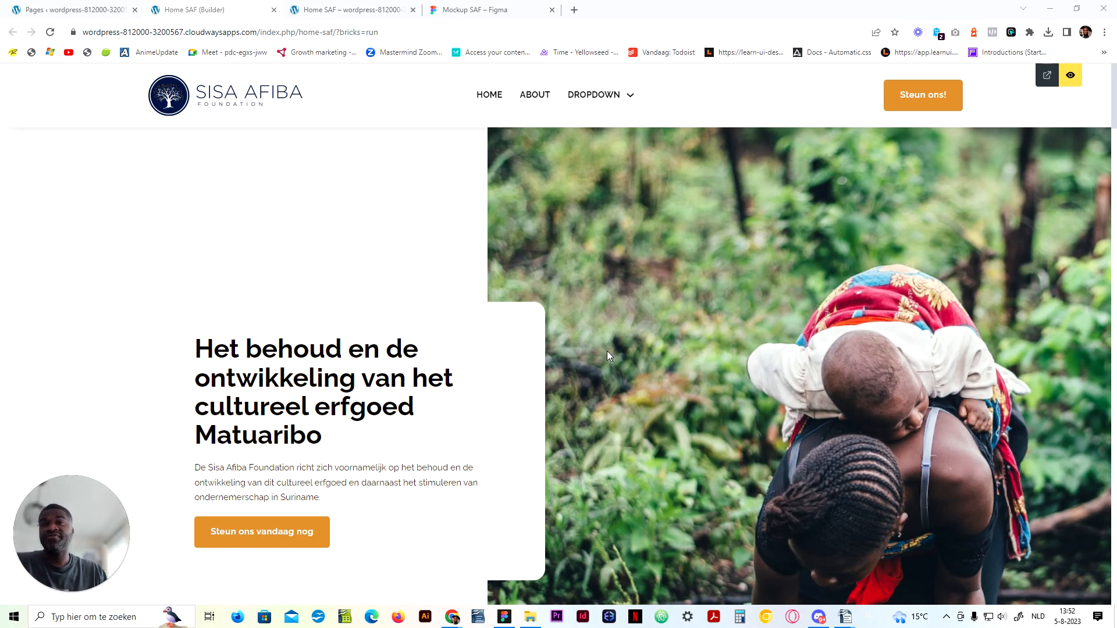
Step: Review the whole Home SAF page preview, from the hero section through the project and post sections to the footer
left_click(563, 148)
scroll(533, 238, "down", 5)
scroll(512, 277, "up", 5)
scroll(493, 285, "down", 20)
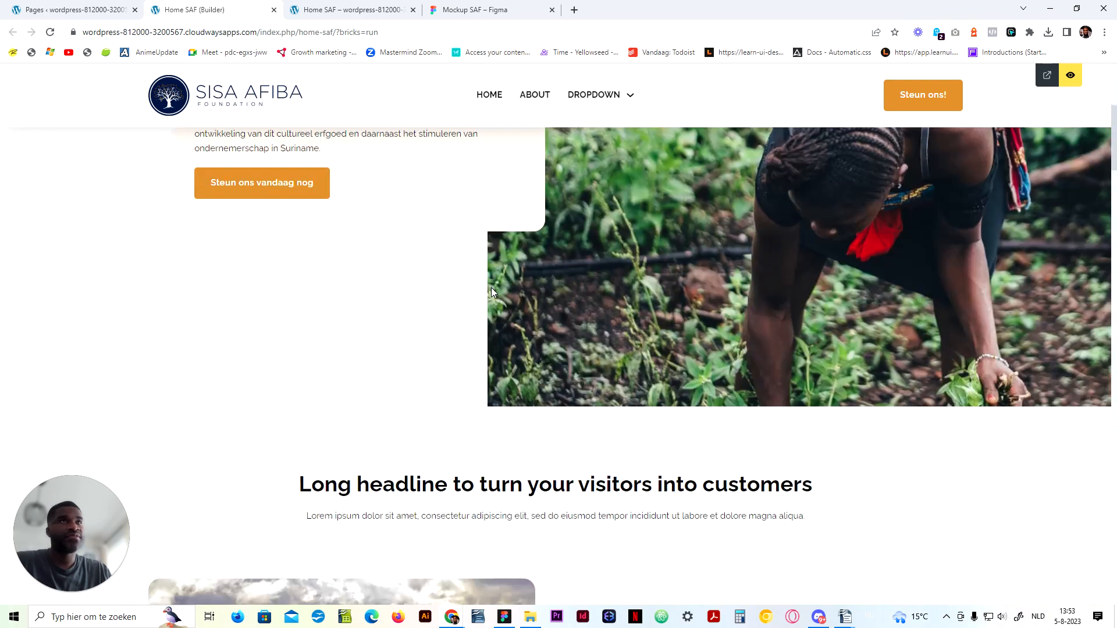
scroll(481, 304, "down", 15)
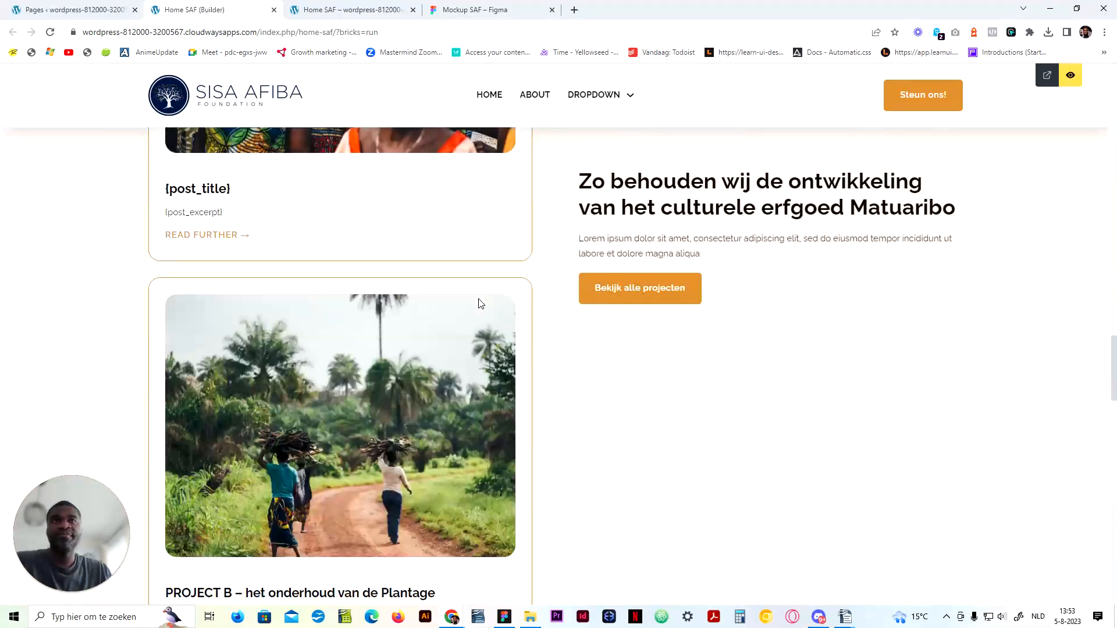
scroll(479, 301, "up", 10)
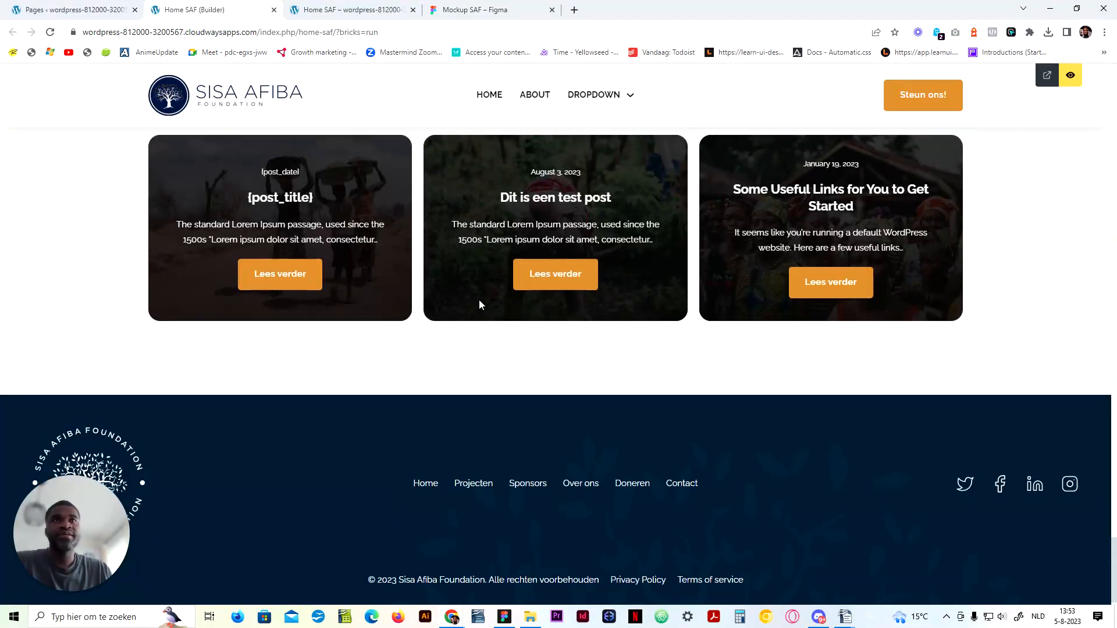
scroll(480, 299, "up", 5)
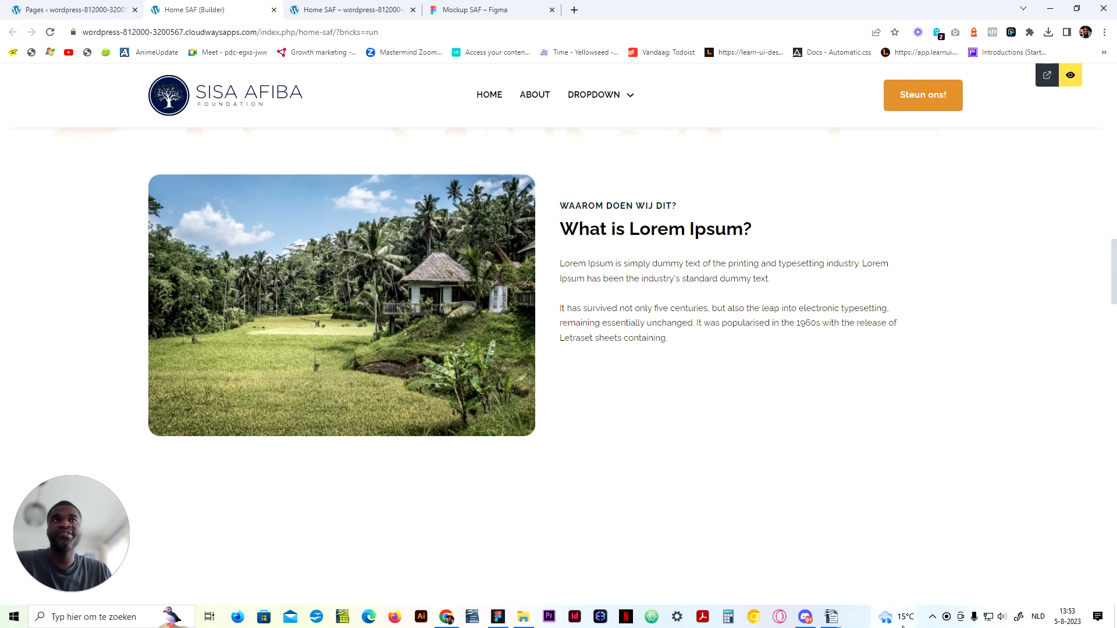
scroll(793, 456, "up", 8)
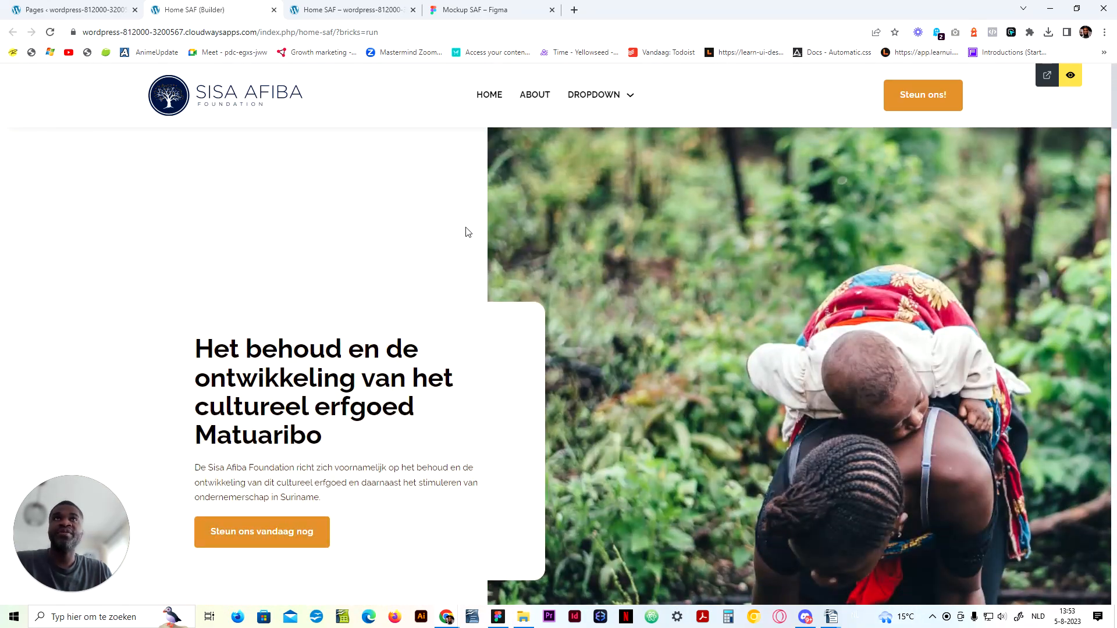
Step: Leave the preview and remove the background image from the .feature-10 class of the "Why, How and what" section
left_click(1070, 75)
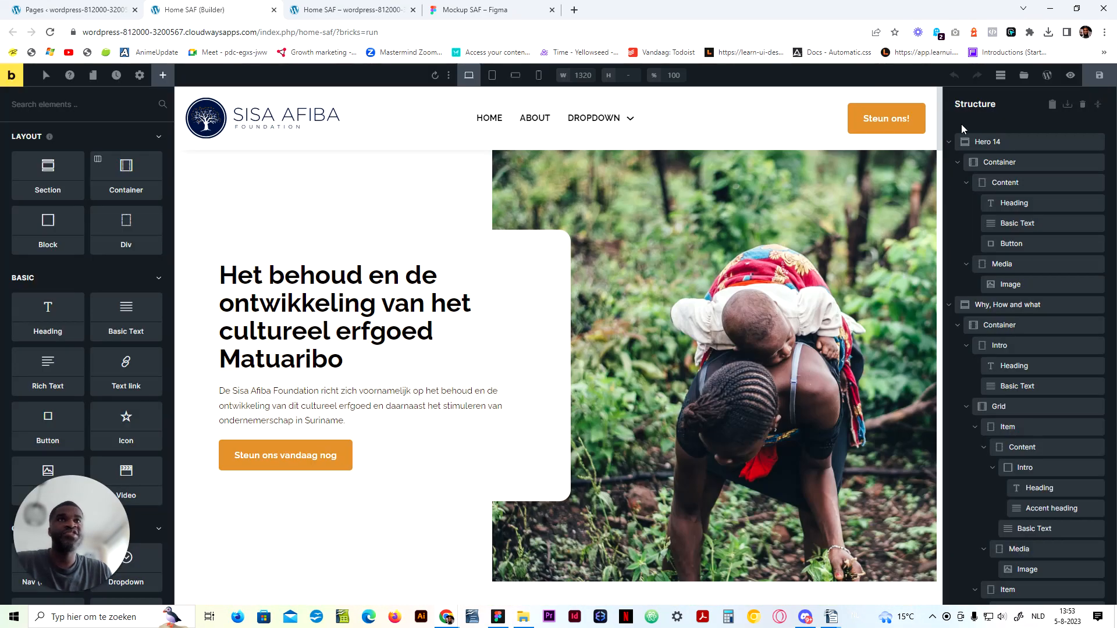
scroll(666, 394, "down", 5)
scroll(666, 394, "down", 5)
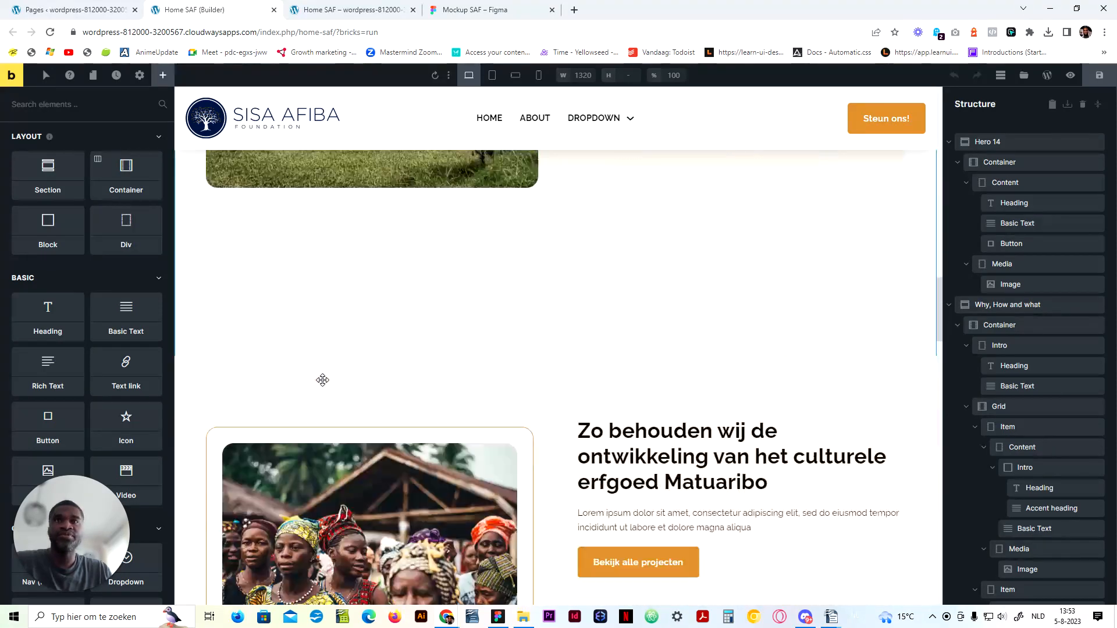
scroll(221, 308, "up", 3)
left_click(198, 343)
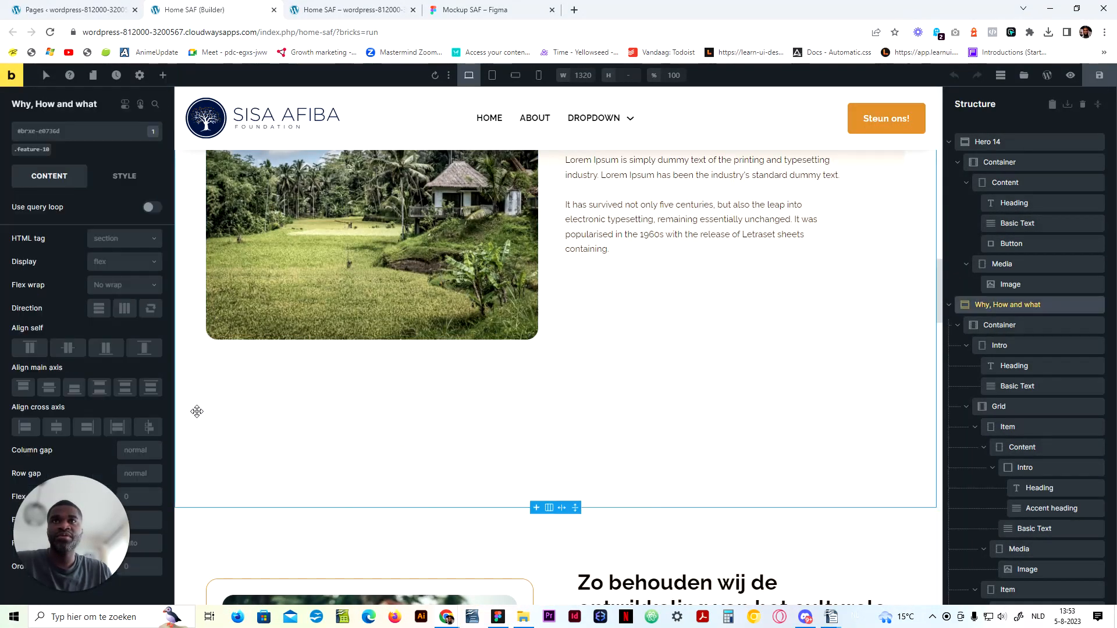
left_click(30, 150)
left_click(122, 180)
left_click(95, 270)
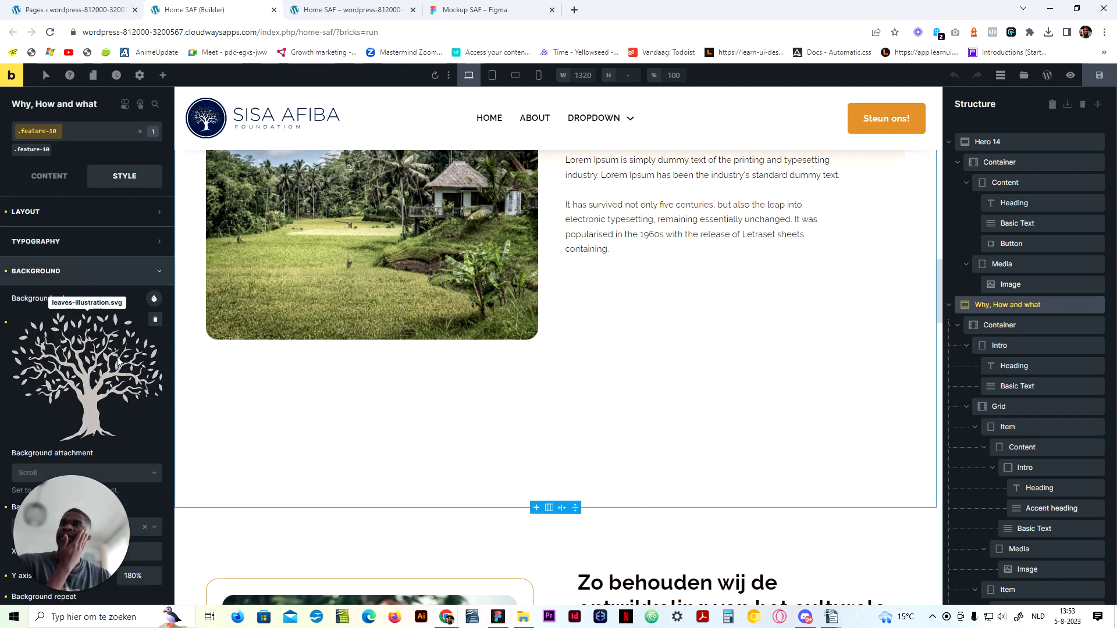
scroll(141, 379, "down", 2)
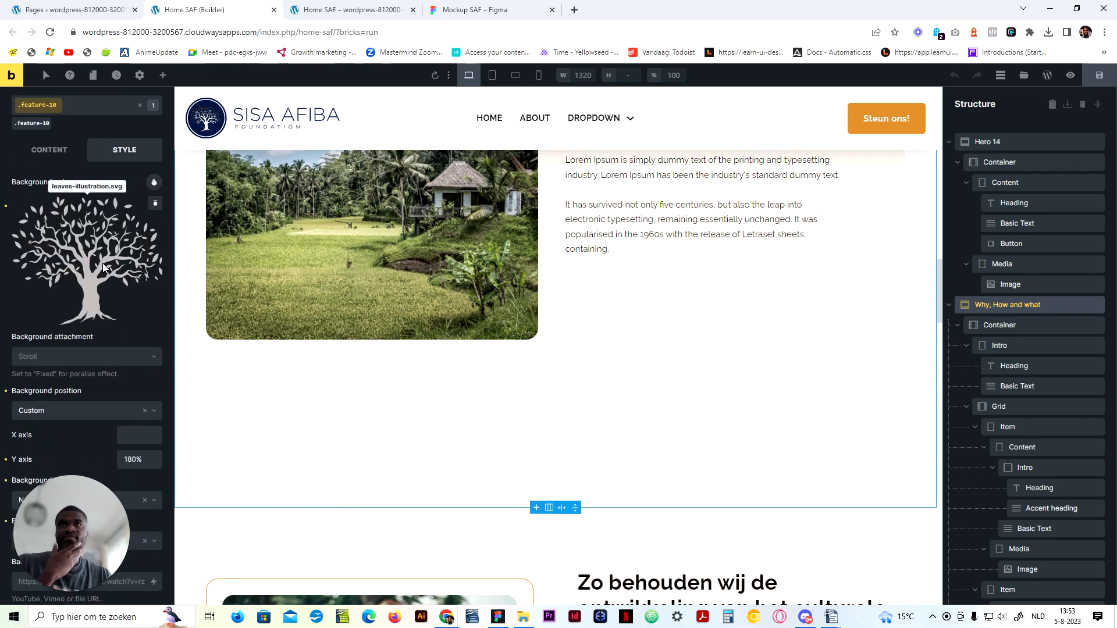
left_click(156, 204)
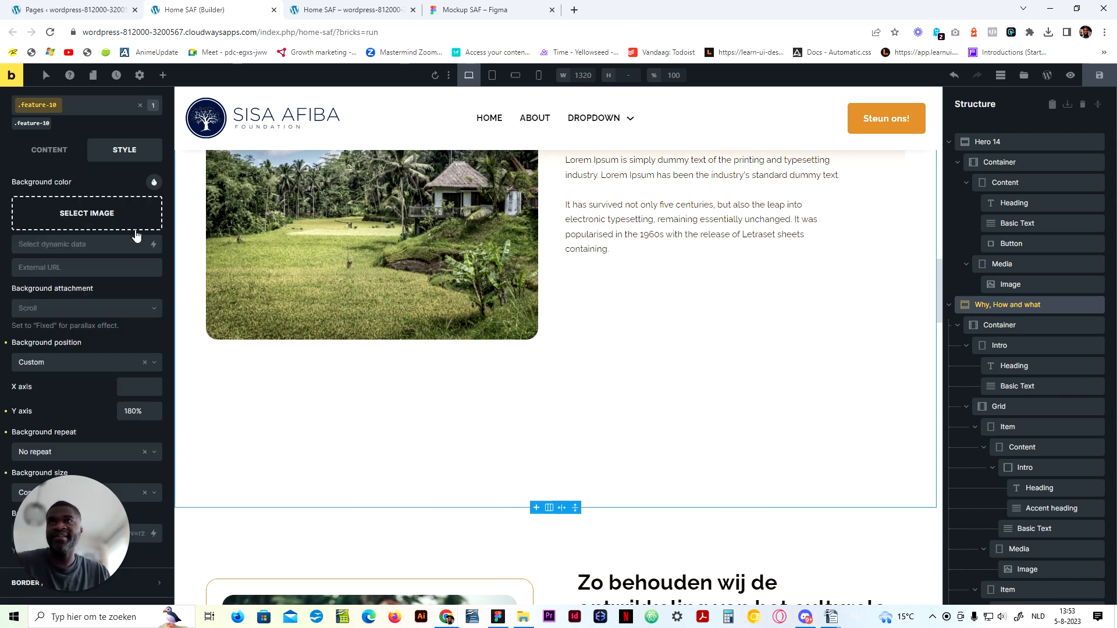
Step: Open the media library for the section's background image and select leaves-illustration-cropped.svg to check its details
left_click(122, 227)
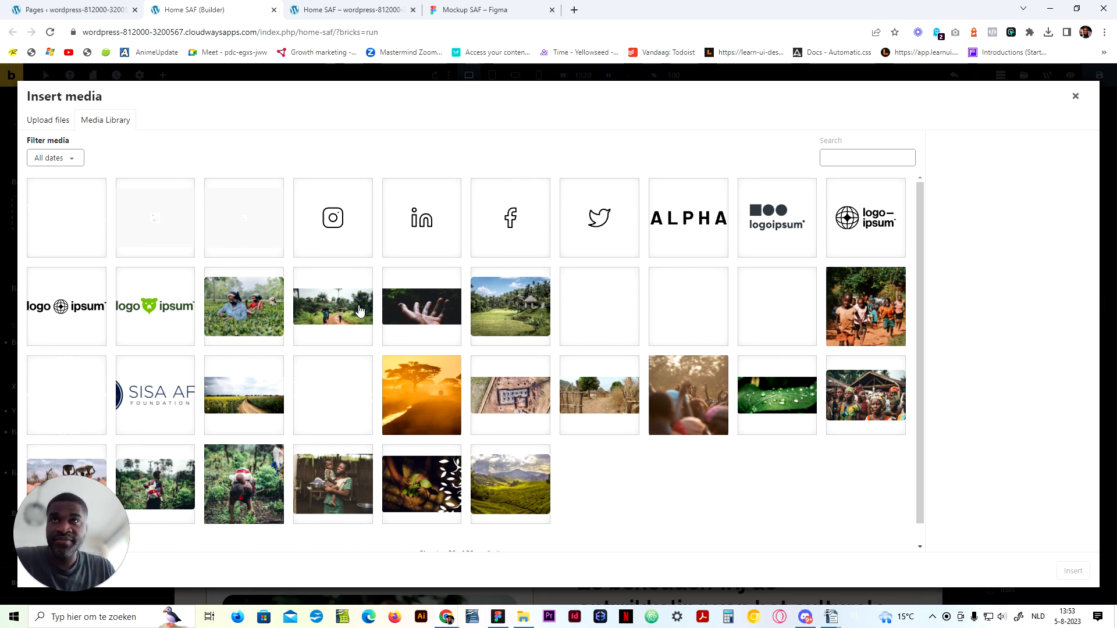
left_click(523, 616)
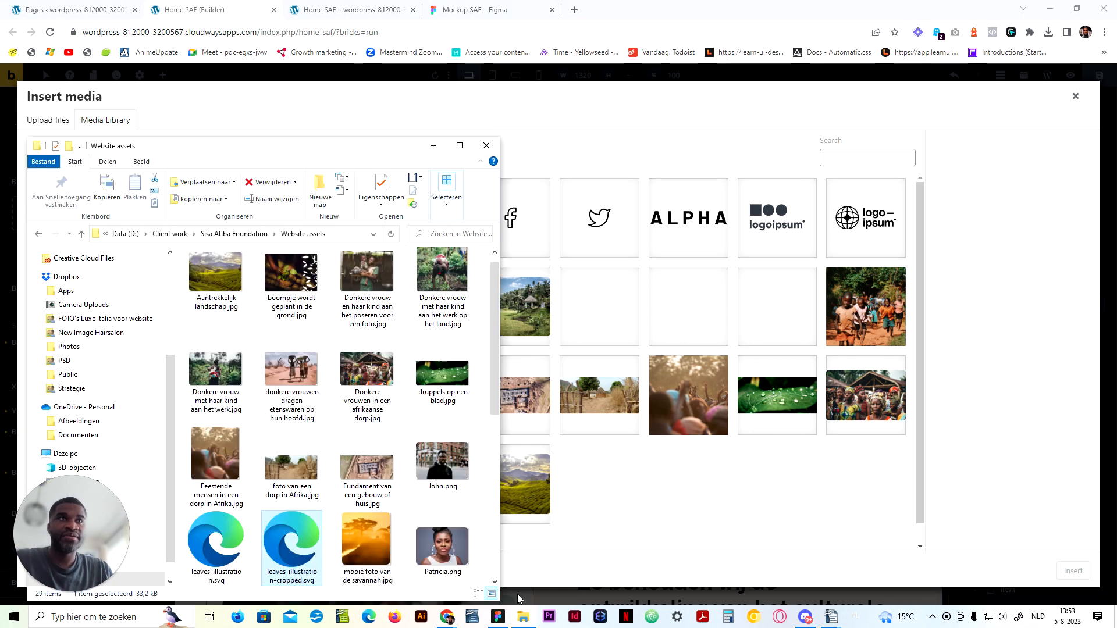
left_click(428, 146)
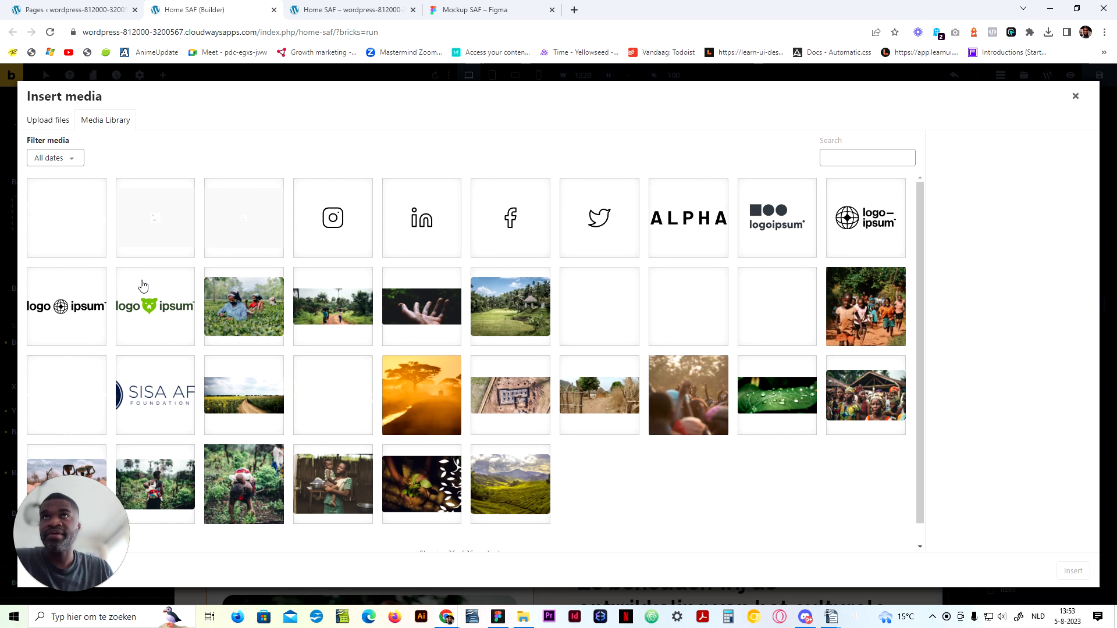
left_click(93, 255)
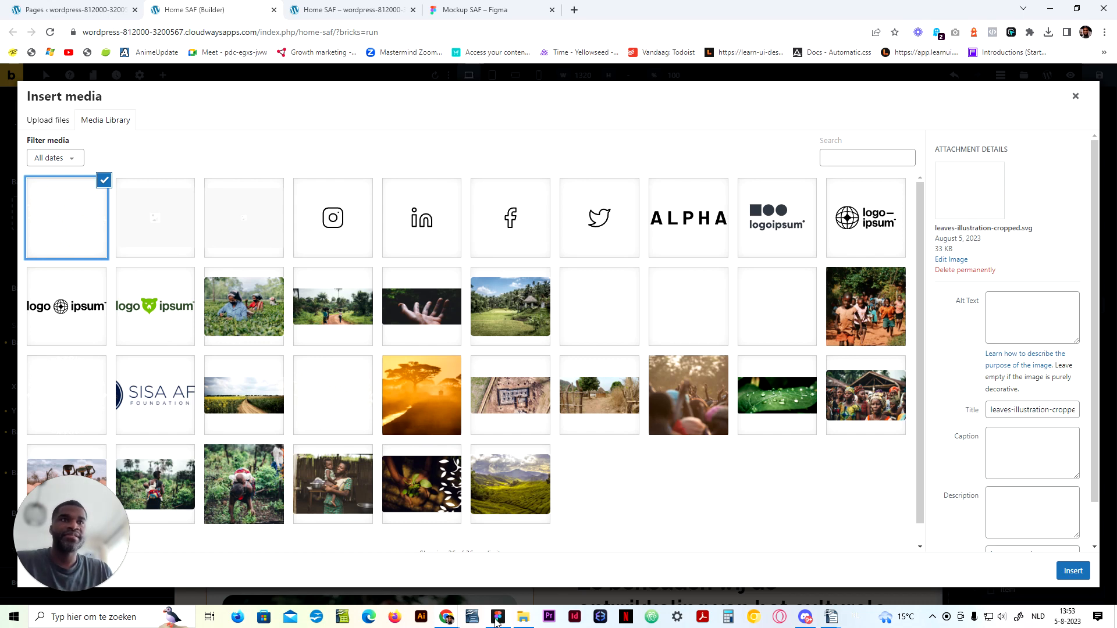
Step: Switch to the Figma mockup and export Frame 24 as "tree illustration.svg" into the Website assets folder
left_click(496, 617)
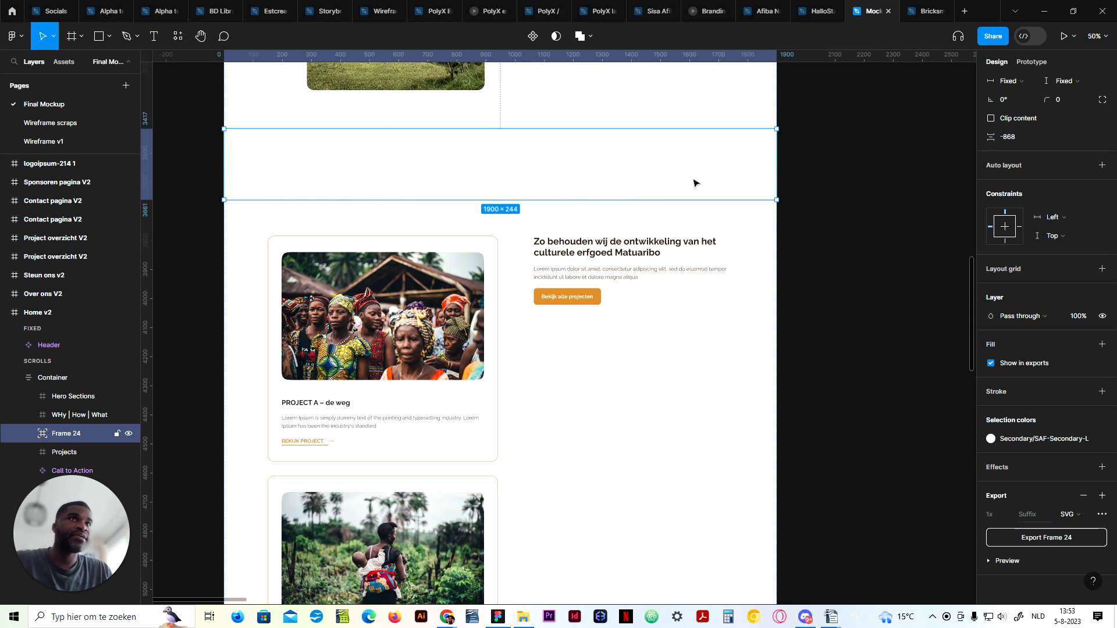
left_click(1064, 536)
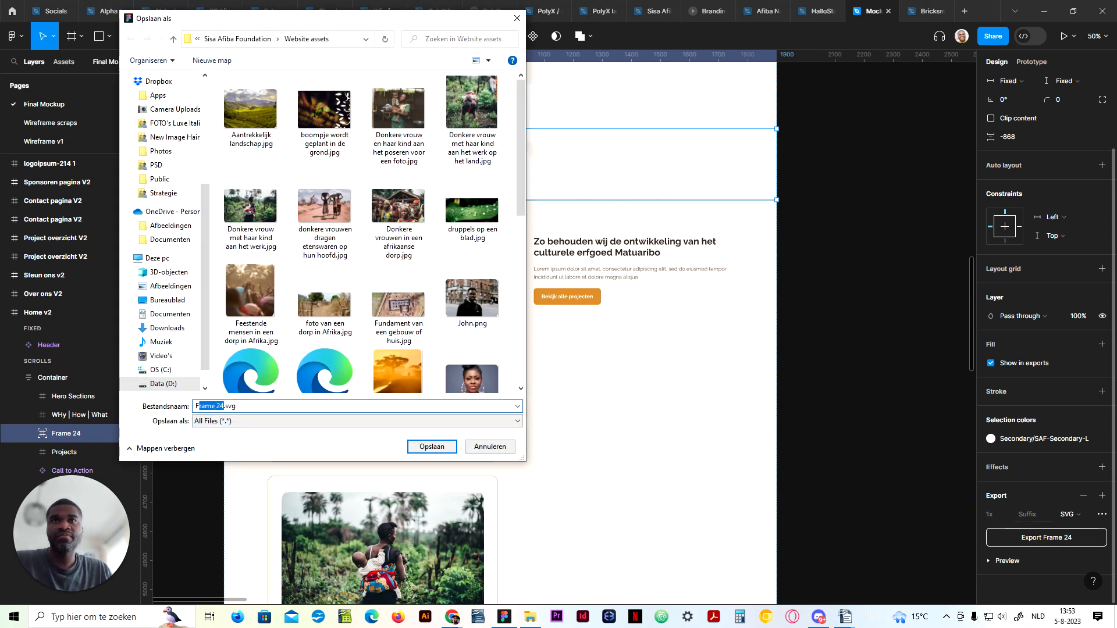
key("BackSpace")
type("illust")
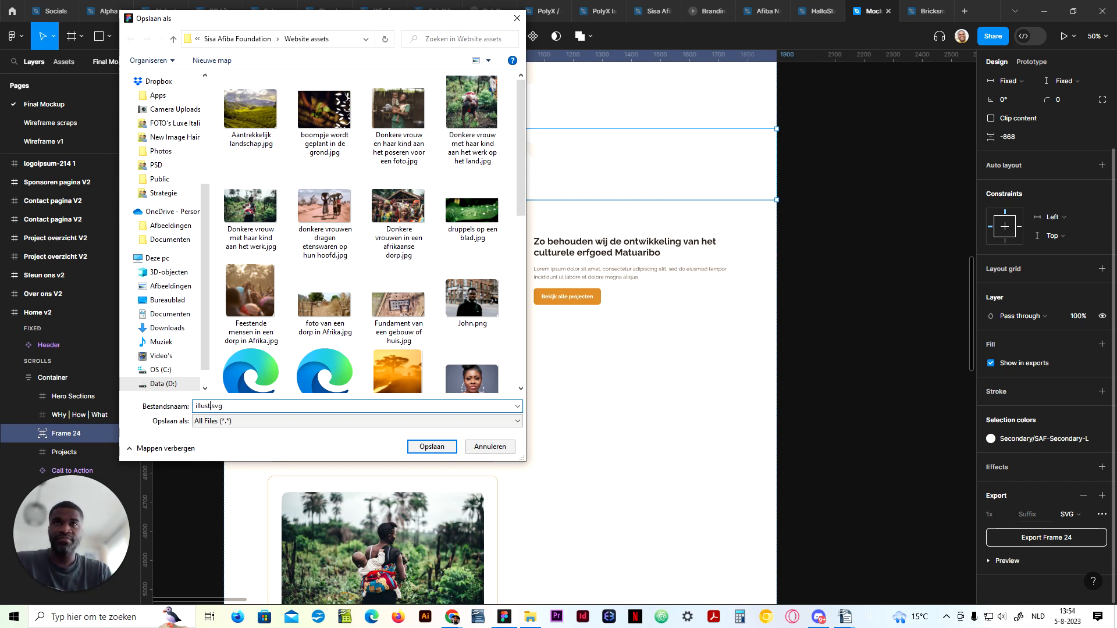
key("BackSpace")
key("BackSpace")
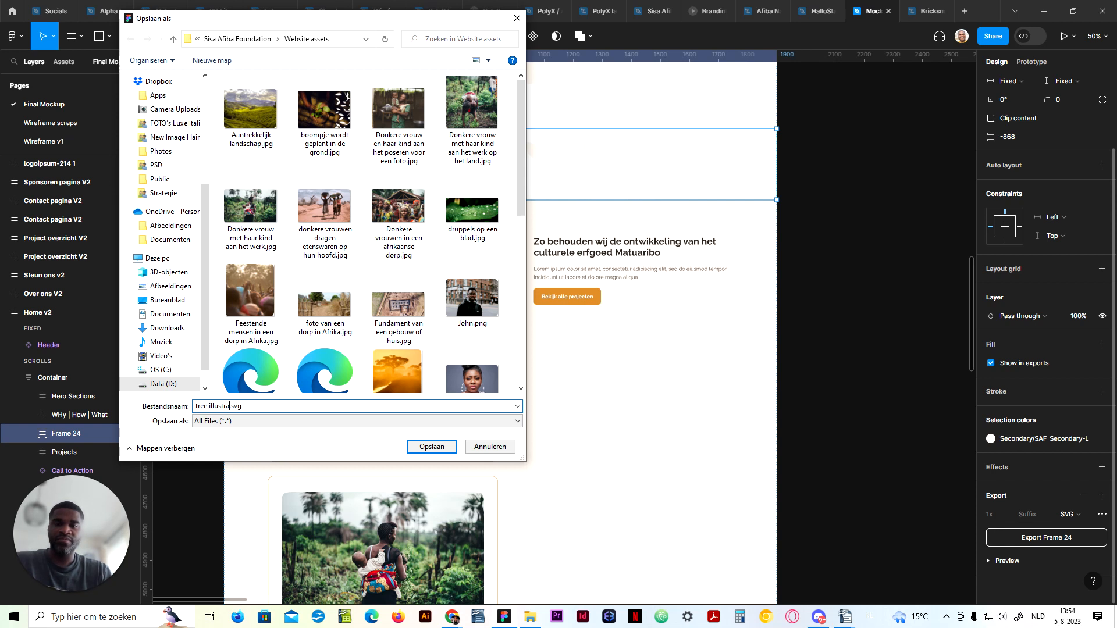
key("Return")
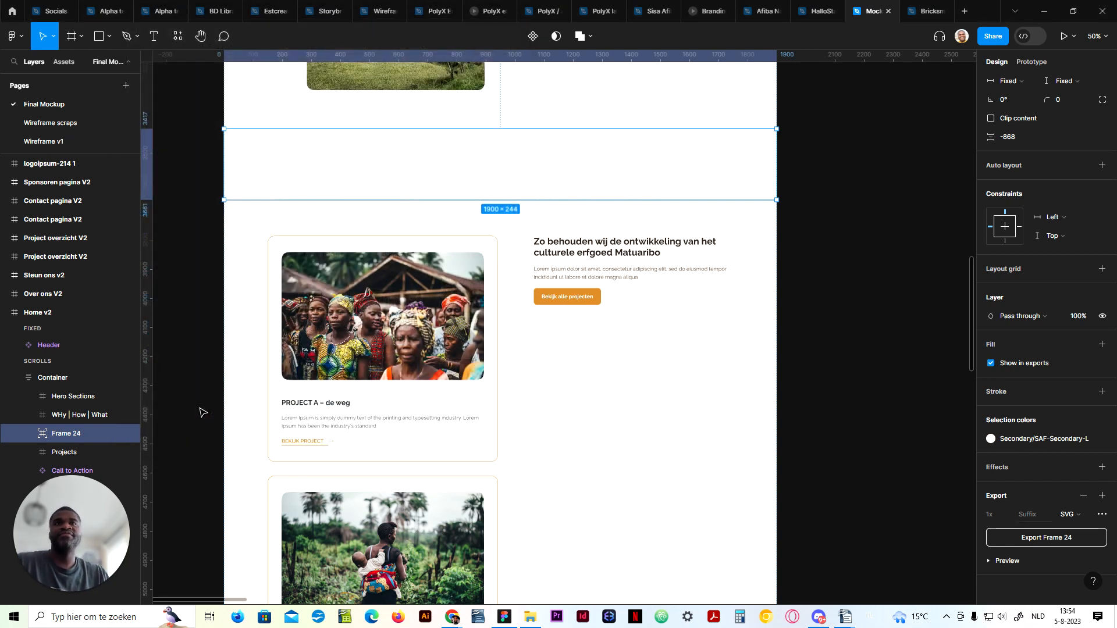
Step: Upload "tree illustration.svg" from the Website assets folder to the site's media library
left_click(529, 617)
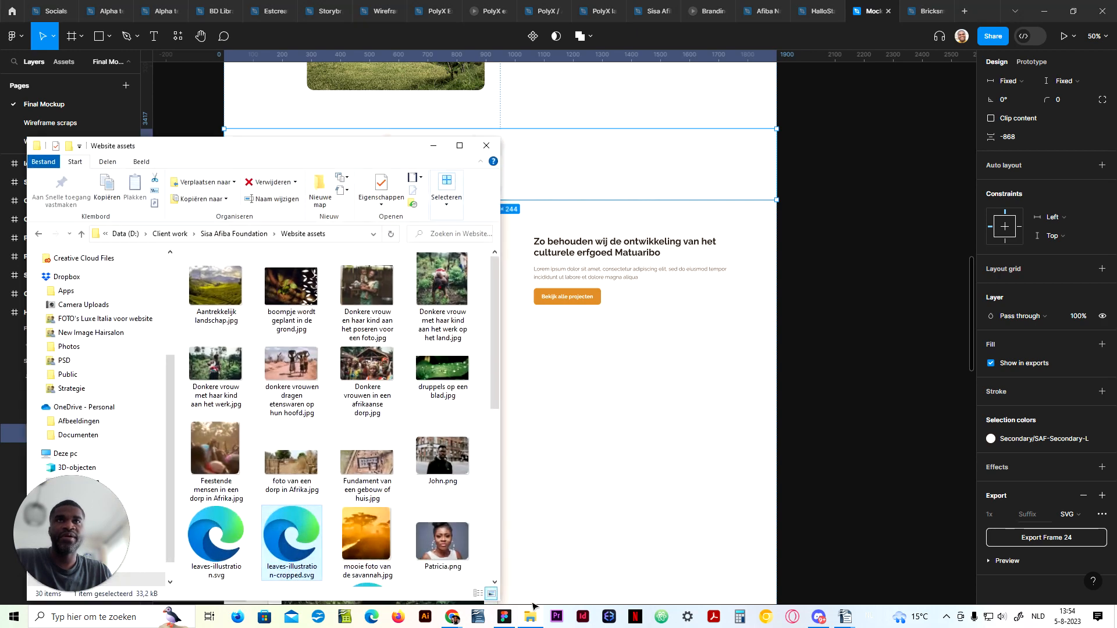
scroll(281, 415, "down", 3)
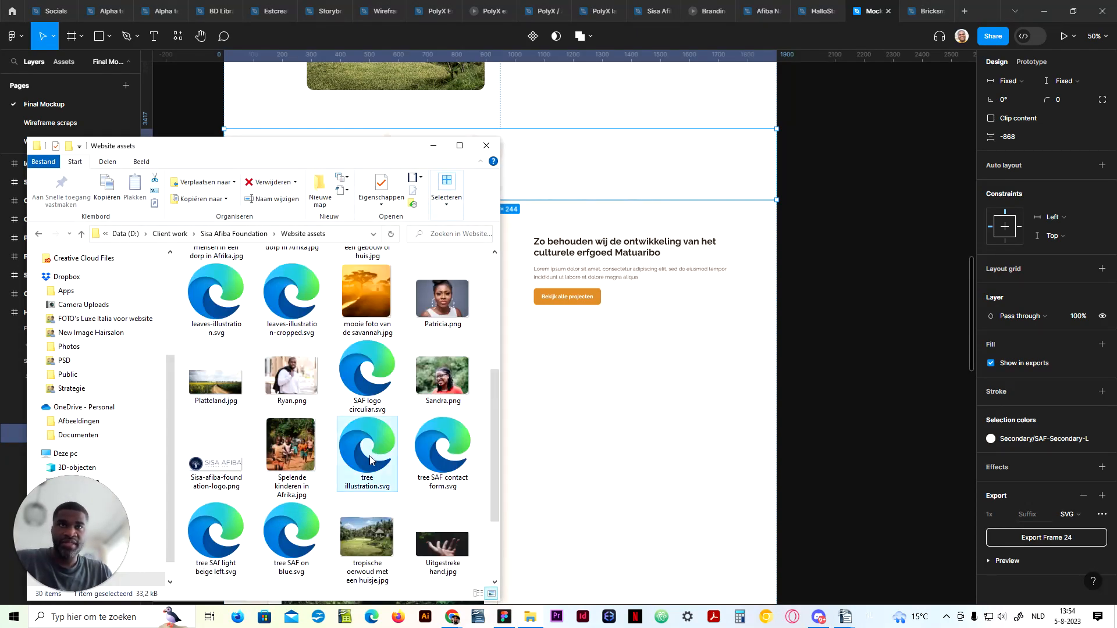
left_click_drag(375, 460, 362, 374)
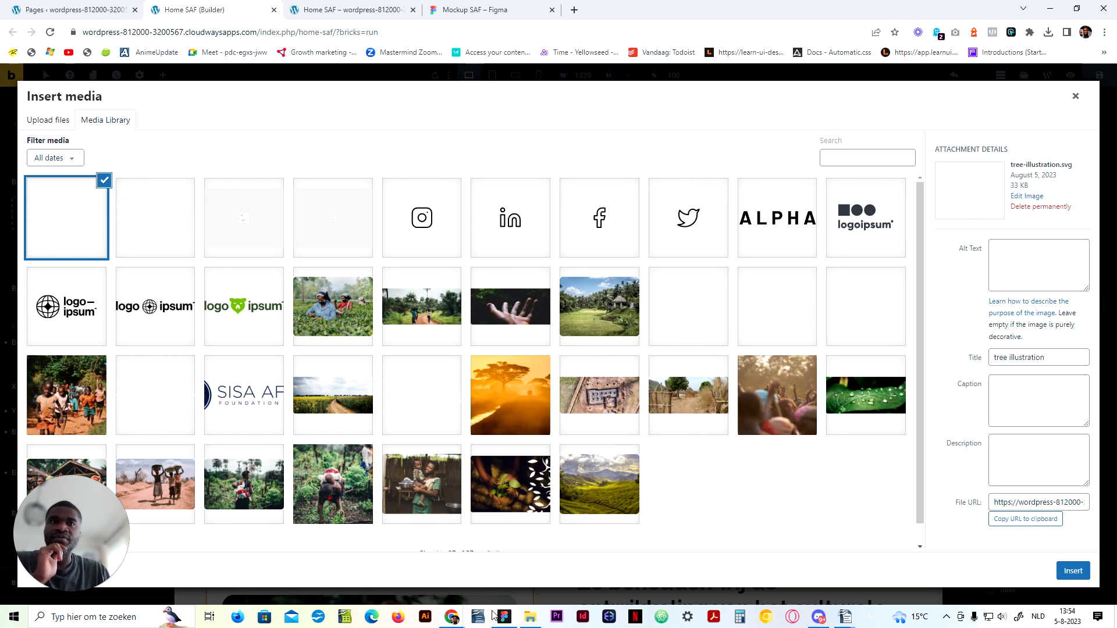
Step: Return to the Figma mockup and turn on Clip content for Frame 24
left_click(512, 617)
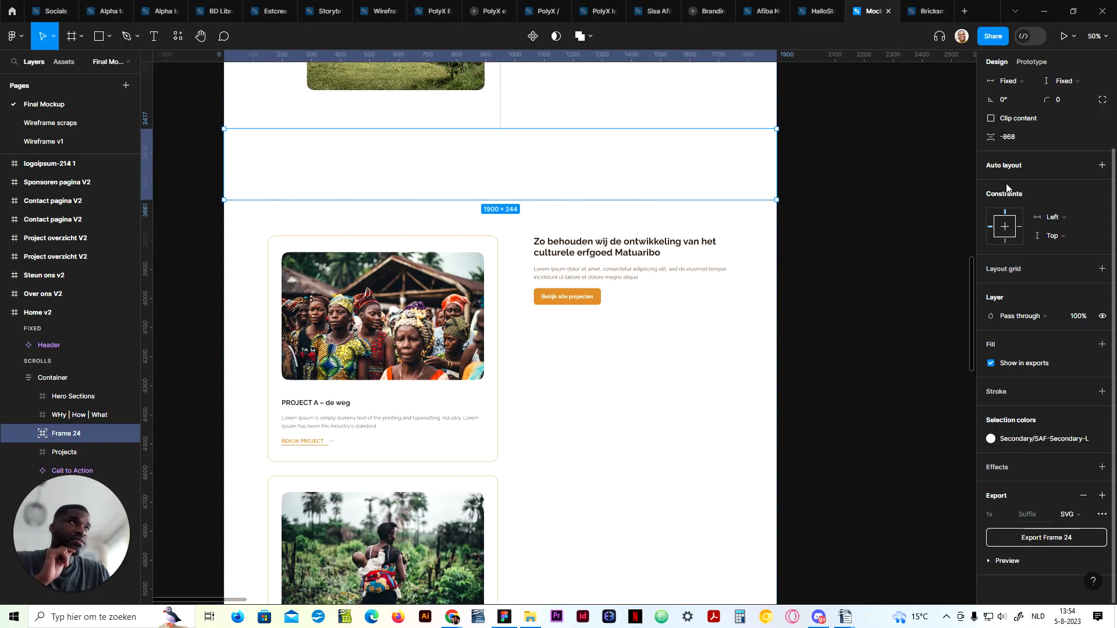
left_click(68, 418)
left_click(72, 435)
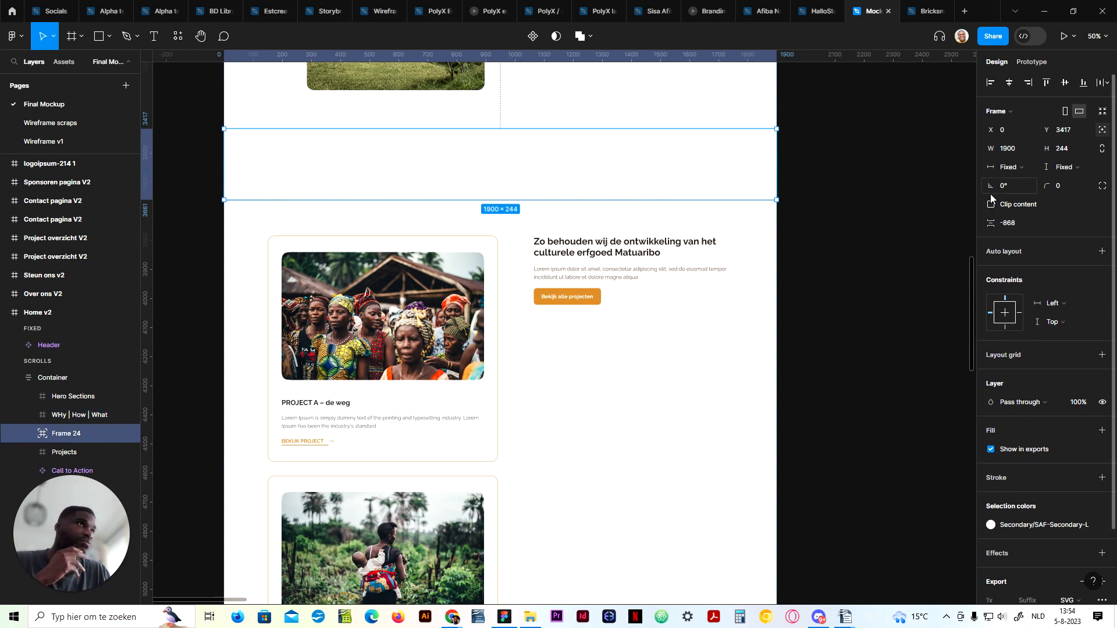
scroll(1043, 516, "down", 3)
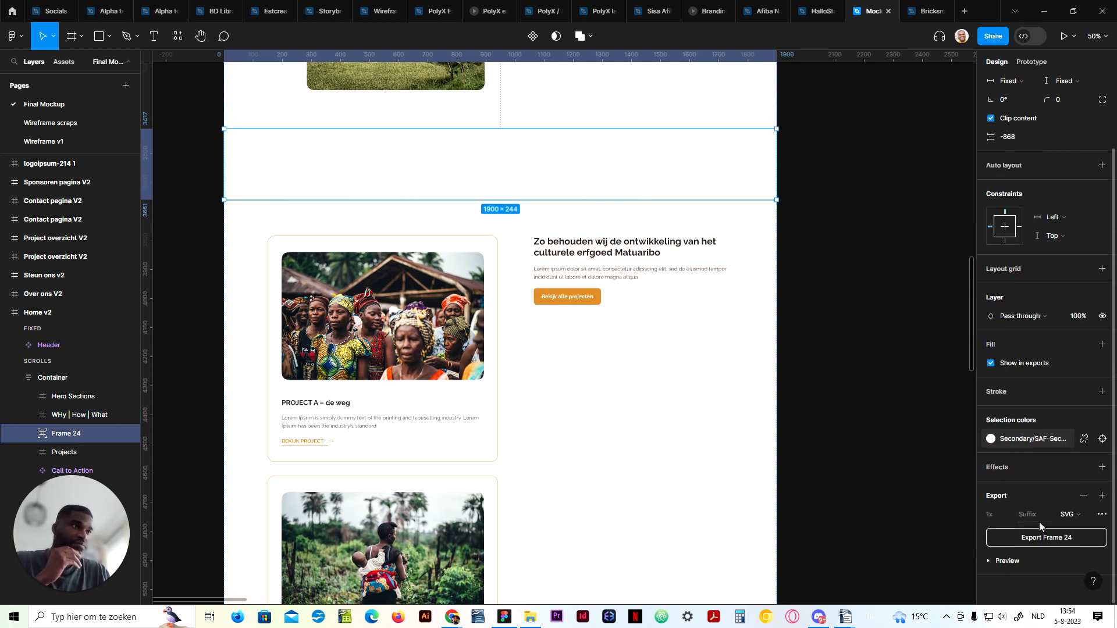
Step: Export Frame 24 as SVG again, replacing the existing "tree illustration.svg" in the Website assets folder
left_click(1007, 537)
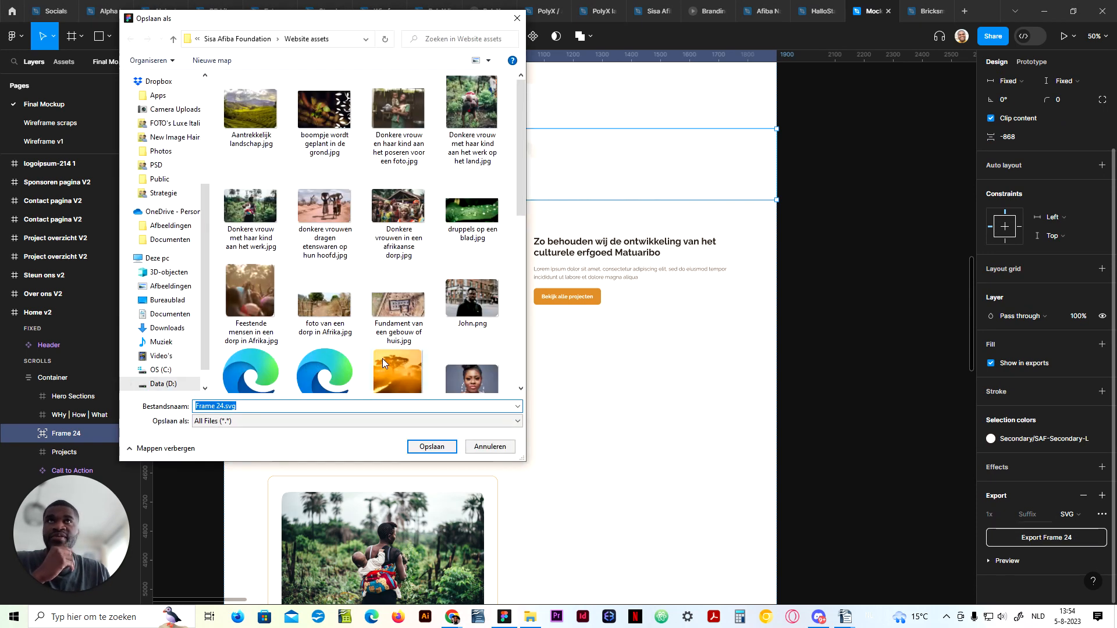
left_click(327, 364)
key("t")
key("t")
key("t")
key("t")
key("t")
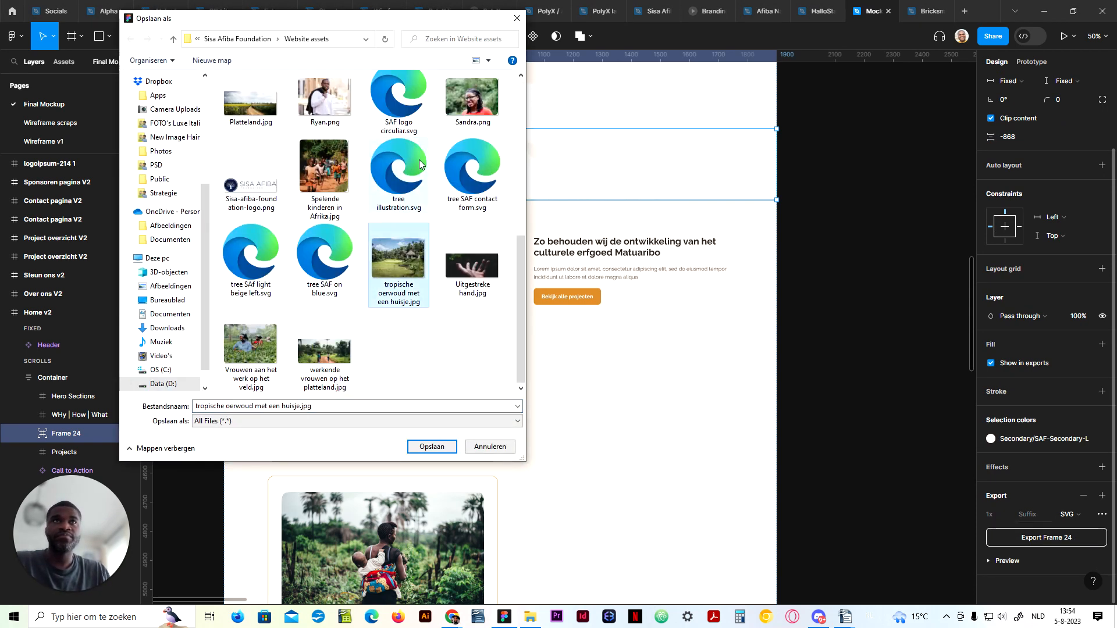
double_click(420, 164)
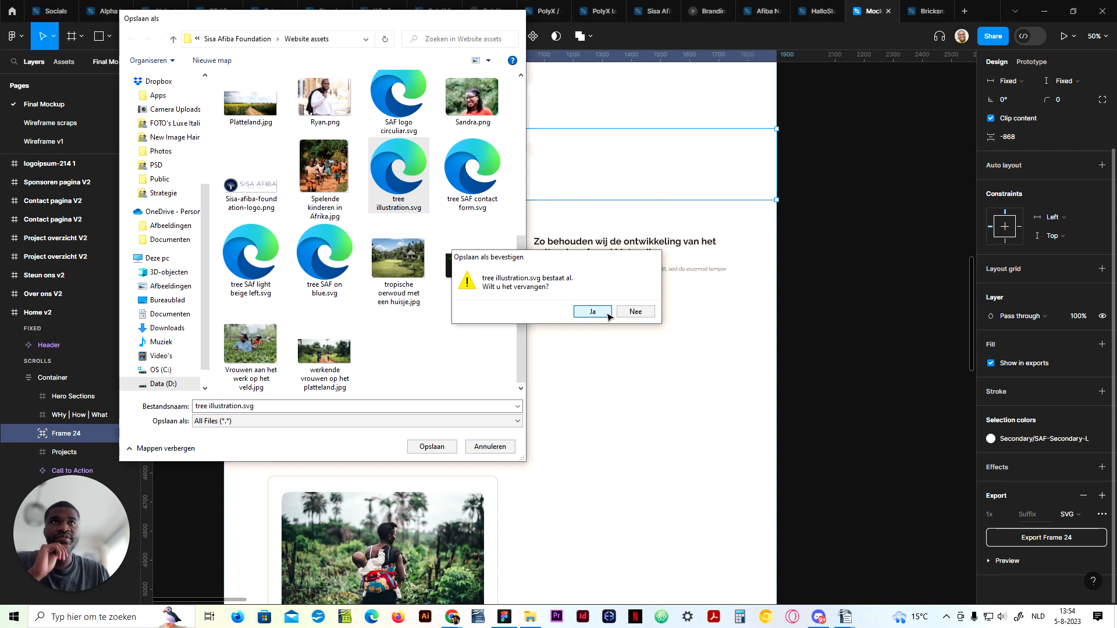
left_click(609, 316)
Step: Switch back to the Home SAF builder in Chrome and permanently delete leaves-illustration-cropped.svg and tree-illustration.svg from the media library
mouse_move(452, 617)
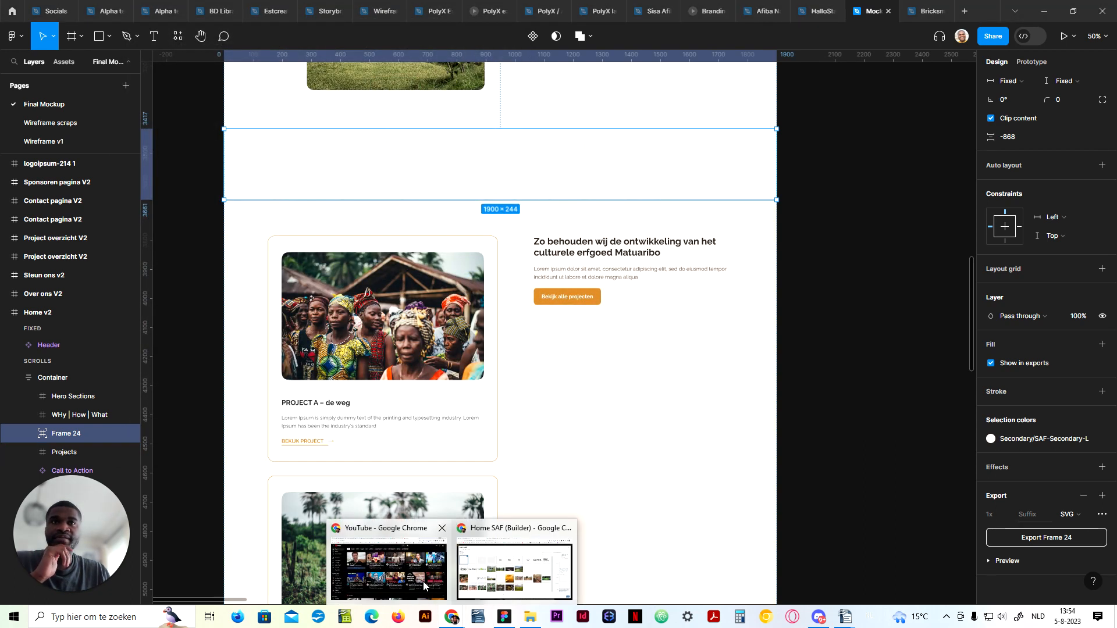
left_click(518, 581)
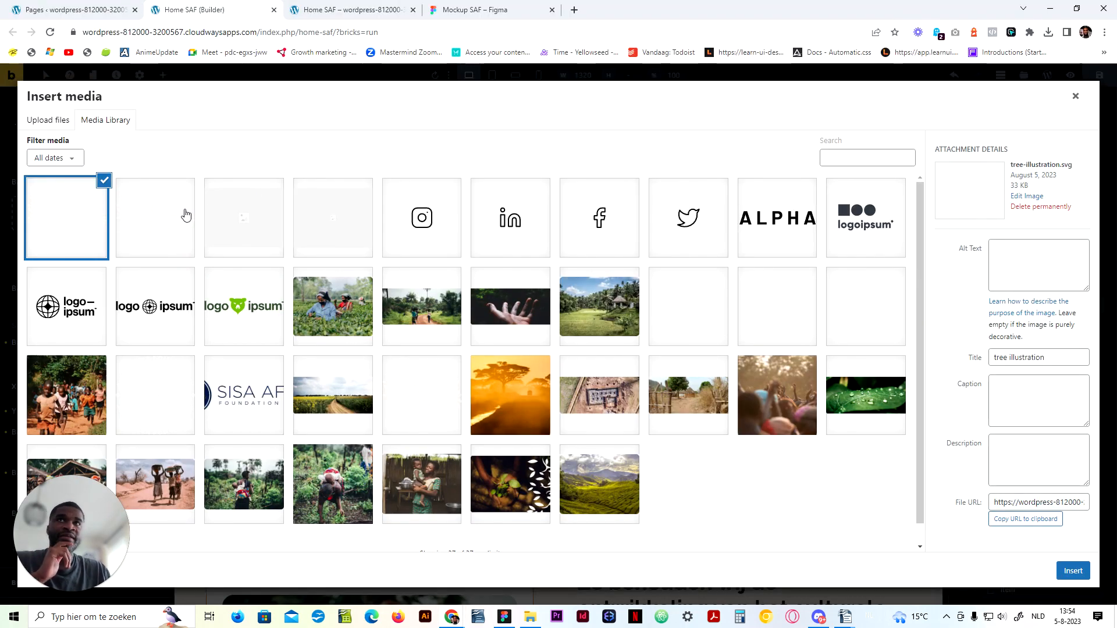
left_click(187, 213)
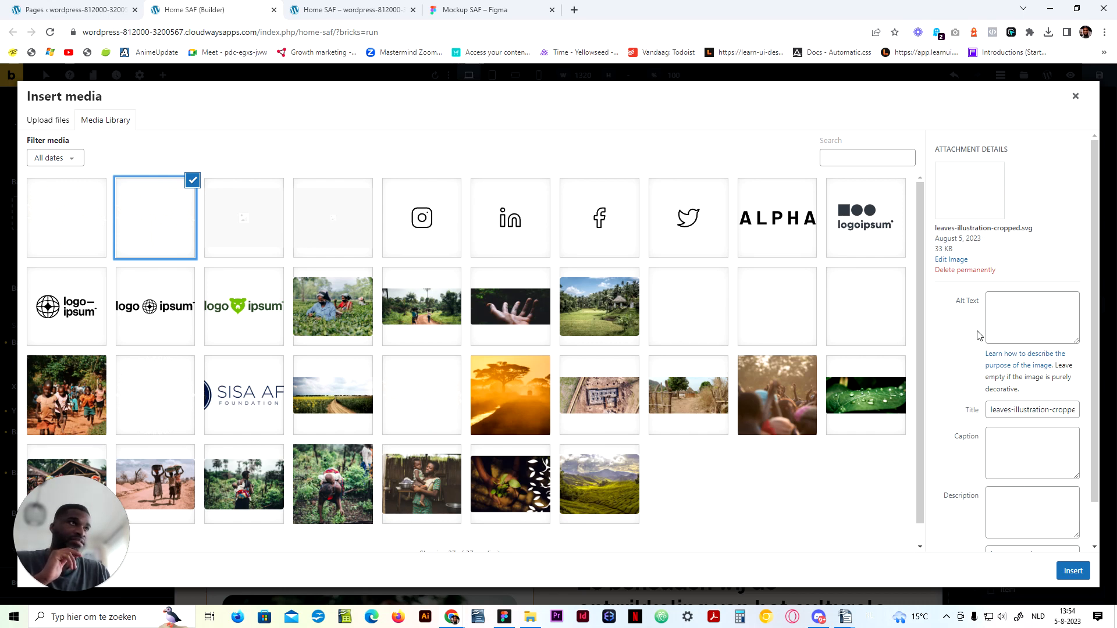
left_click(974, 269)
left_click(602, 121)
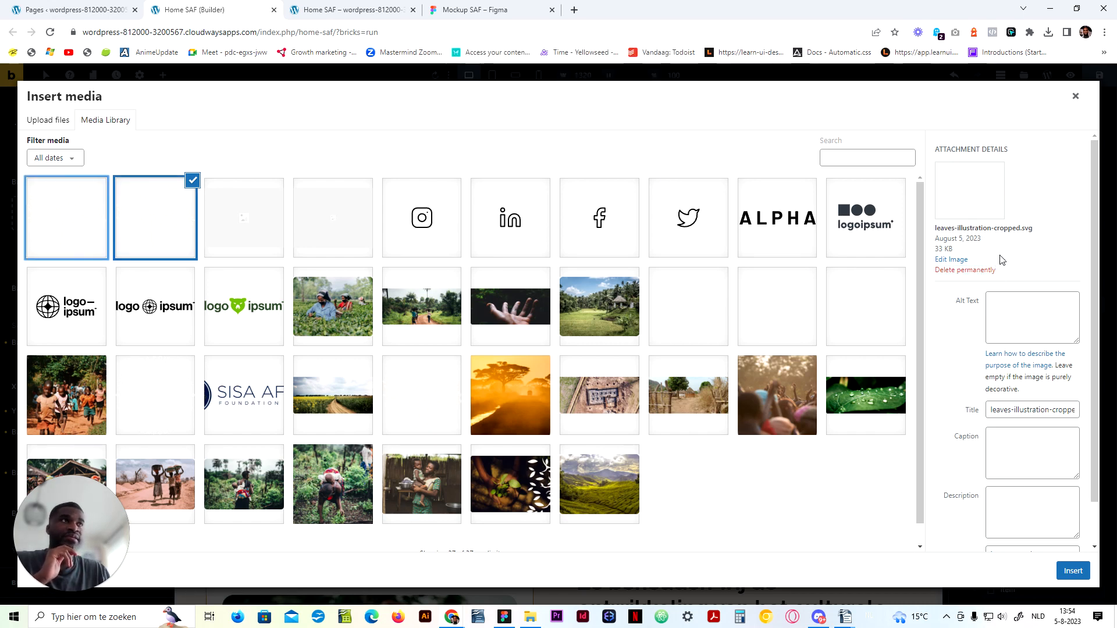
left_click(60, 216)
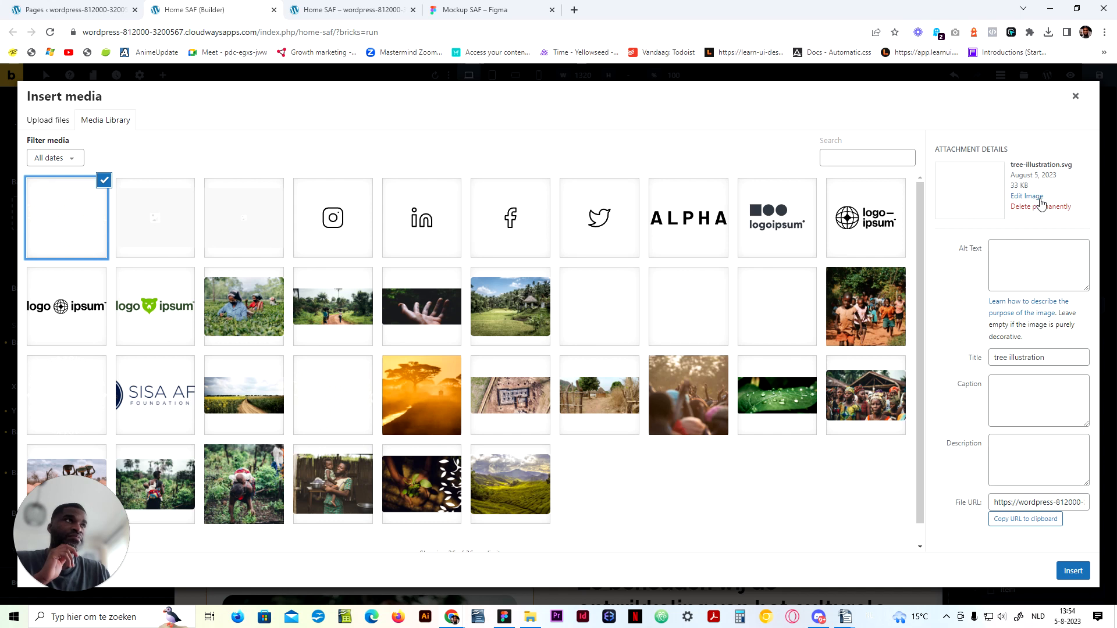
left_click(1041, 207)
left_click(612, 127)
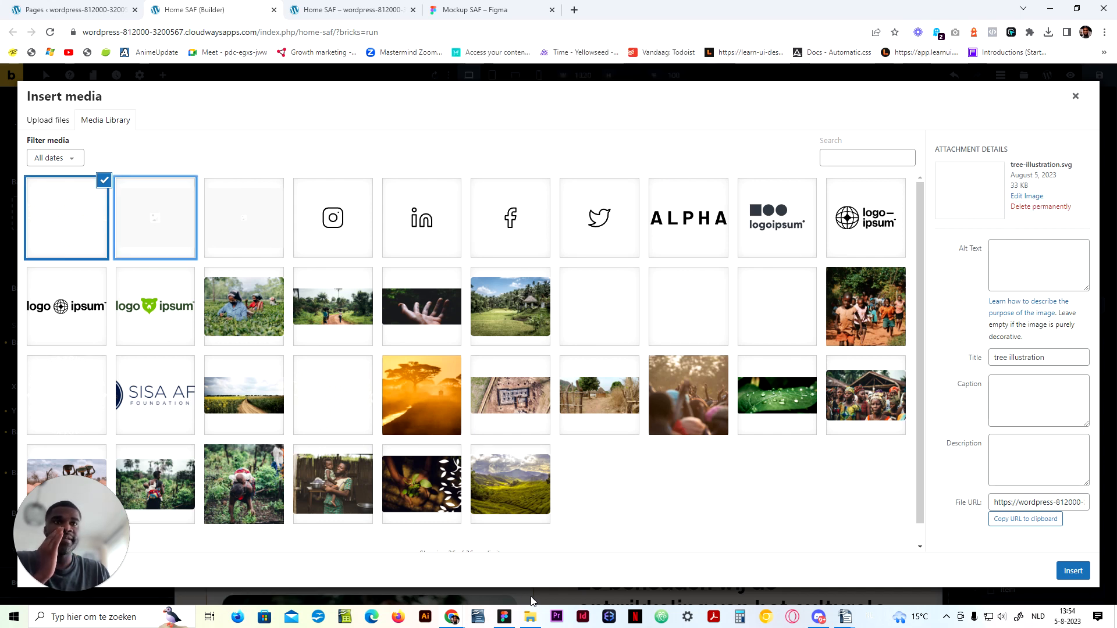
Step: Rename "tree illustration.svg" in the Website assets folder to "tree illustration-cropped.svg" and upload it to the media library
left_click(529, 618)
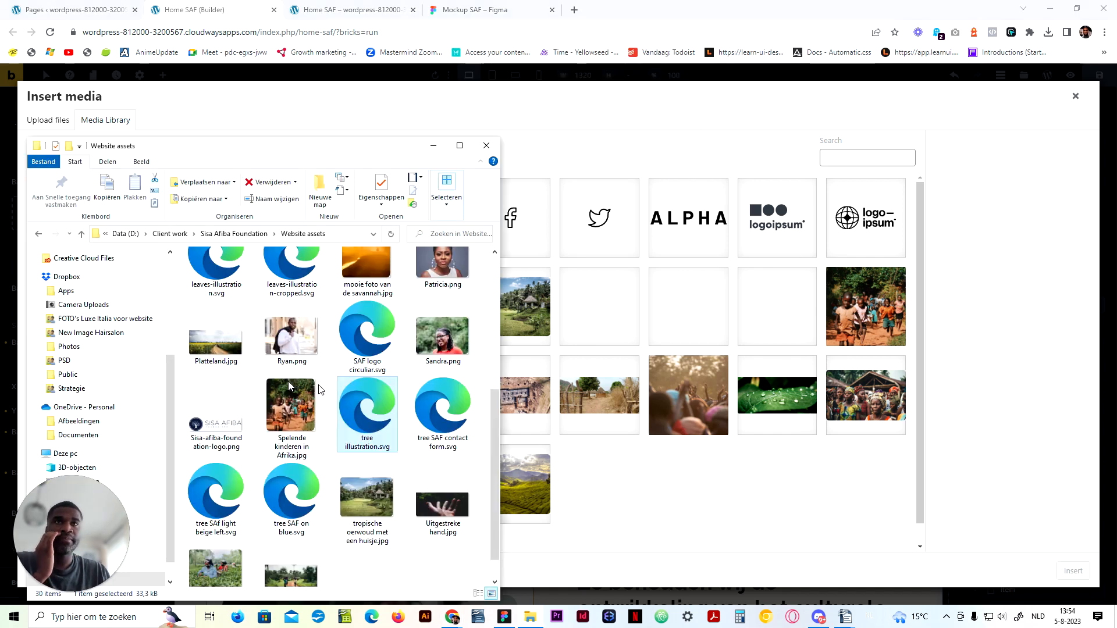
left_click(373, 447)
key("Right")
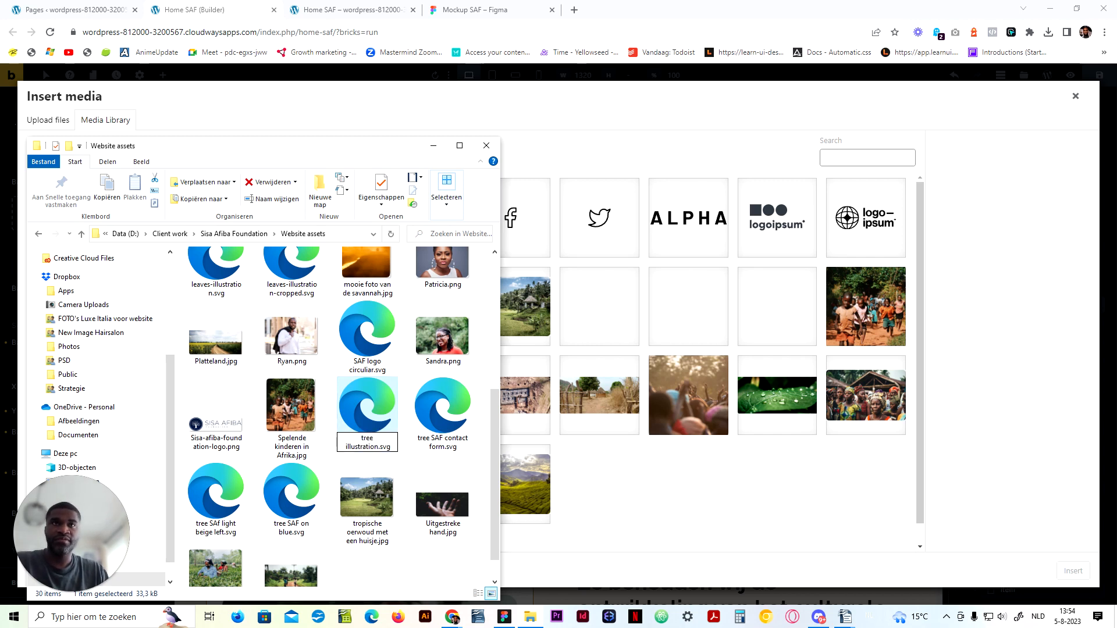
type("-cropped")
key("Return")
left_click_drag(376, 445, 592, 443)
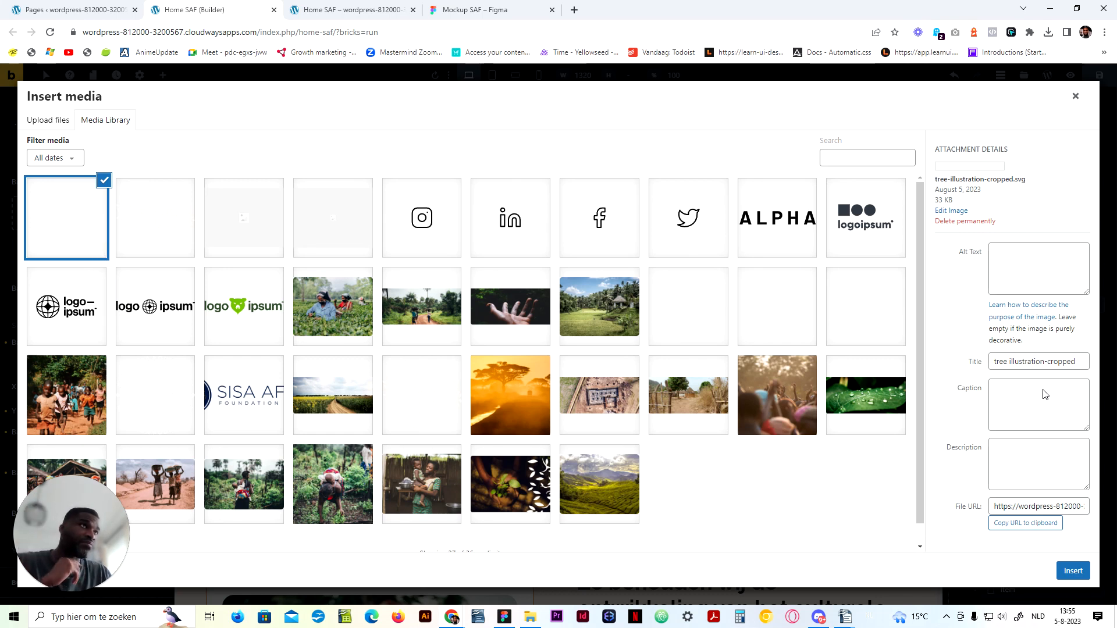
Step: Copy the uploaded file's title, "tree illustration-cropped", into its alt text and insert it as the section's background image
left_click(1057, 362)
key("ctrl+a")
key("ctrl+c")
left_click(1038, 269)
key("ctrl+v")
left_click(1073, 571)
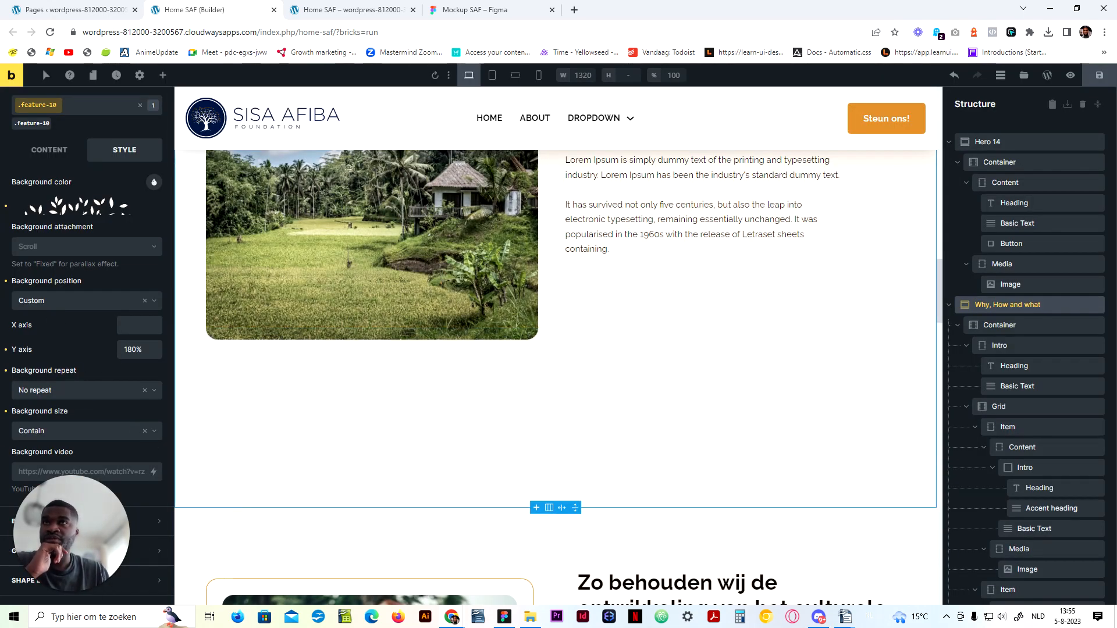
Step: Set the Y axis of the section's custom background position to 100% and check the section in the canvas
left_click_drag(145, 350, 1, 371)
key("BackSpace")
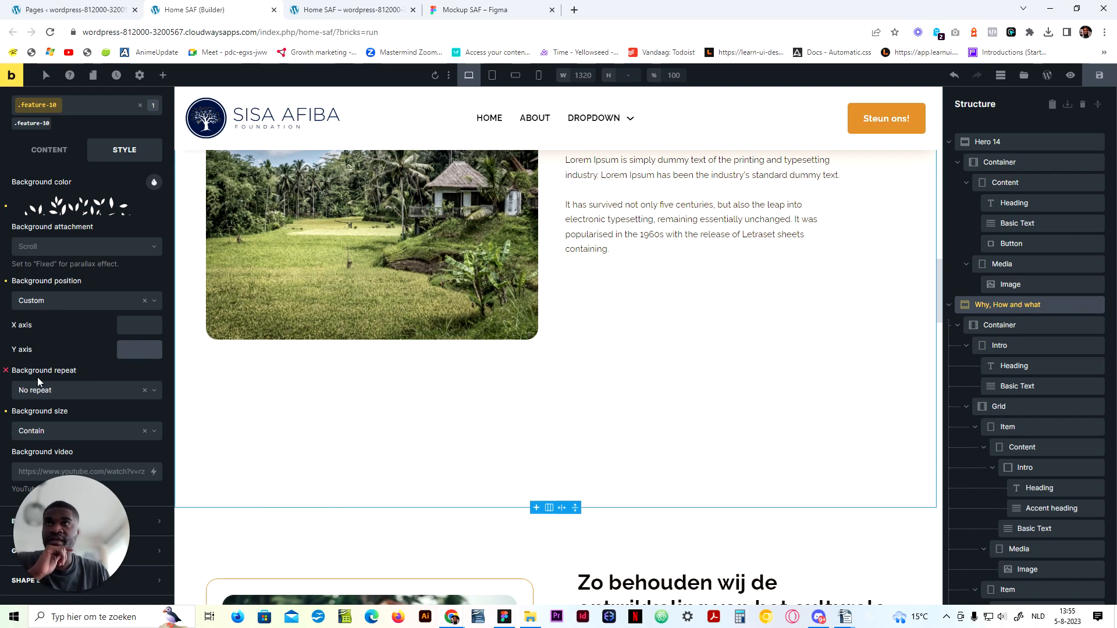
scroll(81, 325, "up", 2)
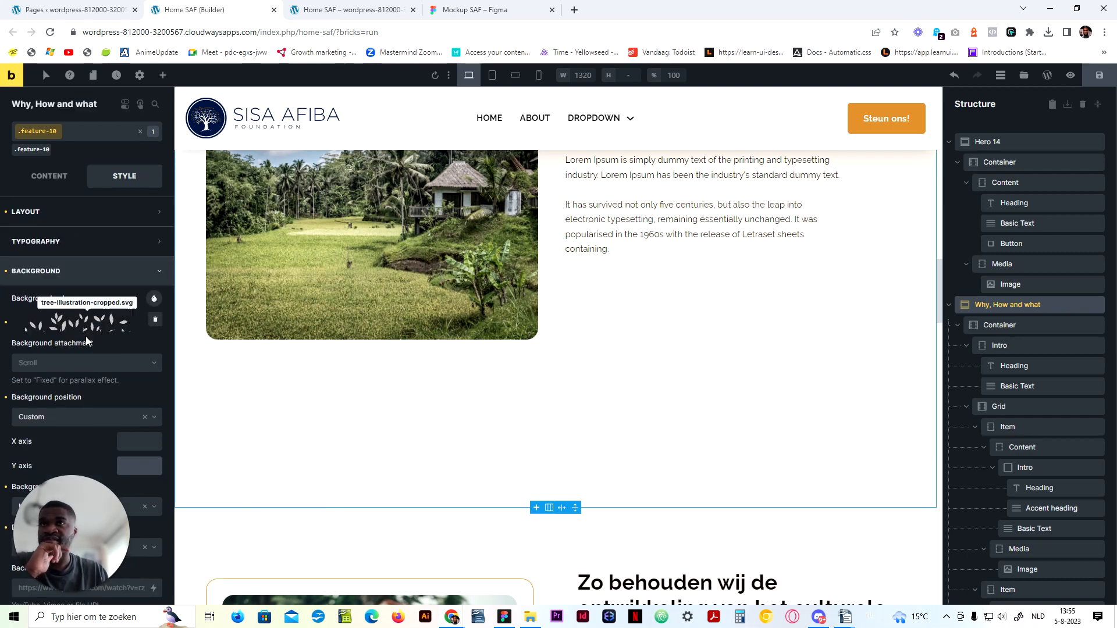
scroll(86, 322, "down", 2)
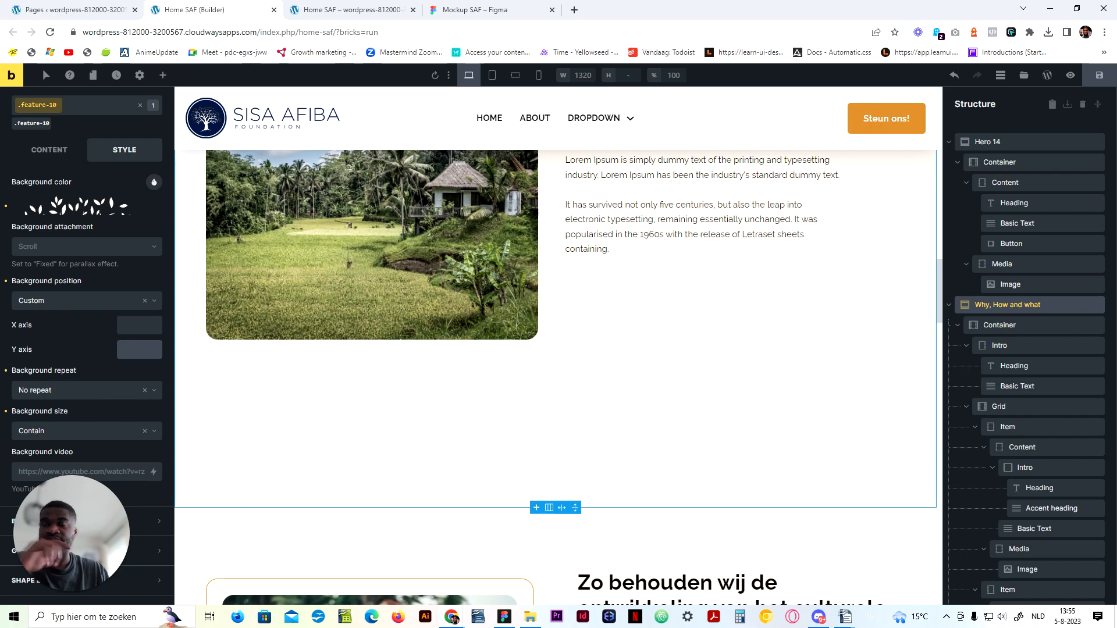
type("100%")
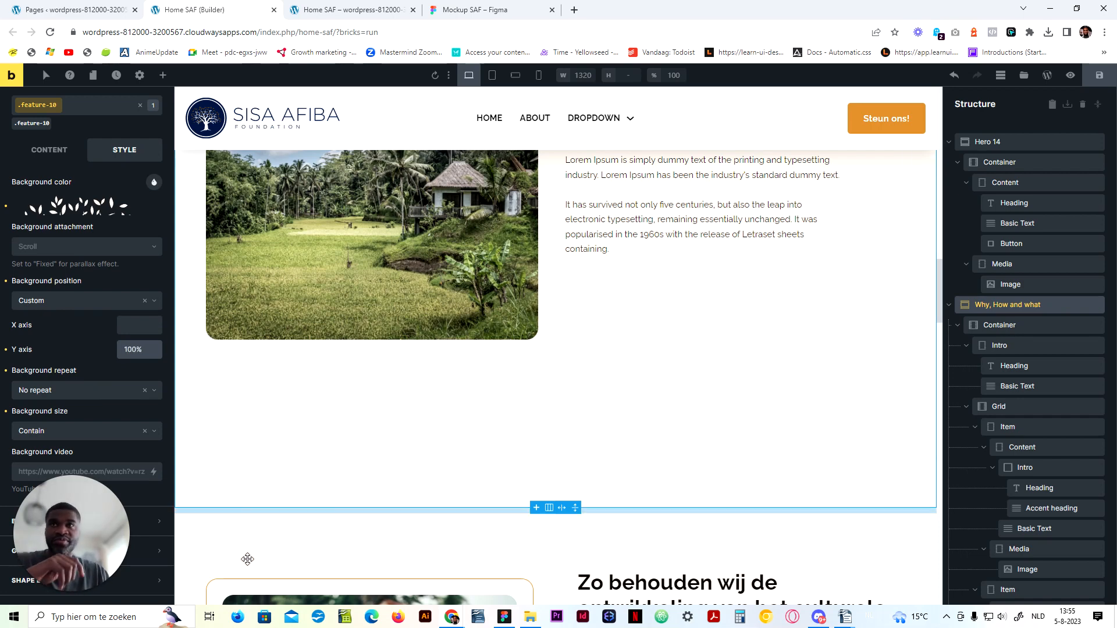
scroll(442, 417, "up", 7)
scroll(459, 419, "up", 14)
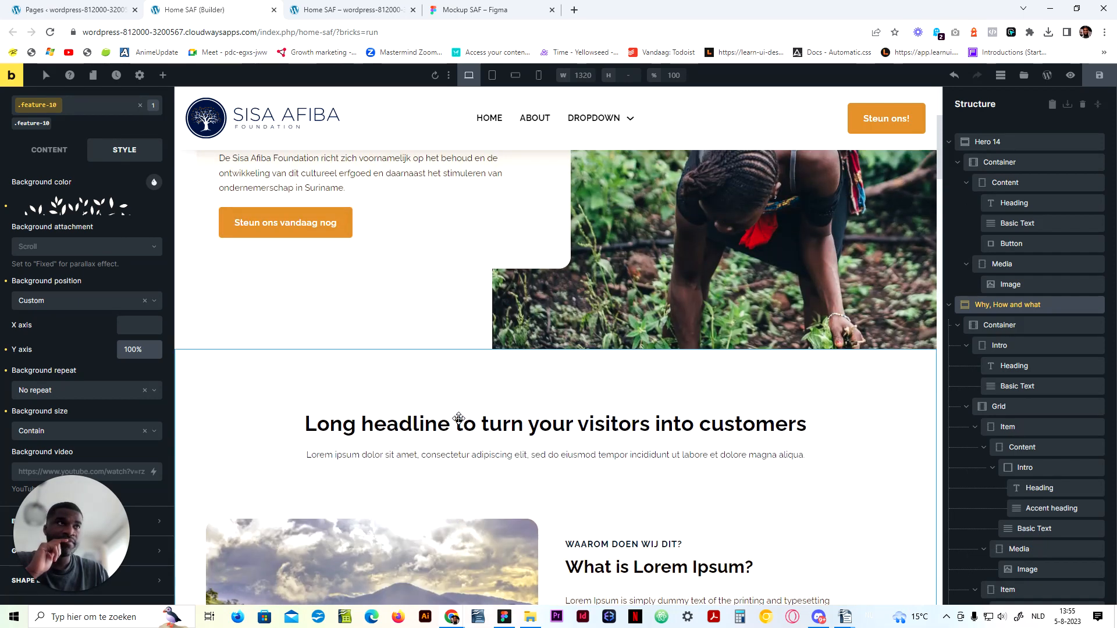
scroll(459, 418, "down", 8)
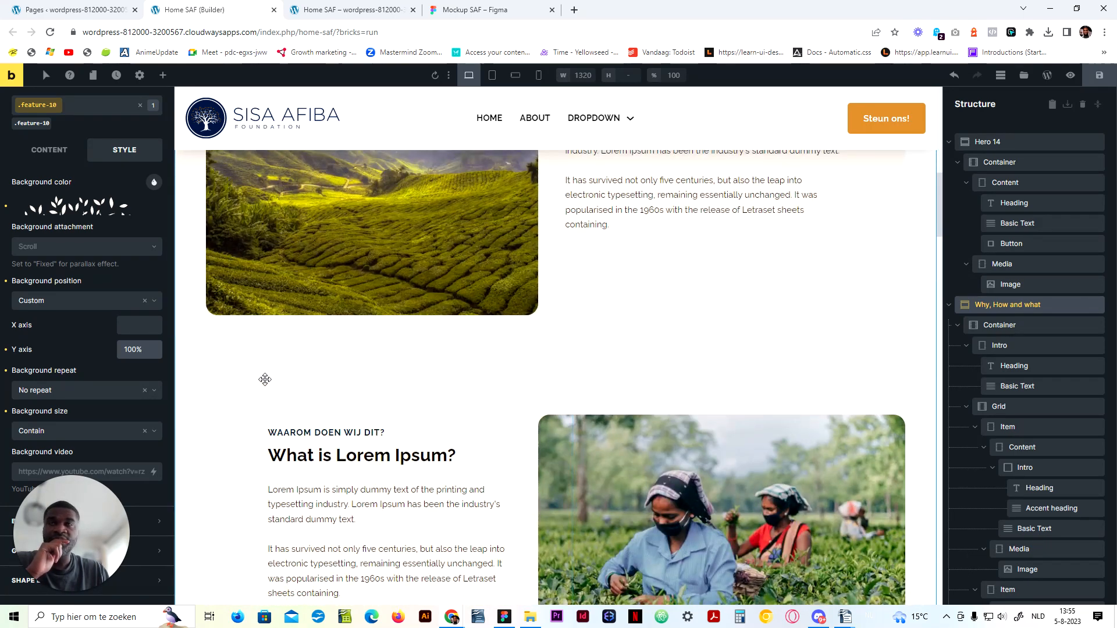
Step: Change the section's background size to Auto and check the lower end of the section
left_click(100, 301)
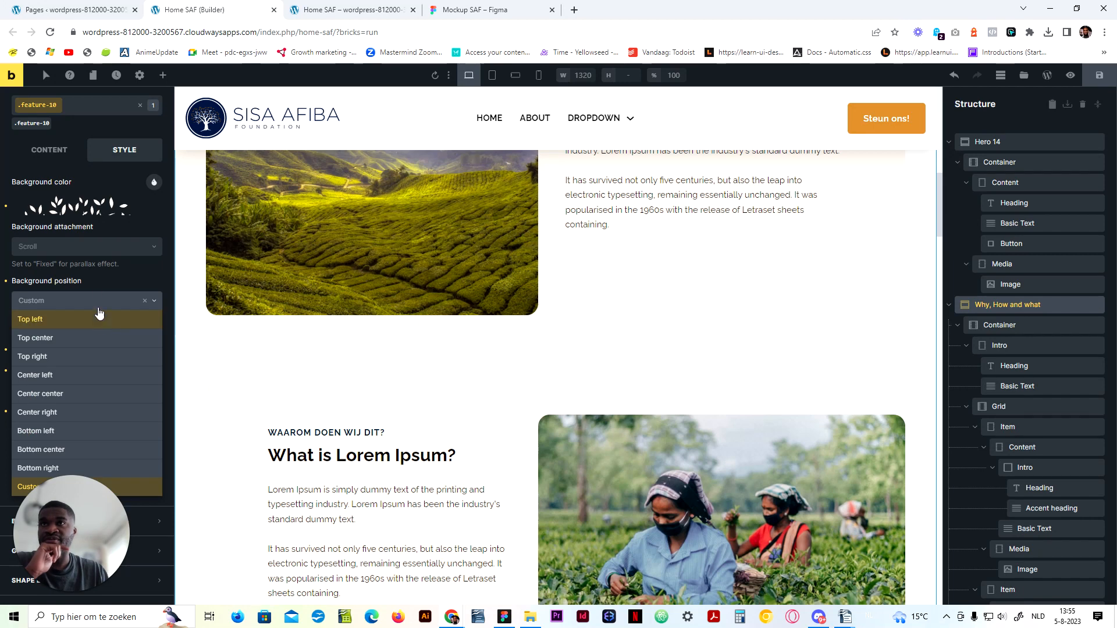
left_click(106, 279)
left_click(98, 430)
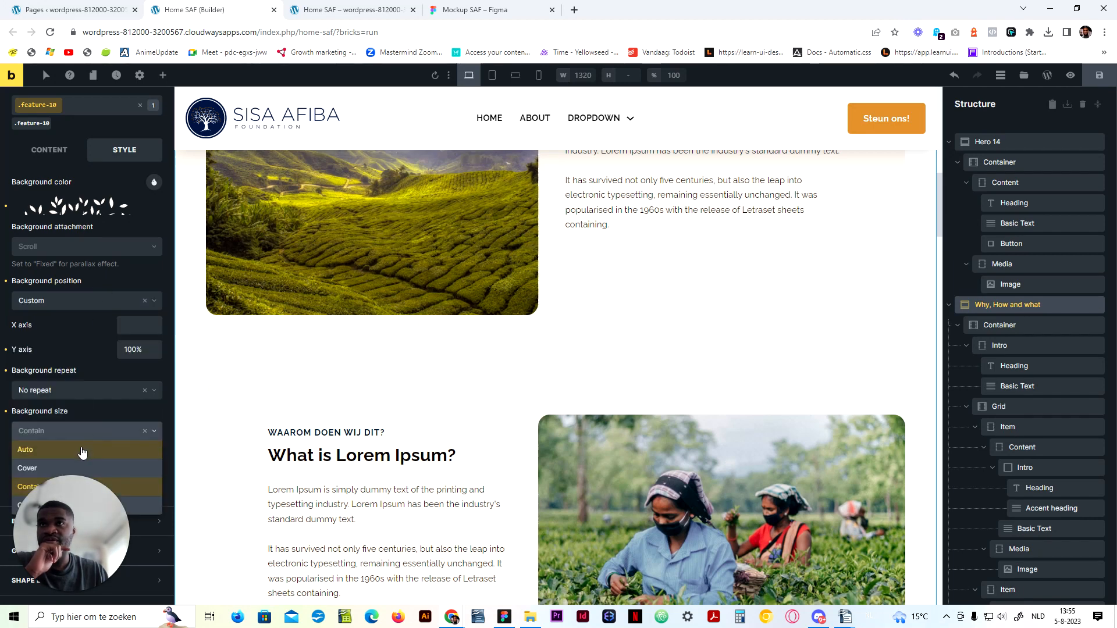
left_click(82, 447)
scroll(258, 381, "down", 8)
scroll(259, 381, "down", 5)
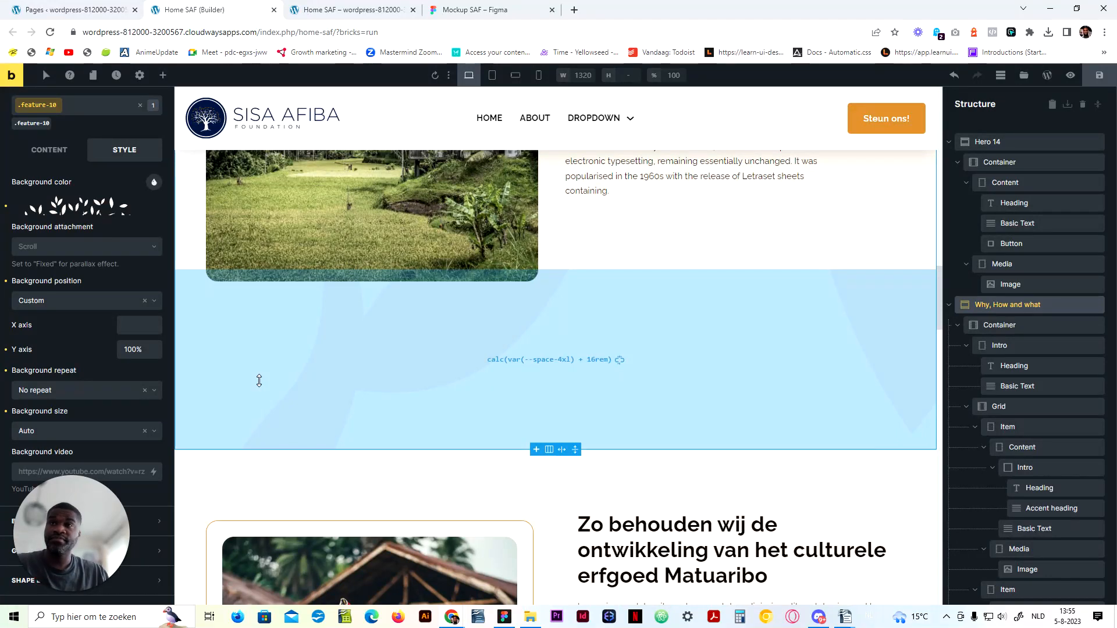
Step: Try the Center center background position on the "Why, How and what" section
left_click(53, 312)
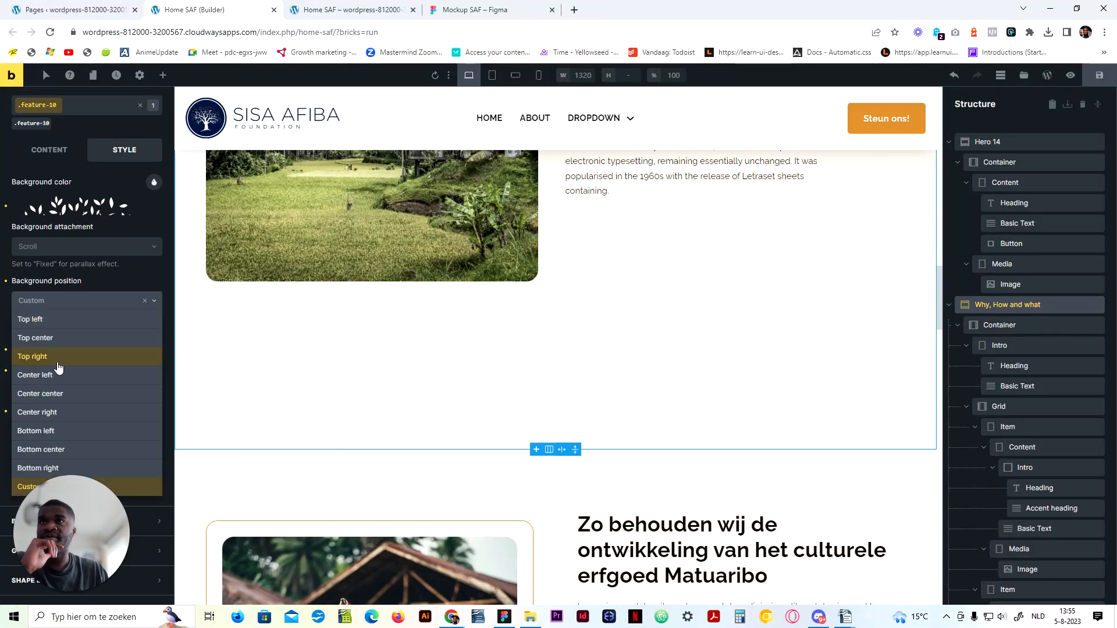
left_click(58, 396)
scroll(406, 370, "up", 11)
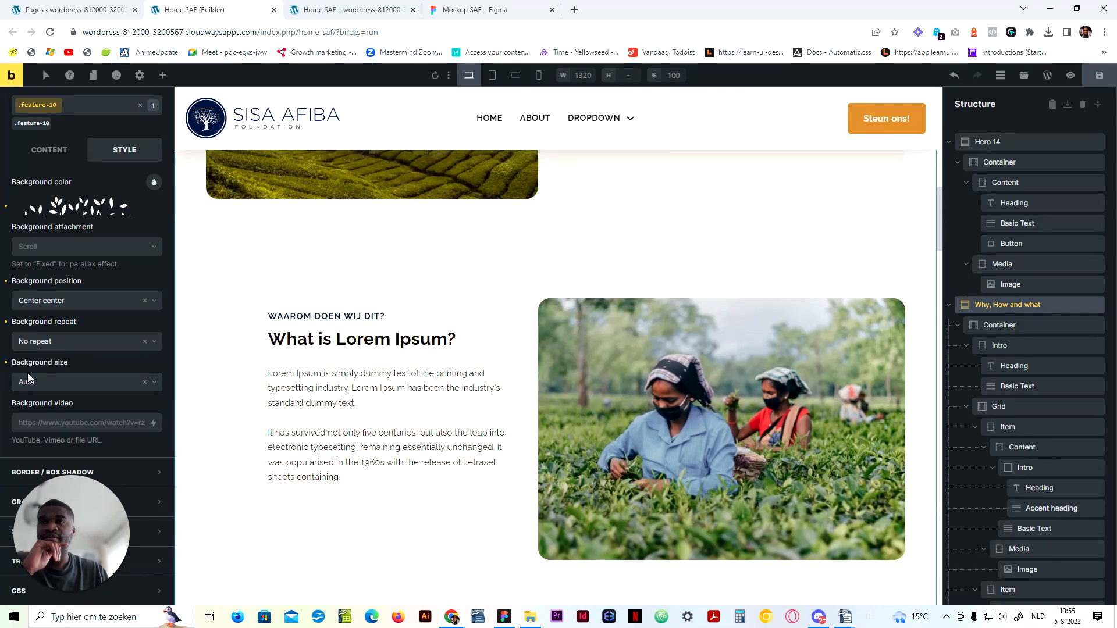
Step: Try the Custom background size for the section, then restore it to Auto
left_click(64, 382)
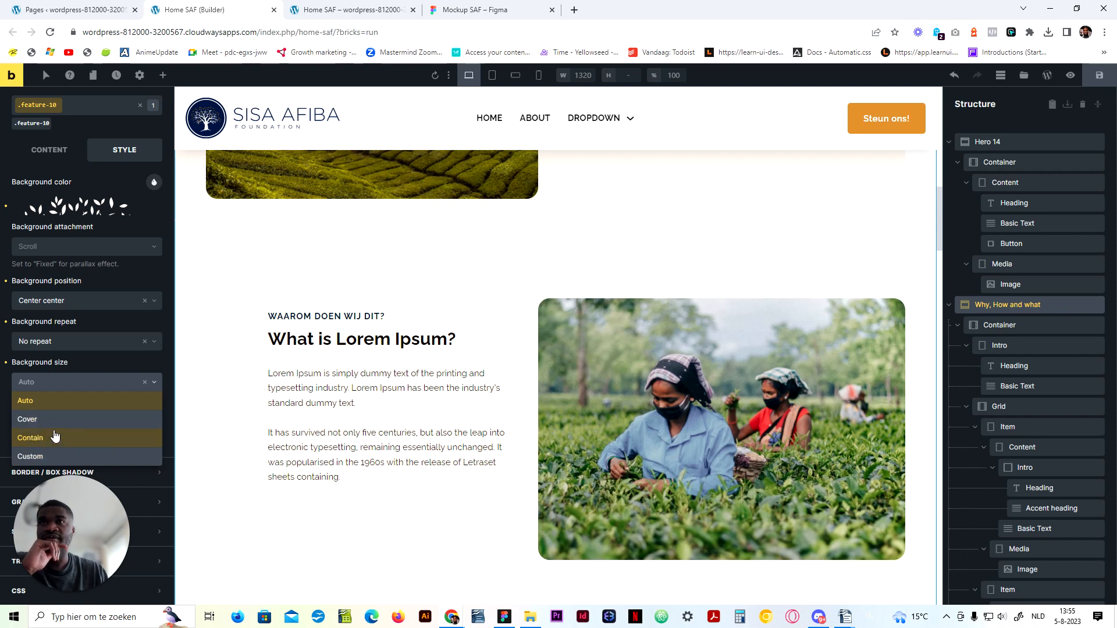
left_click(57, 456)
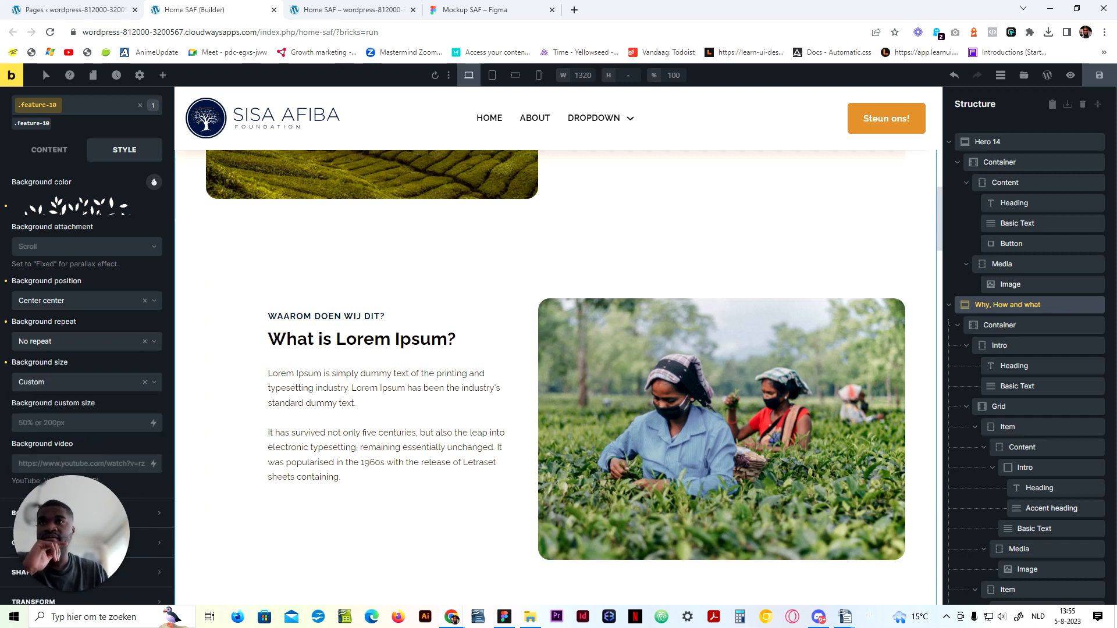
left_click(75, 382)
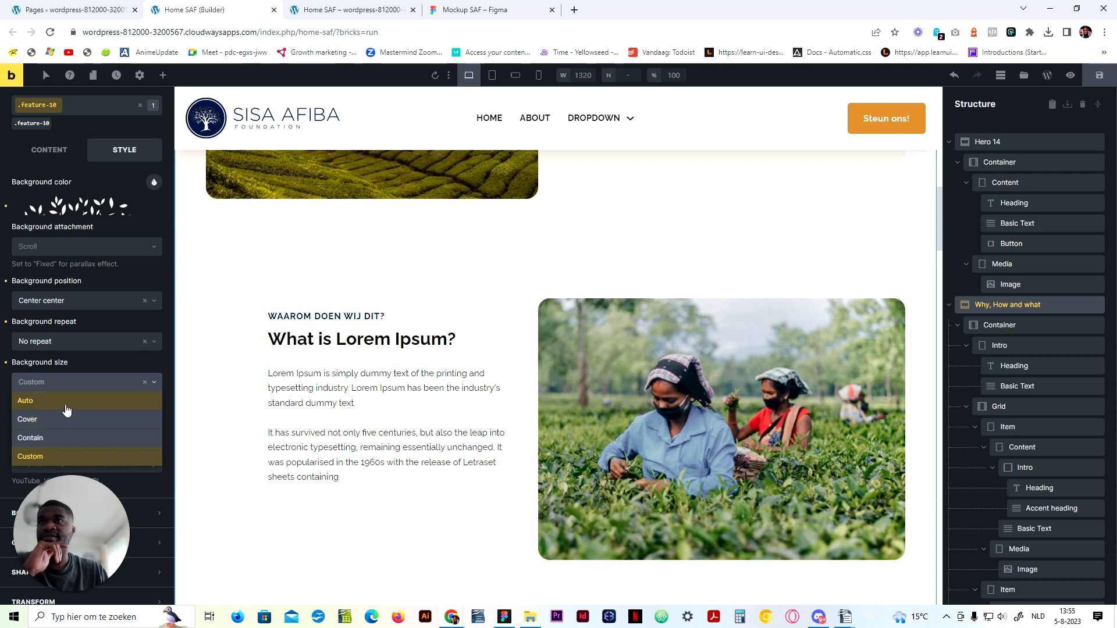
left_click(65, 402)
Step: Save the page, reload the Home SAF preview and examine the background throughout the "Why, How and what" section
left_click(1101, 78)
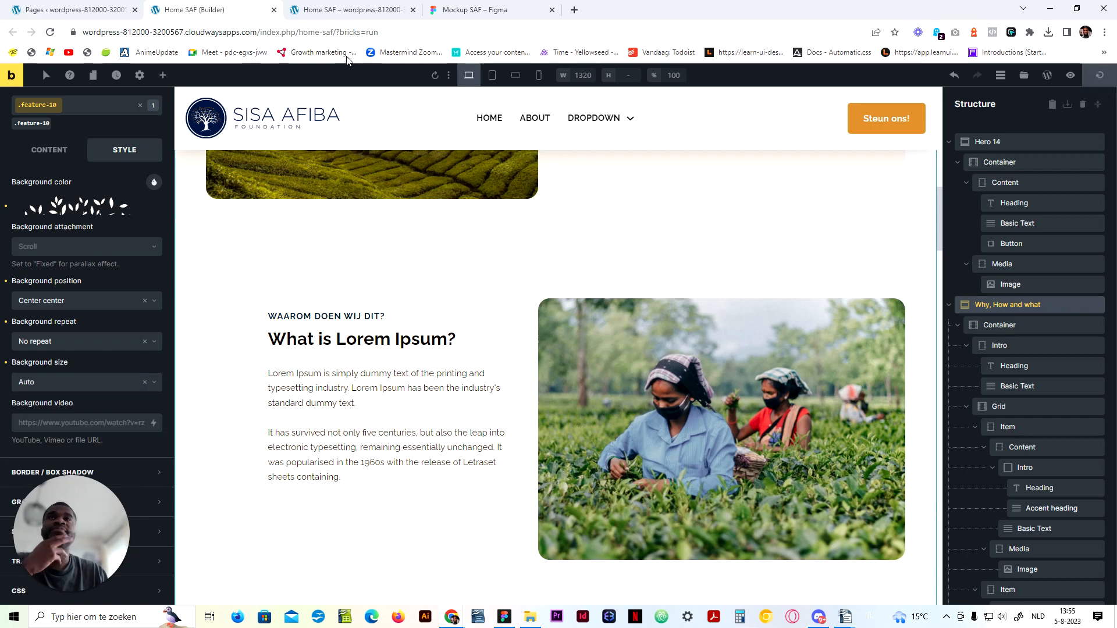
key("ctrl+Tab")
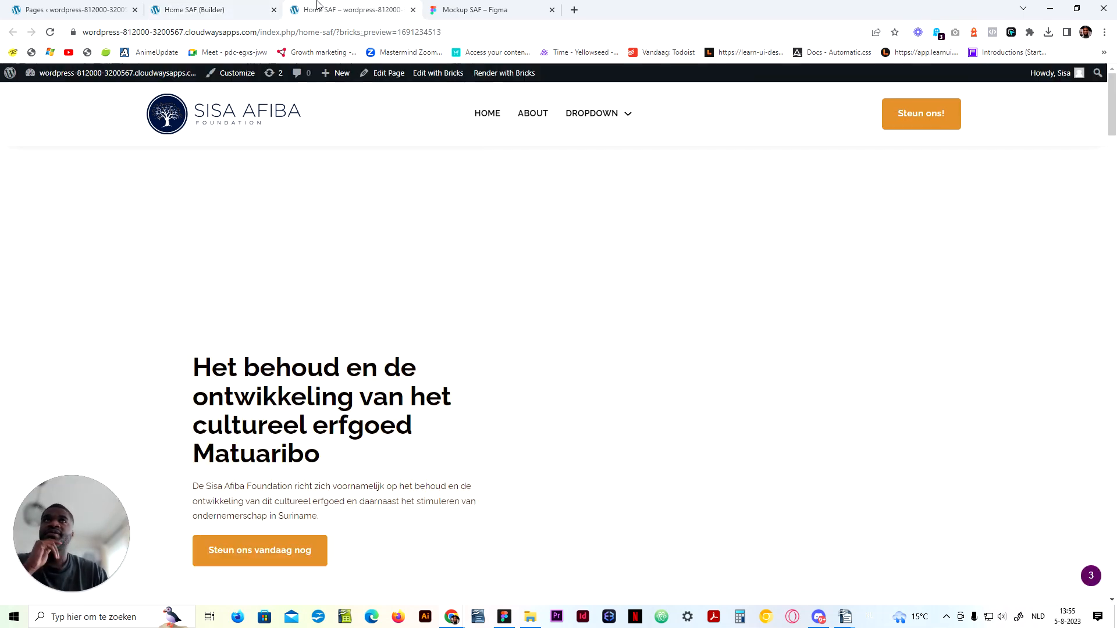
left_click(47, 36)
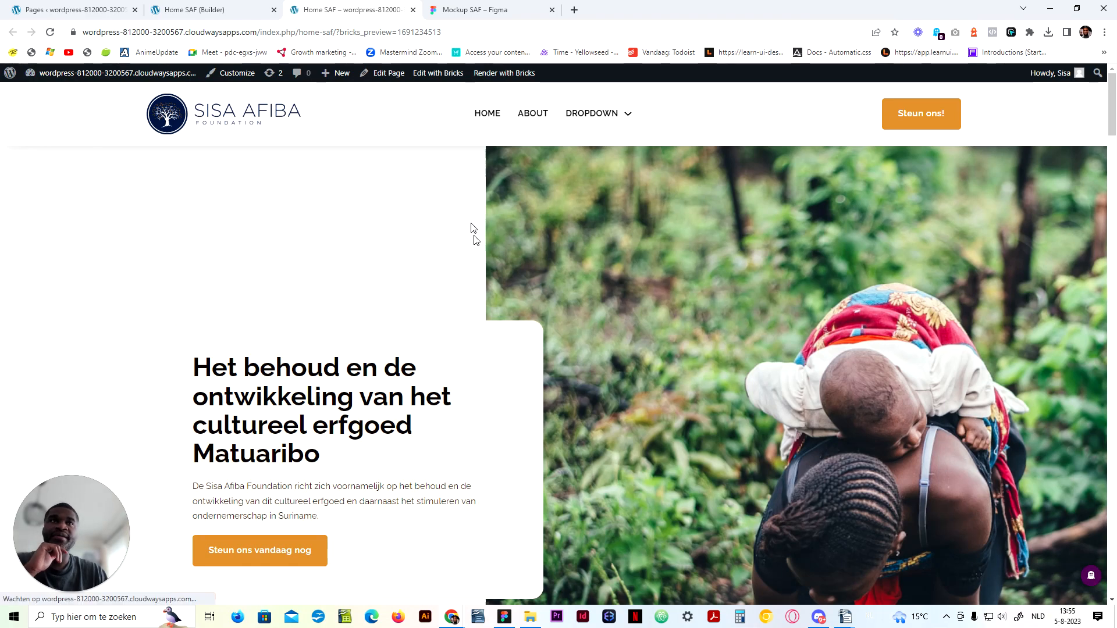
scroll(471, 242, "down", 12)
scroll(454, 399, "down", 11)
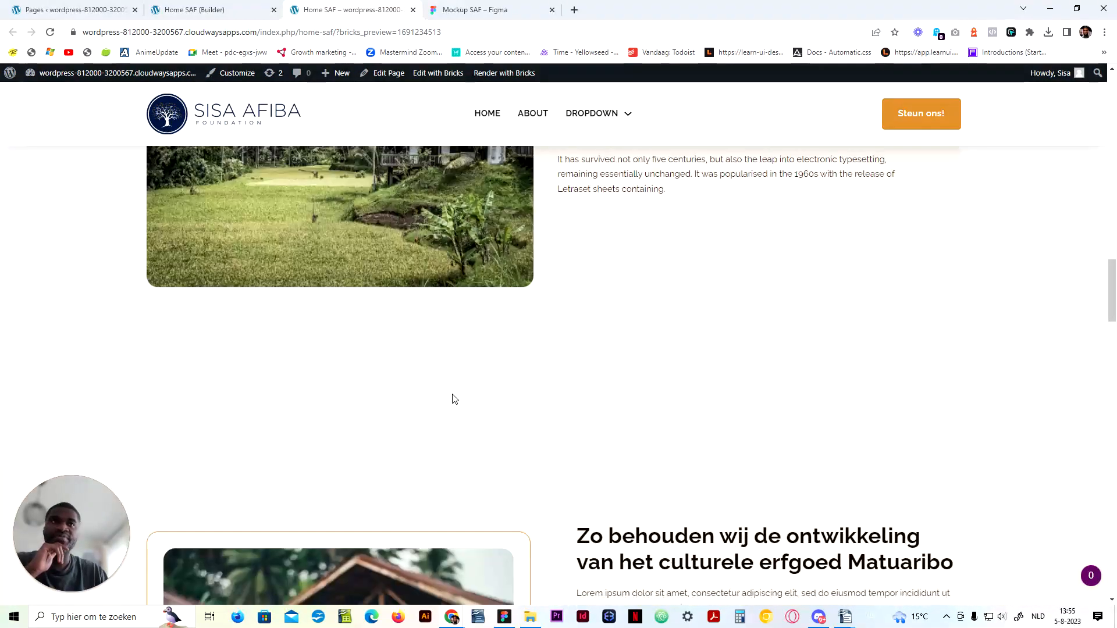
scroll(454, 399, "up", 7)
scroll(452, 395, "up", 7)
scroll(451, 393, "down", 13)
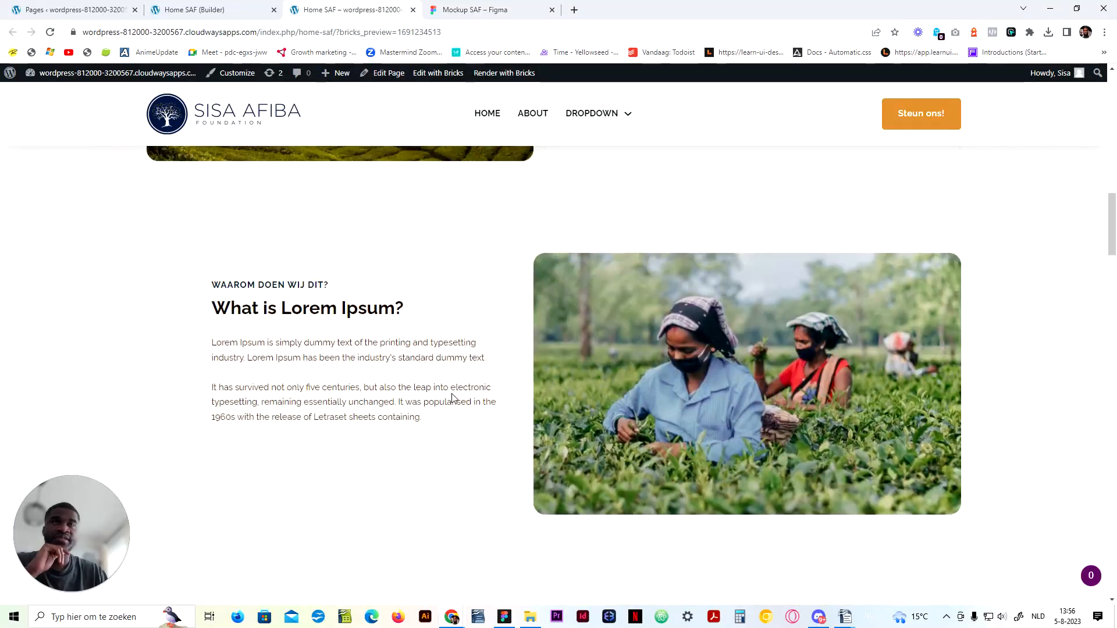
scroll(391, 384, "up", 6)
scroll(393, 387, "up", 2)
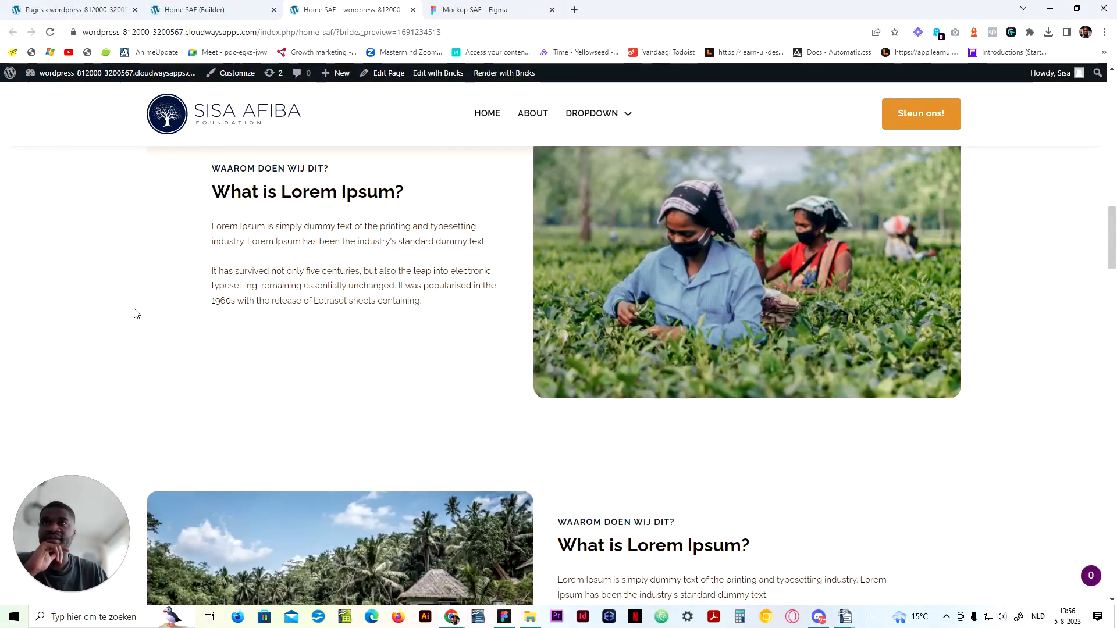
Step: Return to the Home SAF builder, set the section's background position to Custom with Y axis 100%, and save the page
left_click(221, 5)
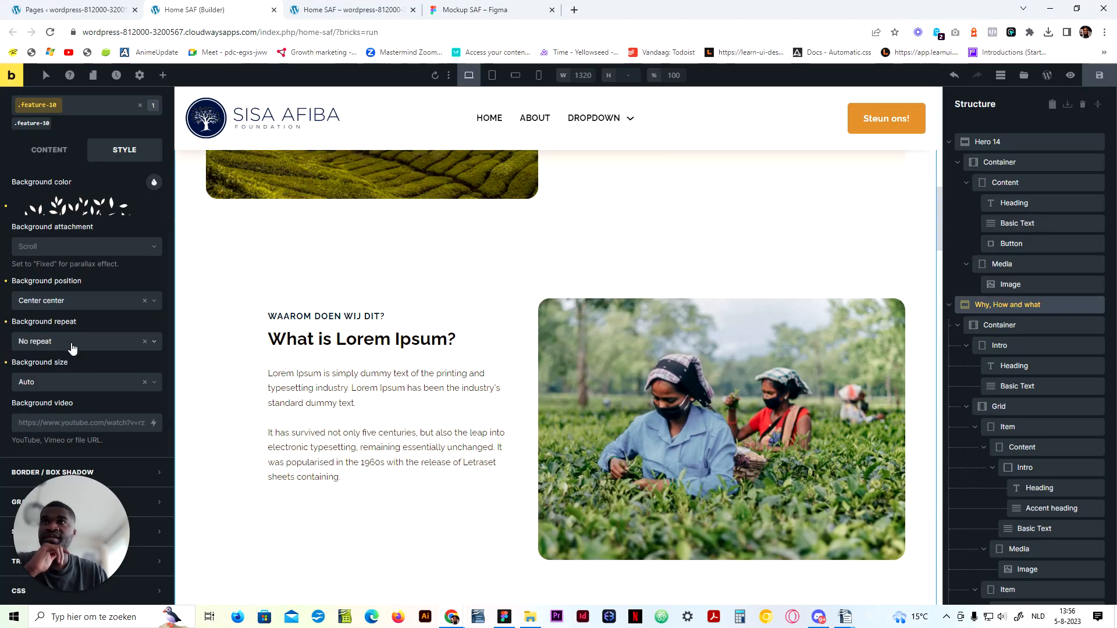
left_click(75, 387)
left_click(76, 389)
left_click(78, 308)
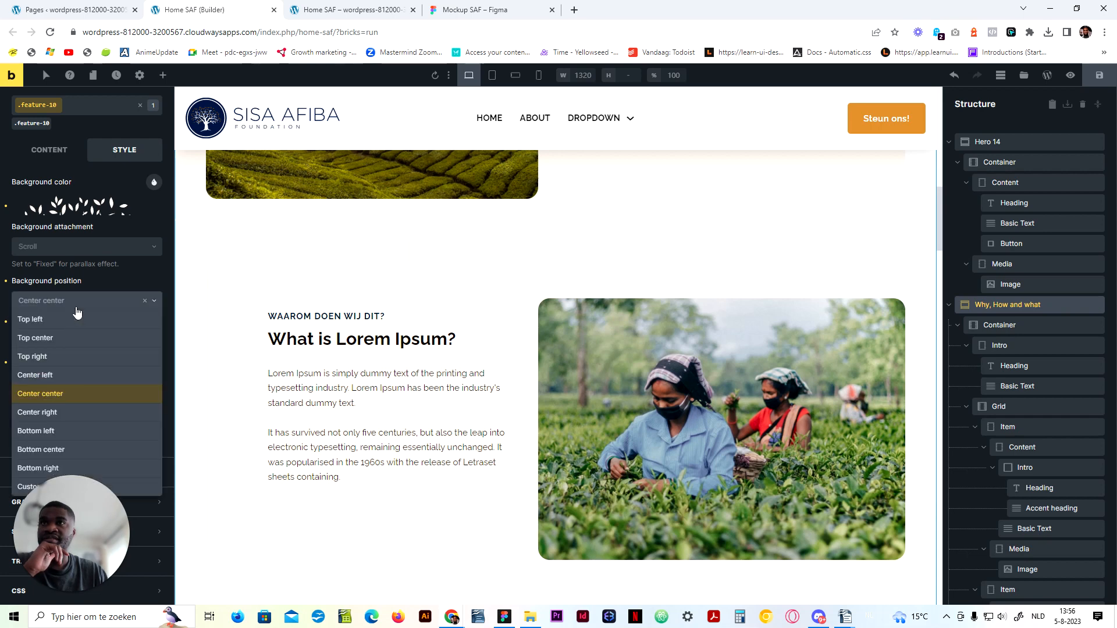
left_click(160, 490)
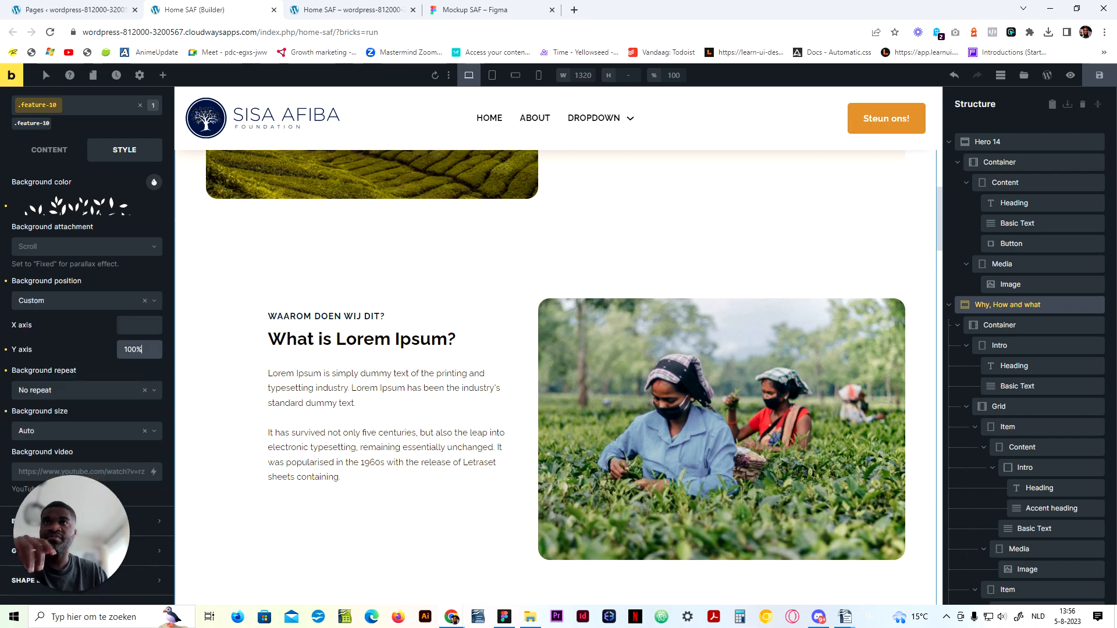
key("ctrl+s")
Step: Reload the Home SAF preview and inspect the background at the lower end of the section
left_click(374, 6)
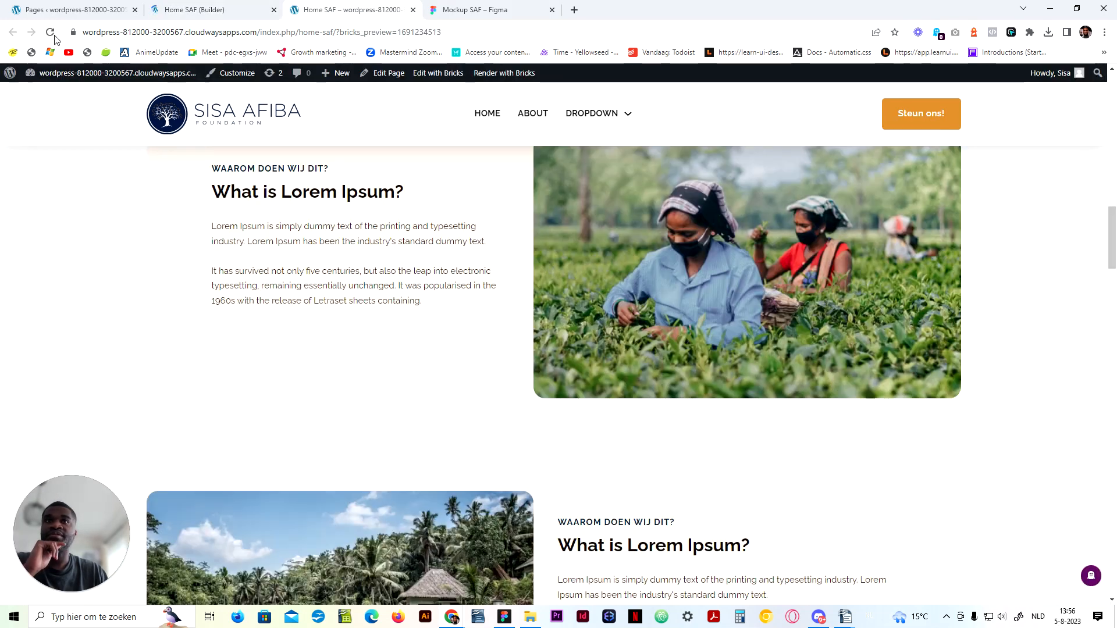
scroll(326, 312, "down", 14)
scroll(349, 324, "up", 6)
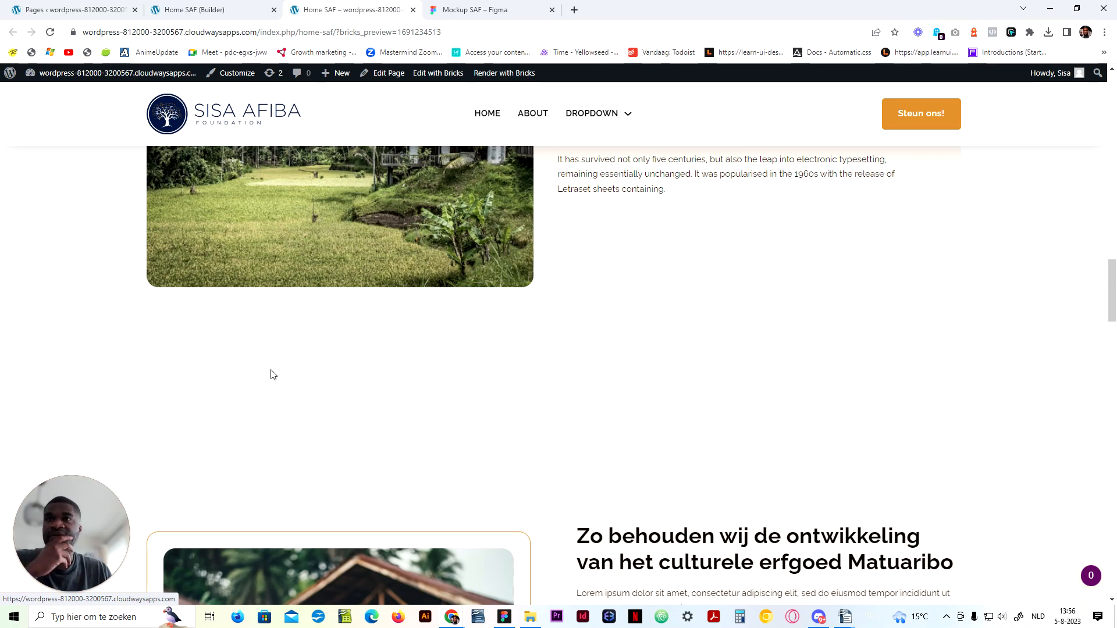
Step: Review the .feature-10 background settings of the "Why, How and what" section in the builder and compare them with the preview
left_click(216, 9)
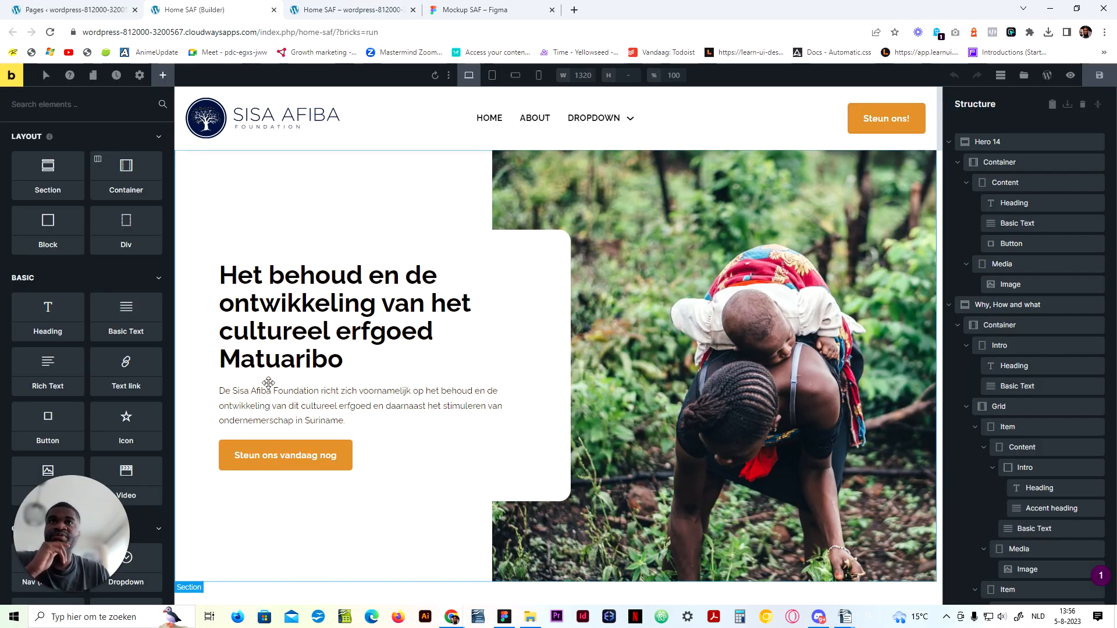
scroll(469, 468, "down", 10)
scroll(418, 473, "down", 5)
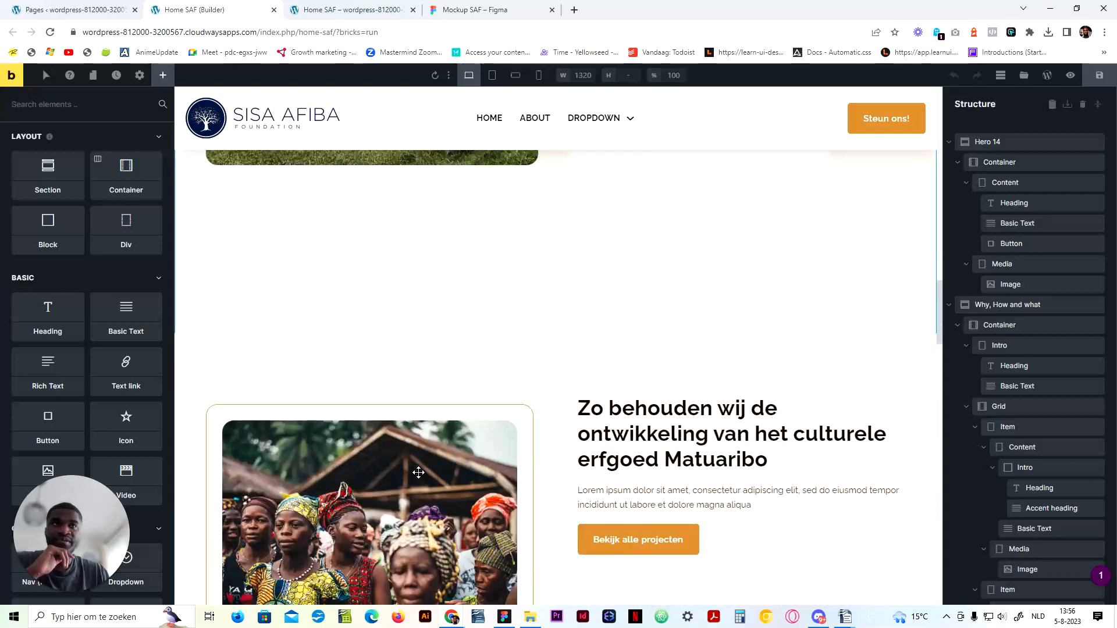
left_click(349, 255)
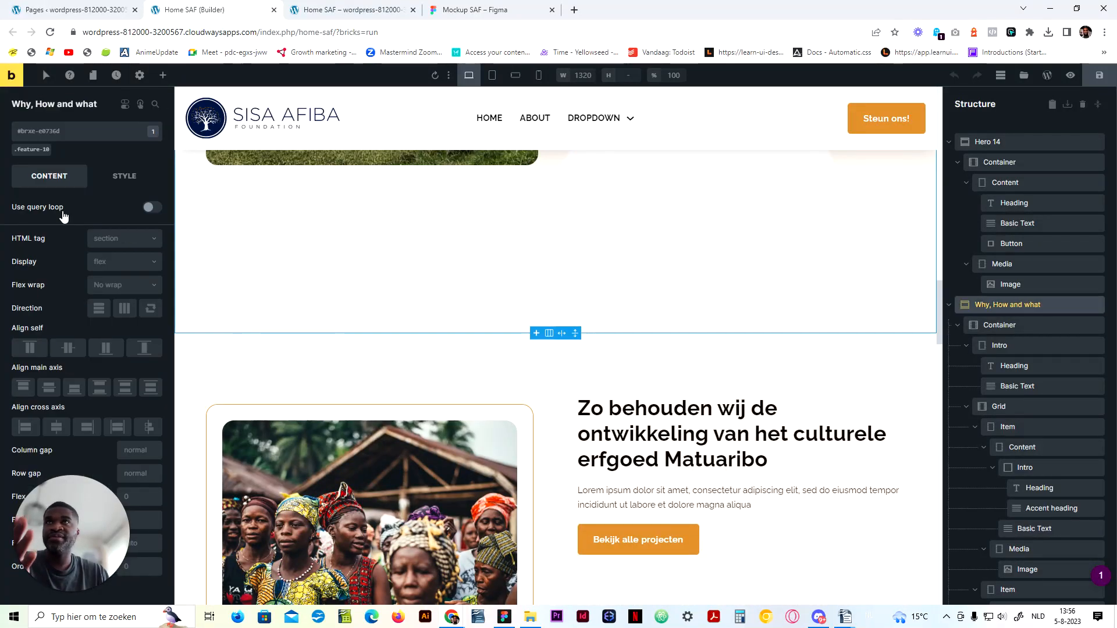
left_click(48, 153)
left_click(124, 175)
scroll(511, 428, "up", 4)
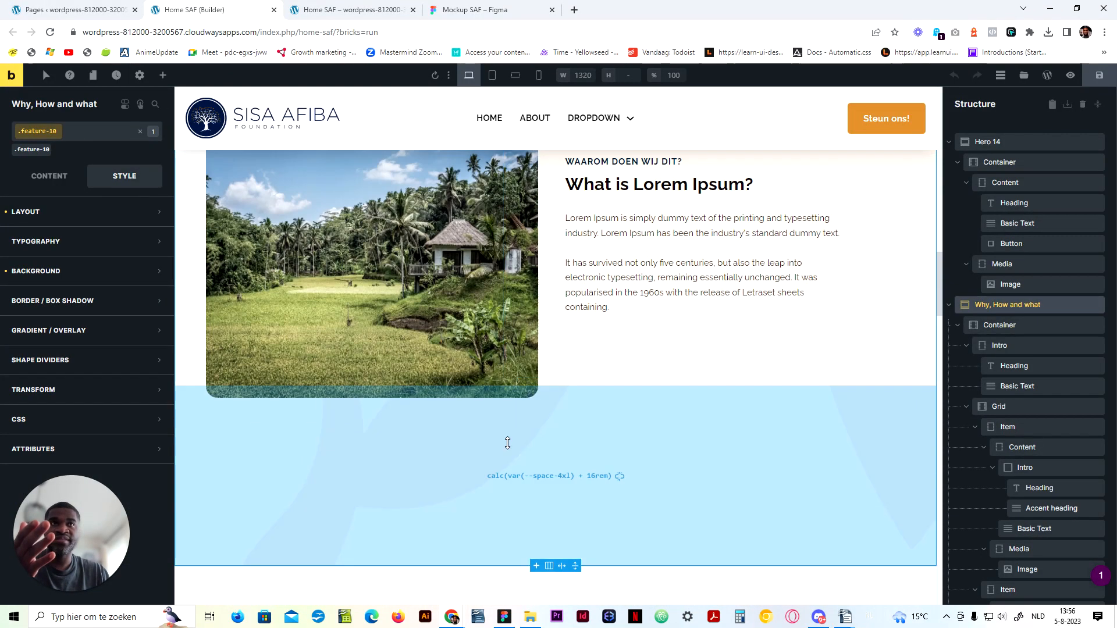
left_click(81, 271)
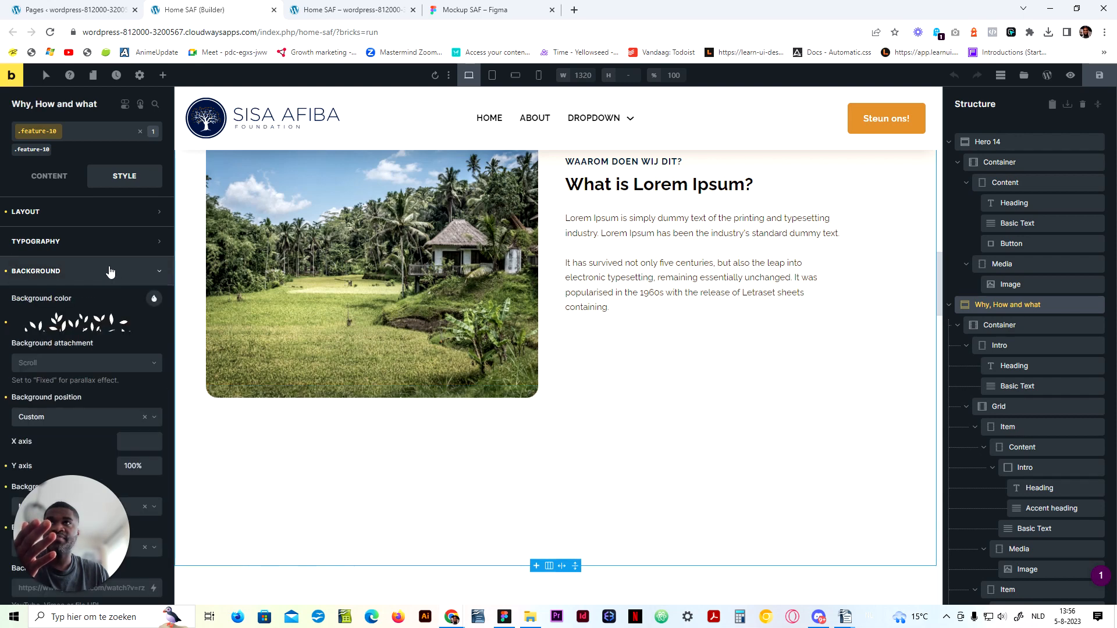
left_click(377, 5)
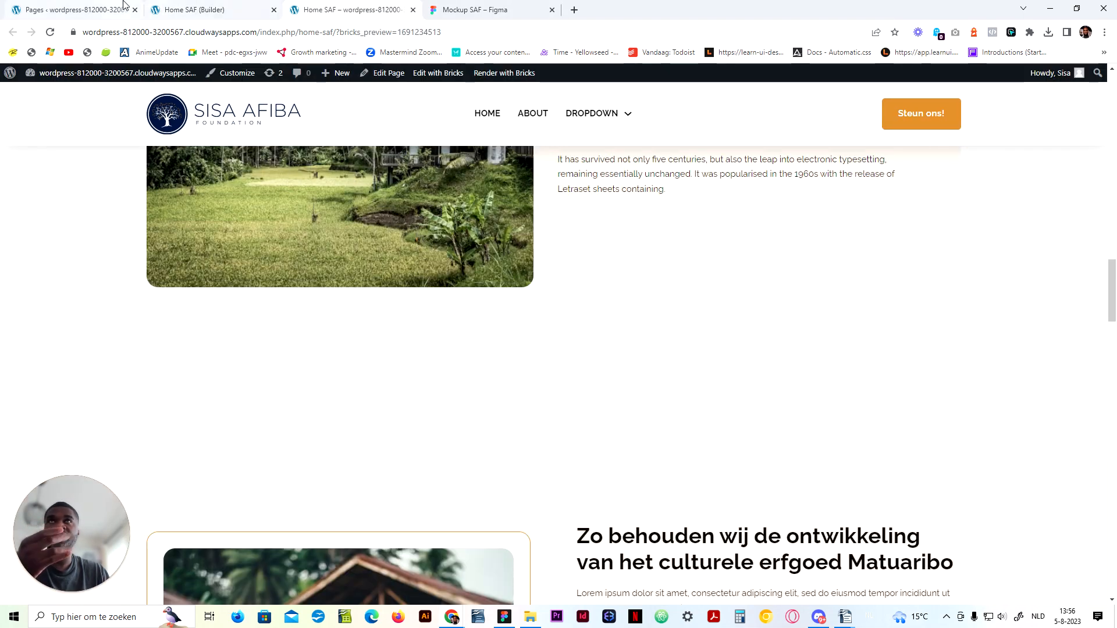
Step: Set the background position's X axis to 50 for the "Why, How and what" section, save the page and reload the preview
left_click(192, 10)
scroll(127, 419, "down", 3)
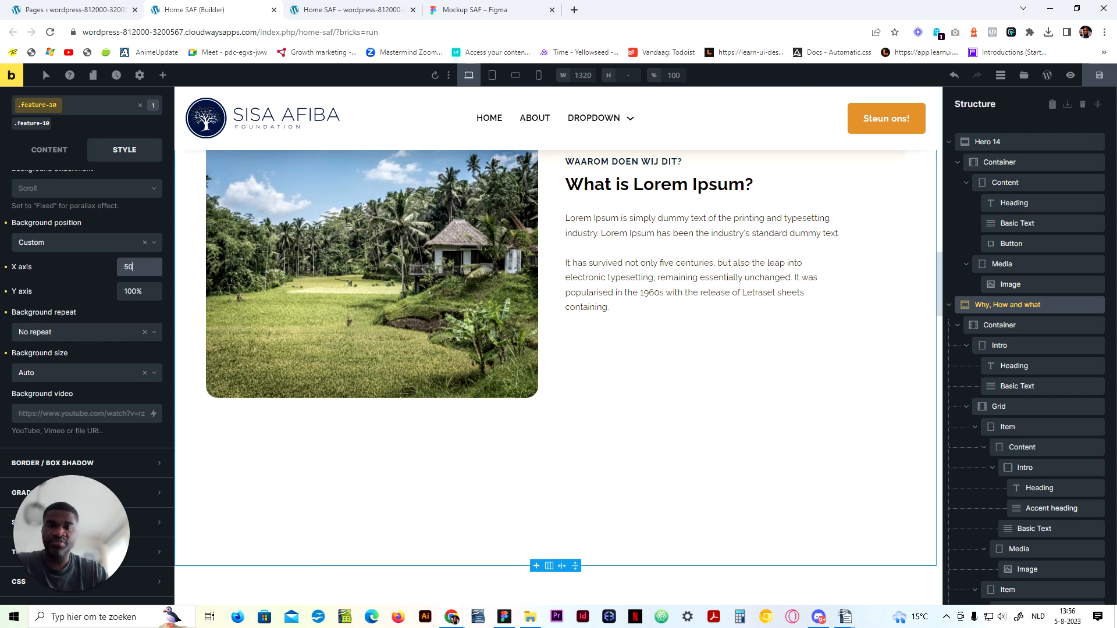
left_click(1098, 75)
left_click(318, 6)
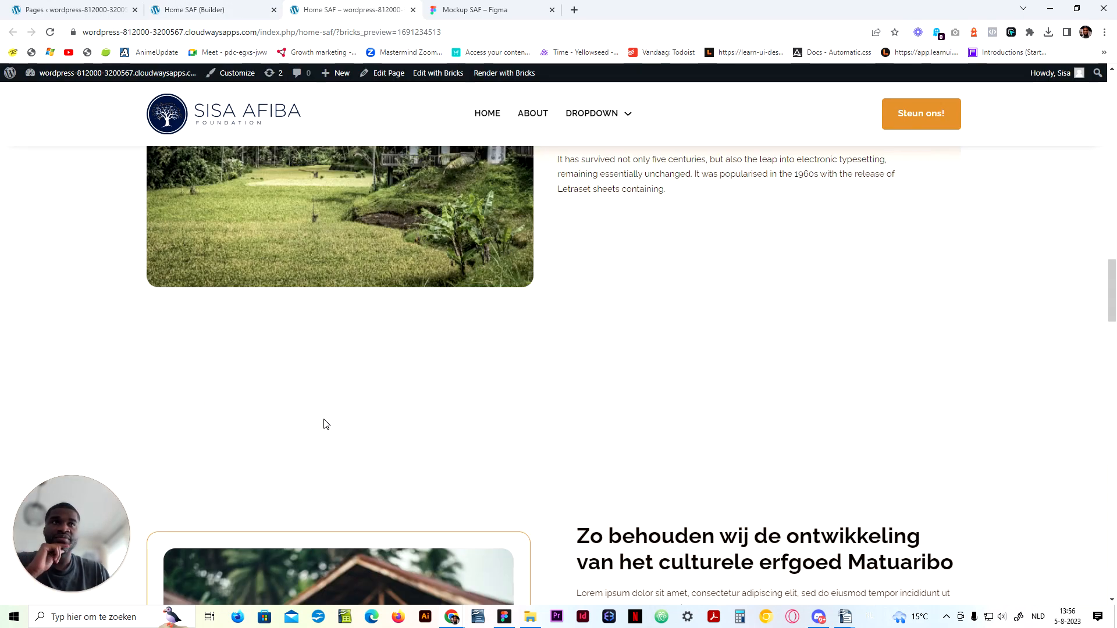
left_click(48, 11)
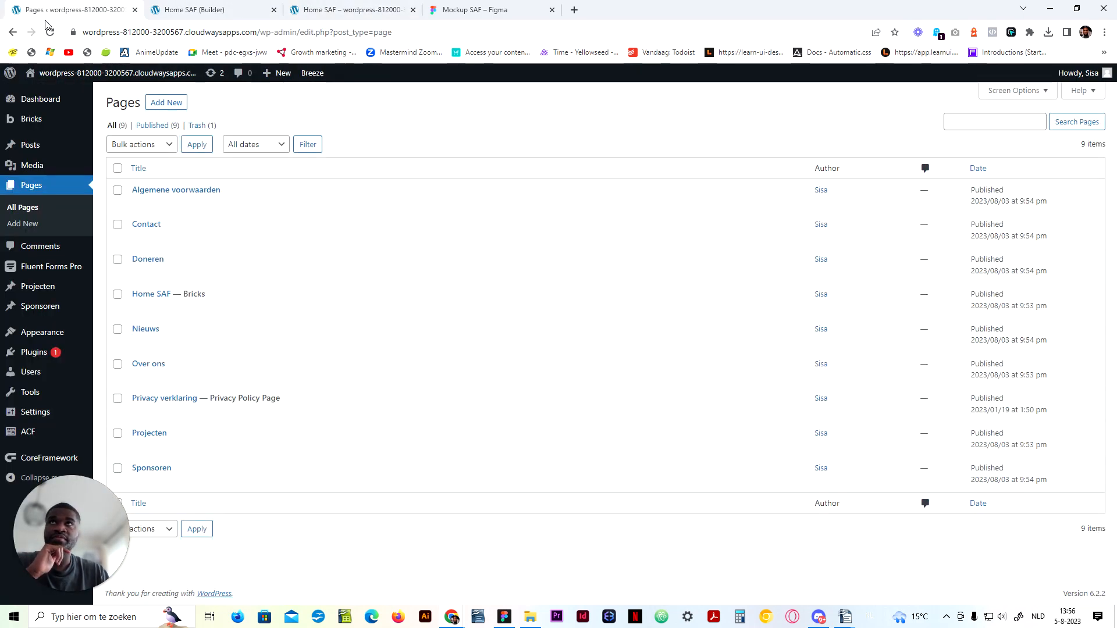
left_click(349, 9)
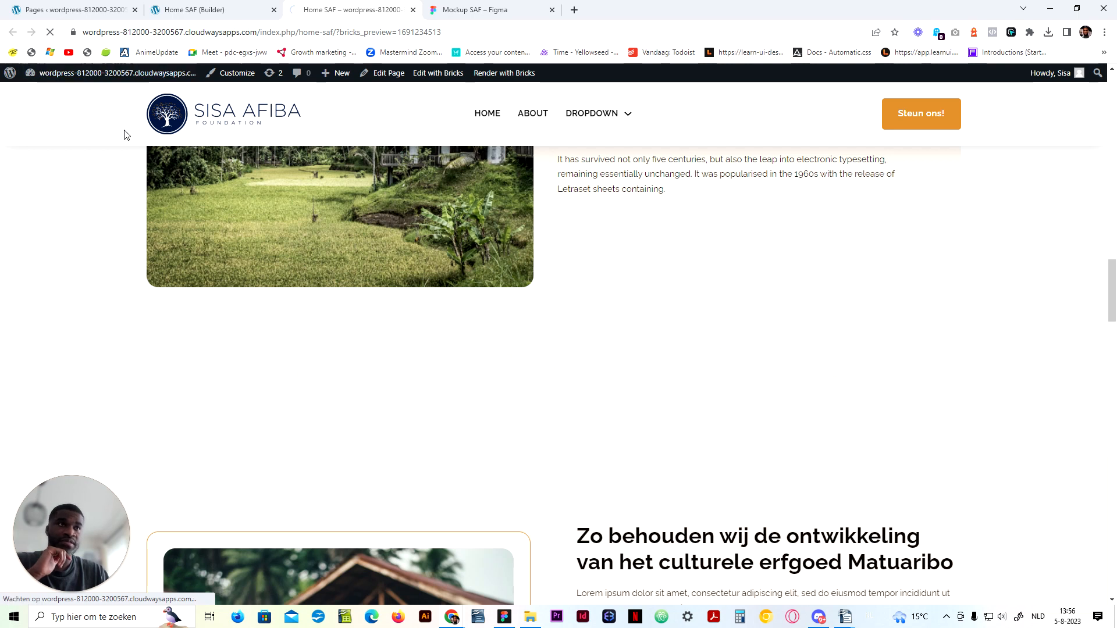
Step: Return to the Home SAF builder, set the section background's X axis to 100% and save the page
left_click(249, 6)
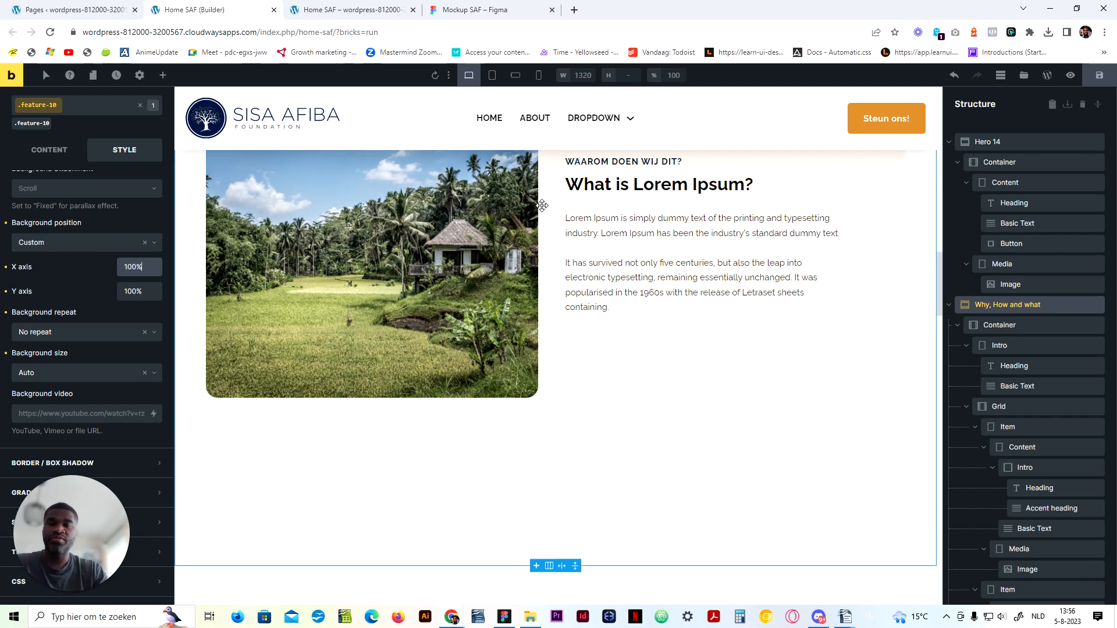
key("ctrl+Tab")
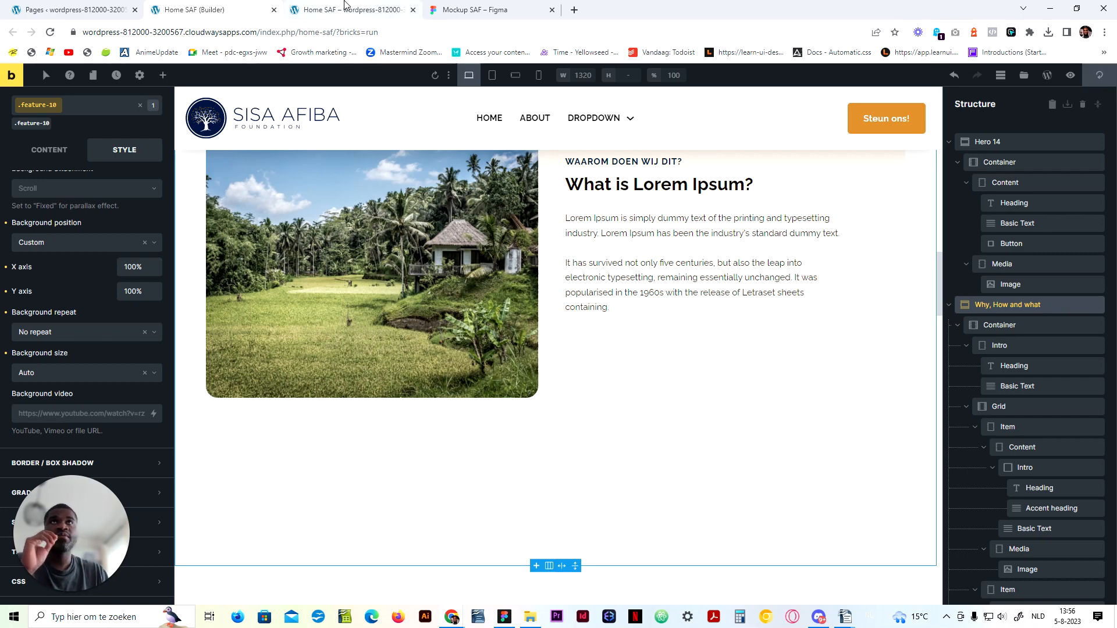
Step: Close the old Home SAF preview, open a fresh one from the builder and inspect the section's lower end
left_click(413, 10)
left_click(1069, 87)
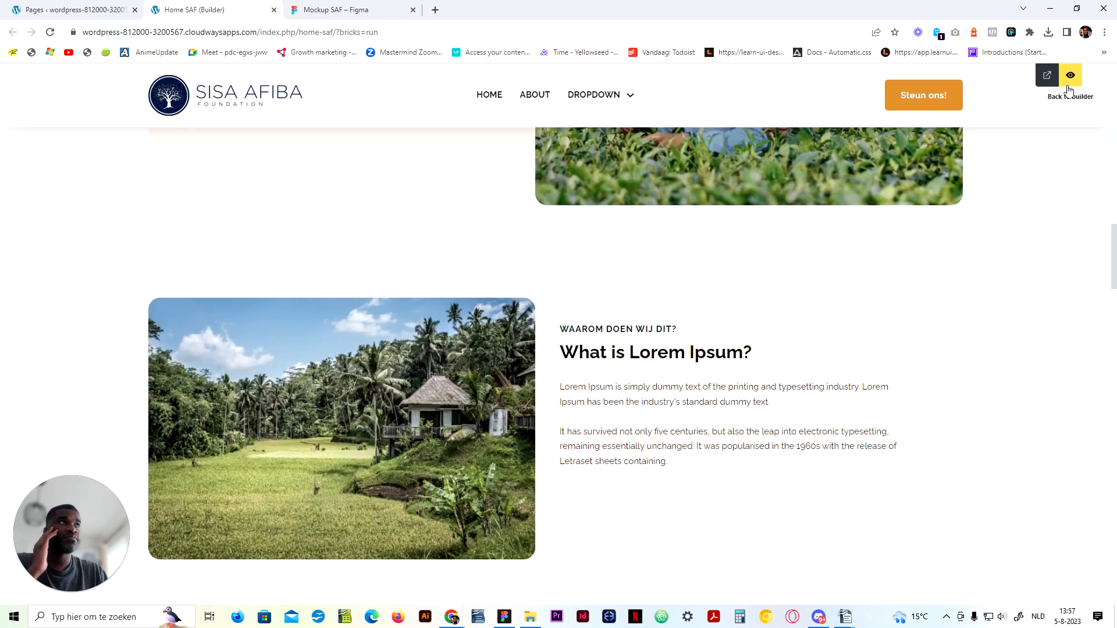
left_click(1047, 75)
scroll(334, 523, "down", 5)
scroll(334, 524, "down", 10)
scroll(332, 519, "up", 3)
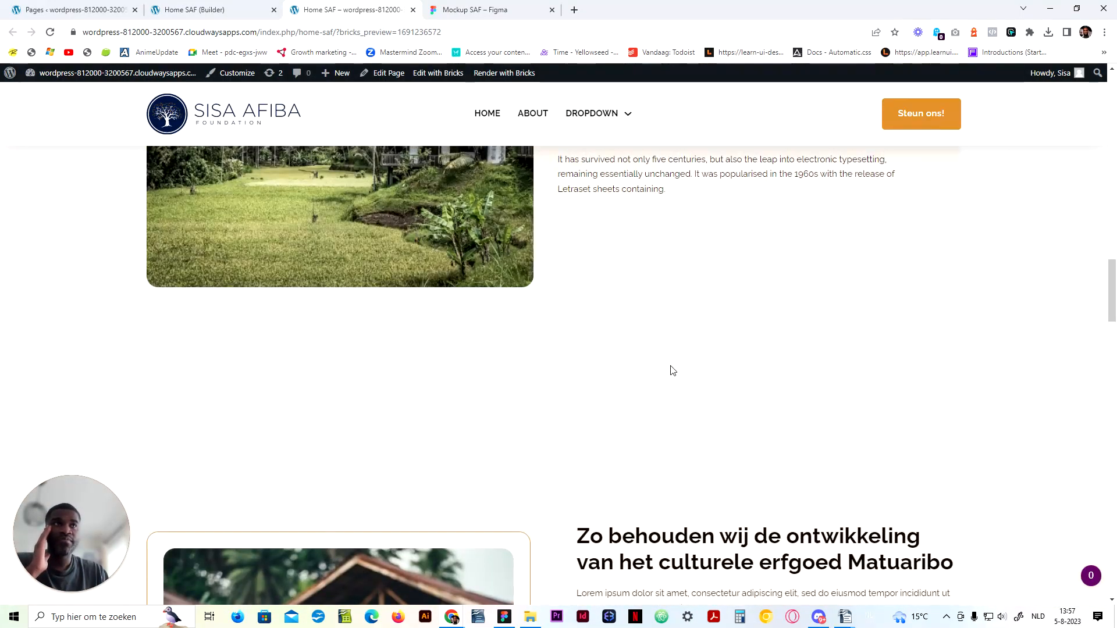
Step: Set the section's background size to Contain in the builder, save the page and reload the Home SAF preview
left_click(212, 6)
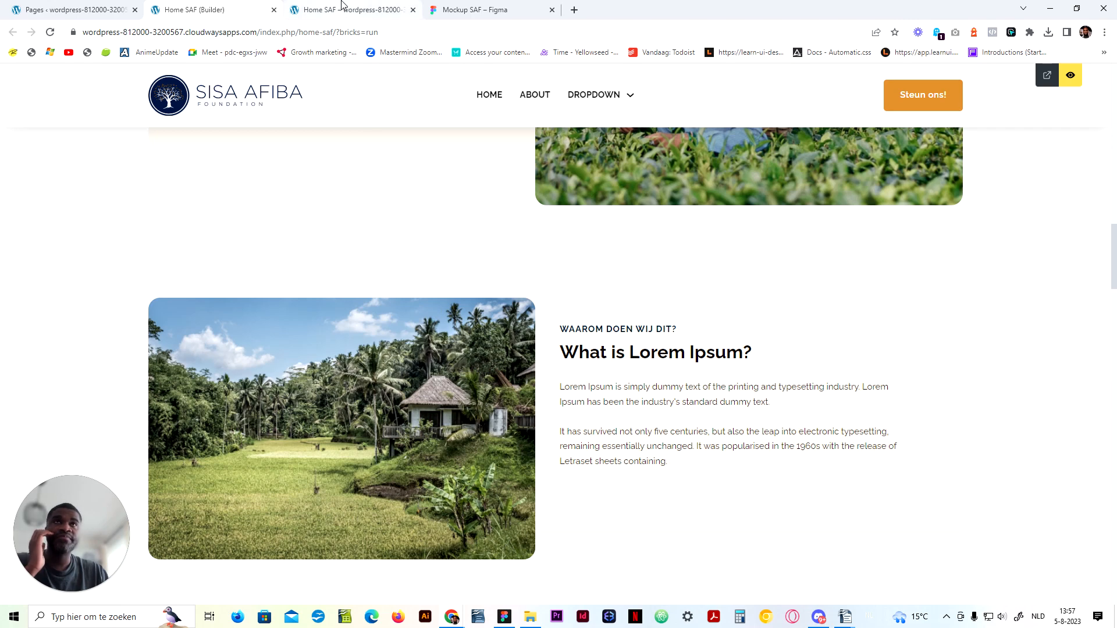
scroll(640, 285, "down", 4)
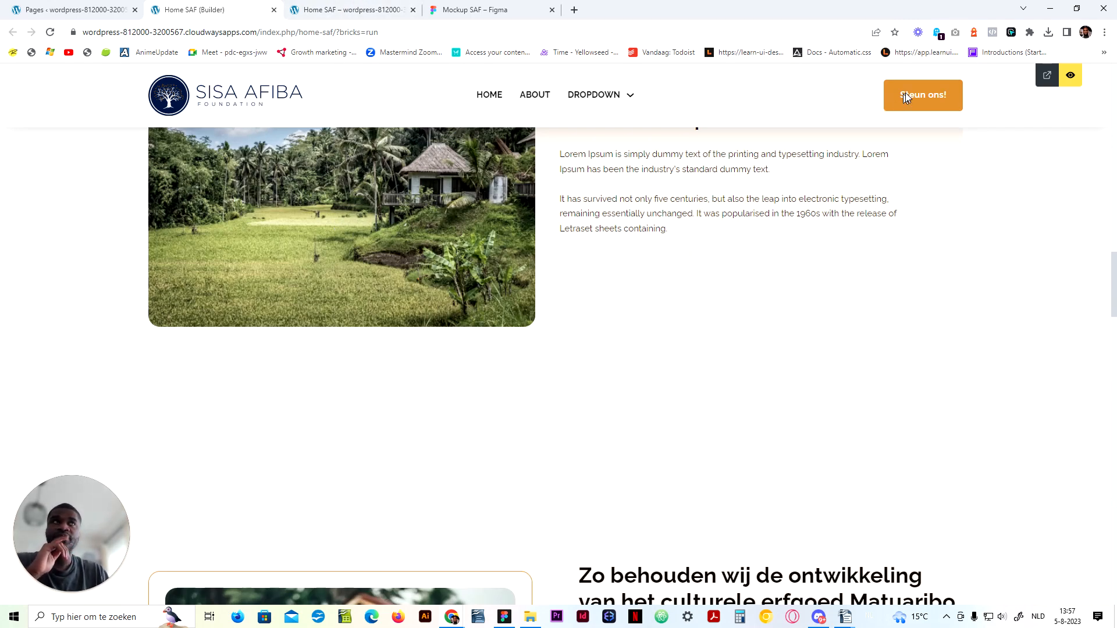
left_click(1069, 75)
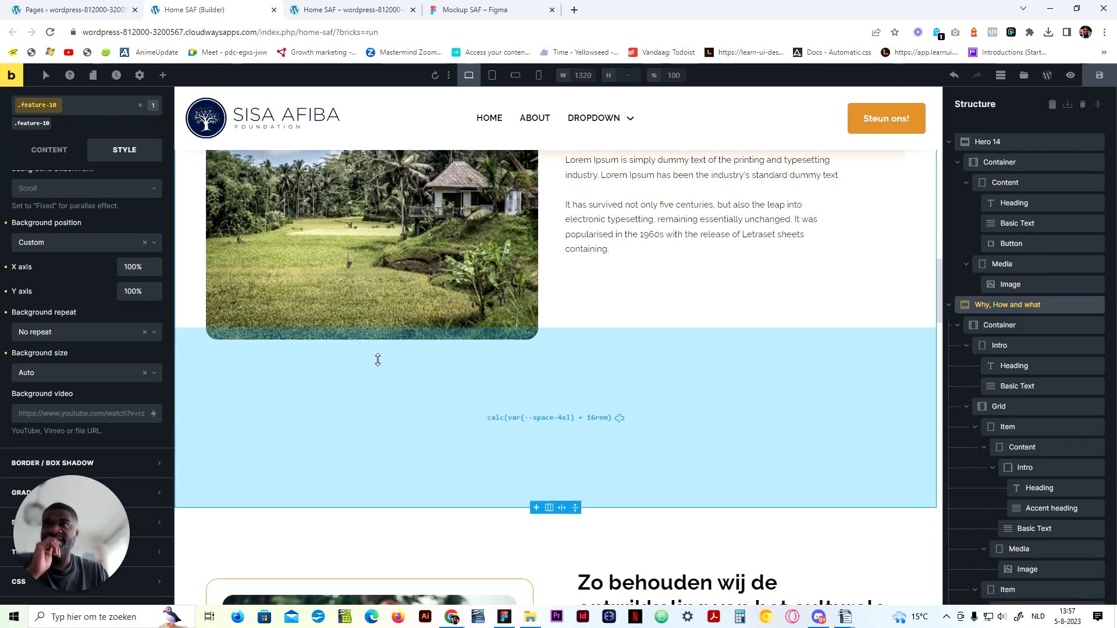
left_click(110, 379)
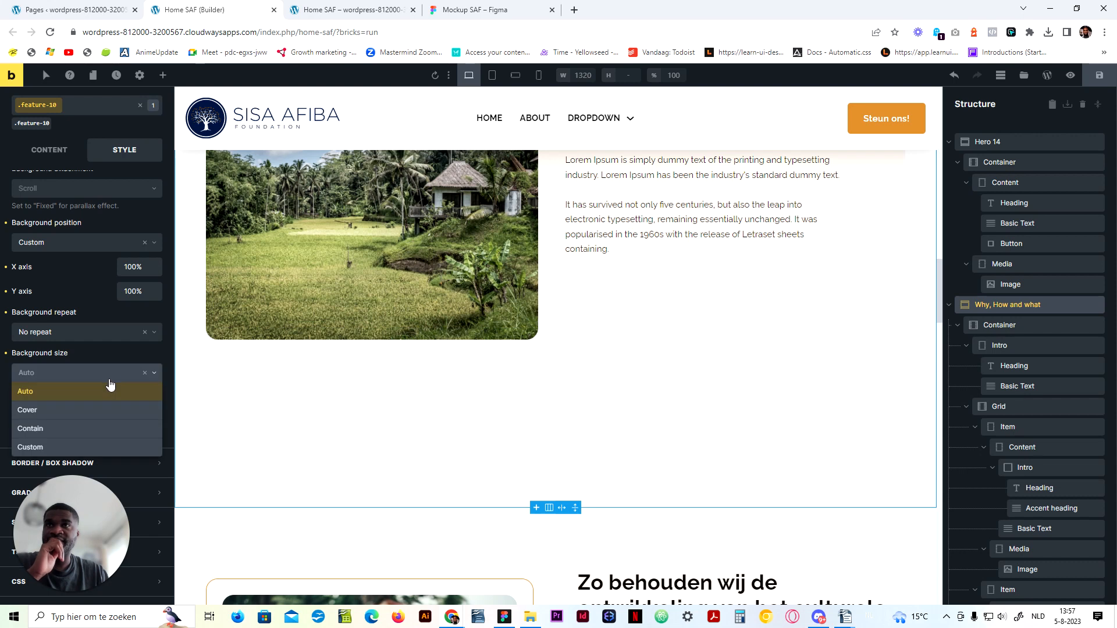
left_click(73, 428)
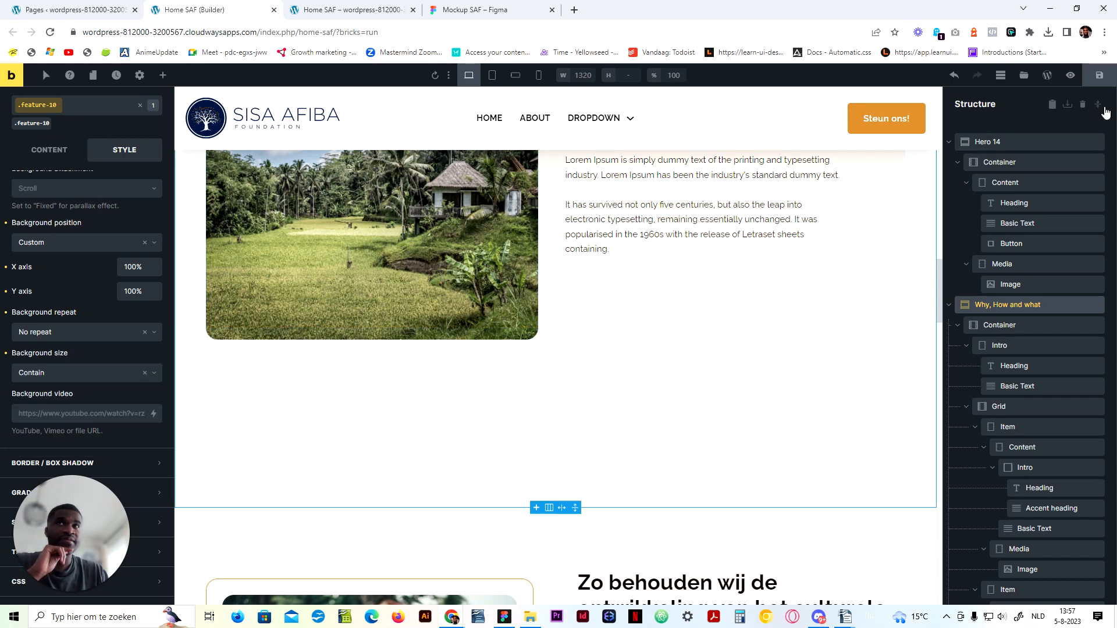
left_click(347, 7)
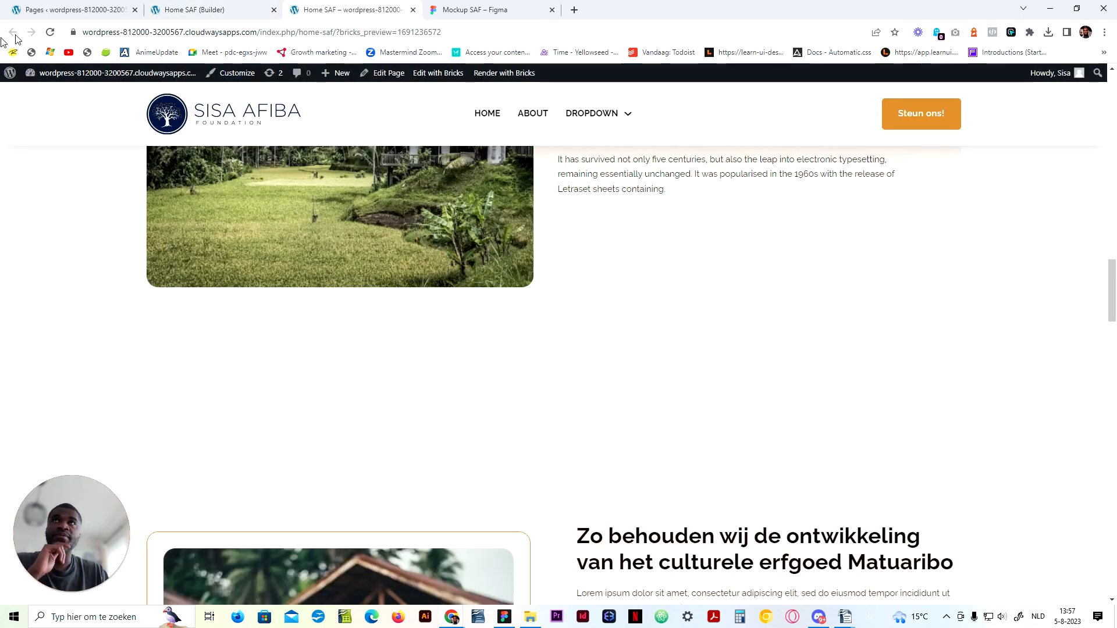
left_click(50, 32)
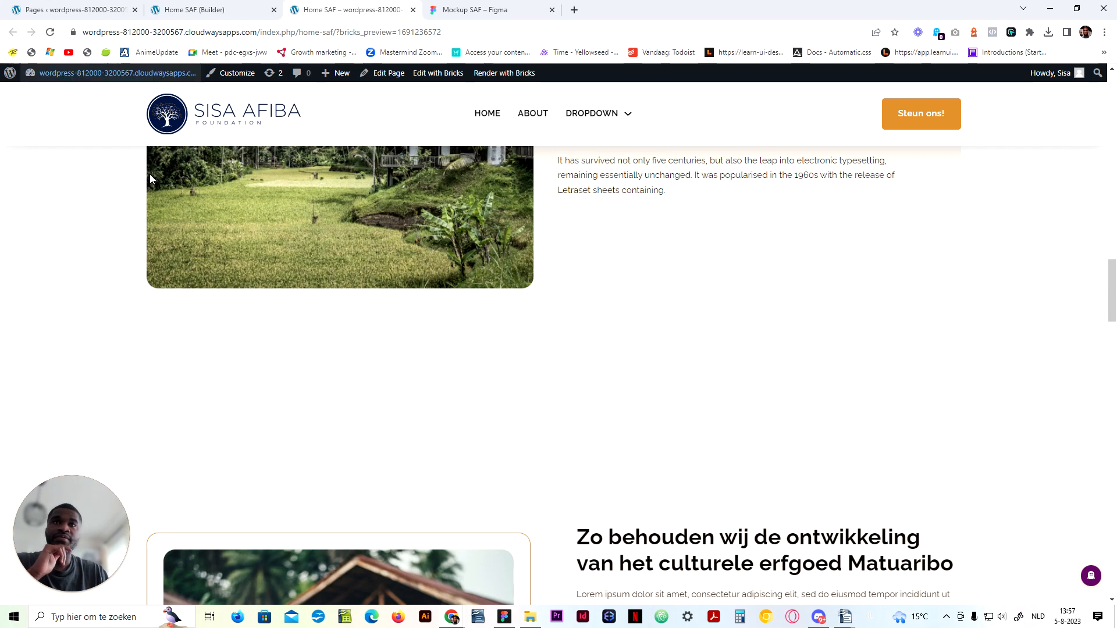
Step: Set the section background's X axis to 300px, save the page and reload the Home SAF preview
left_click(247, 9)
key("ctrl+a")
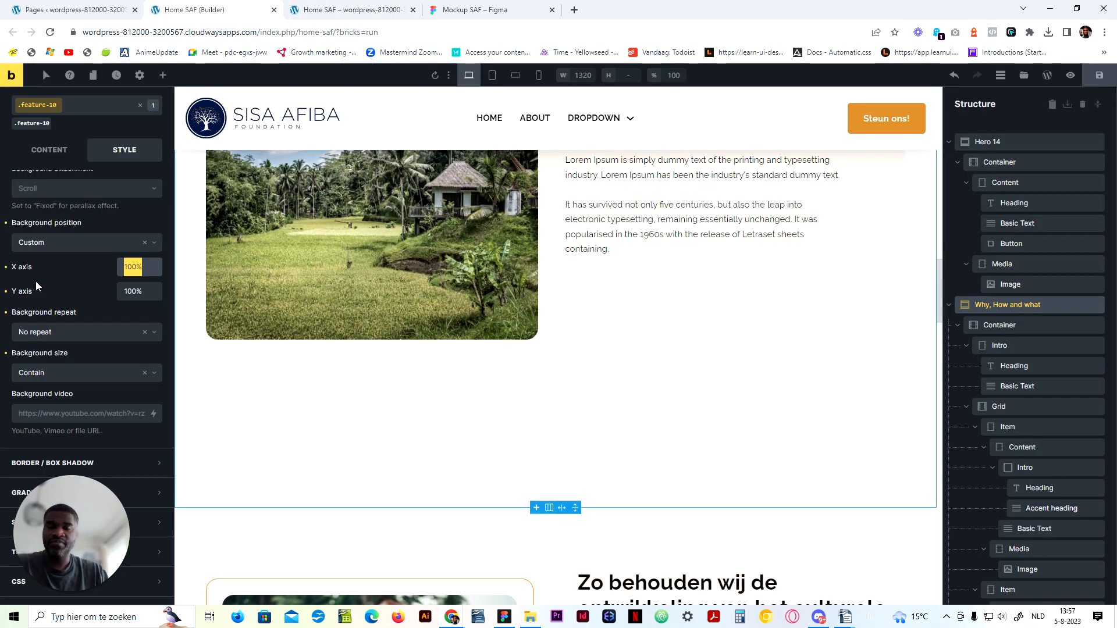
type("300px")
left_click(1099, 75)
left_click(353, 5)
key("F5")
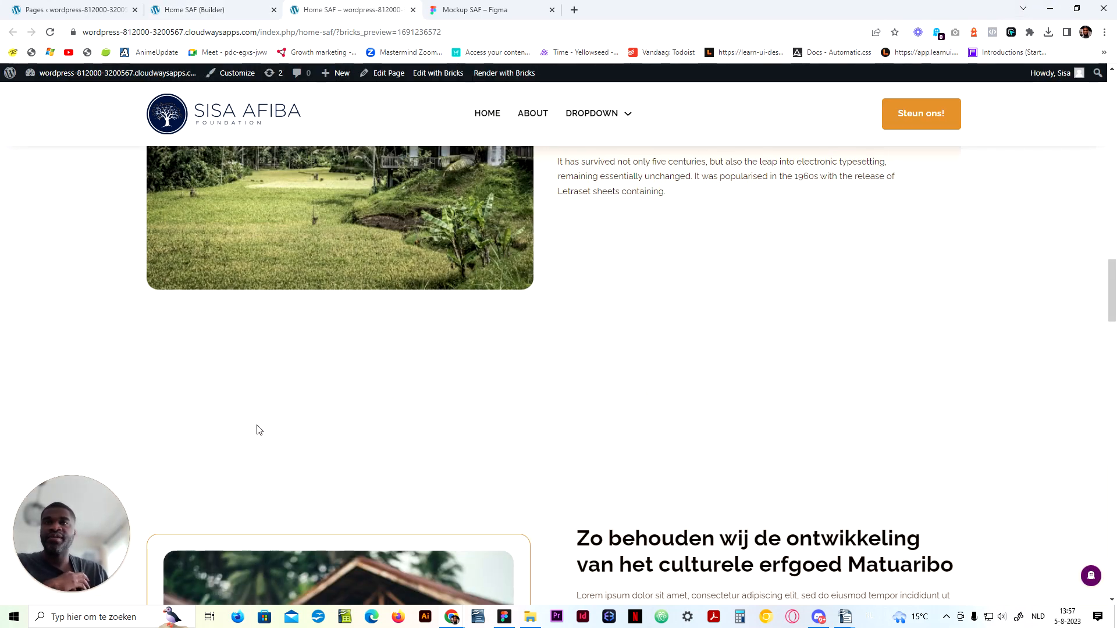
Step: Examine the section's background in the Home SAF preview at reduced zoom, then restore the default zoom
left_click(161, 7)
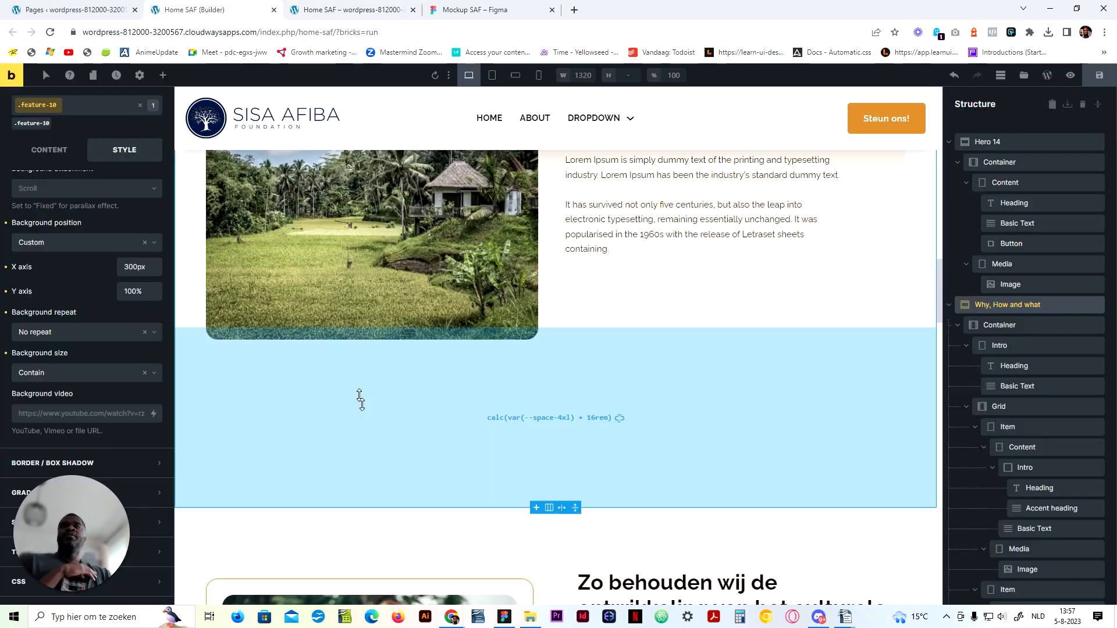
left_click_drag(148, 267, 133, 268)
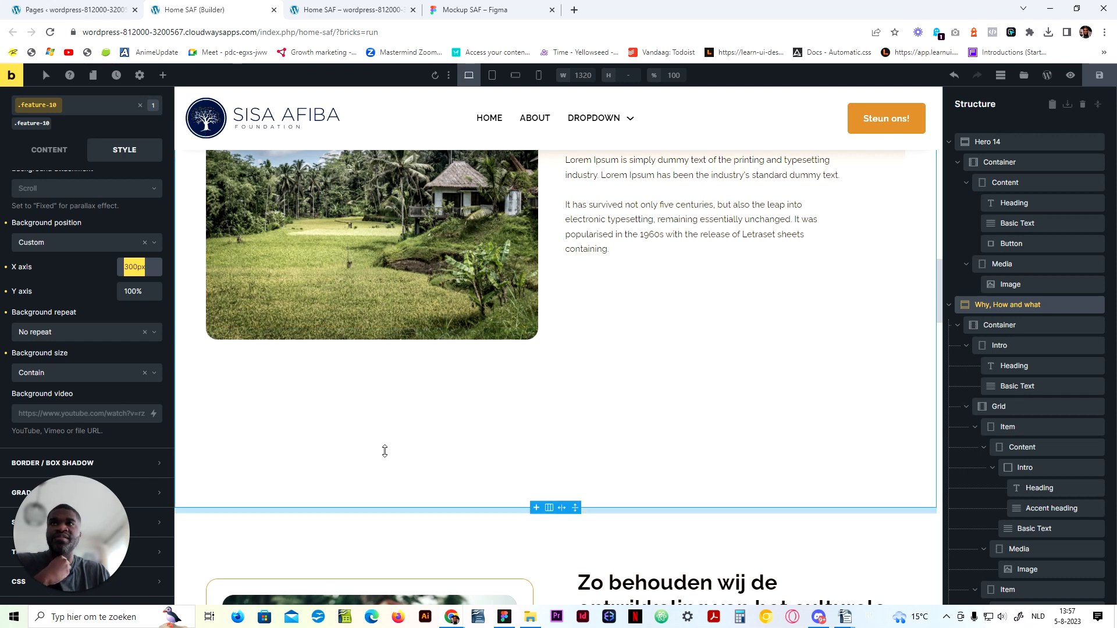
left_click(342, 13)
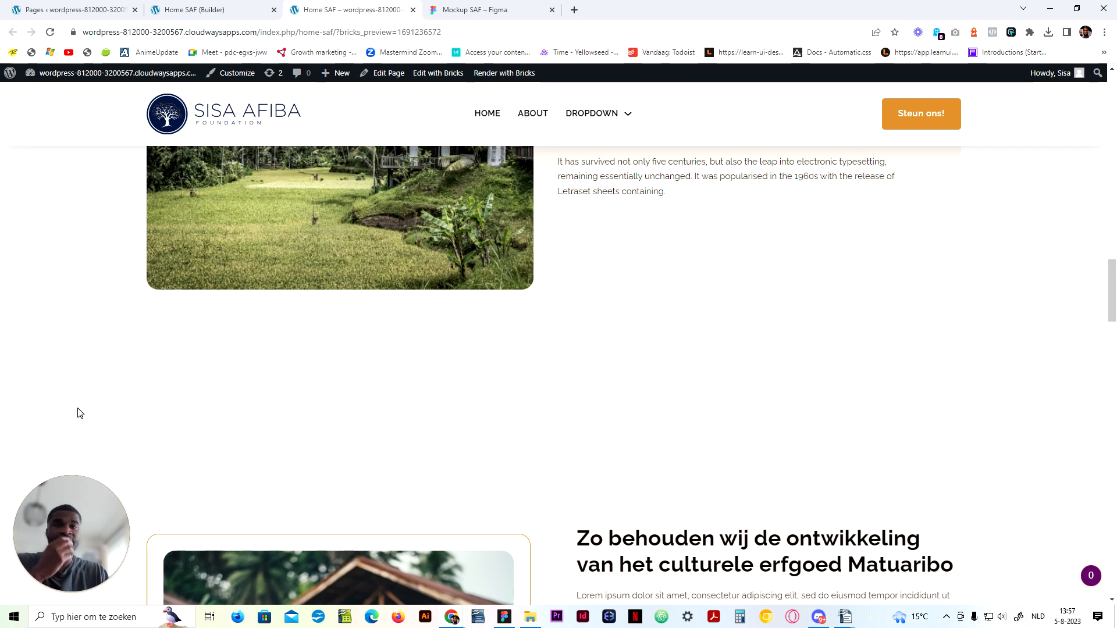
key("ctrl+minus")
key("ctrl+minus")
key("ctrl+minus")
key("ctrl+minus")
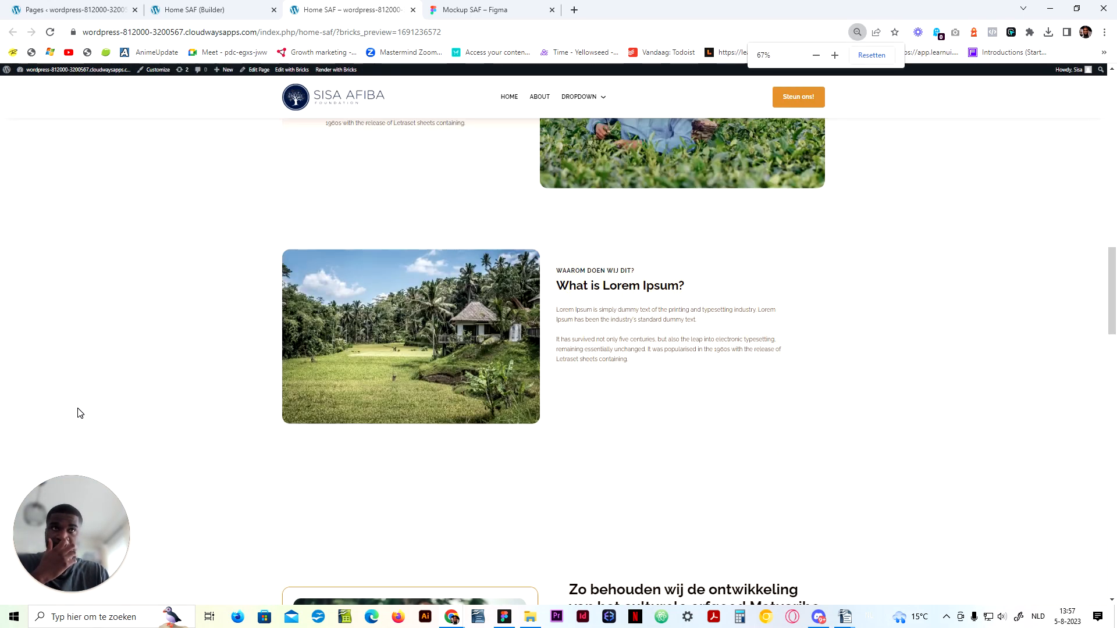
key("ctrl+minus")
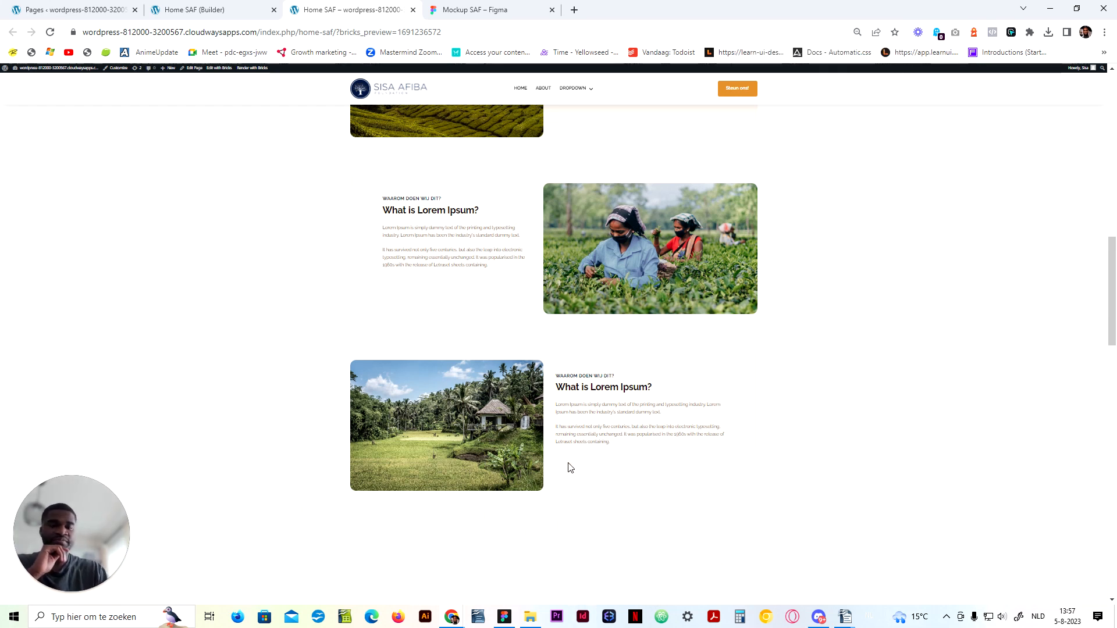
key("ctrl+0")
Step: Set the section background's X axis to 75% in the builder, save the page and return to the preview
key("ctrl+shift+Tab")
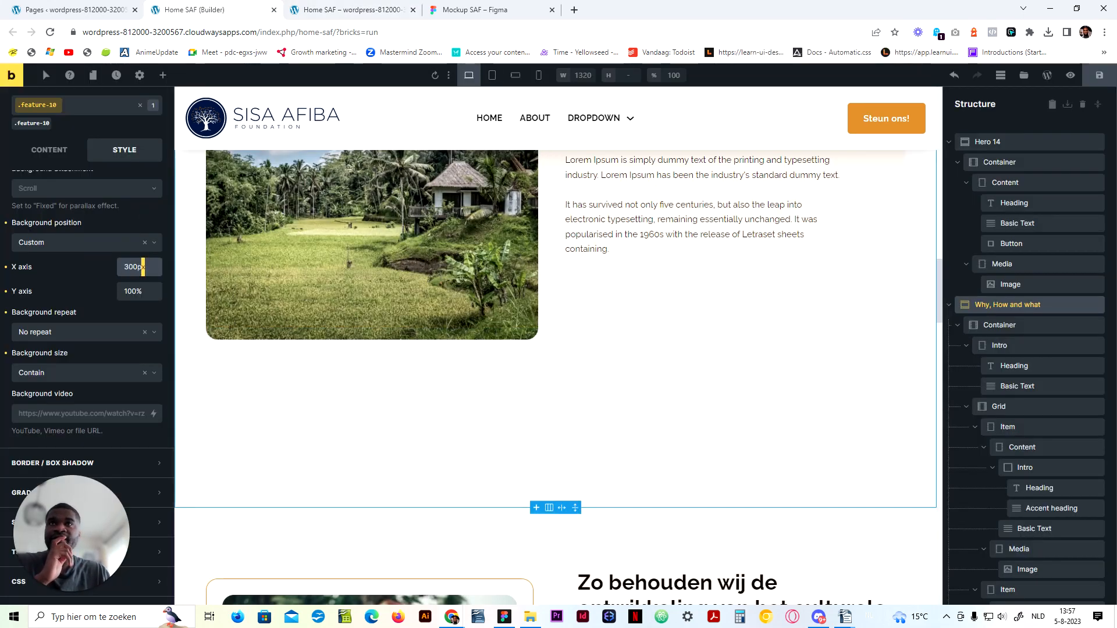
type("75%")
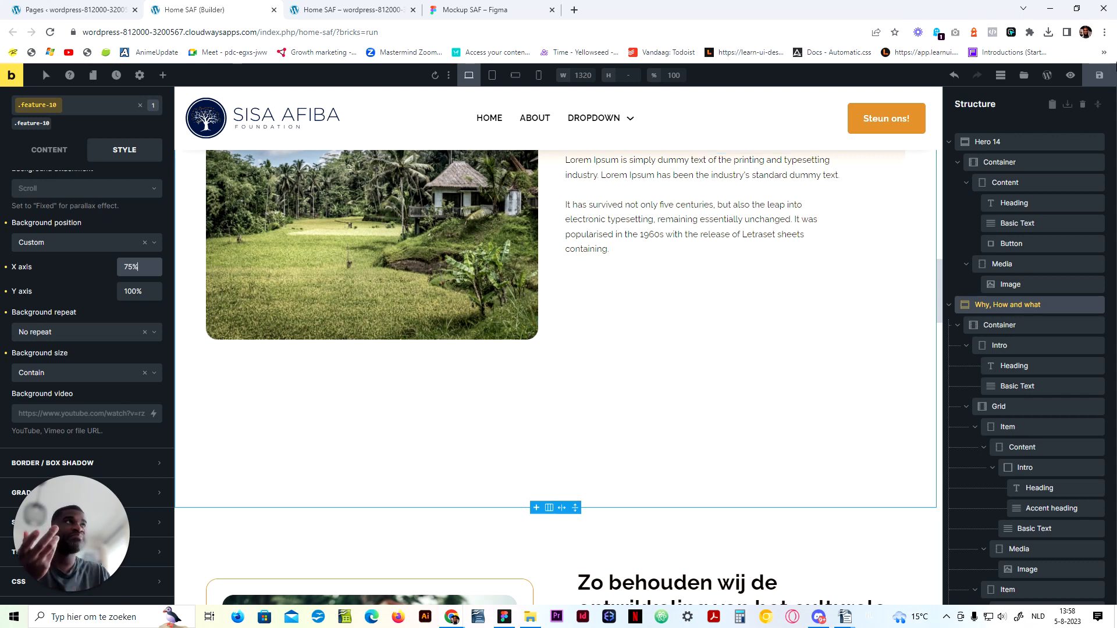
left_click(1099, 75)
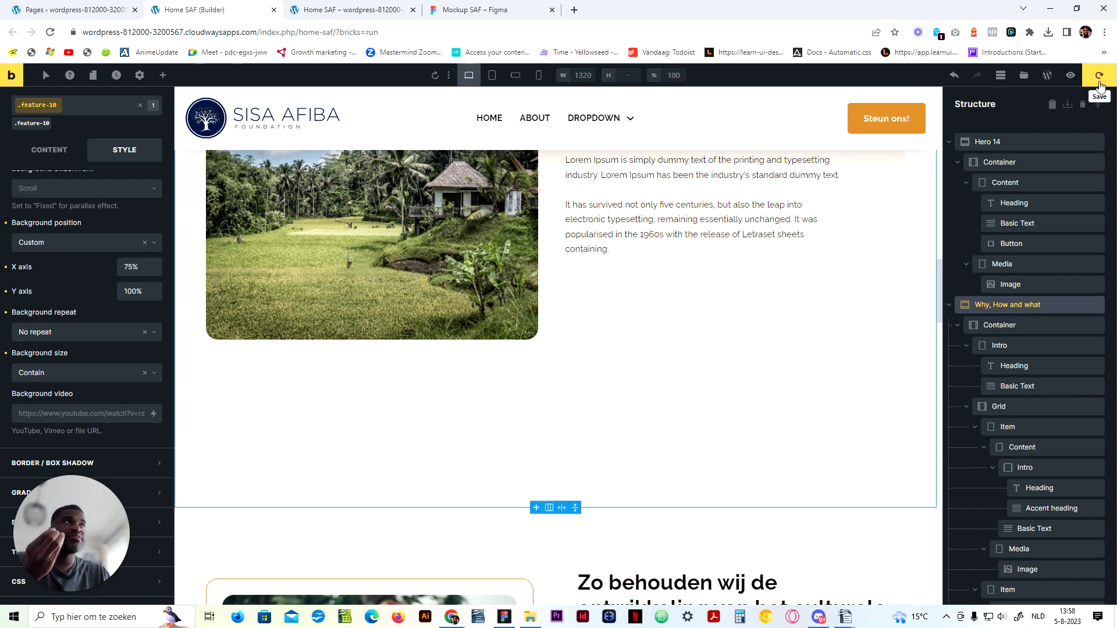
left_click(358, 10)
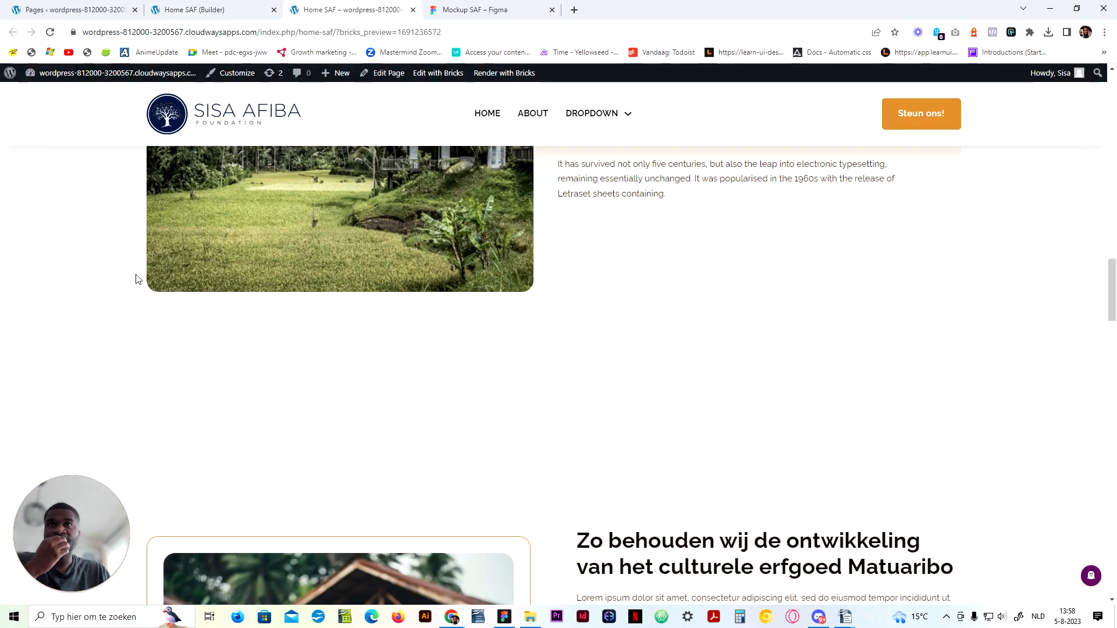
Step: Check the area around the last rice-field item in the preview at 67% zoom, then reset the zoom
key("ctrl+minus")
key("ctrl+minus")
key("ctrl+minus")
key("ctrl+minus")
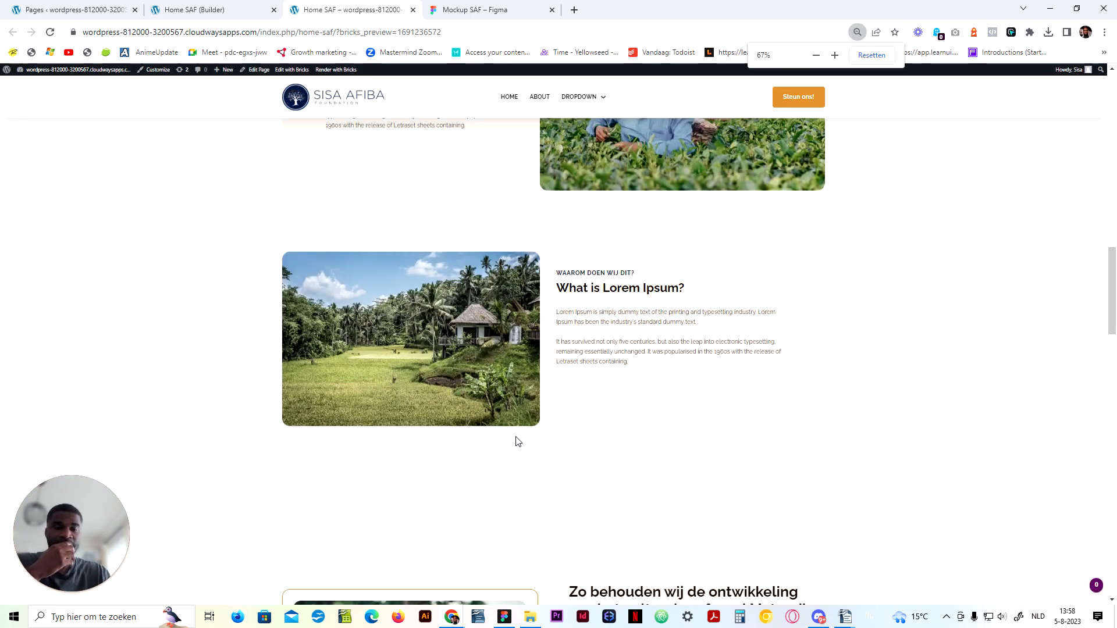
key("ctrl+0")
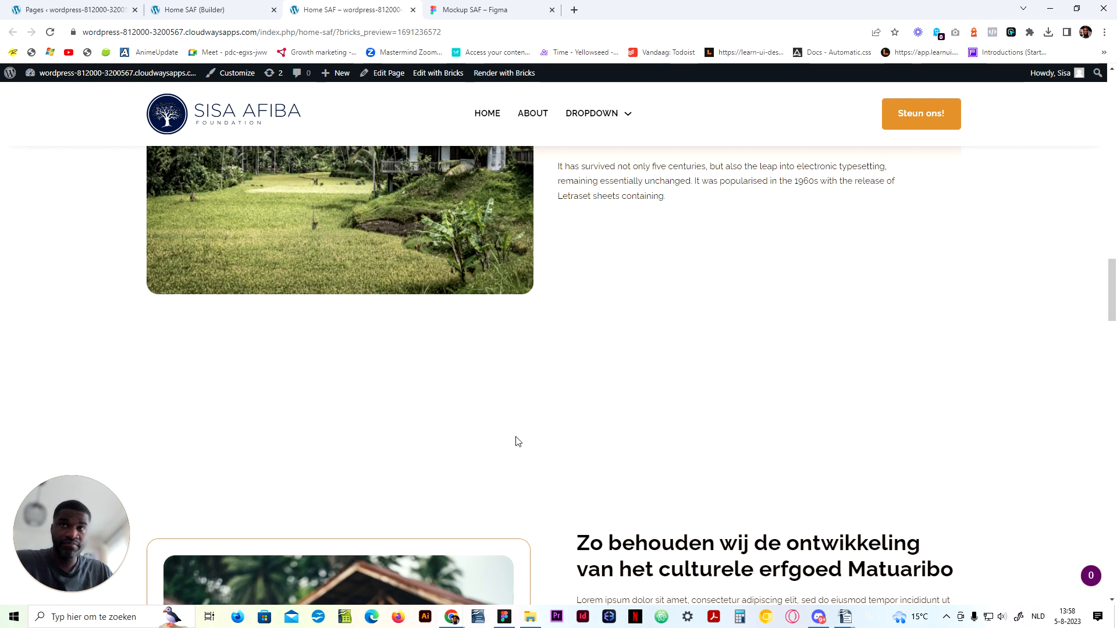
Step: Clear the background's custom Y axis values for .feature-10 at the tablet portrait and mobile landscape breakpoints
left_click(275, 4)
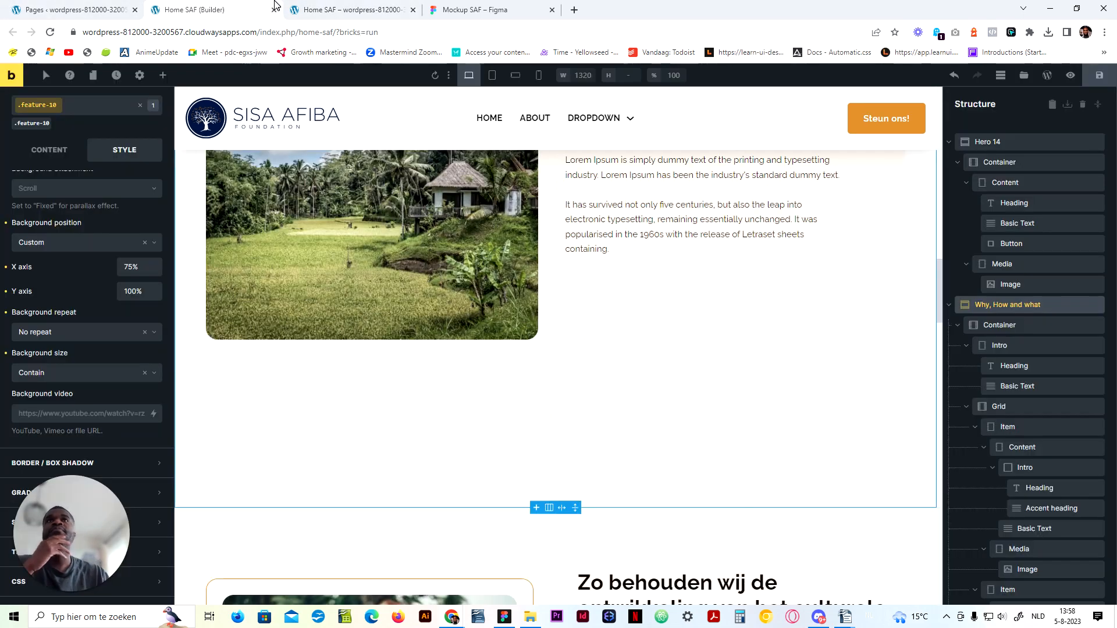
left_click(492, 75)
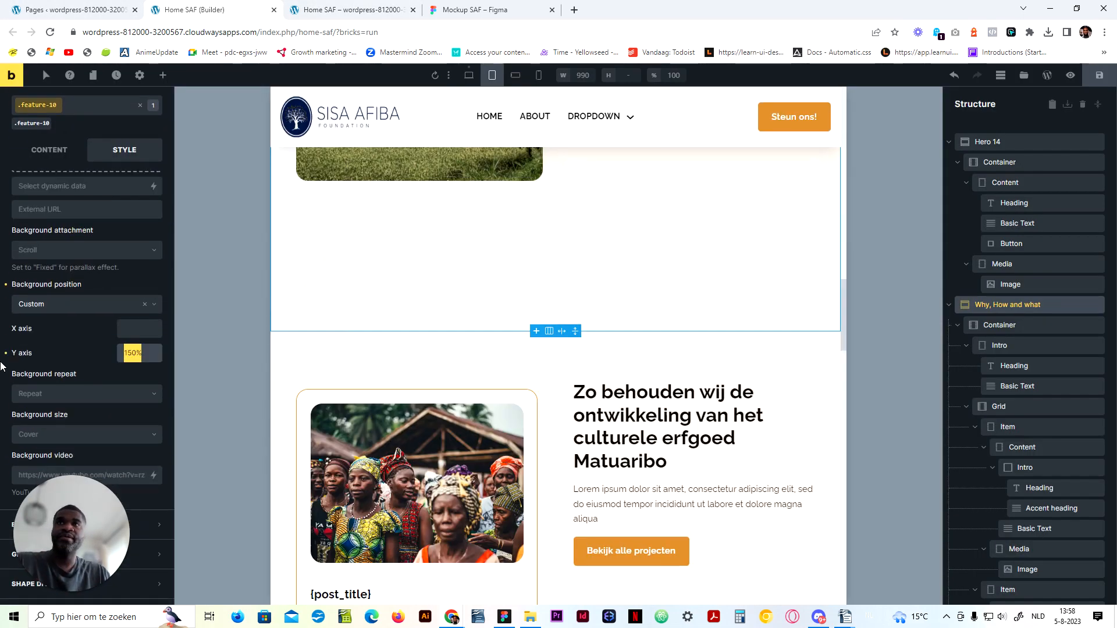
key("BackSpace")
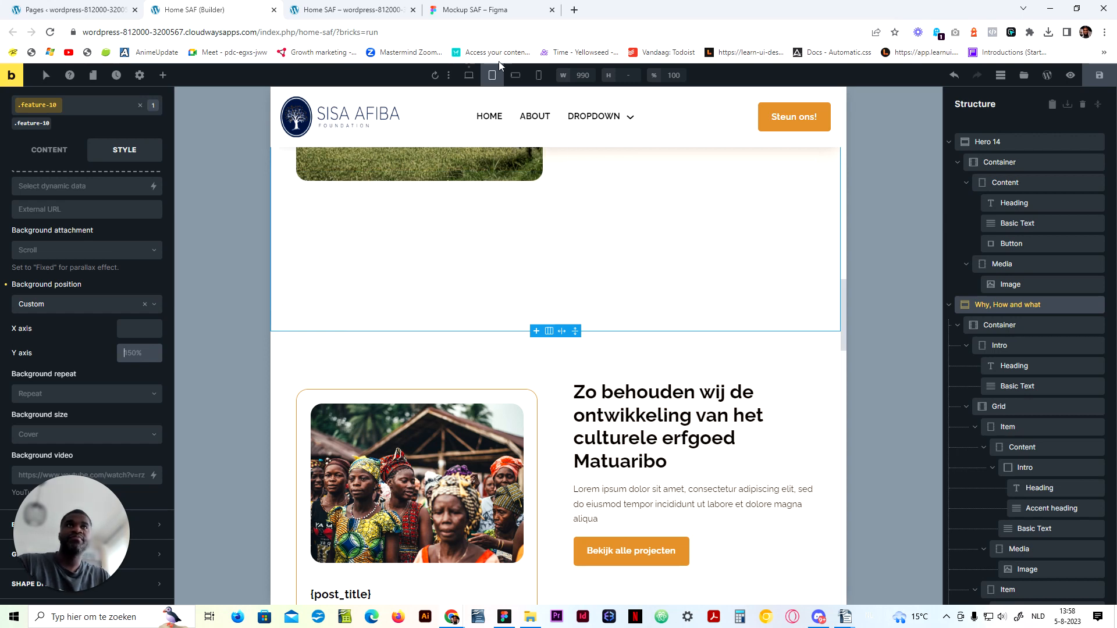
left_click(515, 75)
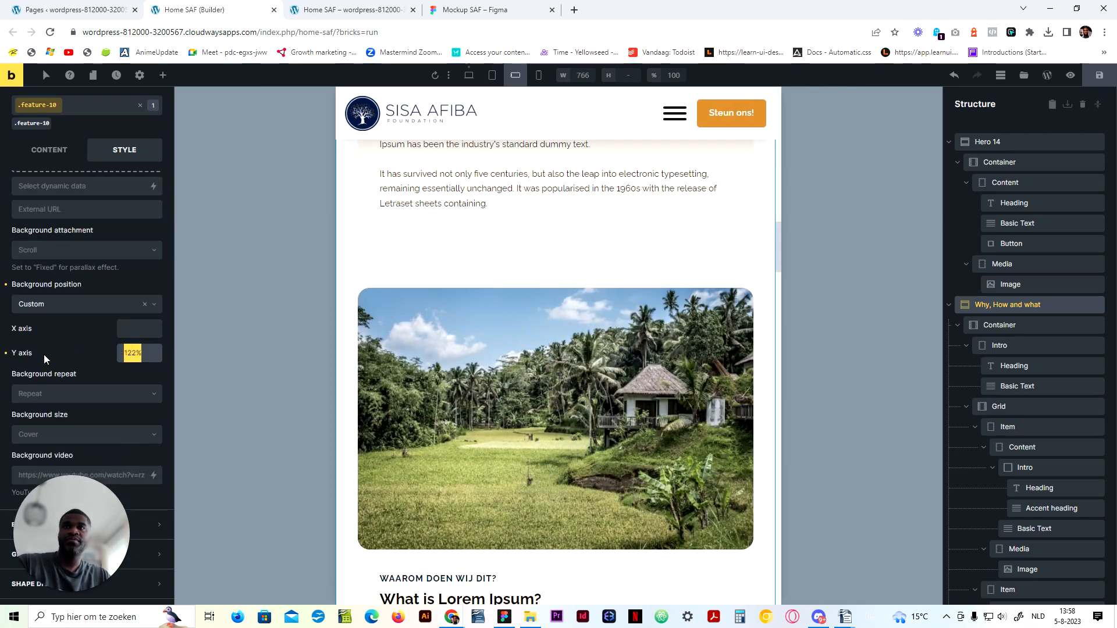
Step: Clear the background's Y axis value at the mobile portrait breakpoint, save the page and reload the Home SAF preview
left_click(538, 75)
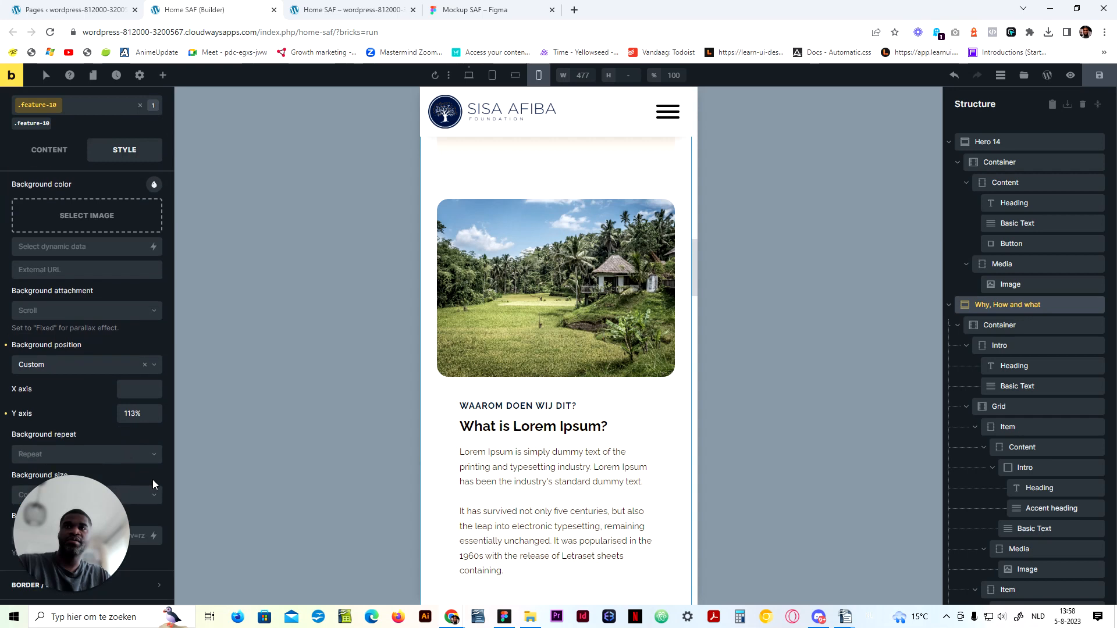
left_click_drag(144, 413, 67, 415)
key("BackSpace")
left_click(1099, 76)
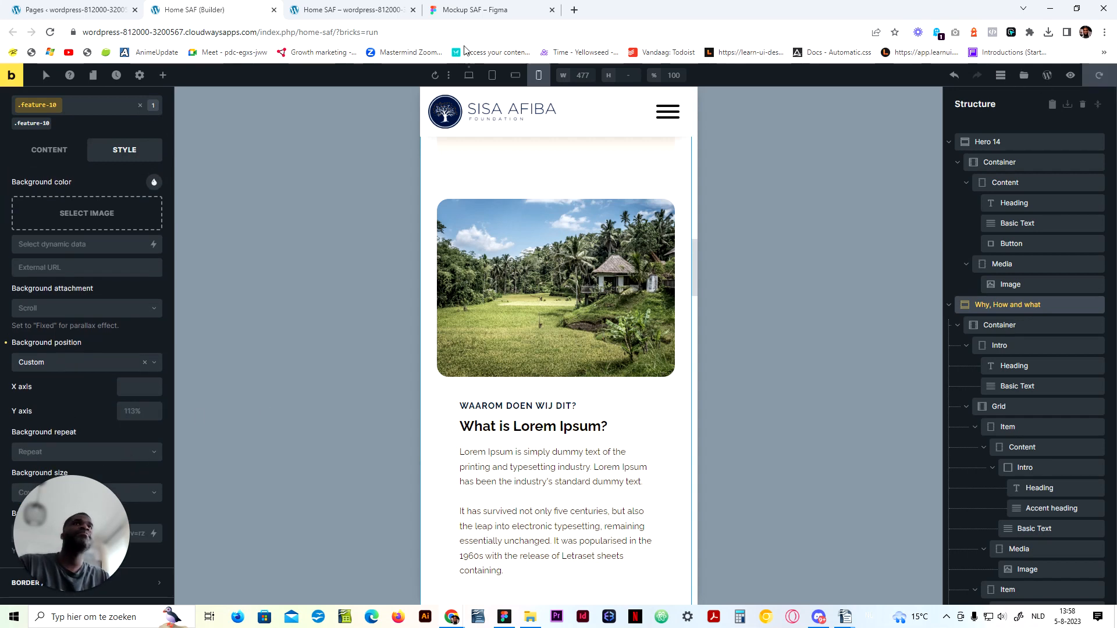
left_click(364, 8)
left_click(48, 35)
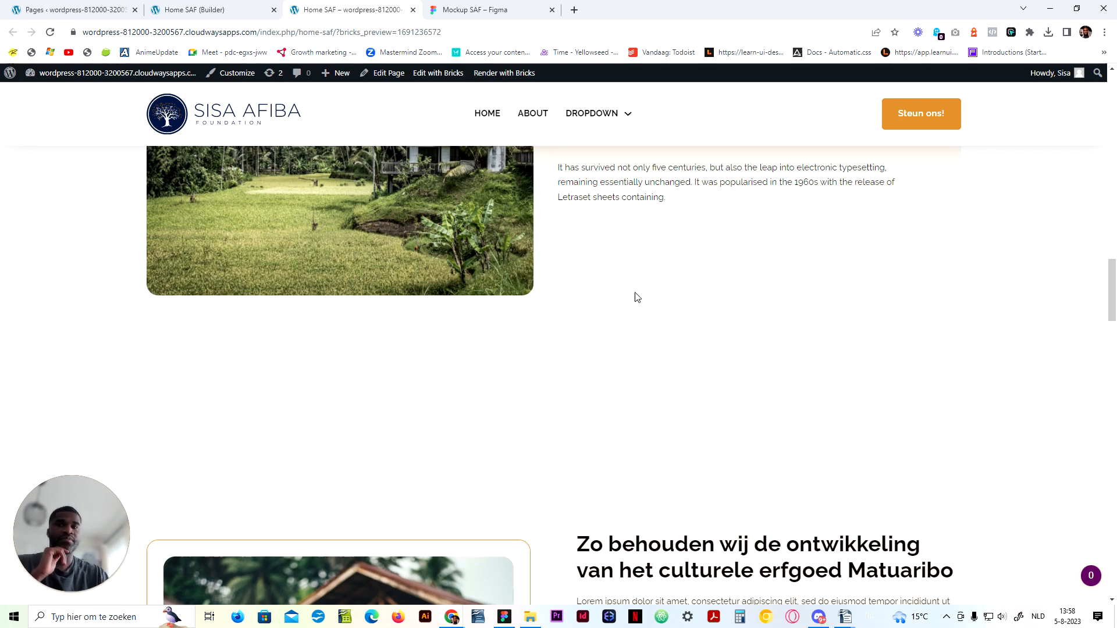
Step: Open the developer tools' responsive view and widen the preview viewport to 1434 px to examine the feature items
key("ctrl+shift+j")
left_click(27, 430)
scroll(783, 321, "down", 2)
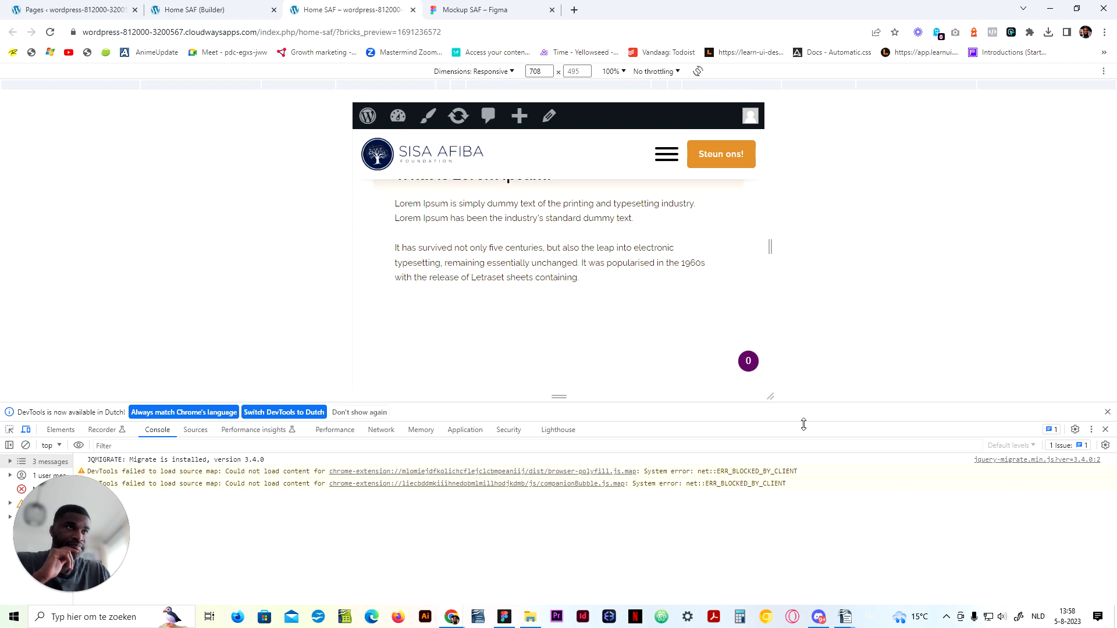
left_click_drag(803, 424, 784, 624)
left_click_drag(770, 326, 982, 326)
scroll(638, 396, "up", 8)
scroll(653, 407, "down", 4)
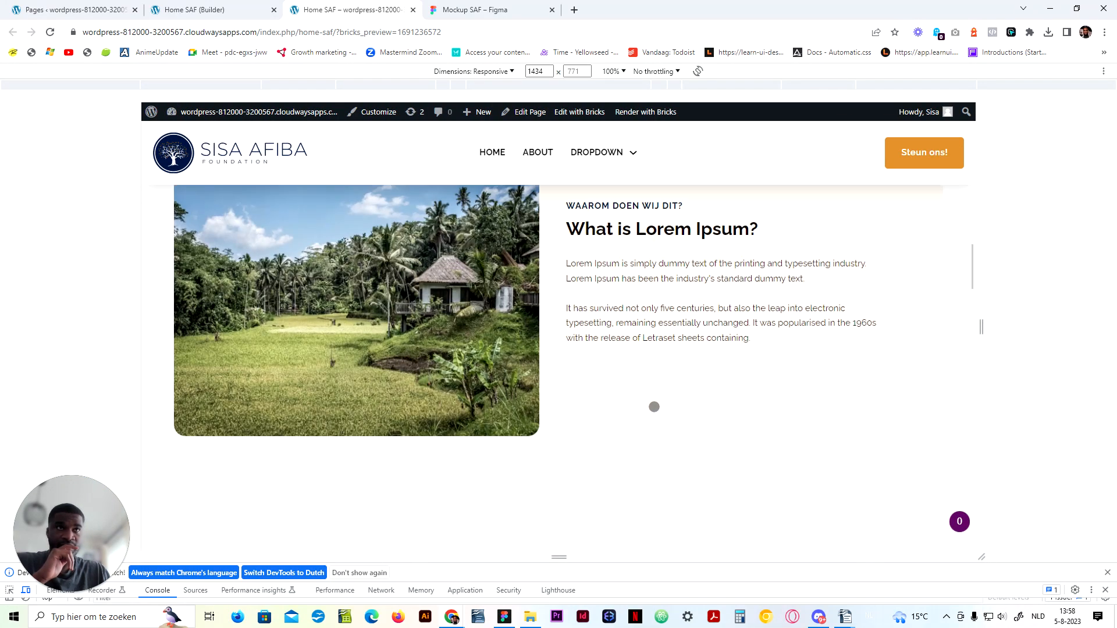
Step: Narrow the preview viewport to 1164 px and examine the feature items with the tea-field and rice-field images
left_click_drag(981, 325, 902, 327)
scroll(769, 334, "up", 3)
scroll(754, 439, "up", 13)
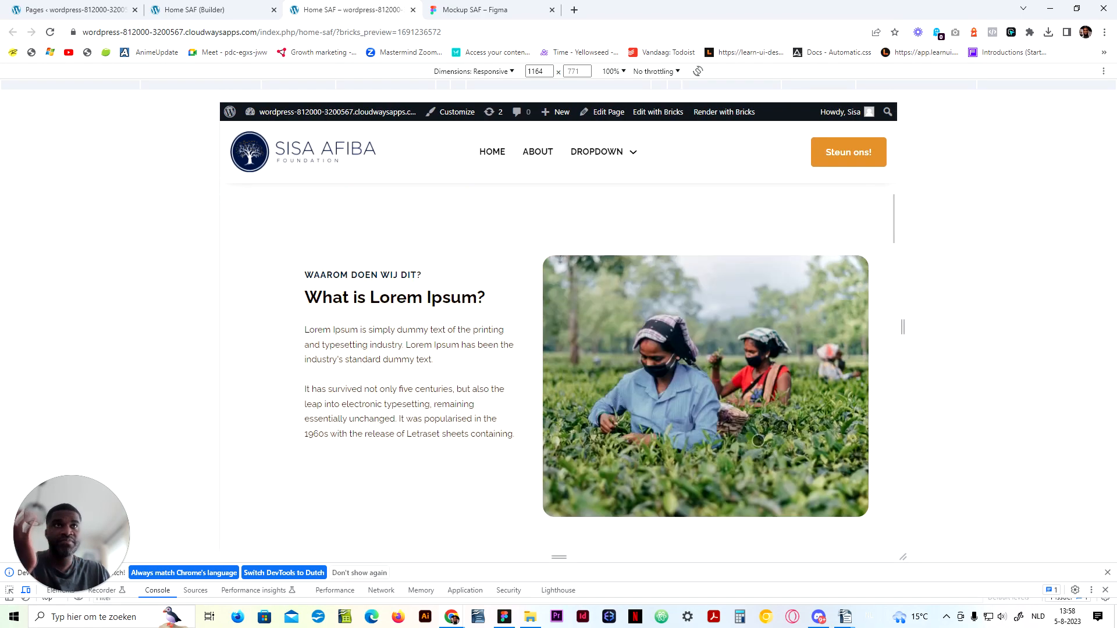
scroll(772, 440, "down", 6)
scroll(876, 378, "down", 8)
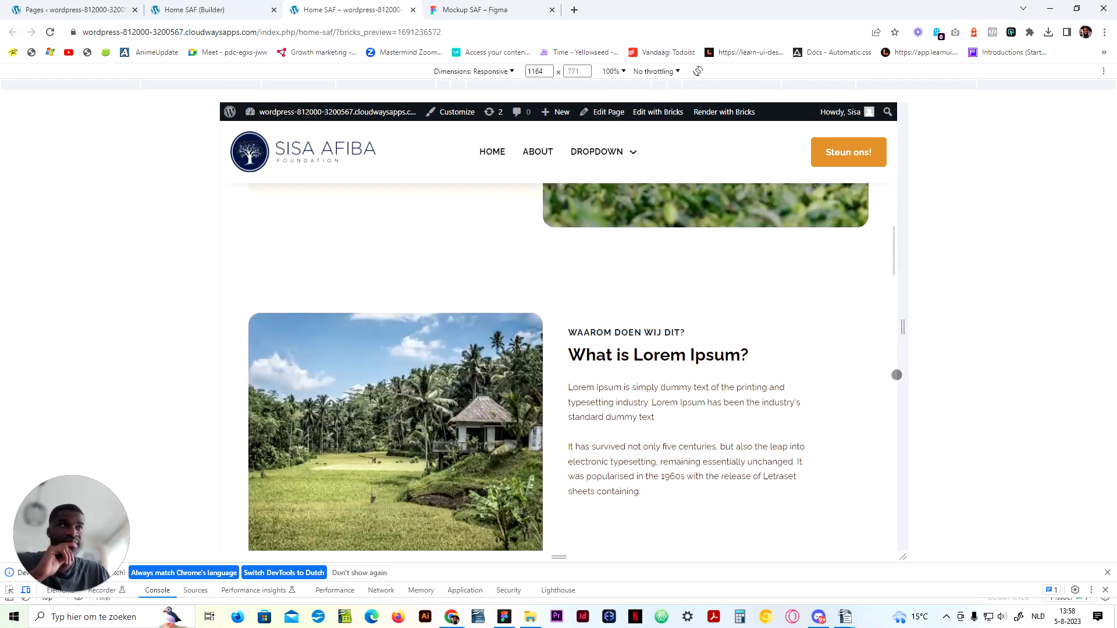
Step: Narrow the preview viewport to 982 px and examine the same feature items at that width
left_click_drag(903, 378, 849, 374)
scroll(752, 412, "up", 15)
scroll(754, 414, "up", 4)
scroll(751, 413, "down", 10)
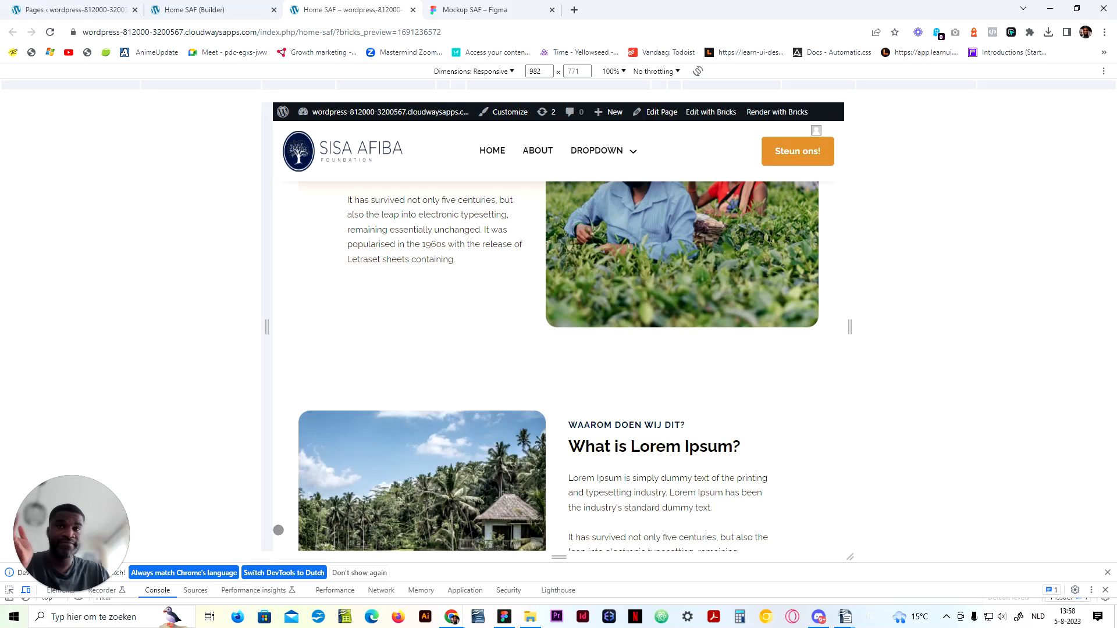
Step: Leave the responsive view, check the section's end at full width and close the developer tools
left_click_drag(96, 526, 1110, 489)
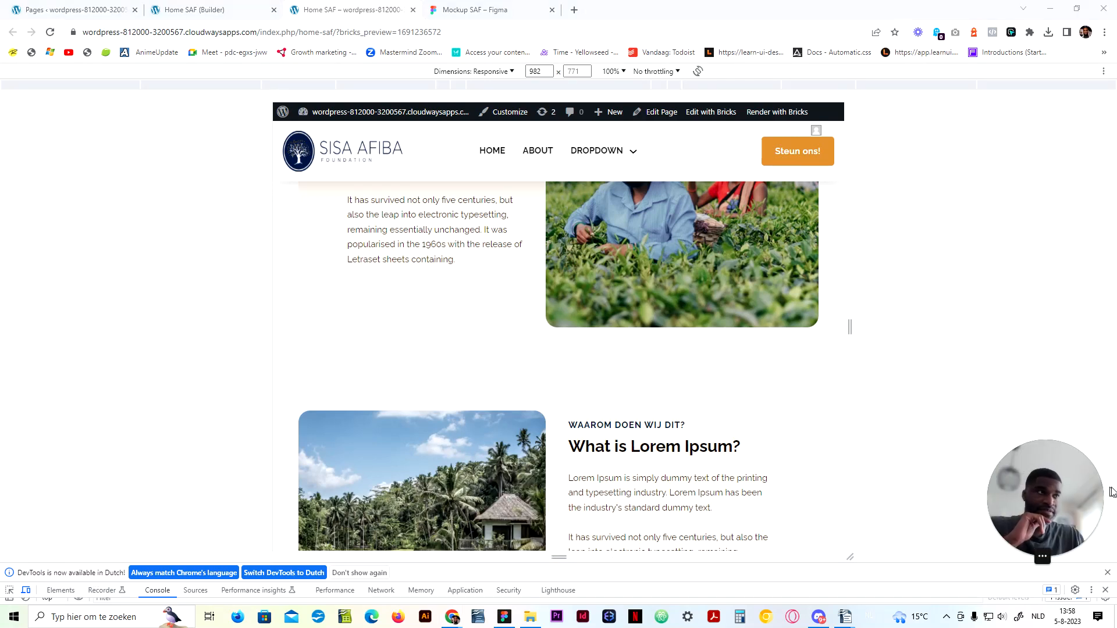
left_click_drag(798, 588, 829, 441)
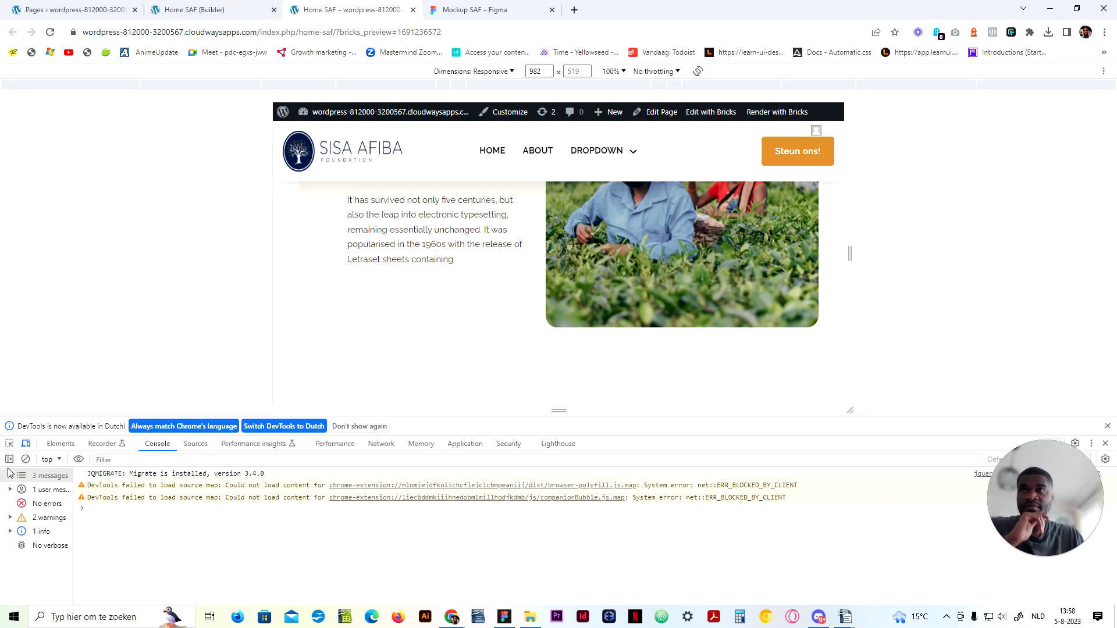
key("ctrl+shift+m")
scroll(631, 293, "down", 15)
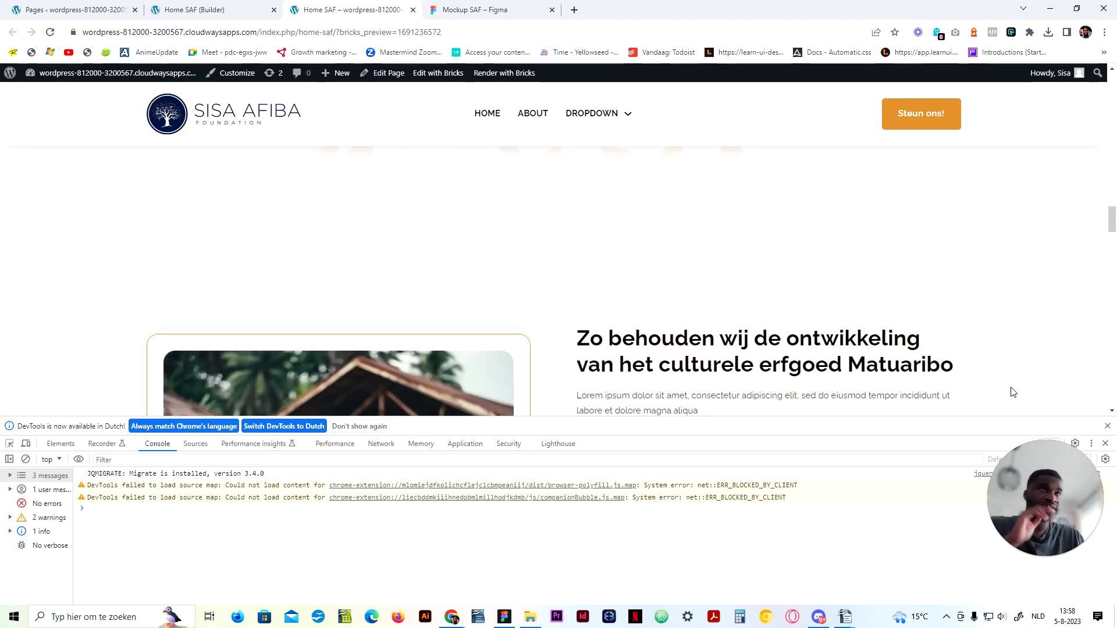
left_click_drag(1026, 507, 944, 511)
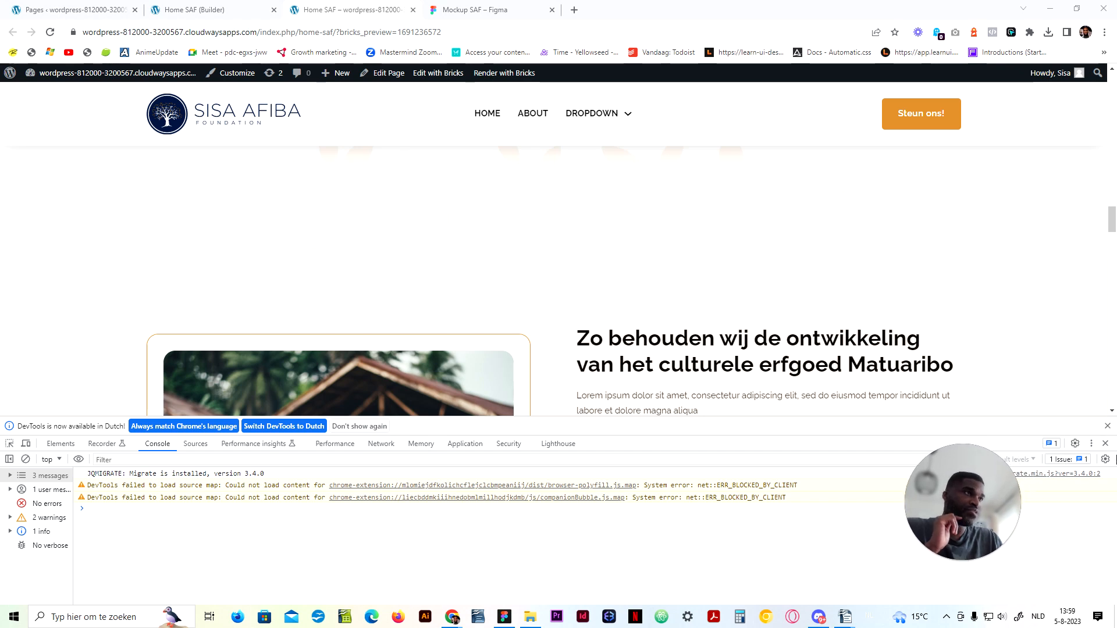
left_click(1104, 444)
scroll(661, 284, "up", 5)
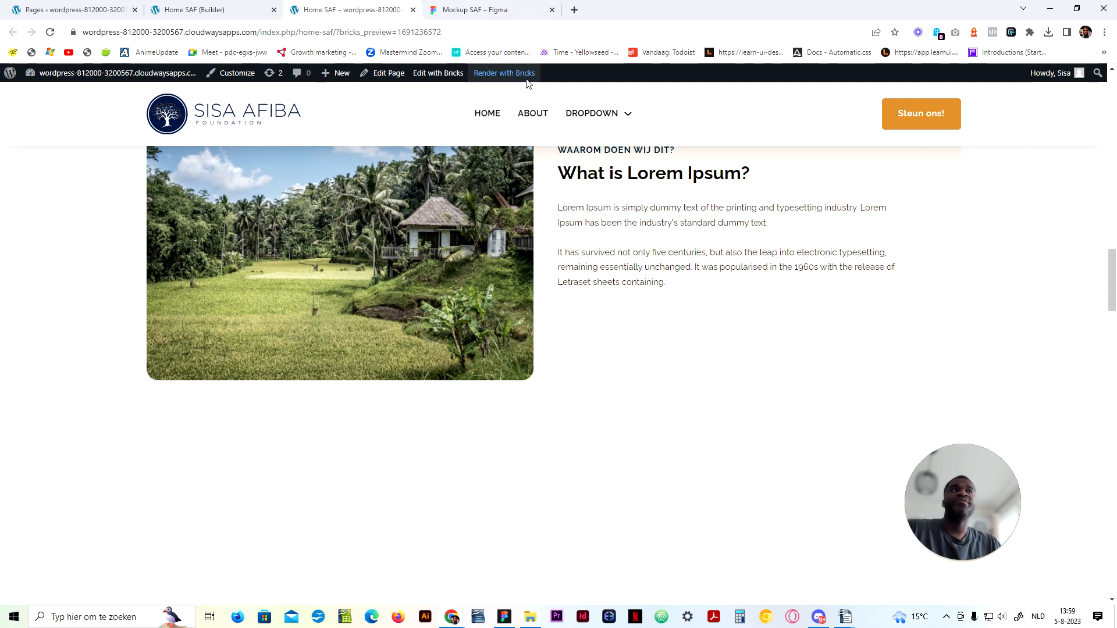
Step: Return the Home SAF builder to the desktop breakpoint, save the page and close the builder tab
left_click(175, 10)
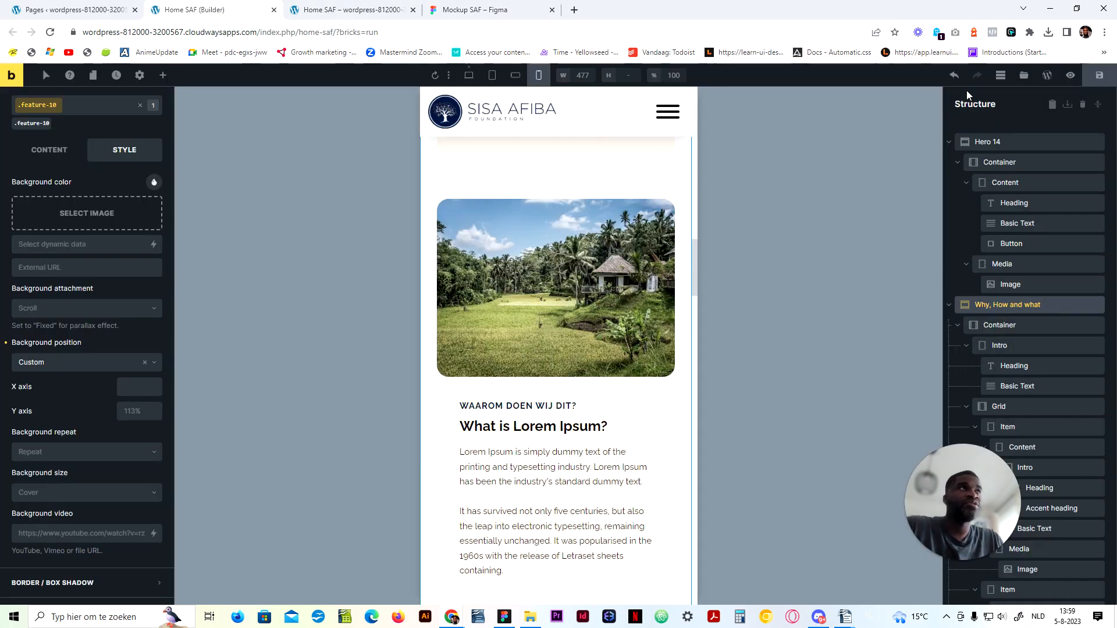
left_click(468, 75)
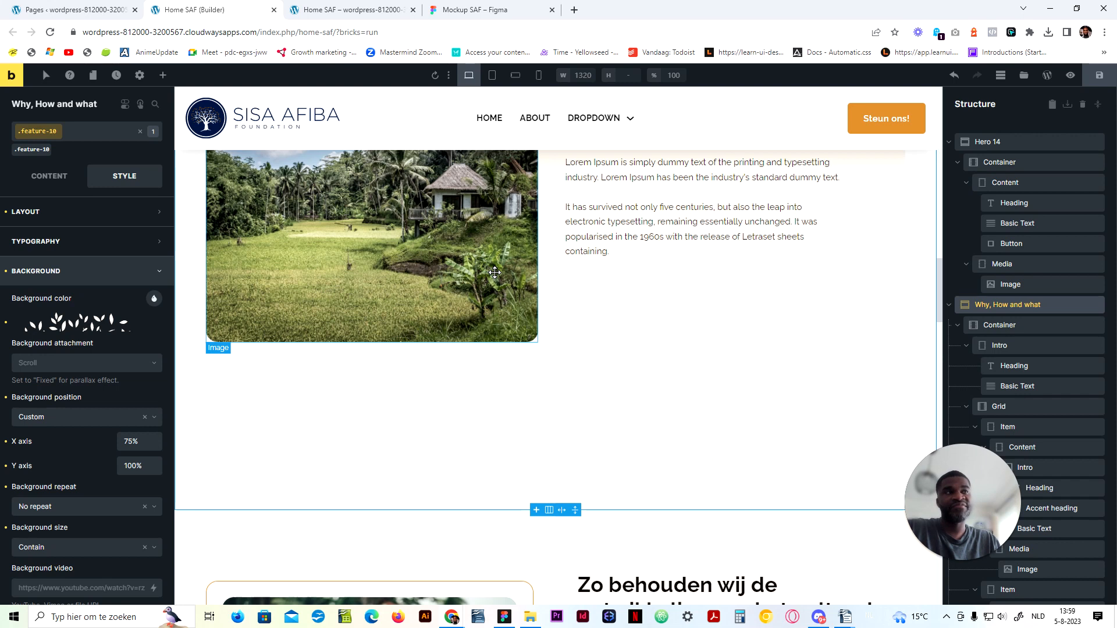
key("ctrl+s")
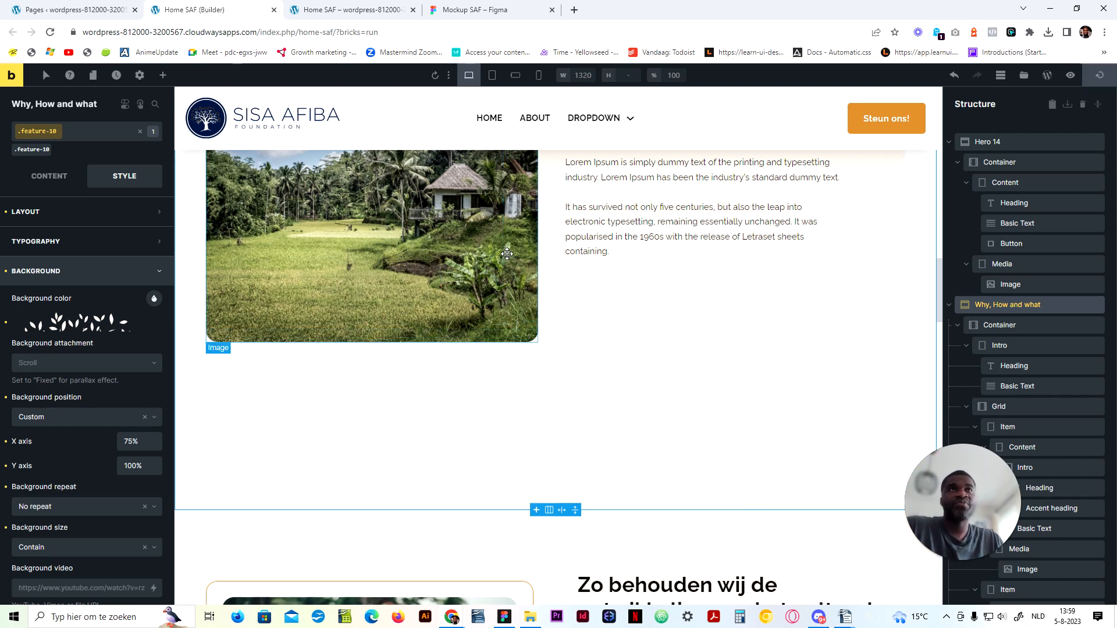
left_click(274, 9)
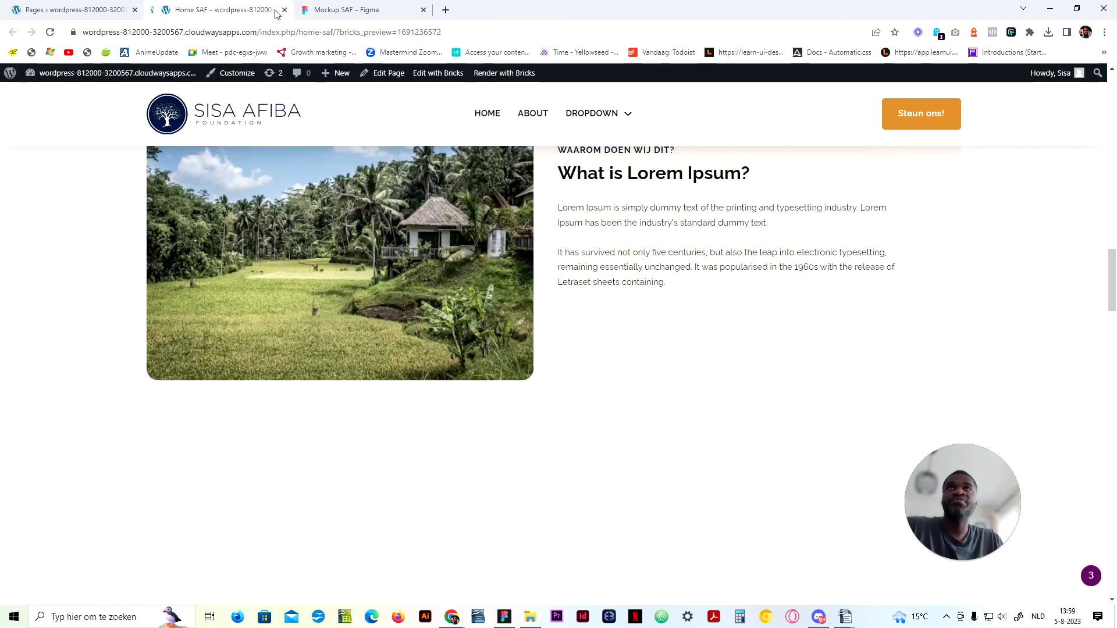
Step: Reopen the Home SAF page in the Bricks builder in a new tab placed before the preview
right_click(449, 73)
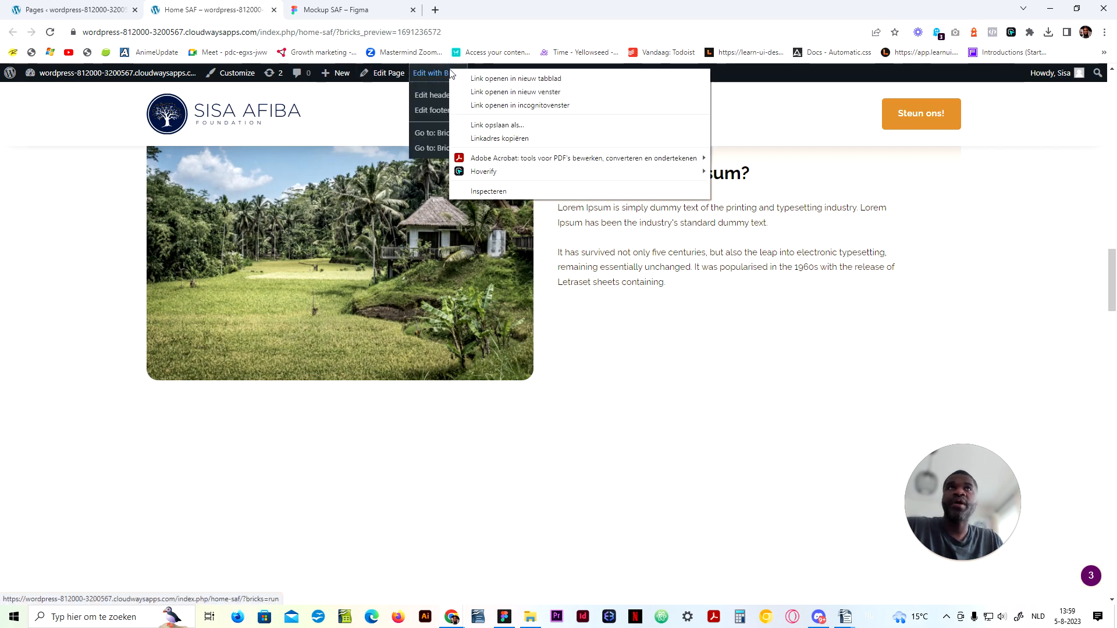
left_click(474, 85)
left_click(331, 10)
left_click_drag(332, 9, 232, 8)
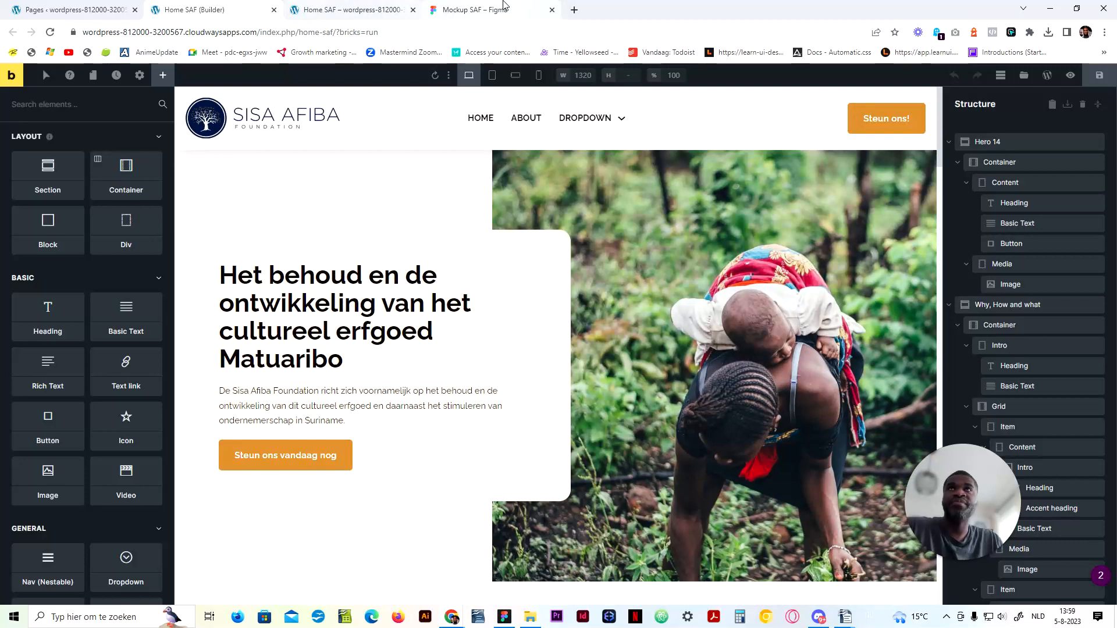
Step: Examine the Over ons V2 page design in the Figma mockup, from the team section to the footer
left_click(465, 10)
left_click_drag(324, 174, 511, 158)
key("ctrl+plus")
key("ctrl+plus")
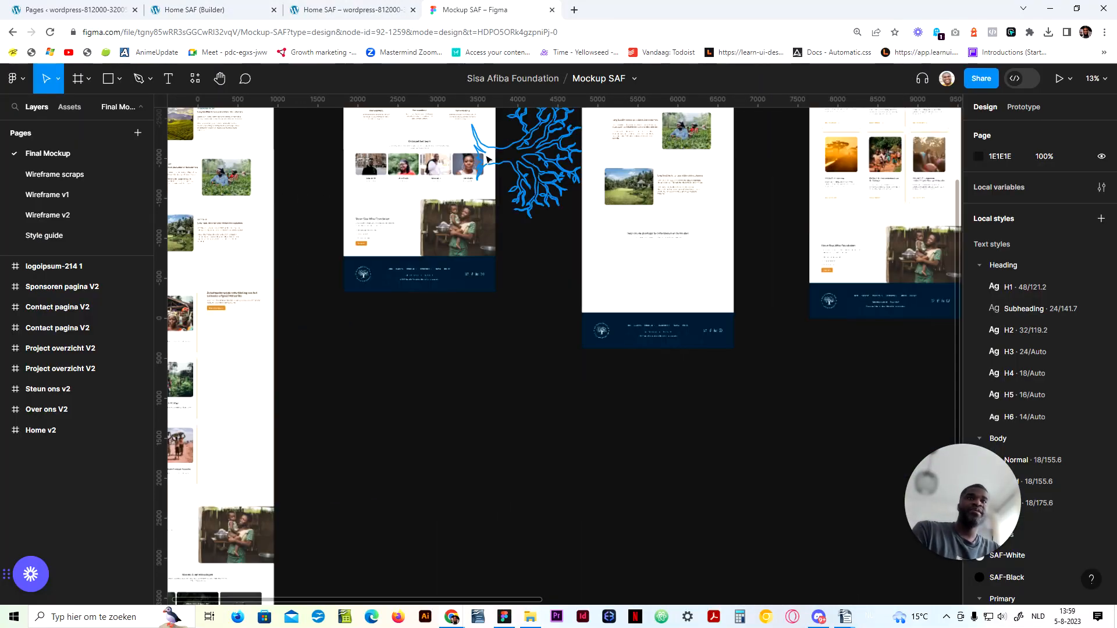
left_click_drag(344, 252, 569, 458)
scroll(569, 458, "up", 5)
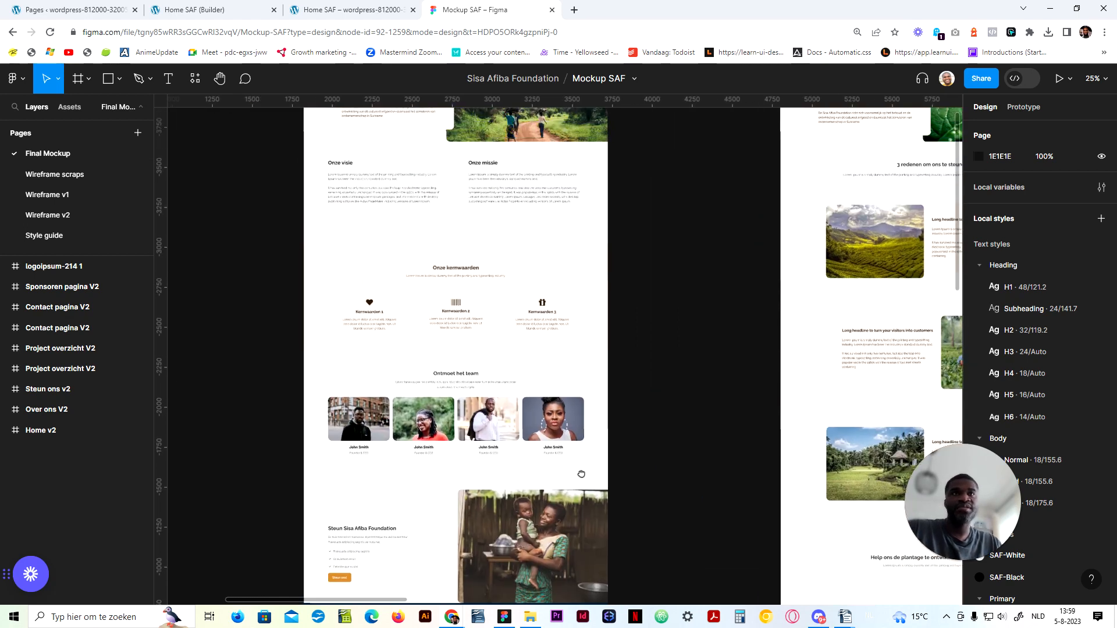
scroll(574, 460, "down", 5)
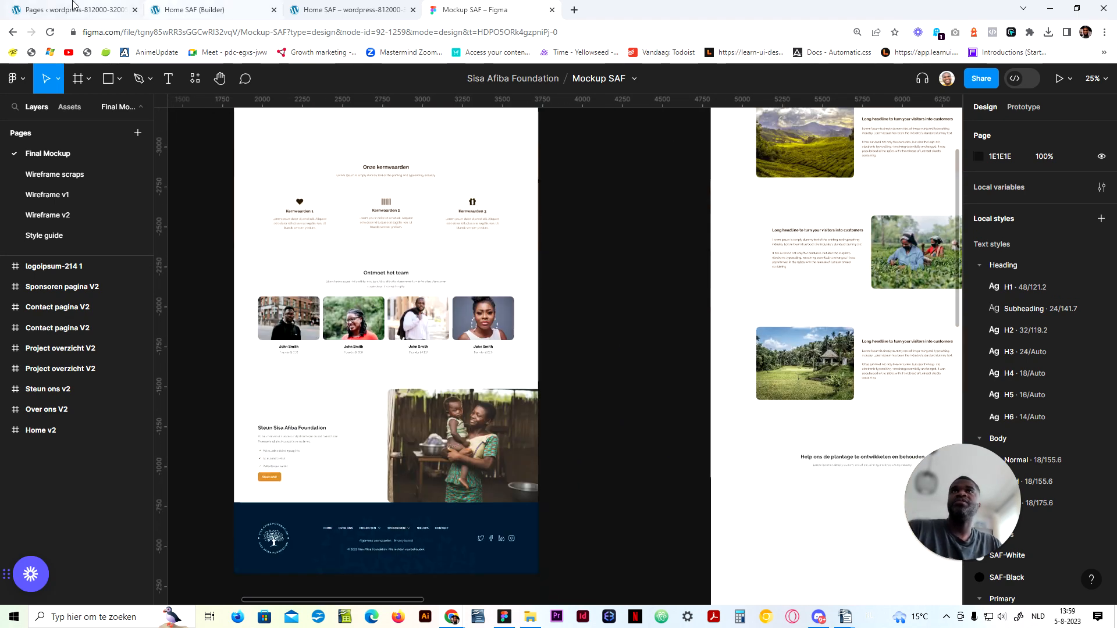
Step: Open the Over ons page for editing with Bricks in a new tab from the WordPress page list
left_click(125, 10)
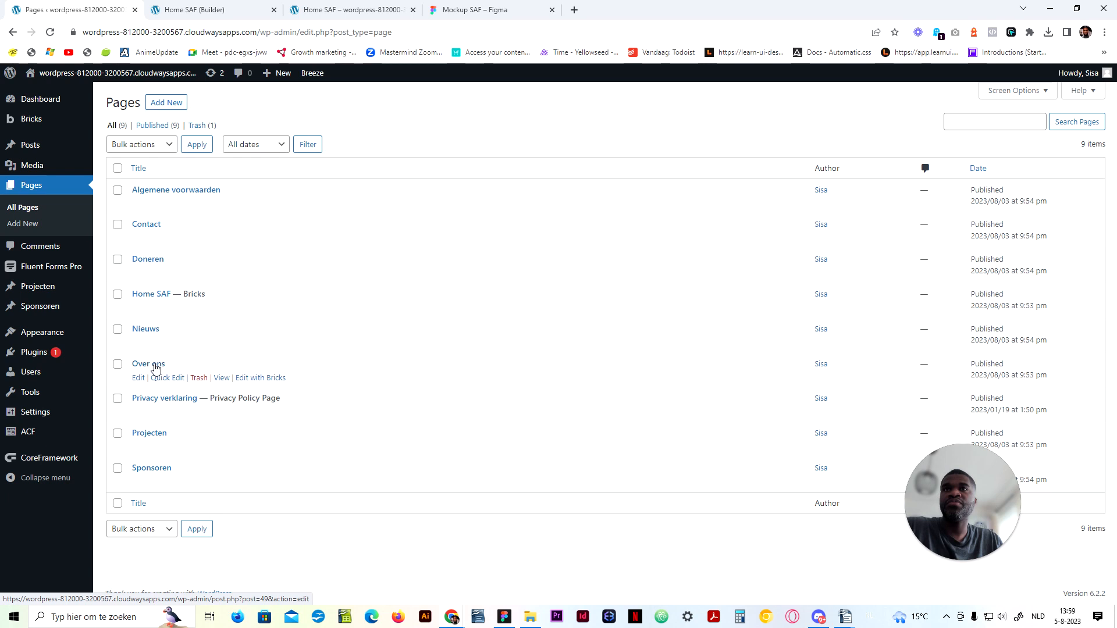
right_click(260, 378)
left_click(286, 388)
left_click(280, 7)
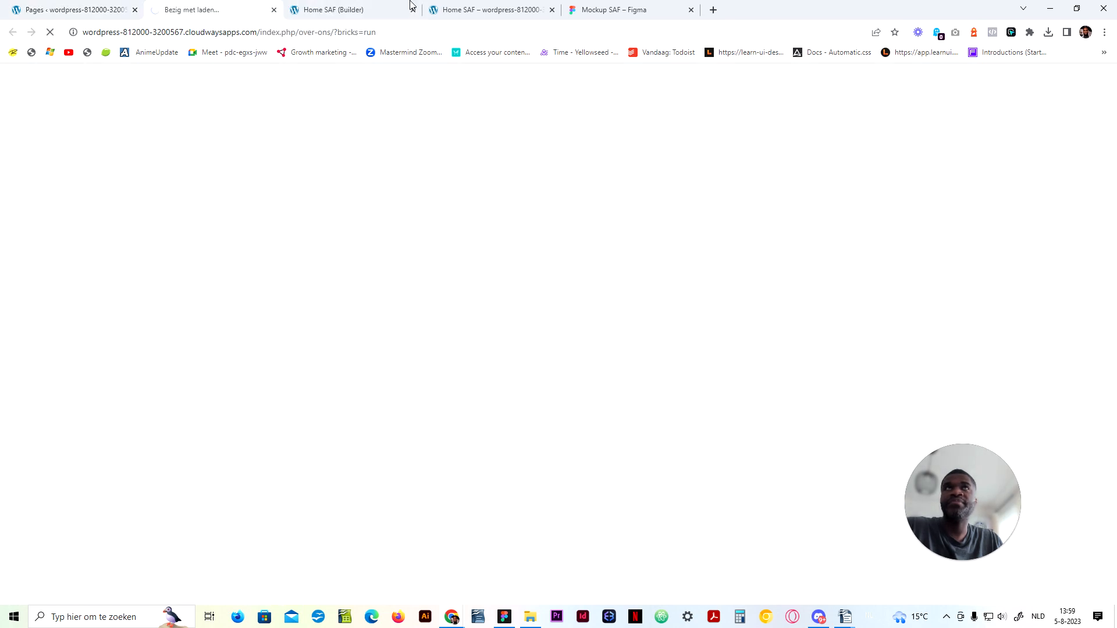
Step: Examine the hero area of the Over ons V2 design in the Figma mockup
left_click(640, 10)
scroll(452, 373, "up", 3)
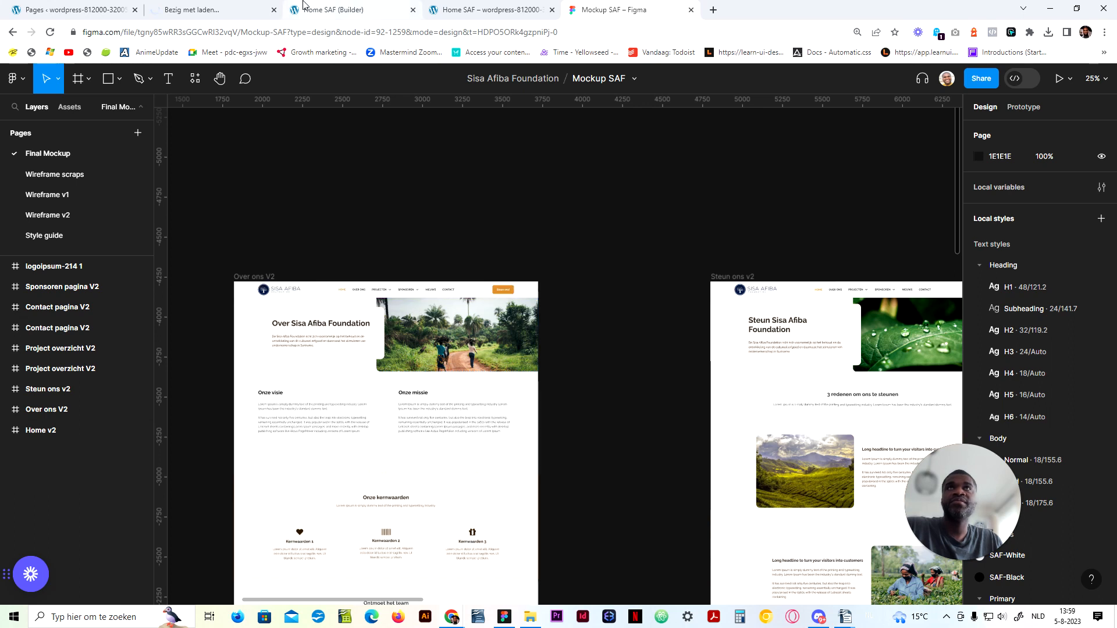
left_click(215, 3)
Step: Rename the Hero 14 section in the Home SAF builder's structure to "Hero"
left_click(350, 7)
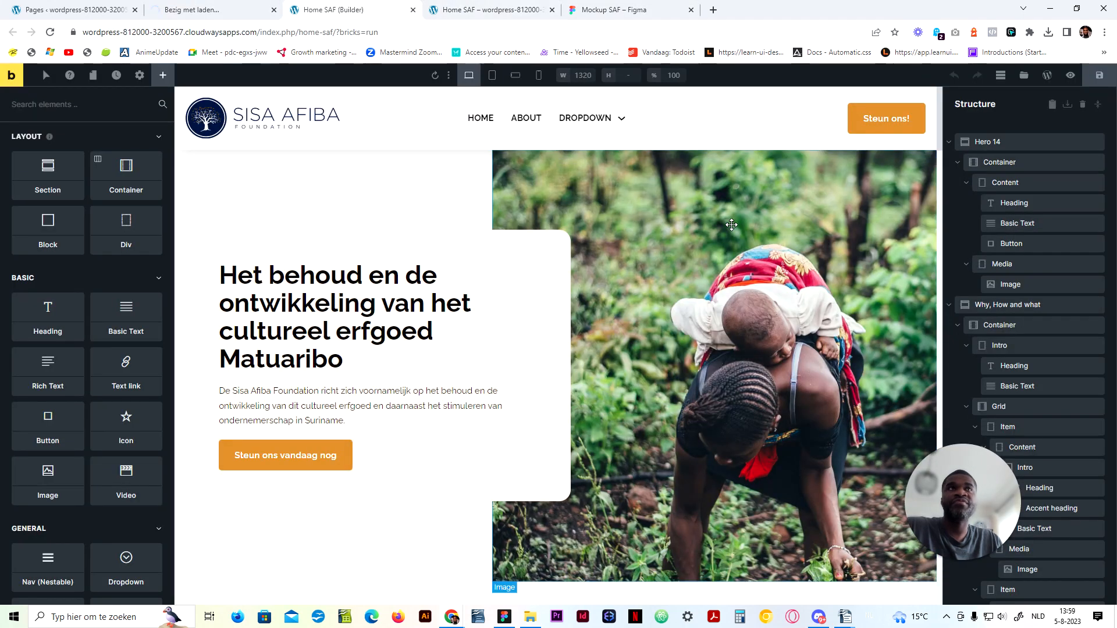
left_click(989, 145)
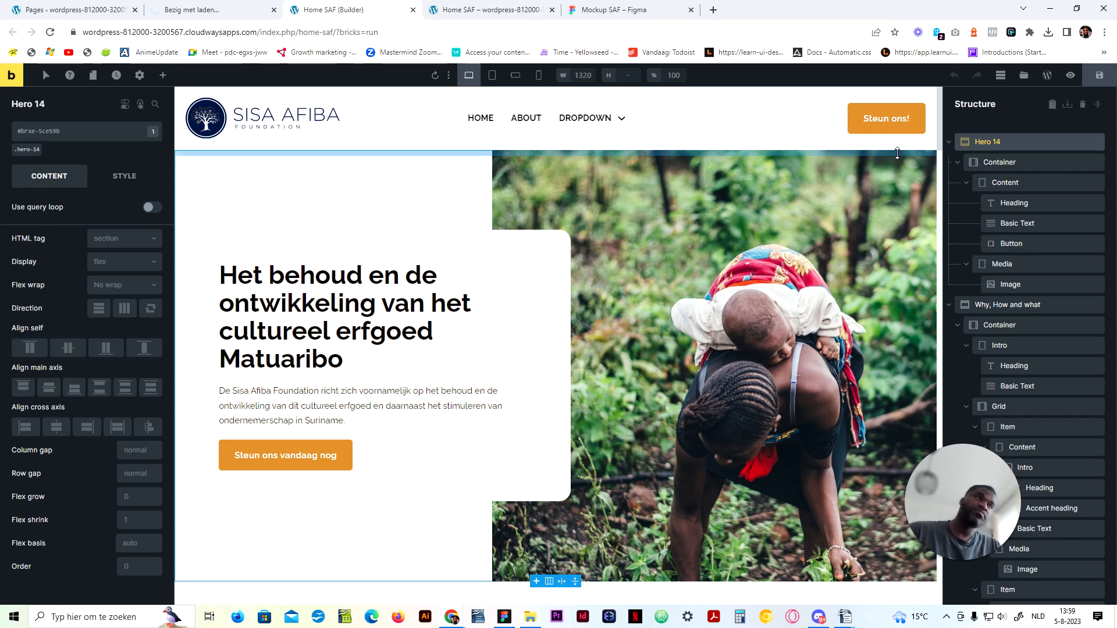
double_click(986, 143)
type("H")
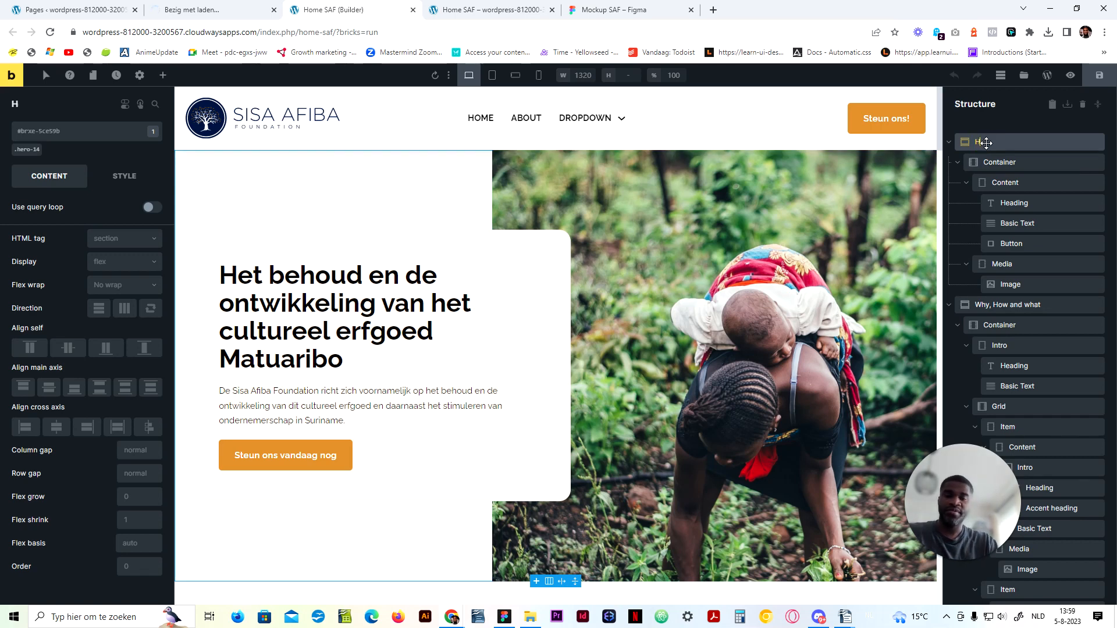
left_click(995, 164)
Step: Copy the Hero section from Home SAF and paste it into the empty Over ons page
left_click(987, 144)
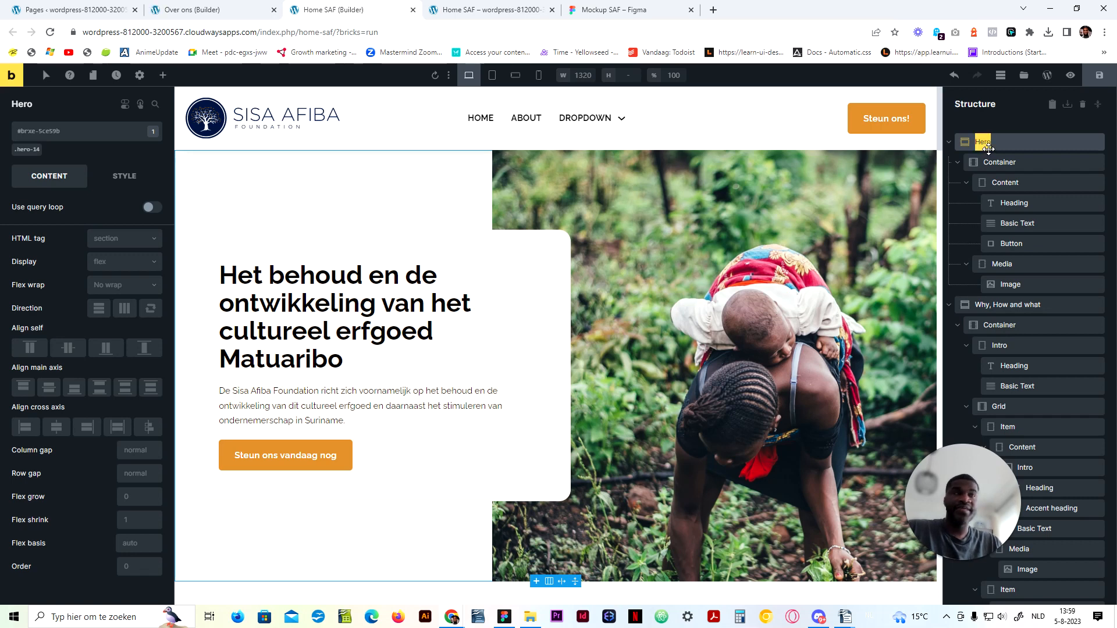
key("ctrl+c")
left_click(211, 10)
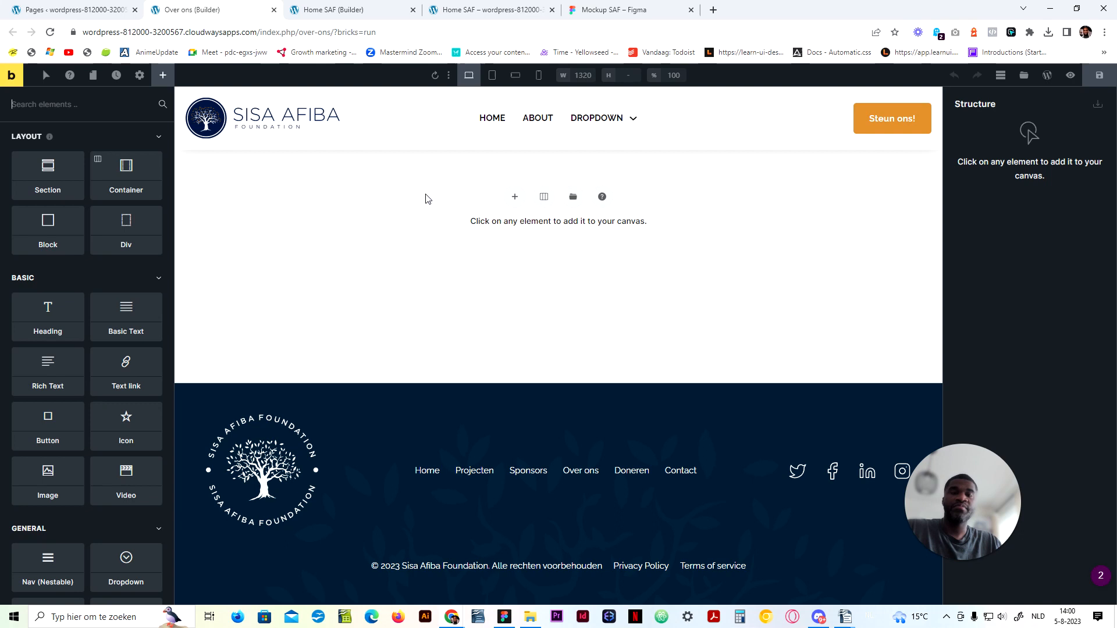
key("ctrl+v")
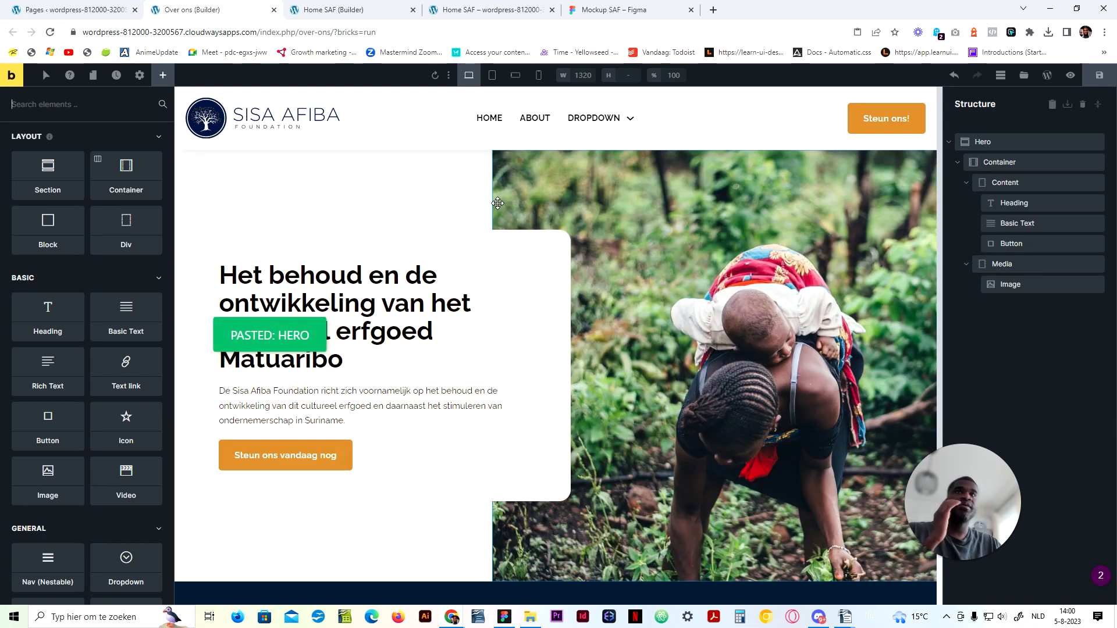
Step: Open the custom CSS of the hero image's .hero-14-media__img class and select all its code
left_click(646, 205)
left_click(65, 150)
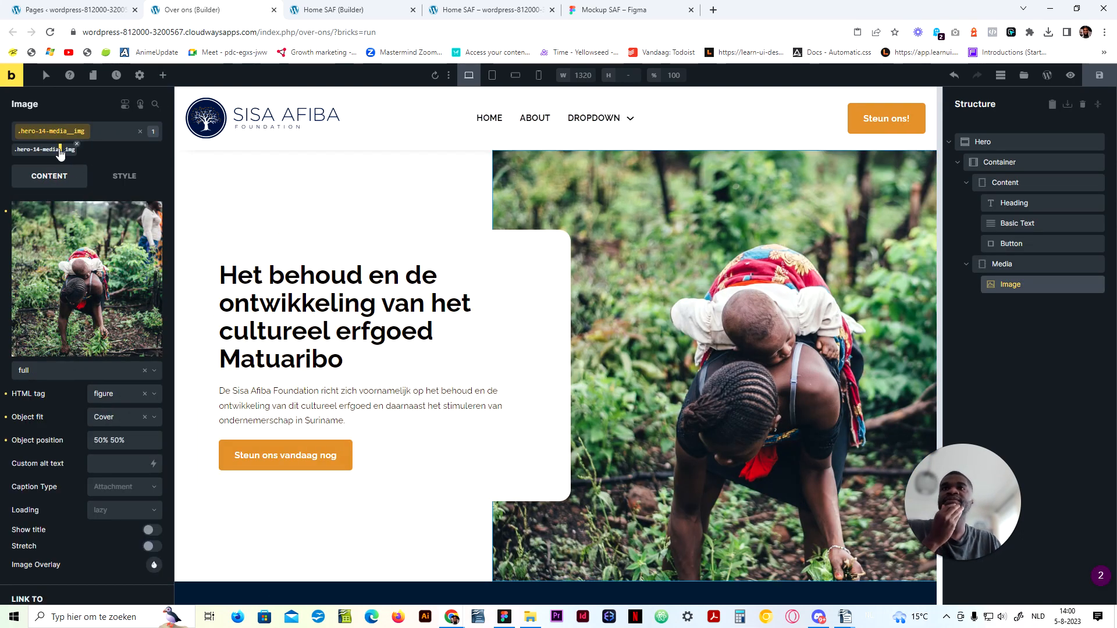
left_click(125, 177)
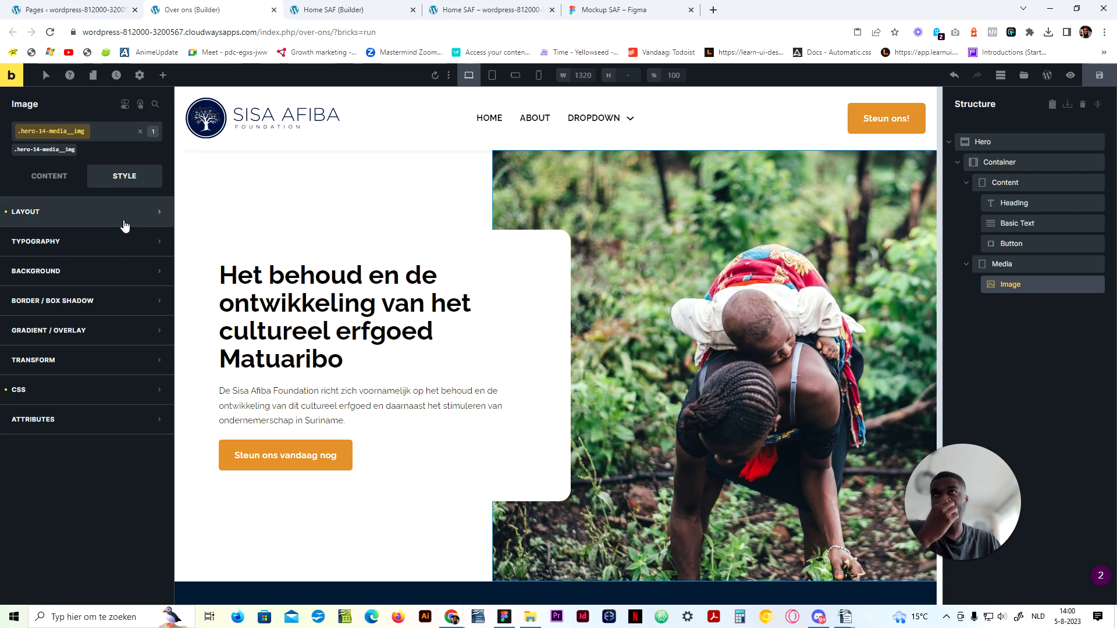
left_click(74, 390)
key("ctrl+a")
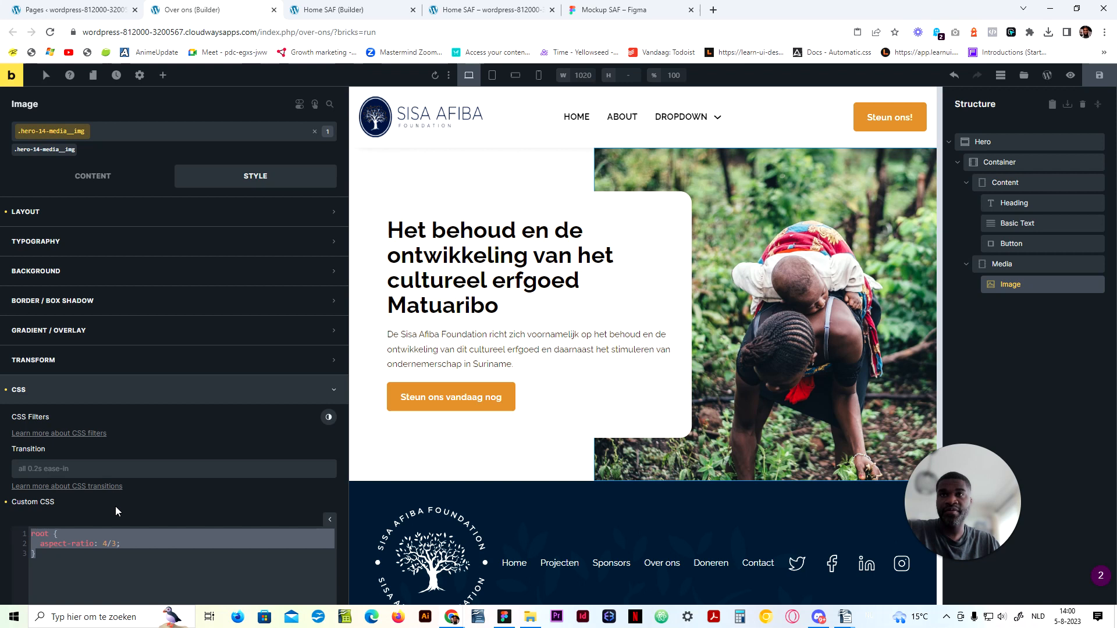
Step: Add a new global class named hero-14-media__imag--alt to the hero image
left_click(135, 130)
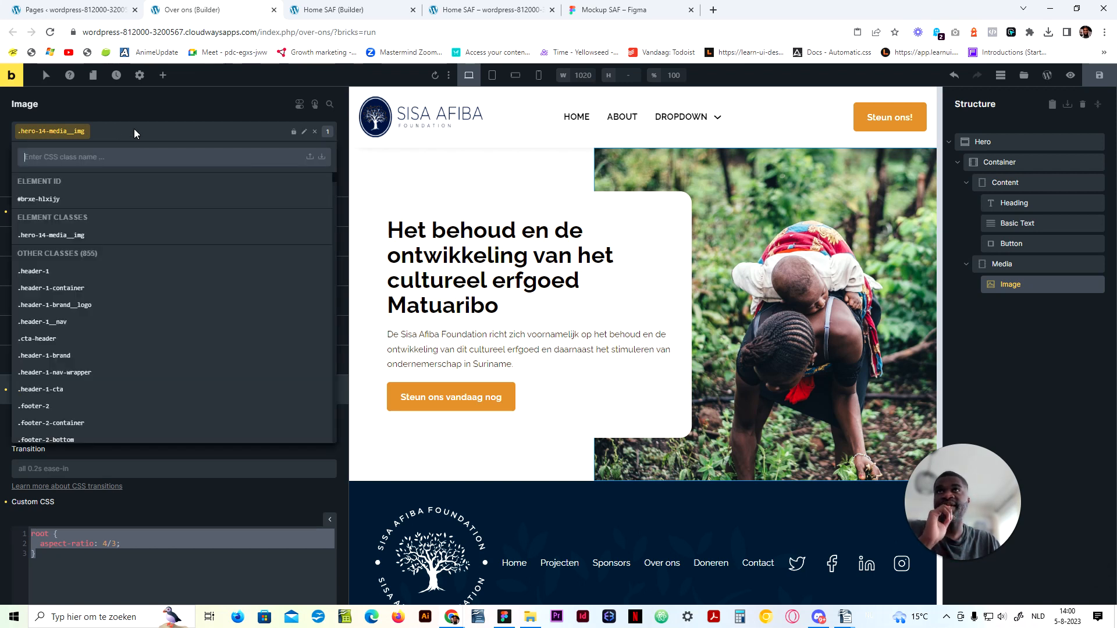
type("h")
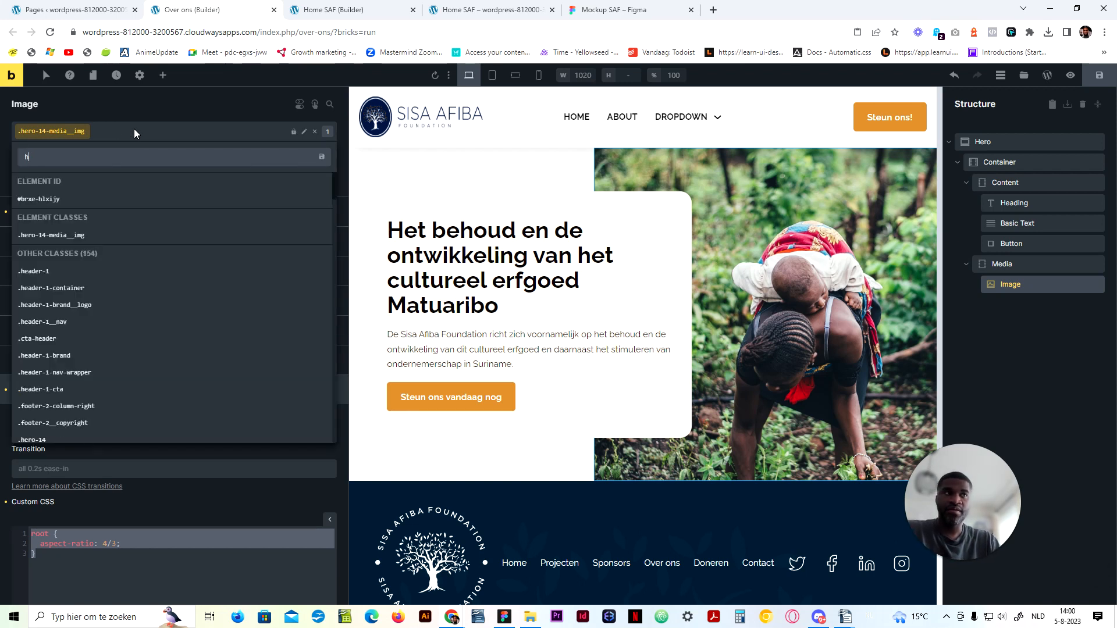
type("ero")
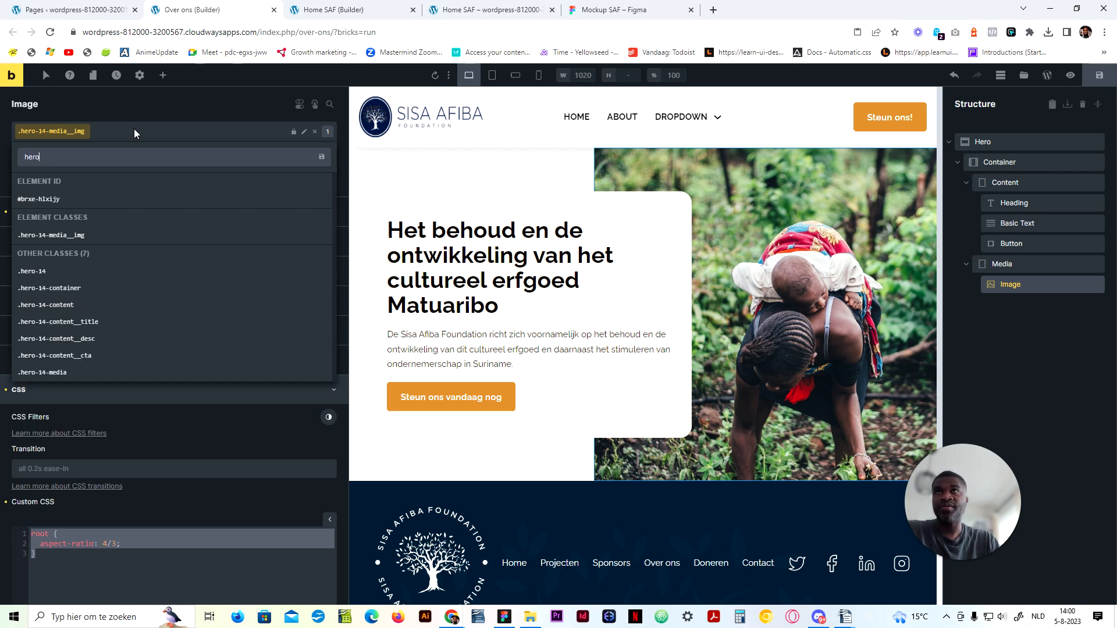
type("-14-")
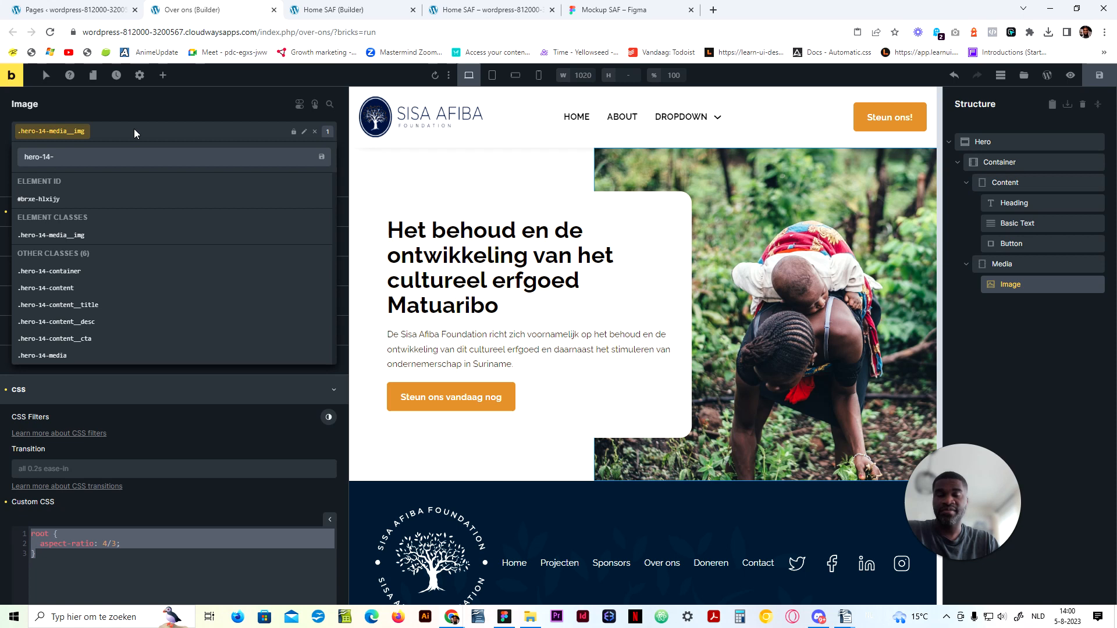
type("media__imag--alt")
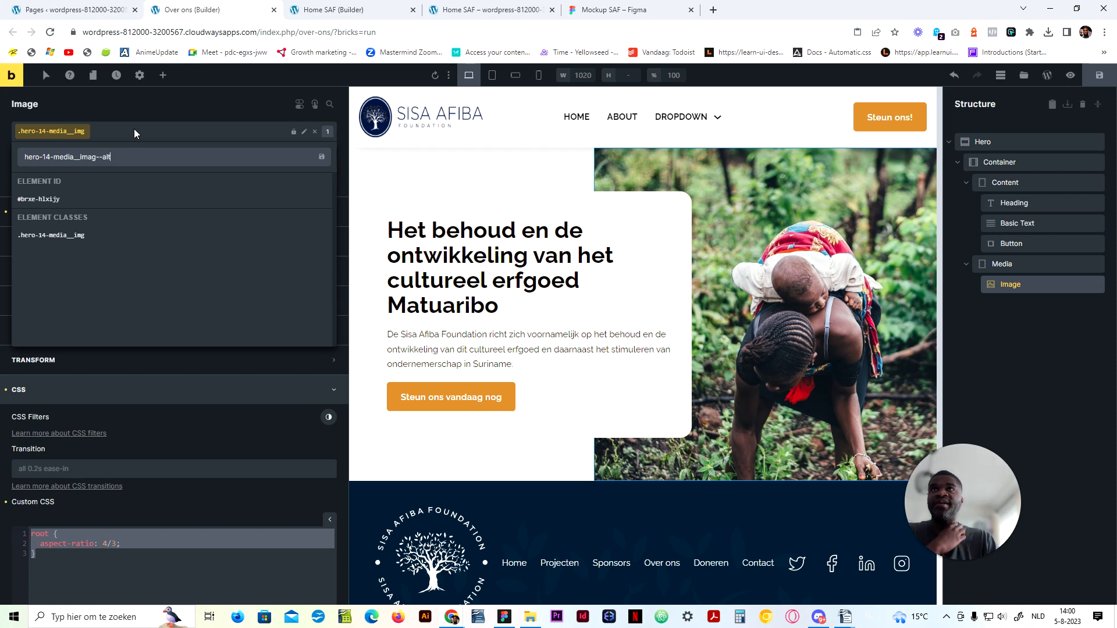
key("Return")
Step: Correct the hero image's new class name to hero-14-media__img--alt
left_click(309, 133)
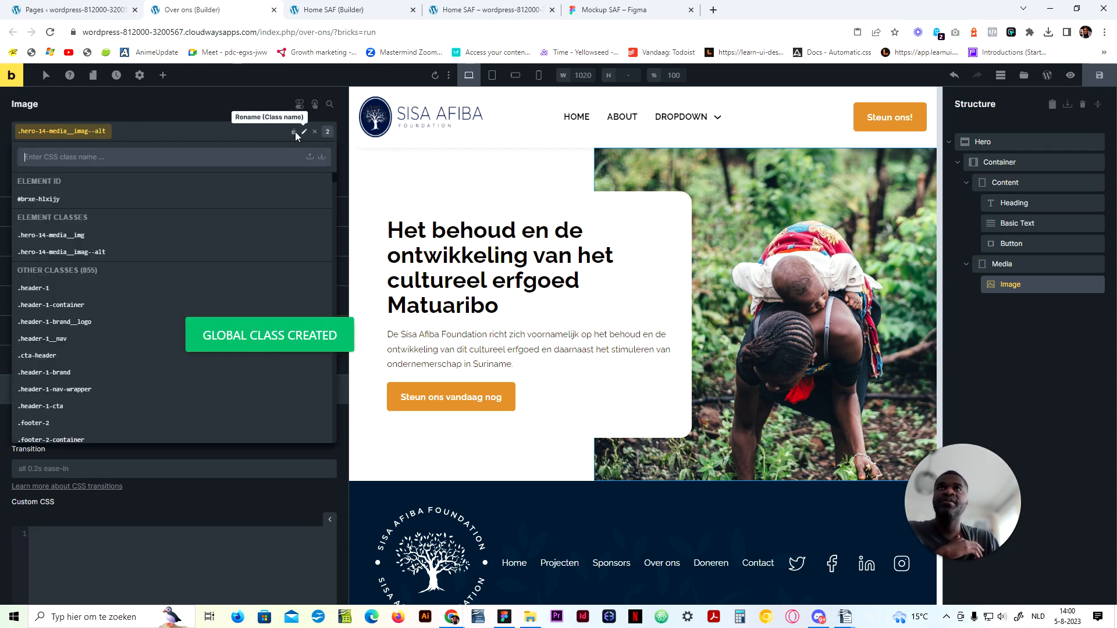
left_click(245, 132)
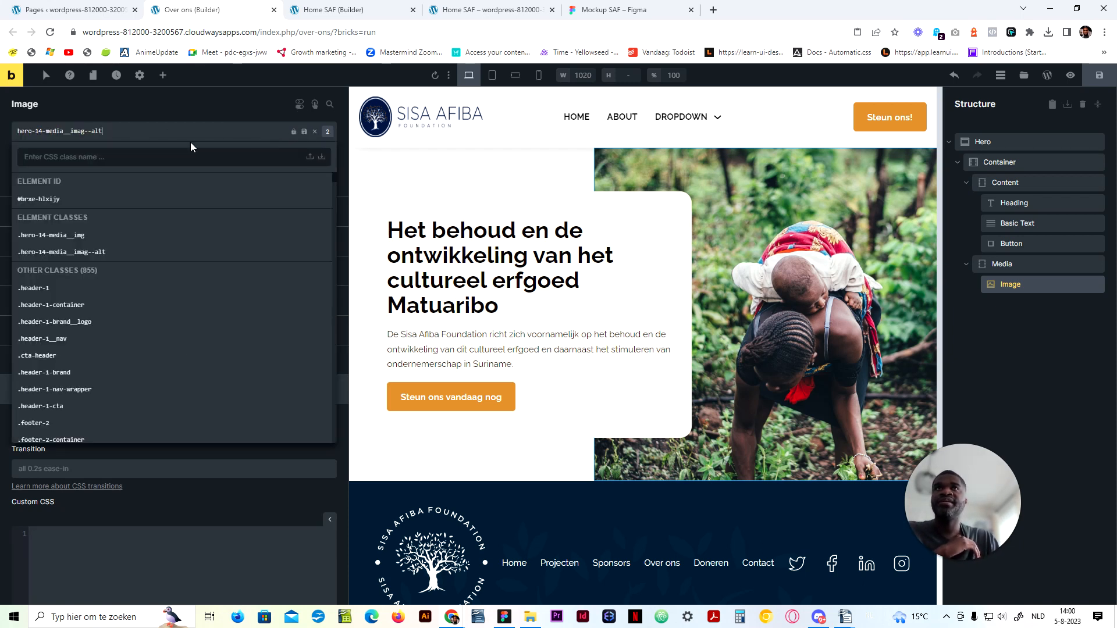
key("Return")
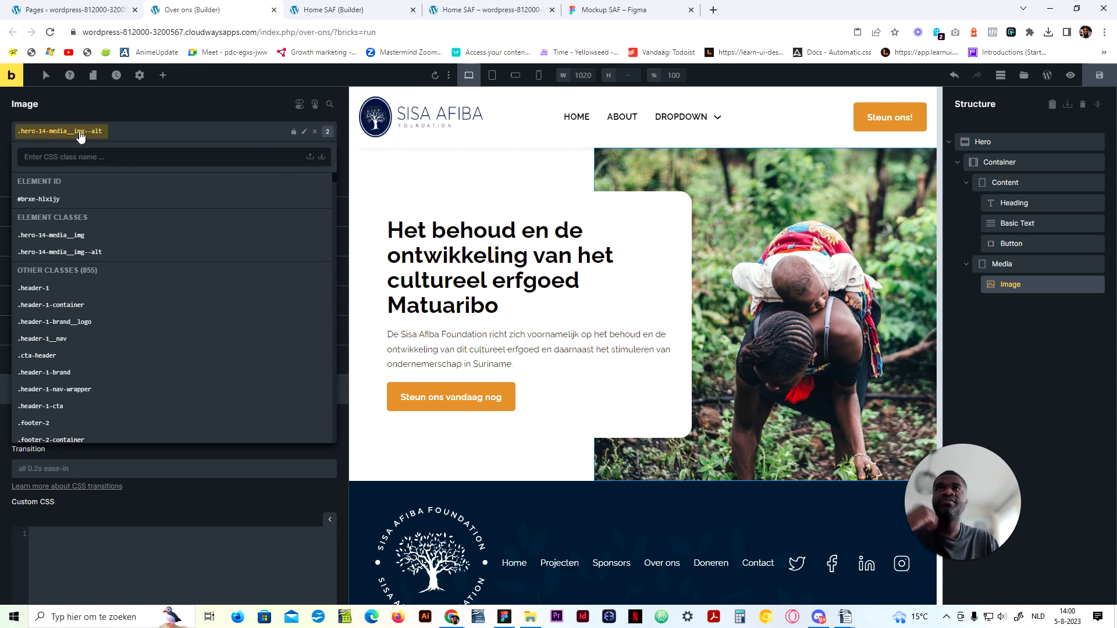
left_click(154, 131)
Step: Give the .hero-14-media__img--alt class a root custom CSS rule with an aspect-ratio of 16/9
left_click(138, 547)
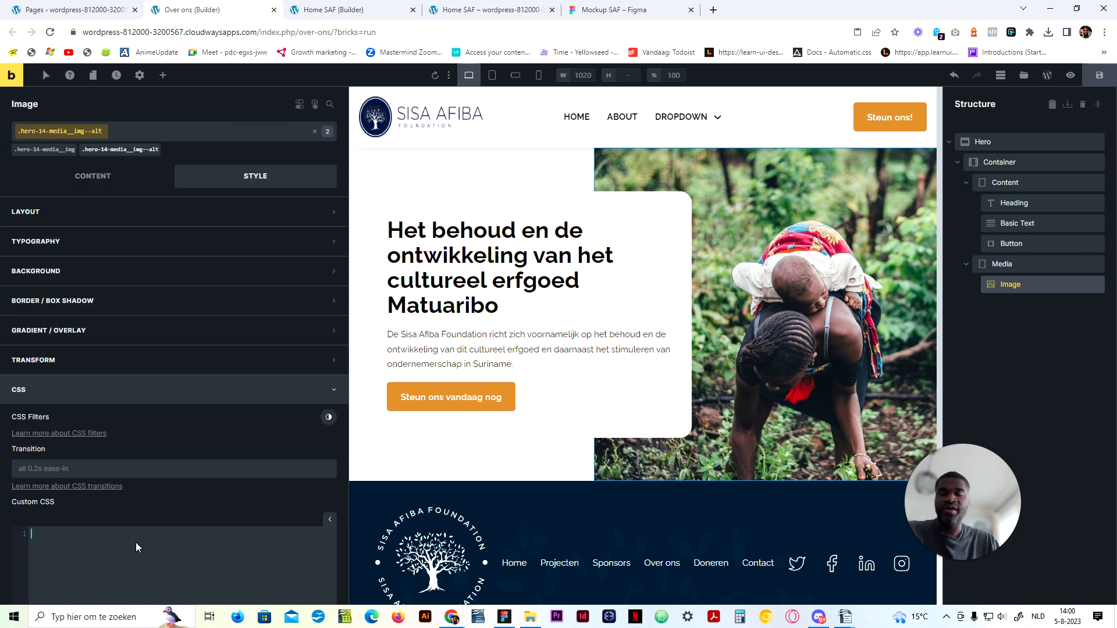
type("root {   aspect-ratio: 4/3; }")
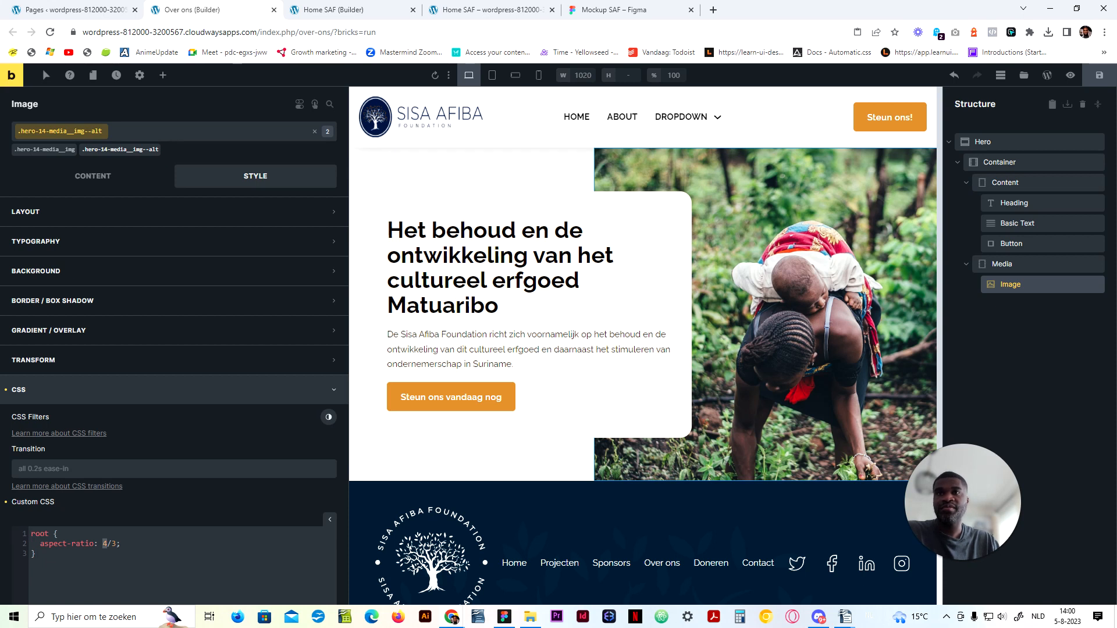
type("6/")
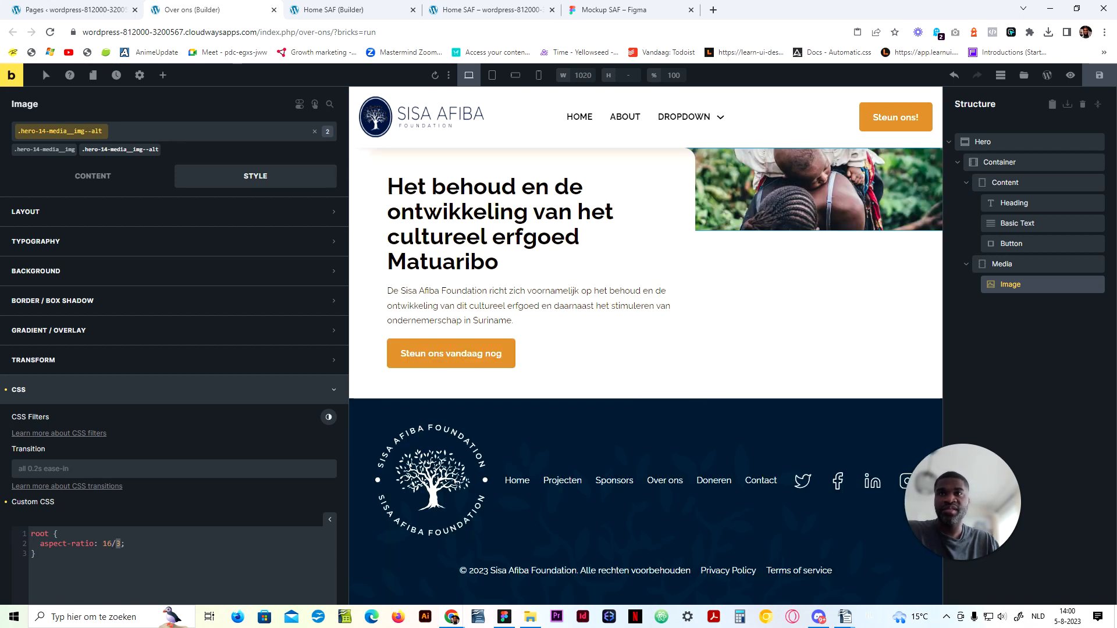
type("9")
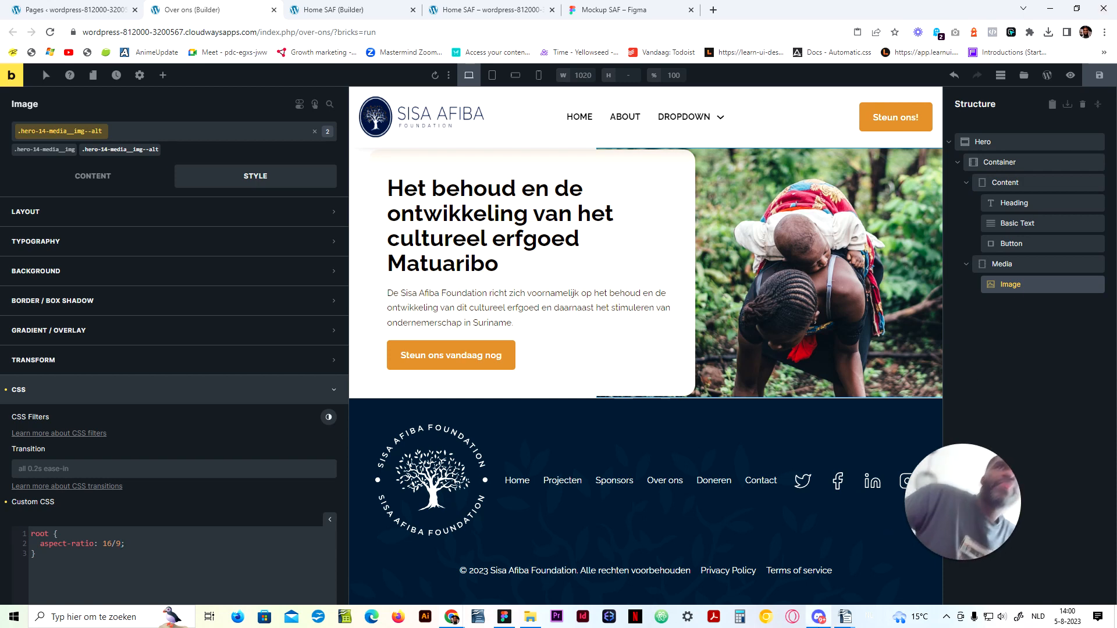
Step: Preview the hero at the mobile landscape and mobile portrait breakpoints, ending on the desktop view
left_click(515, 75)
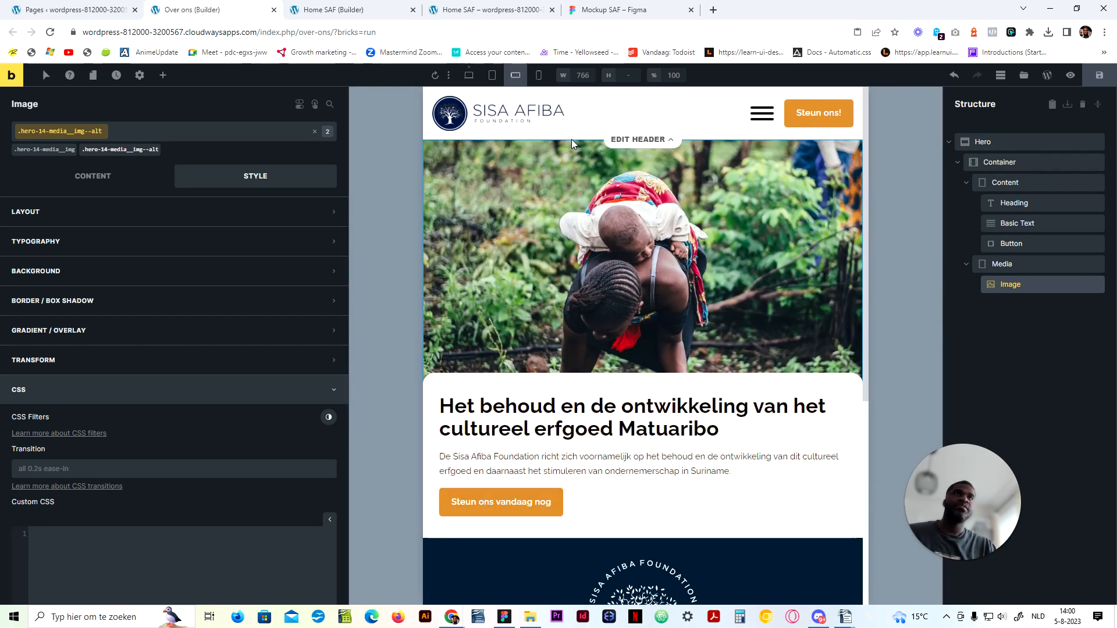
left_click(539, 76)
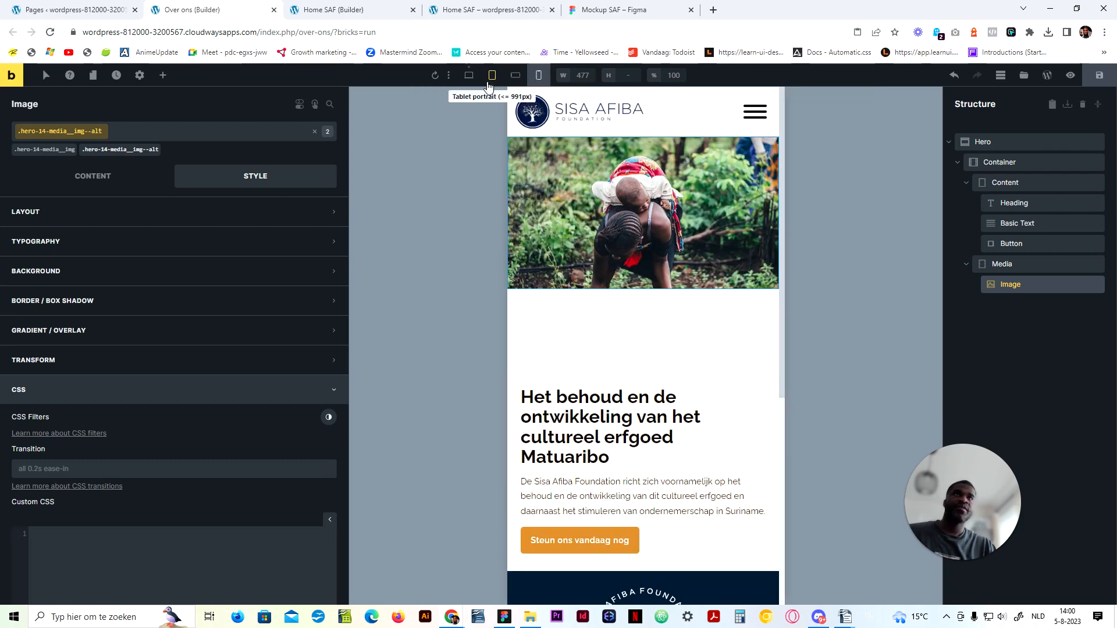
left_click(472, 84)
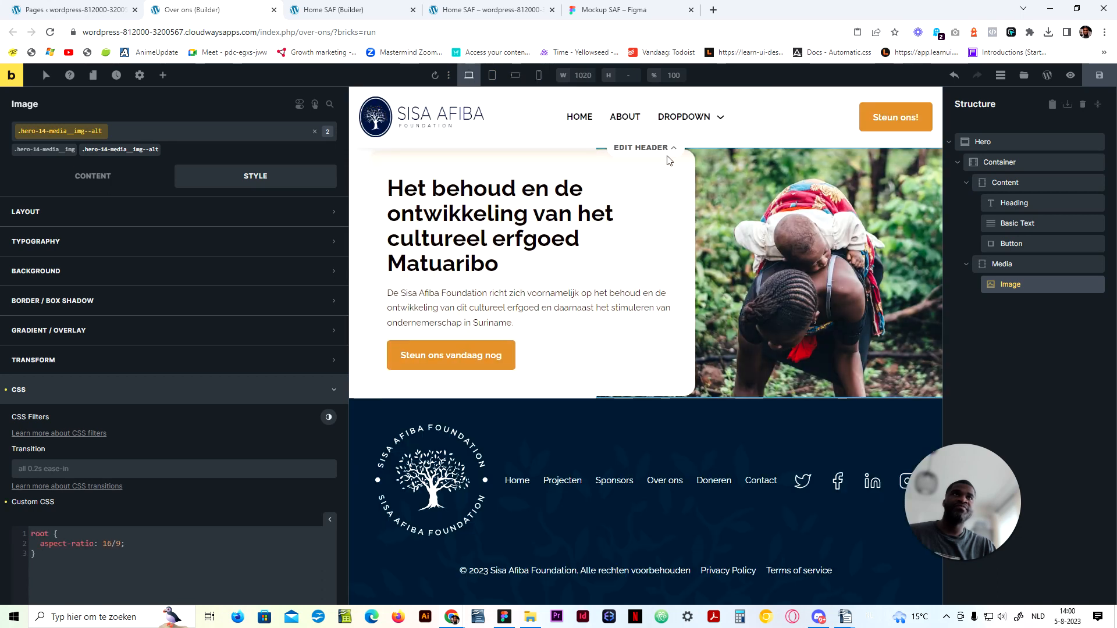
Step: Inspect the layout sizing of the Media block's .hero-14-media class on desktop and at the mobile landscape breakpoint
left_click(1008, 264)
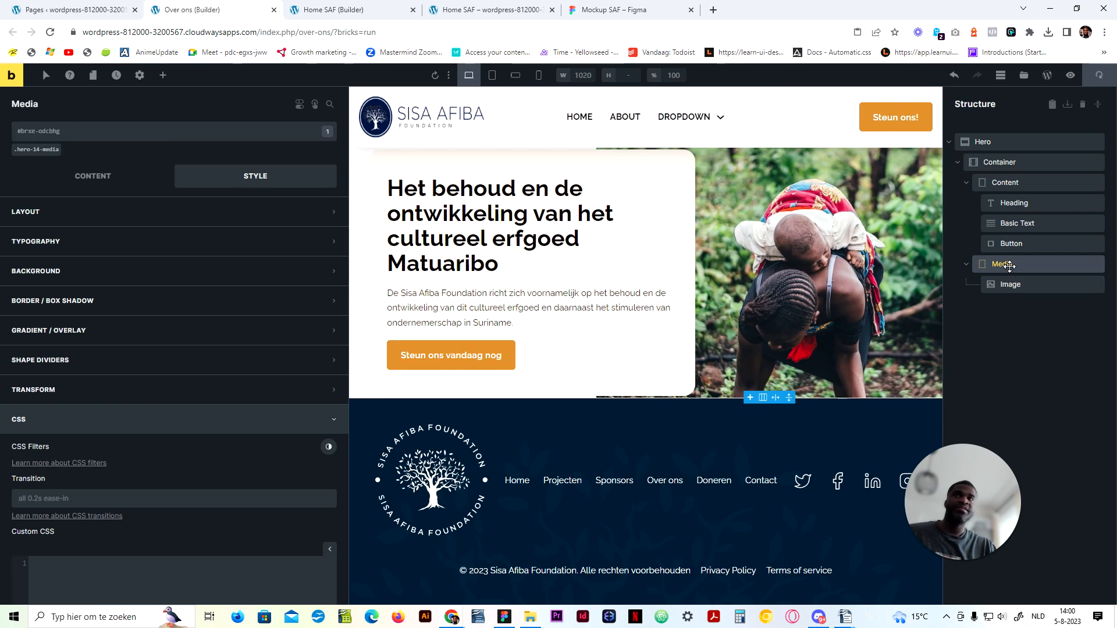
left_click(34, 152)
left_click(182, 224)
scroll(186, 303, "down", 3)
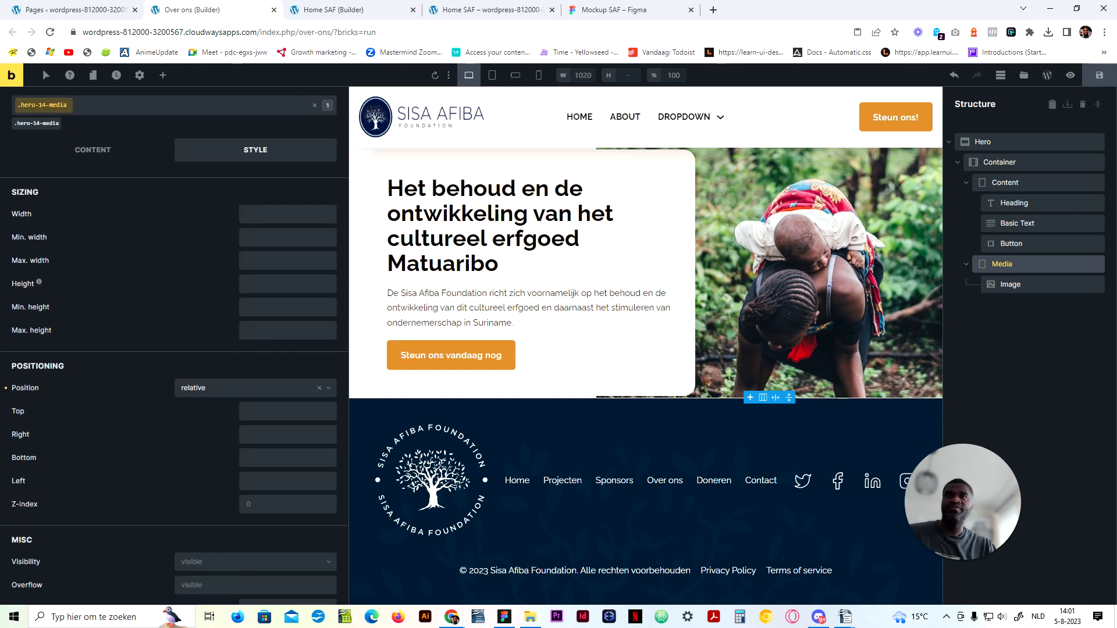
scroll(278, 482, "down", 1)
scroll(340, 267, "up", 5)
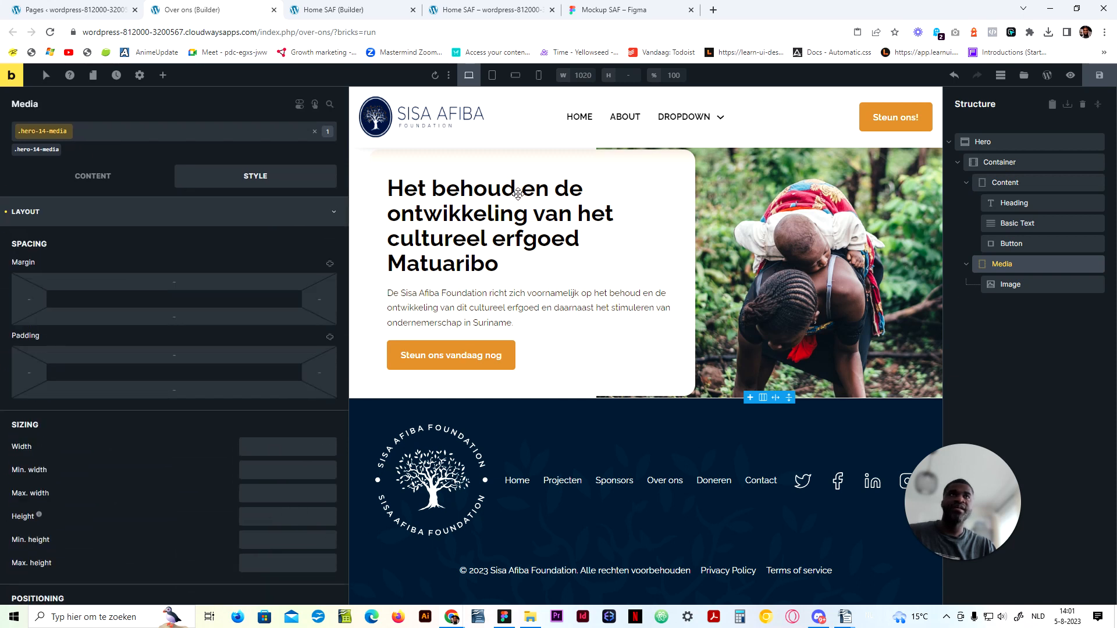
scroll(300, 291, "down", 2)
scroll(300, 291, "down", 1)
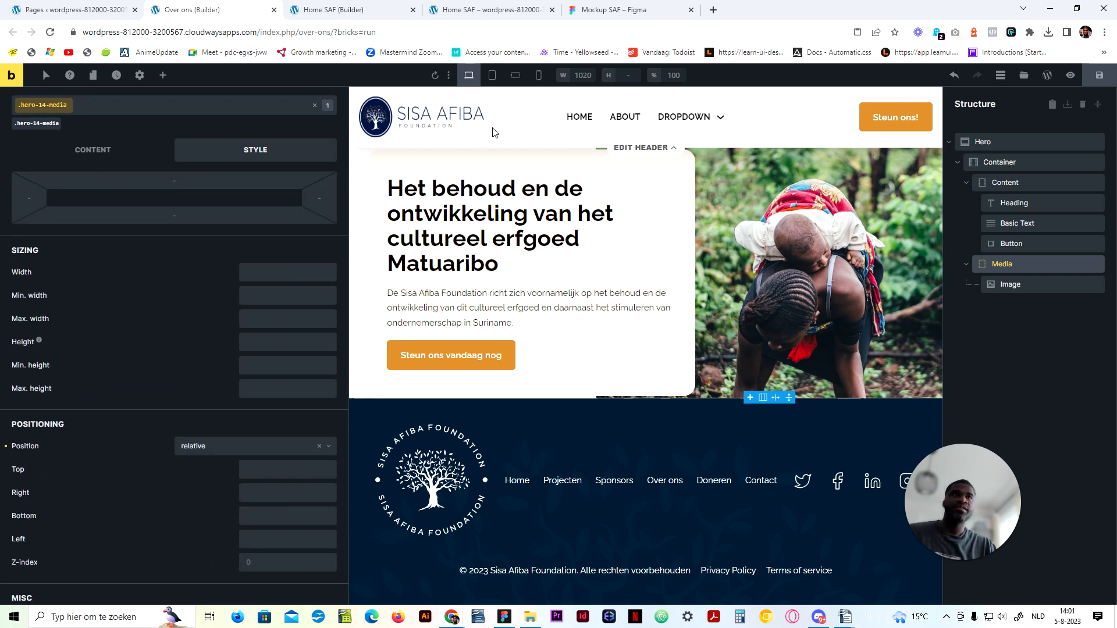
left_click(492, 75)
left_click(526, 77)
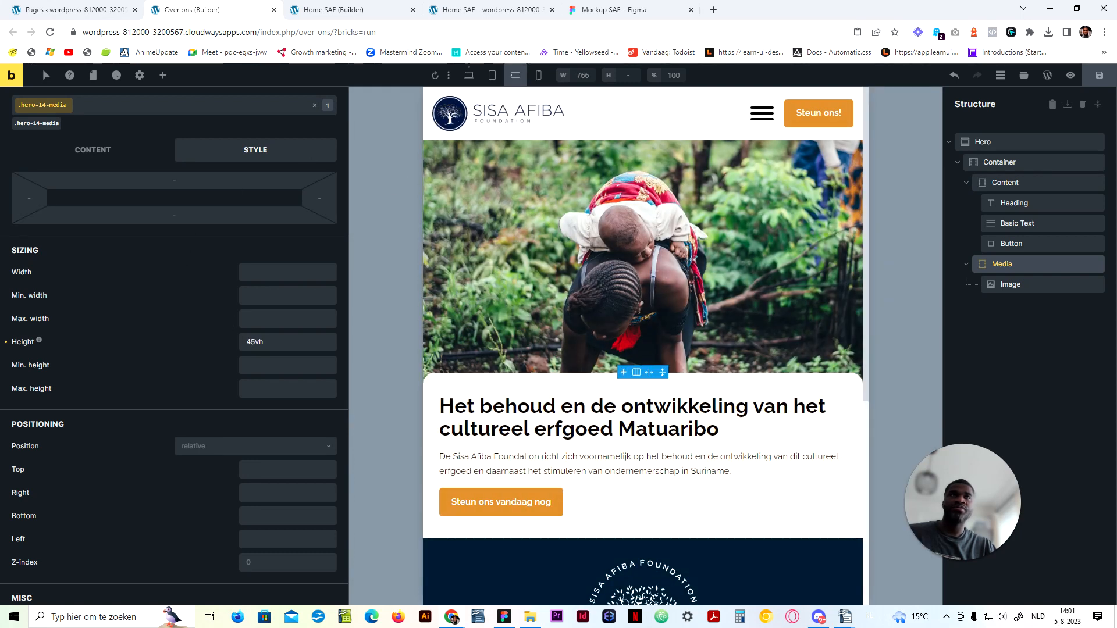
left_click_drag(269, 343, 206, 348)
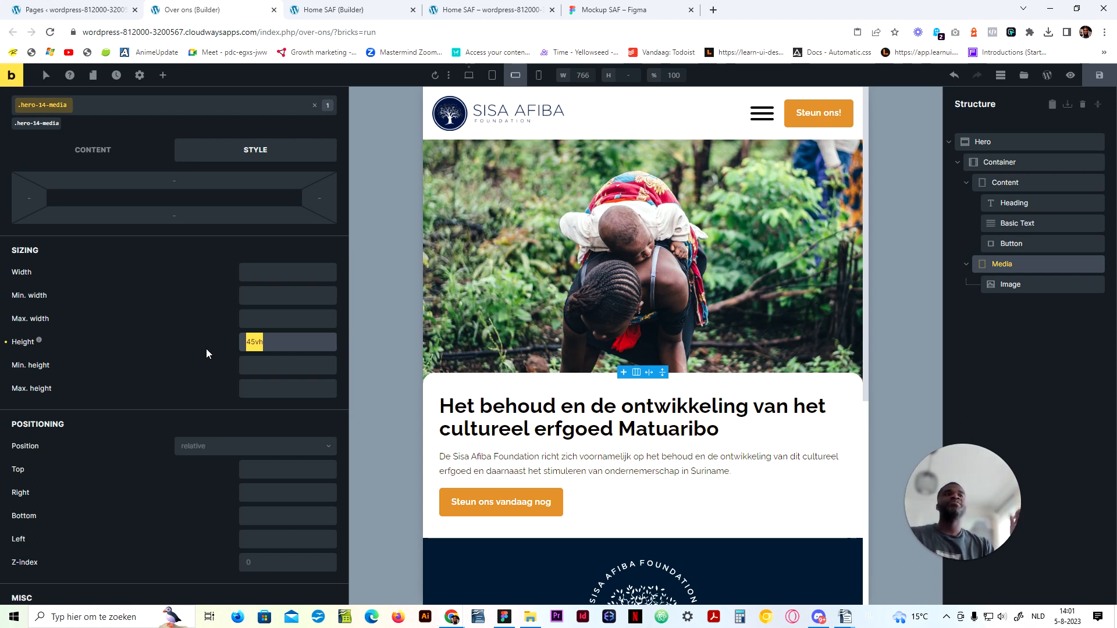
Step: Add a new global class named hero-14-media--alt to the Media block
left_click(141, 107)
type("hero")
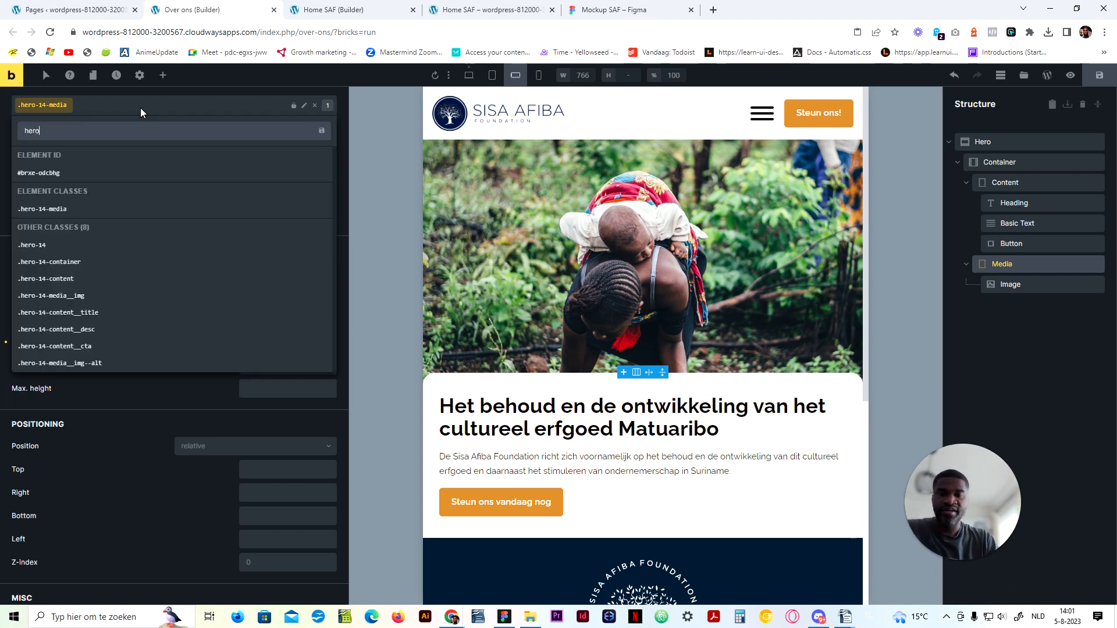
type("-14")
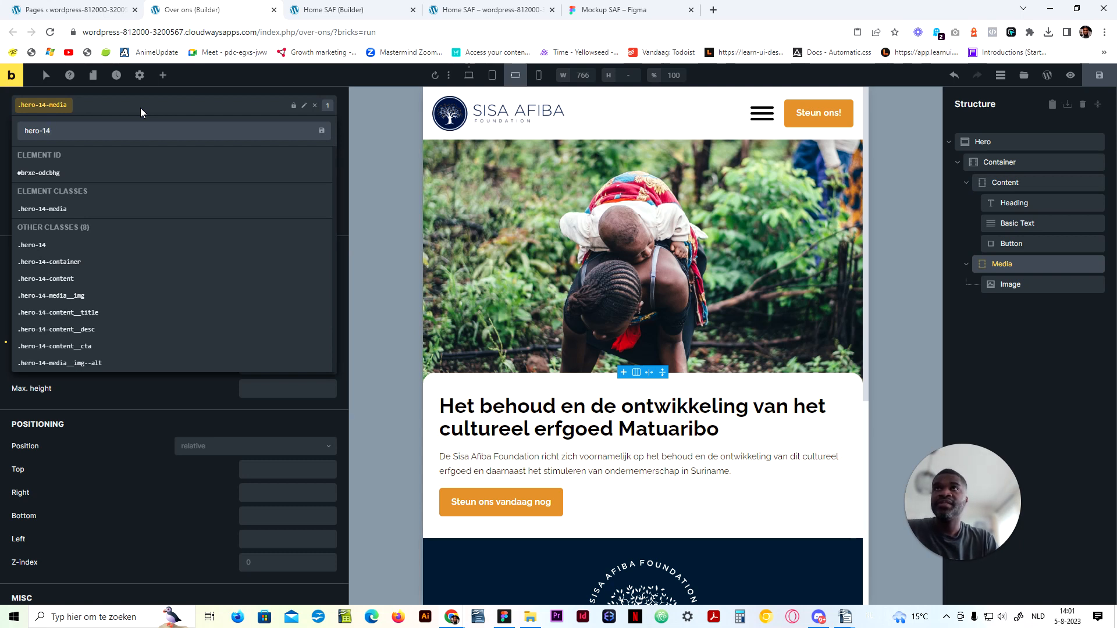
type("-media")
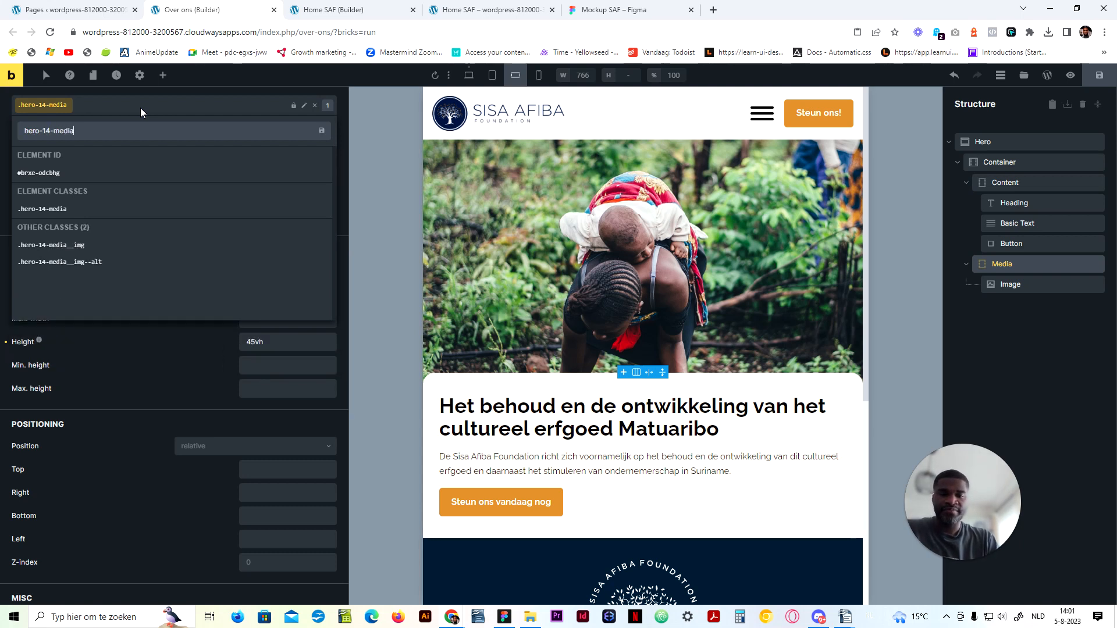
type("--alt")
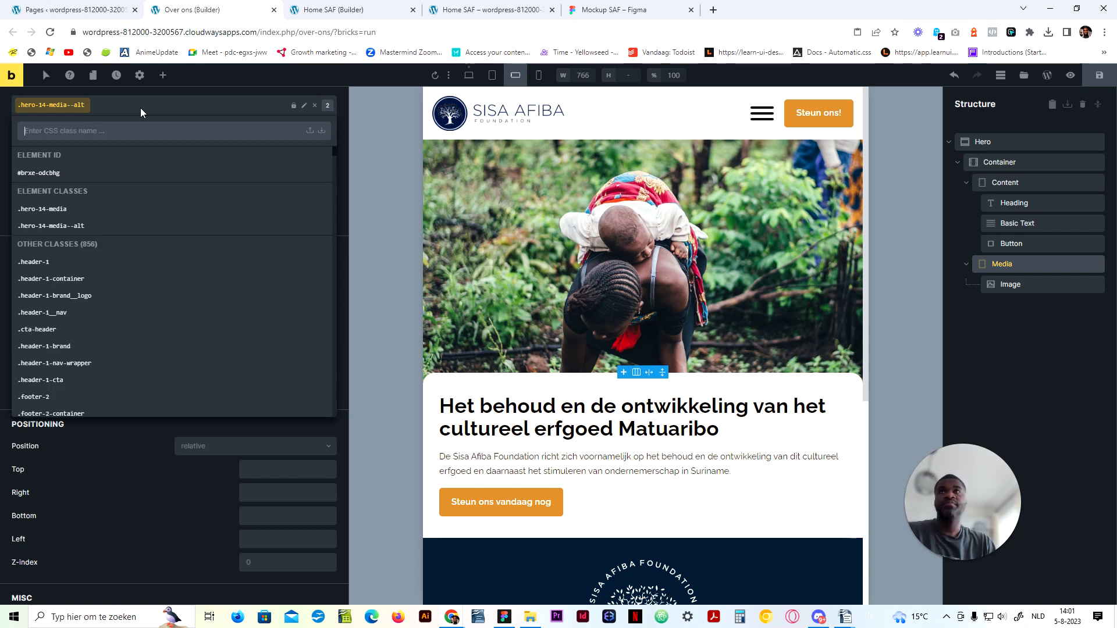
key("Return")
Step: Set the .hero-14-media--alt height to auto at mobile landscape and preview the hero in both mobile views
left_click(250, 343)
type("auto")
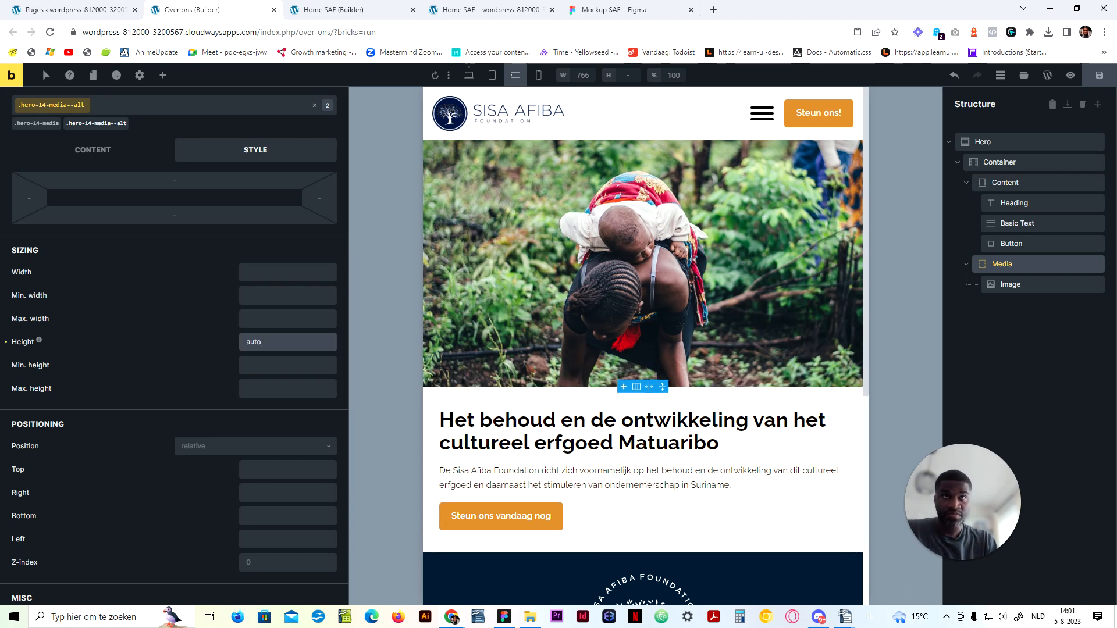
left_click(539, 75)
left_click(516, 75)
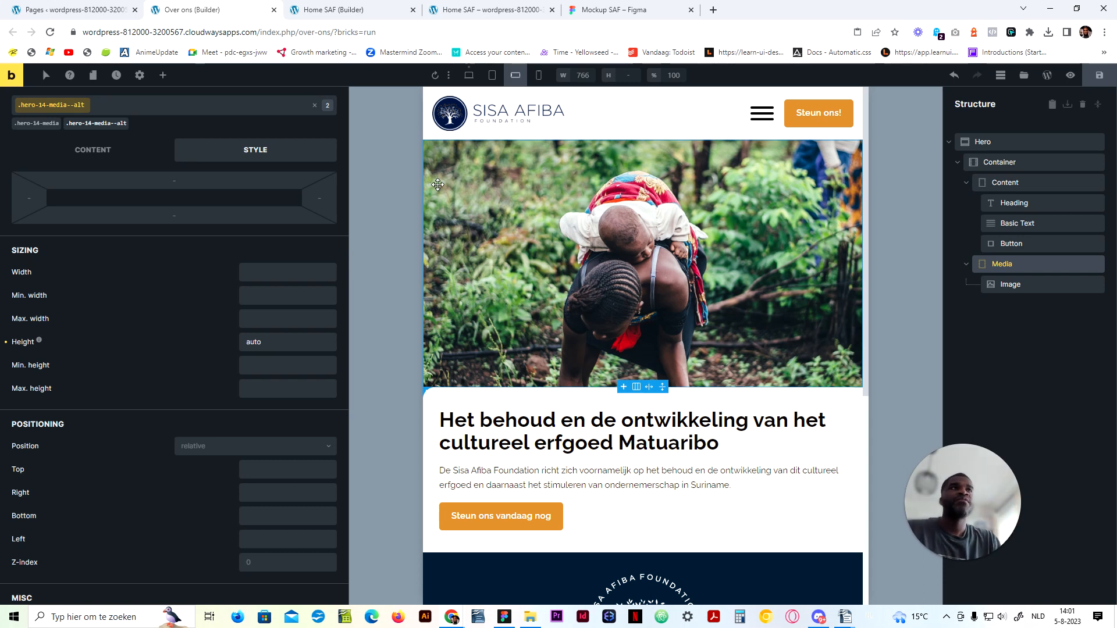
left_click(539, 75)
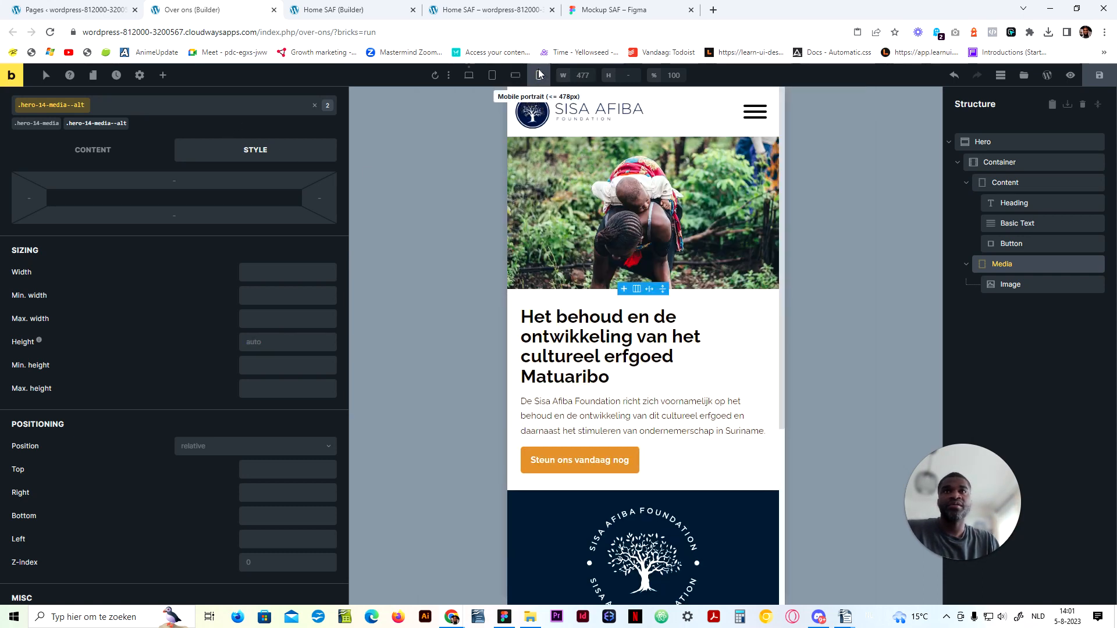
Step: Compare the height settings of .hero-14-media and .hero-14-media--alt at mobile portrait, ending on the mobile landscape view
left_click(32, 124)
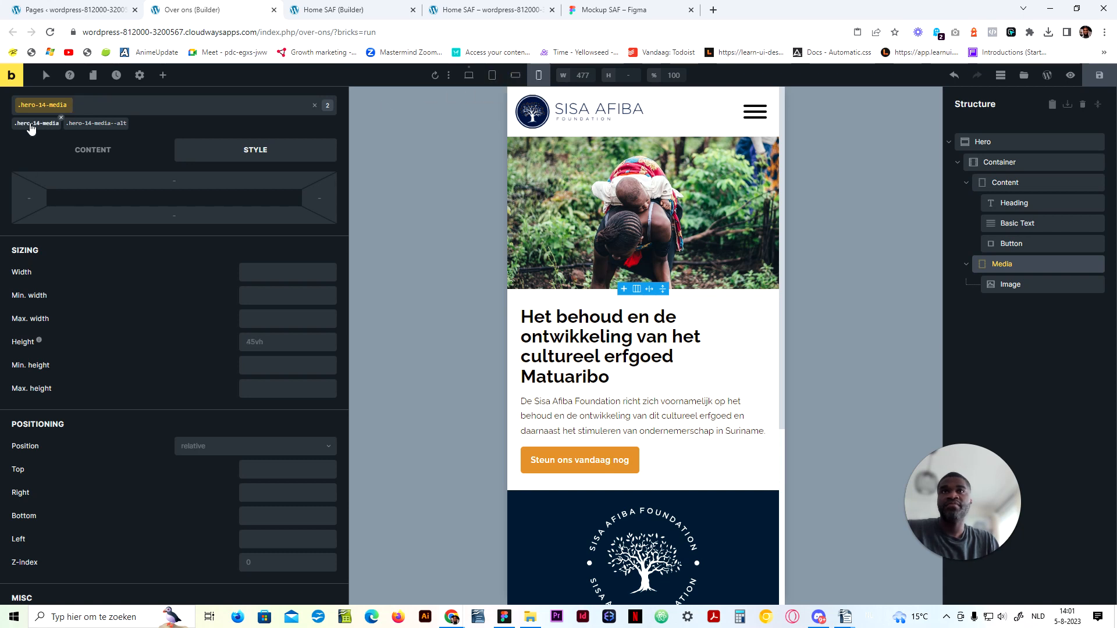
left_click(85, 124)
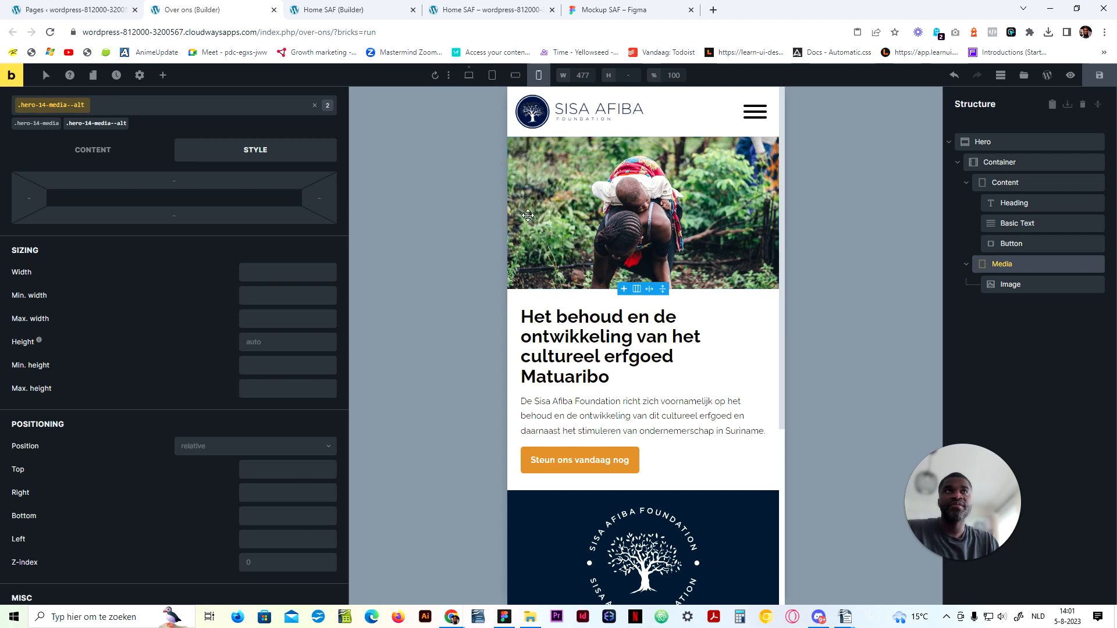
left_click(519, 77)
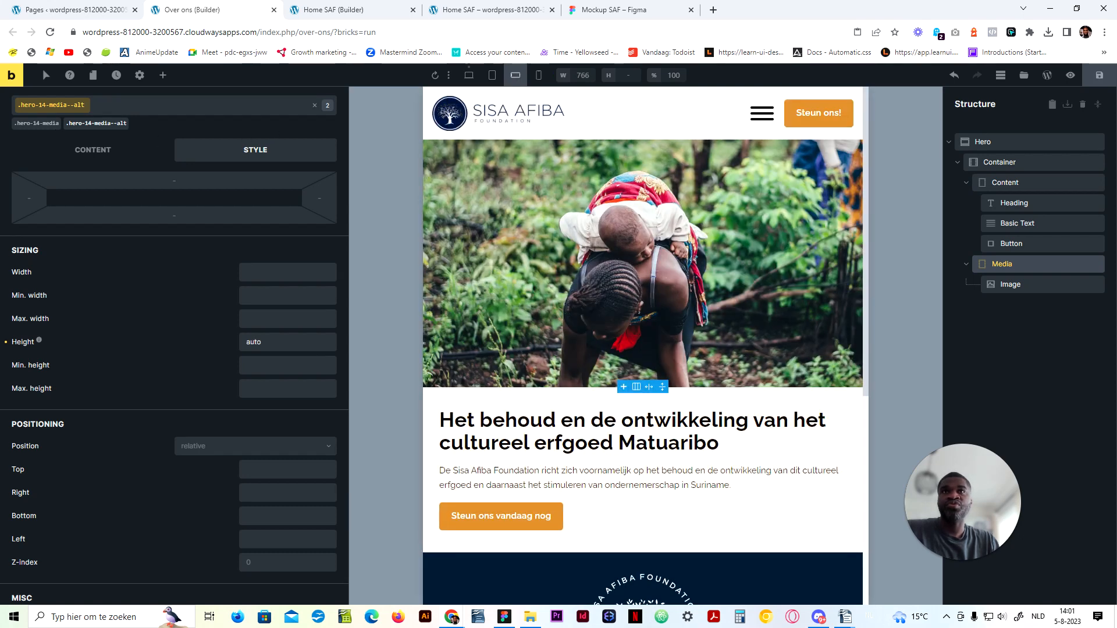
Step: Set the .hero-14-media--alt height of the Media block to 25vh at mobile landscape
left_click_drag(271, 343, 226, 350)
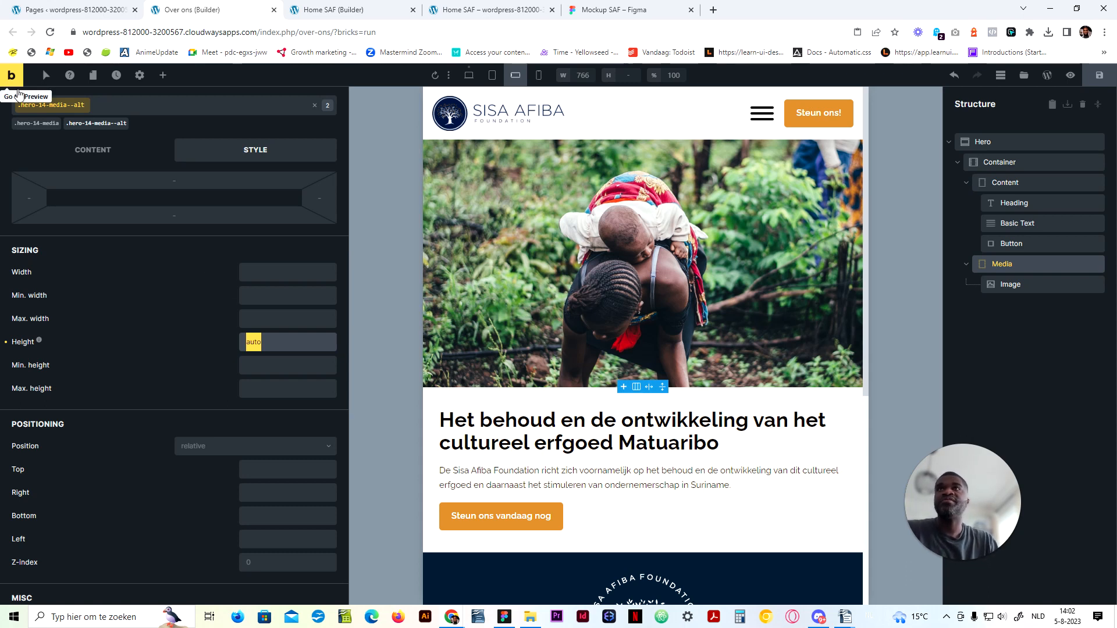
left_click(54, 124)
left_click(85, 124)
left_click(298, 342)
left_click_drag(298, 343, 162, 346)
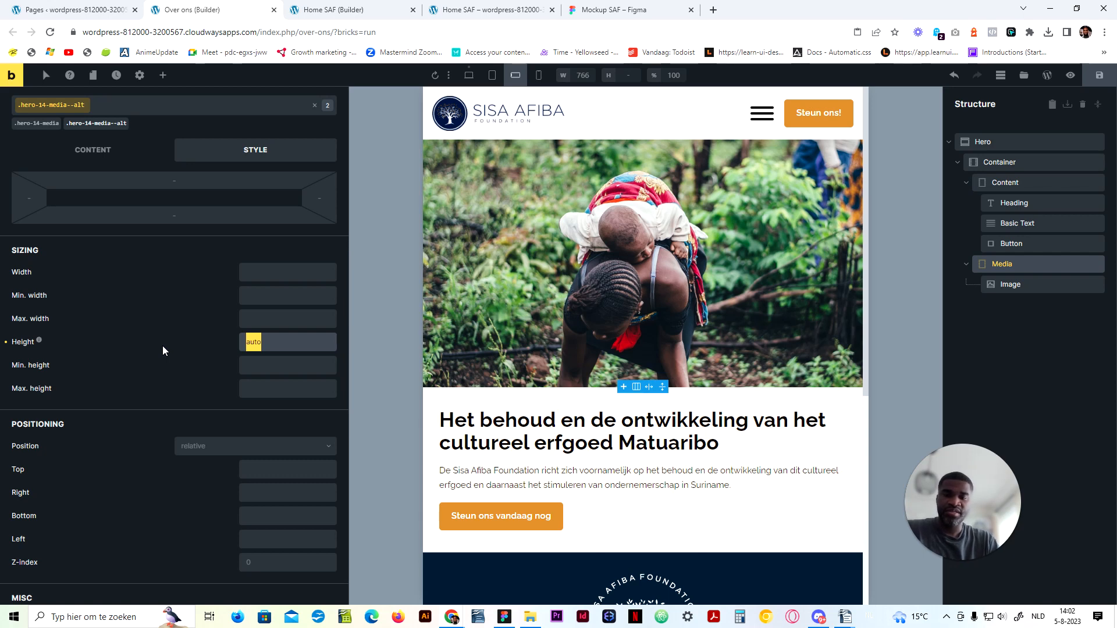
type("25vh")
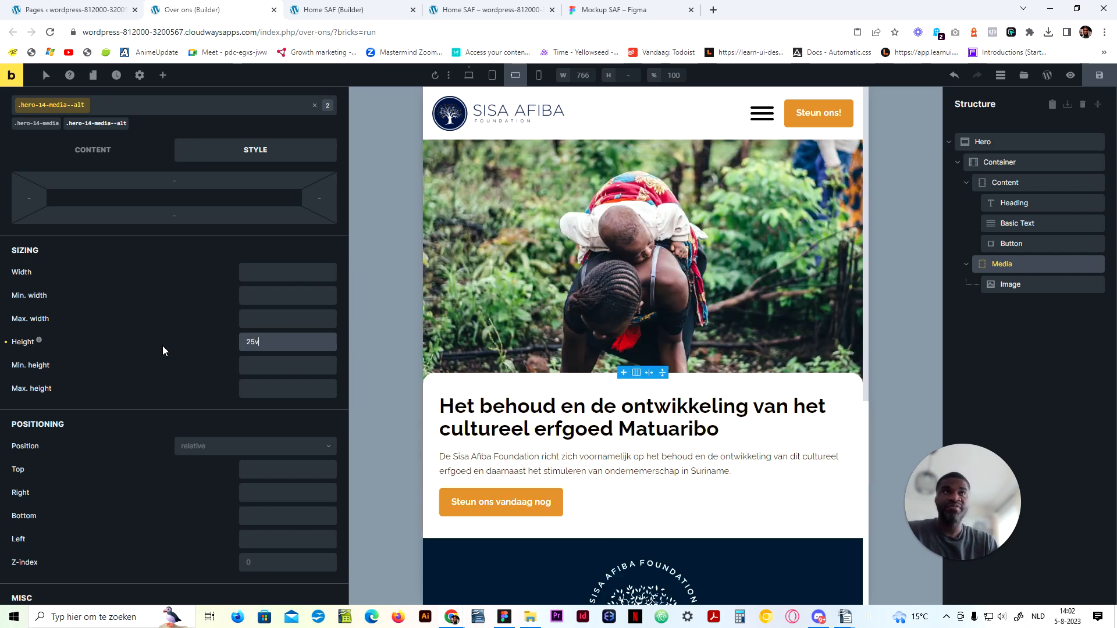
Step: Raise the .hero-14-media--alt mobile landscape height to 35vh and preview the hero at mobile portrait
key("Left")
key("Left")
key("Left")
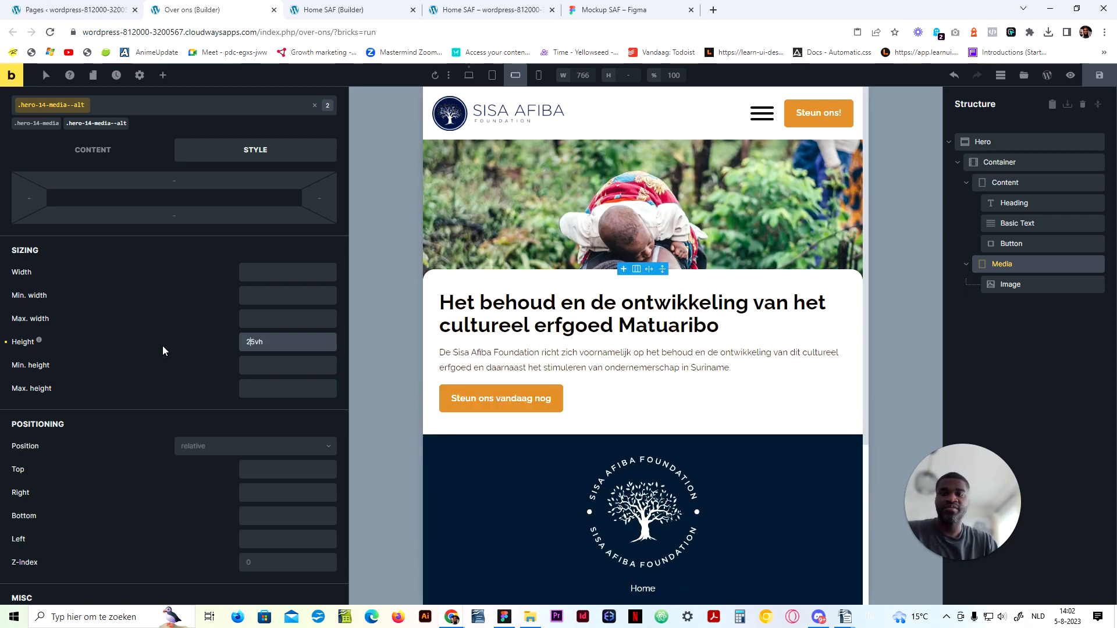
key("BackSpace")
type("3")
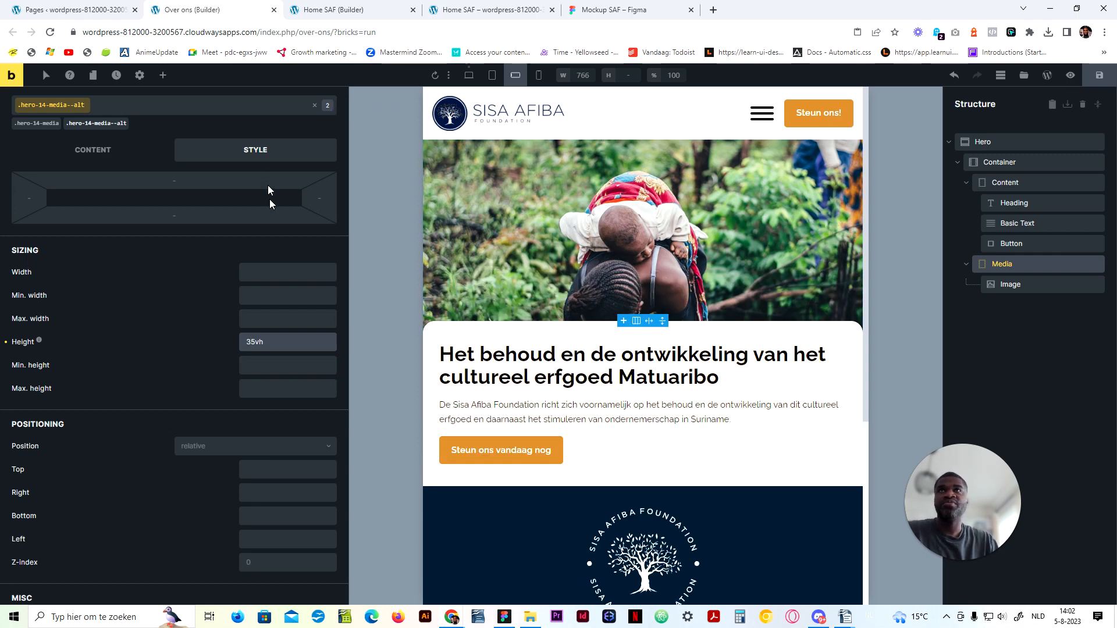
left_click(538, 75)
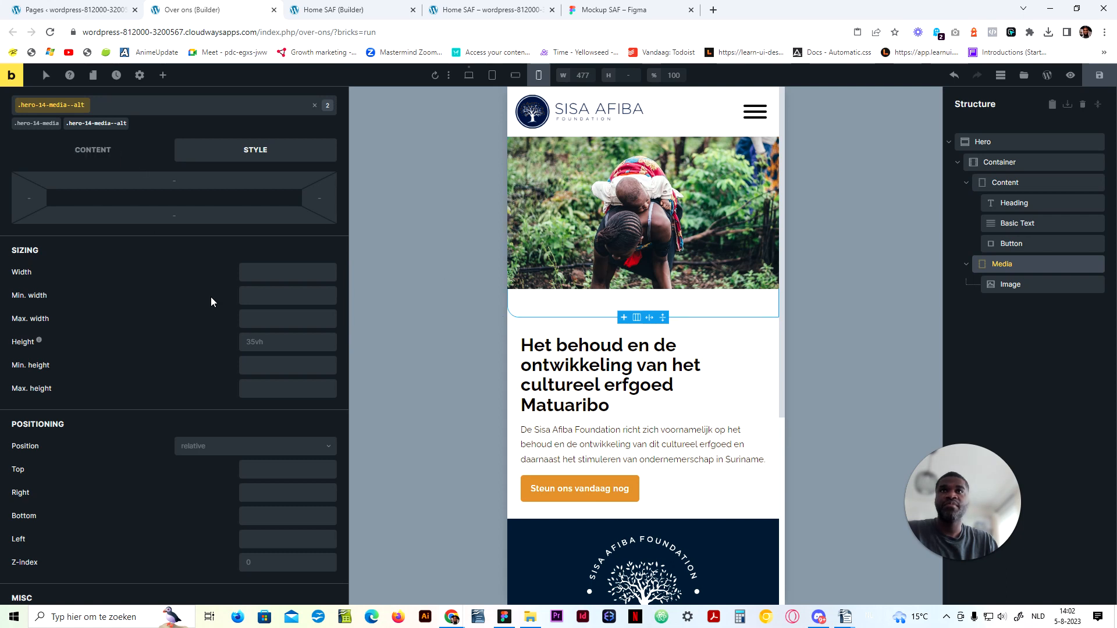
Step: Inspect the sizing of the Image's .hero-14-media__img class at mobile landscape and mobile portrait
left_click(1055, 285)
left_click(54, 151)
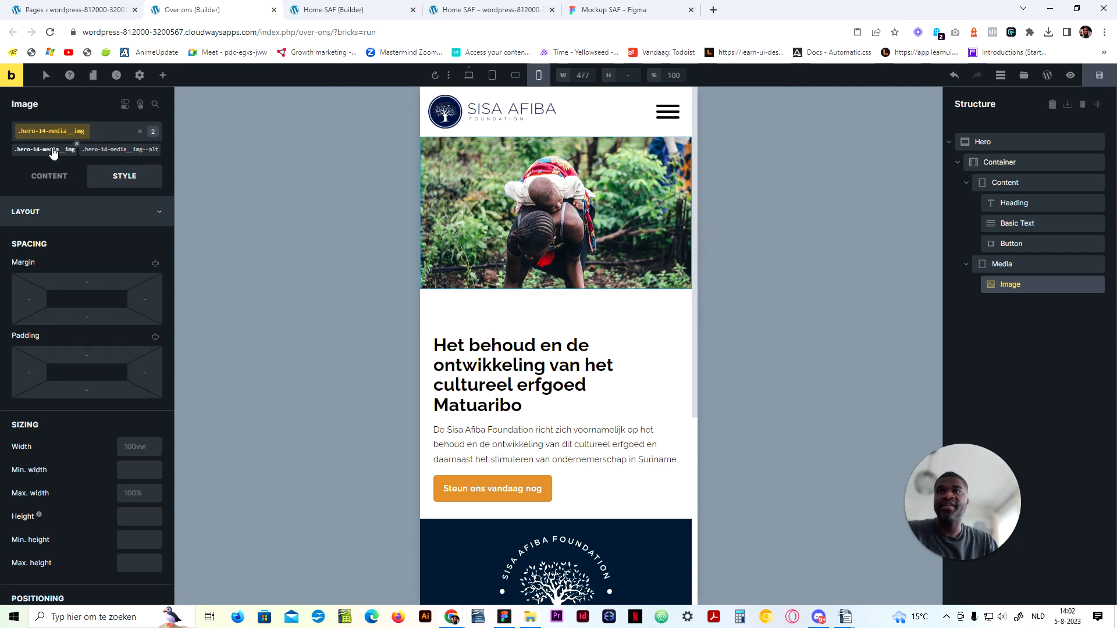
left_click(515, 79)
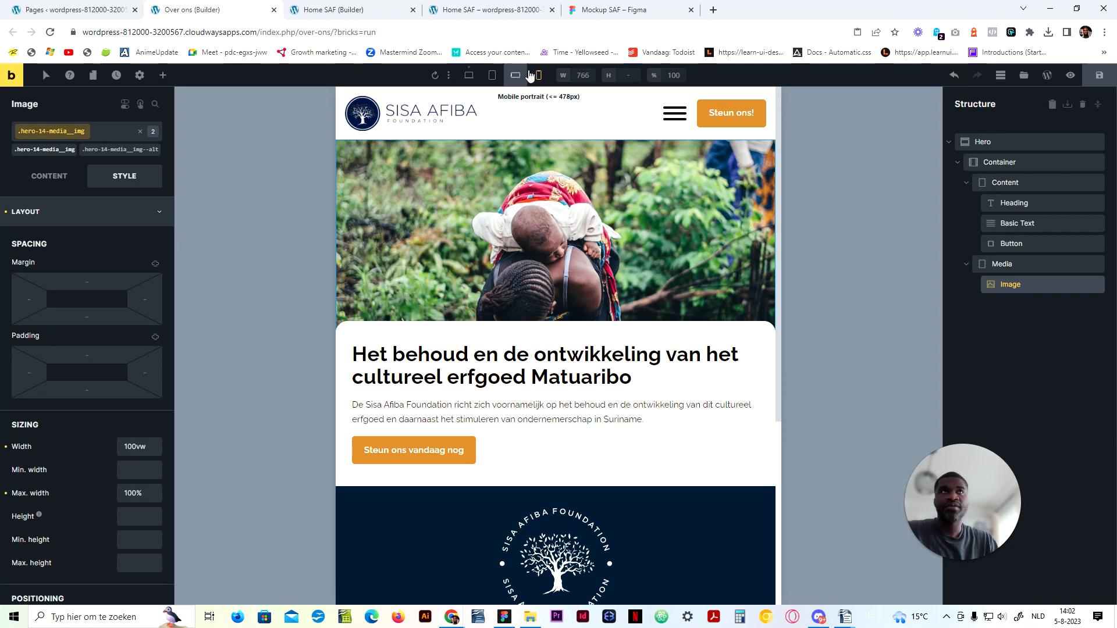
left_click(538, 78)
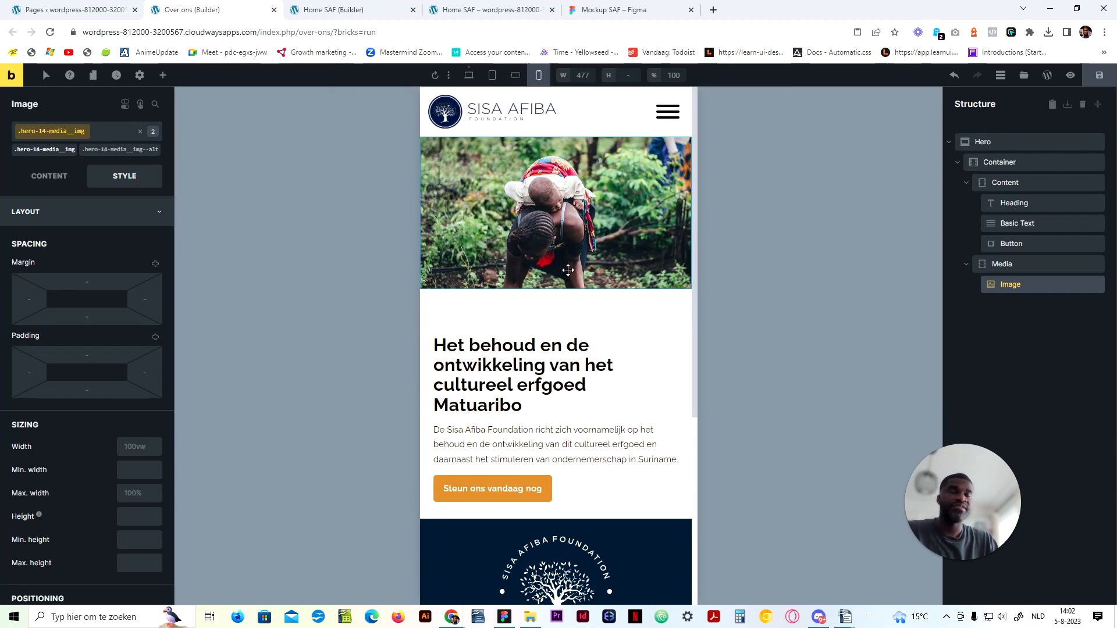
Step: Set the Media block's .hero-14-media--alt height to auto at mobile landscape, checking the hero at mobile portrait and desktop
left_click(1020, 267)
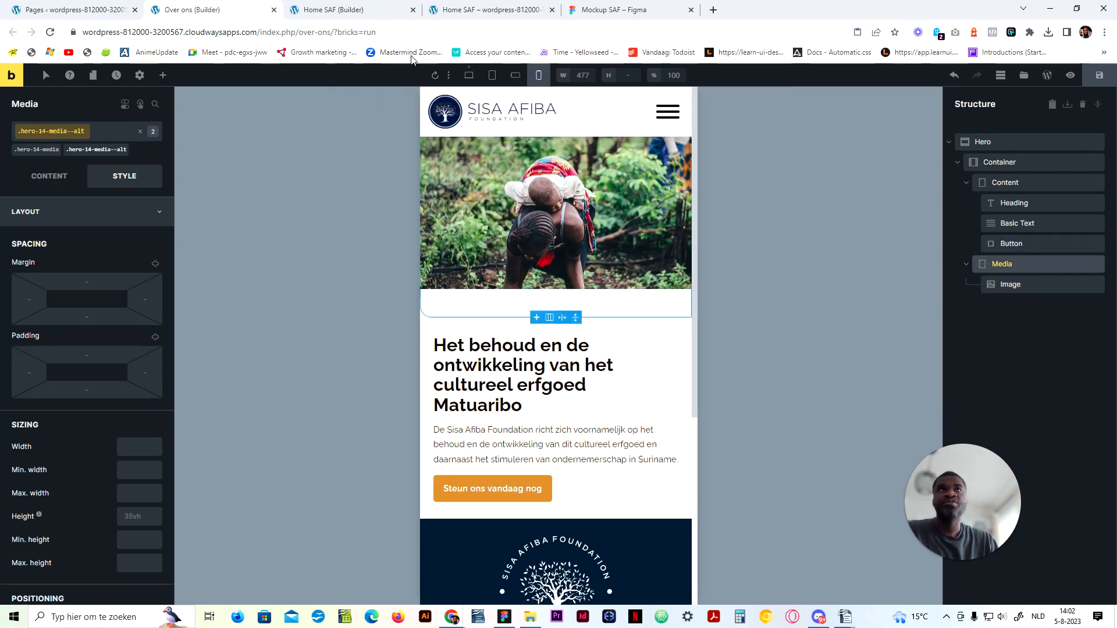
left_click(516, 76)
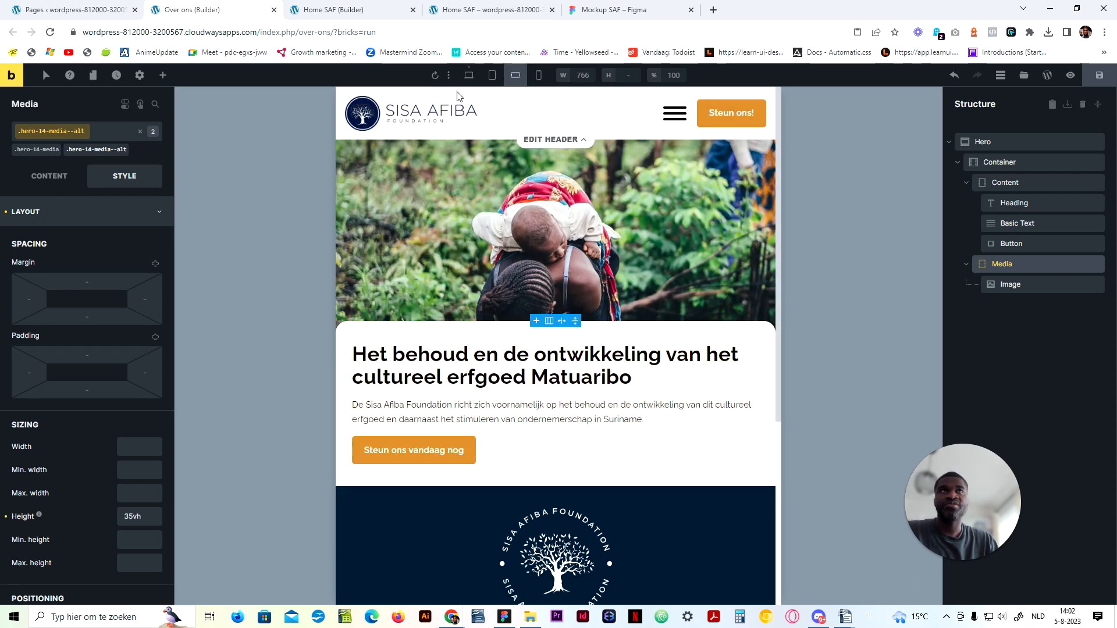
left_click_drag(143, 517, 74, 527)
type("auto")
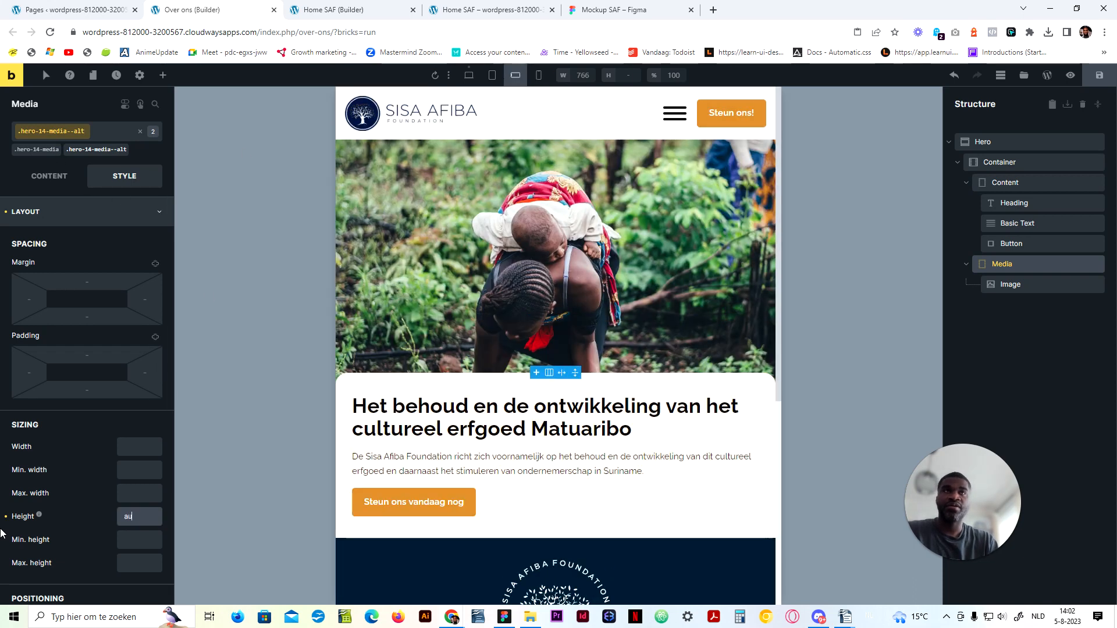
left_click(539, 76)
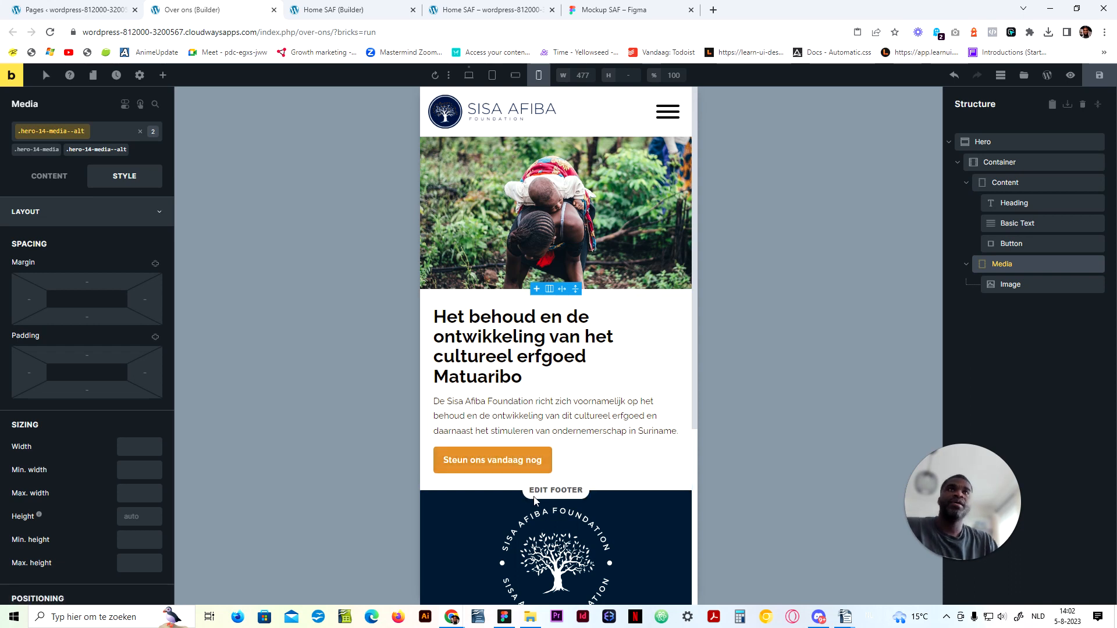
left_click(469, 75)
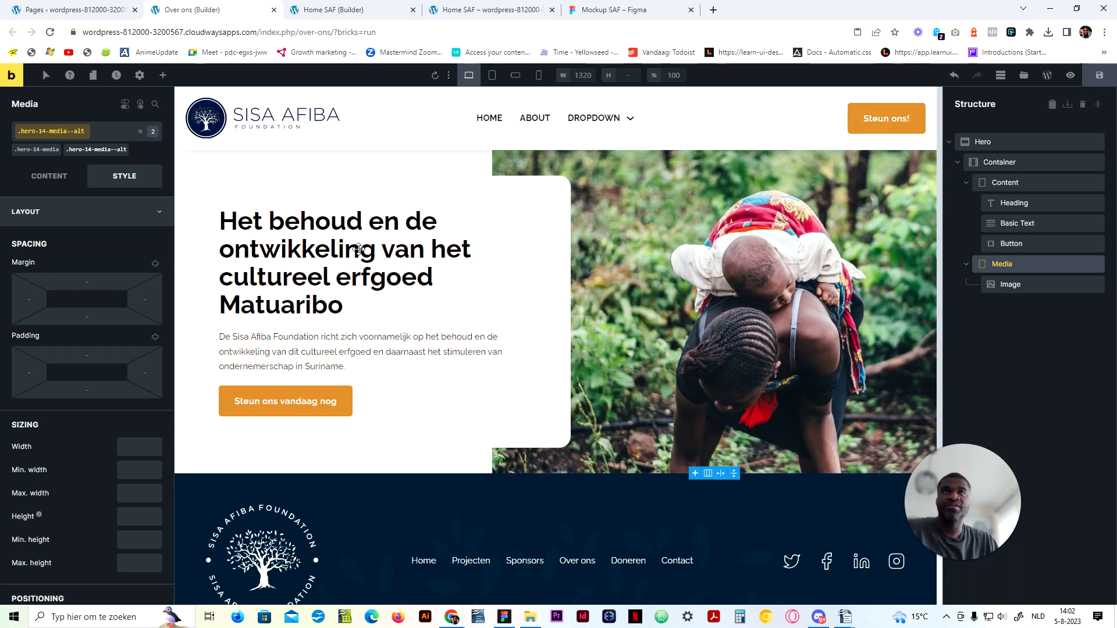
Step: Copy the hero heading text "Over Sisa Afiba Foundation" from the Over ons V2 frame in the Figma mockup
left_click(605, 10)
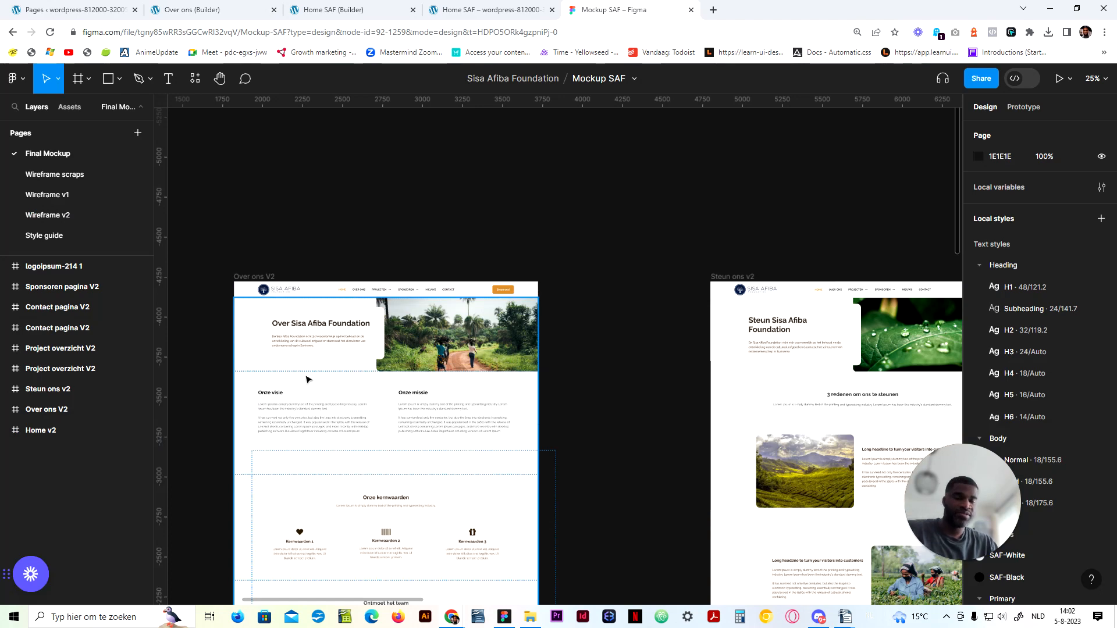
key("ctrl+plus")
left_click_drag(382, 184, 681, 174)
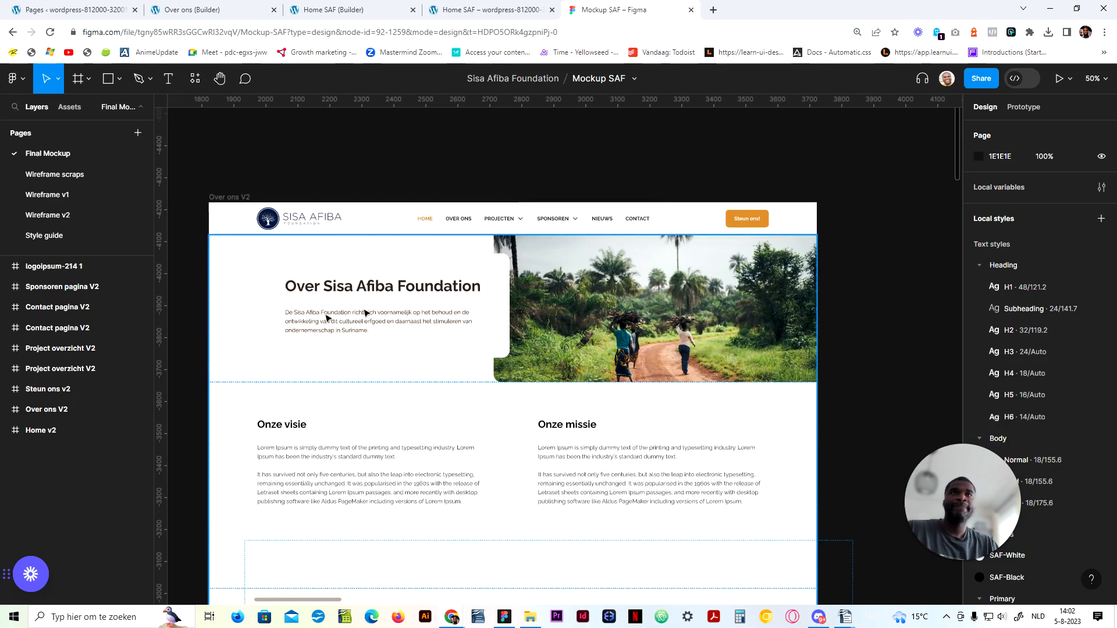
left_click(358, 285)
double_click(357, 286)
key("ctrl+c")
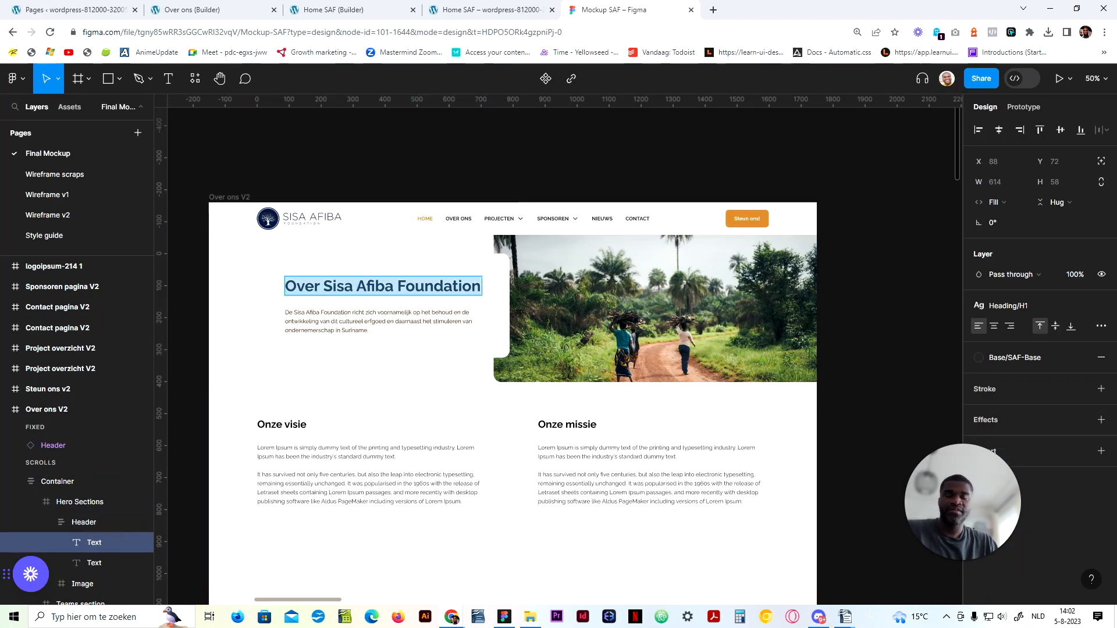
Step: Replace the hero heading text in the Home page builder with the copied "Over Sisa Afiba Foundation"
left_click(479, 8)
left_click(349, 9)
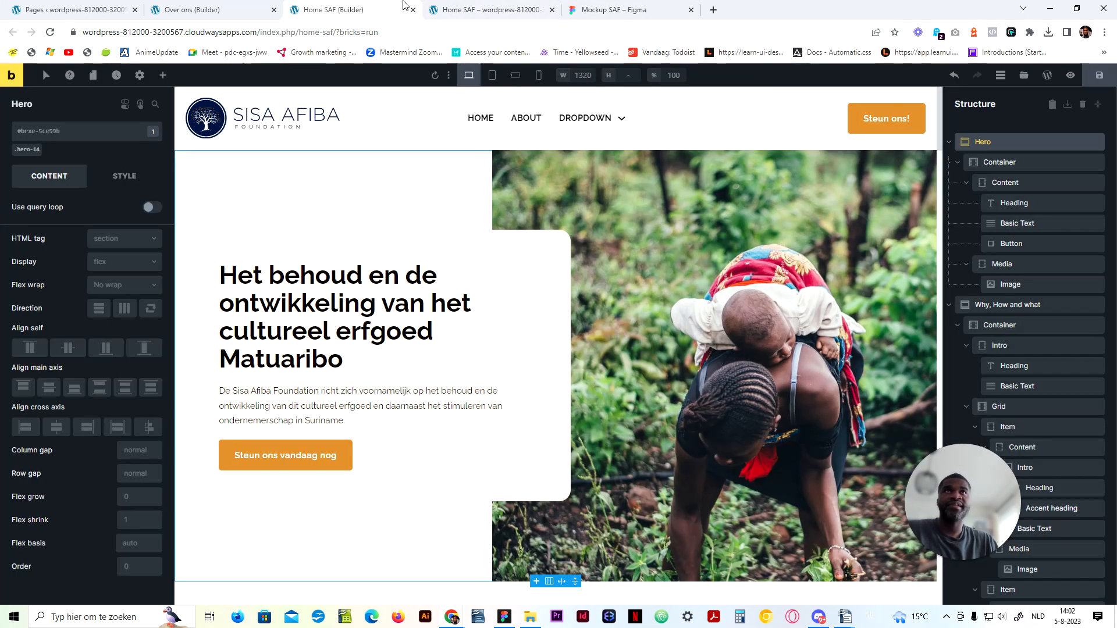
left_click(278, 317)
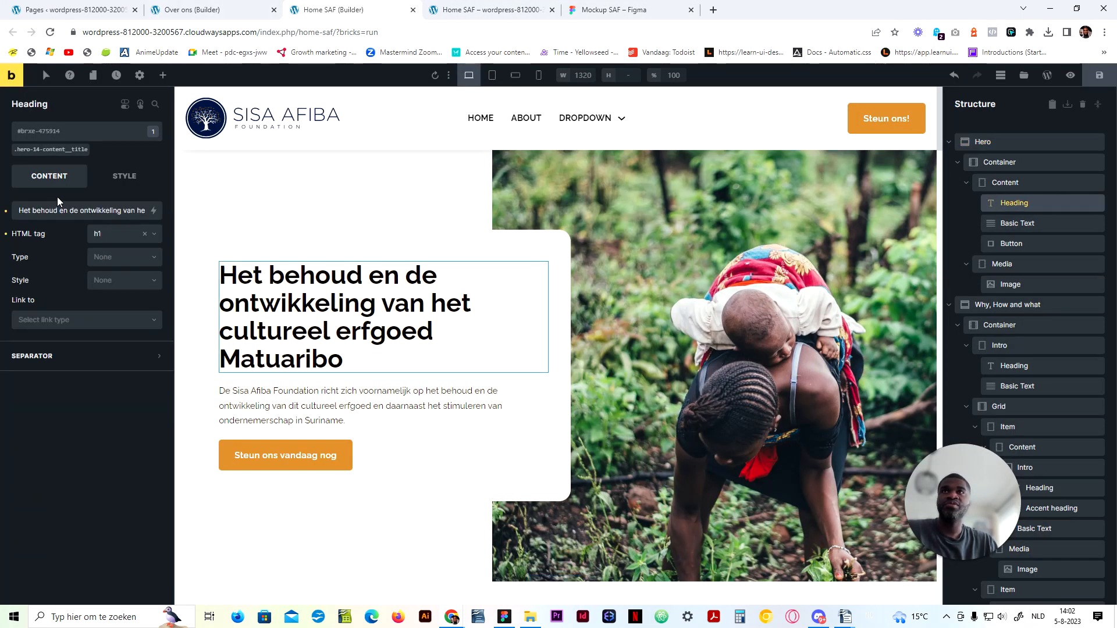
key("ctrl+a")
key("ctrl+v")
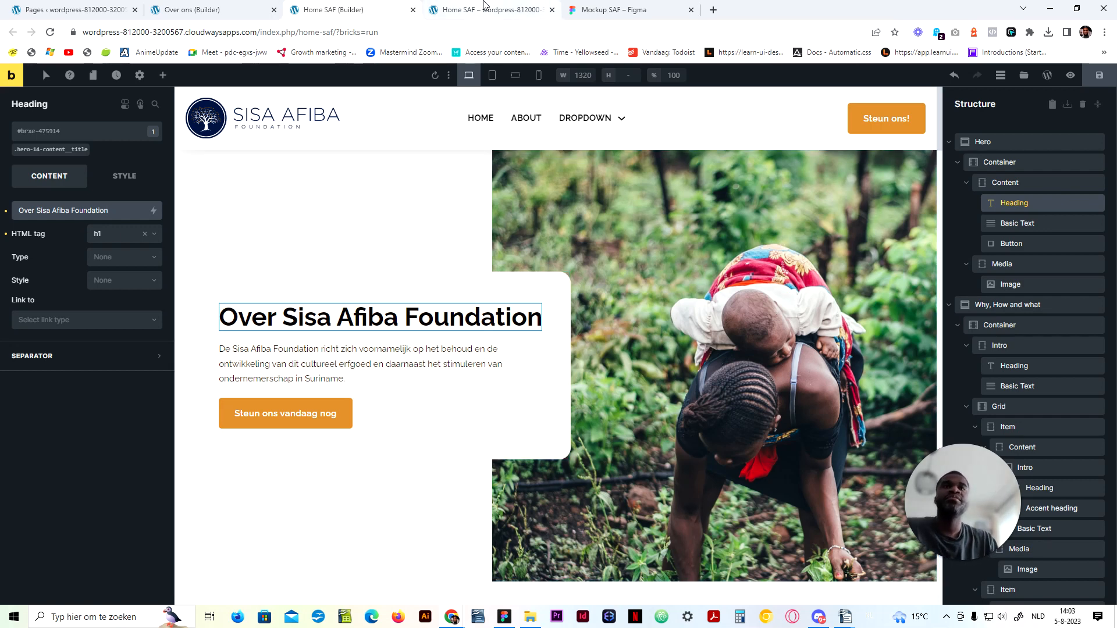
Step: Compare the hero intro text in the Figma mockup with the content of the Home page
mouse_move(484, 4)
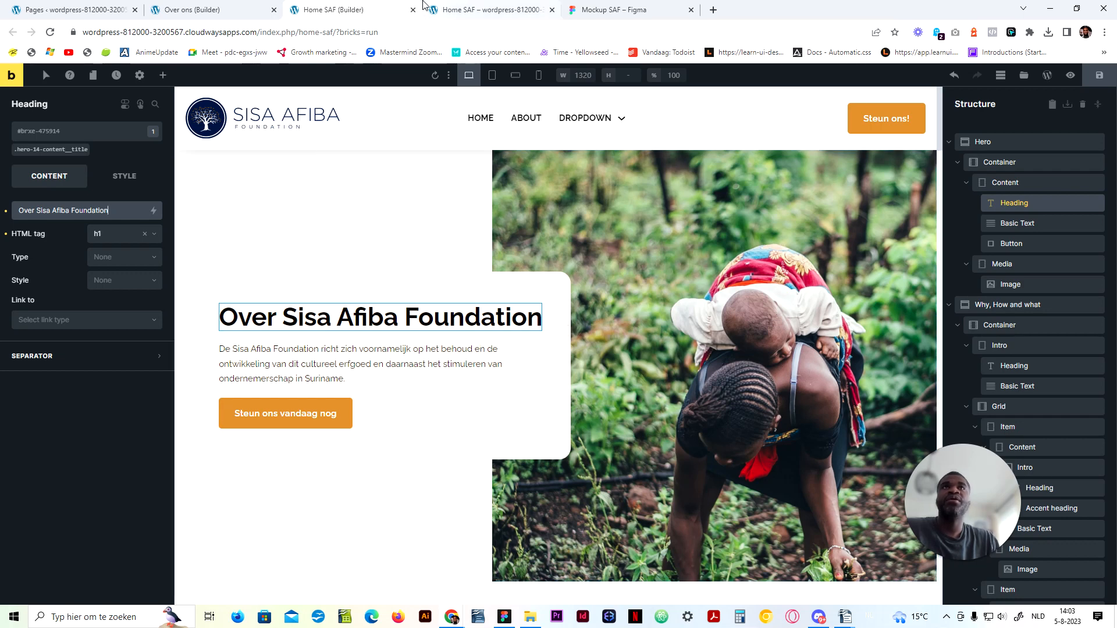
left_click(605, 10)
left_click(350, 313)
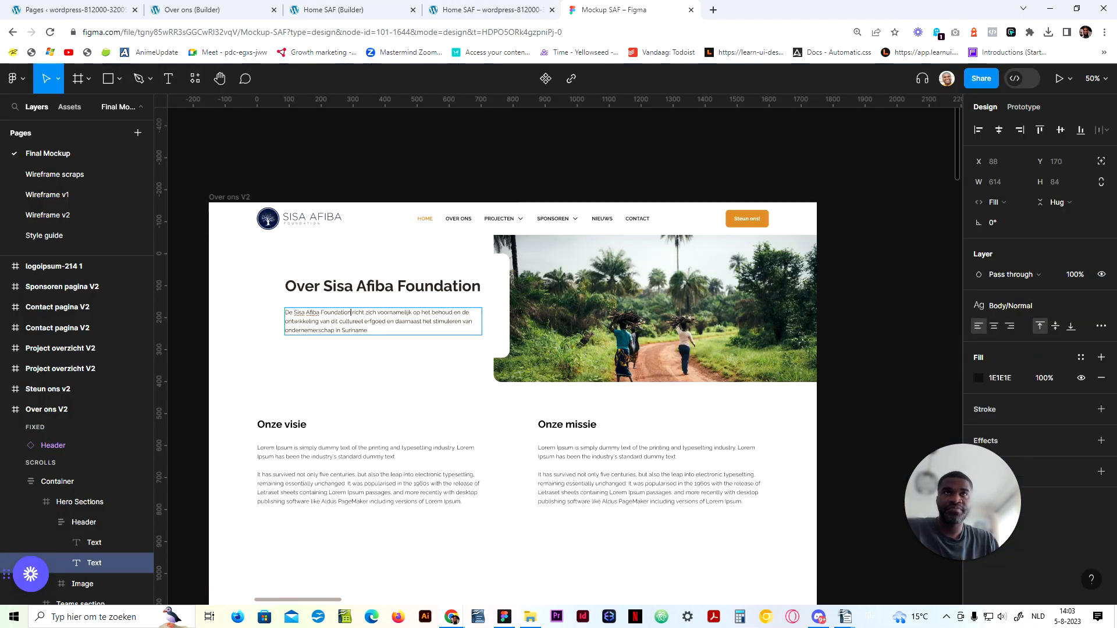
left_click(459, 5)
left_click(361, 10)
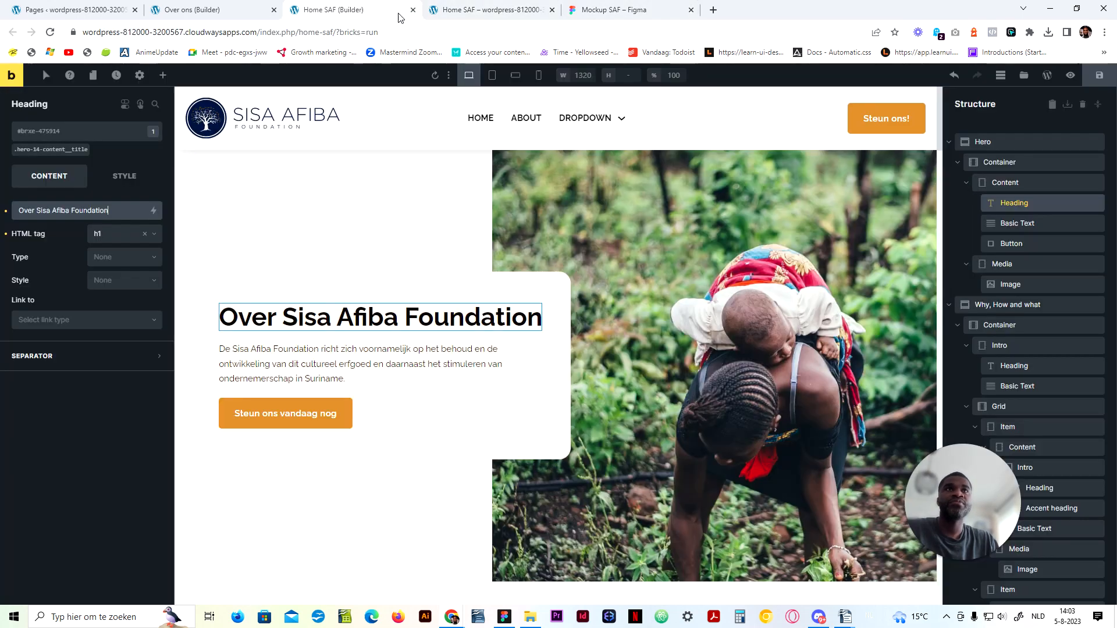
scroll(485, 423, "down", 4)
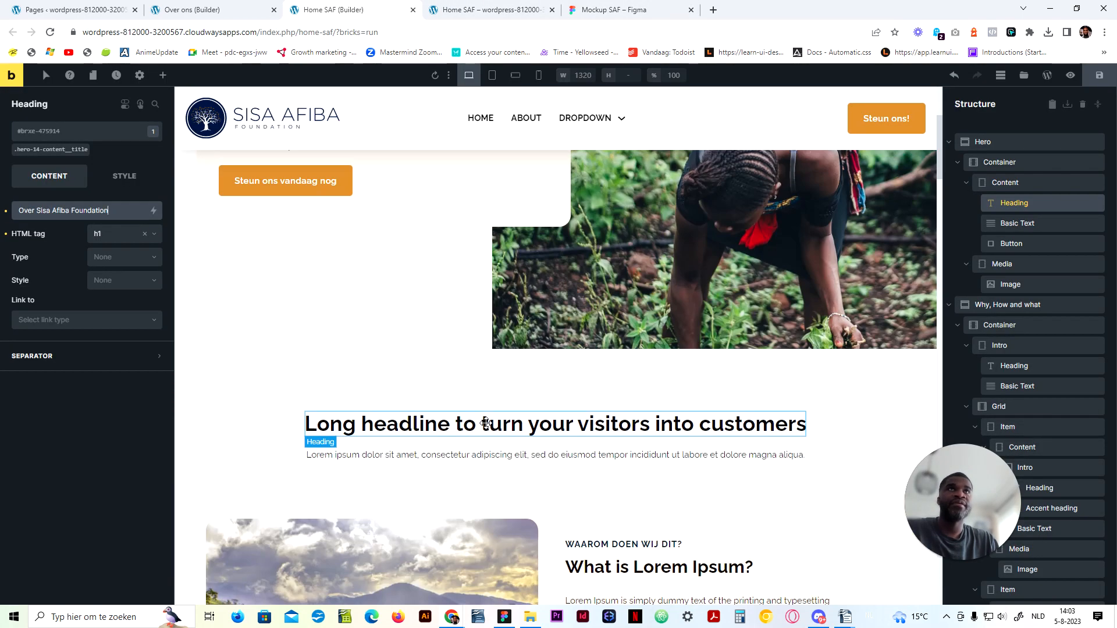
scroll(486, 423, "up", 4)
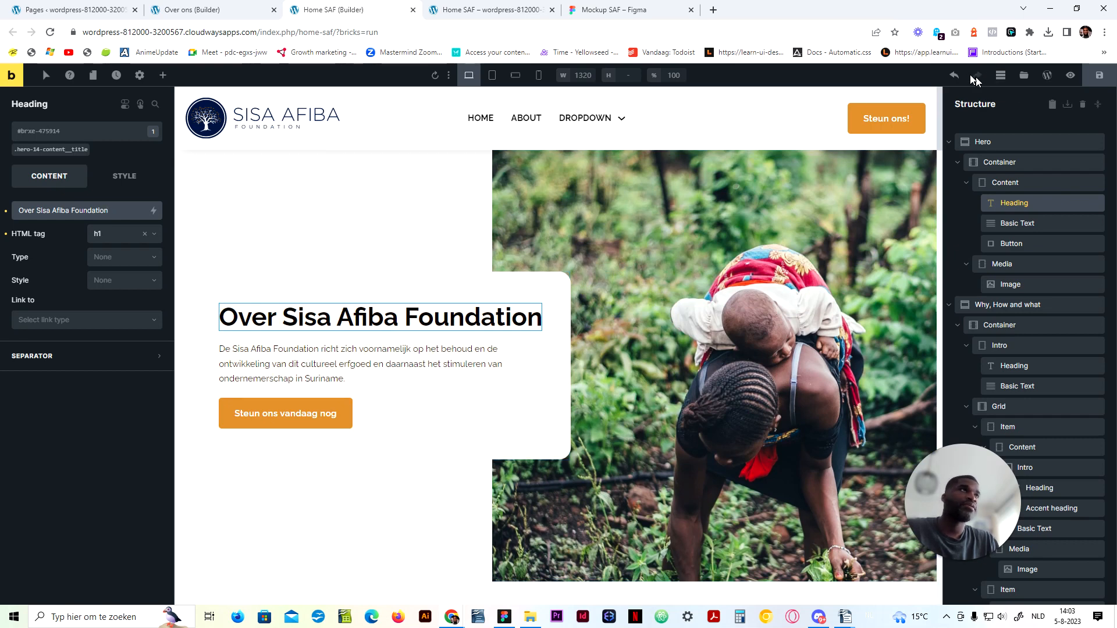
Step: Undo the hero heading change on the Home page and save the page
left_click(954, 76)
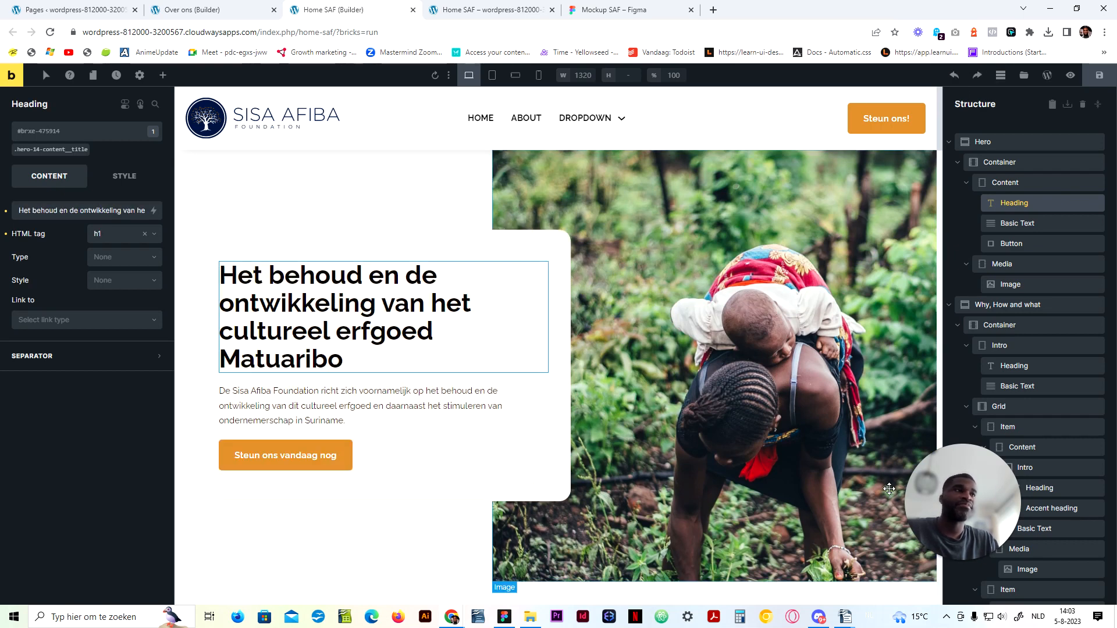
left_click_drag(992, 513, 1030, 525)
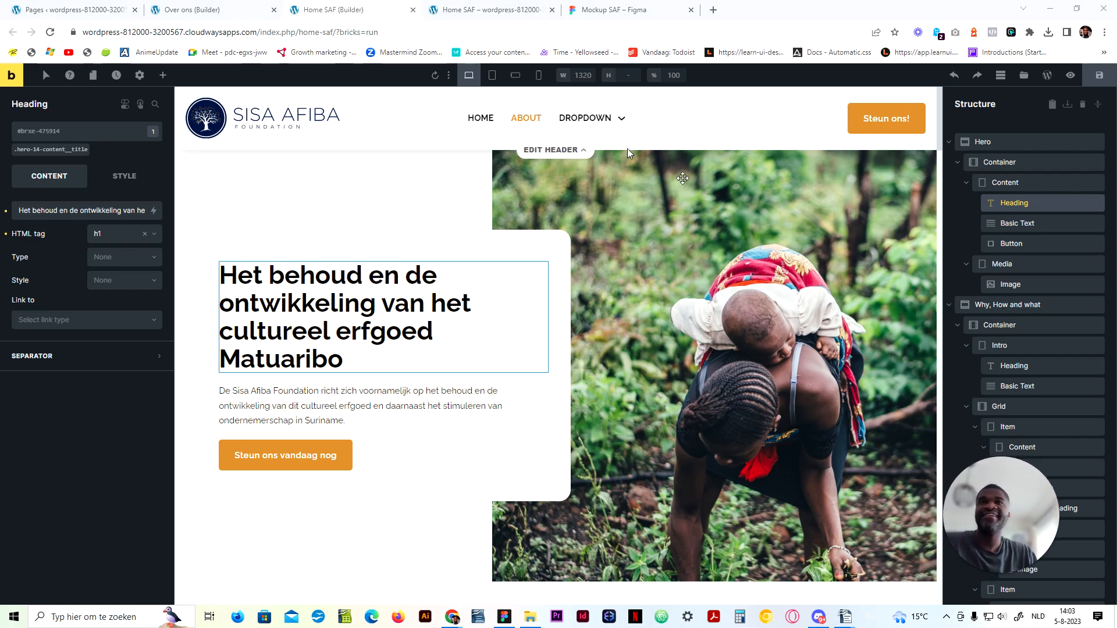
left_click(1105, 79)
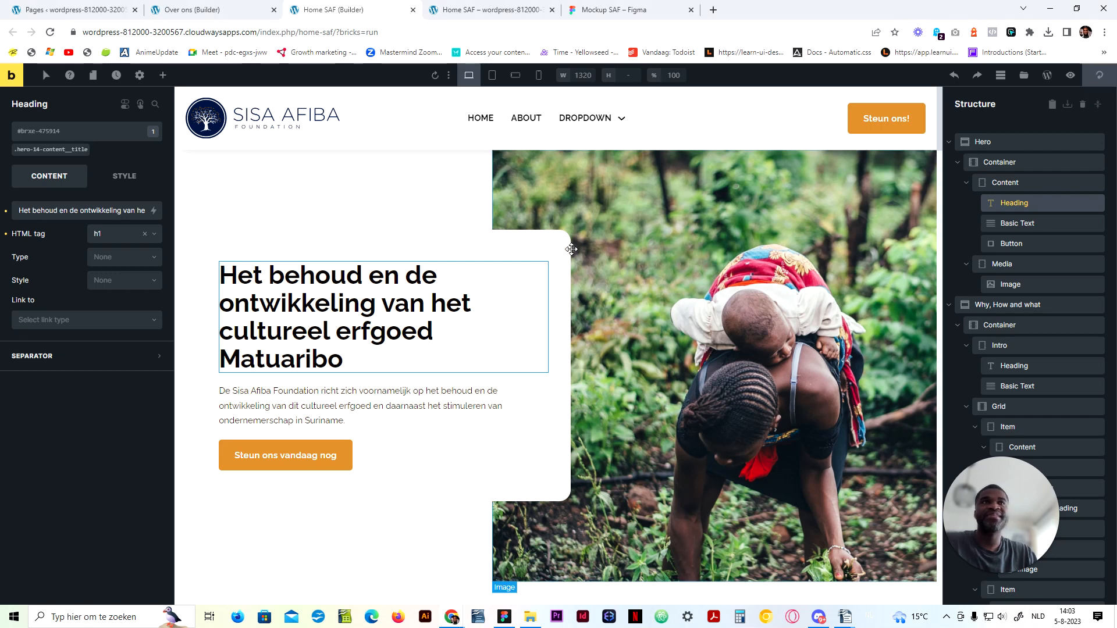
Step: In the Over ons builder, change the hero heading to "Over Sisa Afiba Foundation" and delete the hero's "Steun ons vandaag nog" button
left_click(460, 2)
left_click(187, 7)
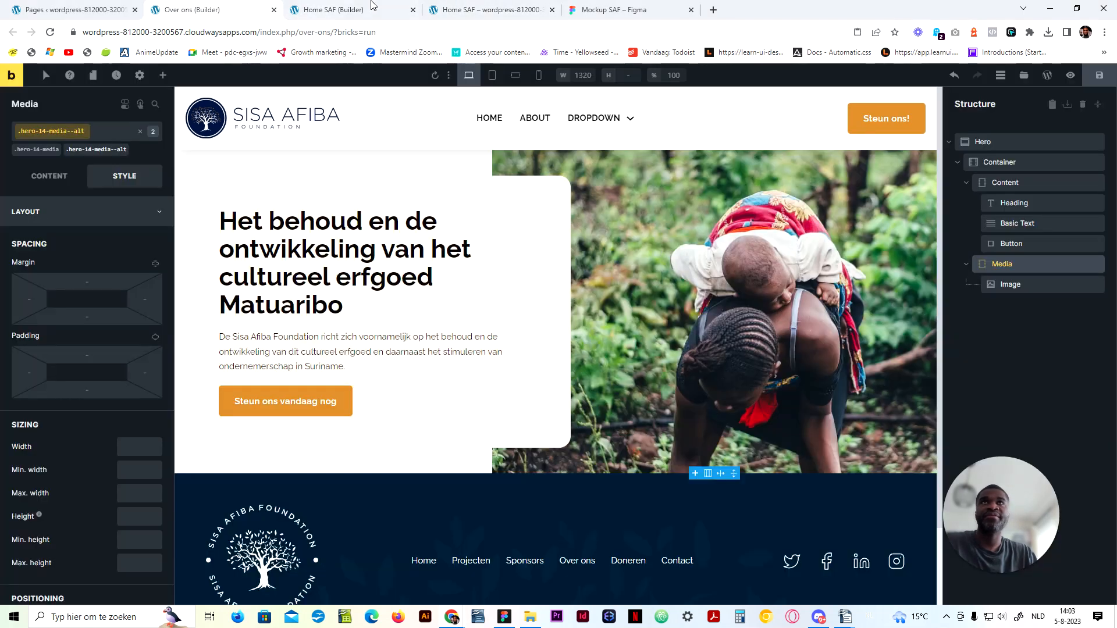
double_click(349, 249)
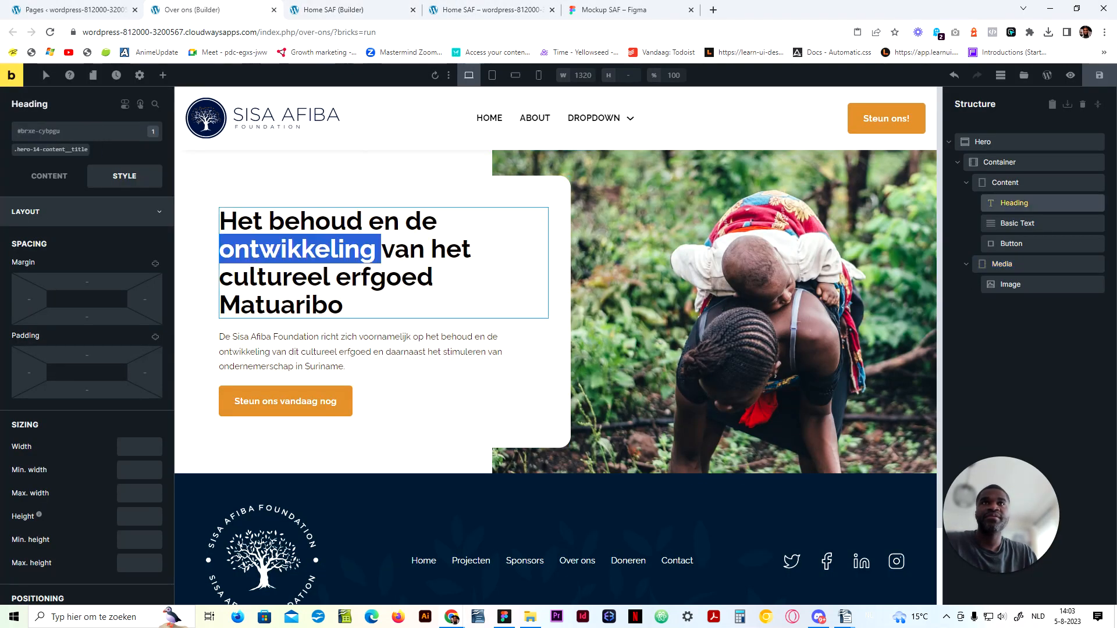
left_click(49, 175)
triple_click(87, 210)
type("Over Sisa Afiba Foundation")
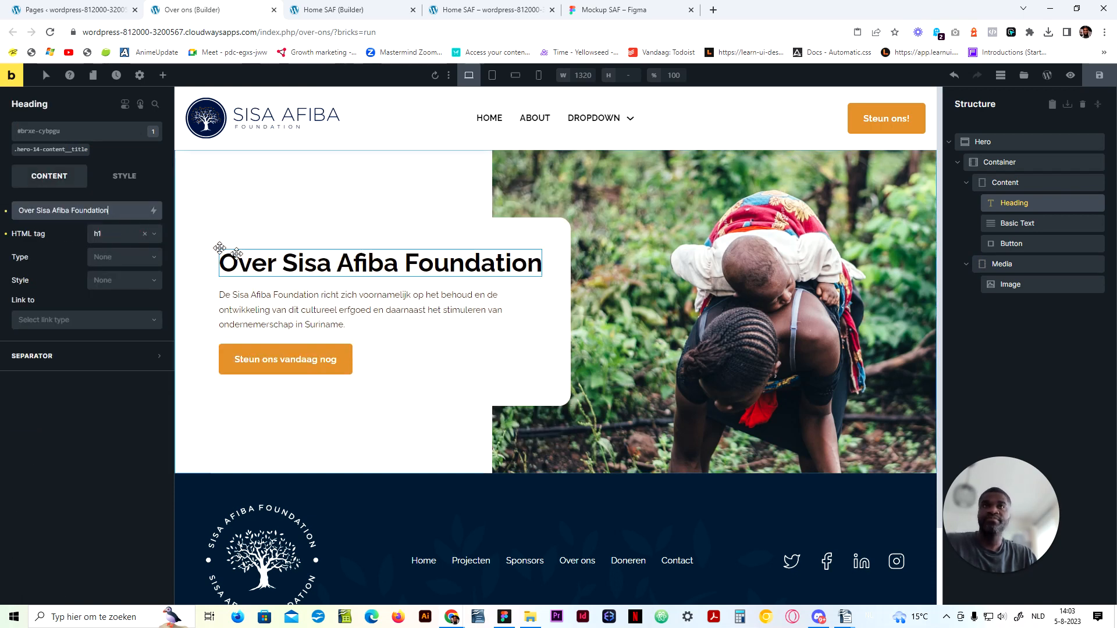
right_click(324, 360)
left_click(360, 435)
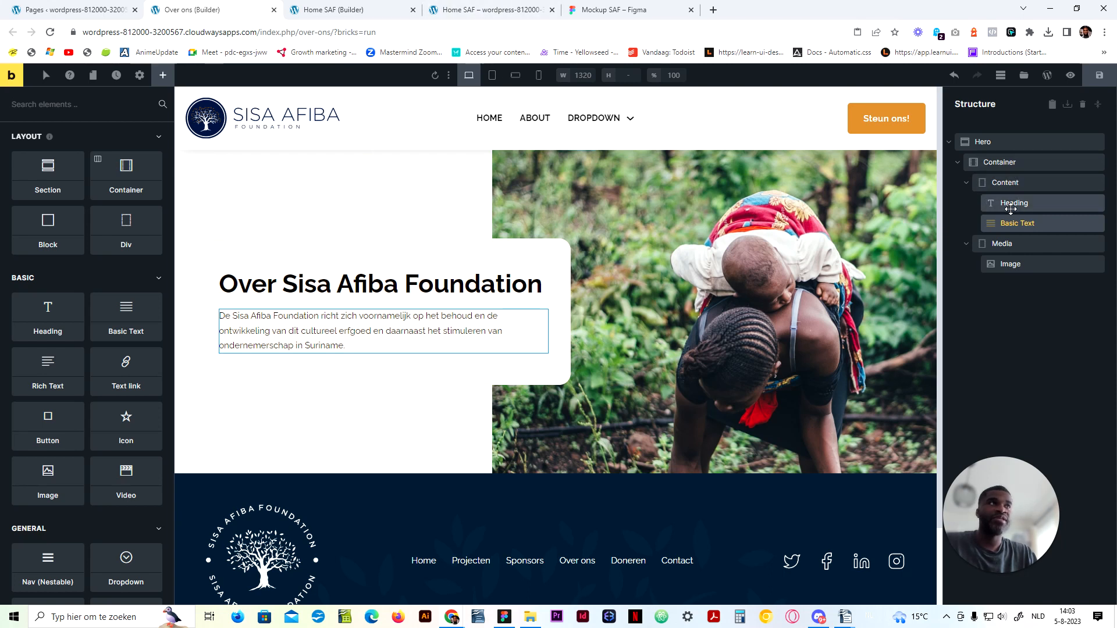
Step: Try heights of 46rem and 36rem on the hero's Media block class .hero-14-media--alt, checking the hero image's dimensions in the Figma mockup
left_click(1005, 244)
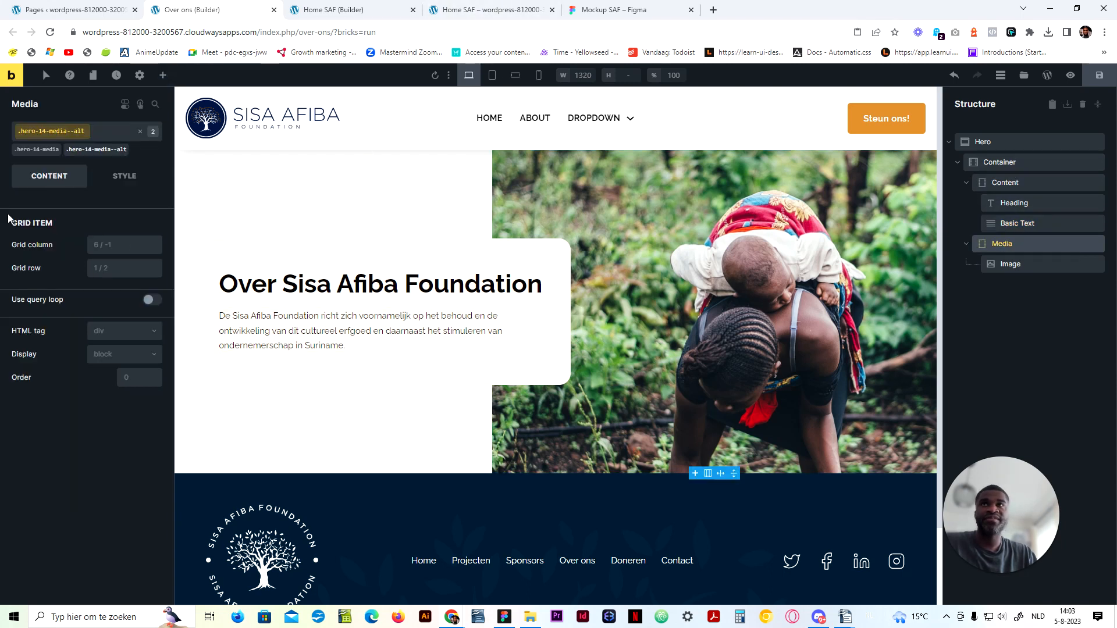
left_click(117, 185)
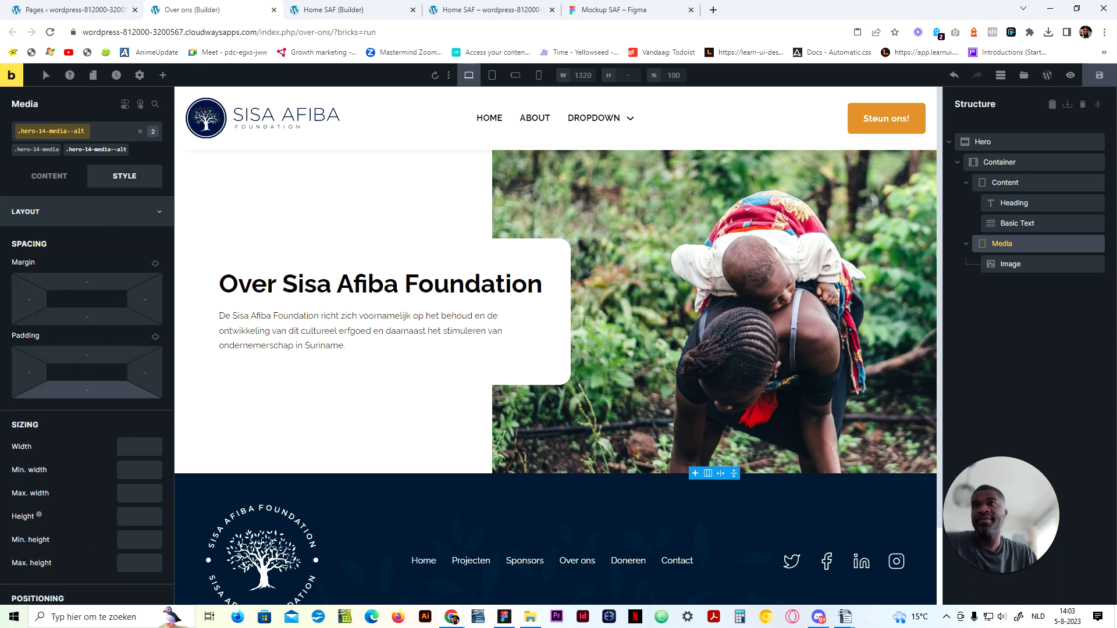
left_click(123, 517)
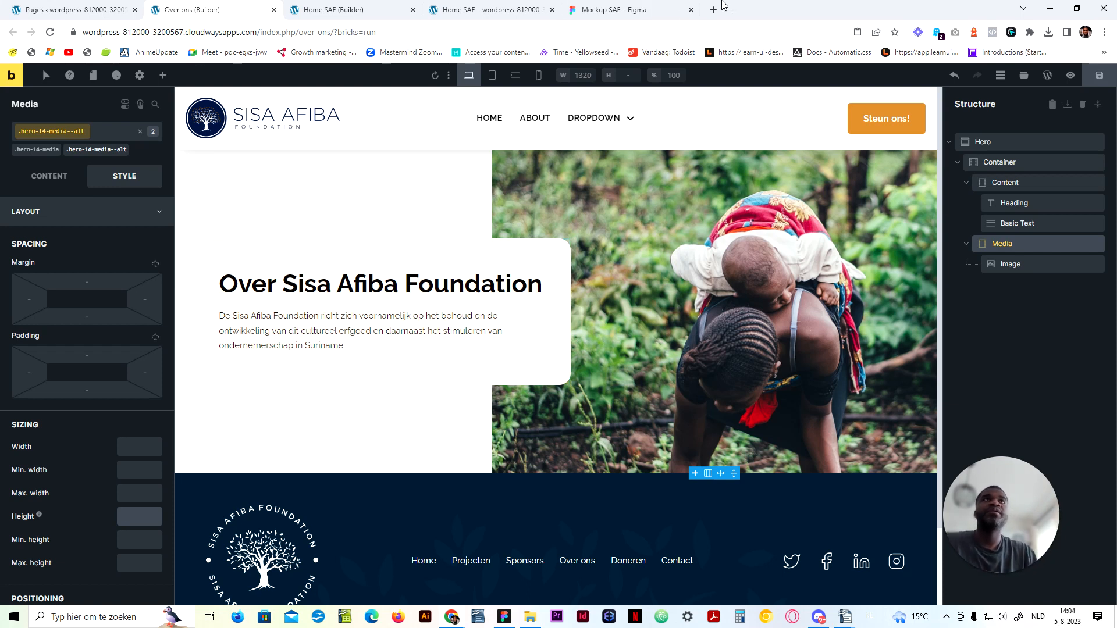
left_click(640, 10)
left_click(196, 7)
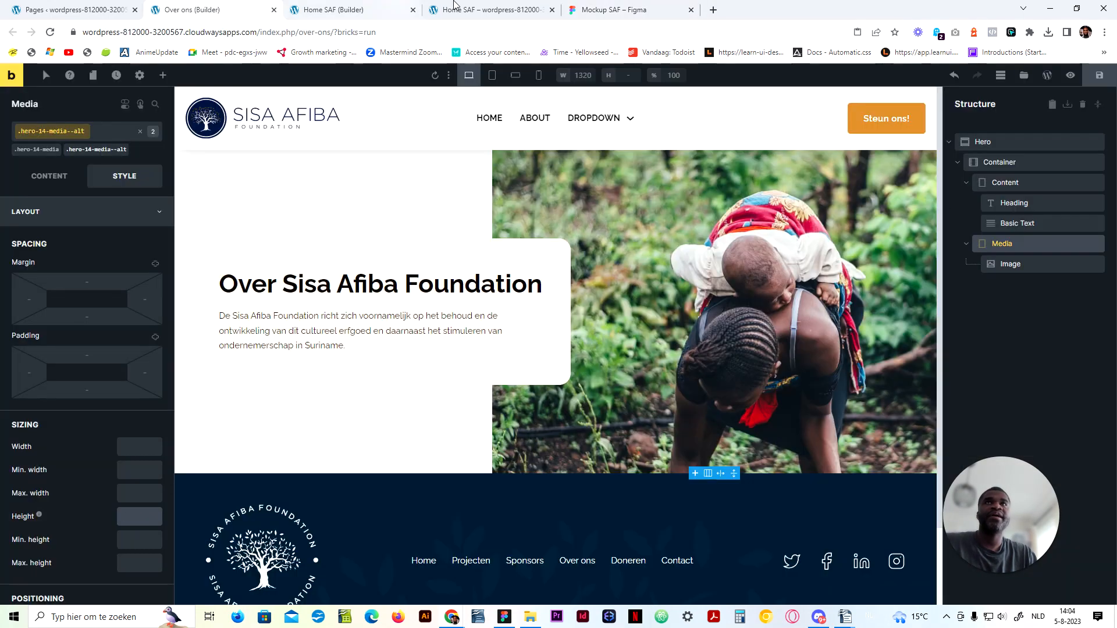
left_click(614, 9)
left_click(686, 296)
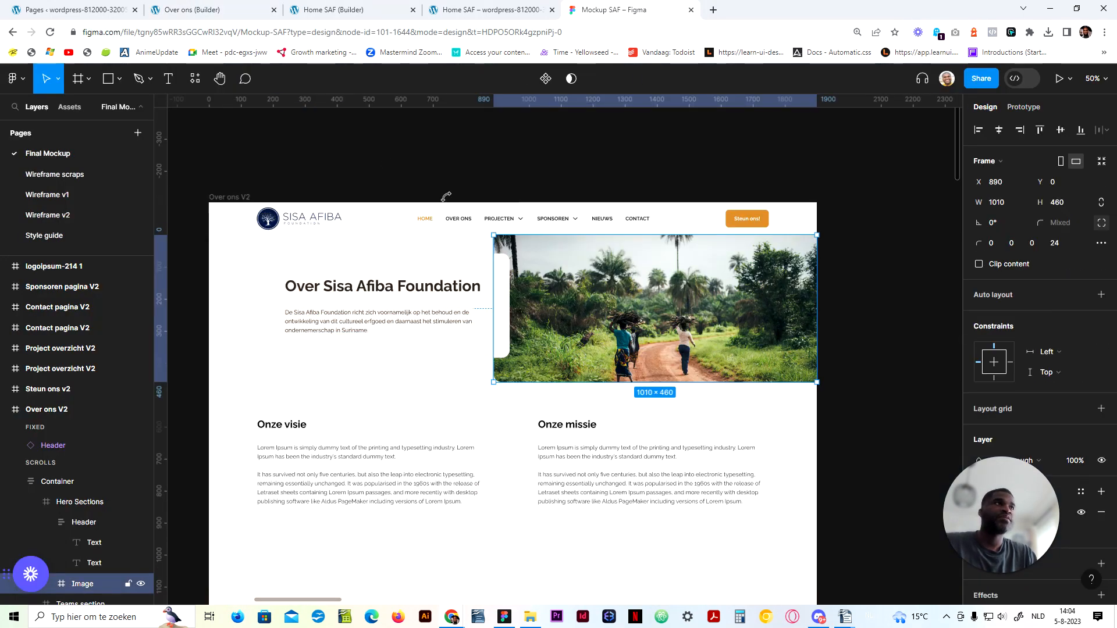
left_click(192, 9)
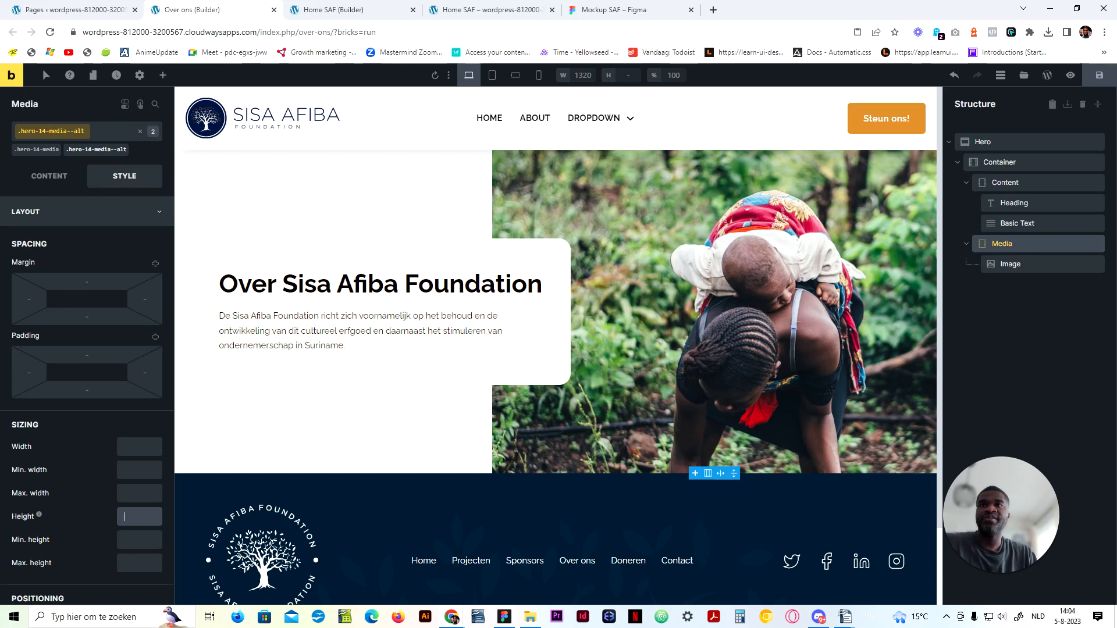
type("46rem")
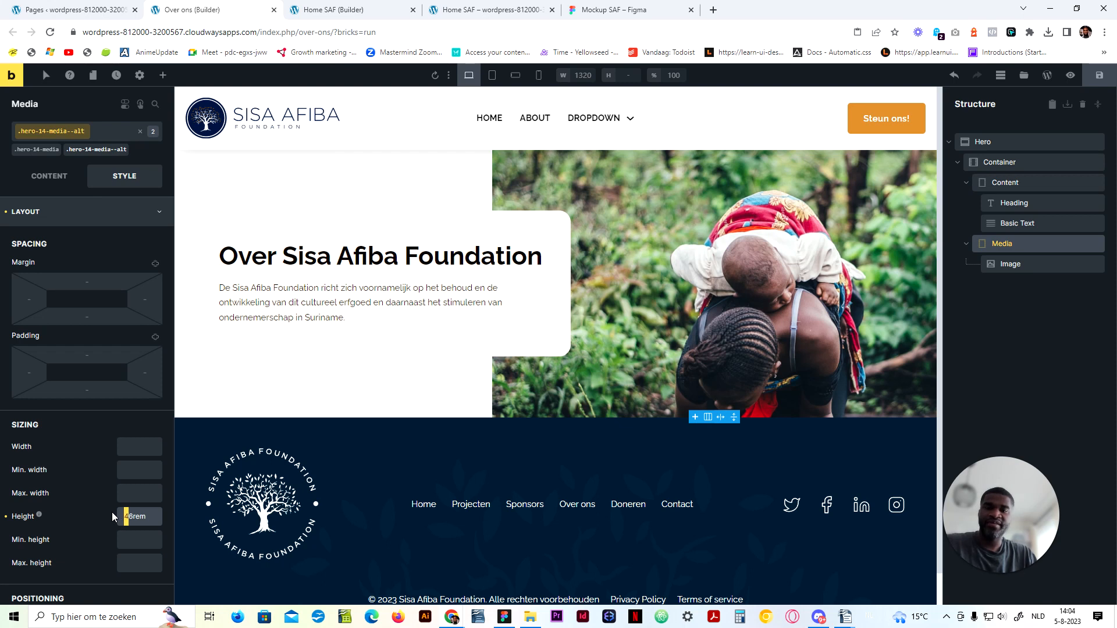
type("3")
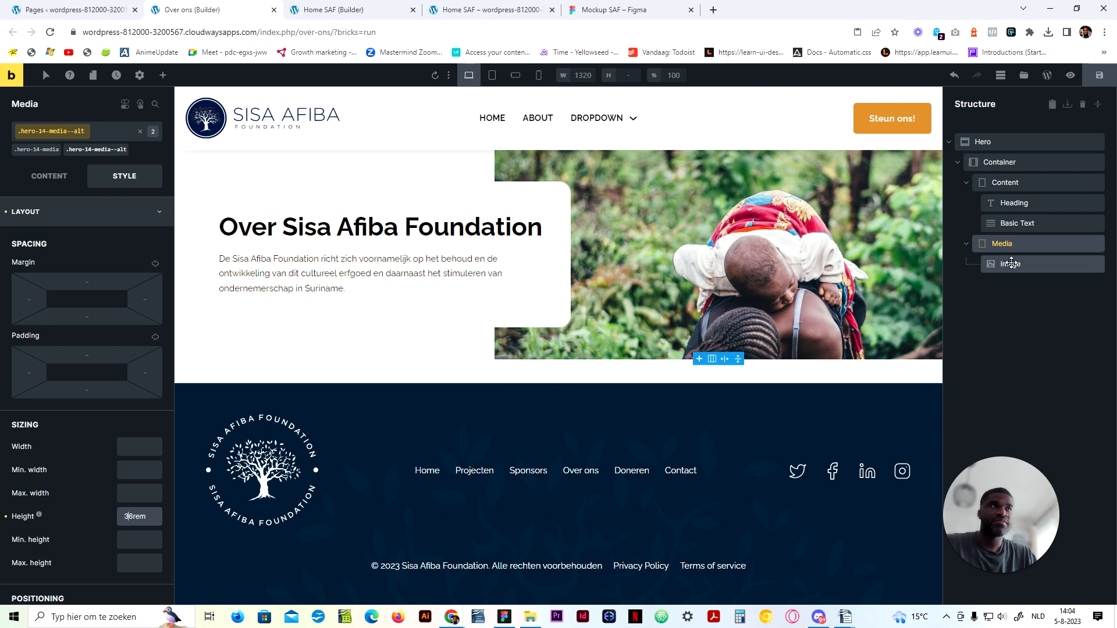
Step: Select the hero's Image element, check the mockup's photo, and pick the palm-tree path photo from the media library as its replacement
left_click(499, 349)
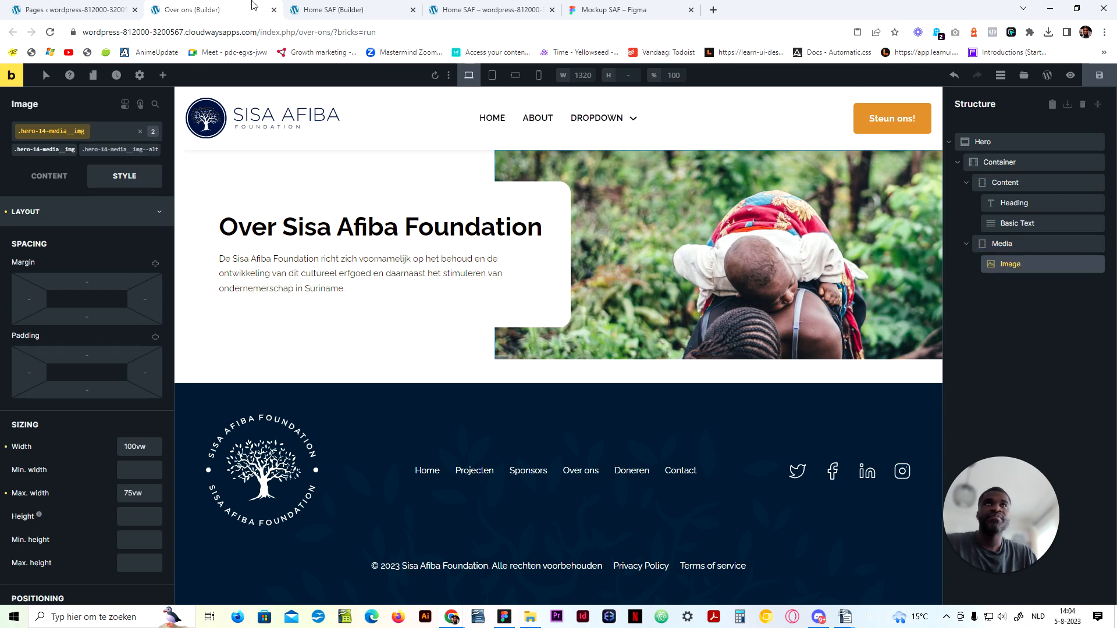
left_click(610, 9)
left_click(198, 6)
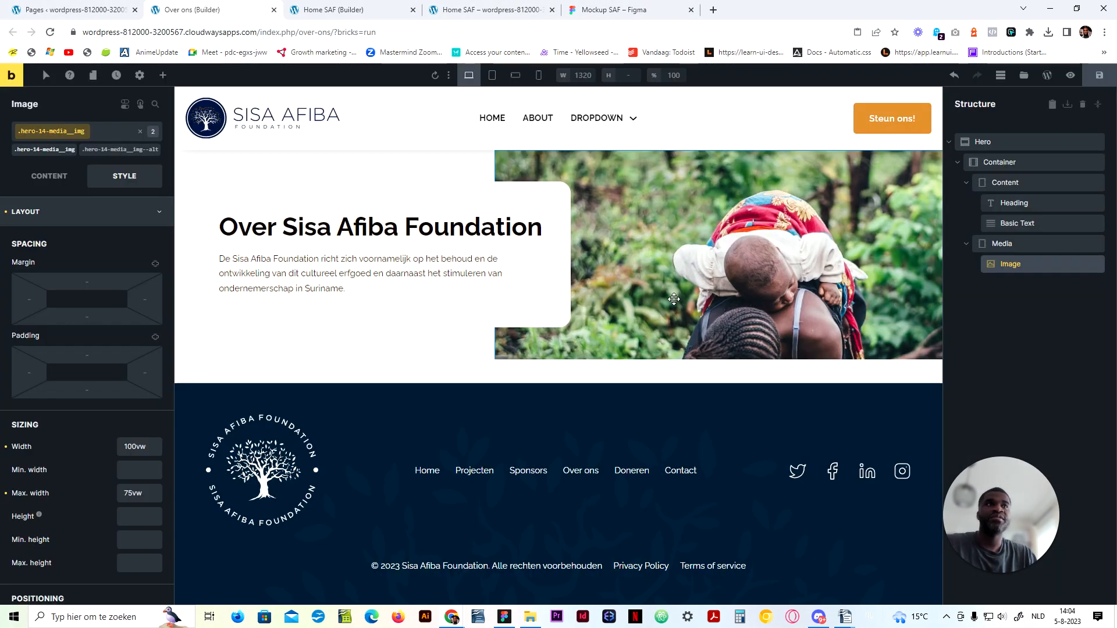
left_click(50, 176)
left_click(86, 283)
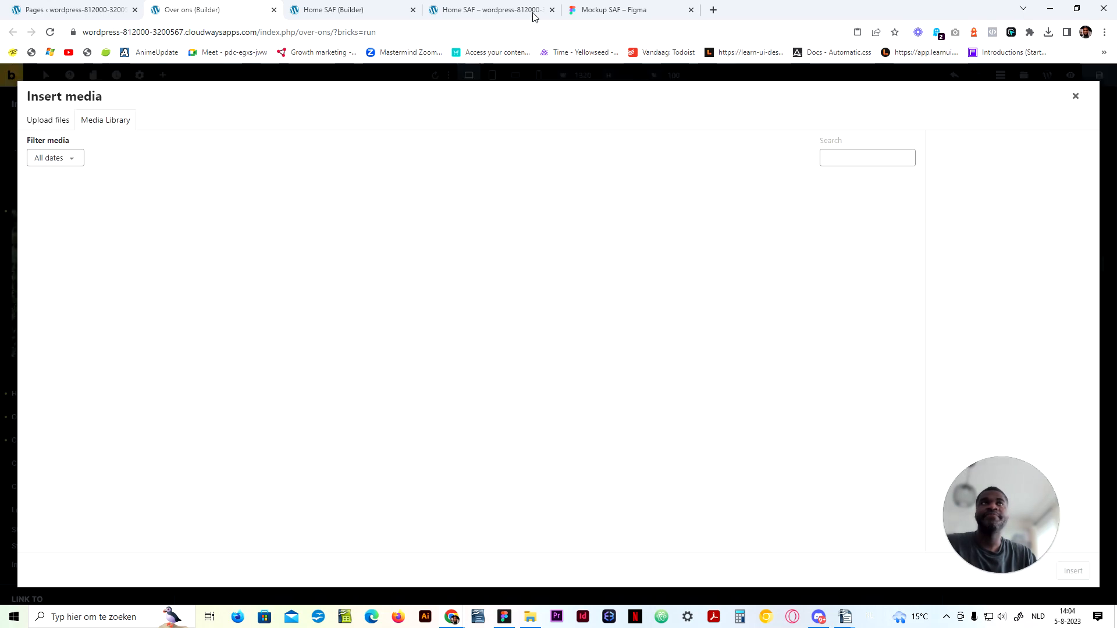
left_click(611, 10)
left_click(192, 10)
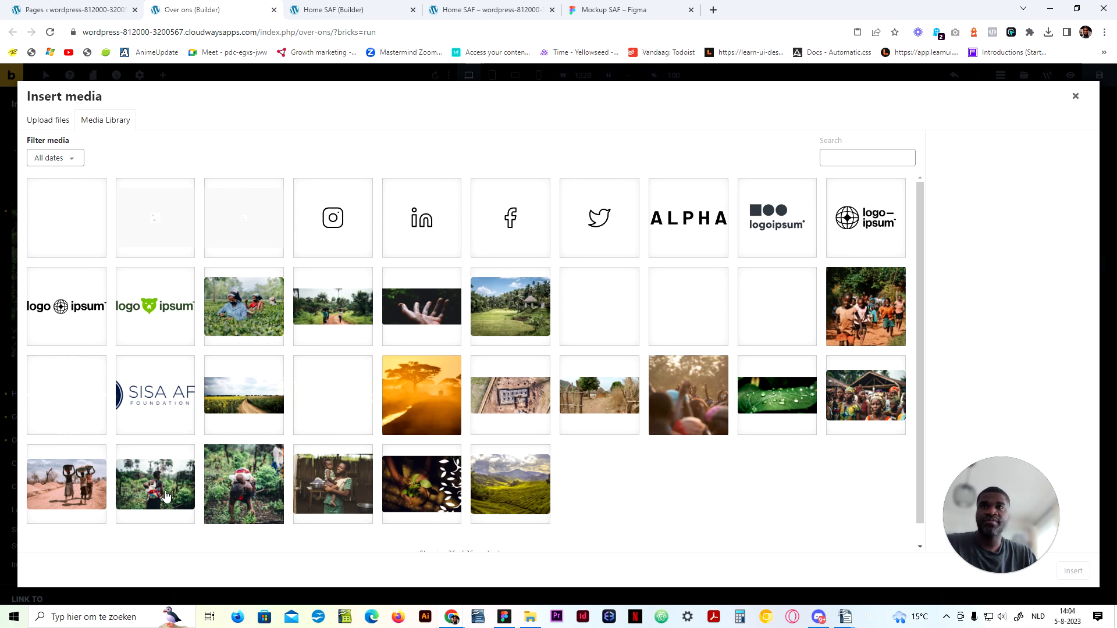
left_click(139, 495)
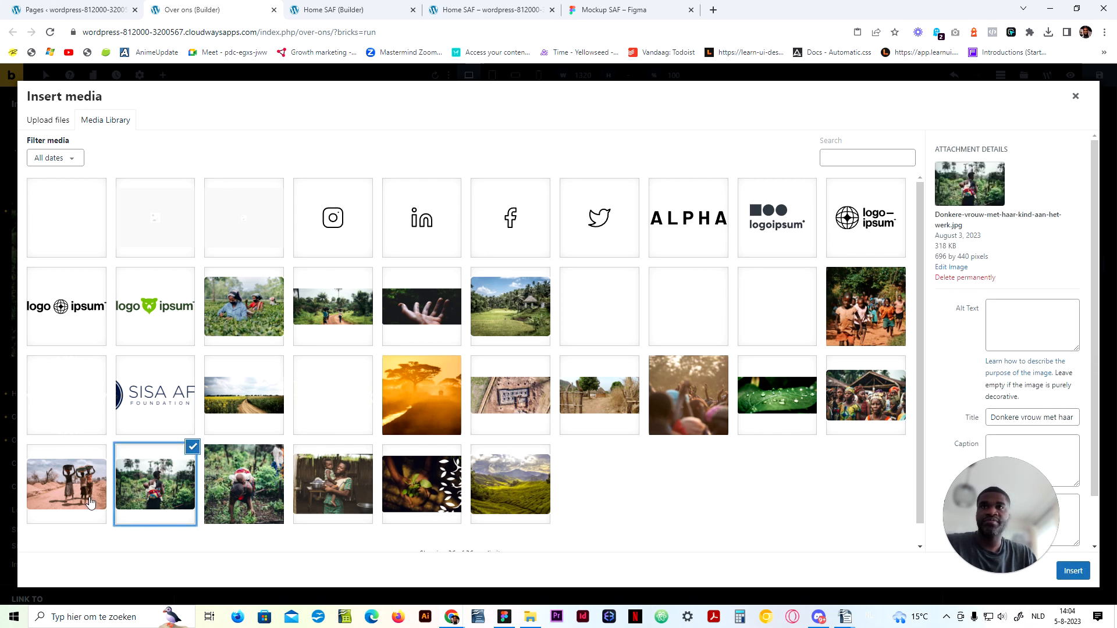
left_click(332, 307)
Step: Copy the photo's title into its alt text and insert the photo as the hero image
left_click(1027, 395)
key("ctrl+a")
key("ctrl+c")
left_click(1024, 294)
key("ctrl+v")
left_click(1058, 567)
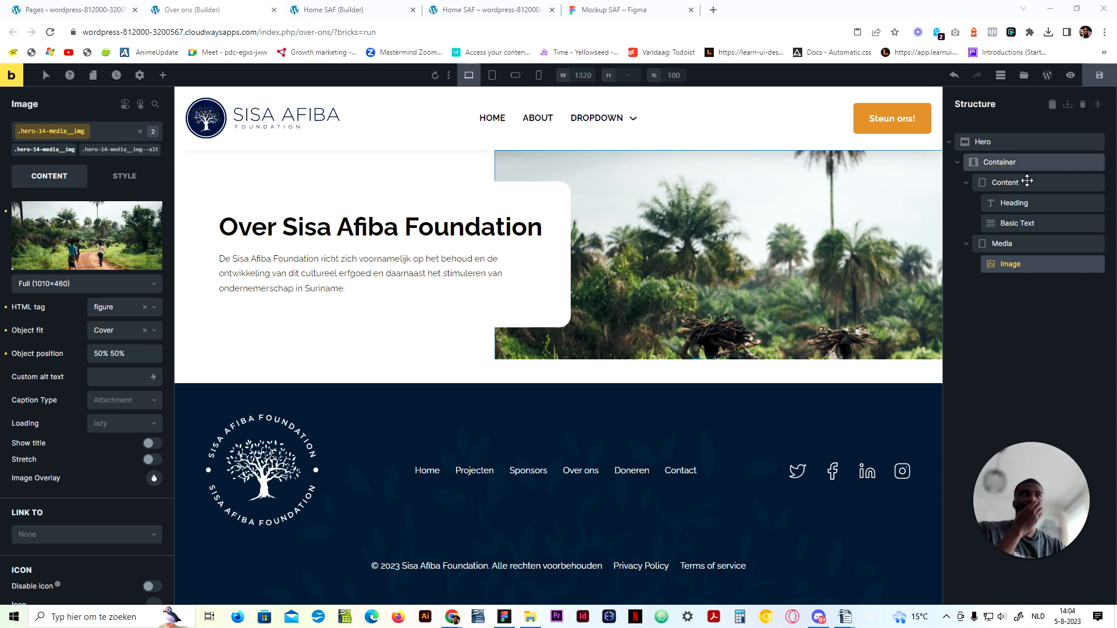
Step: Clear the height set on the Media block's .hero-14-media--alt class and save the page
left_click(1013, 242)
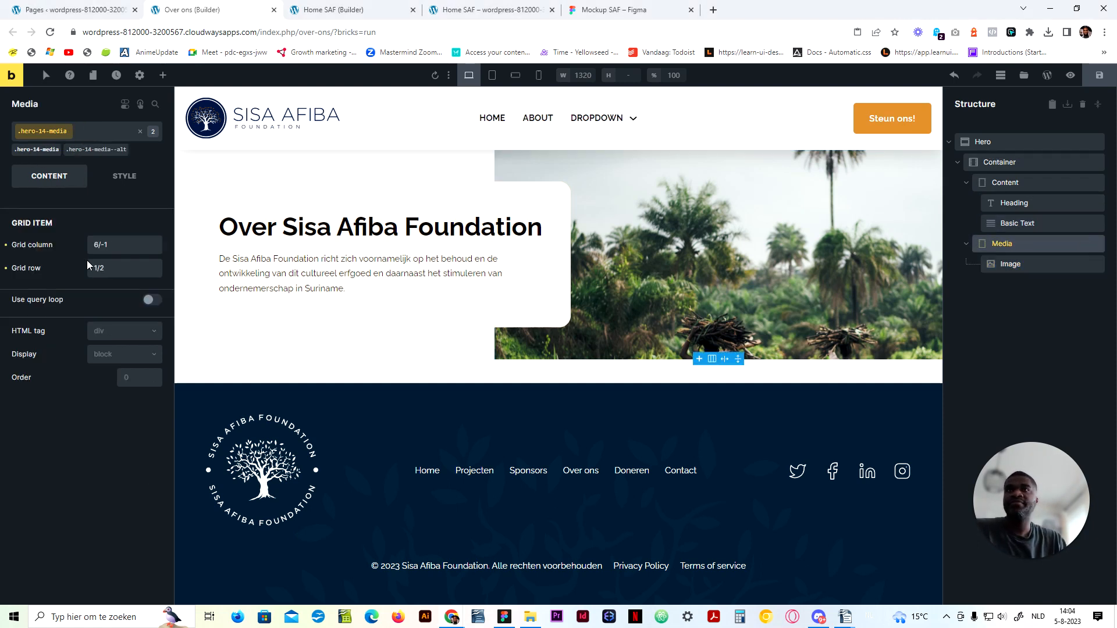
left_click(124, 175)
left_click(101, 152)
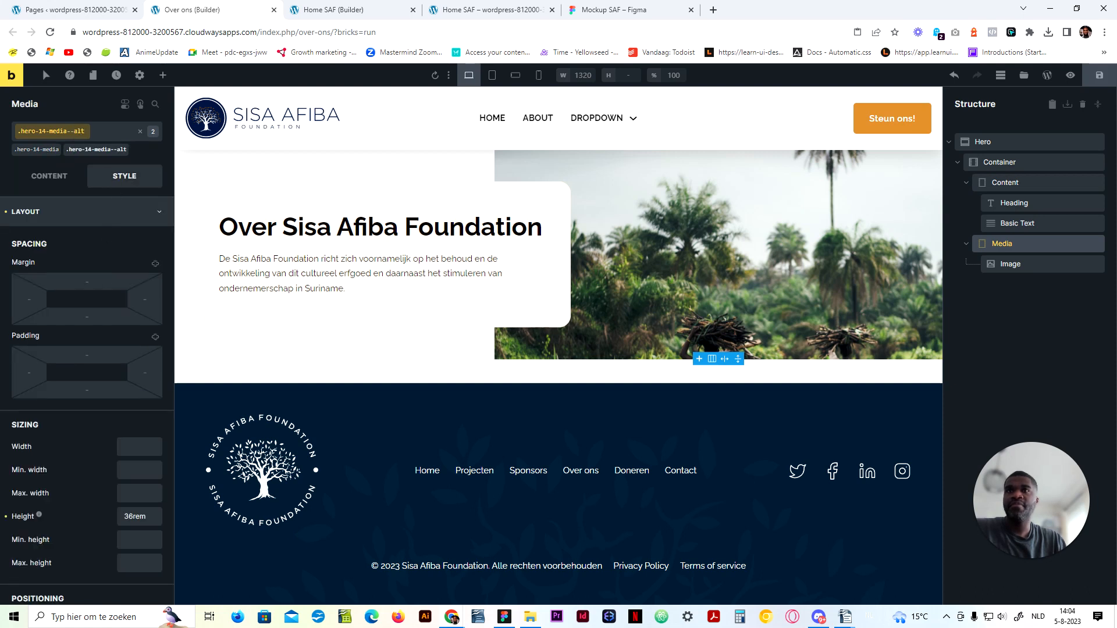
left_click_drag(150, 517, 10, 521)
key("BackSpace")
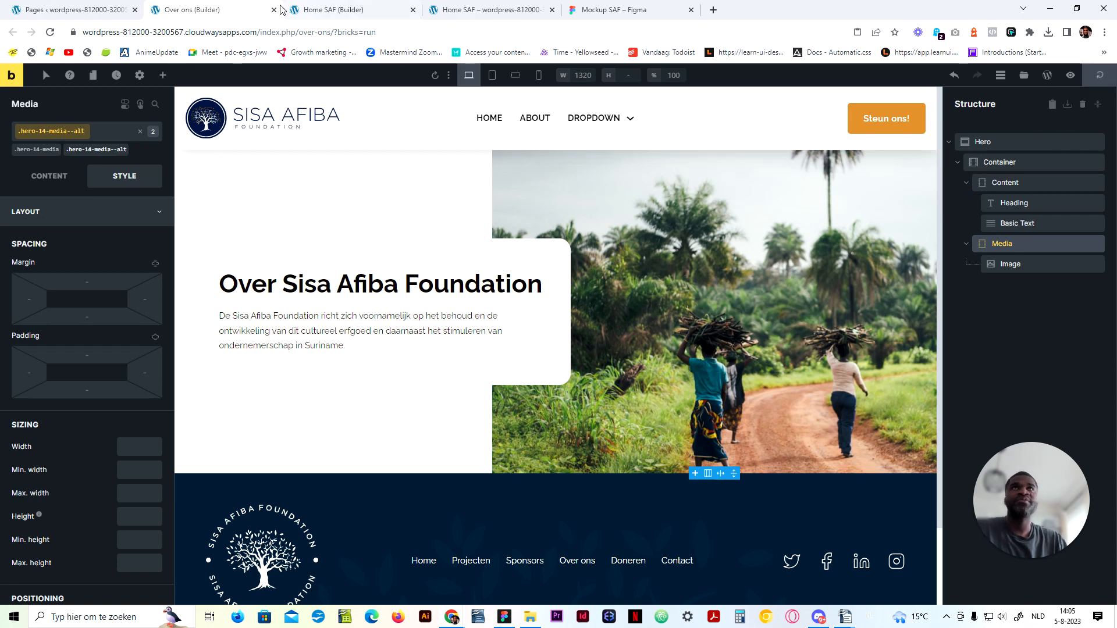
Step: Preview the Over ons page and examine the hero's size on the frontend, then return to editing in the builder
left_click(1070, 75)
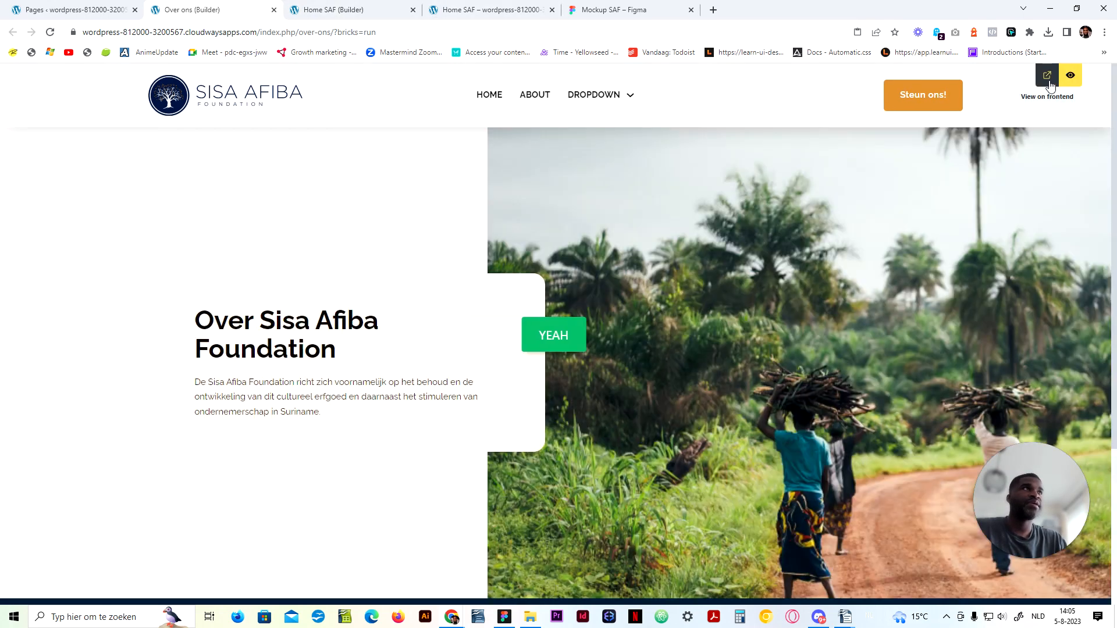
left_click(1072, 75)
scroll(310, 329, "down", 4)
scroll(407, 269, "up", 4)
scroll(564, 340, "down", 1)
scroll(564, 340, "down", 3)
scroll(575, 277, "up", 4)
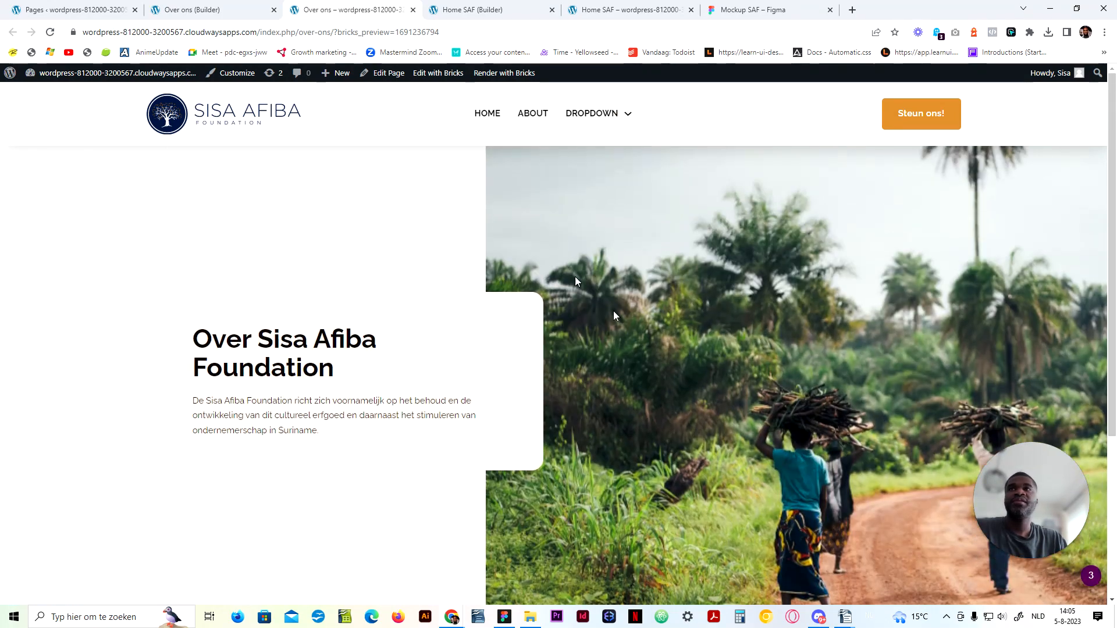
left_click(232, 6)
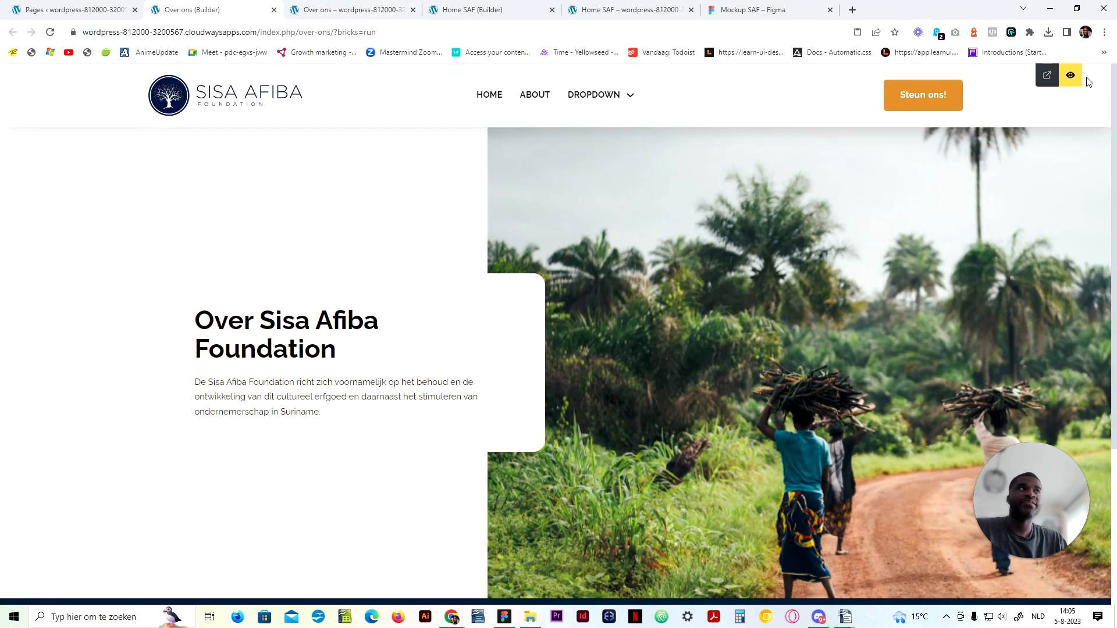
left_click(1070, 75)
Step: Set the height of the hero Image's .hero-14-media__img--alt class to 30rem and compare the hero with the mockup and frontend page
left_click(1015, 265)
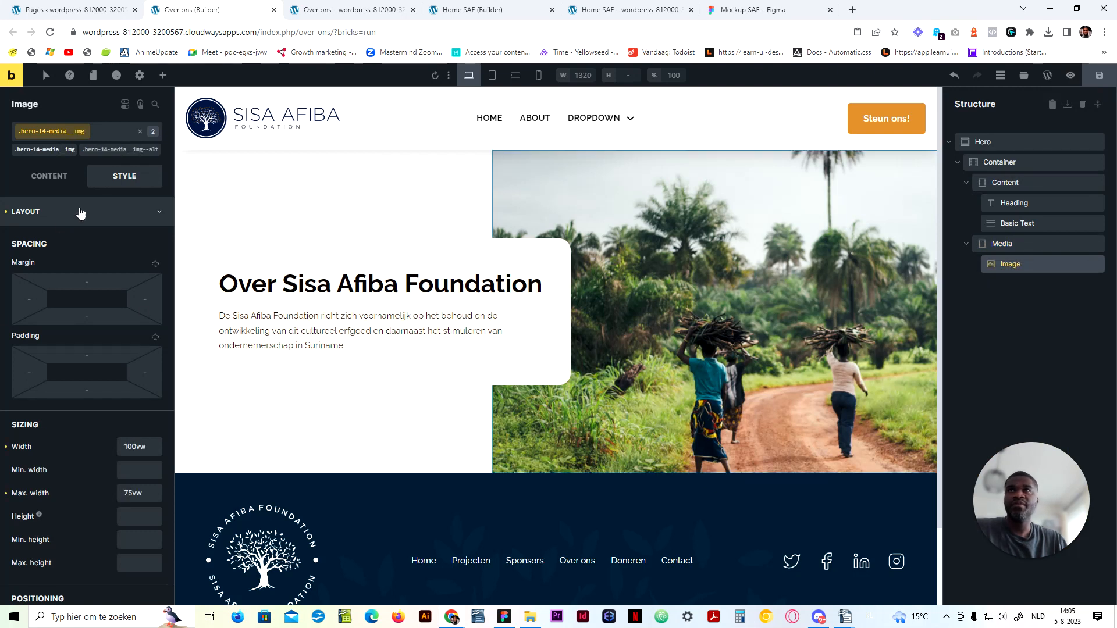
left_click(105, 151)
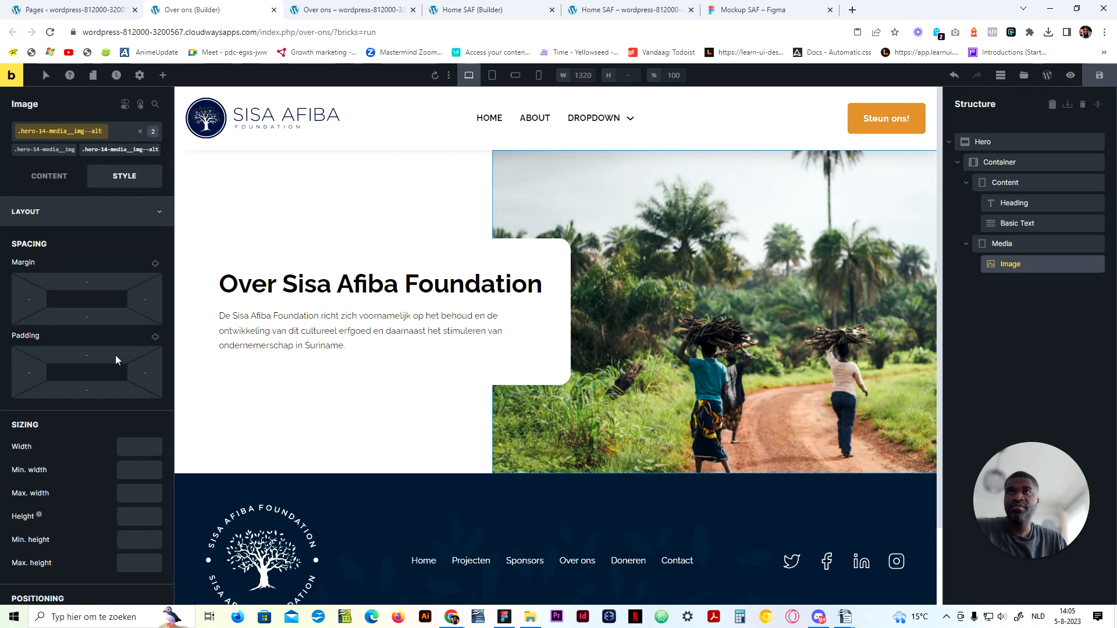
left_click(59, 150)
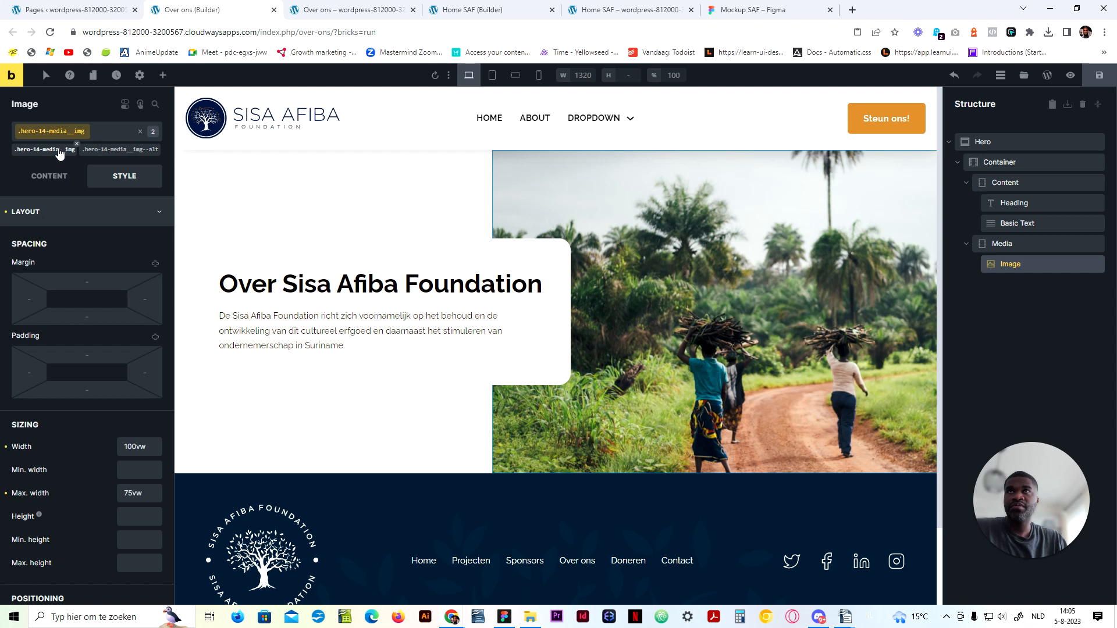
left_click(107, 151)
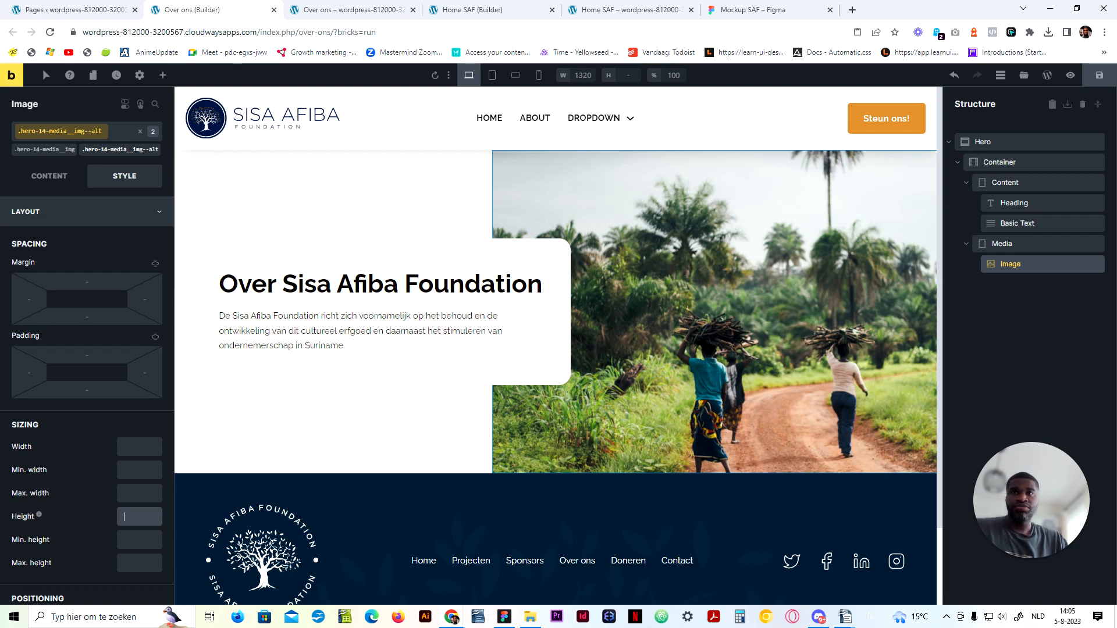
left_click(139, 516)
type("30rem")
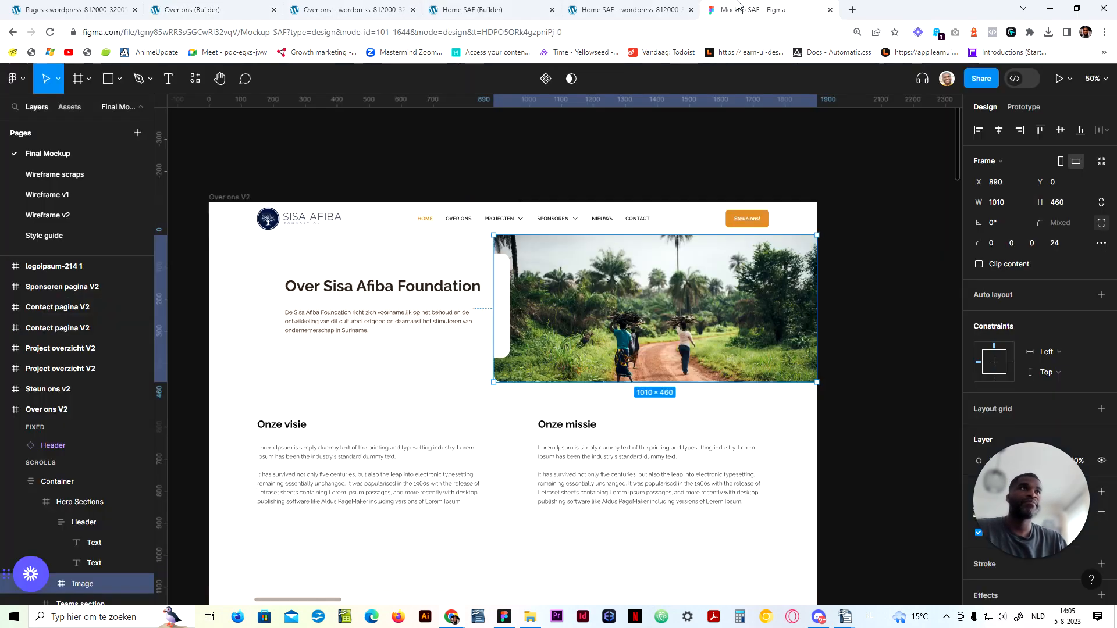
left_click(738, 6)
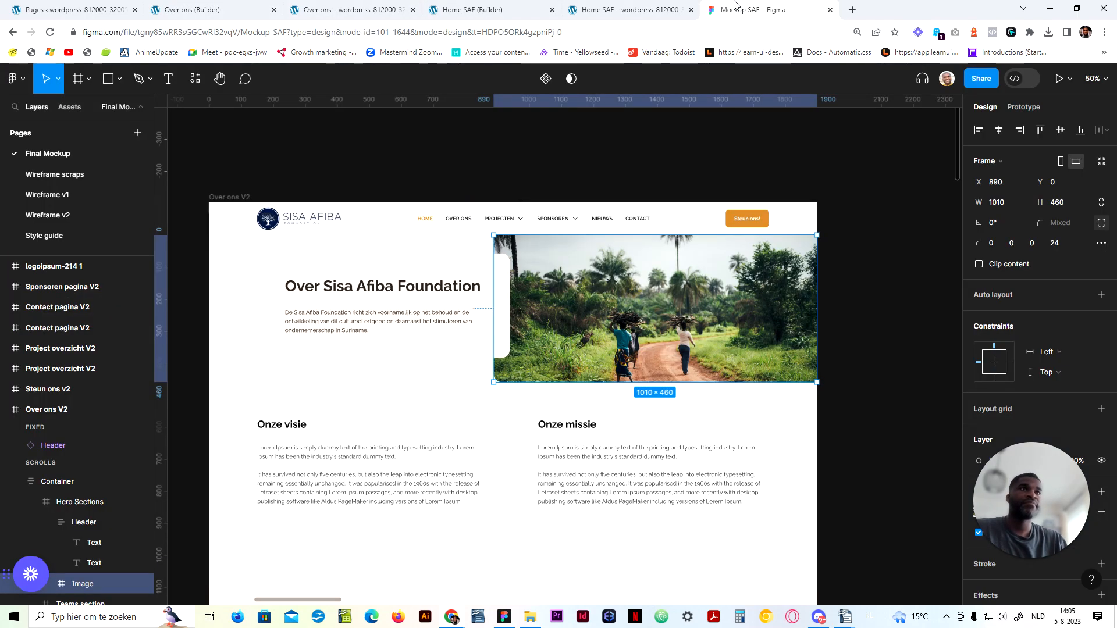
left_click(229, 10)
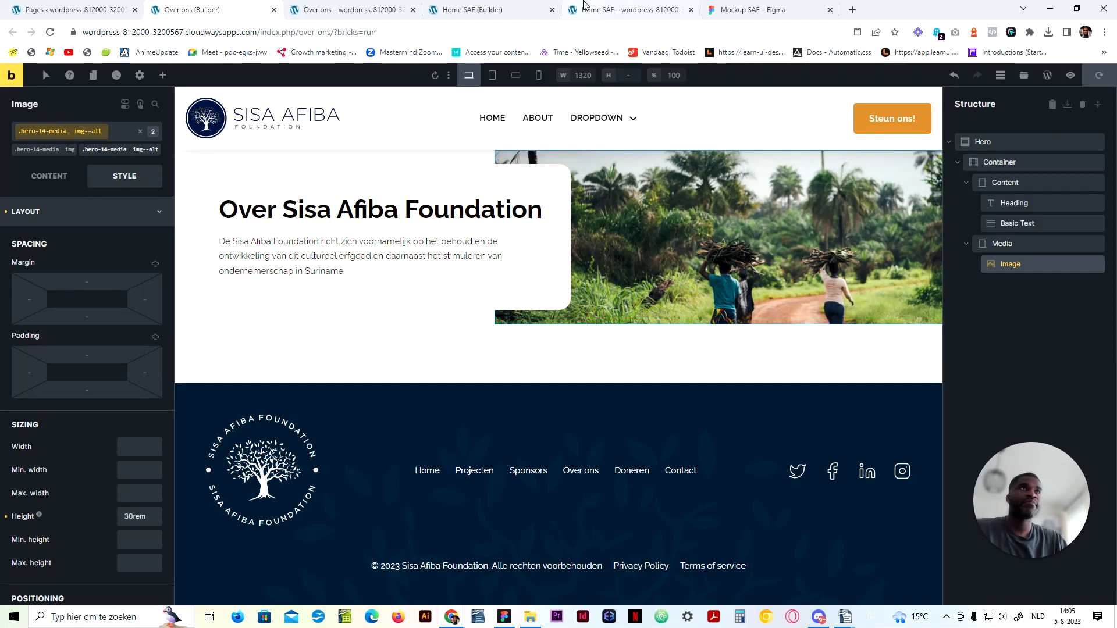
left_click(587, 8)
left_click(349, 9)
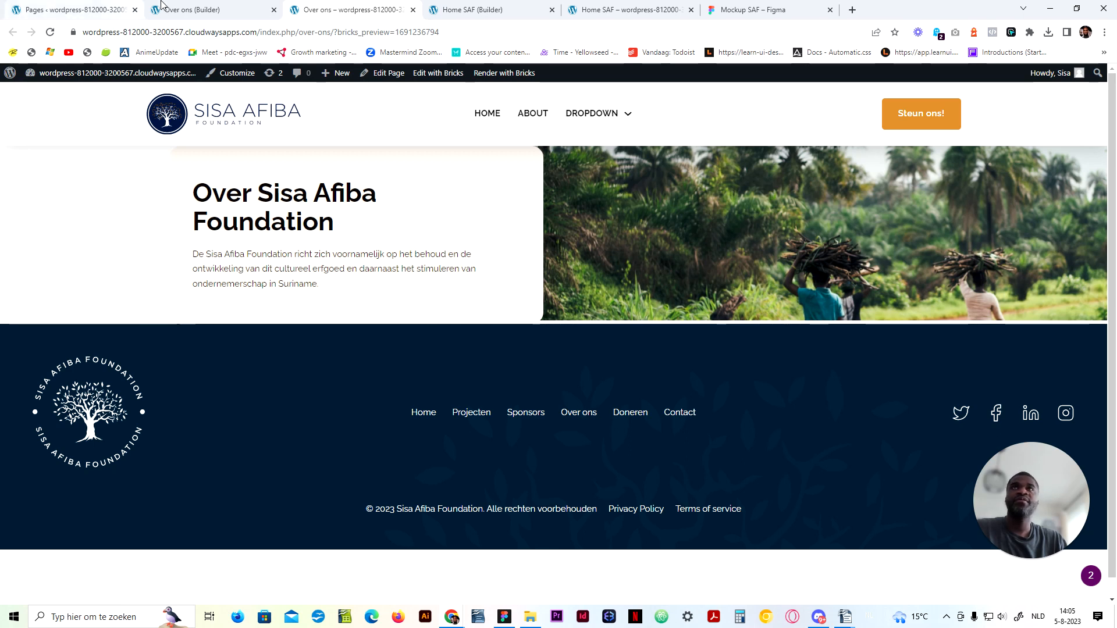
Step: Set the height of the hero Image's .hero-14-media__img--alt class to 46rem and save the page
left_click(192, 10)
double_click(128, 516)
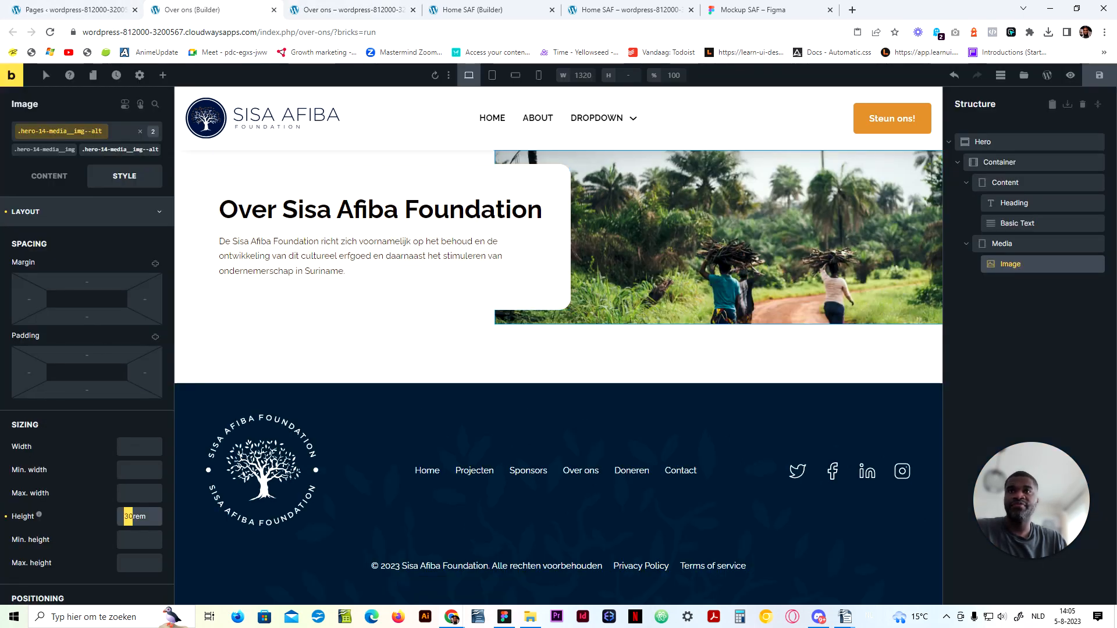
type("46")
left_click(1099, 75)
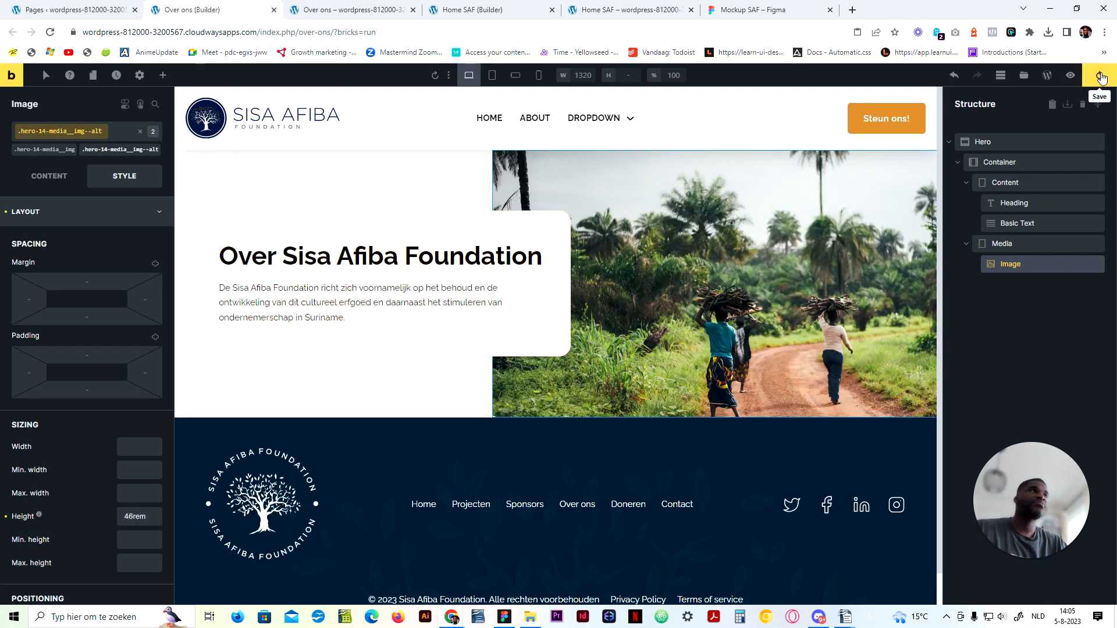
Step: Compare the resized hero on the Over ons frontend page with the Home and Over ons designs in the Figma mockup
left_click(349, 9)
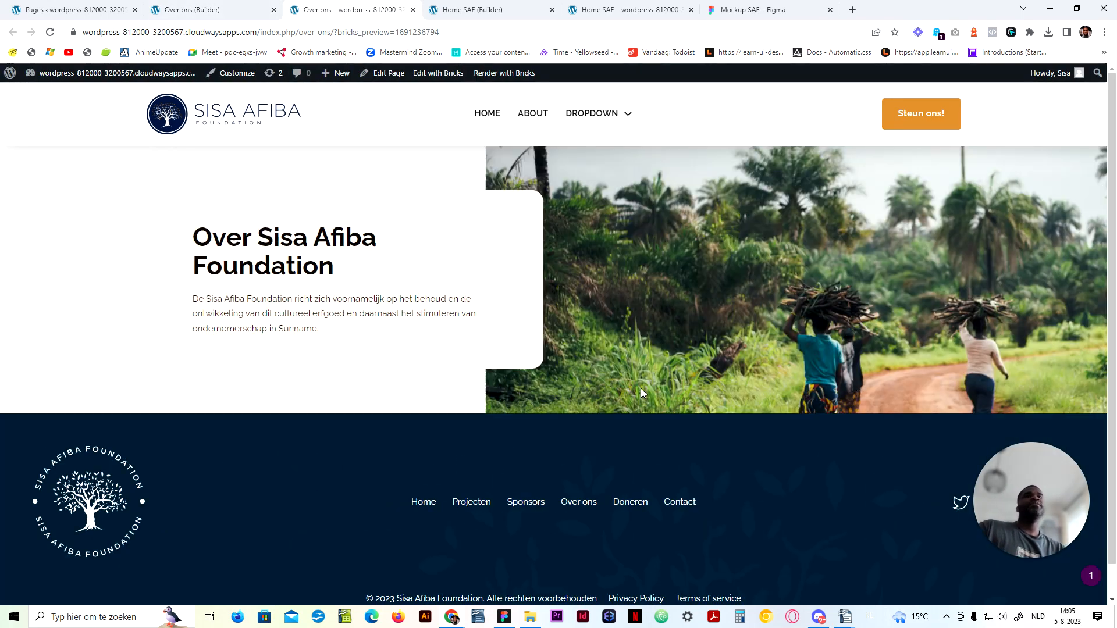
left_click(508, 623)
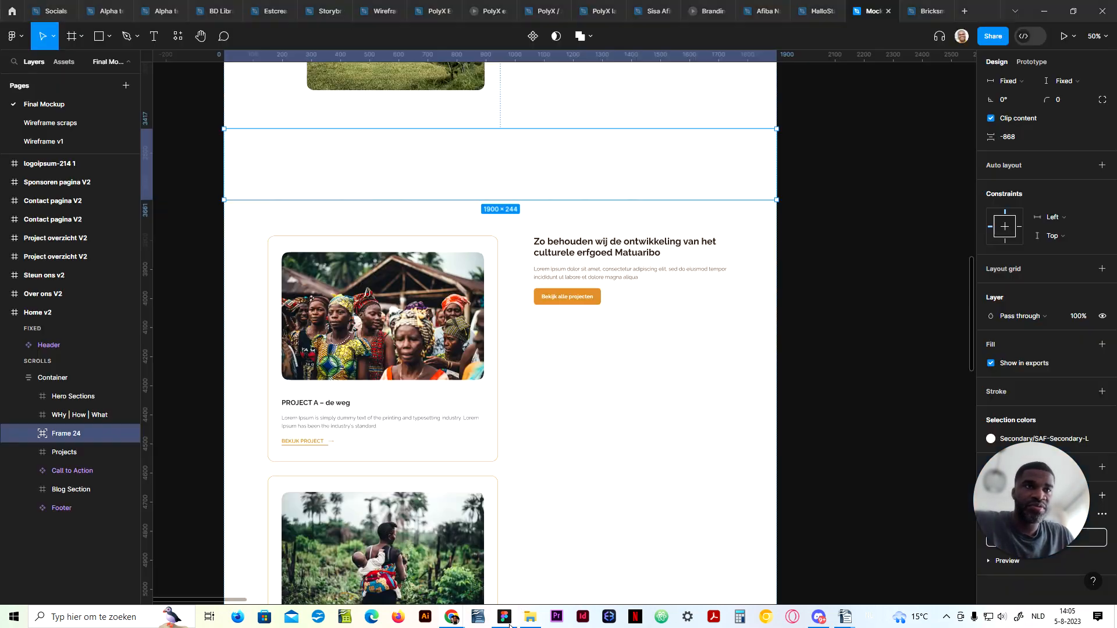
scroll(873, 314, "up", 15)
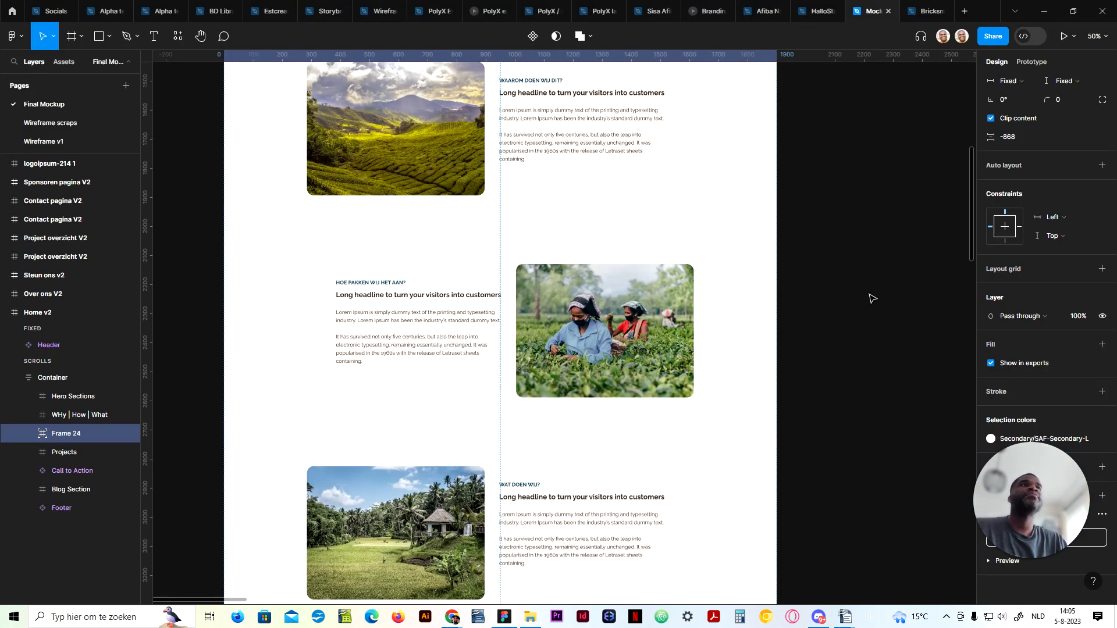
left_click(1044, 10)
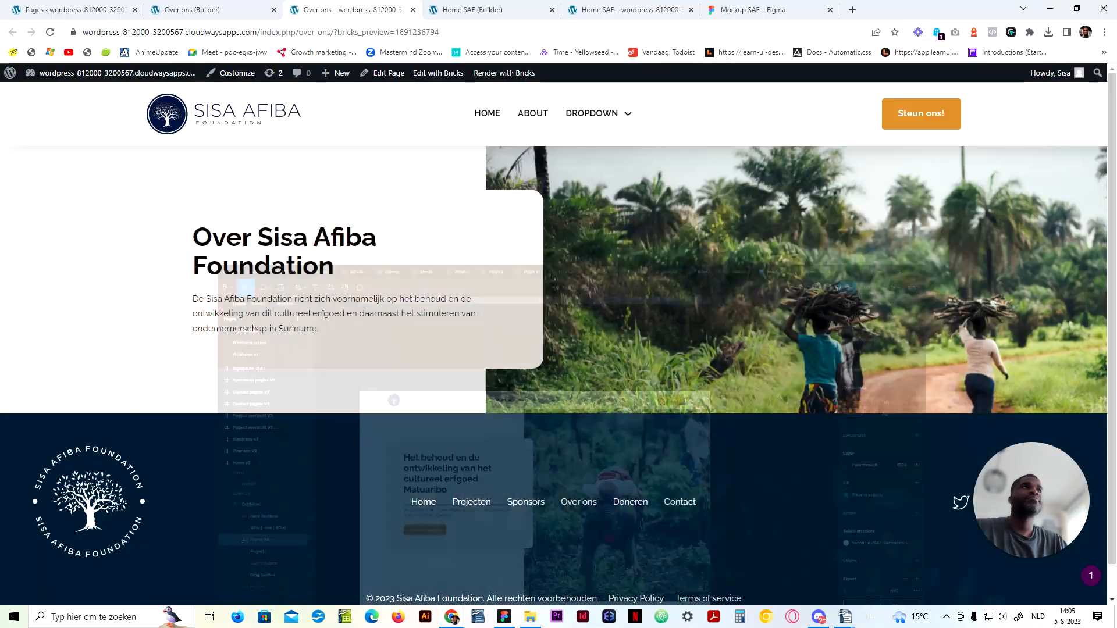
left_click(778, 9)
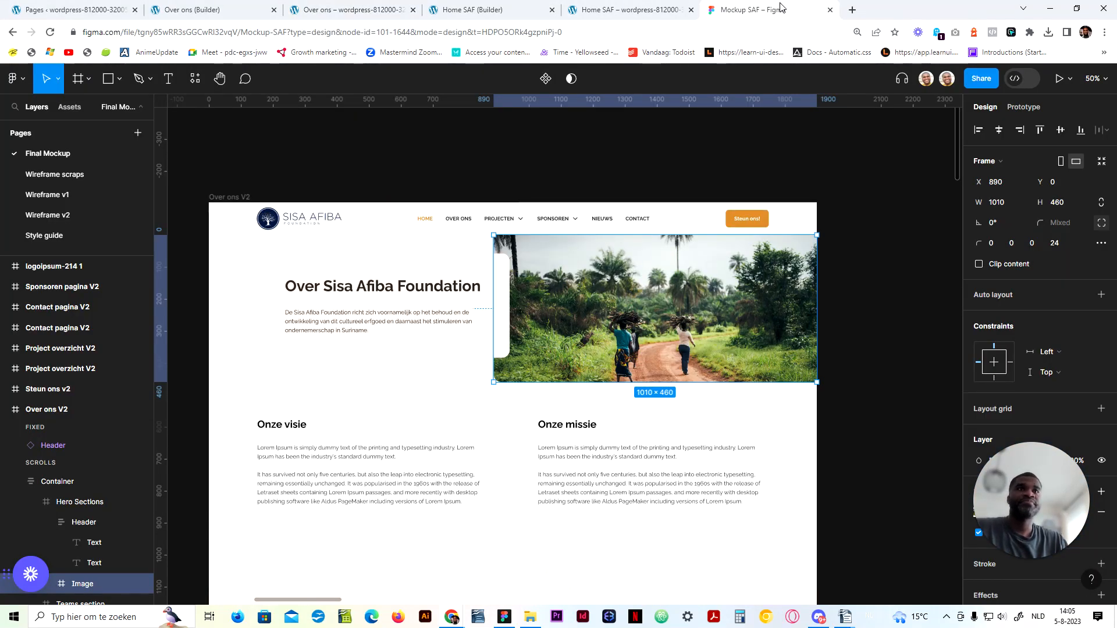
Step: Compare the Over ons frontend hero with the Home hero in the builder, and return to editing the Over ons page
left_click(386, 424)
left_click(344, 10)
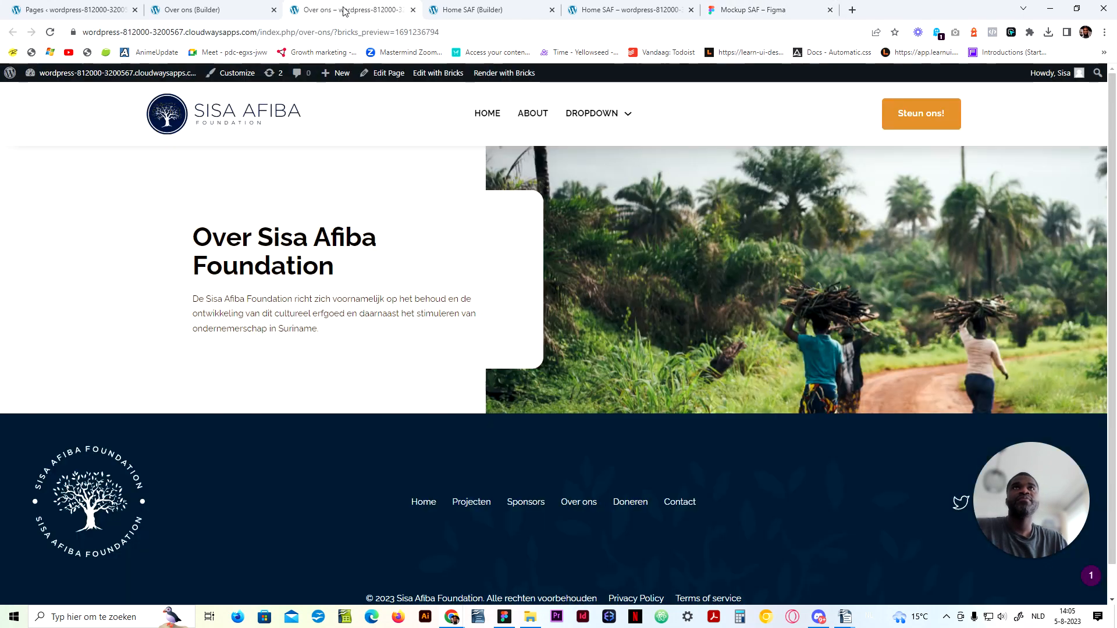
left_click(500, 7)
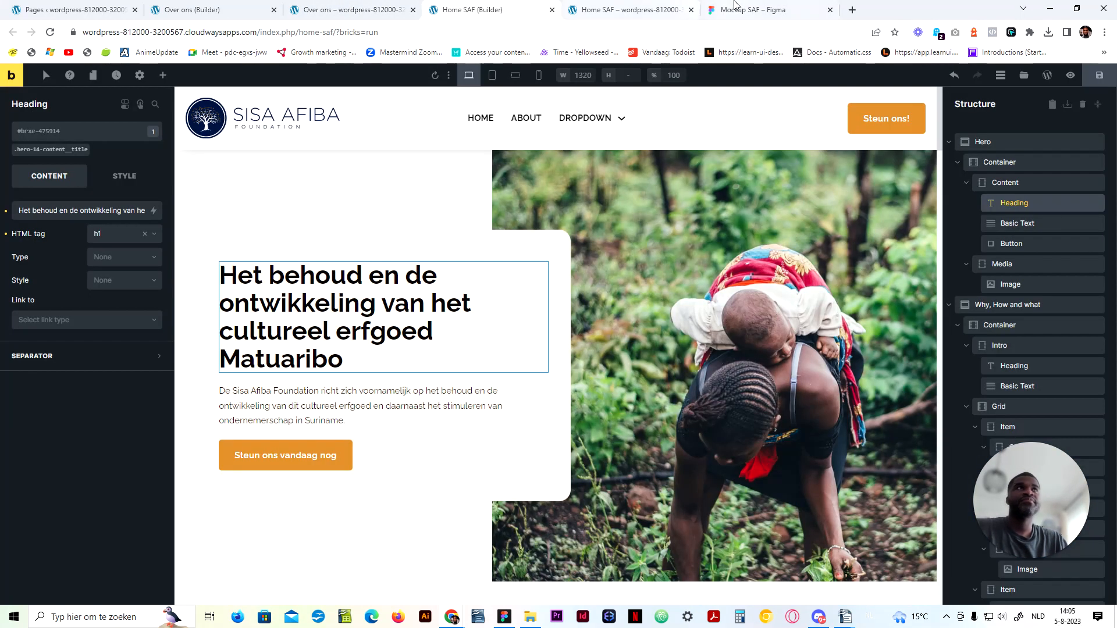
left_click(215, 4)
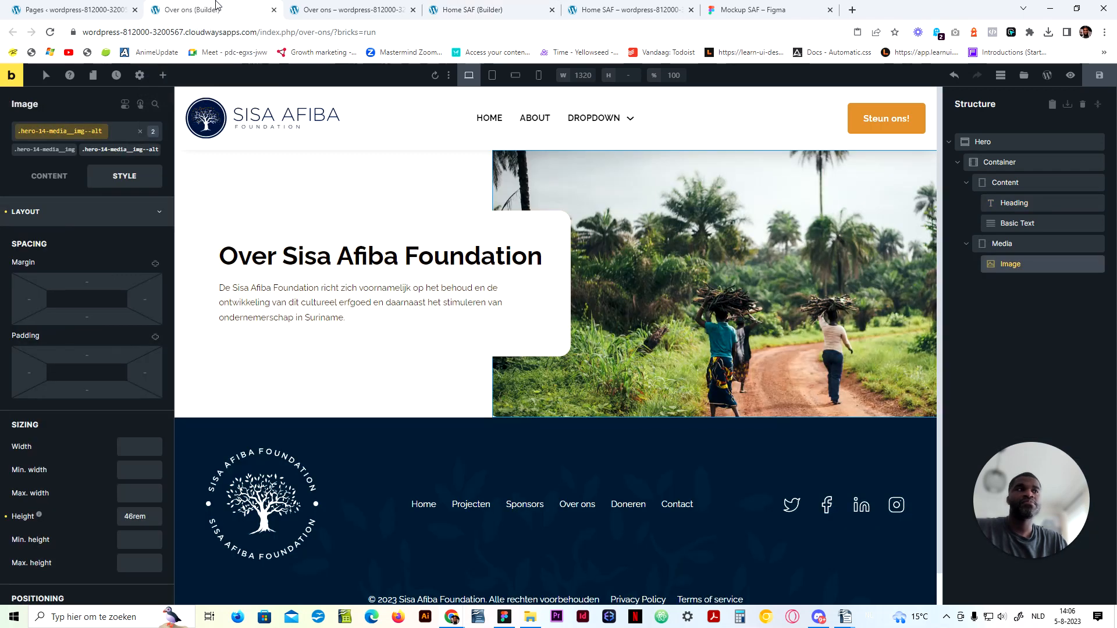
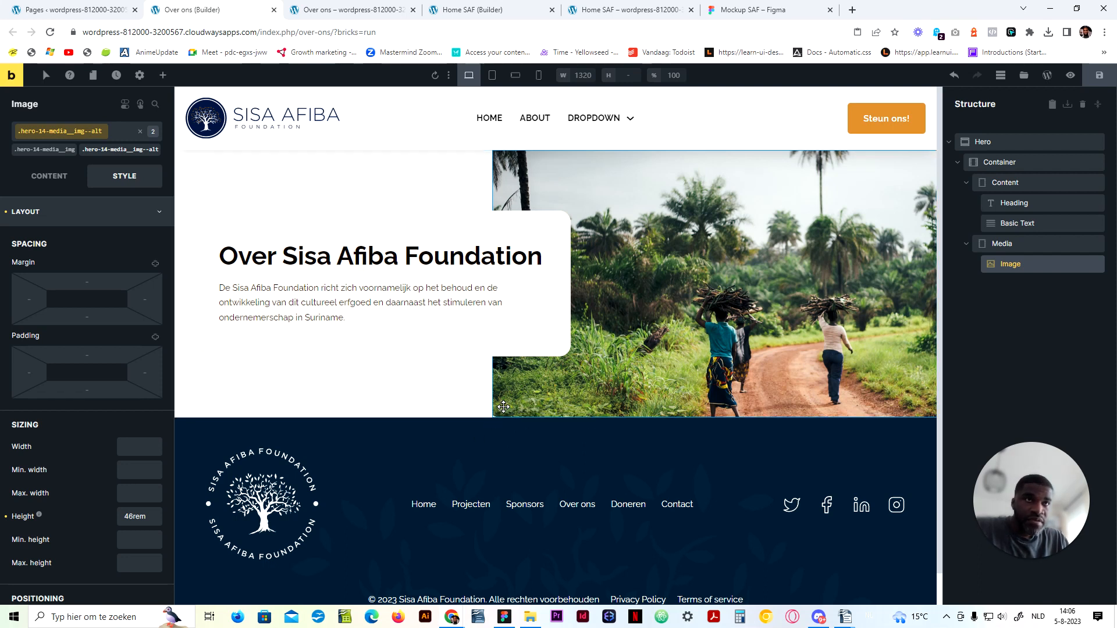
Step: Inspect the border settings of the hero Media element's .hero-14-media class
left_click(1059, 243)
left_click(76, 211)
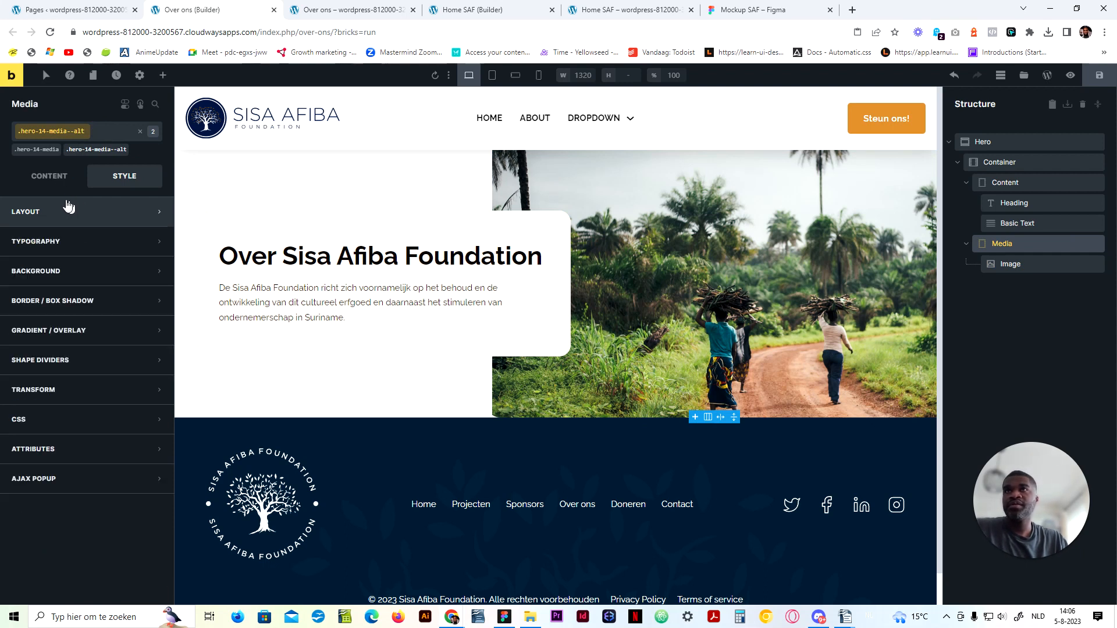
left_click(53, 149)
left_click(76, 308)
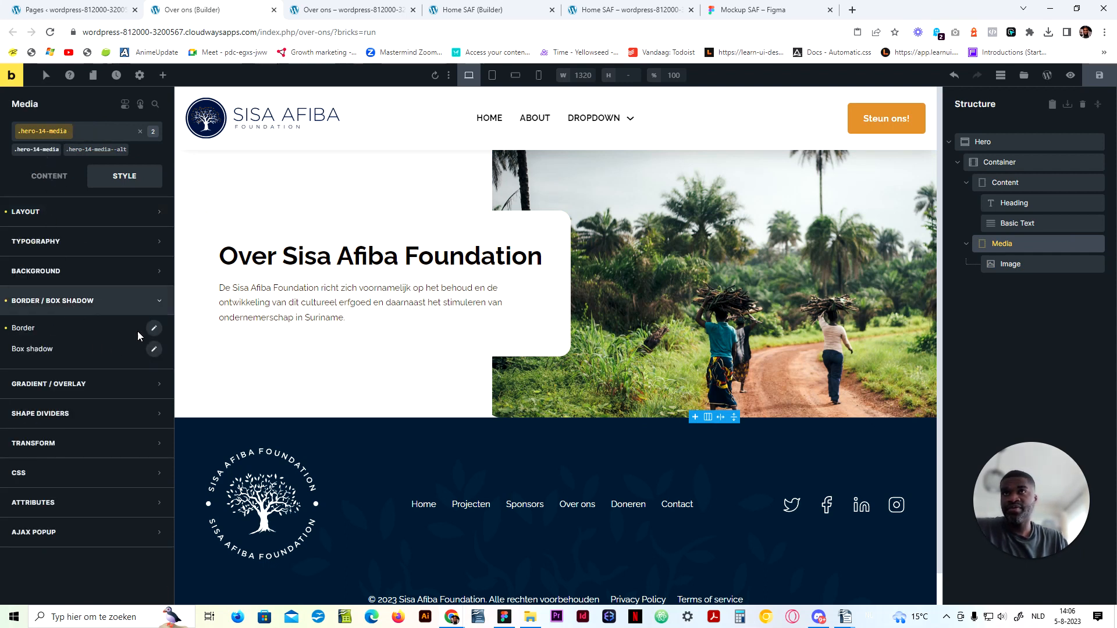
left_click(153, 328)
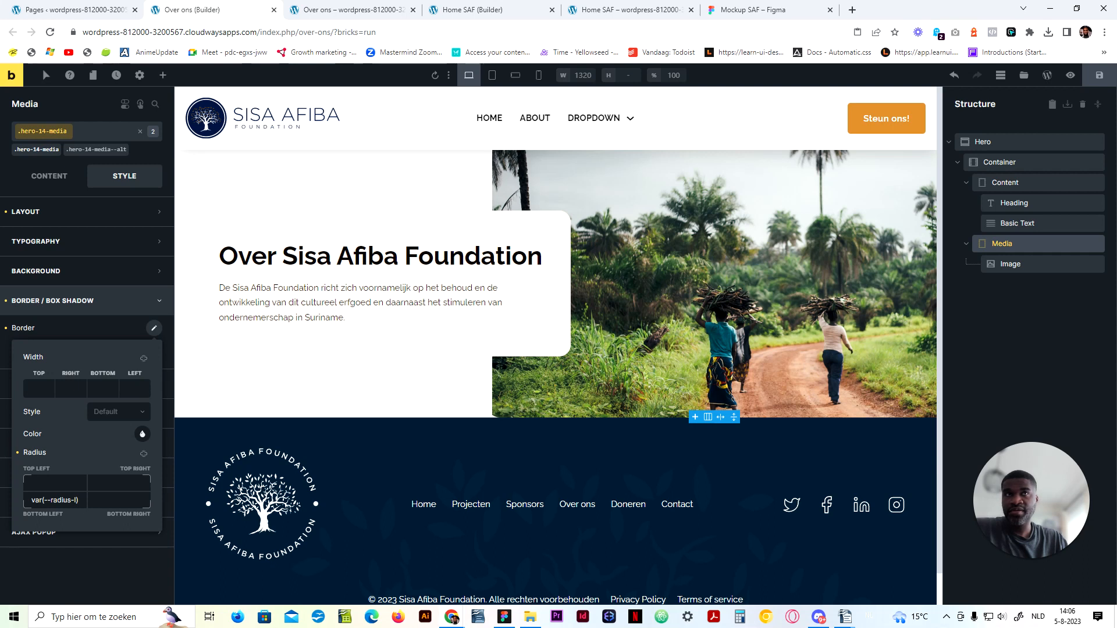
Step: Try hidden overflow on the Media element's .hero-14-media class and clear the overflow value again
left_click(93, 212)
scroll(125, 489, "down", 8)
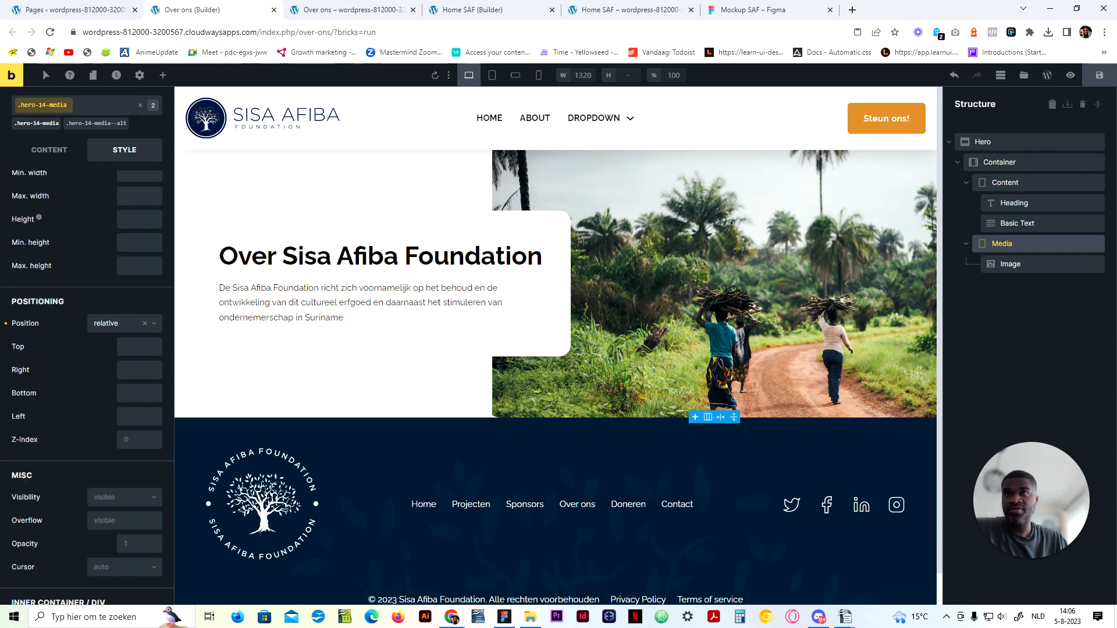
left_click(124, 410)
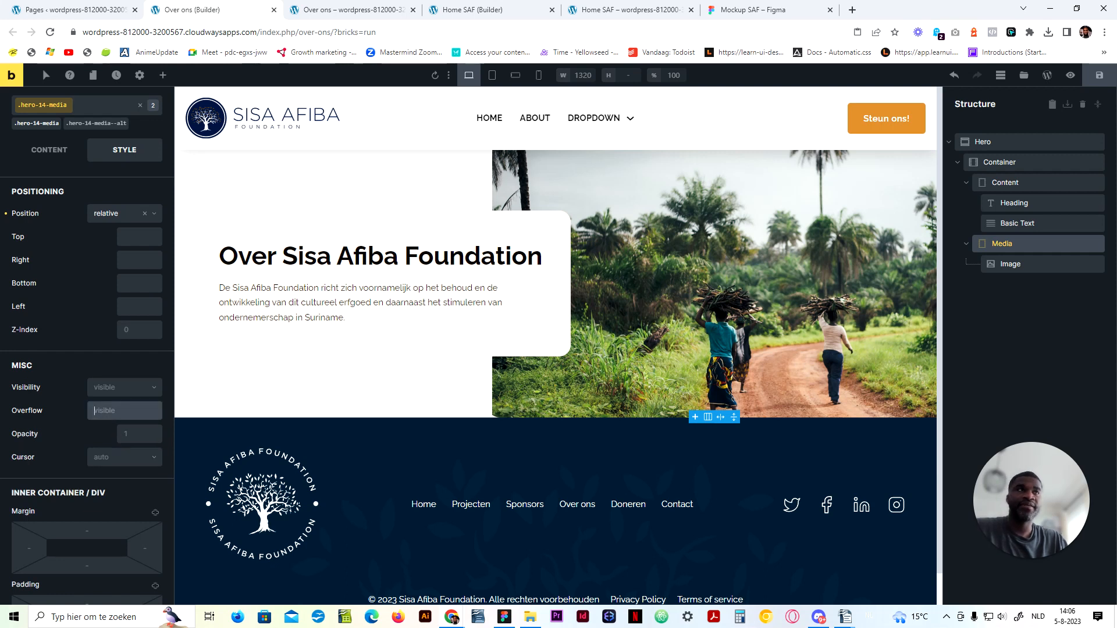
type("hidden")
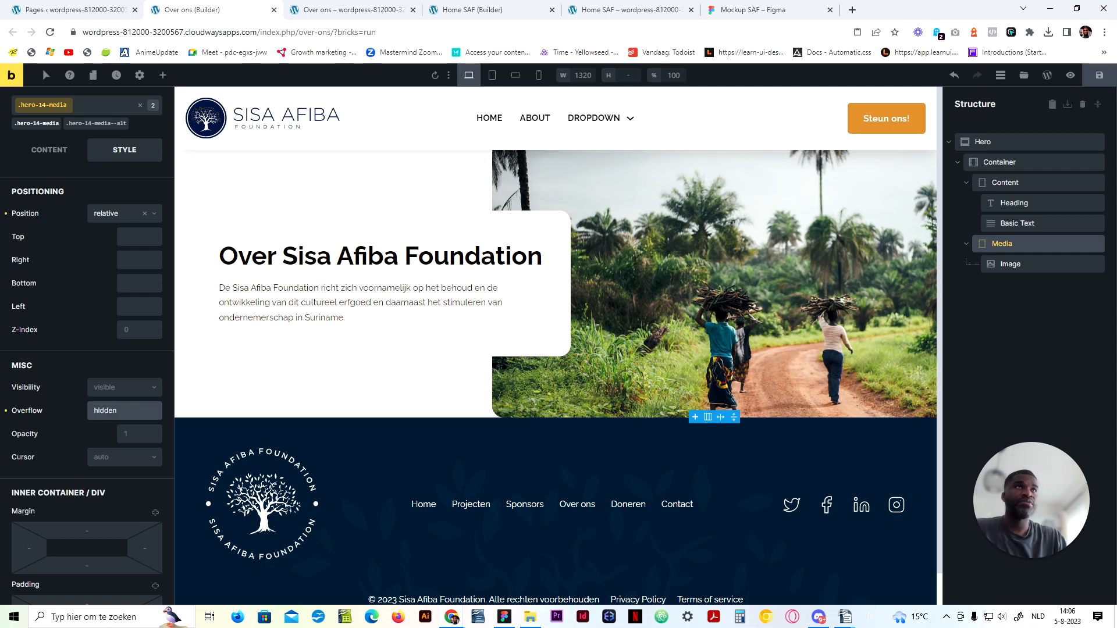
left_click_drag(118, 410, 71, 416)
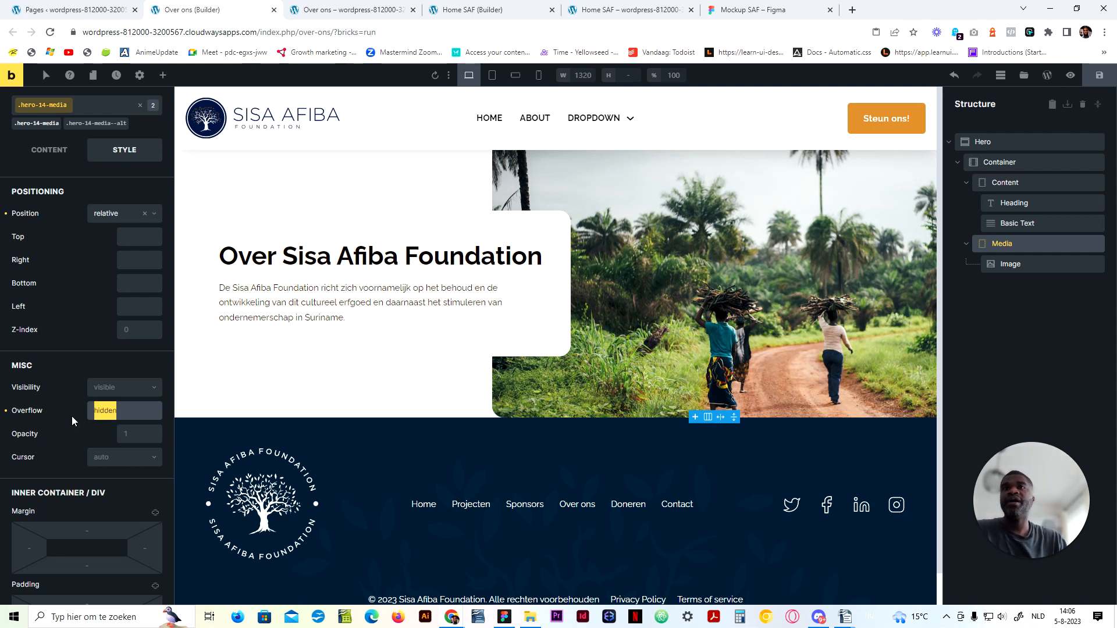
key("BackSpace")
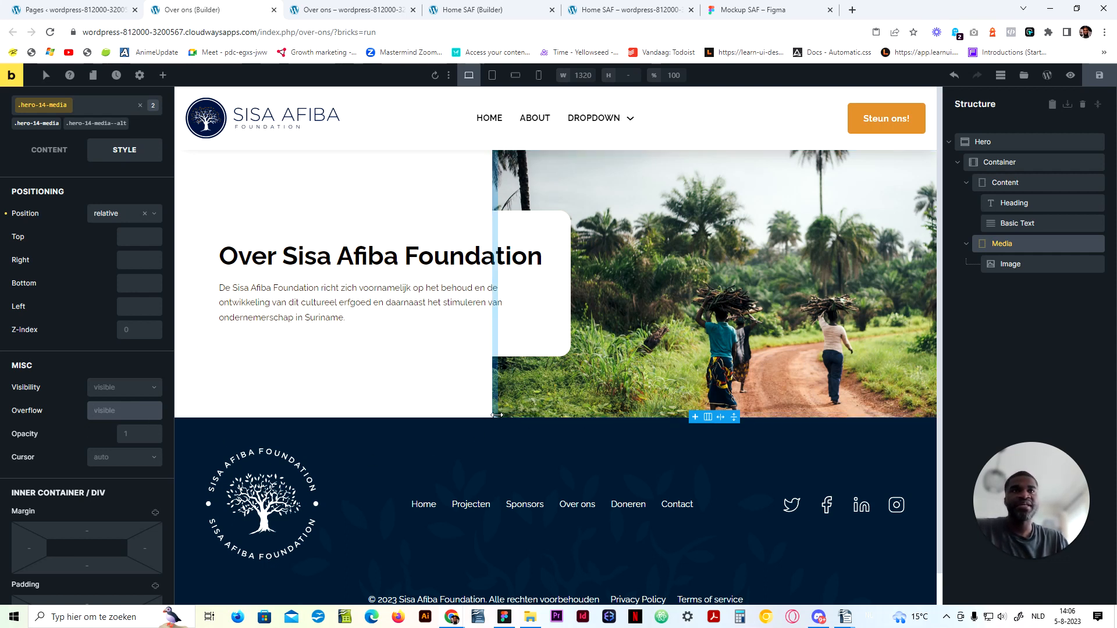
Step: Cut the var(--radius-l) value from the bottom-left border radius of the Media element's .hero-14-media class
scroll(85, 410, "up", 8)
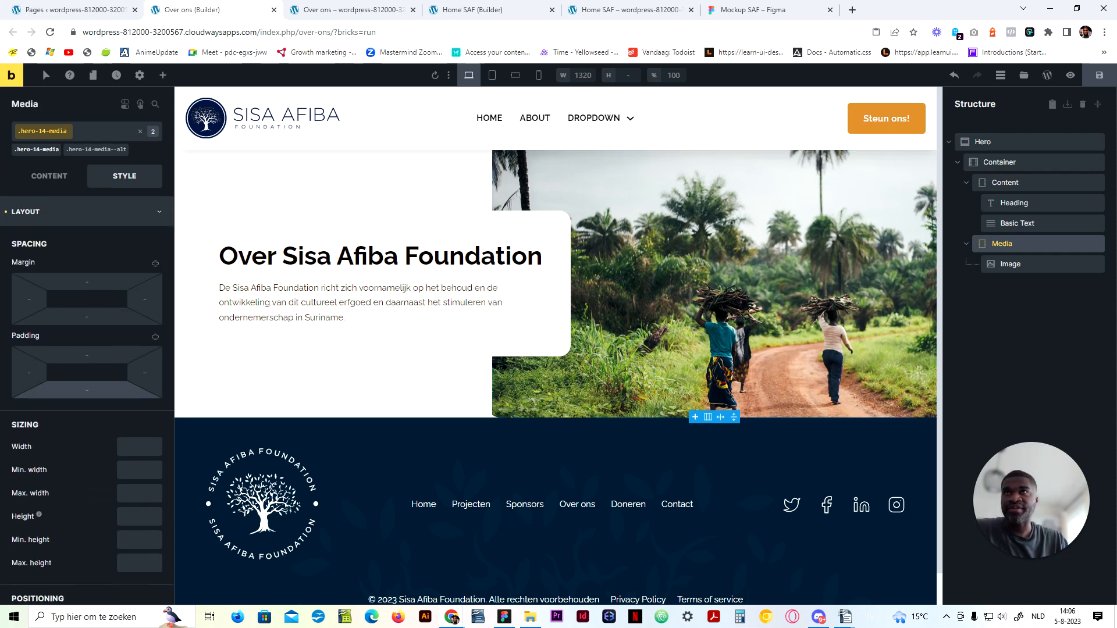
left_click(72, 220)
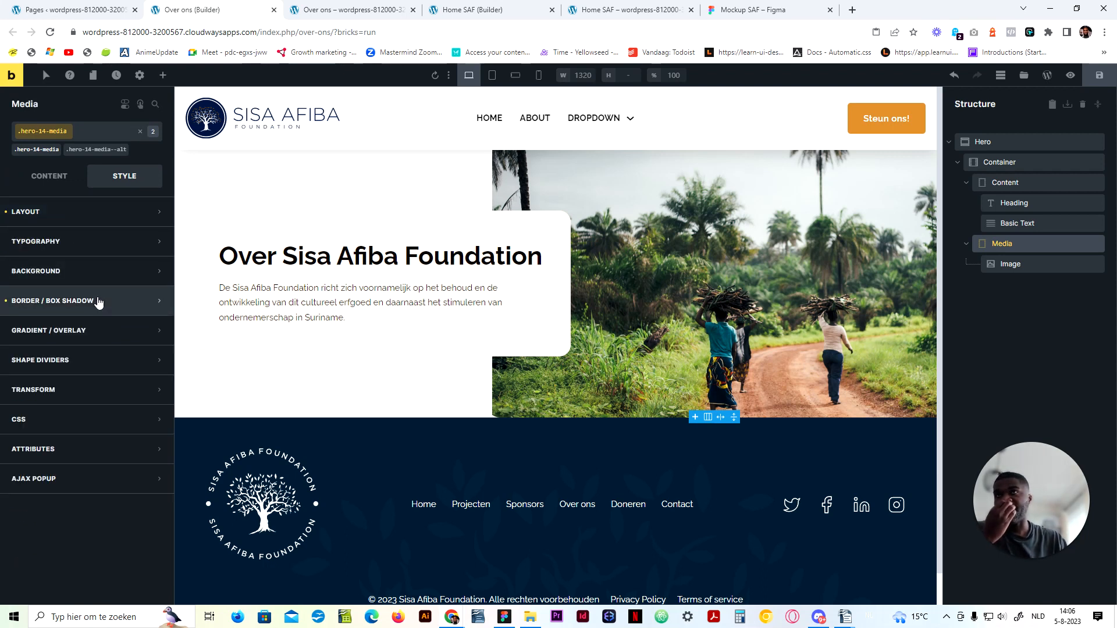
left_click(100, 307)
left_click(153, 329)
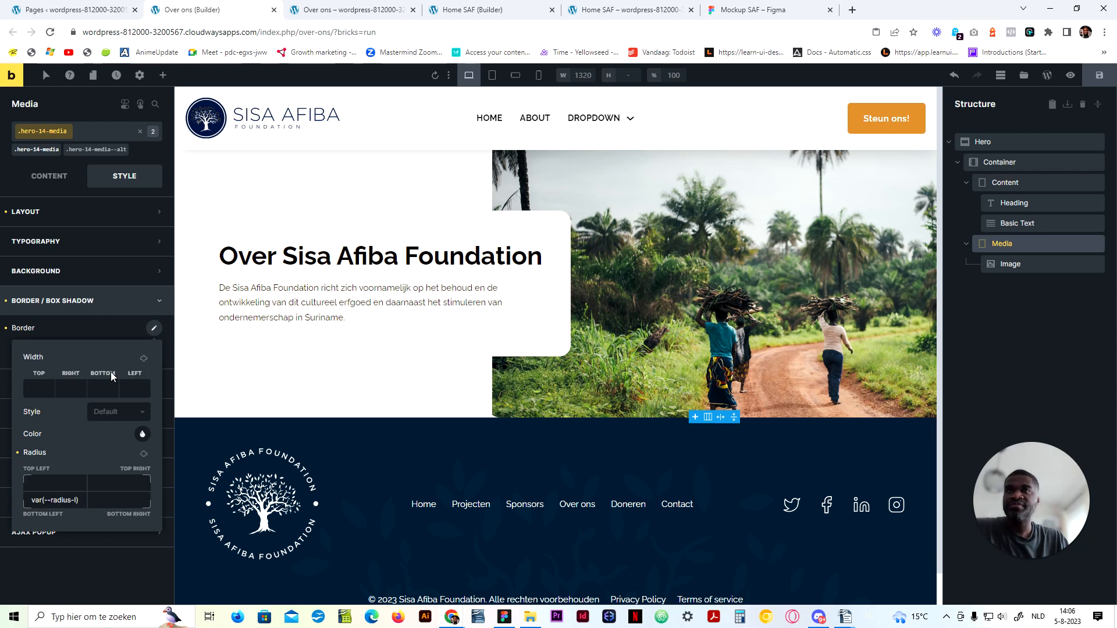
left_click_drag(79, 500, 4, 501)
key("ctrl+c")
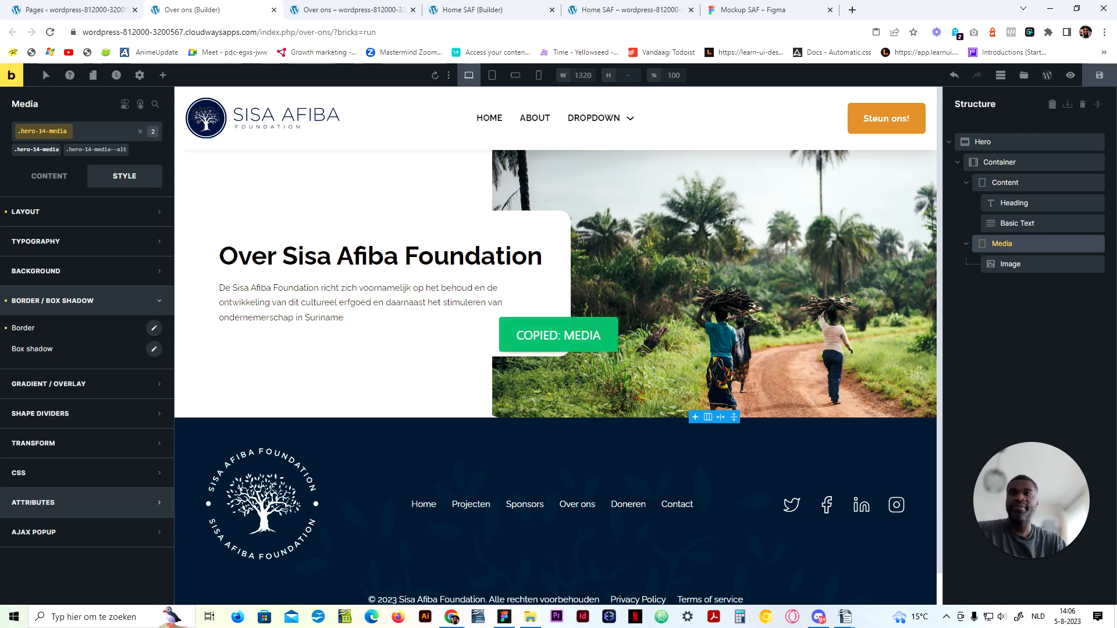
left_click(154, 328)
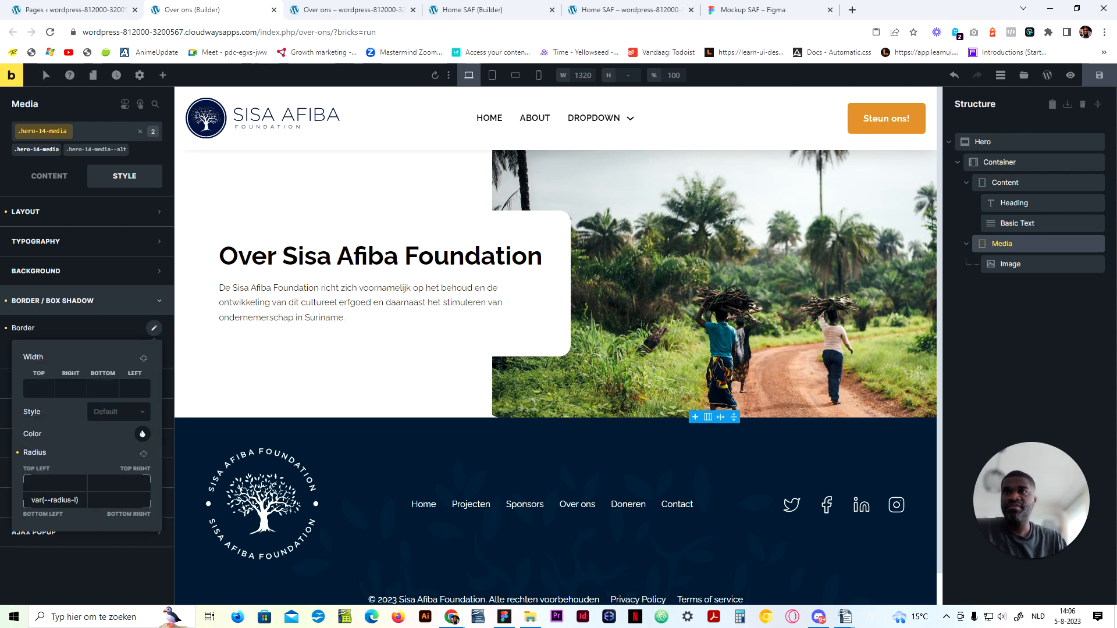
triple_click(70, 500)
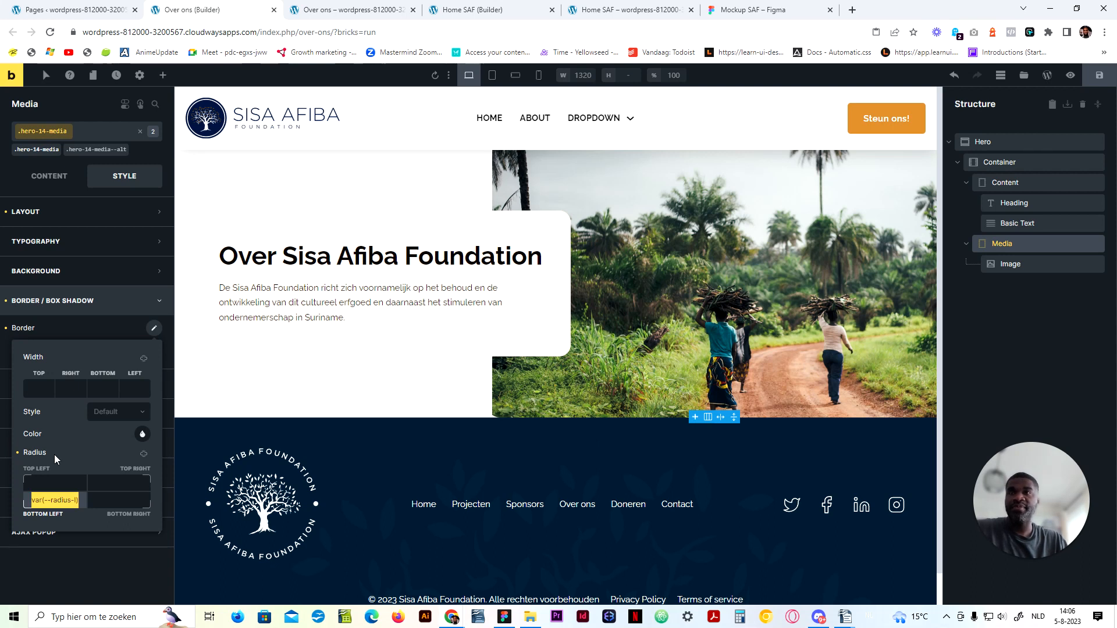
left_click(82, 328)
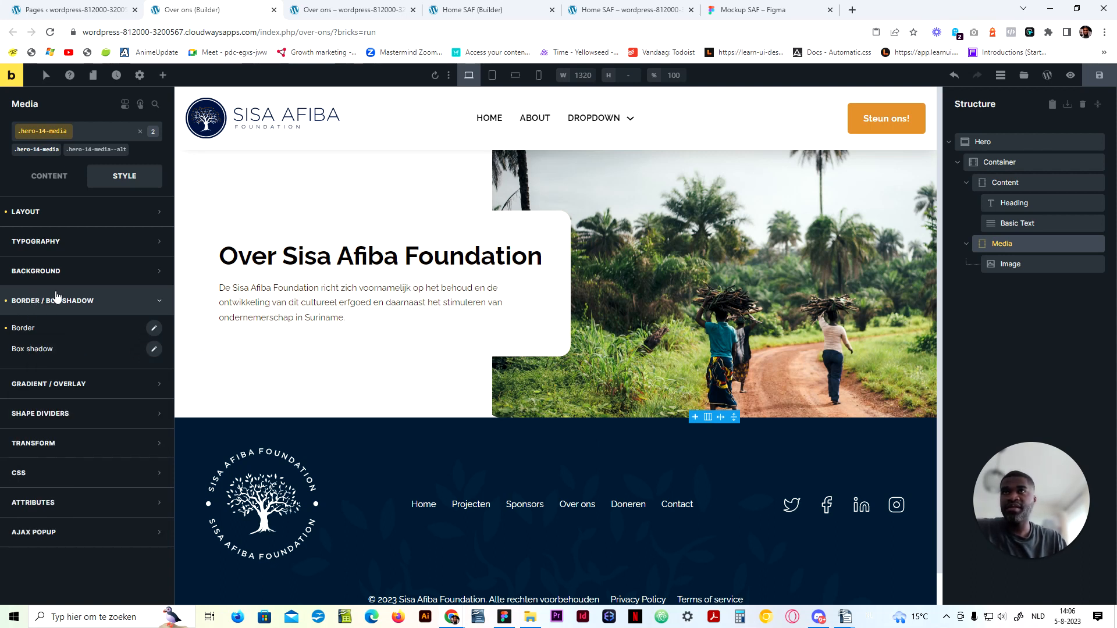
left_click(153, 330)
left_click(70, 500)
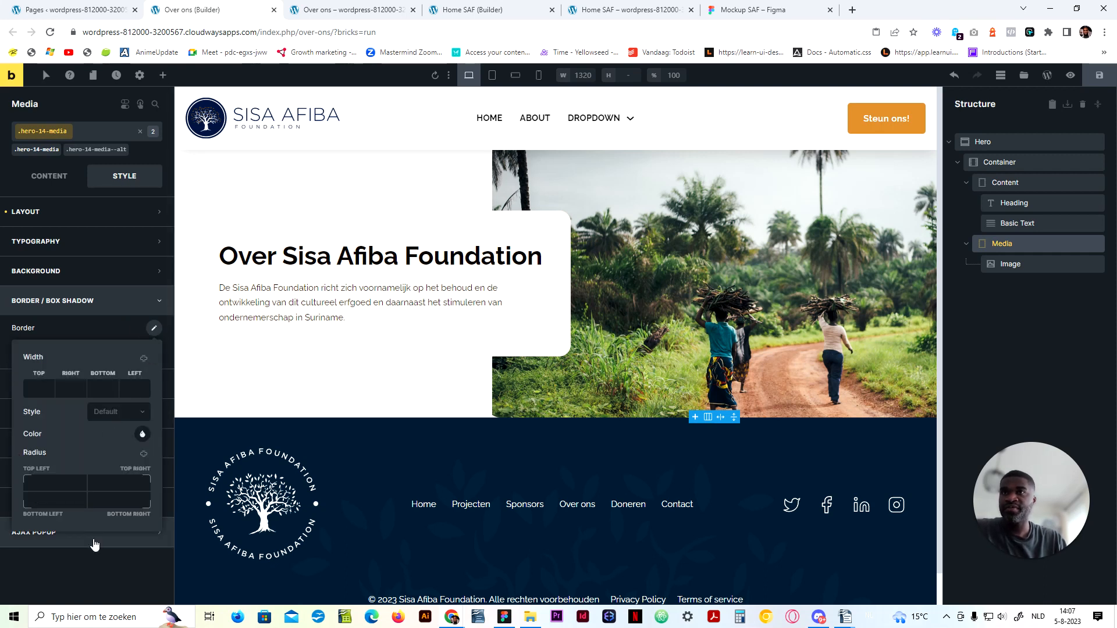
left_click(108, 557)
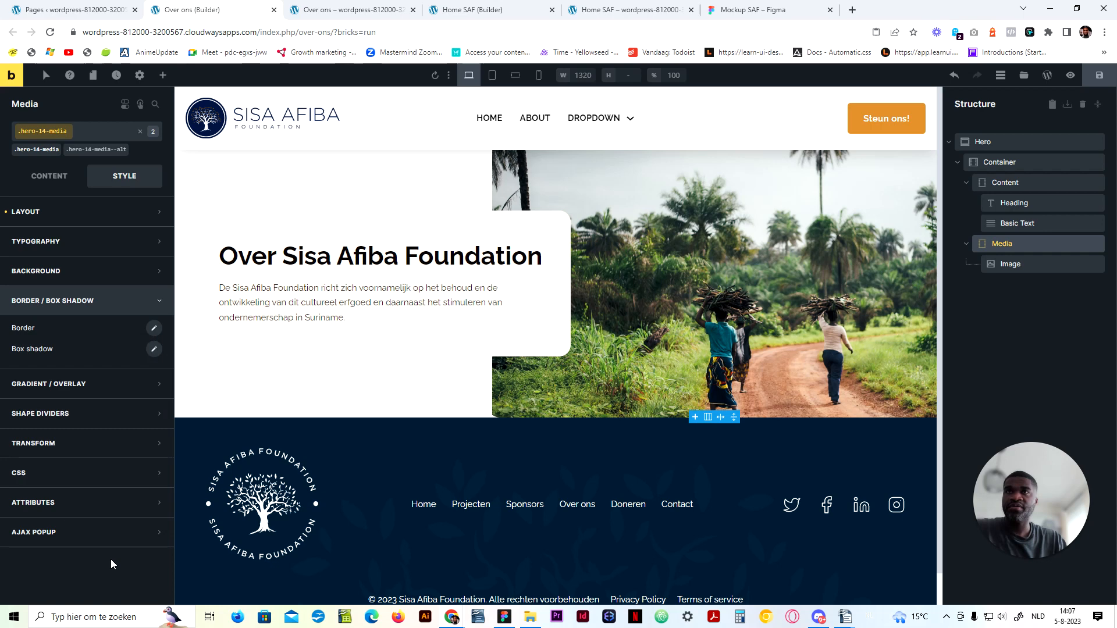
Step: Set the bottom-left border radius of the hero Image's .hero-14-media__img class to var(--radius-l)
left_click(1006, 263)
left_click(50, 150)
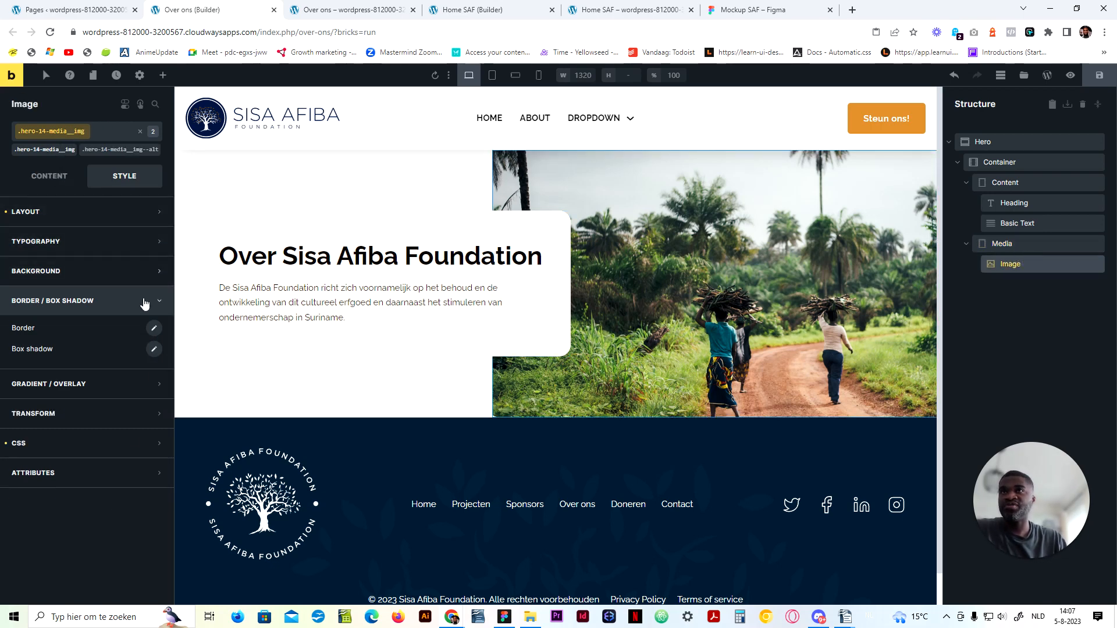
left_click(154, 329)
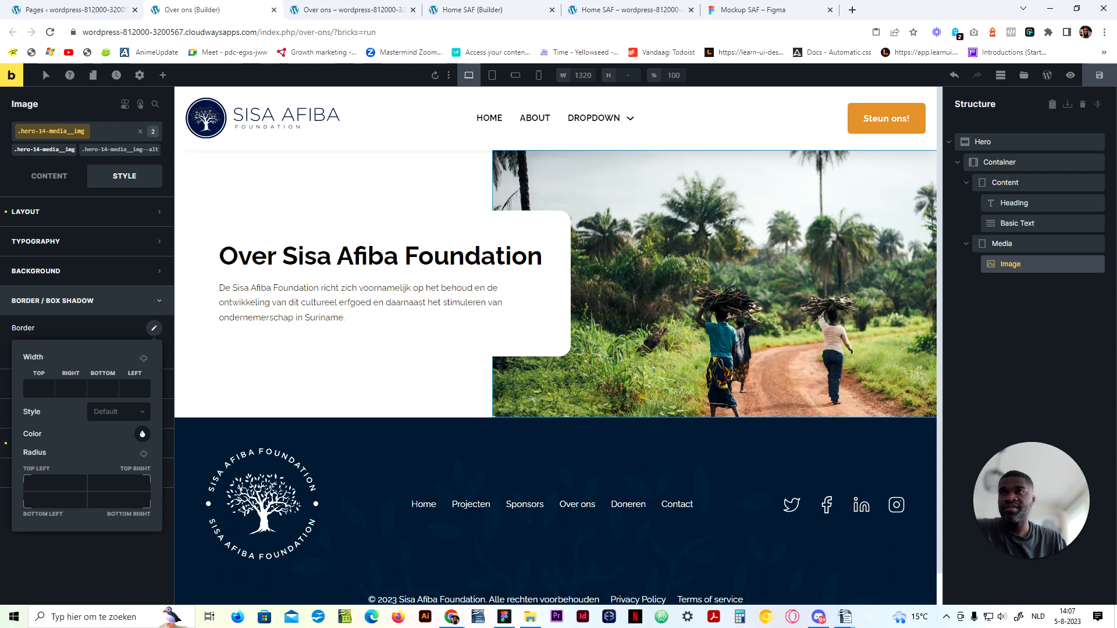
left_click(55, 500)
key("ctrl+v")
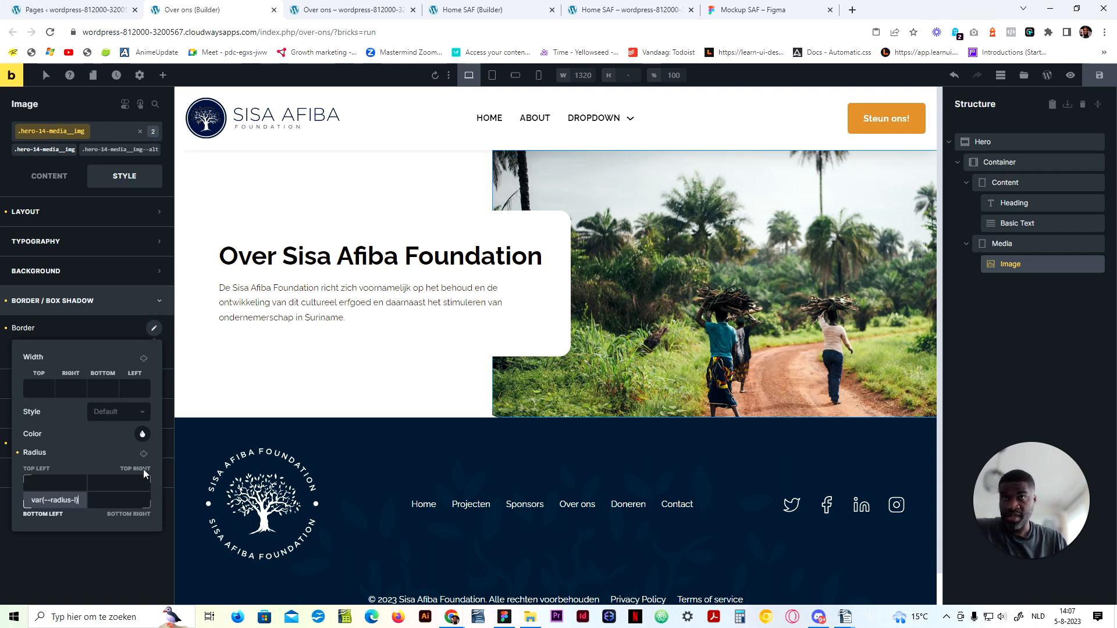
left_click(117, 333)
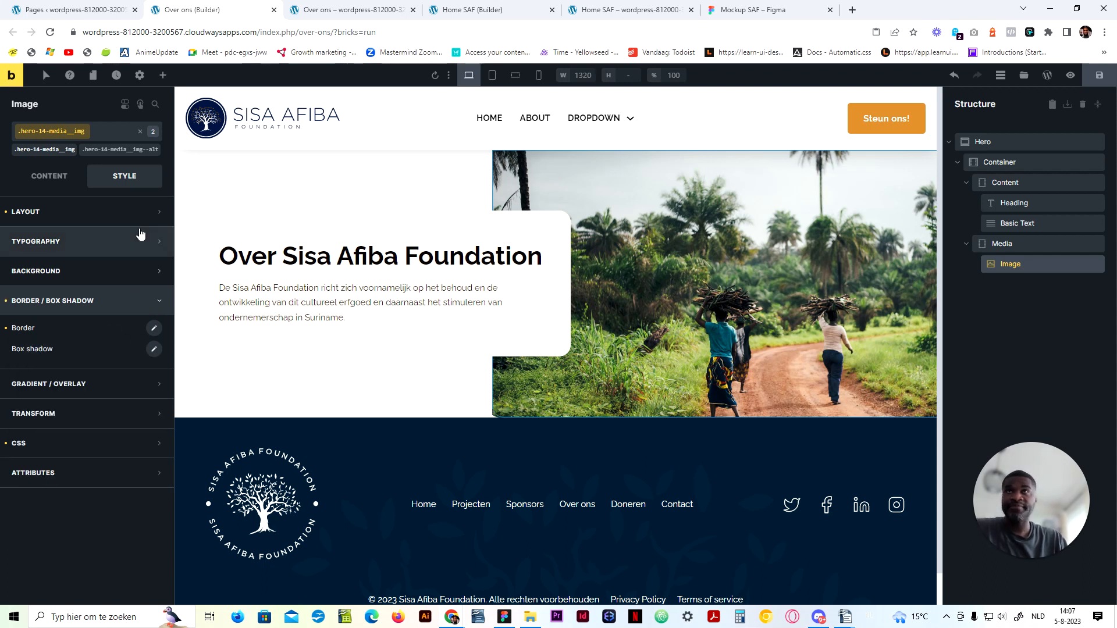
Step: Set the overflow of the hero Image's .hero-14-media__img class to hidden and save the page
left_click(82, 215)
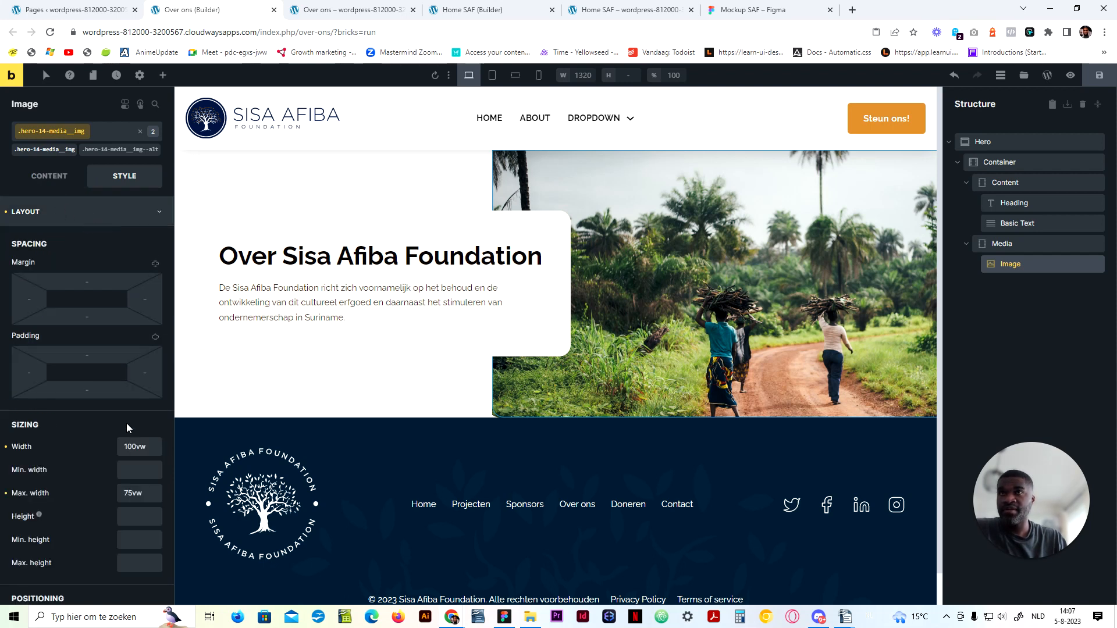
scroll(114, 420, "down", 3)
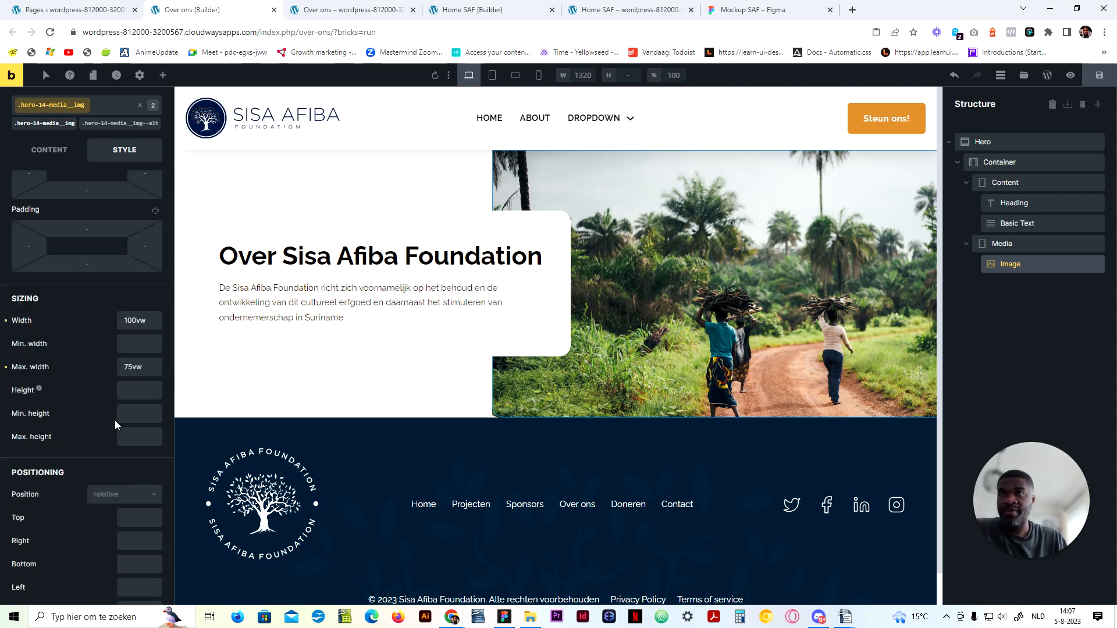
scroll(76, 465, "up", 4)
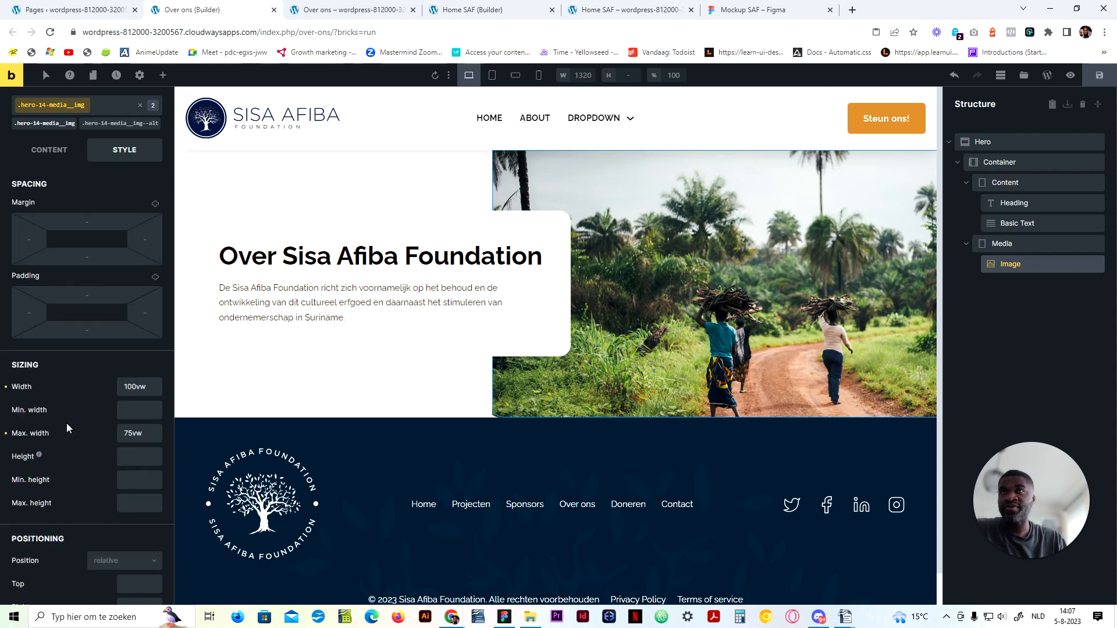
left_click(105, 214)
left_click(118, 312)
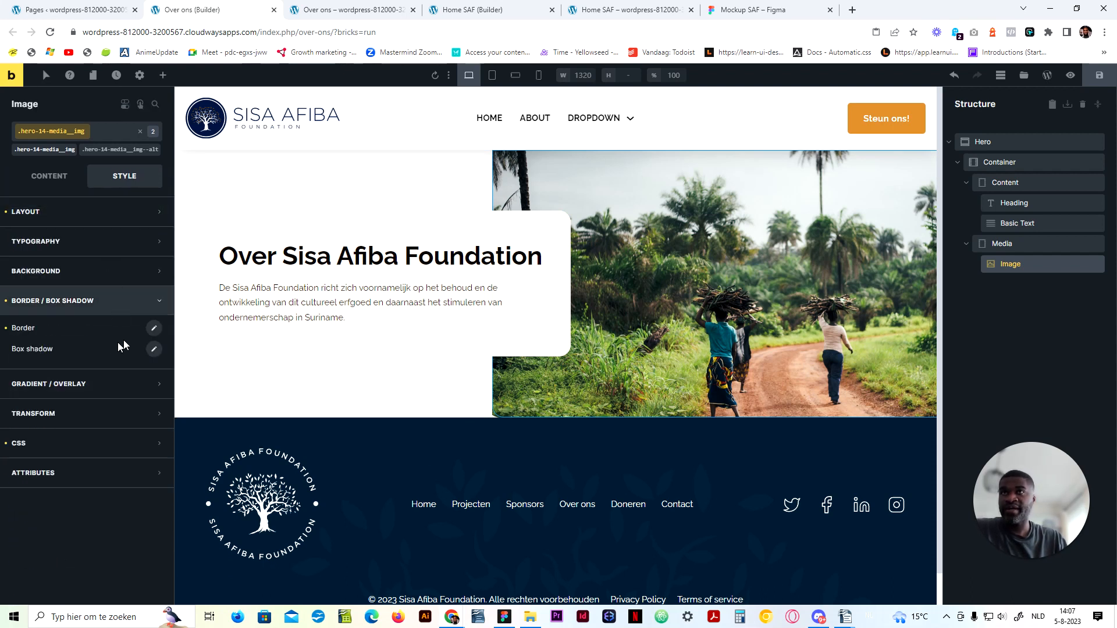
left_click(153, 328)
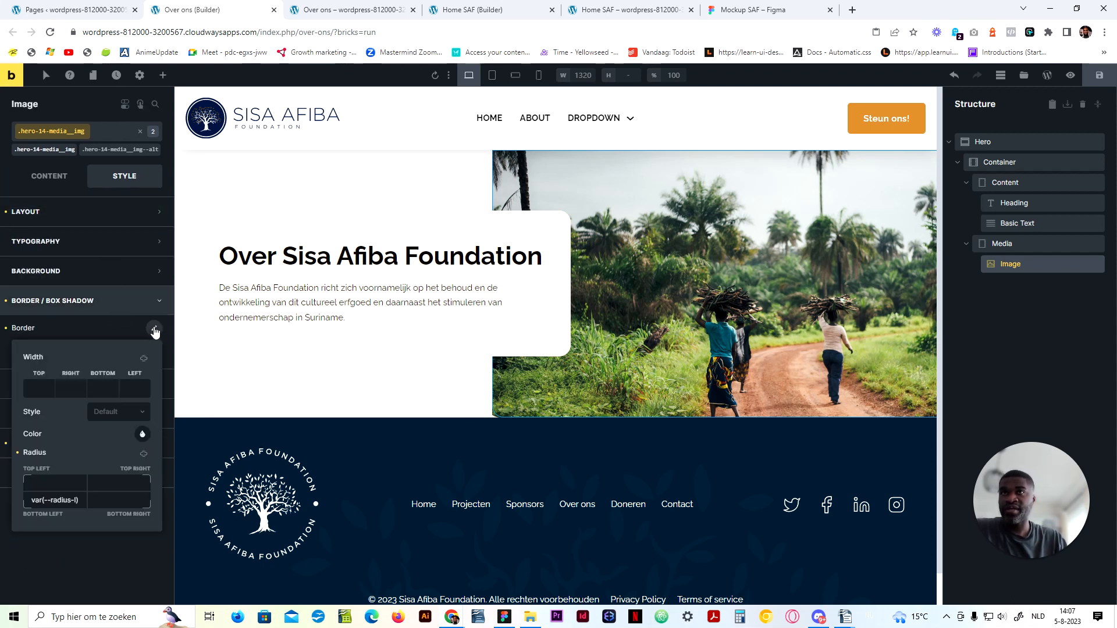
left_click(135, 305)
left_click(116, 212)
scroll(92, 494, "down", 10)
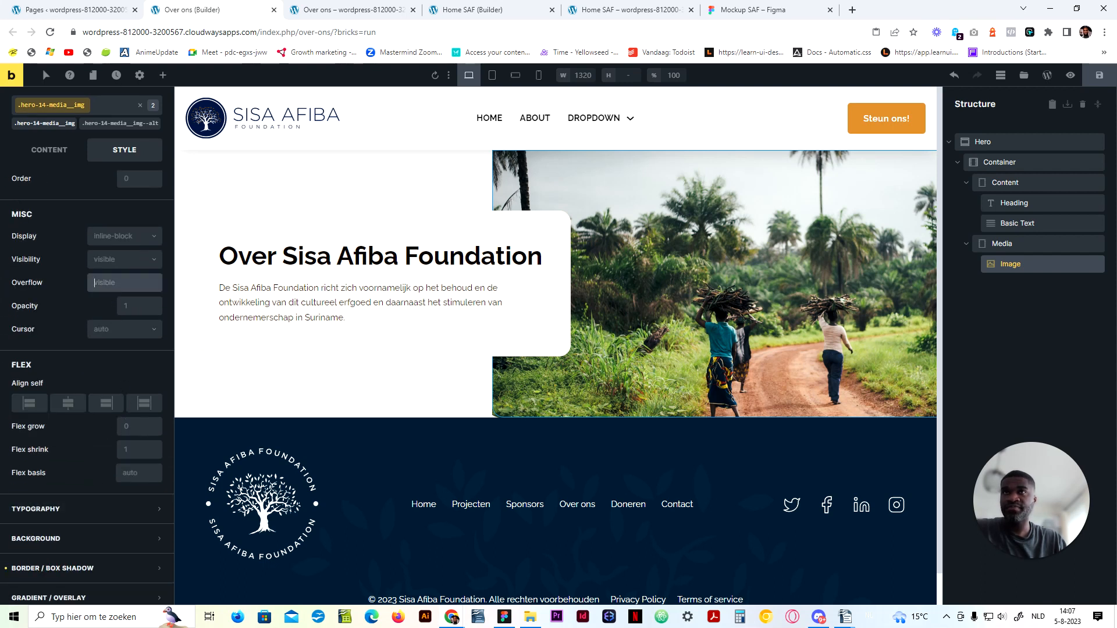
type("hidden")
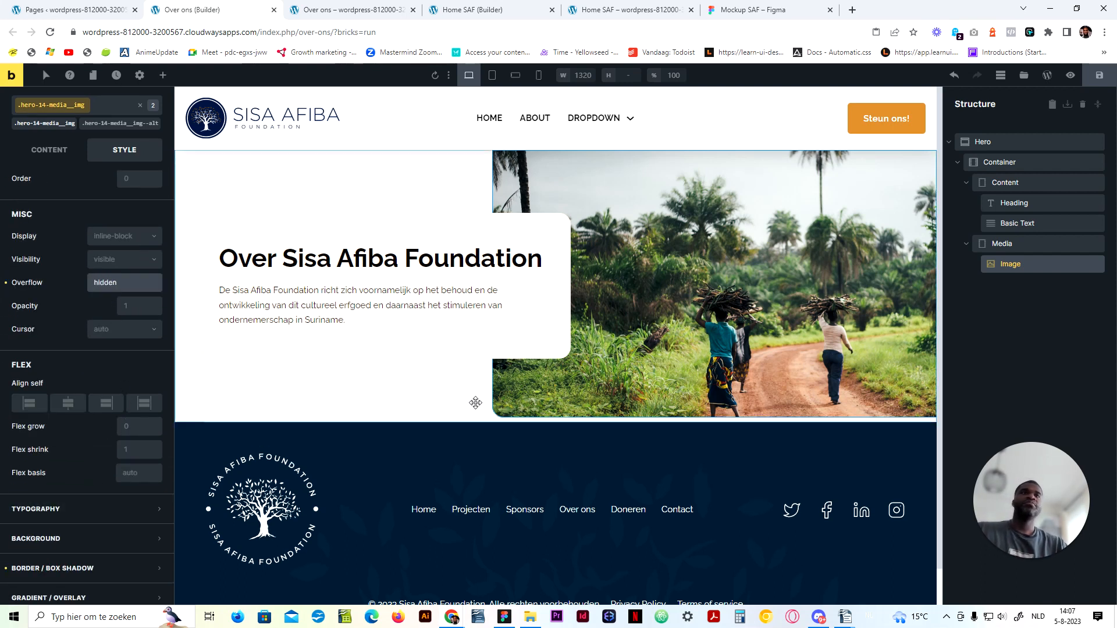
left_click(1105, 79)
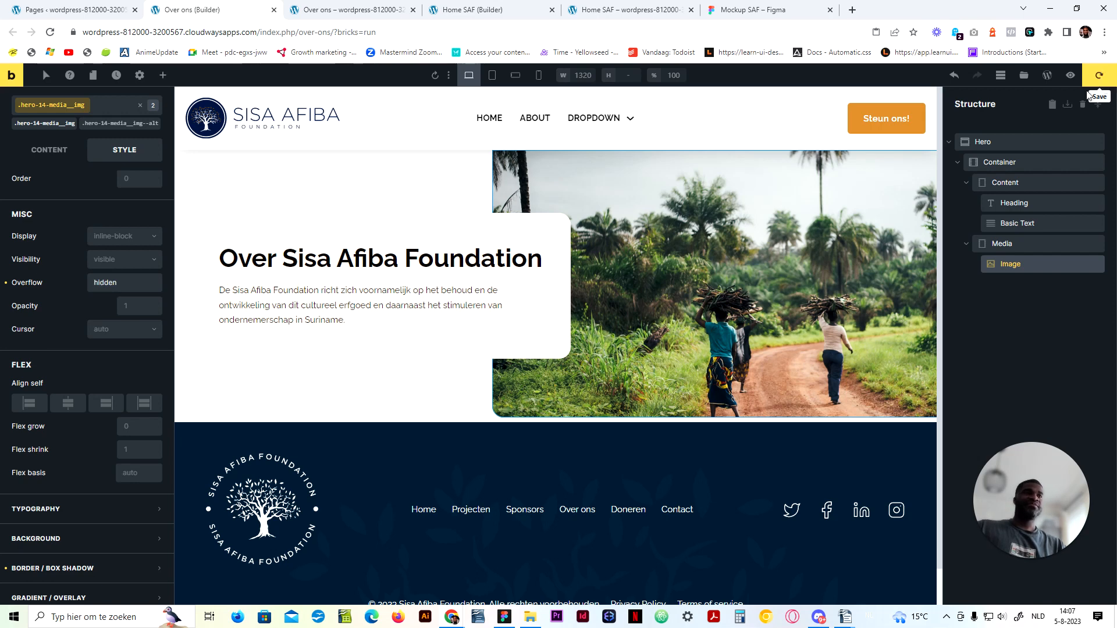
Step: Compare the hero section of the Over ons page with the Home SAF page's hero in the previews and the builder
left_click(343, 10)
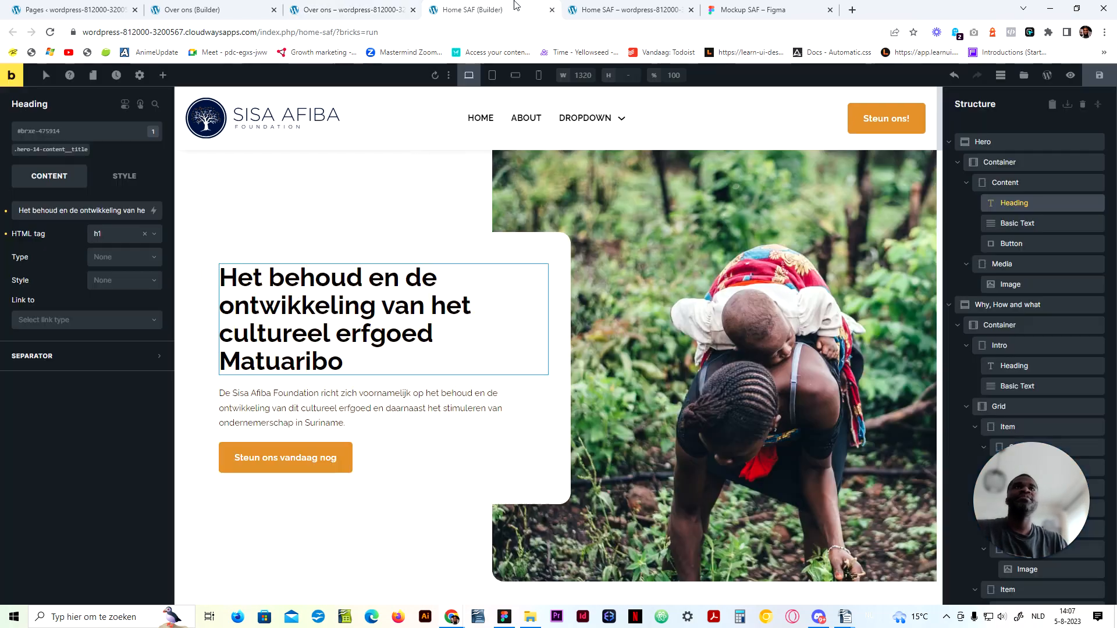
left_click(466, 9)
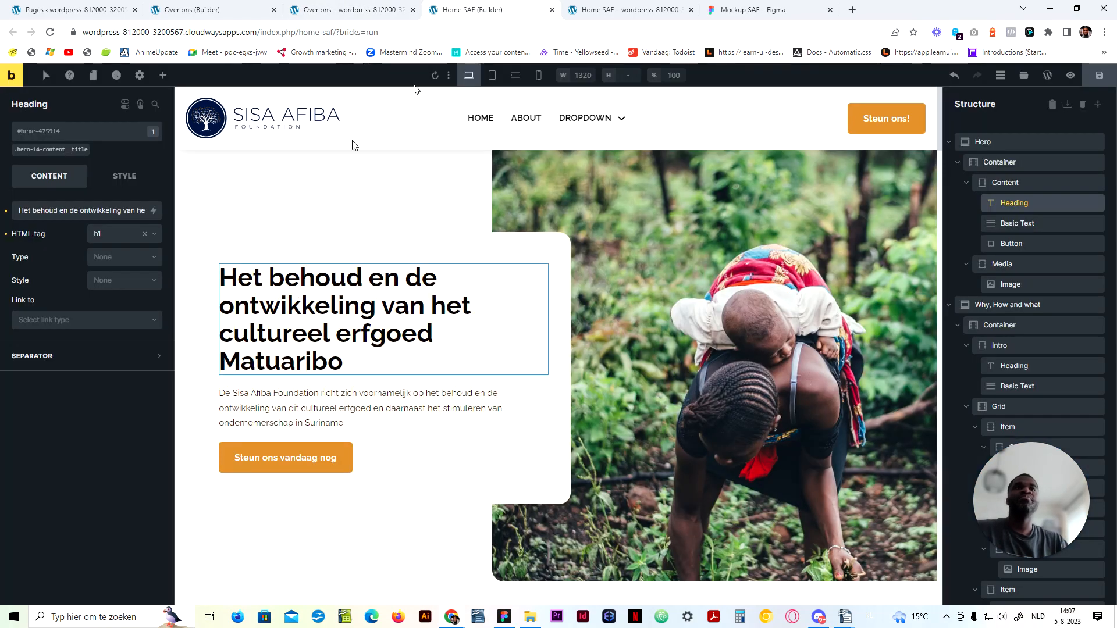
left_click(604, 7)
scroll(378, 291, "up", 10)
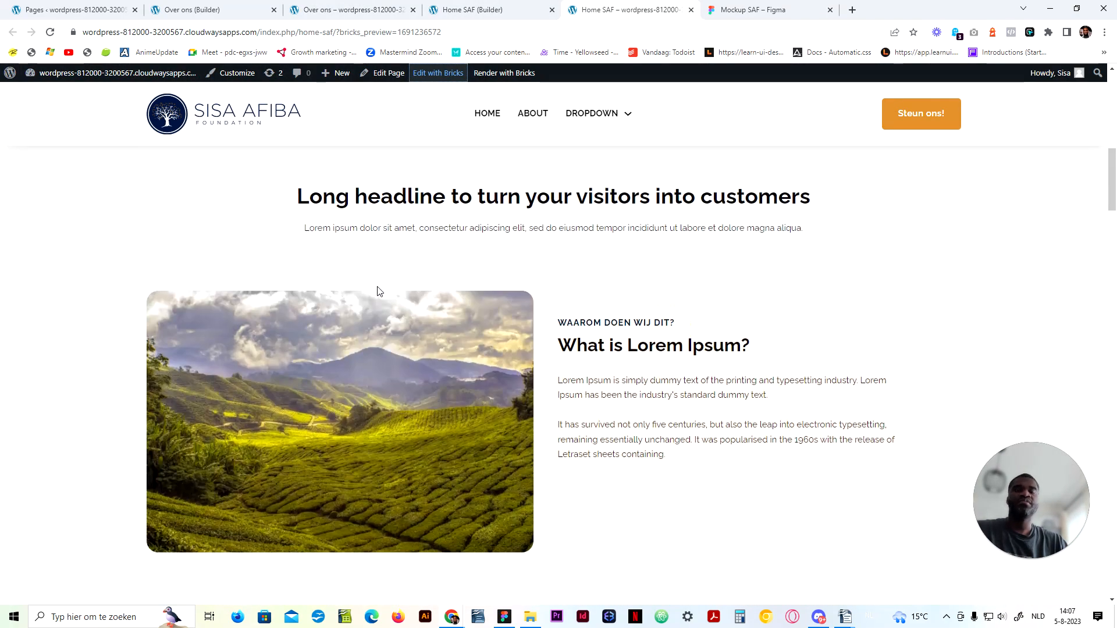
scroll(379, 291, "down", 3)
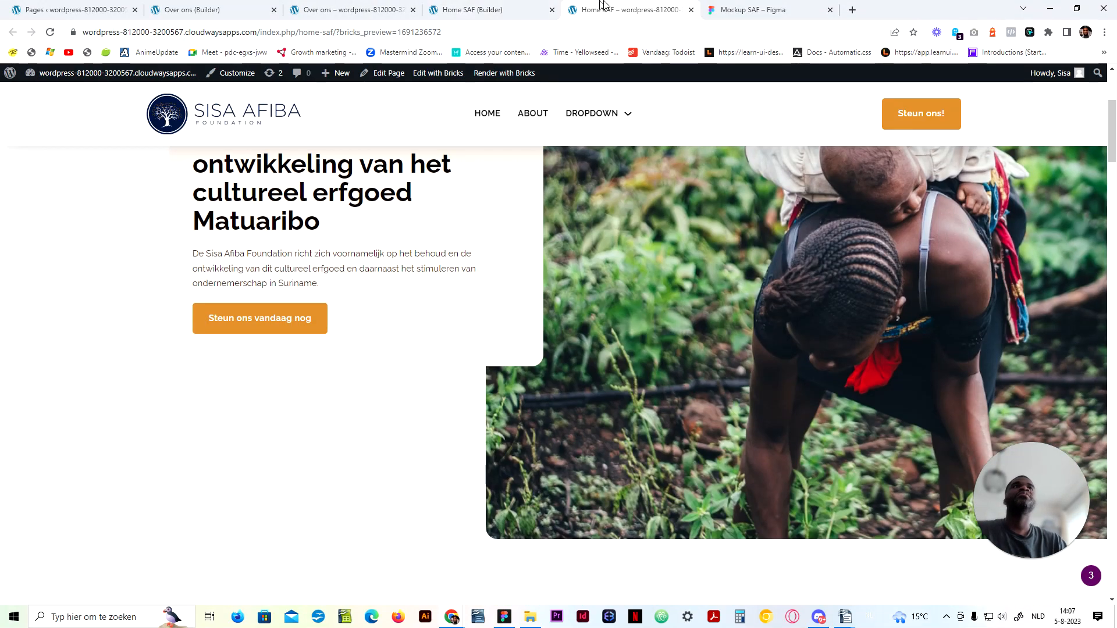
left_click(494, 9)
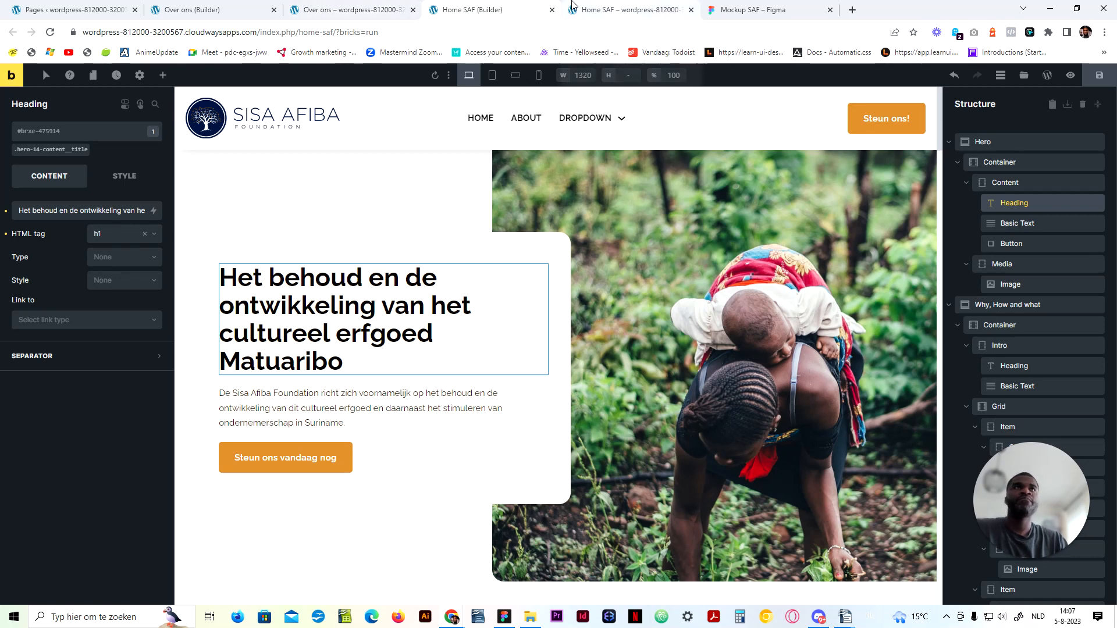
left_click(351, 6)
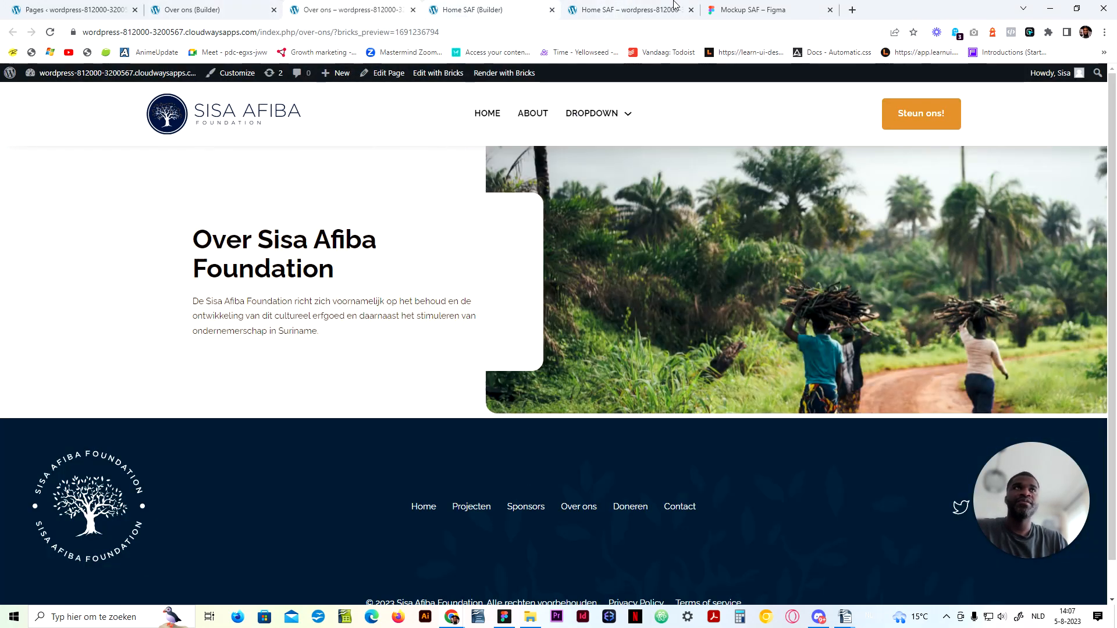
Step: Switch to the Figma mockup and examine the Over ons V2 sections from Onze visie down to the call to action and footer
left_click(756, 10)
scroll(296, 447, "down", 5)
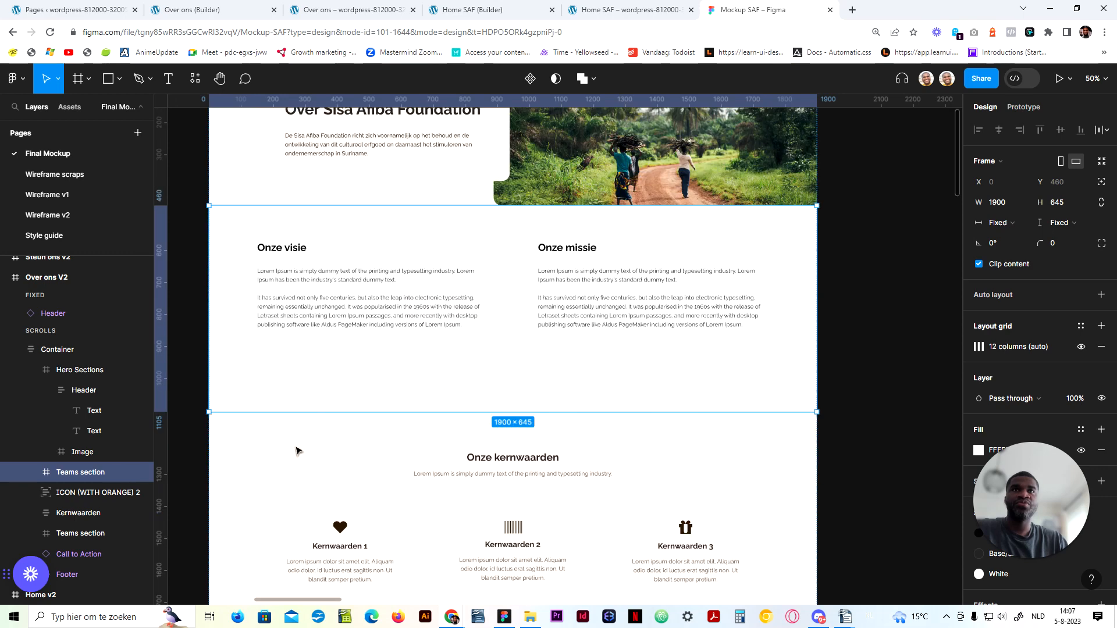
scroll(357, 267, "down", 2)
scroll(356, 267, "down", 15)
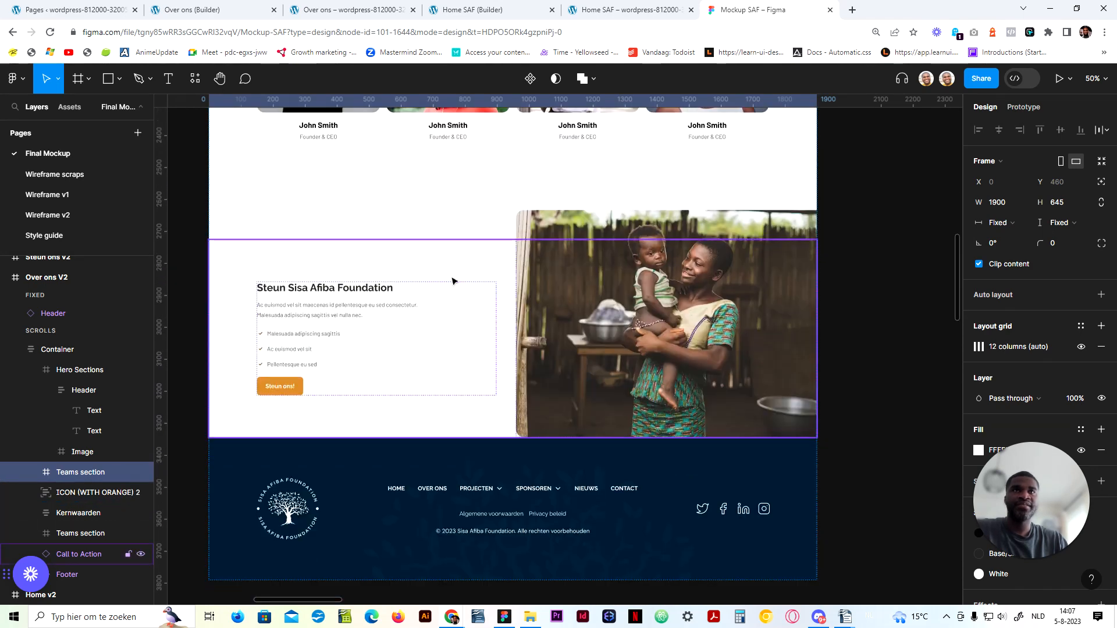
Step: Copy the Call To Action 14 section from the Home SAF page in the Bricks builder
left_click(488, 7)
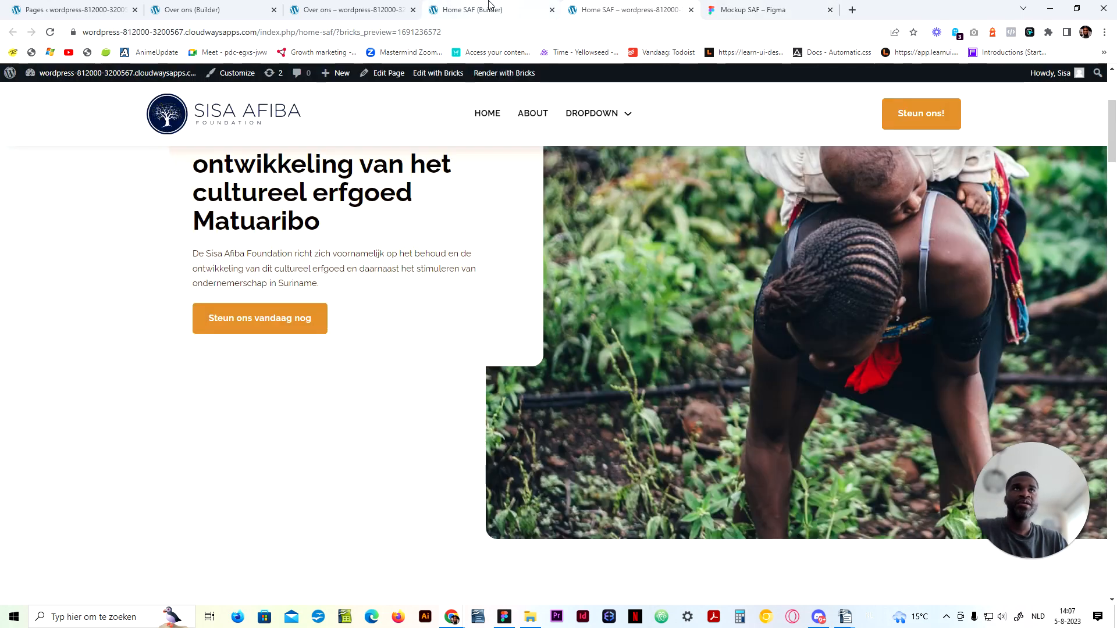
left_click(488, 6)
scroll(553, 381, "down", 8)
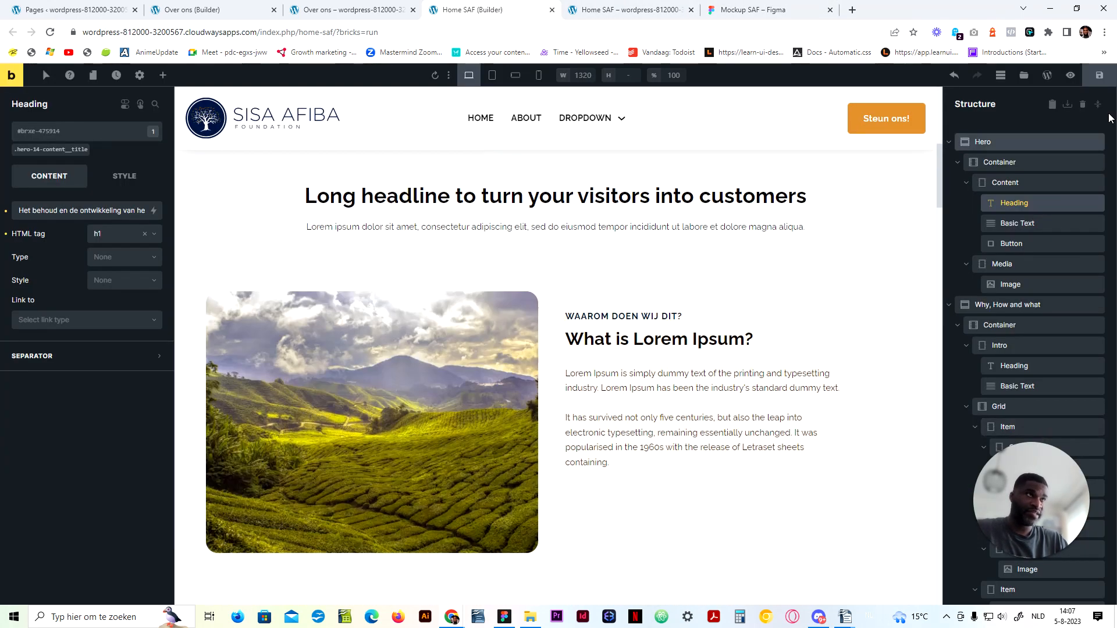
left_click(1099, 103)
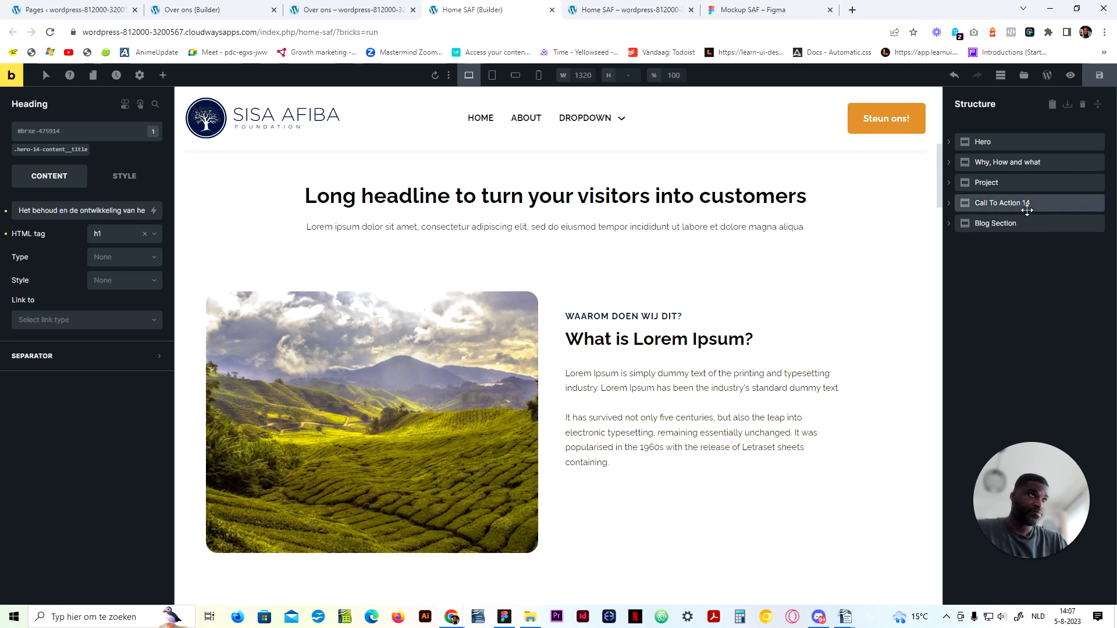
left_click(1022, 223)
left_click(1010, 204)
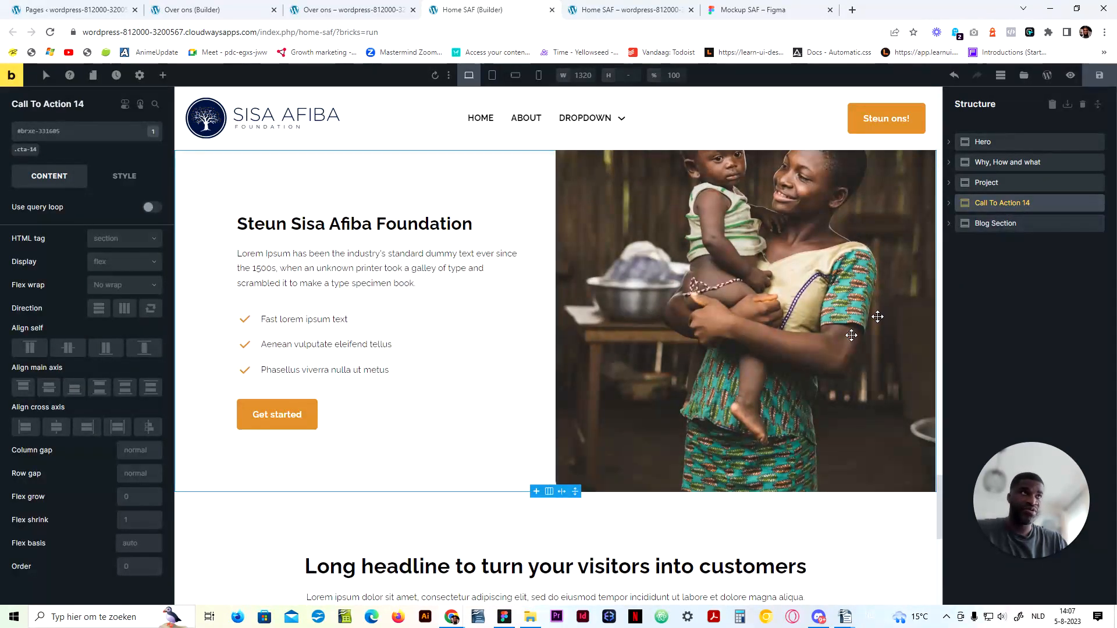
key("ctrl+c")
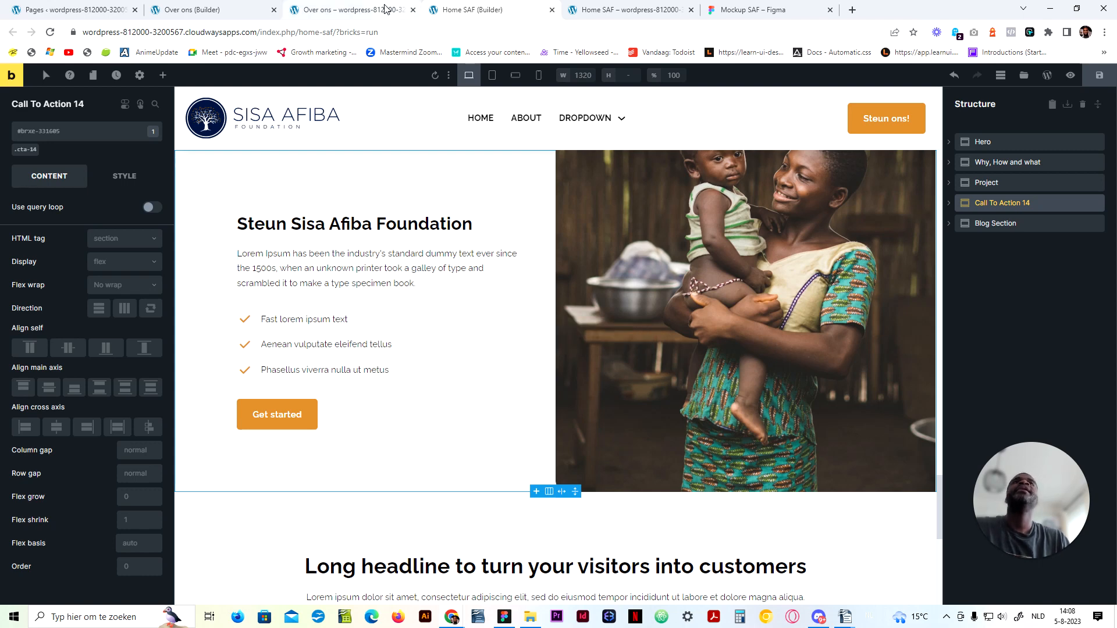
Step: Paste the Call To Action 14 section below the Hero on the Over ons page and collapse both sections in the structure
left_click(265, 7)
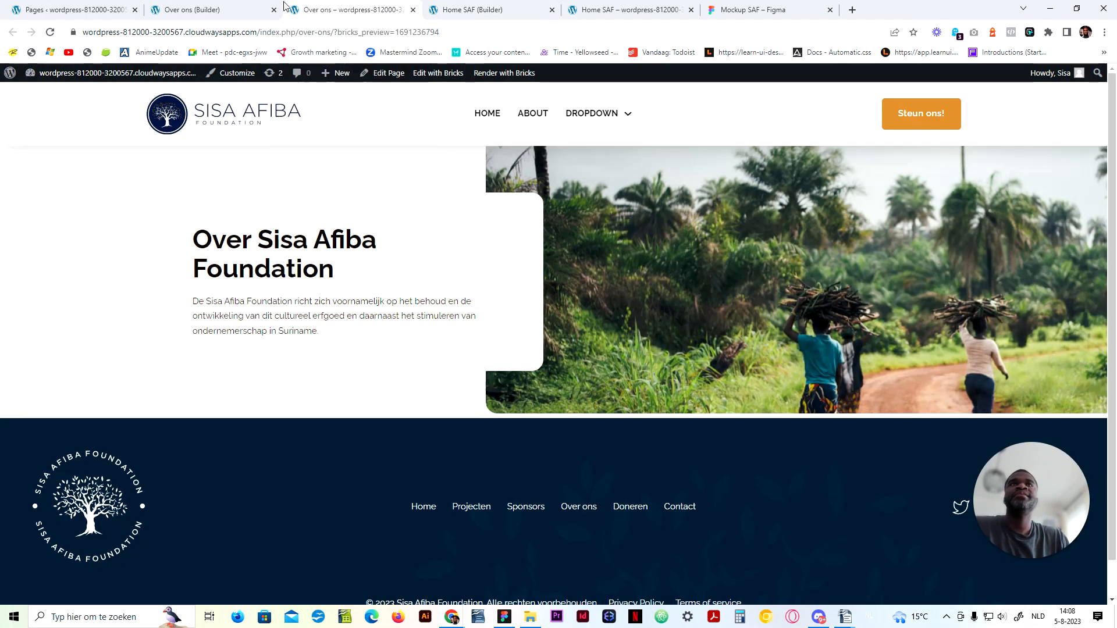
left_click(949, 142)
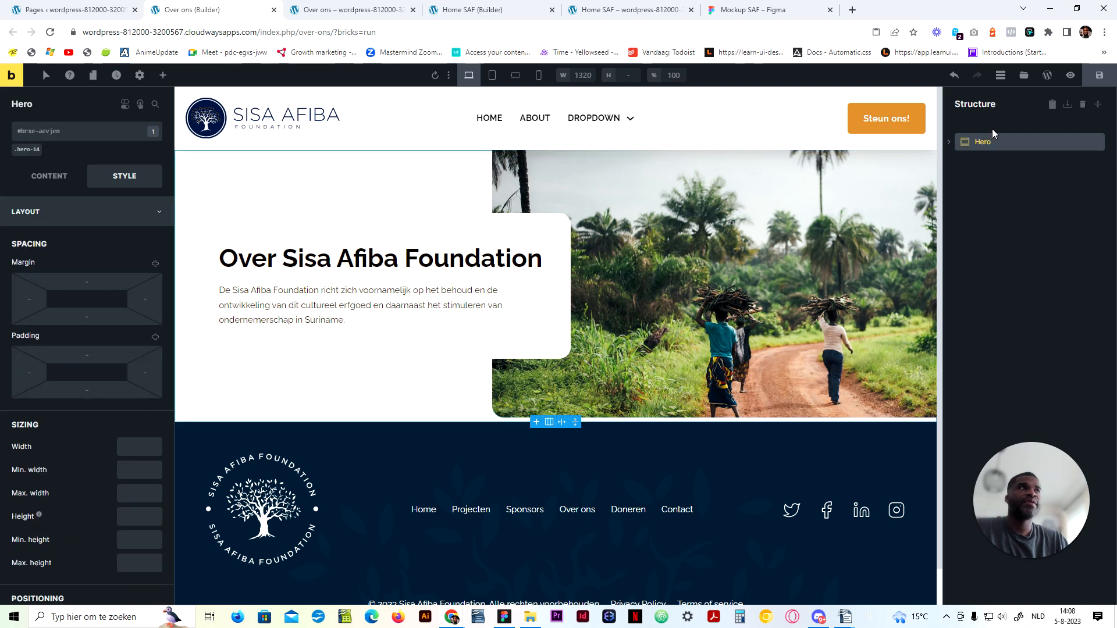
left_click(990, 230)
key("ctrl+v")
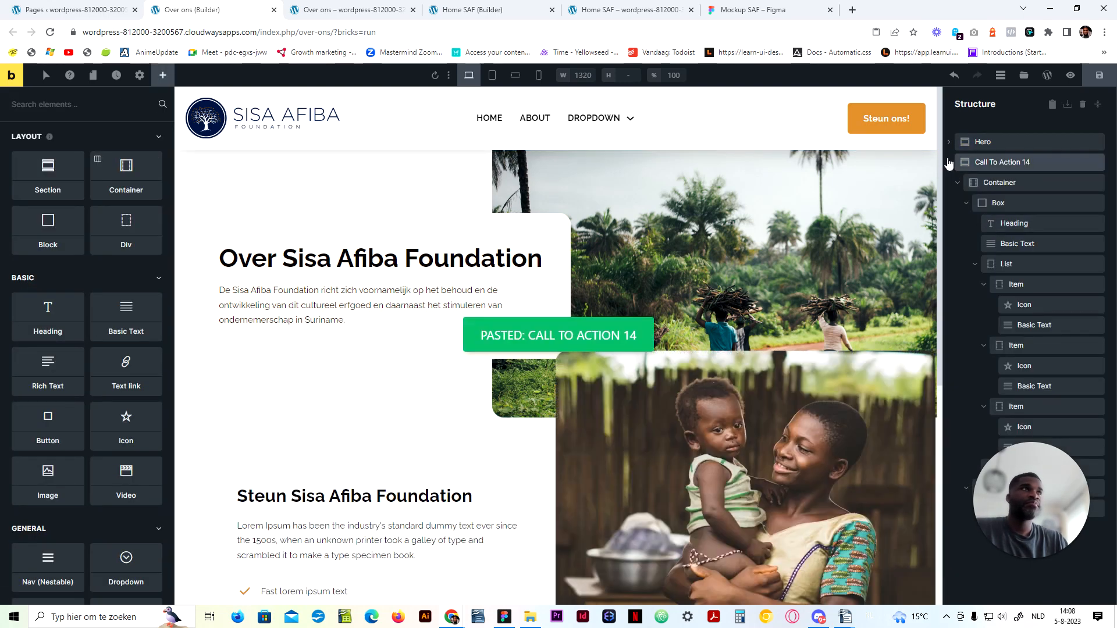
left_click(953, 165)
scroll(411, 268, "down", 4)
scroll(584, 349, "up", 5)
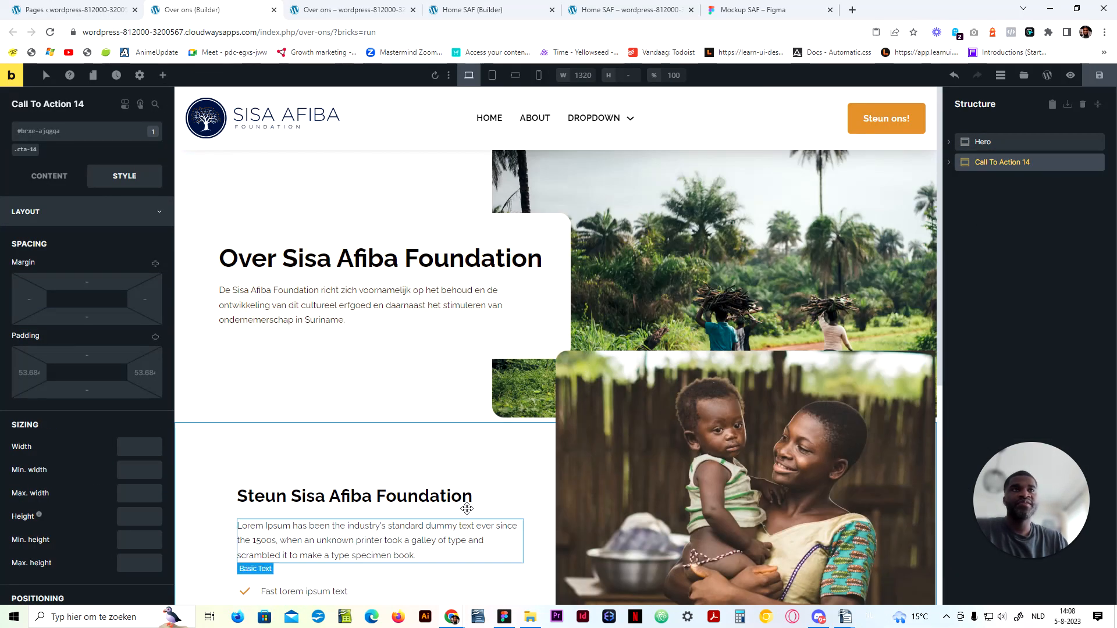
Step: Close the Home SAF builder and preview browser tabs
left_click(358, 10)
left_click(486, 9)
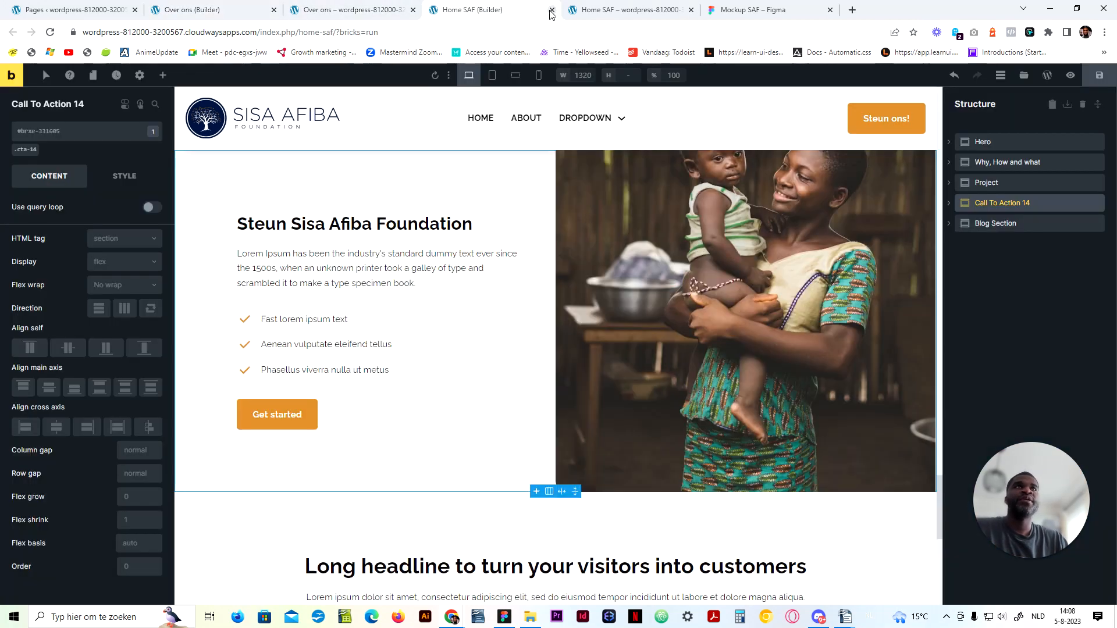
left_click(552, 9)
left_click(551, 10)
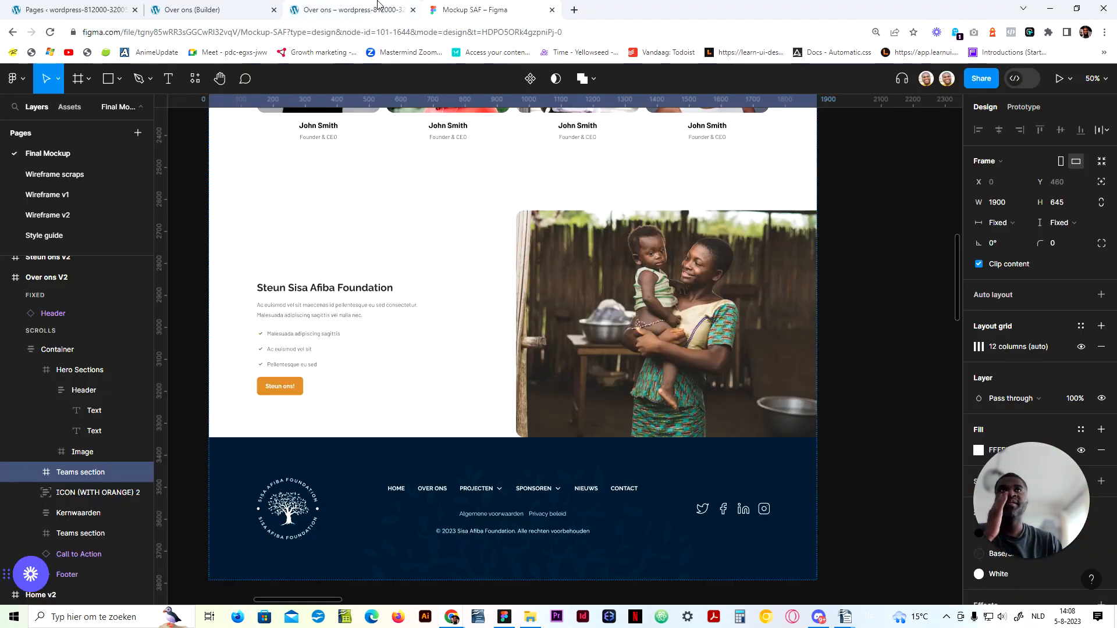
Step: Check the Onze visie and Onze missie section in the mockup and add a new Section directly after the Hero on Over ons
scroll(504, 390, "up", 1)
scroll(504, 390, "up", 15)
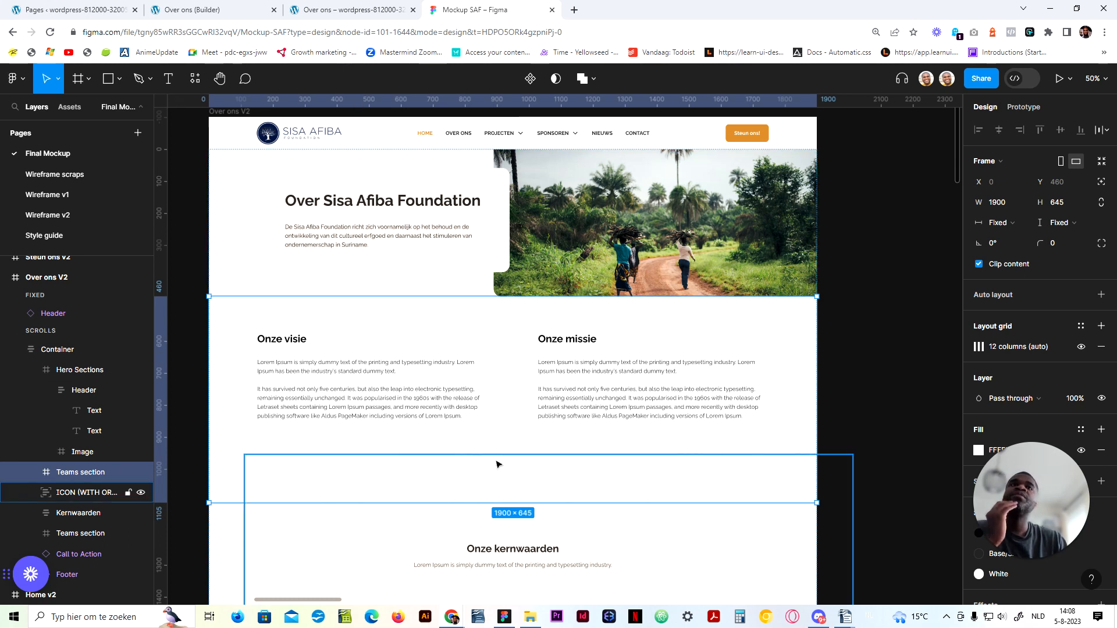
left_click(337, 6)
left_click(256, 5)
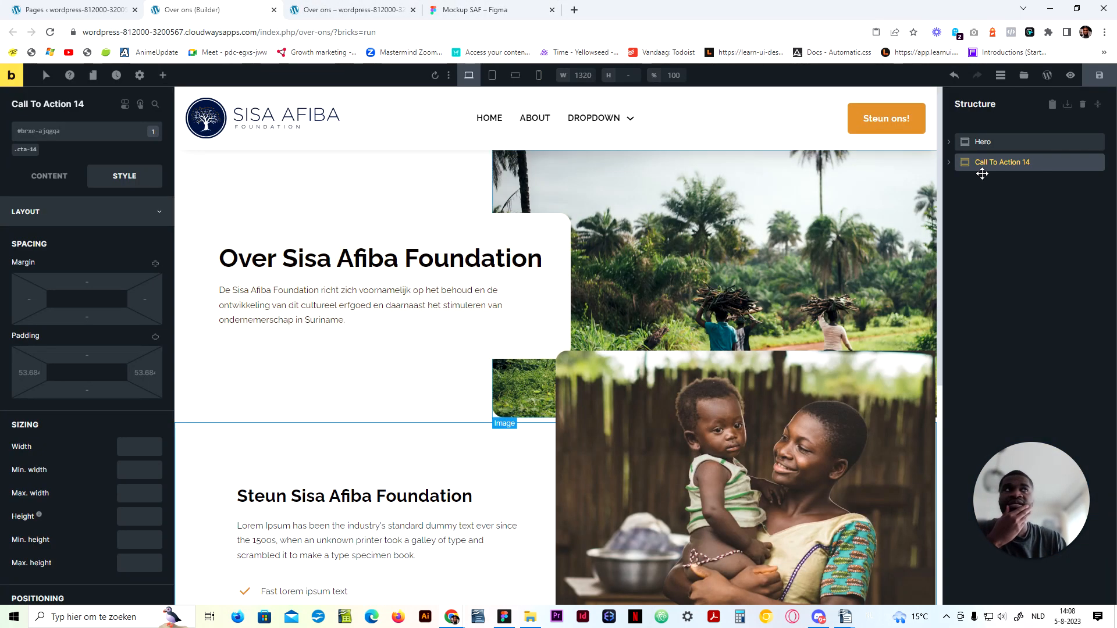
left_click(1005, 141)
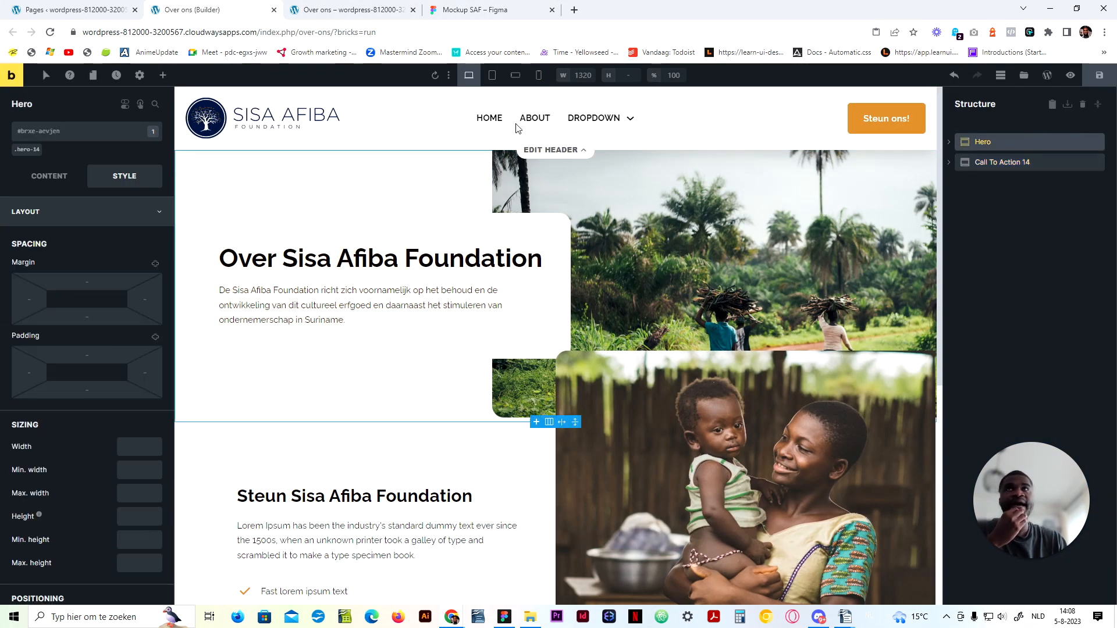
left_click(165, 78)
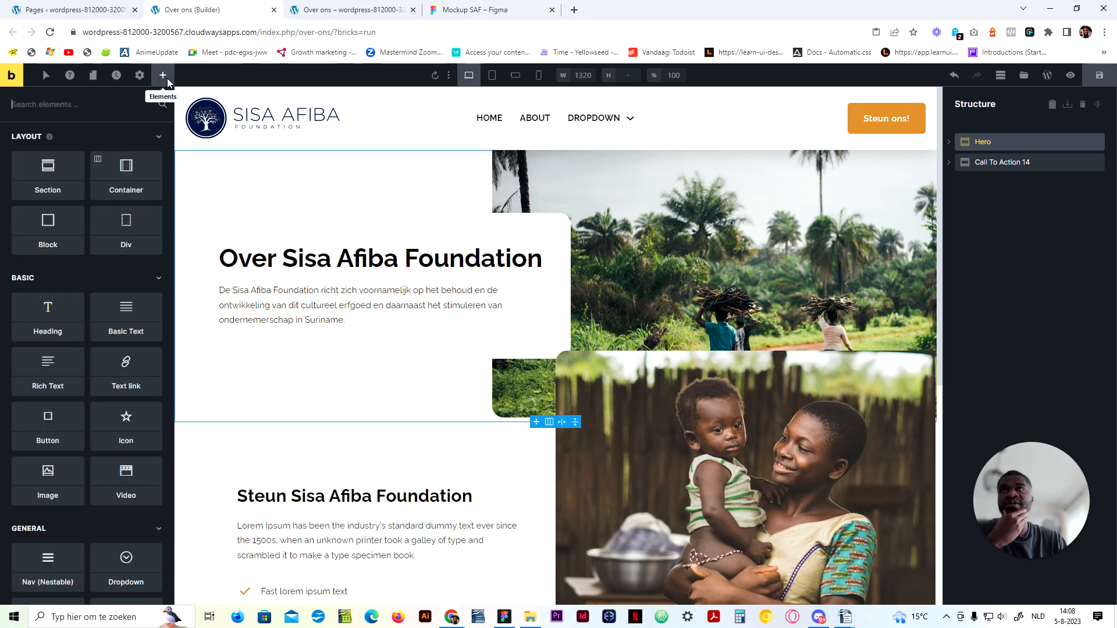
left_click(60, 176)
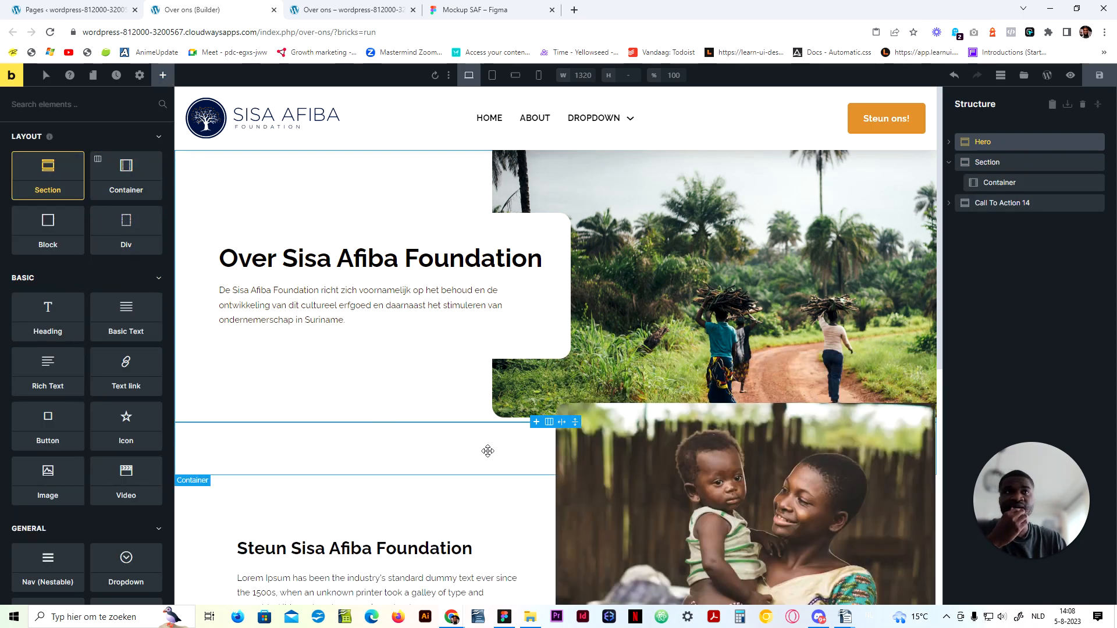
Step: Rename the new section between the Hero and Call To Action 14 to 2 Col
double_click(987, 163)
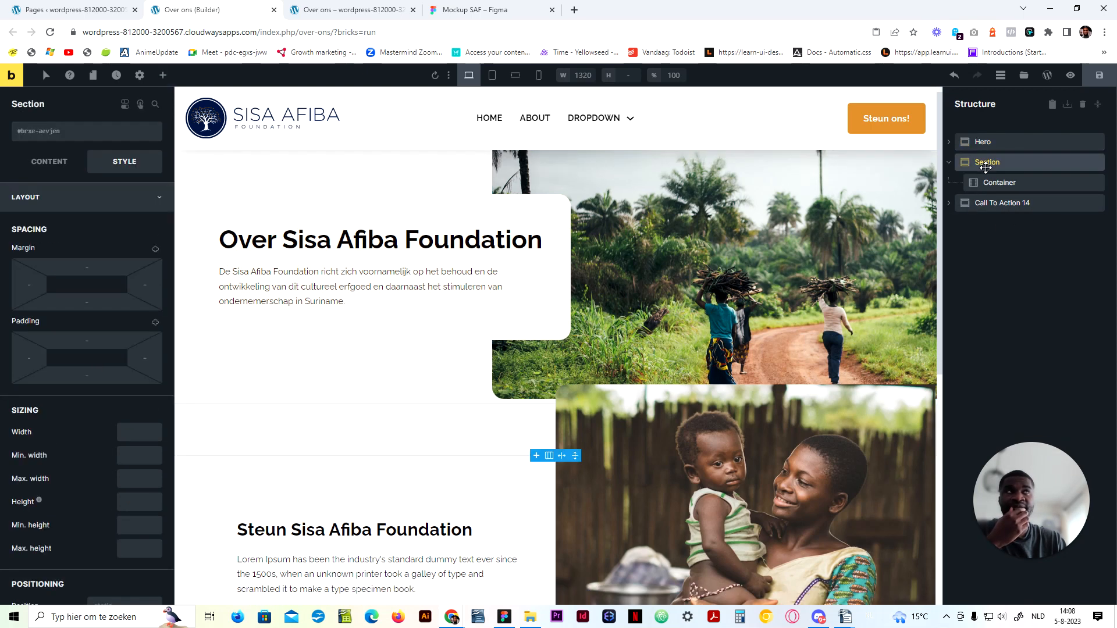
type("@col")
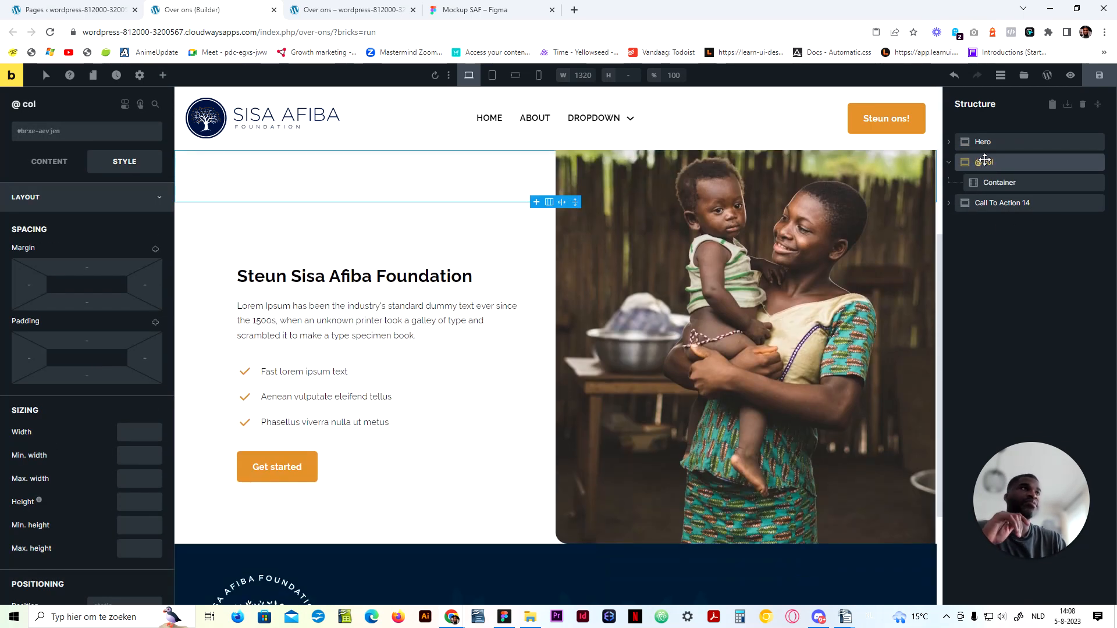
double_click(984, 161)
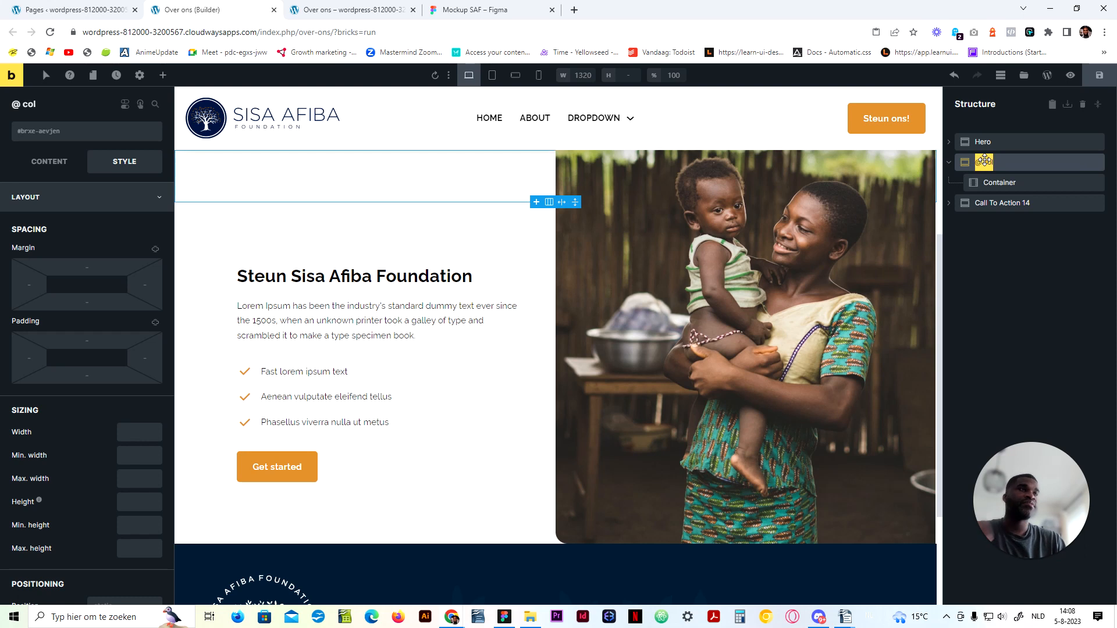
type("2")
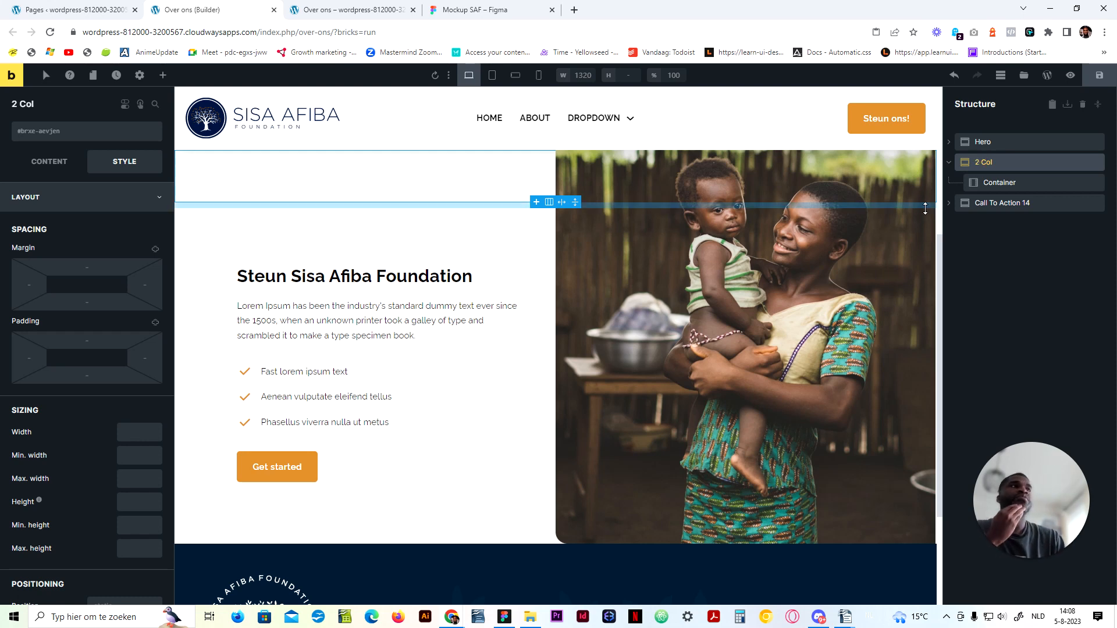
Step: Add two Block elements inside the 2 Col section's Container
left_click(992, 182)
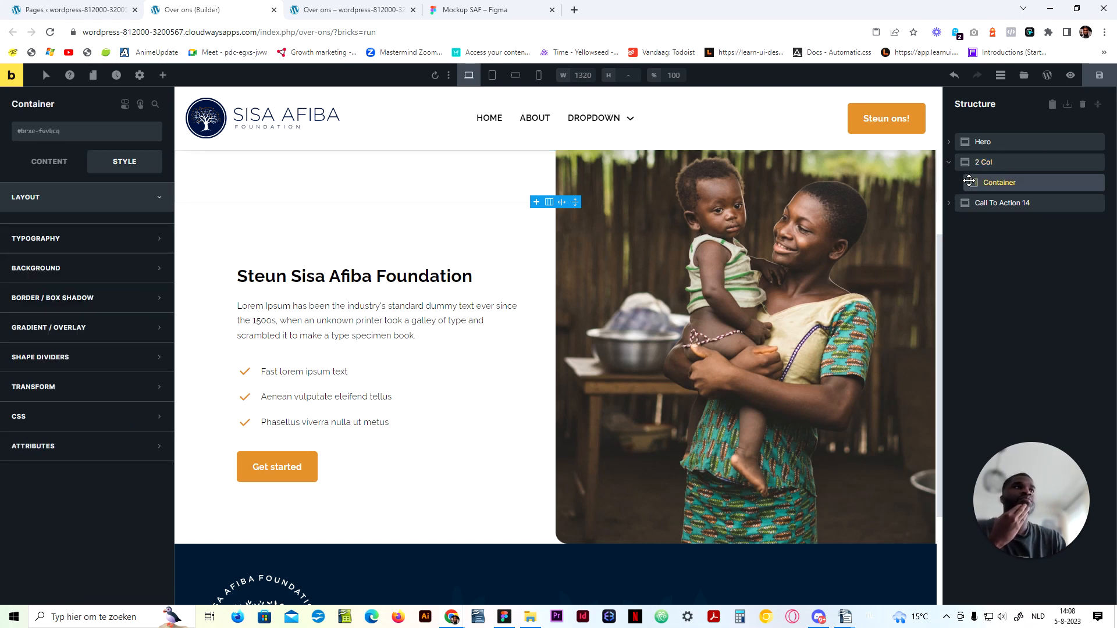
left_click(163, 76)
left_click(70, 234)
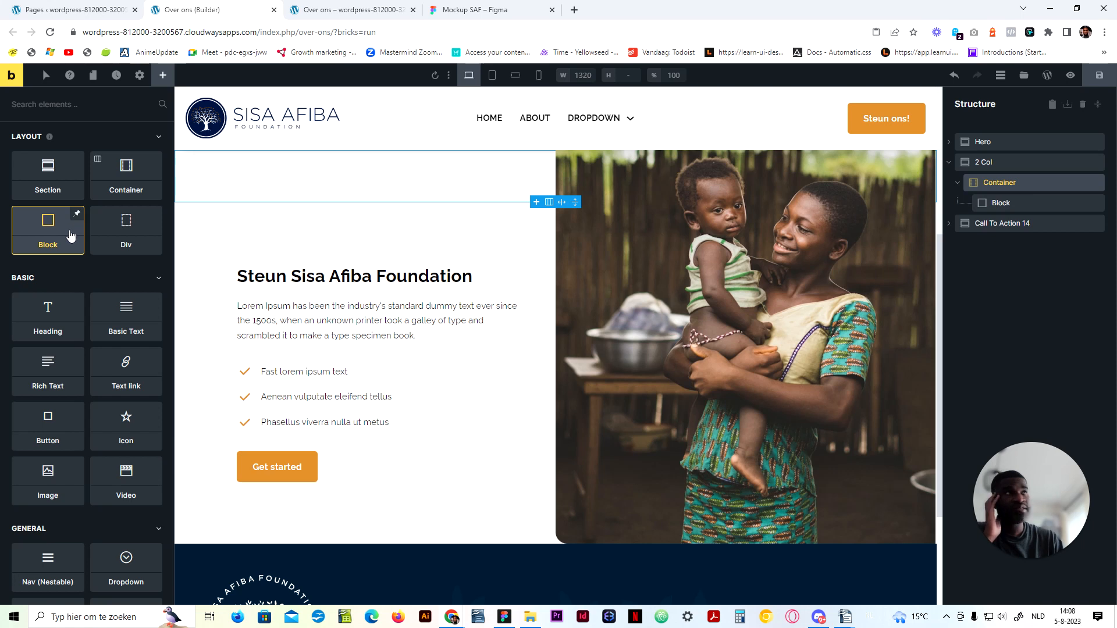
left_click(71, 234)
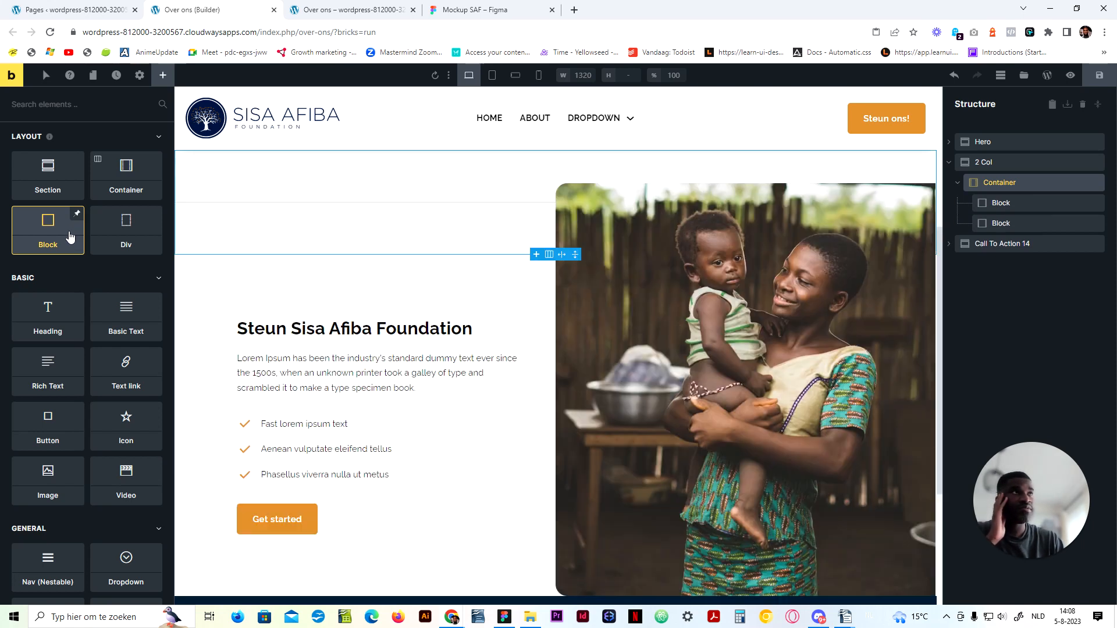
Step: Delete the second Block from the 2 Col section's Container
double_click(1001, 203)
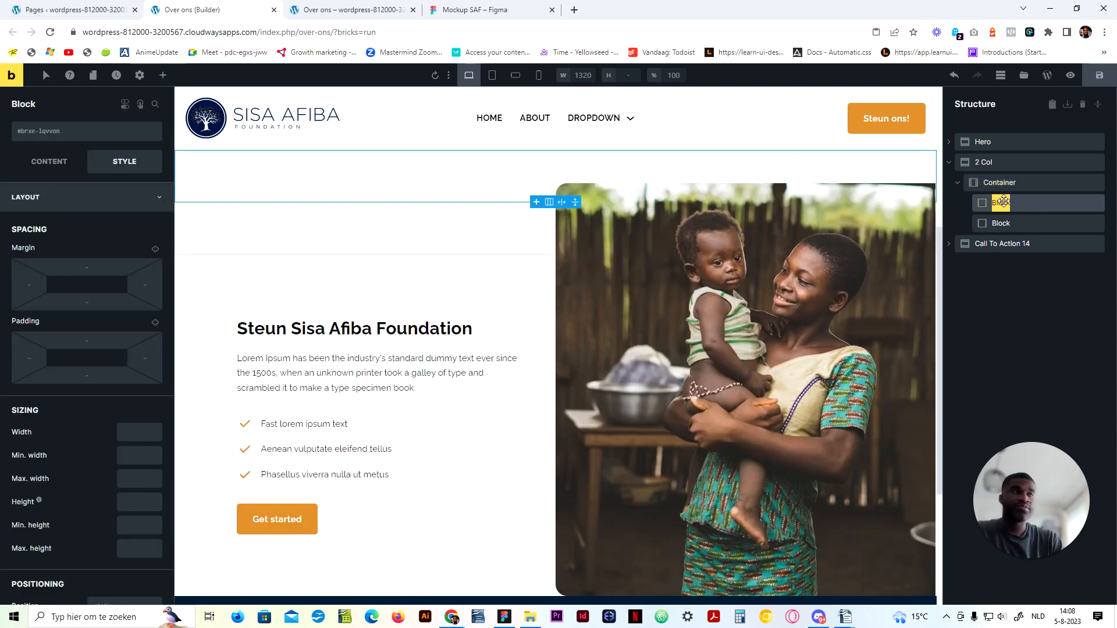
left_click(999, 183)
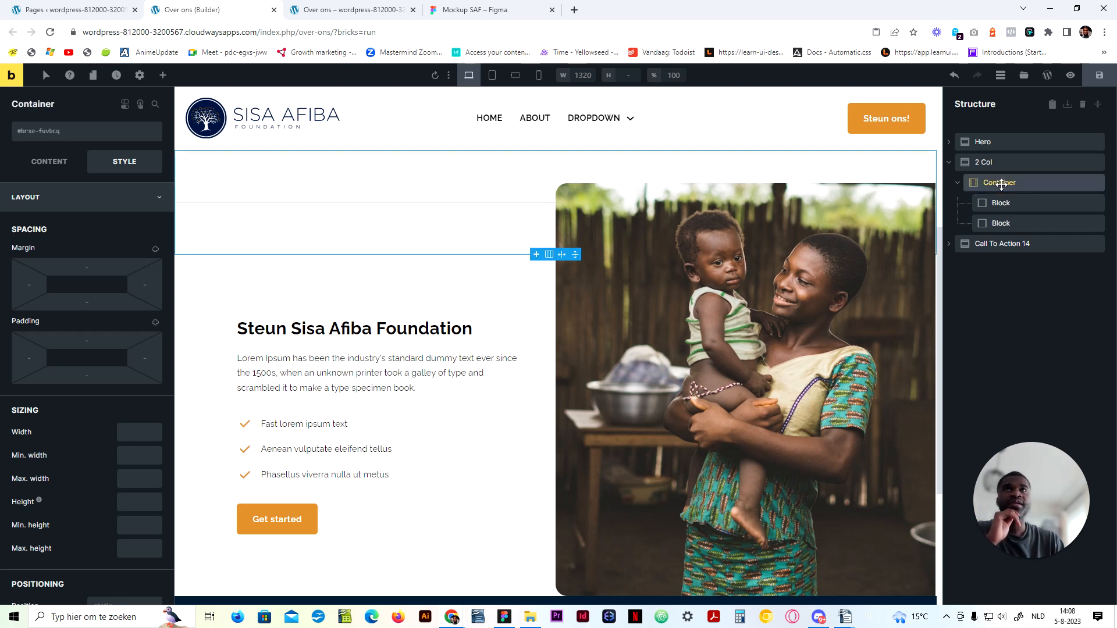
right_click(1000, 223)
left_click(1010, 300)
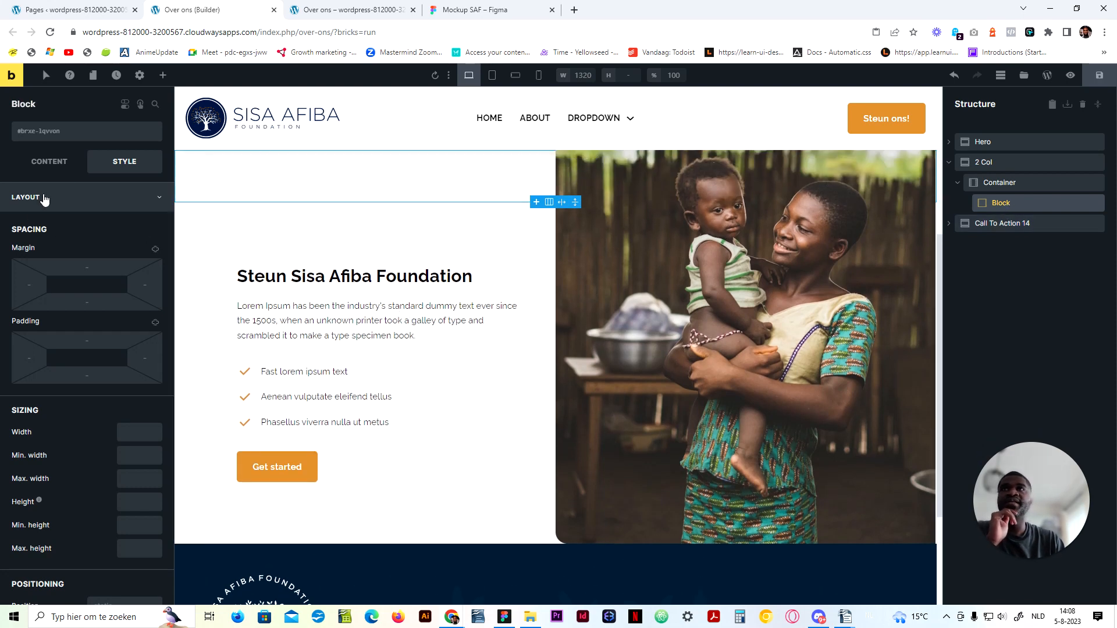
Step: Add a Heading and a Rich Text element inside the remaining Block of the 2 Col section
left_click(168, 76)
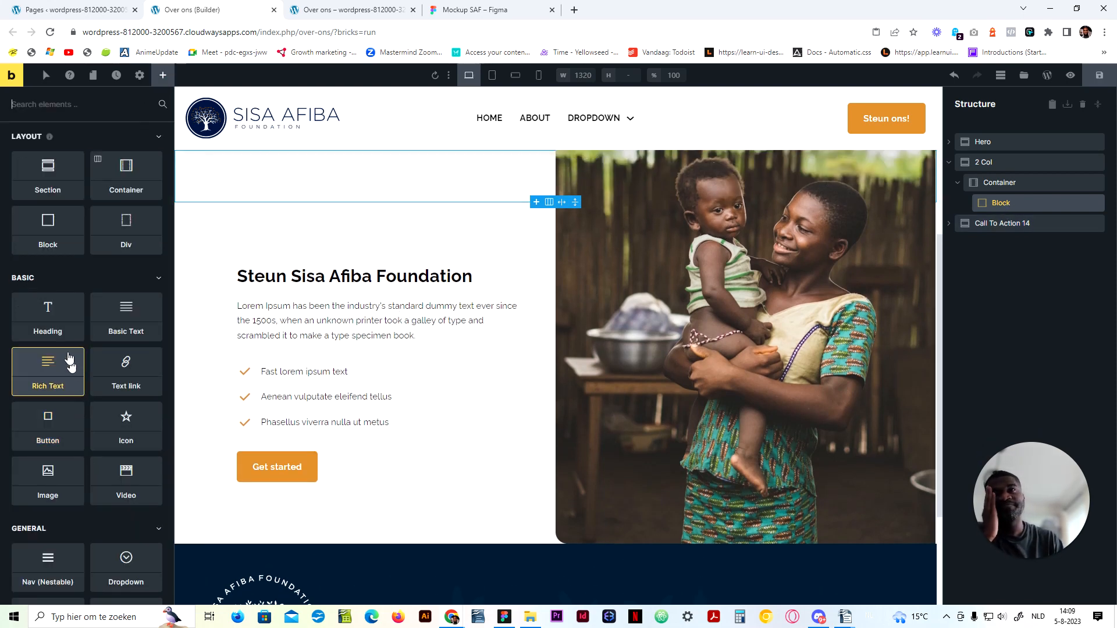
left_click(61, 325)
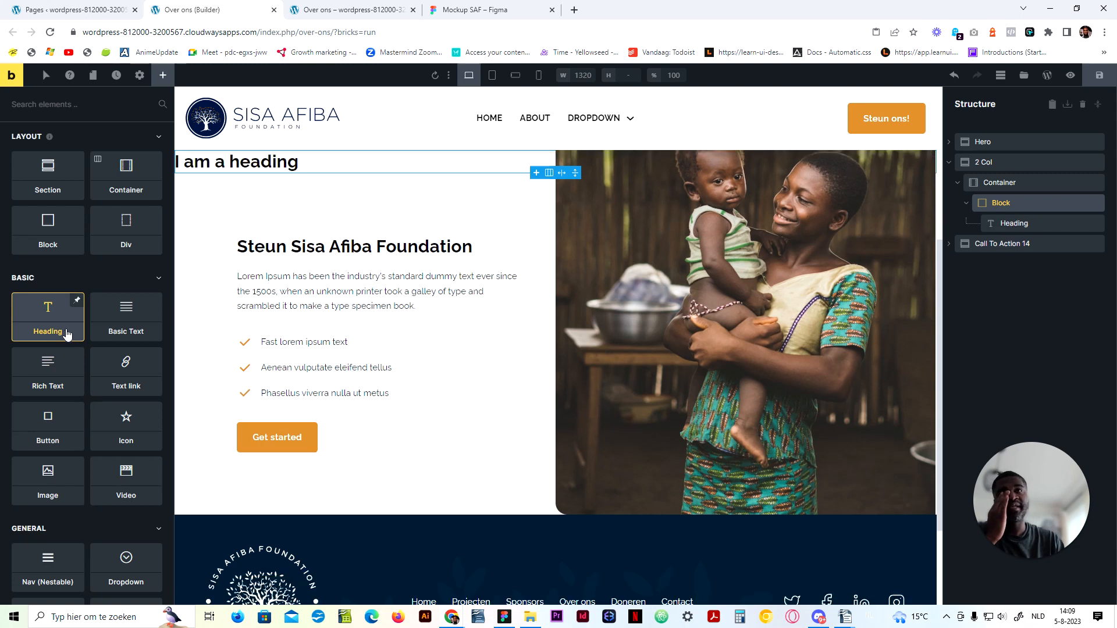
left_click(75, 369)
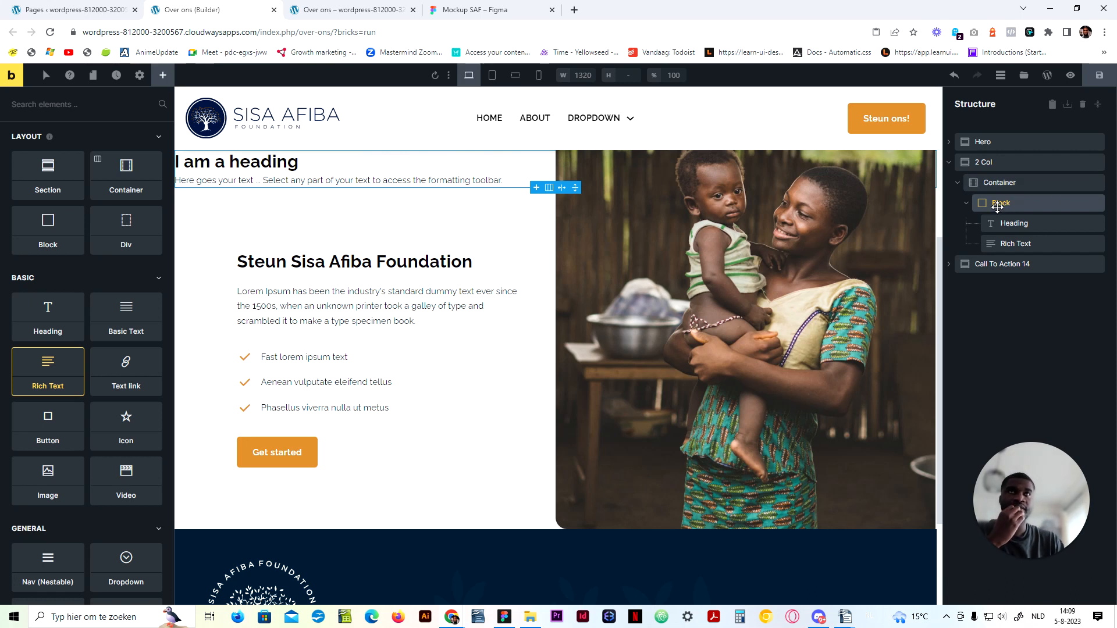
Step: Start entering a CSS class name with the prefix saf- for the 2 Col section
left_click(1005, 166)
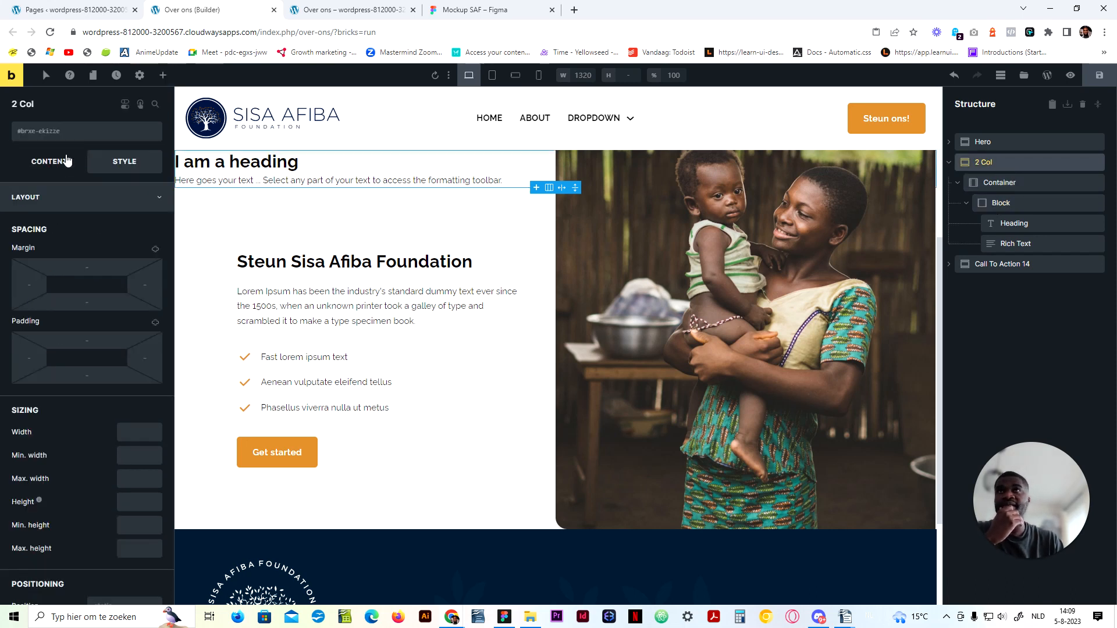
left_click(84, 136)
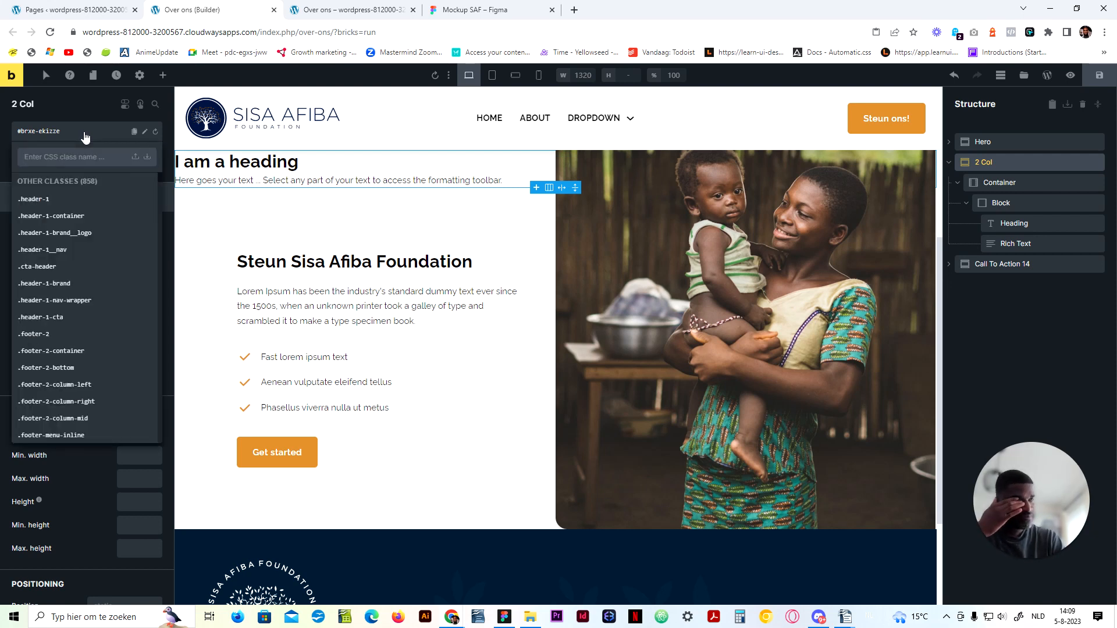
type("saf-")
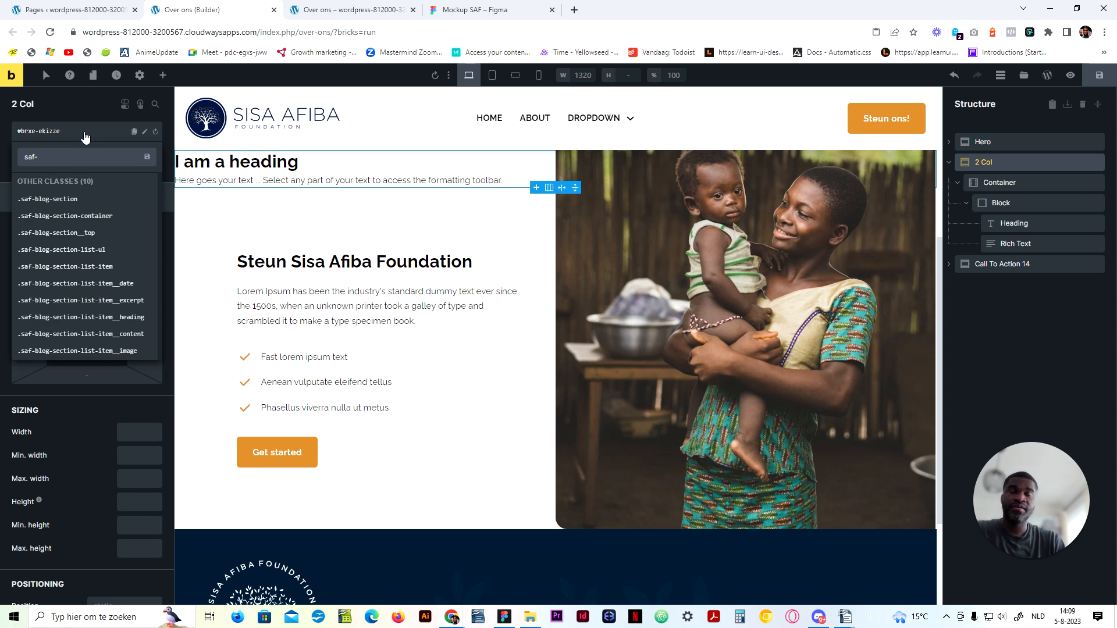
Step: Add the class saf-section to the 2 Col section and set its padding to var(--space-xl) on all four sides
type("section")
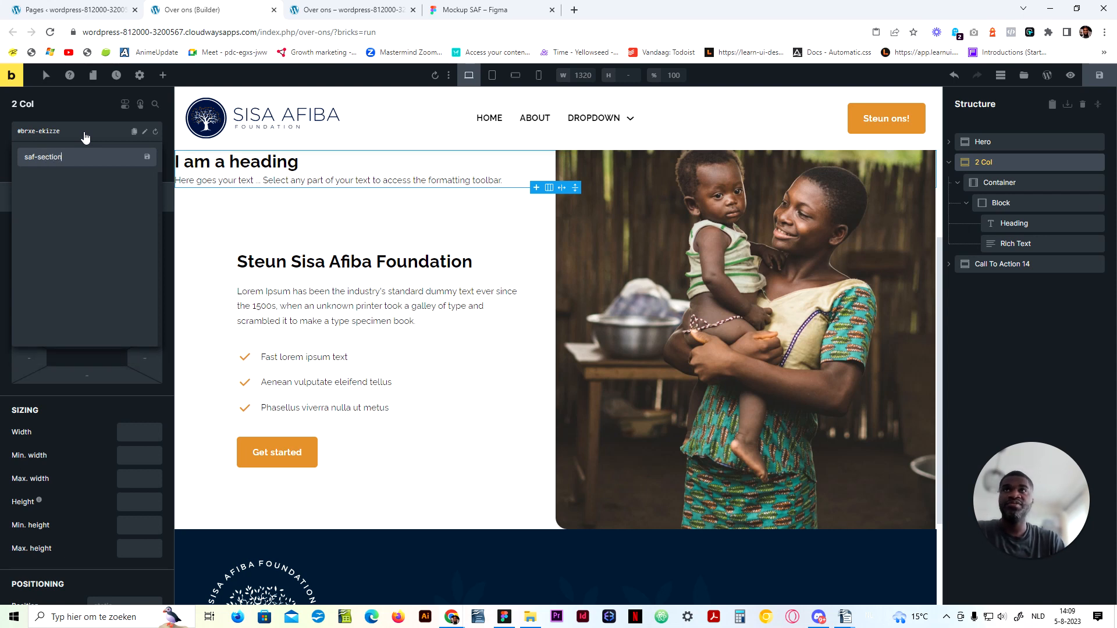
key("Return")
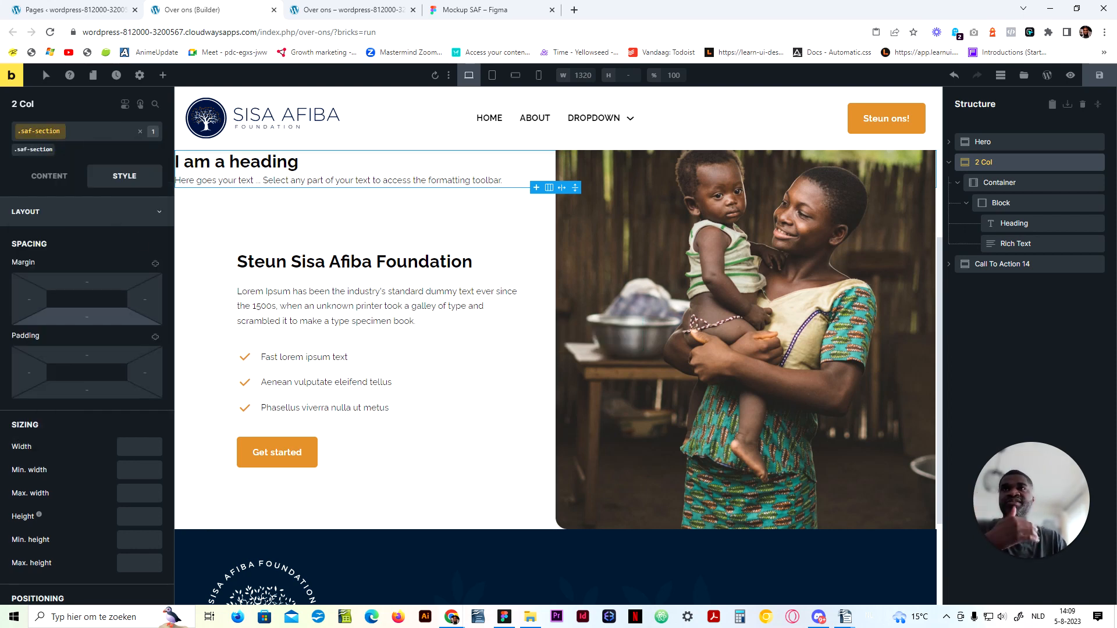
left_click(154, 337)
left_click(87, 355)
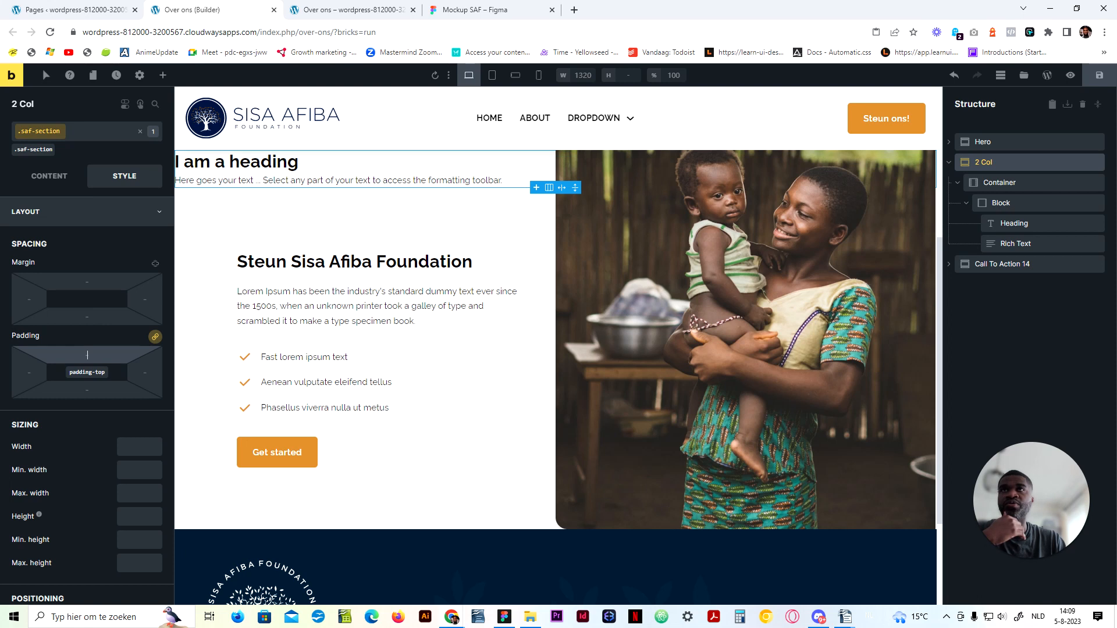
type("var()")
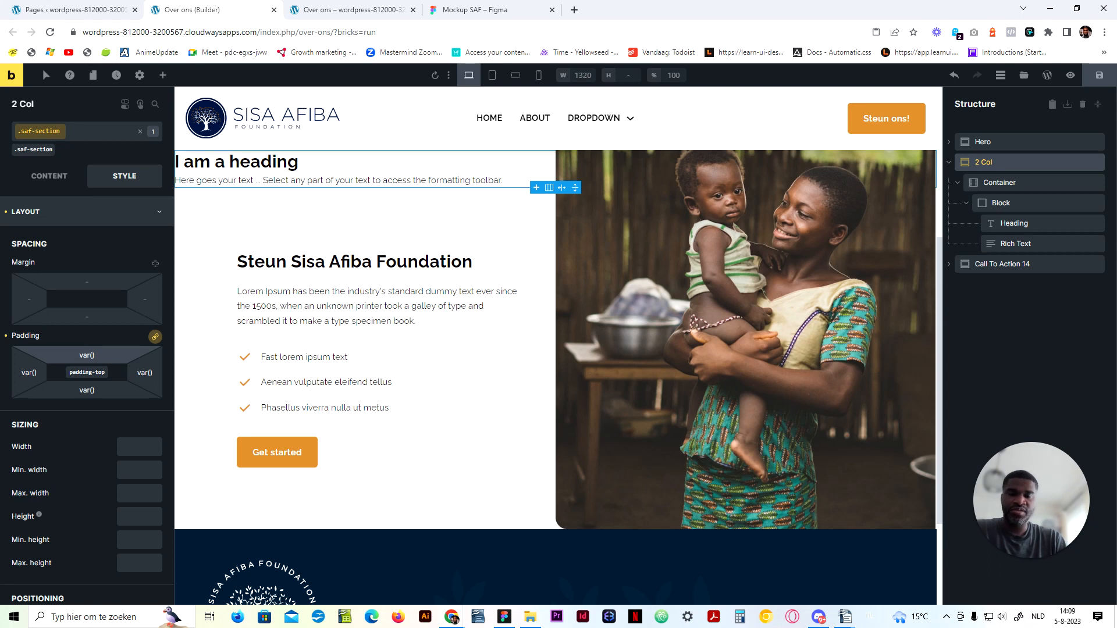
type("--space")
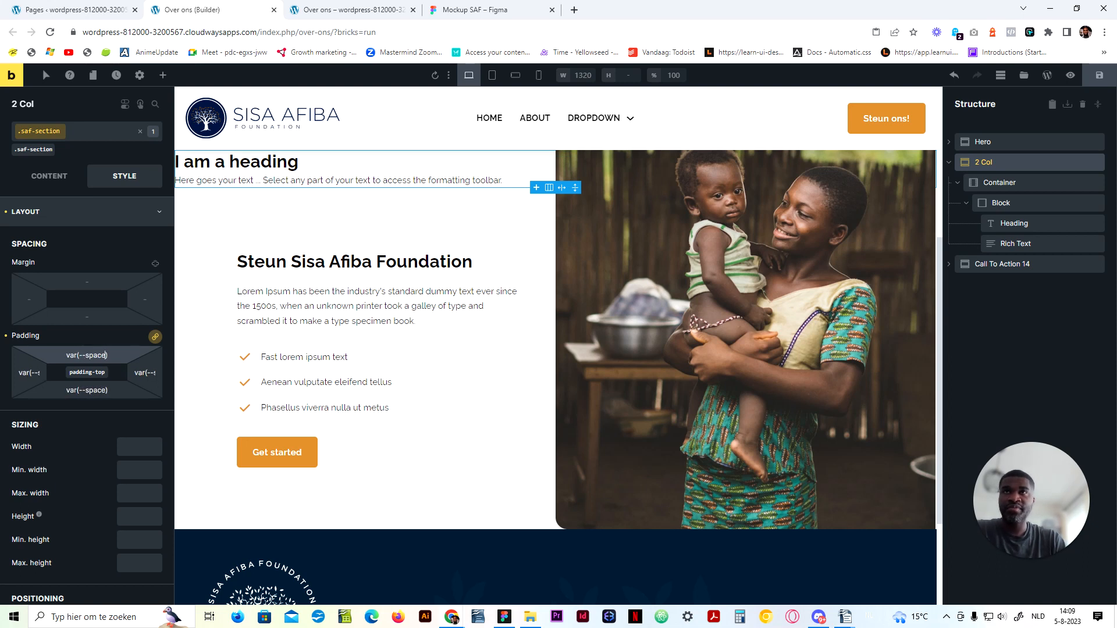
type("-xl")
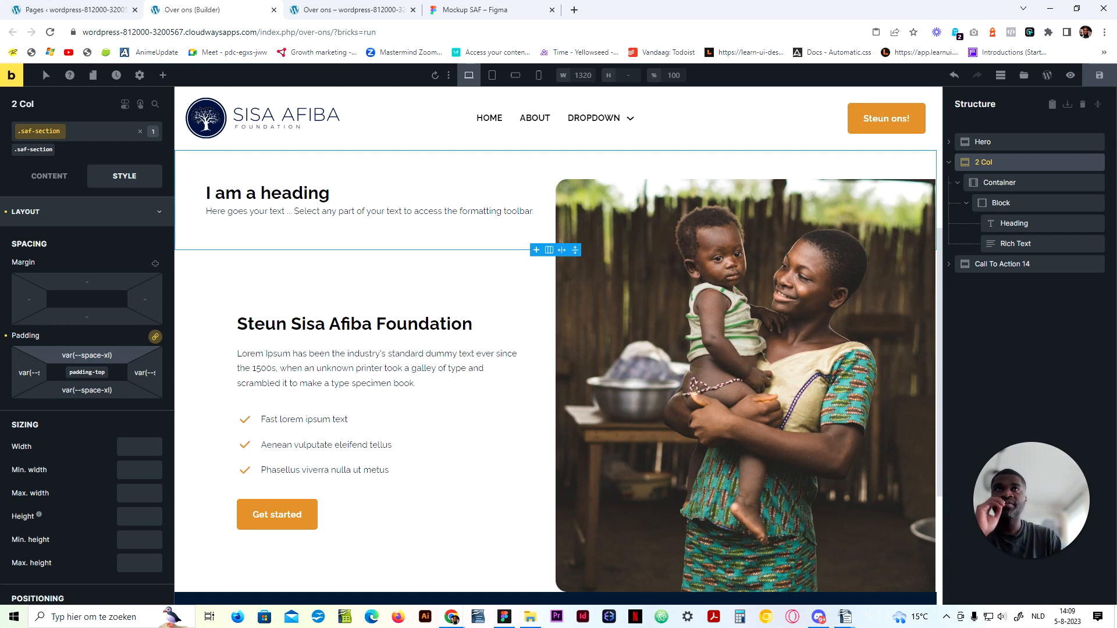
Step: Unlink the saf-section padding sides, set the top and bottom padding to var(--space-3xl), and save the page
left_click(155, 337)
type("3")
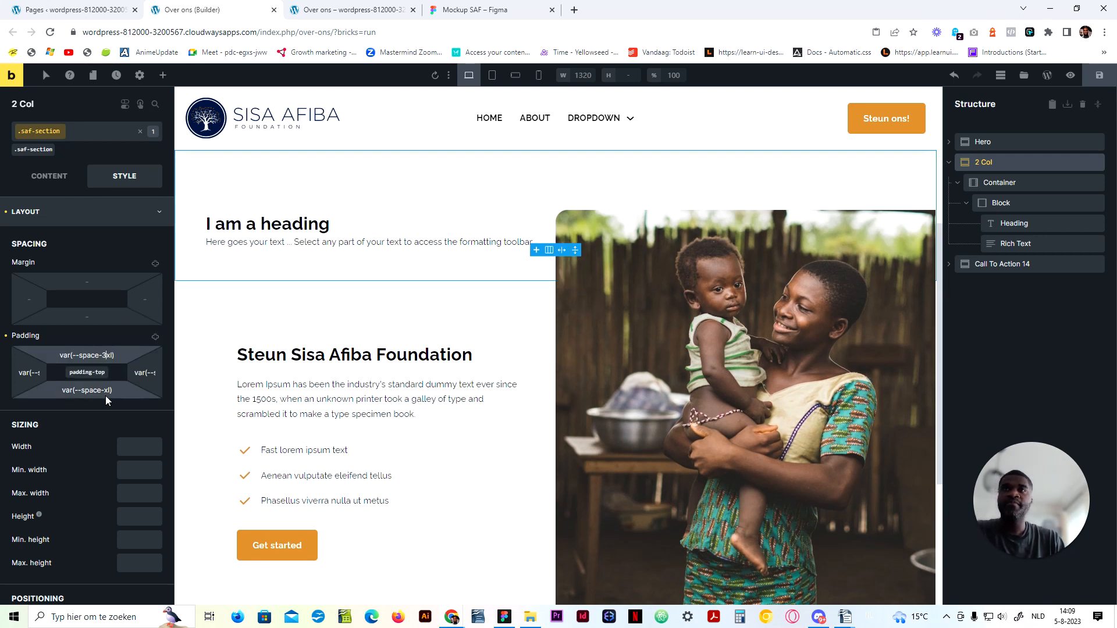
left_click(106, 390)
type("3")
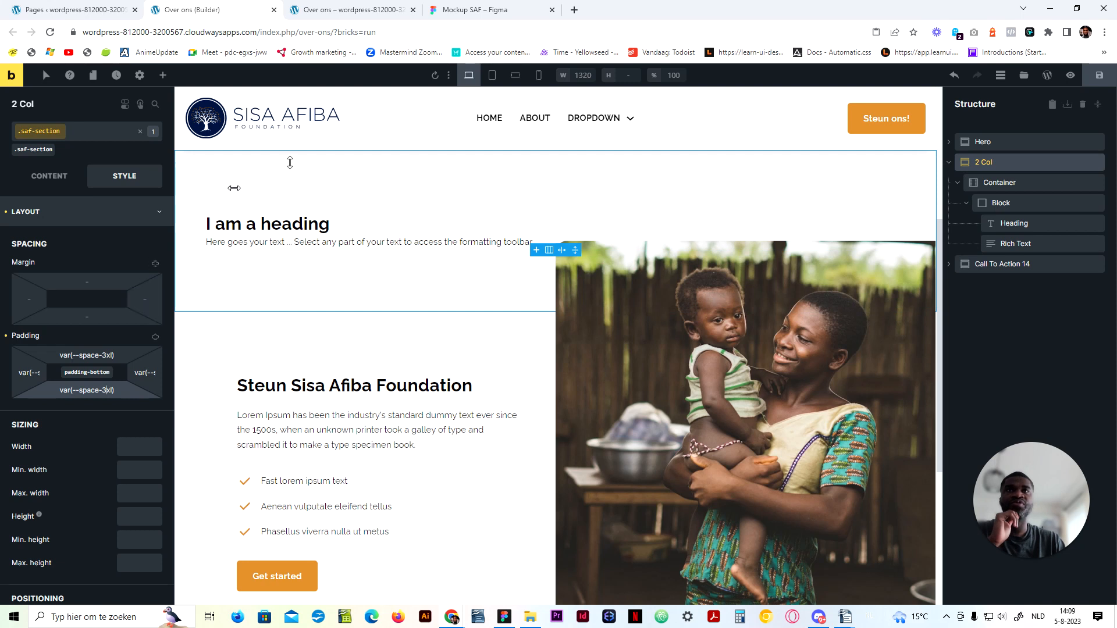
left_click(1099, 84)
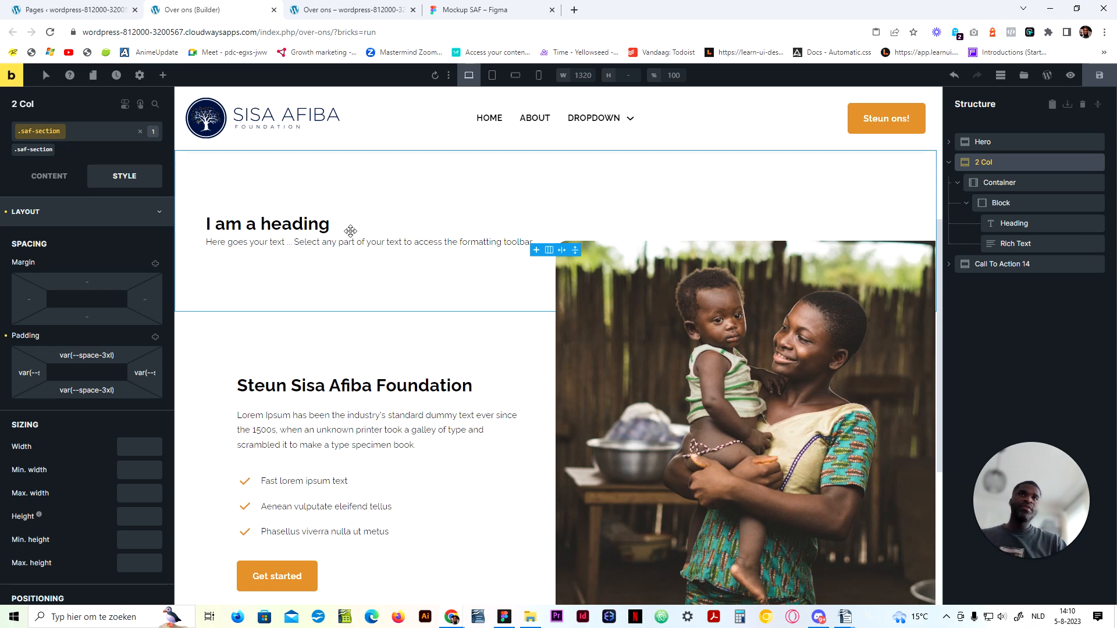
Step: Create the class saf-2col-container on the container inside the 2 Col section
left_click(1000, 185)
left_click(94, 138)
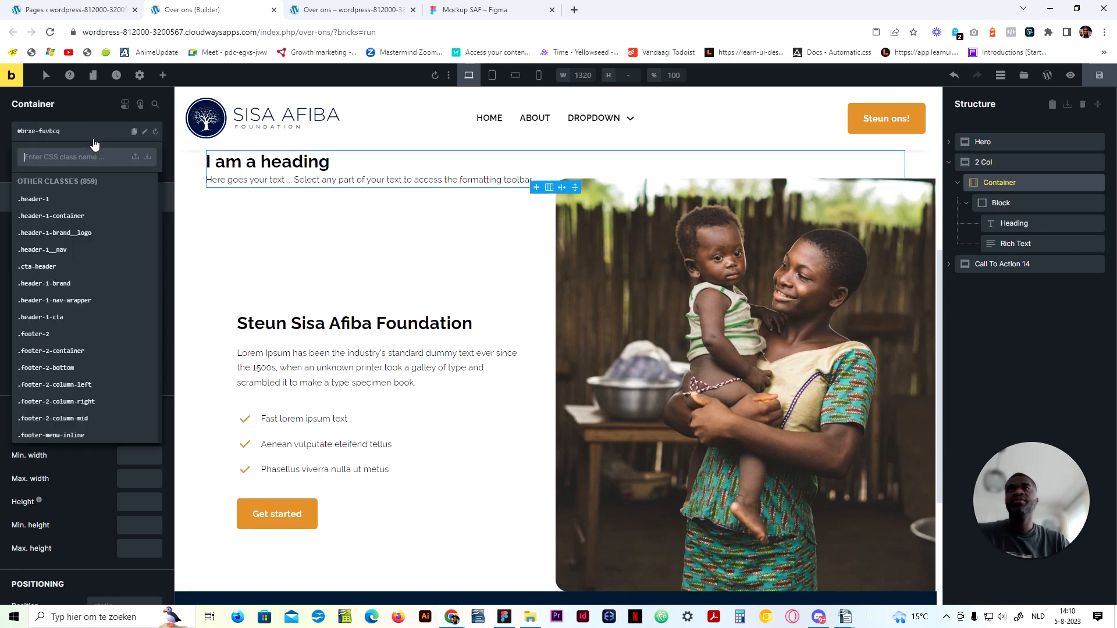
type("s")
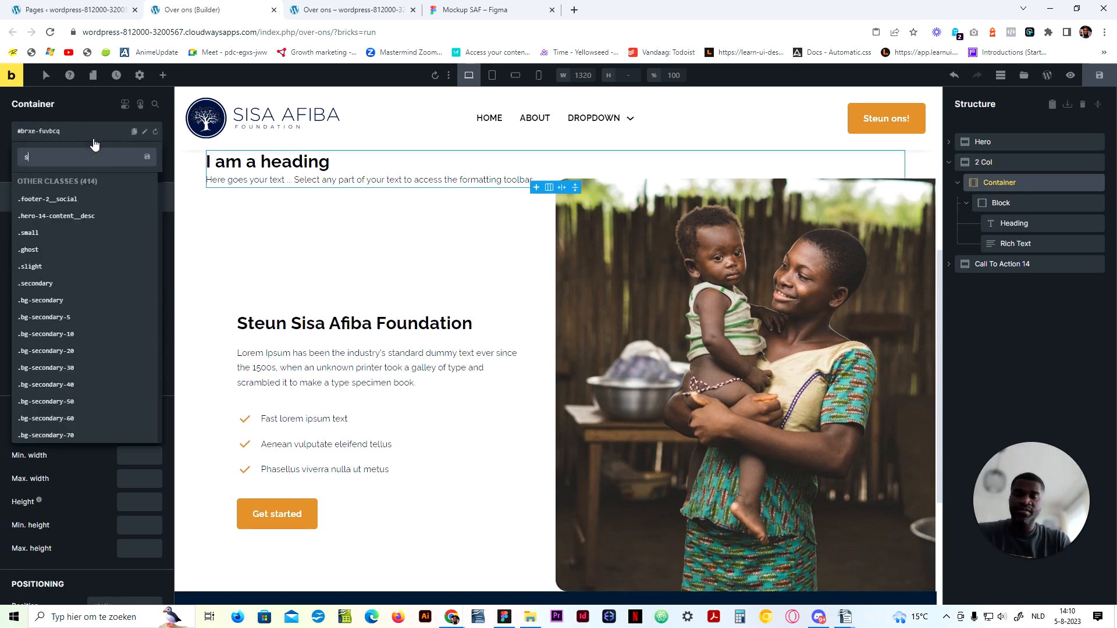
type("af-2col-container")
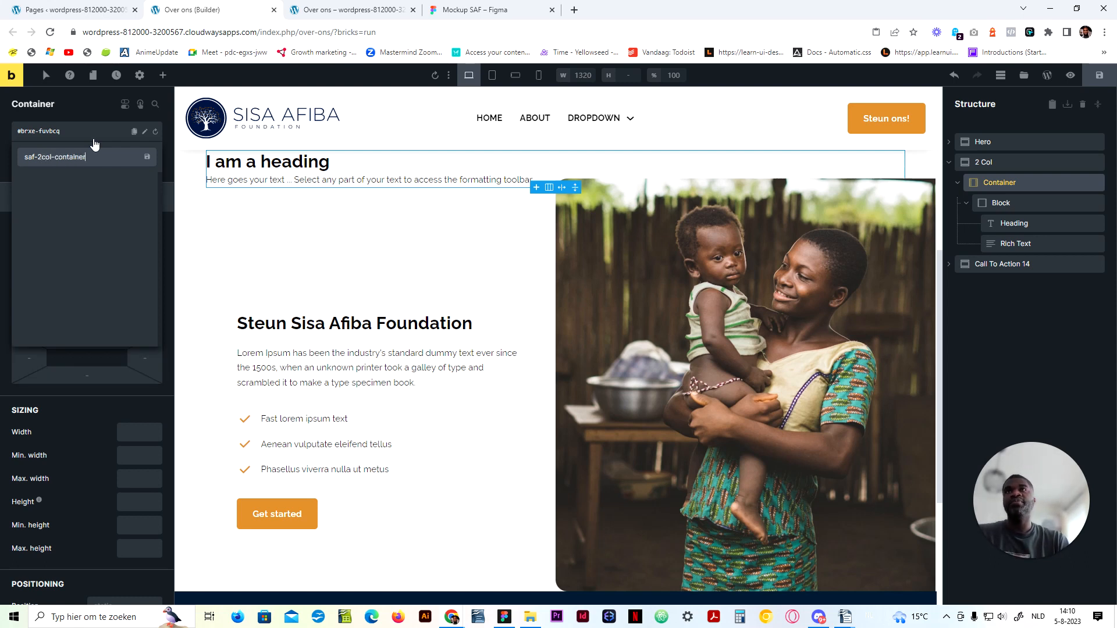
key("Return")
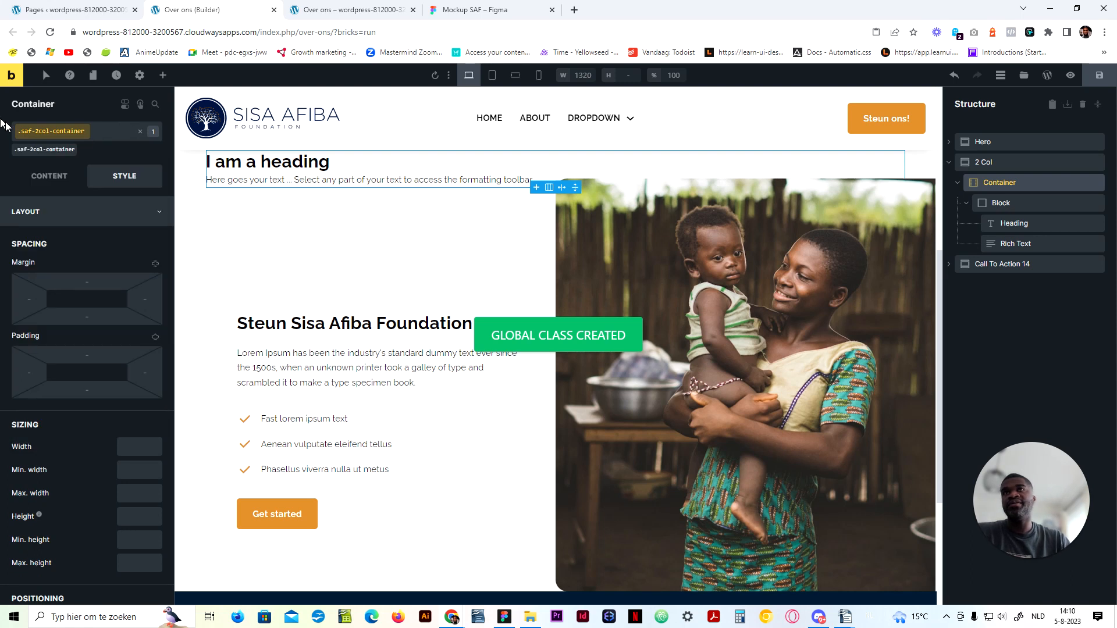
Step: Set saf-2col-container to grid display with template columns repeat(2, minmax(0, 1fr)) and a gap of var(--space-m)
left_click(57, 178)
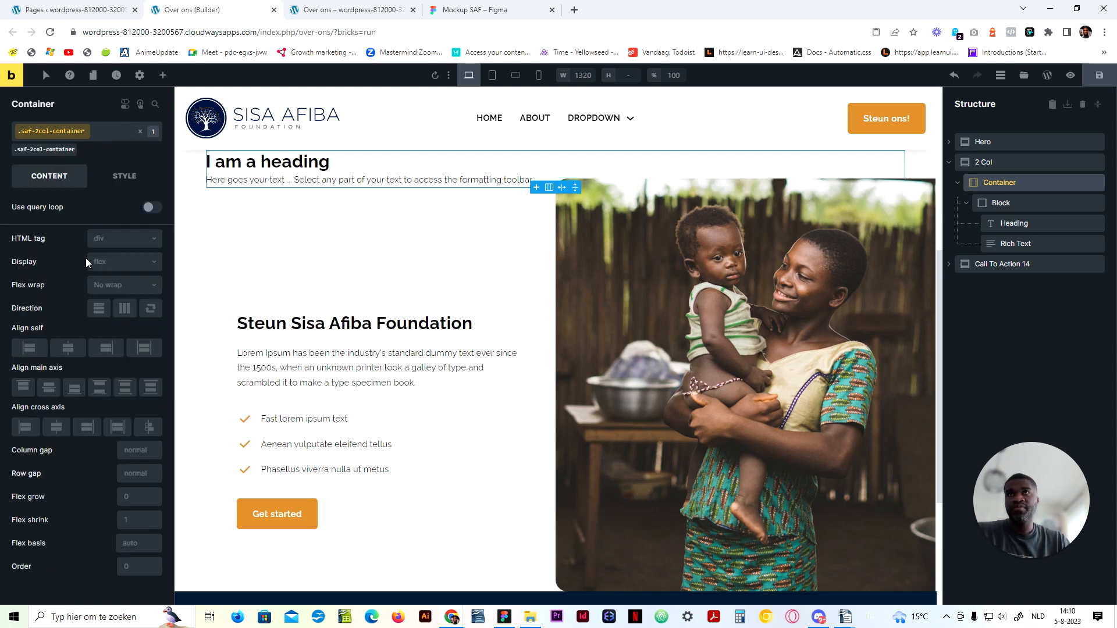
left_click(123, 261)
left_click(98, 315)
left_click(99, 323)
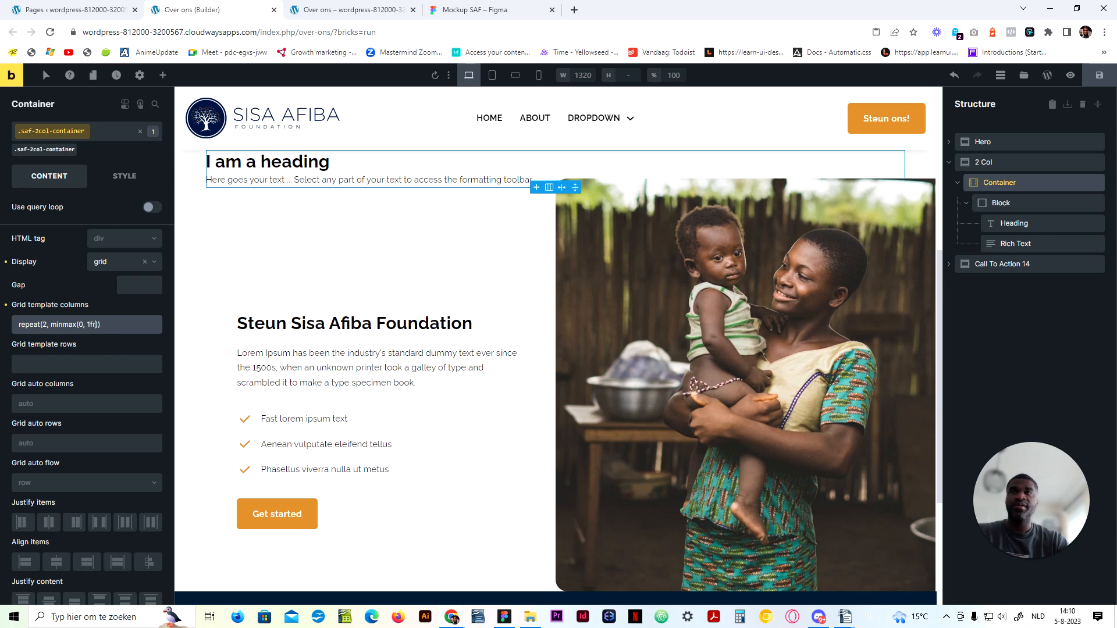
left_click(149, 285)
type("var")
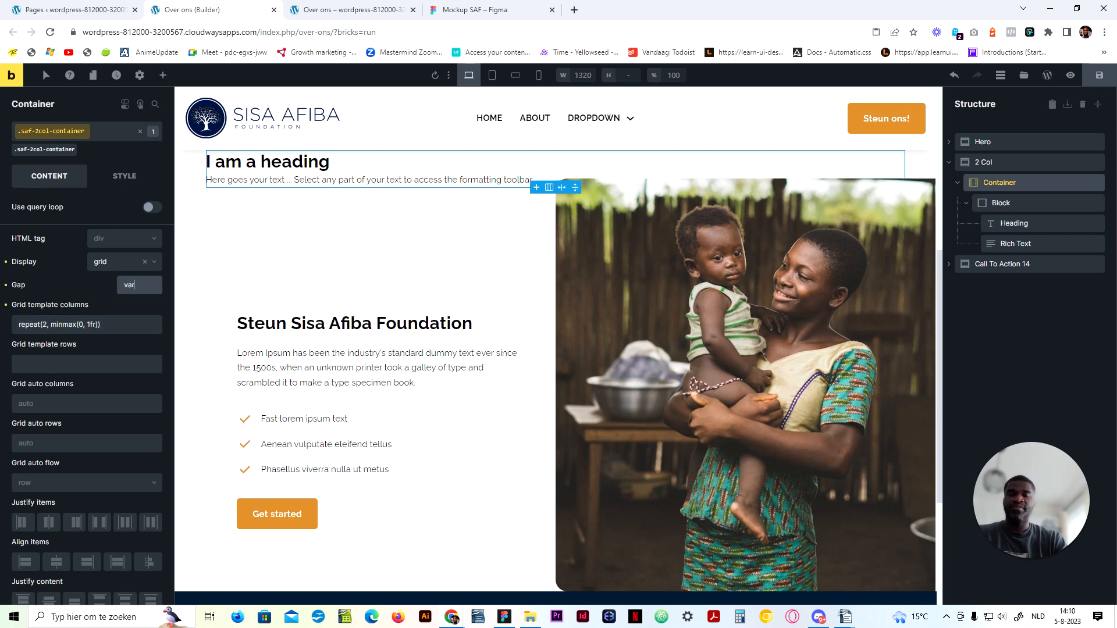
type("()")
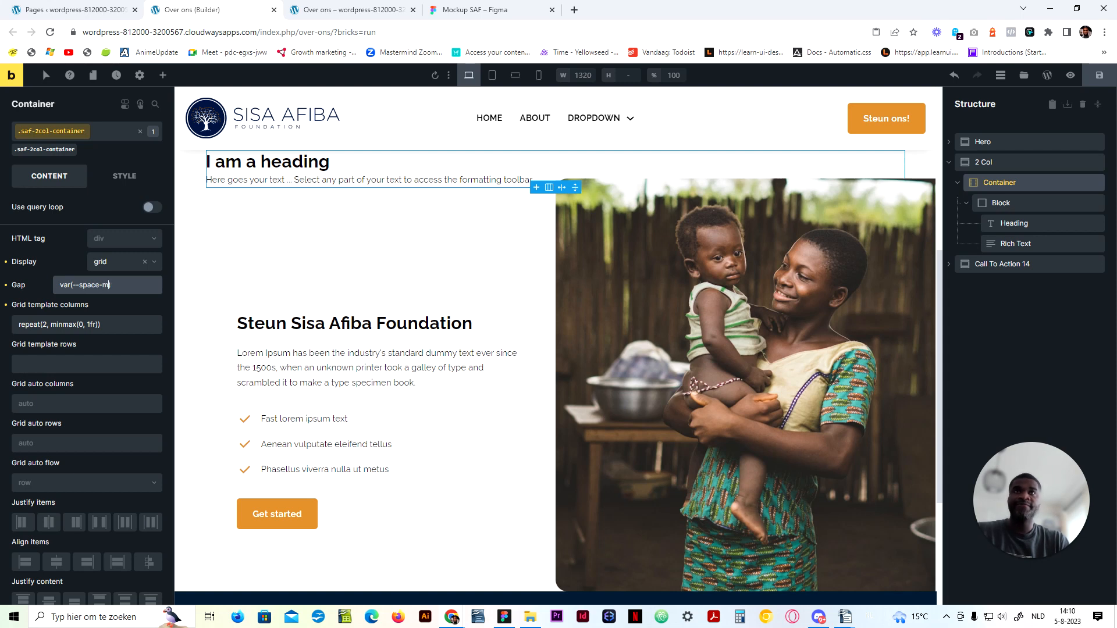
key("ctrl+a")
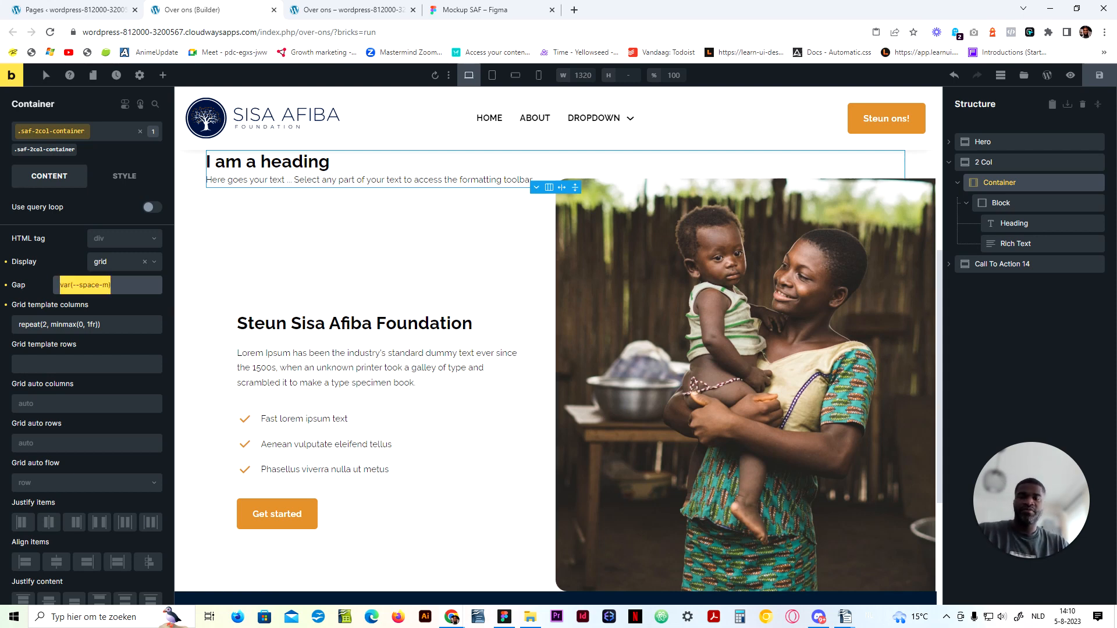
Step: Set both align items and align content of the saf-2col-container grid to center
scroll(103, 322, "down", 3)
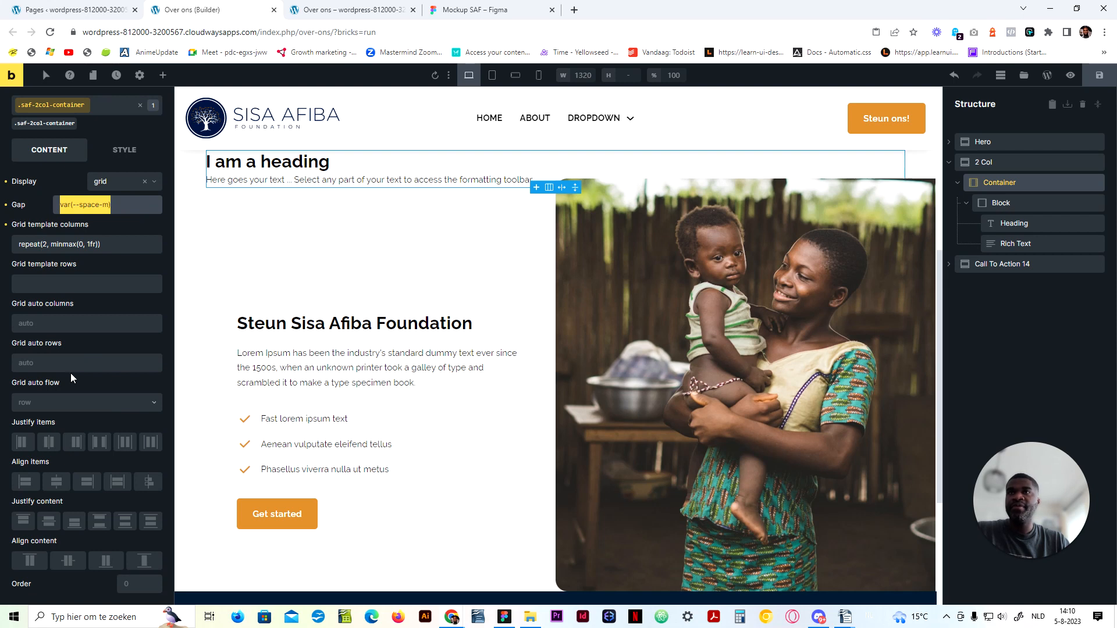
left_click(95, 284)
scroll(95, 326, "up", 3)
left_click(125, 179)
left_click(46, 180)
scroll(91, 516, "down", 3)
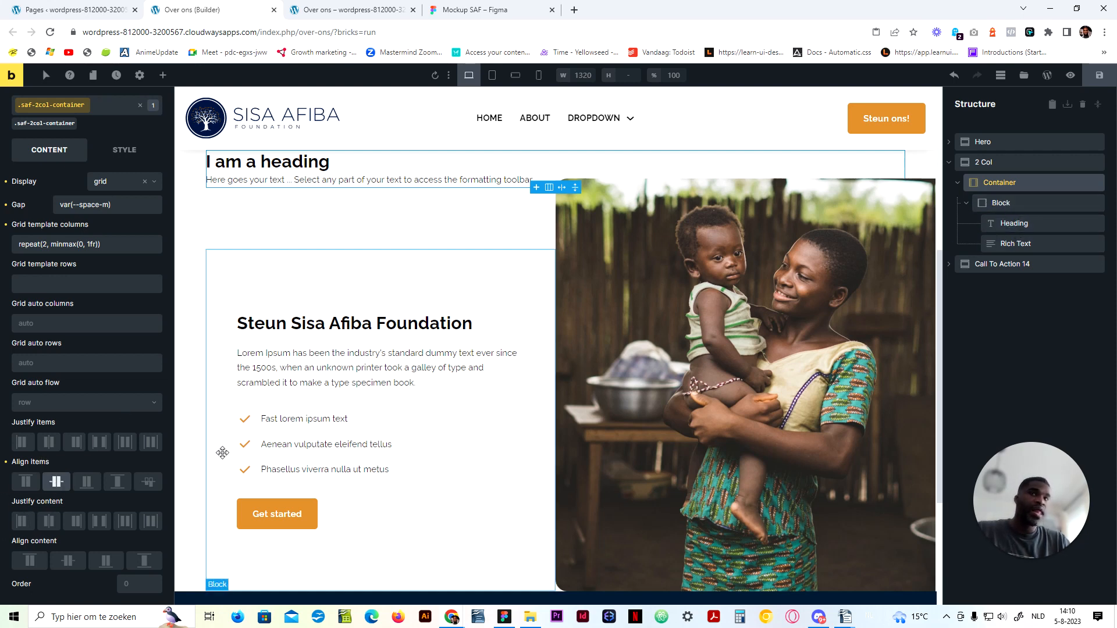
left_click(70, 561)
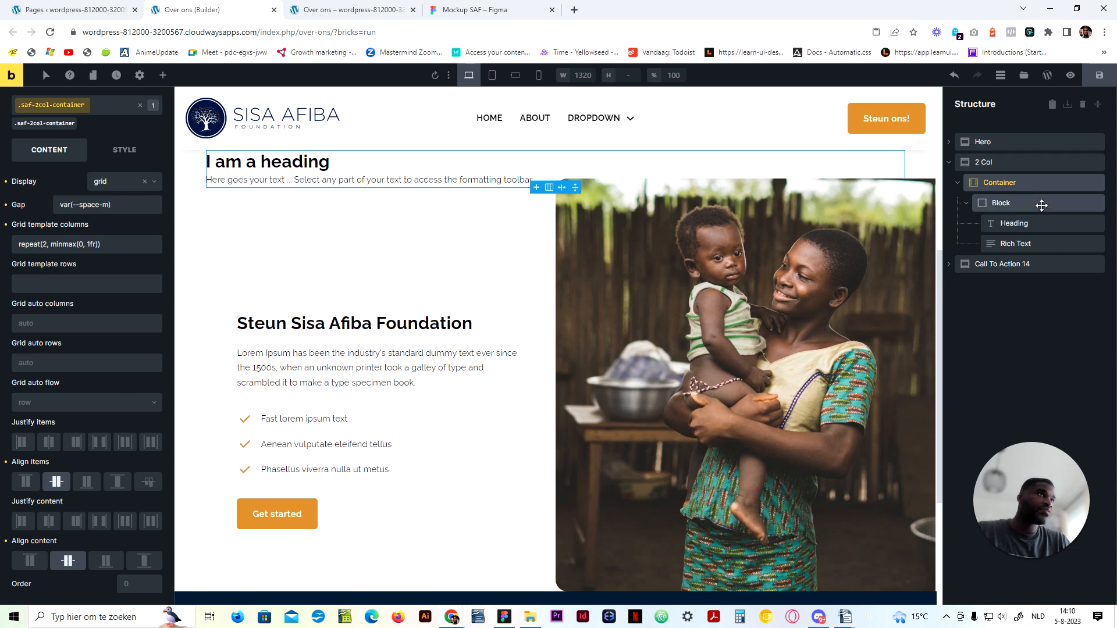
Step: Create the class saf-2col-content on the block that holds the heading and rich text
left_click(1036, 209)
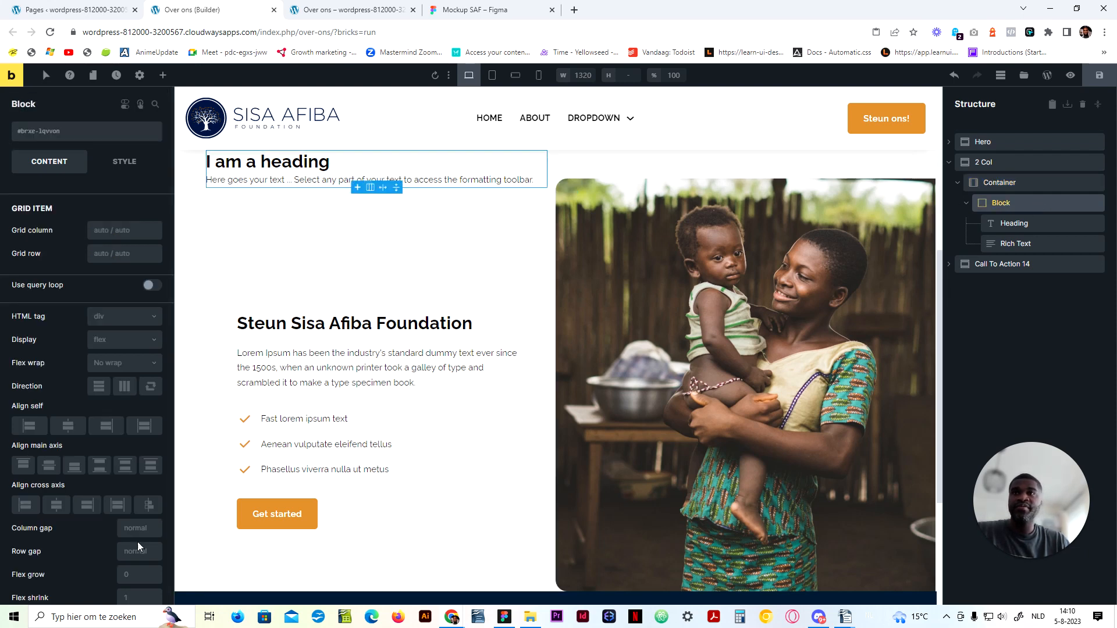
left_click(81, 138)
type("saf-2col-")
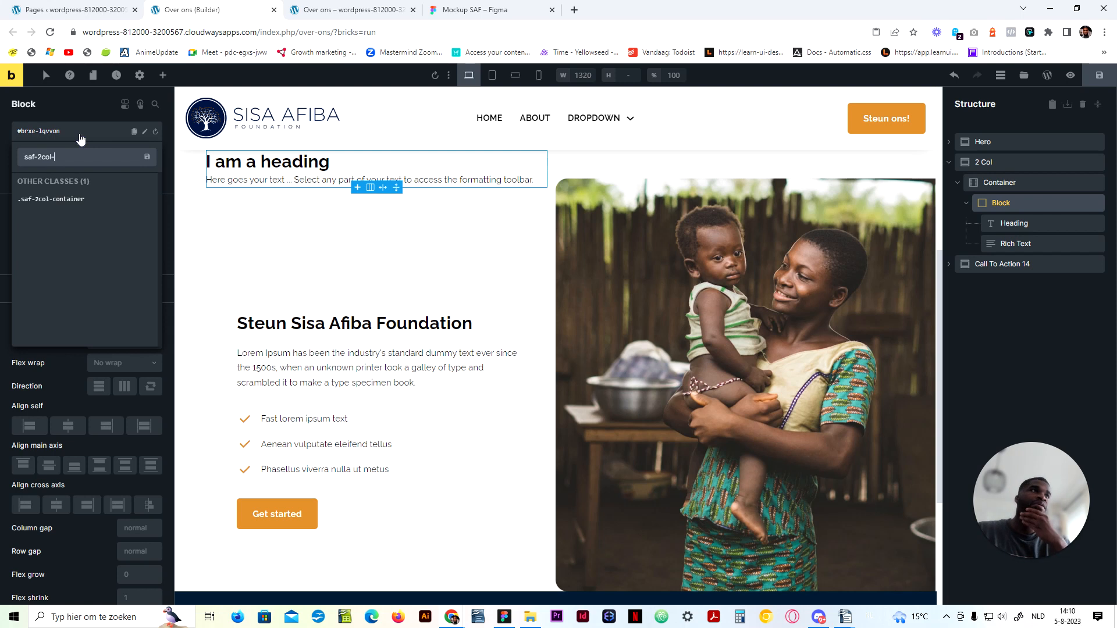
type("content")
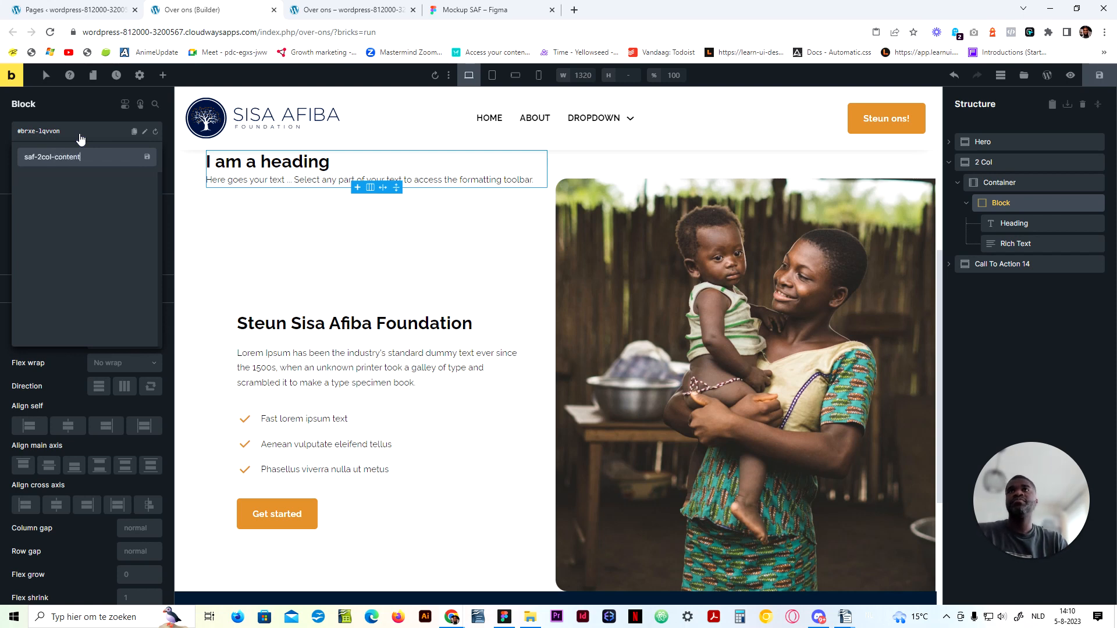
key("Return")
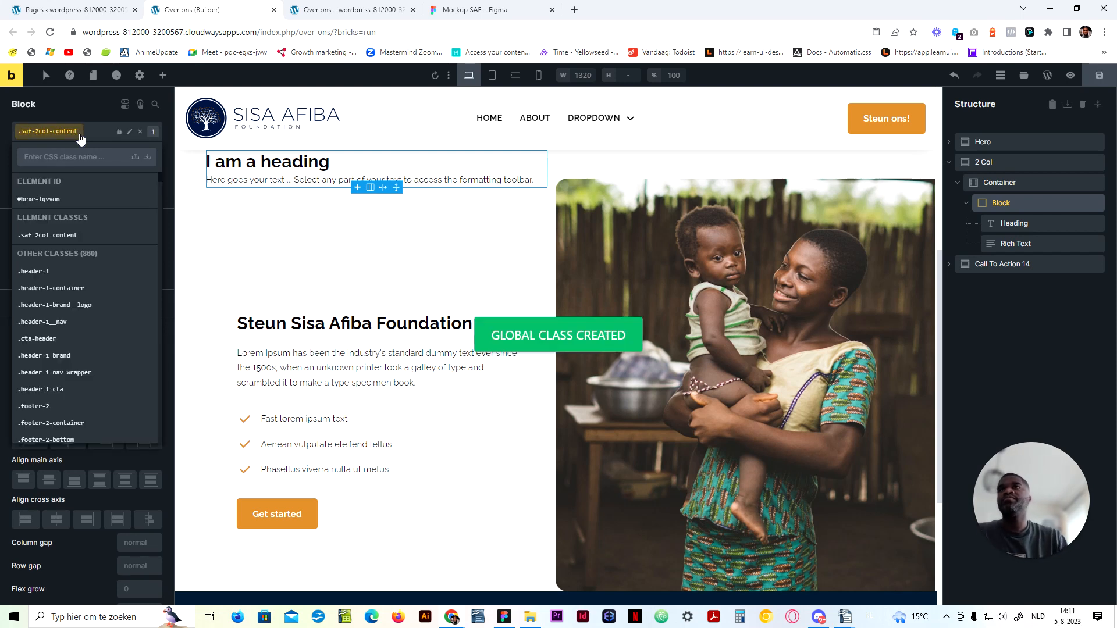
Step: Set saf-2col-content to flex display with a vertical direction and a row gap of var(--space-m)
left_click(118, 353)
left_click(103, 388)
left_click(100, 401)
left_click(140, 565)
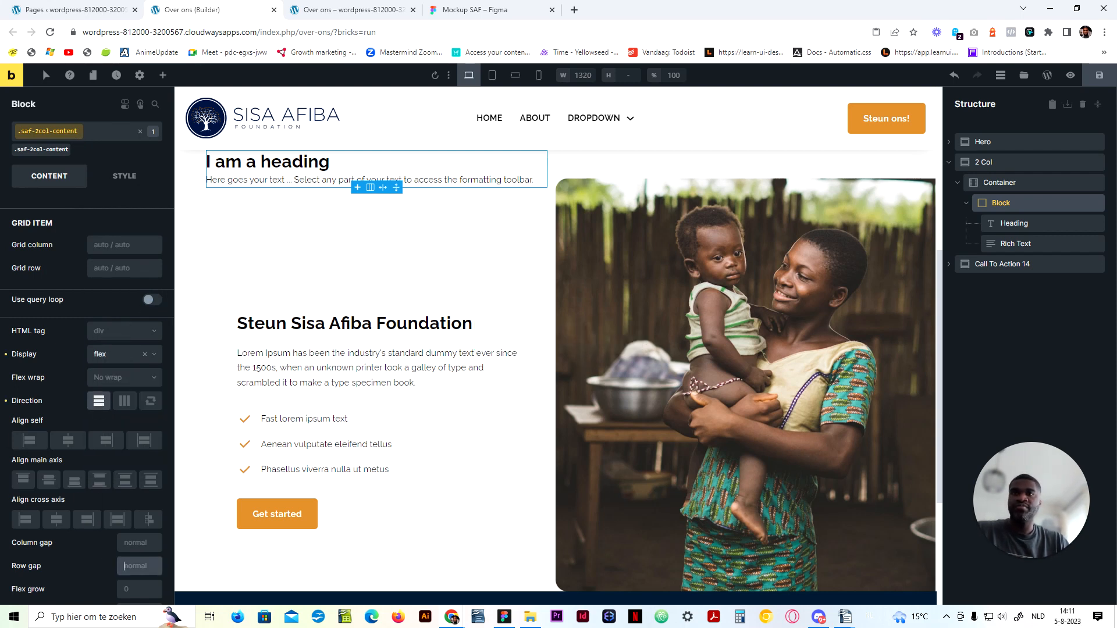
type("var(--space-m)")
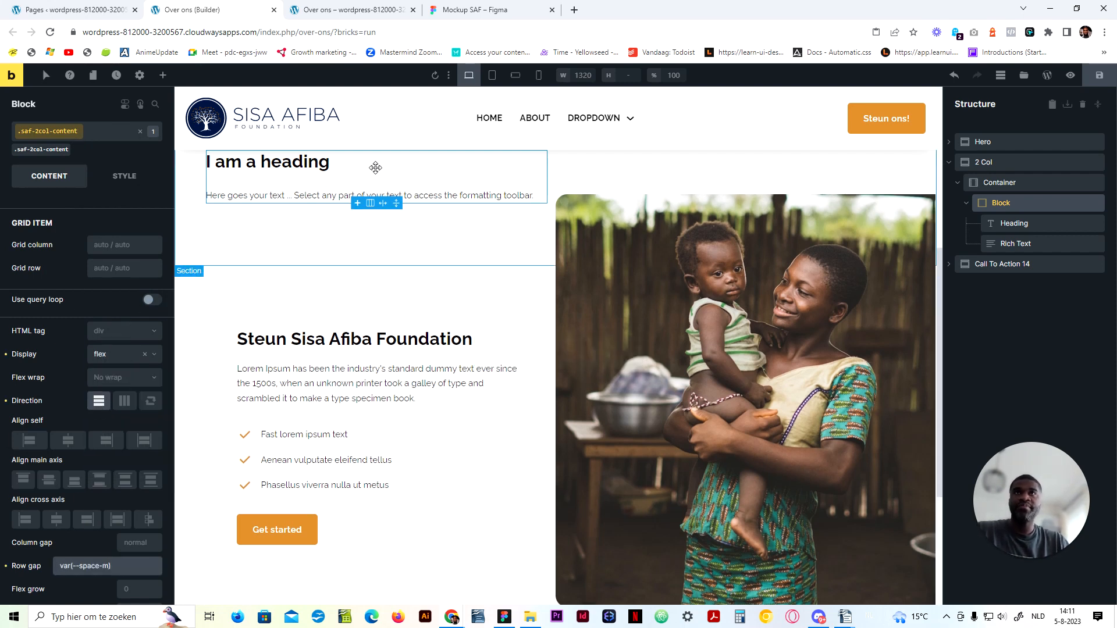
Step: Switch to the Mockup SAF file in Figma and copy the body text under Onze visie
left_click(488, 10)
double_click(352, 366)
double_click(349, 372)
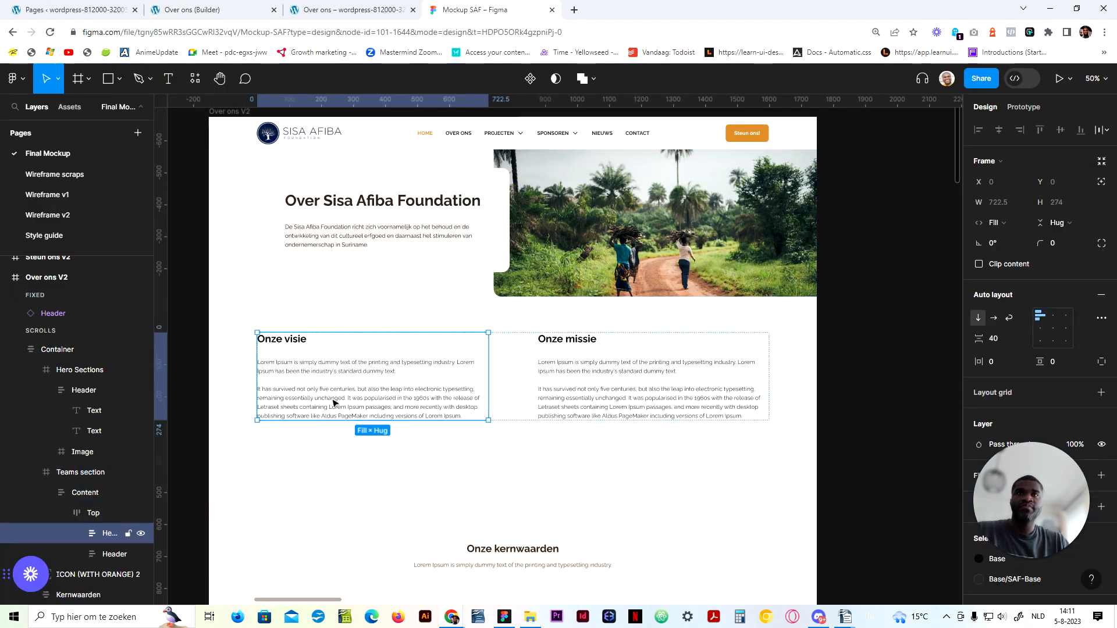
double_click(349, 372)
key("ctrl+c")
Step: Return to the Bricks builder, replace the rich text placeholder with the copied Onze visie text, and refresh its paragraphs through the text view
left_click(359, 8)
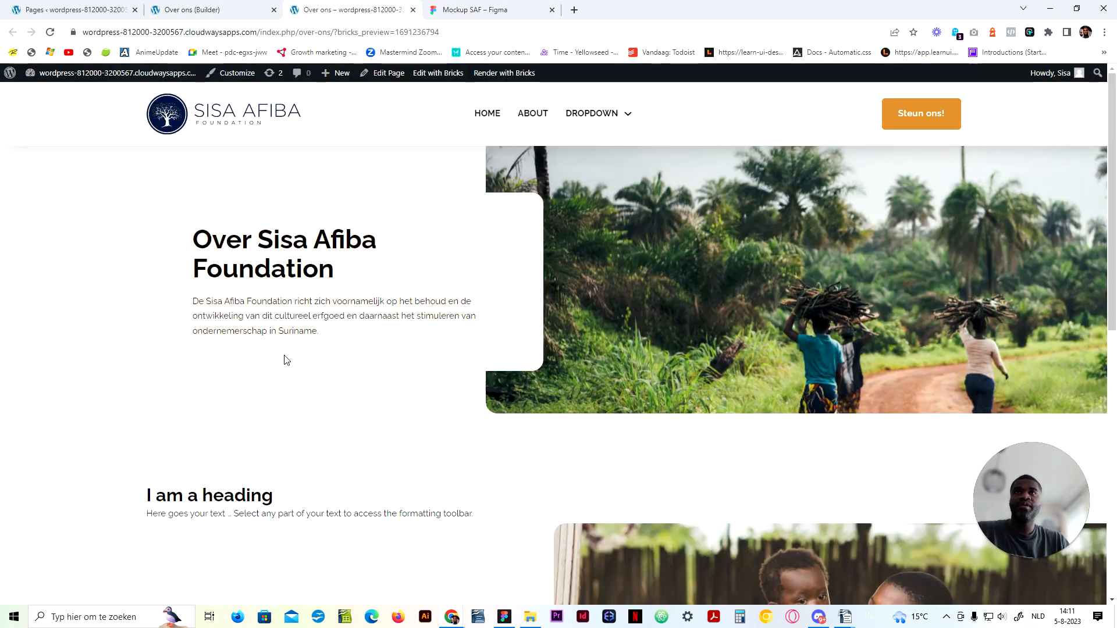
left_click(211, 9)
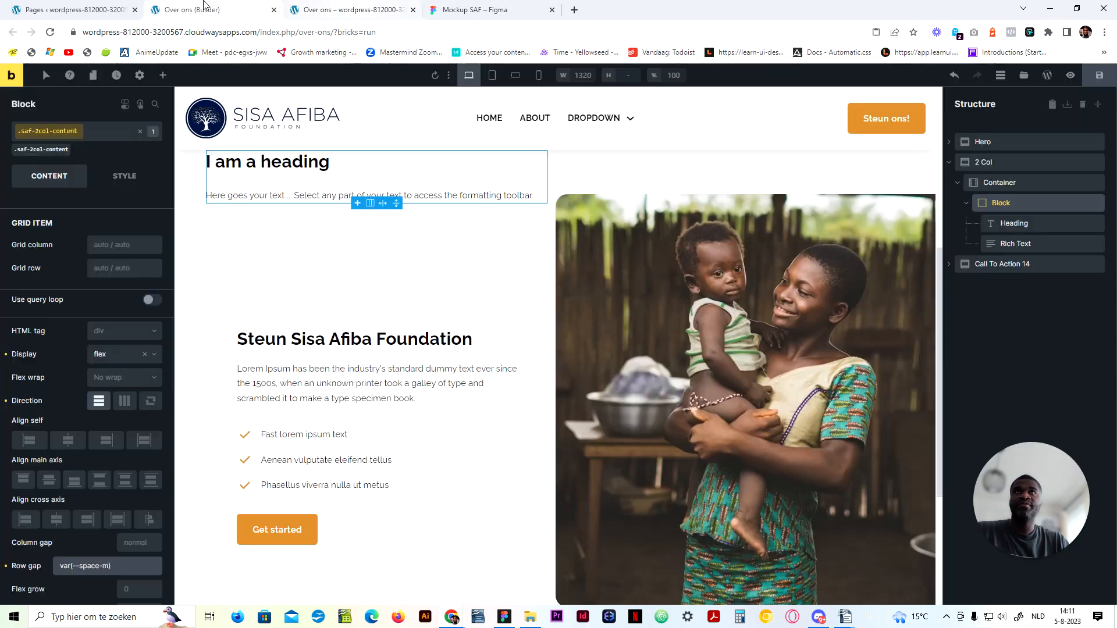
double_click(307, 195)
left_click(119, 281)
key("ctrl+a")
key("ctrl+v")
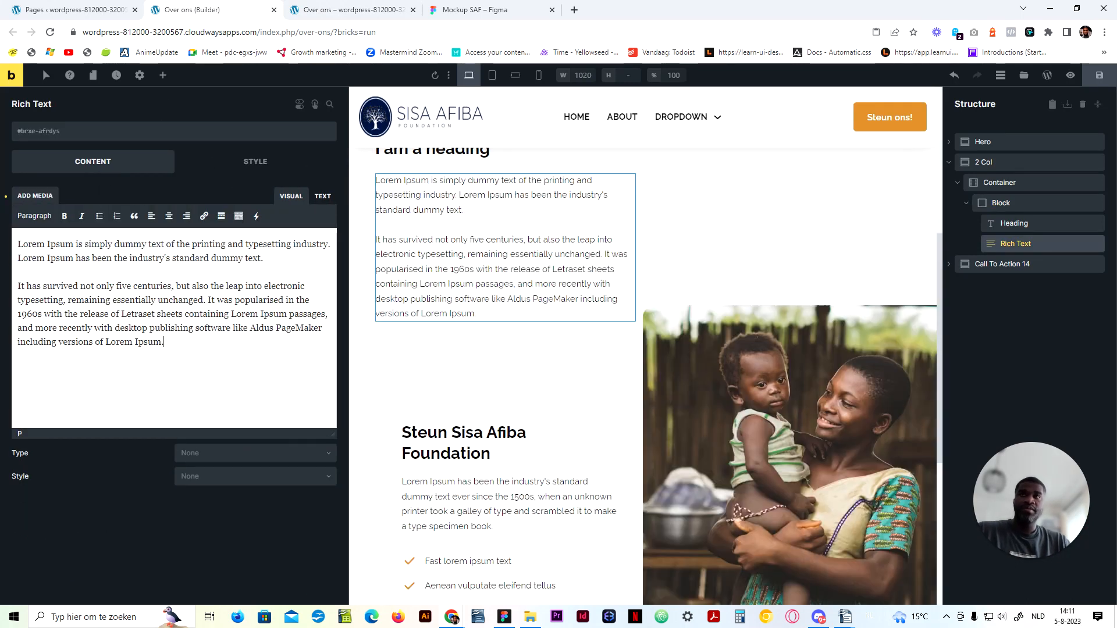
left_click(322, 196)
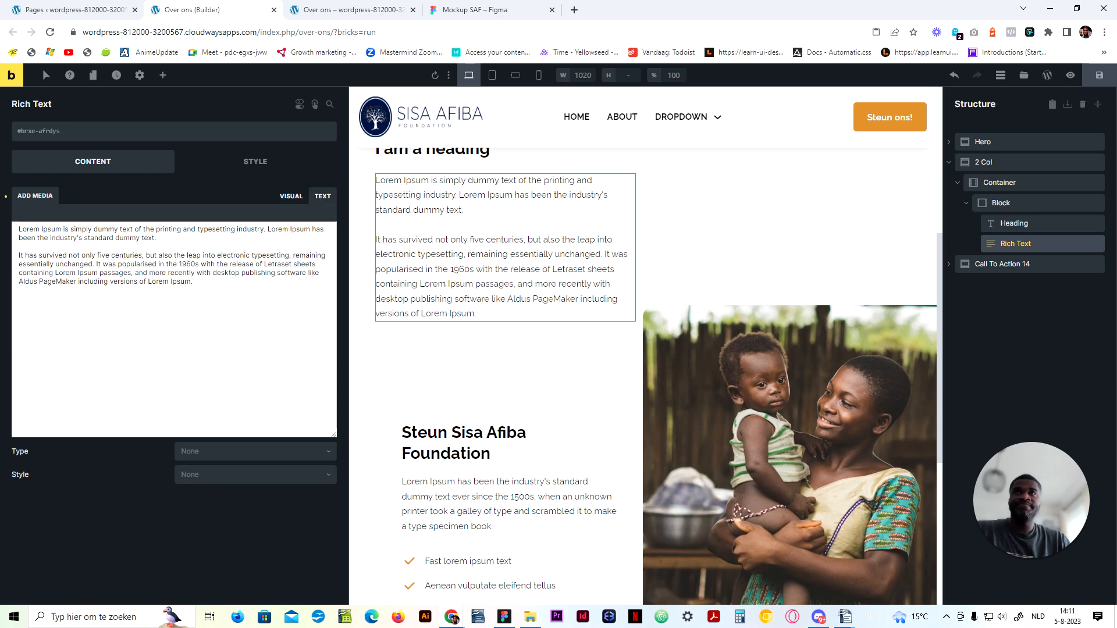
left_click(290, 196)
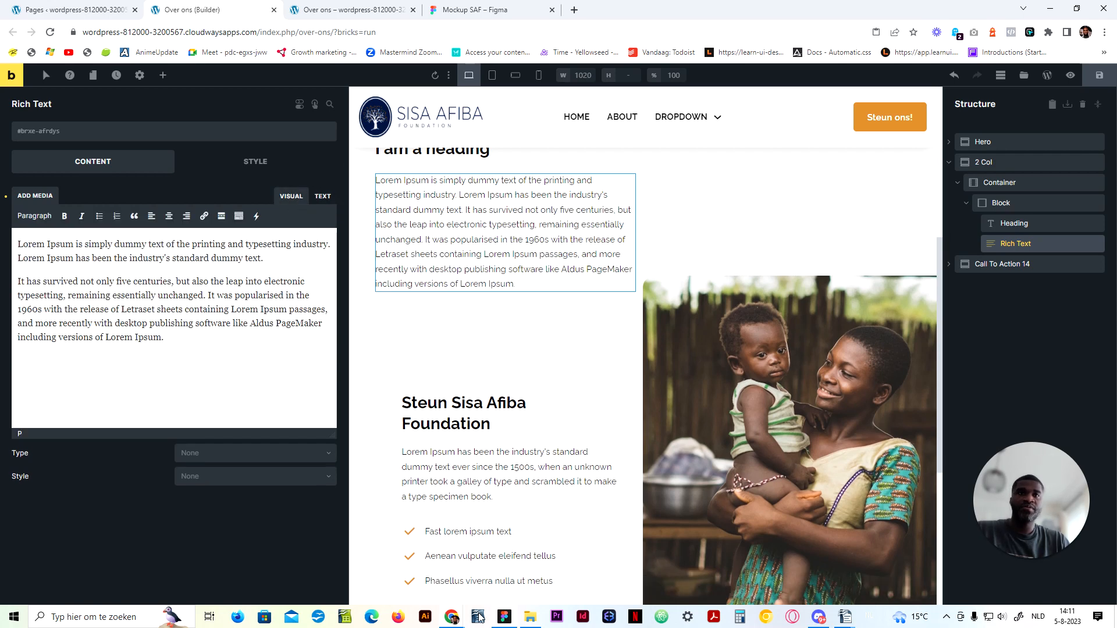
Step: Switch to the Mockup SAF file in Figma and copy the Onze visie heading text
left_click(505, 617)
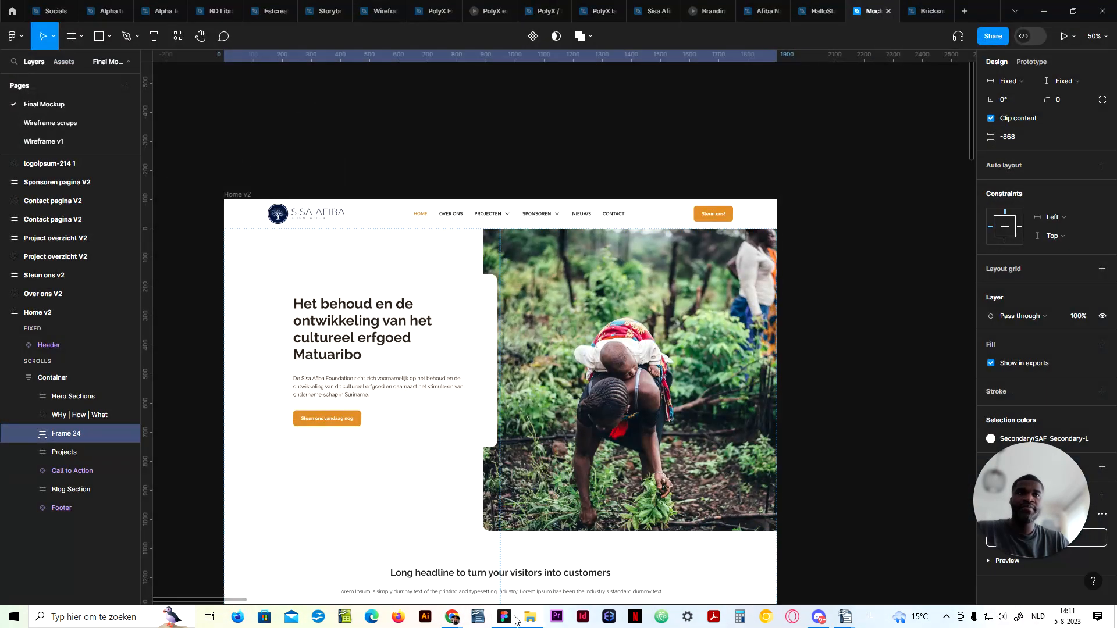
left_click(505, 616)
left_click(480, 9)
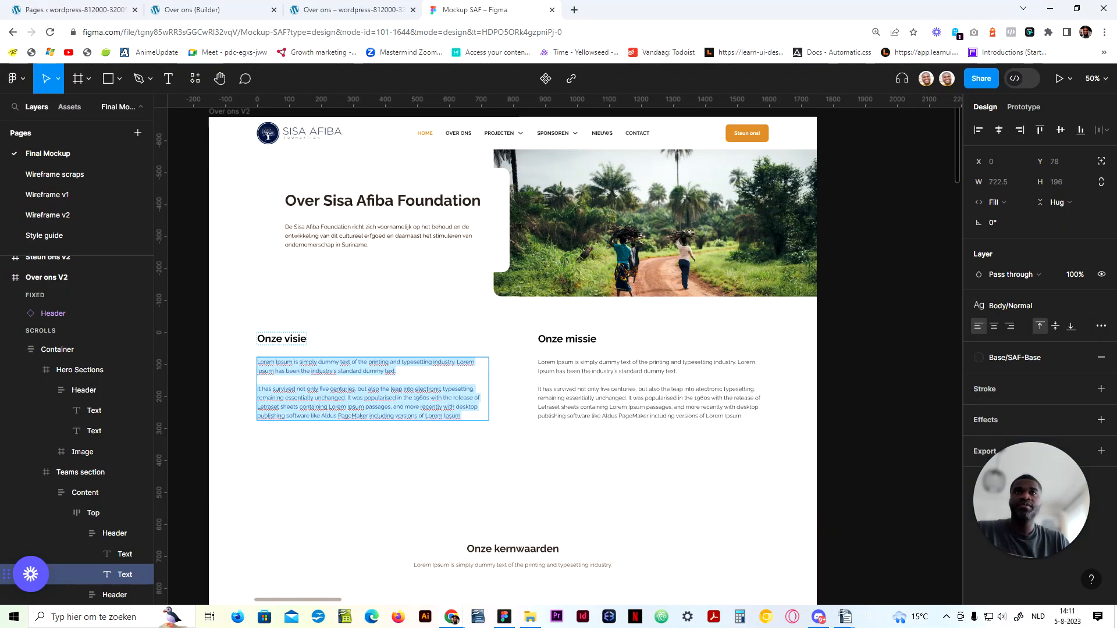
double_click(295, 338)
key("ctrl+c")
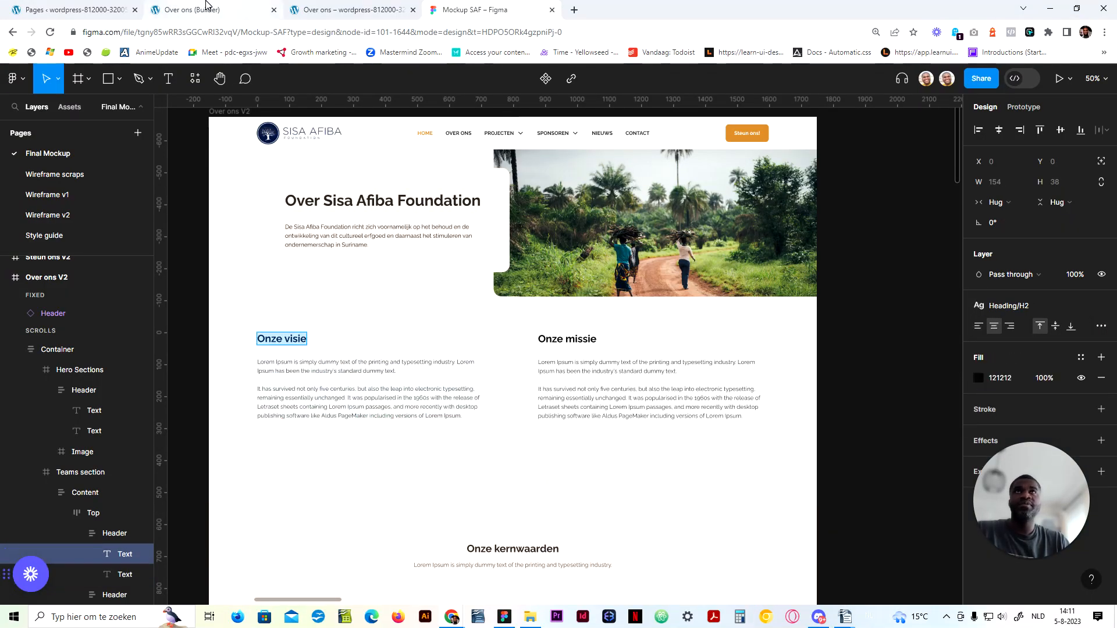
Step: Return to the Bricks builder and replace the placeholder heading above the rich text with the copied text Onze visie
left_click(192, 9)
left_click(439, 153)
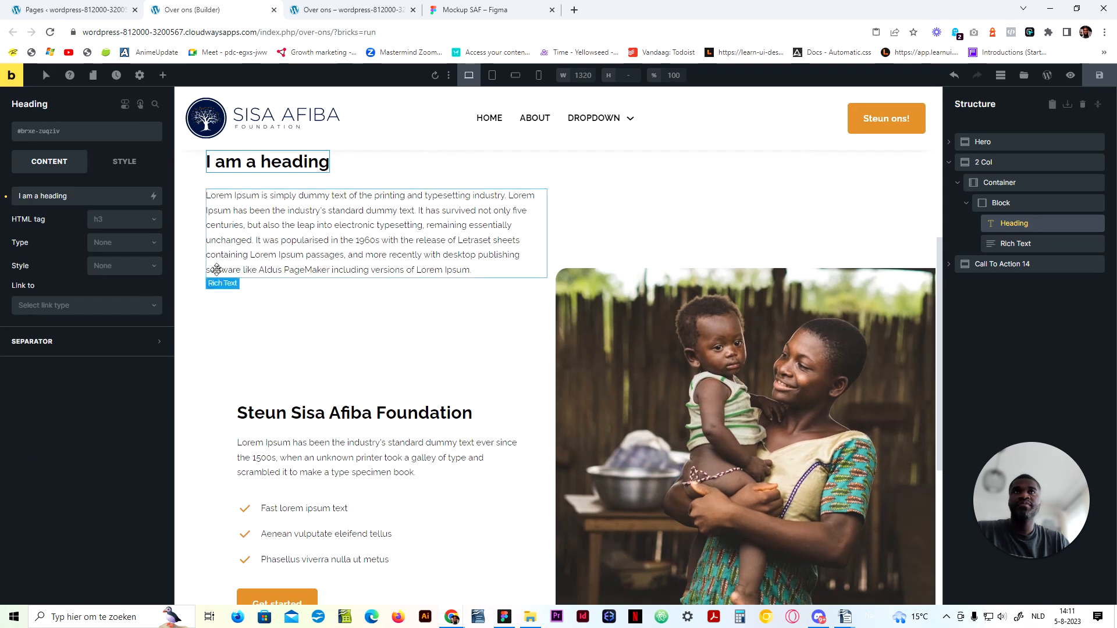
left_click(60, 197)
key("ctrl+a")
key("ctrl+v")
scroll(362, 311, "up", 3)
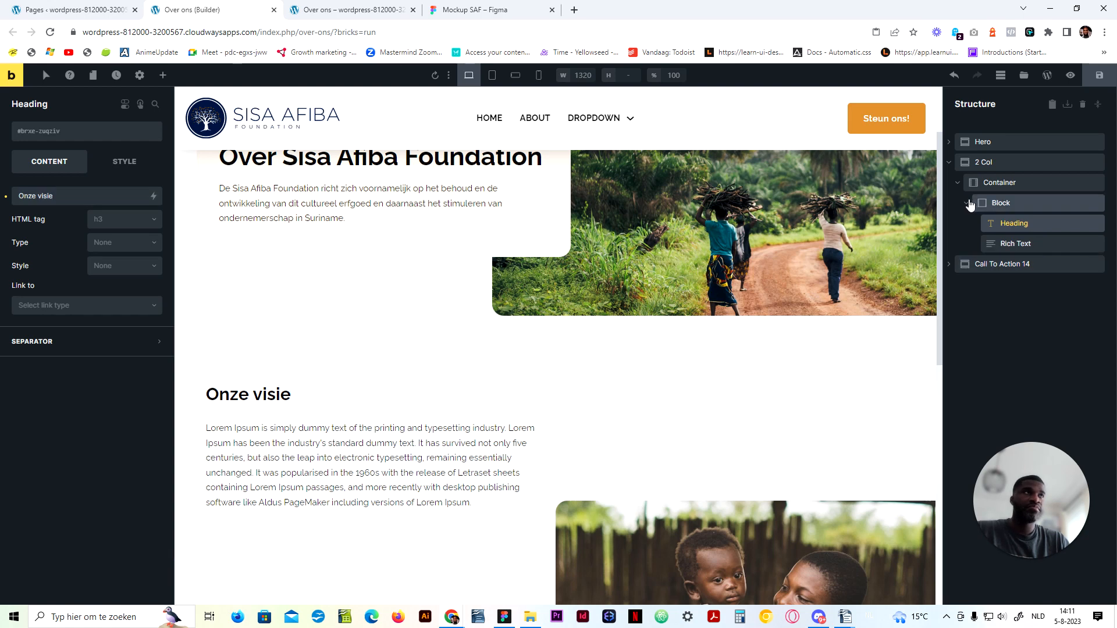
Step: Rename the block holding the heading and rich text as Content and duplicate it to make the second column
left_click(1001, 203)
double_click(1000, 203)
type("Content")
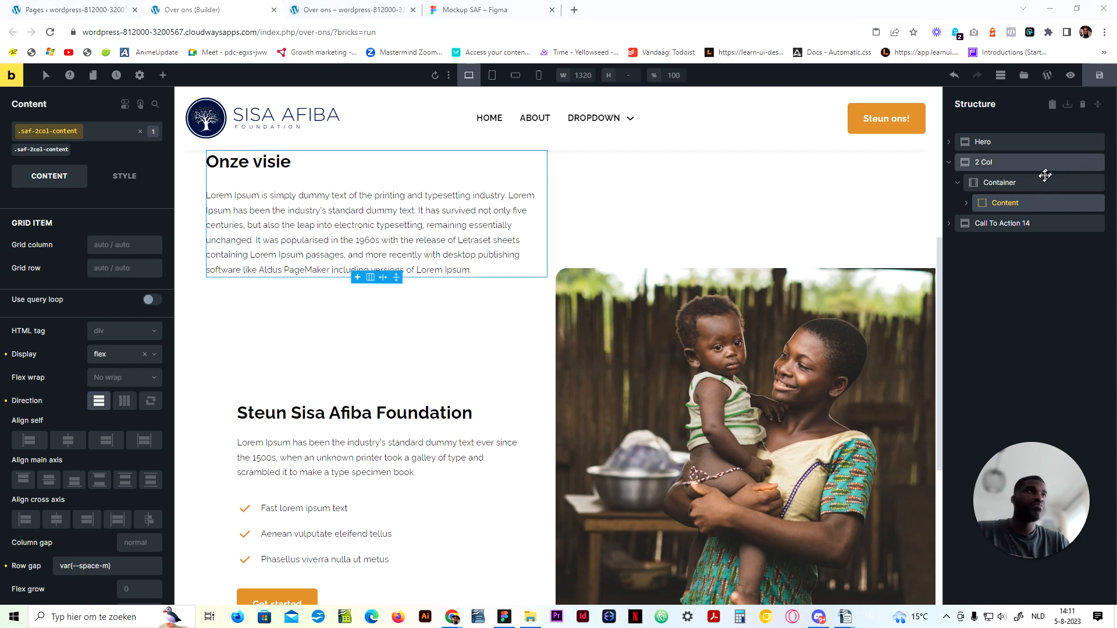
right_click(1023, 204)
left_click(1021, 263)
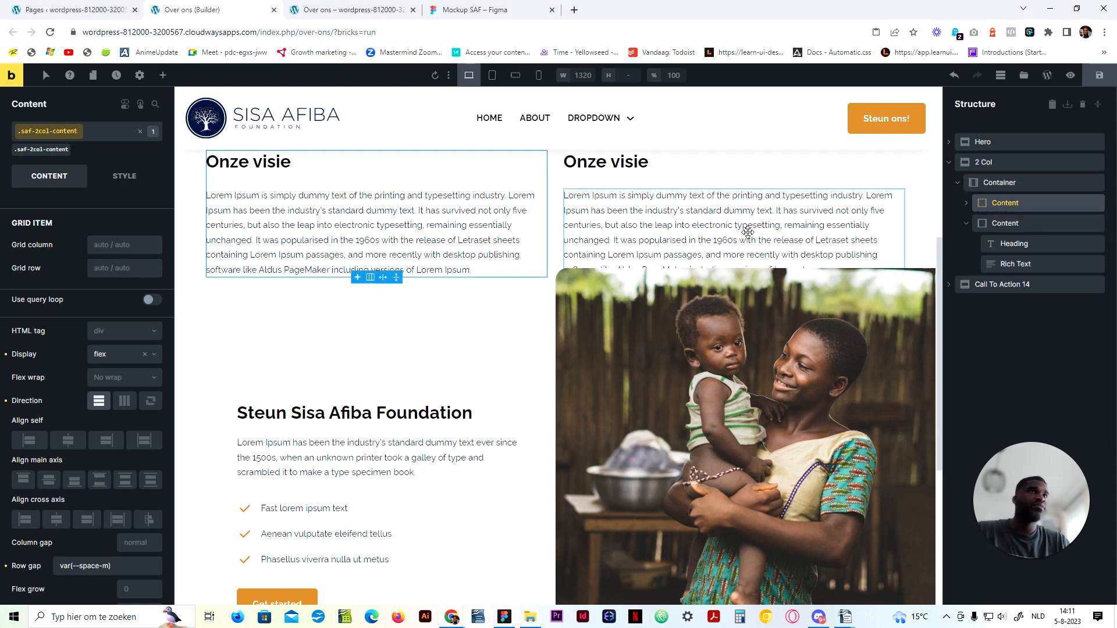
Step: Change the heading in the duplicated column to Onze missie
scroll(587, 256, "up", 2)
left_click(587, 278)
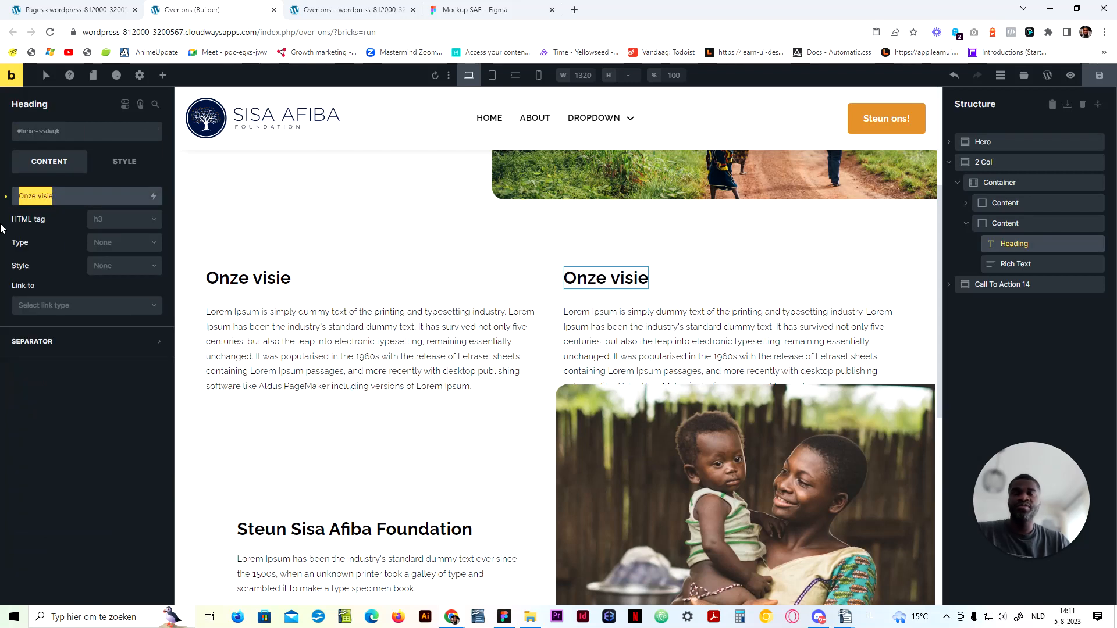
type("Onze Missie")
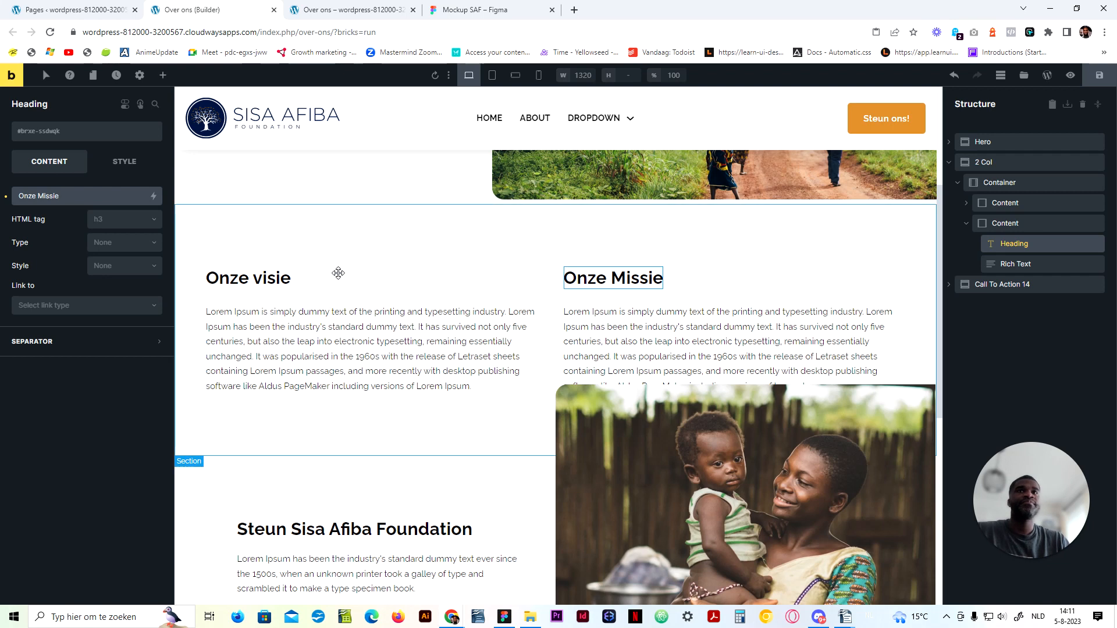
key("BackSpace")
type("m")
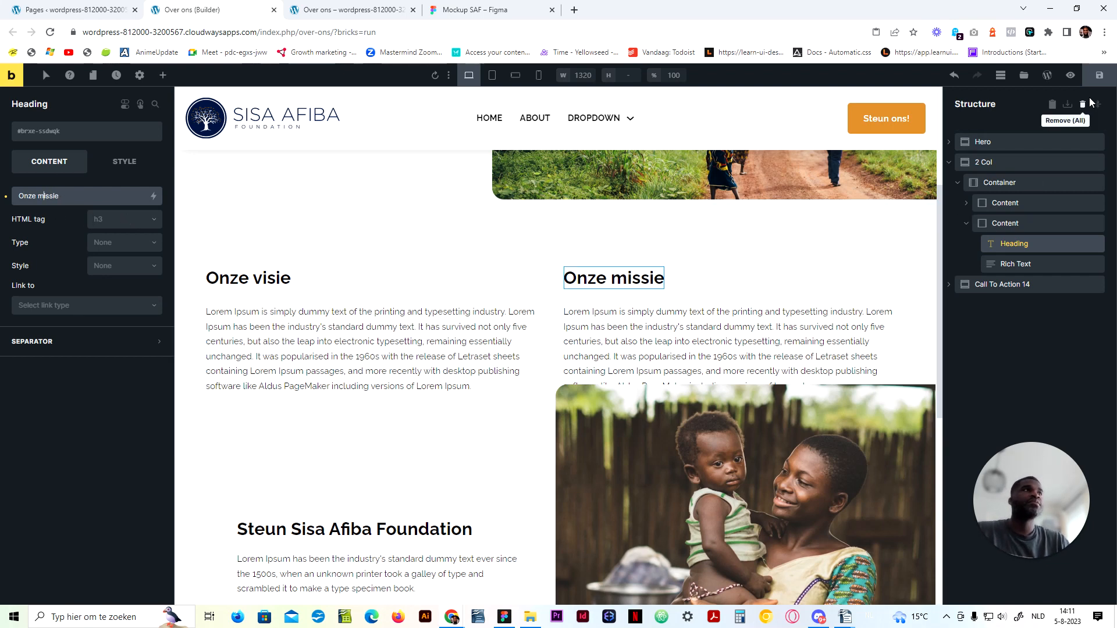
Step: Re-create the paragraph break before "It has survived" in the Onze visie rich text
left_click(469, 380)
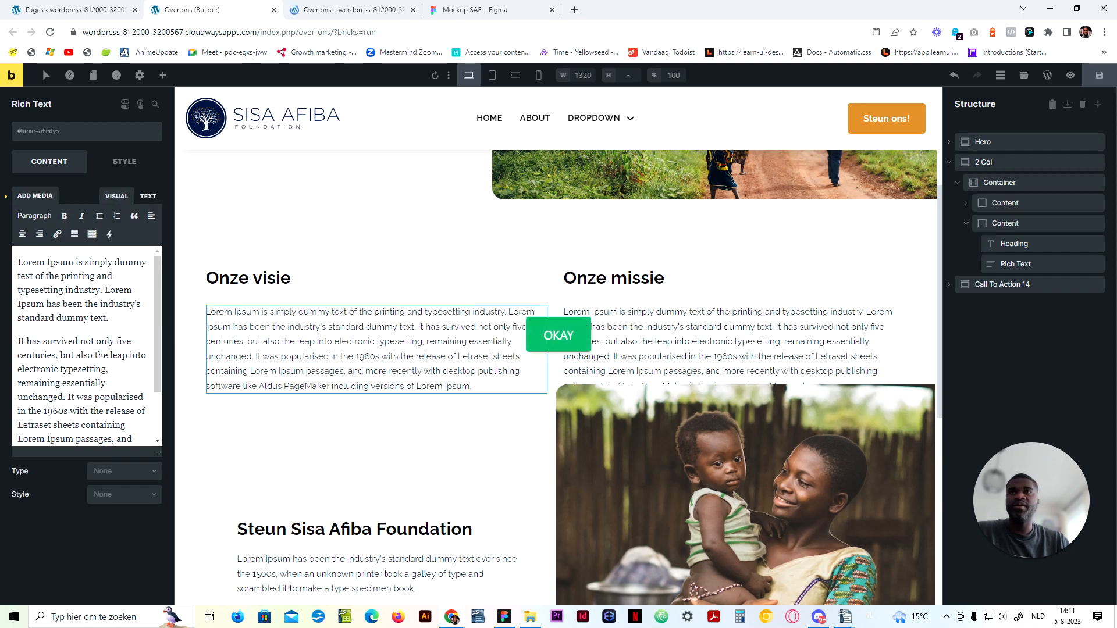
left_click(18, 341)
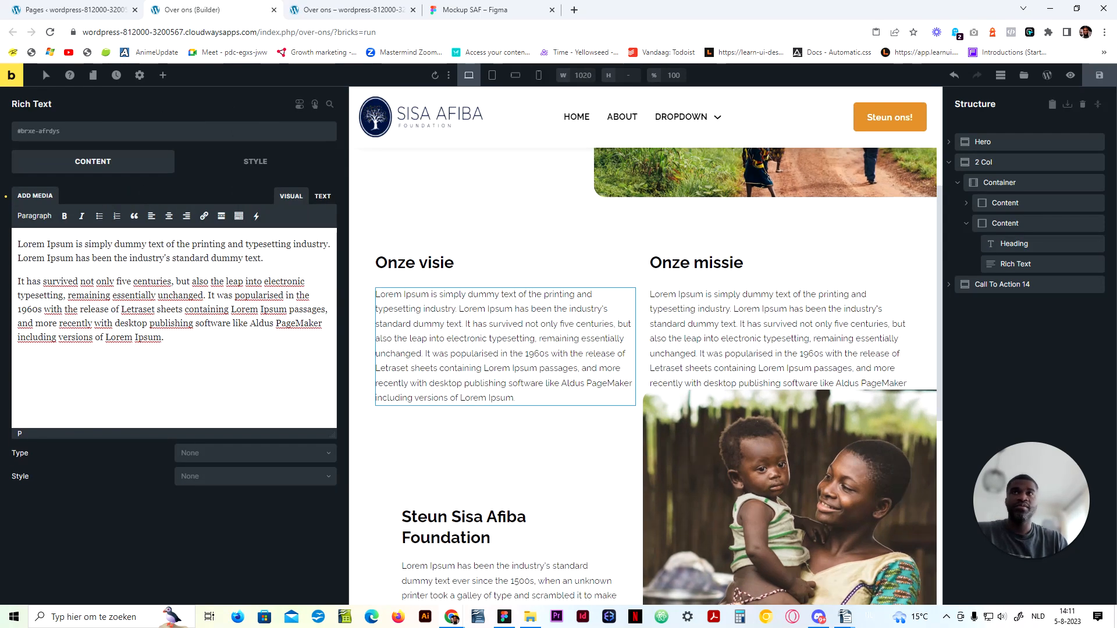
key("Return")
key("BackSpace")
key("BackSpace")
key("Return")
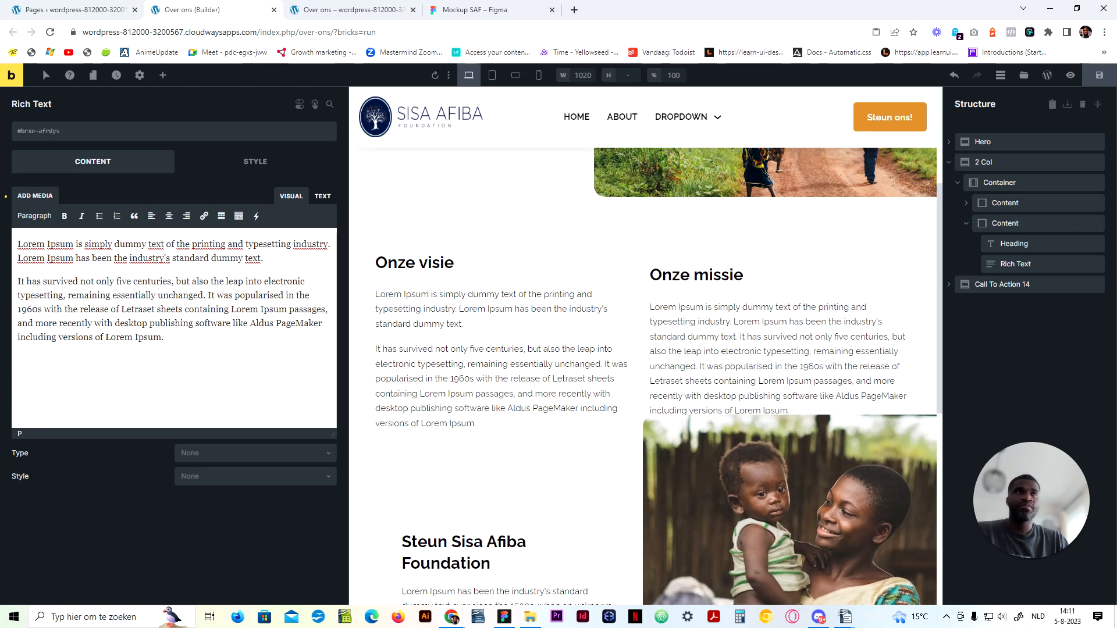
Step: Re-create the paragraph break before "It has survived" in the Onze missie rich text and save the page
left_click(677, 372)
left_click(18, 341)
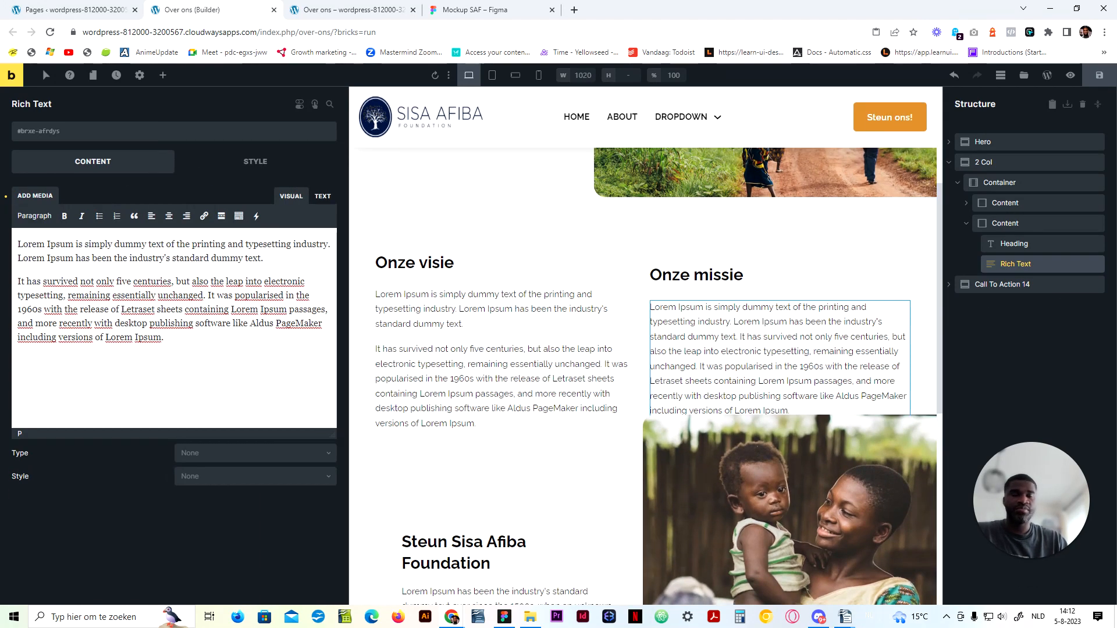
key("BackSpace")
key("Return")
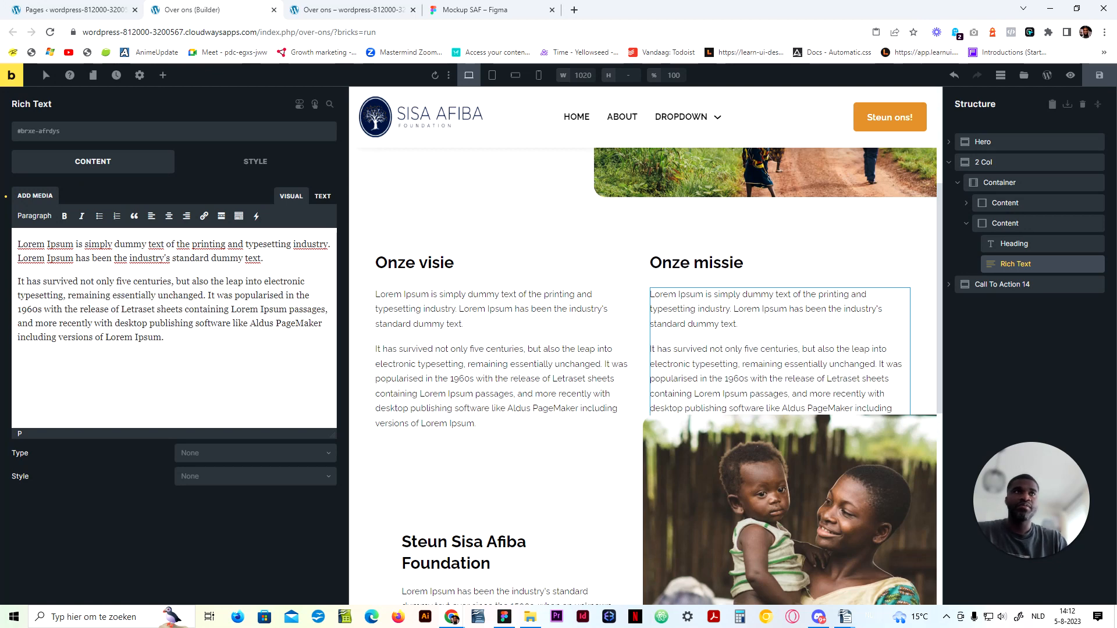
left_click(1099, 75)
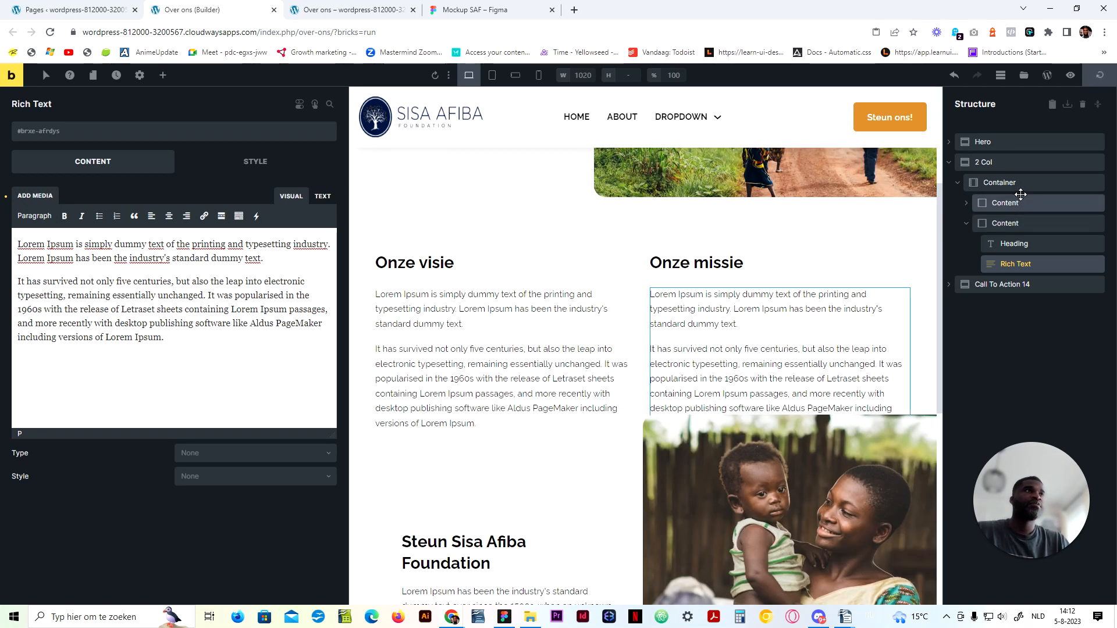
Step: At the mobile landscape breakpoint, set the grid template columns of saf-2col-container to repeat(1, minmax(0, 1fr))
left_click(1018, 185)
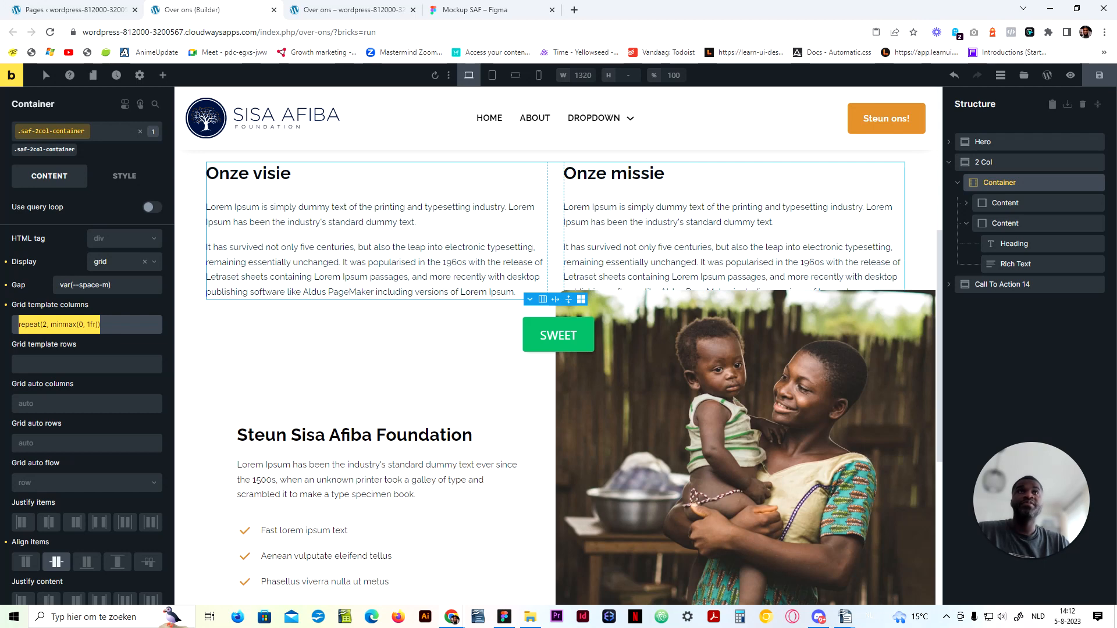
left_click(492, 76)
left_click(515, 75)
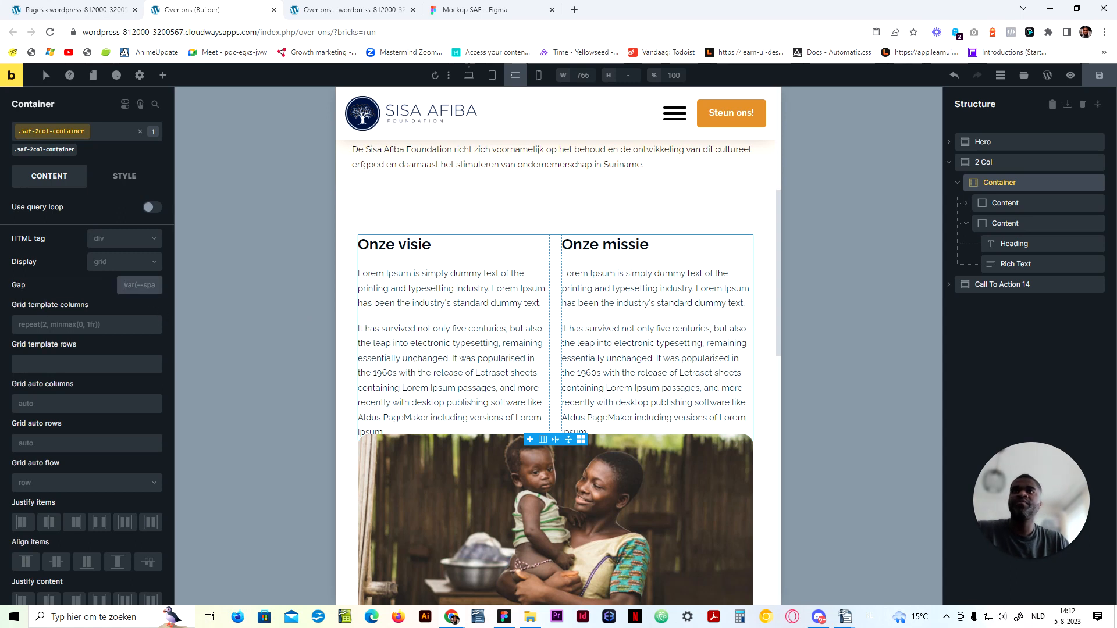
double_click(71, 325)
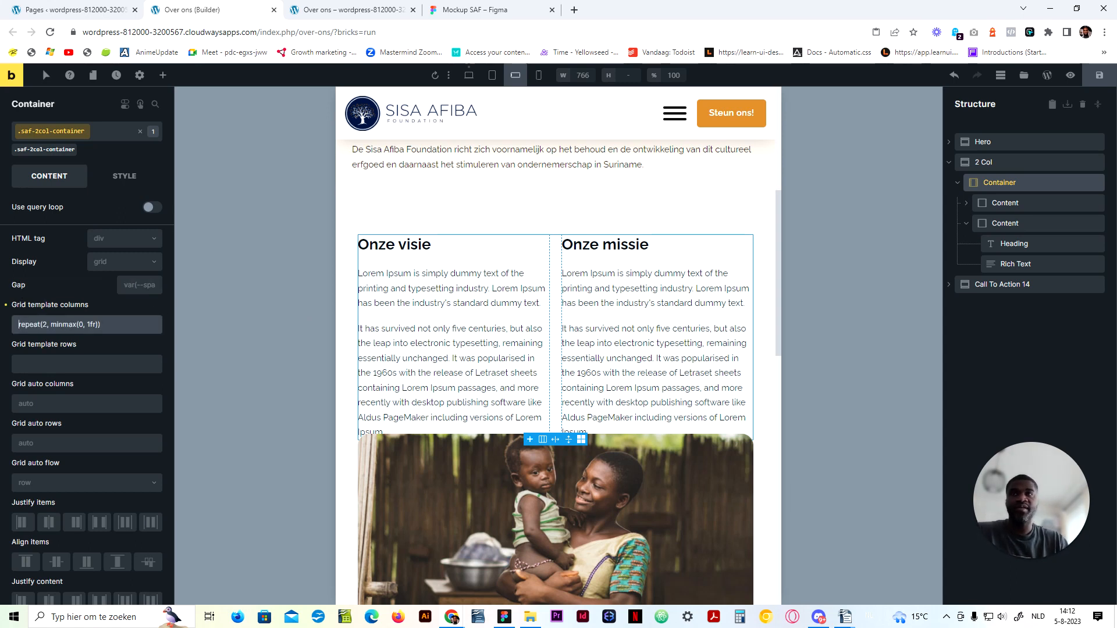
key("Delete")
type("1")
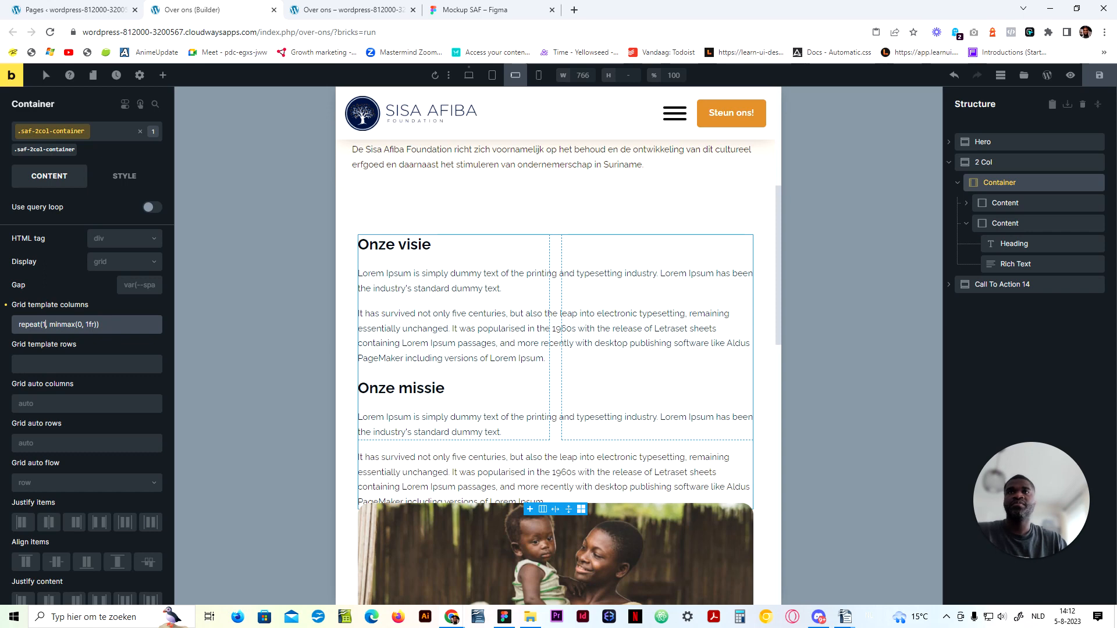
scroll(475, 383, "up", 3)
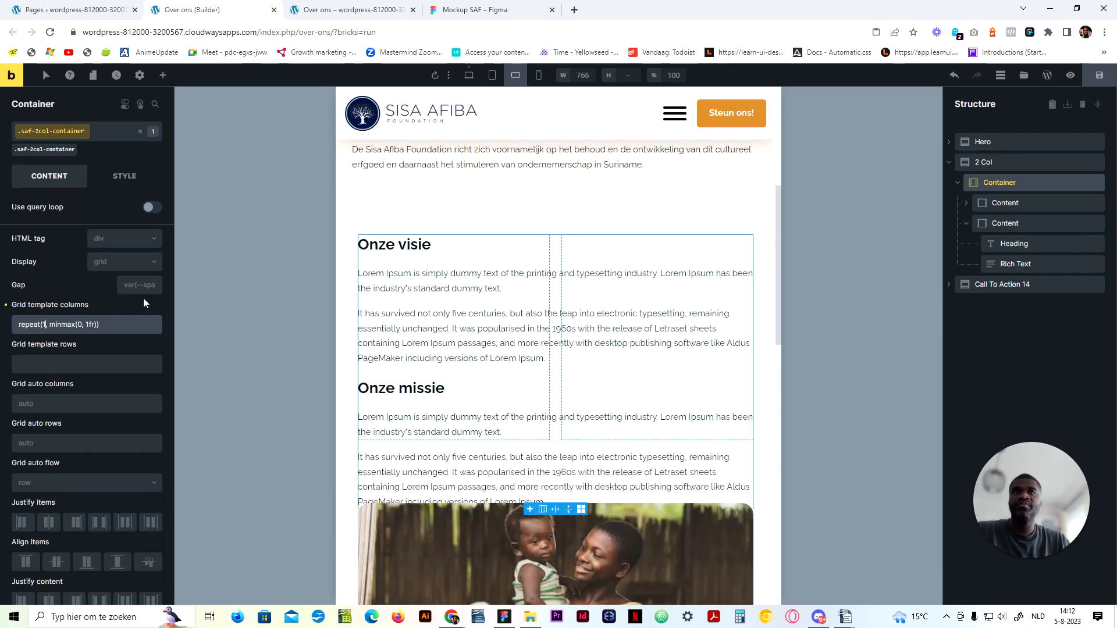
Step: Compare the layout and spacing of the Onze visie / Onze missie section in the Figma mockup with the Over ons page preview
left_click(504, 618)
scroll(506, 410, "down", 5)
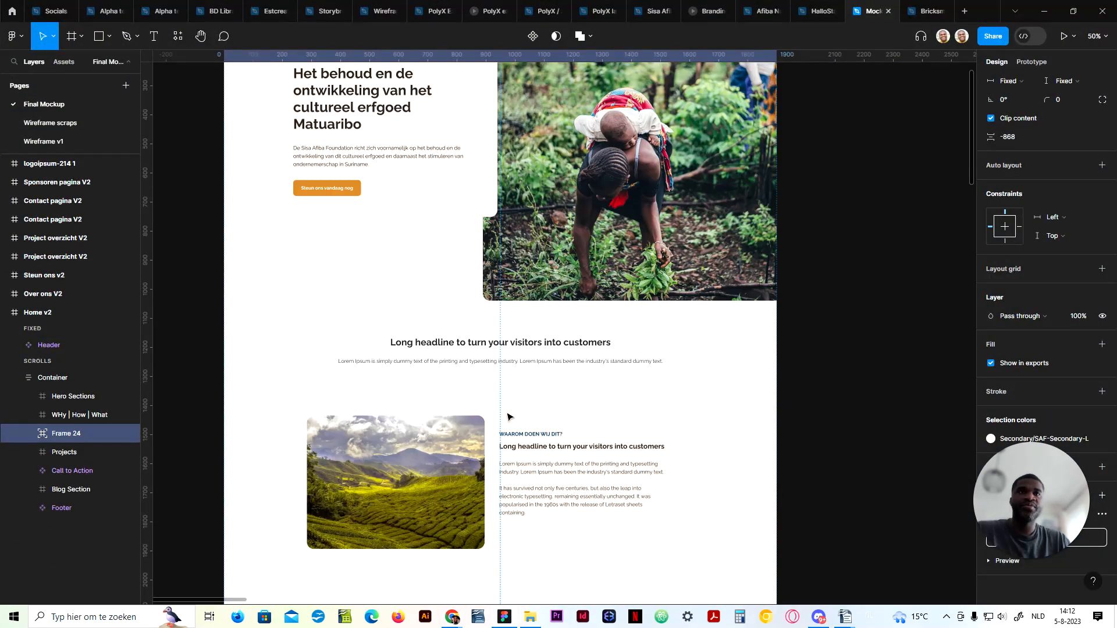
scroll(491, 404, "up", 5)
left_click(1045, 9)
left_click(475, 10)
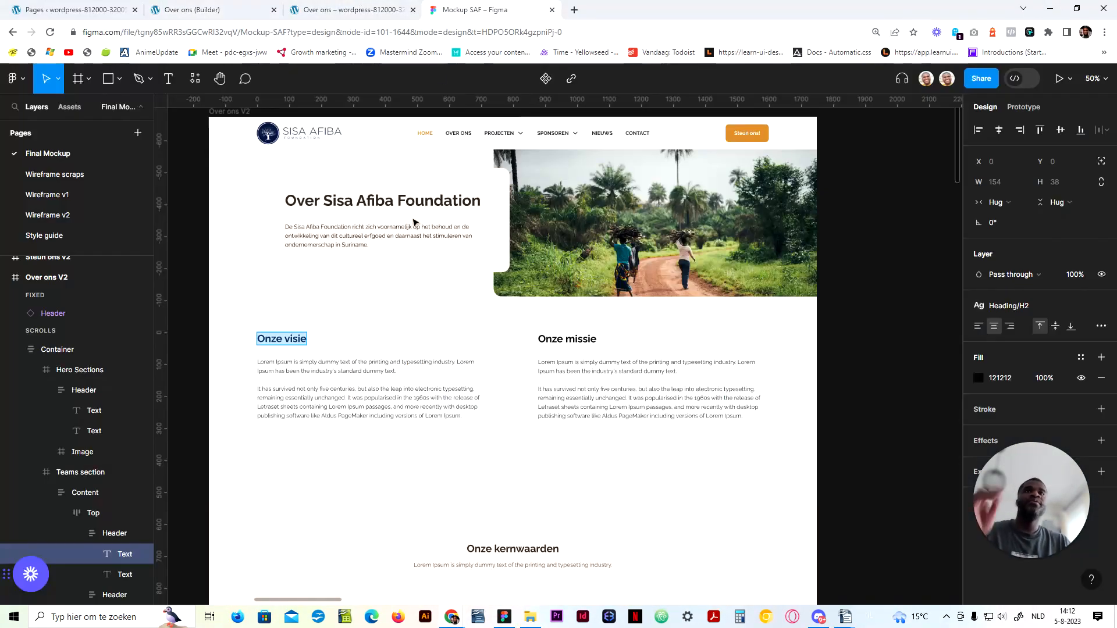
scroll(373, 428, "down", 1)
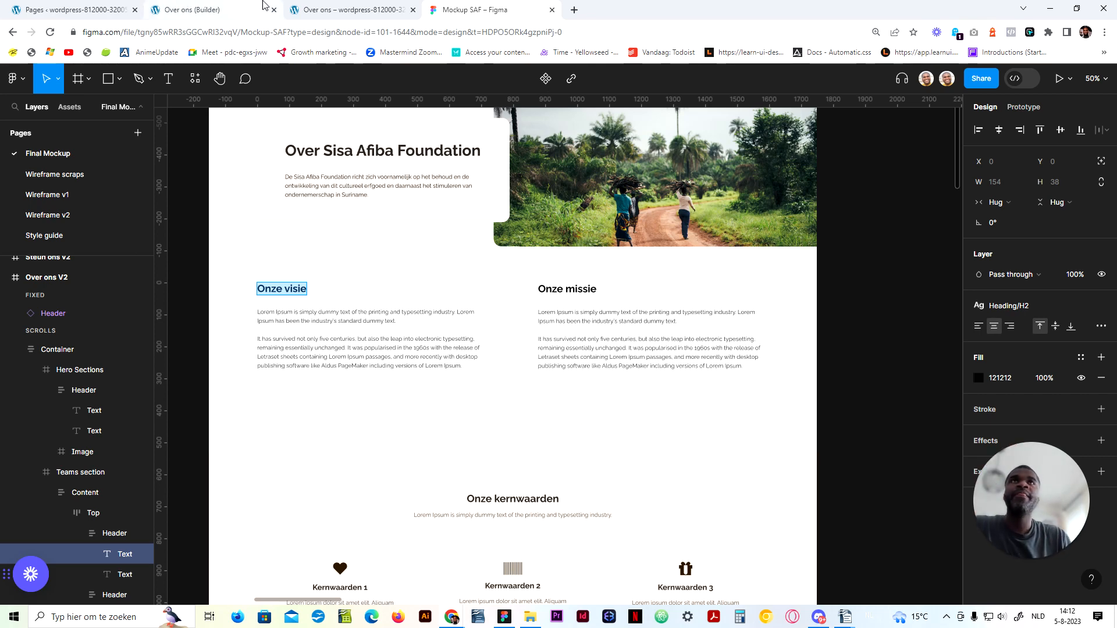
left_click(192, 10)
left_click(349, 10)
left_click(241, 7)
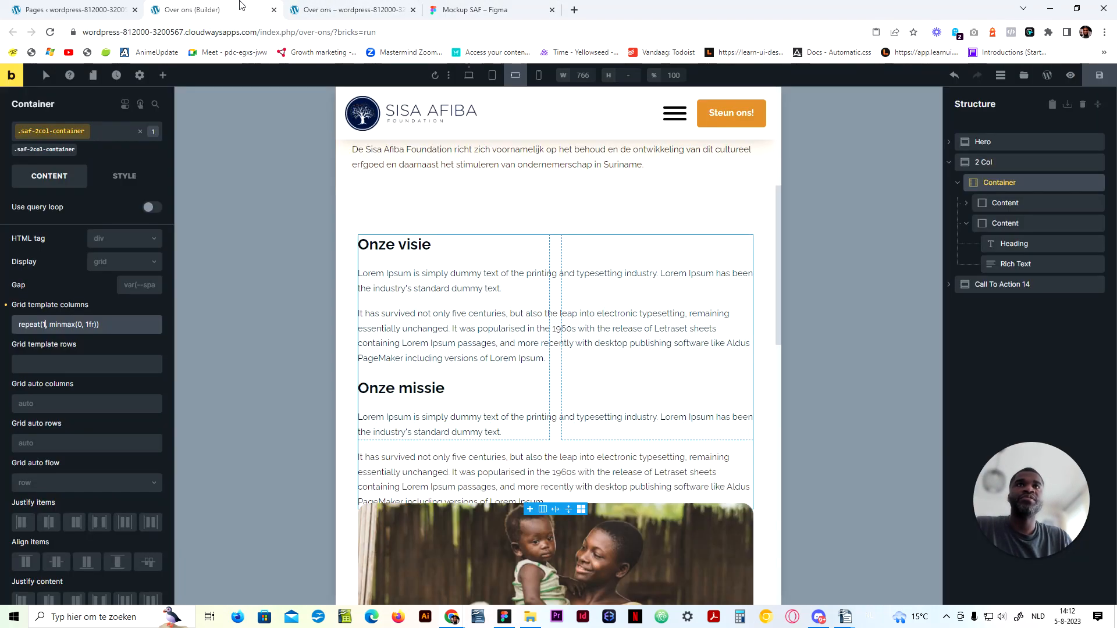
left_click(322, 8)
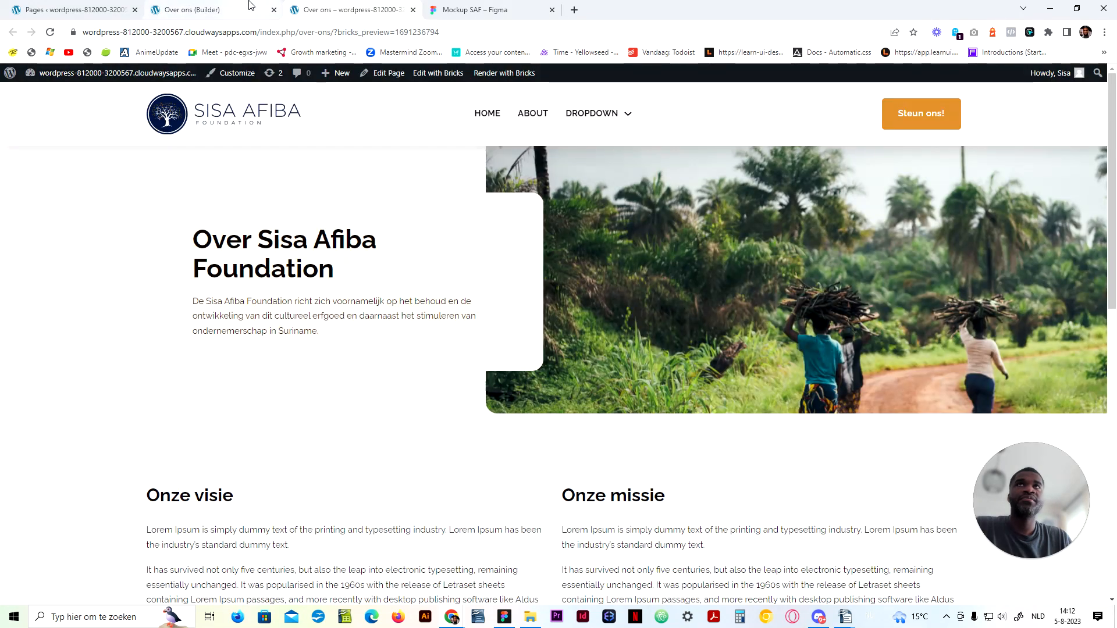
left_click(233, 9)
Step: Return to the desktop breakpoint in the builder and rename the 2 Col section's class to saf-2col-section
left_click(468, 75)
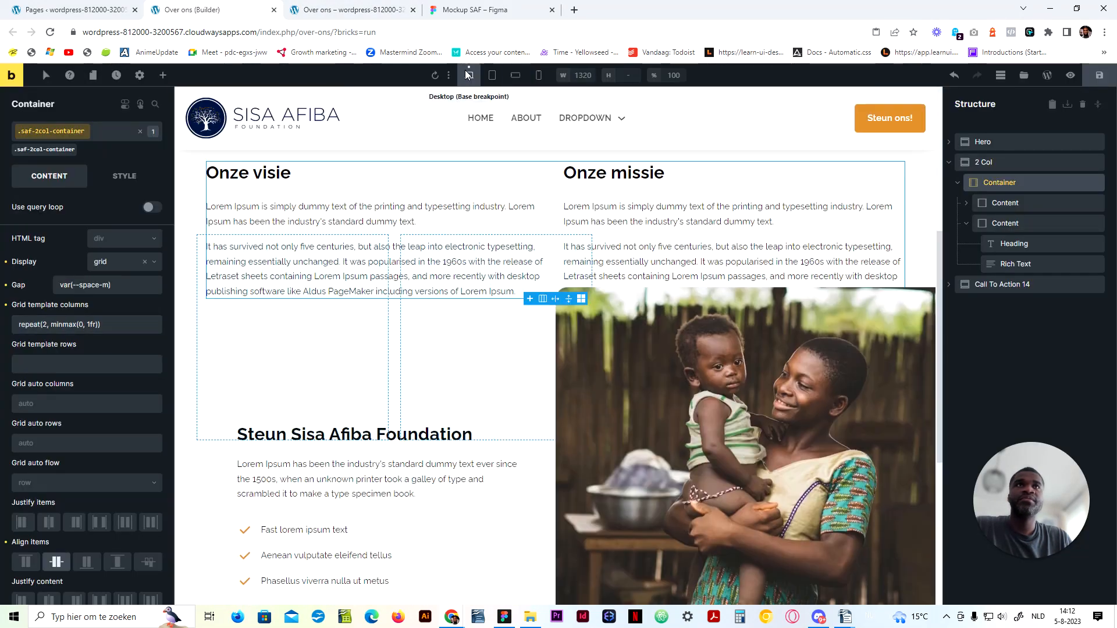
scroll(481, 514, "up", 3)
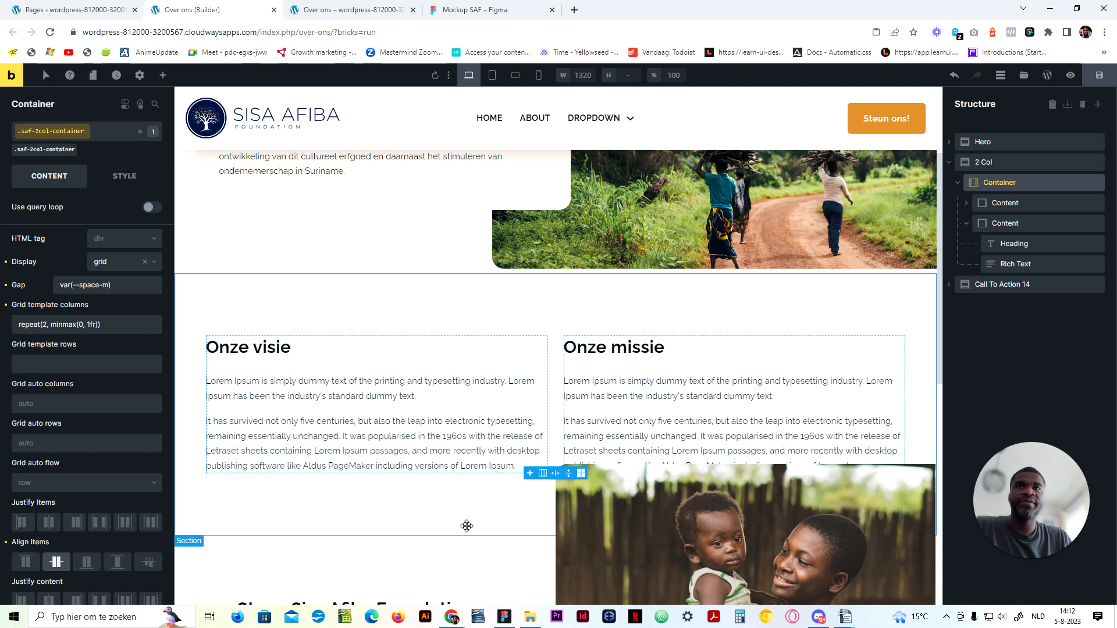
left_click(466, 522)
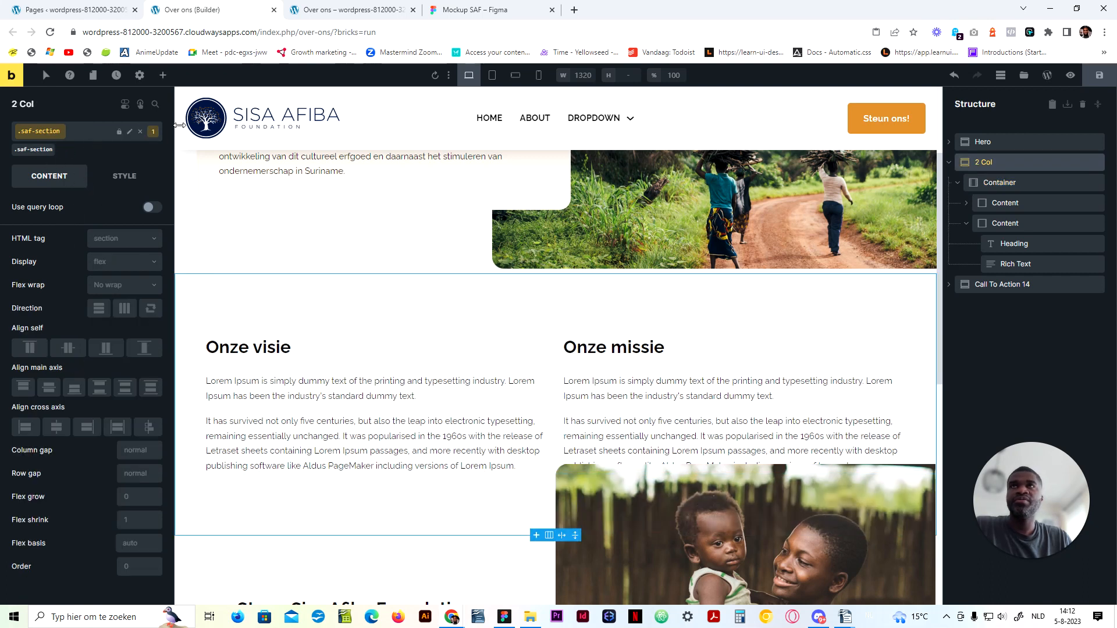
left_click(130, 131)
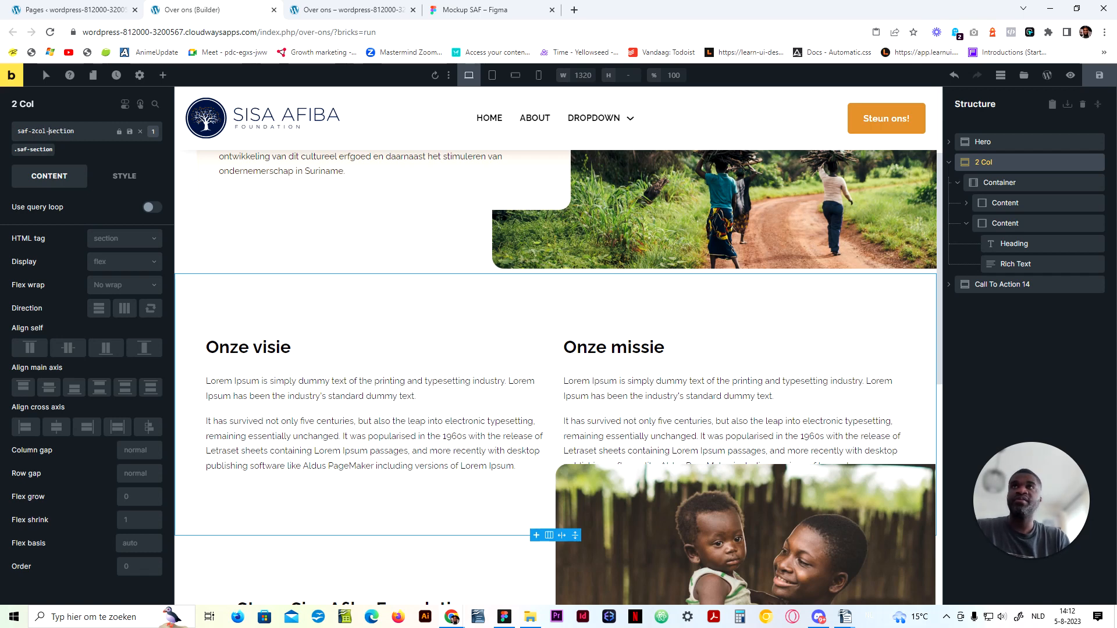
key("Return")
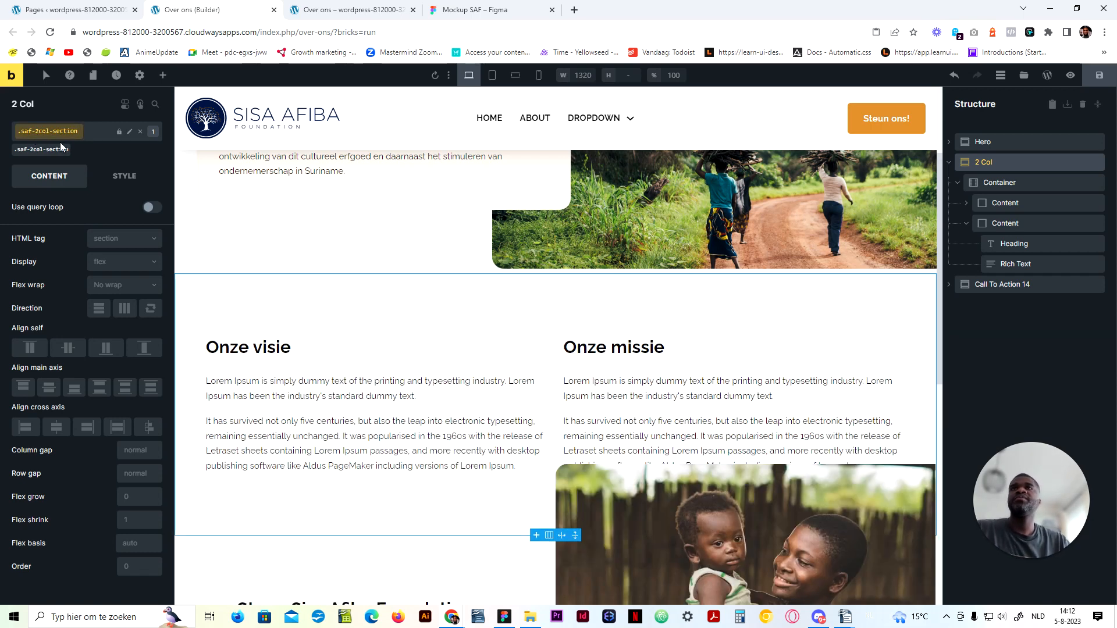
Step: Try a linked padding of calc(var(--space-4xl) + 10rem) on all sides of the saf-2col-section class
left_click(122, 178)
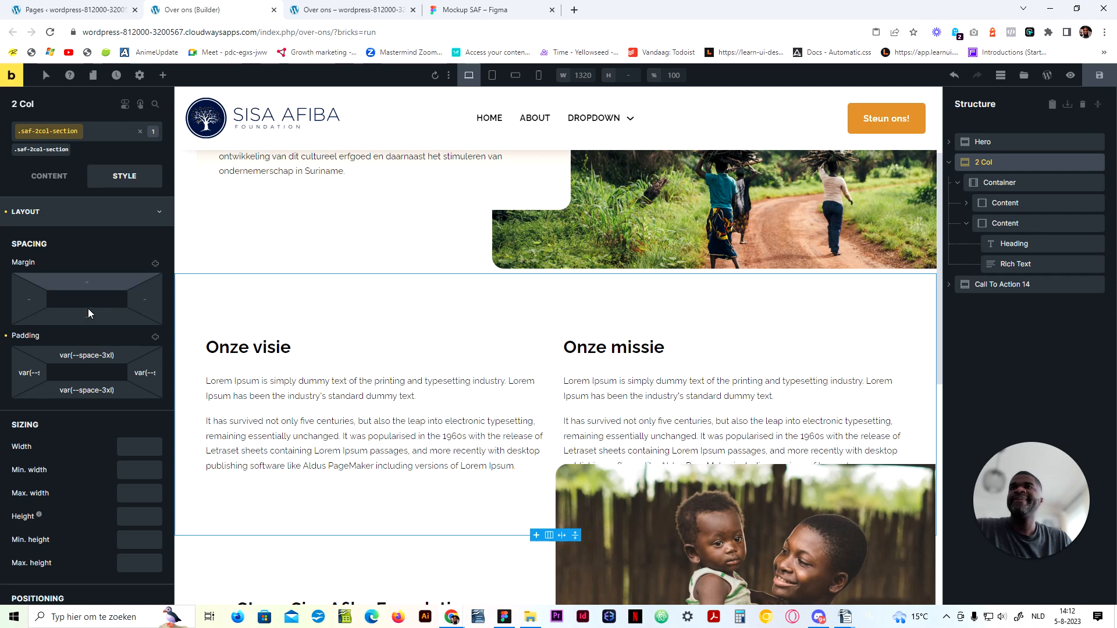
left_click(155, 339)
left_click(155, 339)
left_click(106, 385)
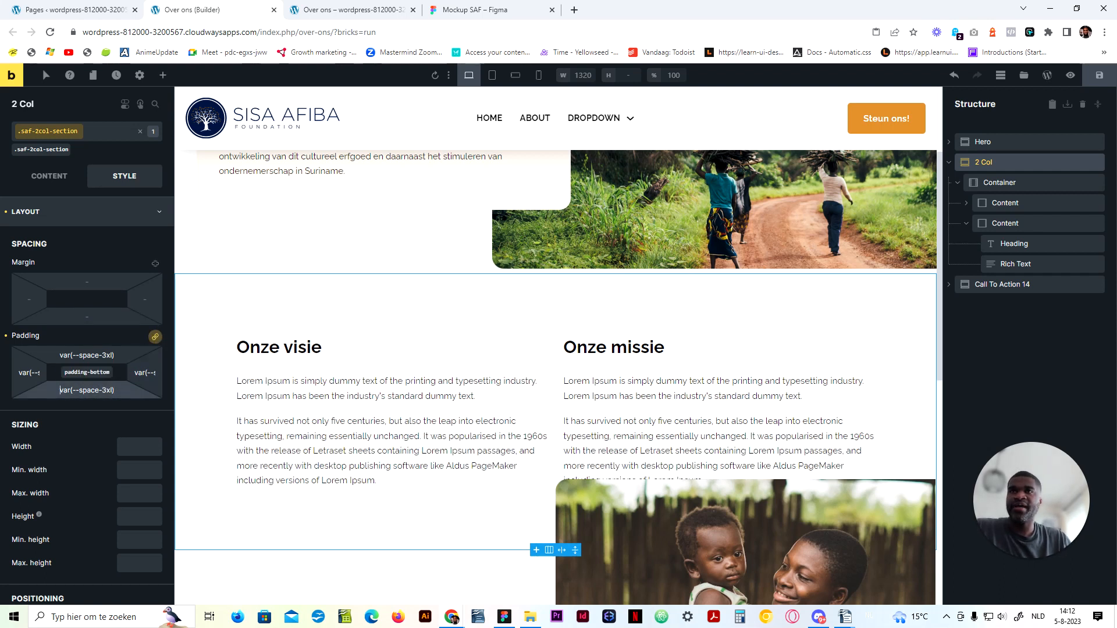
type("calc")
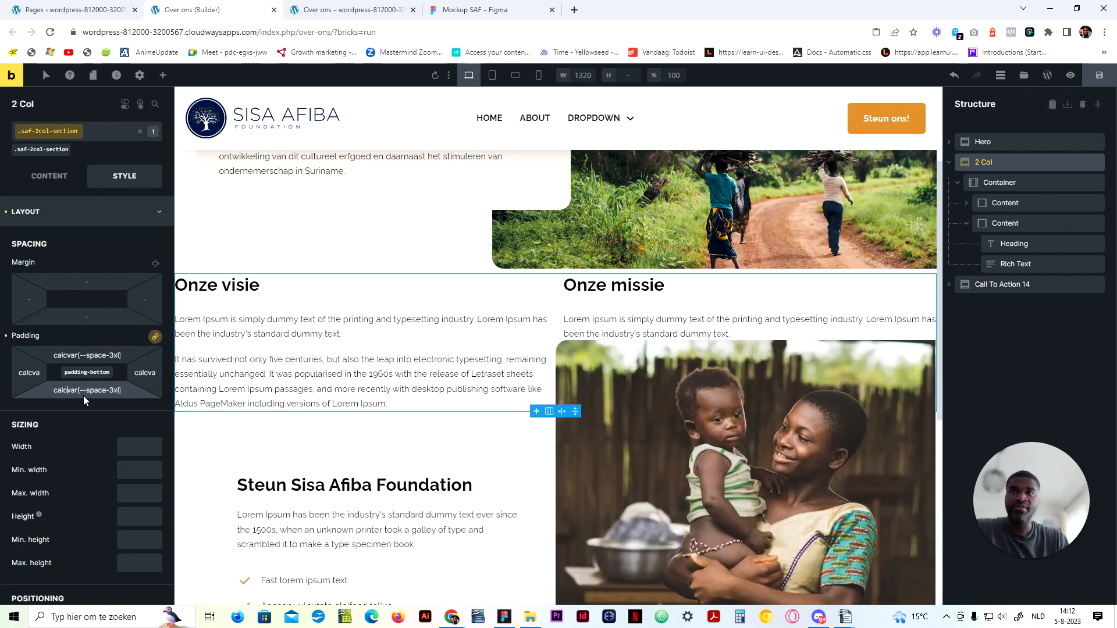
type("(")
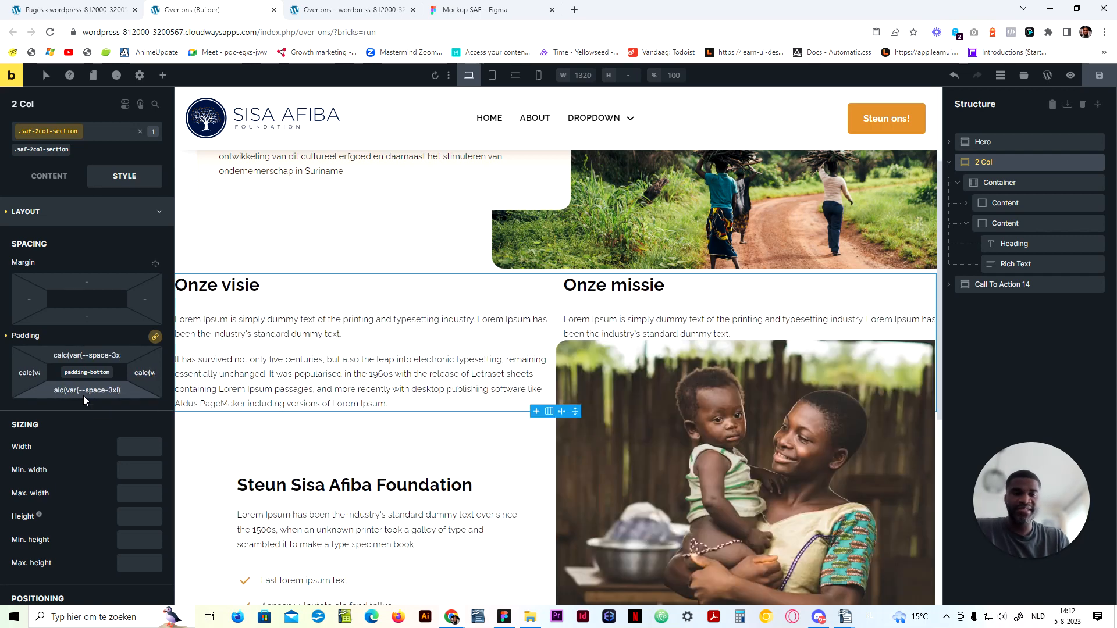
type(")")
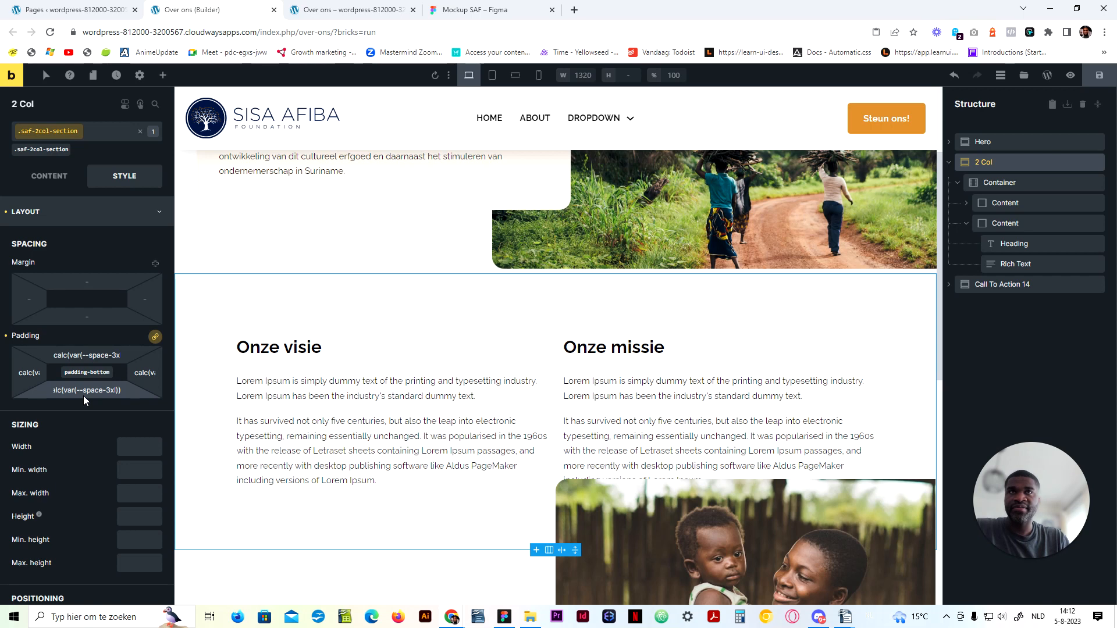
key("BackSpace")
type("4")
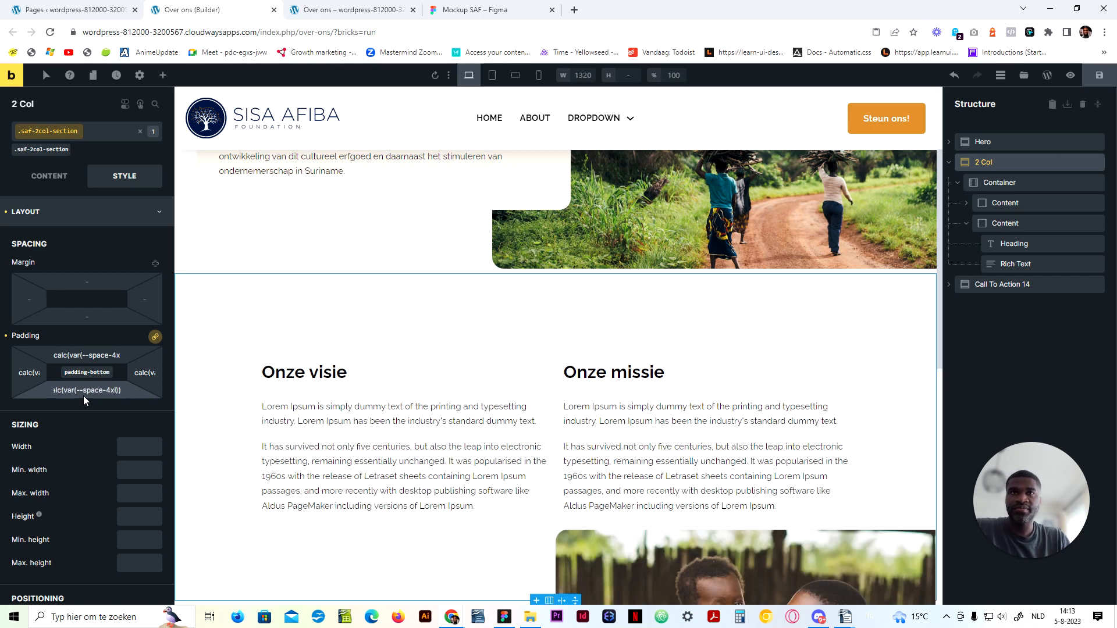
scroll(399, 291, "down", 4)
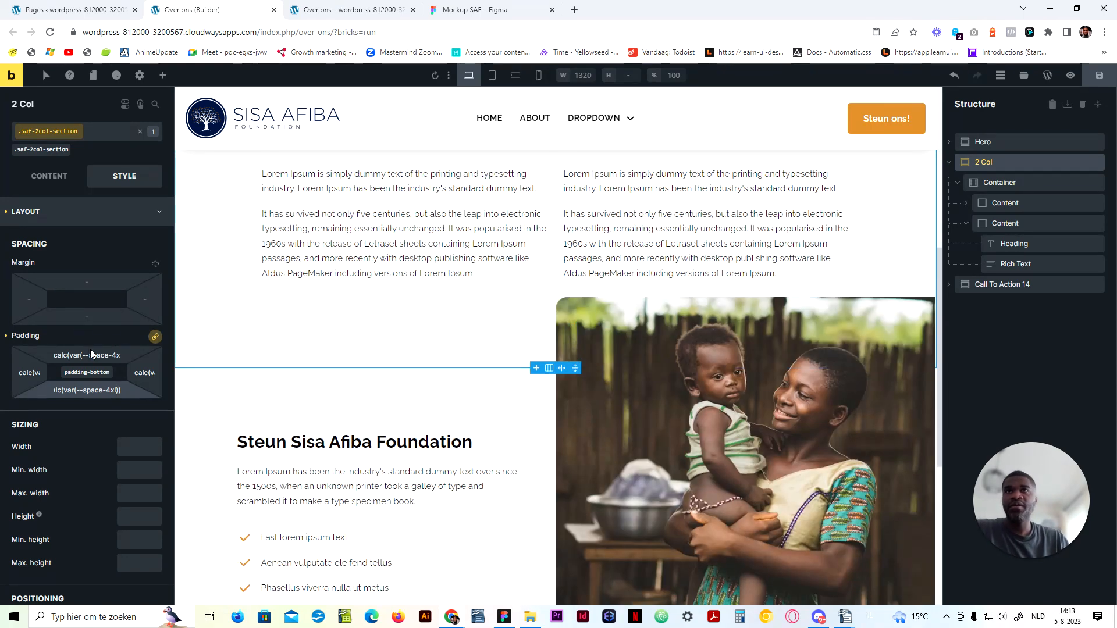
type("+")
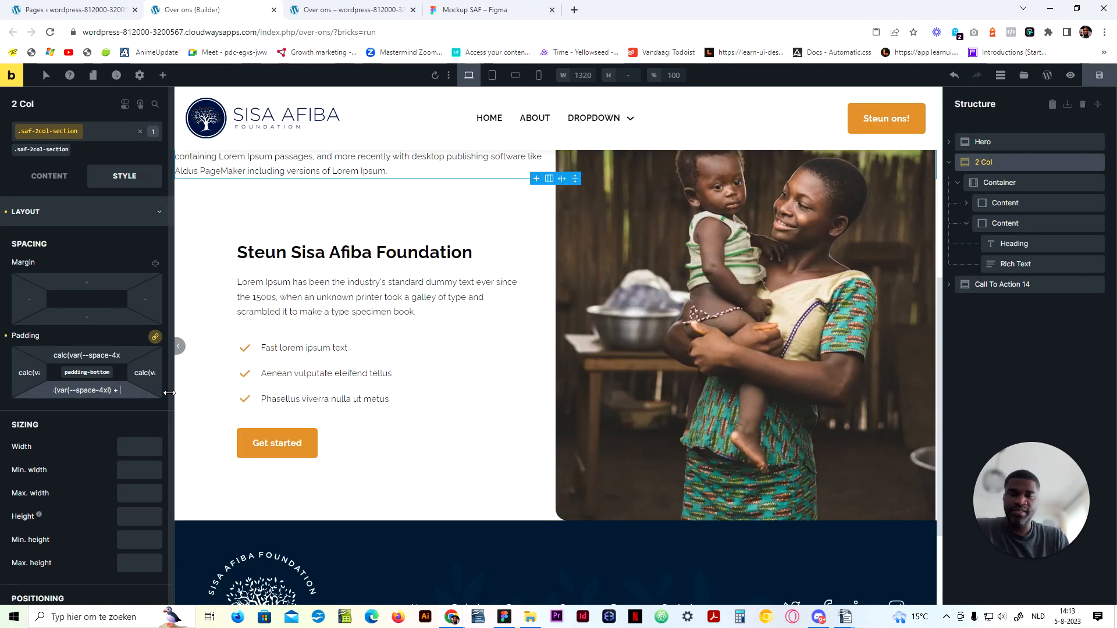
type(" 10rem")
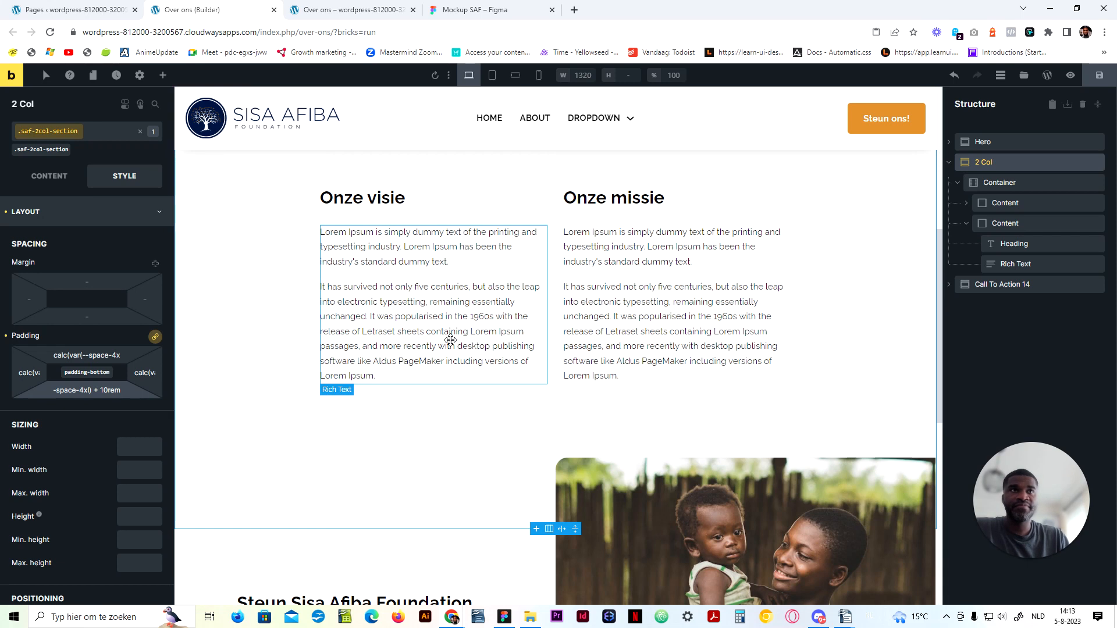
scroll(411, 317, "up", 3)
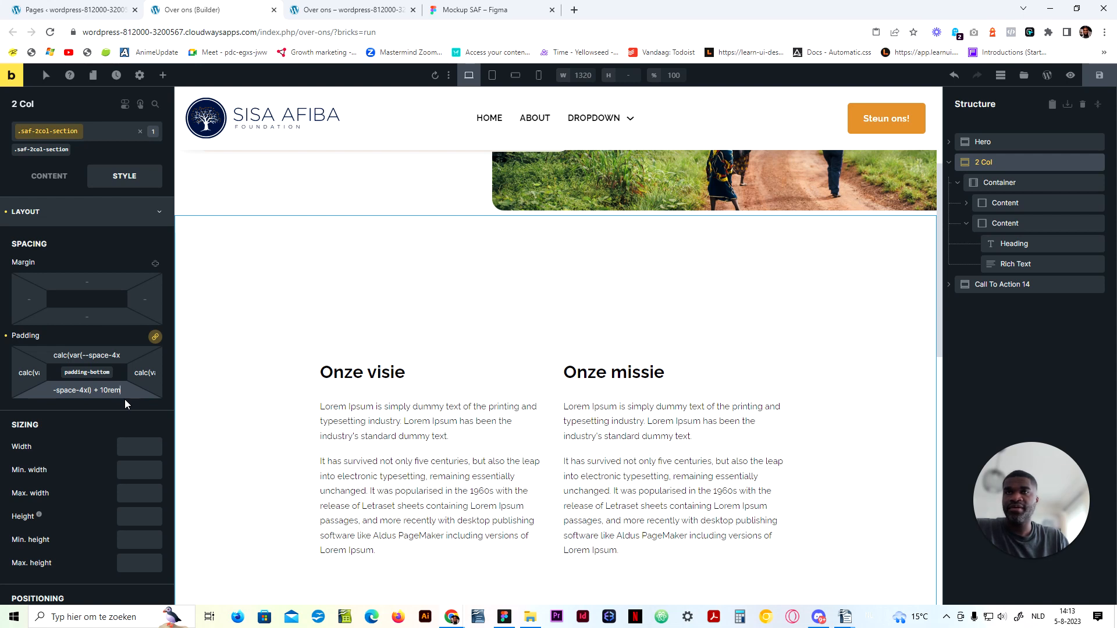
Step: Strip the calc and 10rem from the linked padding, reducing every side to var(--space-4xl)
key("BackSpace")
key("BackSpace")
key("BackSpace")
type(")")
key("BackSpace")
key("BackSpace")
key("BackSpace")
key("BackSpace")
key("BackSpace")
key("BackSpace")
type(")")
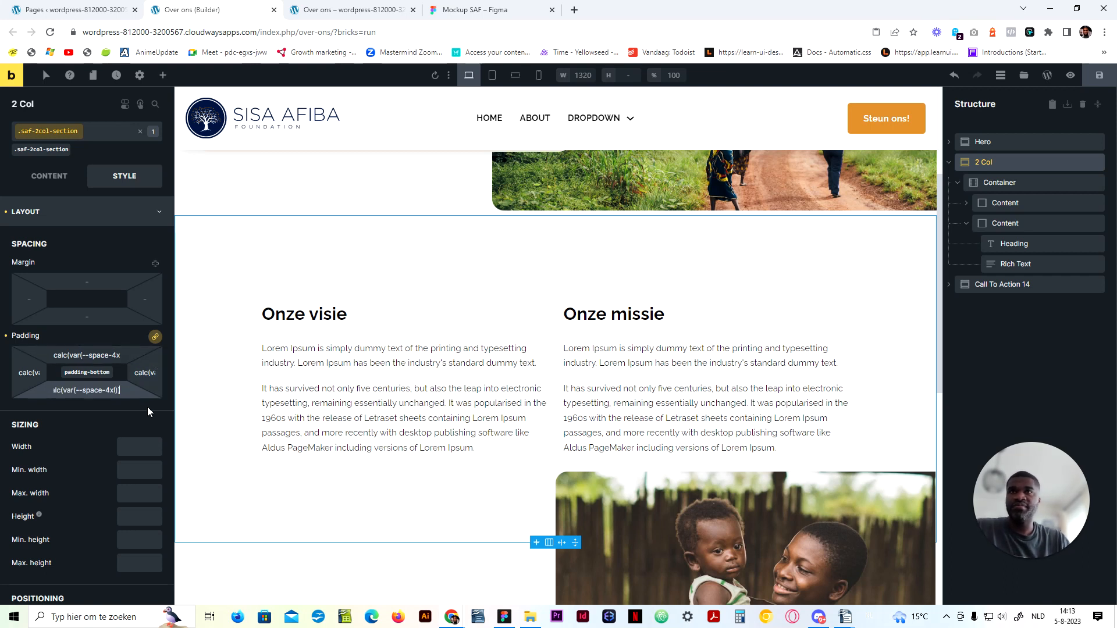
key("Delete")
key("Delete")
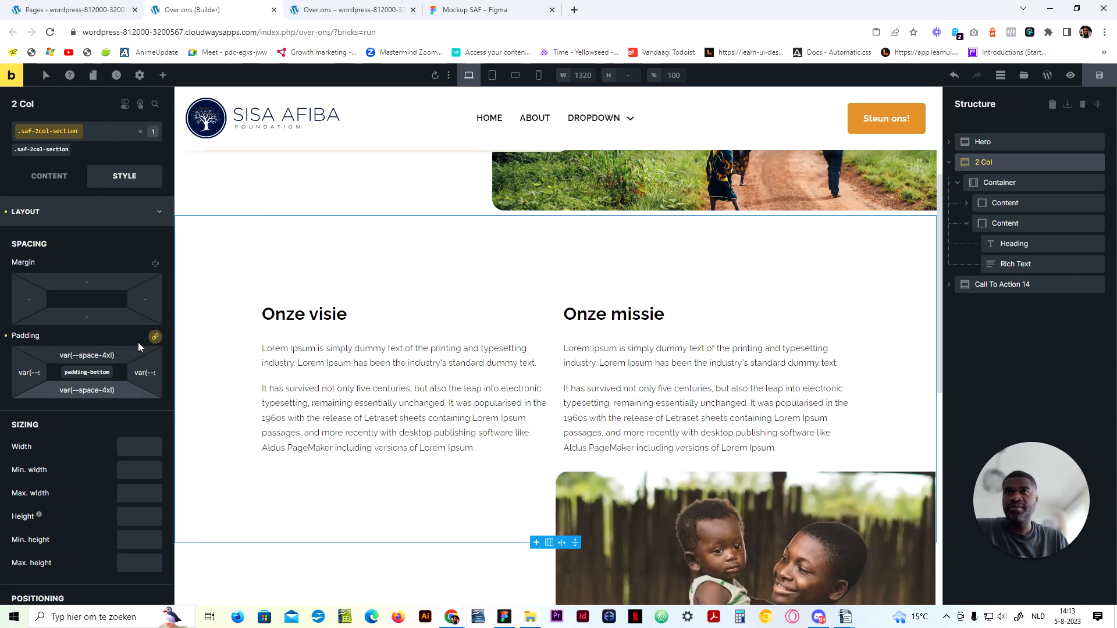
Step: Unlink the section padding and set top and bottom to var(--space-3xl), left and right to var(--space-xl)
left_click(154, 336)
left_click(105, 354)
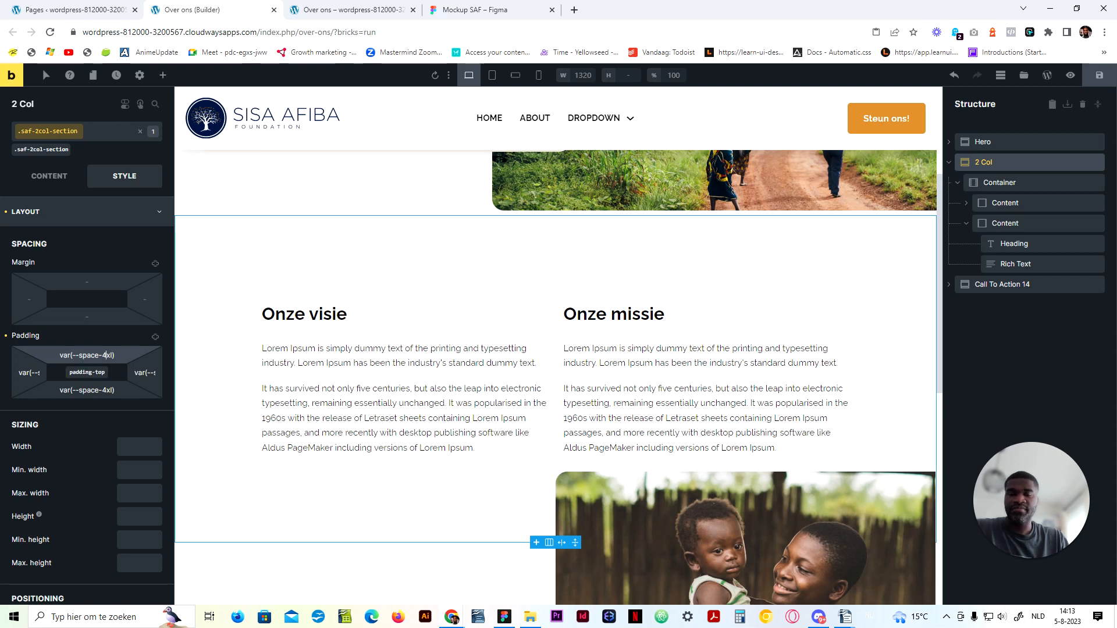
left_click(107, 390)
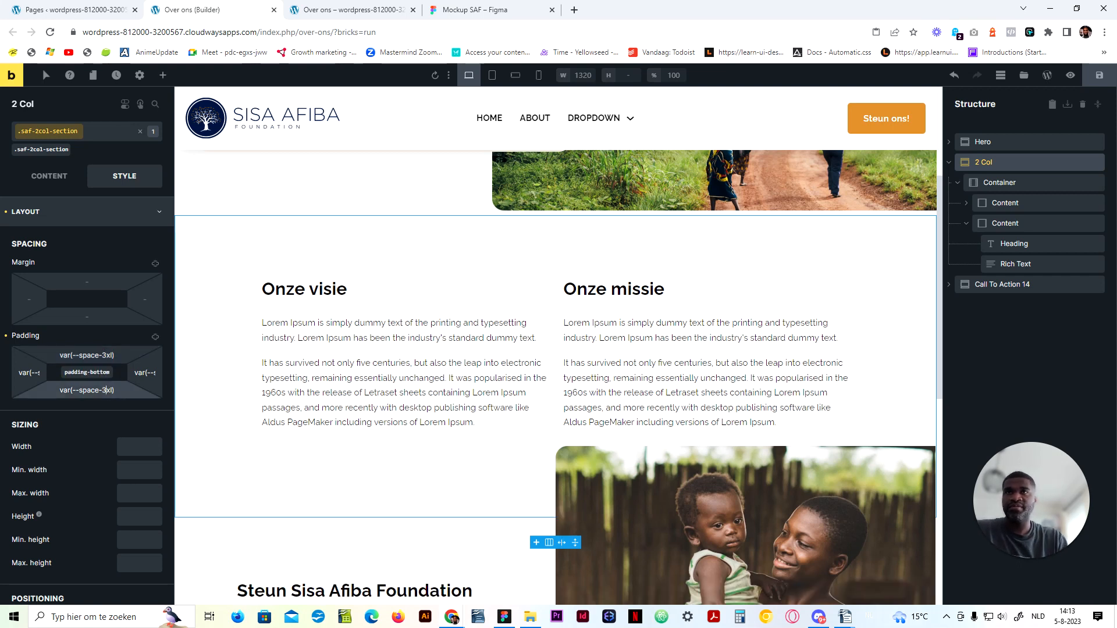
left_click(153, 372)
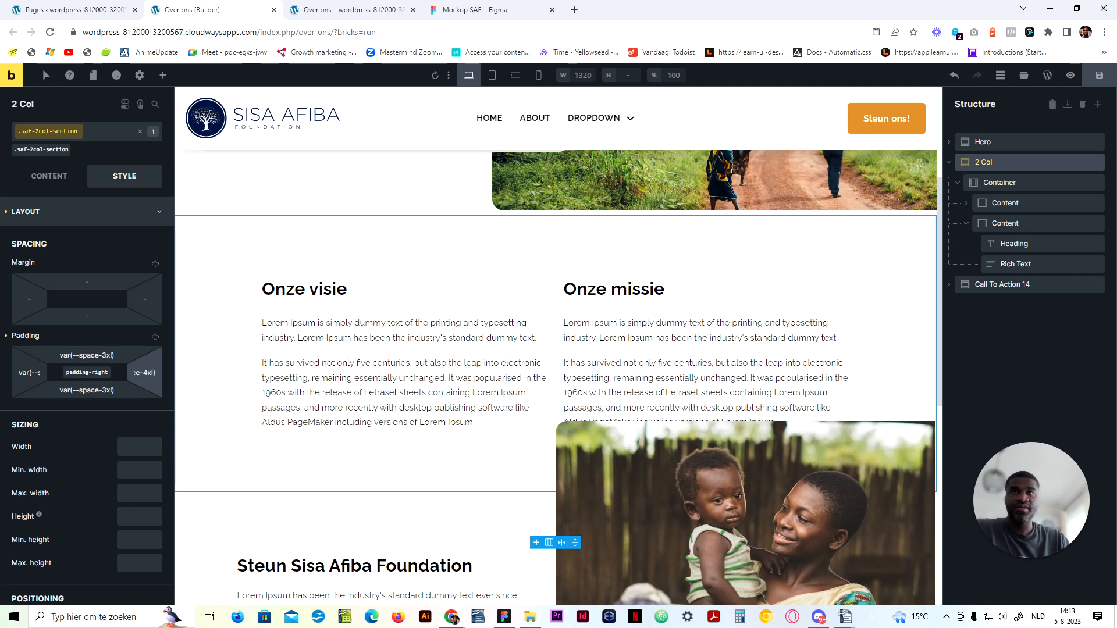
left_click(39, 373)
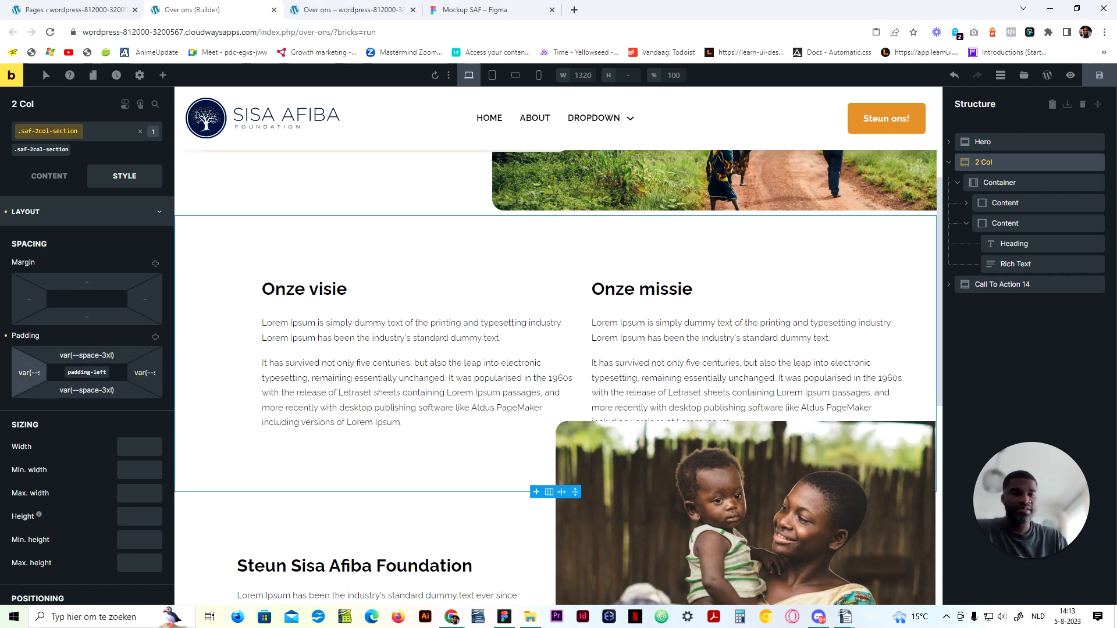
key("BackSpace")
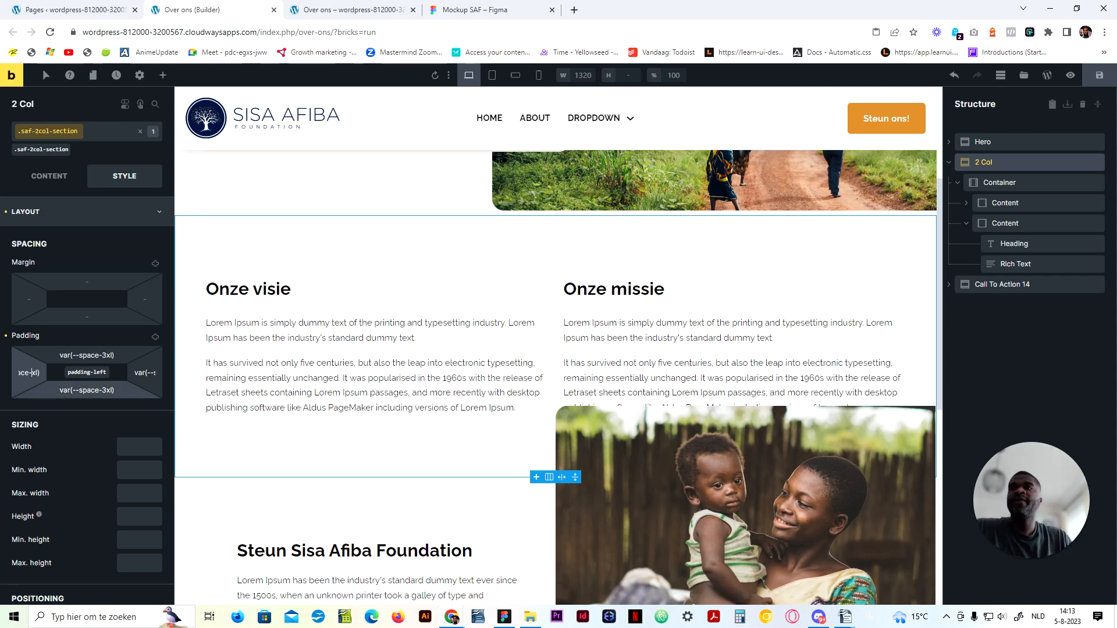
Step: Set only the bottom padding of saf-2col-section to calc(var(--space-4xl) + 10rem)
left_click(101, 390)
key("ctrl+a")
type("calc(var(--space-4xl))")
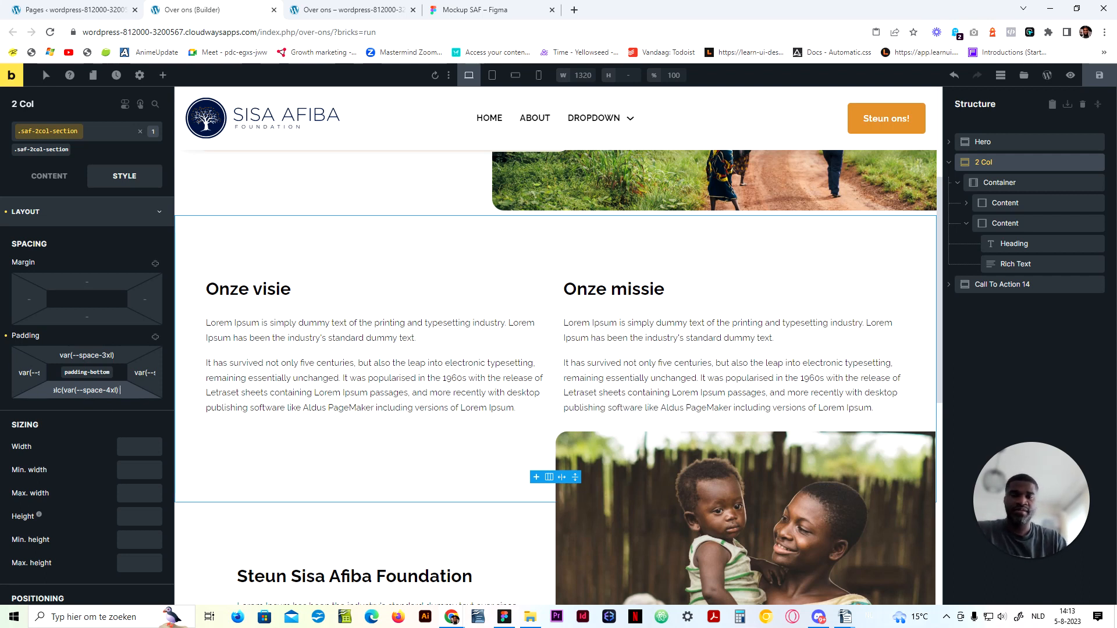
type("+ 10rem")
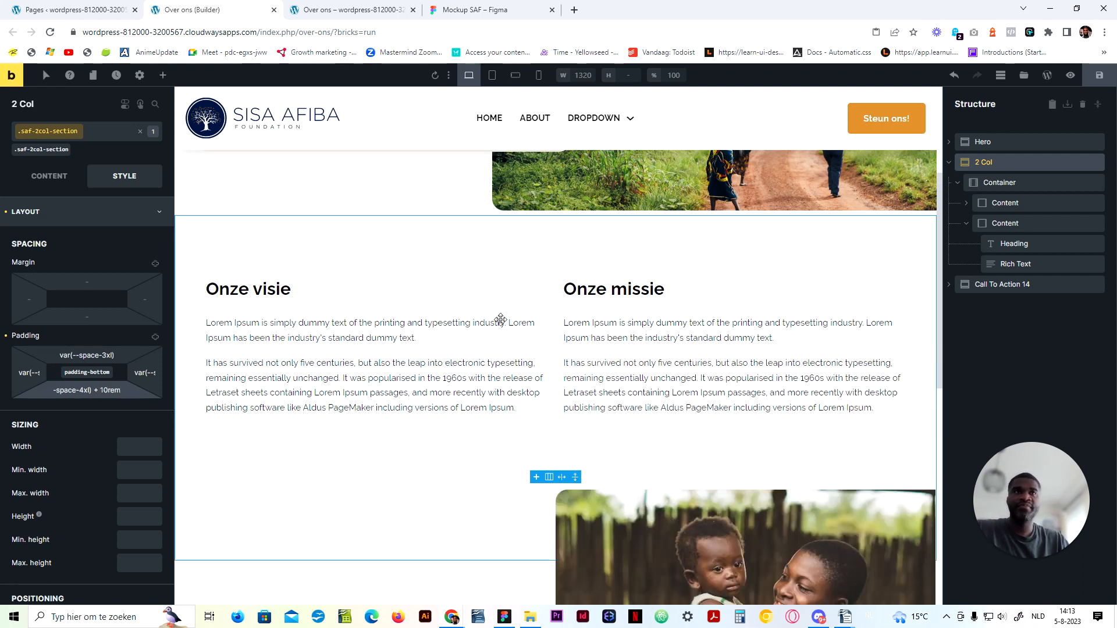
Step: Insert tree-illustration-cropped.svg from the media library as the background image of saf-2col-section
left_click(88, 209)
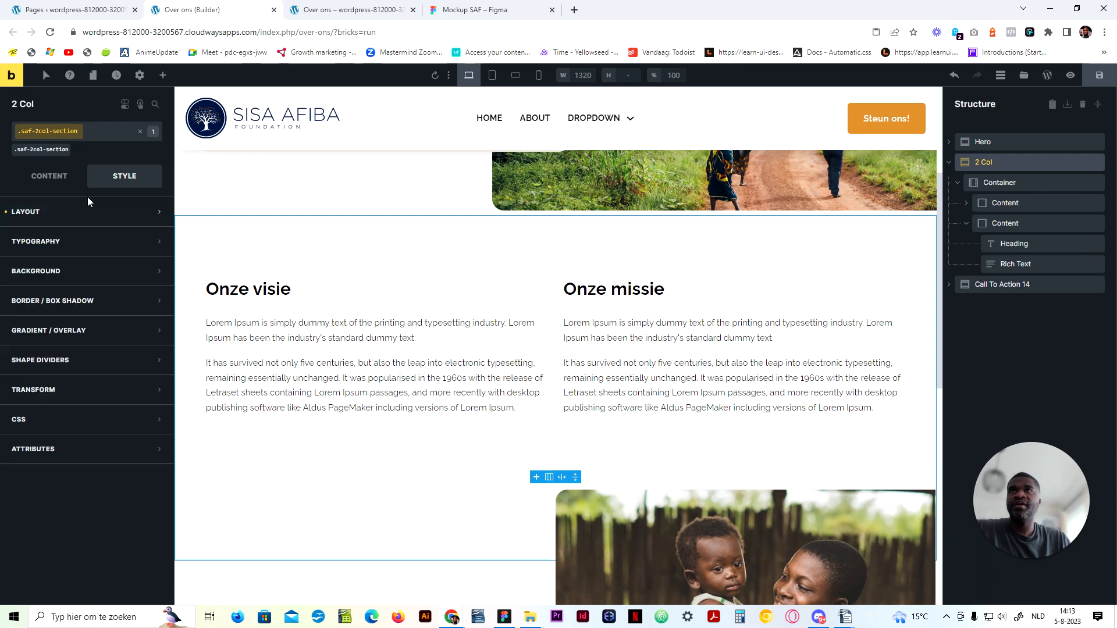
left_click(97, 298)
left_click(120, 271)
left_click(127, 325)
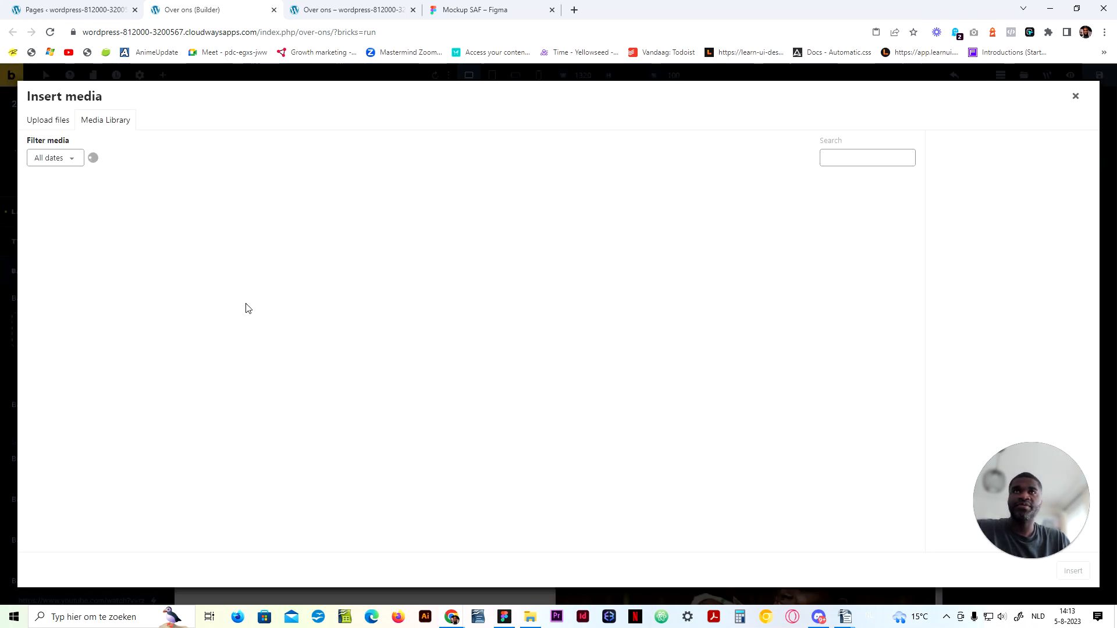
left_click(85, 248)
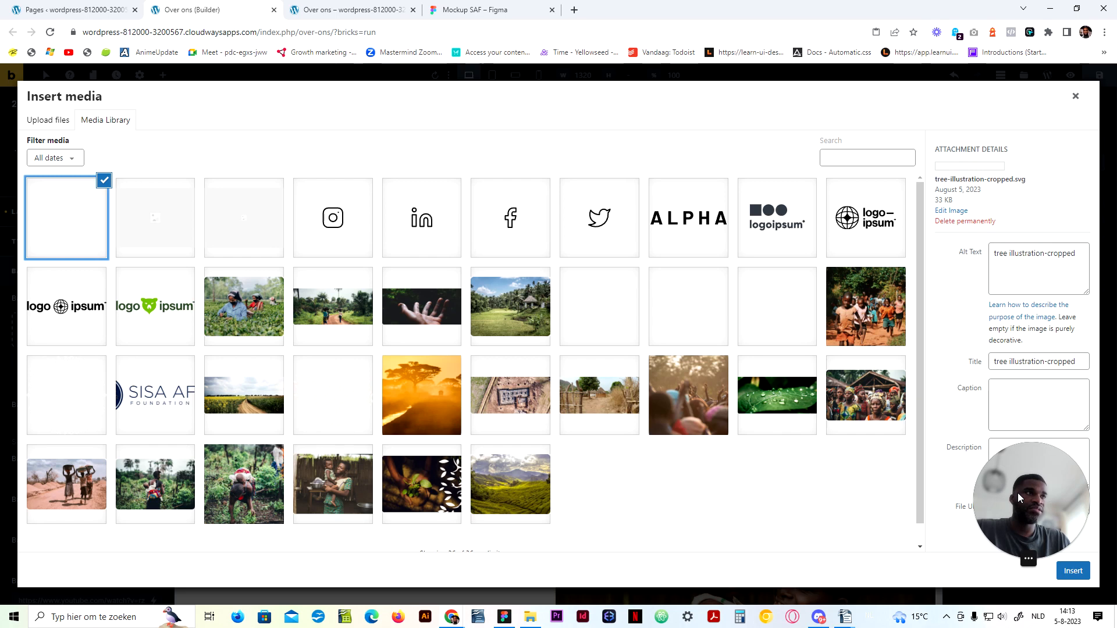
left_click(1073, 571)
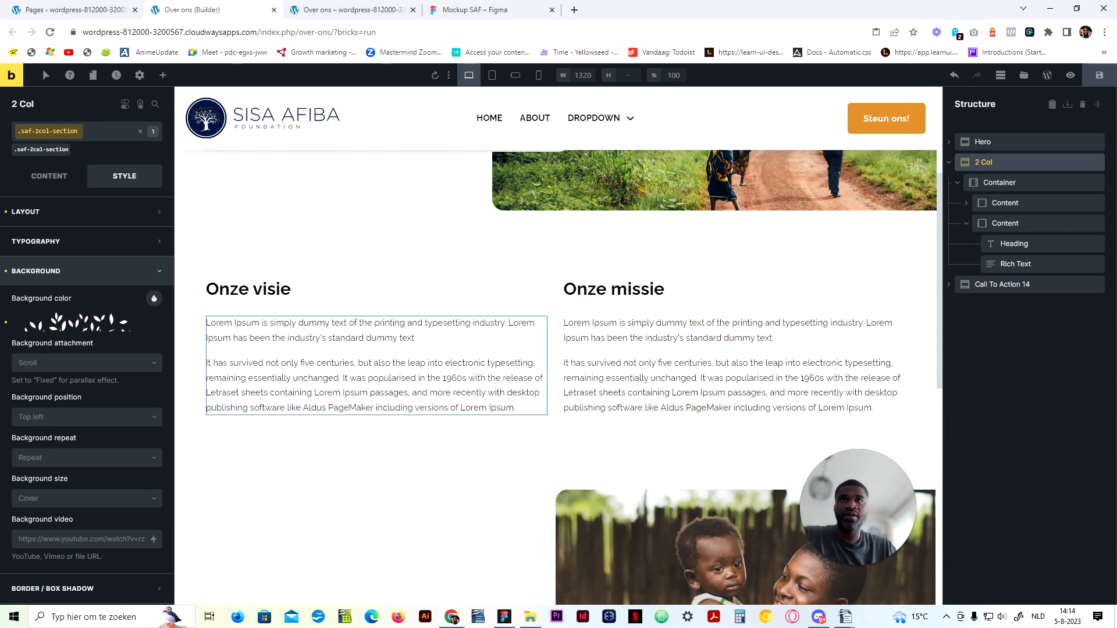
Step: Set the section's background position to Custom with a Y axis of 100% and save the page
left_click(152, 417)
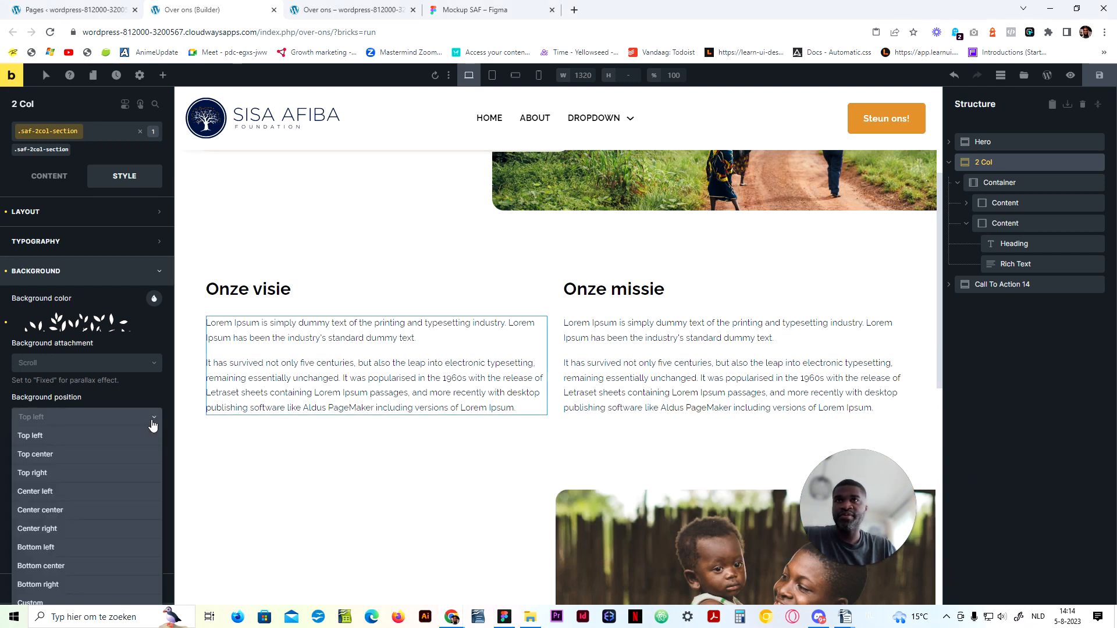
scroll(104, 511, "down", 3)
left_click(108, 461)
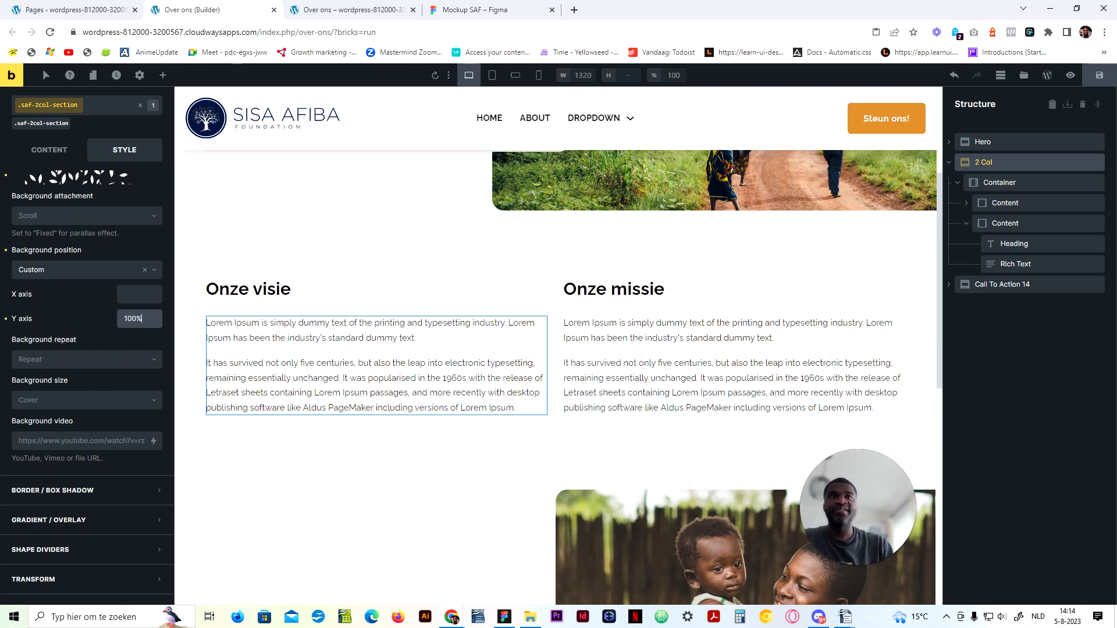
scroll(472, 593, "down", 2)
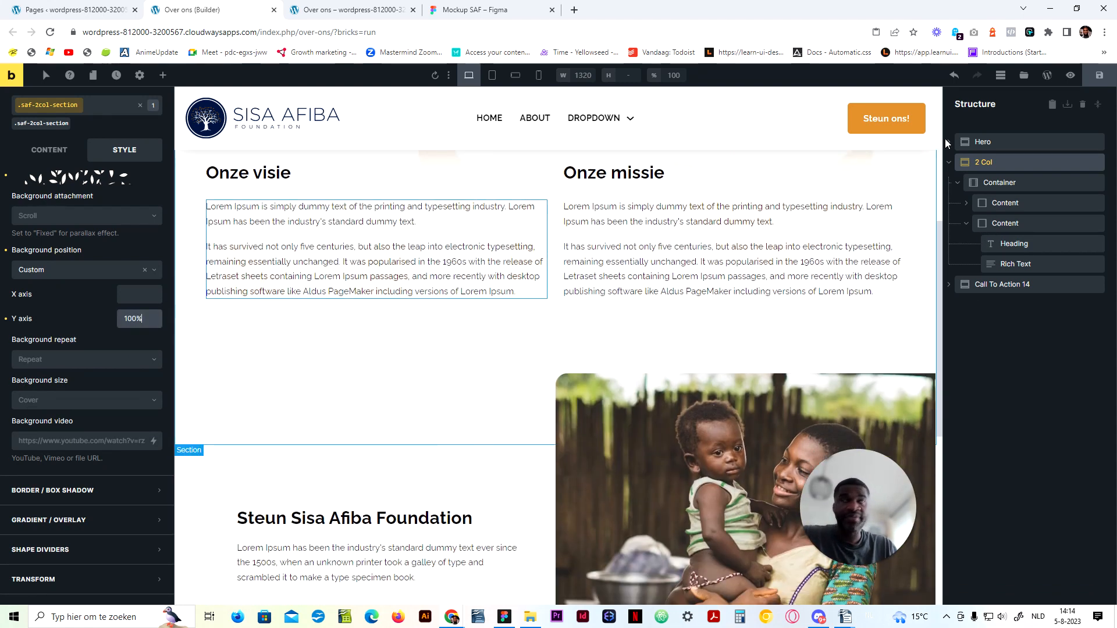
left_click(1099, 75)
Step: Set the section's background repeat to No repeat and its size to Contain, and save the page
left_click(116, 365)
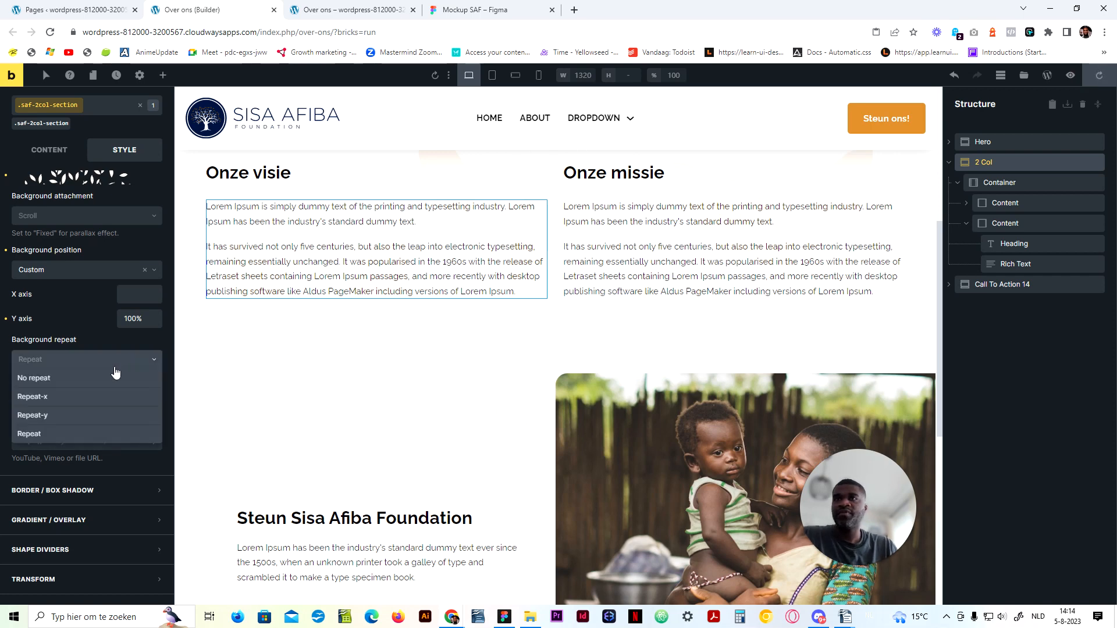
left_click(114, 378)
left_click(133, 402)
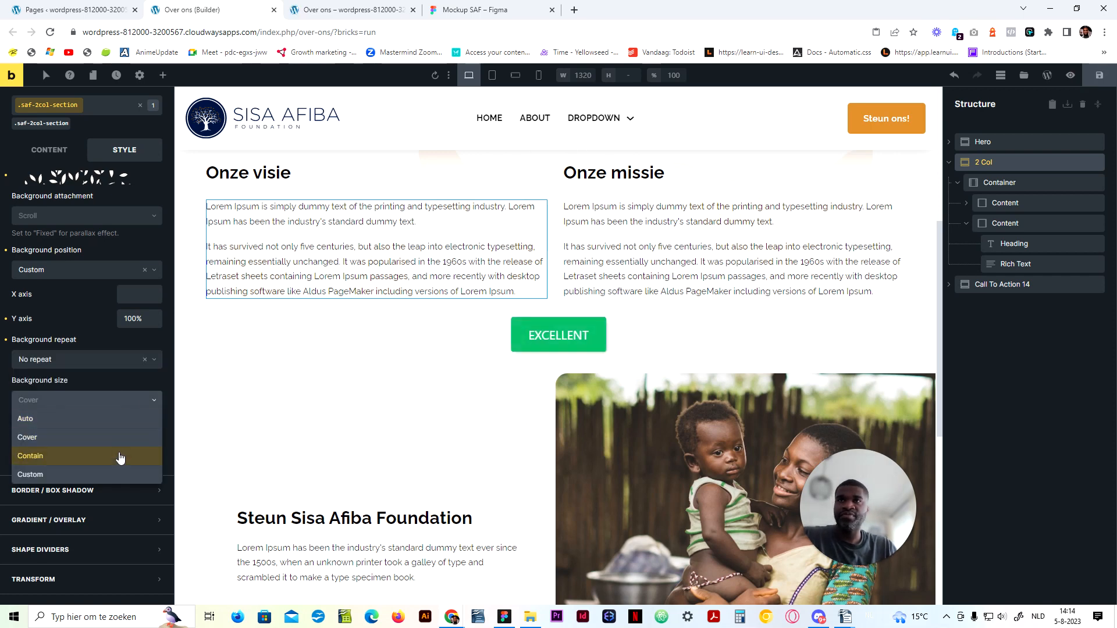
left_click(114, 455)
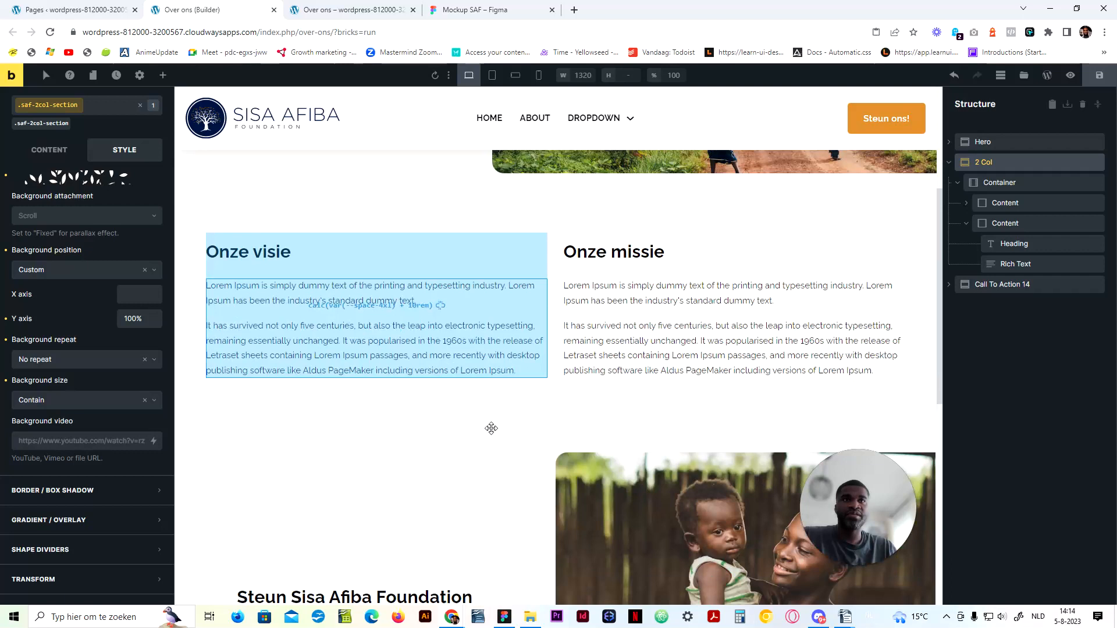
scroll(639, 365, "down", 2)
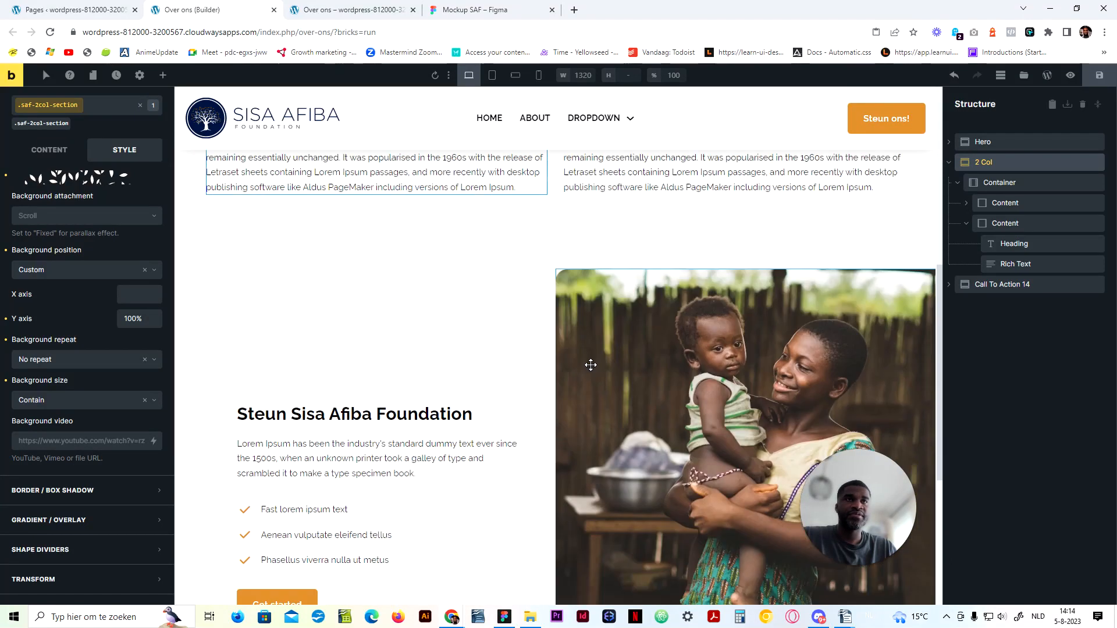
scroll(493, 363, "up", 3)
scroll(493, 364, "down", 2)
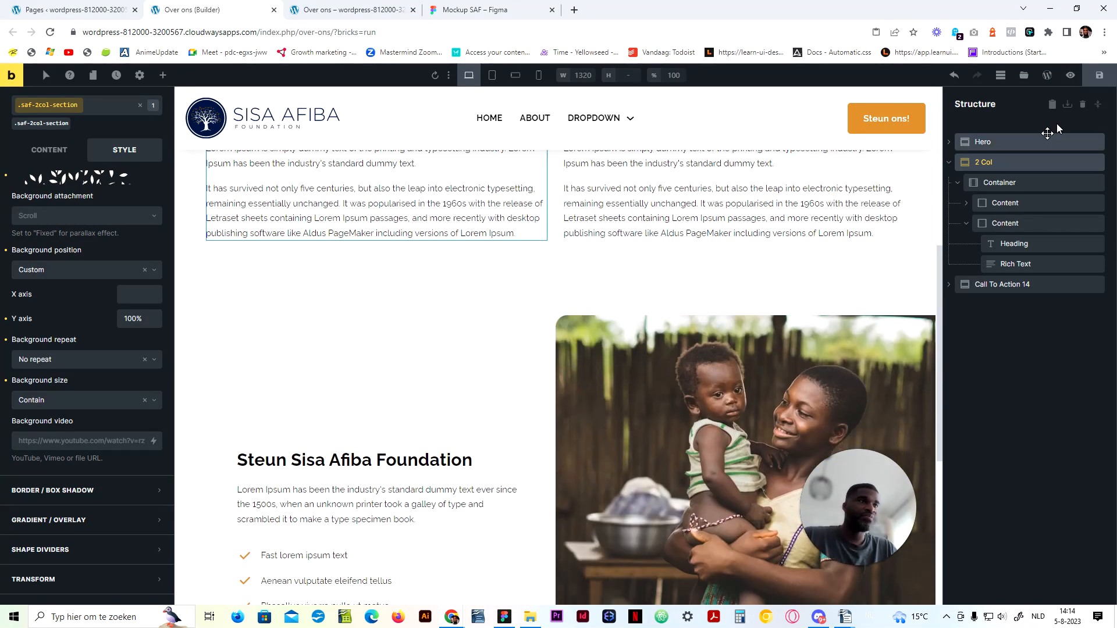
left_click(1099, 75)
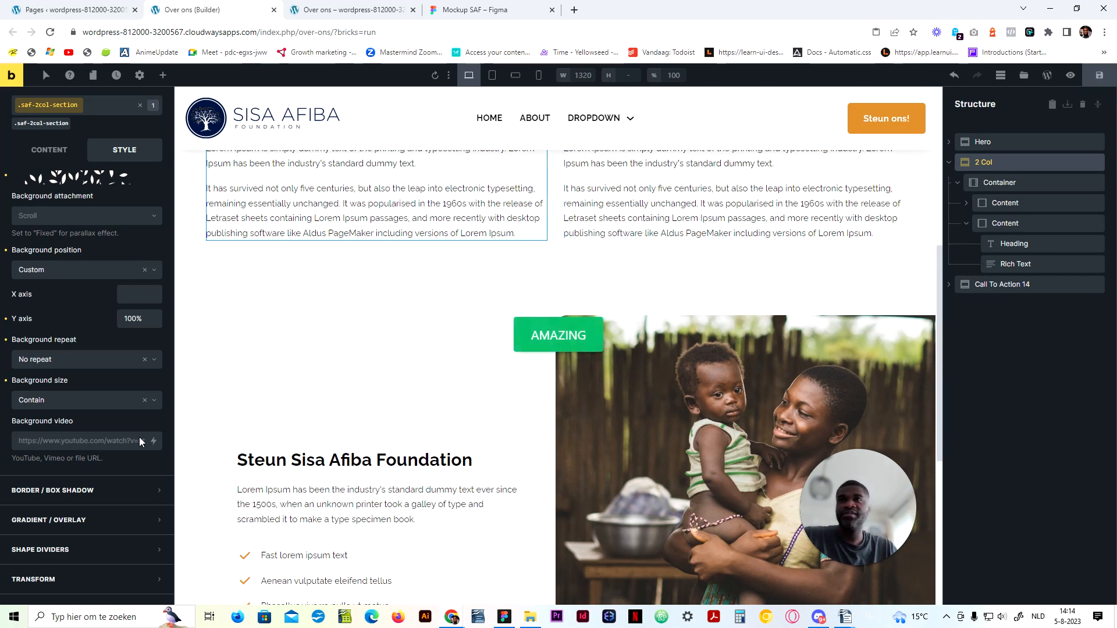
Step: Set the background position's X axis to 50% and reload the Over ons page preview
scroll(87, 349, "up", 2)
scroll(122, 403, "up", 1)
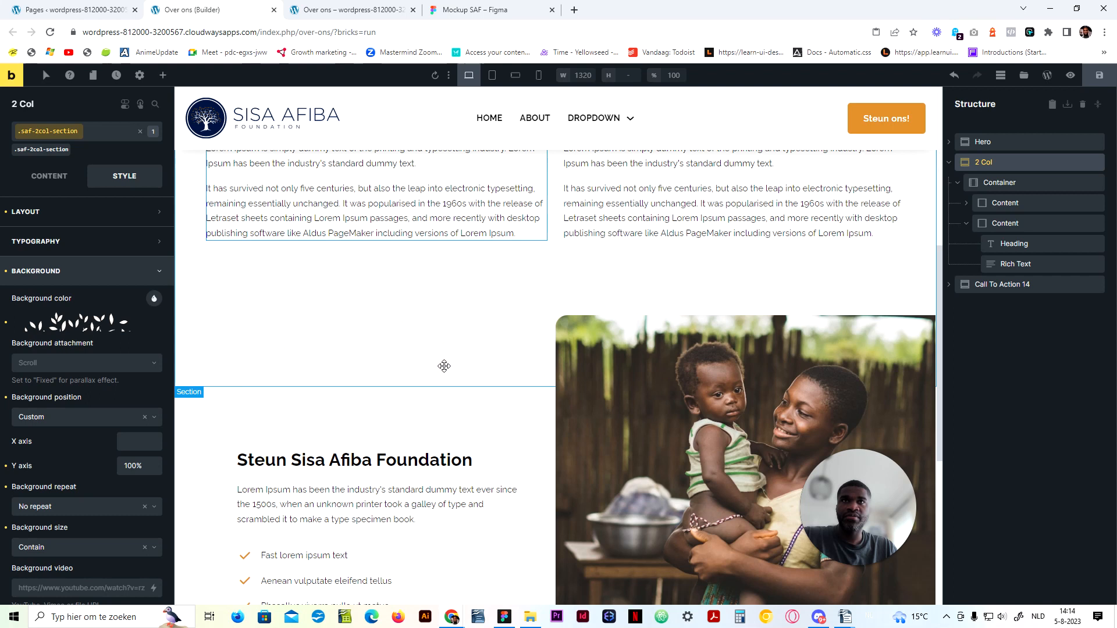
left_click(140, 442)
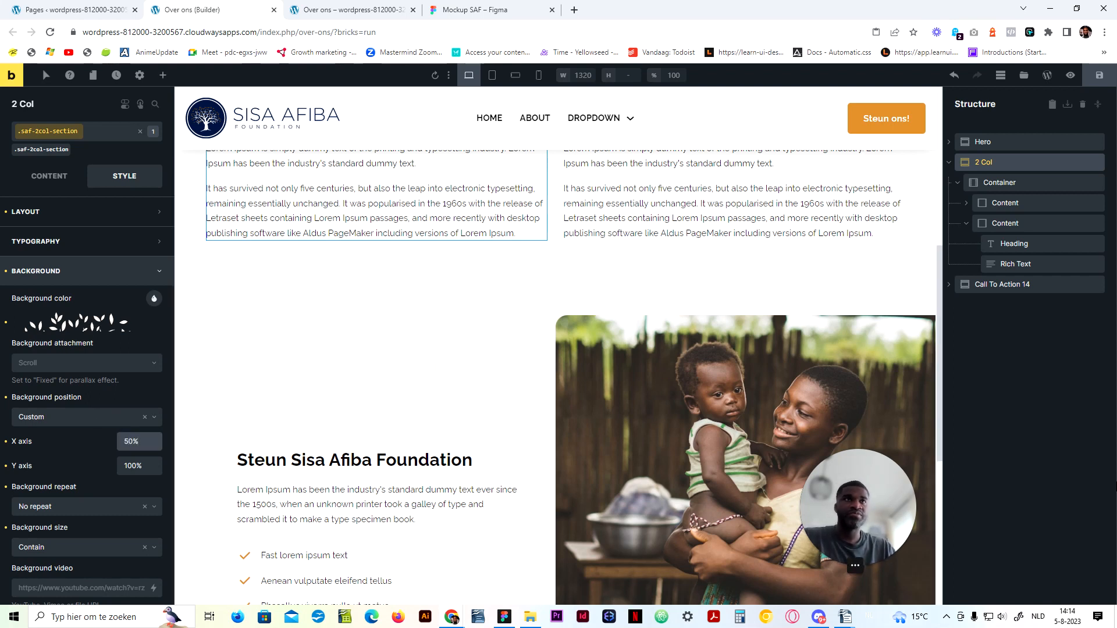
left_click(342, 10)
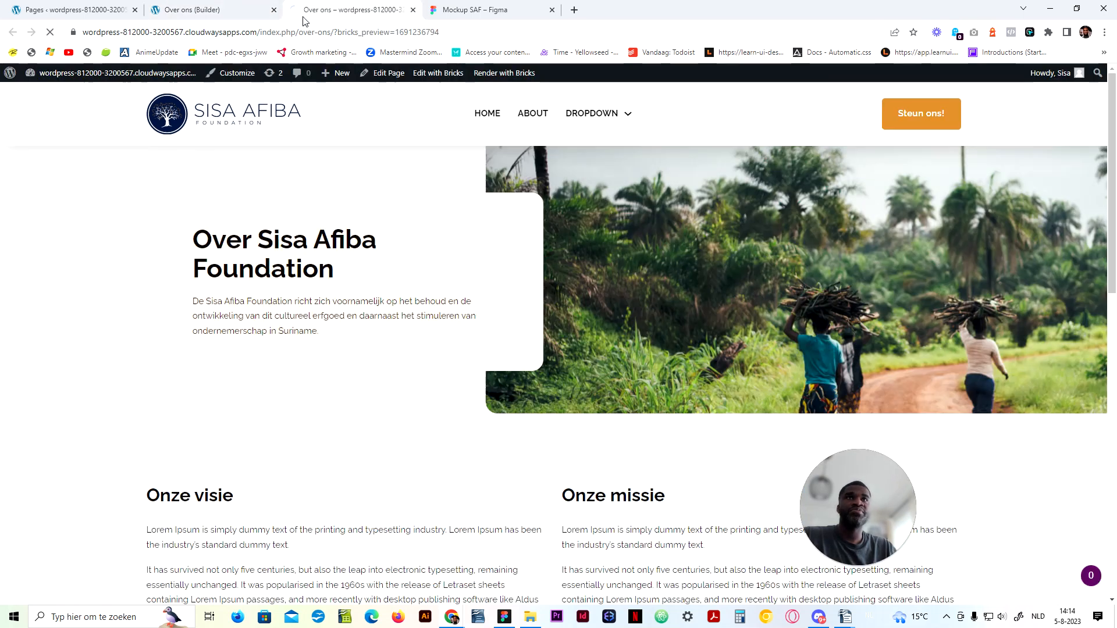
Step: Check the section on the Over ons page preview, then clear the X axis of its background position and save the page
scroll(304, 257, "down", 7)
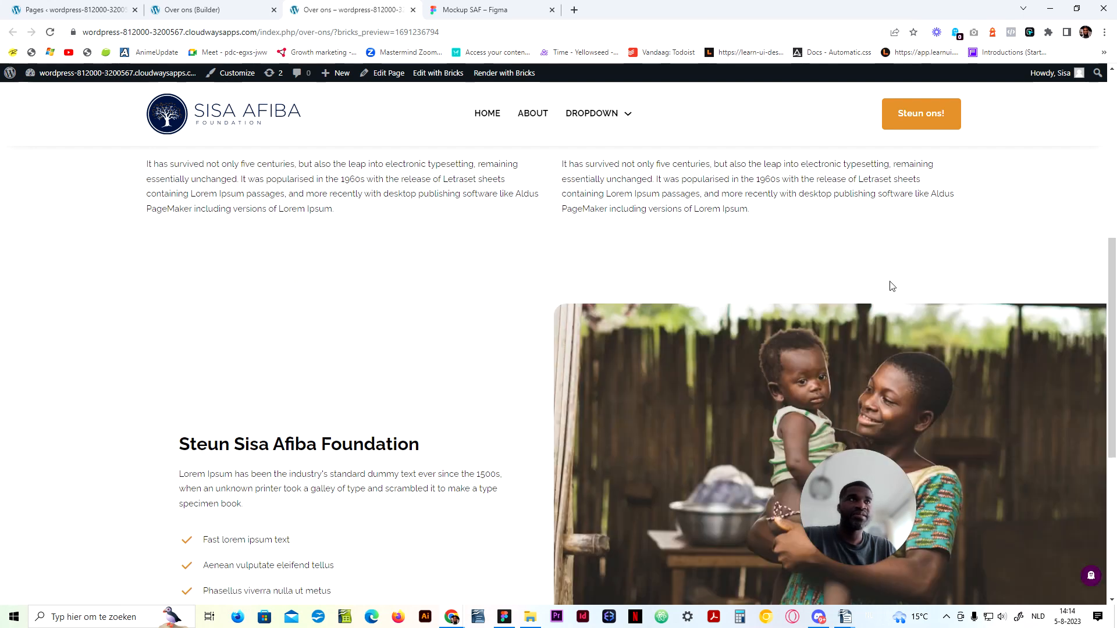
left_click(192, 10)
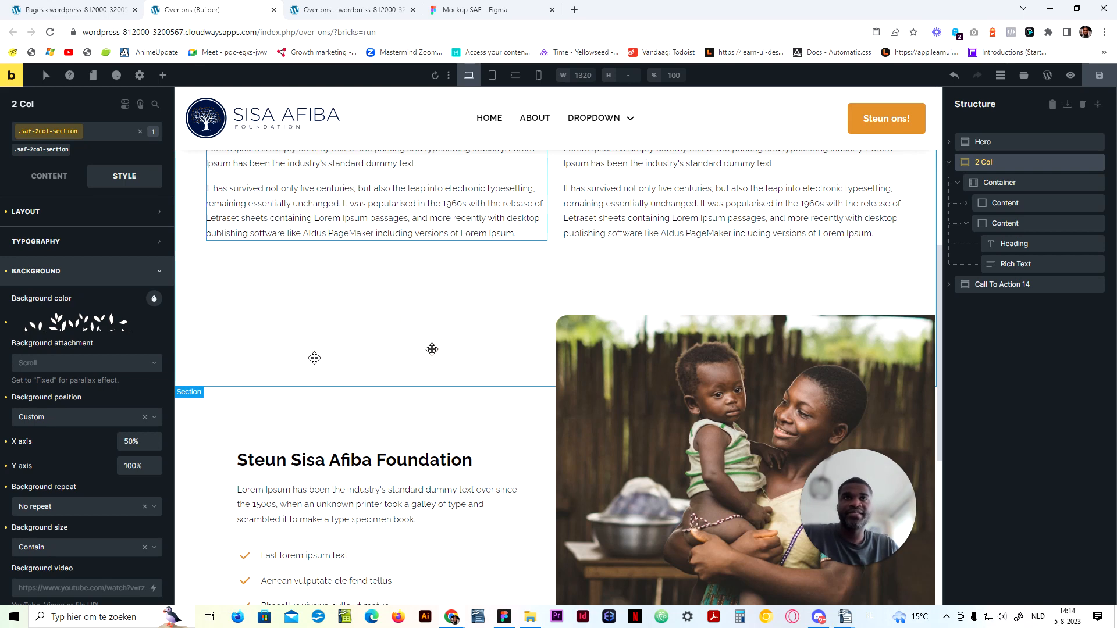
left_click(331, 11)
left_click(173, 13)
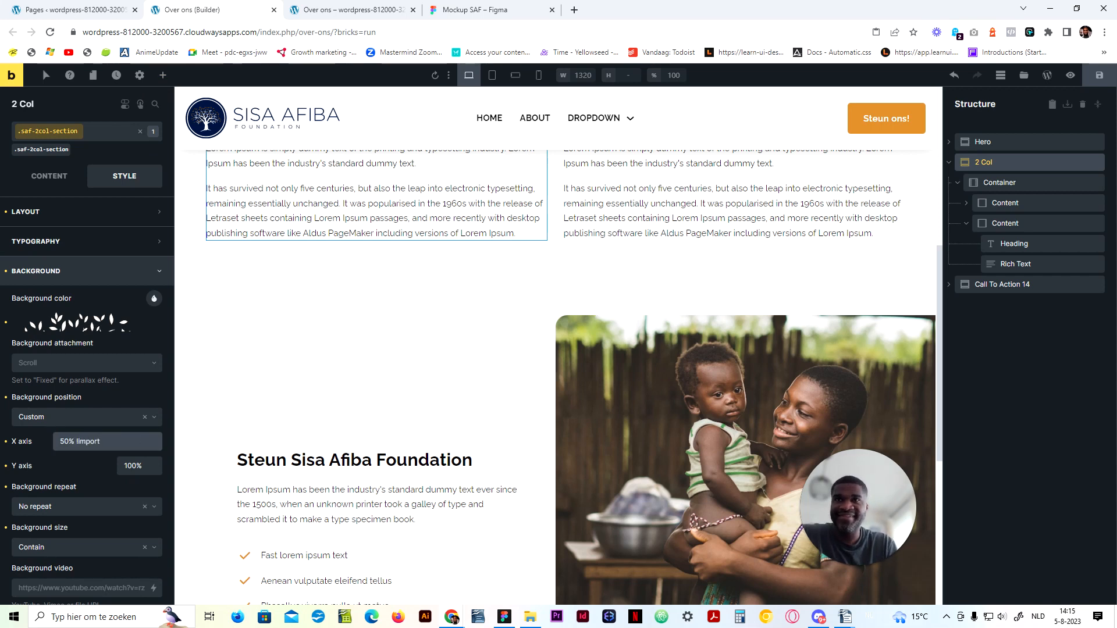
type("tan")
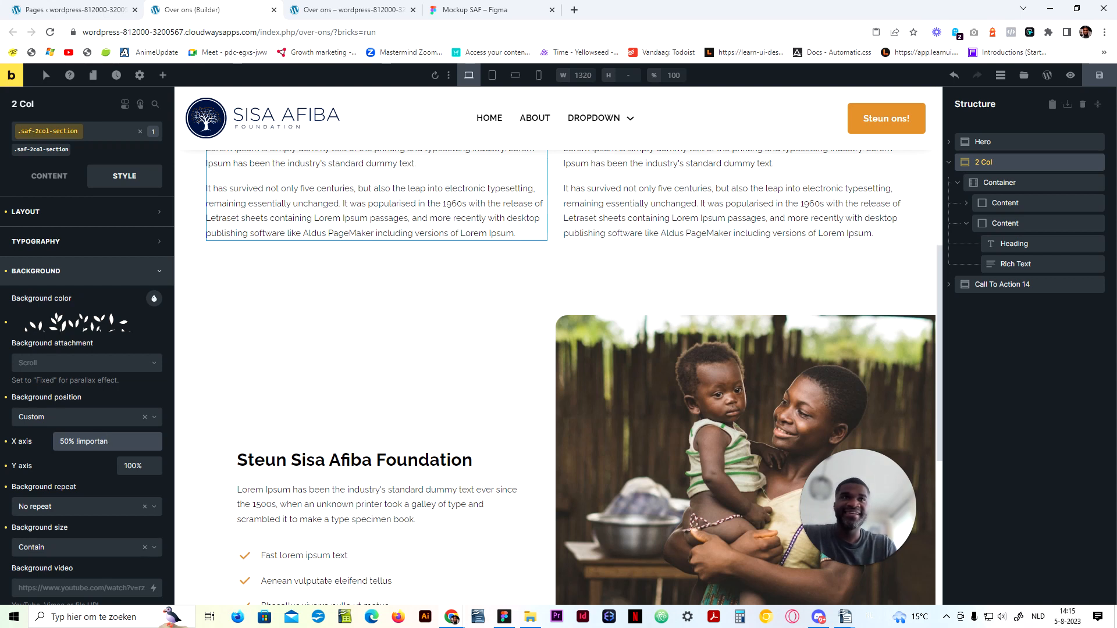
key("BackSpace")
key("BackSpace")
key("BackSpace")
key("BackSpace")
key("BackSpace")
key("BackSpace")
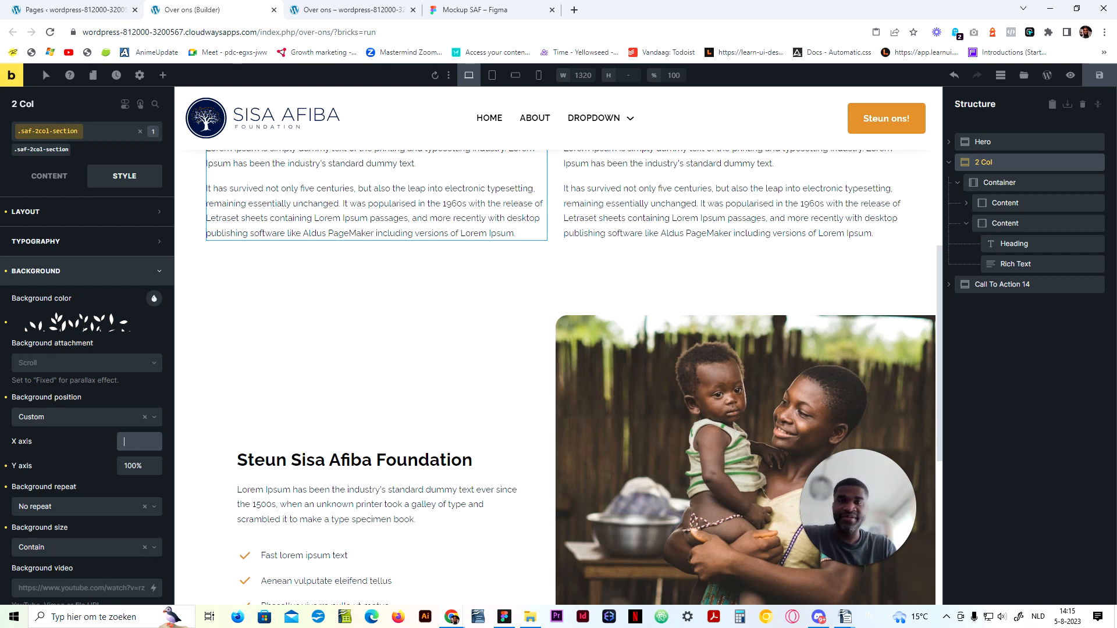
left_click(1108, 80)
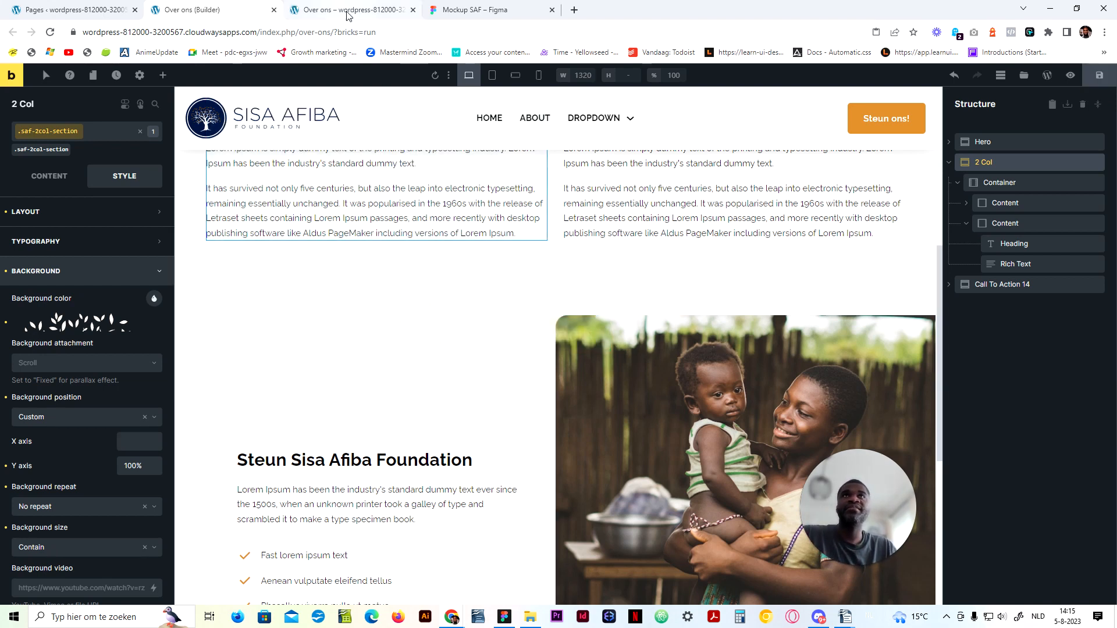
Step: Review the Onze kernwaarden section in the Figma mockup, then filter the Bricks remote templates to the Feature bundle
scroll(395, 408, "down", 3)
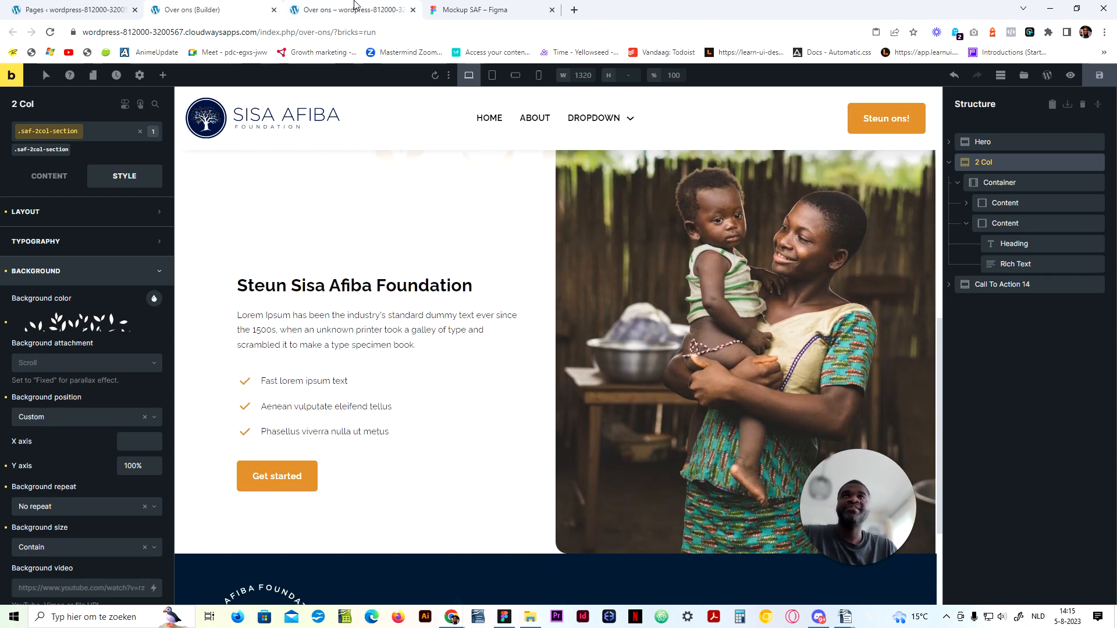
left_click(475, 9)
scroll(262, 219, "down", 5)
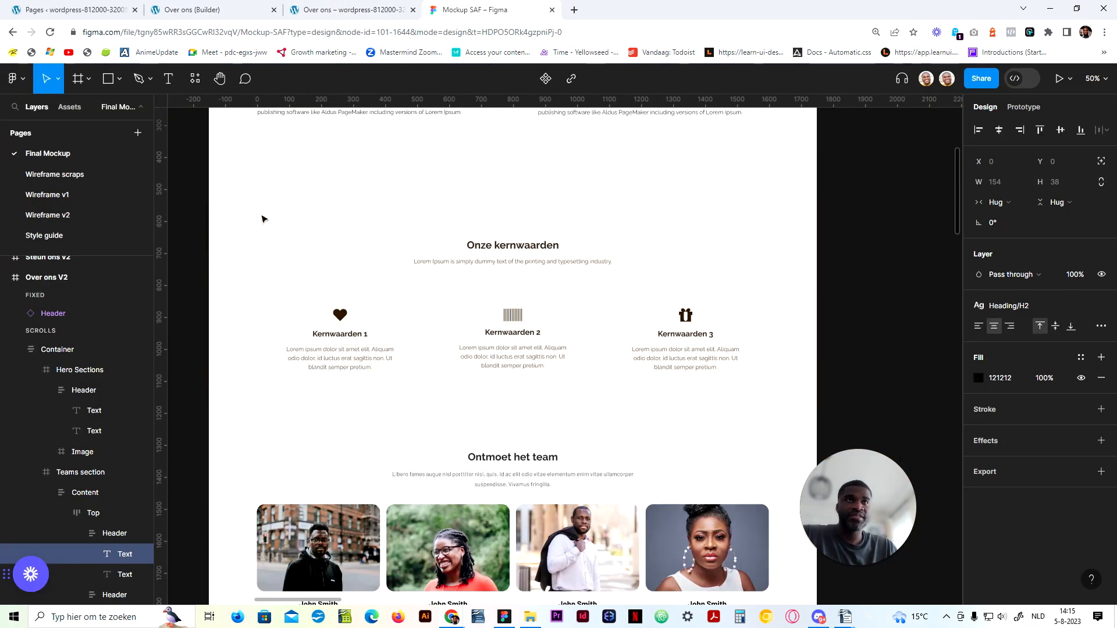
left_click(204, 10)
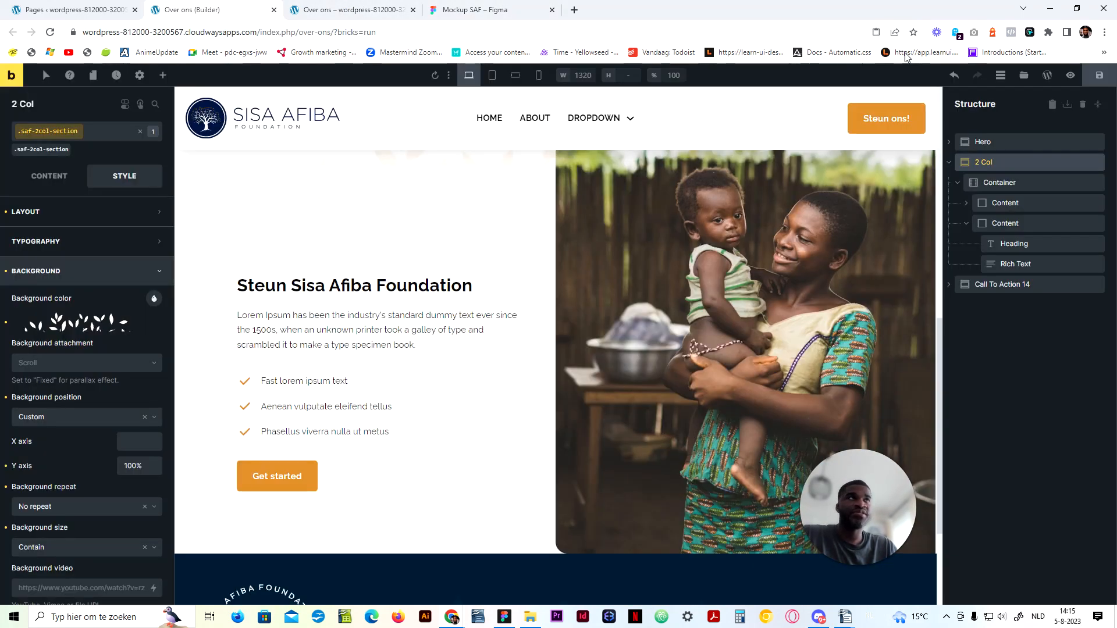
left_click(949, 162)
left_click(1023, 75)
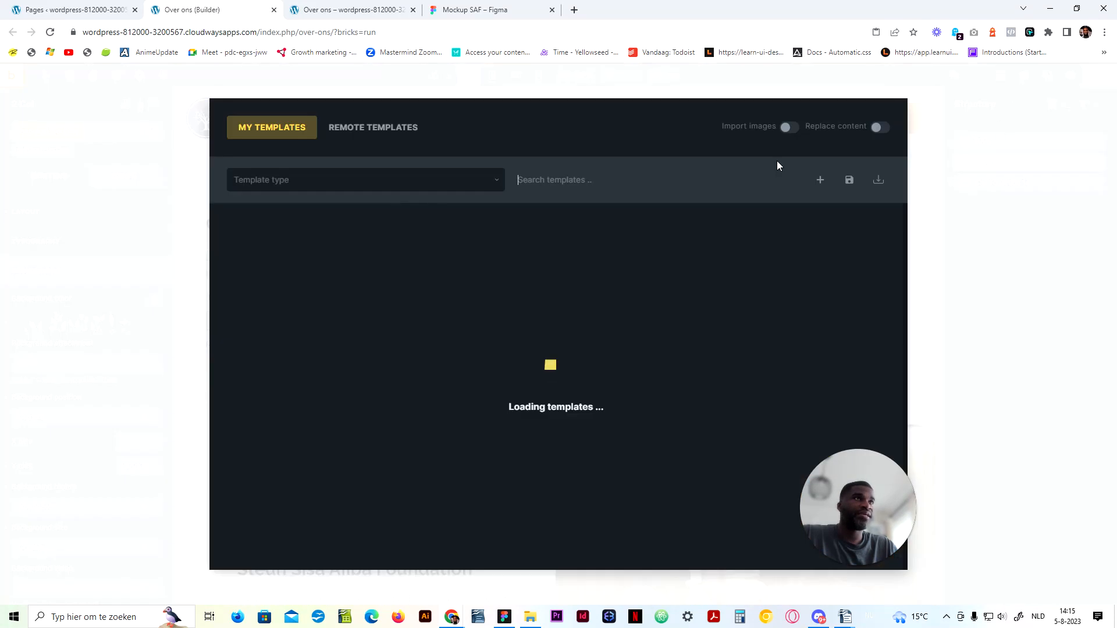
left_click(417, 127)
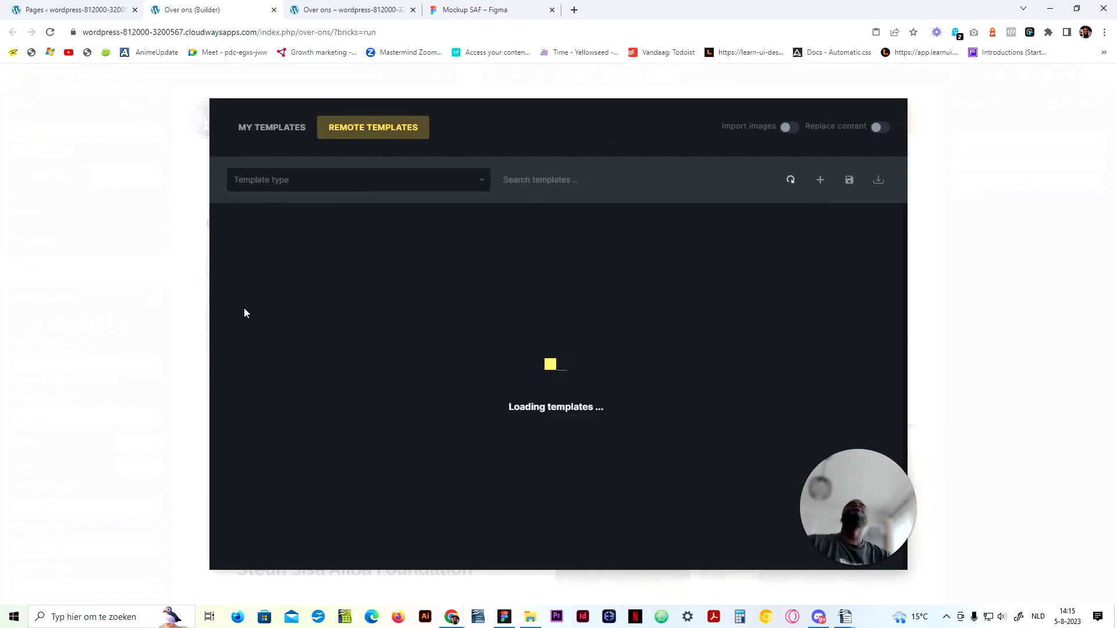
left_click(299, 188)
scroll(260, 304, "down", 3)
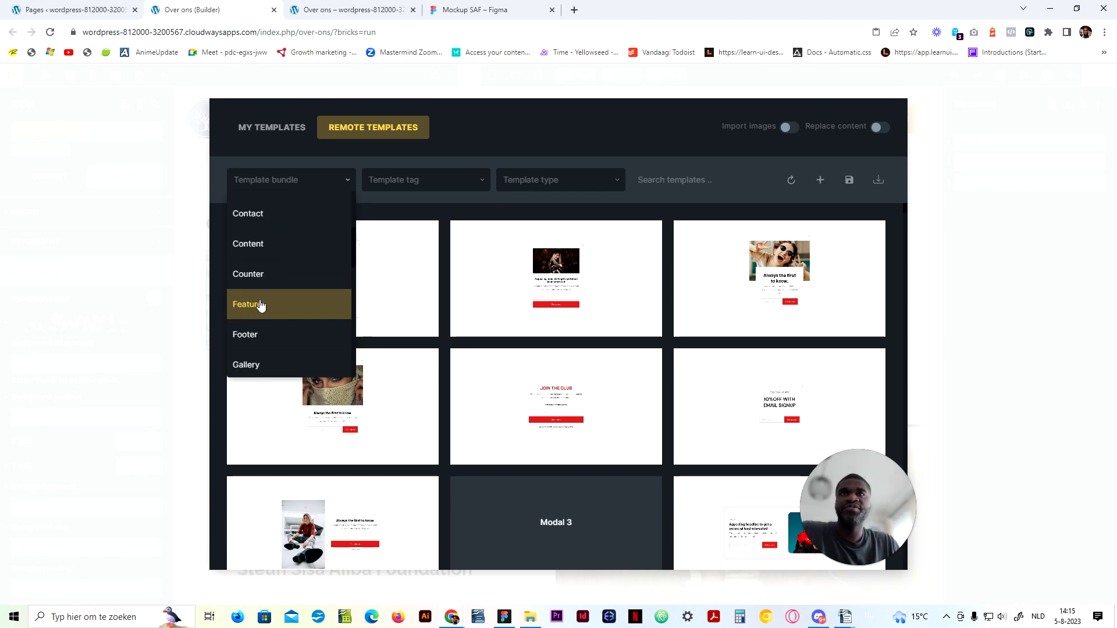
left_click(261, 301)
Step: Insert the three-column Feature-4 section template, matching the Figma mockup, without importing its theme style
scroll(531, 426, "down", 10)
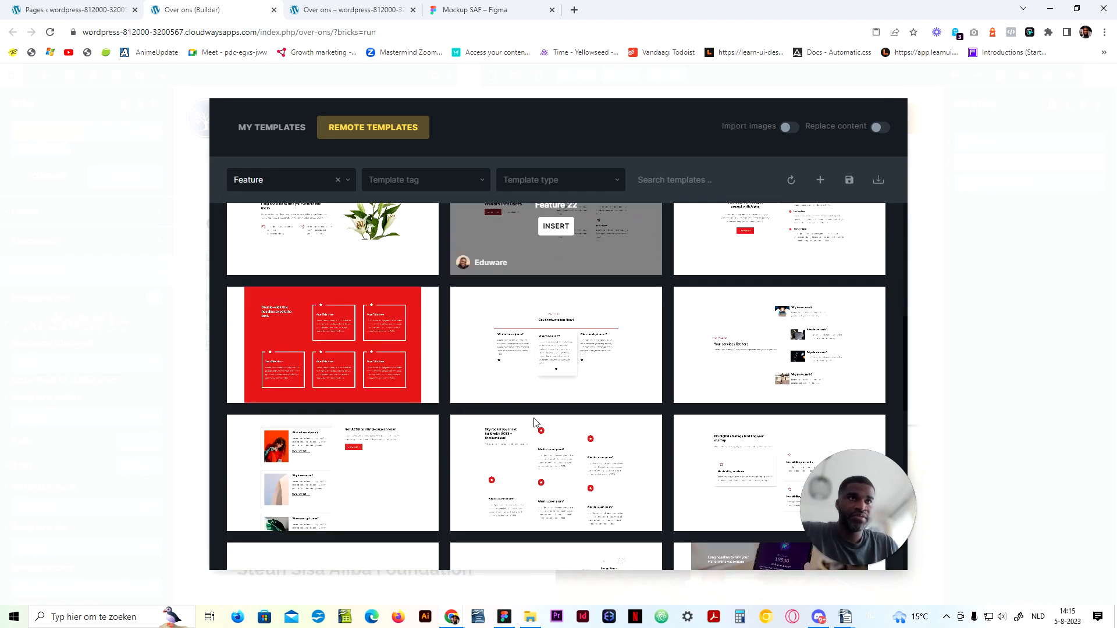
scroll(433, 479, "down", 10)
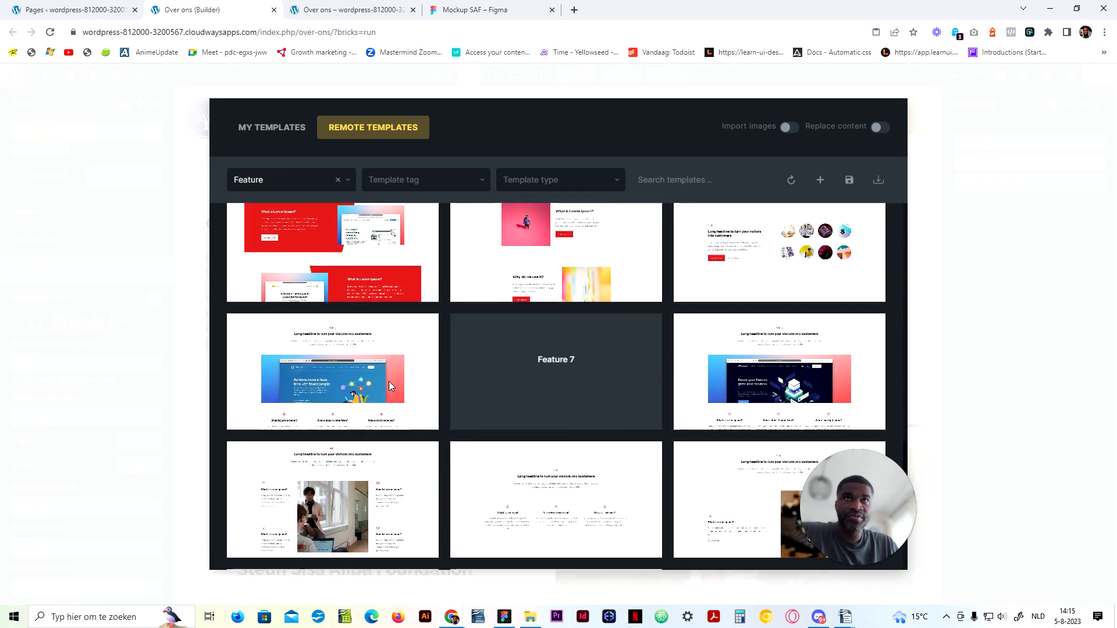
scroll(389, 371, "down", 2)
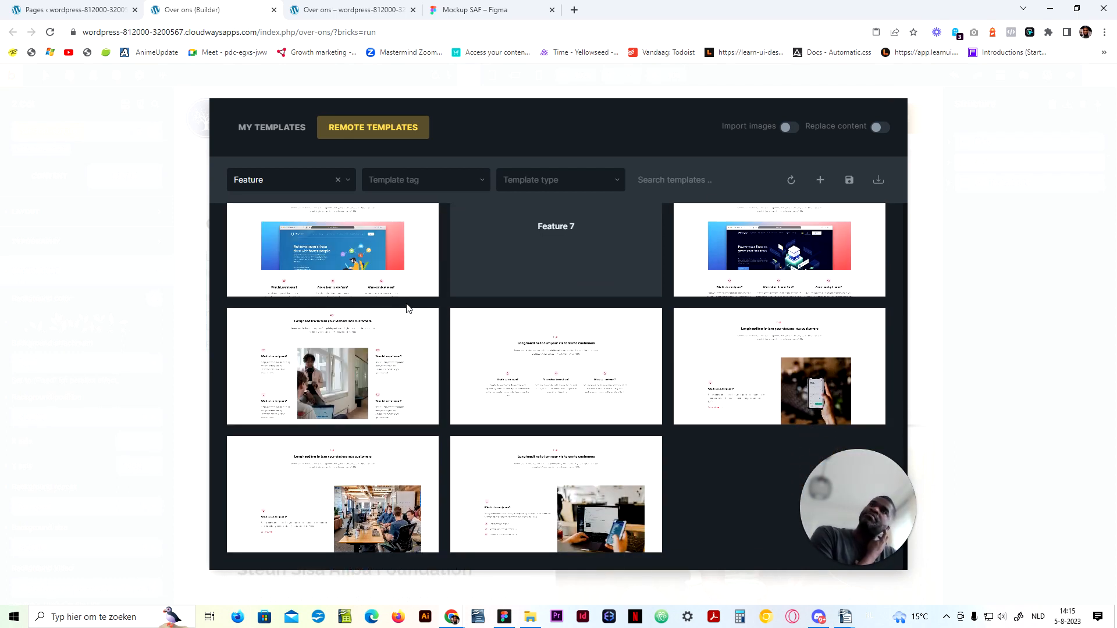
mouse_move(580, 410)
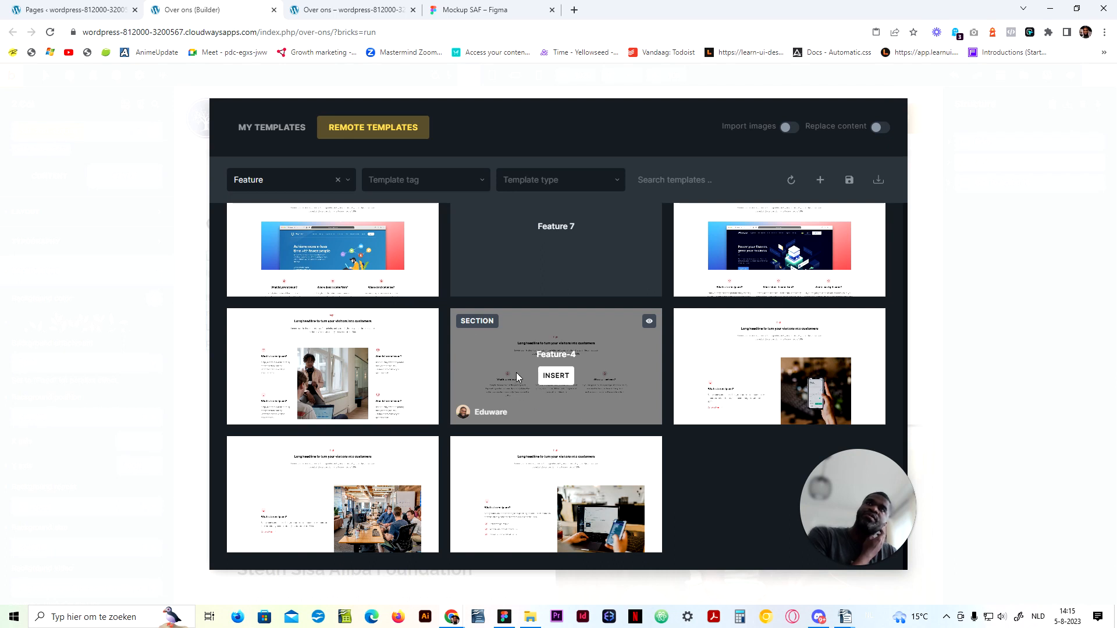
left_click(473, 9)
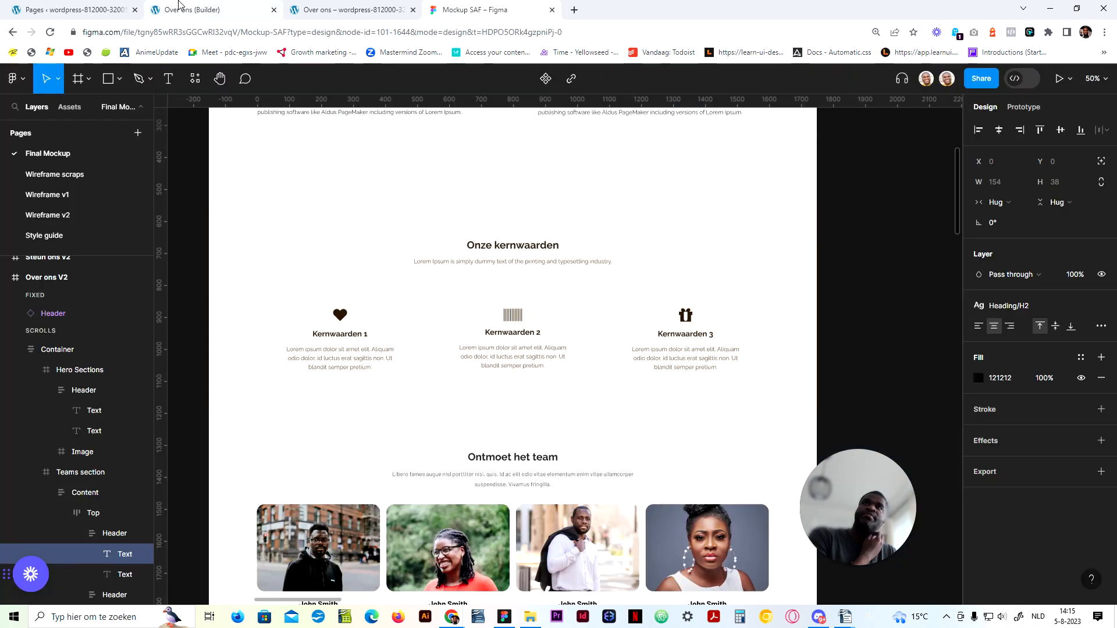
left_click(178, 7)
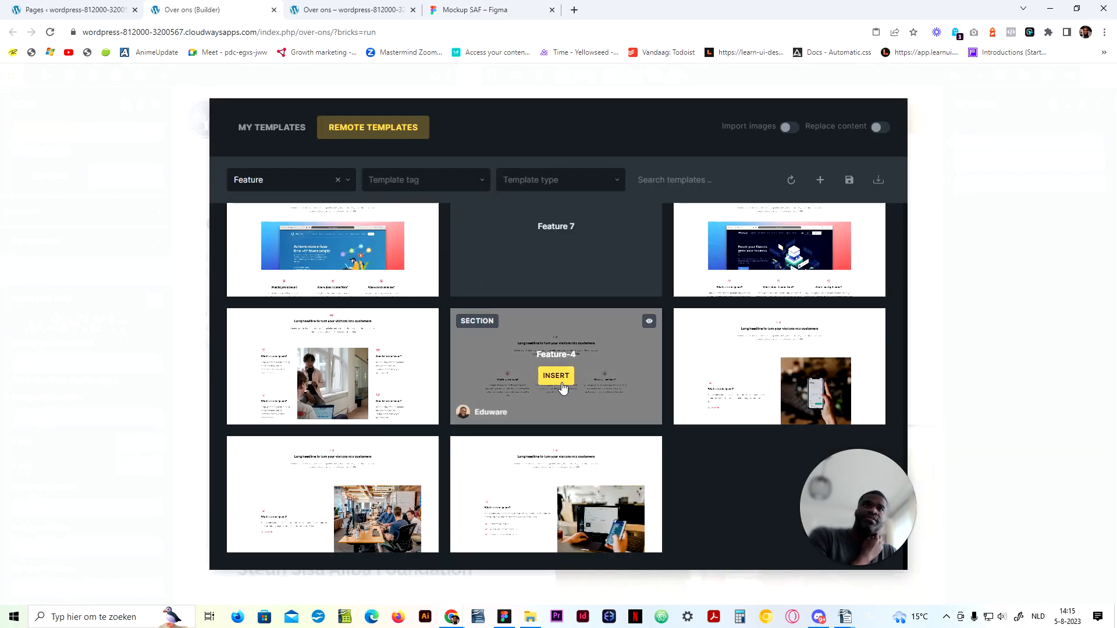
left_click(558, 375)
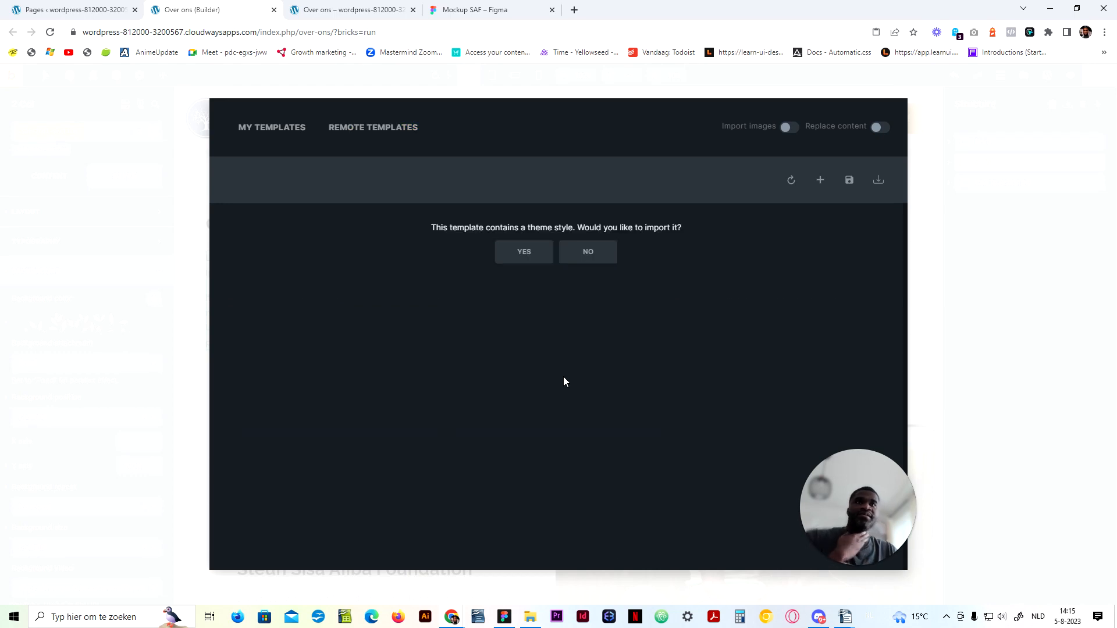
left_click(597, 249)
Step: Delete the "Accent heading" tagline from the intro of the Feature 4 section
scroll(591, 239, "down", 10)
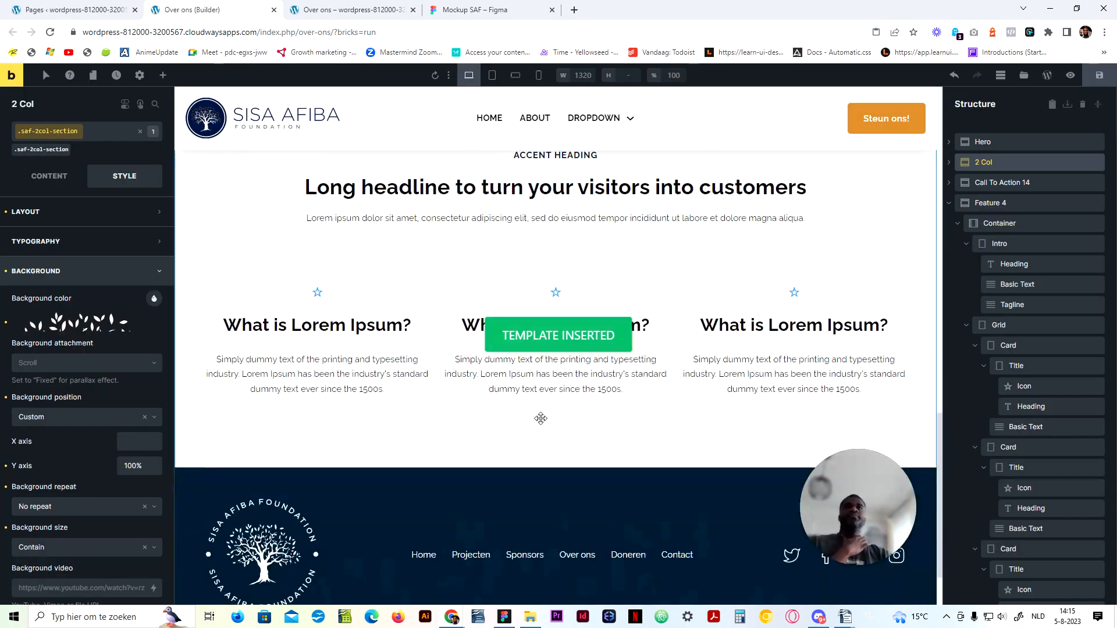
scroll(539, 419, "up", 4)
scroll(365, 401, "down", 3)
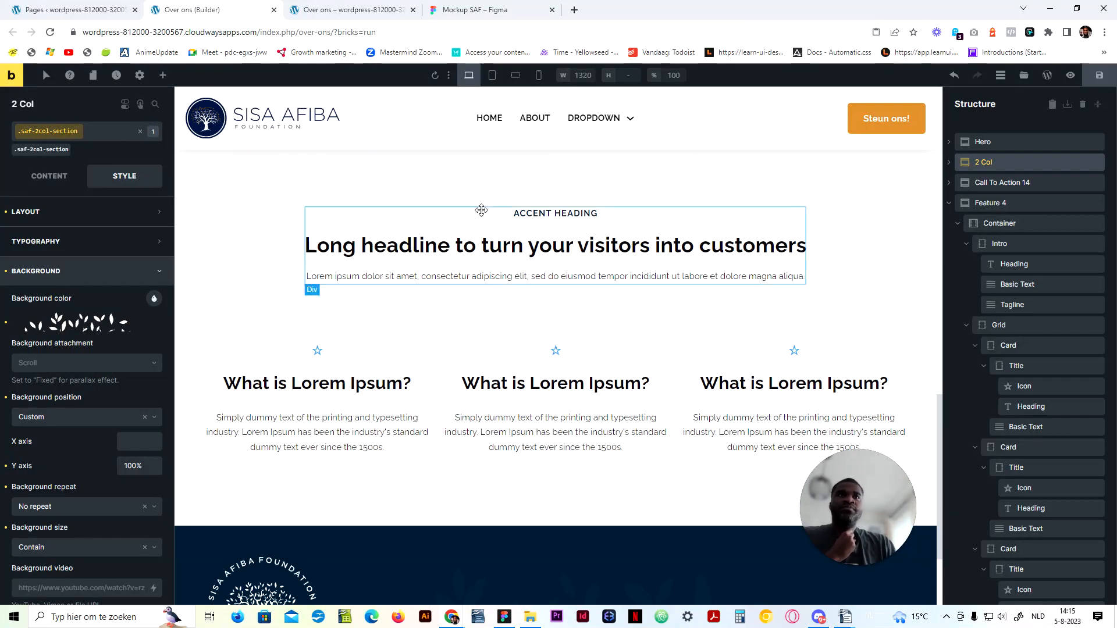
right_click(551, 214)
left_click(581, 291)
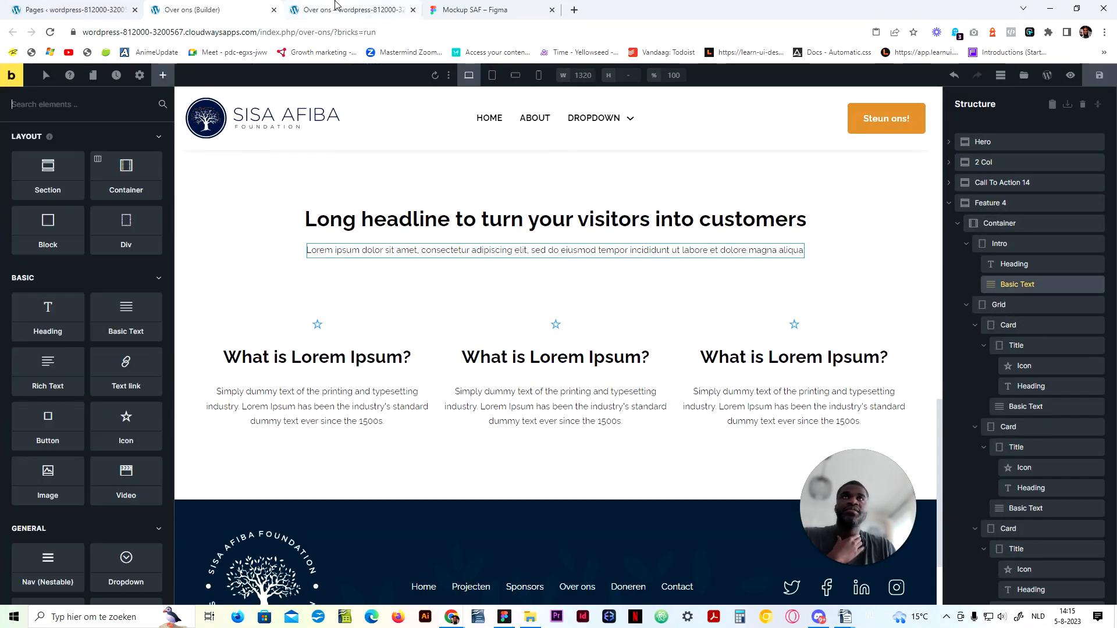
Step: Compare the inserted feature section with the Onze kernwaarden and following sections of the Figma mockup, then return to the Bricks builder
left_click(459, 8)
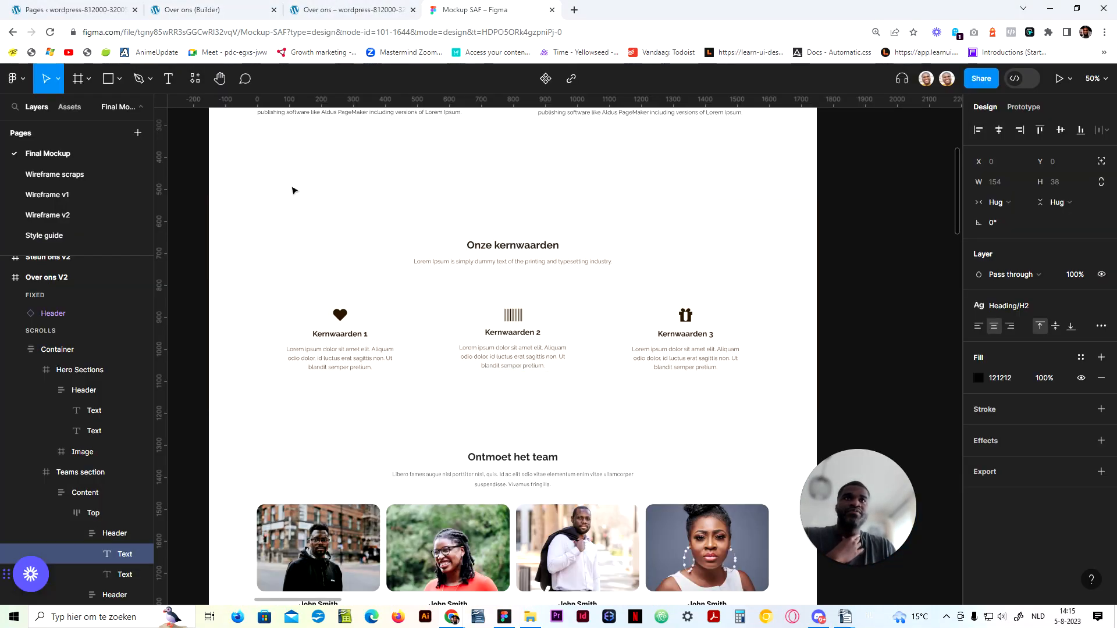
left_click(325, 10)
left_click(244, 9)
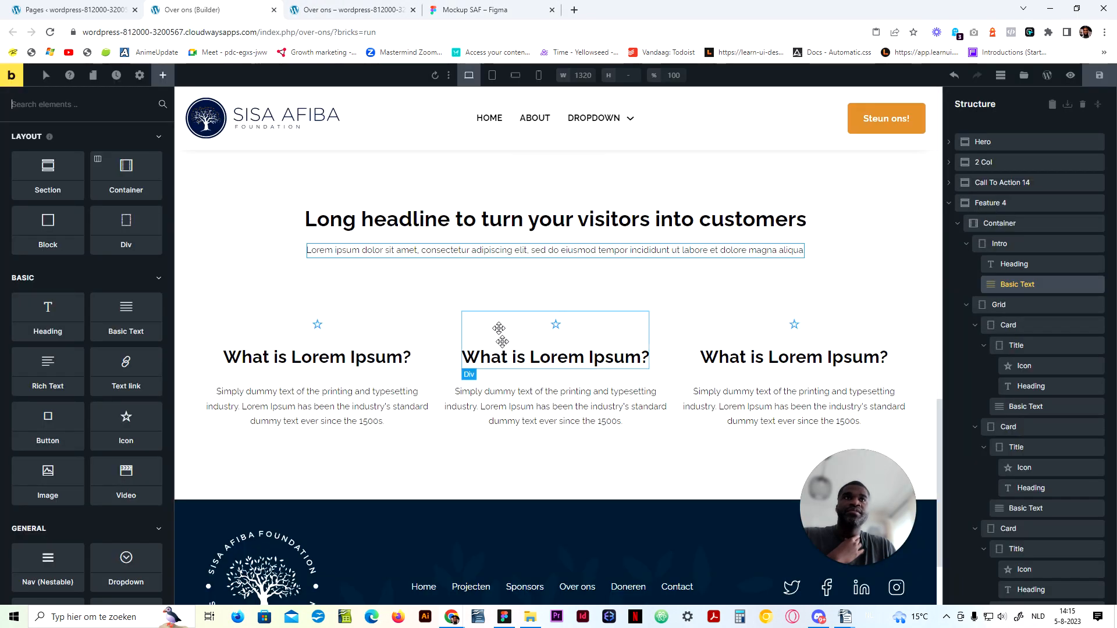
scroll(461, 396, "down", 2)
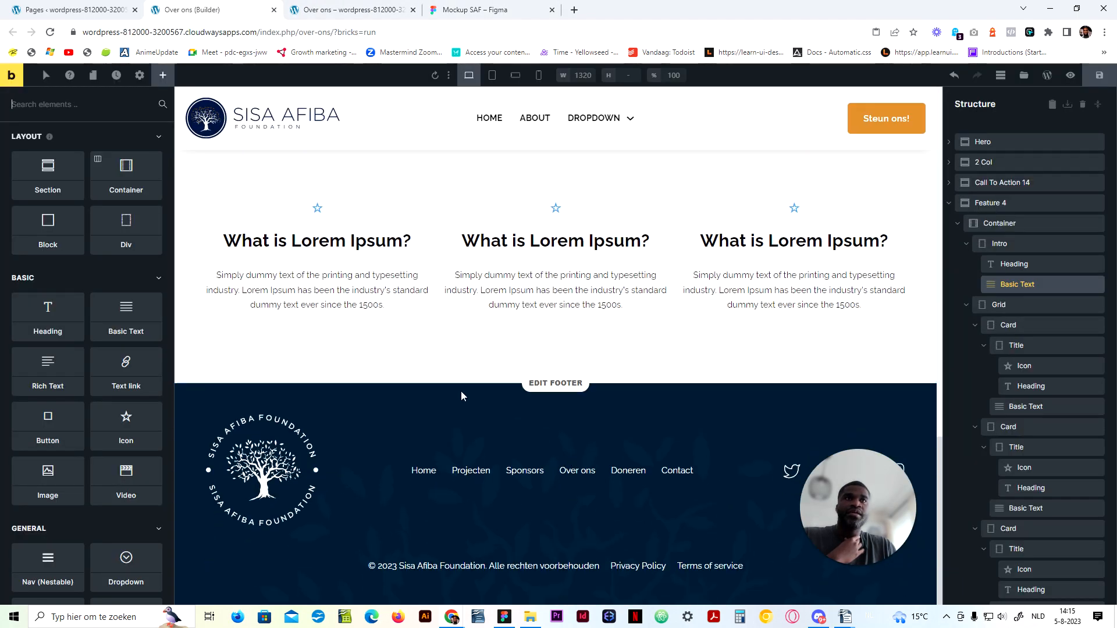
left_click(503, 618)
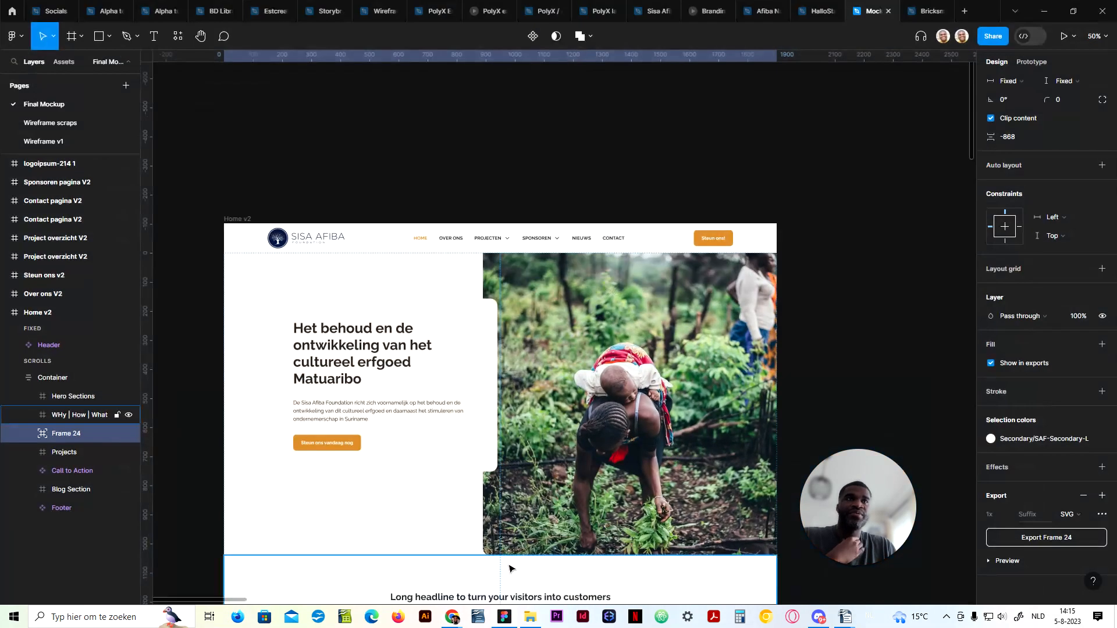
left_click(1046, 7)
left_click(469, 8)
scroll(532, 409, "down", 3)
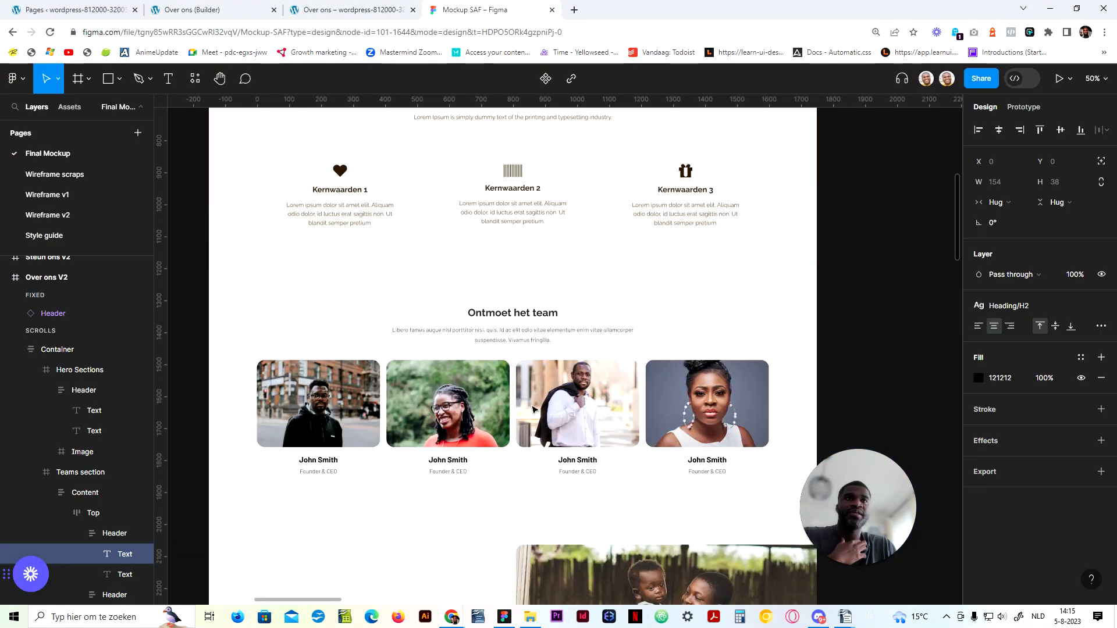
scroll(532, 409, "down", 3)
left_click(209, 9)
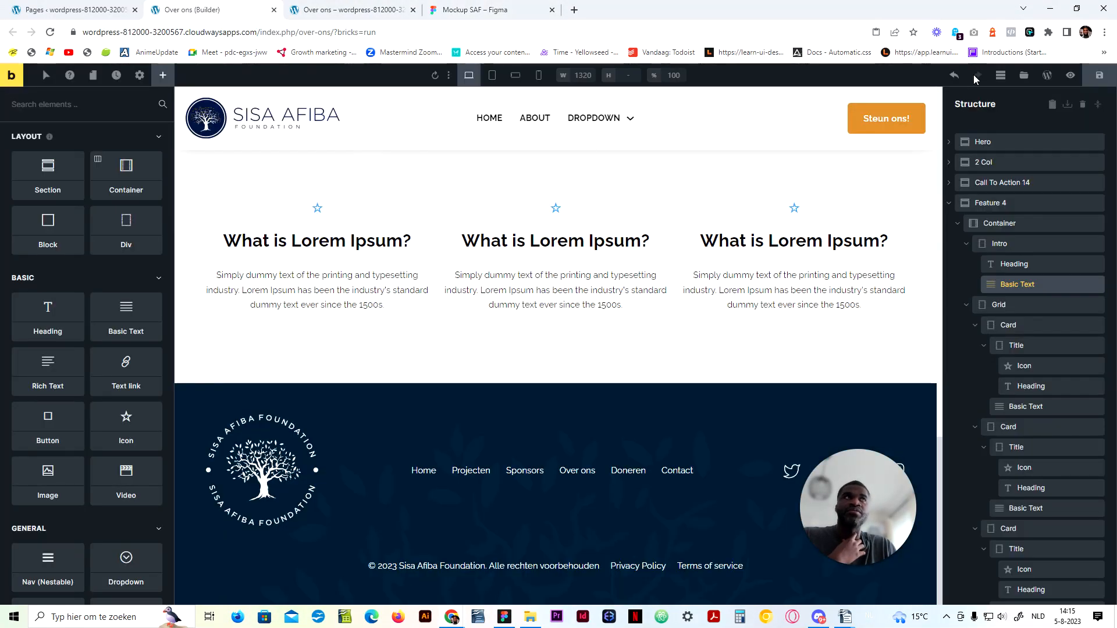
Step: Rename the Feature 4 section as Kernwaarden and move the Call To Action 14 section below it
left_click(974, 201)
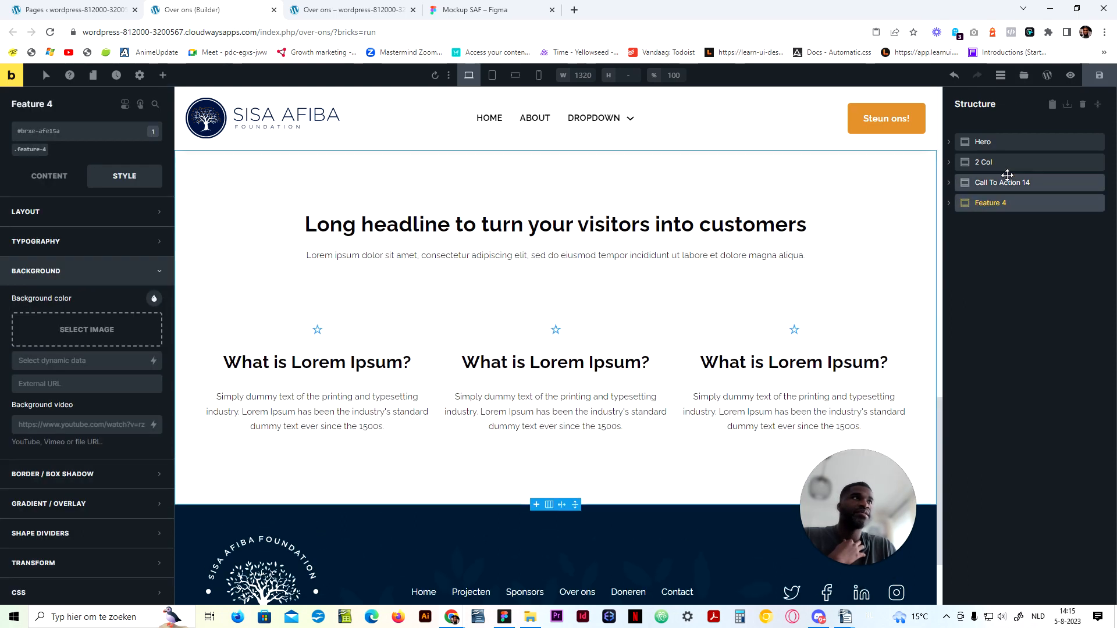
double_click(1004, 201)
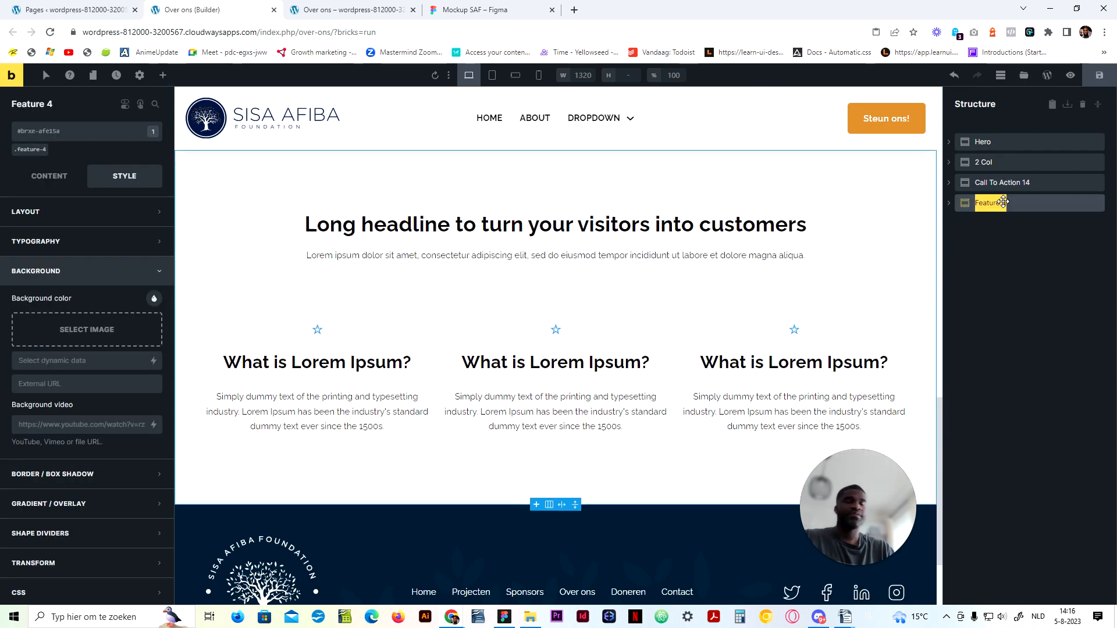
type("Kernwaarden")
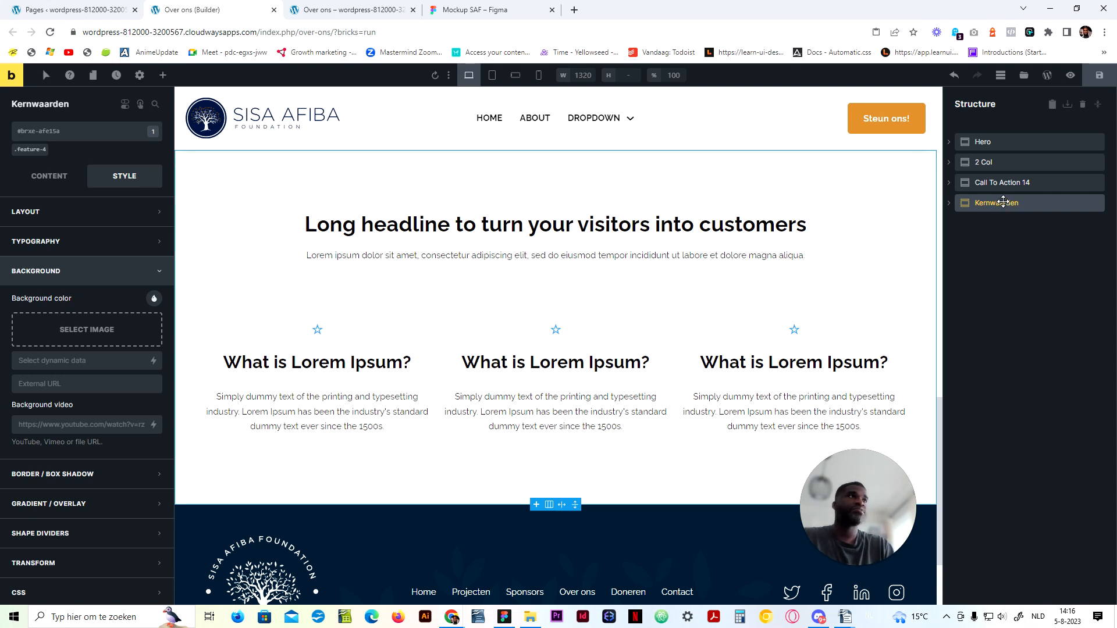
left_click(1001, 182)
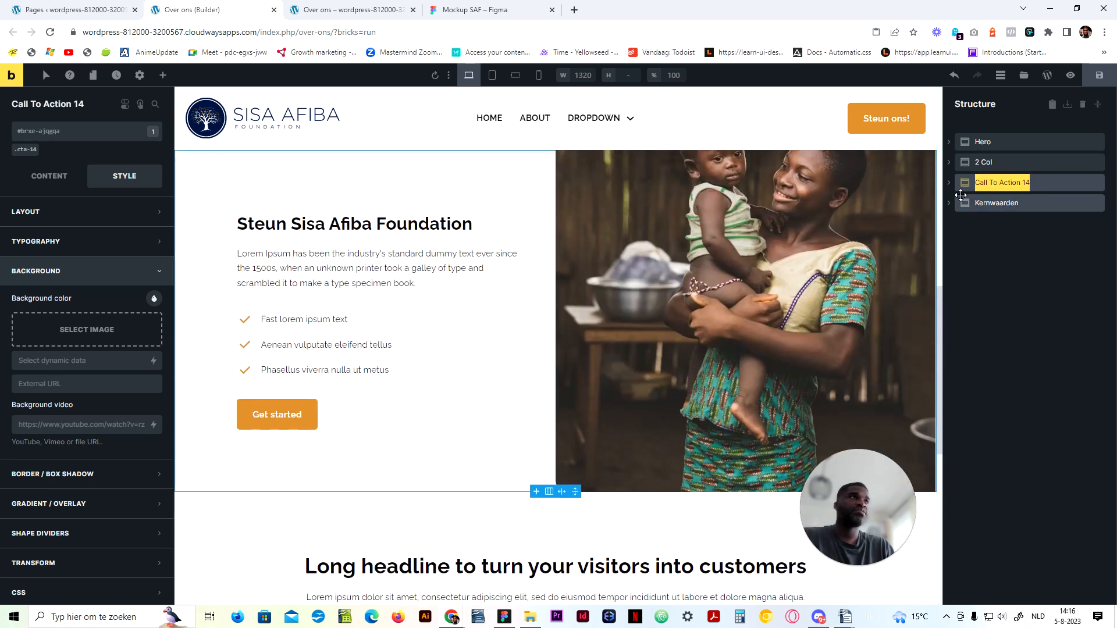
left_click_drag(964, 185, 980, 204)
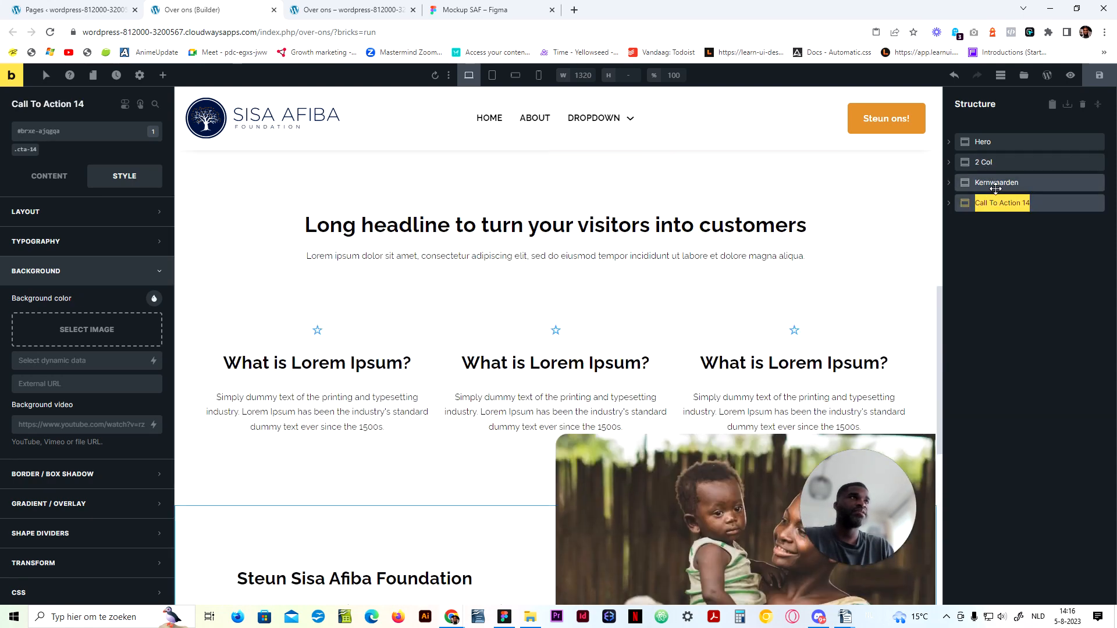
Step: Rename the Call To Action 14 section as CTA and the 2 Col section as Missie en Visie, and save the page
key("ctrl+a")
type("CT")
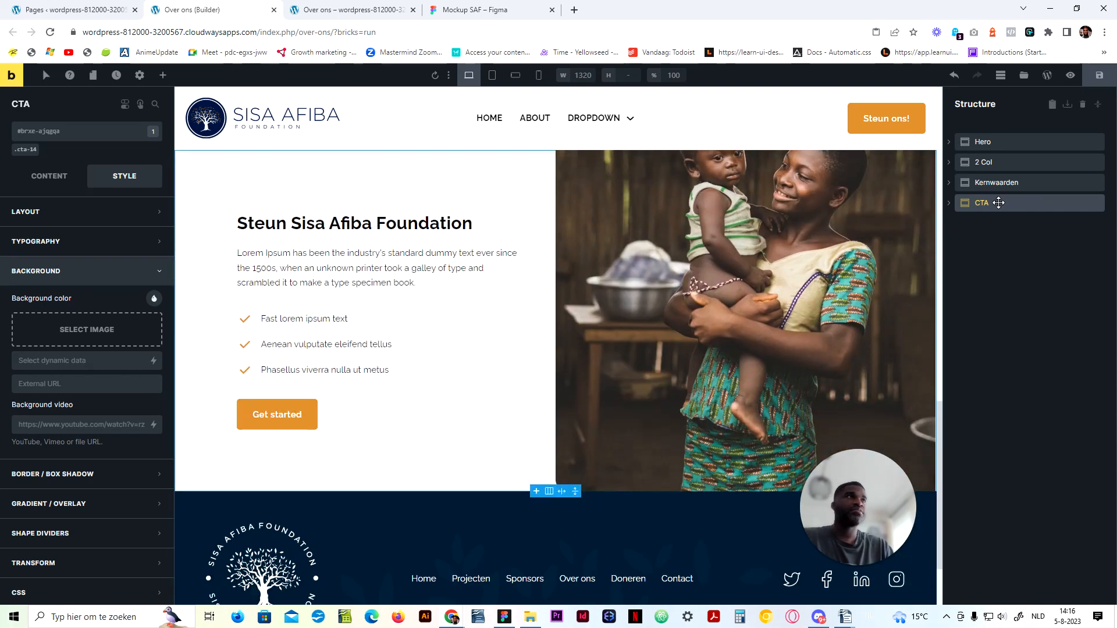
type("Missie en Visie")
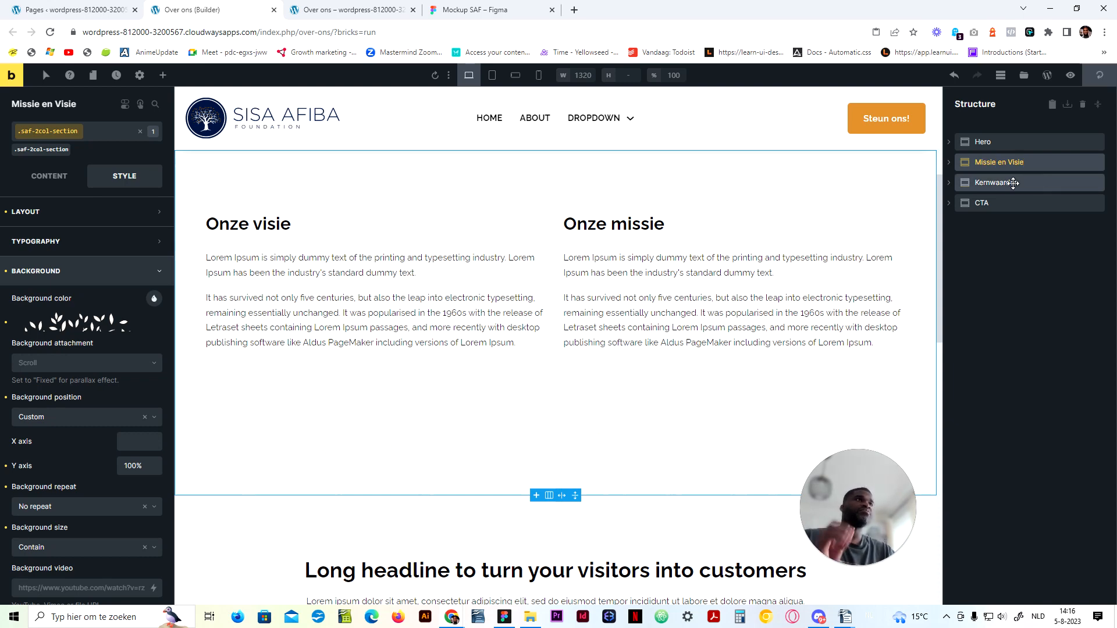
Step: Open the remote template library and filter the templates to the Team bundle
left_click(1019, 84)
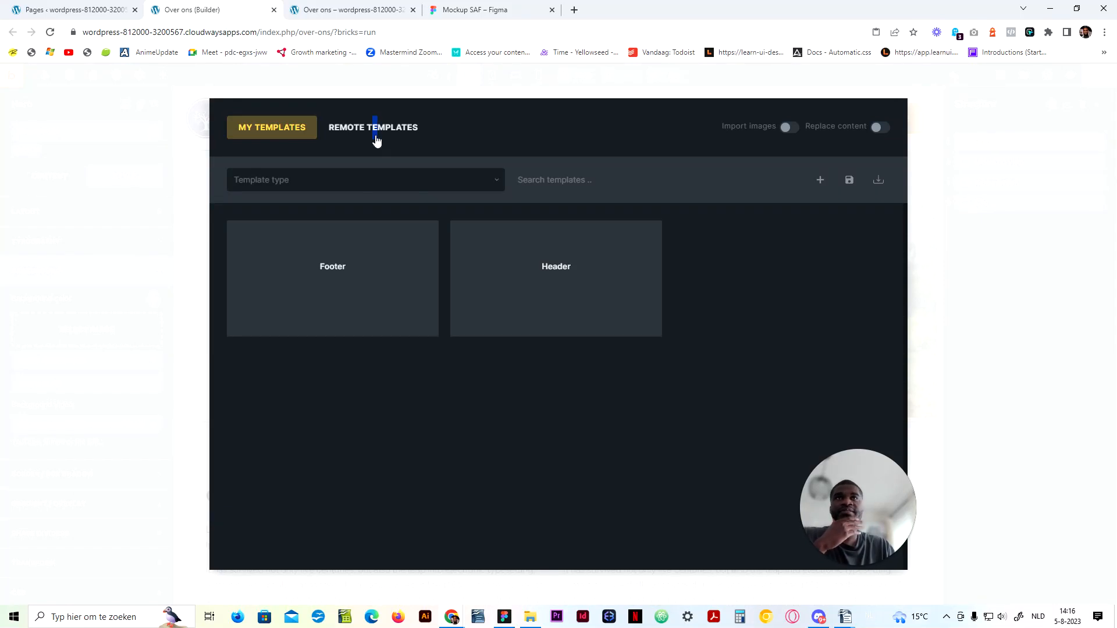
left_click(375, 134)
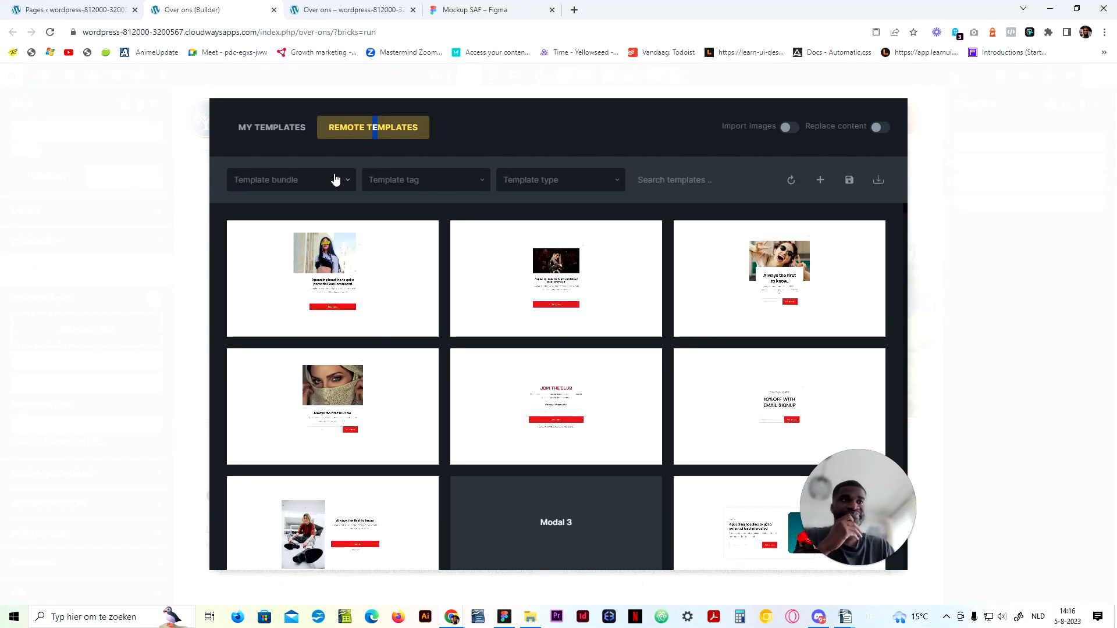
left_click(336, 179)
scroll(267, 299, "down", 6)
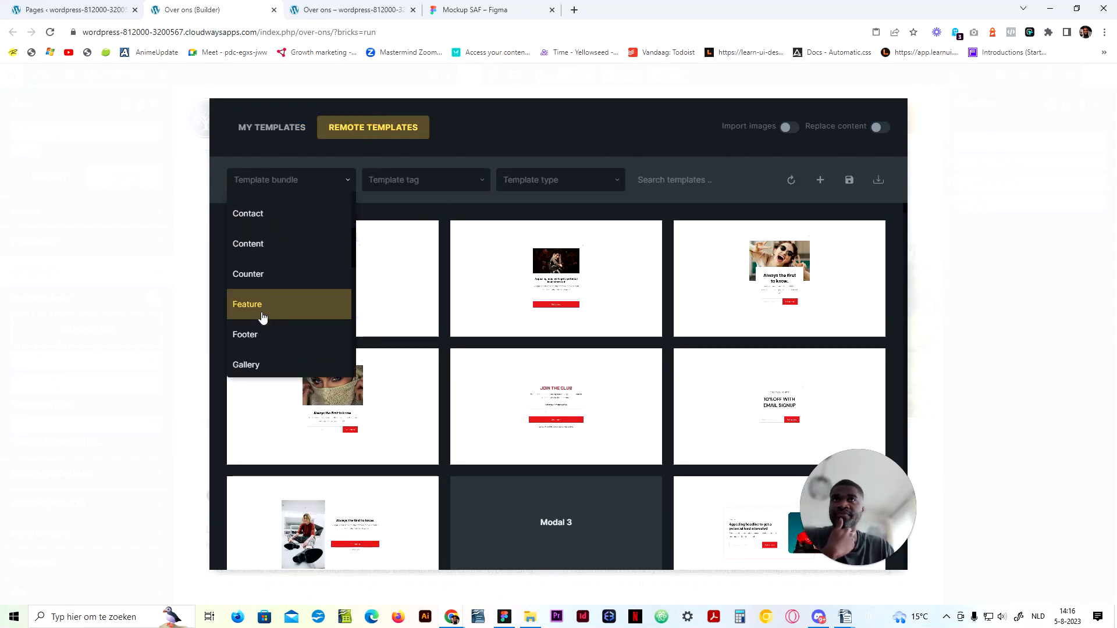
scroll(267, 327, "down", 5)
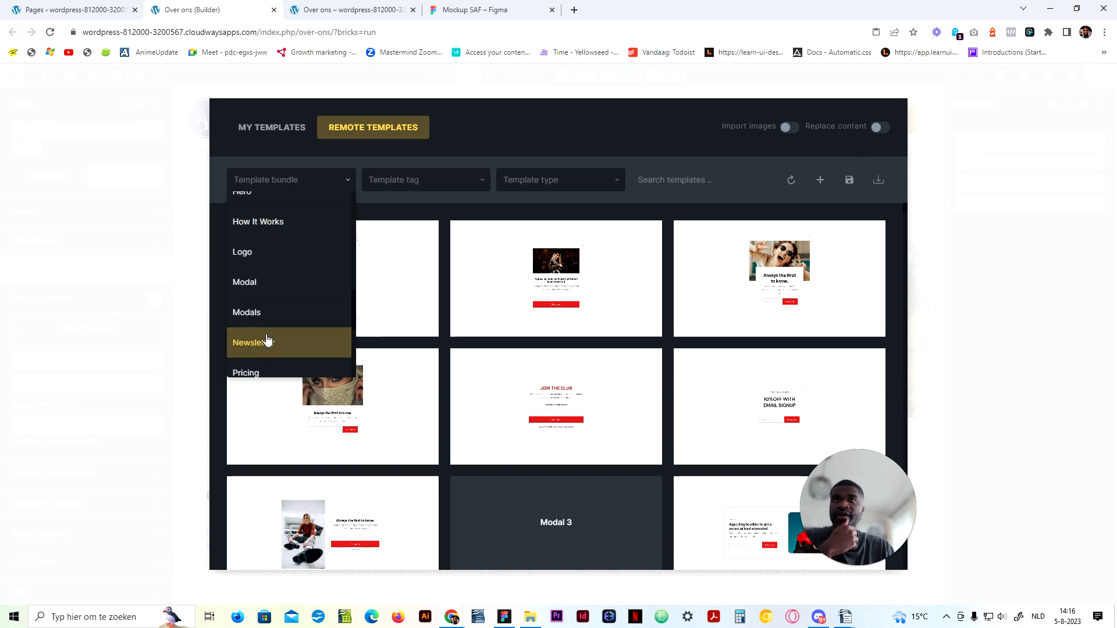
scroll(268, 327, "down", 2)
left_click(268, 306)
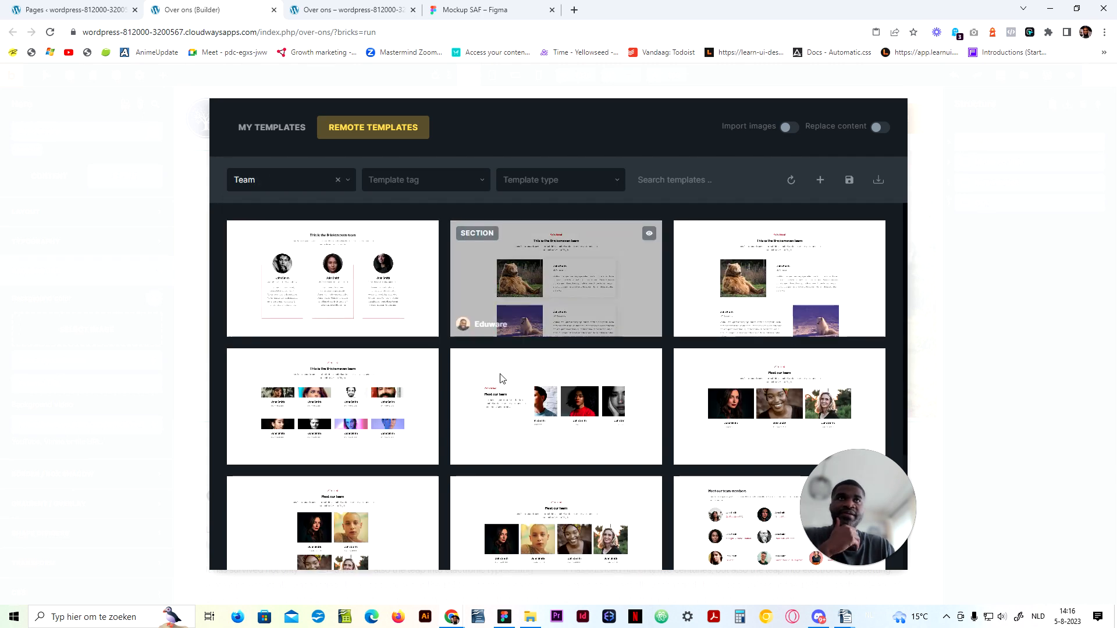
Step: Compare the Team templates with the Figma mockup and insert the Team 3 section into the page
scroll(291, 460, "down", 3)
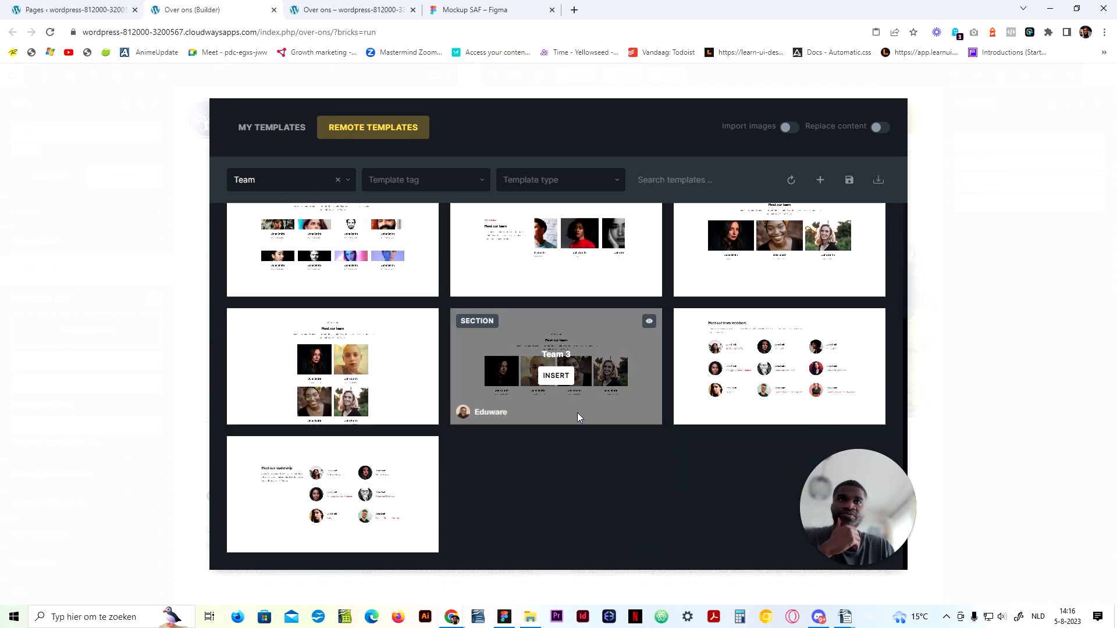
scroll(599, 369, "up", 3)
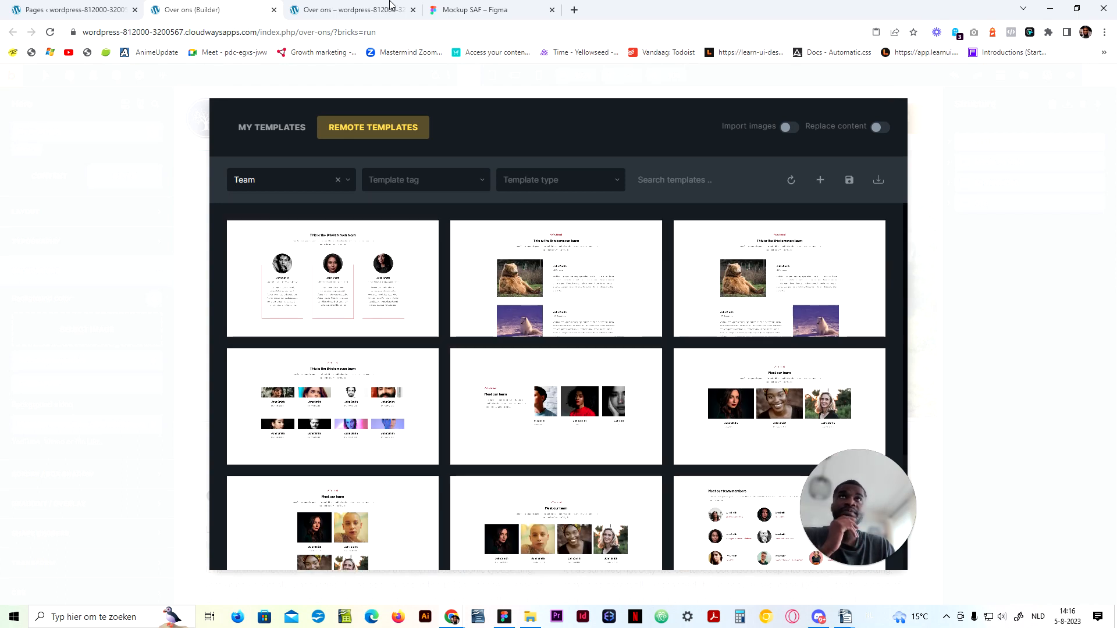
left_click(477, 6)
left_click(197, 10)
scroll(580, 365, "down", 3)
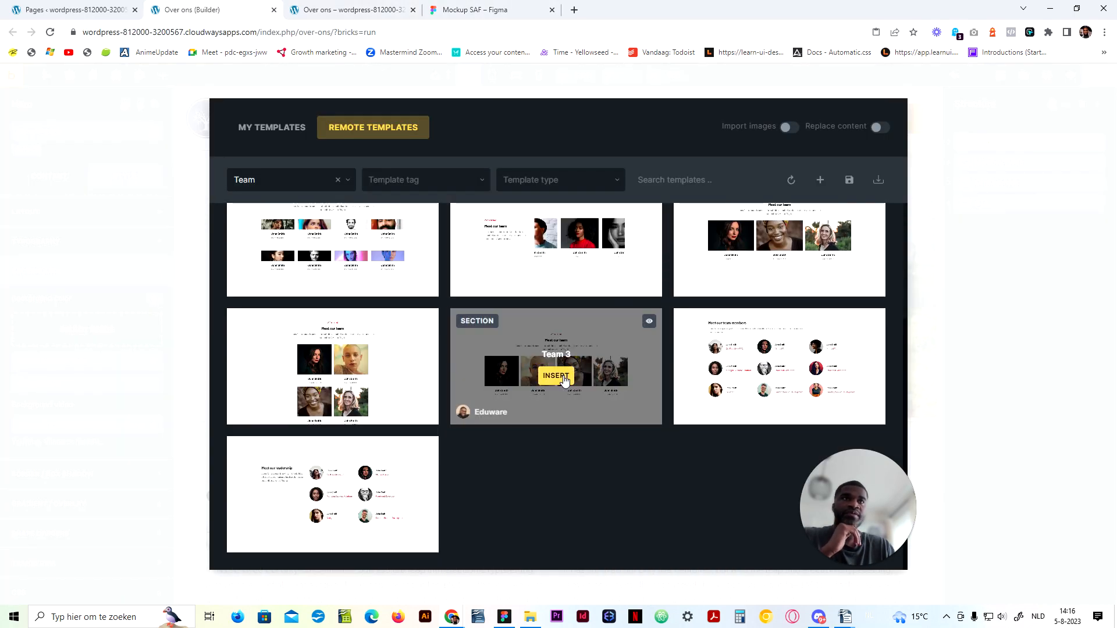
left_click(564, 379)
left_click(591, 257)
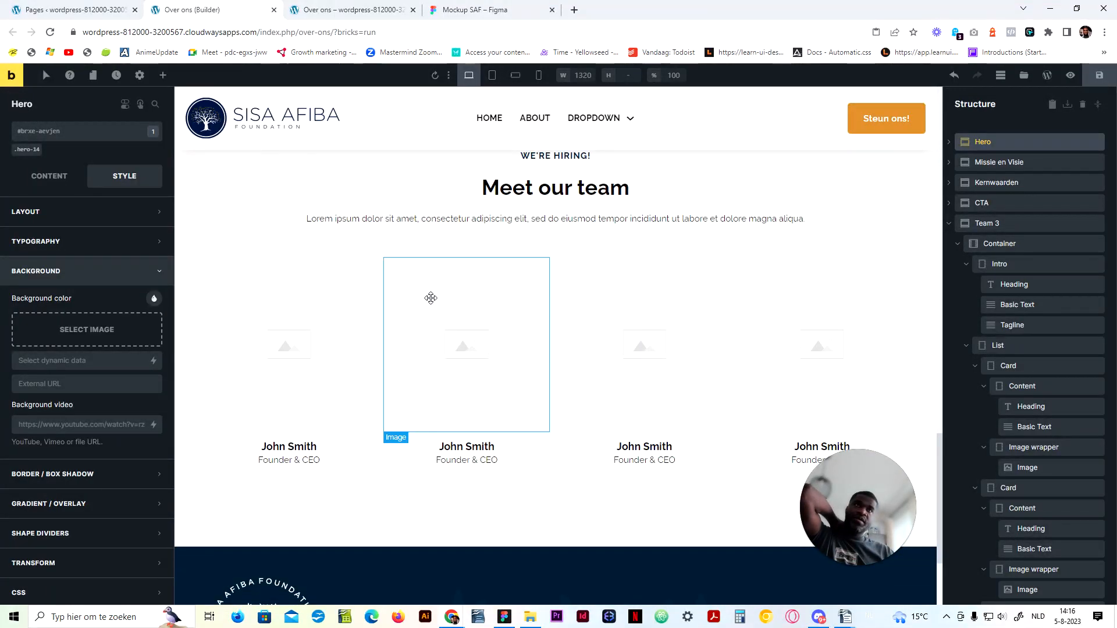
Step: Open the media library for the first team card's image and upload the four portrait PNGs from the Website assets folder
left_click(301, 342)
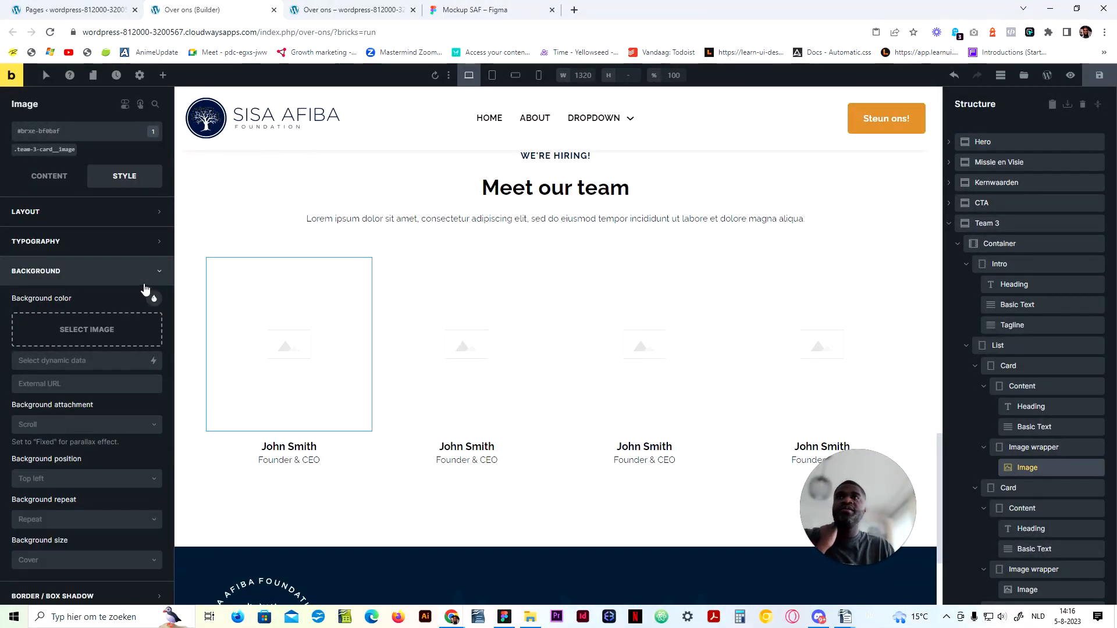
left_click(34, 178)
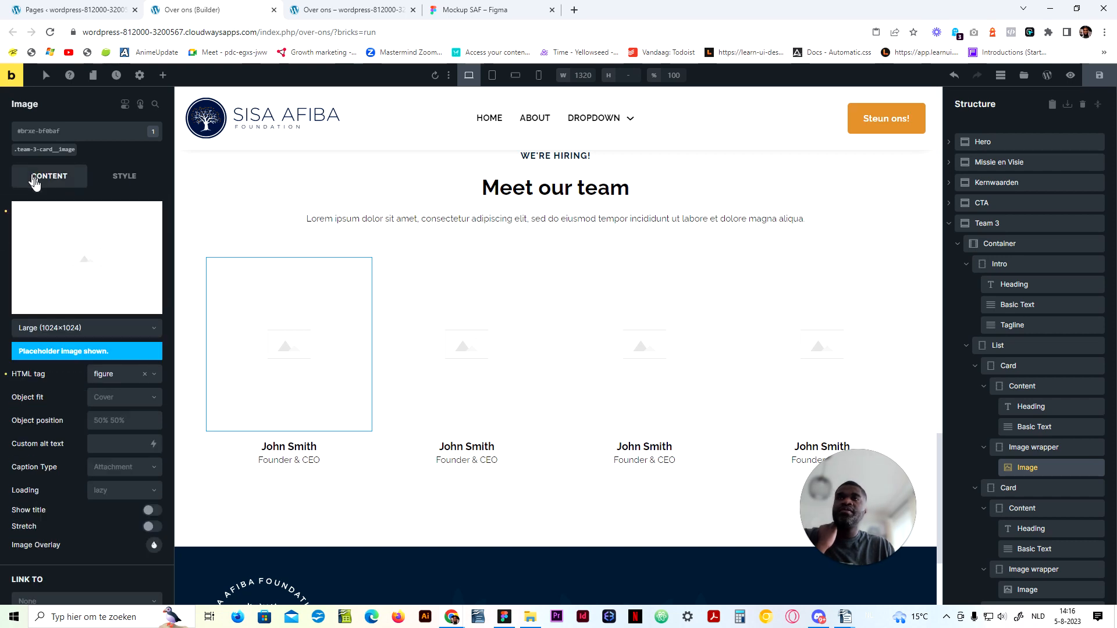
left_click(65, 233)
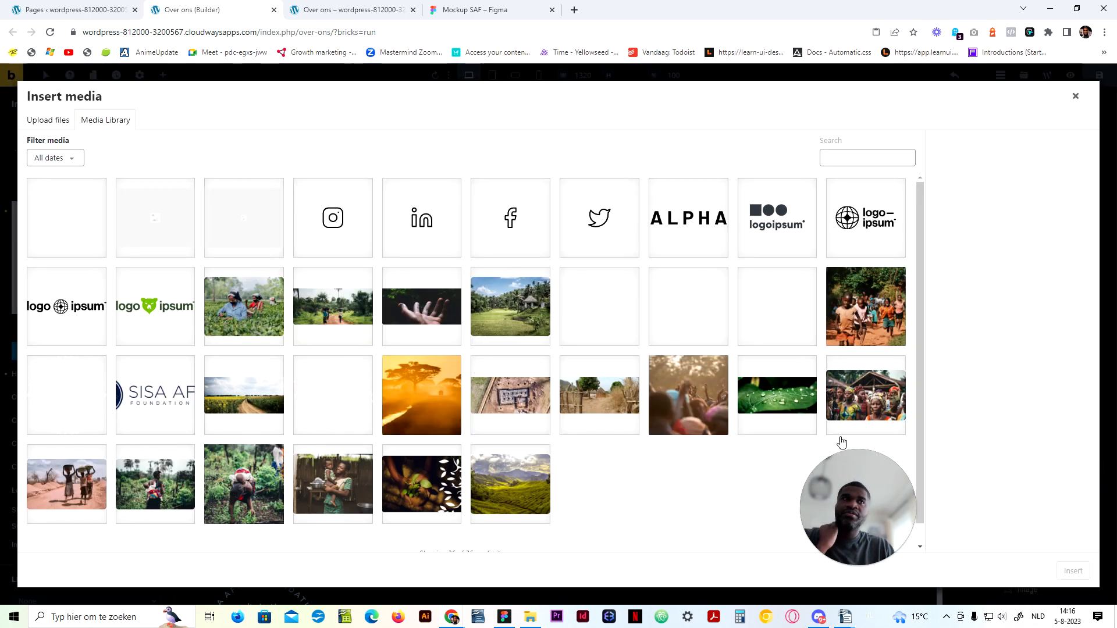
left_click(491, 616)
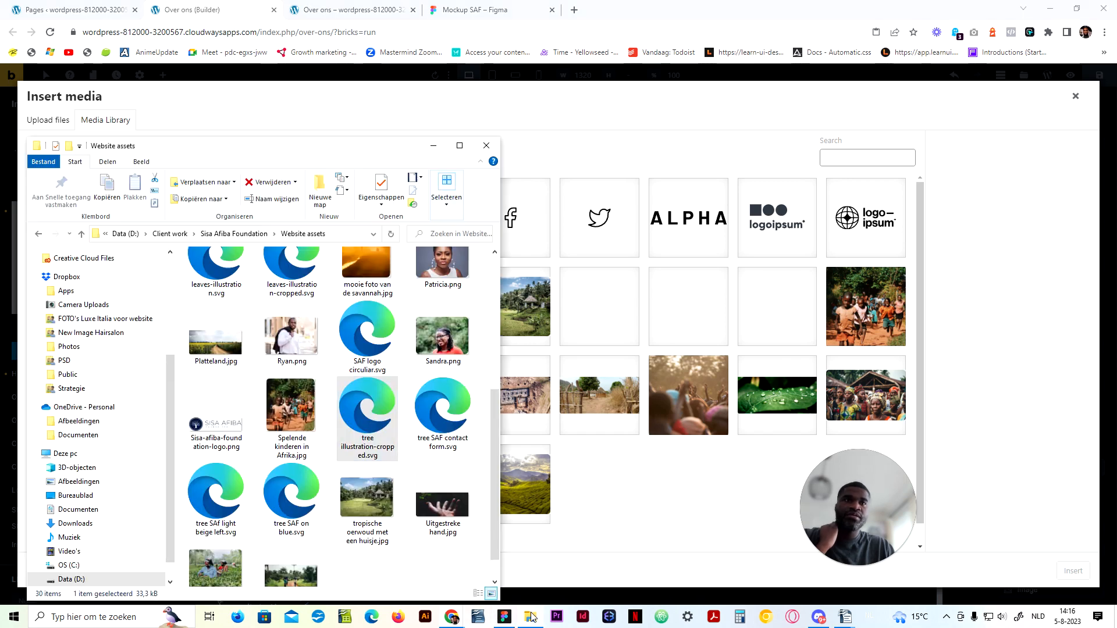
left_click(313, 352)
left_click(441, 281, "ctrl")
scroll(436, 468, "down", 1)
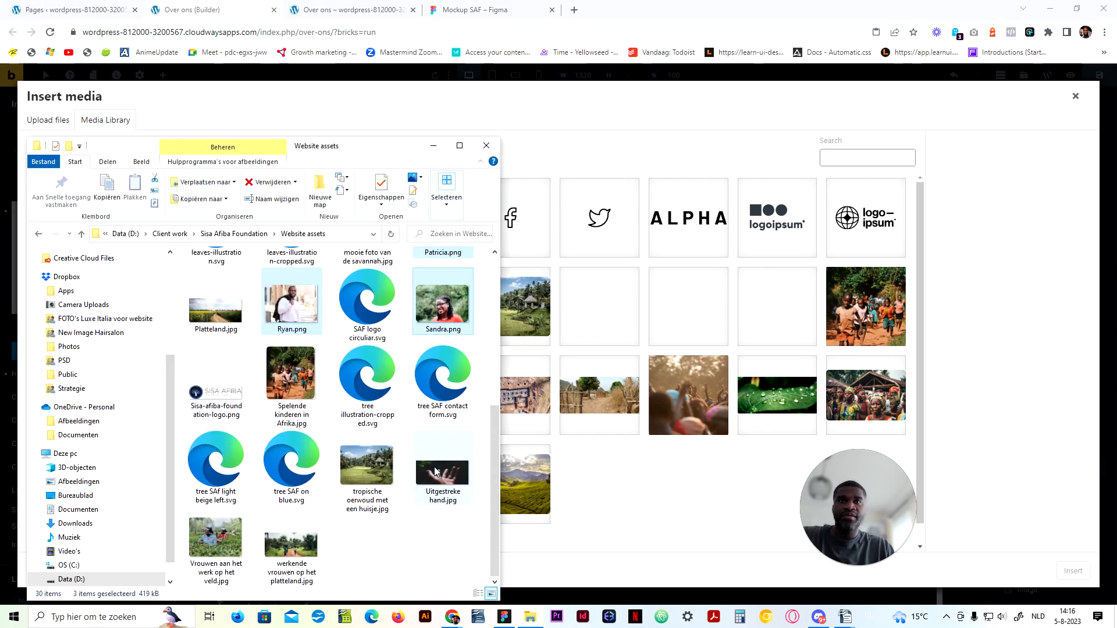
scroll(436, 468, "up", 5)
left_click_drag(490, 355, 490, 406)
left_click(443, 341, "ctrl")
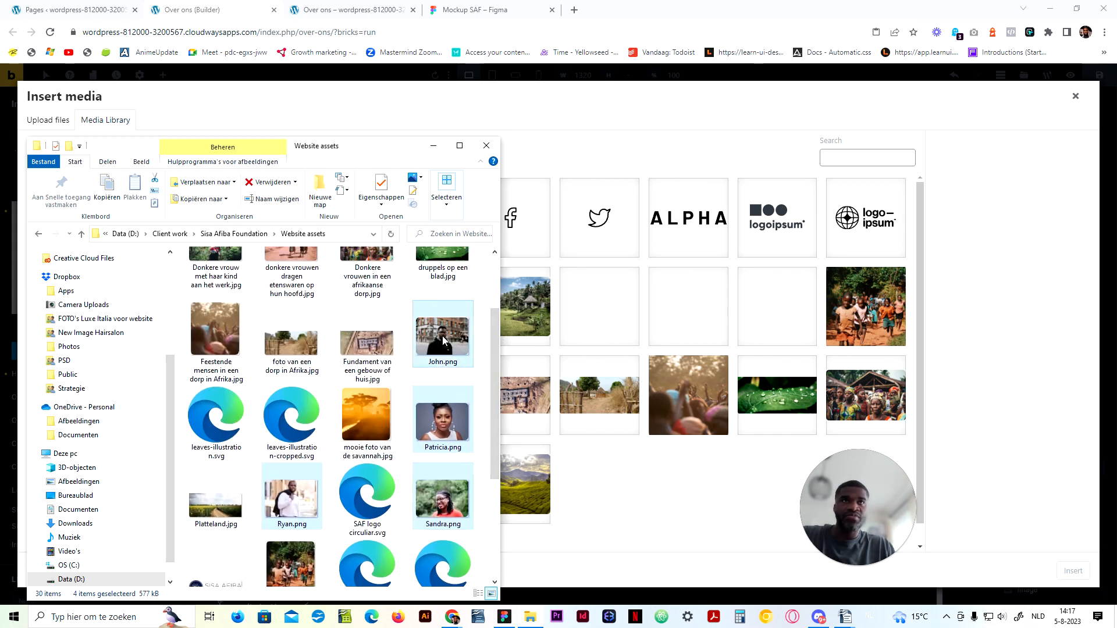
left_click_drag(444, 340, 703, 336)
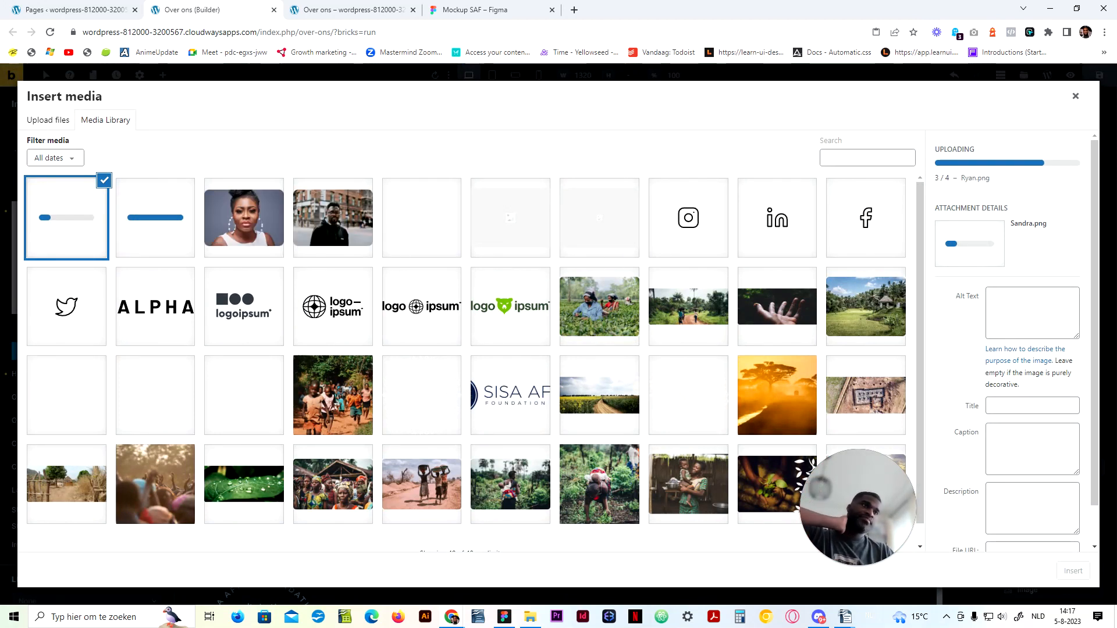
Step: Fill in the alt text of the black-coat portrait and the earrings portrait with each person's first name
left_click(338, 235)
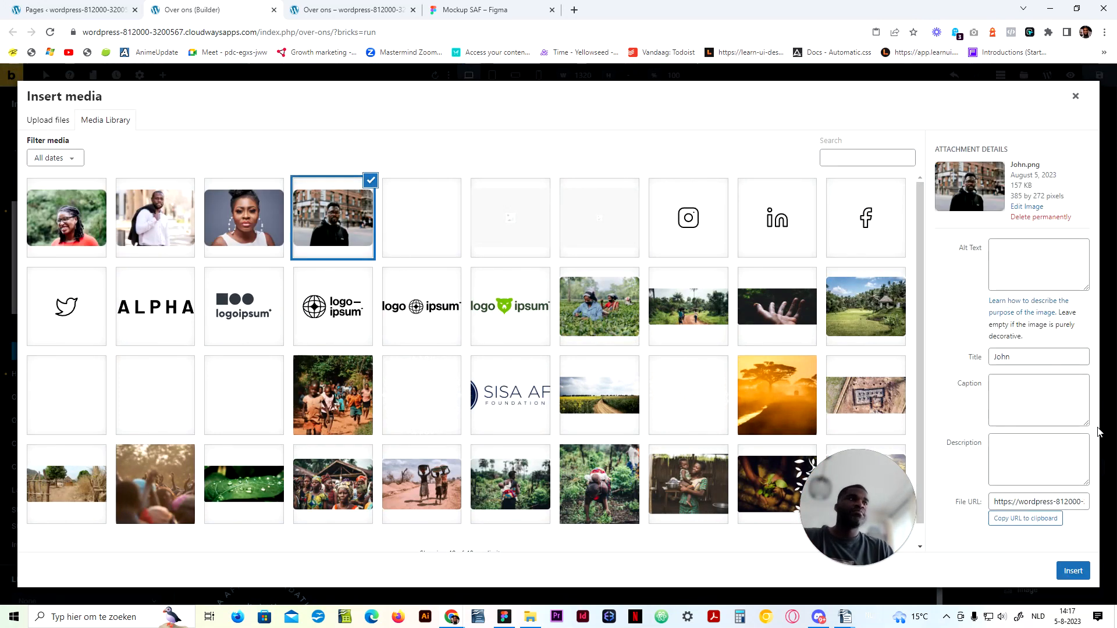
left_click(1015, 265)
type("John")
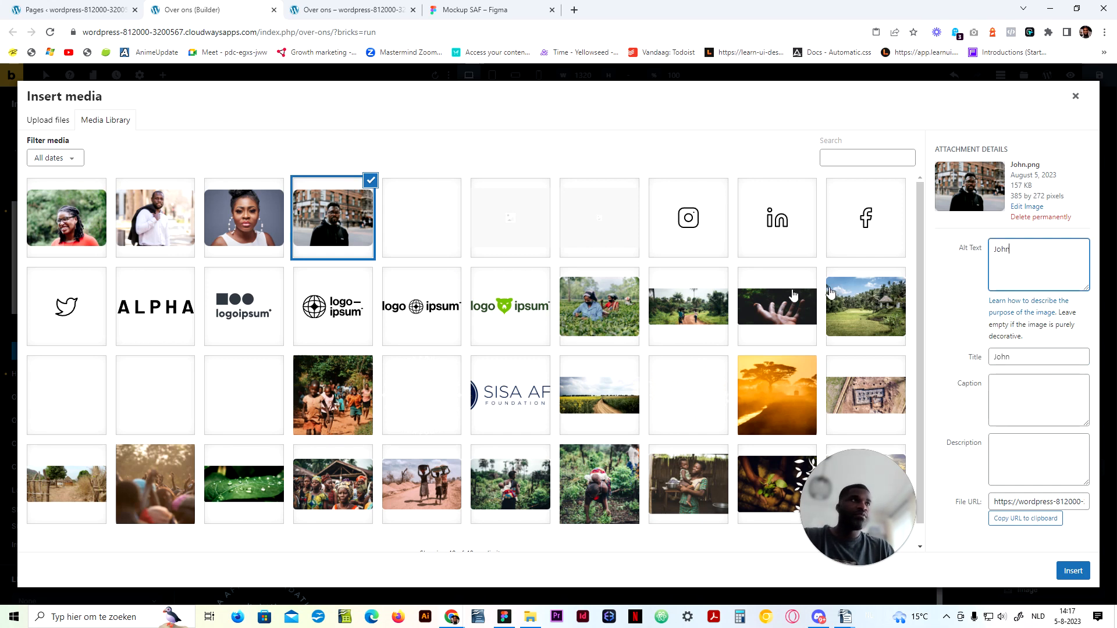
left_click(244, 220)
key("ctrl+c")
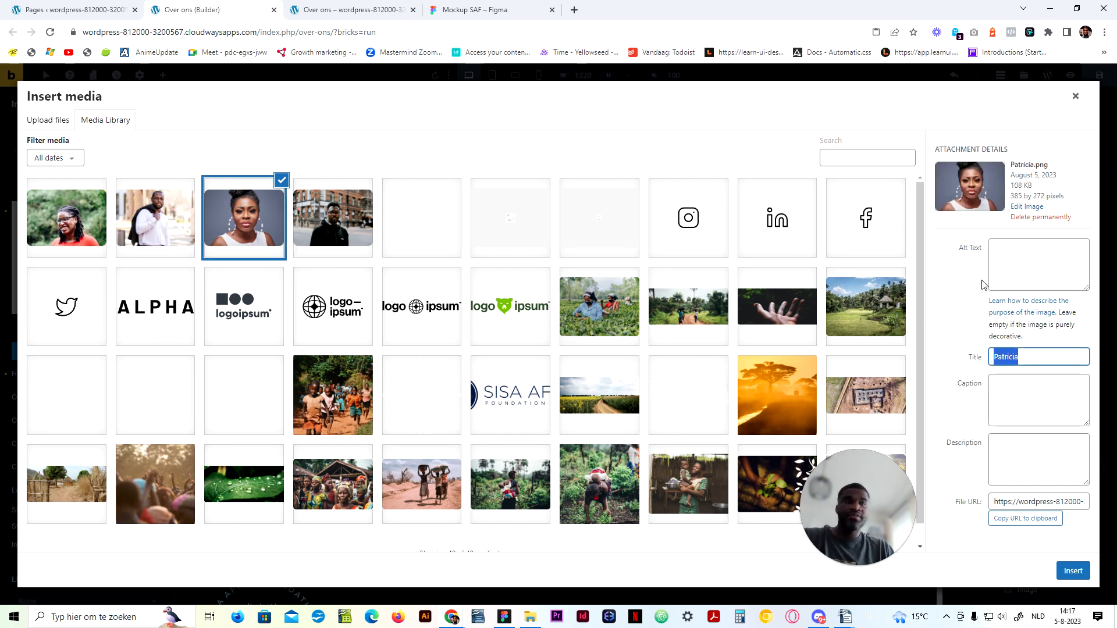
left_click(1015, 264)
key("ctrl+v")
Step: Fill in the alt text of the white-shirt portrait and the glasses-and-red-top portrait with each person's first name
left_click(155, 219)
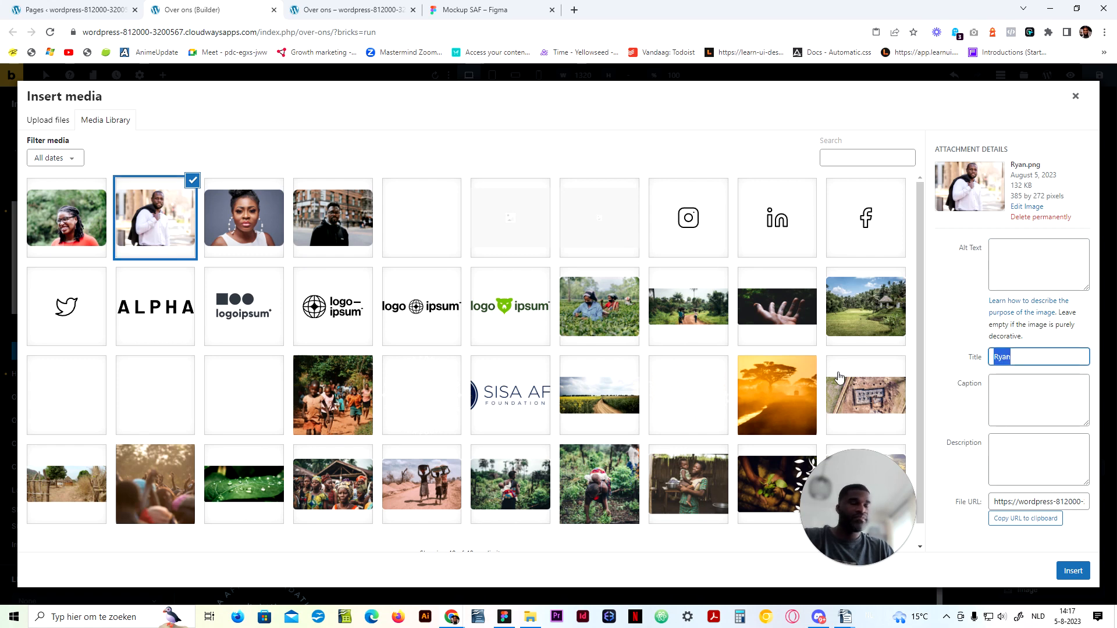
left_click(990, 288)
left_click(88, 220)
key("ctrl+c")
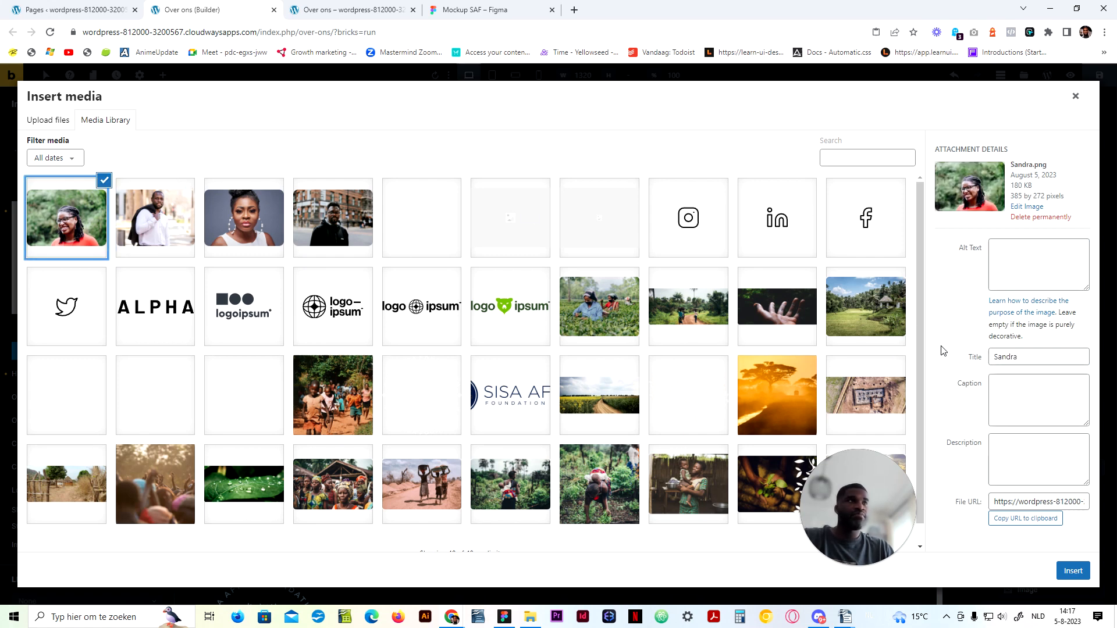
left_click(1015, 268)
key("ctrl+v")
Step: Insert the black-coat portrait in the first team card and the earrings portrait in the second card
left_click(352, 226)
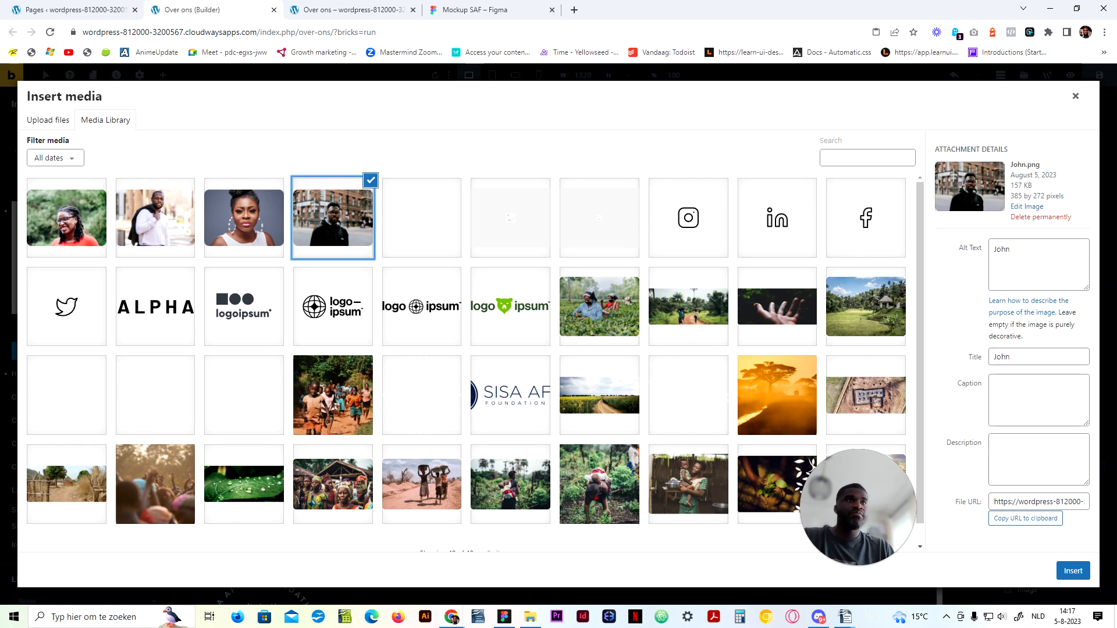
left_click(1069, 570)
left_click(465, 343)
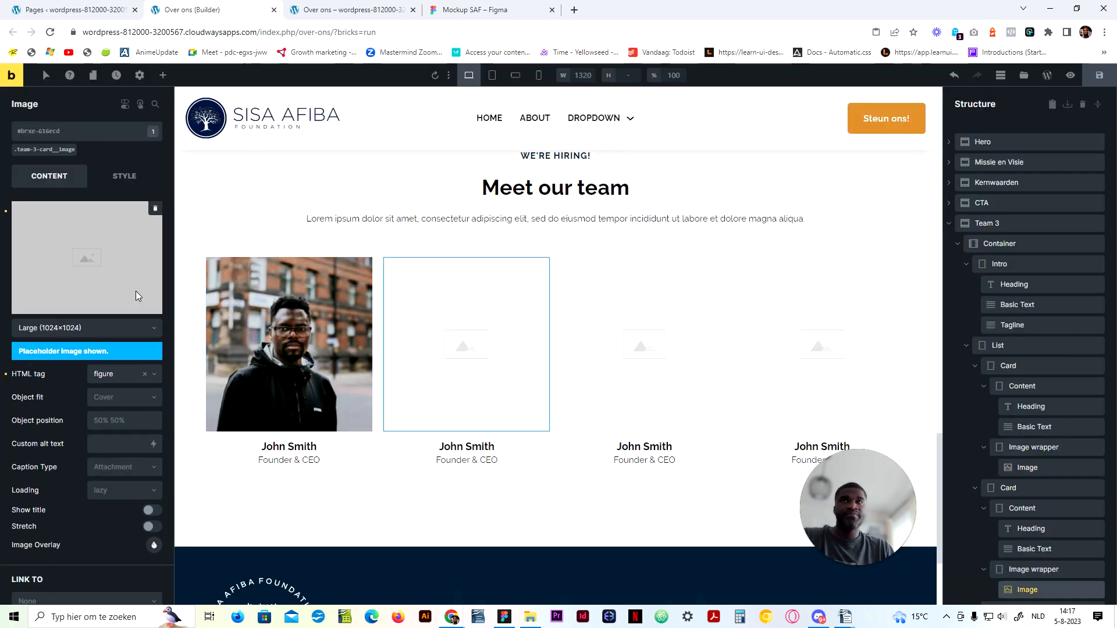
left_click(64, 275)
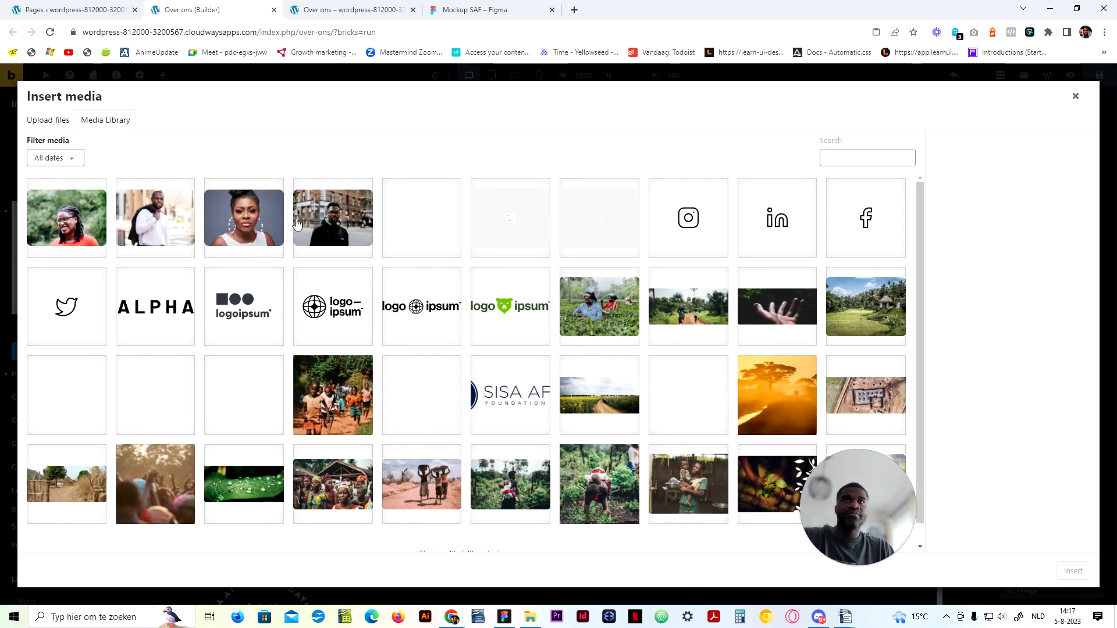
left_click(256, 247)
left_click(1073, 570)
Step: Insert the white-shirt portrait in the third team card and the red-top portrait in the fourth card
left_click(641, 344)
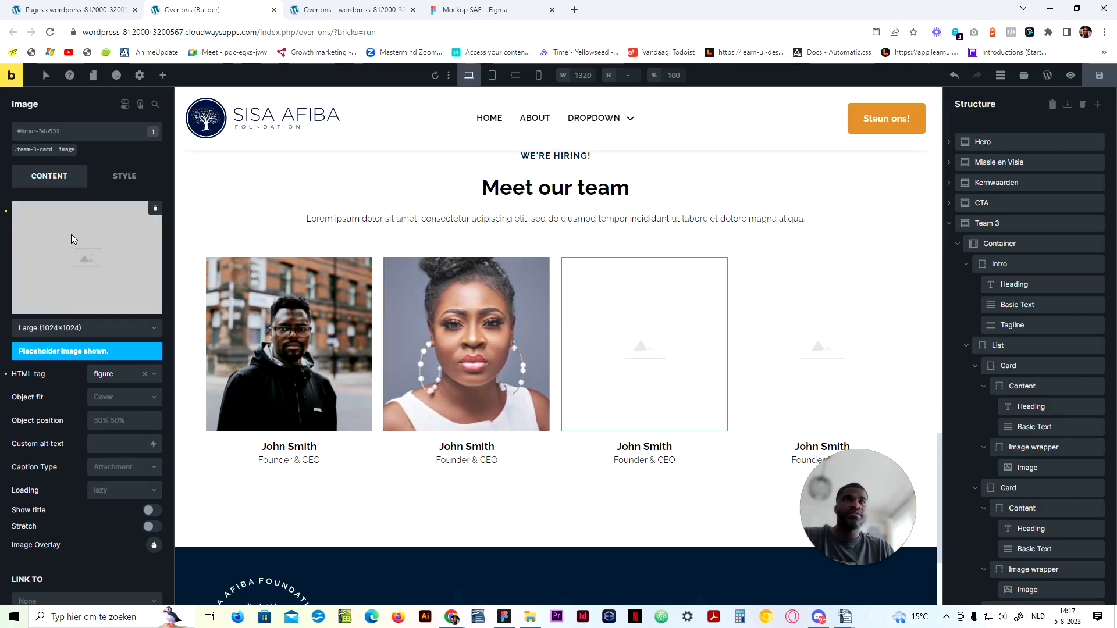
left_click(75, 242)
left_click(154, 218)
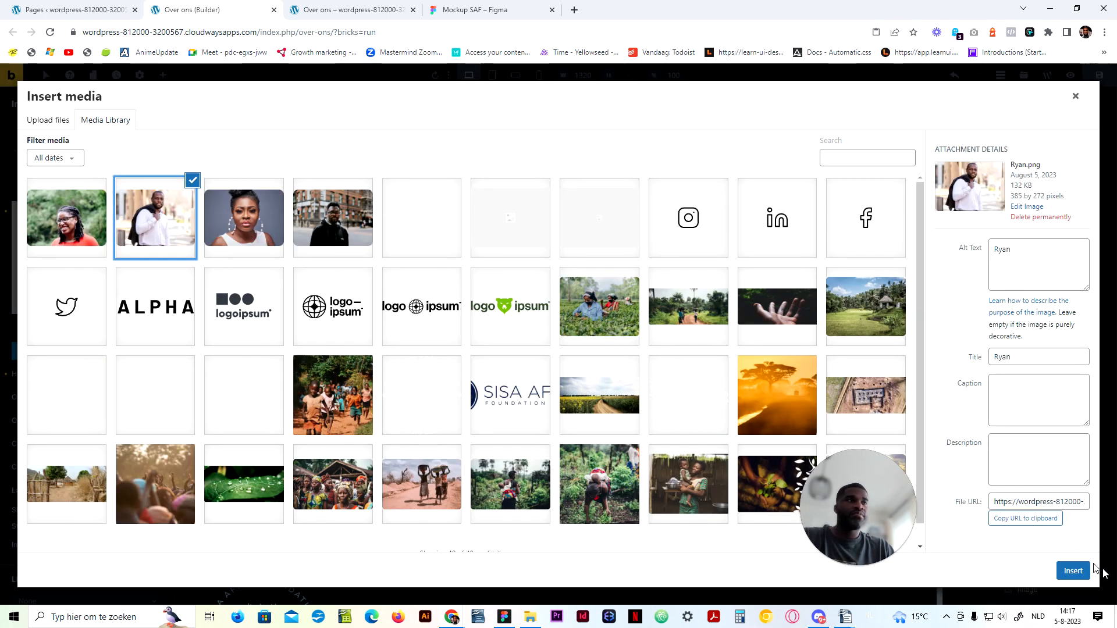
left_click(1073, 570)
left_click(827, 306)
left_click(105, 242)
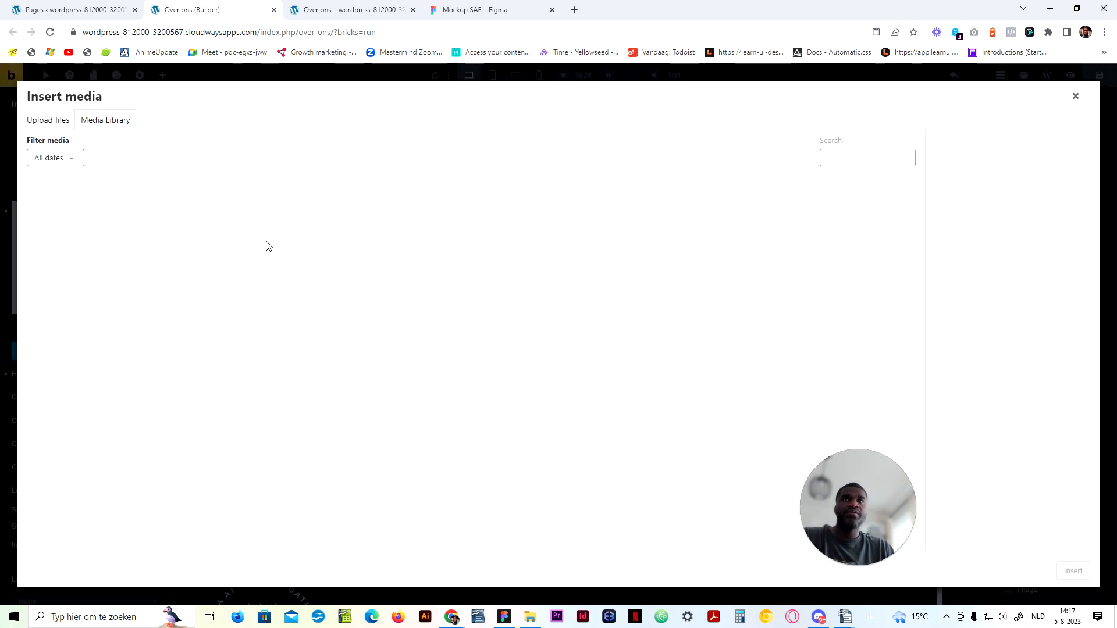
left_click(76, 232)
left_click(1070, 571)
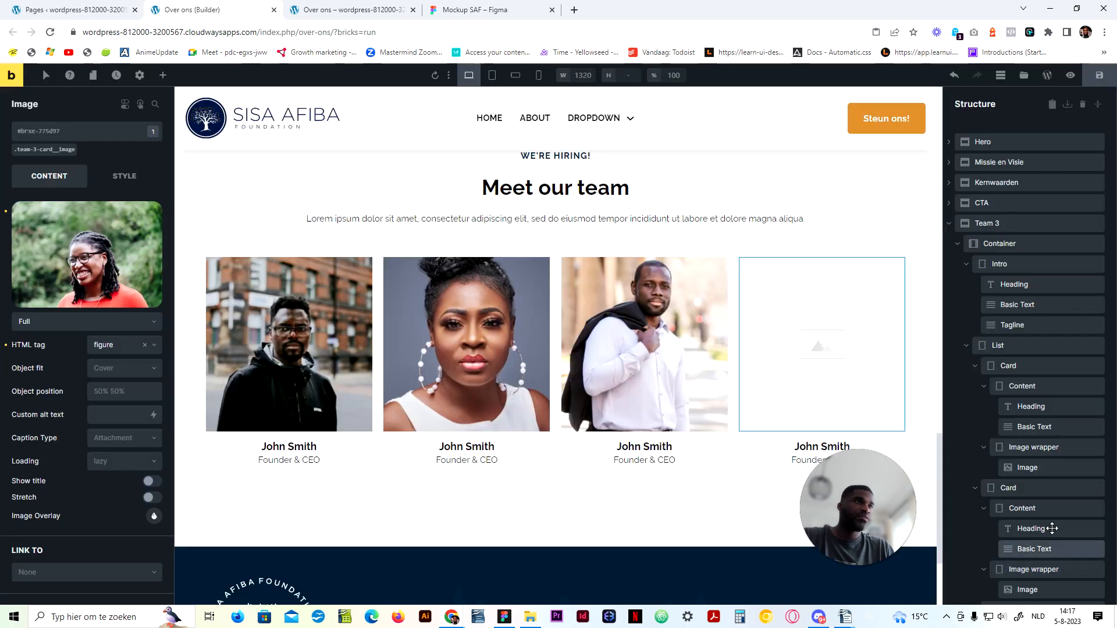
Step: Check the Ontmoet het team section of the Figma mockup, then return to the Bricks builder
left_click(502, 617)
left_click(502, 617)
left_click(493, 10)
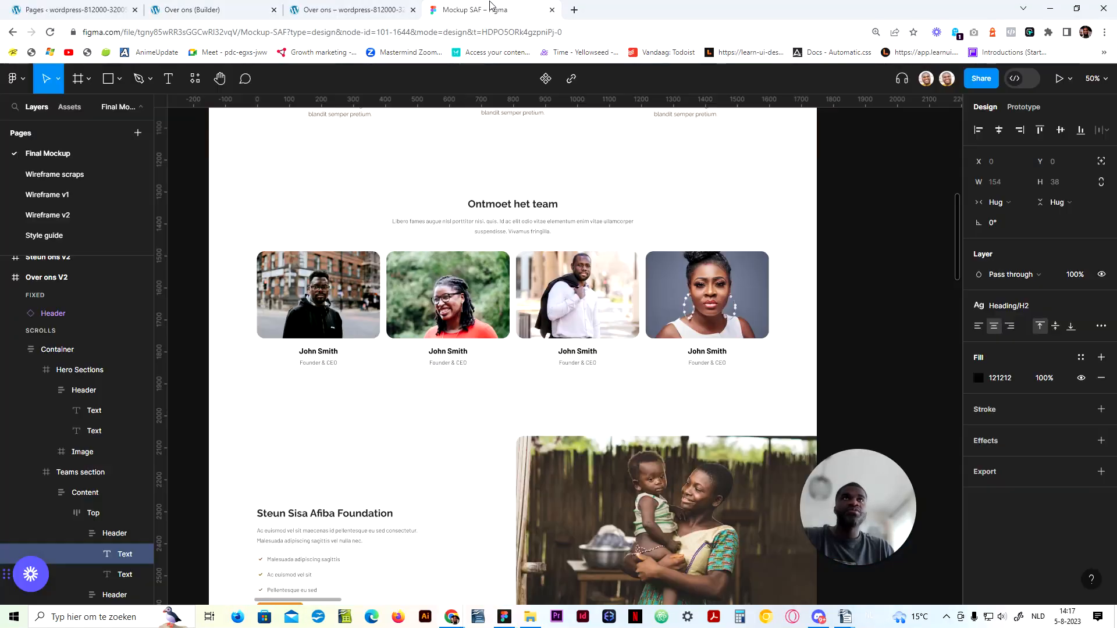
left_click(178, 7)
Step: Set the border radius of the .team-3-card__image class to var(--radius-m) on all four corners
left_click(245, 373)
left_click(50, 150)
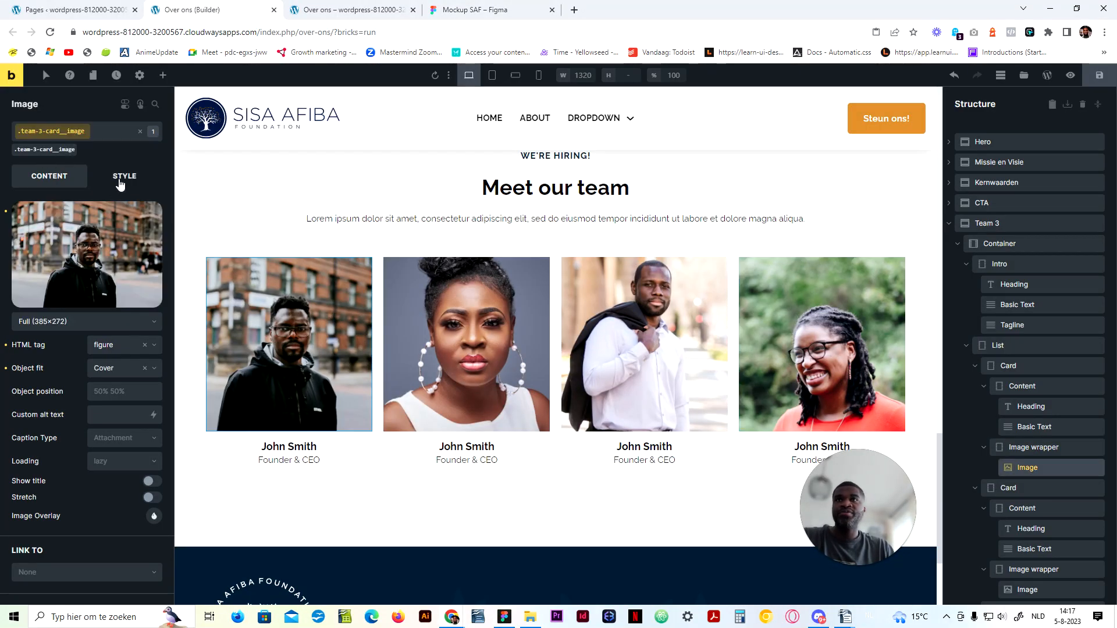
left_click(121, 183)
left_click(118, 274)
left_click(131, 302)
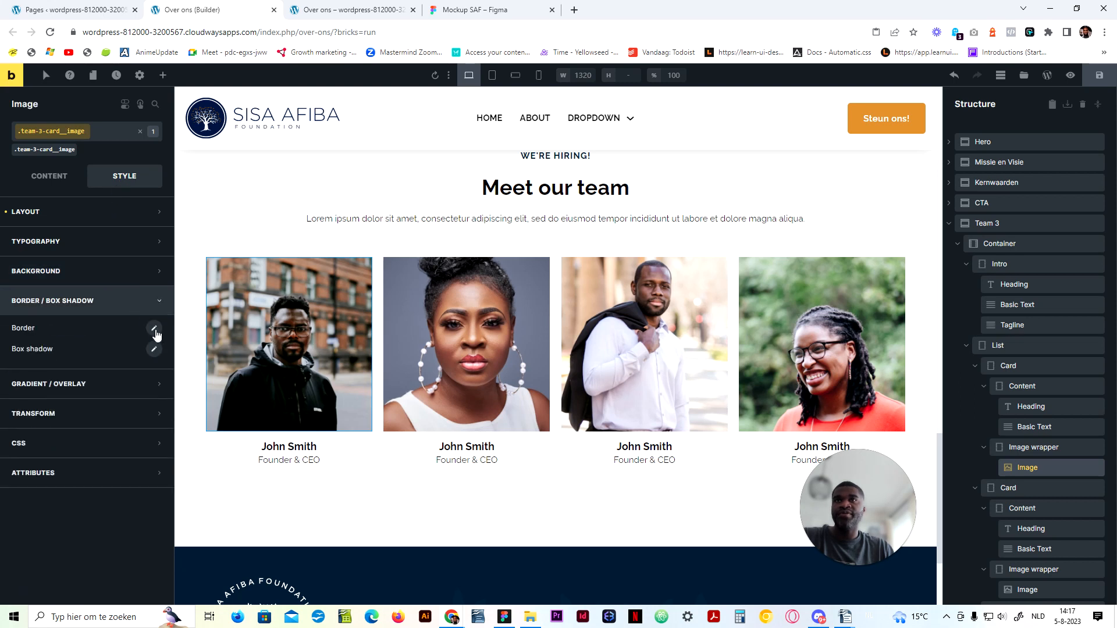
left_click(153, 328)
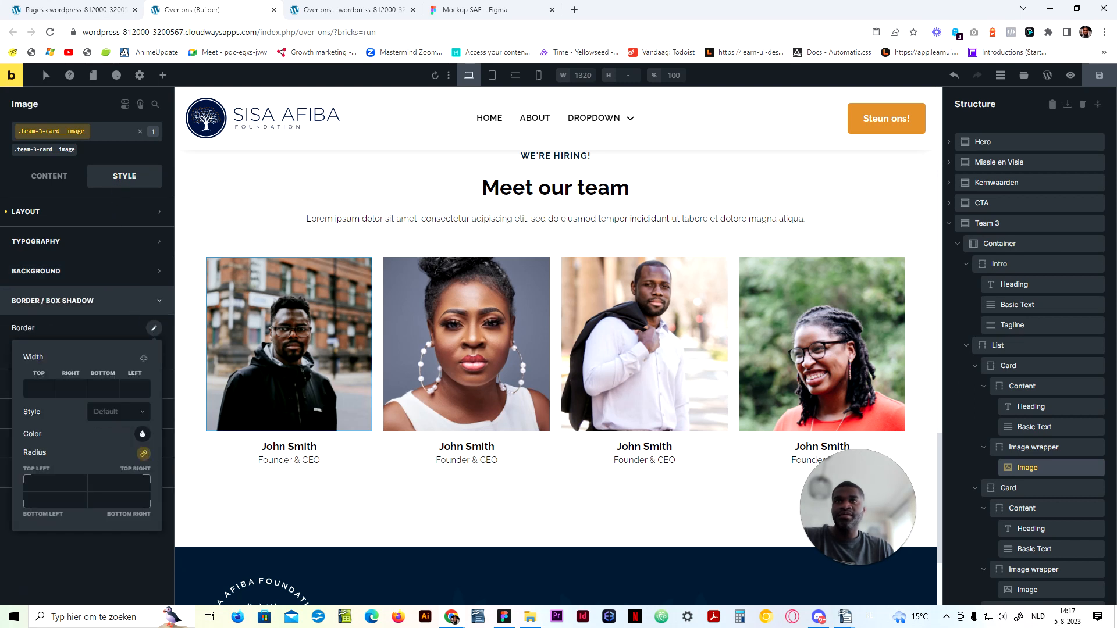
left_click(54, 483)
type("var(")
type("--radius-")
type("xl")
key("Left")
key("BackSpace")
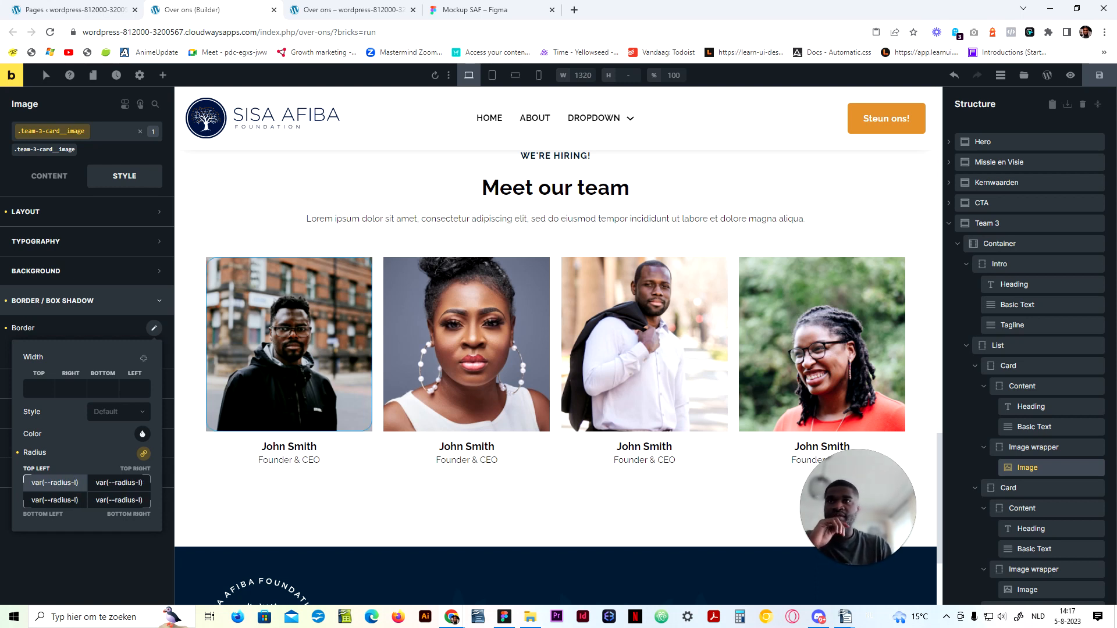
key("Delete")
type("m")
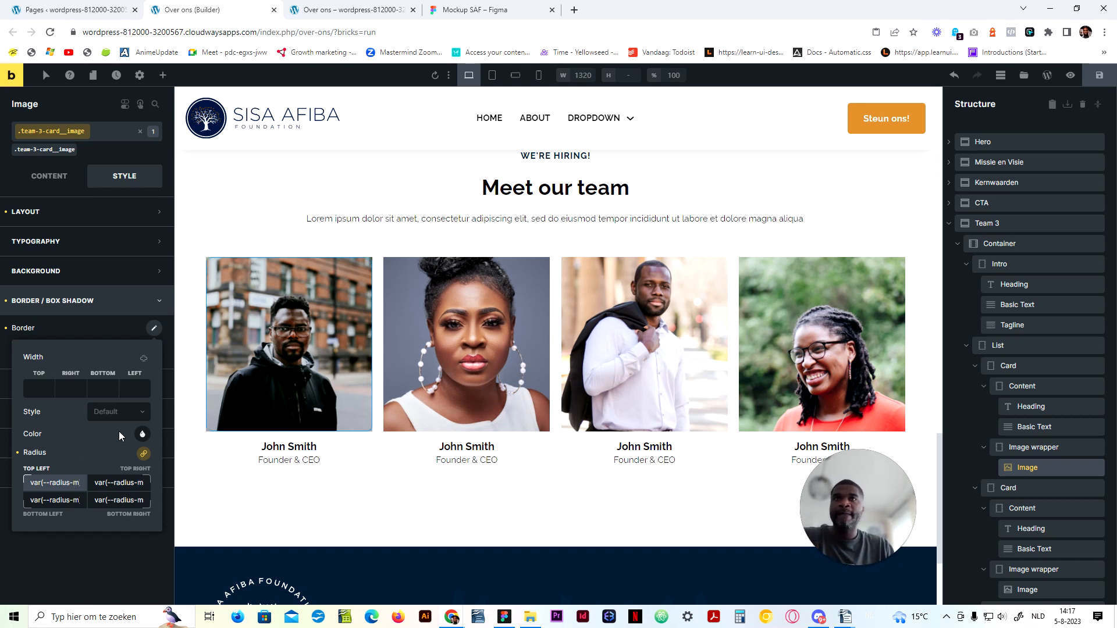
Step: Set the overflow of the .team-3-card__image class to hidden
left_click(96, 211)
scroll(95, 448, "down", 6)
left_click(104, 318)
left_click(105, 342)
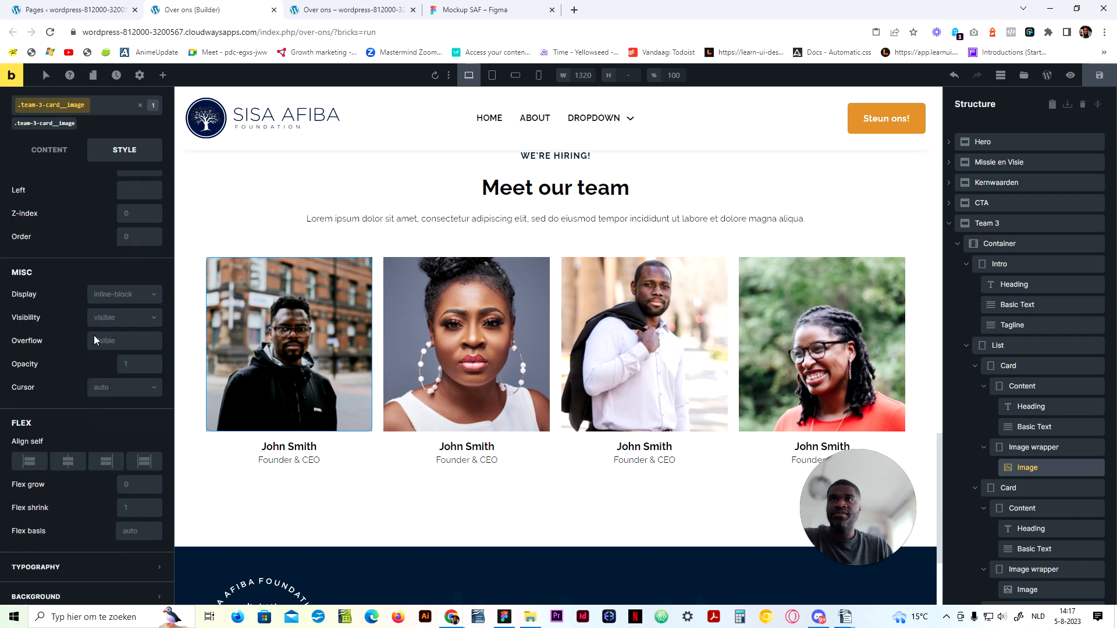
left_click(94, 337)
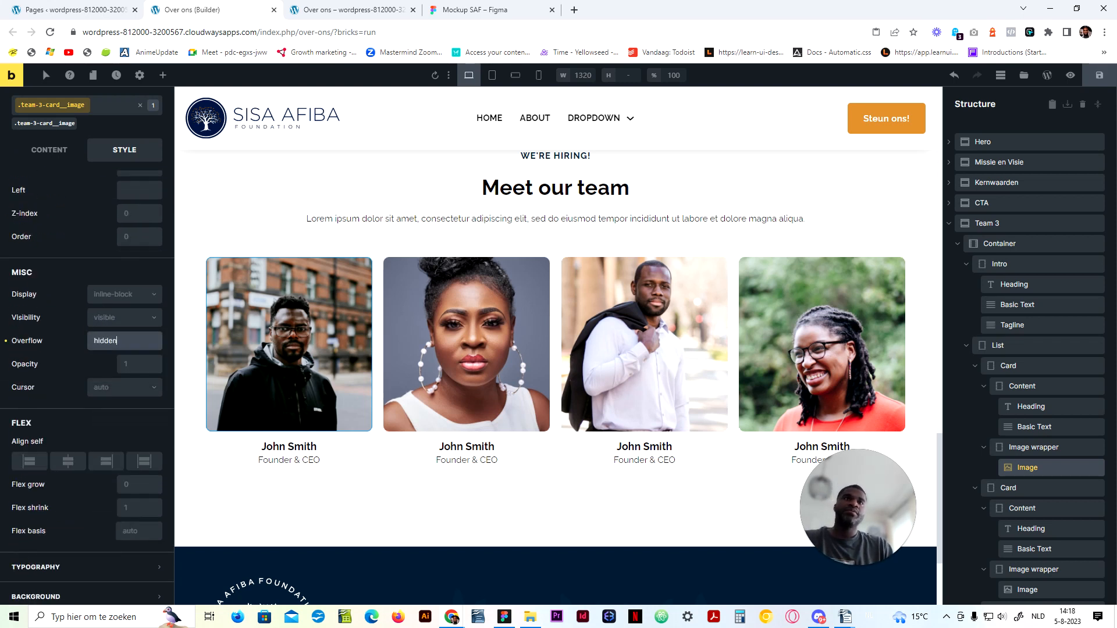
Step: Set the top-left border radius of the .team-3-card__image class to var(--radius-l) and save the page
scroll(75, 267, "up", 8)
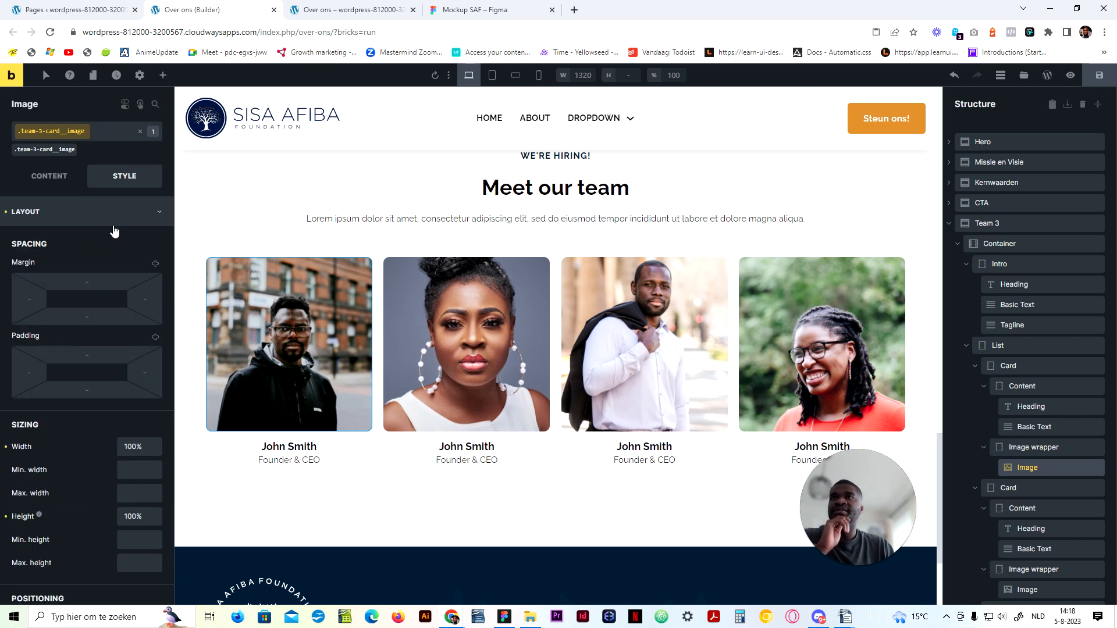
left_click(114, 227)
left_click(129, 300)
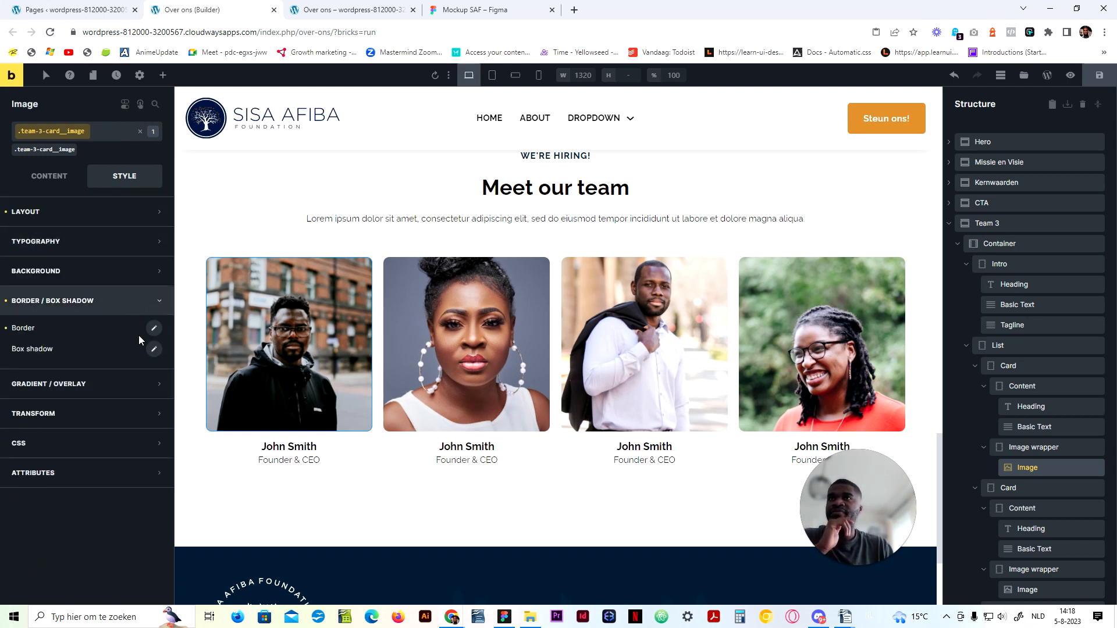
left_click(153, 329)
left_click(74, 482)
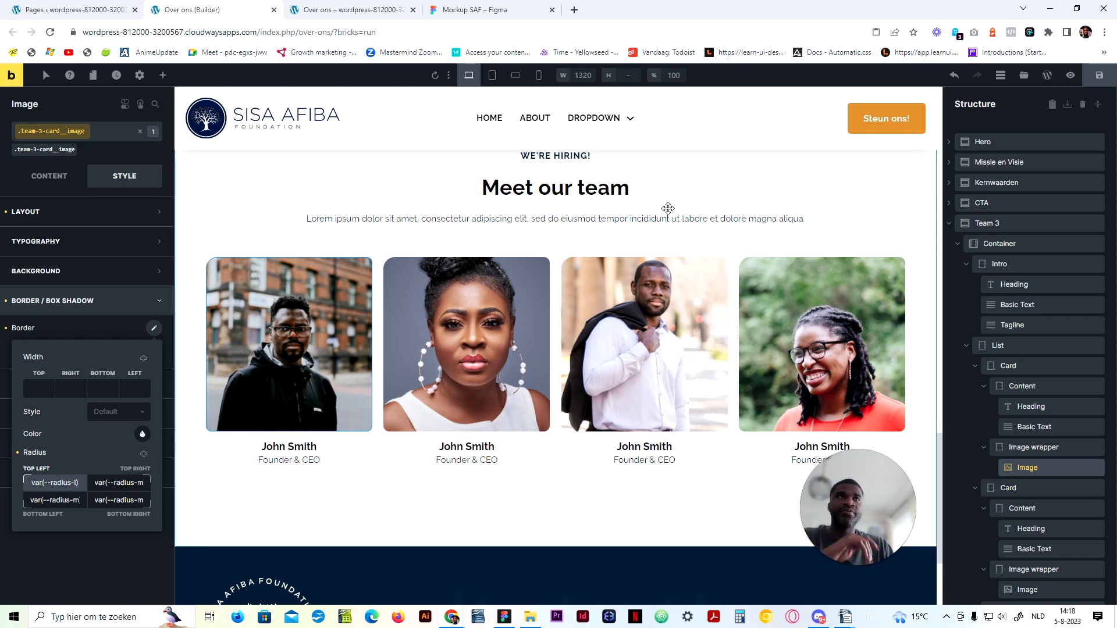
left_click(1088, 79)
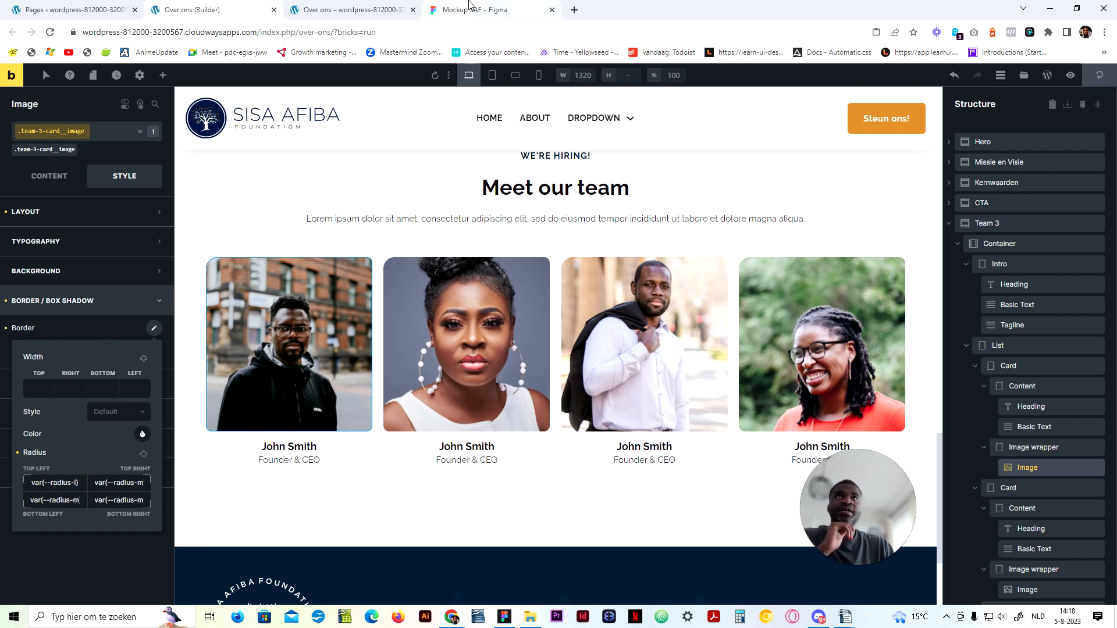
Step: Set the height of the .team-3-card__image-wrapper class to 25rem
left_click(471, 9)
left_click(253, 8)
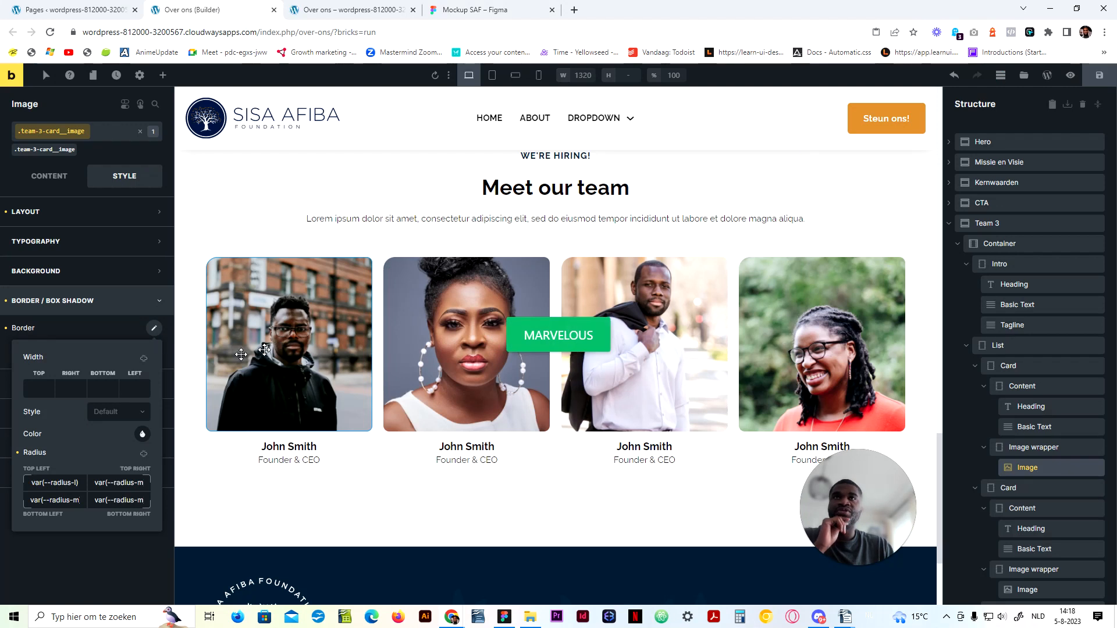
left_click(116, 211)
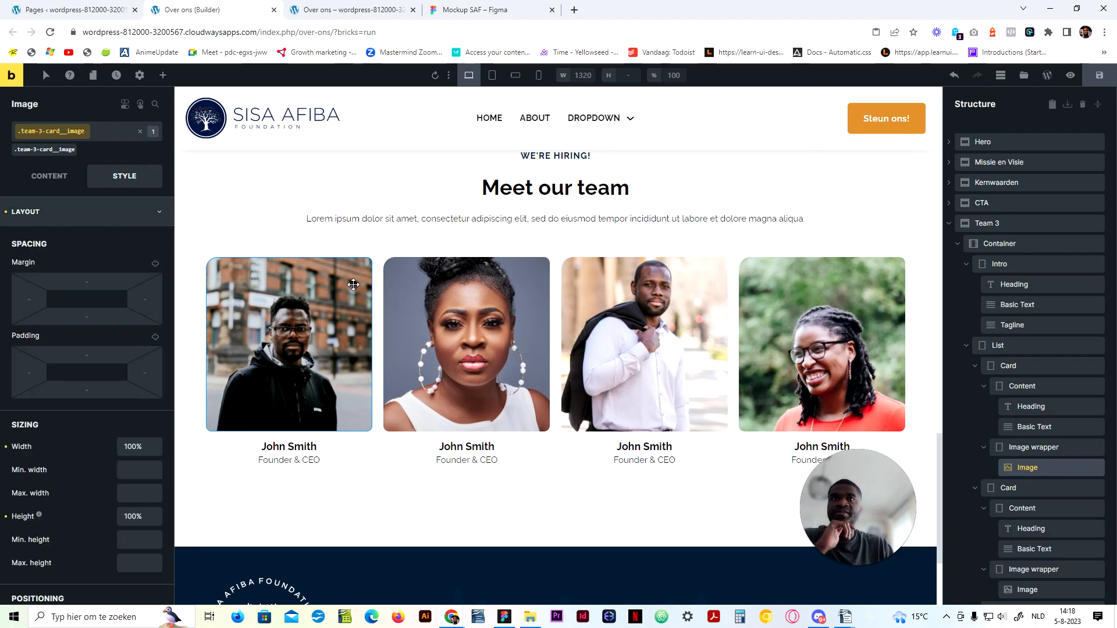
left_click(1033, 447)
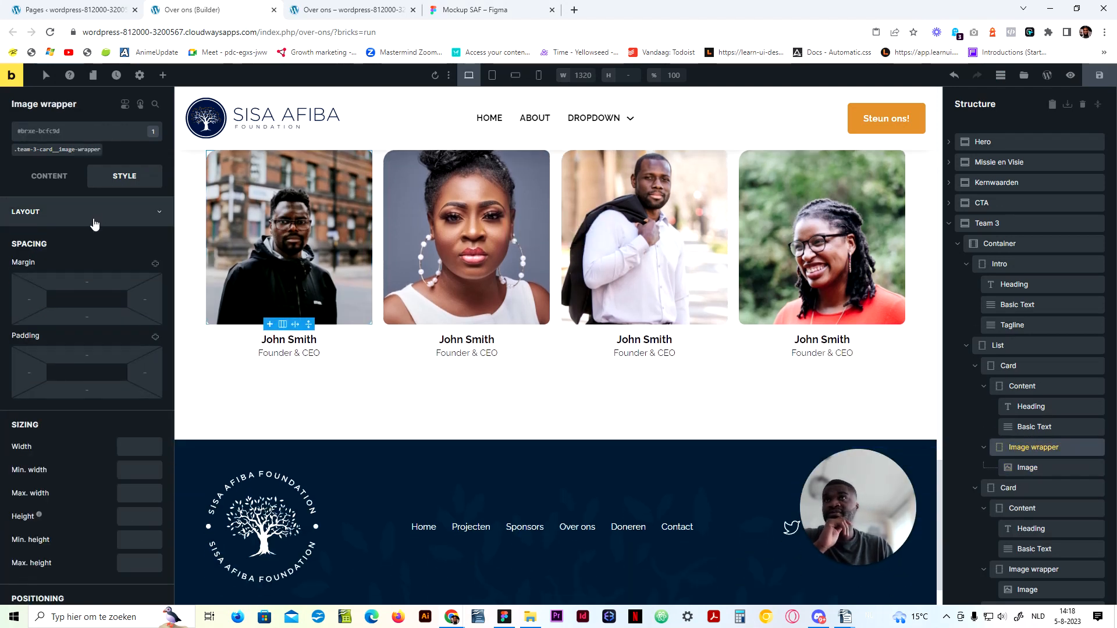
left_click(73, 149)
left_click(124, 516)
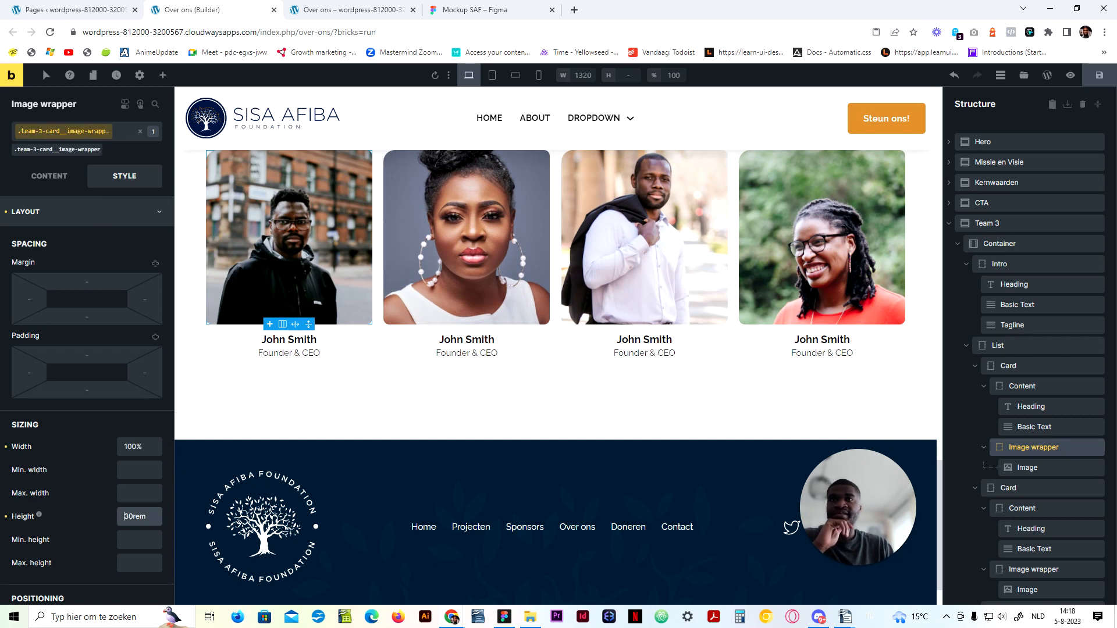
key("BackSpace")
key("BackSpace")
type("25")
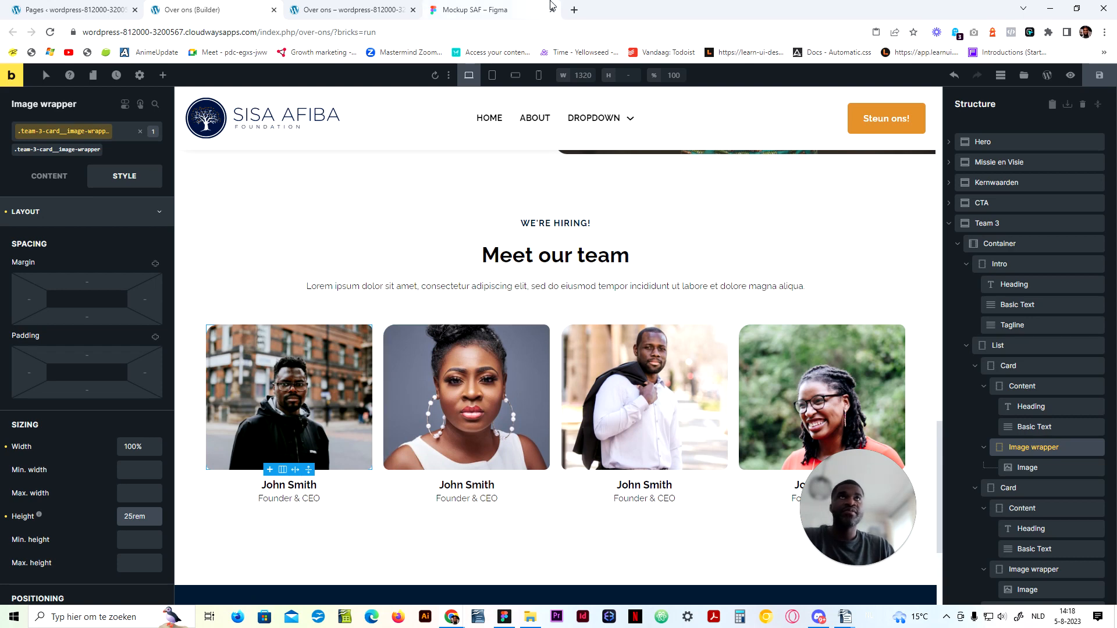
Step: Inspect the size and corner radius of the second team portrait in the Figma mockup, then return to the Bricks builder
left_click(485, 9)
left_click(258, 9)
left_click(485, 4)
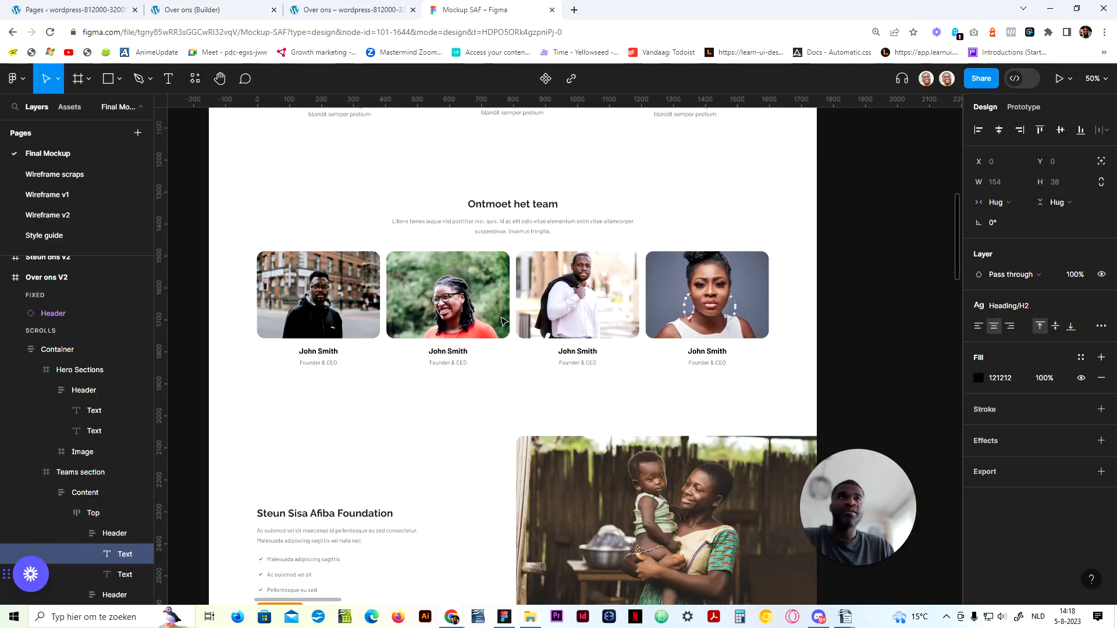
left_click(502, 319)
double_click(502, 319)
double_click(501, 318)
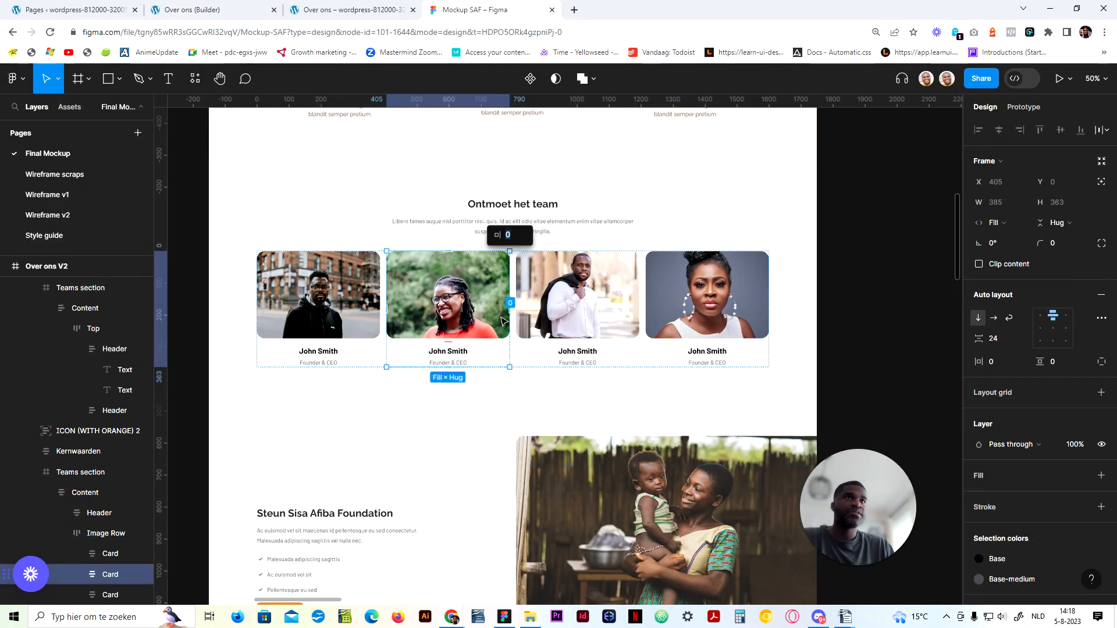
double_click(502, 320)
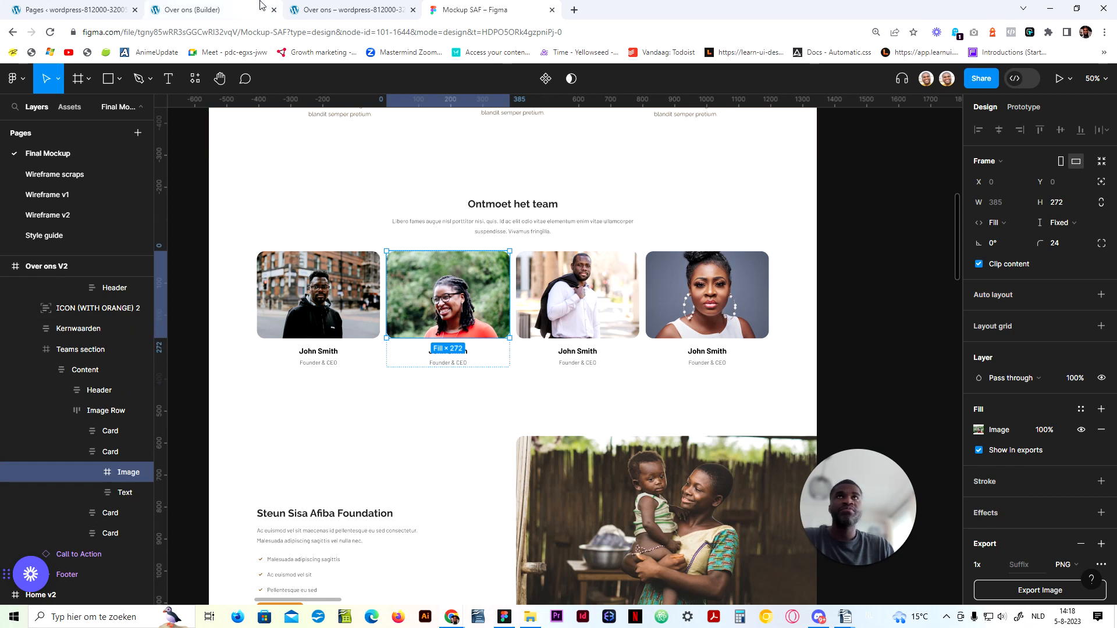
left_click(244, 9)
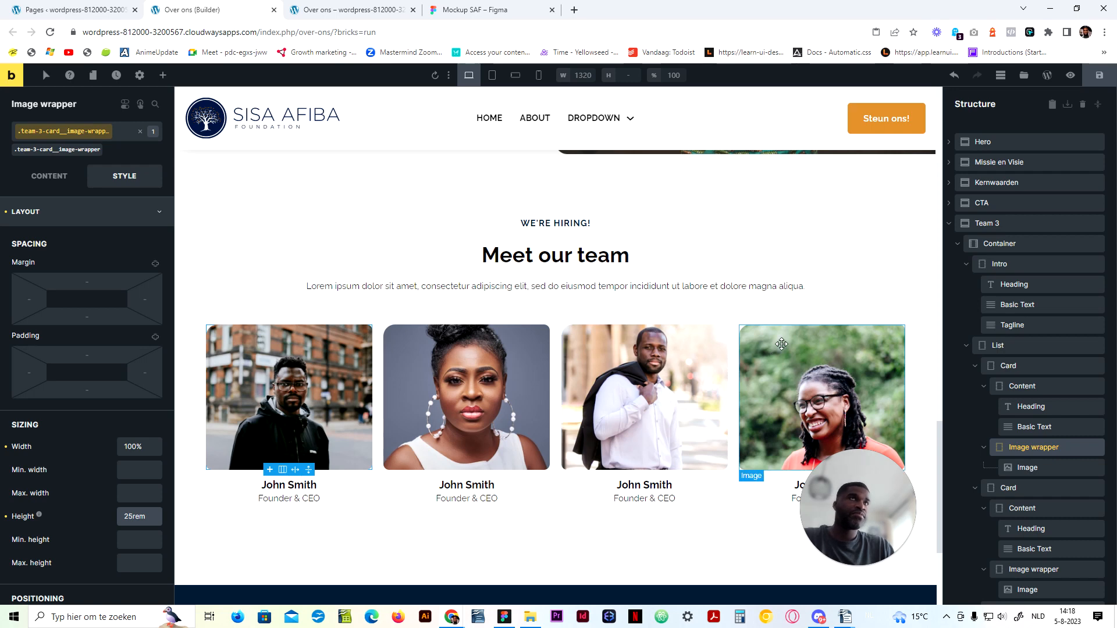
Step: Compare the proportions of the team portraits in the Figma mockup with the first card's image in Bricks
left_click(462, 7)
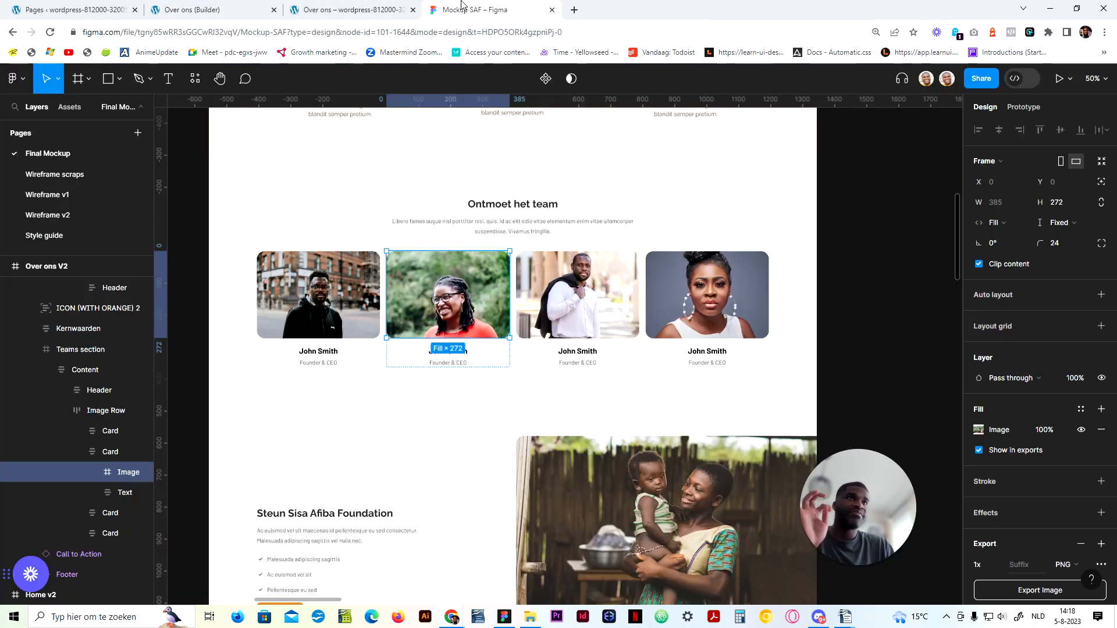
left_click(204, 8)
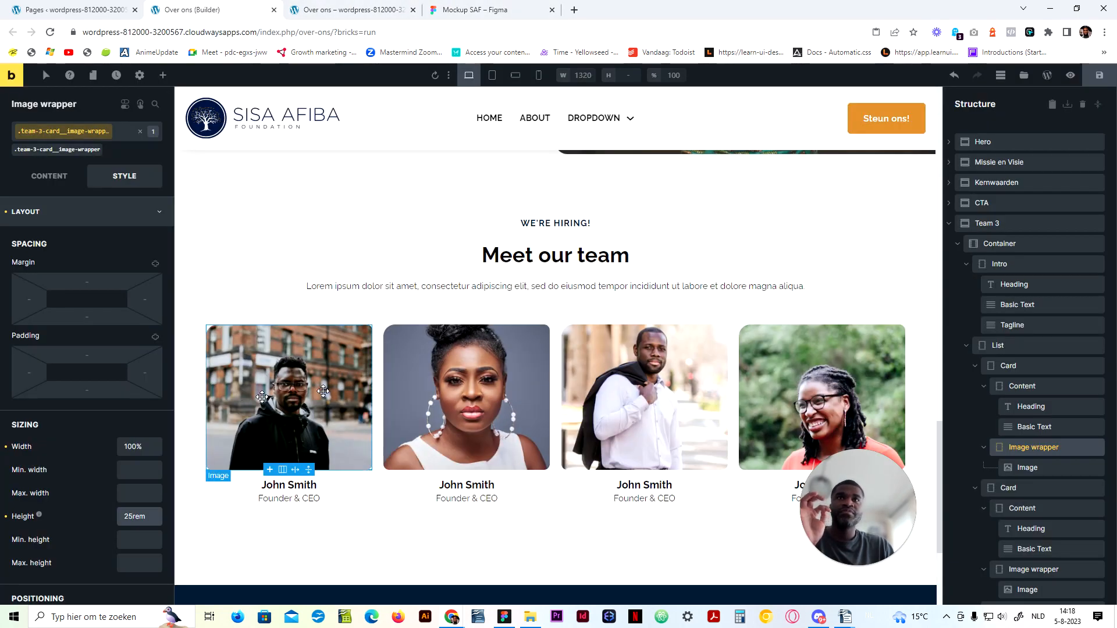
left_click(1013, 466)
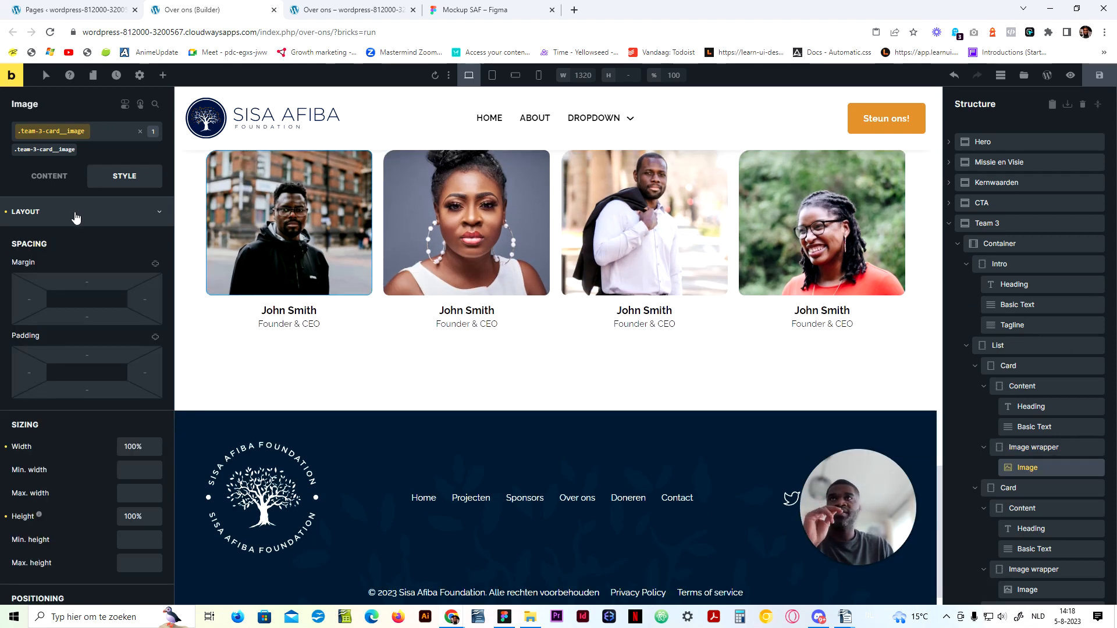
left_click(75, 214)
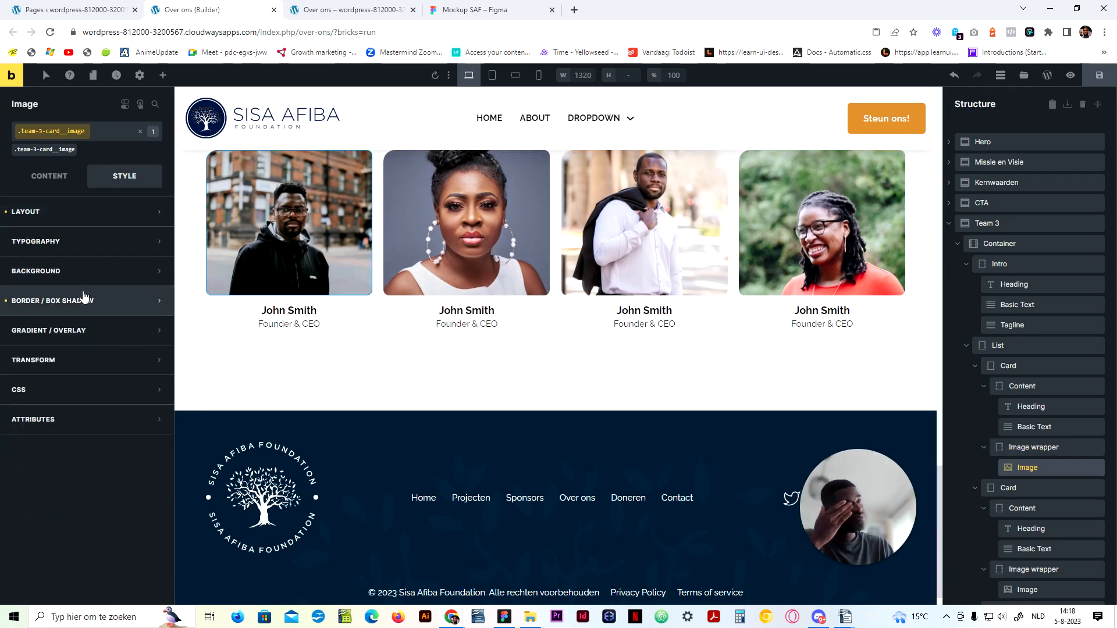
left_click(474, 10)
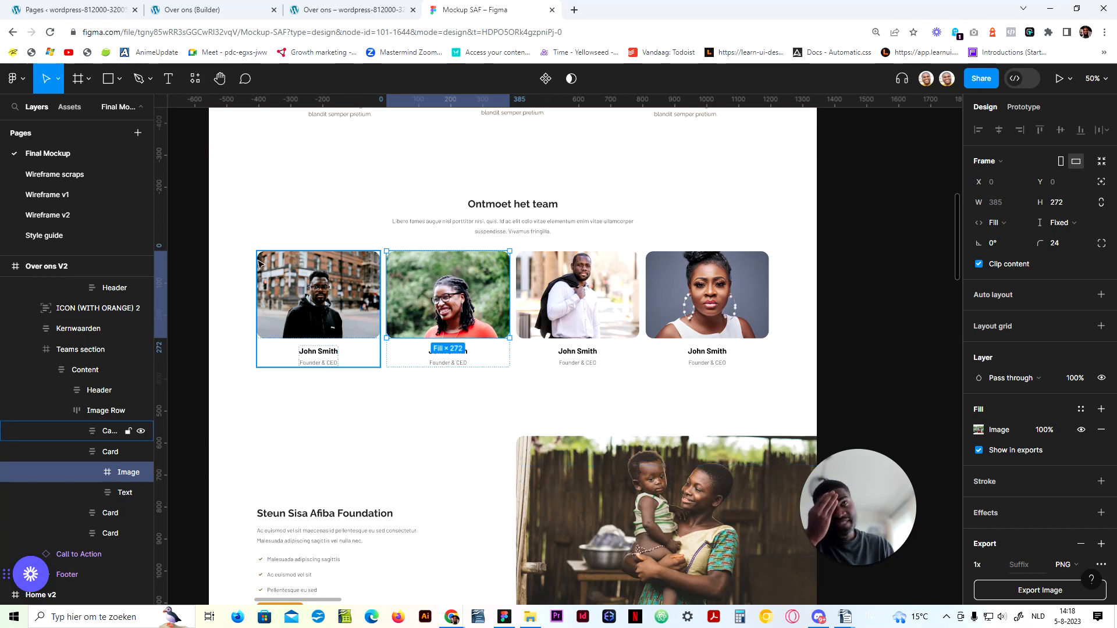
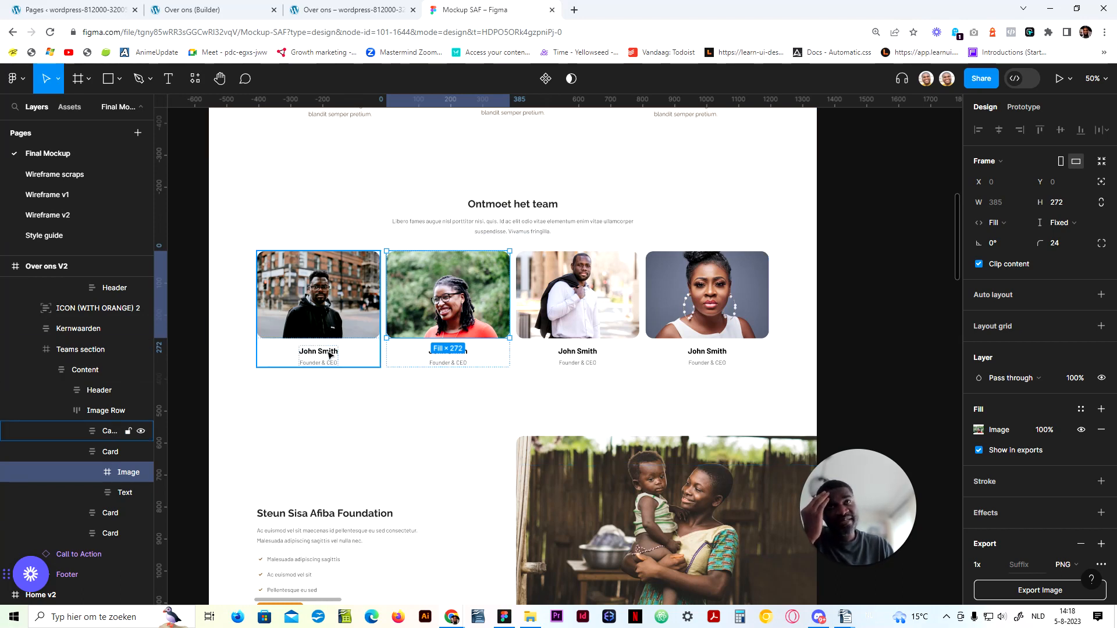
left_click(250, 10)
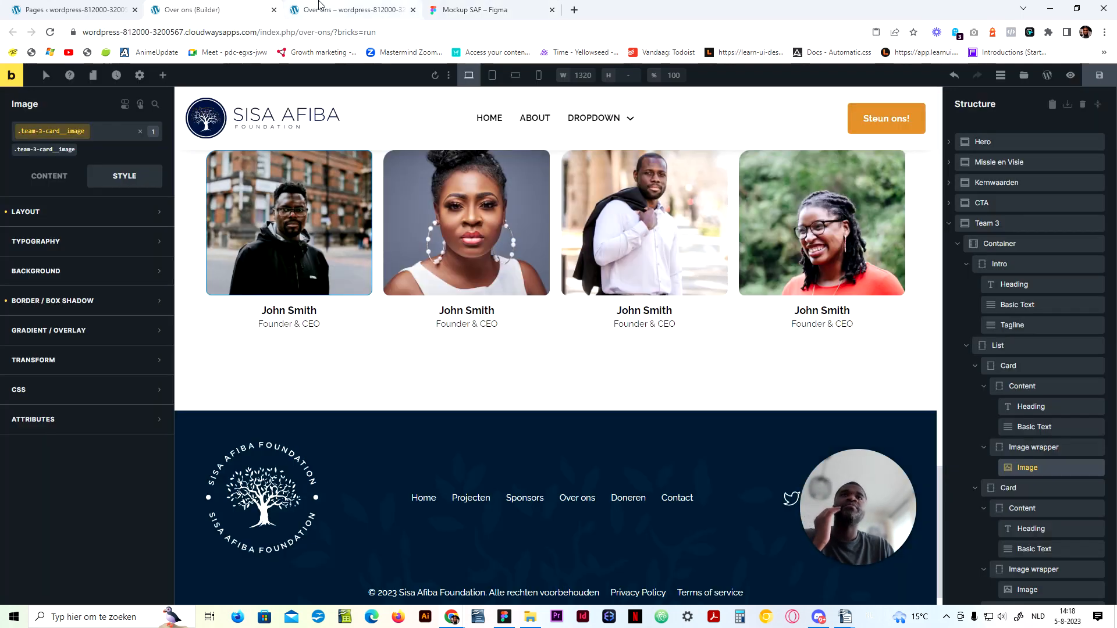
Step: Set the height of the .team-3-card__image-wrapper class to 24rem
left_click(113, 218)
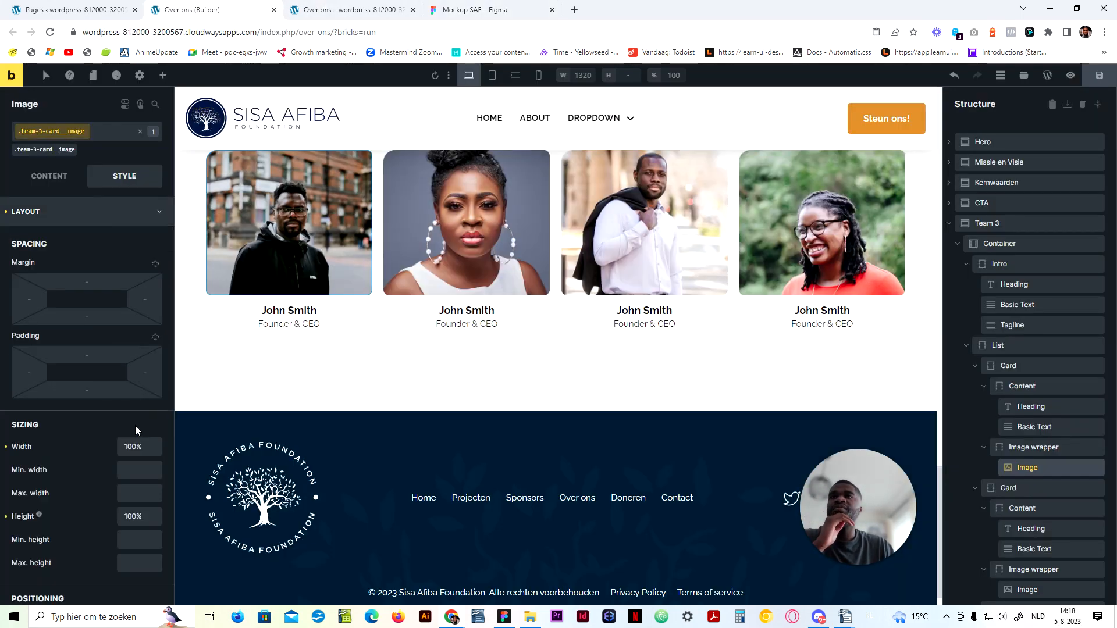
left_click(1033, 447)
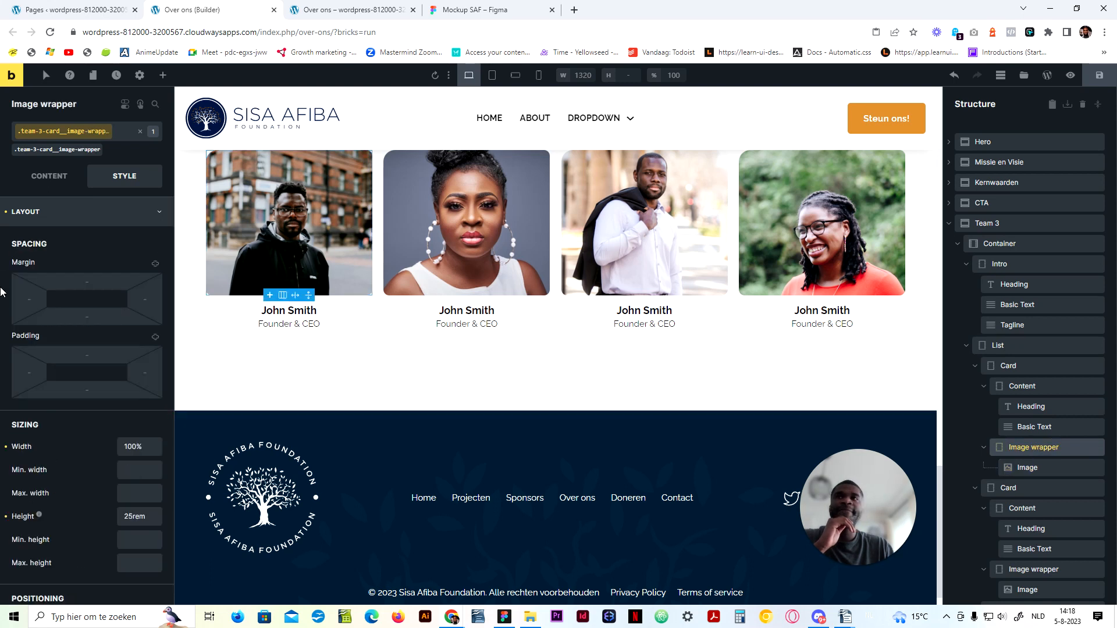
left_click(130, 516)
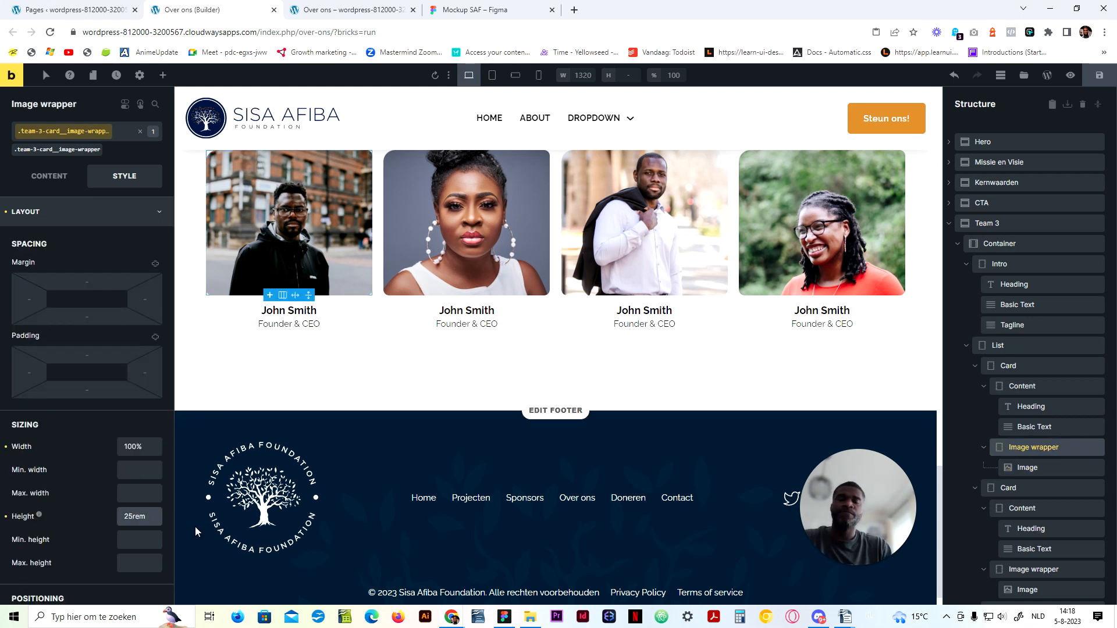
key("BackSpace")
type("4")
scroll(743, 363, "up", 3)
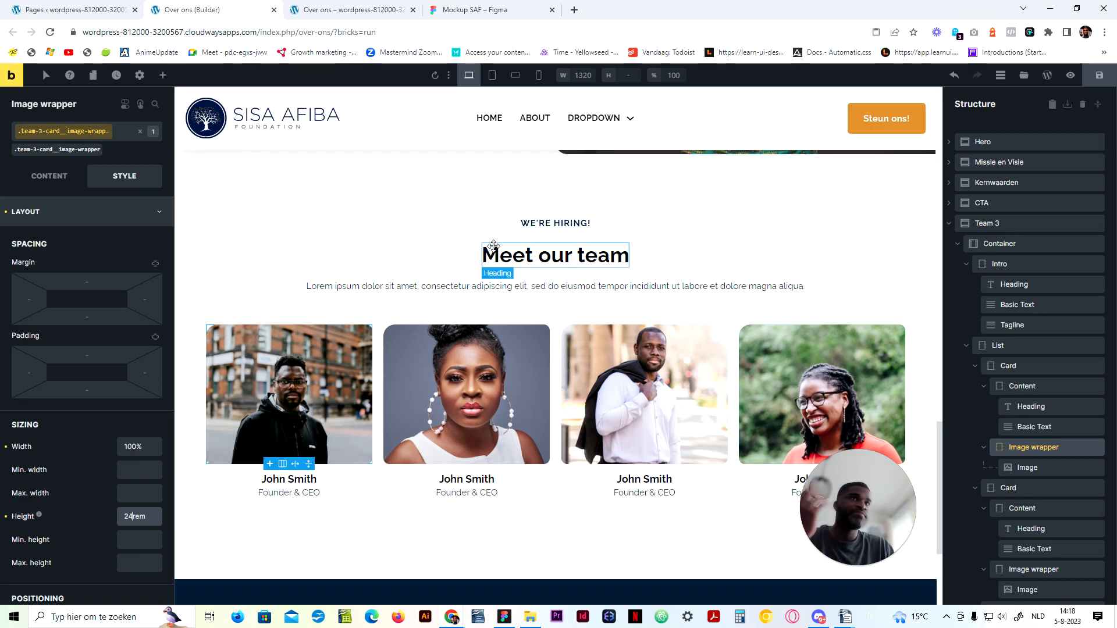
Step: Check the team intro in the Figma mockup, delete the WE'RE HIRING! tagline in Bricks and save the page
left_click(504, 617)
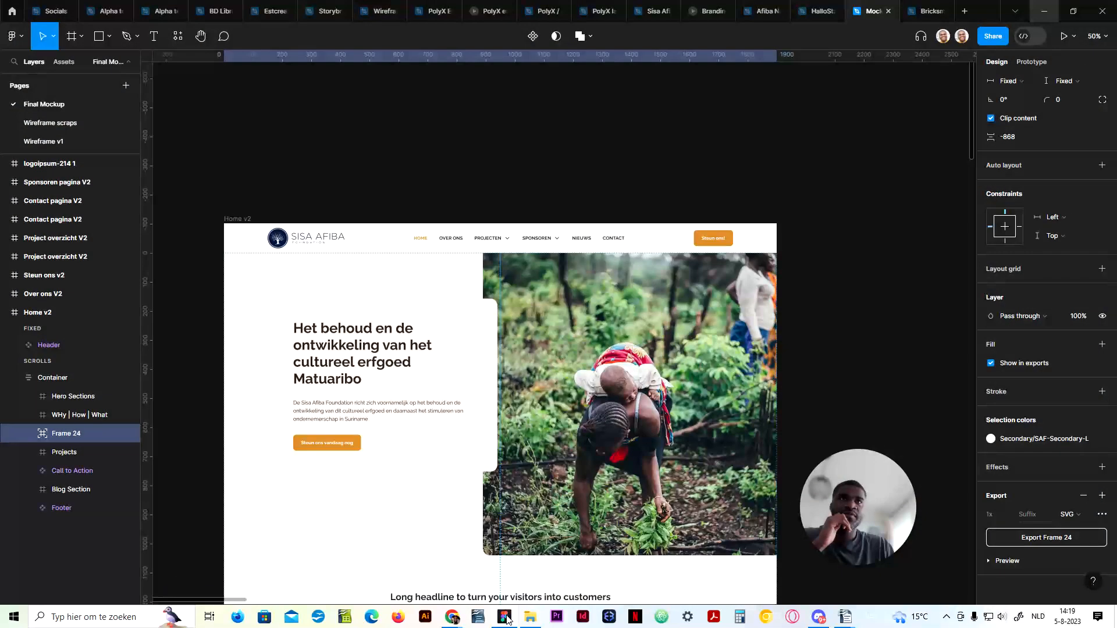
left_click(506, 617)
left_click(497, 2)
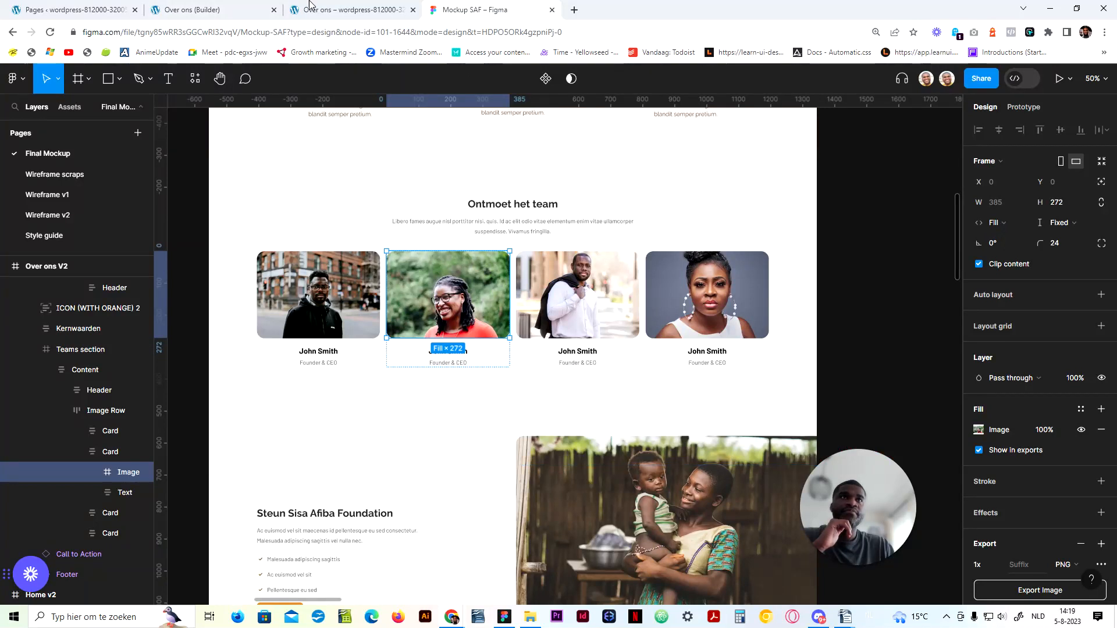
left_click(192, 10)
right_click(570, 223)
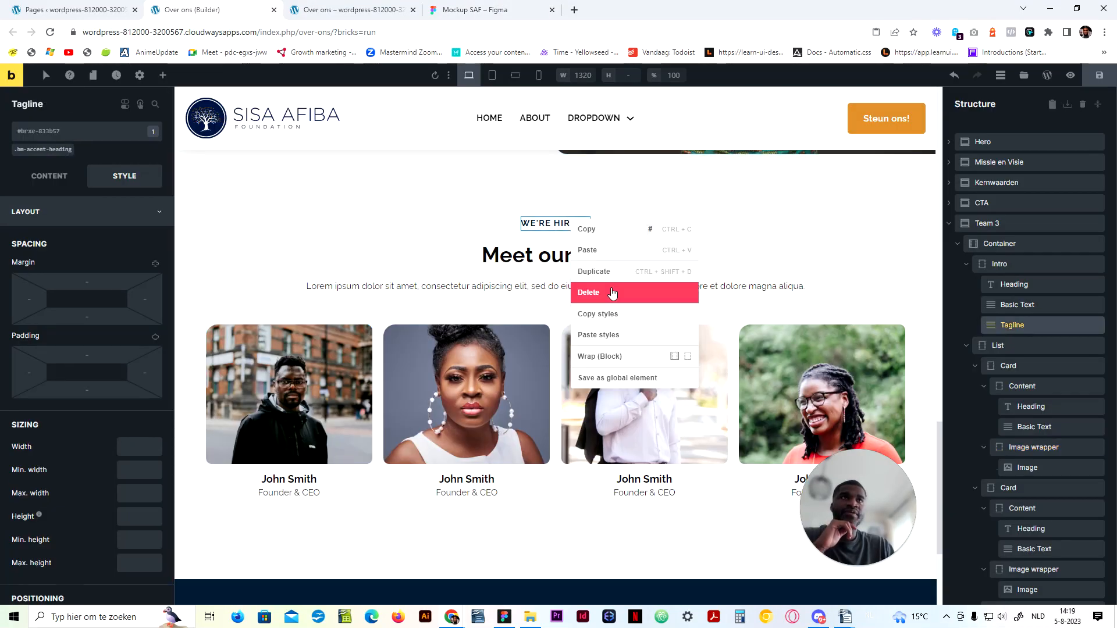
left_click(607, 292)
left_click(1099, 81)
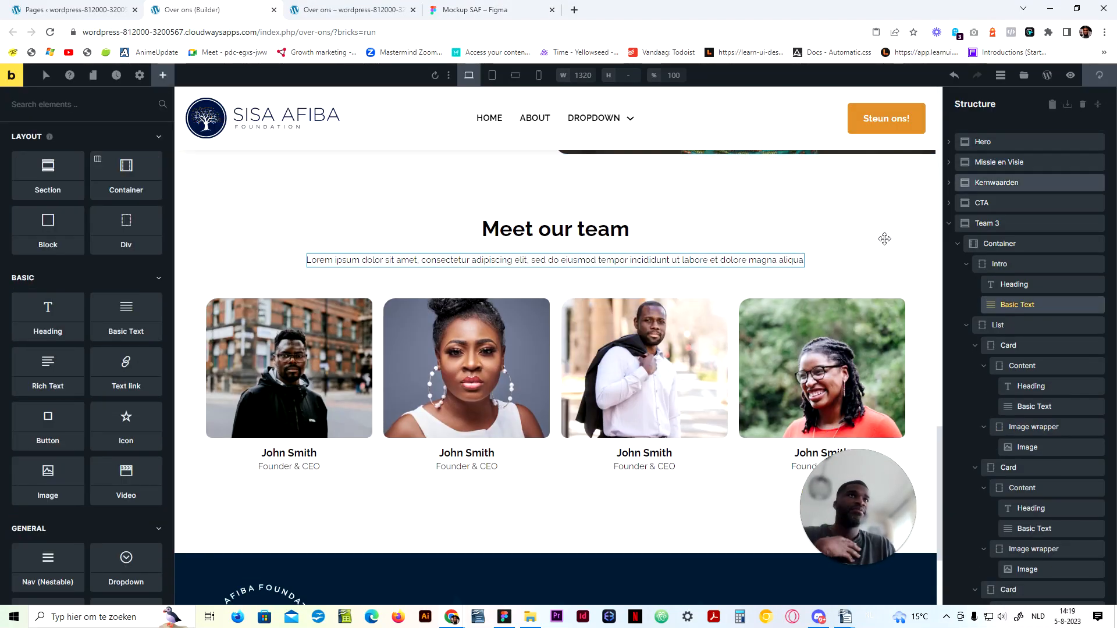
Step: Collapse the Team 3 section in the page structure and move it above the CTA section
scroll(465, 410, "down", 3)
scroll(442, 349, "up", 3)
scroll(582, 314, "down", 3)
left_click(948, 225)
left_click_drag(948, 228, 970, 202)
Step: Compare the sections of the Over ons mockup in Figma with the page built in Bricks
left_click(445, 8)
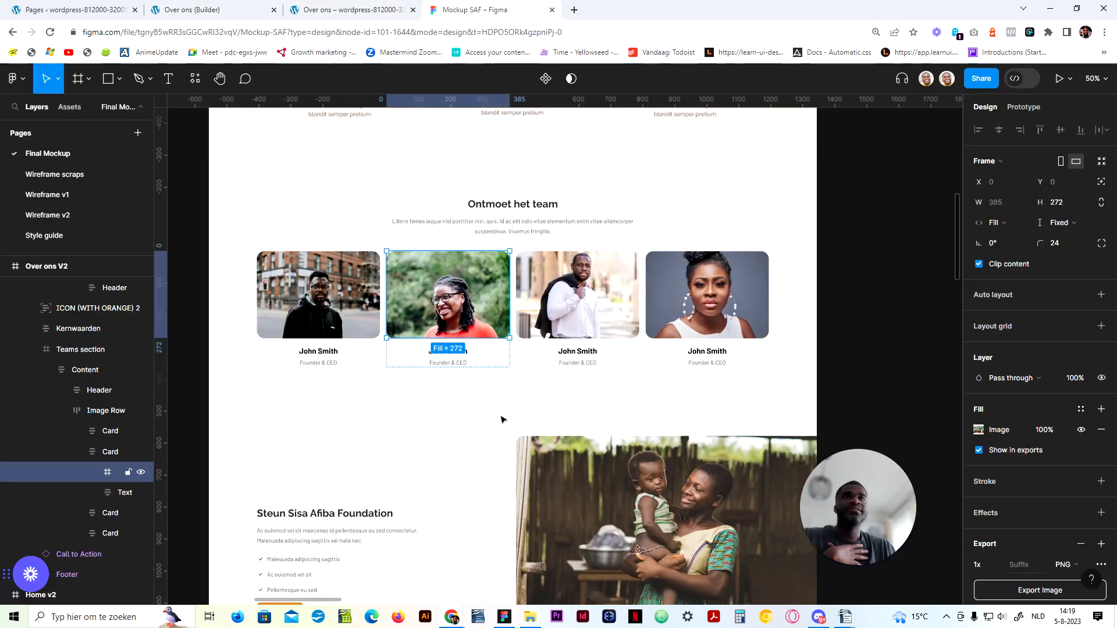
scroll(506, 407, "down", 3)
scroll(506, 407, "up", 8)
scroll(465, 461, "up", 5)
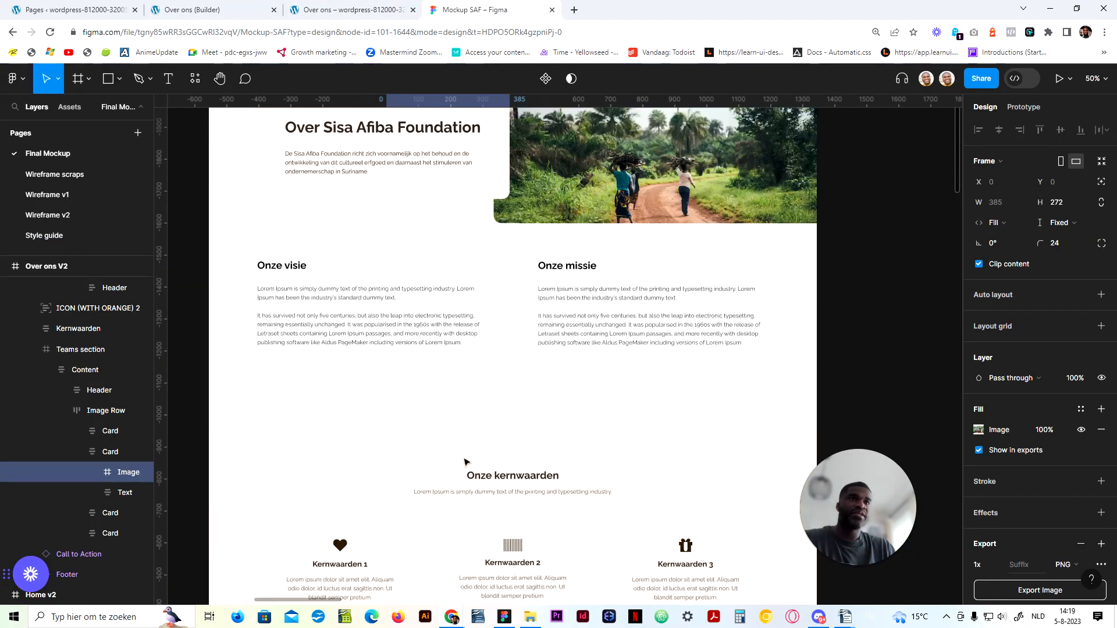
left_click(271, 7)
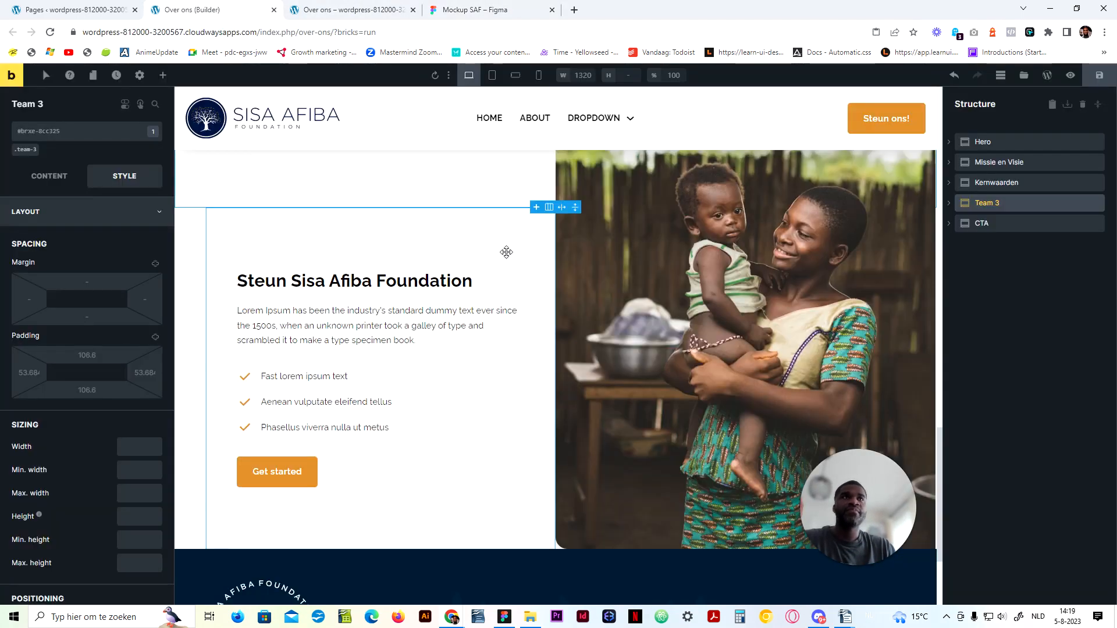
scroll(489, 200, "up", 10)
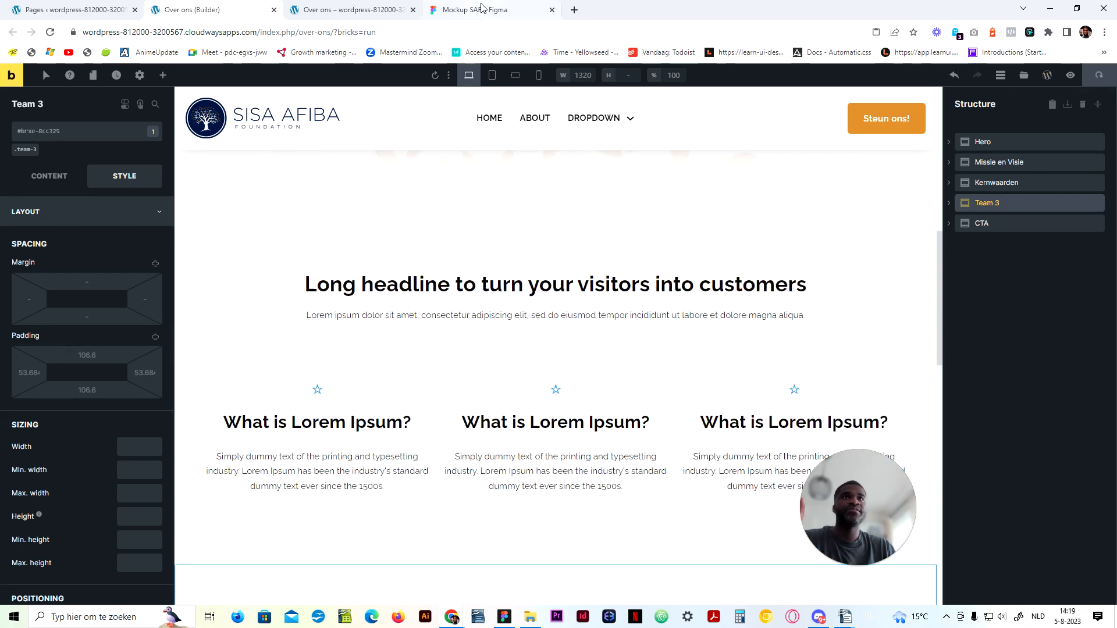
scroll(568, 286, "up", 10)
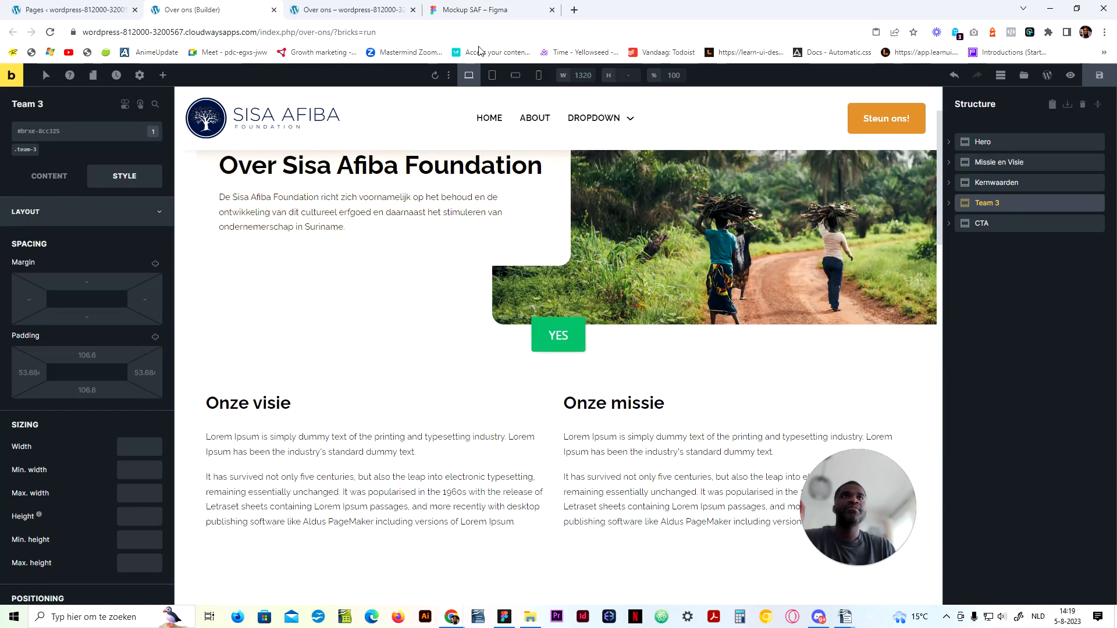
Step: Check the Over ons page at the tablet, mobile landscape and mobile portrait breakpoints, examining the spacing between the team and CTA sections
left_click(492, 75)
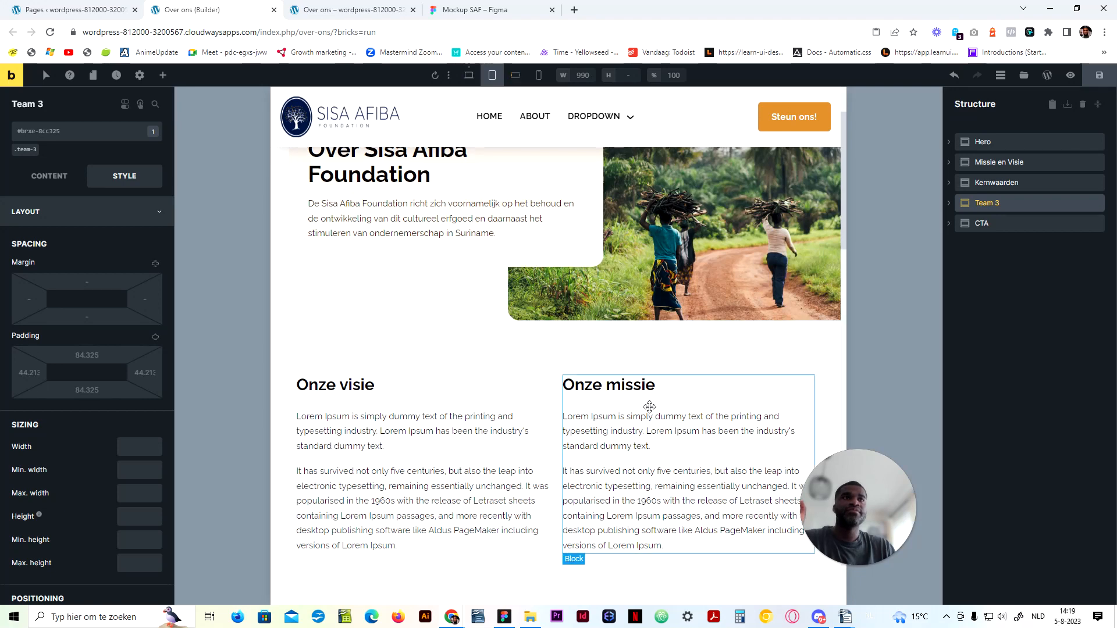
scroll(623, 406, "down", 8)
scroll(623, 406, "down", 7)
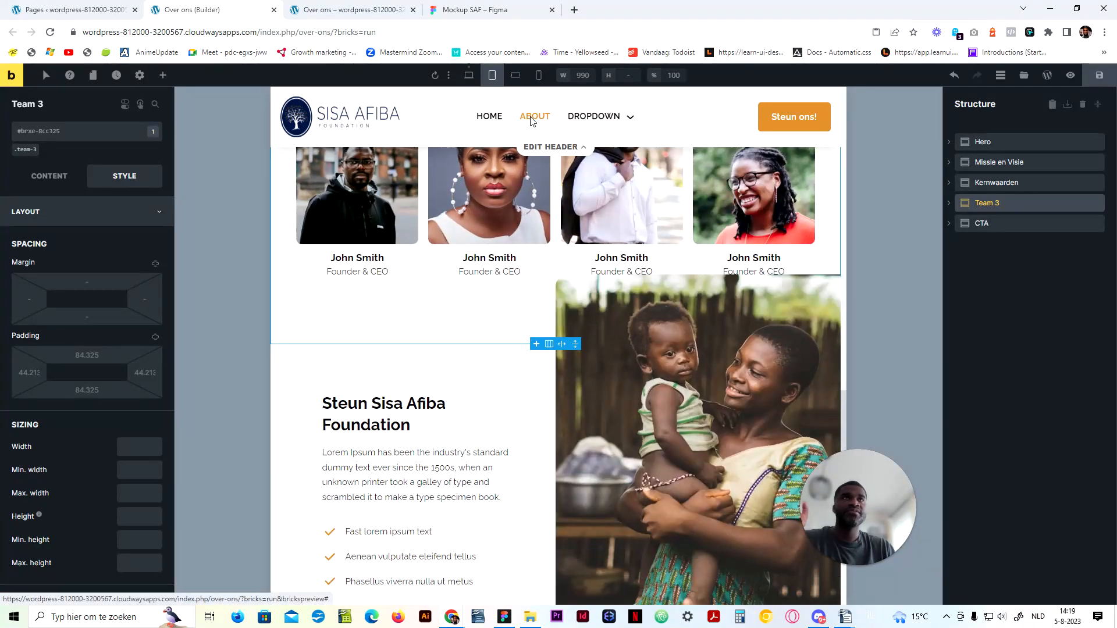
left_click(515, 75)
scroll(573, 379, "down", 12)
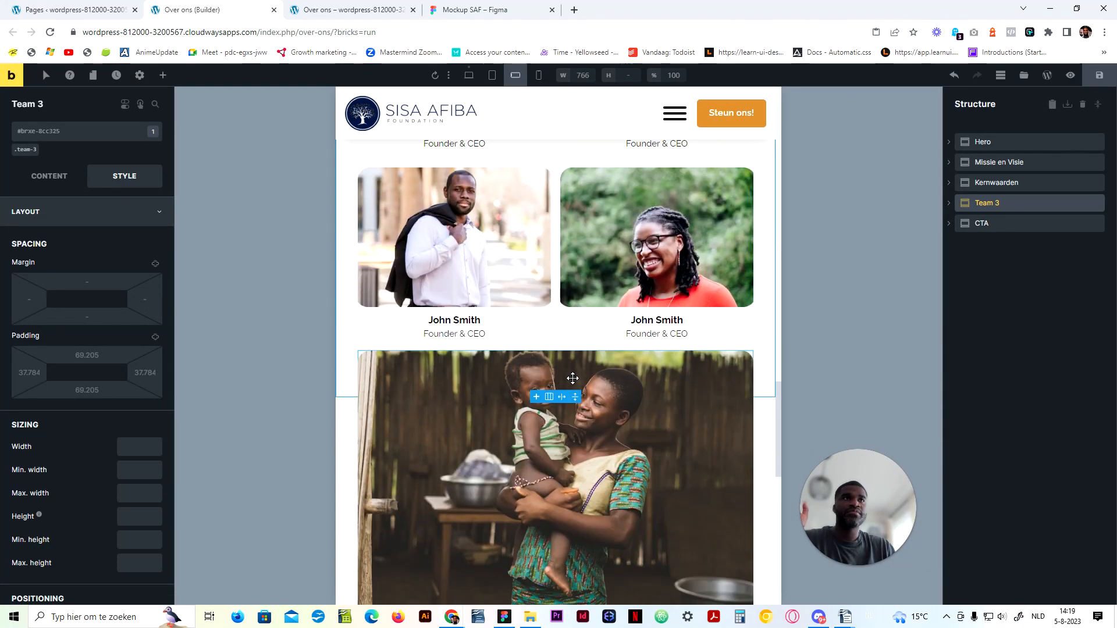
scroll(504, 417, "down", 9)
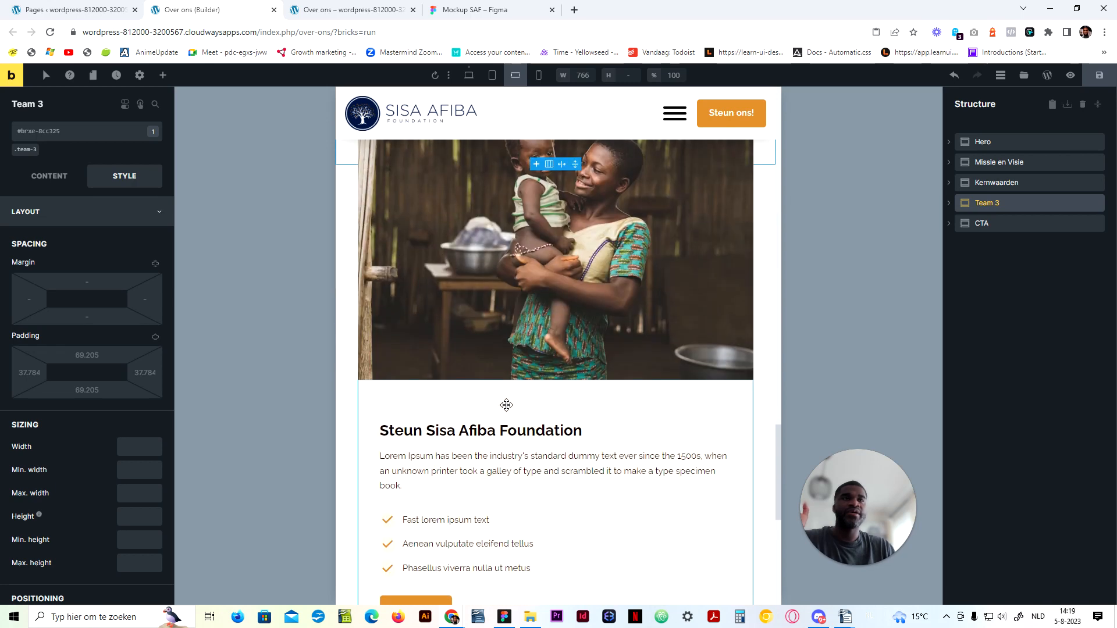
scroll(503, 416, "up", 5)
left_click(539, 71)
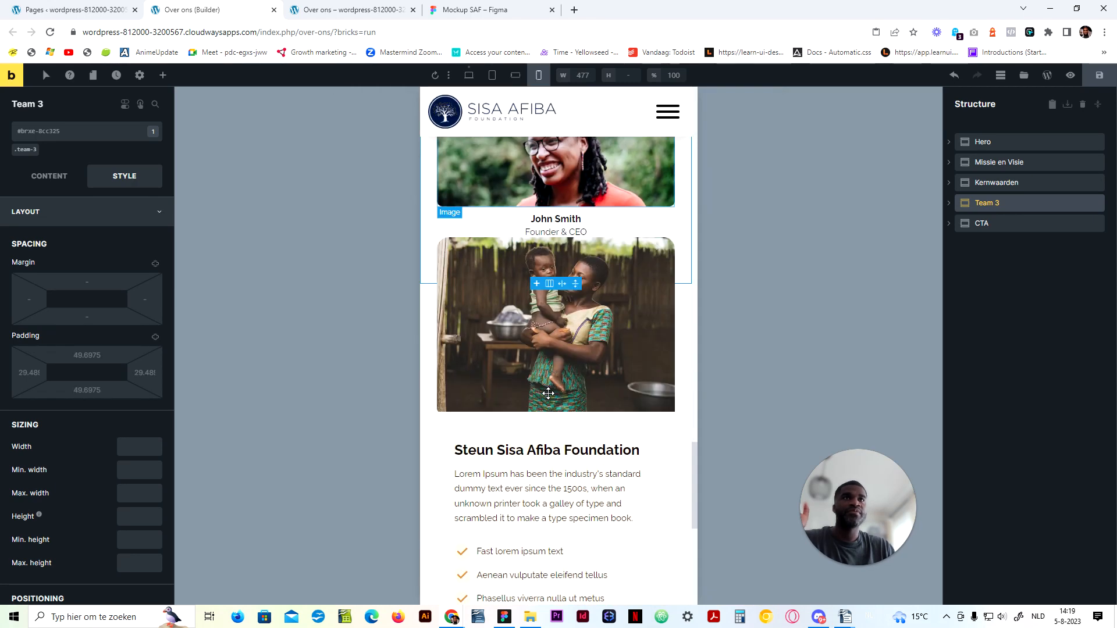
left_click(469, 76)
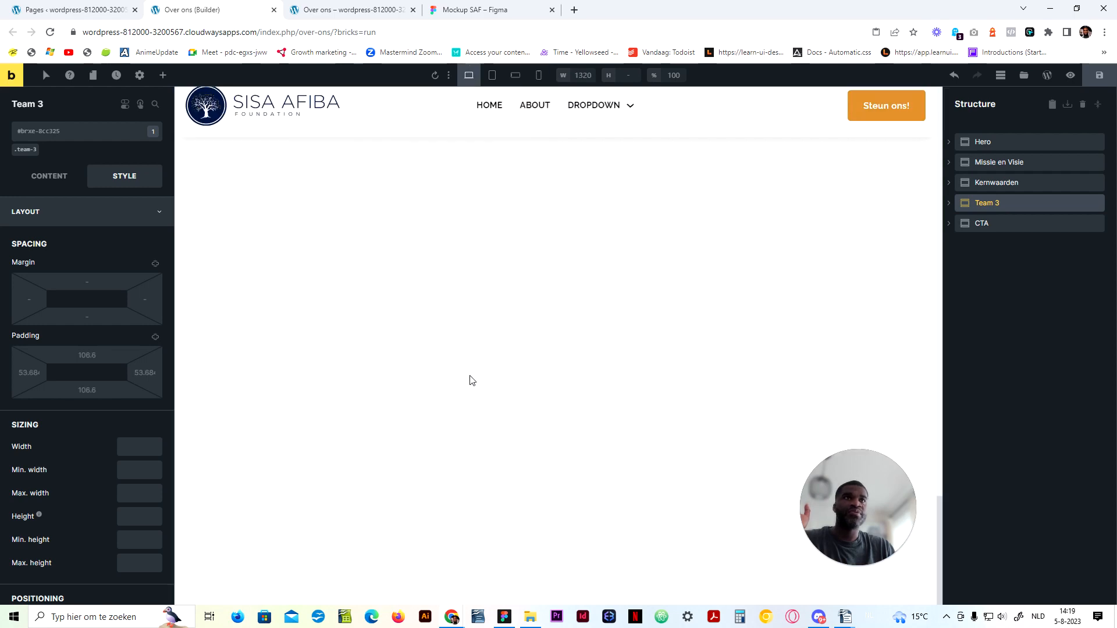
scroll(510, 393, "up", 5)
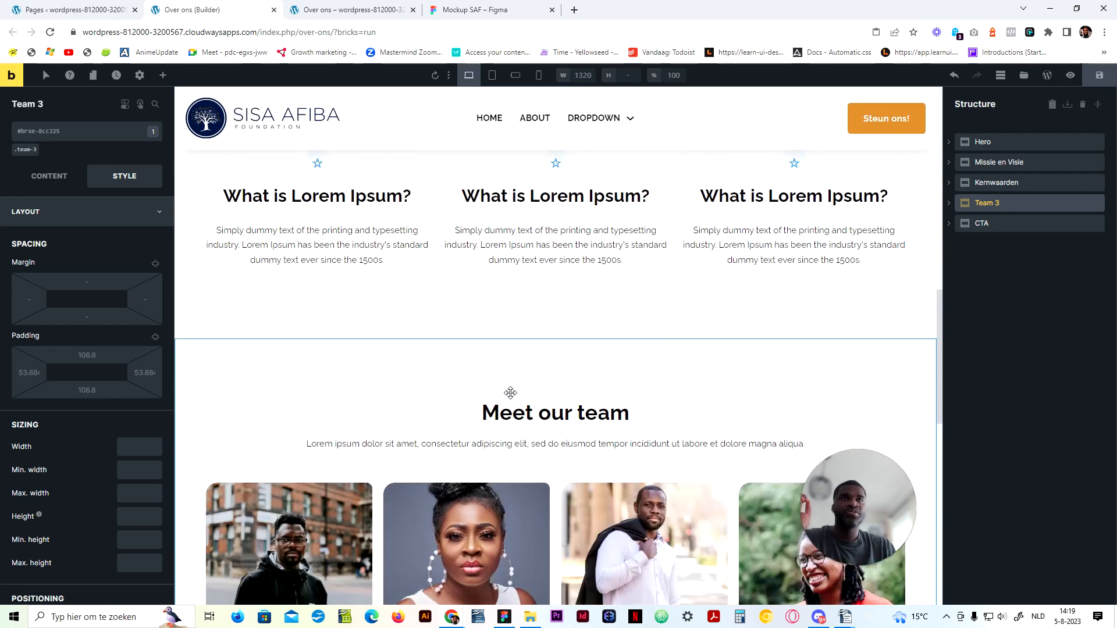
Step: Set the bottom padding of the .team-3 class to calc(var(--space-3xl) + 10rem) and save the page
left_click(19, 151)
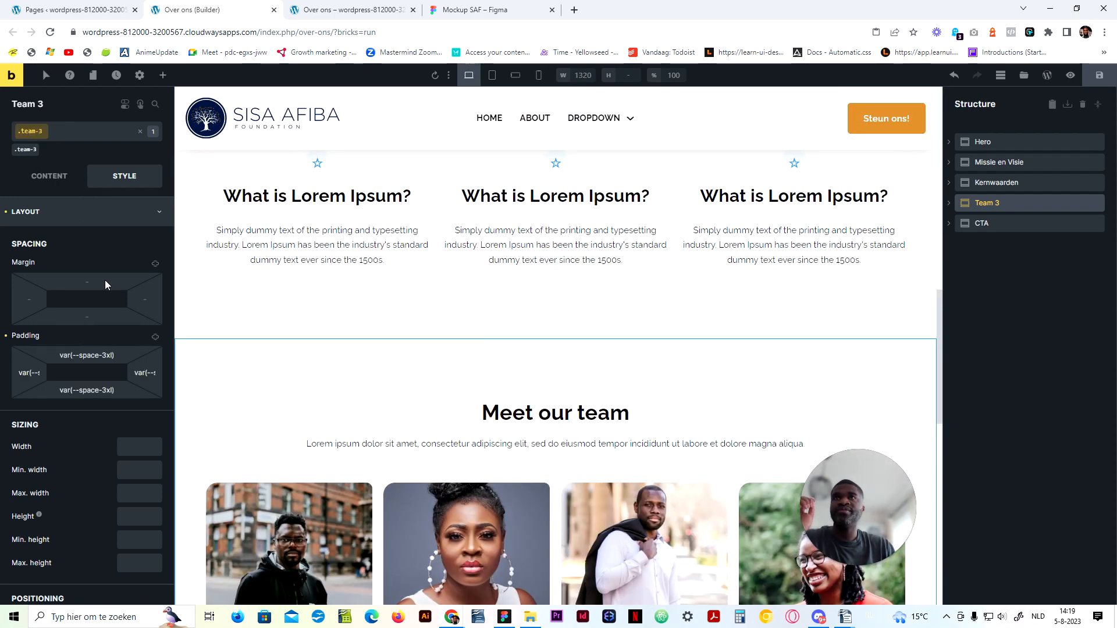
left_click(60, 390)
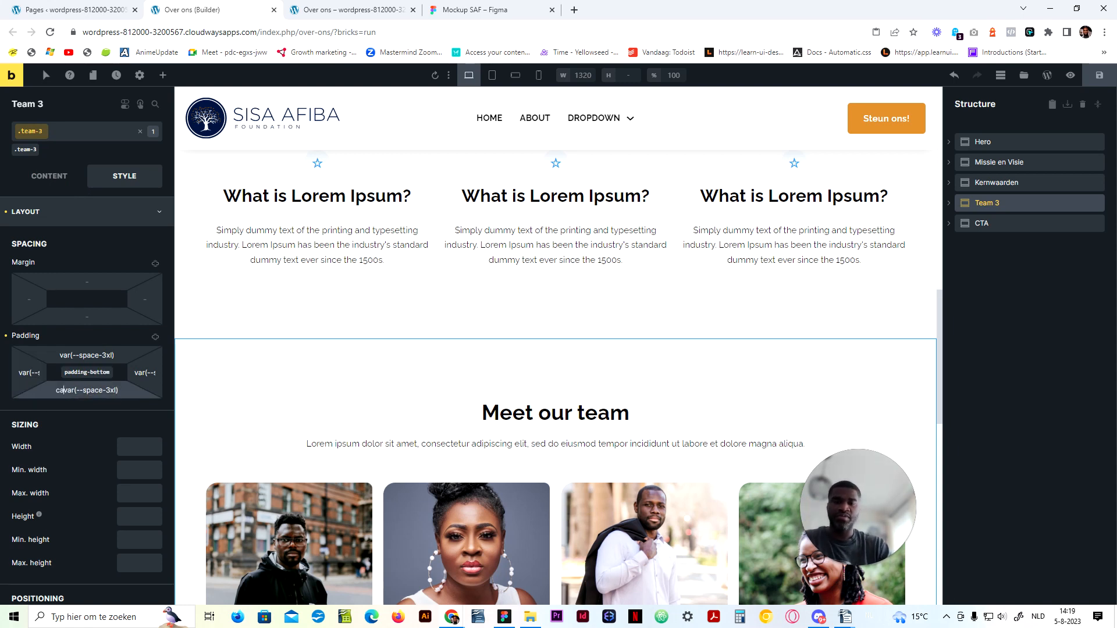
type("calc(")
key("End")
type(")")
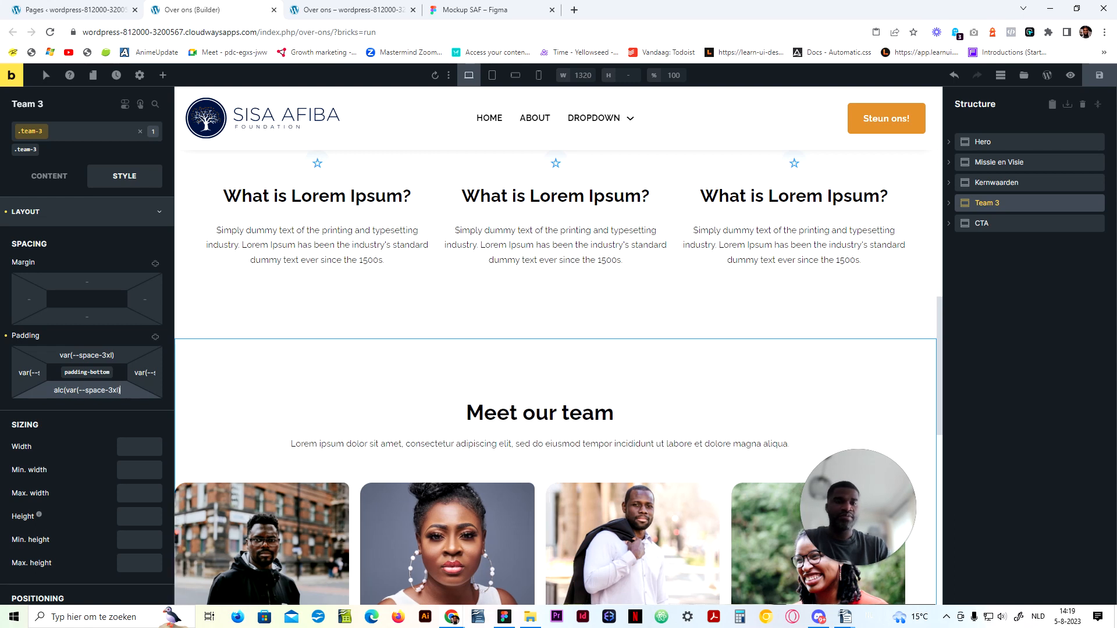
key("Left")
type("+")
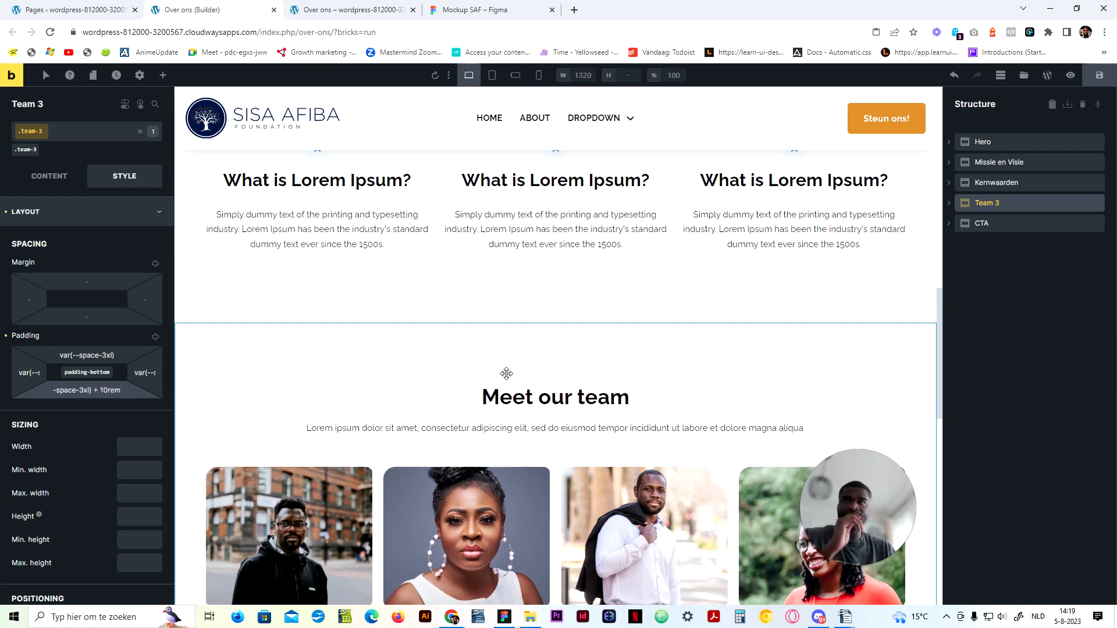
scroll(513, 383, "down", 5)
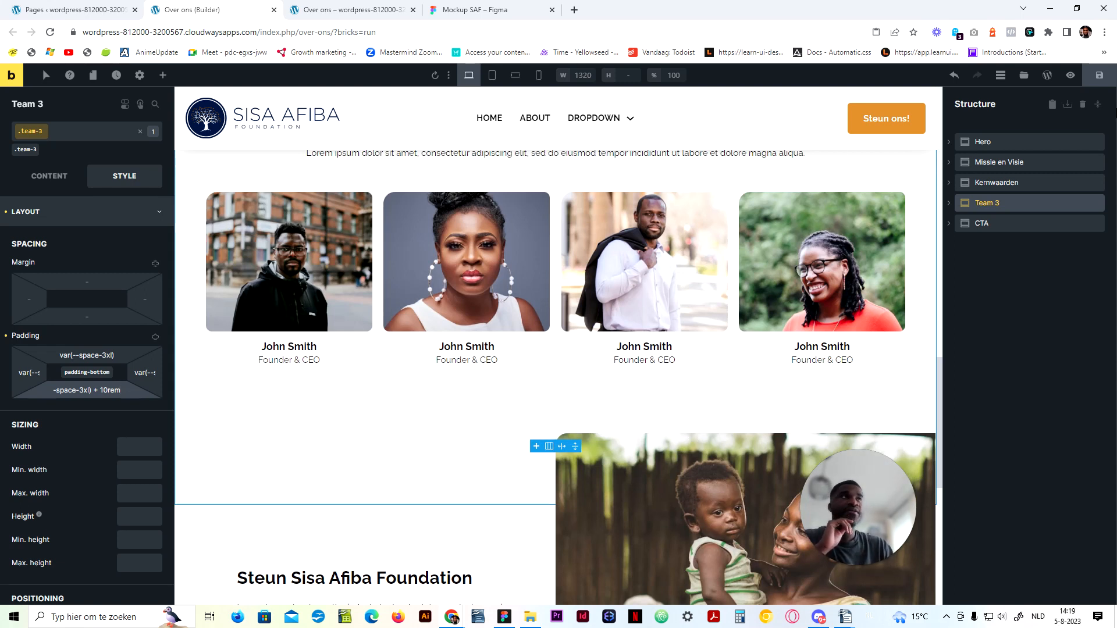
left_click(1099, 75)
Step: Check the team section's new bottom spacing at the tablet, mobile landscape and mobile portrait breakpoints, then return to the desktop view
left_click(495, 79)
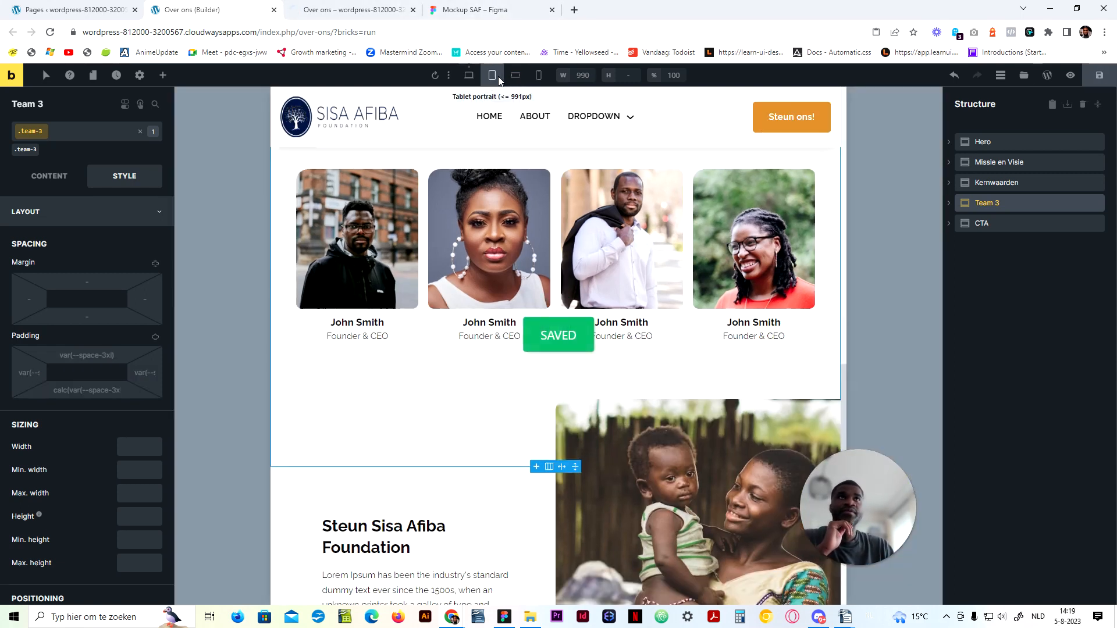
left_click(469, 75)
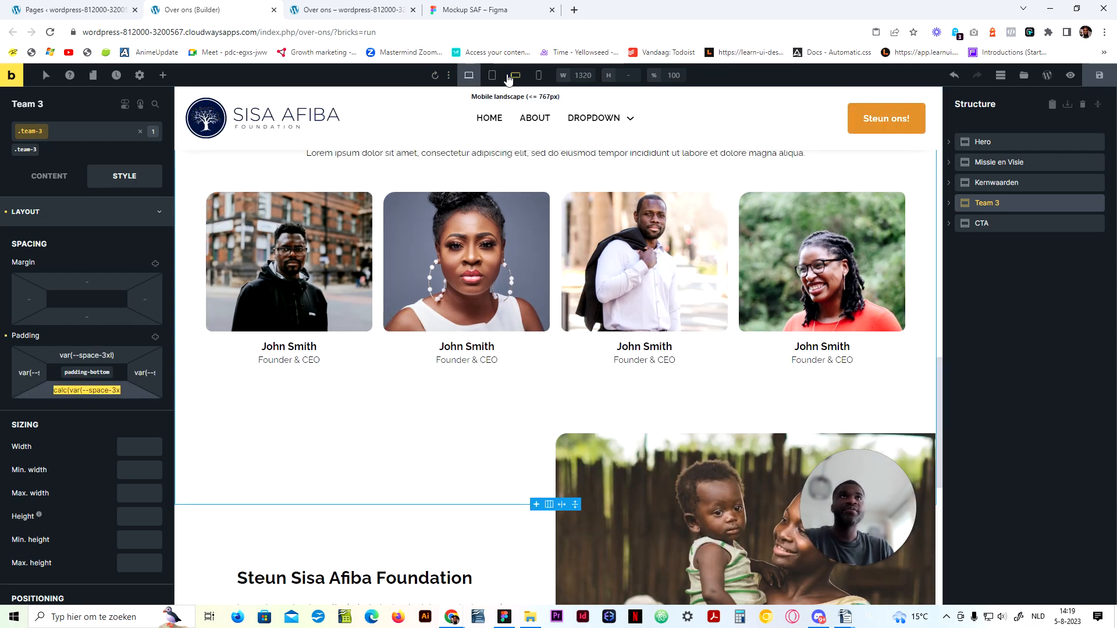
left_click(492, 75)
left_click(516, 75)
scroll(529, 240, "down", 9)
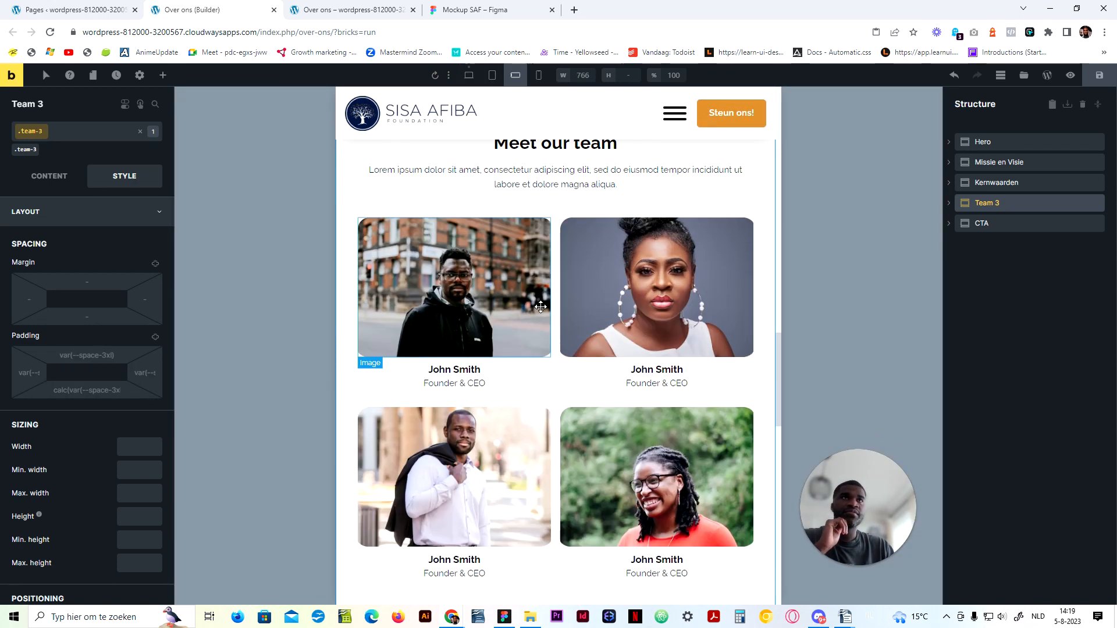
scroll(540, 291, "up", 3)
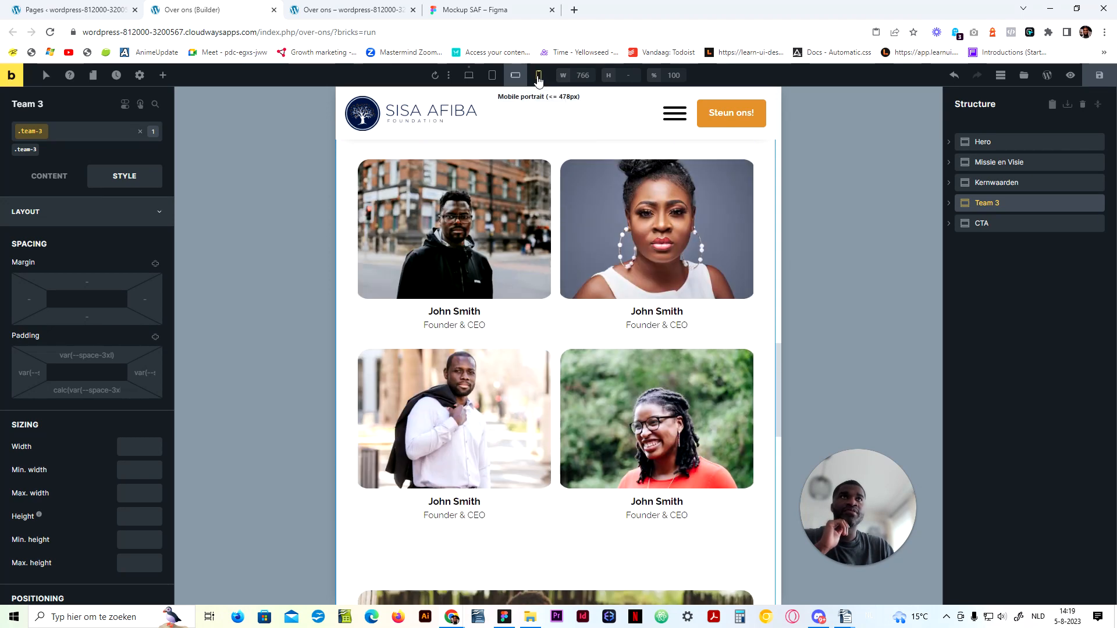
left_click(538, 75)
scroll(526, 346, "down", 3)
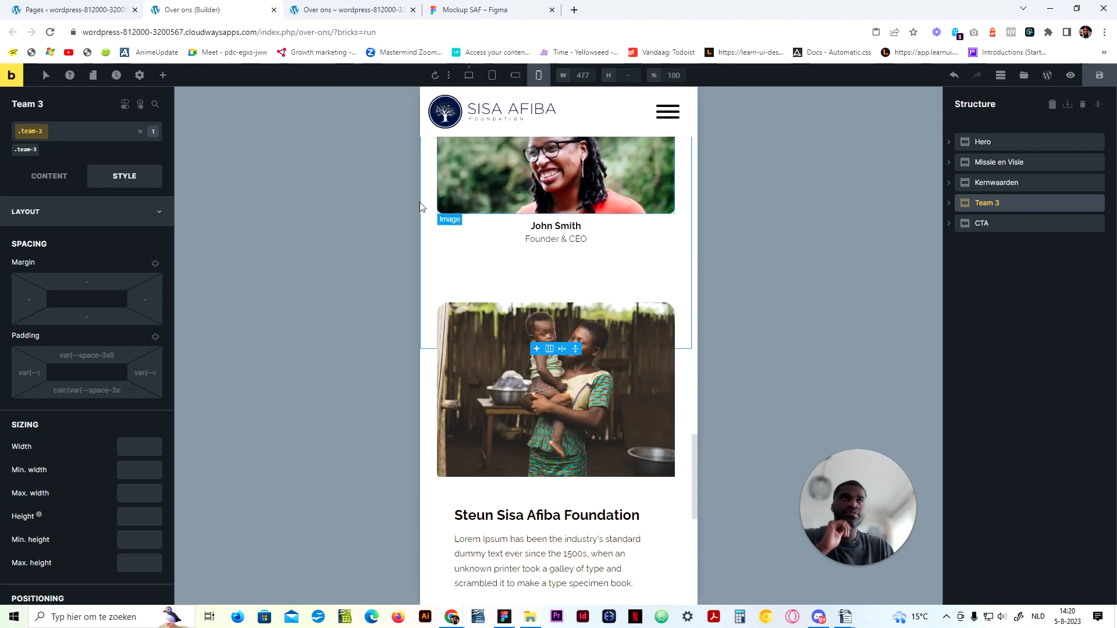
left_click(468, 75)
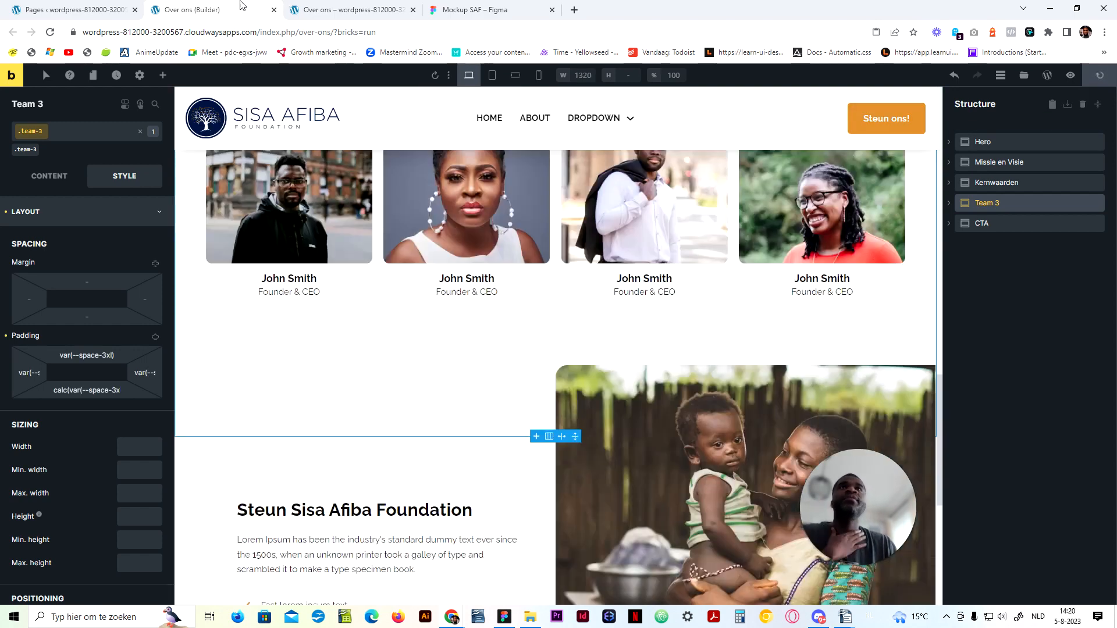
Step: Review the Over ons page in its front-end preview and close that preview
left_click(399, 5)
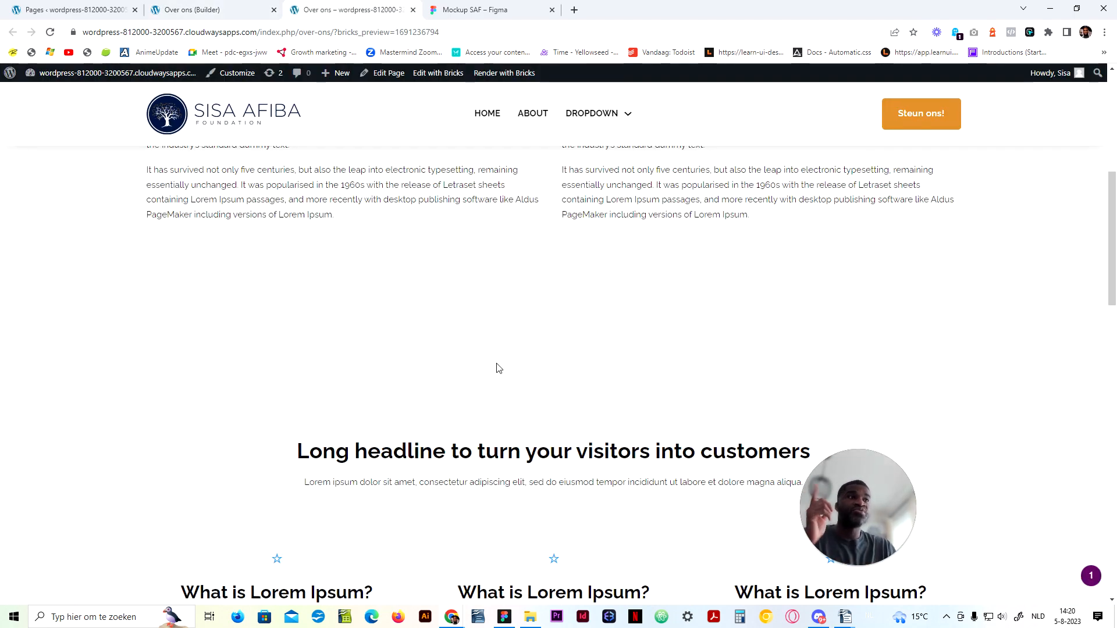
scroll(498, 367, "up", 6)
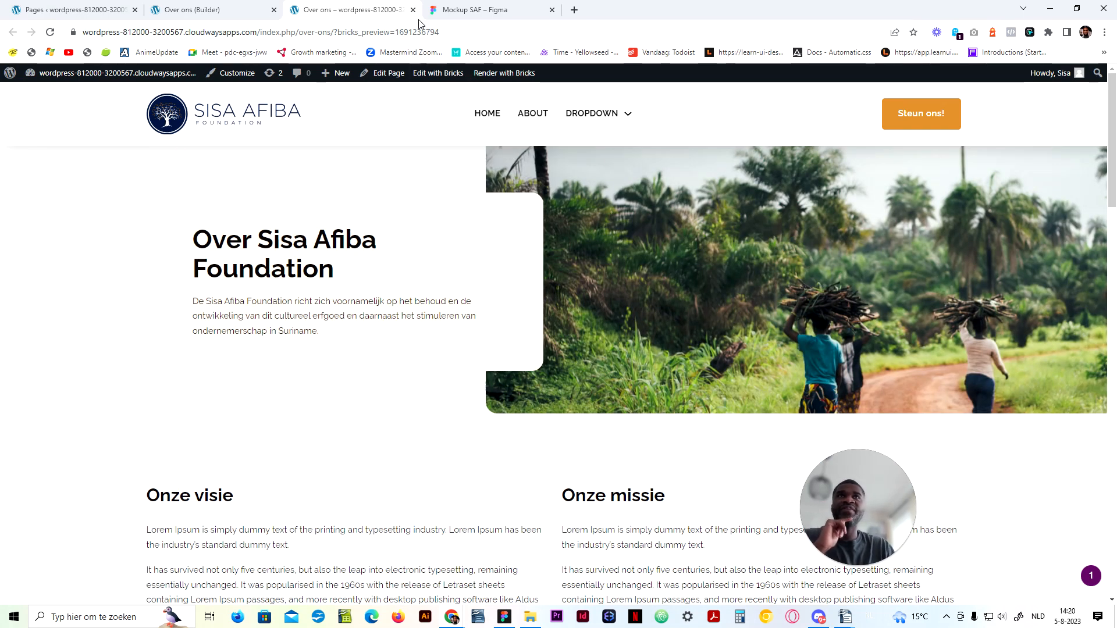
left_click(412, 10)
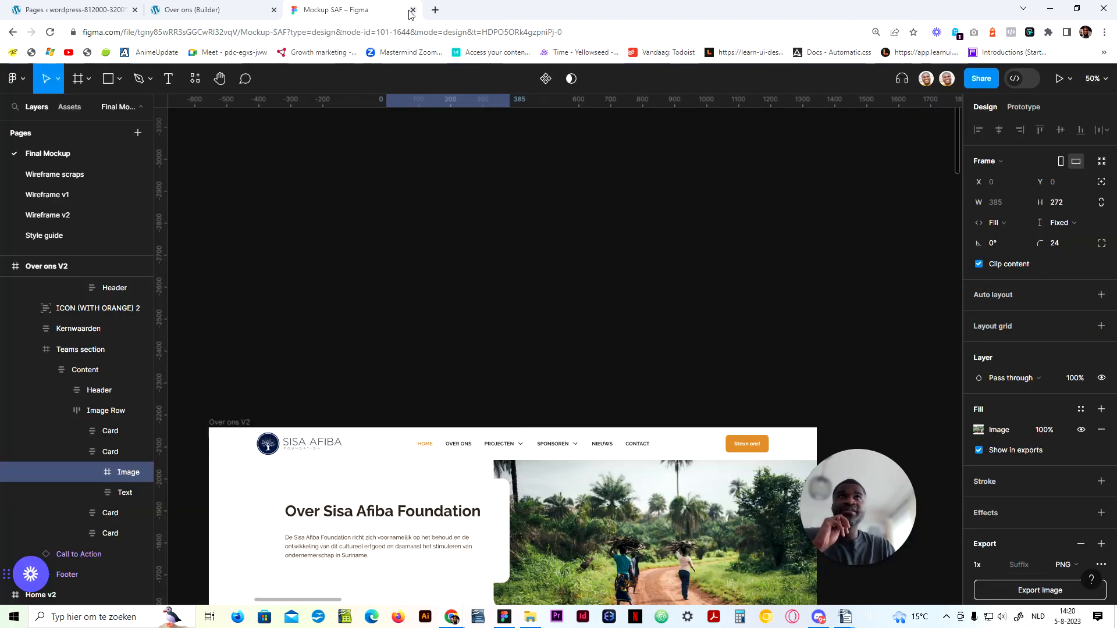
Step: Locate the Steun ons v2 mockup in Figma and examine its hero and content sections
left_click(552, 305)
key("minus")
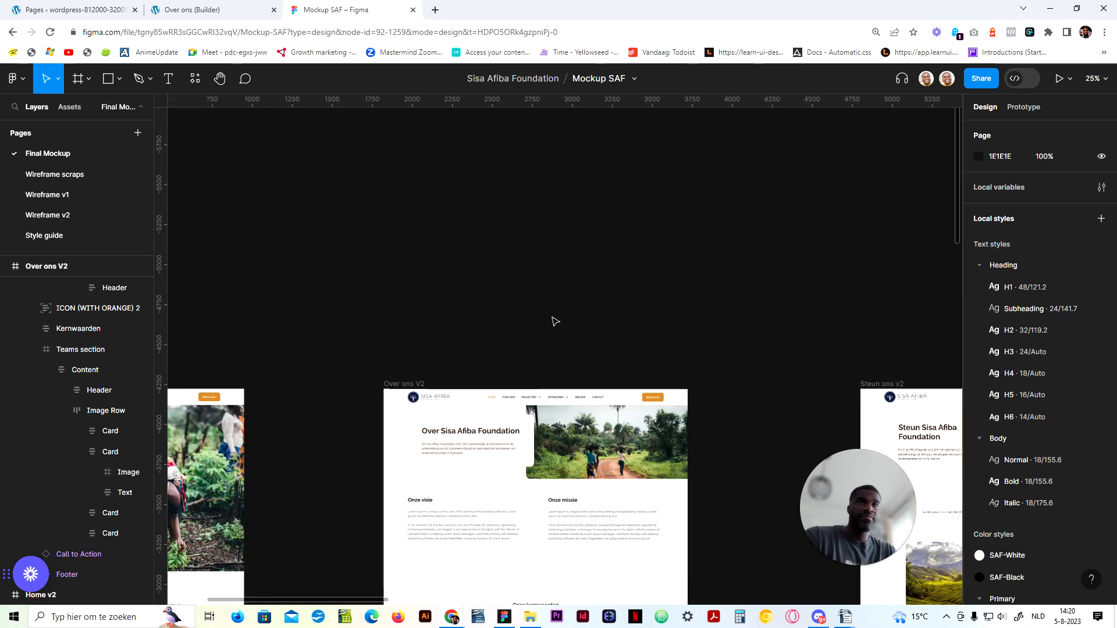
left_click_drag(675, 319, 171, 115)
left_click_drag(484, 141, 285, 123)
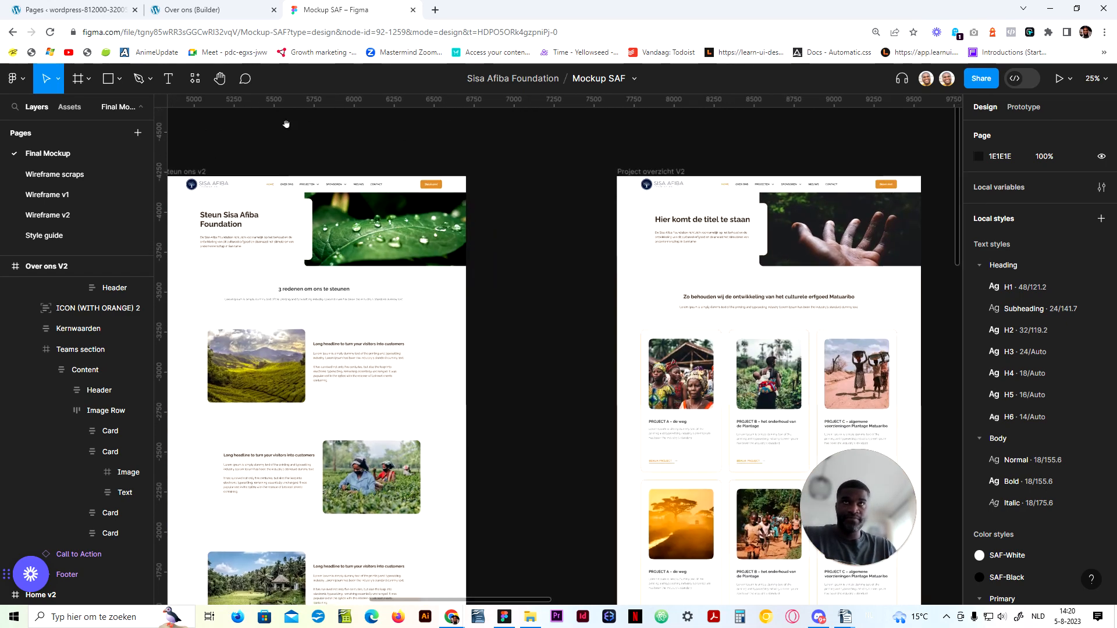
left_click_drag(574, 337, 596, 212)
left_click_drag(533, 414, 573, 374)
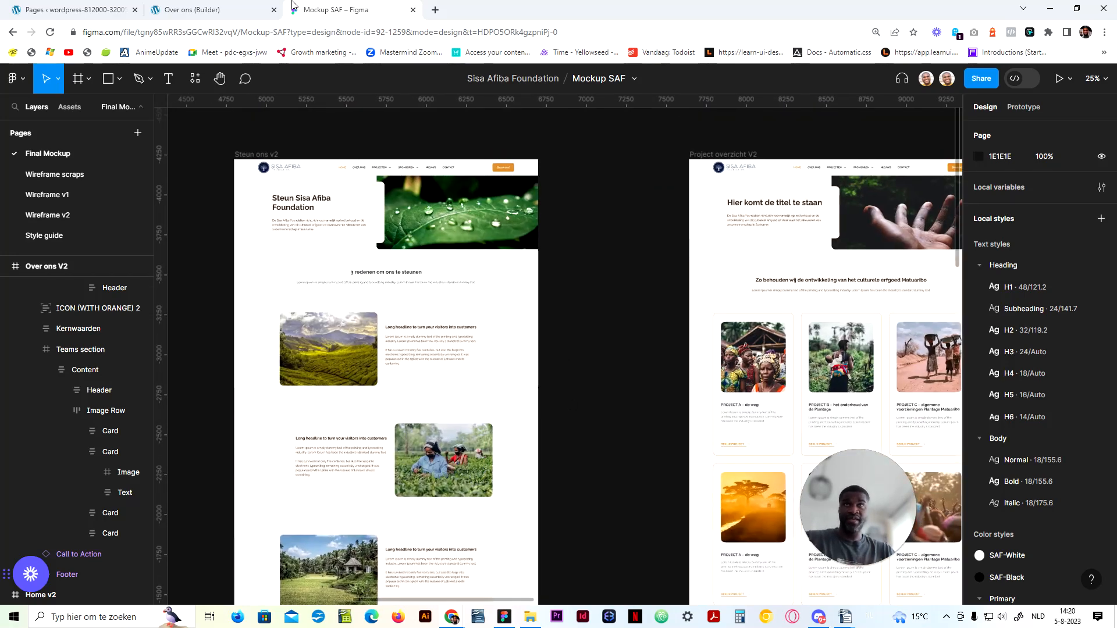
Step: Switch to the Over ons page in Bricks and copy its Hero section
left_click(75, 9)
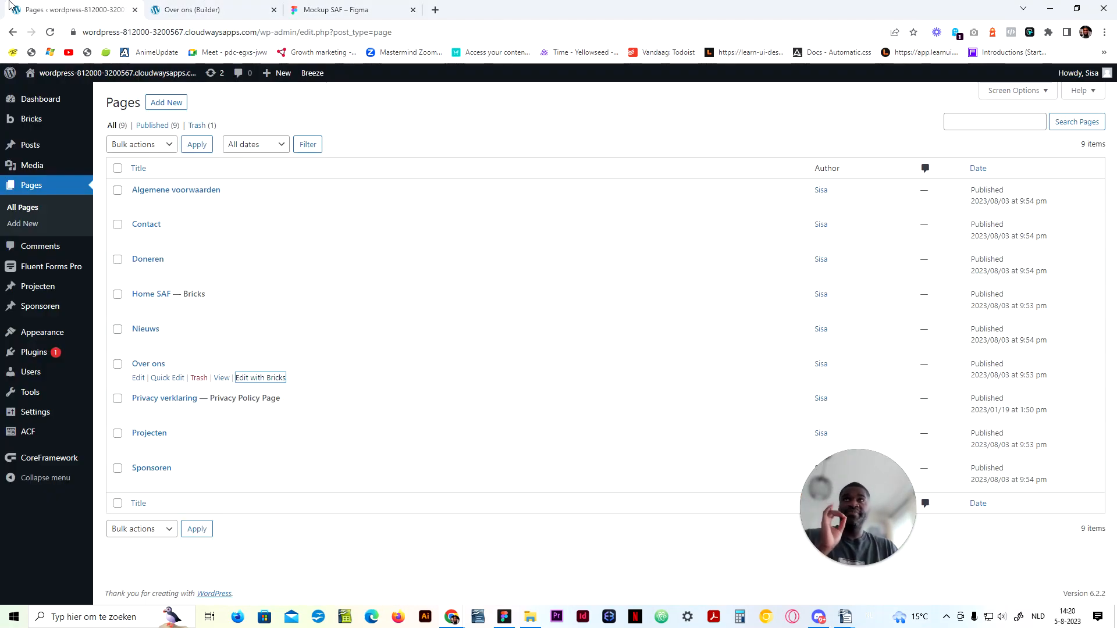
left_click(192, 9)
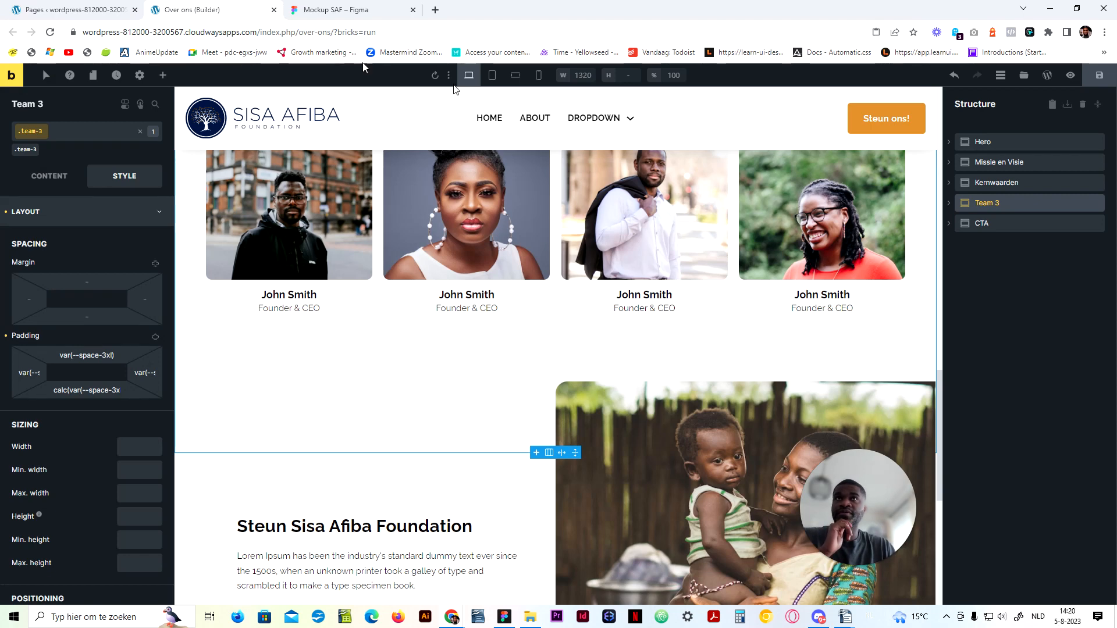
scroll(360, 463, "up", 10)
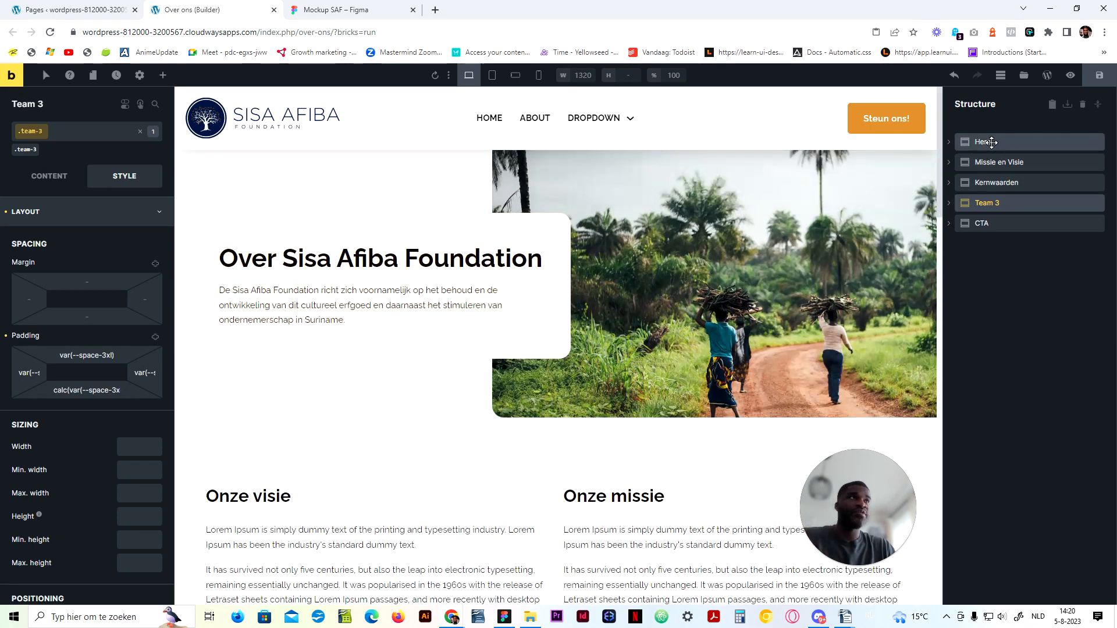
left_click(985, 143)
key("ctrl+c")
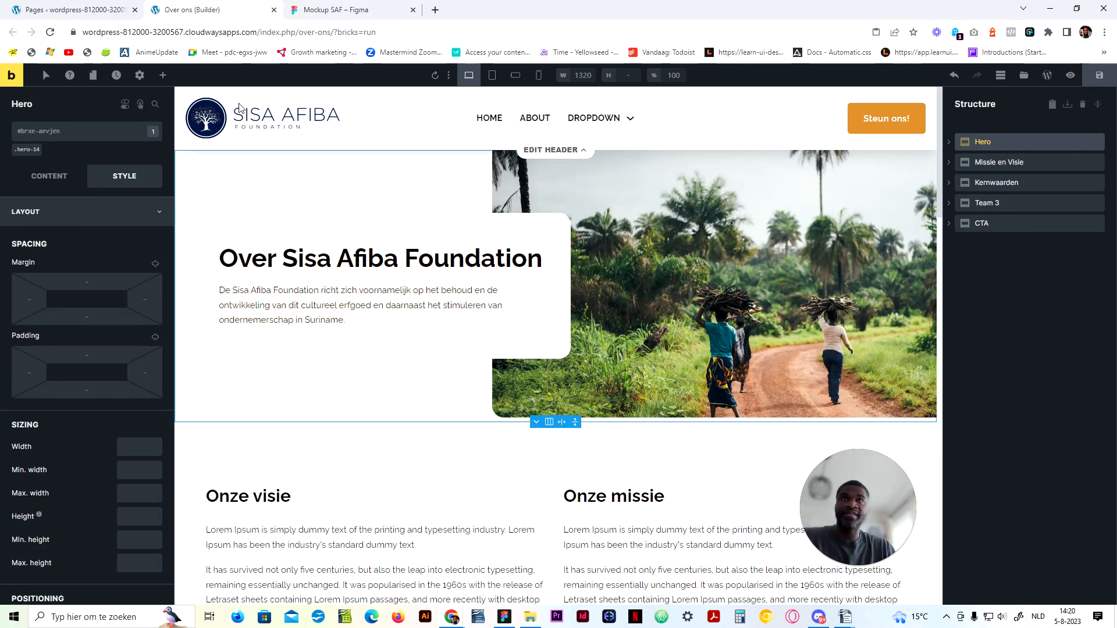
Step: Open the Doneren page from the WordPress page list in Bricks and paste the copied Hero section
left_click(76, 9)
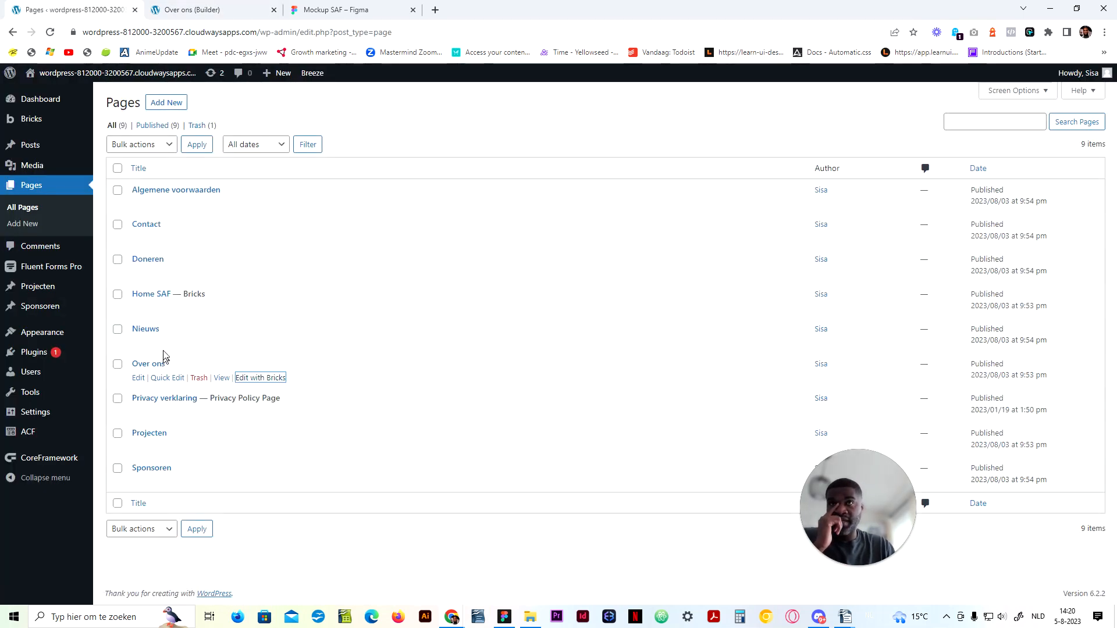
right_click(252, 273)
left_click(317, 280)
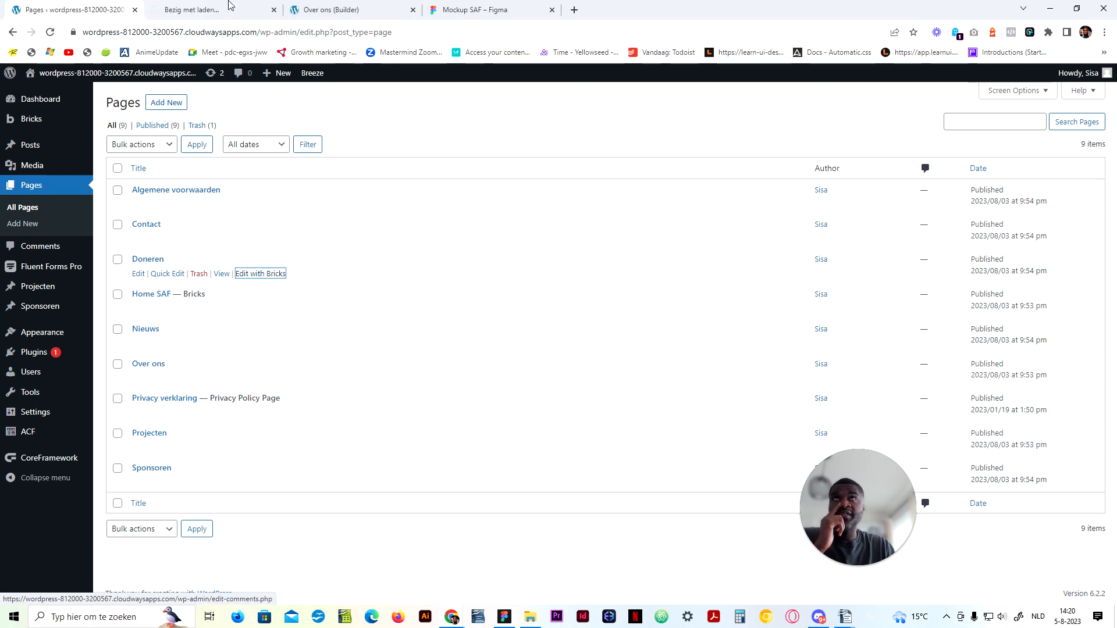
left_click(215, 9)
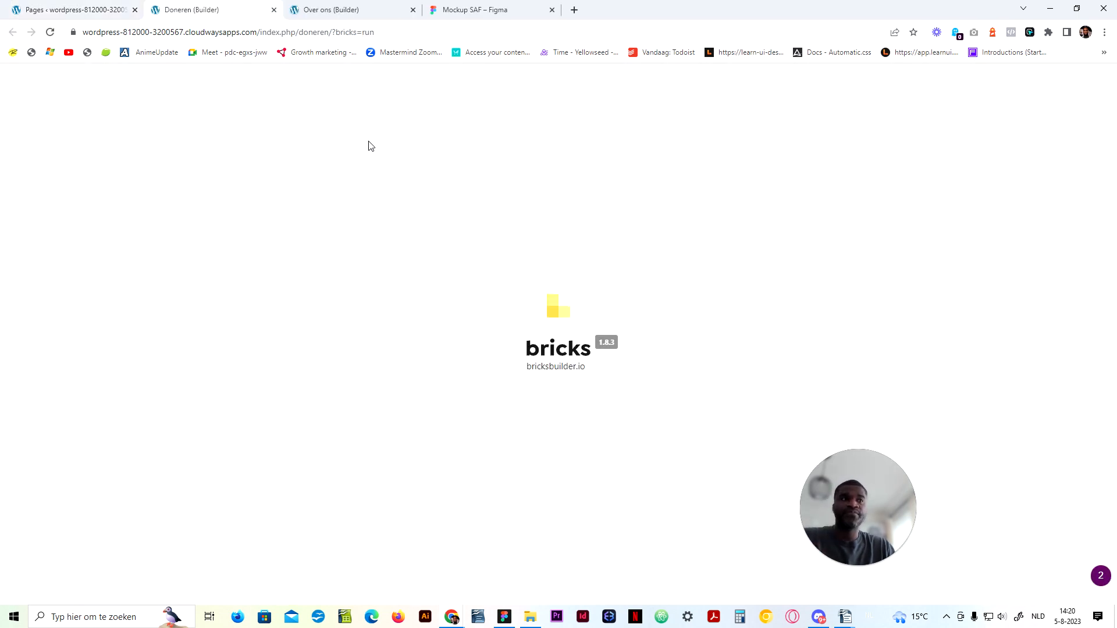
key("ctrl+v")
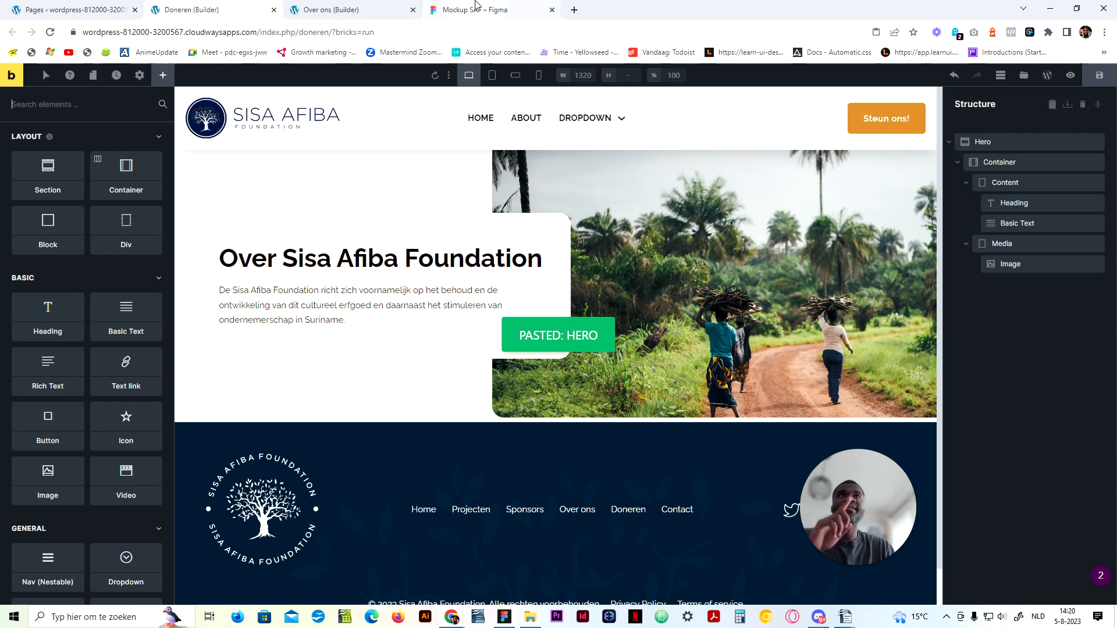
Step: Copy the title "Steun Sisa Afiba Foundation" from the Figma mockup and replace the Doneren hero heading with it in Bricks
left_click(475, 5)
double_click(305, 204)
key("Return")
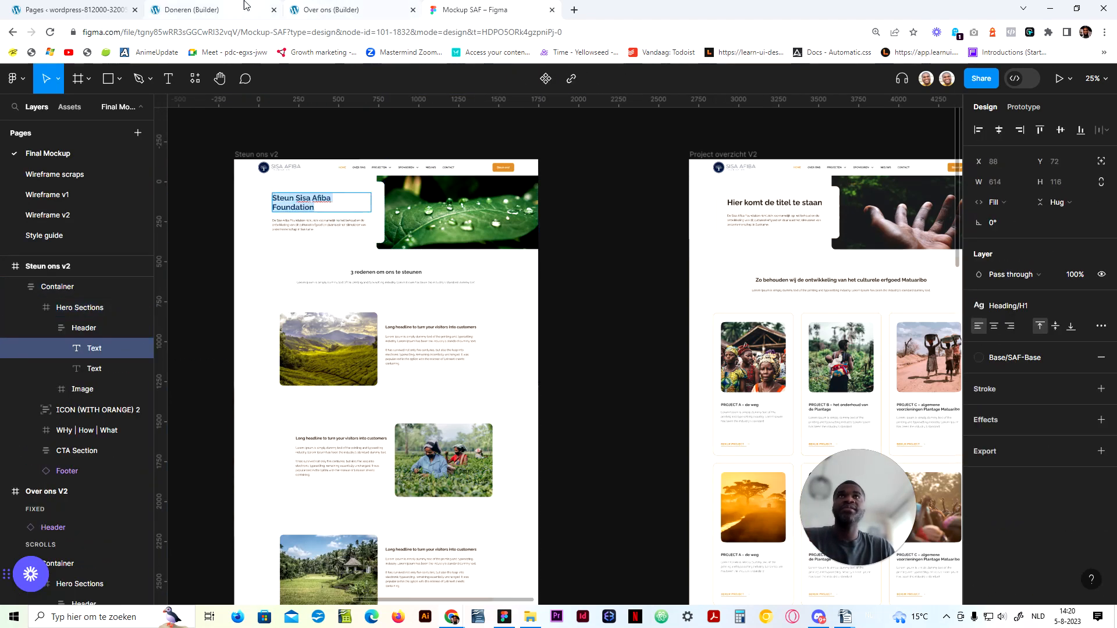
left_click(192, 10)
left_click(343, 259)
left_click(61, 213)
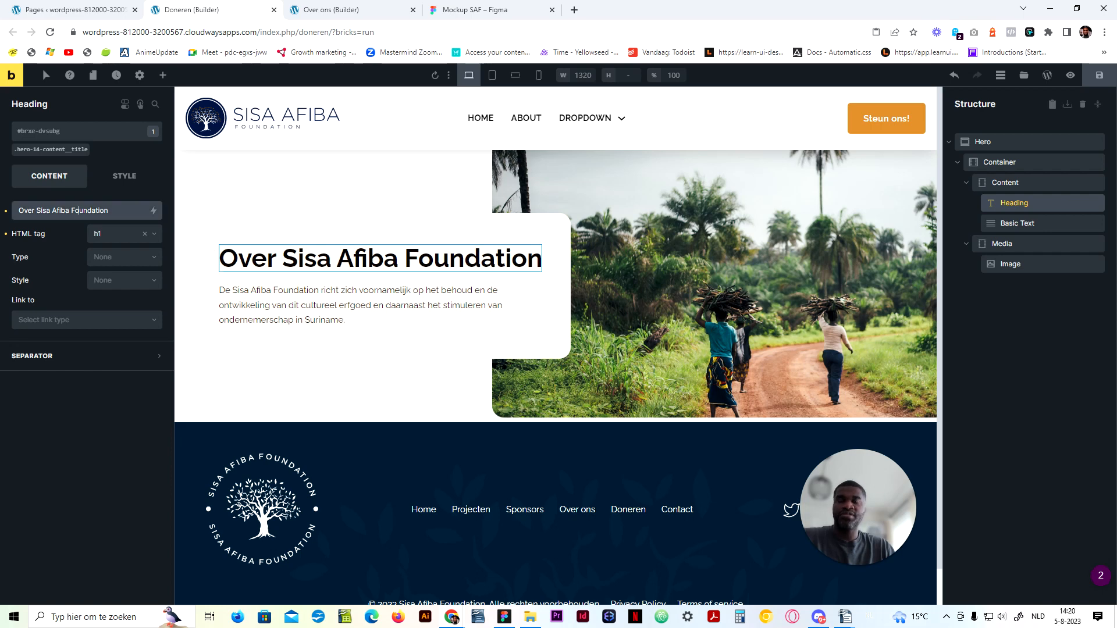
key("ctrl+a")
key("ctrl+v")
left_click(334, 10)
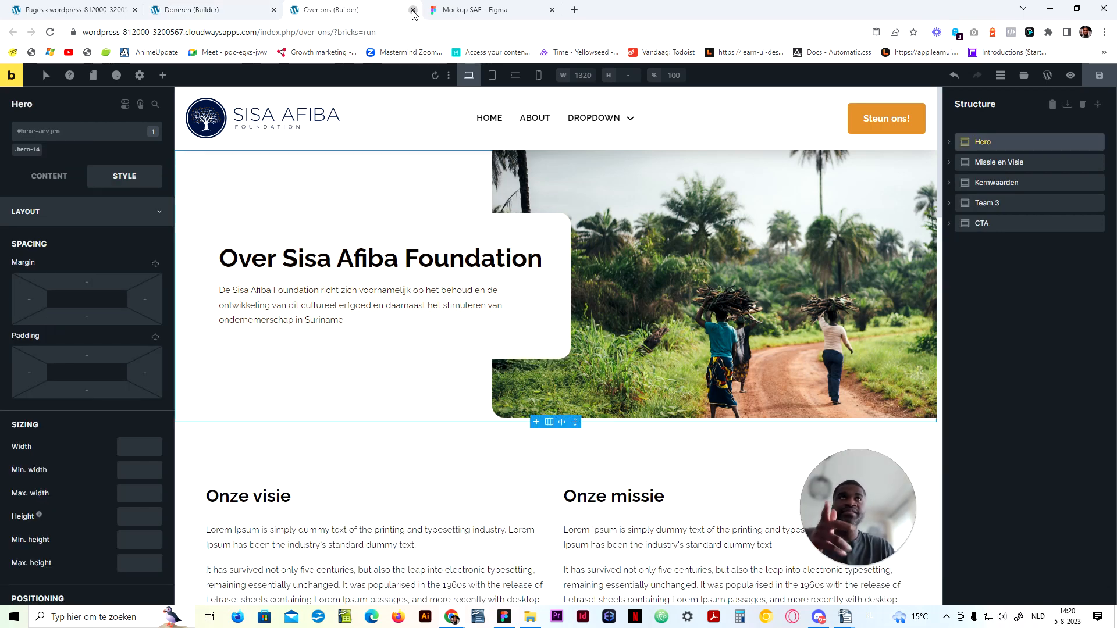
Step: Close the Over ons page and open the Home SAF page in Bricks from the WordPress page list
left_click(413, 10)
left_click(76, 10)
left_click(275, 14)
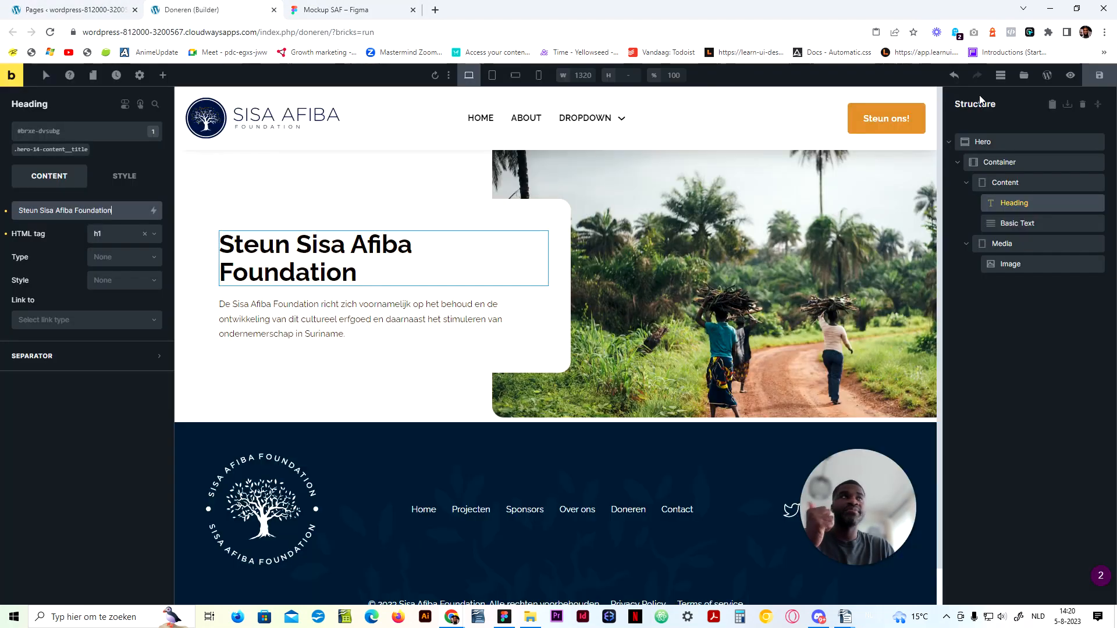
left_click(75, 10)
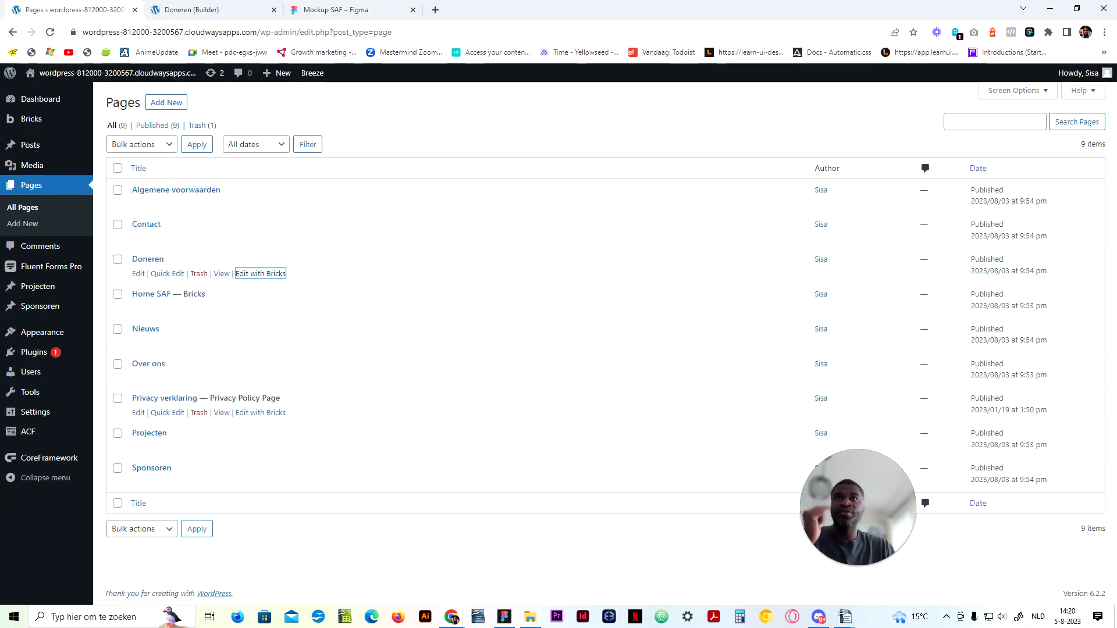
right_click(266, 307)
left_click(302, 315)
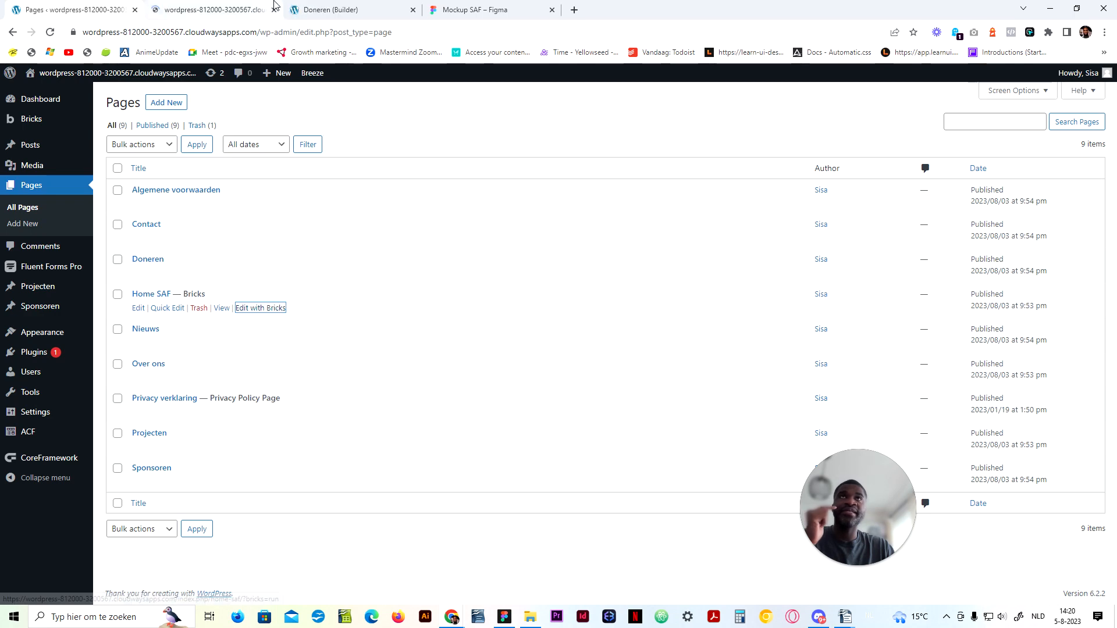
left_click(249, 7)
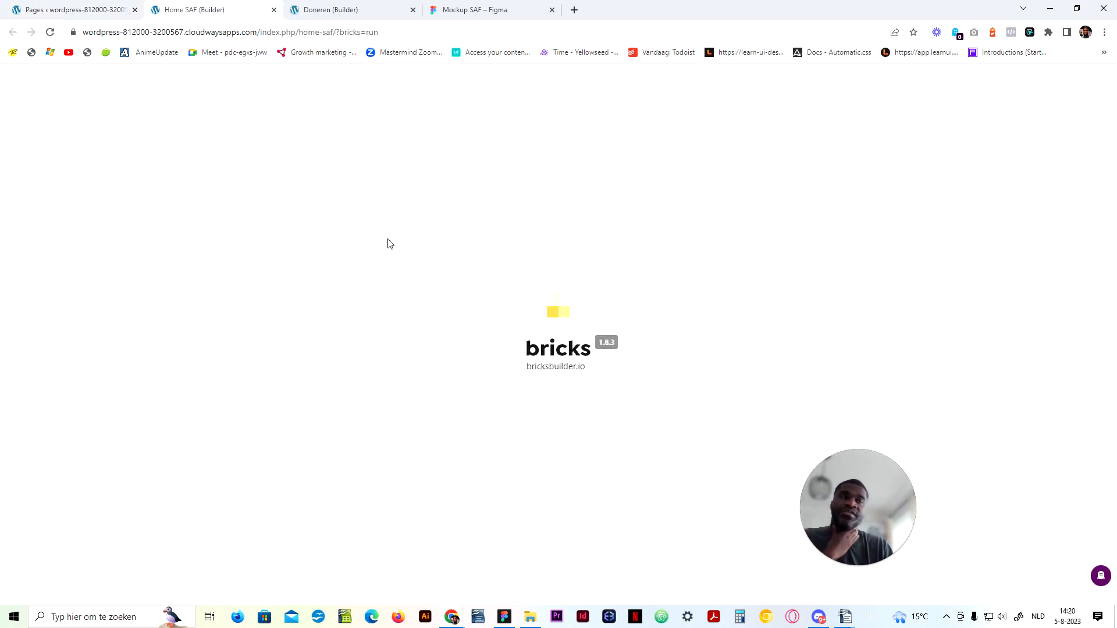
Step: Copy the Why, How and what section from Home SAF and paste it below the Hero on the Doneren page
scroll(436, 402, "down", 10)
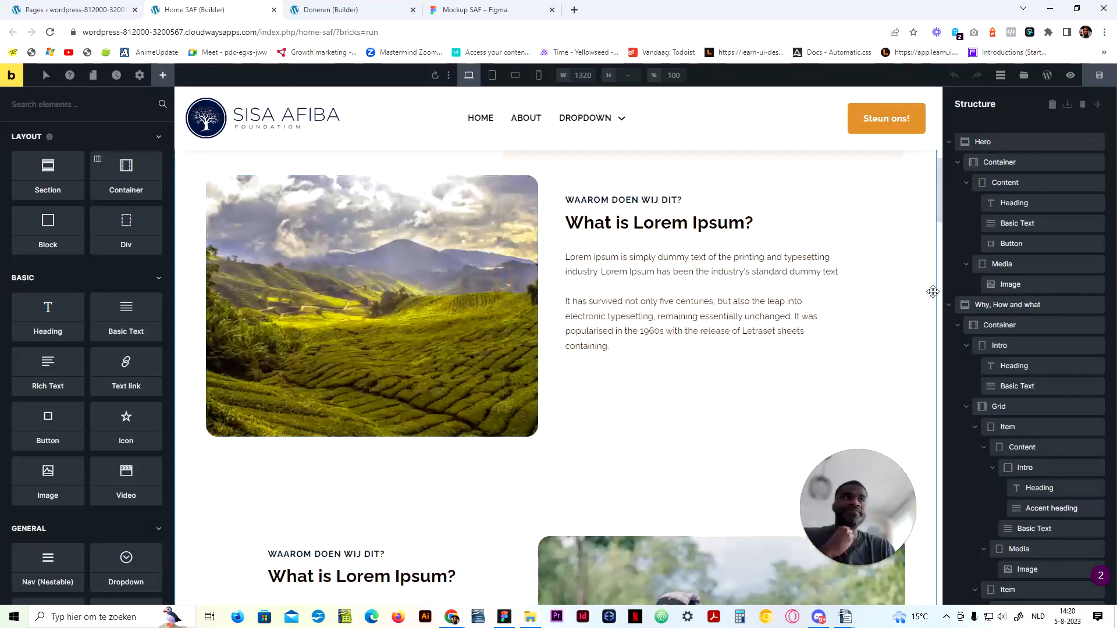
left_click(993, 304)
key("ctrl+c")
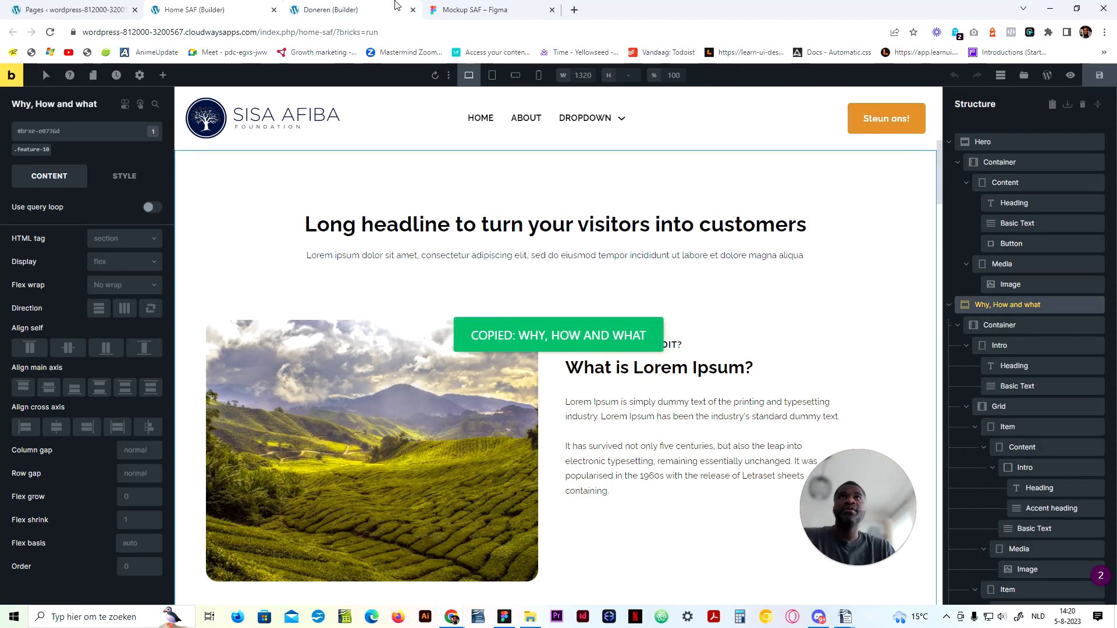
left_click(402, 6)
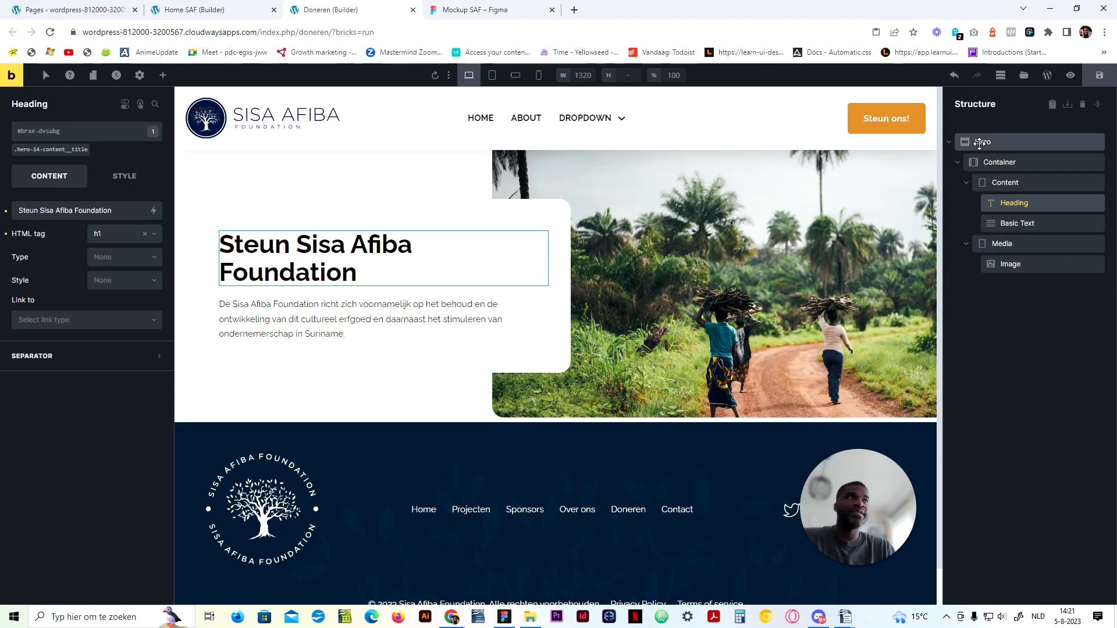
left_click(949, 142)
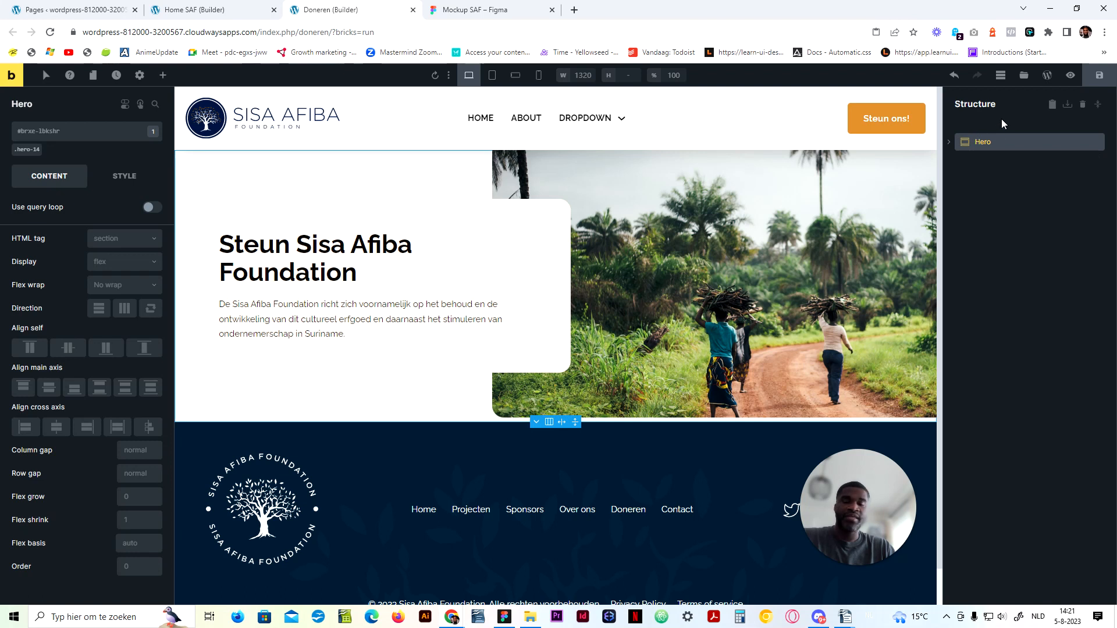
left_click(1023, 124)
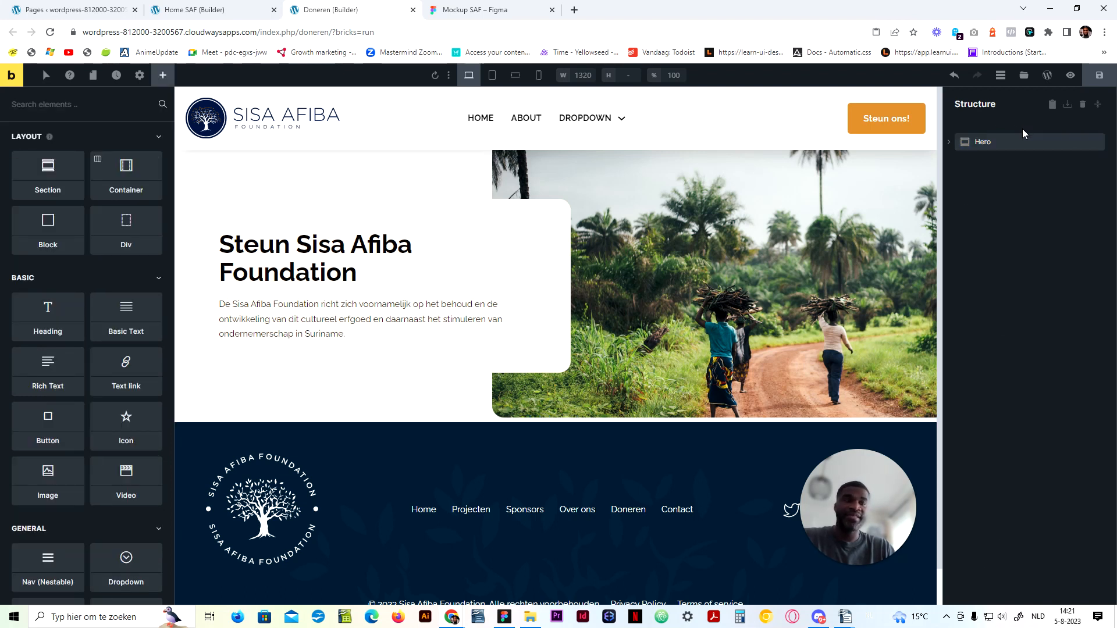
key("ctrl+v")
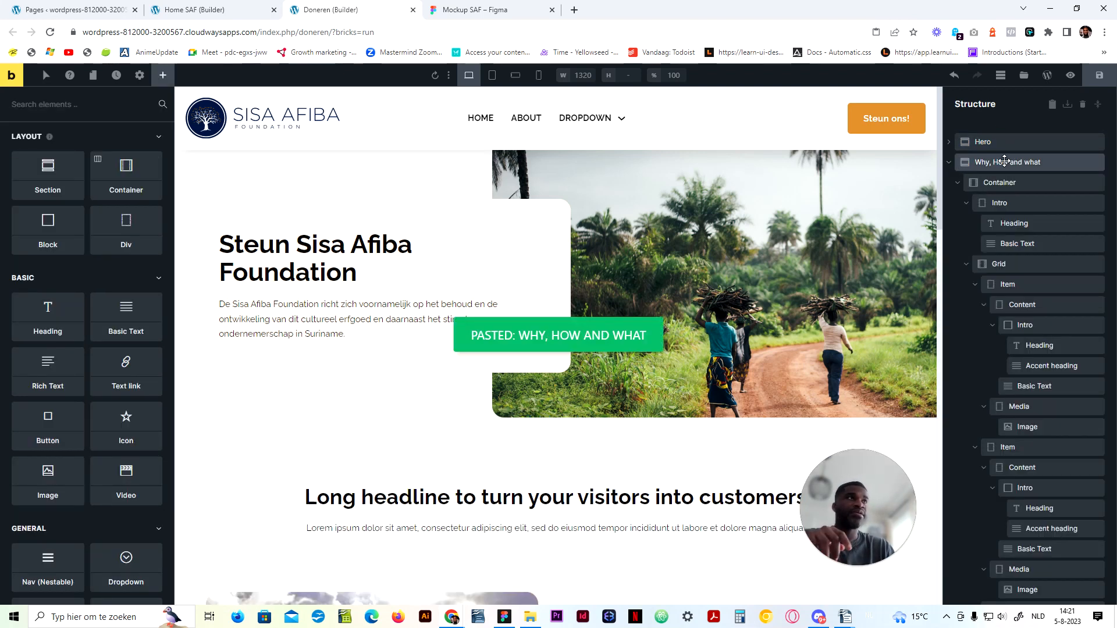
scroll(656, 423, "down", 12)
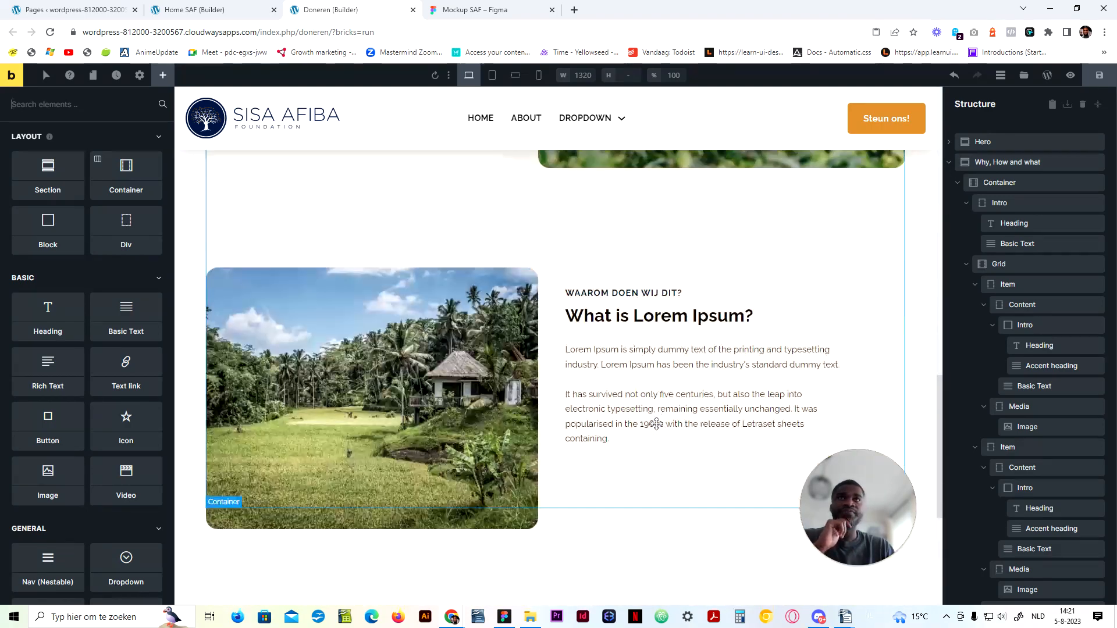
scroll(656, 423, "down", 4)
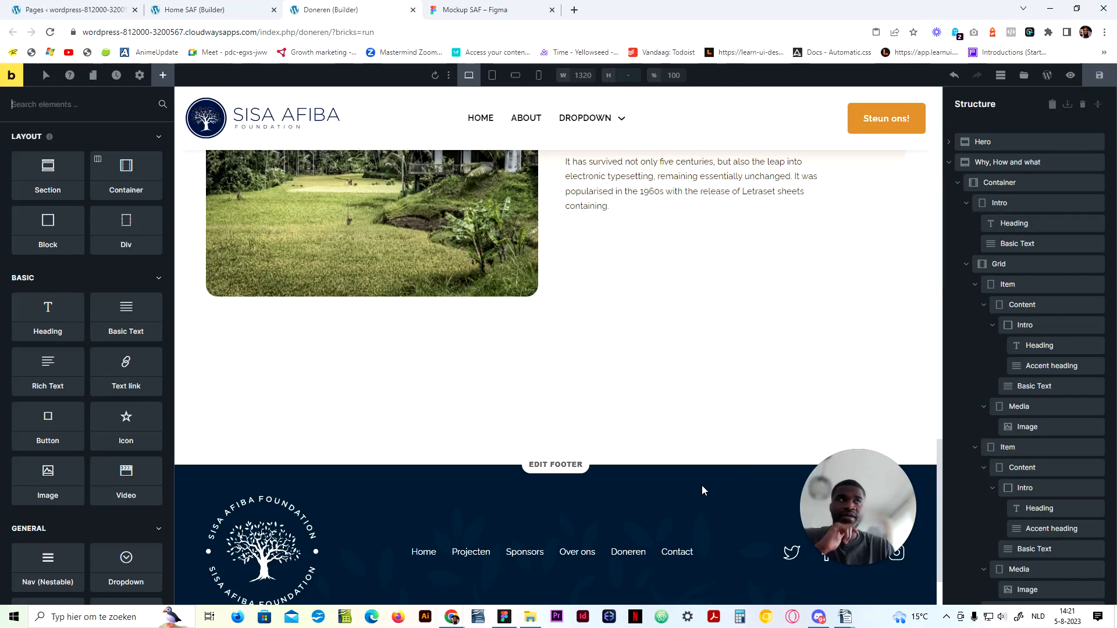
Step: Examine the content and closing sections of the Steun ons v2 mockup in Figma against the Doneren page
left_click(504, 617)
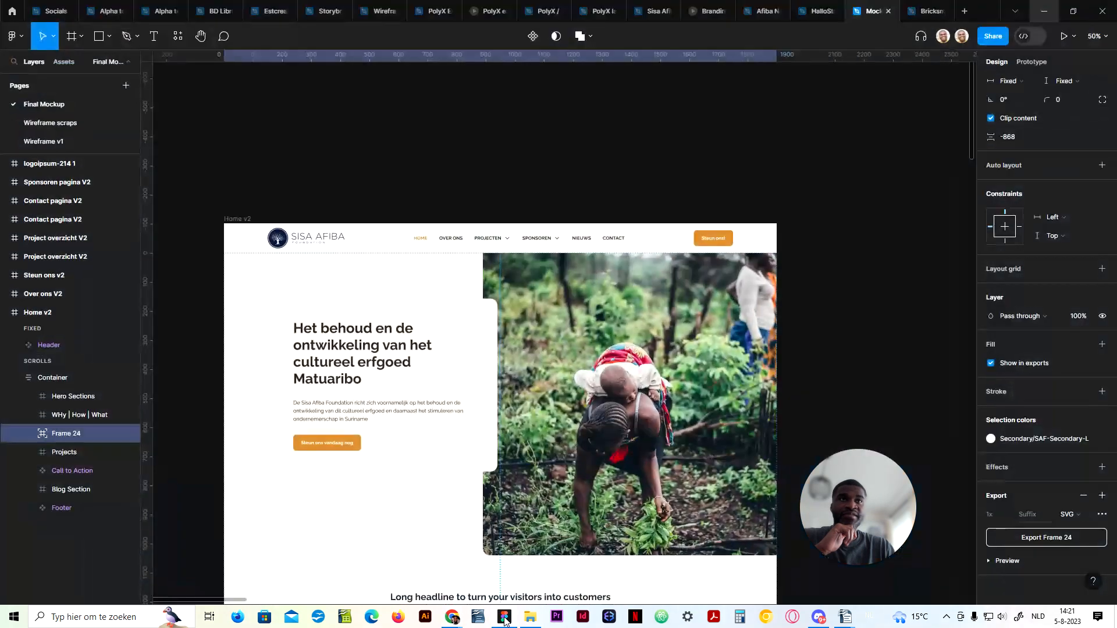
left_click(503, 617)
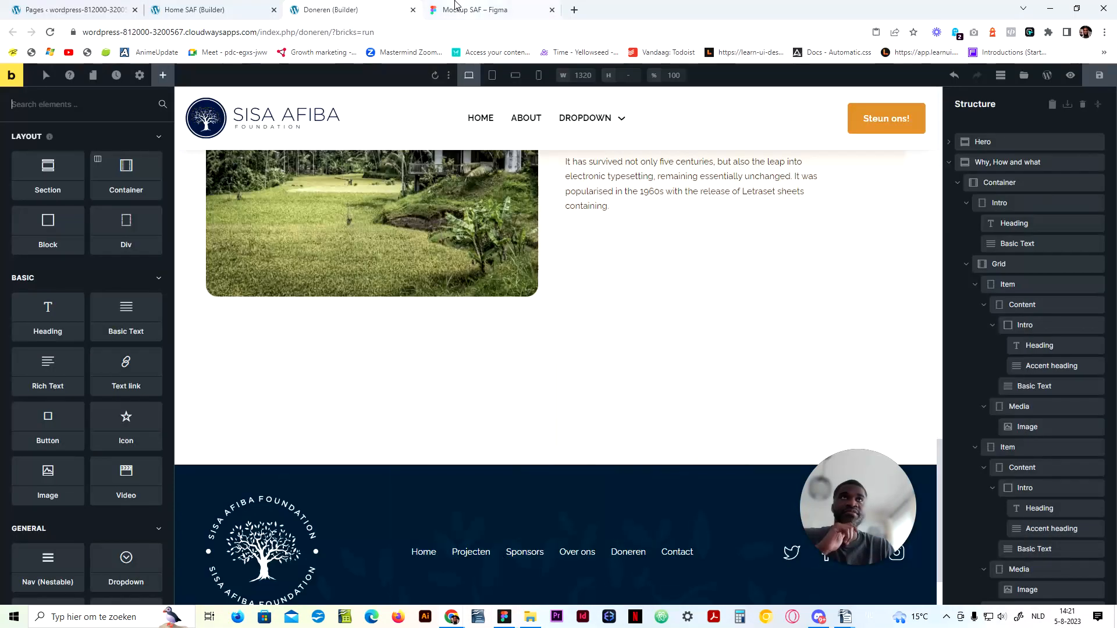
left_click(455, 6)
scroll(314, 228, "down", 2)
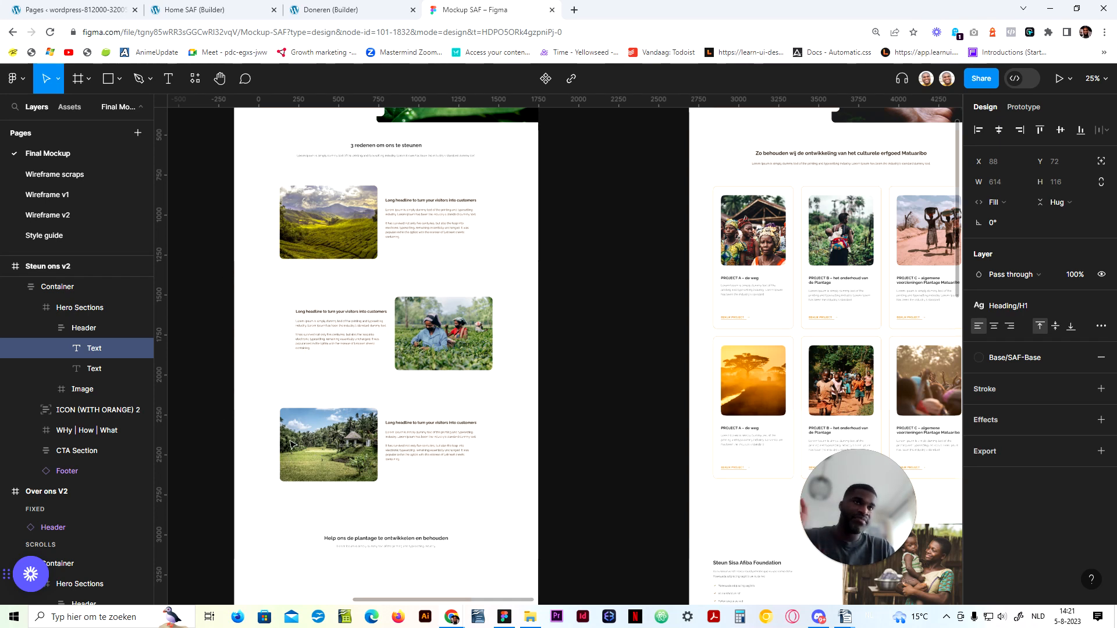
scroll(313, 421, "down", 4)
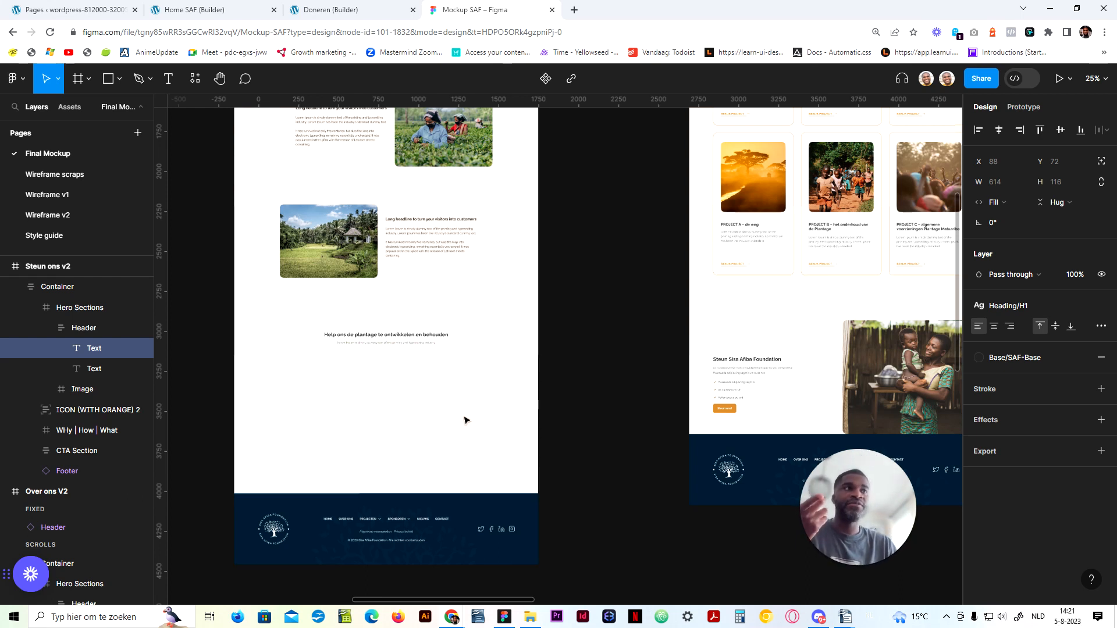
left_click(384, 6)
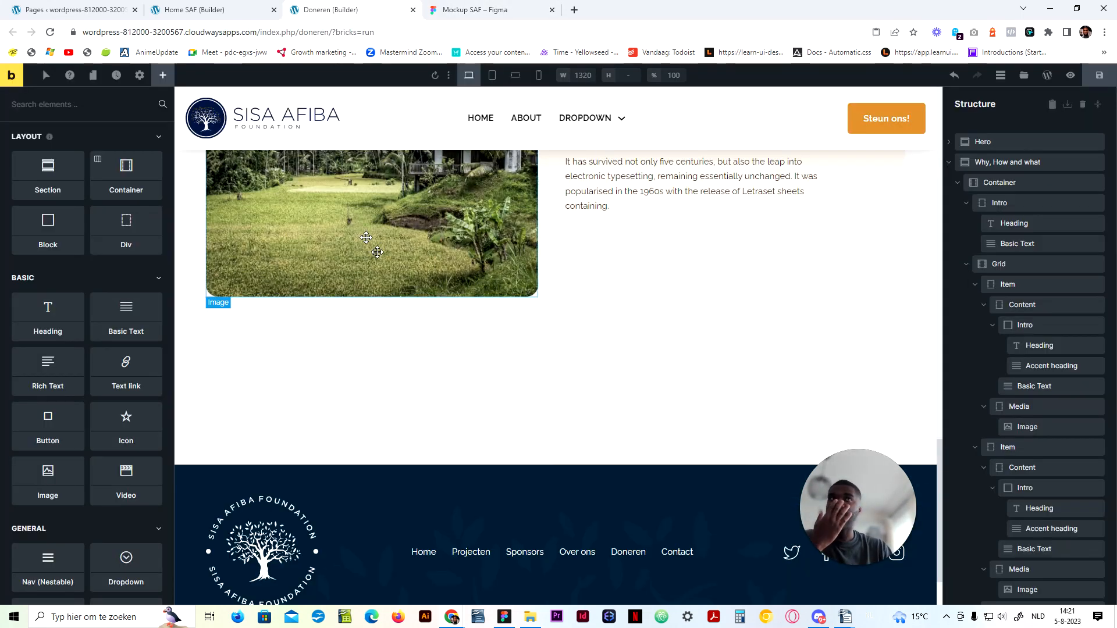
Step: Save the Doneren page, open its preview in a new browser tab and close the Home SAF page
scroll(779, 383, "up", 8)
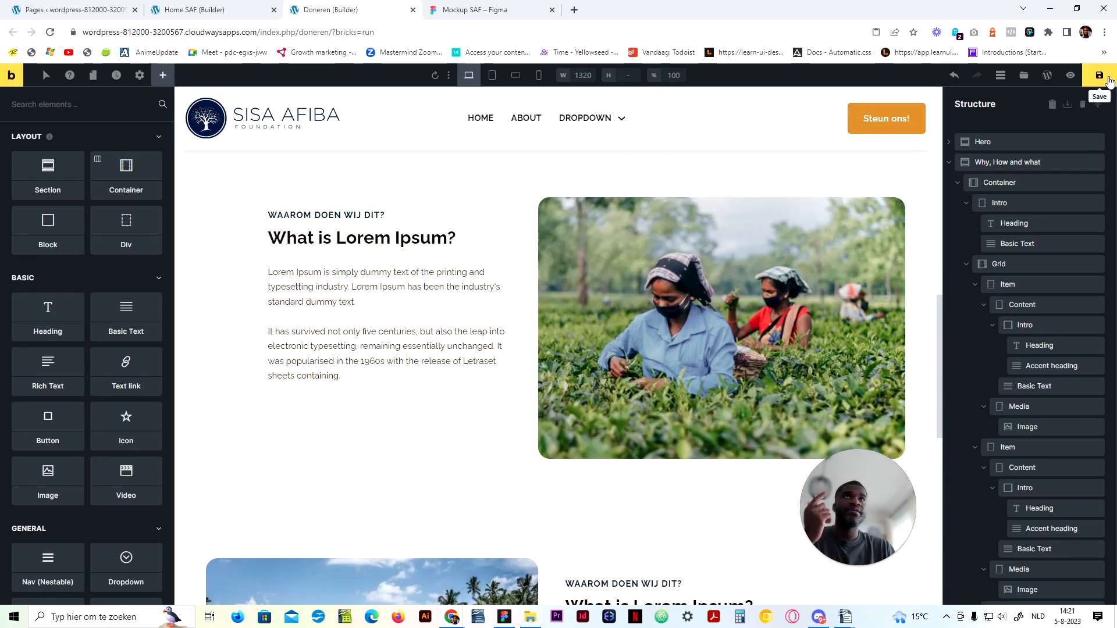
left_click(1071, 75)
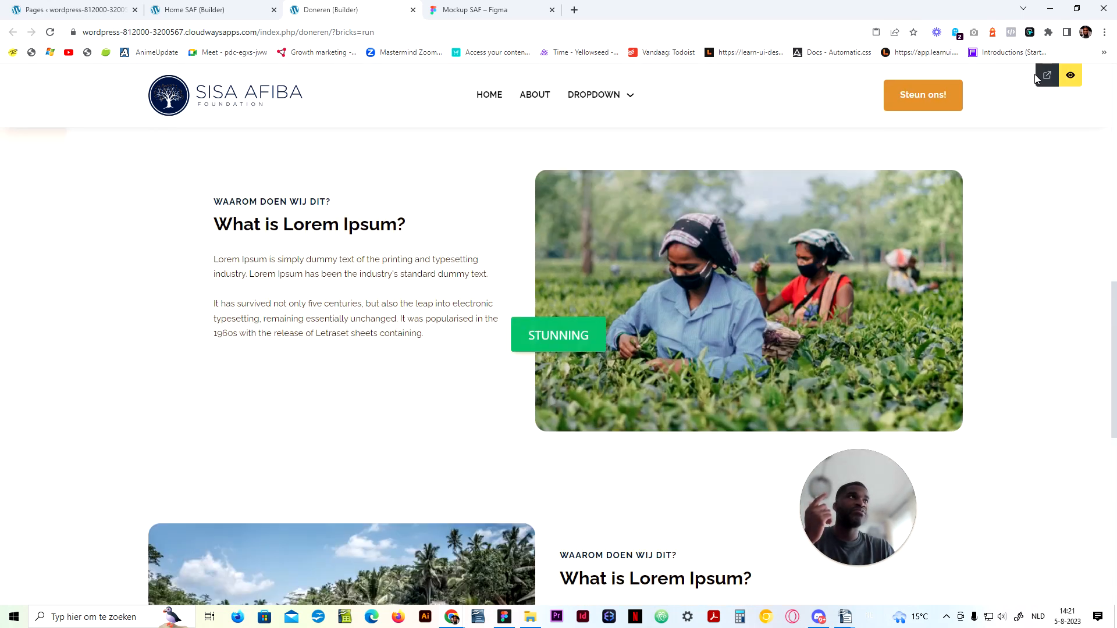
left_click(1046, 76)
left_click(246, 7)
left_click(274, 9)
Step: Review the Why, How and what section and the footer in the Doneren page preview
left_click(381, 6)
scroll(437, 434, "down", 15)
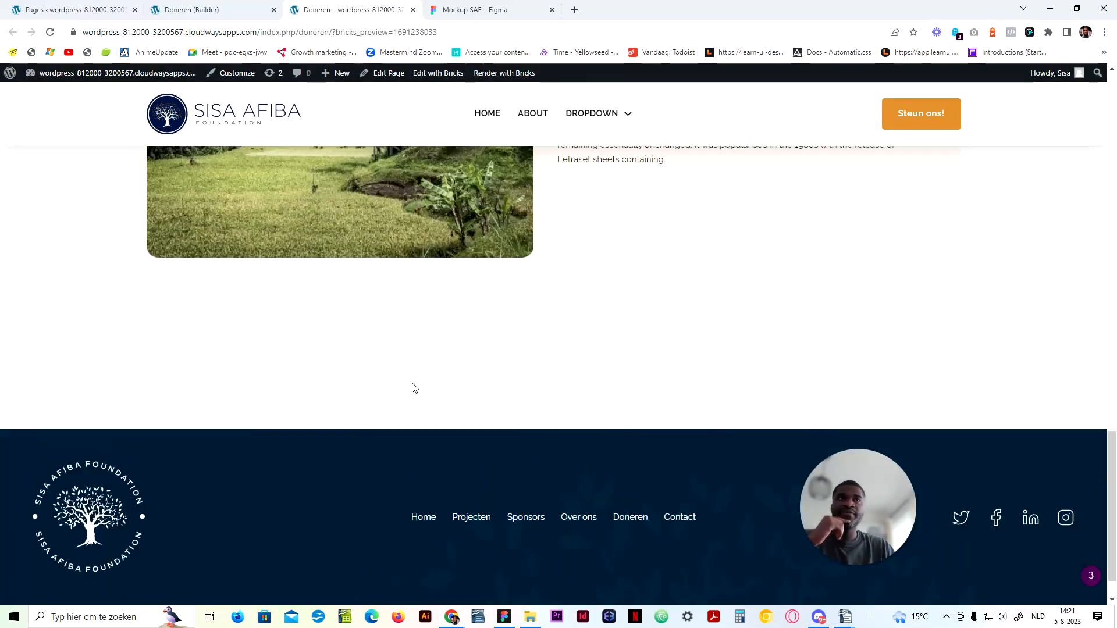
scroll(764, 448, "up", 1)
scroll(531, 466, "up", 4)
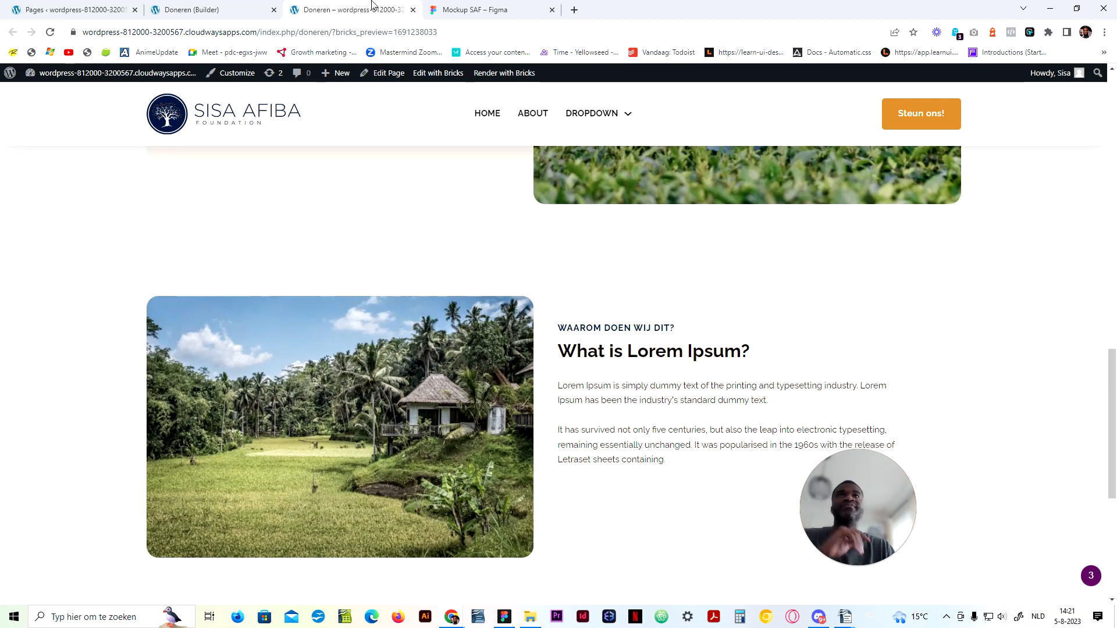
left_click(200, 8)
left_click(107, 6)
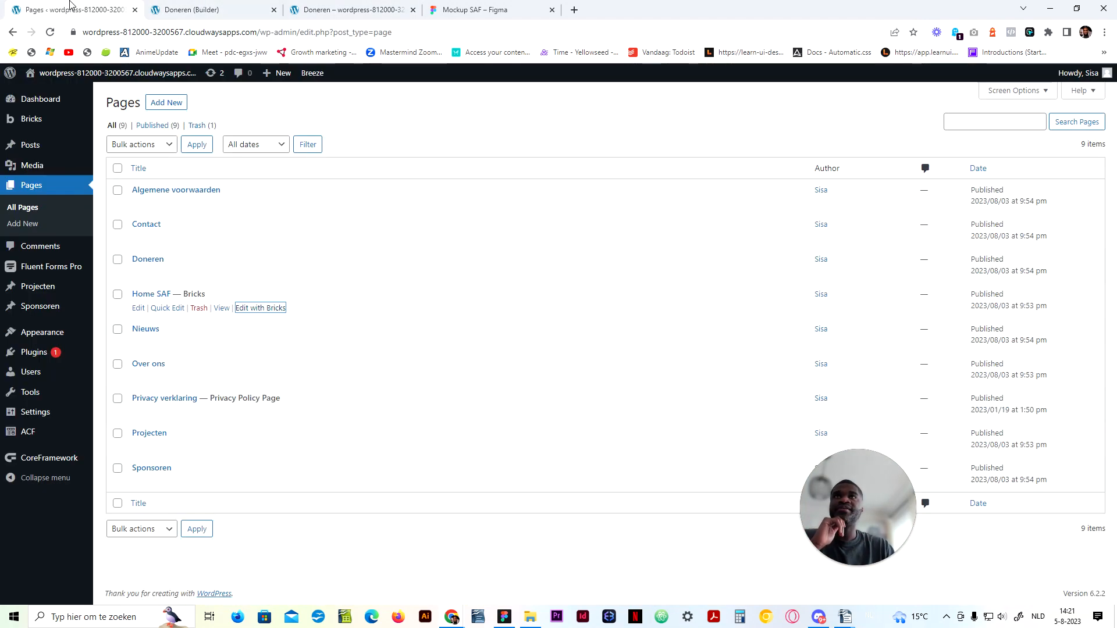
left_click(401, 10)
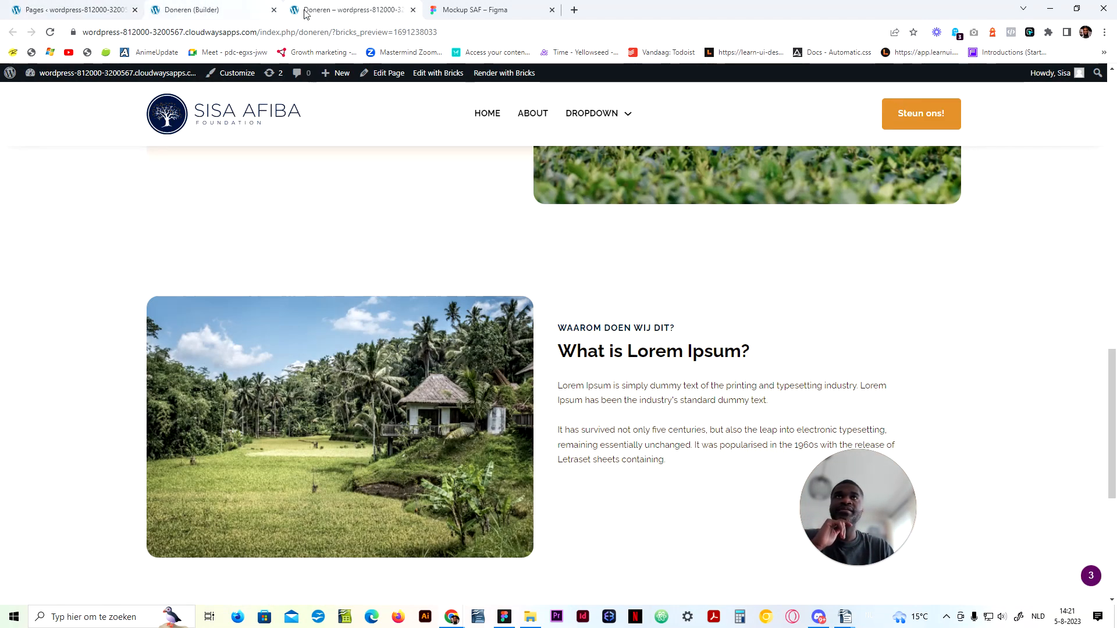
Step: Return to editing the Doneren page in Bricks and add an empty Section after Why, How and what
left_click(247, 6)
left_click(1070, 75)
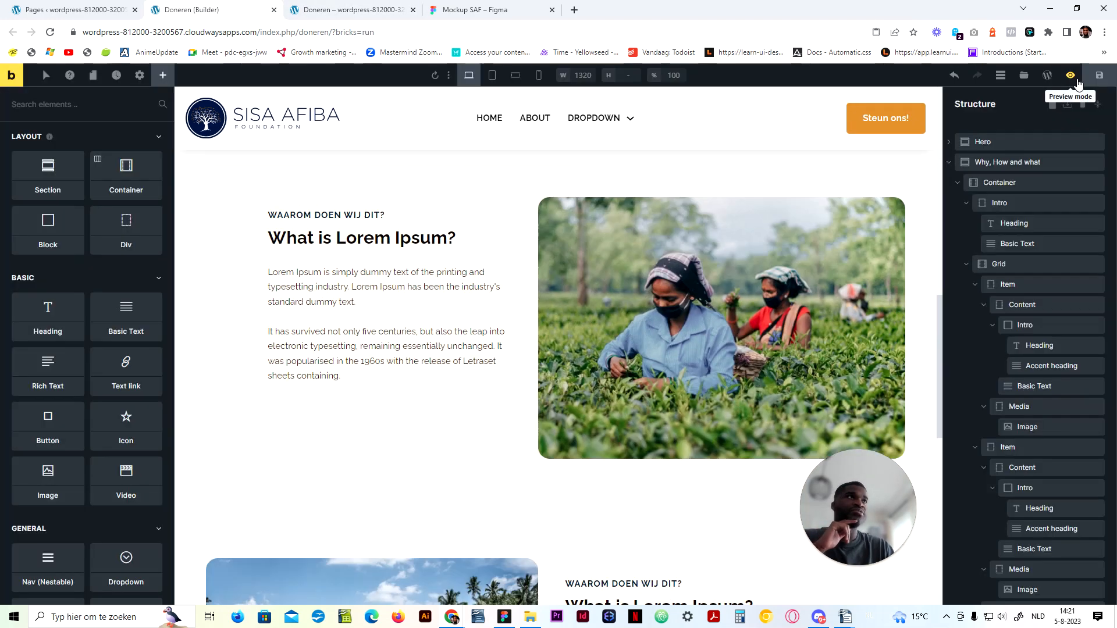
left_click(952, 166)
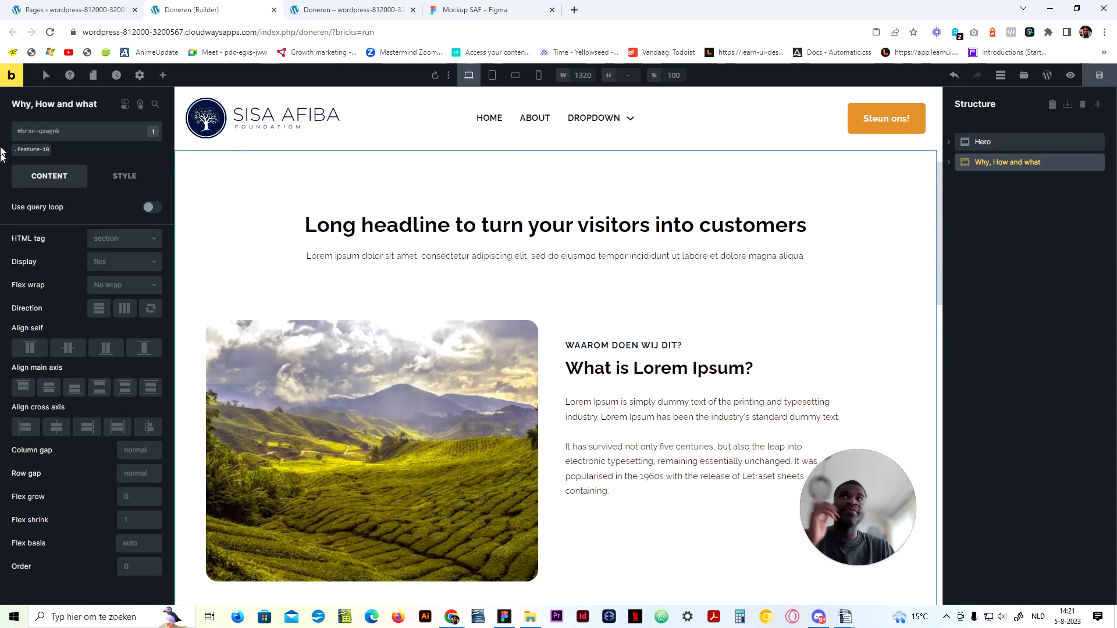
left_click(165, 77)
left_click(49, 177)
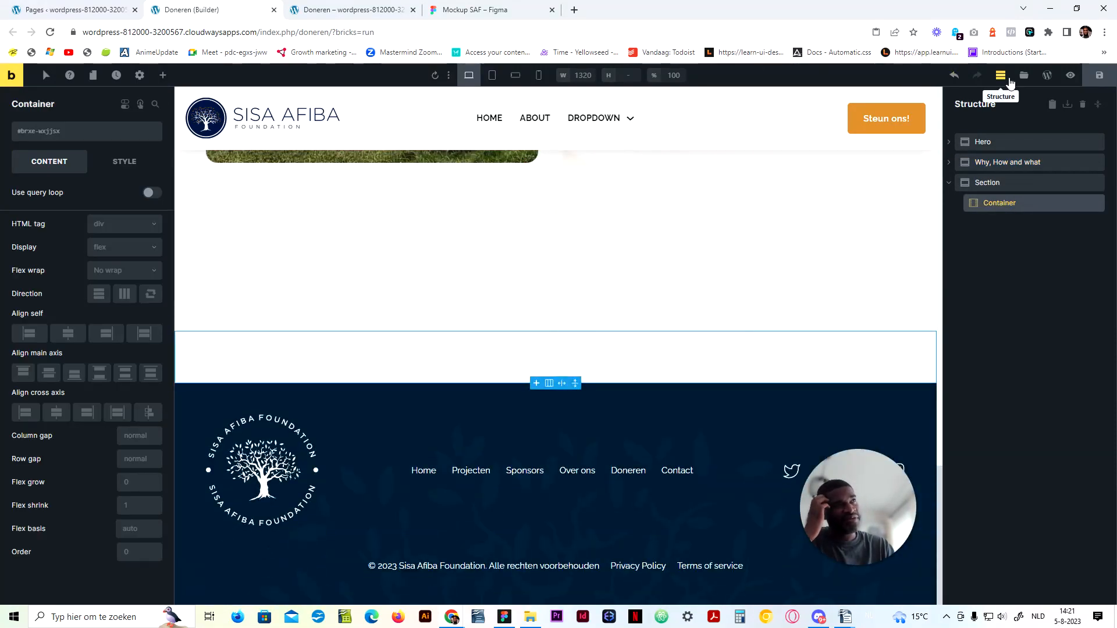
Step: Insert the remote template Section Intro Centered into the new section without importing images
left_click(1011, 80)
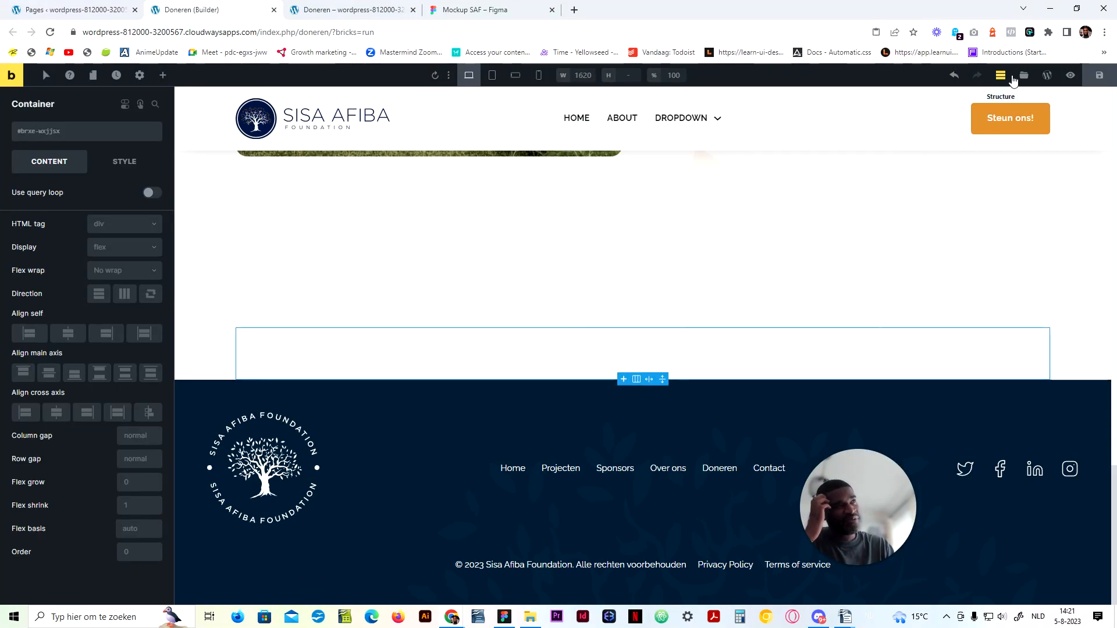
left_click(1012, 77)
left_click(1023, 76)
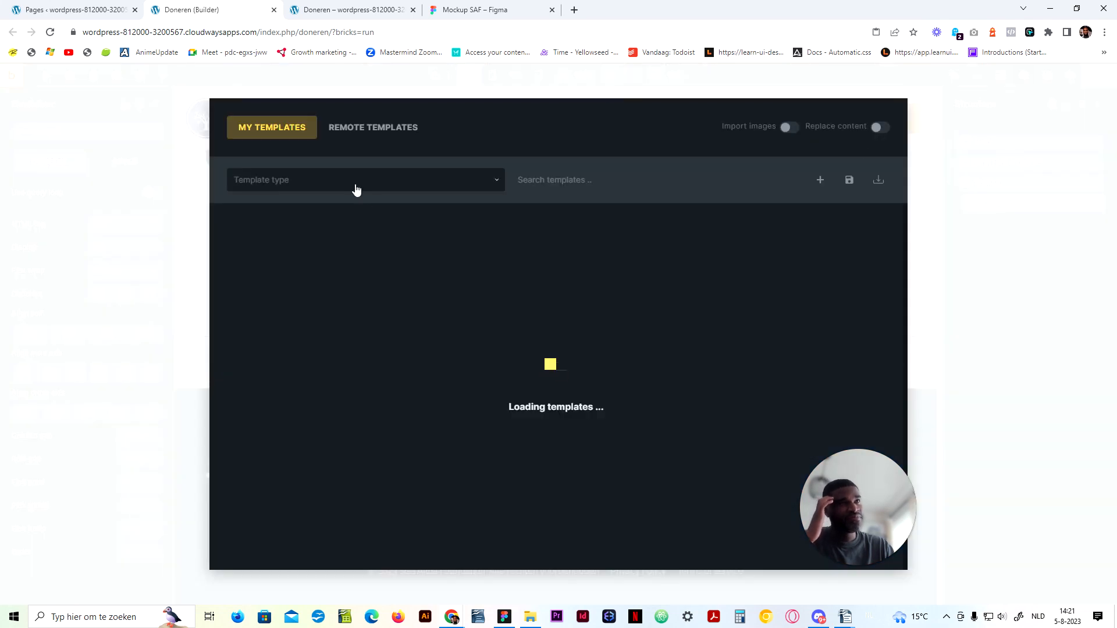
left_click(372, 129)
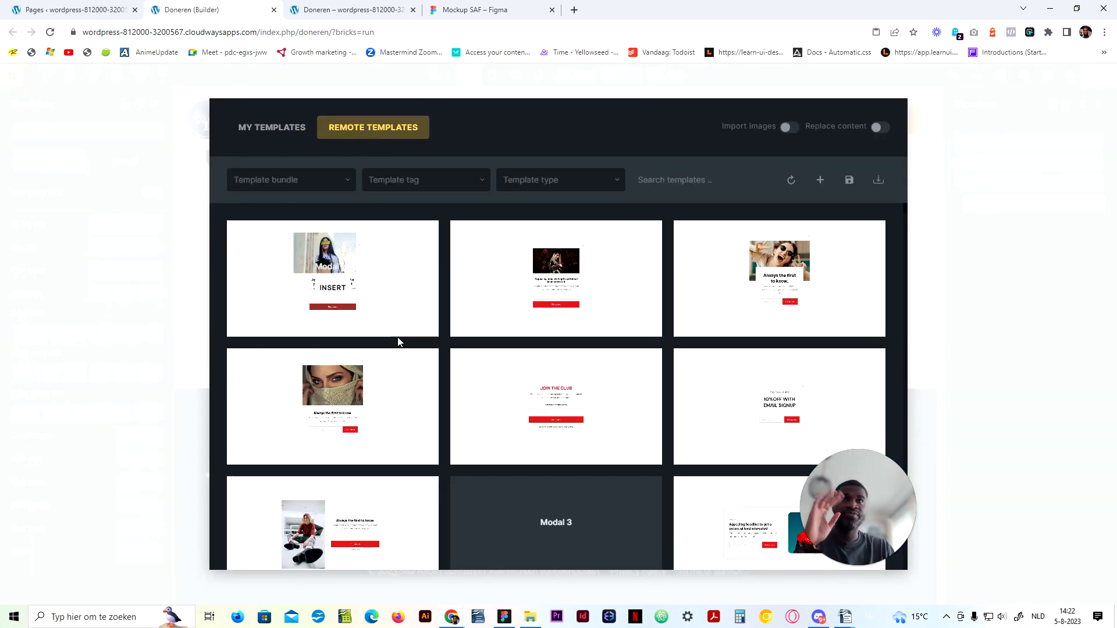
scroll(389, 326, "down", 8)
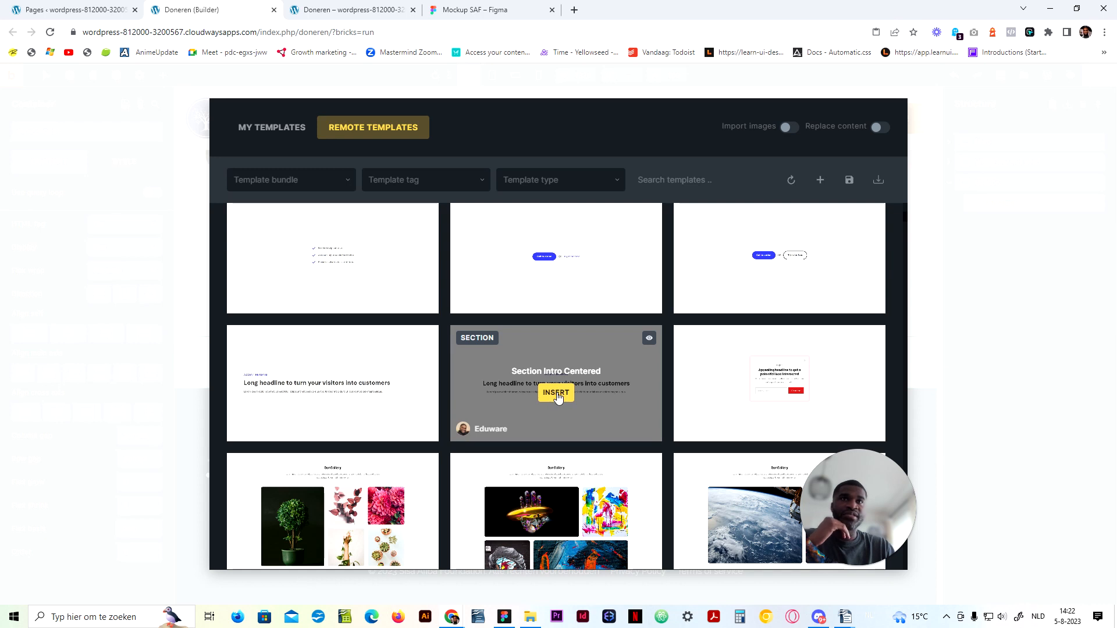
left_click(558, 396)
left_click(609, 260)
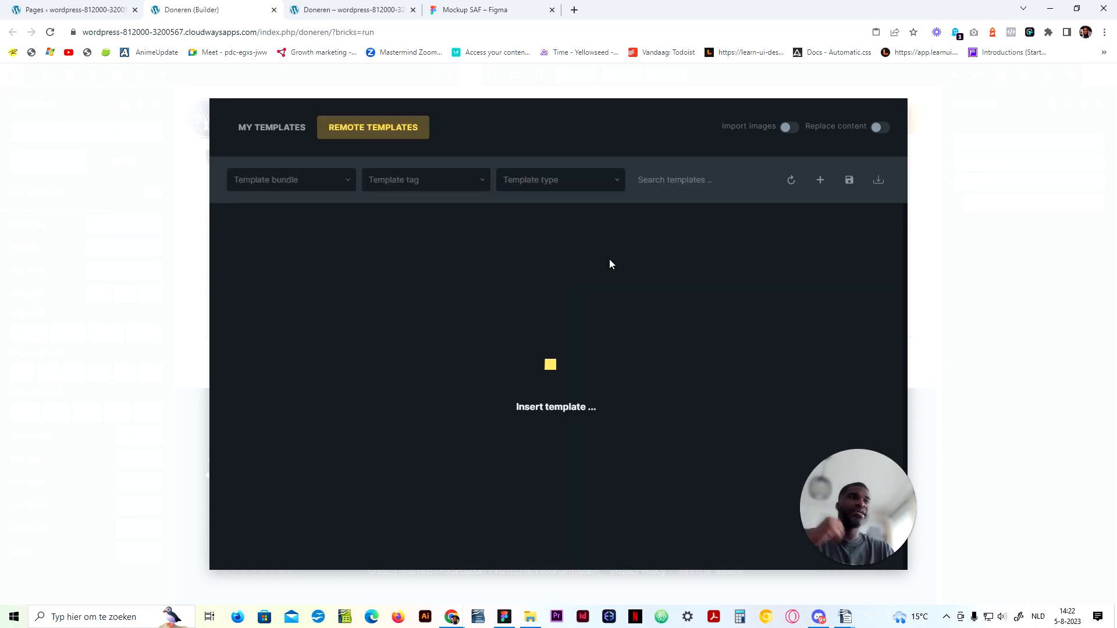
Step: Delete the Accent Heading from the inserted Intro block and nest the Intro inside the new section's Container
scroll(612, 261, "down", 2)
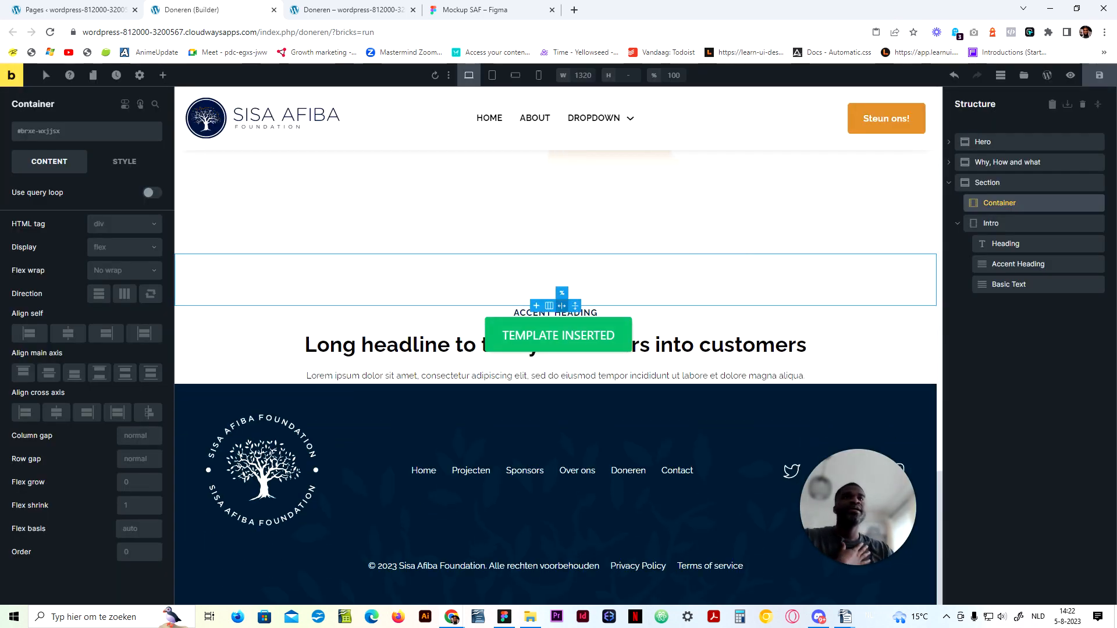
right_click(533, 316)
right_click(519, 316)
left_click(511, 316)
left_click(512, 316)
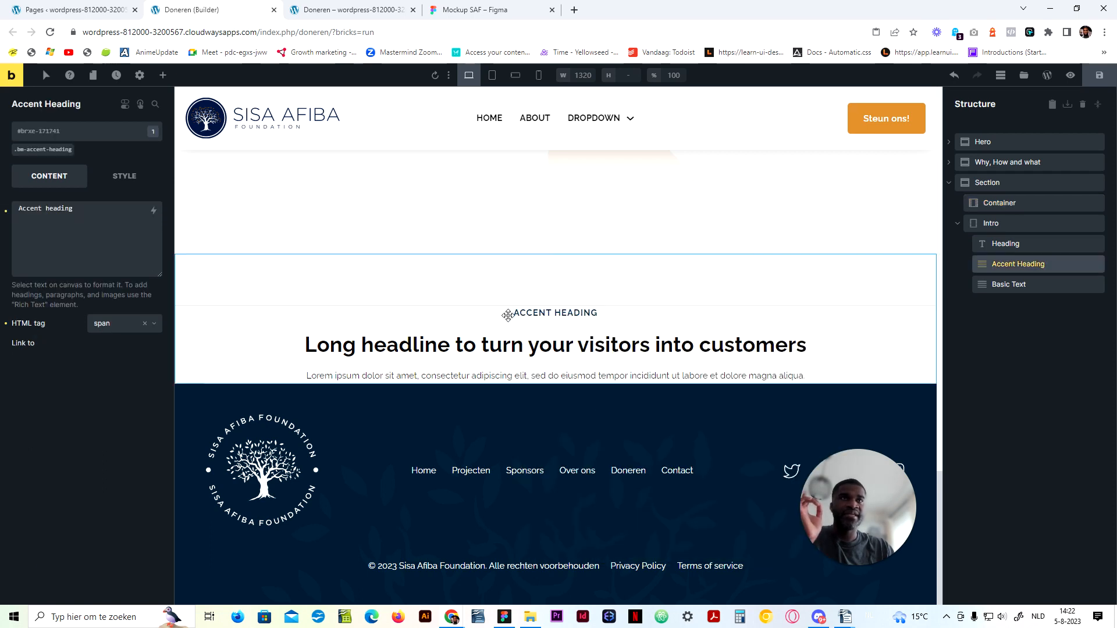
right_click(553, 314)
left_click(596, 386)
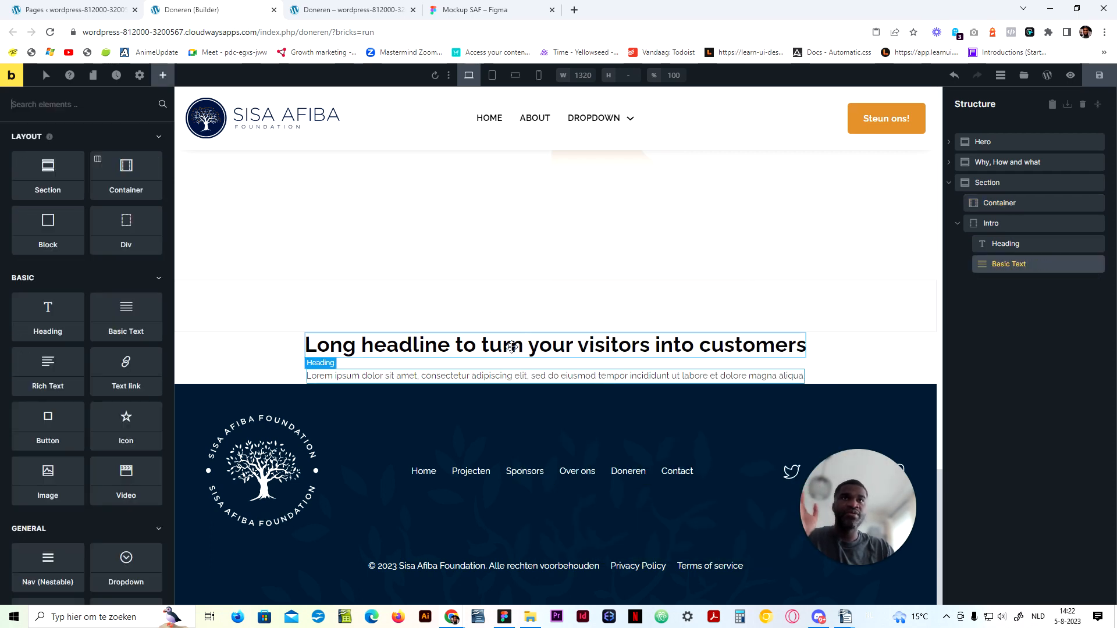
left_click_drag(991, 223, 1002, 214)
left_click(965, 225)
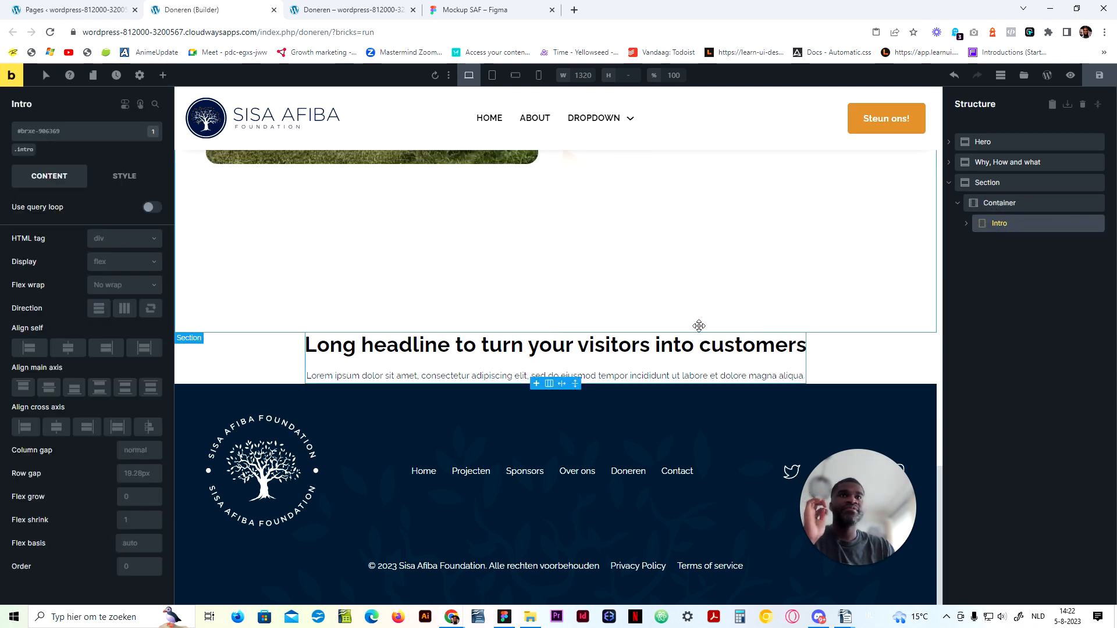
Step: Create the global class saf-doneren on the section that holds the Intro
left_click(1026, 184)
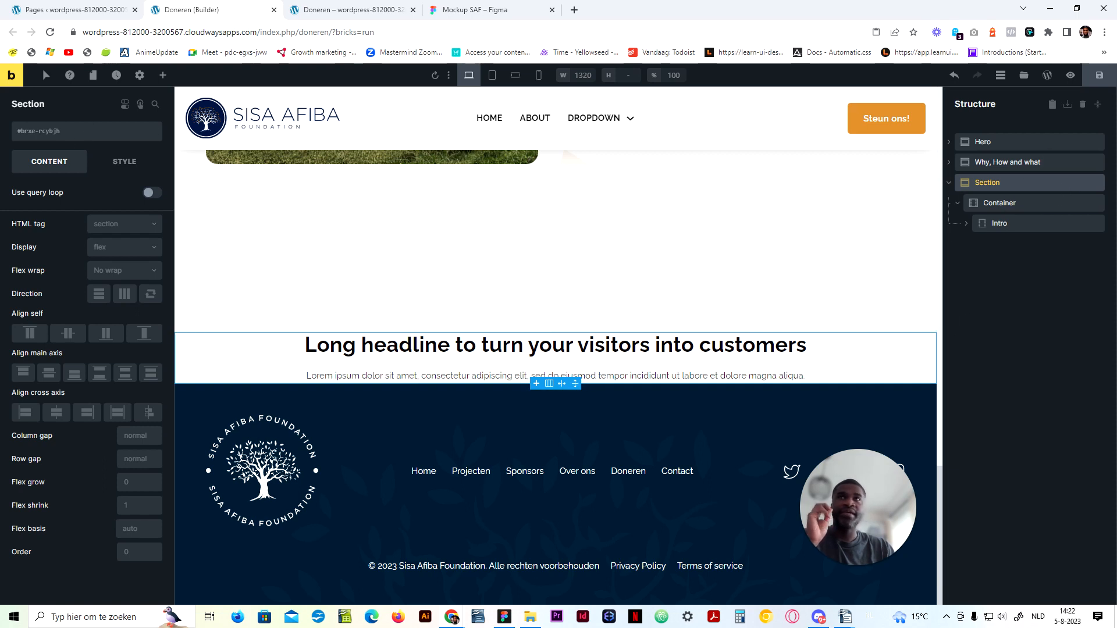
left_click(91, 137)
type("saf-doneren")
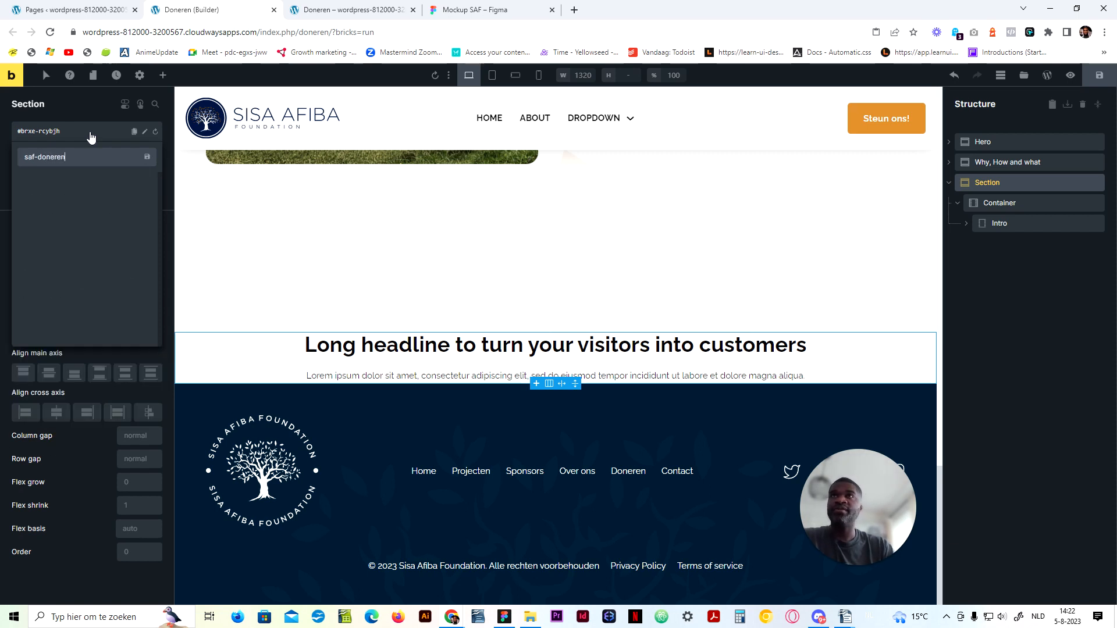
key("Return")
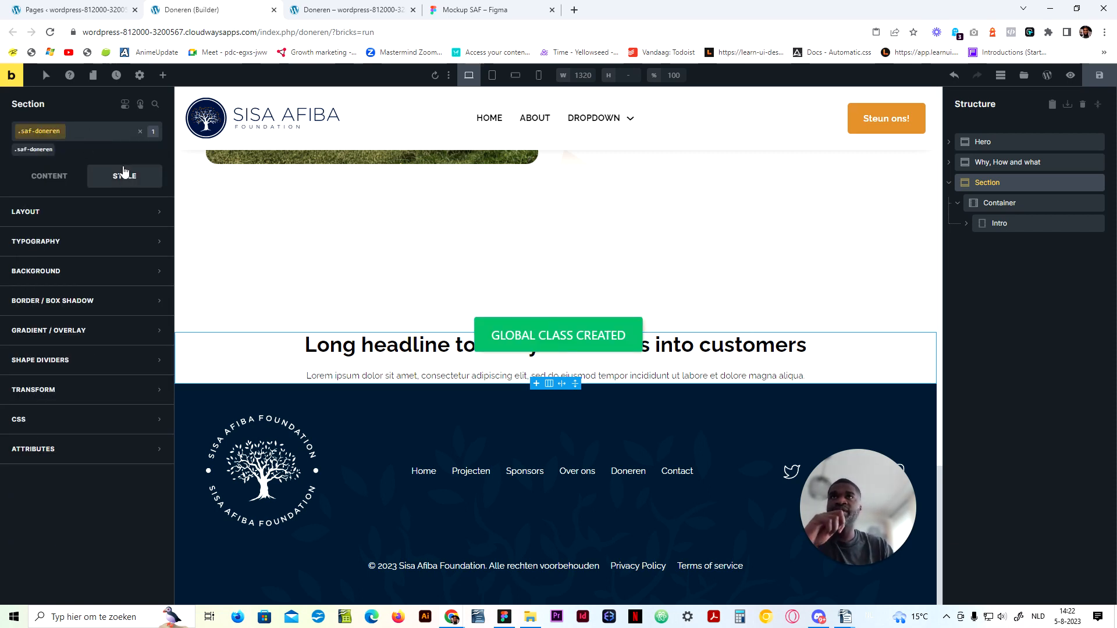
Step: Set the saf-doneren section's padding to var(--space-xl) on the sides and var(--space-3xl) at top and bottom
left_click(121, 176)
left_click(70, 212)
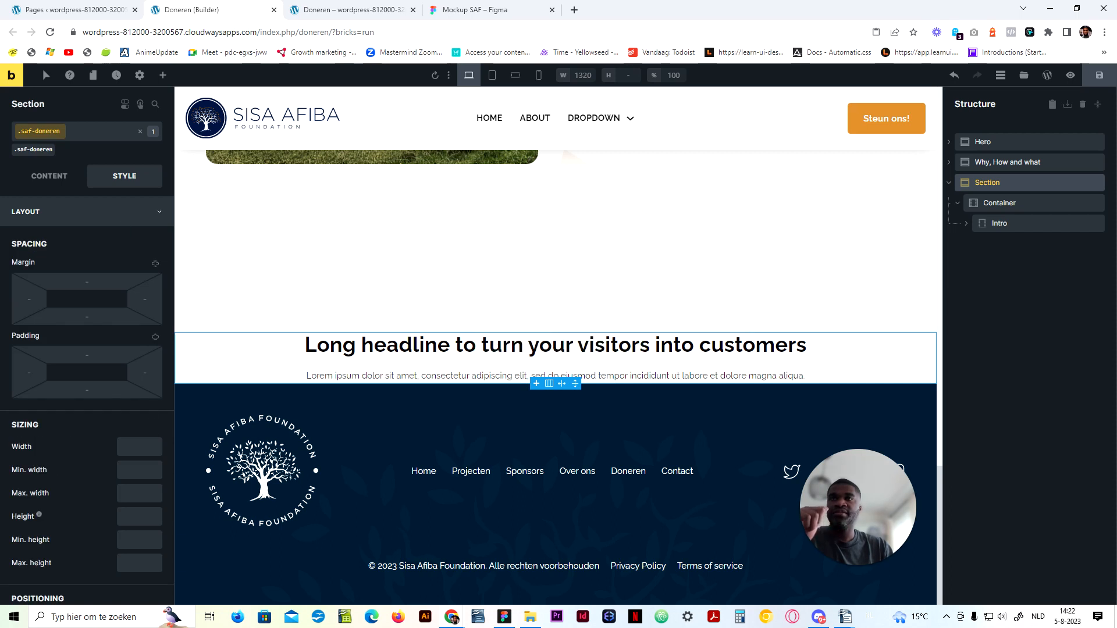
left_click(87, 355)
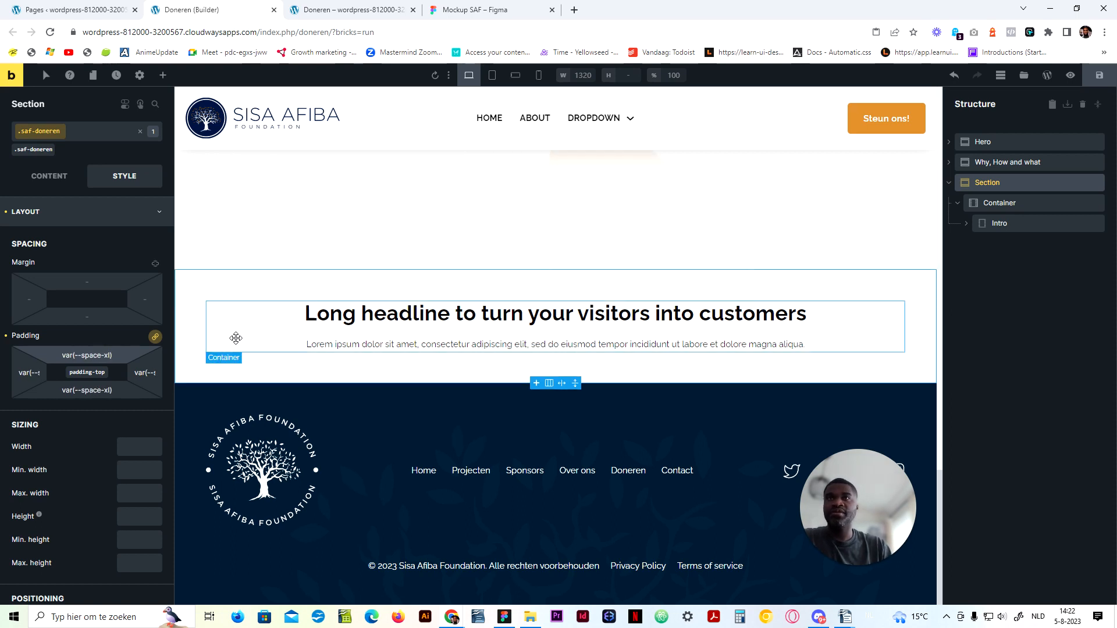
left_click(155, 337)
type("3")
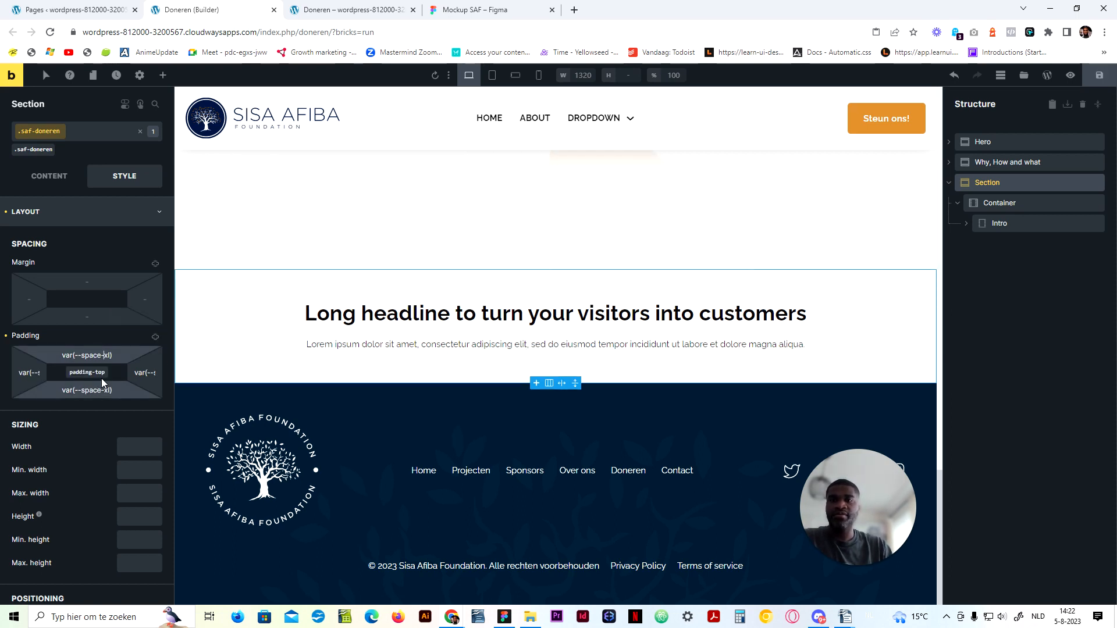
left_click(103, 391)
type("3")
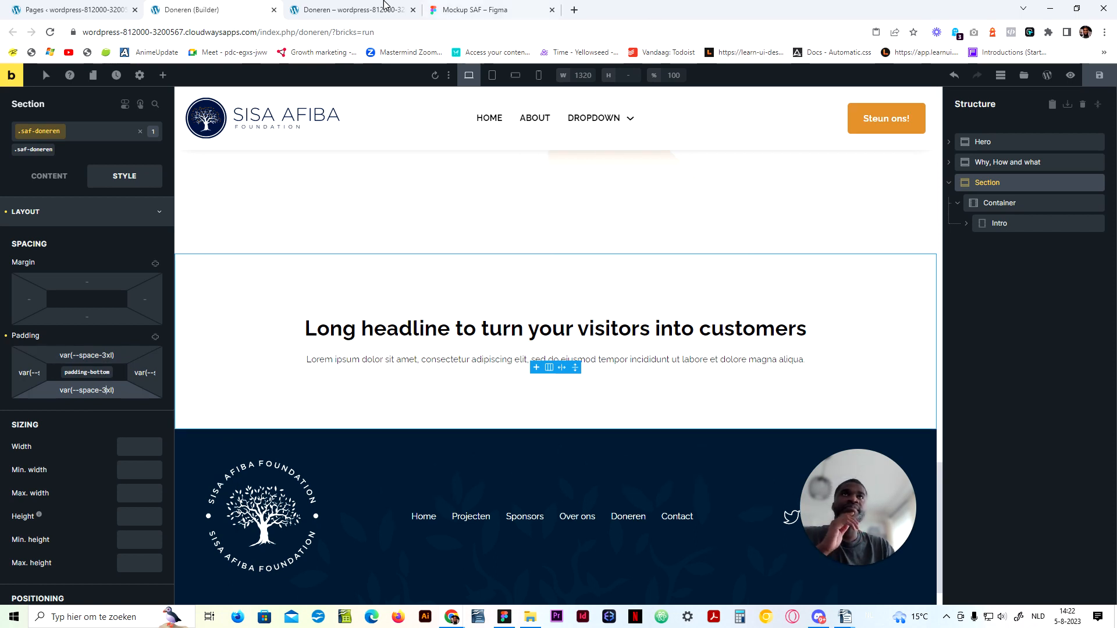
Step: Check the closing section in the Figma mockup, then add a Block named Doneren form below the Intro in the Container
left_click(474, 10)
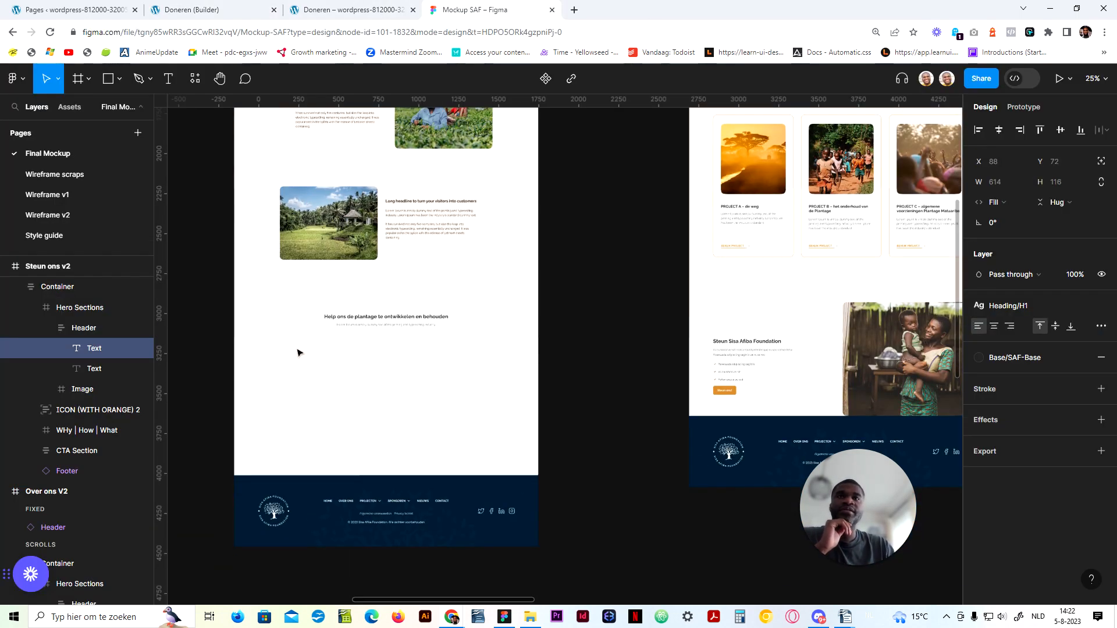
left_click(256, 9)
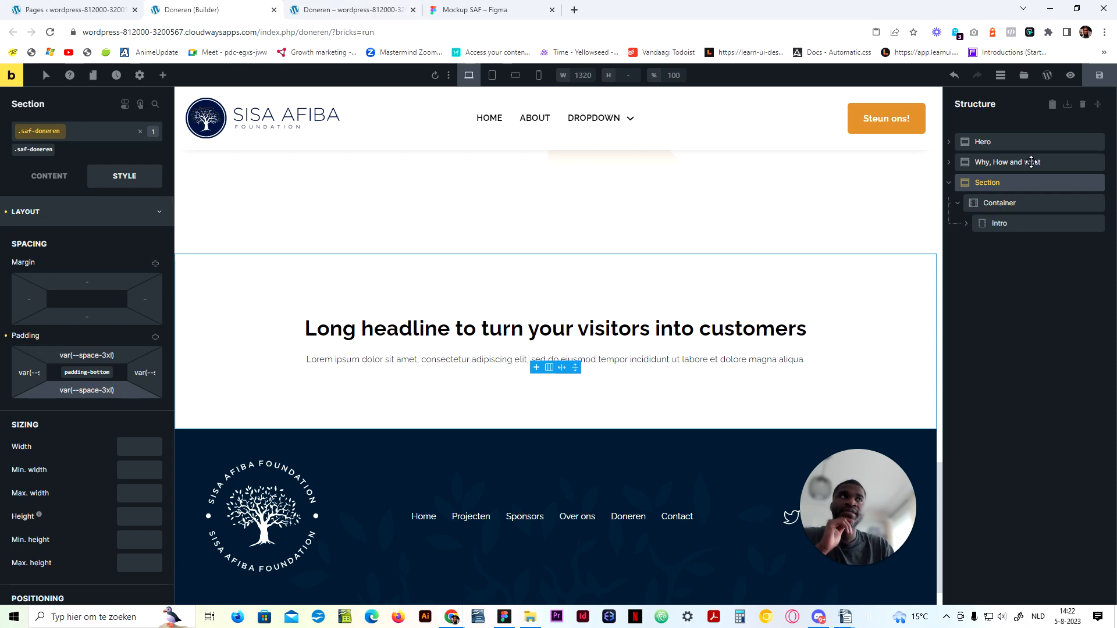
left_click(1005, 204)
left_click(163, 75)
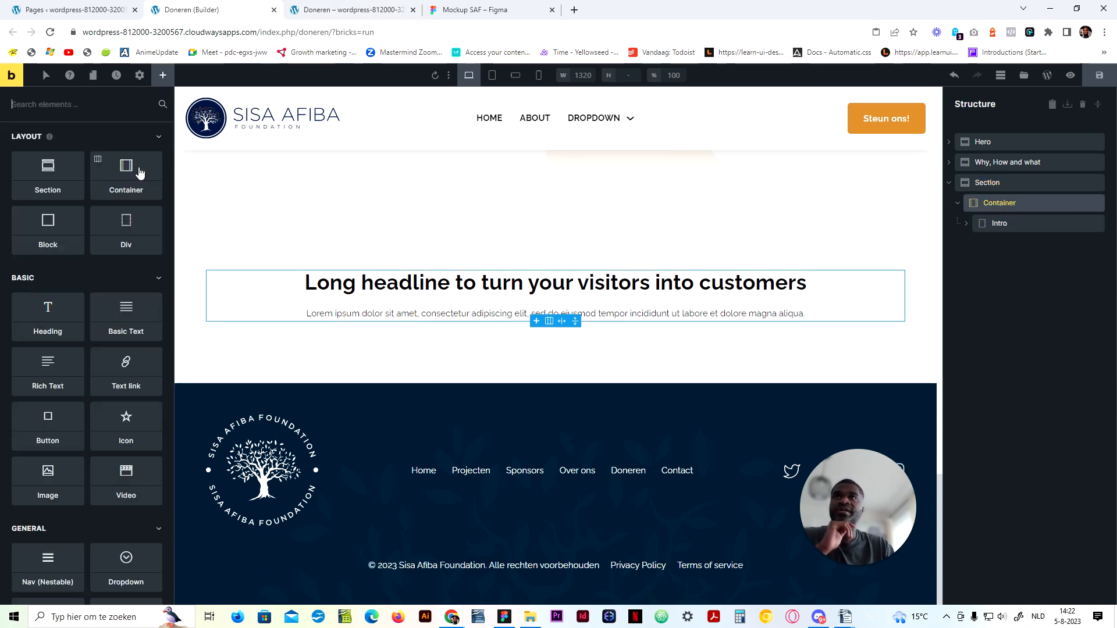
left_click(54, 257)
left_click(1008, 243)
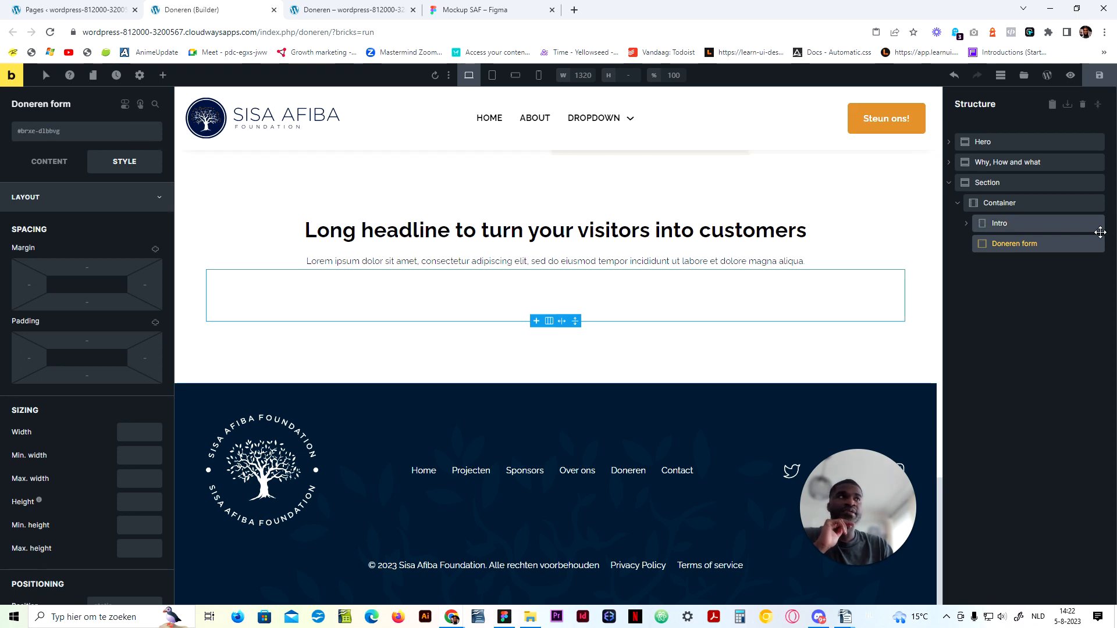
Step: Try the max-width-60 utility class on the Doneren form block and remove it again
left_click(104, 132)
type("width")
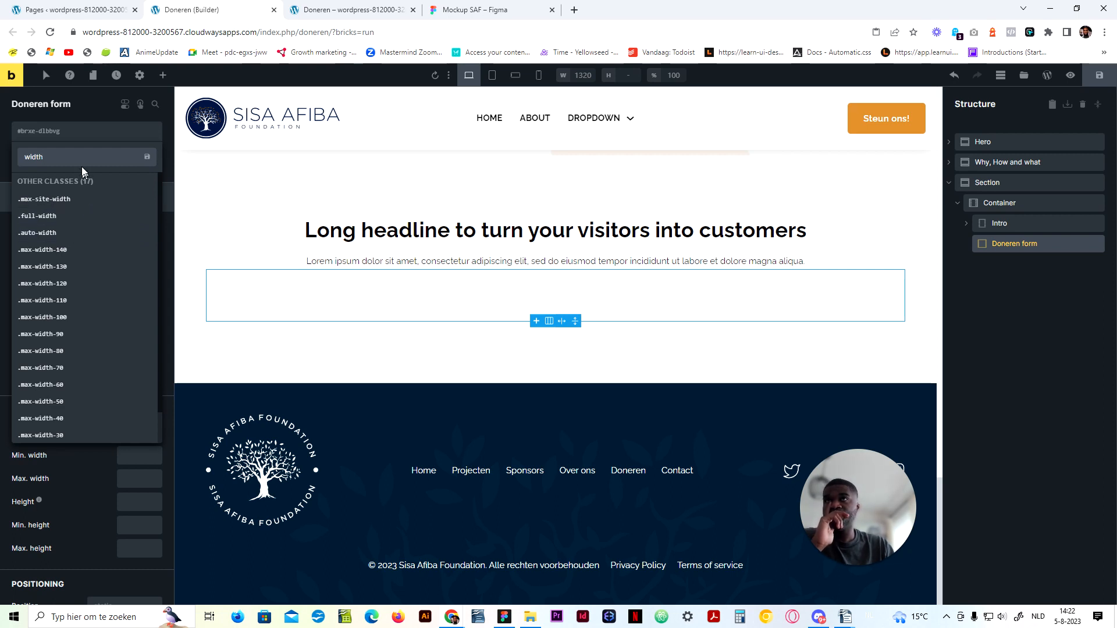
scroll(111, 349, "down", 1)
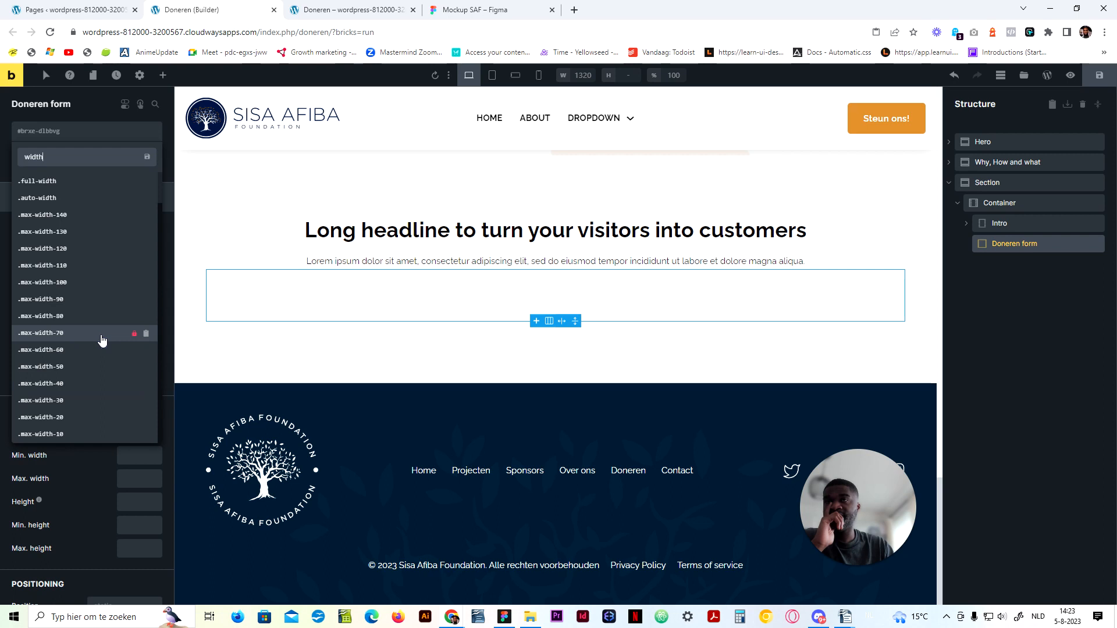
left_click(99, 350)
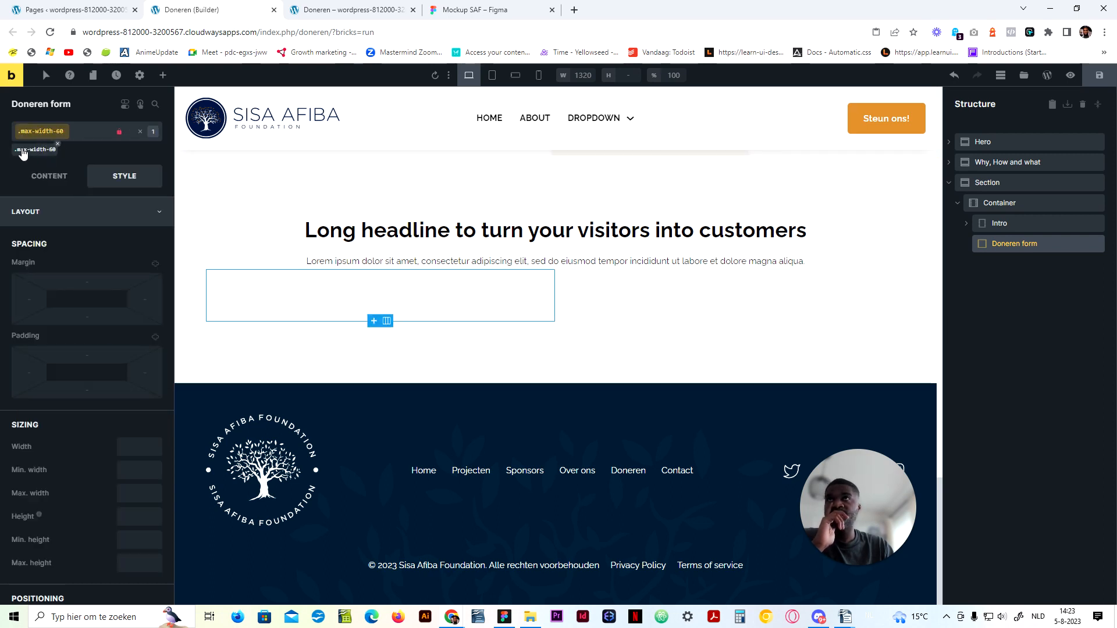
left_click(57, 144)
Step: Apply the existing utility class max-width-70 to the Doneren form block
left_click(82, 137)
type("width")
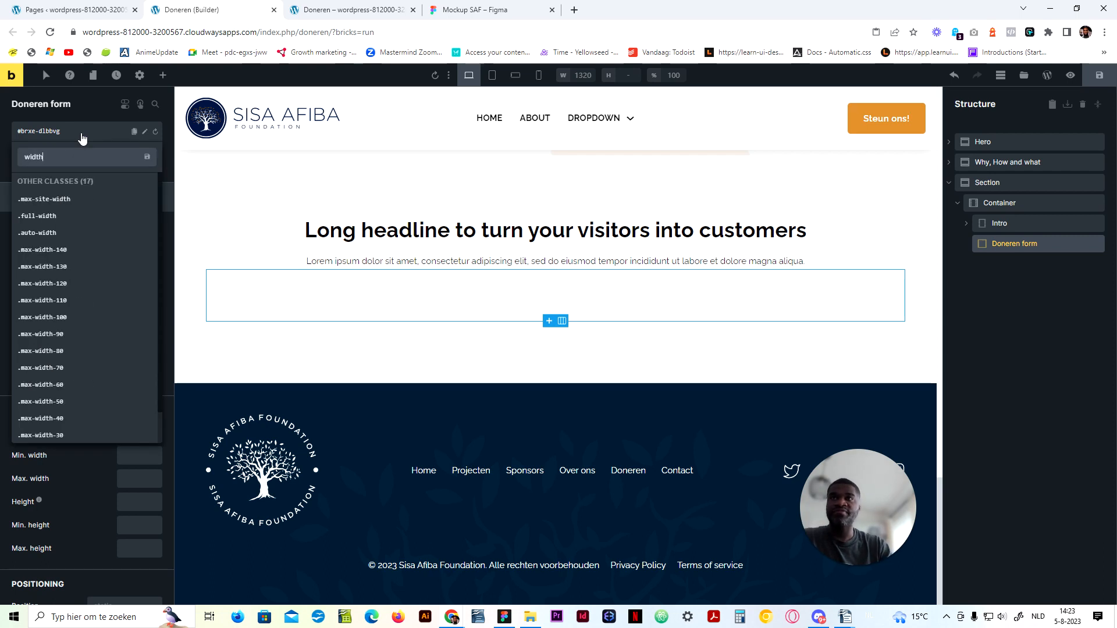
left_click(66, 369)
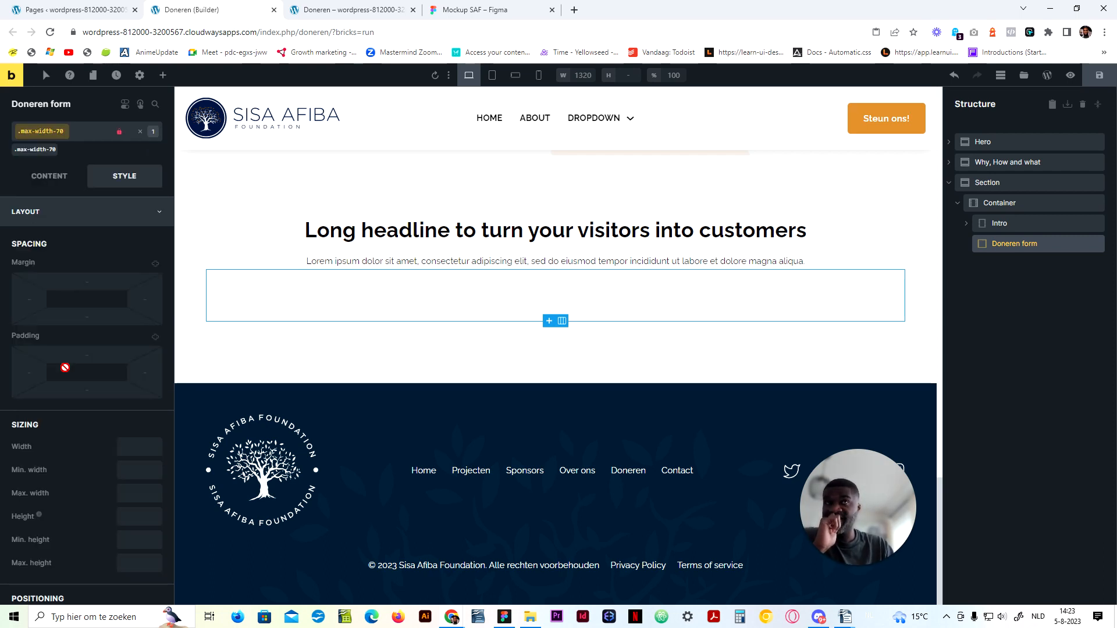
Step: Create the global class saf-doneren-container on the section's Container, reusing the section's class name as its base
left_click(1027, 205)
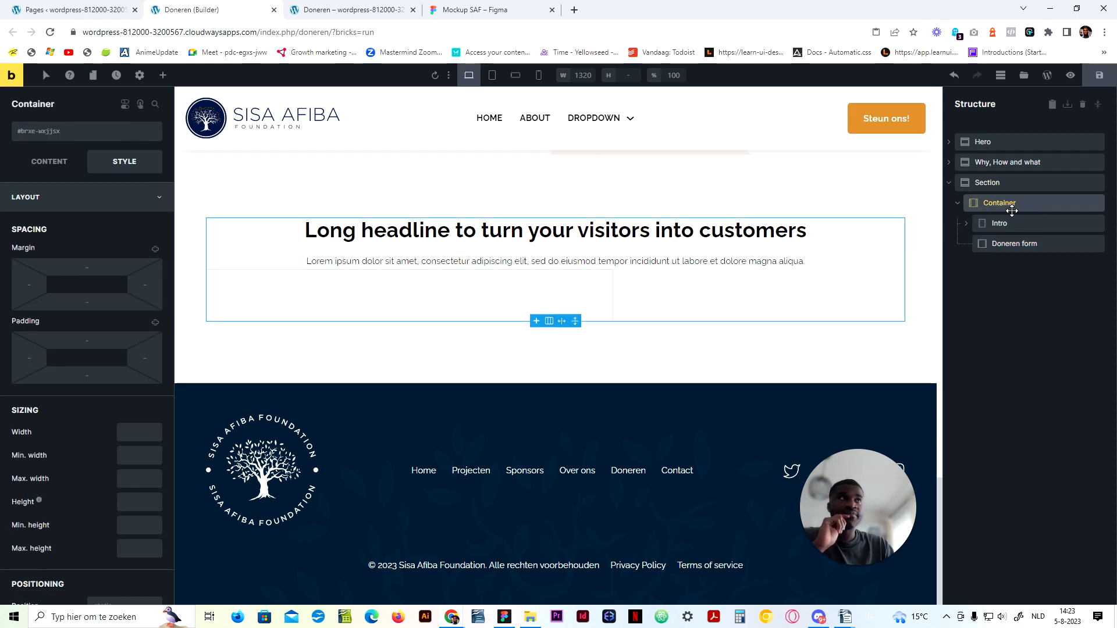
left_click(999, 183)
left_click(130, 134)
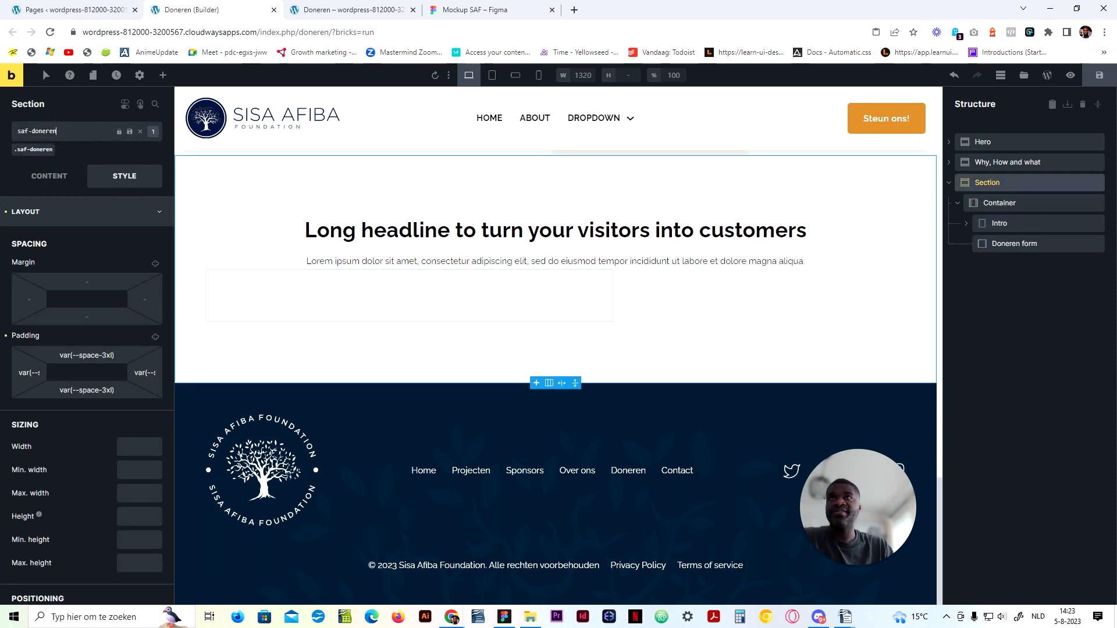
left_click(1015, 203)
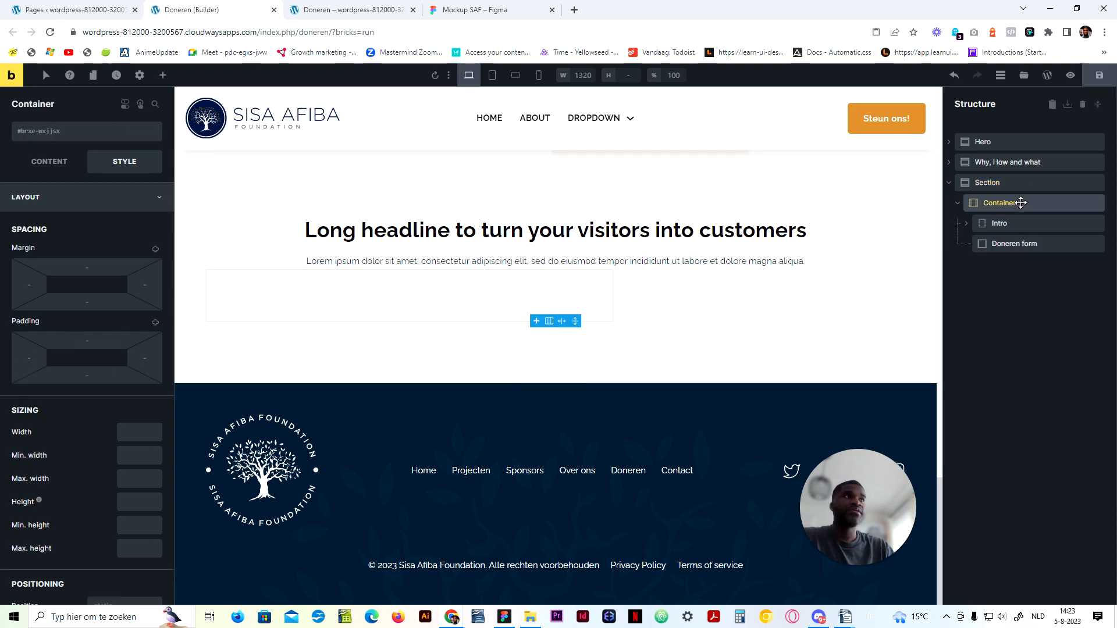
left_click(74, 139)
type("saf-doneren")
type("-container")
key("Return")
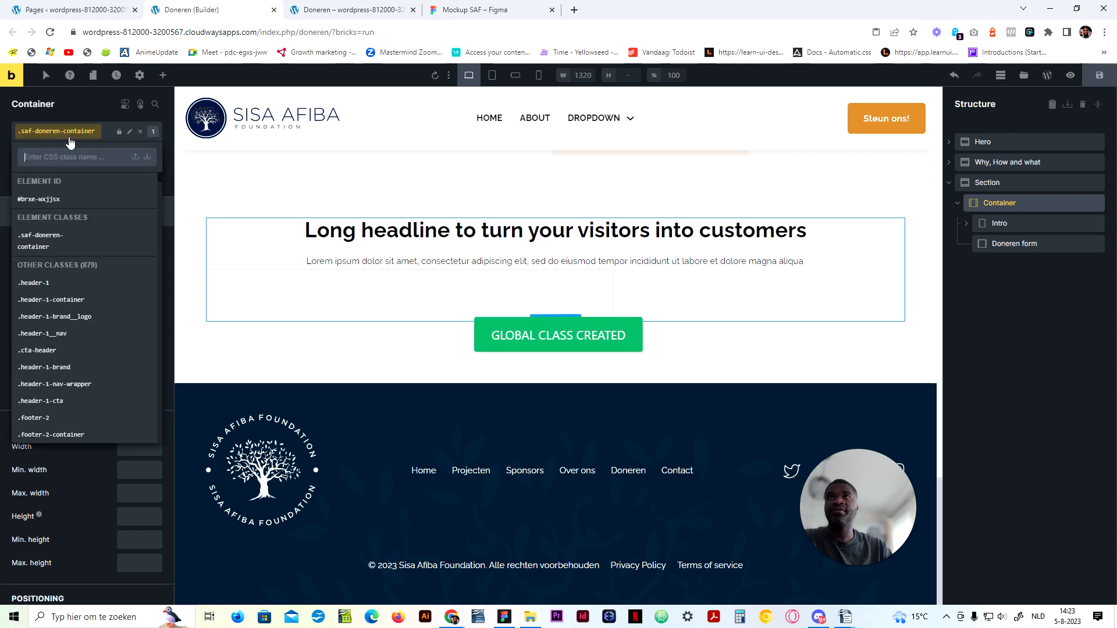
Step: Add a new global class saf-doneren-form to the Doneren form block alongside its width class
left_click(1013, 244)
left_click(78, 134)
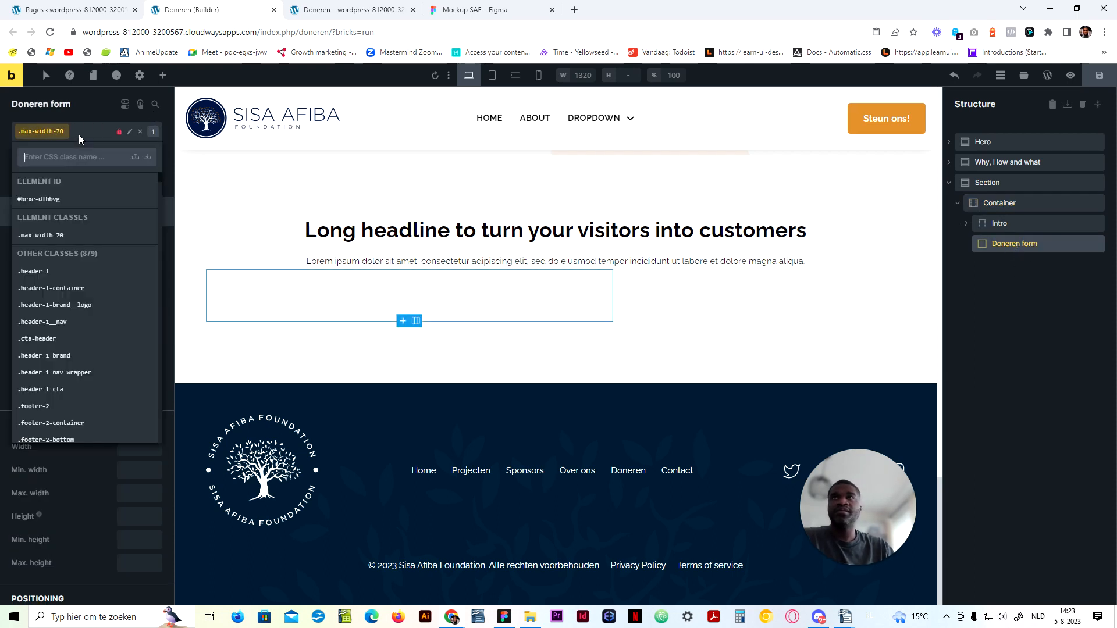
type("saf-doneren")
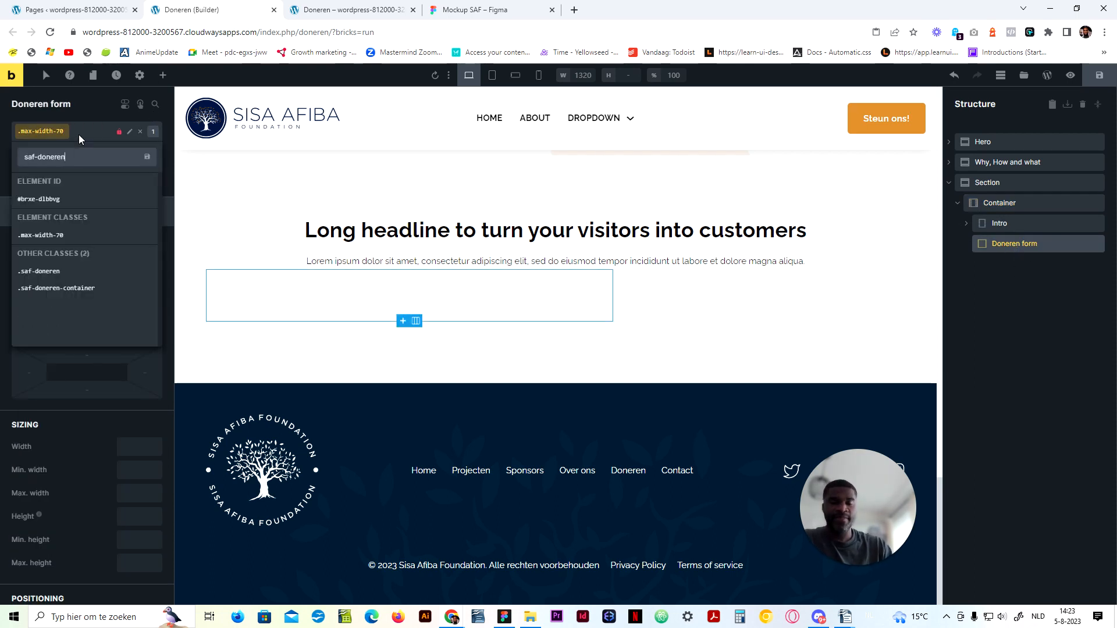
type("-form")
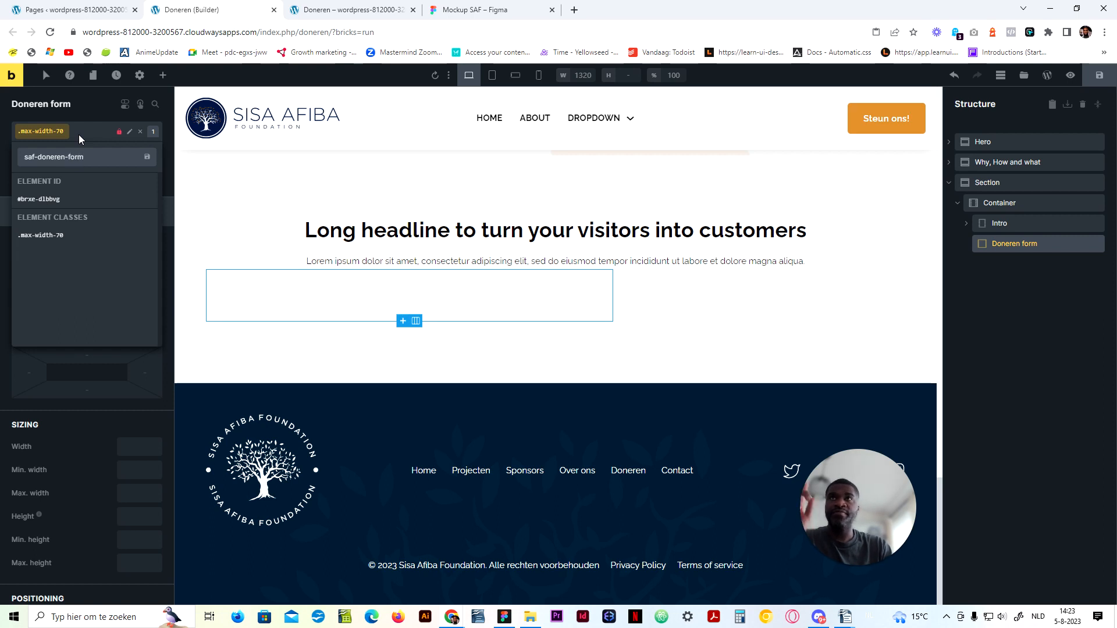
key("Return")
Step: Center the Container's children on the cross axis and set its row gap to var(--space-2xl) in the saf-doneren-container class
left_click(995, 201)
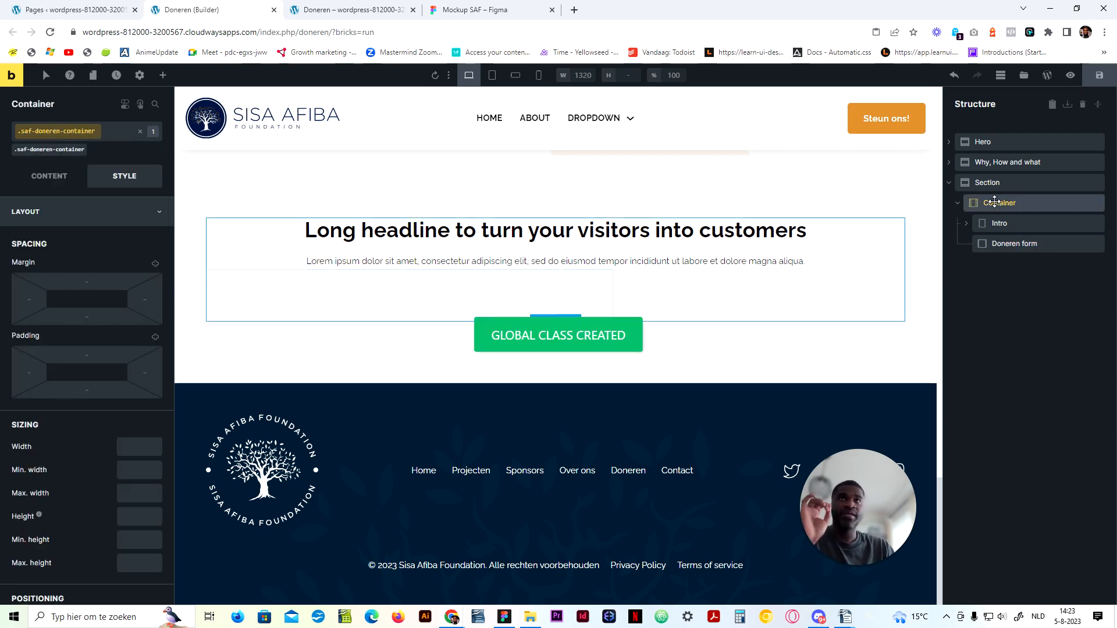
left_click(49, 176)
left_click(56, 427)
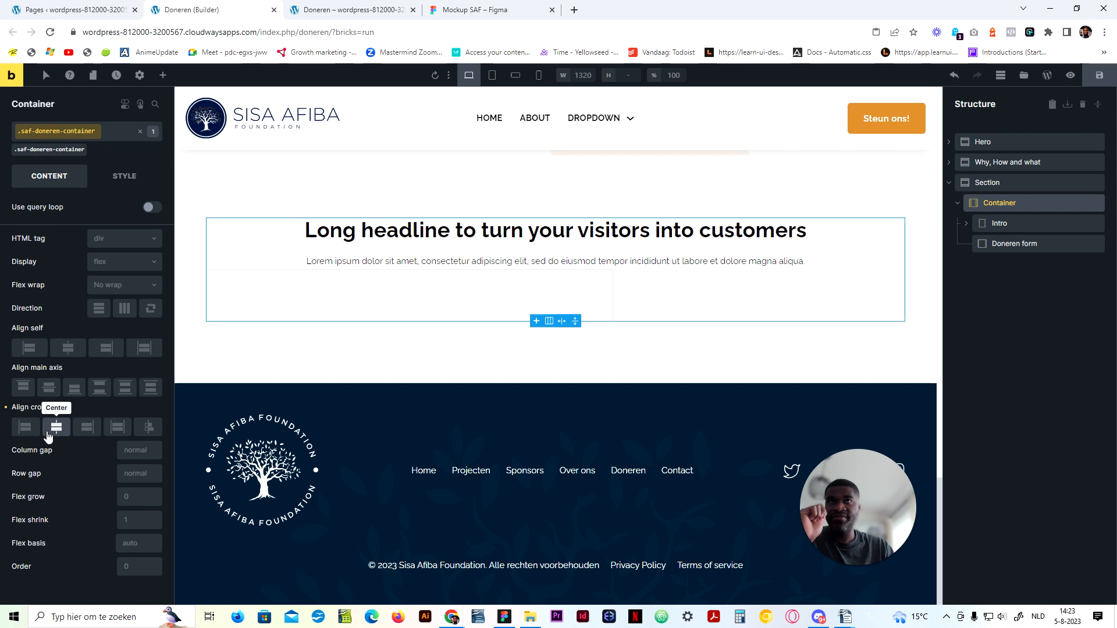
left_click(124, 473)
type("var()")
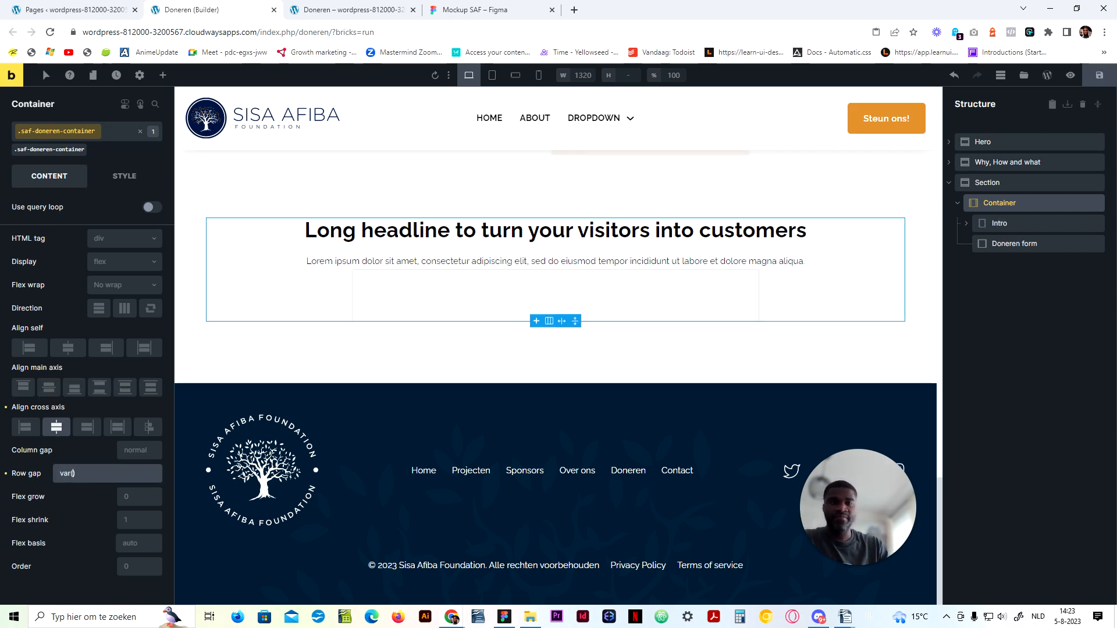
type("--space-xl")
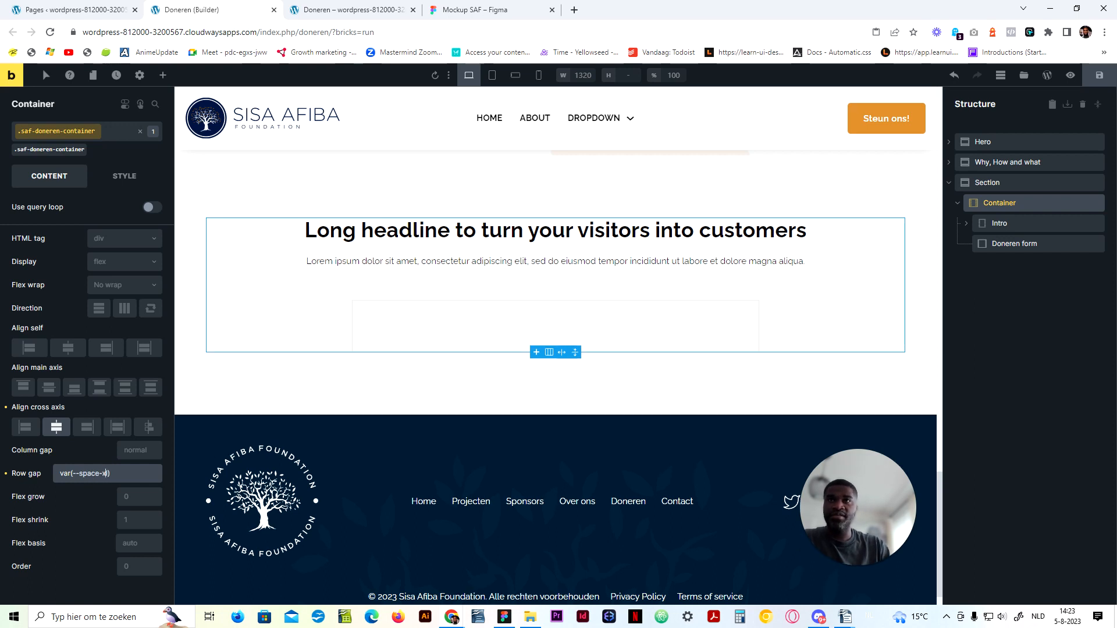
type("2")
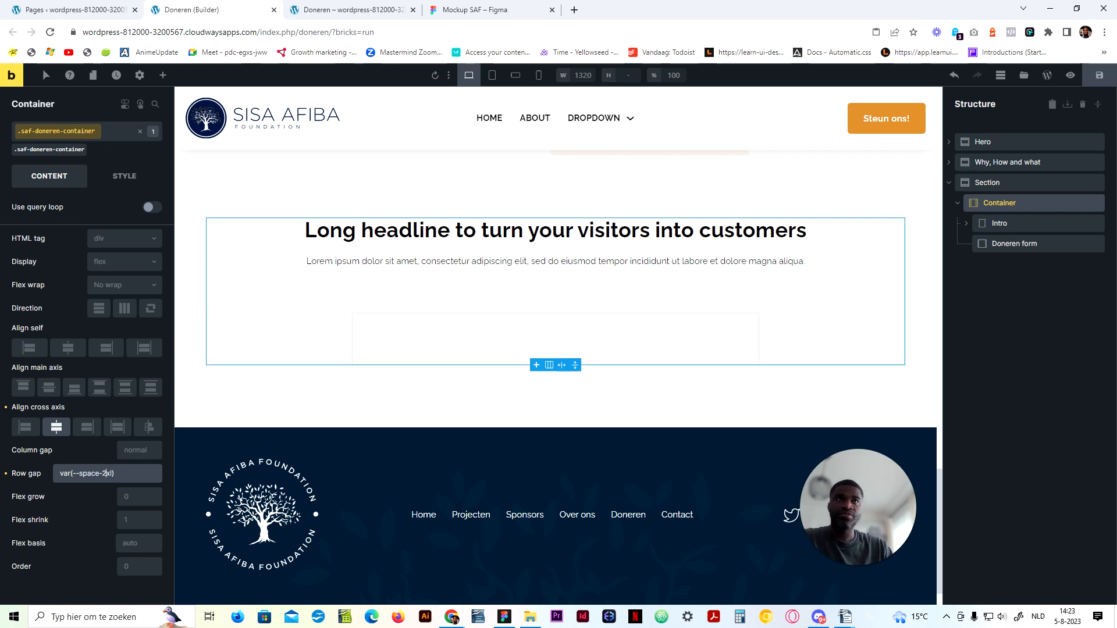
Step: Insert a Fluent Forms Styler element inside the Doneren form block
left_click(559, 339)
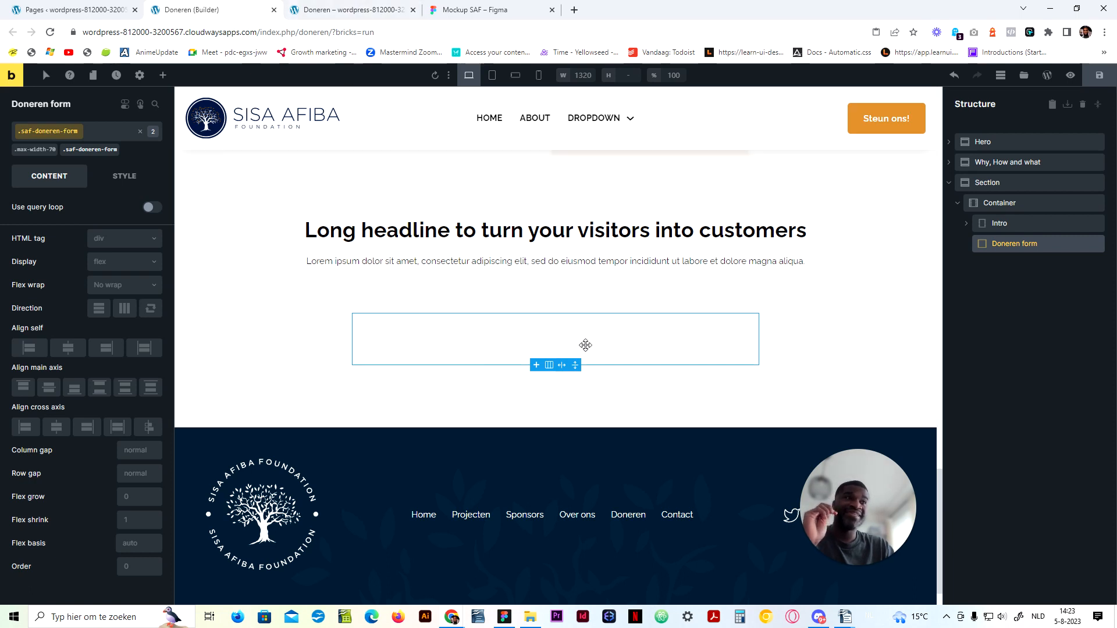
left_click(163, 75)
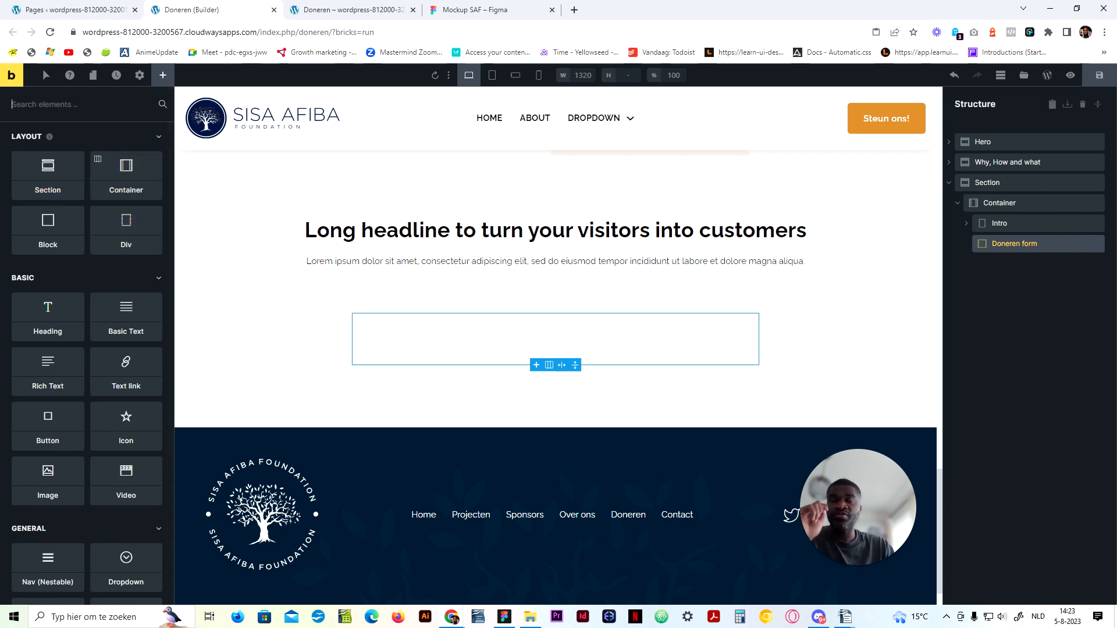
type("fl")
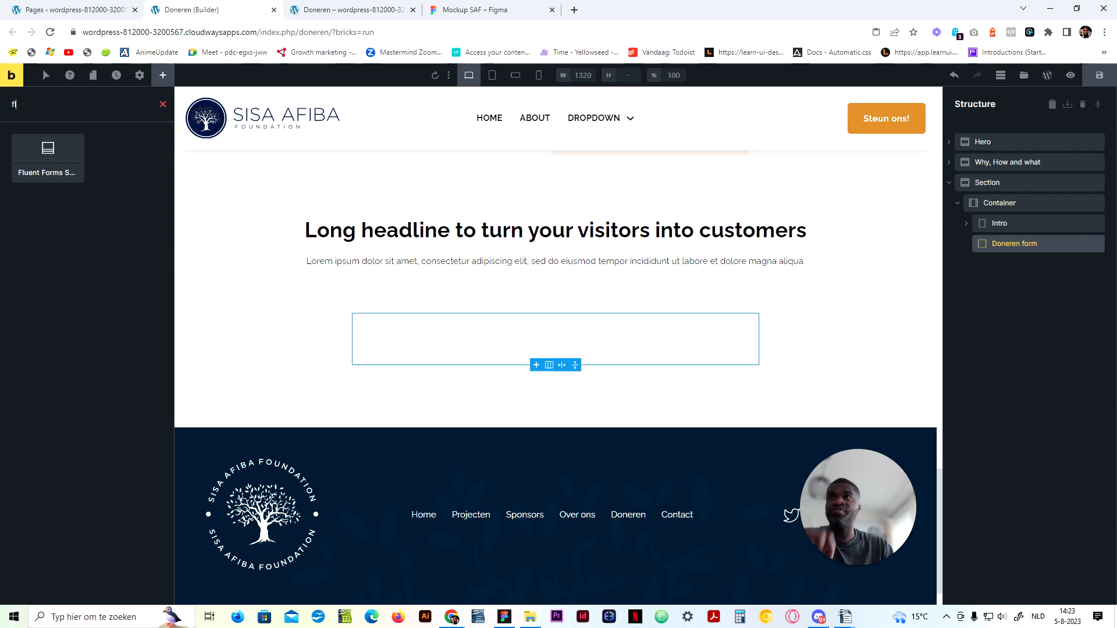
left_click(64, 175)
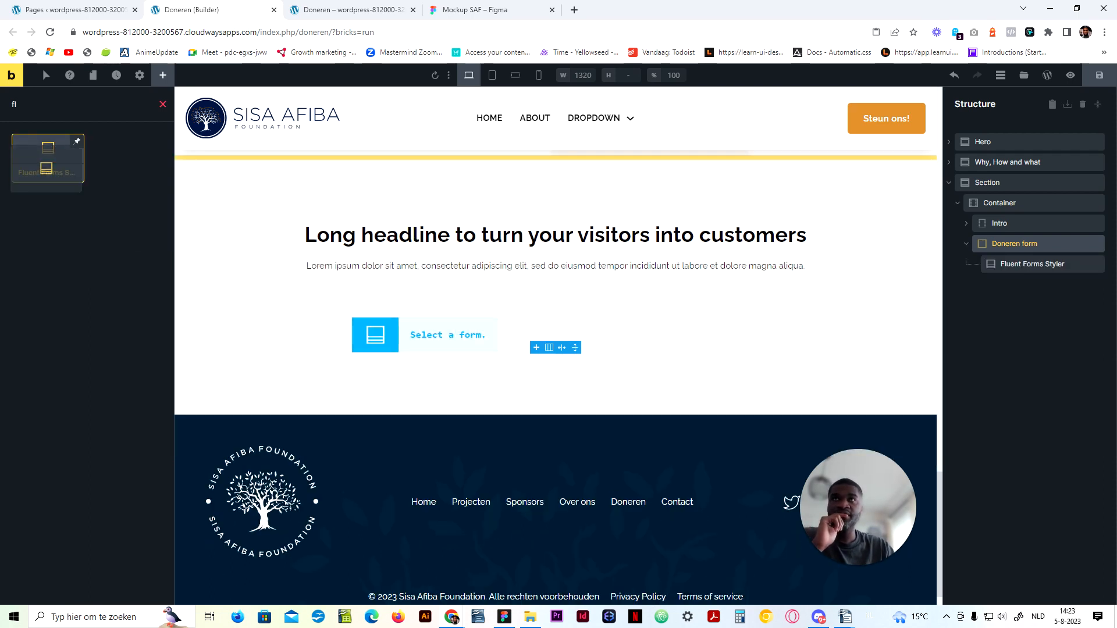
Step: Open the source type options of the Fluent Forms Styler element
left_click(407, 330)
left_click(93, 245)
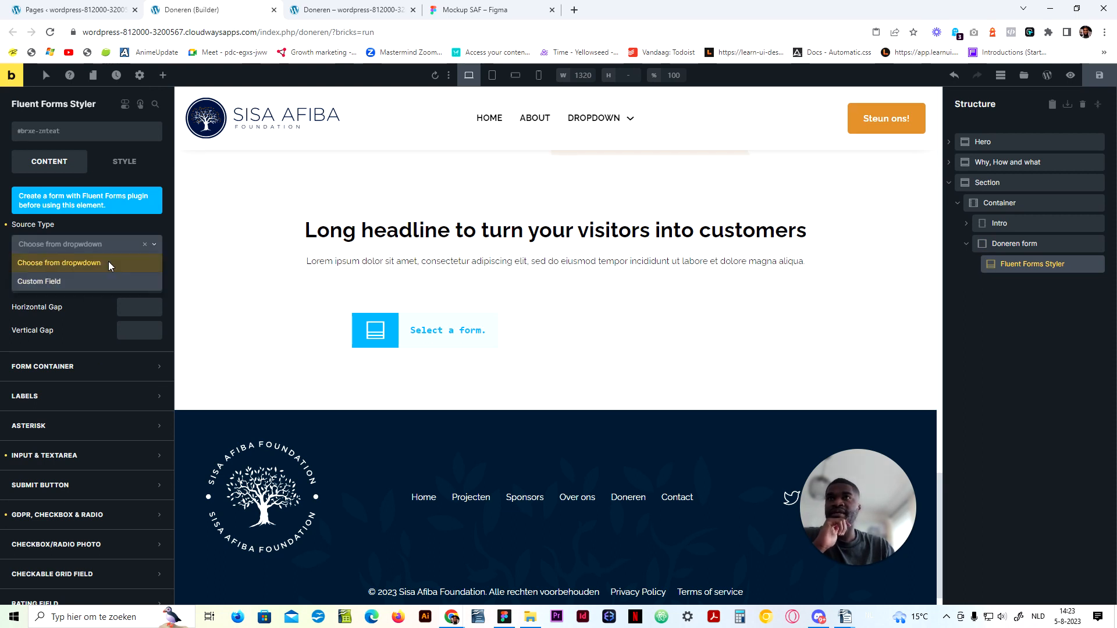
left_click(103, 229)
left_click(96, 246)
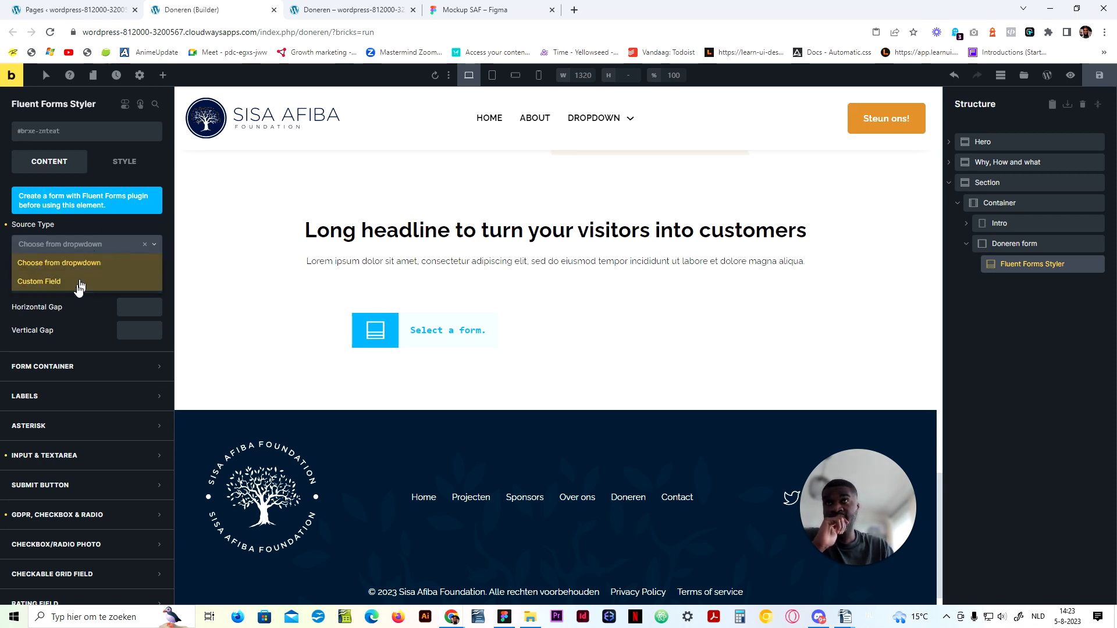
Step: Set the Fluent Forms Styler source to Choose from dropdown and load the Donatie formulier (3) form
left_click(101, 246)
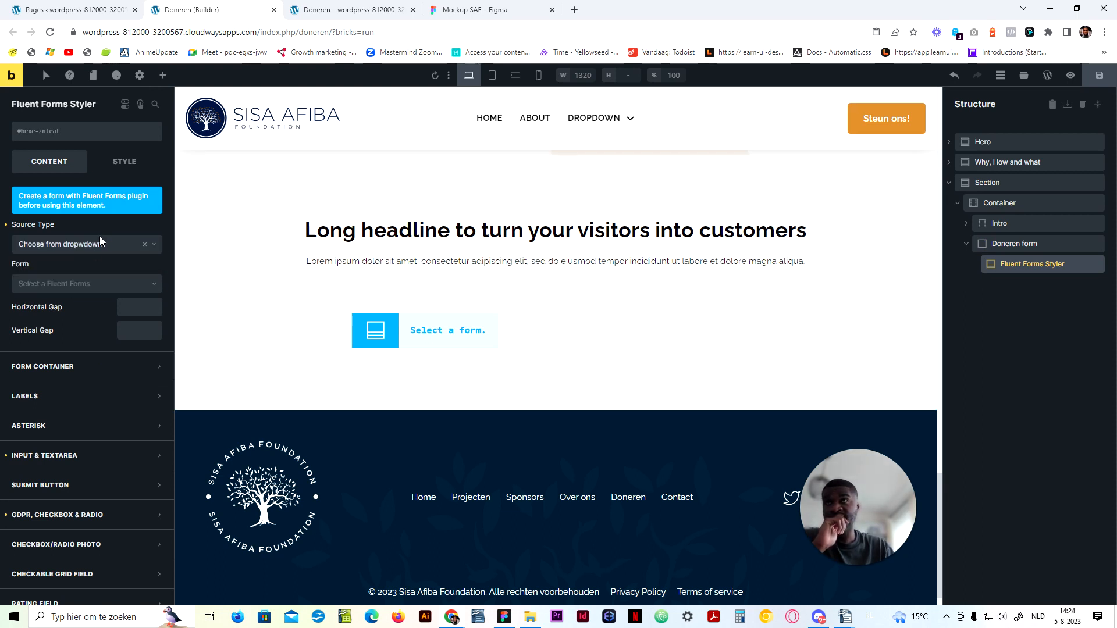
left_click(98, 286)
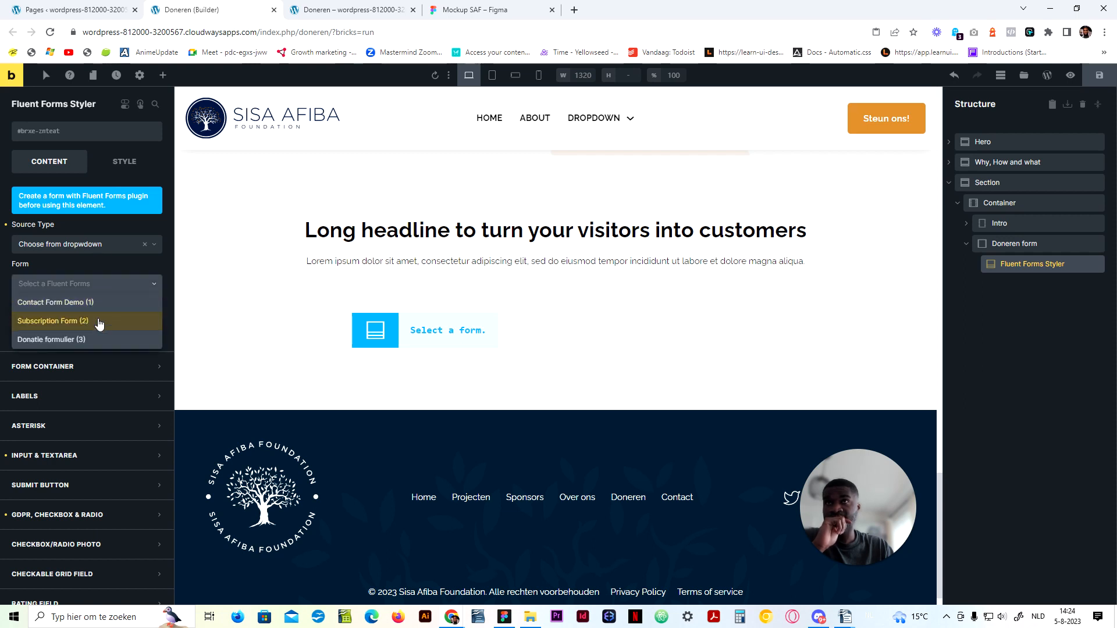
left_click(91, 342)
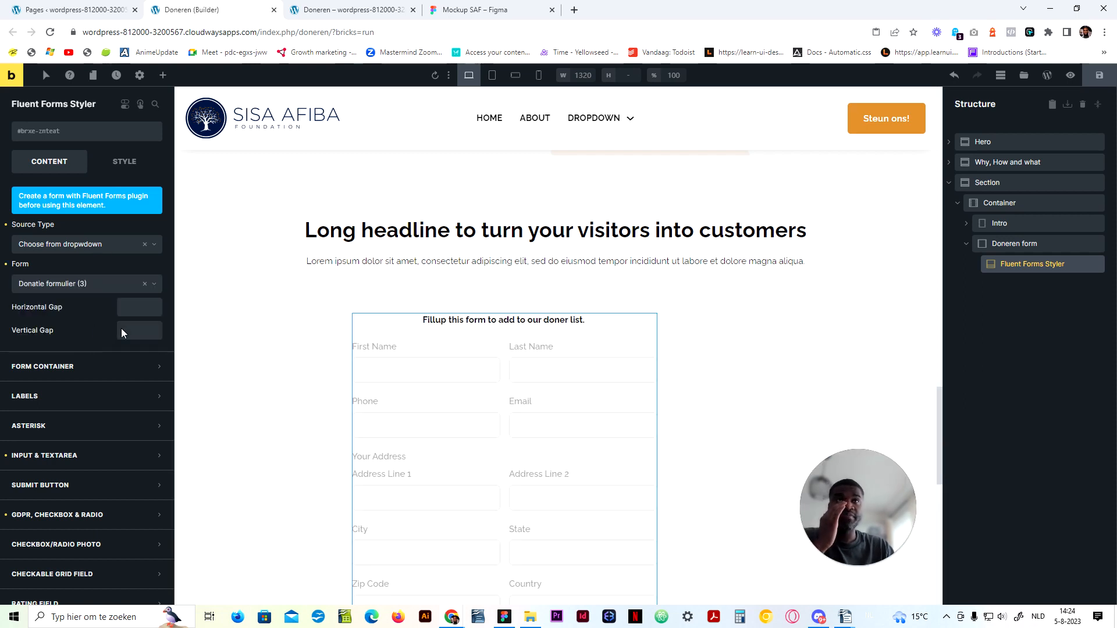
scroll(555, 377, "down", 2)
scroll(594, 470, "down", 4)
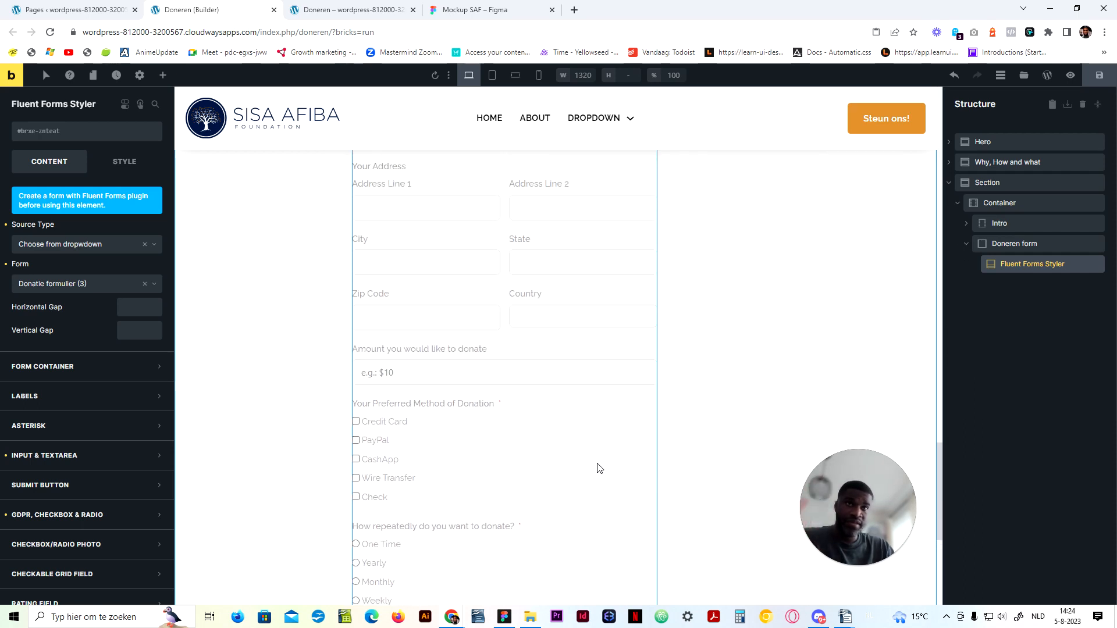
Step: Give the Doneren form block a flex display with vertical direction, centring its content on both the main and cross axes
scroll(748, 456, "up", 9)
left_click(1028, 245)
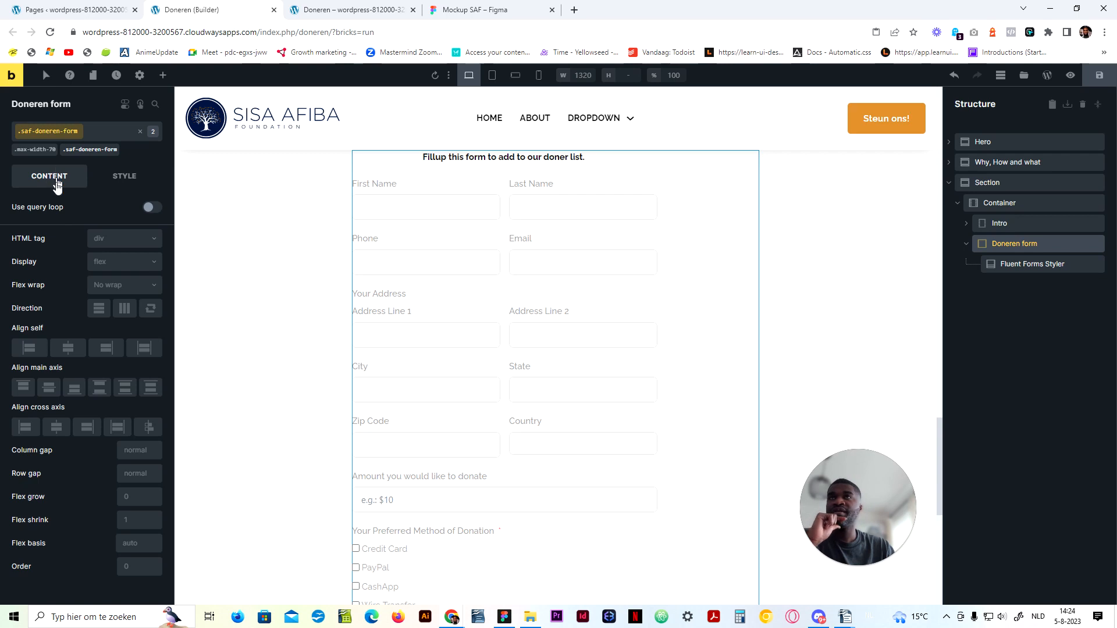
left_click(116, 263)
left_click(108, 283)
left_click(99, 308)
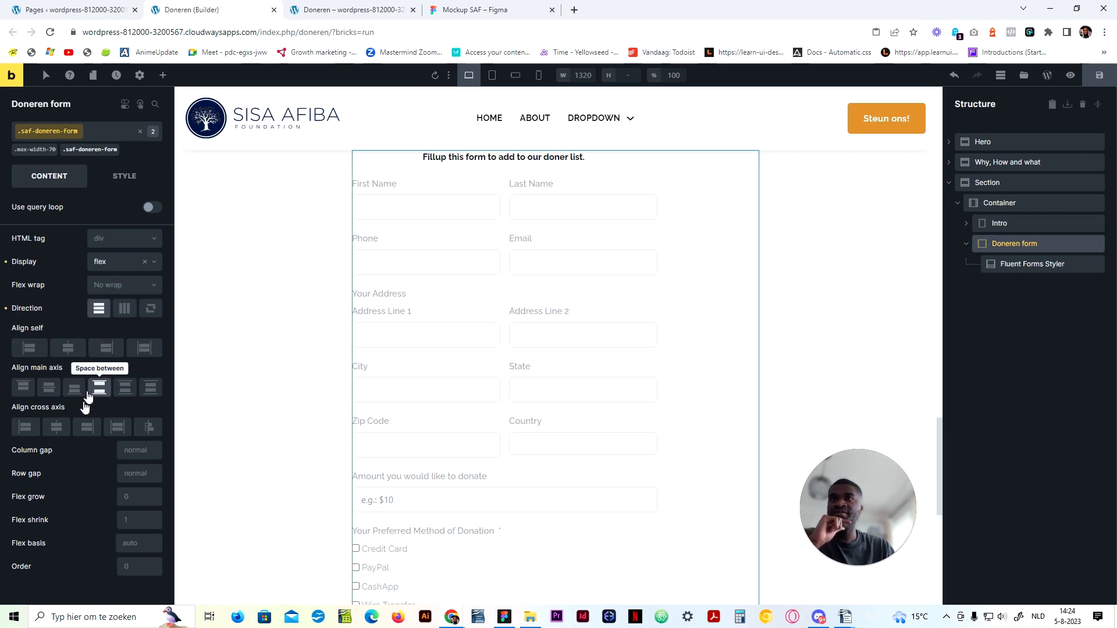
left_click(56, 429)
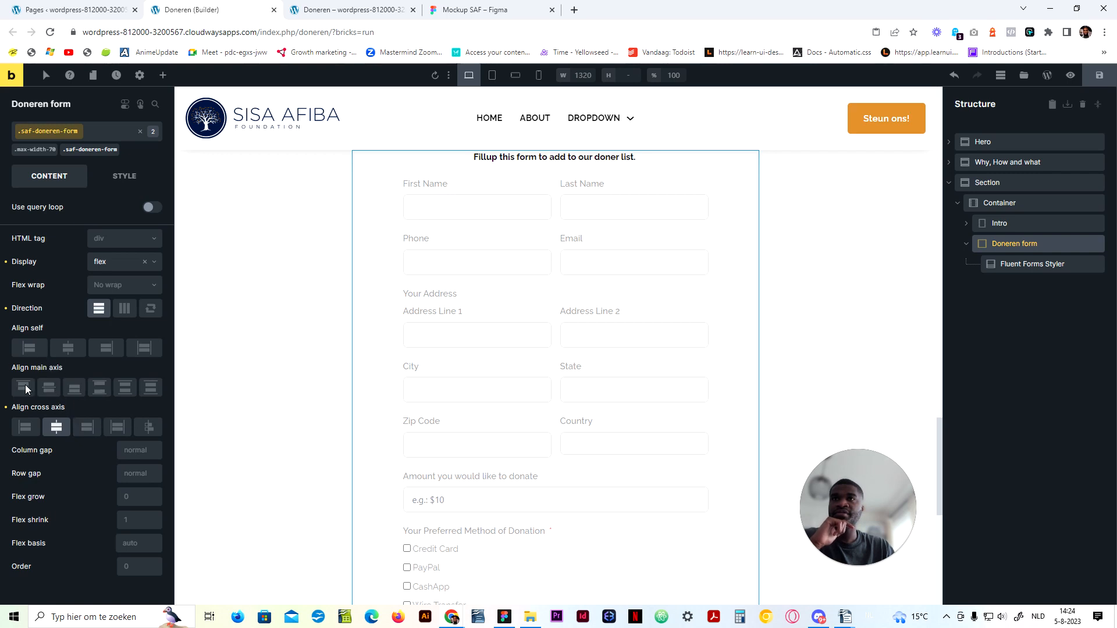
left_click(48, 388)
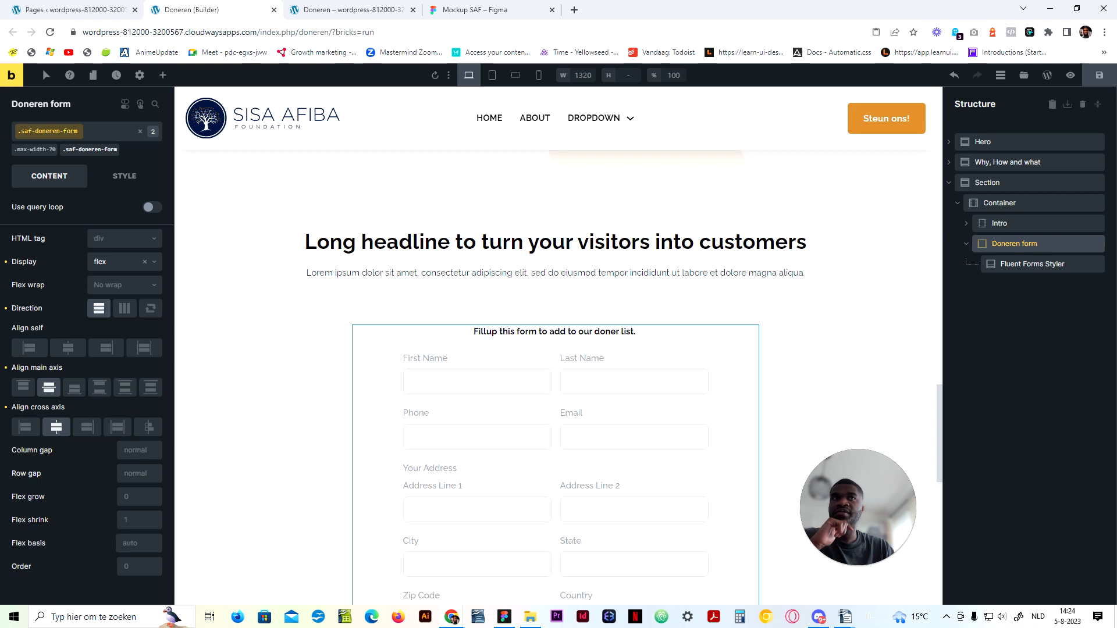
Step: Set the Doneren form block's padding to var(--space-xl) on all sides
left_click(125, 175)
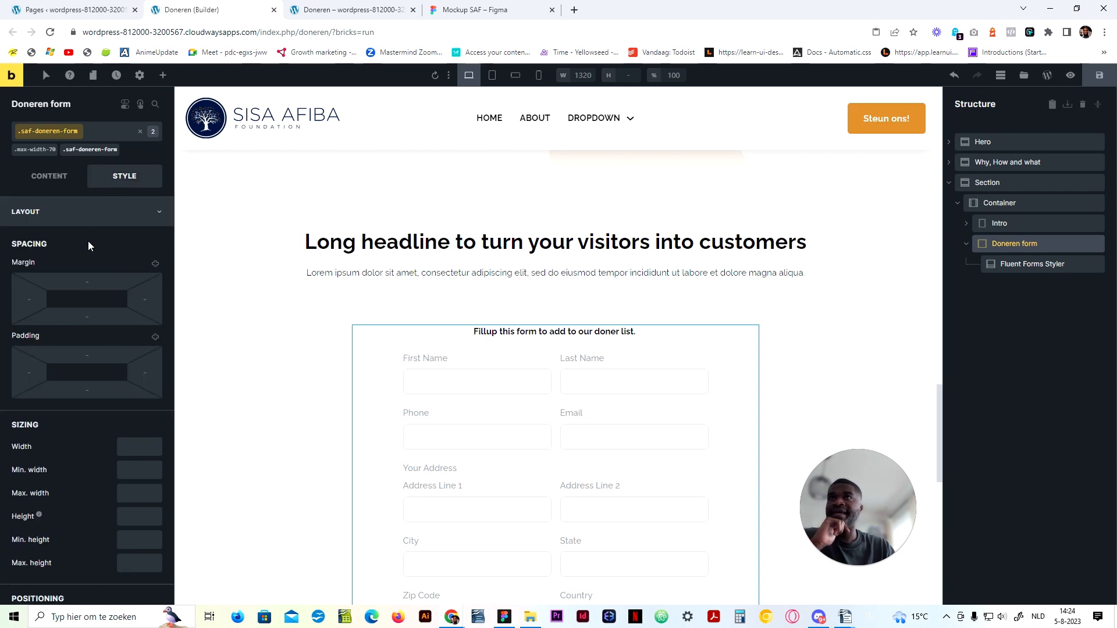
left_click(154, 336)
left_click(86, 354)
type("var()")
key("Left")
type("--space-xl")
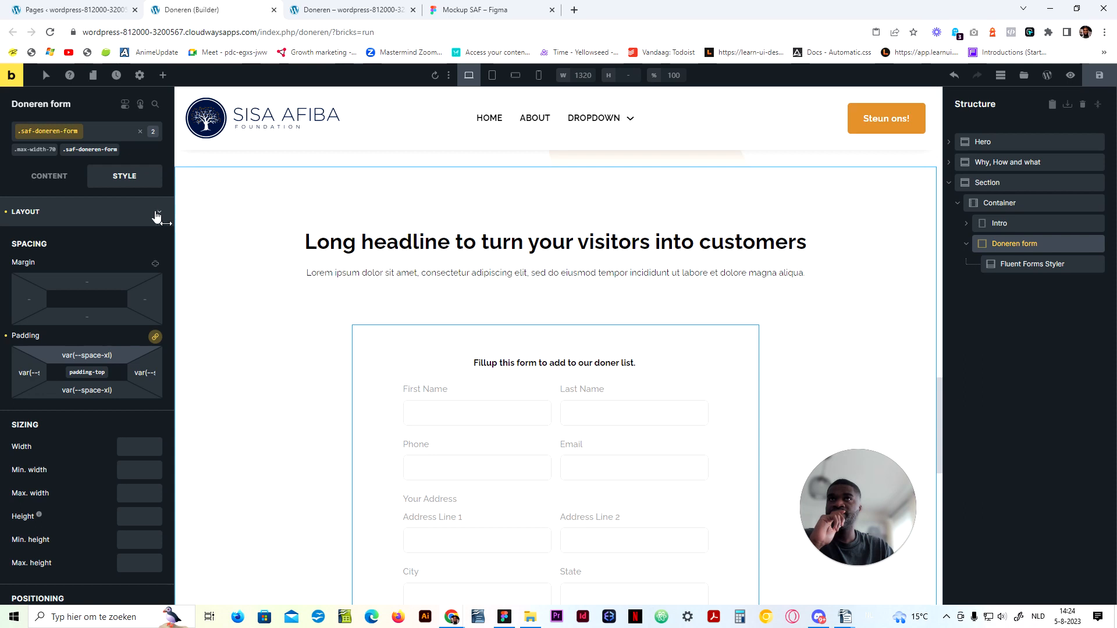
Step: Apply a background colour from the palette to the Doneren form block
left_click(116, 216)
left_click(156, 271)
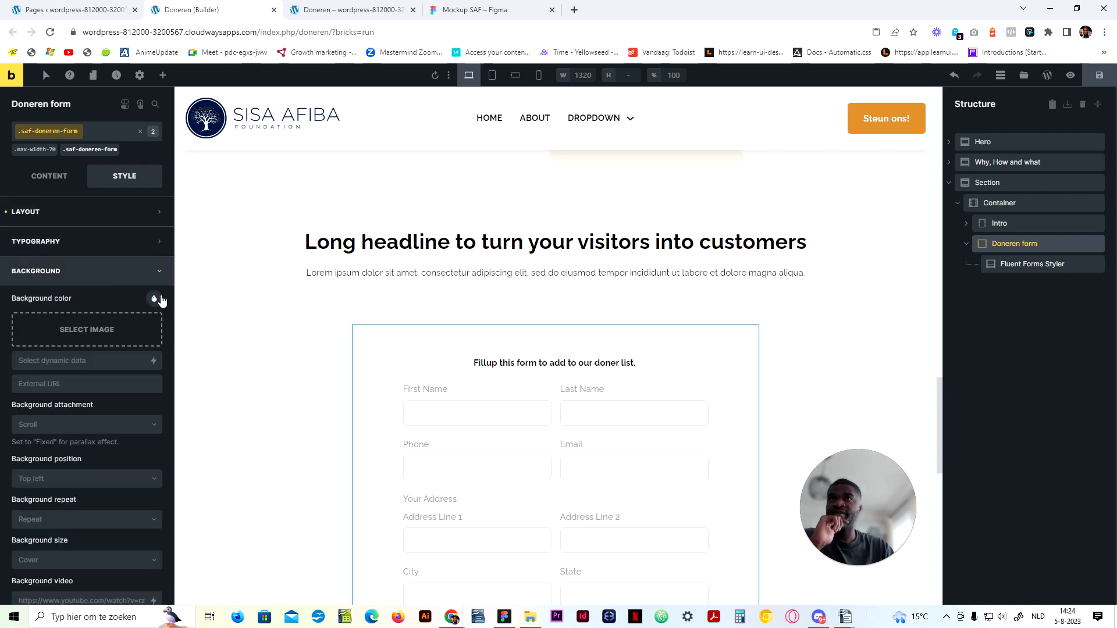
left_click(155, 299)
left_click(46, 449)
left_click(111, 273)
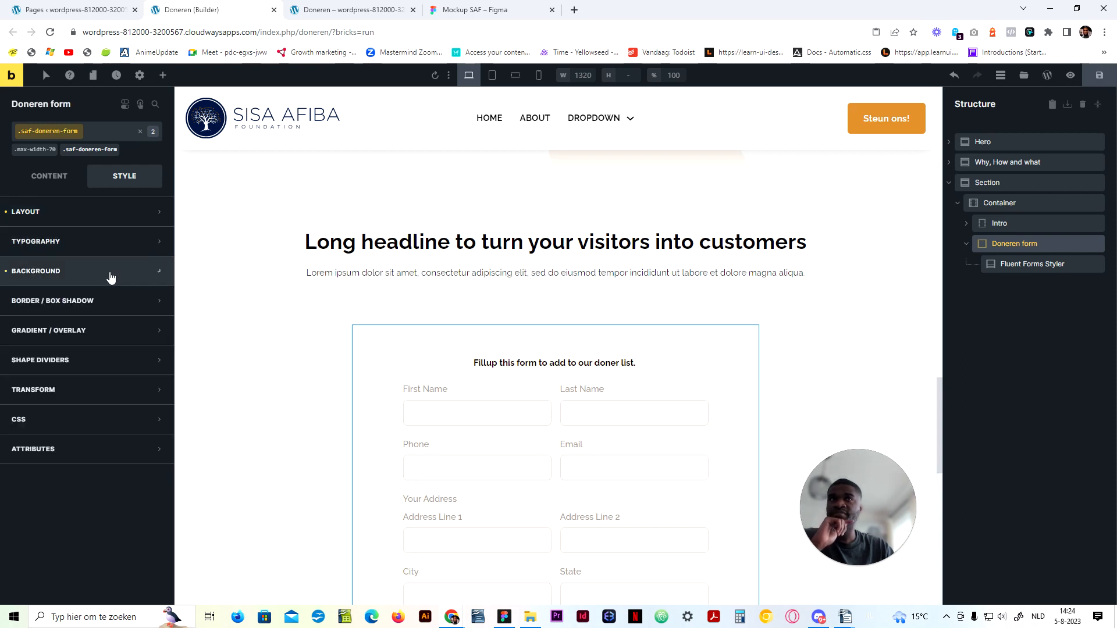
Step: Set the Doneren form block's border radius to var(--radius-l) on all corners
left_click(132, 313)
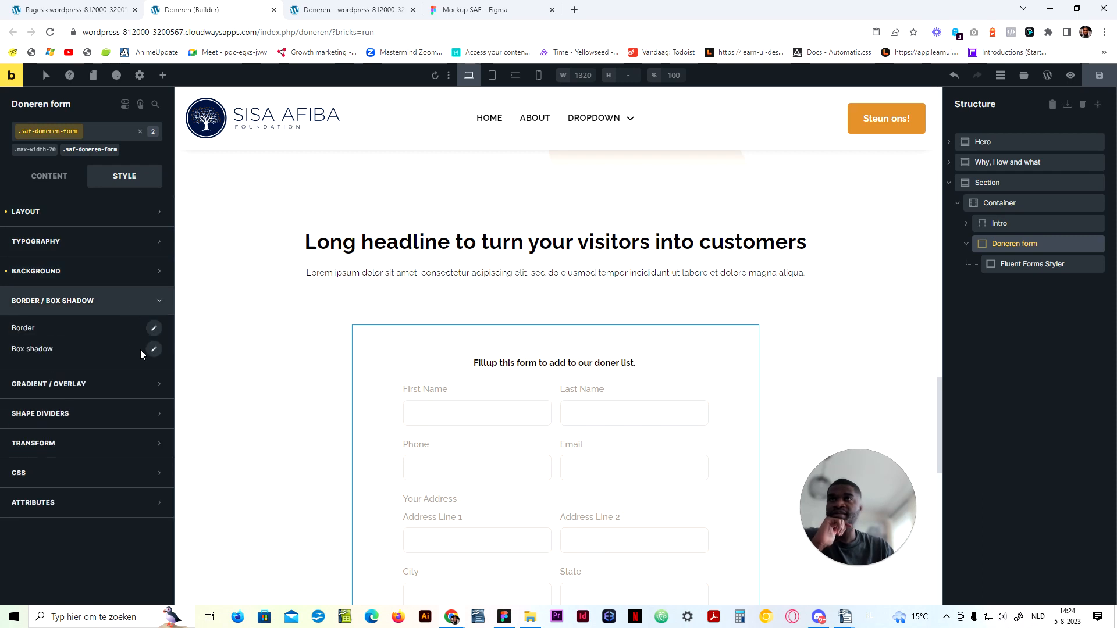
left_click(154, 330)
left_click(148, 453)
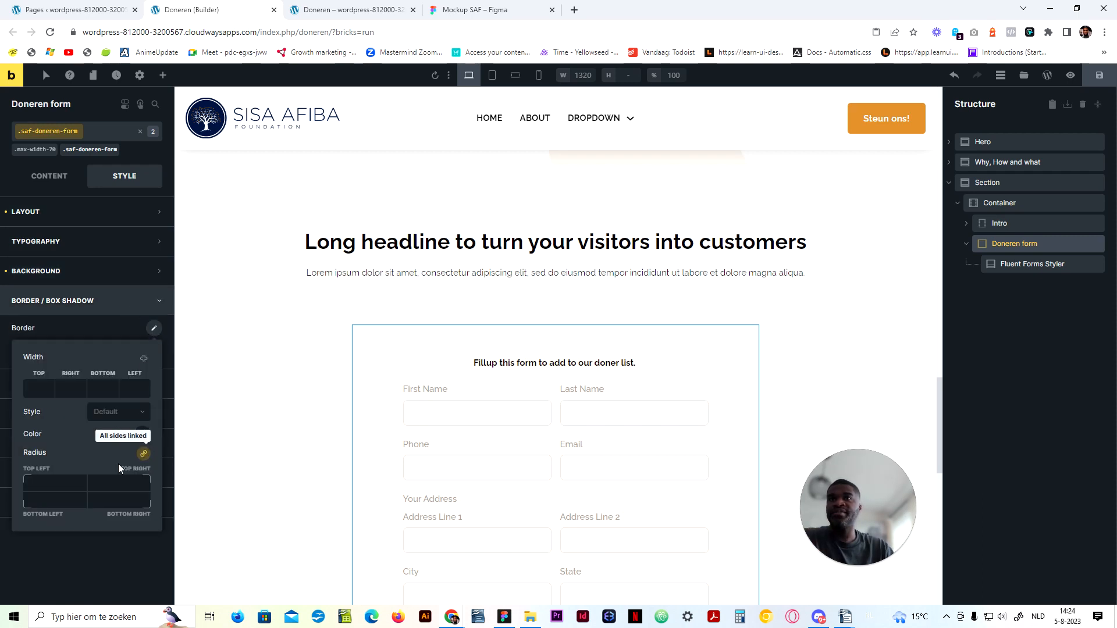
left_click(55, 482)
type("var()--radius-l")
Step: Check the styled donation form down to its submit button and save the page
scroll(567, 344, "down", 8)
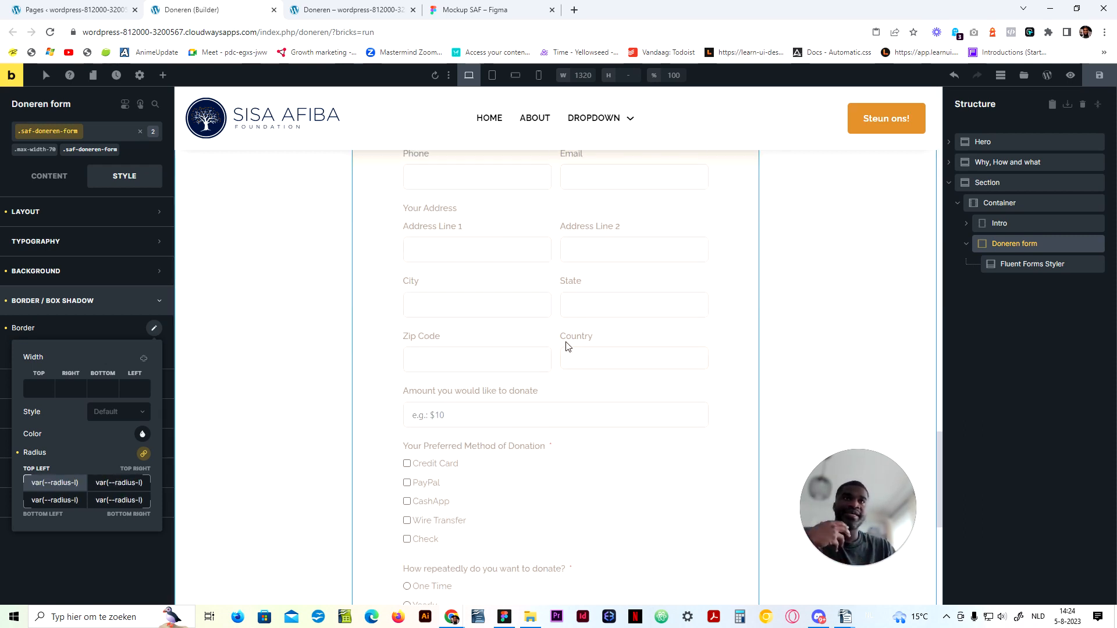
left_click(547, 445)
scroll(546, 456, "up", 5)
scroll(547, 436, "down", 2)
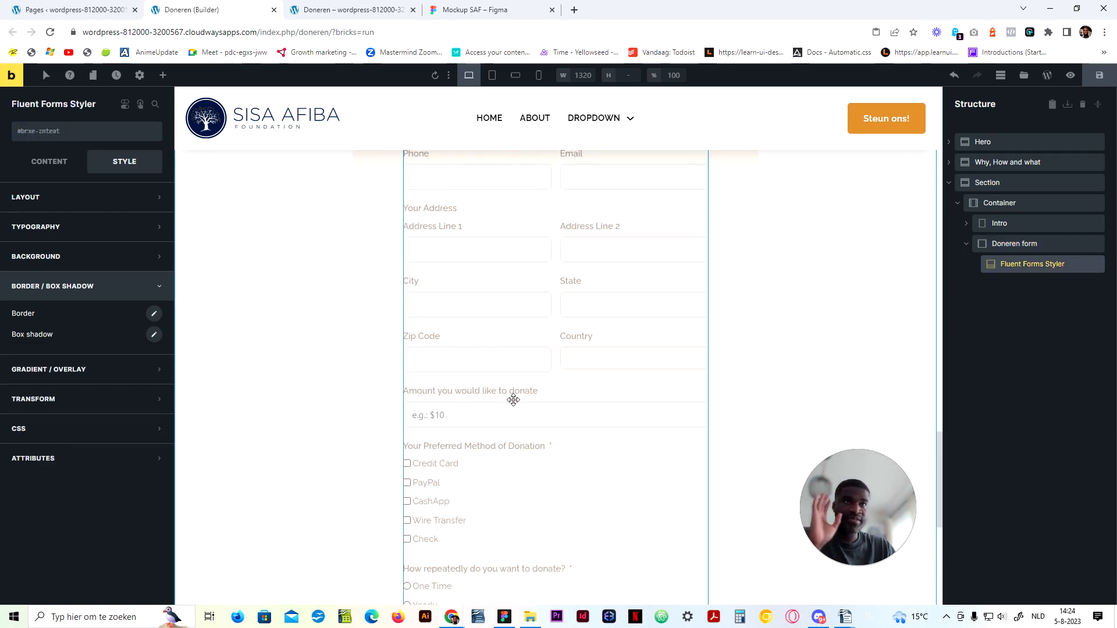
scroll(493, 397, "down", 2)
left_click(1099, 75)
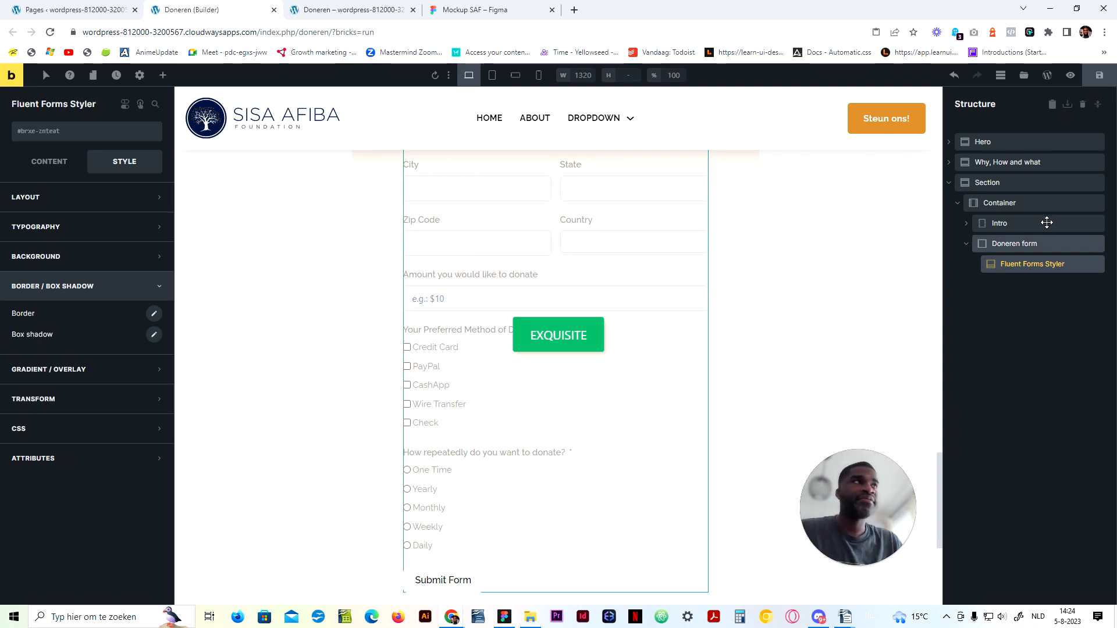
Step: Rename the section containing the donation form as Doneren and save the page
left_click(996, 184)
type("Doneren")
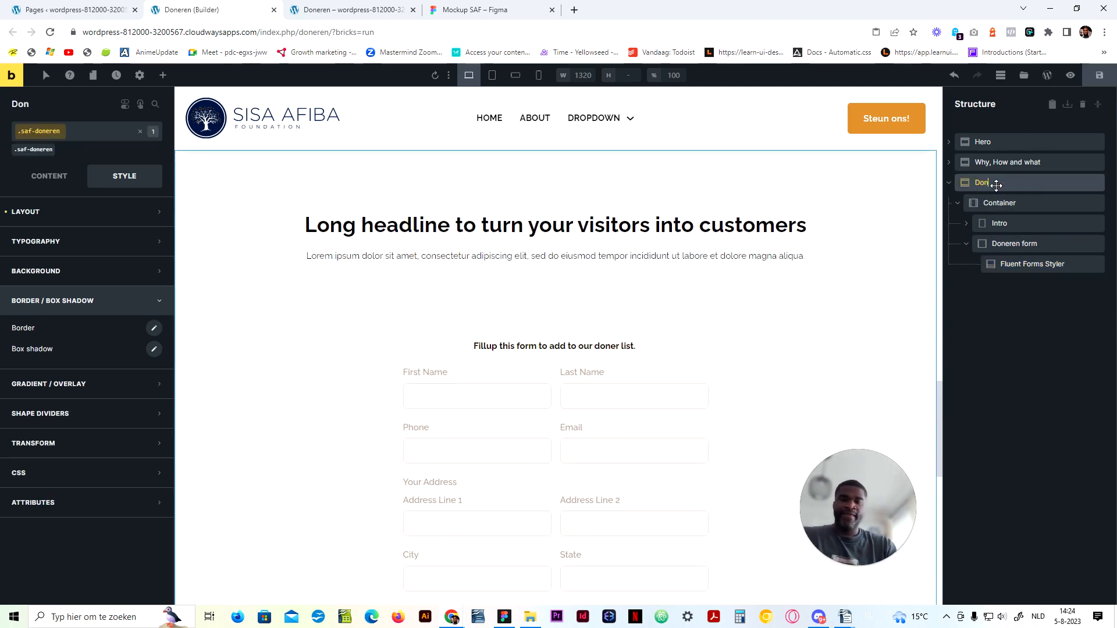
left_click(1099, 75)
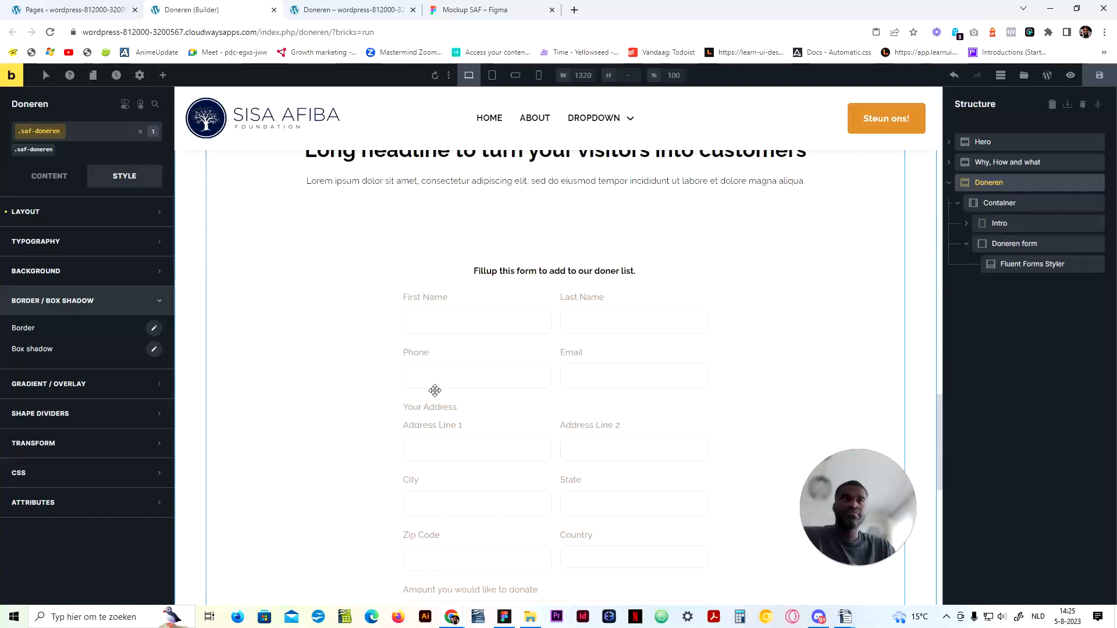
Step: Reload the Doneren page preview and review its layout and spacing from the hero to the donation form
scroll(434, 390, "up", 2)
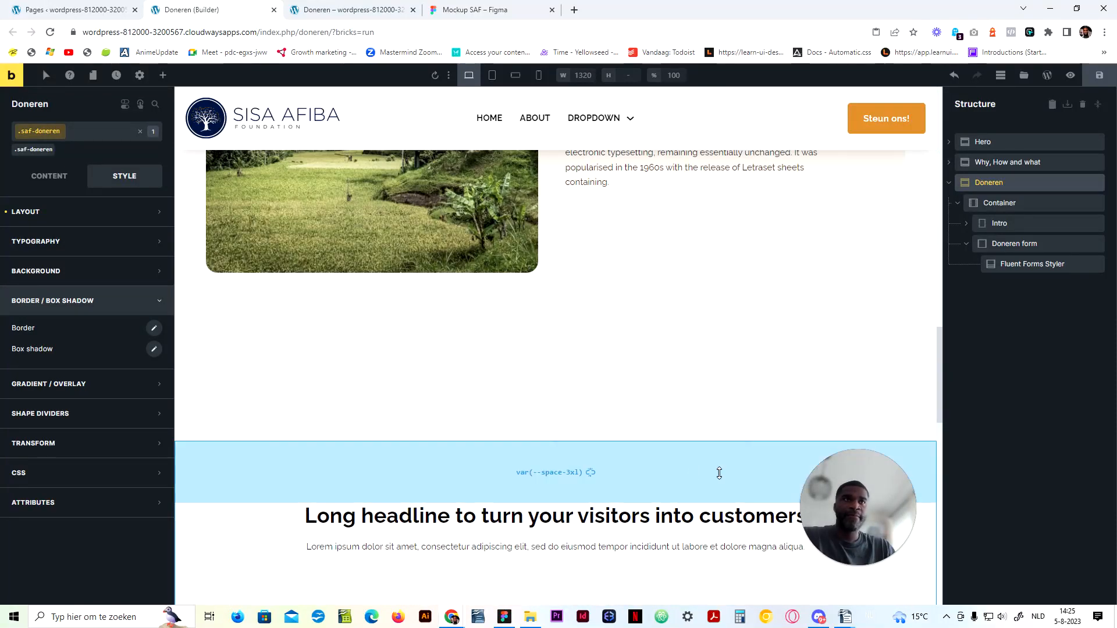
scroll(487, 517, "down", 3)
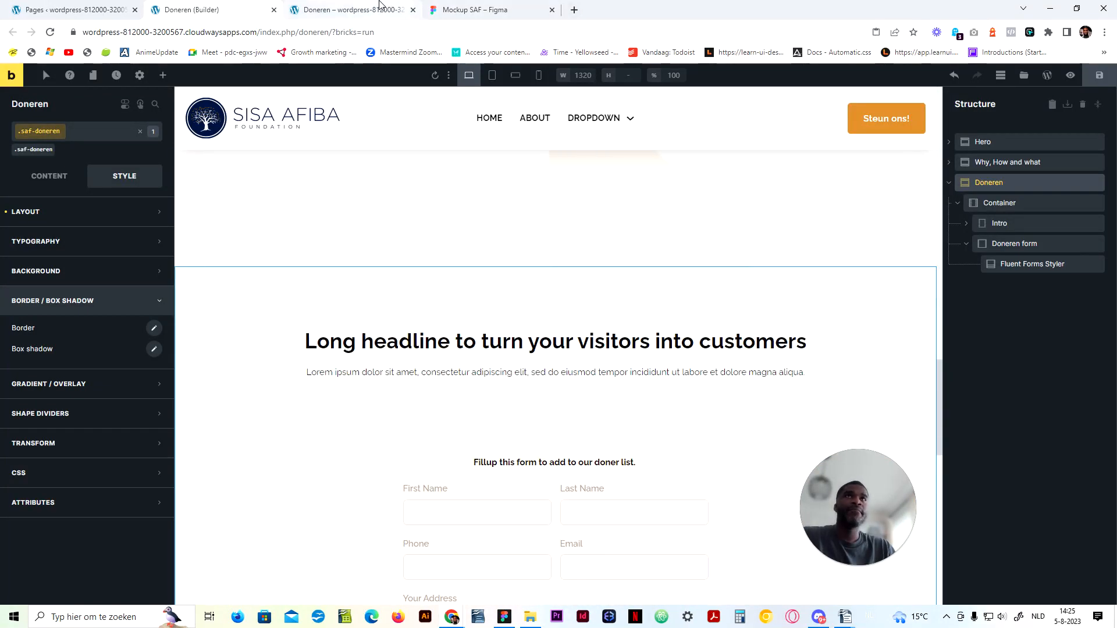
left_click(379, 7)
left_click(50, 32)
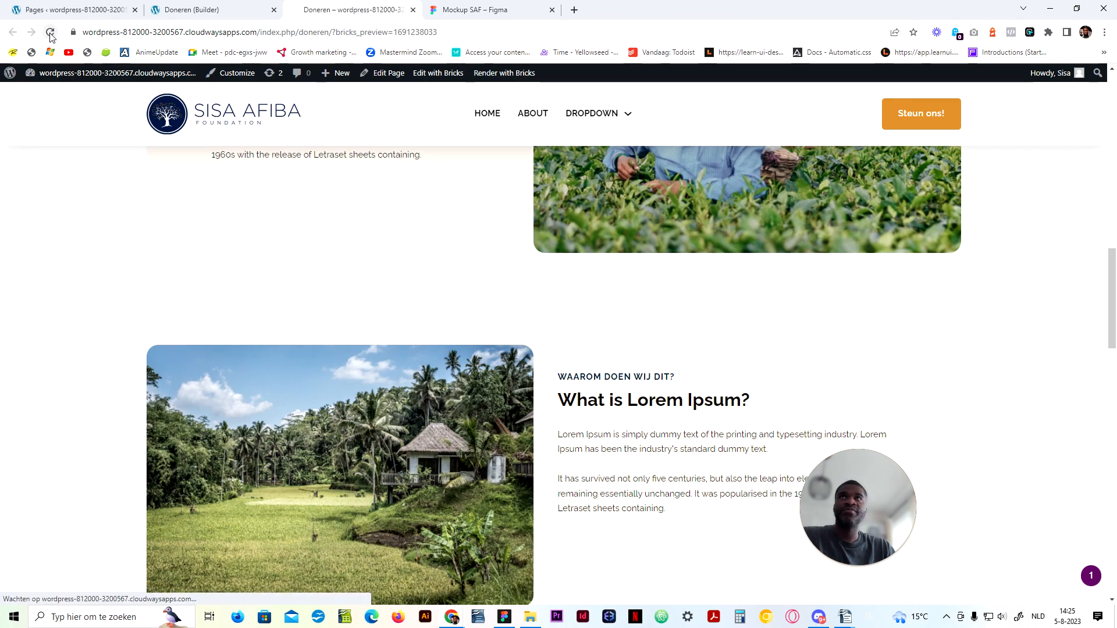
scroll(417, 245, "up", 10)
scroll(429, 317, "down", 15)
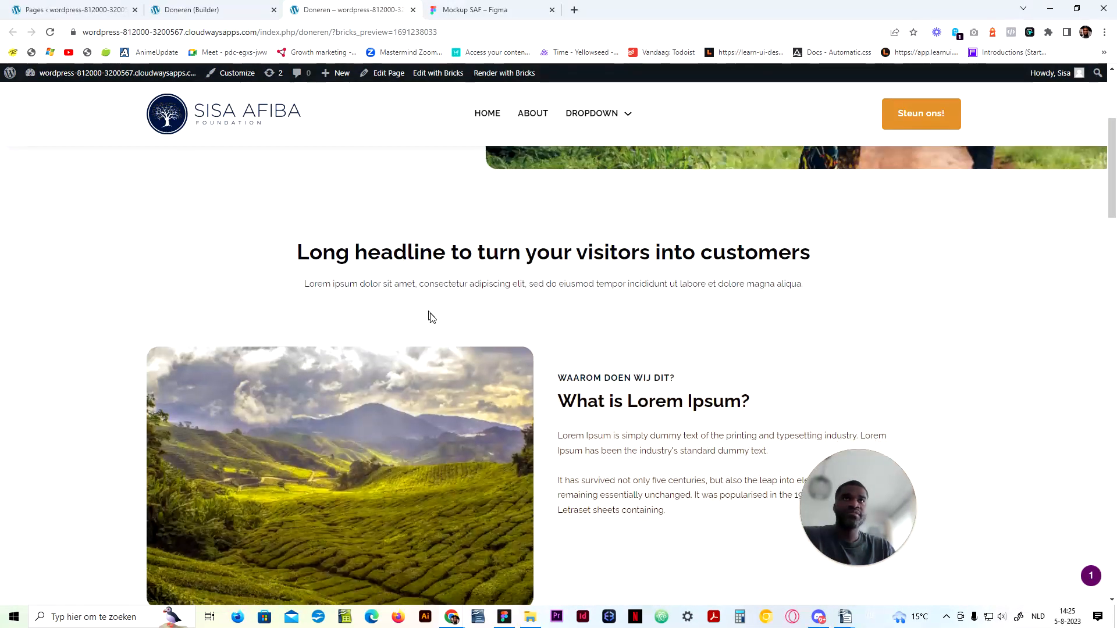
scroll(433, 331, "down", 15)
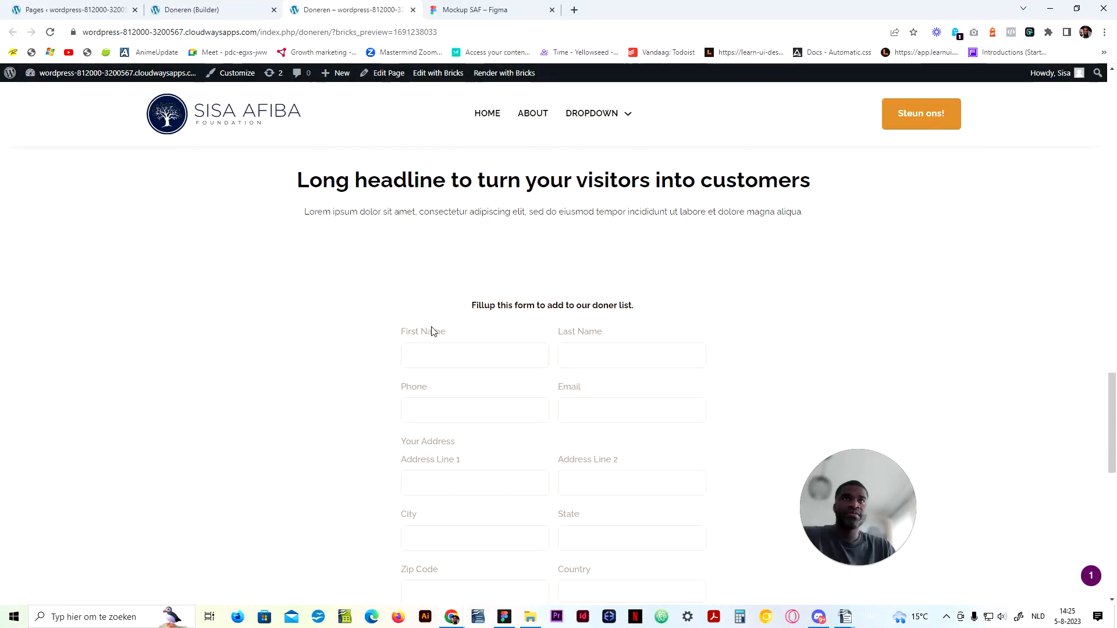
scroll(432, 329, "up", 8)
scroll(432, 332, "up", 15)
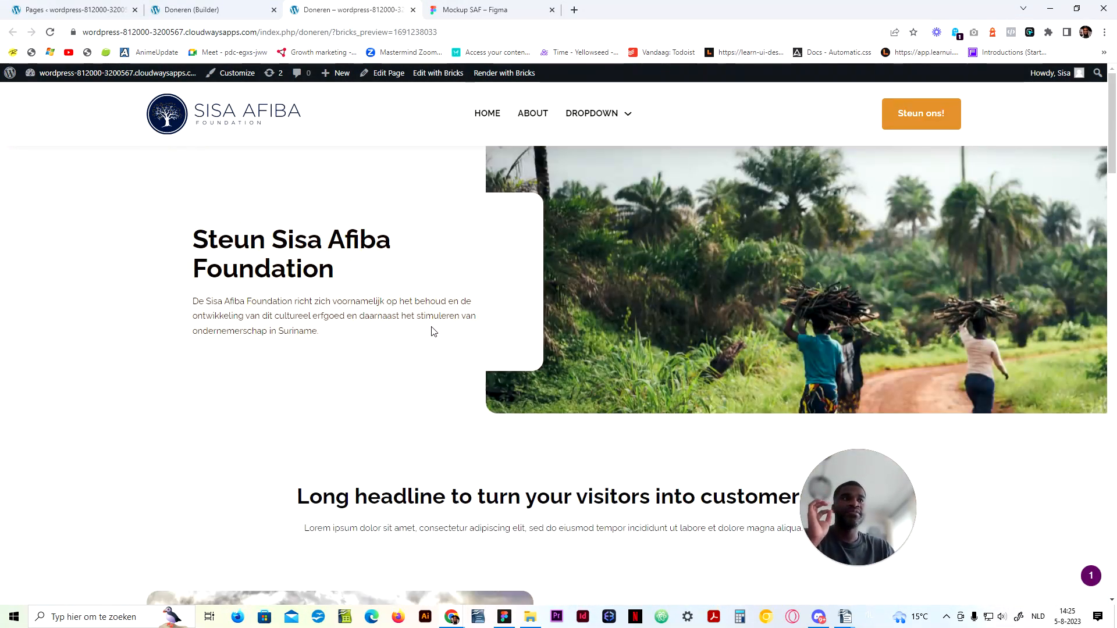
scroll(433, 332, "down", 7)
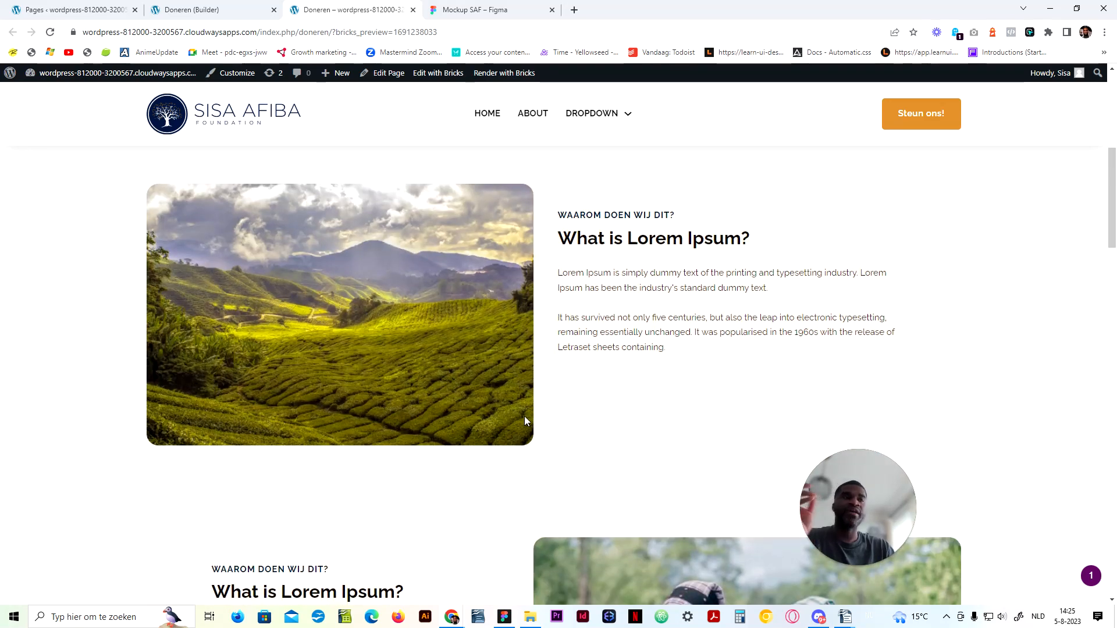
scroll(308, 420, "down", 15)
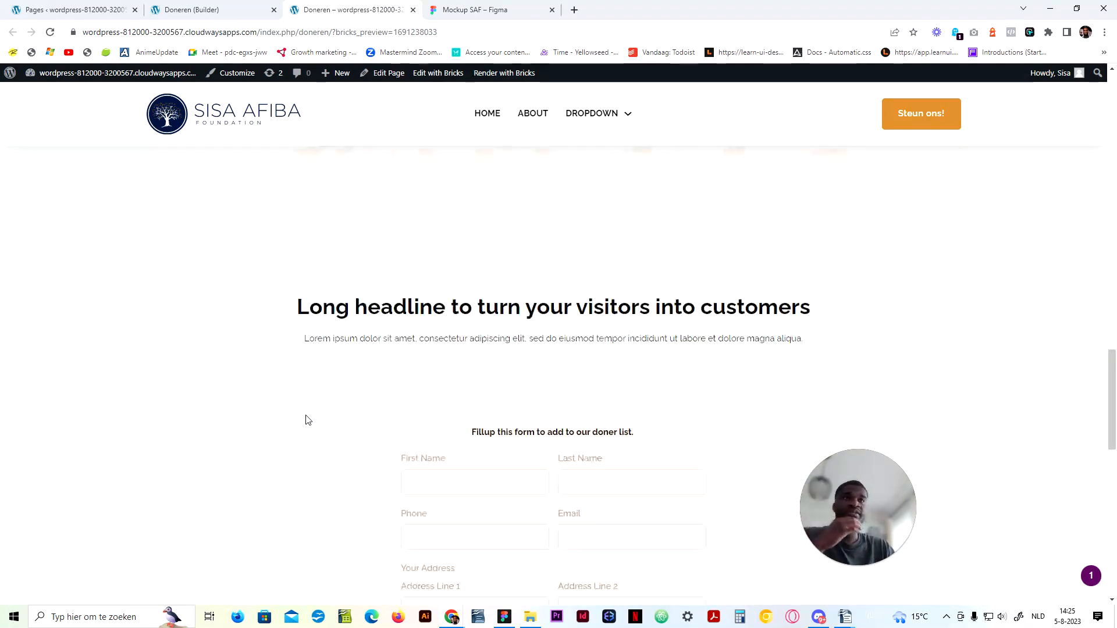
scroll(309, 420, "down", 2)
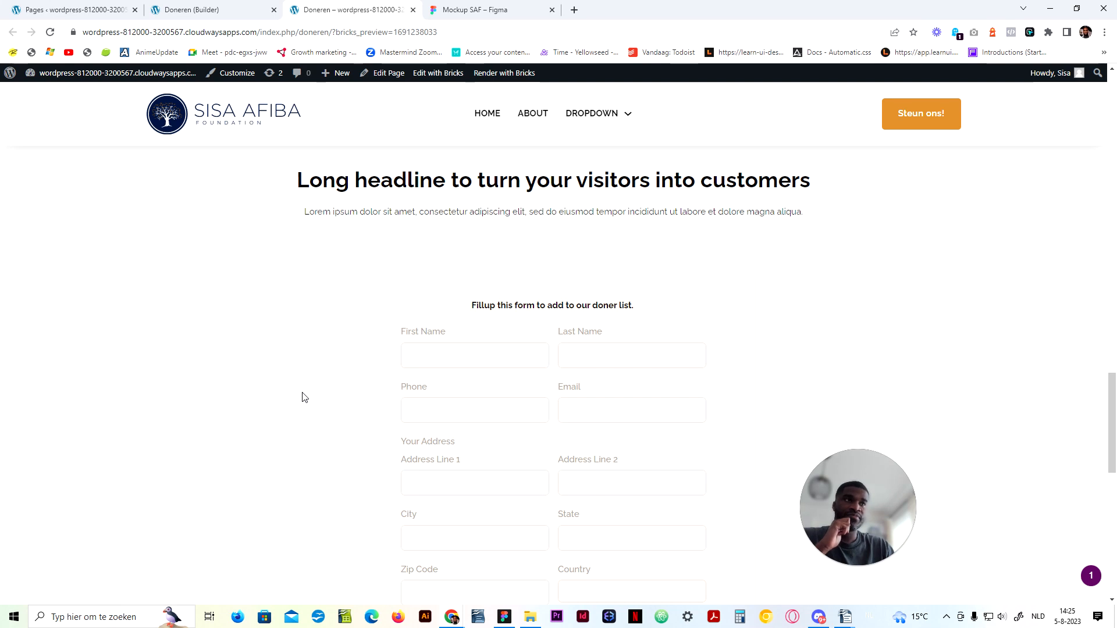
scroll(336, 381, "up", 4)
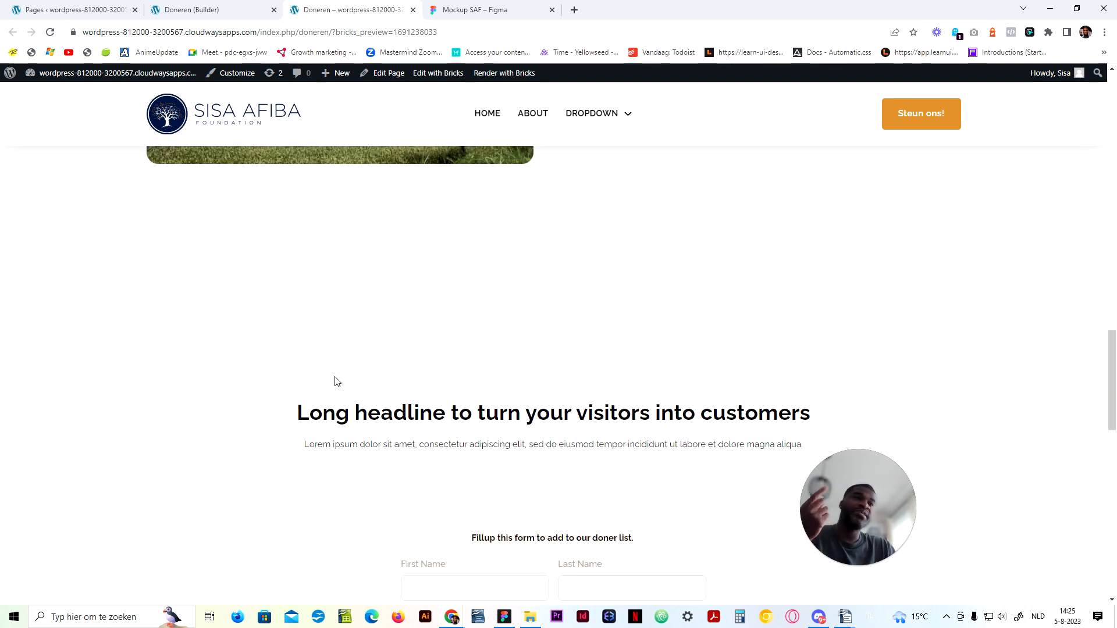
scroll(347, 384, "up", 3)
scroll(185, 388, "down", 4)
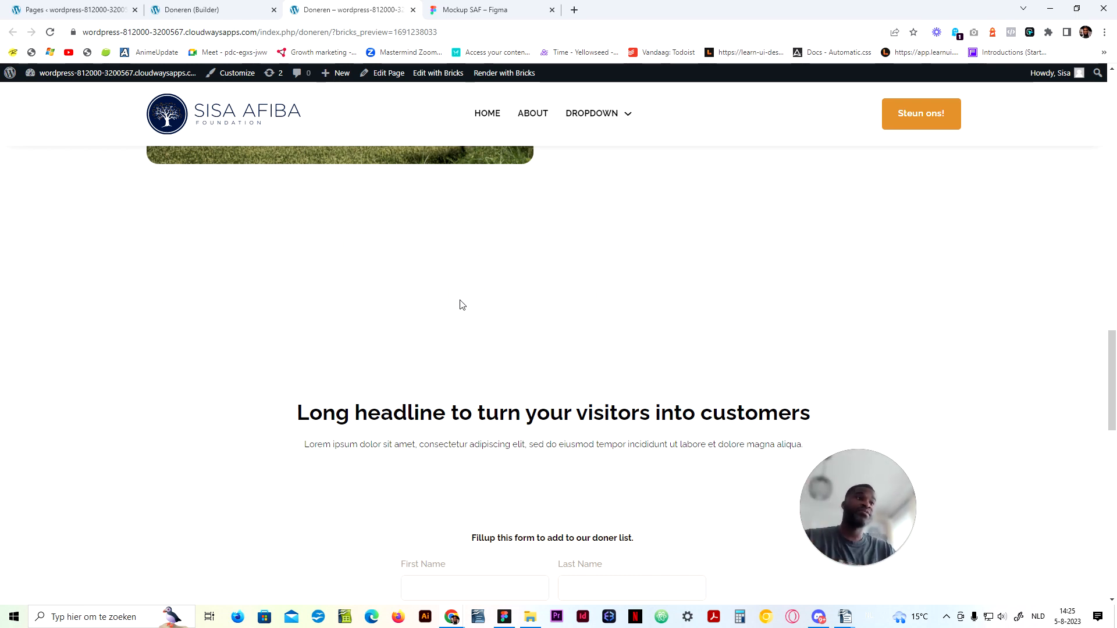
scroll(462, 305, "up", 10)
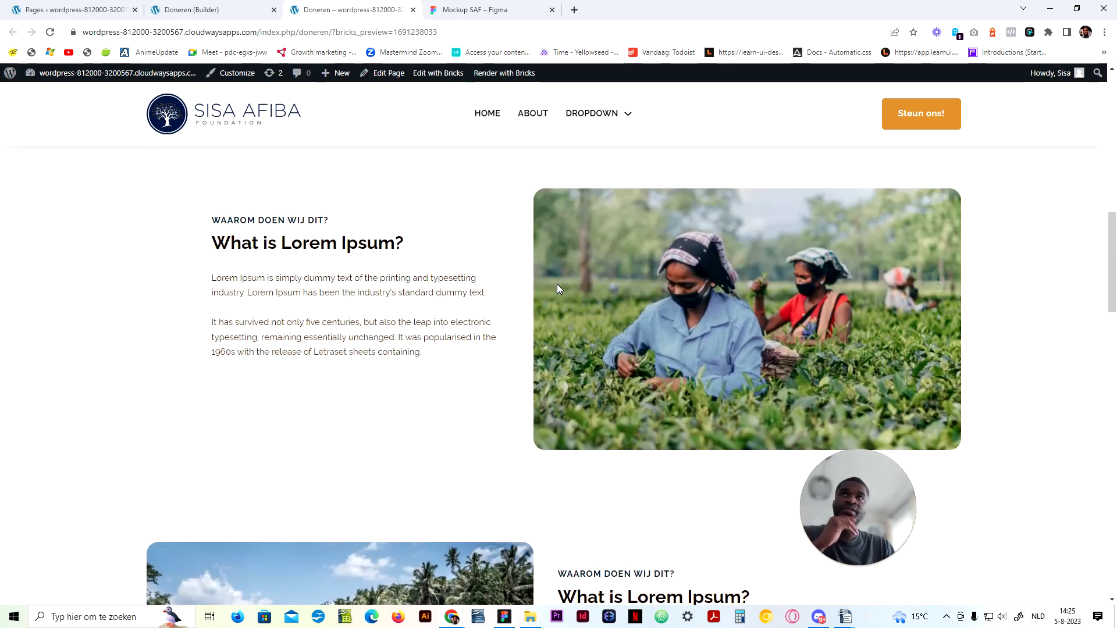
scroll(556, 285, "down", 10)
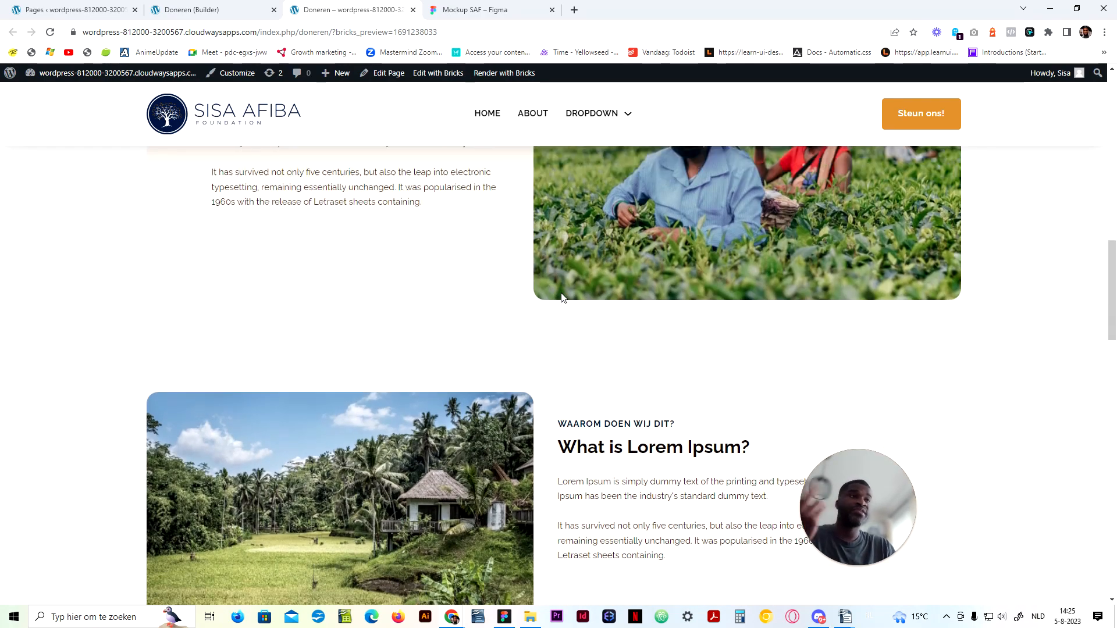
scroll(563, 299, "up", 5)
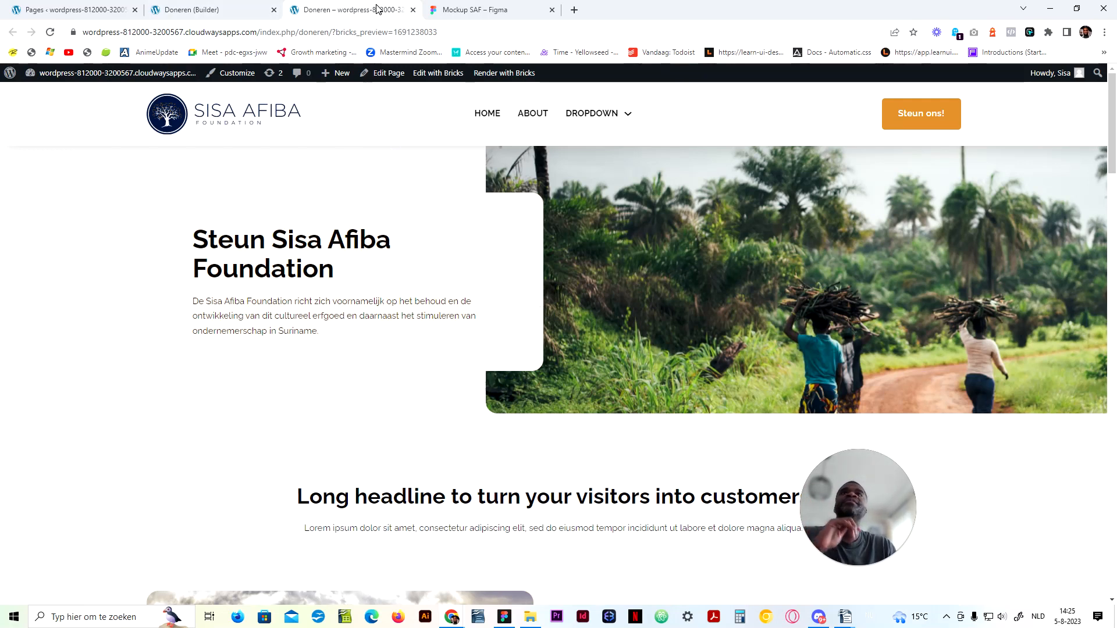
Step: Close the page preview and view the Project overzicht V2 frames in the Figma mockup
left_click(412, 9)
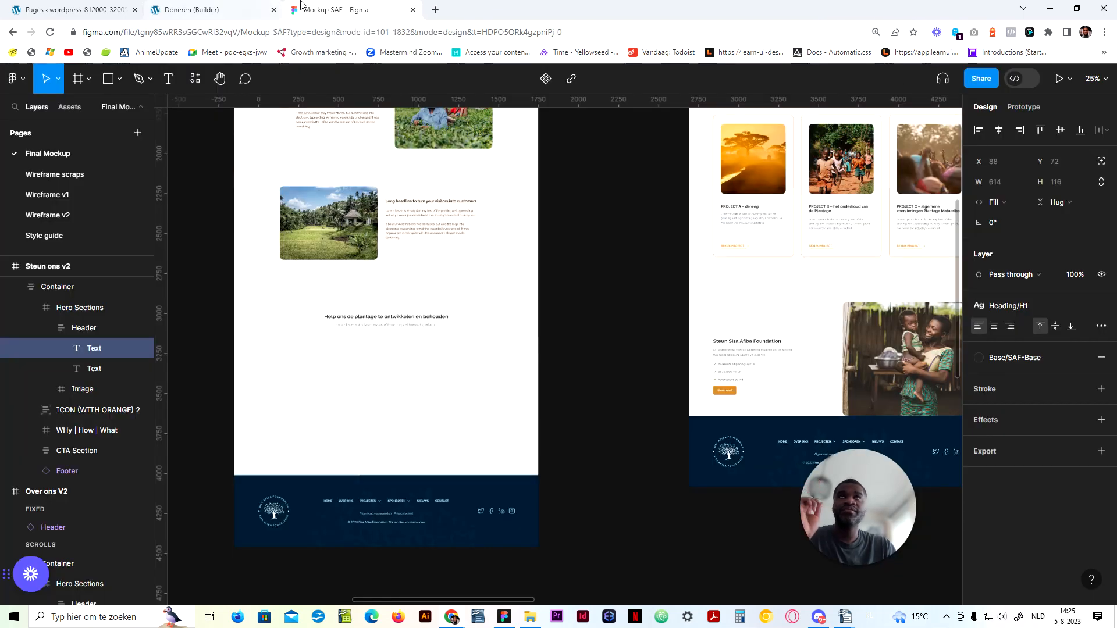
left_click_drag(742, 179, 387, 351)
left_click_drag(479, 254, 425, 431)
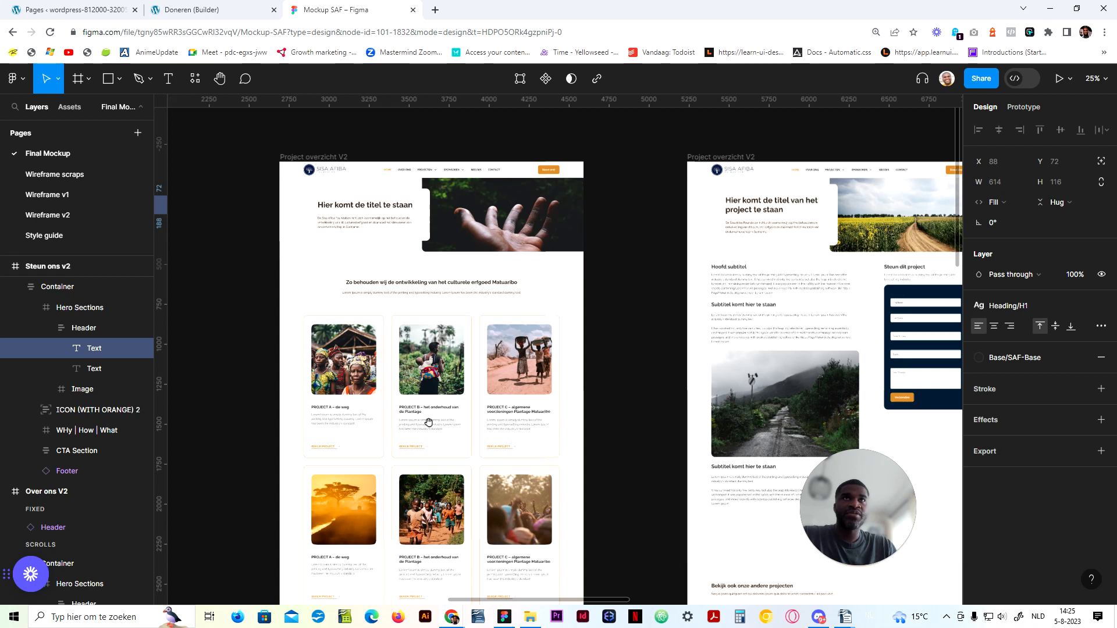
Step: Look through the page frames in the Figma mockup from Project overzicht V2 to Contact pagina V2
left_click_drag(666, 310, 432, 316)
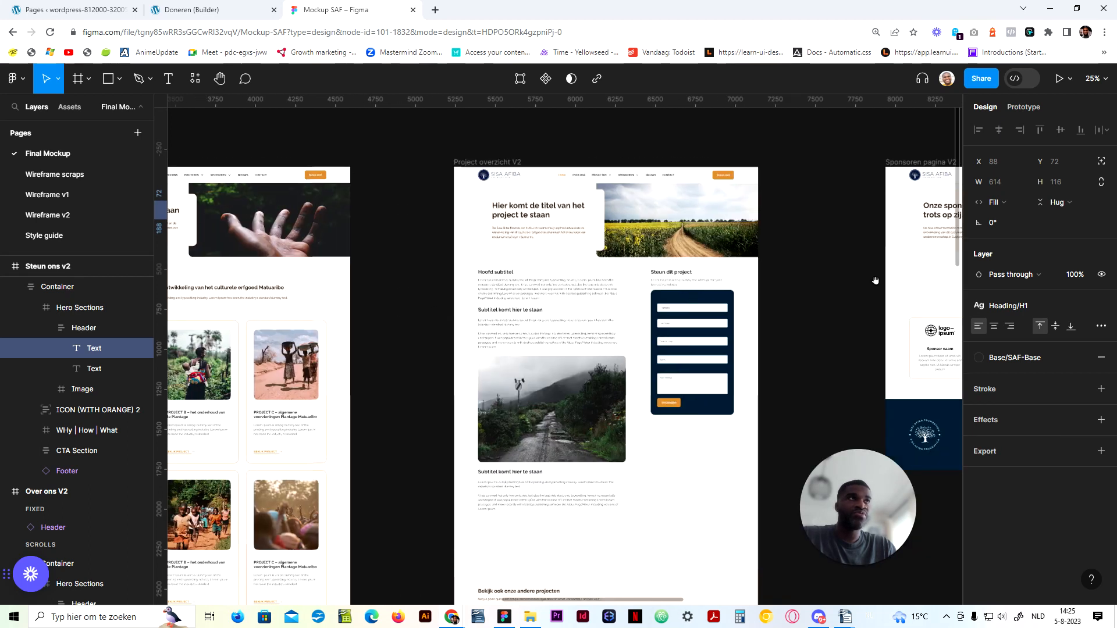
left_click_drag(440, 341, 688, 312)
left_click_drag(695, 411, 656, 97)
left_click_drag(586, 115, 225, 216)
left_click_drag(562, 224, 344, 405)
left_click_drag(544, 259, 273, 370)
left_click_drag(503, 305, 219, 278)
left_click_drag(678, 253, 616, 287)
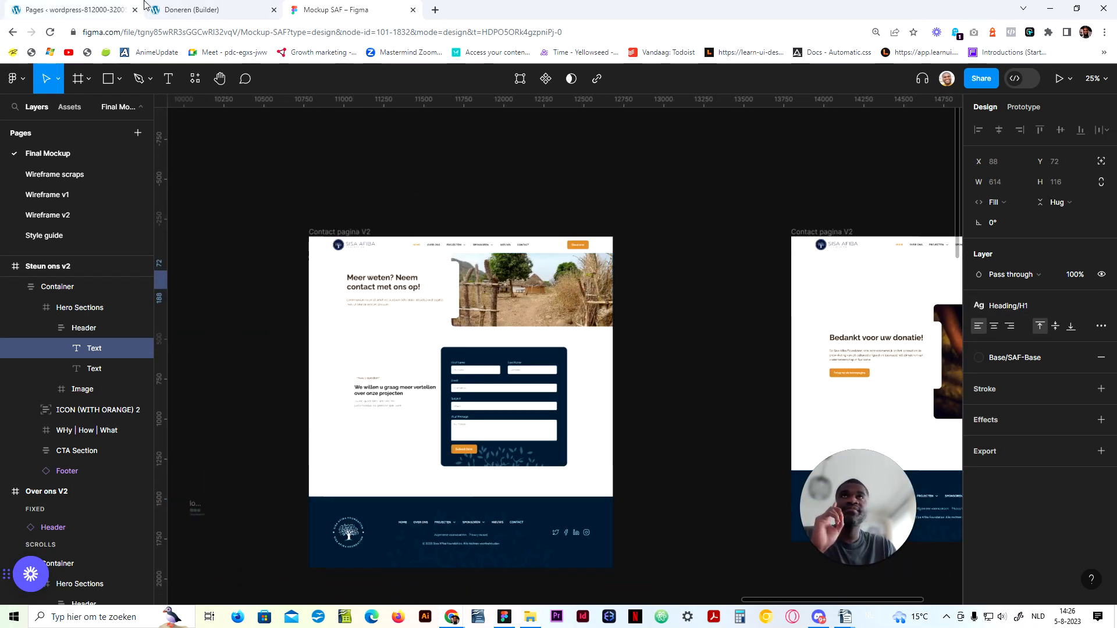
Step: Copy the Hero section from the Doneren page and paste it into the empty Contact page in Bricks
left_click(192, 10)
scroll(559, 278, "up", 20)
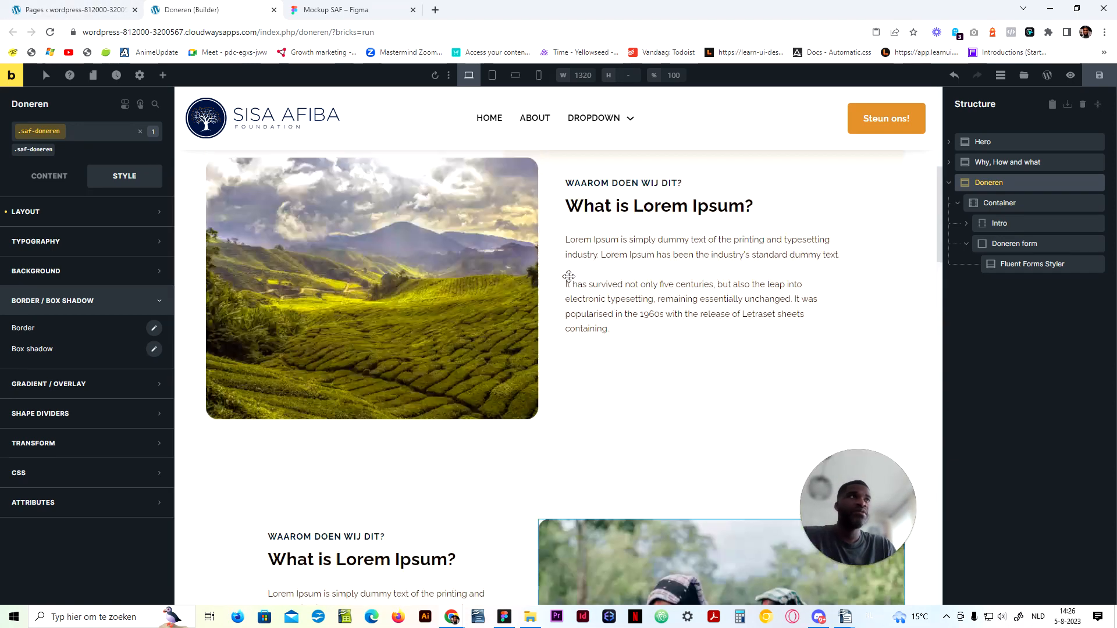
left_click(991, 144)
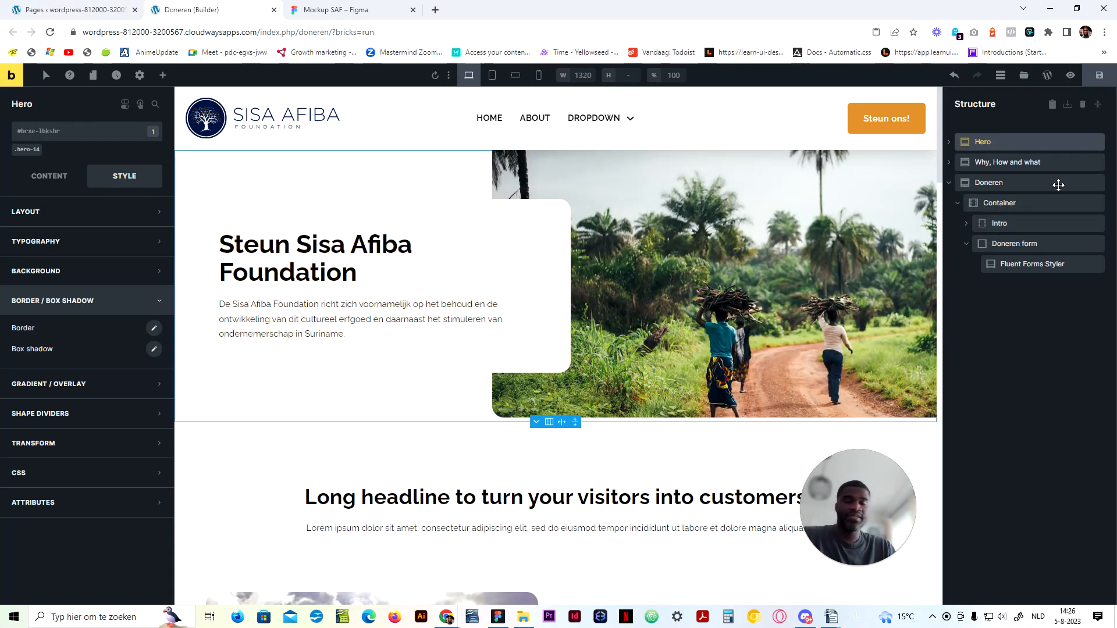
key("ctrl+c")
left_click(107, 6)
right_click(261, 238)
left_click(278, 250)
left_click(252, 5)
left_click(315, 10)
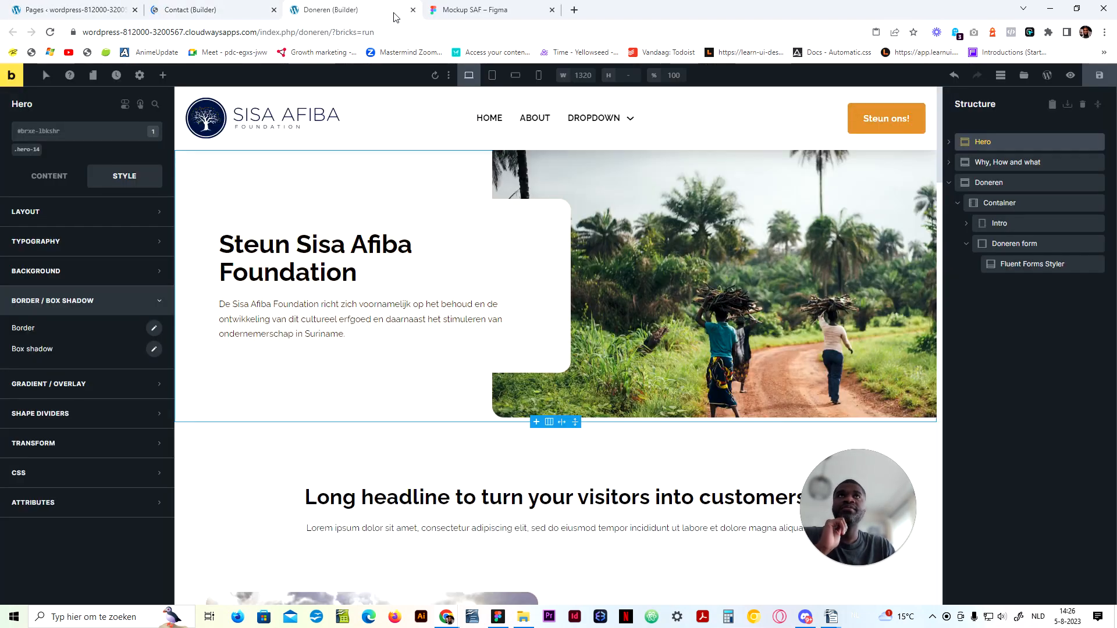
left_click(178, 9)
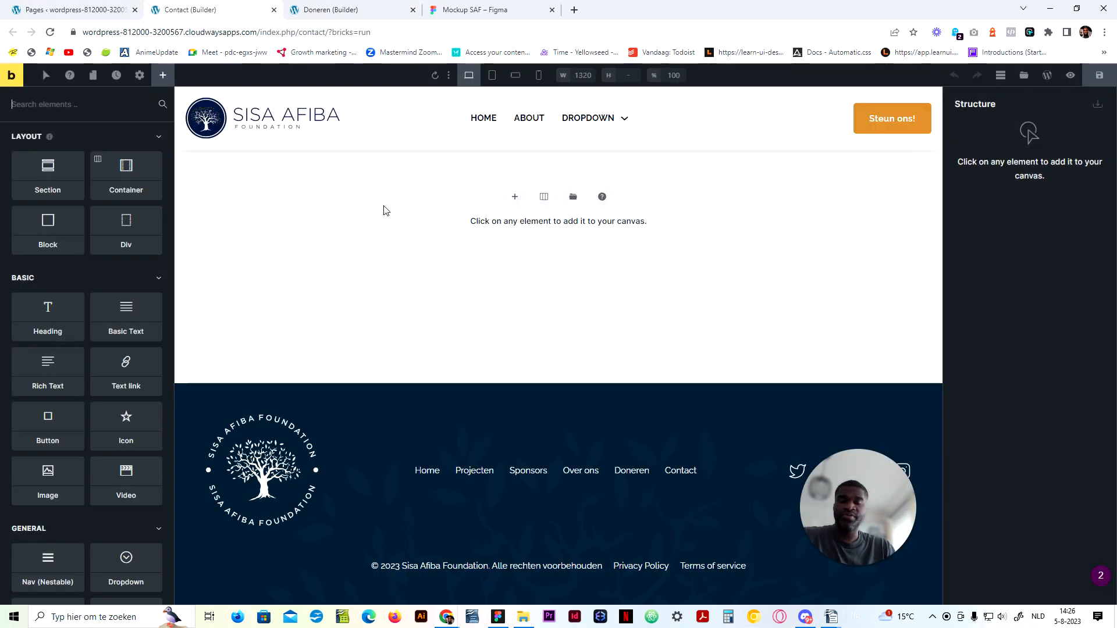
key("ctrl+v")
Step: Compare the Doneren hero with the Figma mockup and close the Contact builder without saving
left_click(302, 6)
left_click(618, 165)
left_click(434, 7)
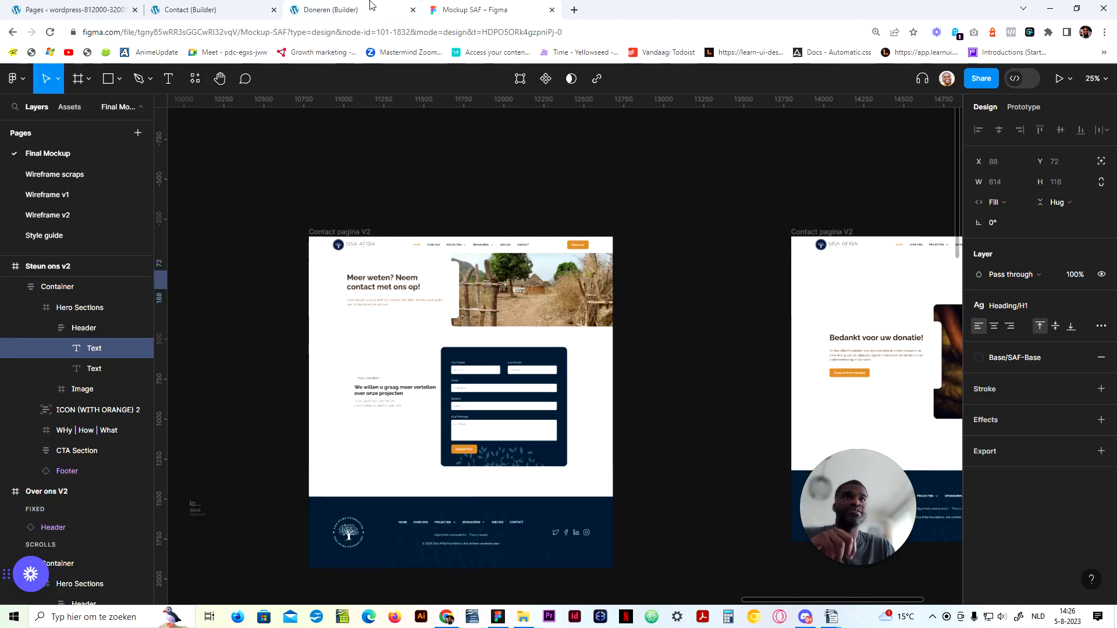
left_click(349, 173)
left_click_drag(493, 182, 954, 171)
left_click_drag(681, 166, 236, 158)
left_click(372, 5)
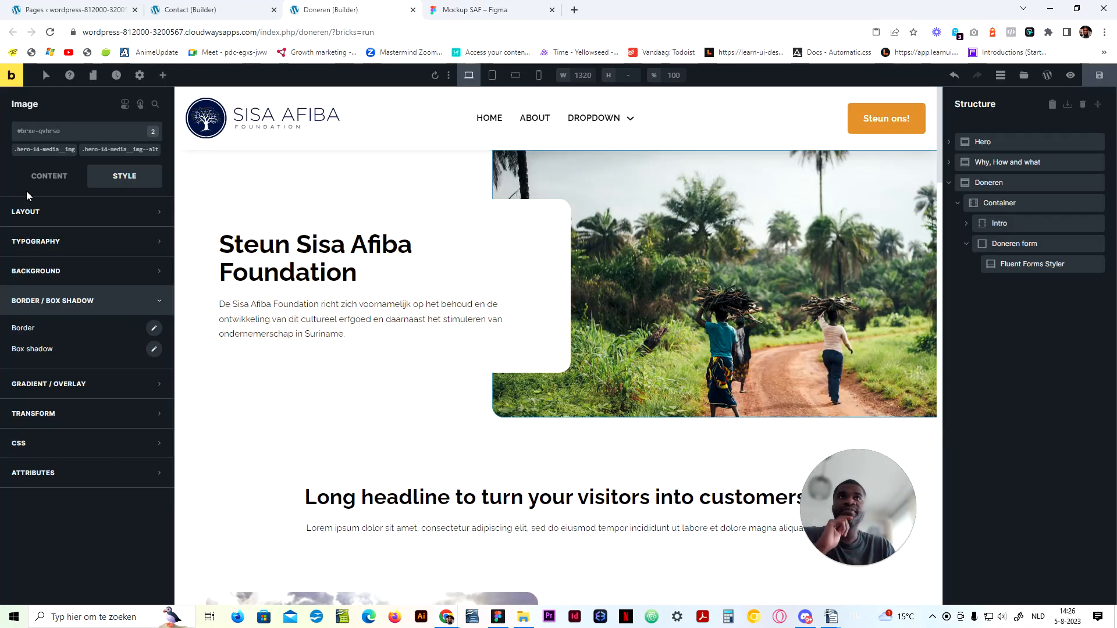
left_click(274, 10)
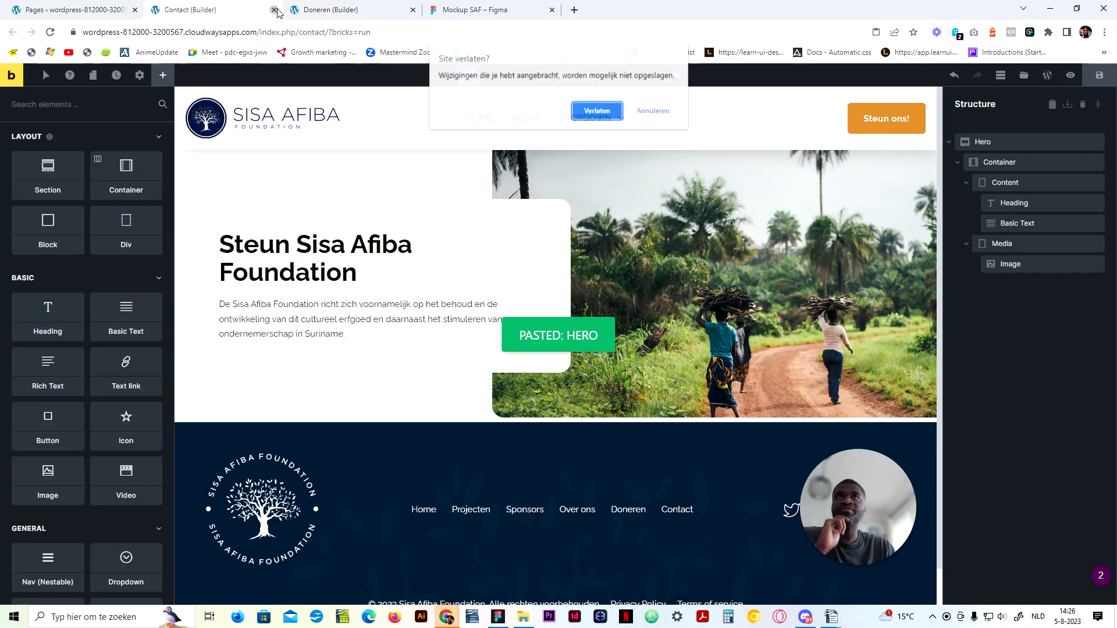
key("Return")
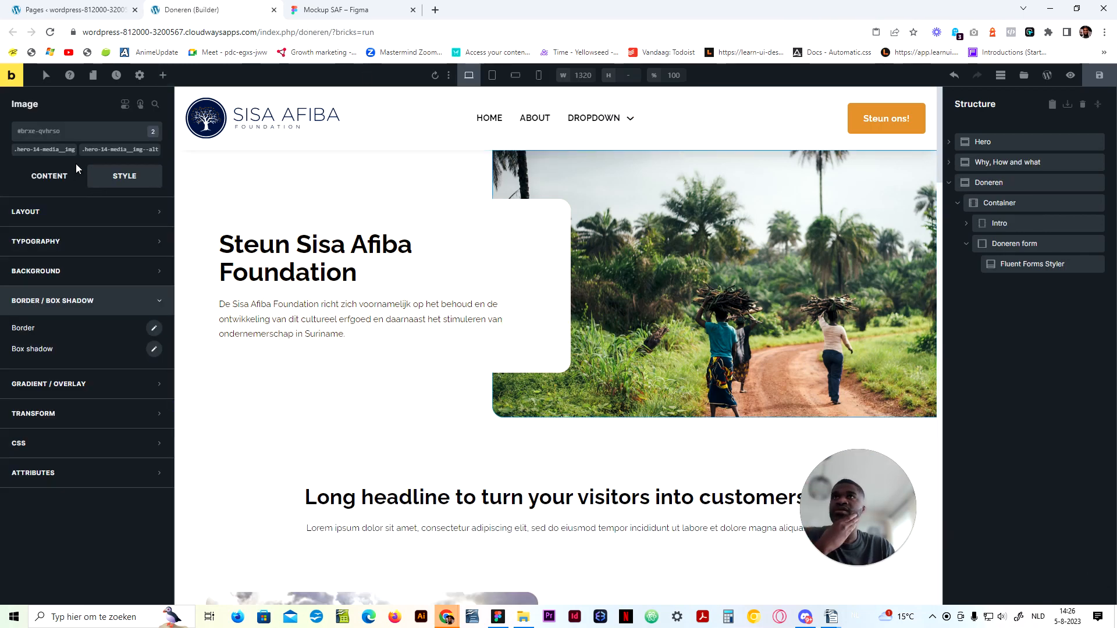
Step: Replace the Doneren hero image with druppels-op-een-blad.jpg through the .hero-14-media__img class, reusing its title as alt text
left_click(51, 150)
left_click(46, 181)
left_click(124, 257)
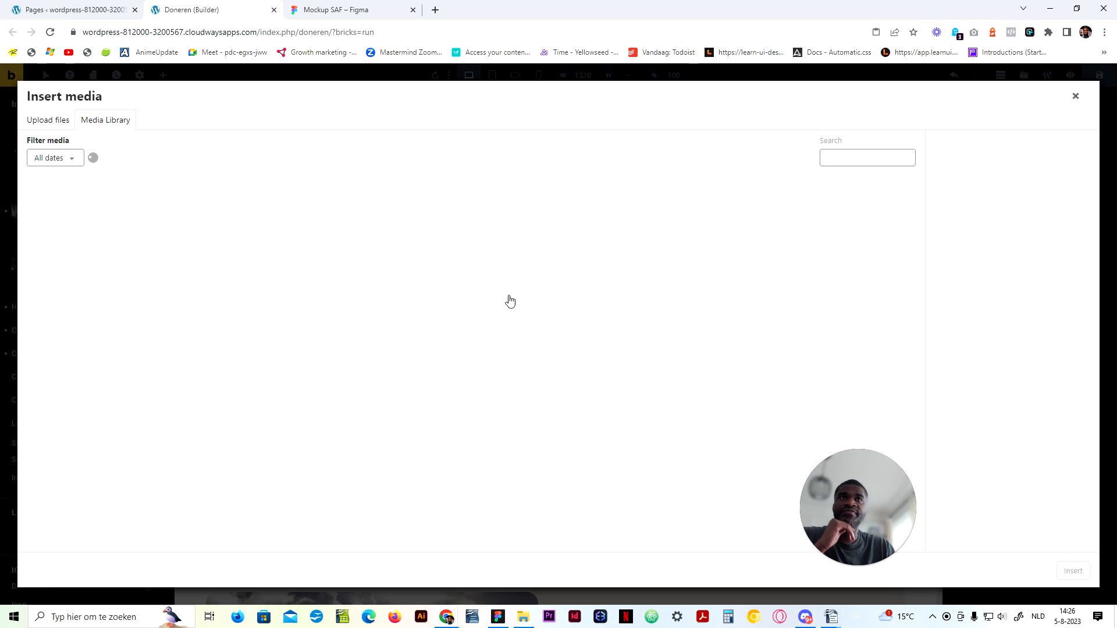
left_click(264, 489)
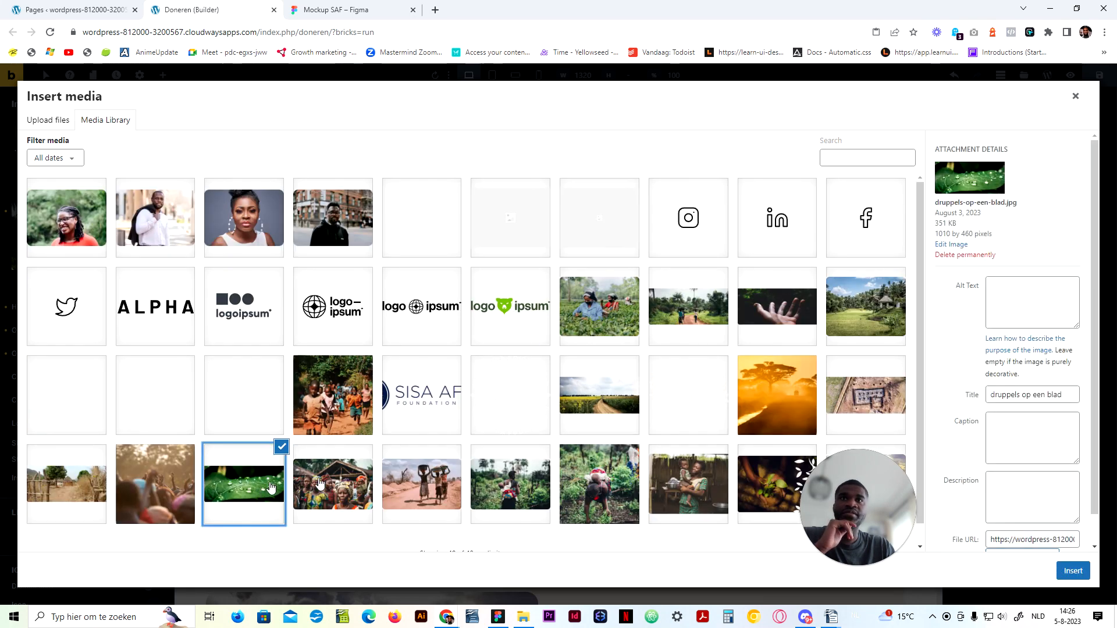
left_click(1037, 395)
key("ctrl+a")
key("ctrl+c")
left_click(1033, 308)
key("ctrl+v")
left_click(1073, 571)
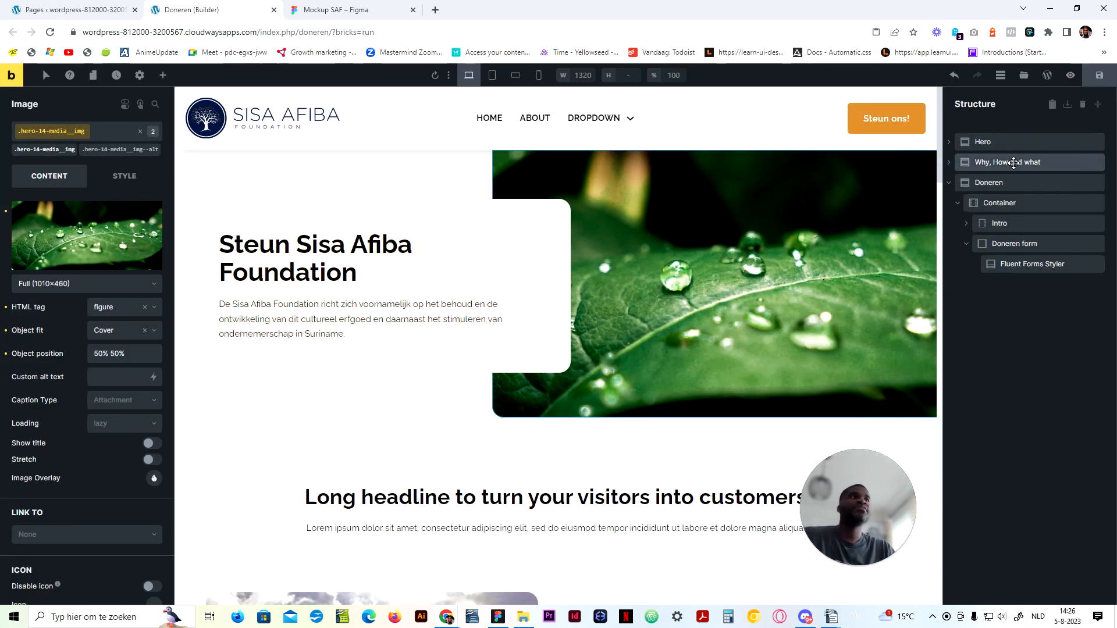
Step: Copy the updated Doneren Hero section into the Contact page in Bricks and close the Doneren builder
left_click(982, 141)
key("ctrl+c")
left_click(90, 4)
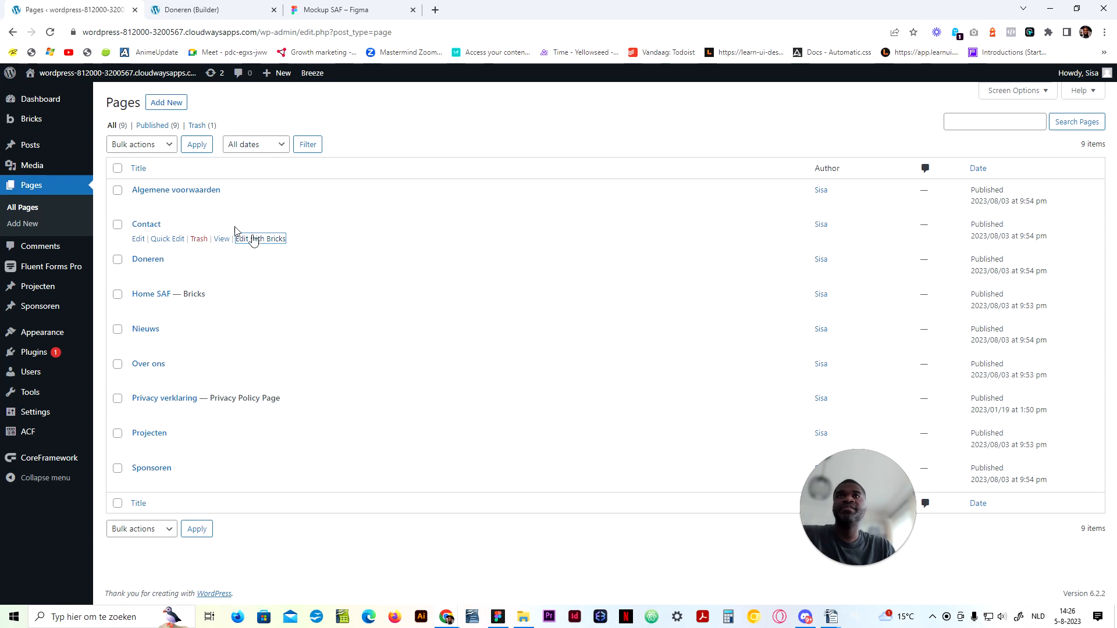
left_click(273, 245)
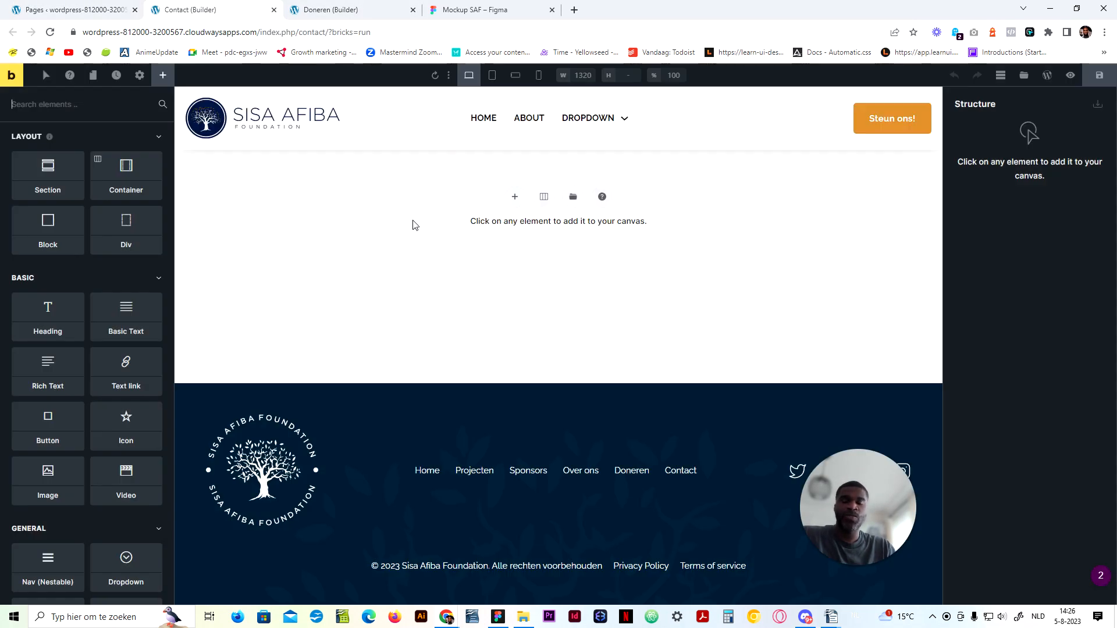
key("ctrl+v")
left_click(348, 8)
left_click(413, 10)
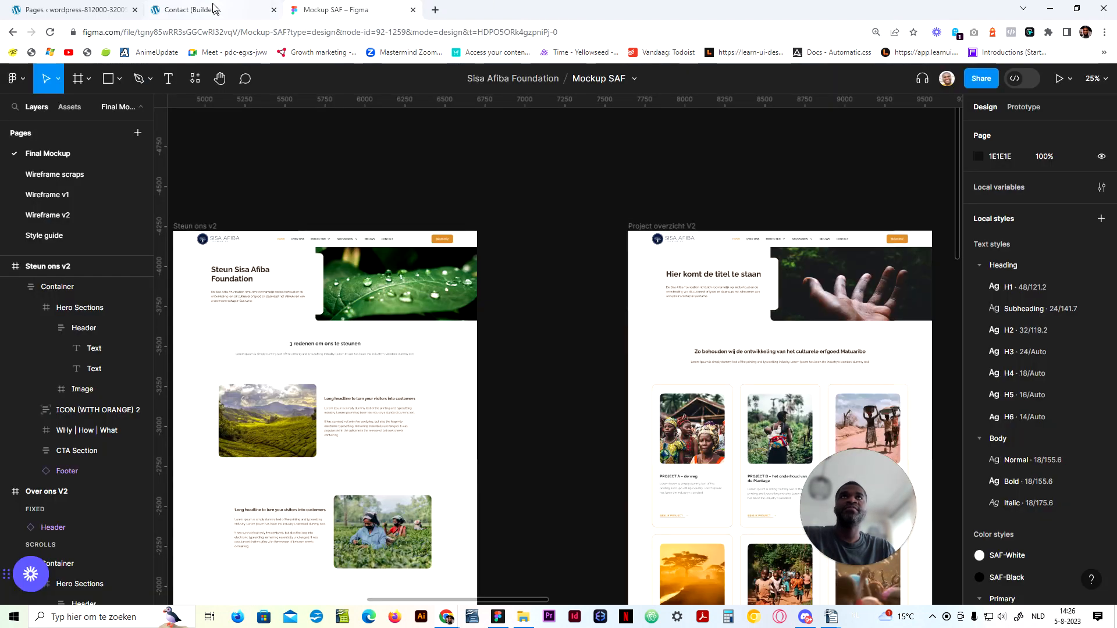
Step: Replace the Contact hero image with foto-van-een-dorp-in-Afrika.jpg, as in the Contact pagina V2 mockup
left_click(215, 8)
left_click(663, 171)
left_click(146, 236)
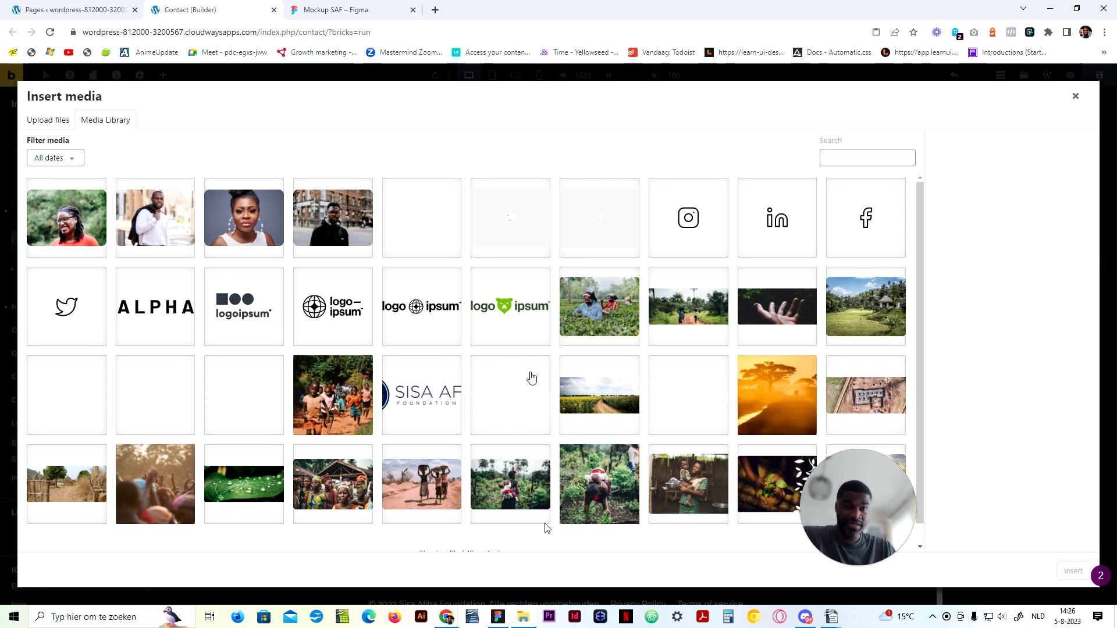
left_click(361, 10)
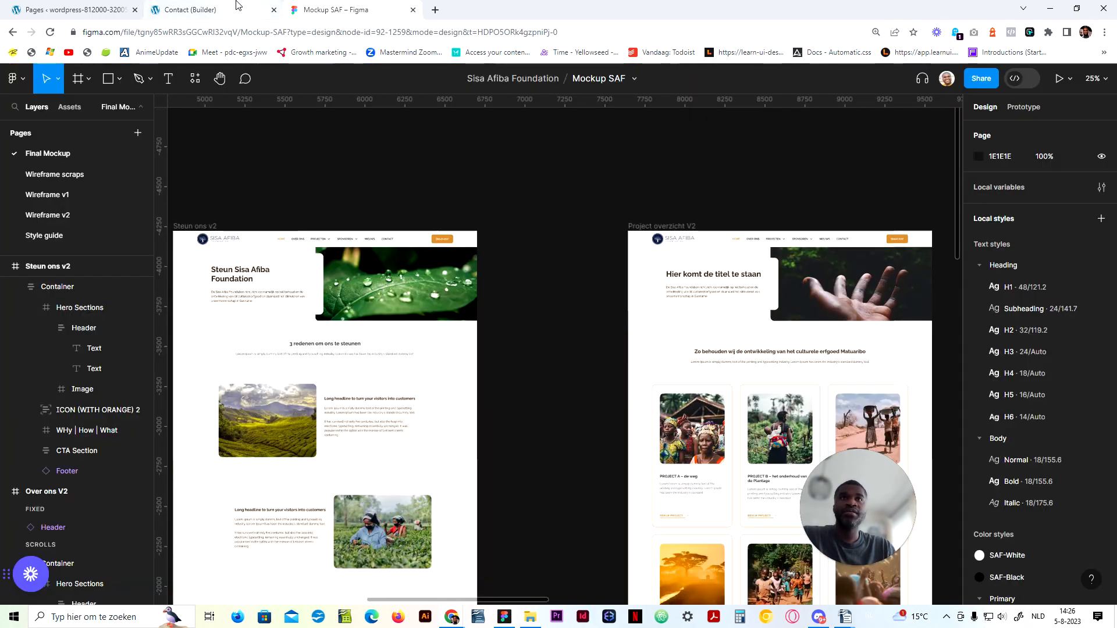
left_click_drag(808, 156, 245, 180)
left_click_drag(908, 165, 644, 147)
left_click_drag(808, 155, 454, 157)
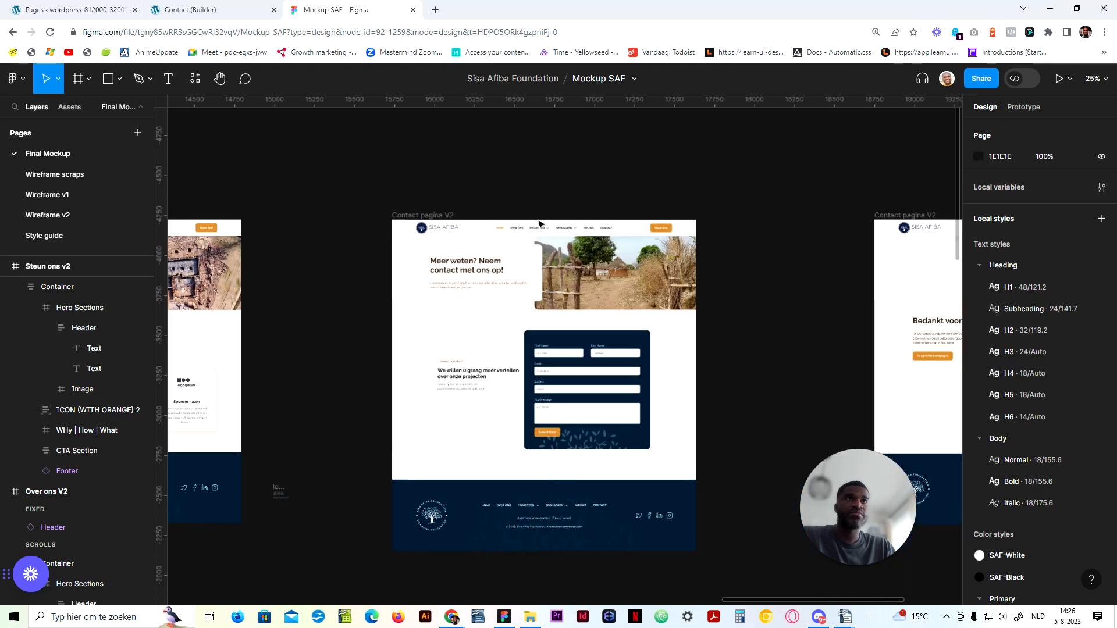
left_click(221, 10)
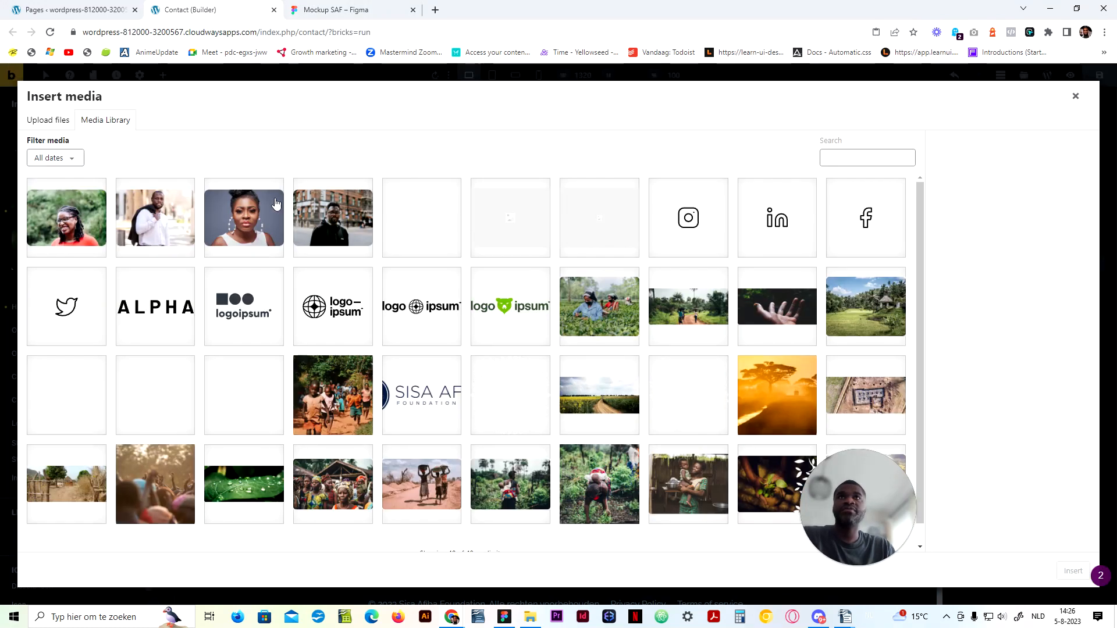
left_click(51, 484)
triple_click(1032, 395)
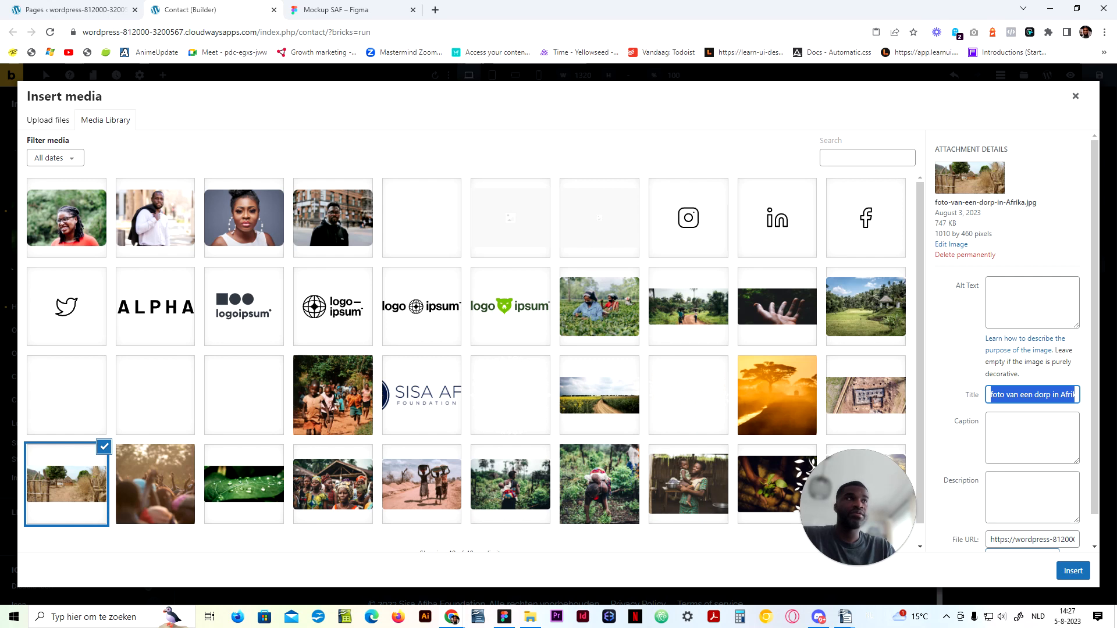
left_click(1072, 571)
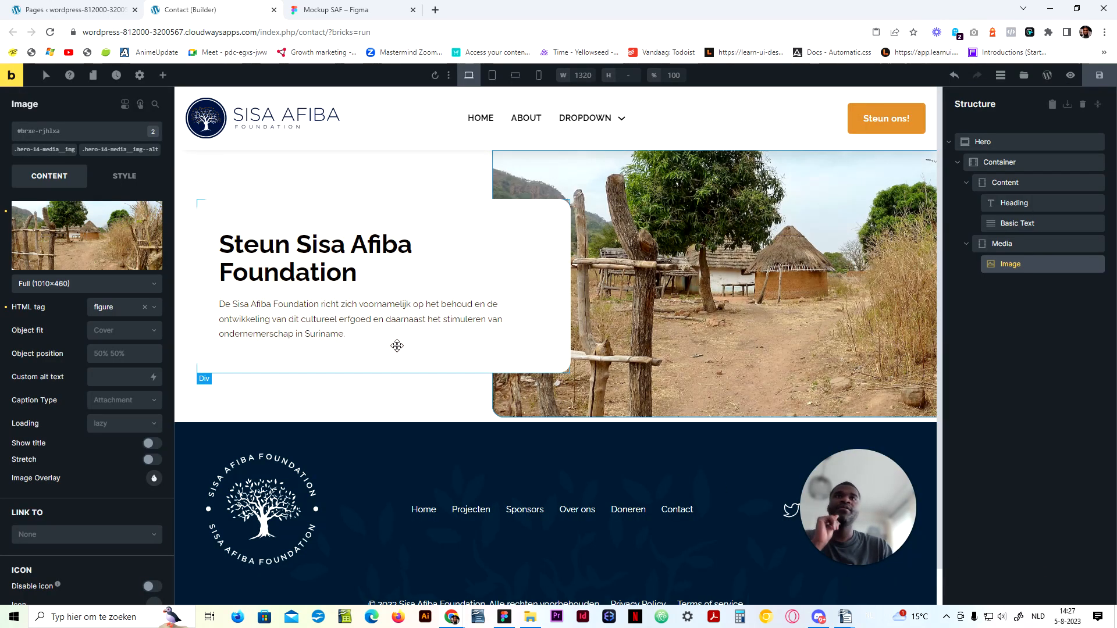
Step: Set the Contact hero heading to the mockup's "Meer weten? Neem contact met ons op!" and save the page
left_click(351, 5)
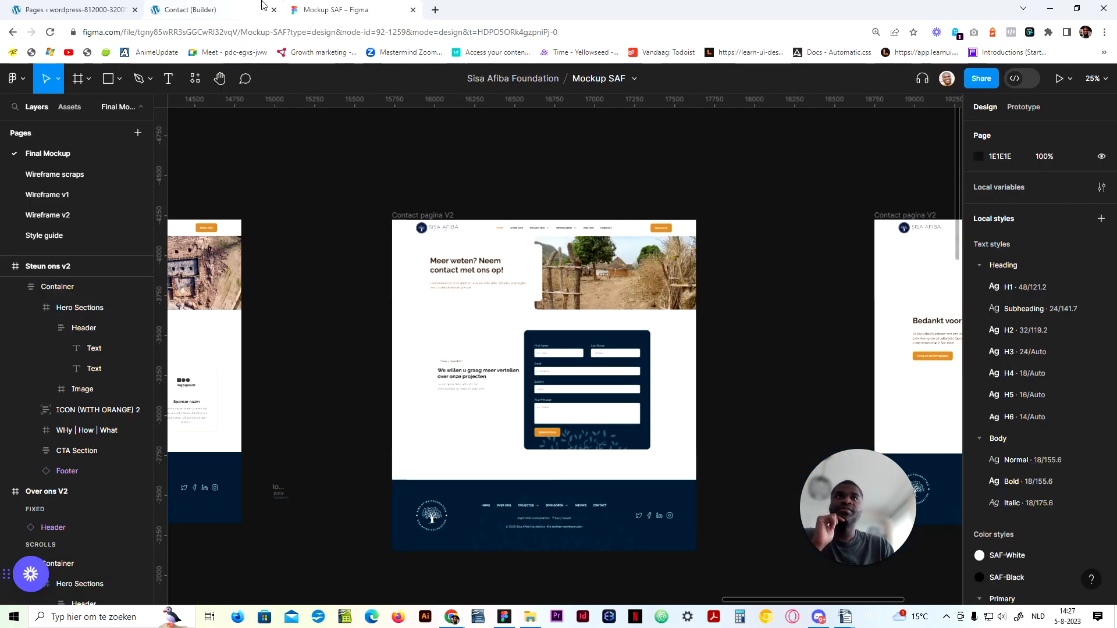
left_click(460, 270)
double_click(461, 270)
double_click(460, 270)
key("ctrl+c")
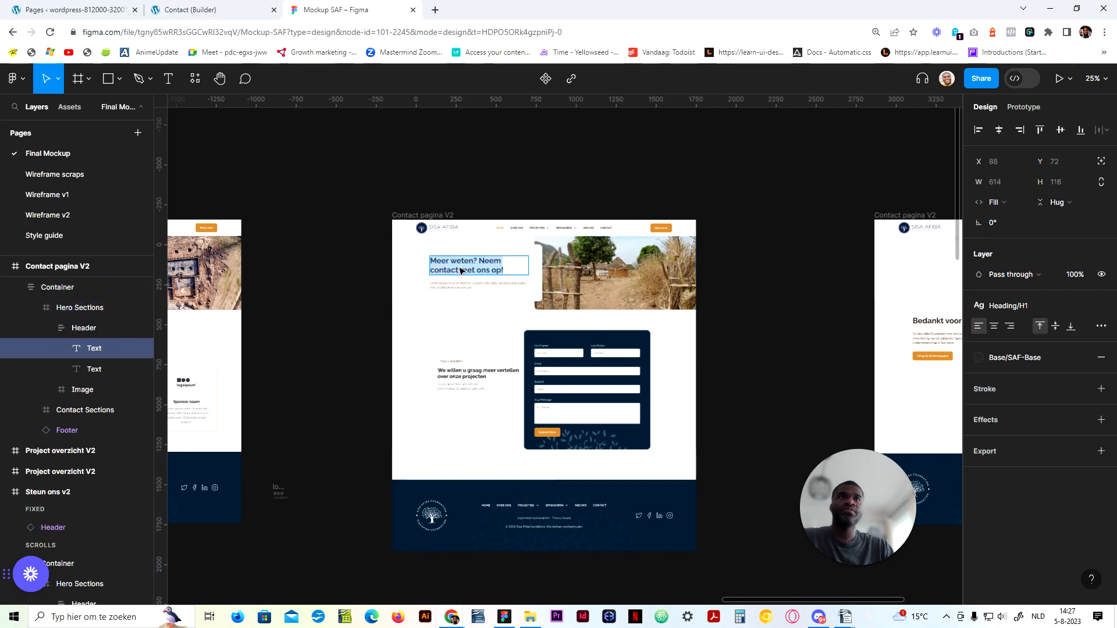
left_click(199, 4)
left_click(314, 248)
left_click(107, 211)
key("ctrl+a")
key("ctrl+v")
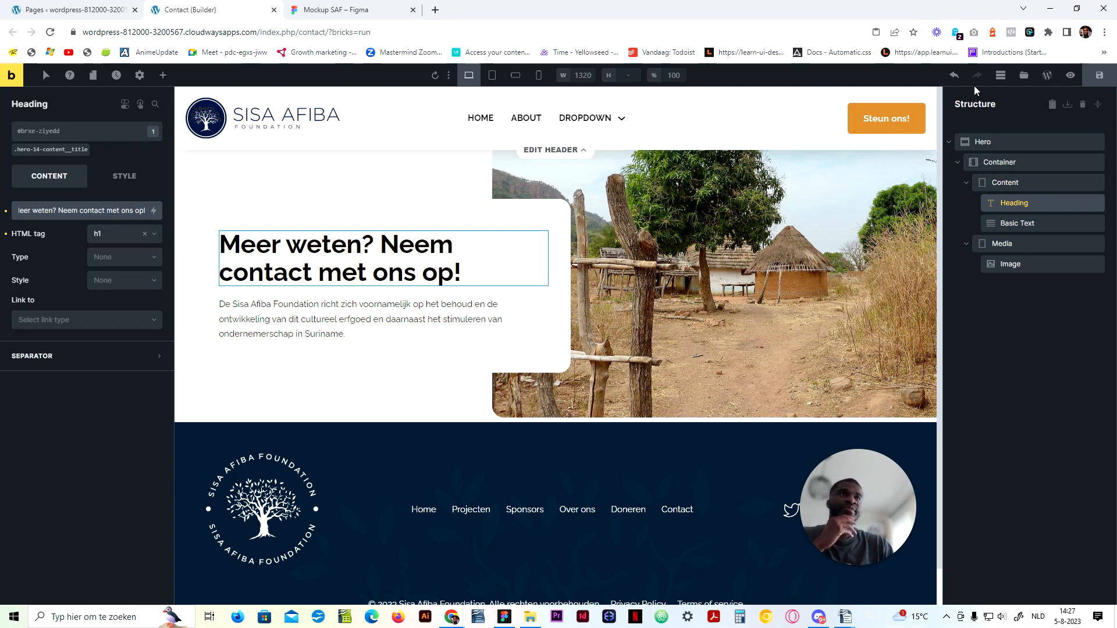
left_click(1100, 76)
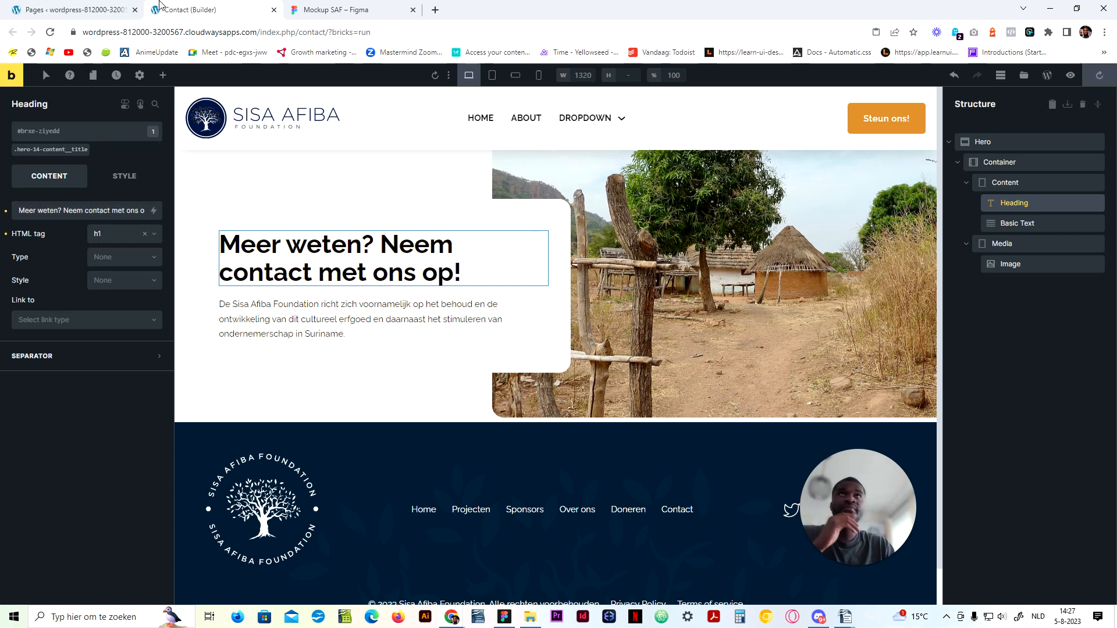
Step: Check the contact section in the mockup, then open the remote Bricks templates filtered to Contact
left_click(330, 10)
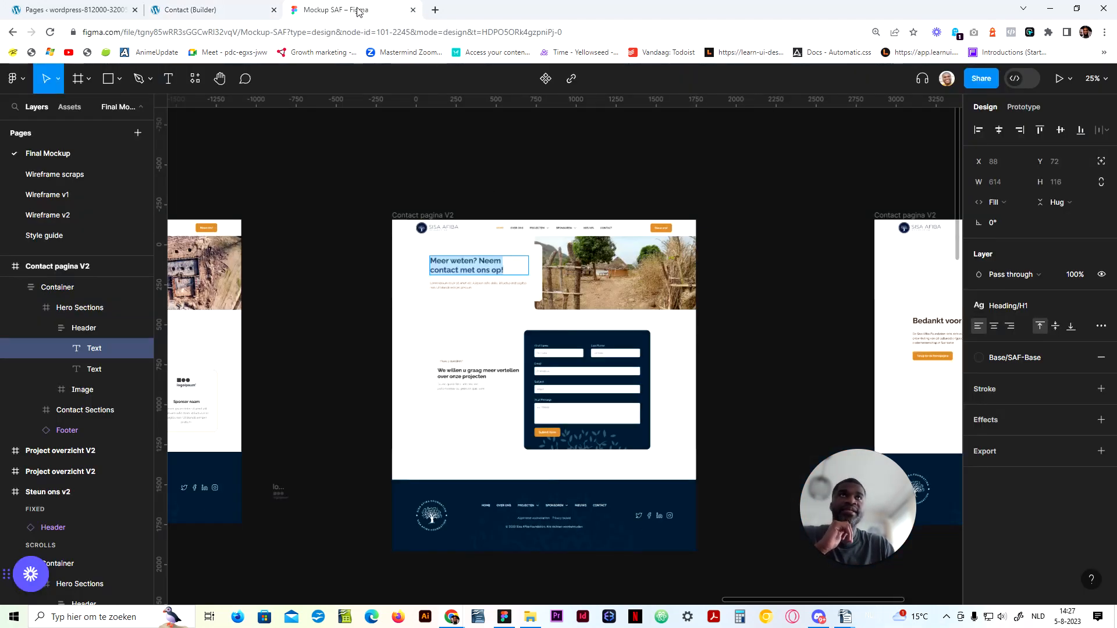
left_click(244, 6)
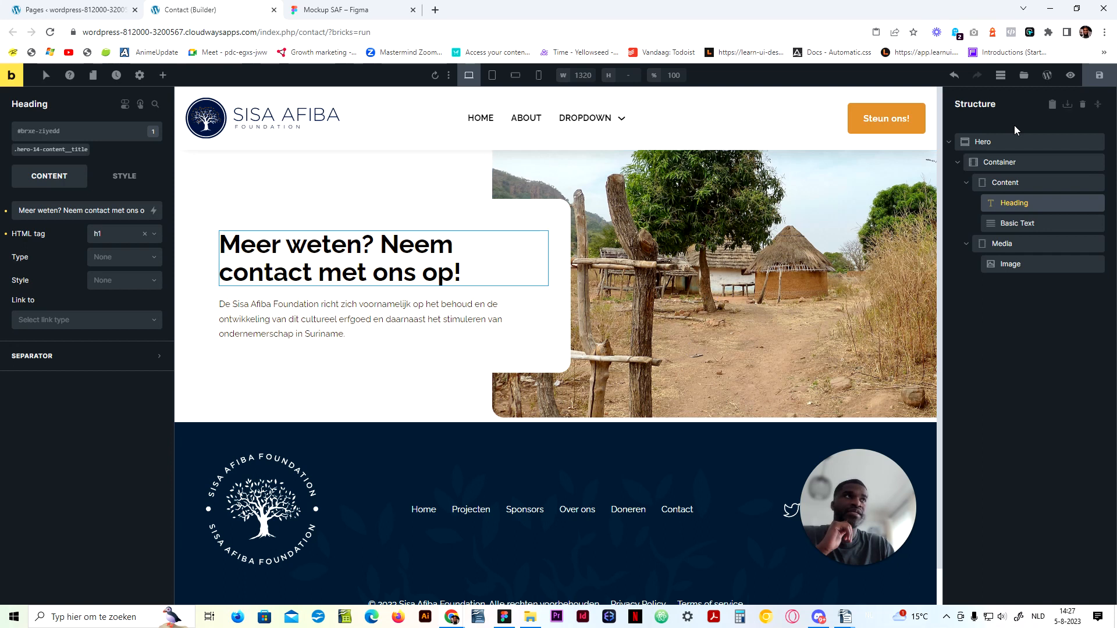
left_click(1024, 76)
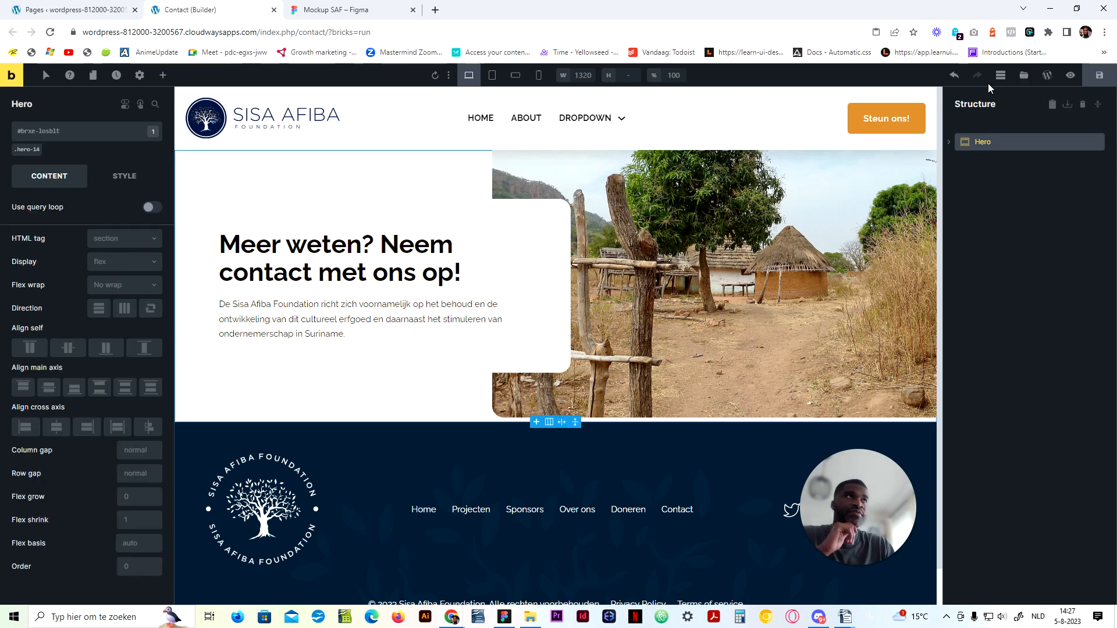
left_click(365, 127)
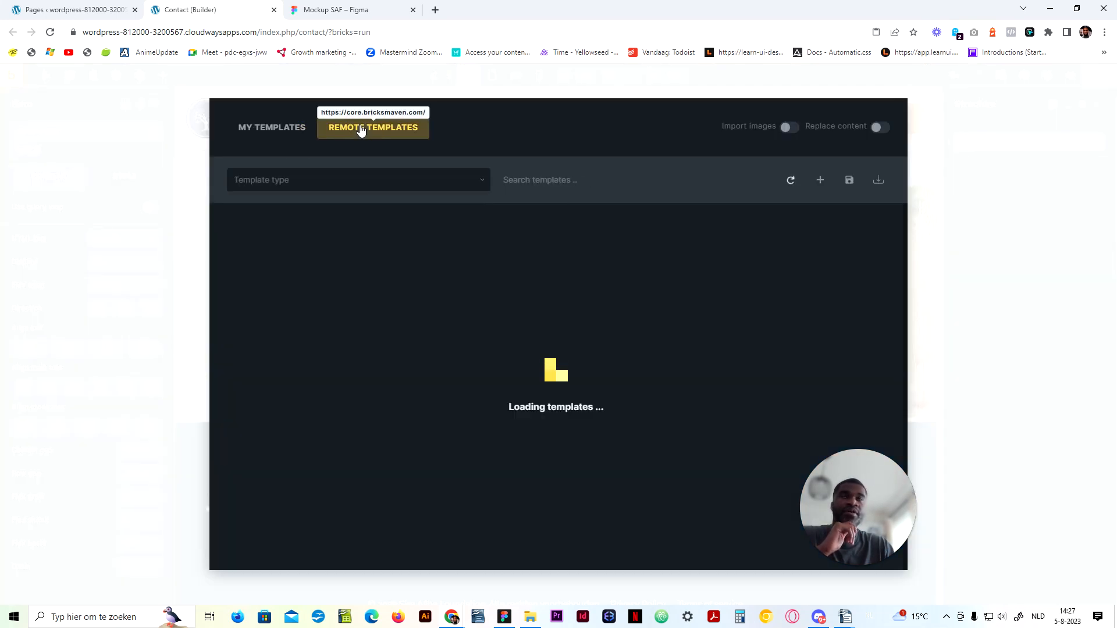
left_click(346, 183)
scroll(270, 324, "down", 4)
scroll(267, 320, "up", 3)
scroll(271, 290, "down", 1)
left_click(274, 271)
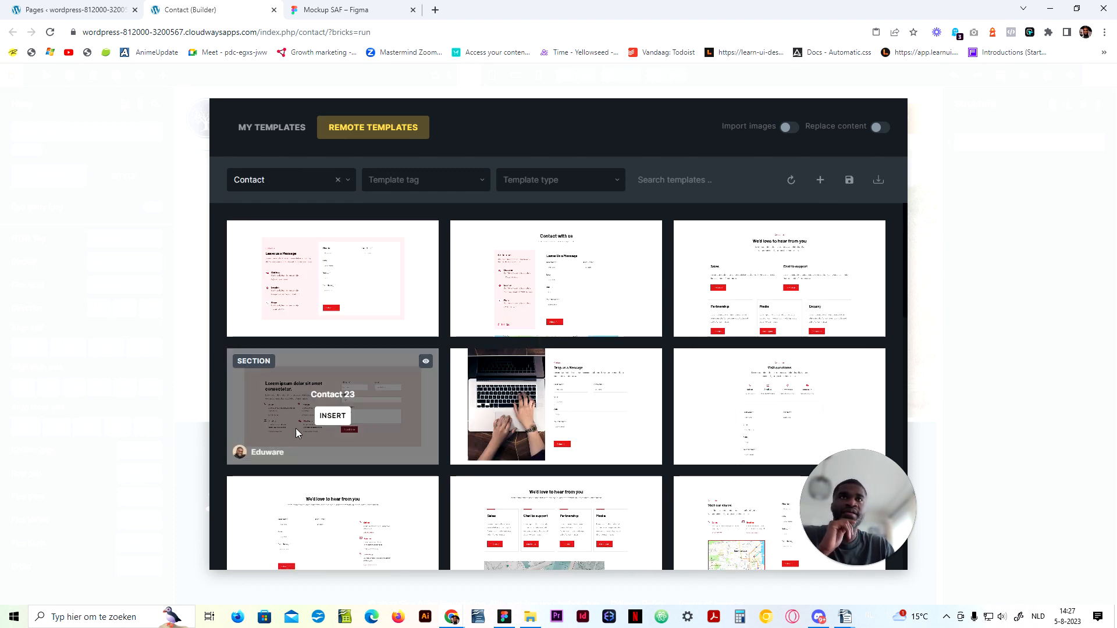
Step: Browse the remote Contact templates and compare them with the Contact pagina V2 mockup to find a matching text-and-form layout
scroll(521, 343, "down", 4)
scroll(305, 403, "down", 10)
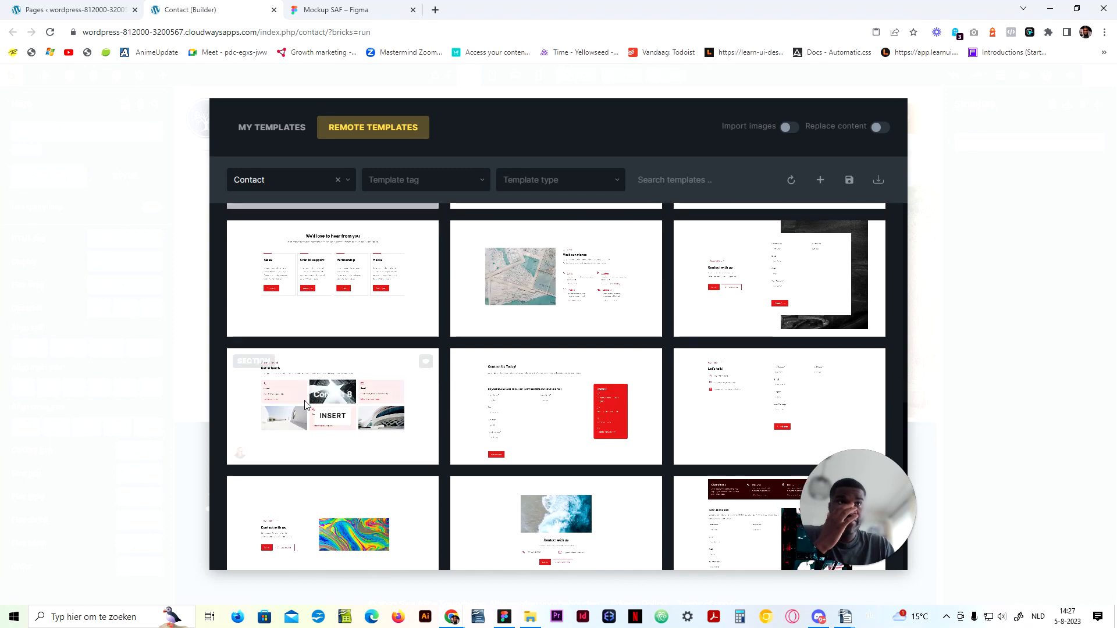
mouse_move(308, 402)
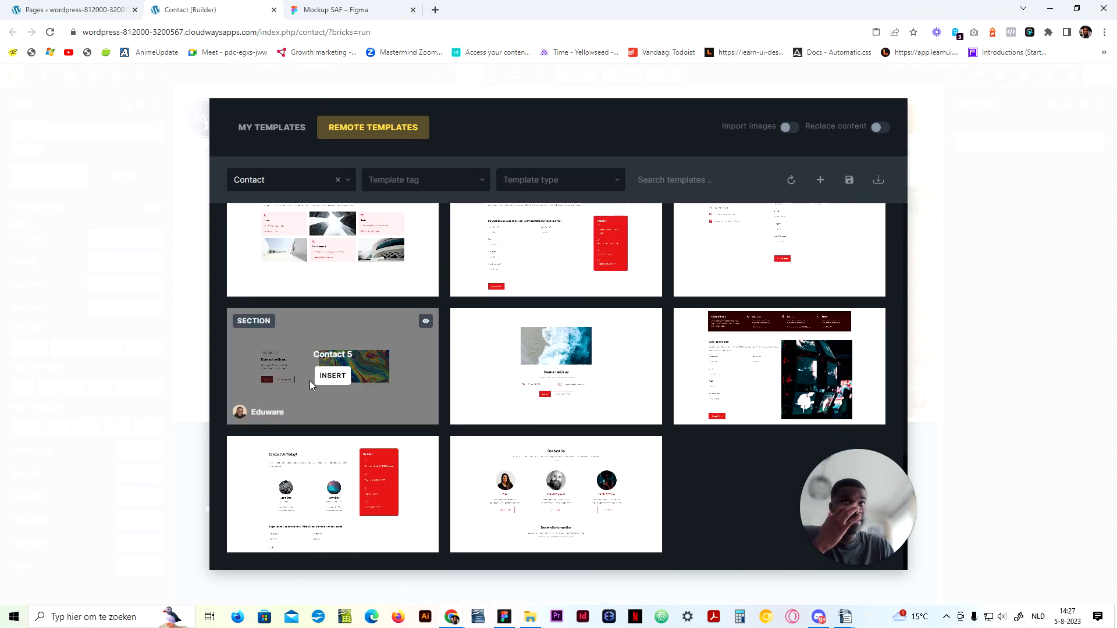
scroll(309, 379, "up", 4)
scroll(367, 368, "down", 2)
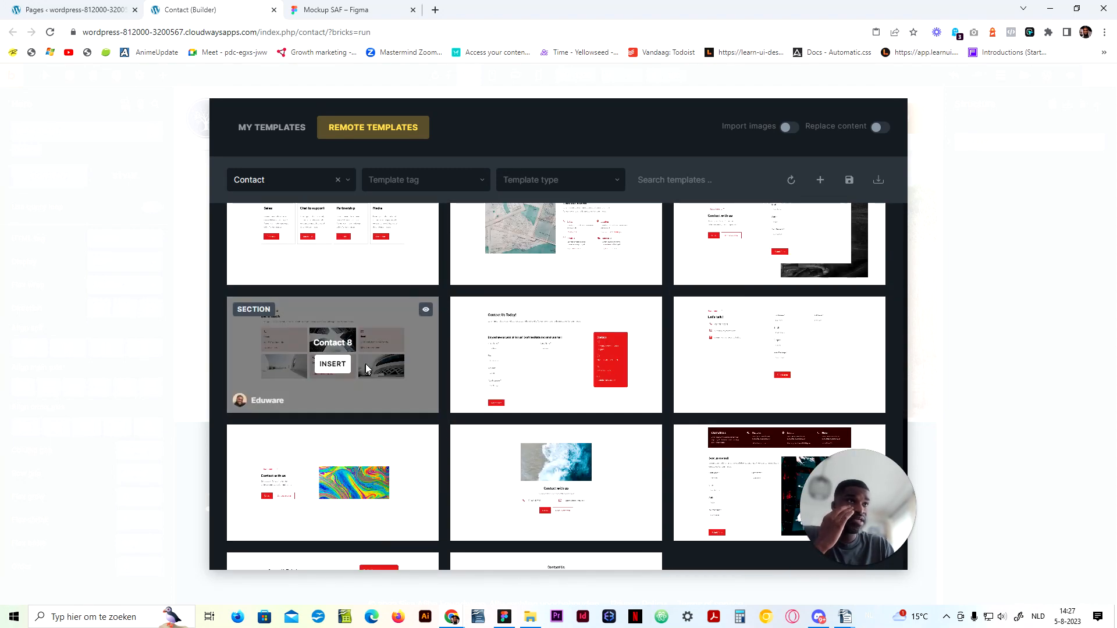
scroll(762, 360, "up", 3)
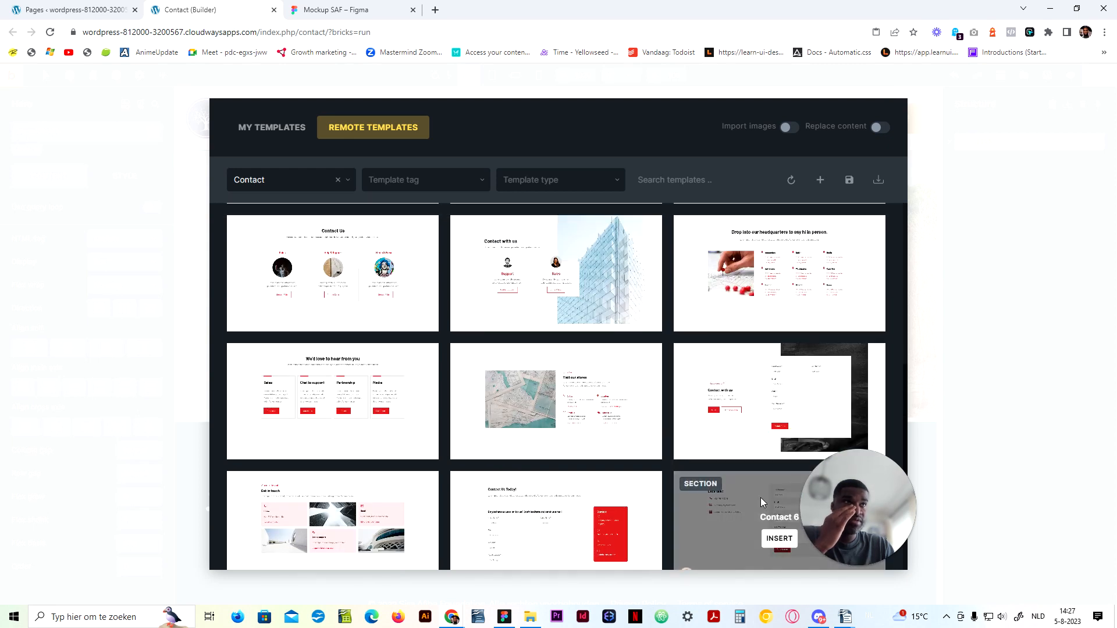
mouse_move(724, 434)
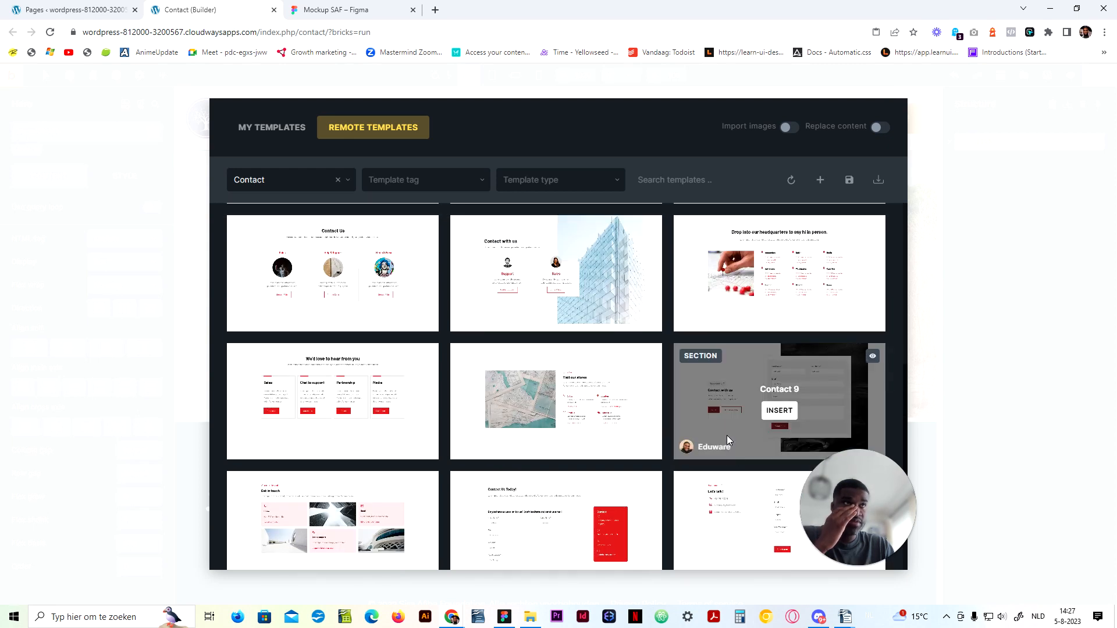
scroll(727, 435, "up", 3)
left_click(317, 9)
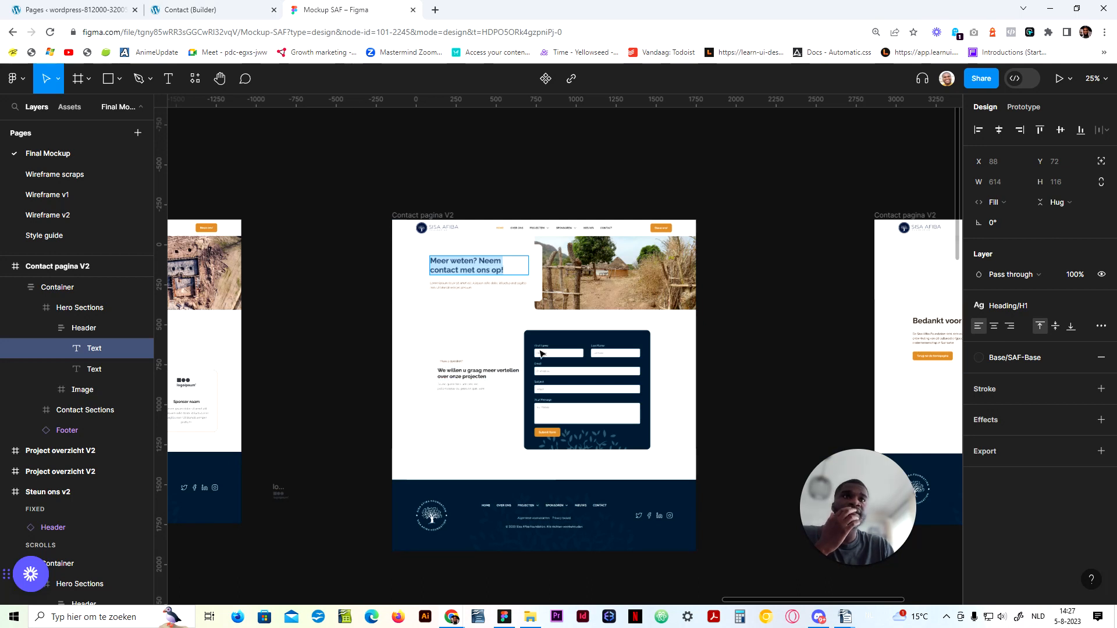
left_click(197, 9)
mouse_move(304, 484)
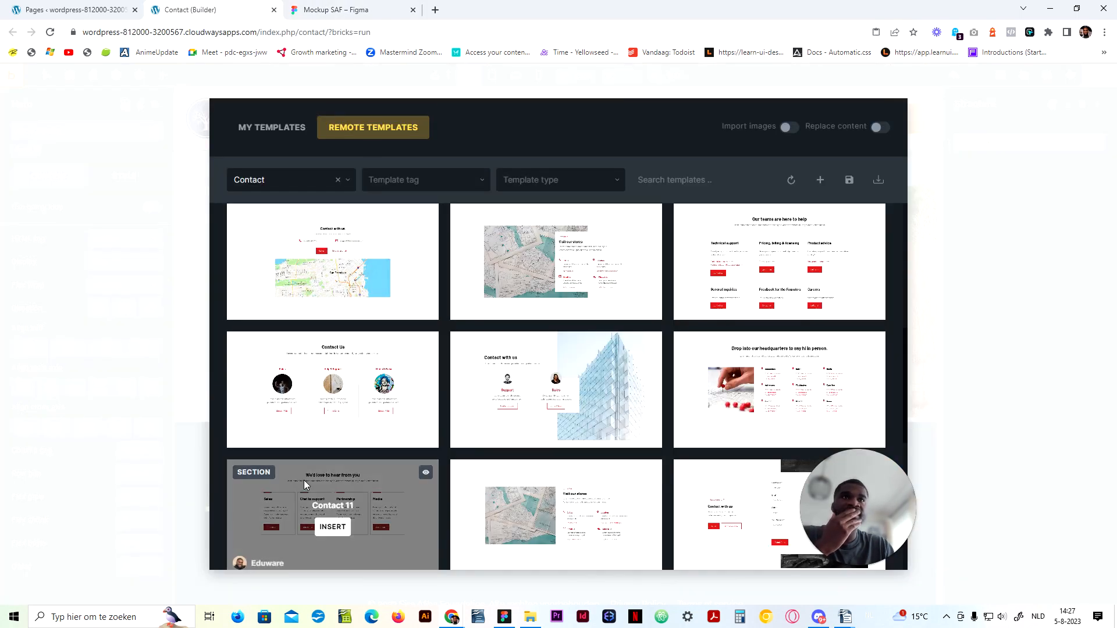
scroll(527, 462, "up", 1)
scroll(527, 463, "down", 10)
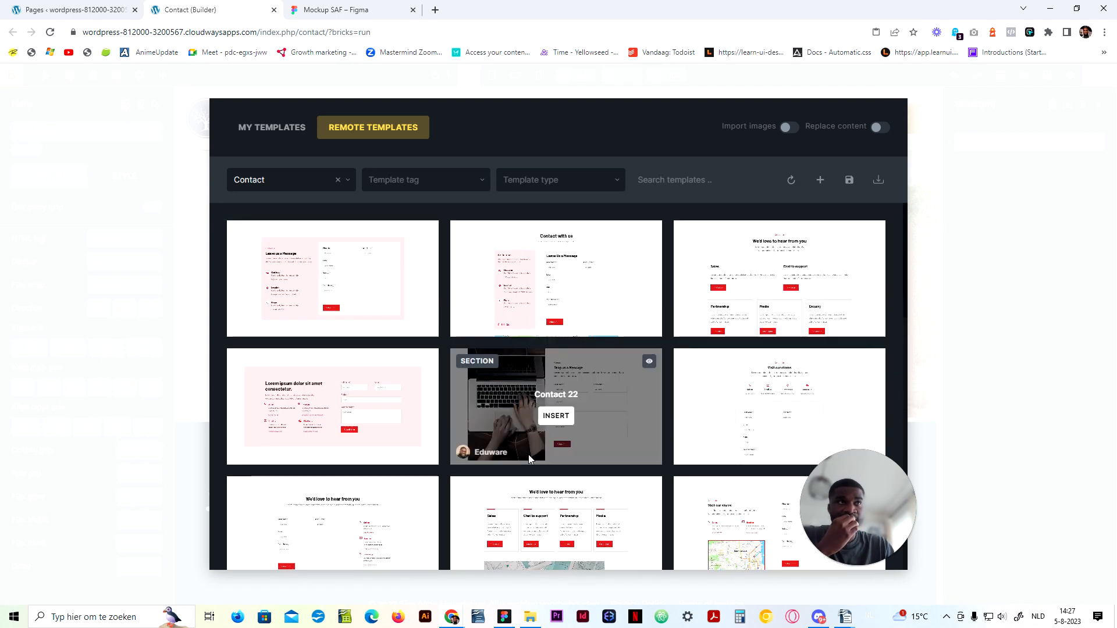
scroll(528, 455, "down", 10)
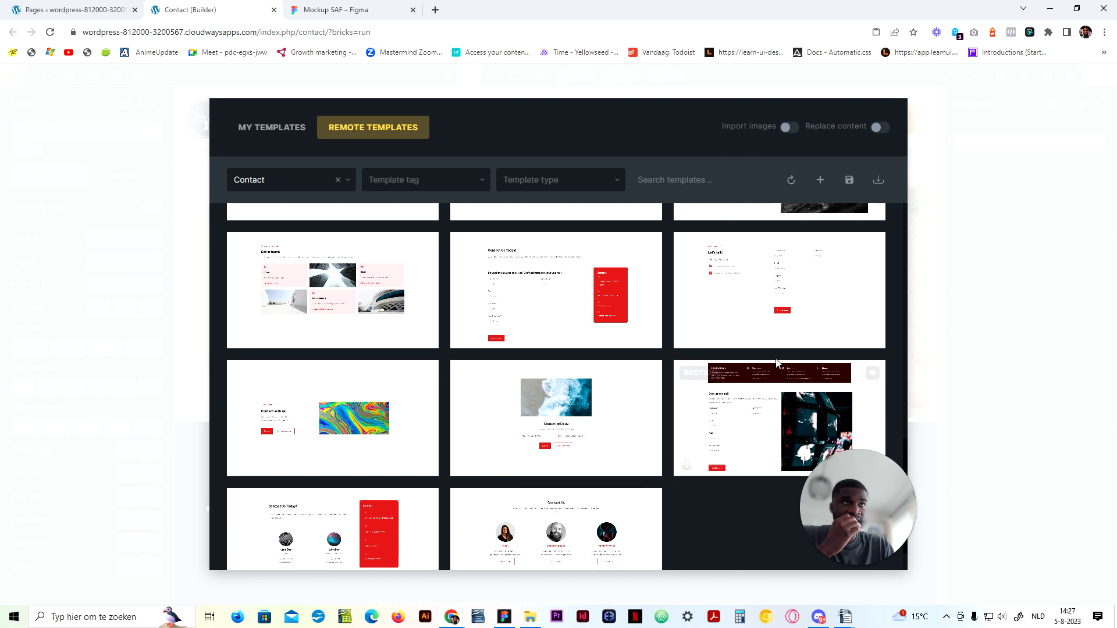
scroll(603, 473, "up", 1)
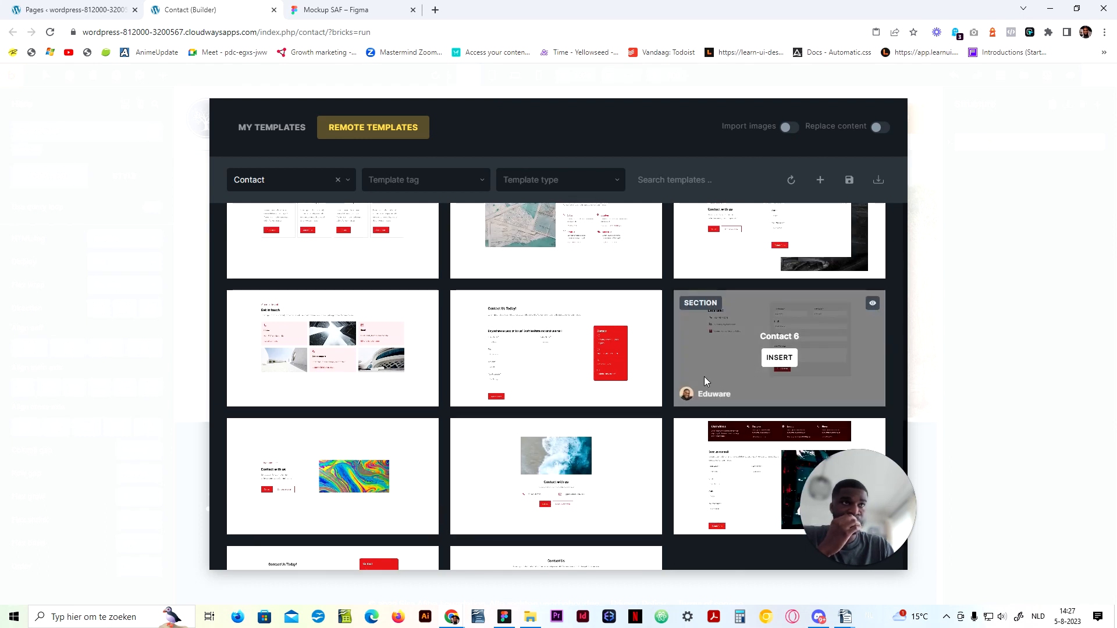
scroll(704, 378, "up", 2)
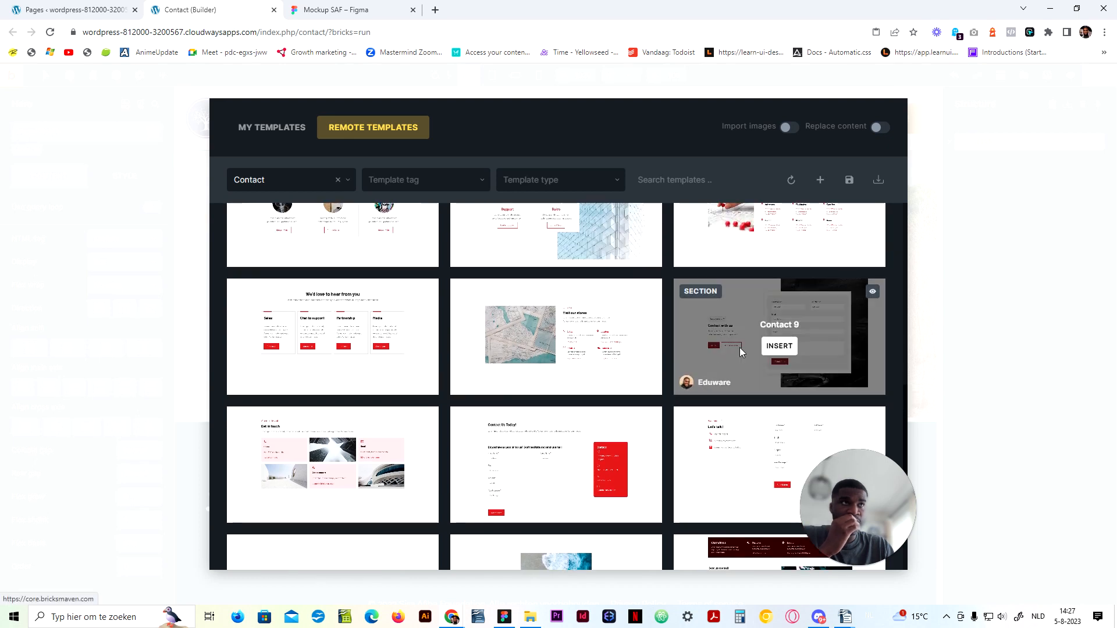
Step: Recheck the mockup's form section and insert the Contact 6 template into the Contact page, closing the template library
left_click(360, 6)
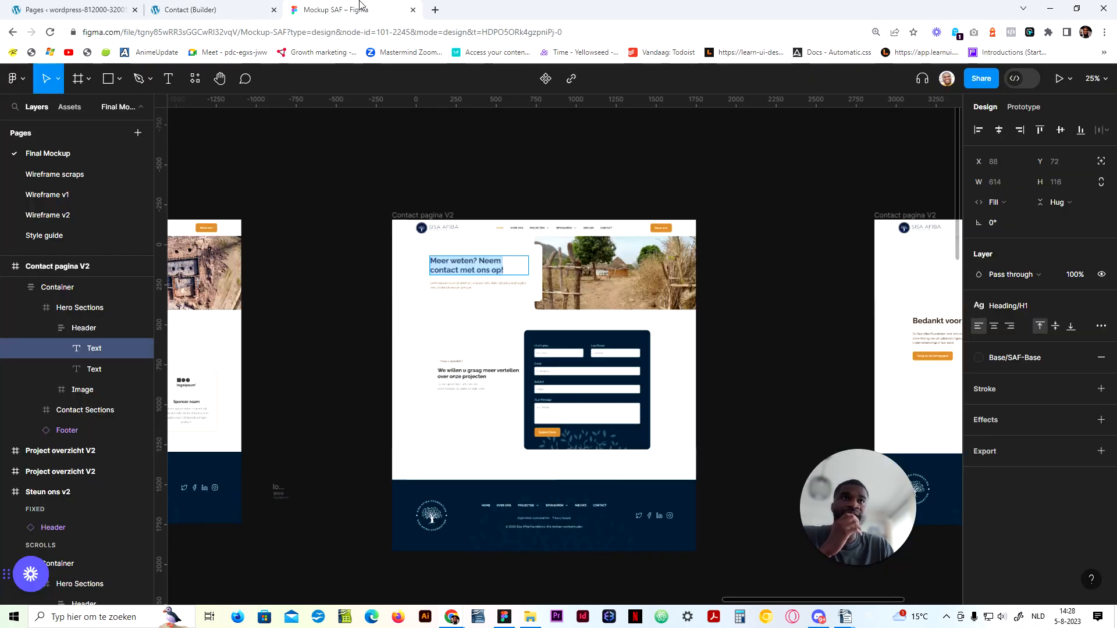
left_click(266, 5)
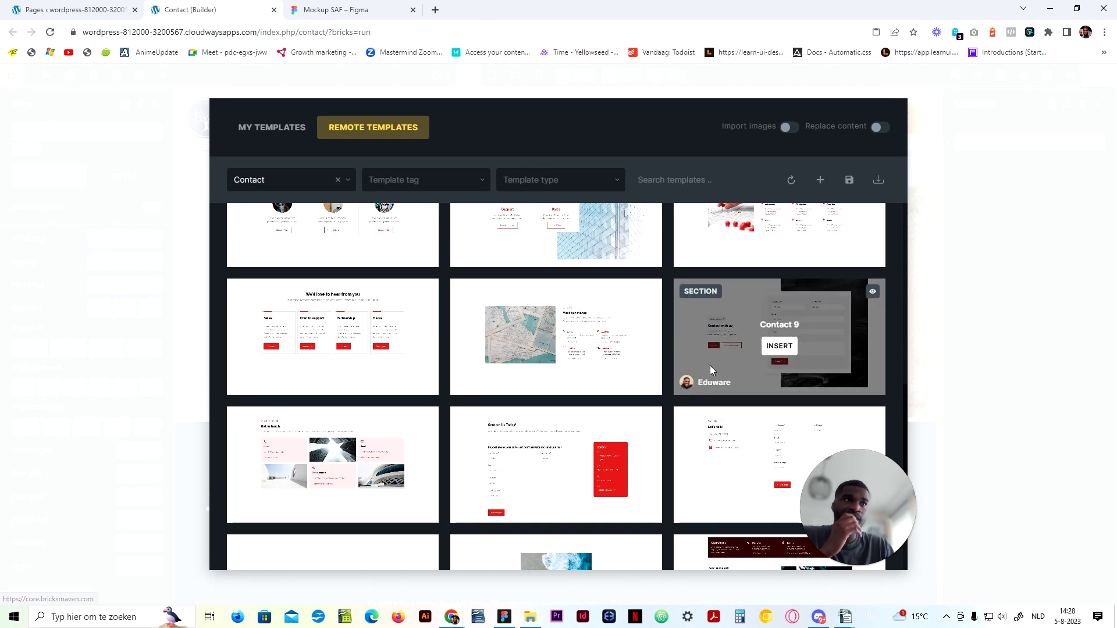
mouse_move(789, 474)
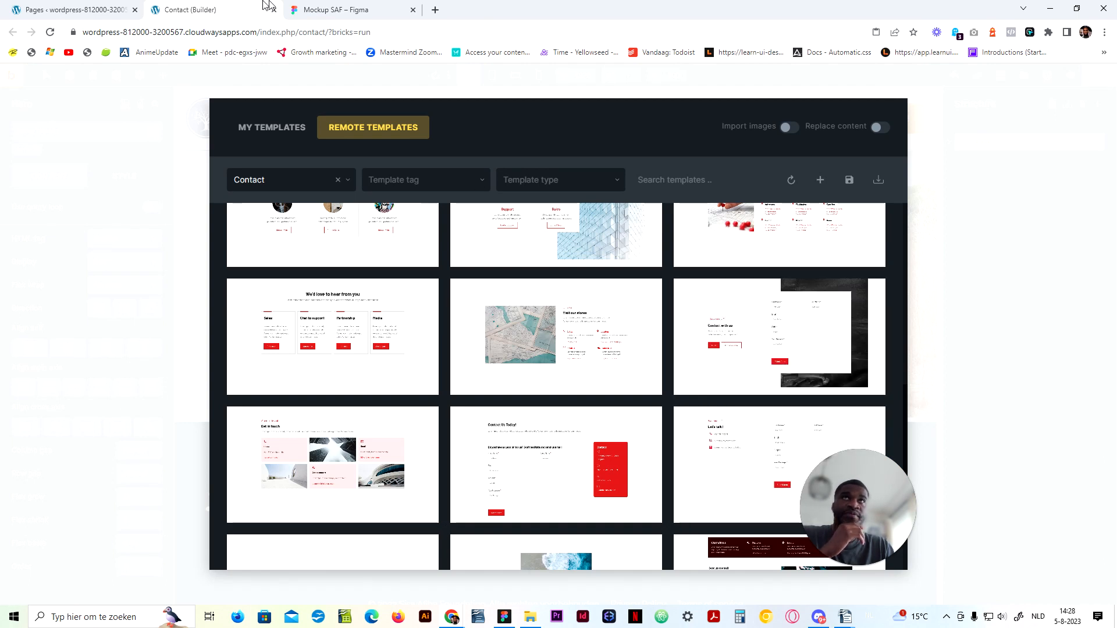
left_click(324, 7)
left_click(233, 10)
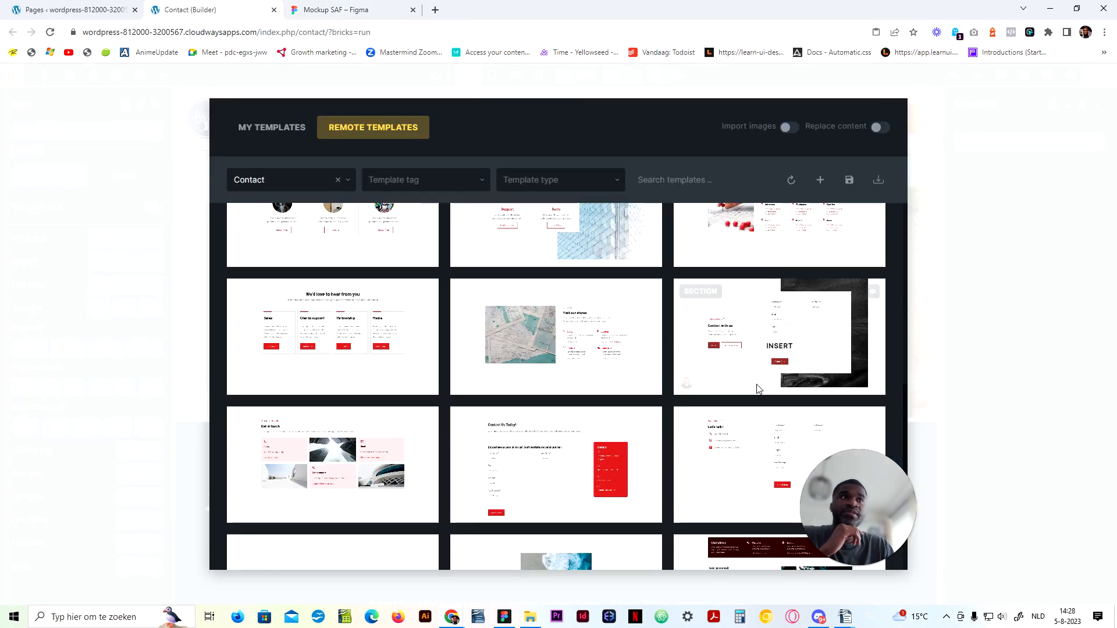
left_click(778, 475)
left_click(590, 250)
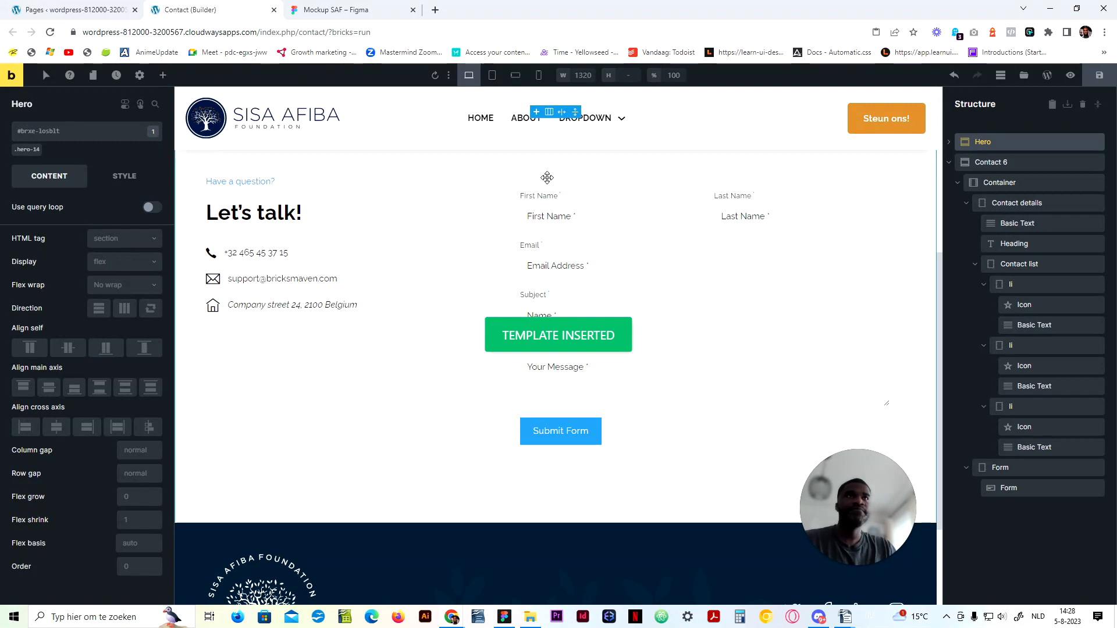
Step: Set the background color of the form wrapper's contact-6-form class to the dark navy palette color, as in the mockup
left_click(536, 179)
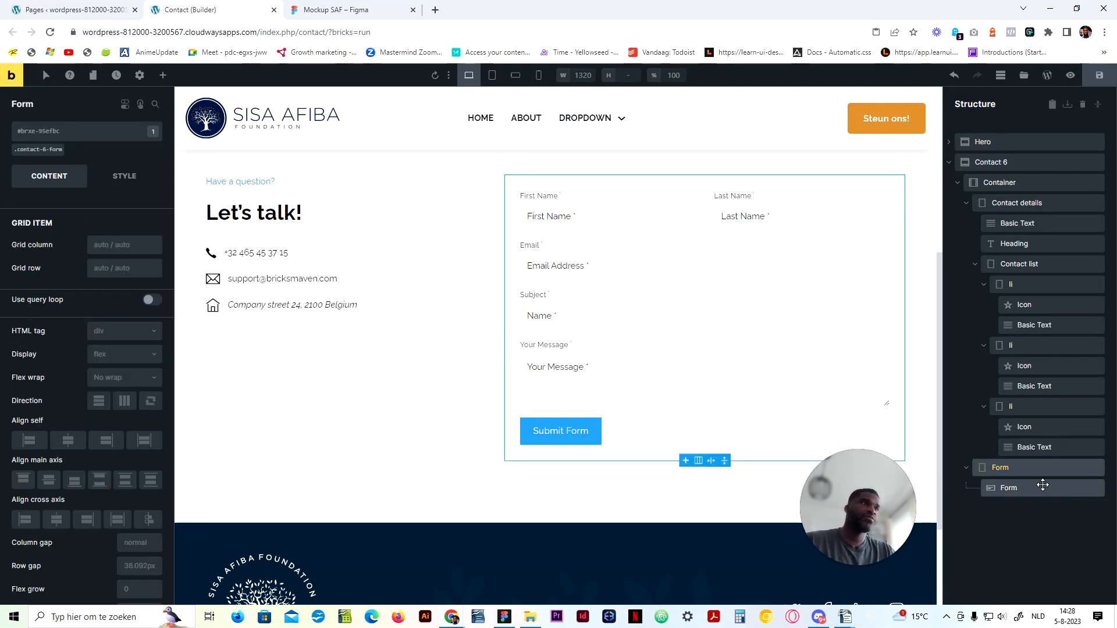
left_click(45, 148)
left_click(124, 175)
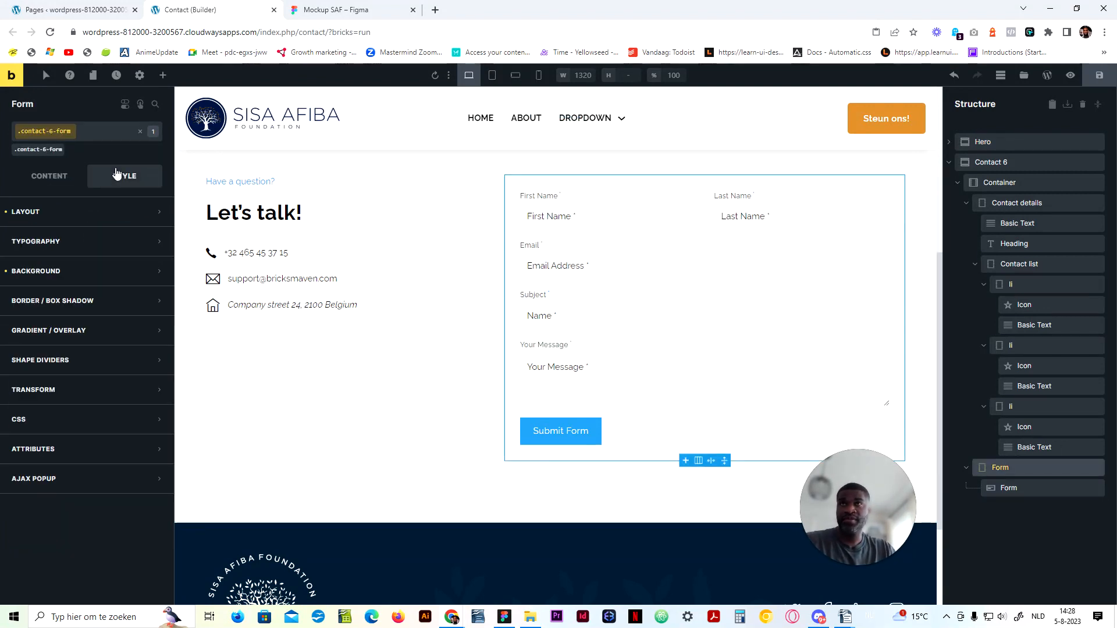
left_click(326, 10)
left_click(211, 10)
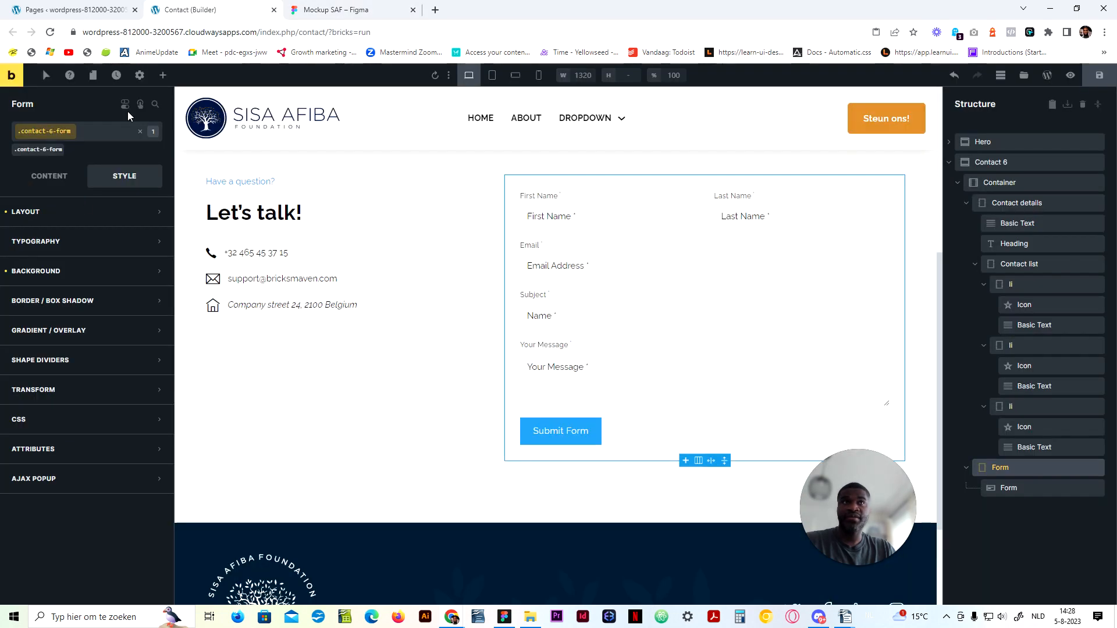
left_click(116, 271)
left_click(154, 298)
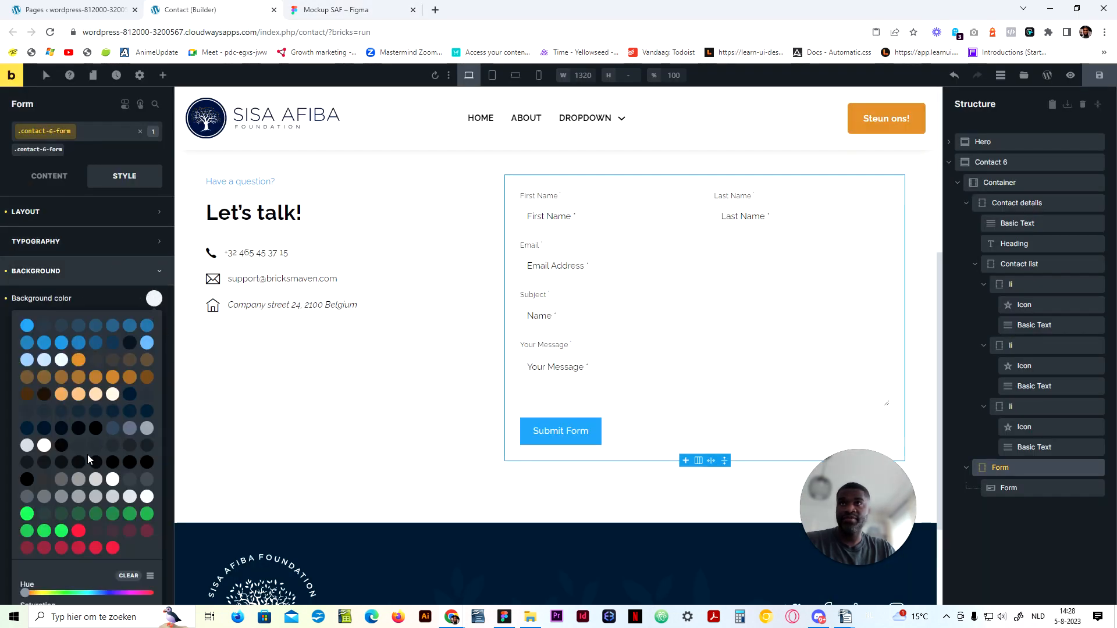
left_click(132, 395)
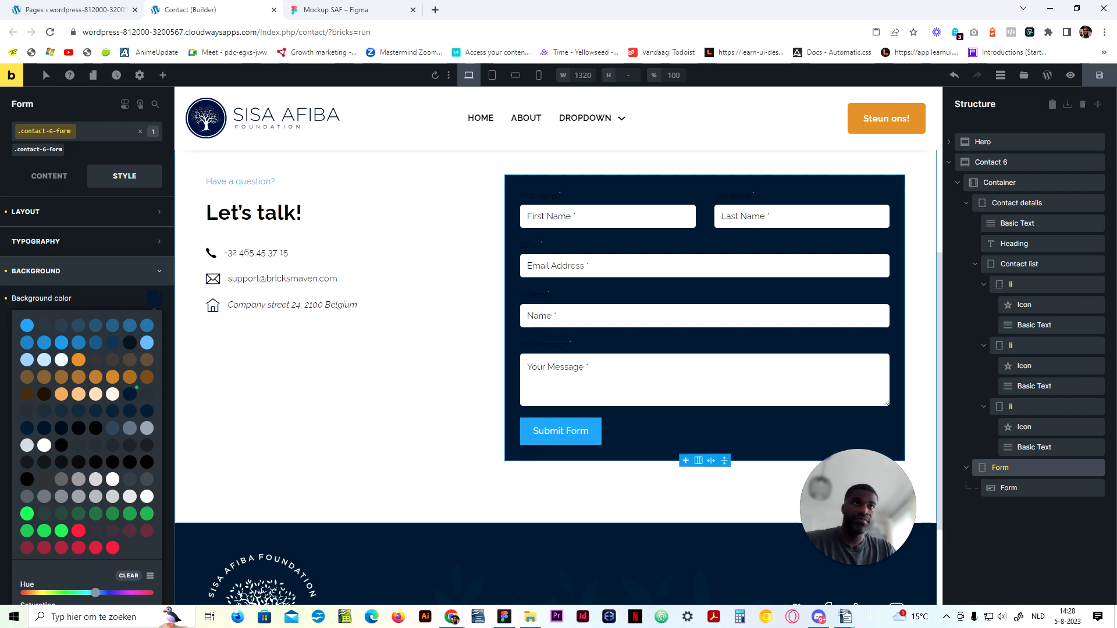
Step: Add a Fluent Forms Styler element to the form wrapper and have it show Contact Form Demo (1)
left_click(638, 343)
left_click(40, 177)
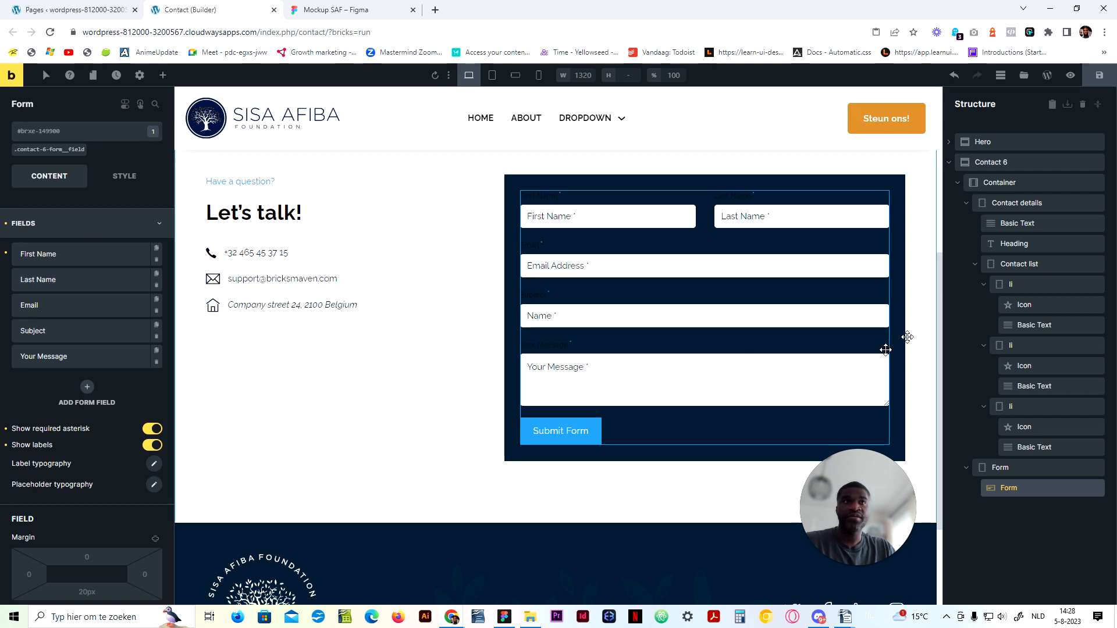
left_click(163, 76)
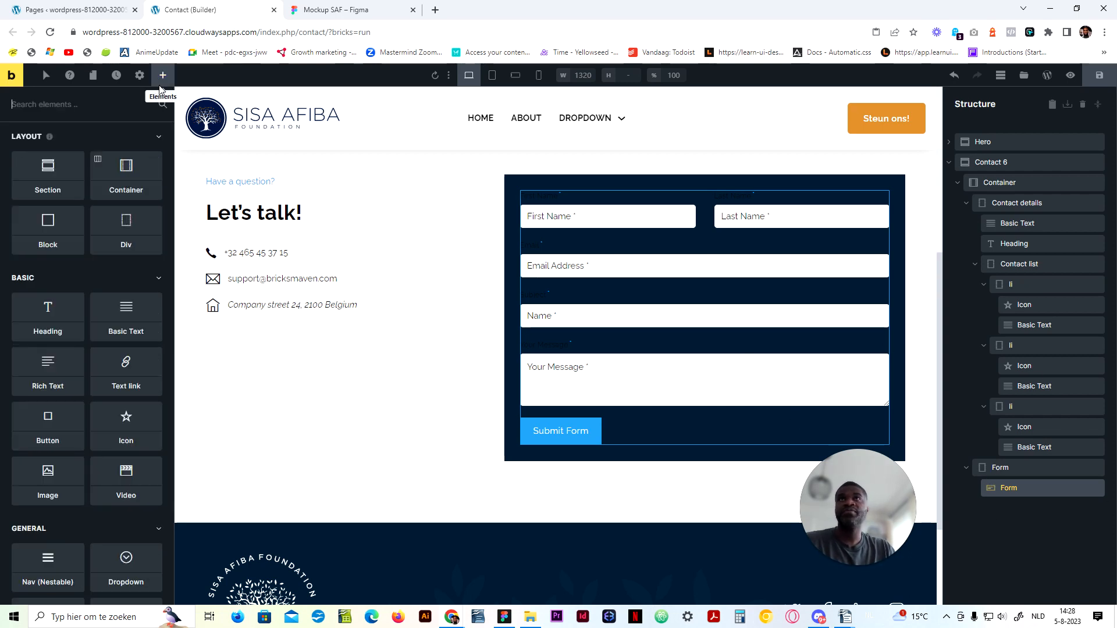
type("fl")
left_click(38, 159)
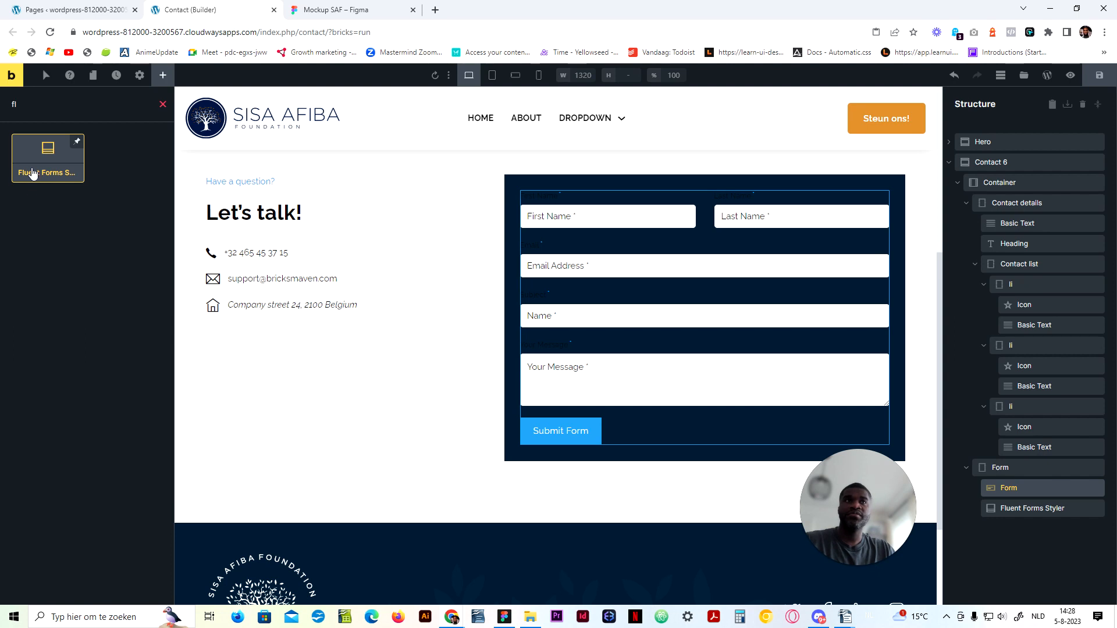
left_click(107, 285)
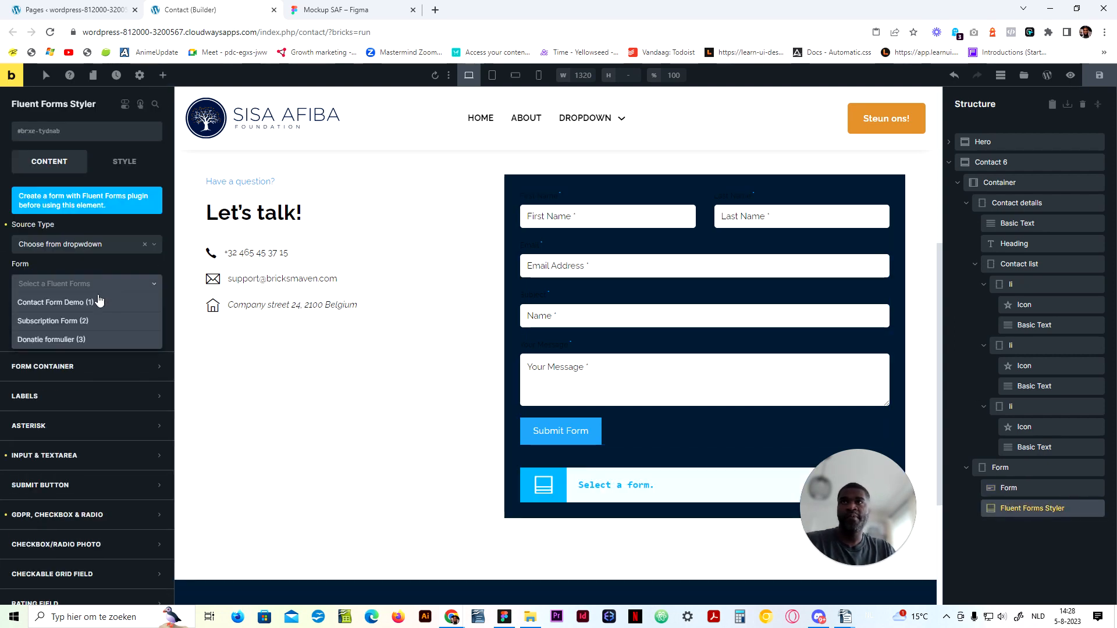
left_click(77, 303)
Step: Delete the template's original Form element, keeping only the Fluent Forms Styler in the wrapper
left_click(1009, 487)
right_click(1012, 488)
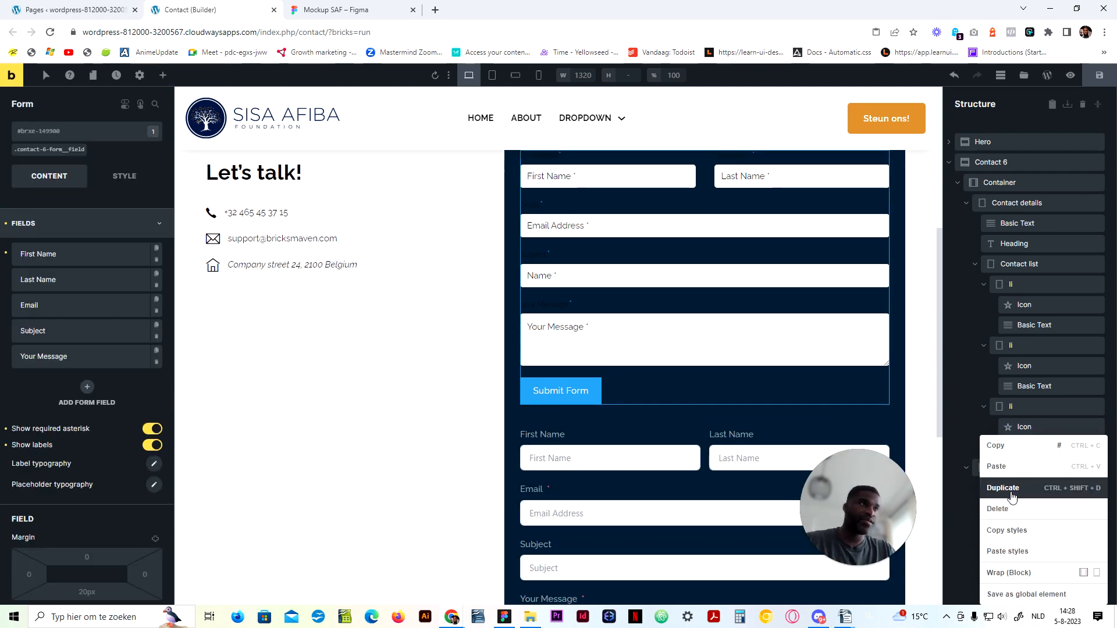
left_click(1006, 508)
scroll(558, 378, "up", 4)
scroll(512, 397, "down", 4)
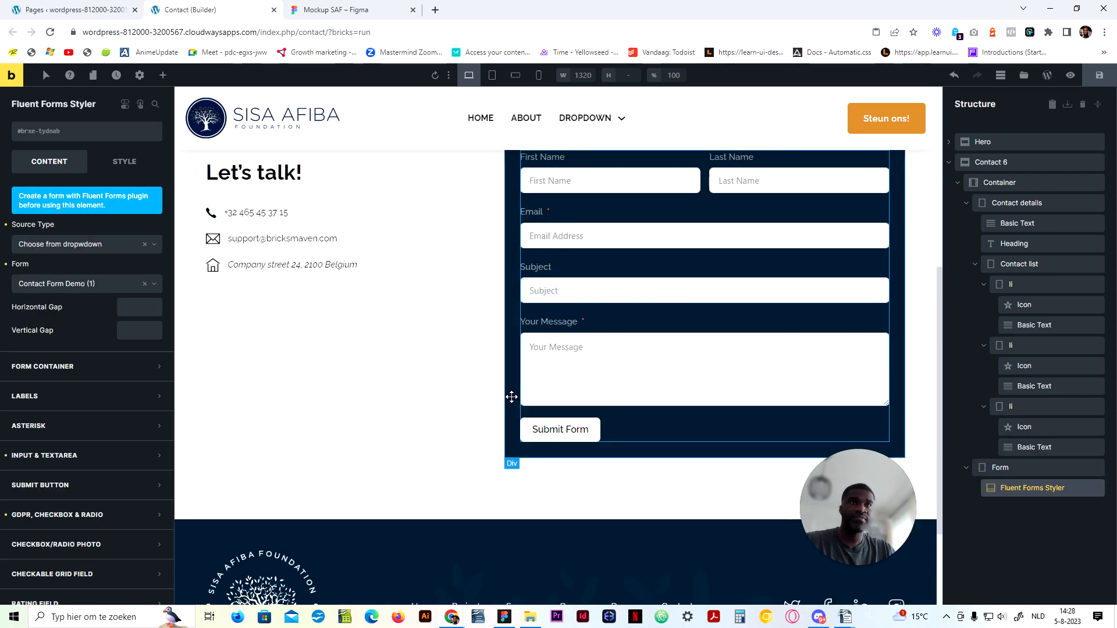
Step: Round all corners of the contact-6-form wrapper with a border radius of var(--radius-l), as in the mockup, and save the page
left_click(511, 397)
left_click(314, 6)
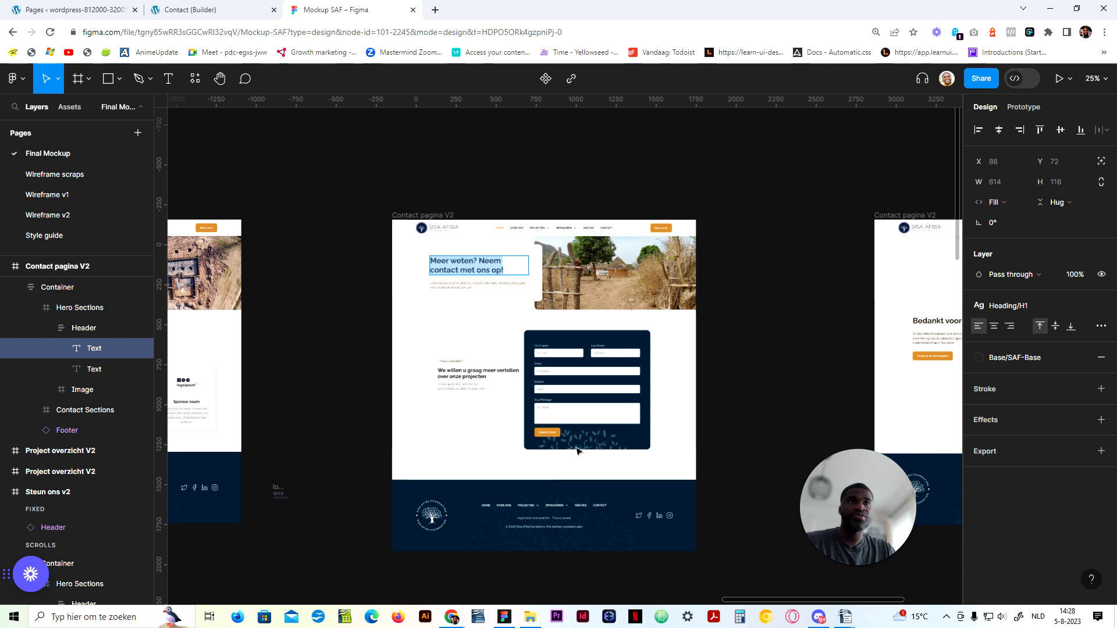
left_click(186, 10)
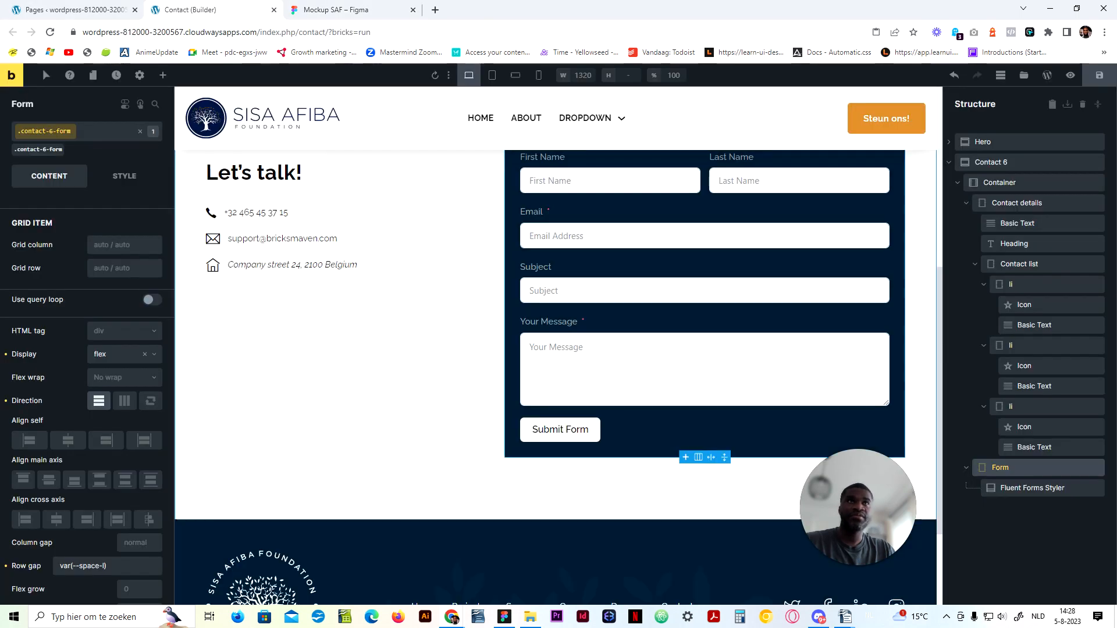
left_click(123, 175)
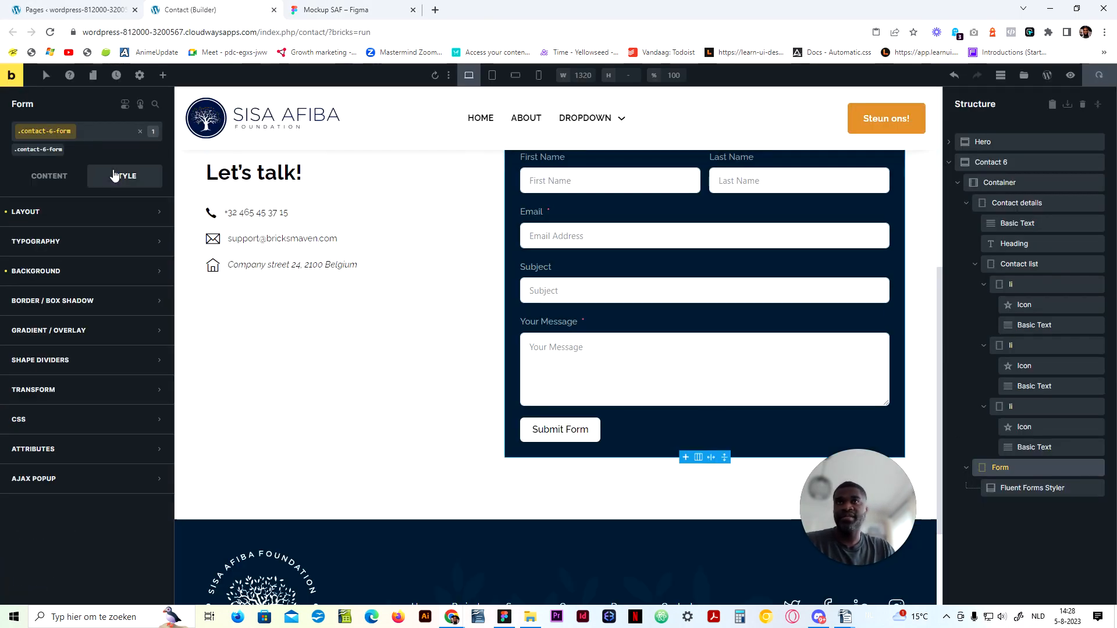
left_click(103, 309)
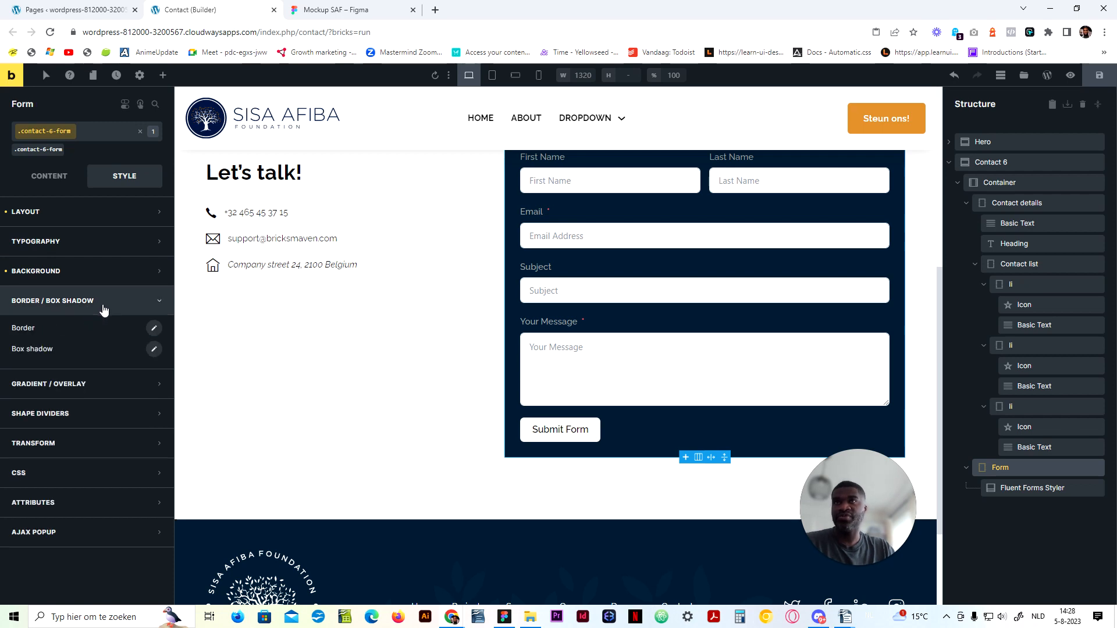
left_click(154, 328)
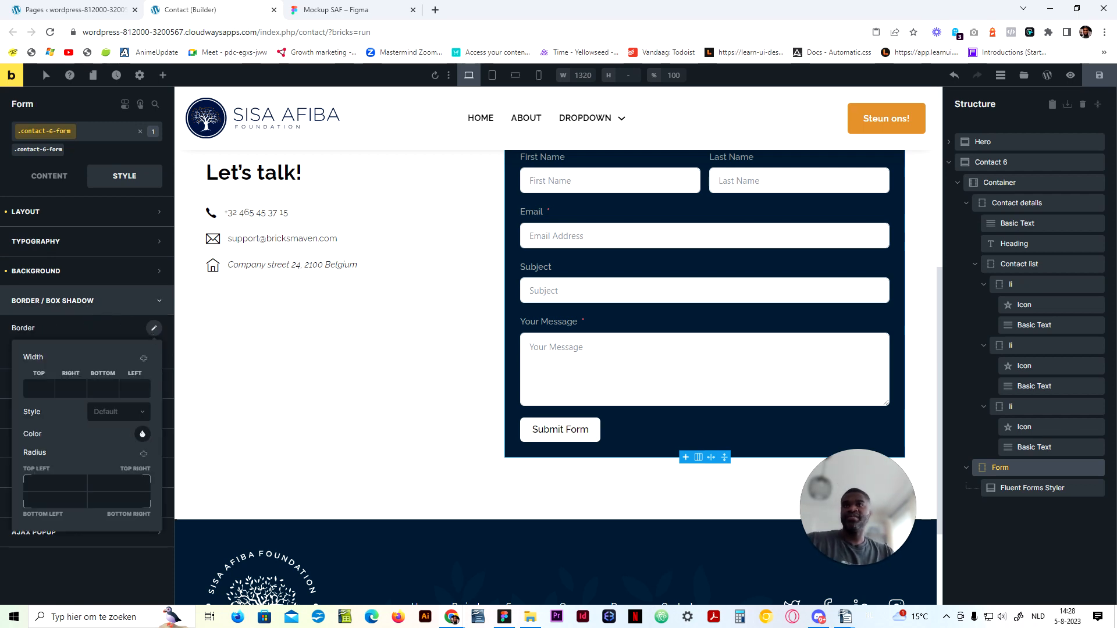
left_click(55, 483)
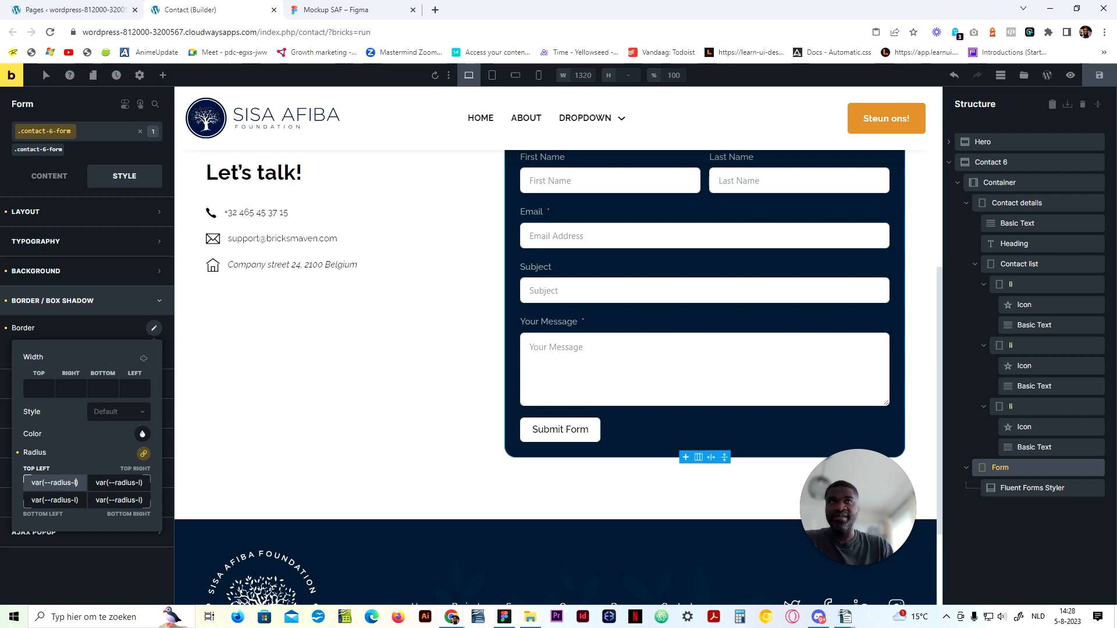
left_click(1112, 78)
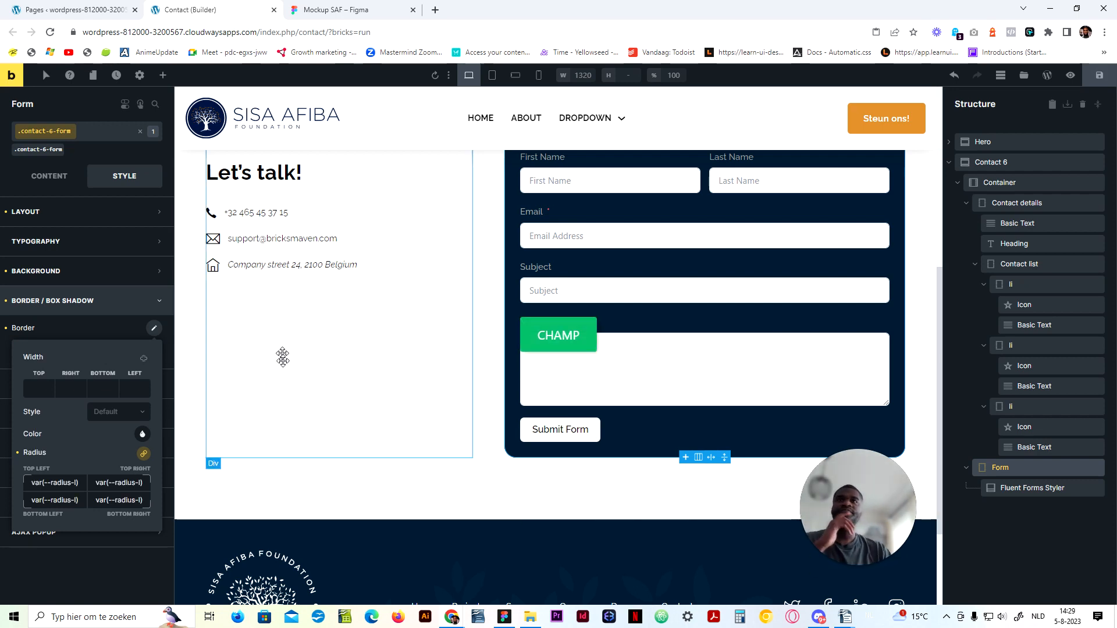
scroll(293, 366, "up", 4)
scroll(293, 377, "down", 3)
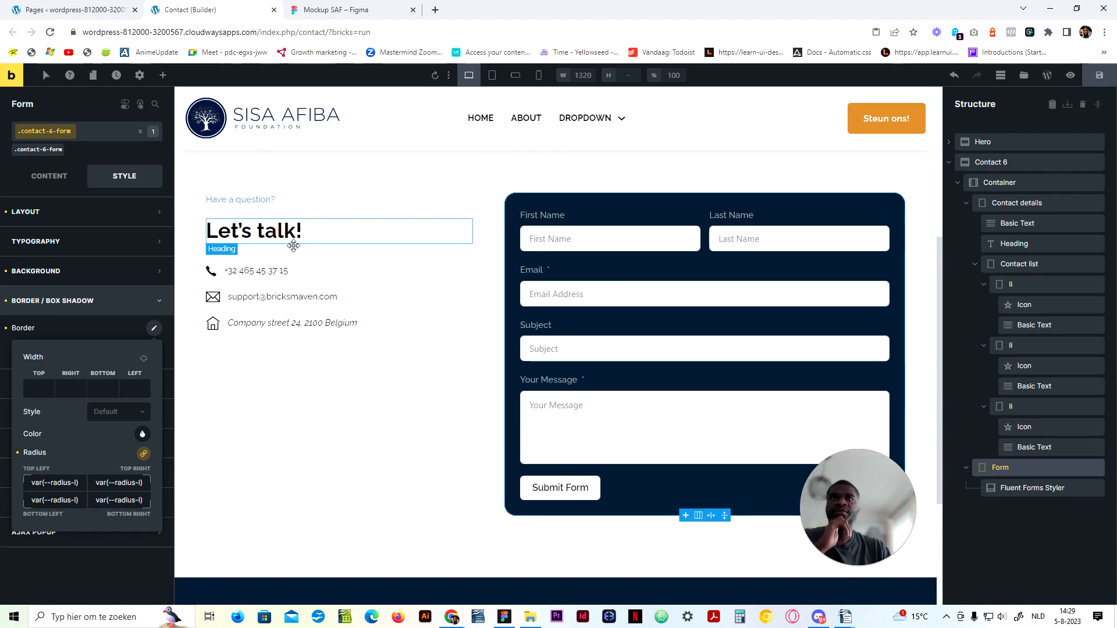
Step: Delete the template's Contact list from the contact details column, following the Figma mockup
left_click(301, 11)
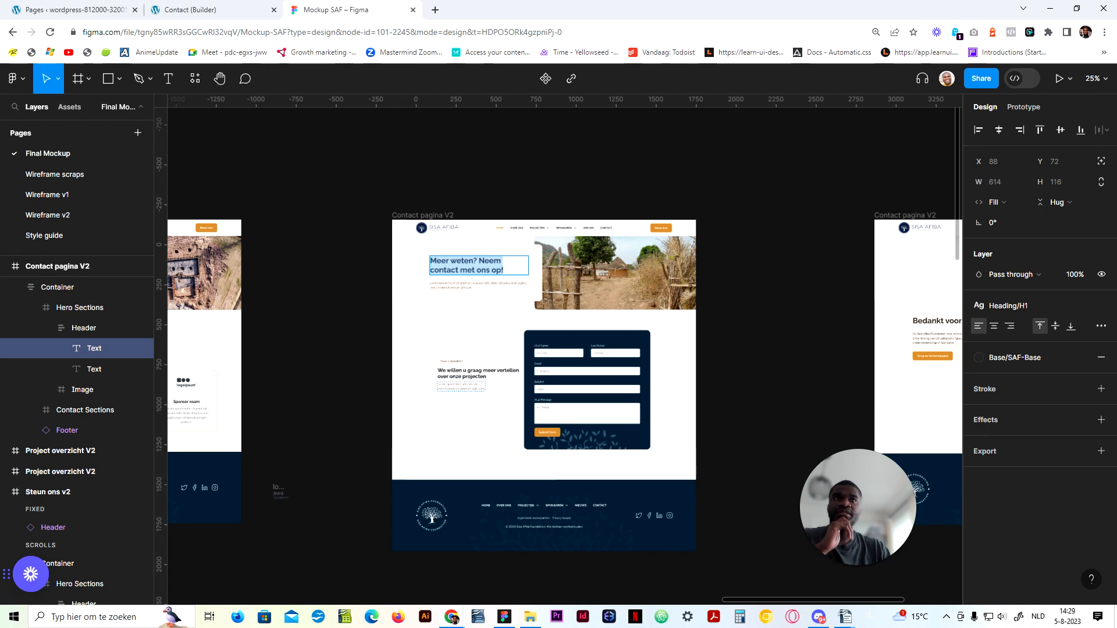
left_click(264, 8)
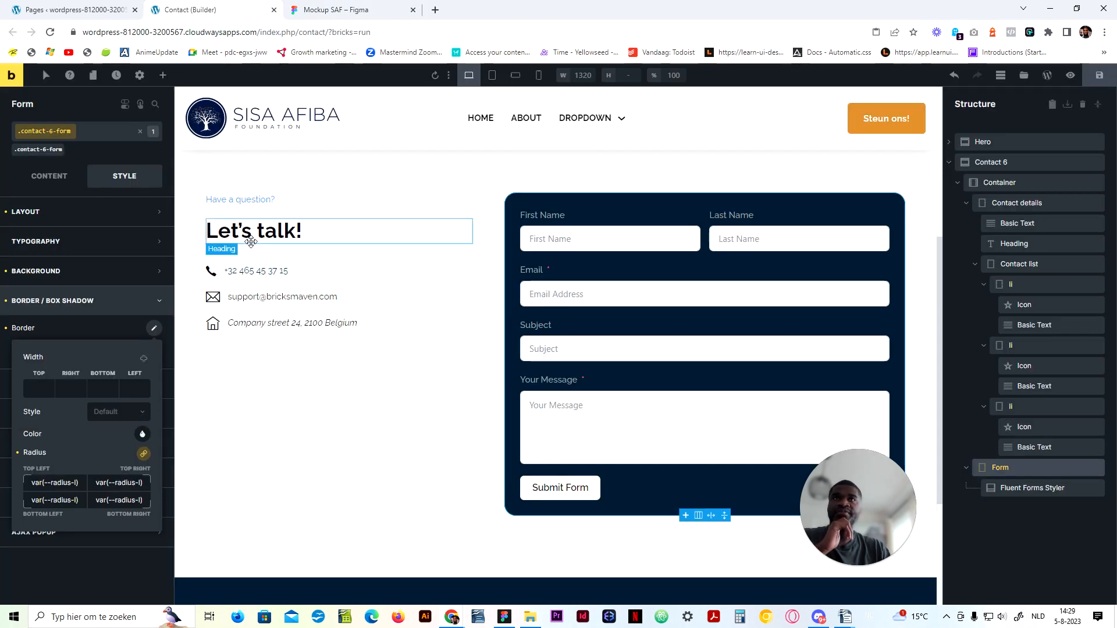
left_click(313, 5)
left_click(221, 9)
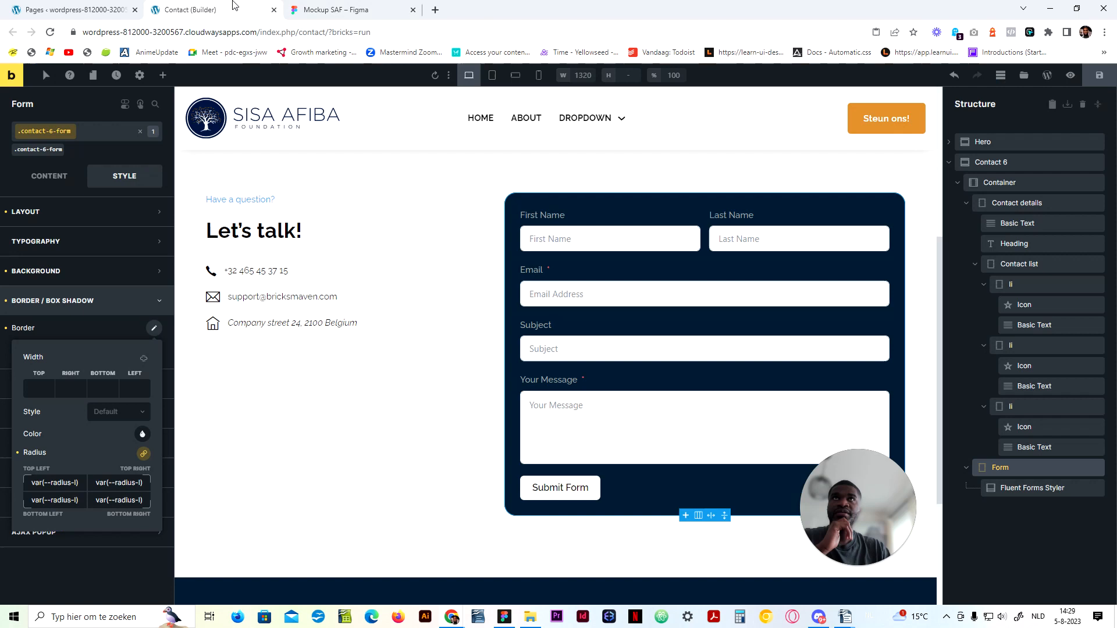
left_click(312, 278)
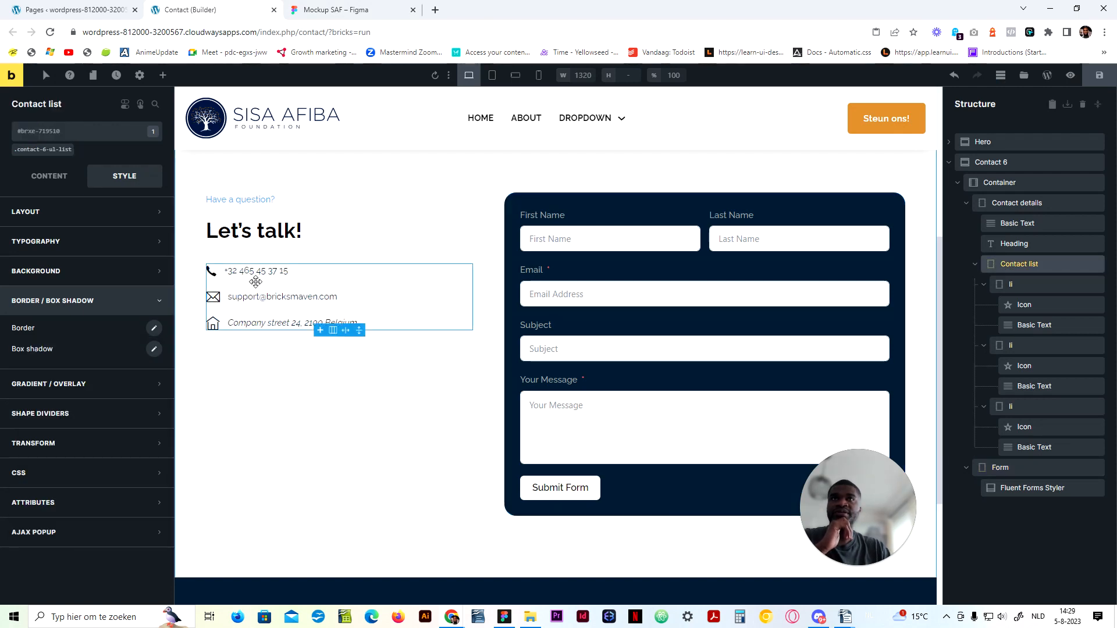
left_click(257, 274)
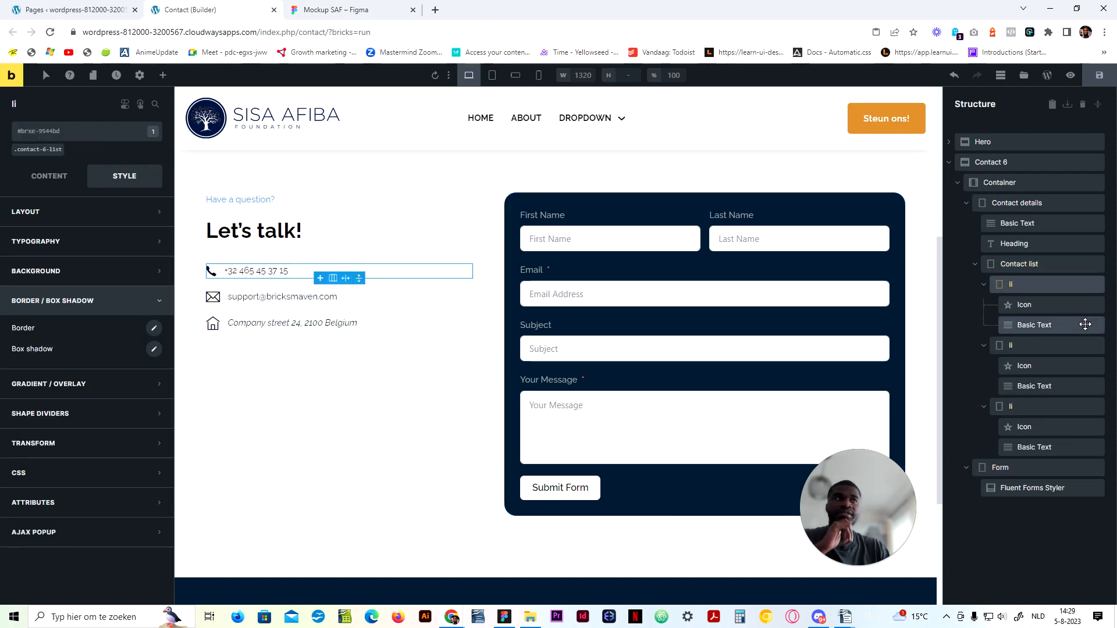
left_click(994, 266)
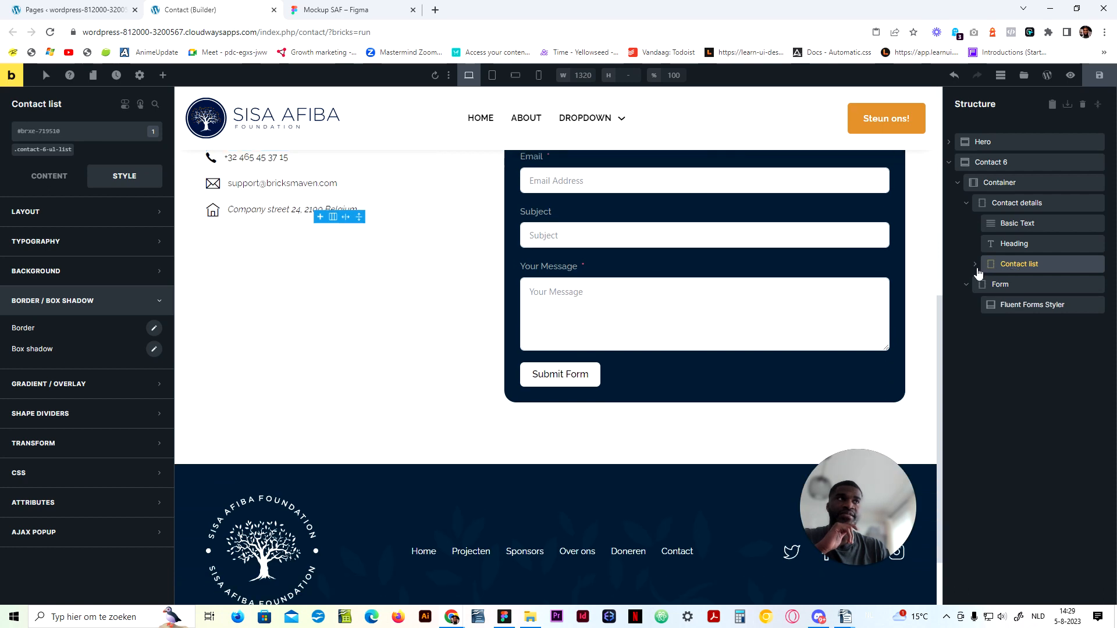
left_click(975, 265)
left_click(984, 285)
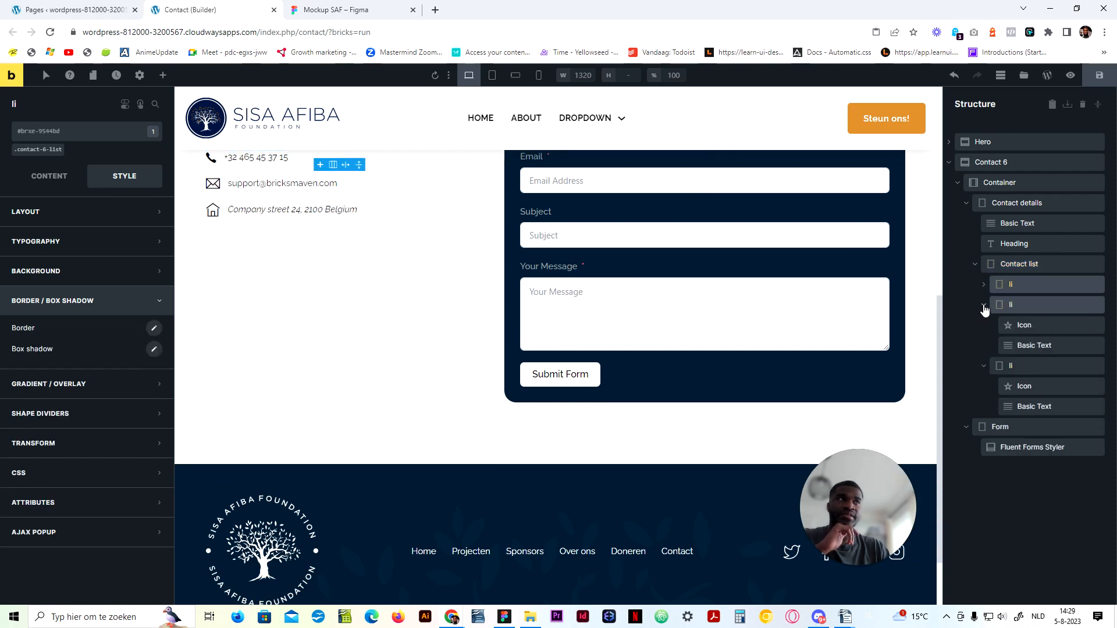
right_click(992, 264)
left_click(1019, 339)
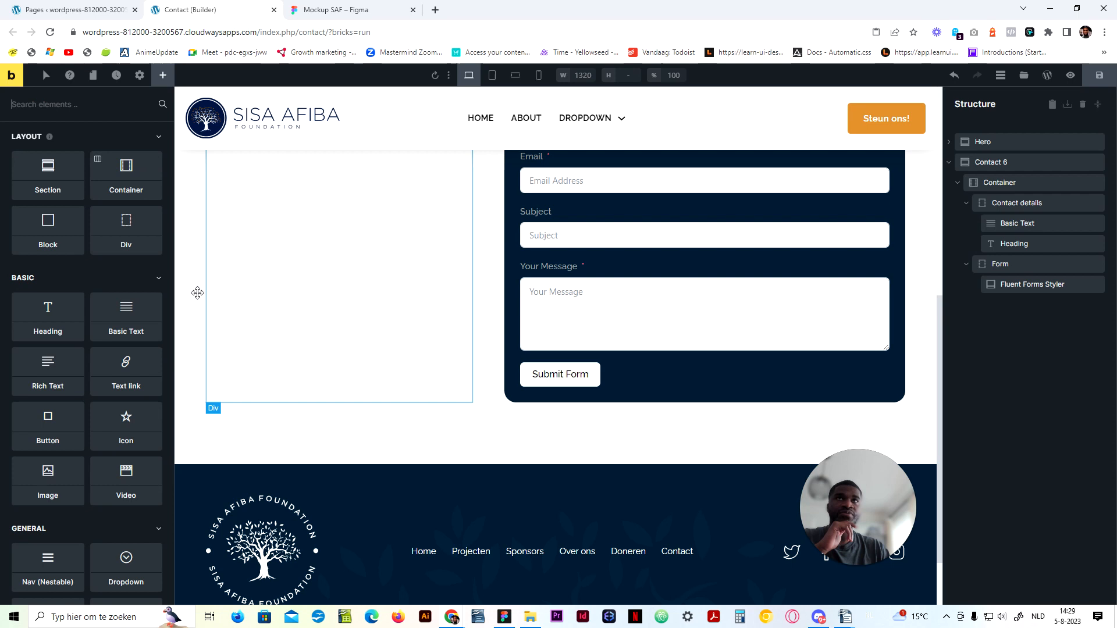
Step: Add a Rich Text element below the "Let's talk!" heading in the contact details column
scroll(274, 301, "up", 5)
left_click(262, 407)
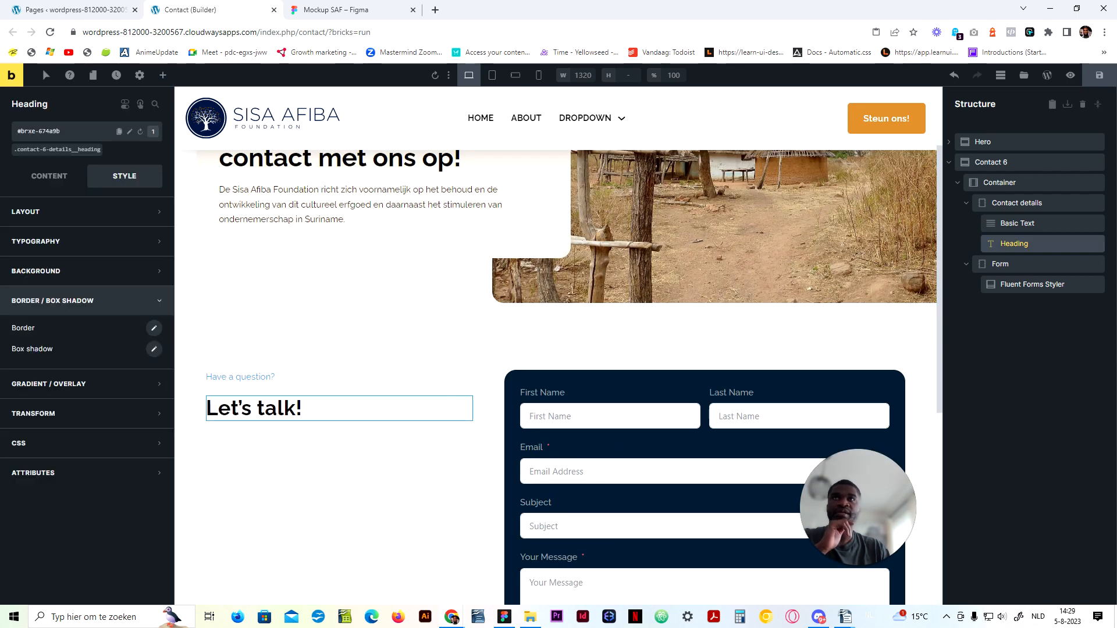
left_click(162, 75)
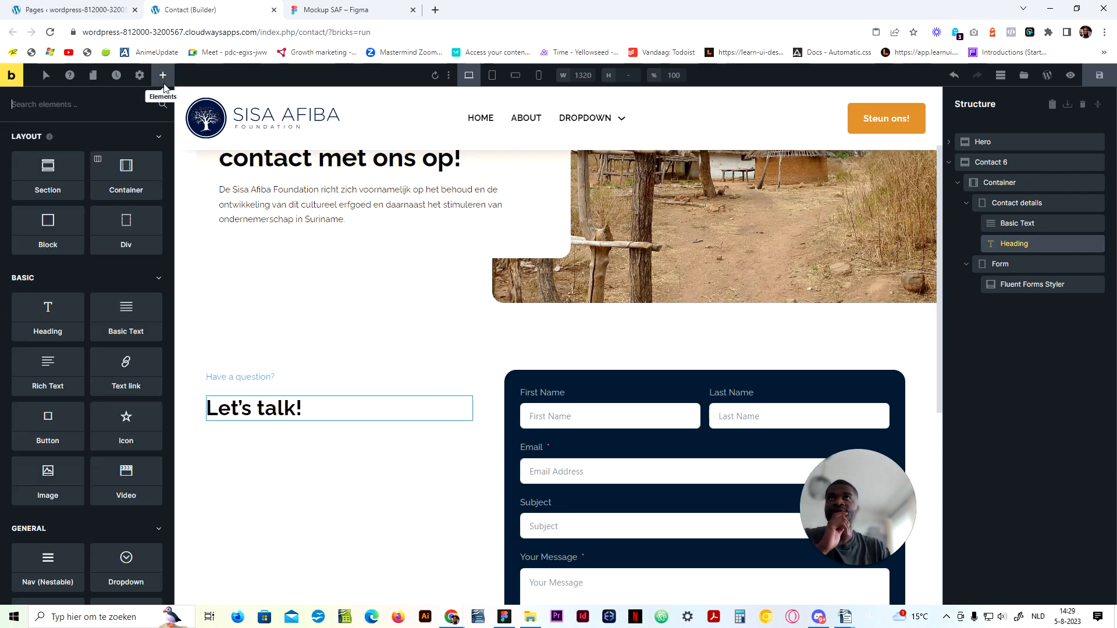
left_click(66, 386)
Step: Replace the Rich Text placeholder with the mockup's paragraph "Donec quam folis, ultricies nec, pellentesque eu, pretium quis, sem."
left_click(378, 7)
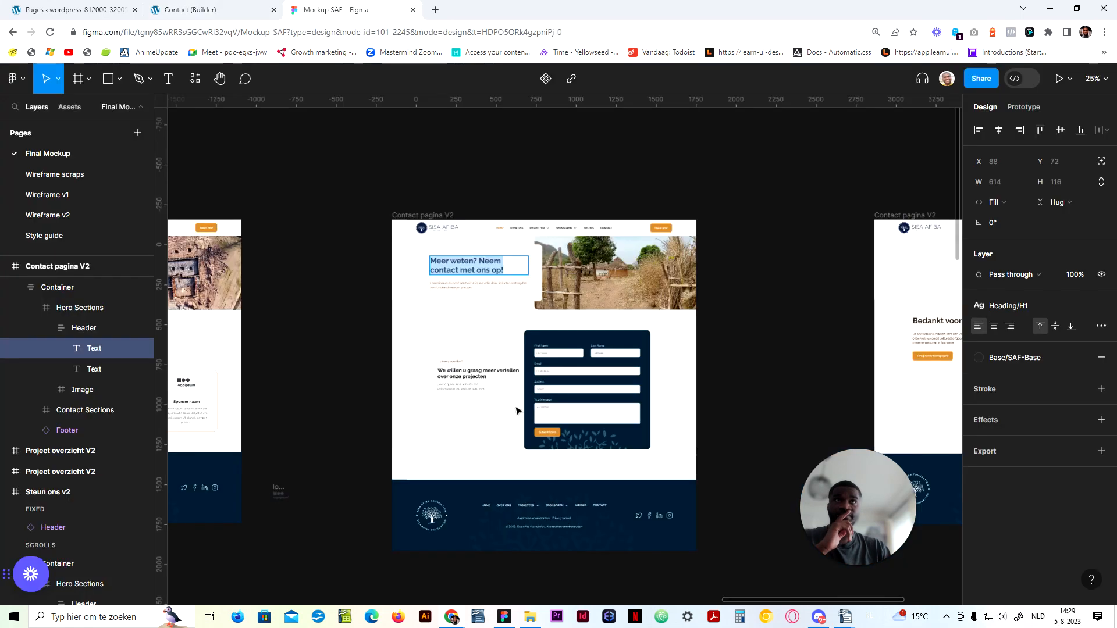
left_click(460, 387)
left_click(198, 10)
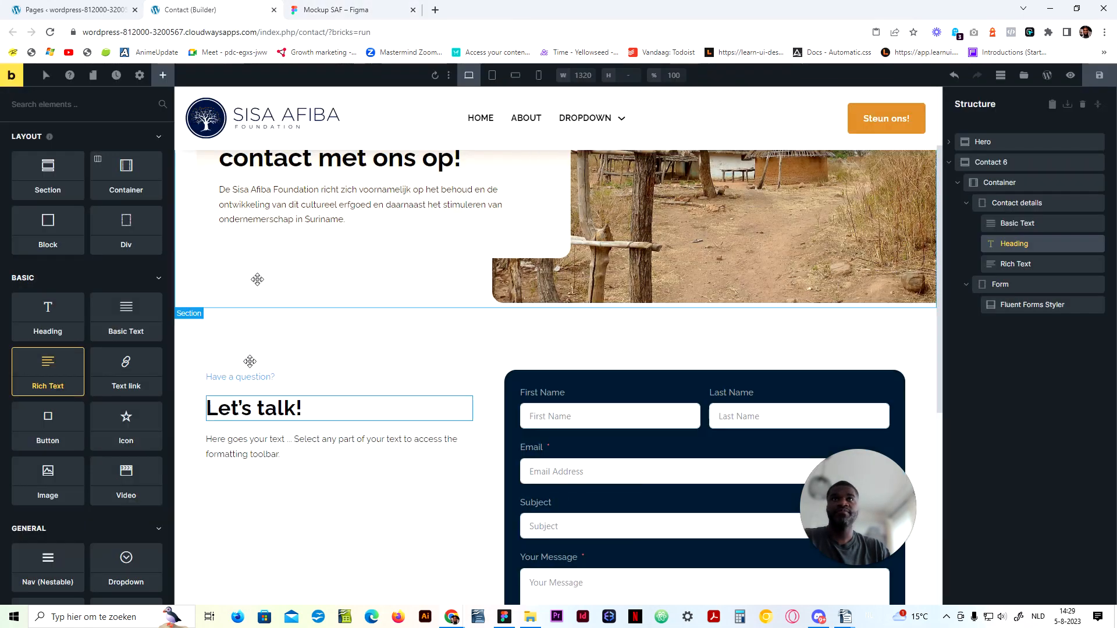
left_click(256, 447)
left_click(42, 161)
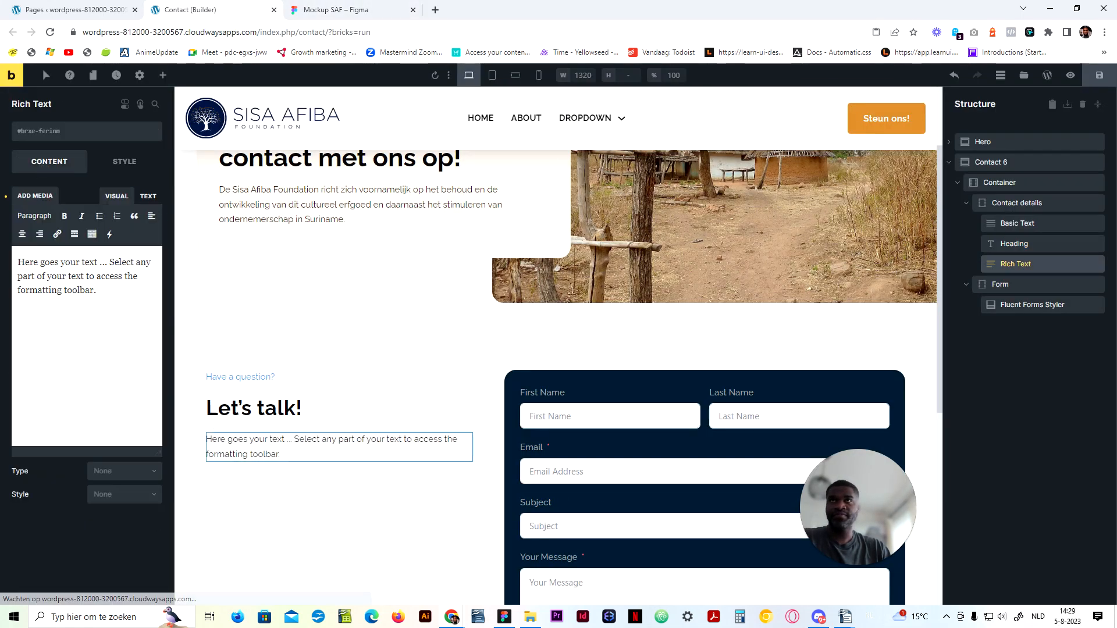
left_click_drag(80, 291, 244, 246)
key("ctrl+a")
type("Donec quam folis, ultricies nec, pellentesque eu, pretium quis, sem.")
Step: Copy the mockup's heading "We willen u graag meer vertellen over onze projecten" into the contact details heading
left_click(312, 15)
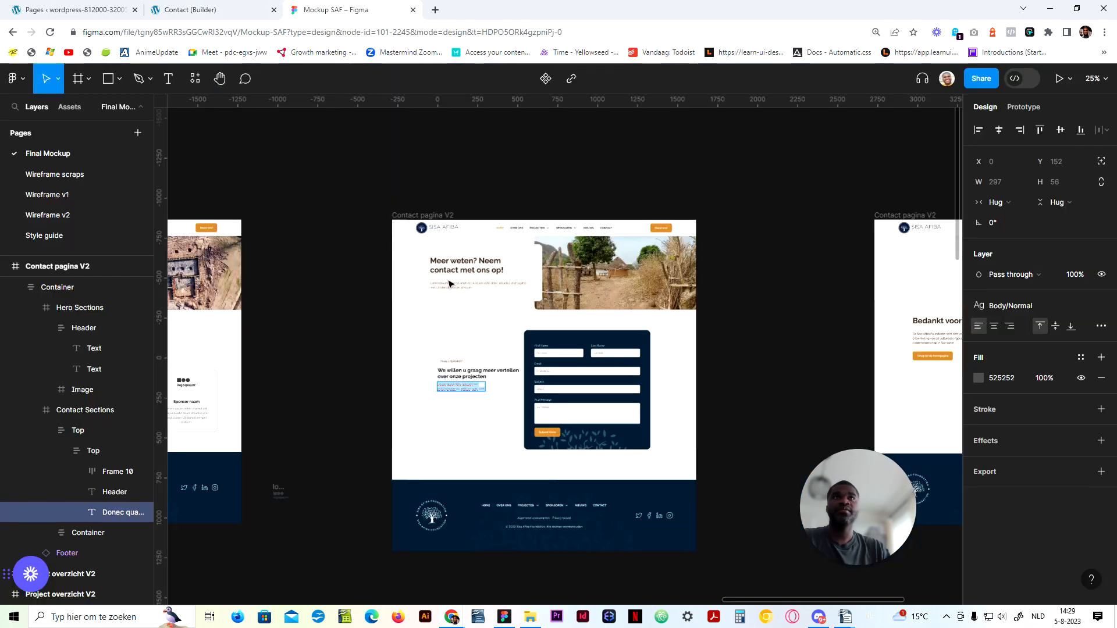
left_click(456, 373)
key("ctrl+a")
key("ctrl+c")
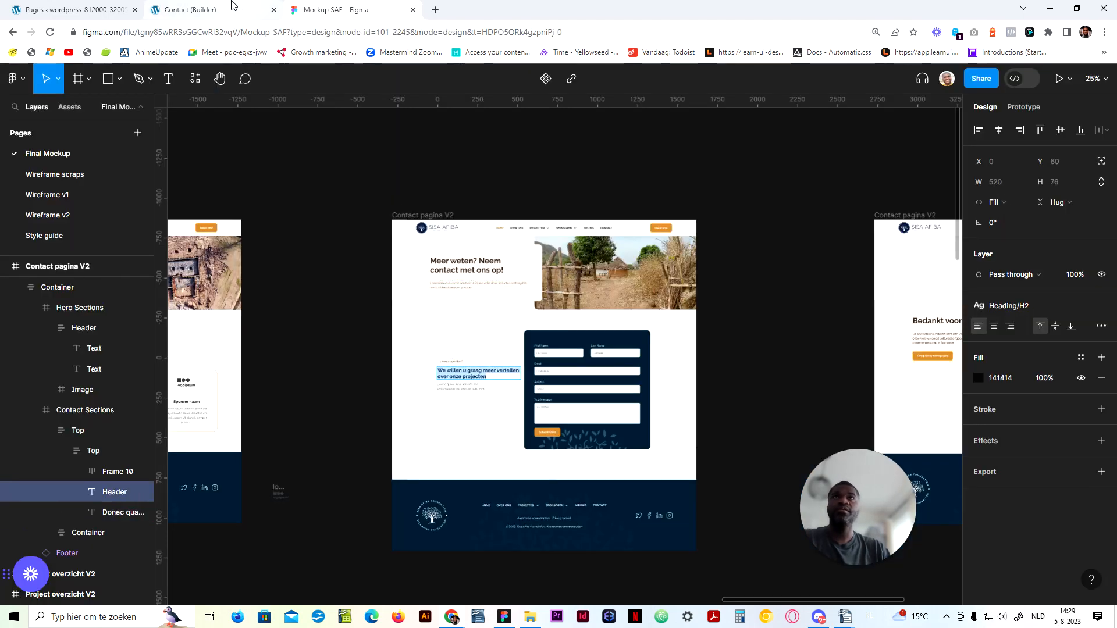
left_click(192, 10)
left_click(253, 408)
left_click(81, 210)
key("ctrl+a")
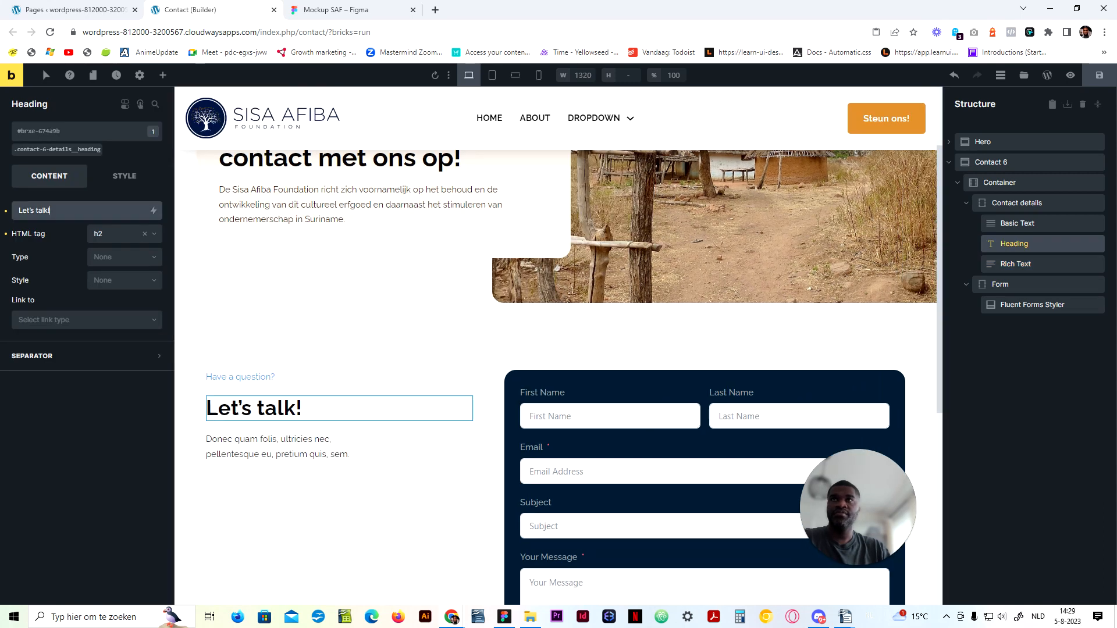
key("ctrl+v")
Step: Change the accent text above the contact heading to "Heeft u een vraag?" and save the page
left_click(362, 9)
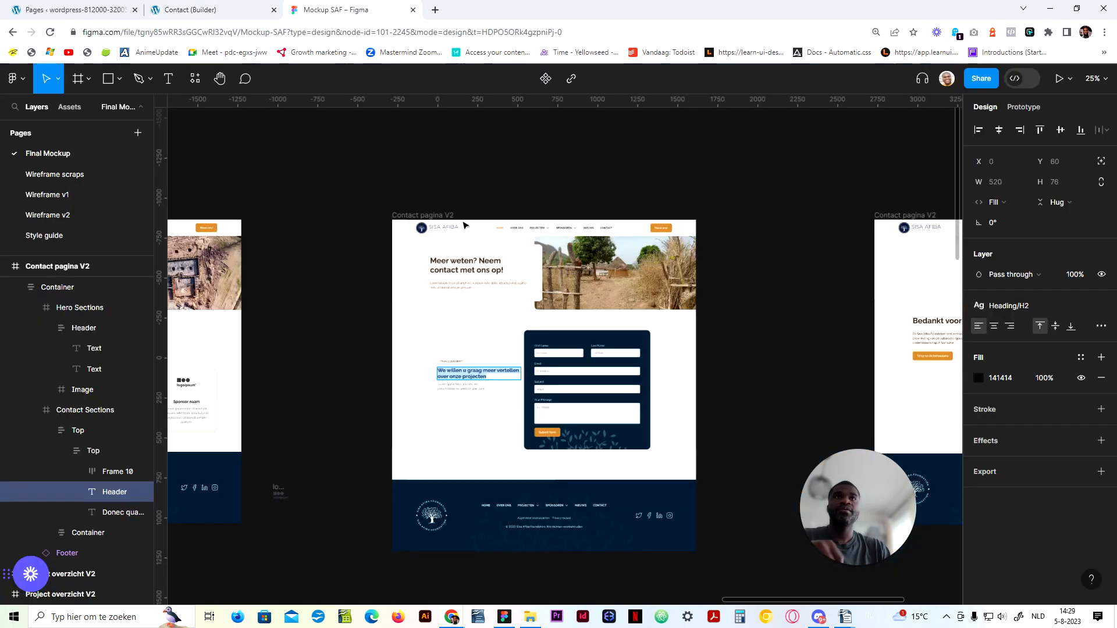
left_click(459, 361)
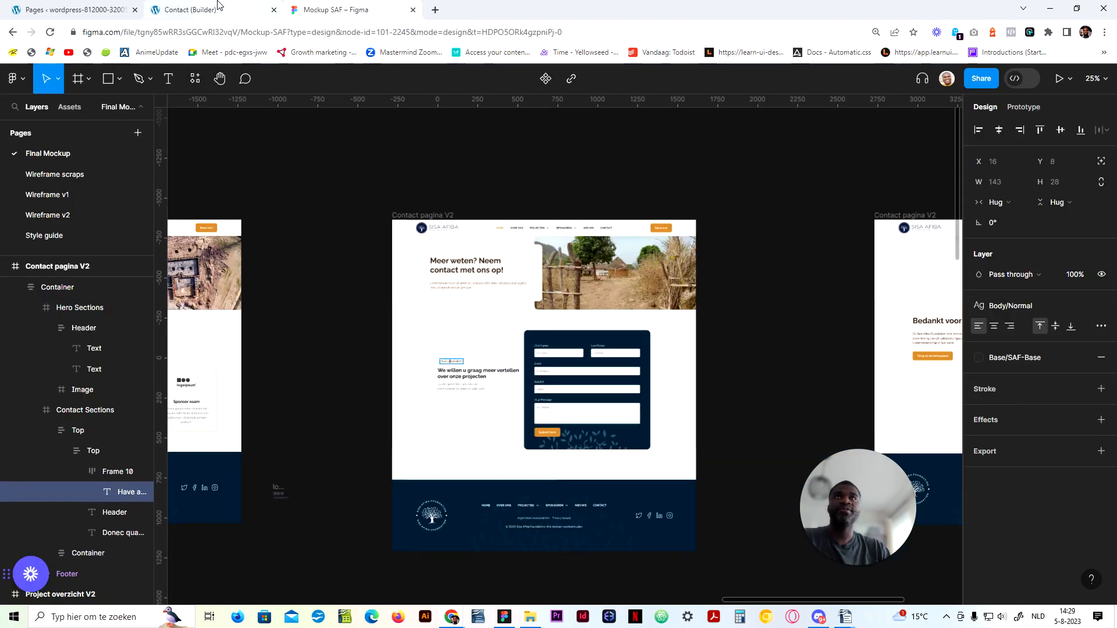
left_click(192, 10)
left_click(1099, 81)
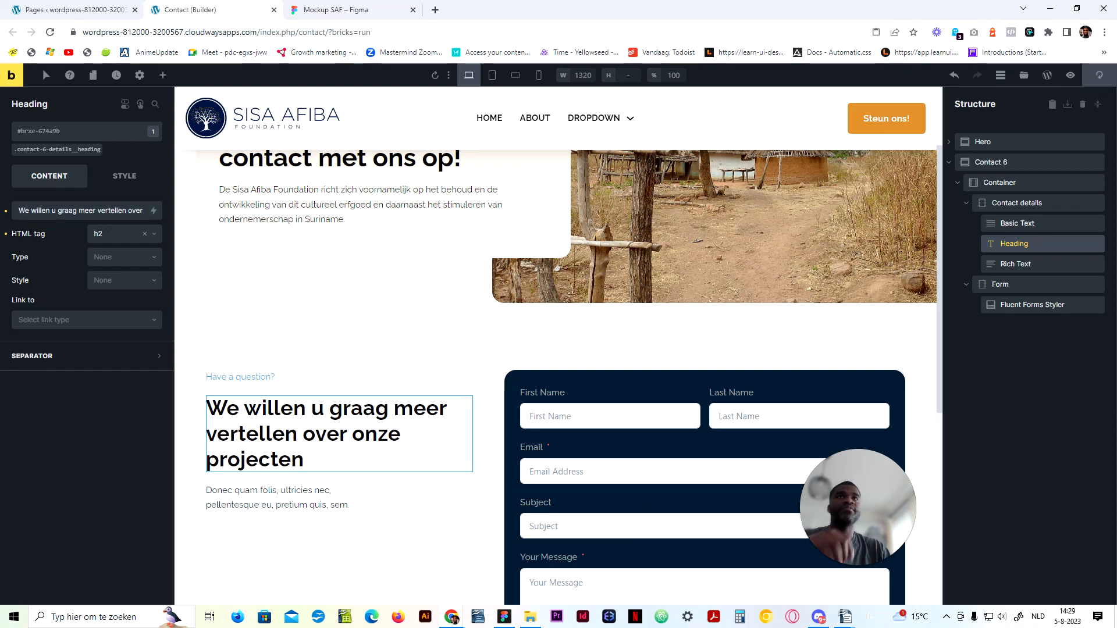
left_click(210, 377)
left_click(87, 226)
key("ctrl+a")
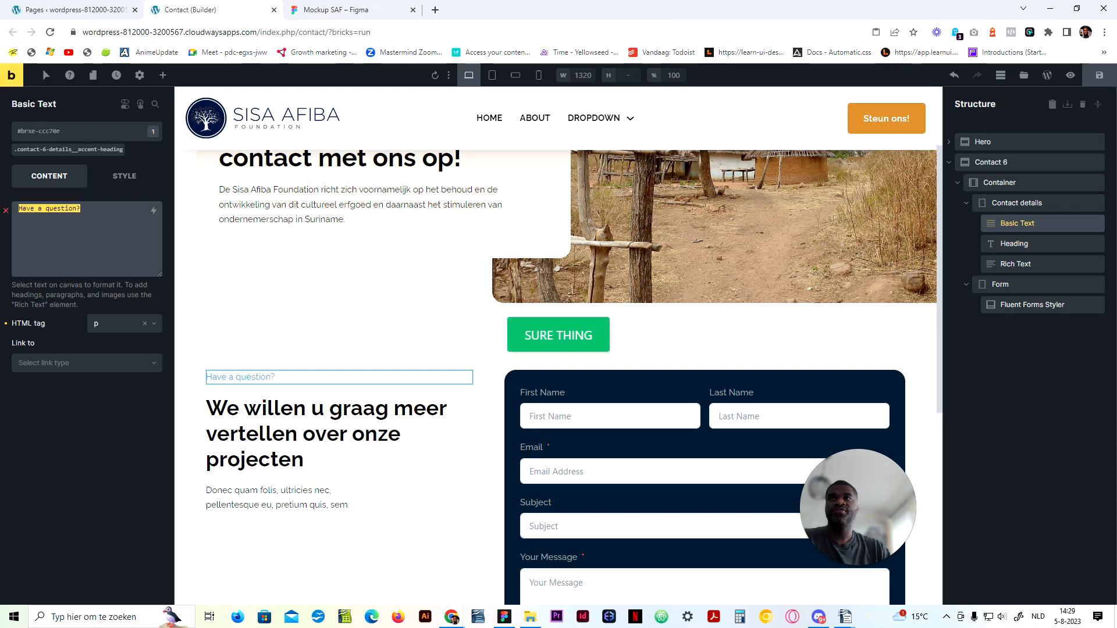
type("Heeft u een vraag?")
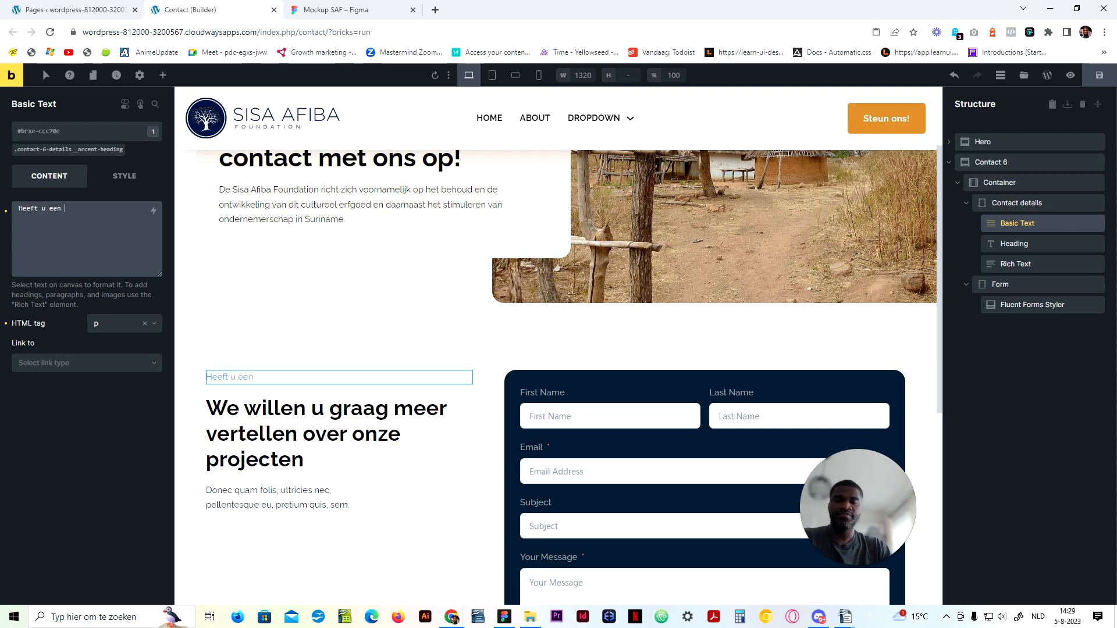
left_click(1099, 75)
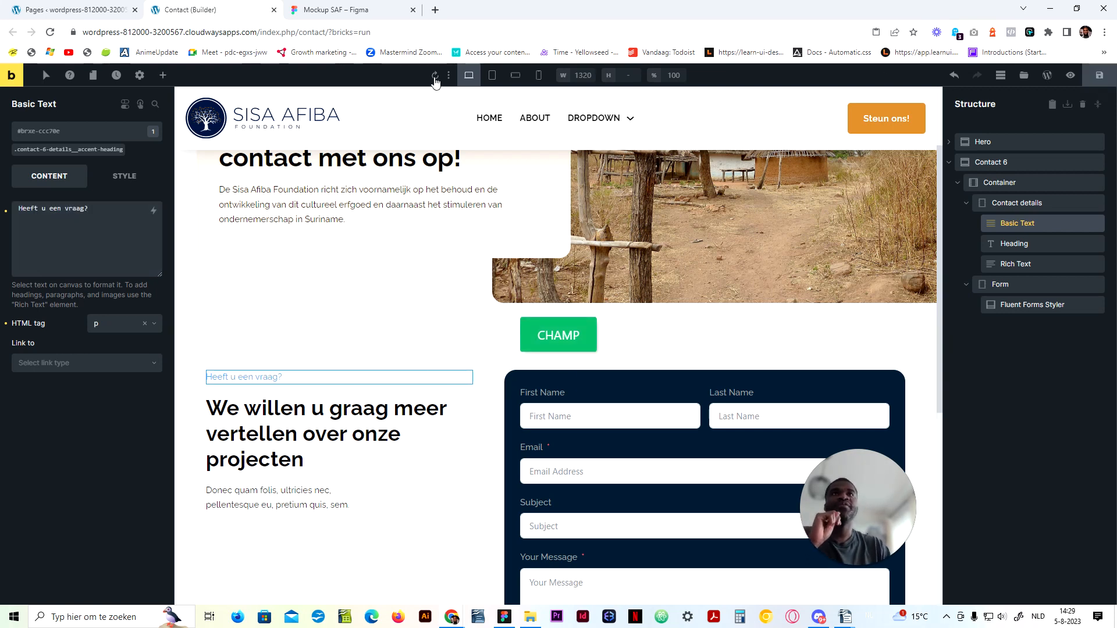
Step: Center the contents of the Contact details div along the main axis on its contact-6-details class, and save
scroll(490, 142, "down", 2)
scroll(469, 247, "down", 3)
scroll(436, 336, "up", 3)
left_click(424, 487)
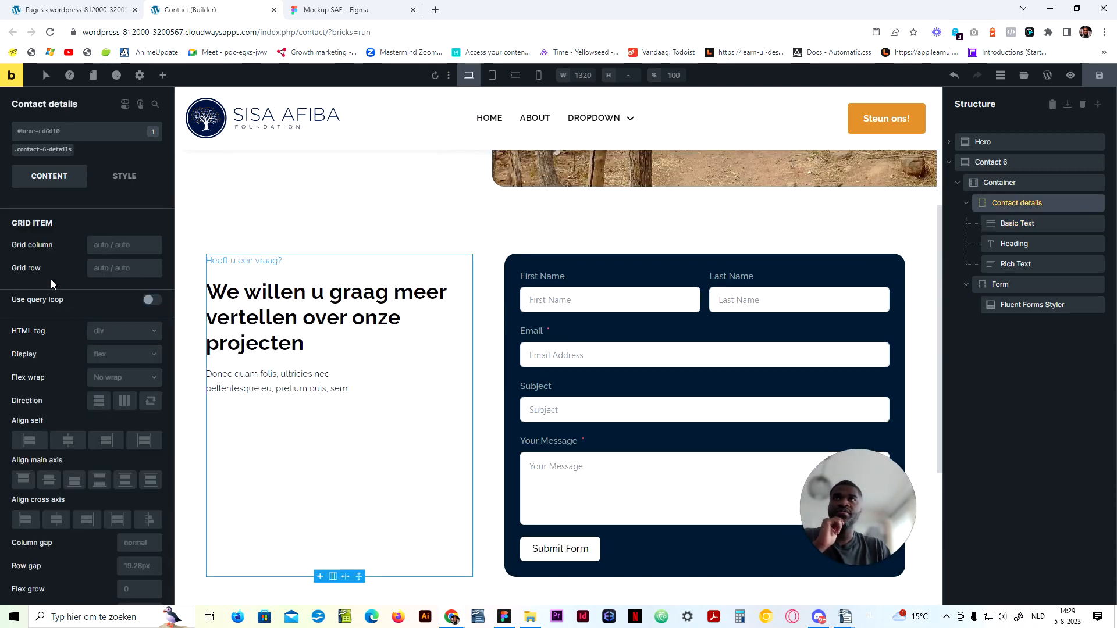
left_click(43, 150)
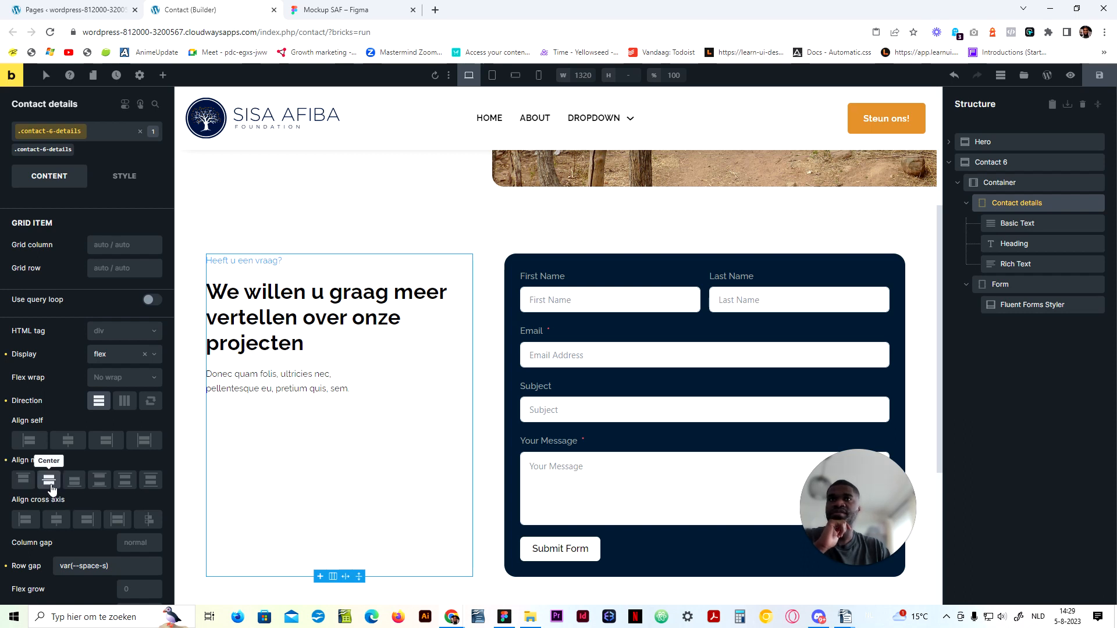
left_click(49, 479)
left_click(1098, 75)
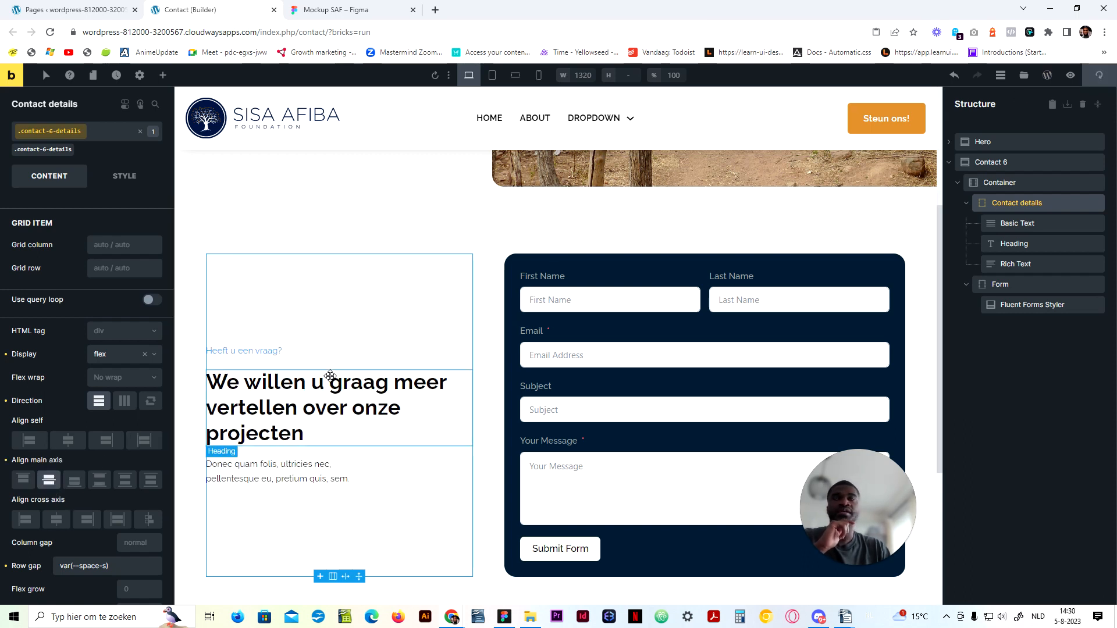
Step: Compare the contact section with the mockup and check its layout at the tablet, mobile landscape and mobile portrait breakpoints
left_click(329, 7)
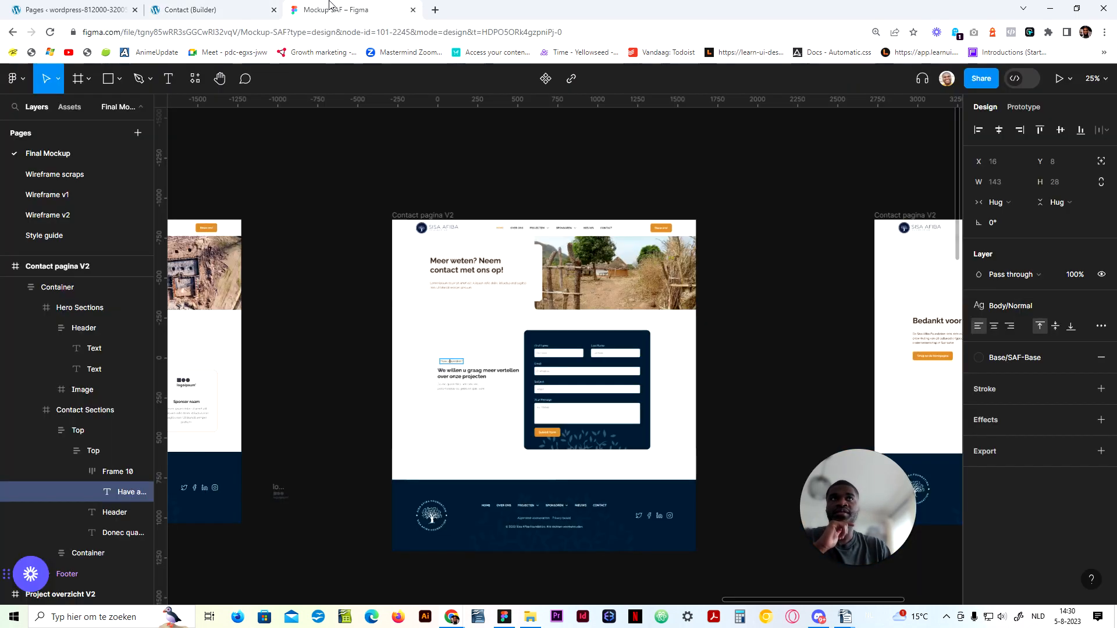
left_click(272, 6)
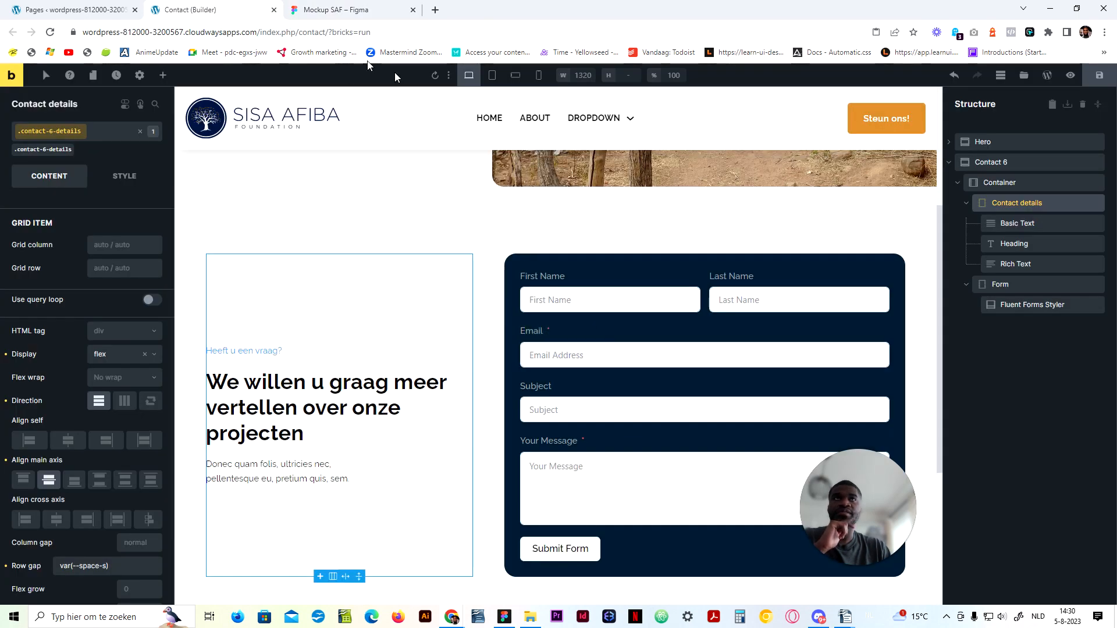
left_click(492, 75)
left_click(516, 76)
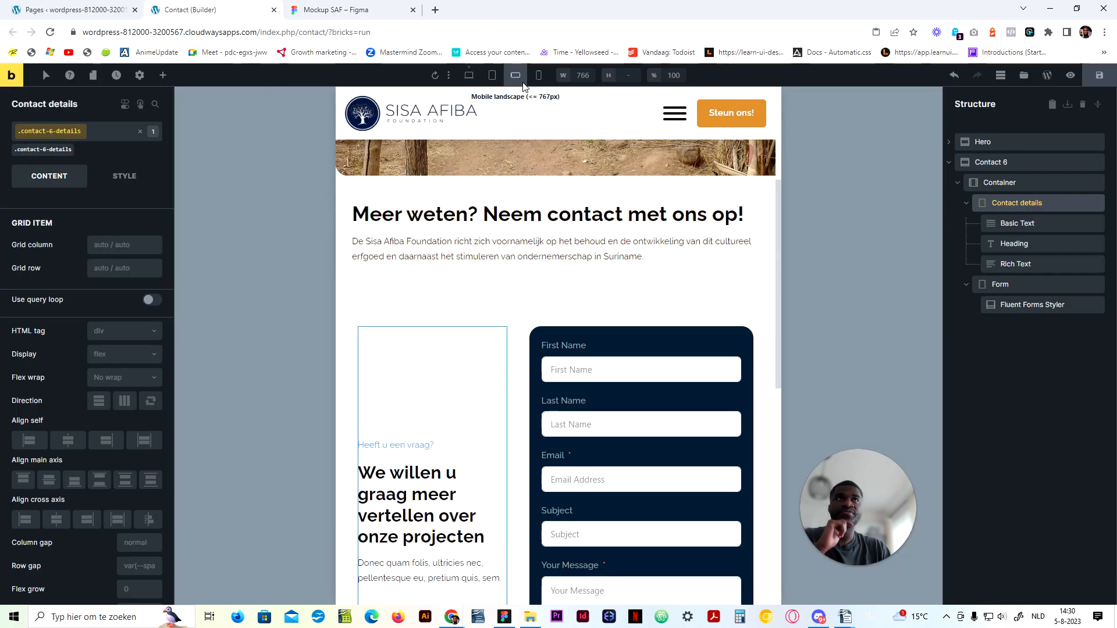
left_click(538, 75)
scroll(597, 400, "down", 5)
scroll(596, 400, "up", 3)
scroll(596, 400, "down", 4)
scroll(558, 439, "up", 6)
left_click(469, 75)
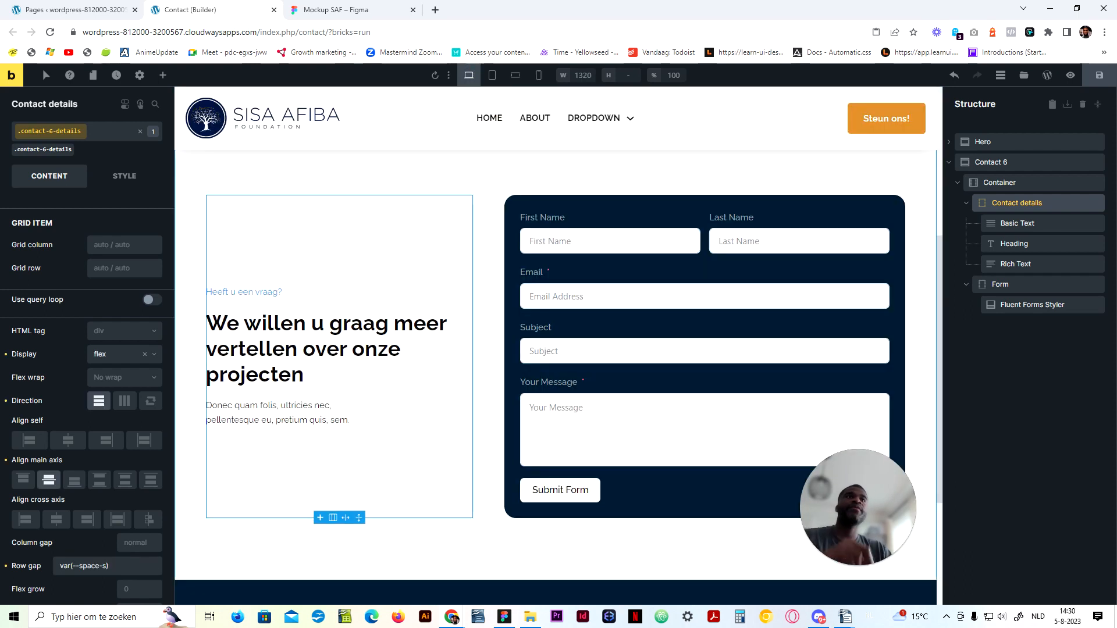
Step: Set the padding of the contact-6-form wrapper to var(--space-xl) on all sides and save the page
left_click(792, 210)
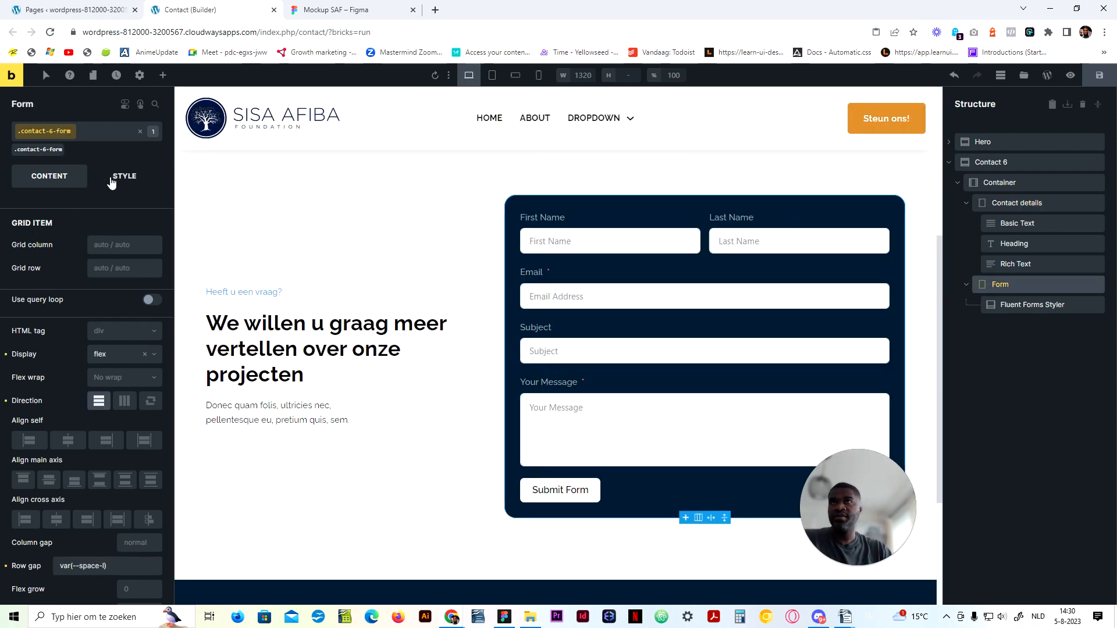
left_click(113, 182)
left_click(119, 212)
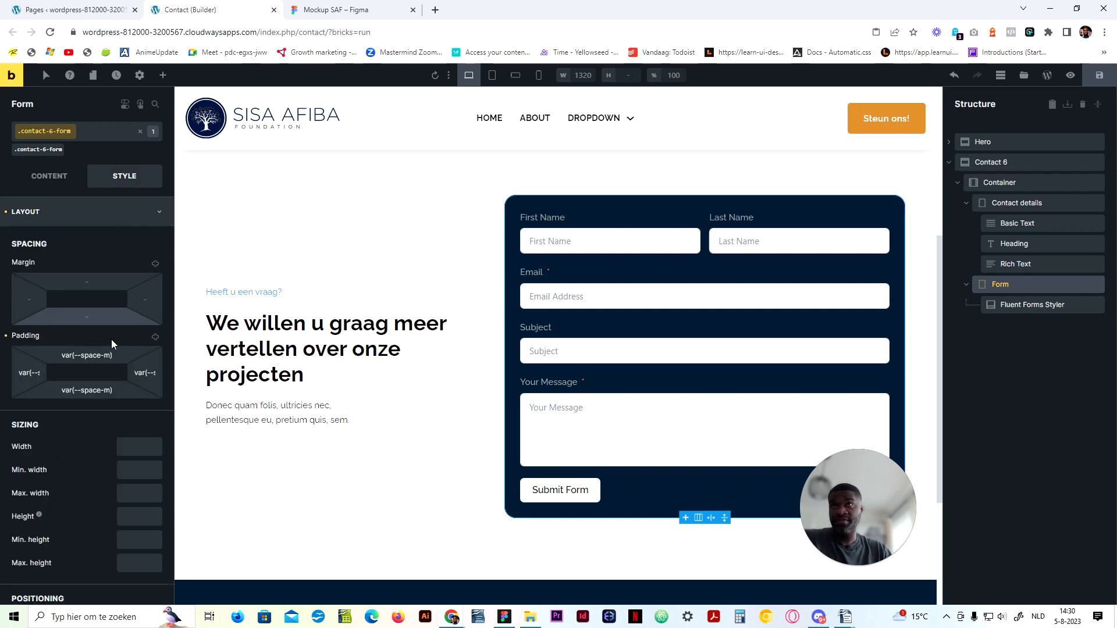
double_click(155, 337)
left_click(110, 354)
key("BackSpace")
type("xl")
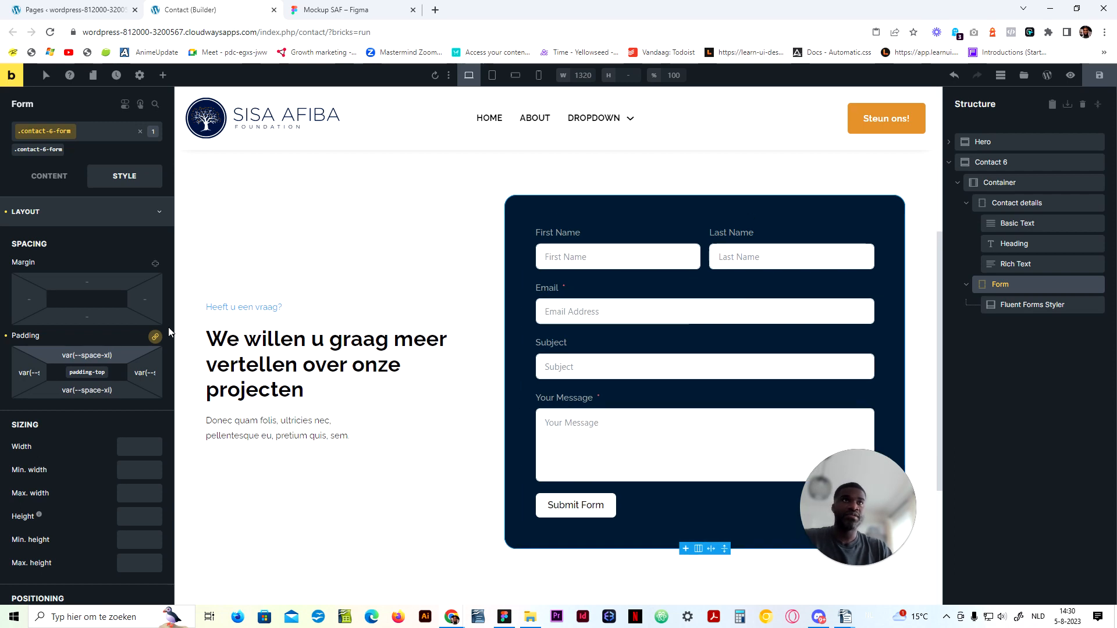
left_click(1091, 81)
left_click(1091, 81)
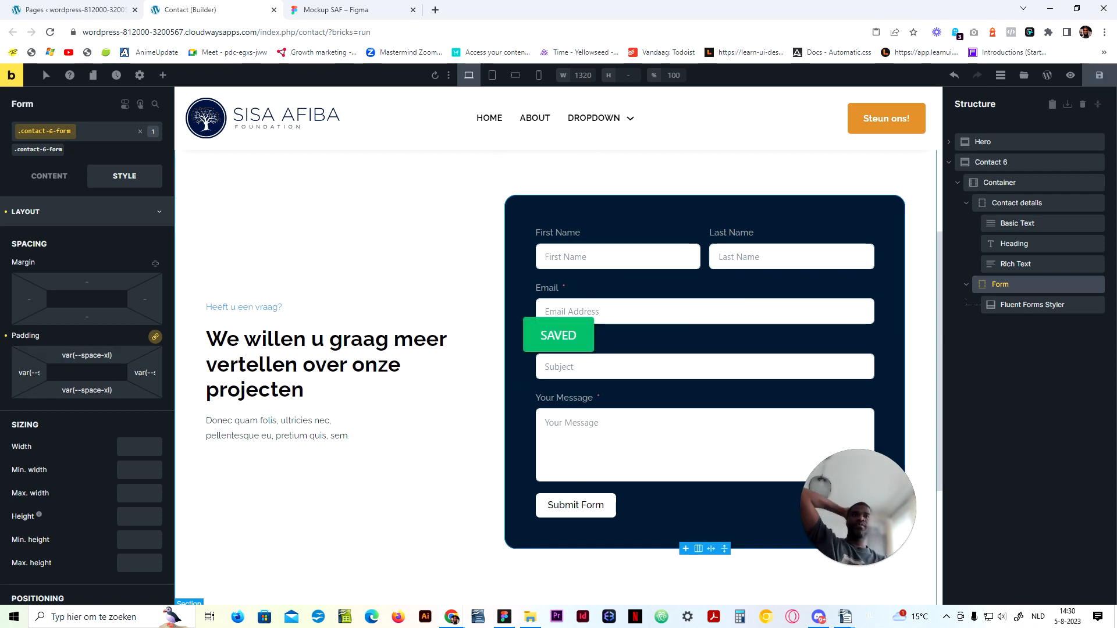
Step: Switch to the Figma mockup and view the "Bedankt voor uw donatie!" page design
left_click(336, 7)
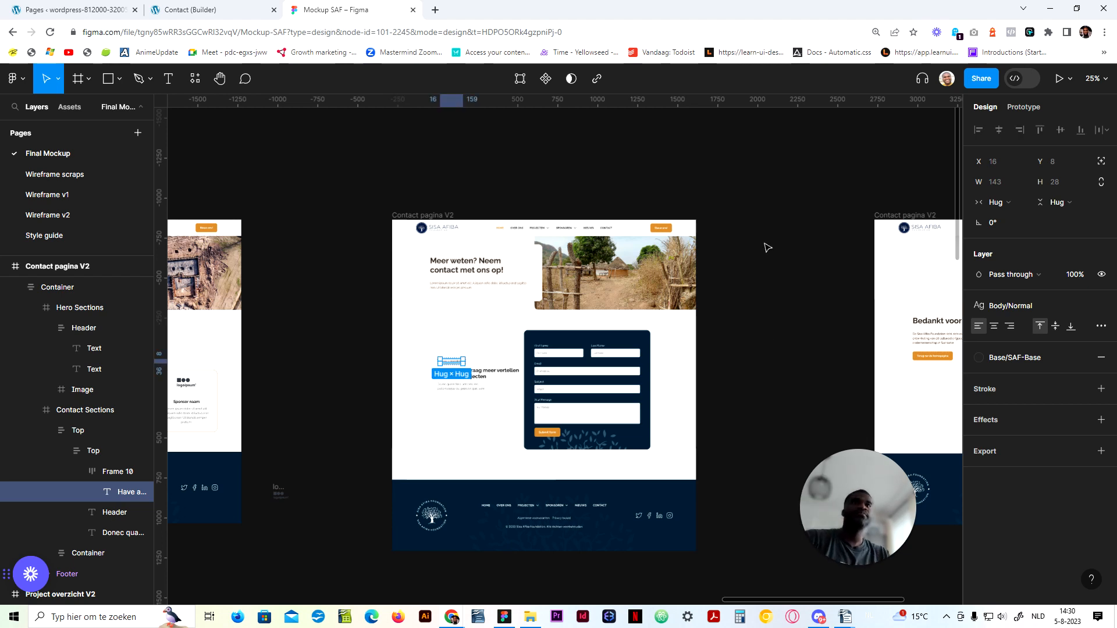
left_click_drag(816, 261, 456, 229)
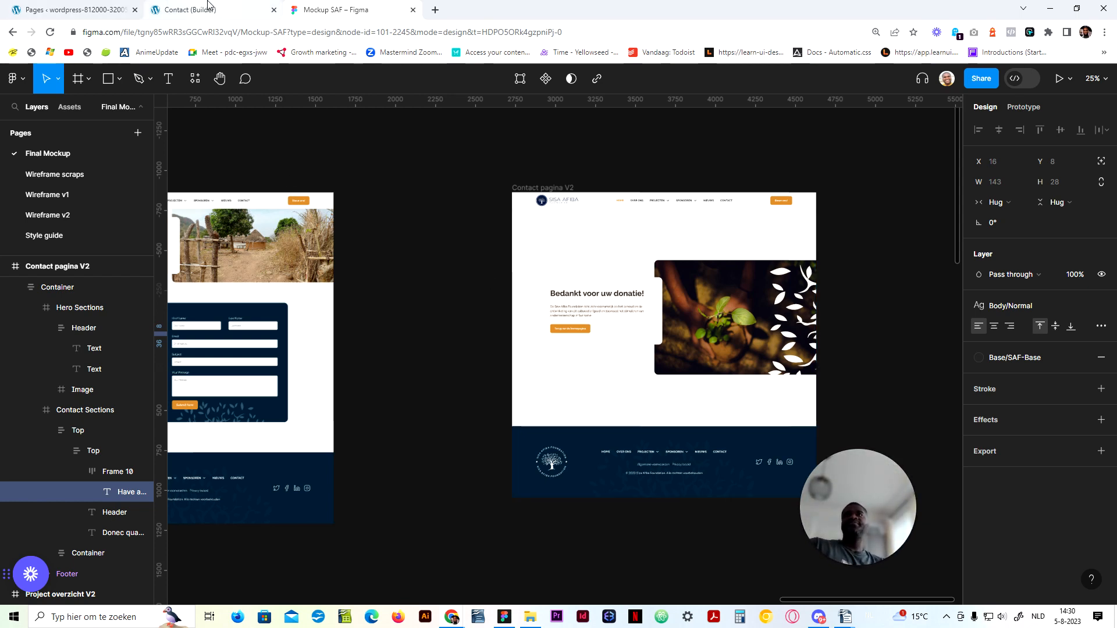
Step: Close the Contact page builder, open Home SAF in Bricks, and copy its Hero section
left_click(259, 10)
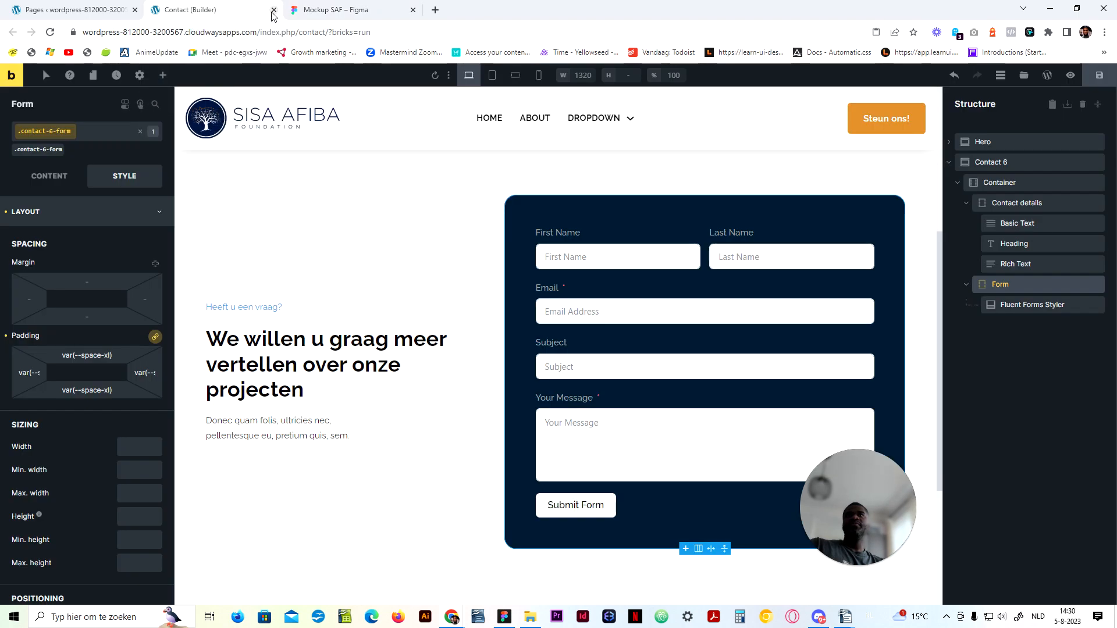
left_click(274, 9)
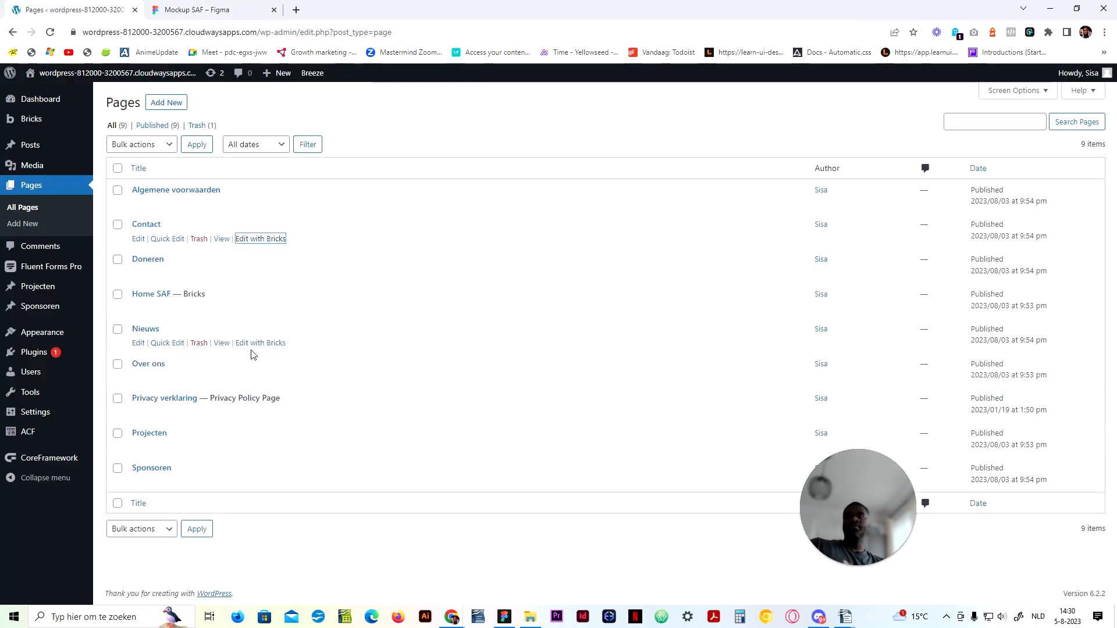
right_click(256, 309)
left_click(281, 318)
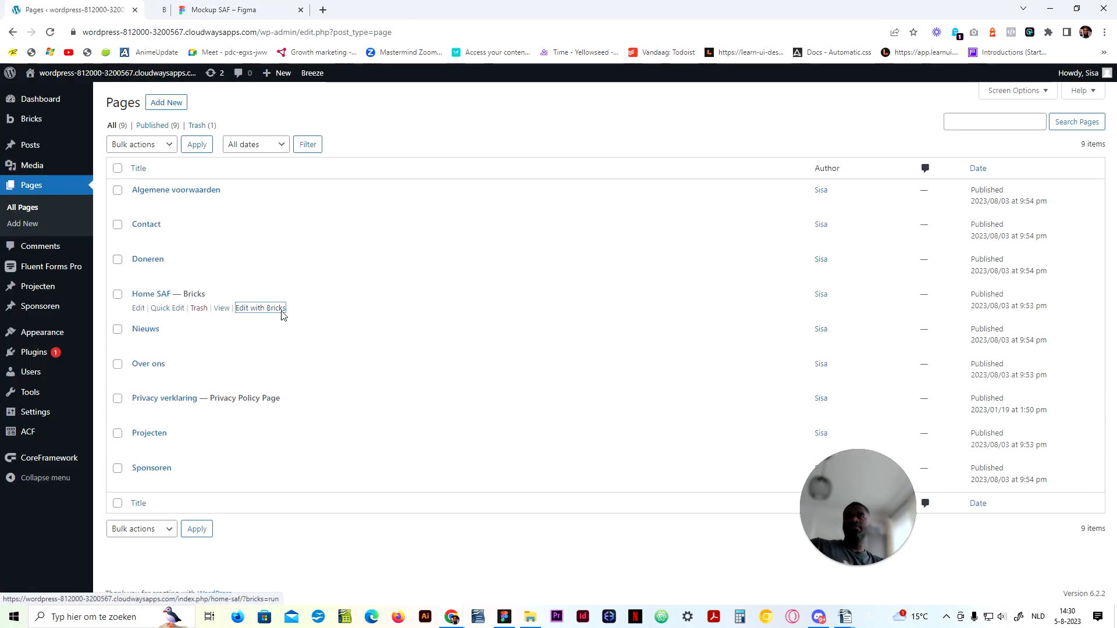
left_click(254, 8)
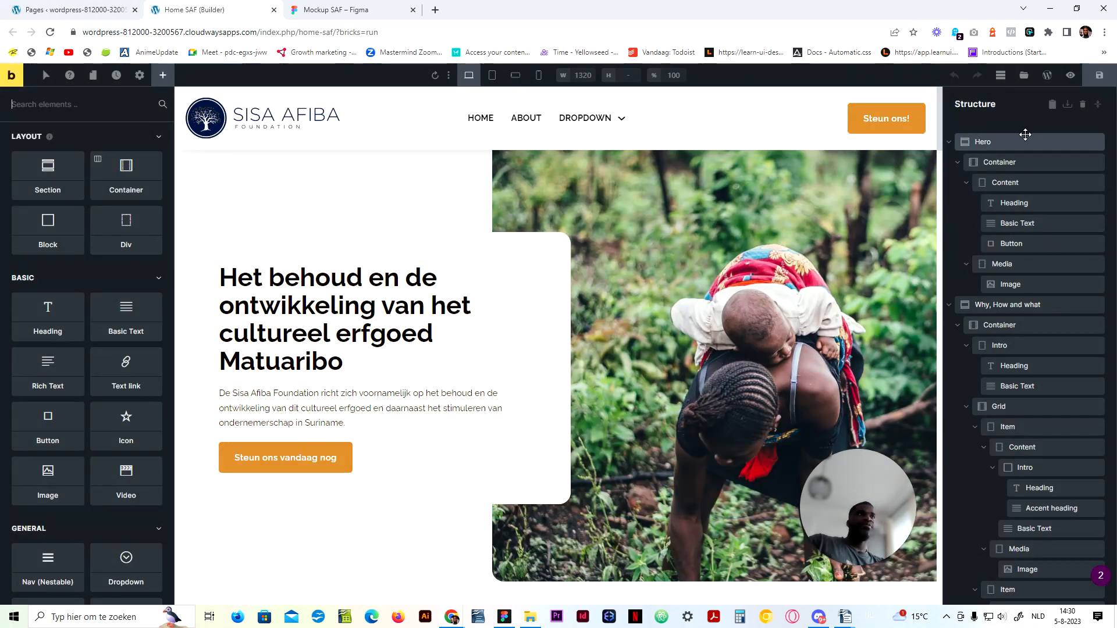
left_click(1025, 137)
key("ctrl+c")
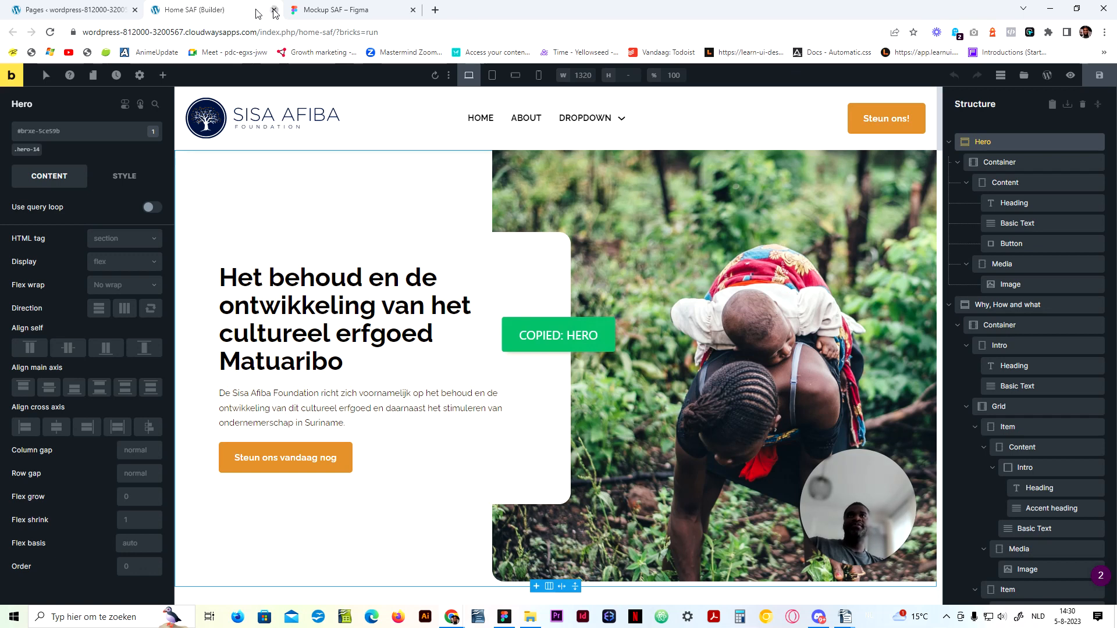
left_click(274, 10)
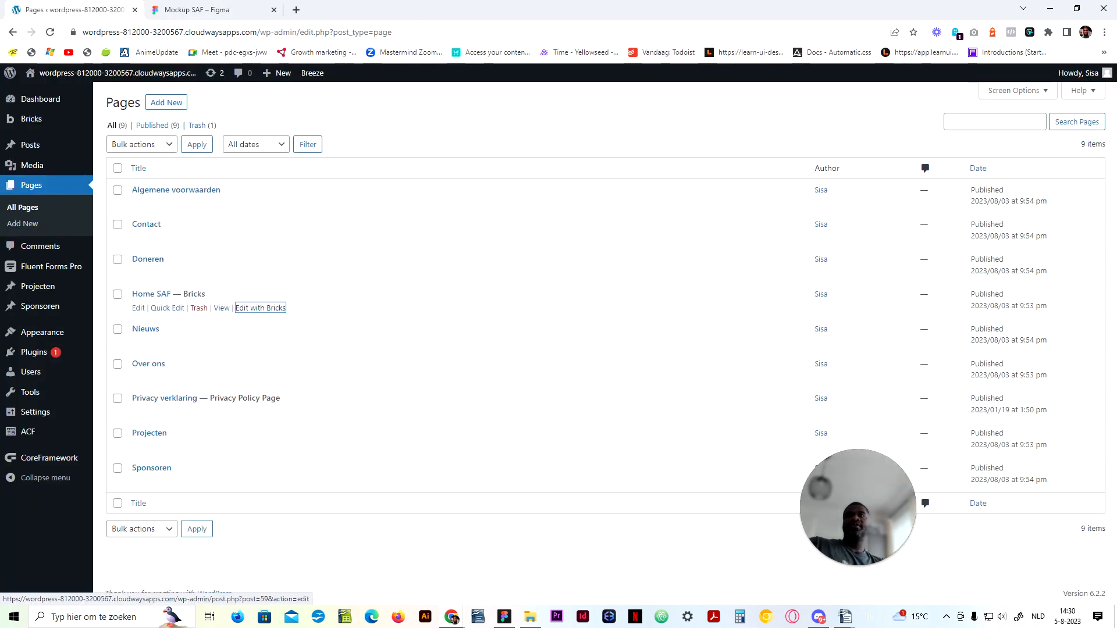
Step: Create a new WordPress page titled "Bedankt" and publish it
left_click(170, 103)
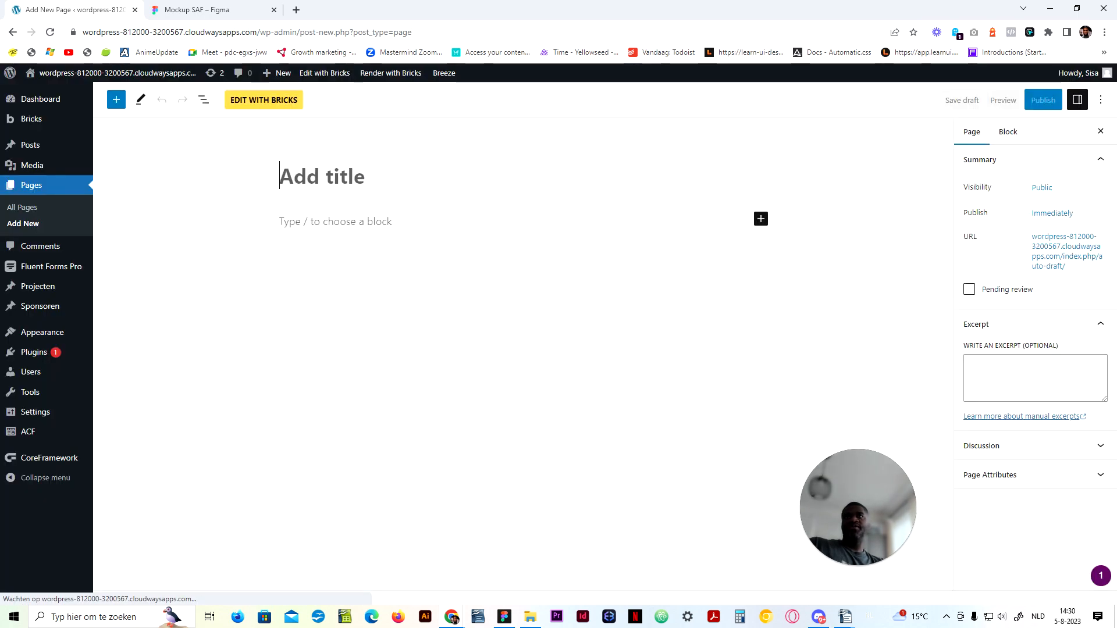
type("Bedankt")
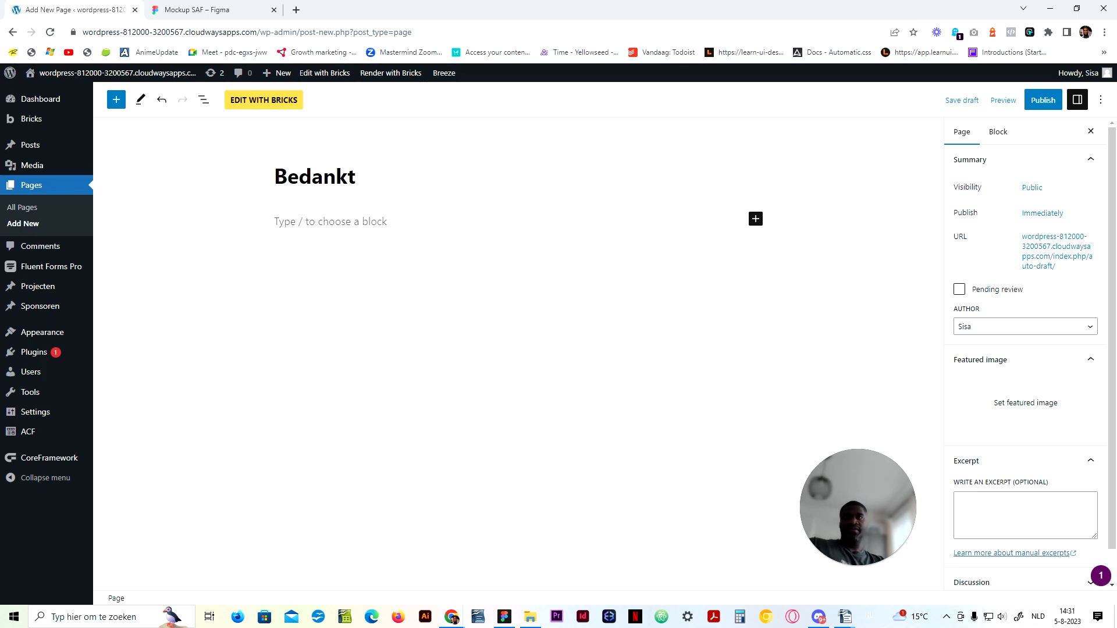
left_click(1042, 99)
left_click(995, 99)
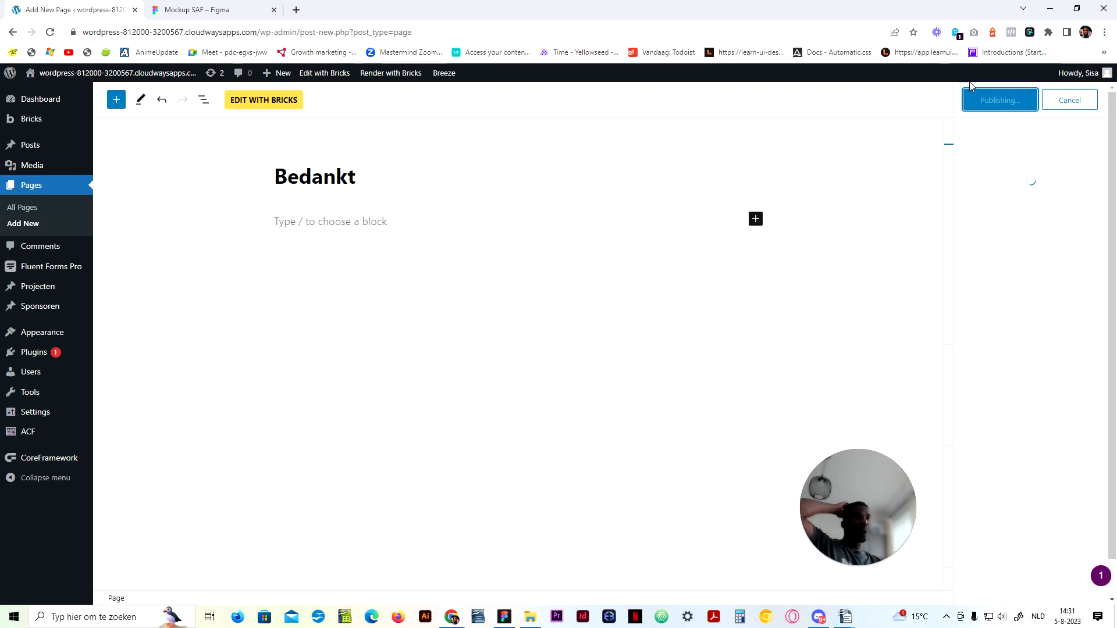
Step: Open the Bedankt page in Bricks and paste the copied Hero section onto its empty canvas
left_click(35, 185)
right_click(262, 239)
left_click(309, 250)
key("ctrl+Tab")
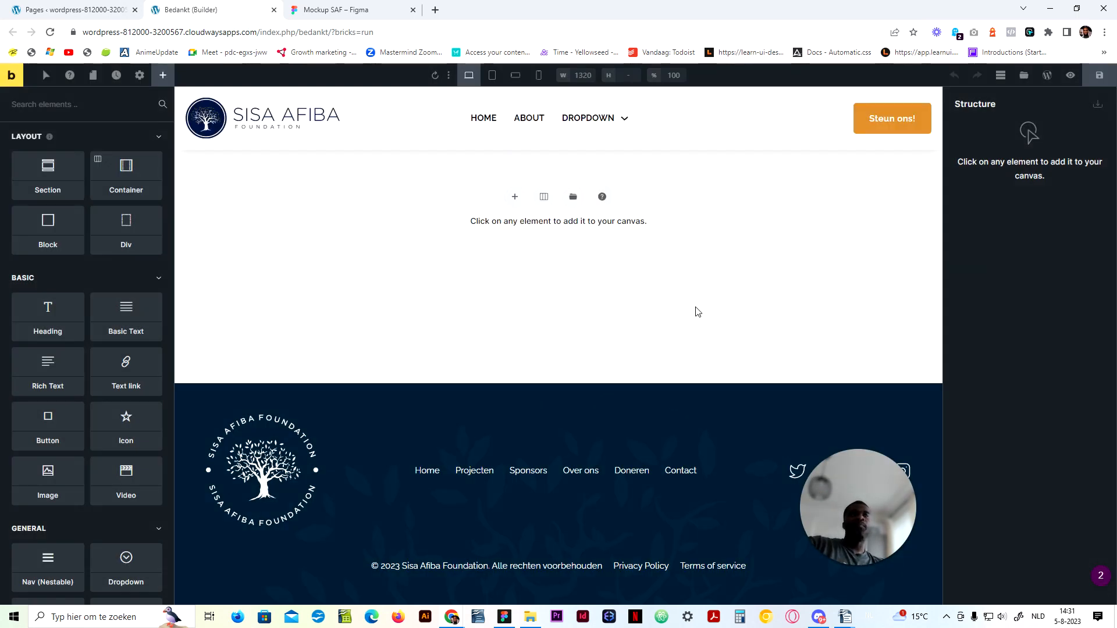
key("ctrl+v")
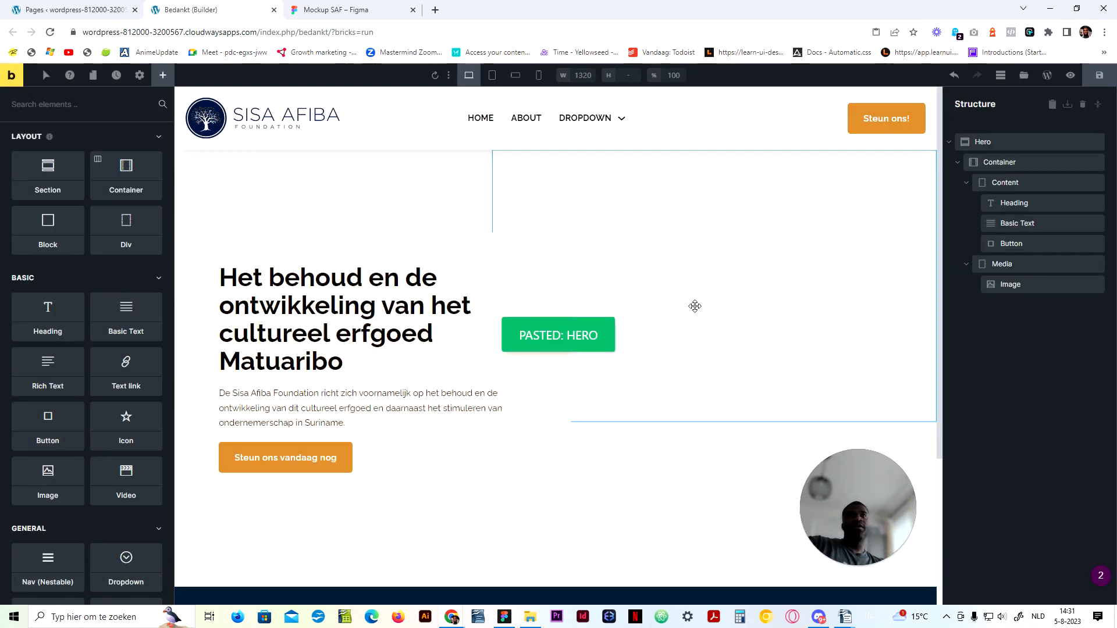
Step: Set the Hero section's height to 90vh and center its contents along the main axis, at element level rather than on the hero-14 class
left_click(985, 142)
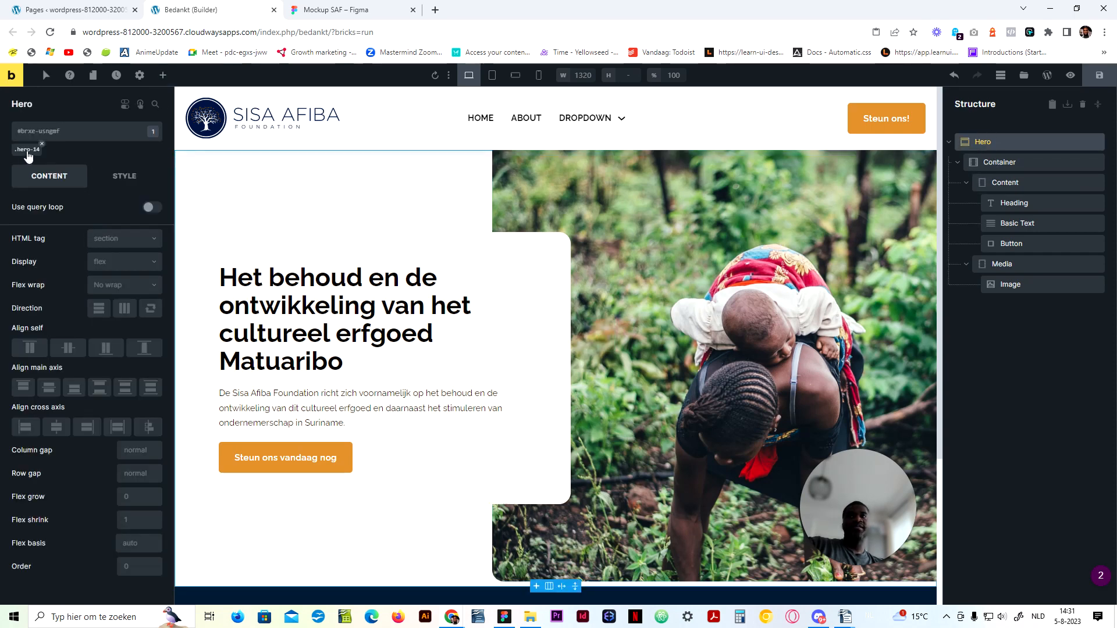
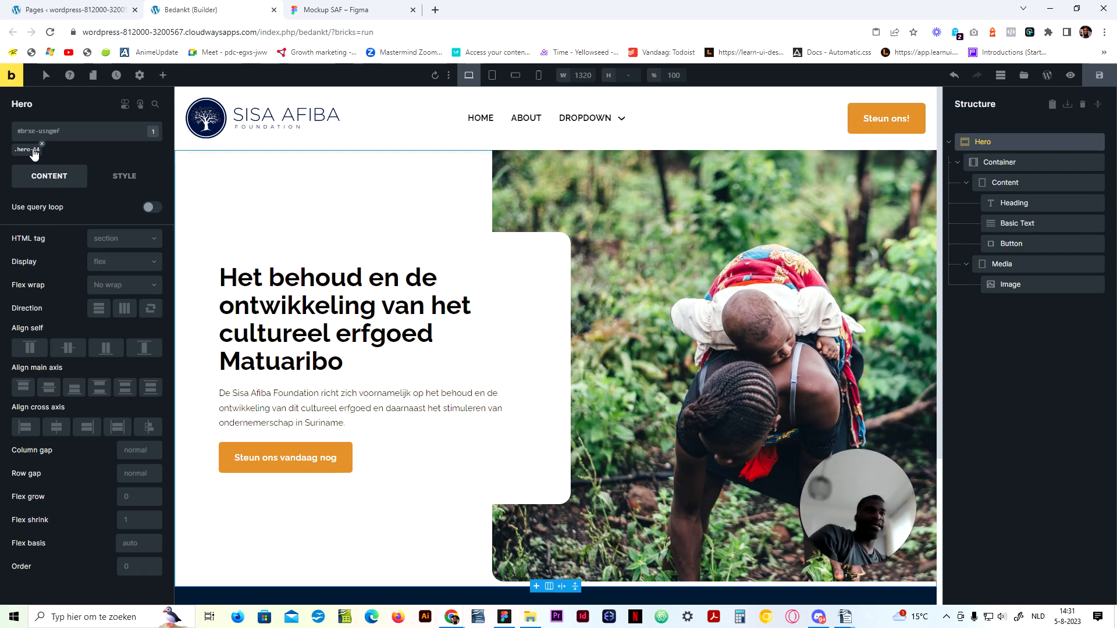
left_click(111, 181)
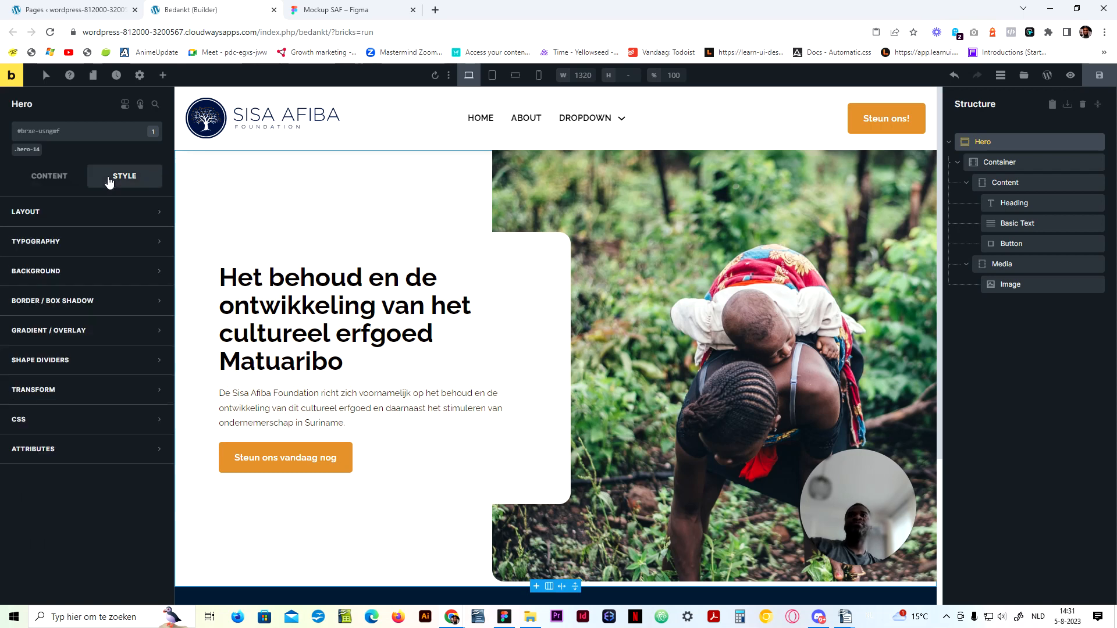
left_click(117, 215)
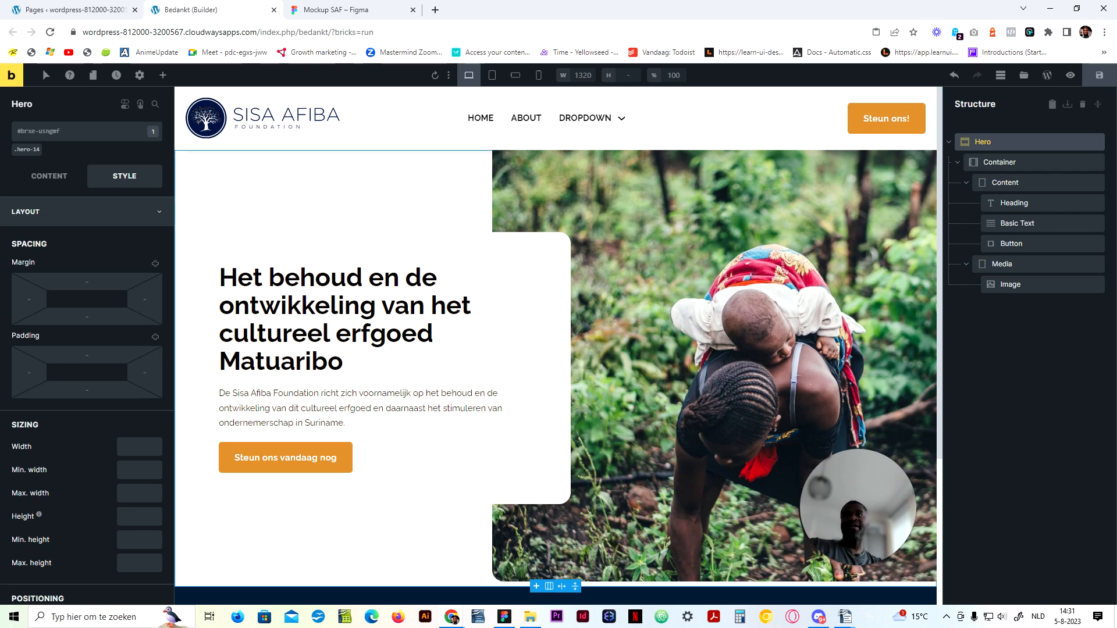
left_click(139, 516)
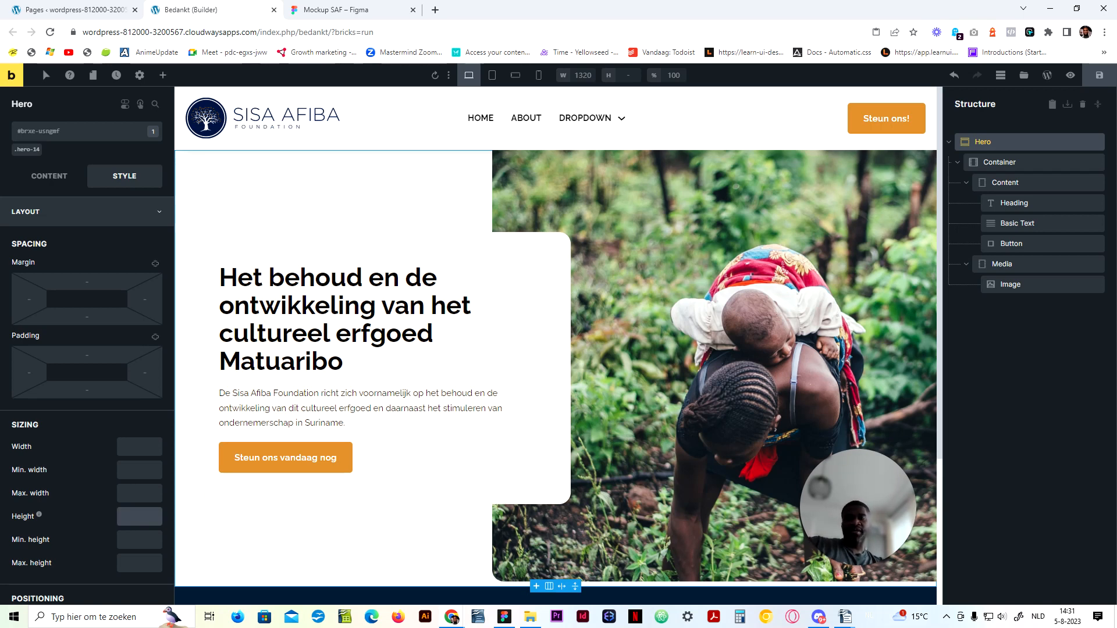
type("90vh")
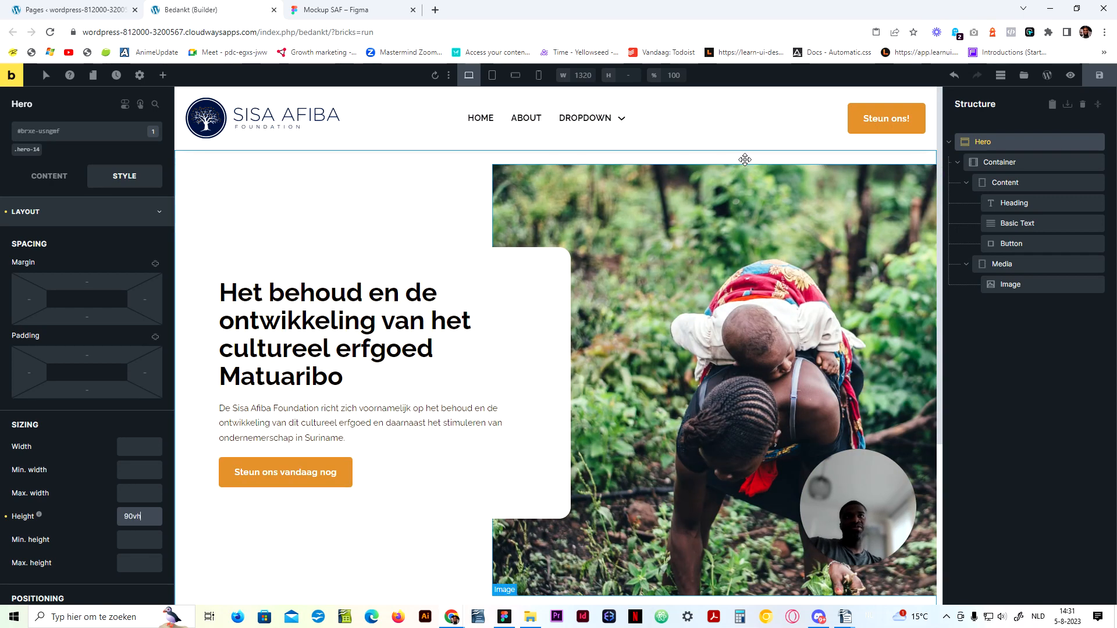
scroll(396, 264, "down", 4)
scroll(430, 278, "up", 3)
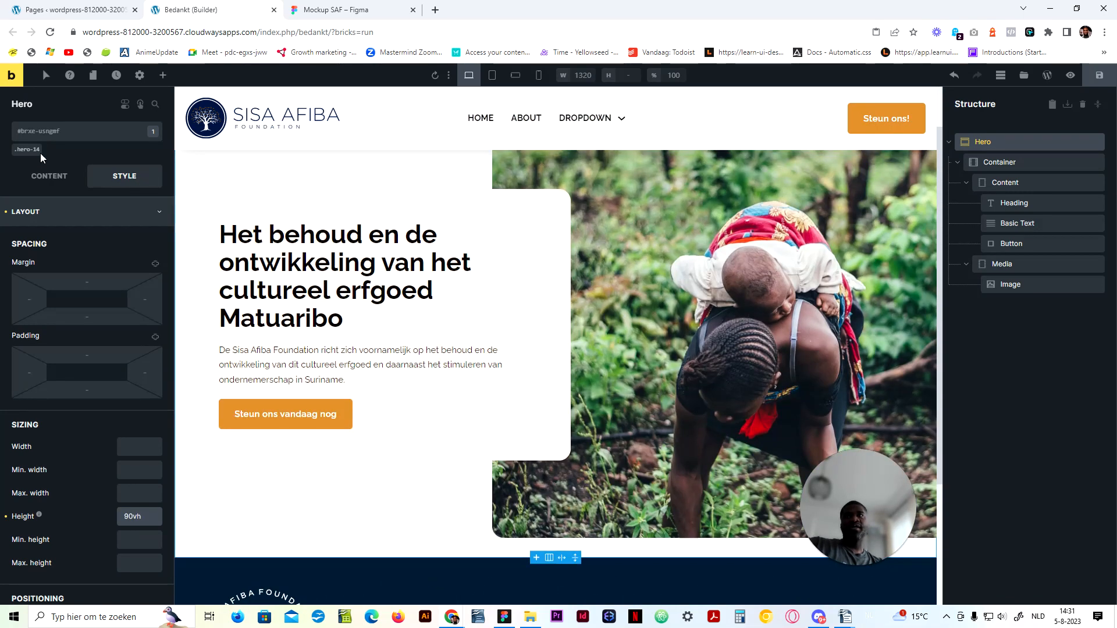
left_click(50, 181)
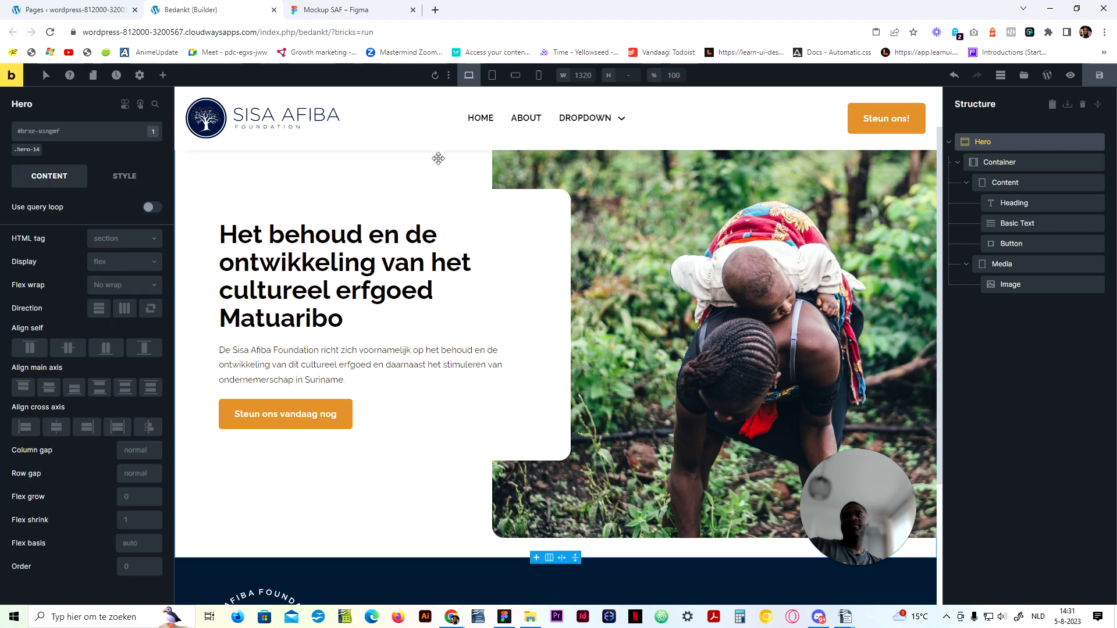
left_click(48, 385)
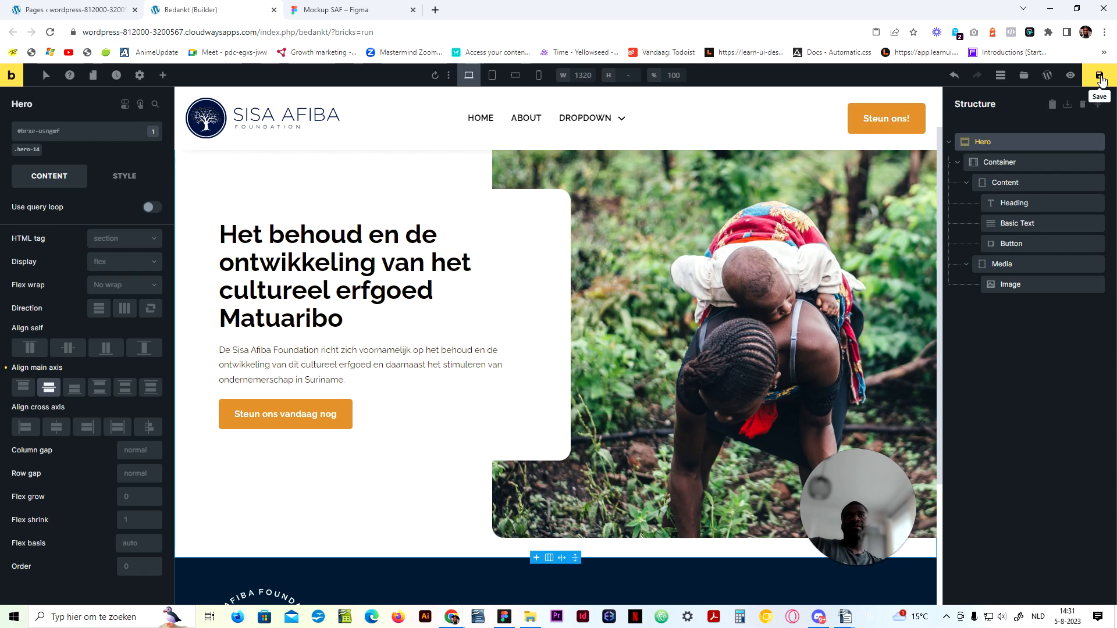
Step: Replace the hero image with boompje-wordt-geplant-in-de-grond.jpg from the media library, using its title as the alt text
left_click(693, 265)
left_click(121, 246)
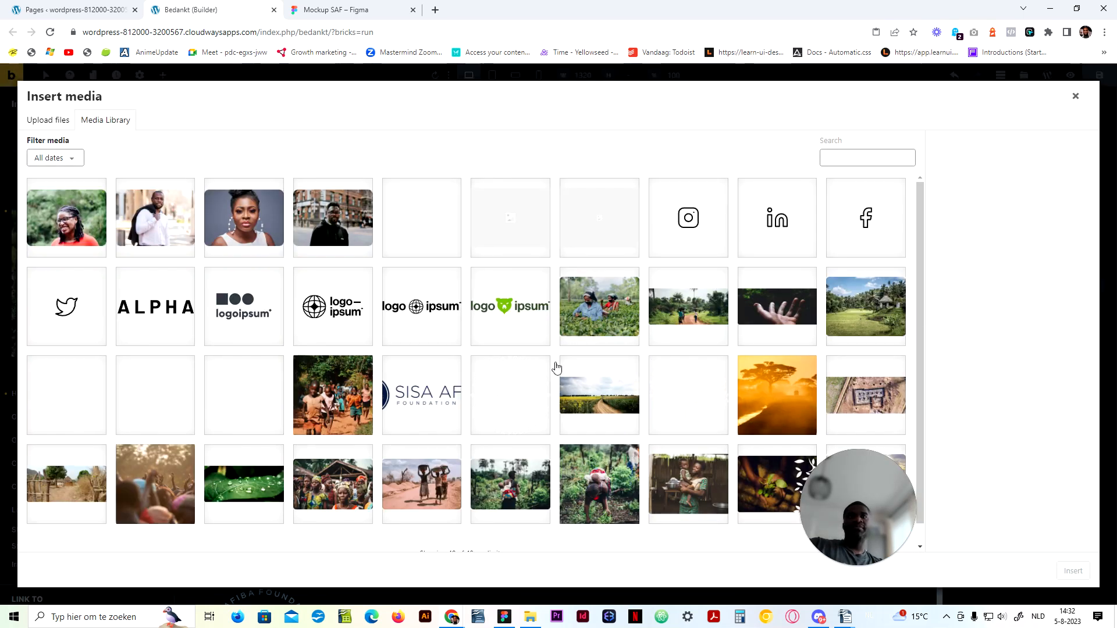
left_click(768, 488)
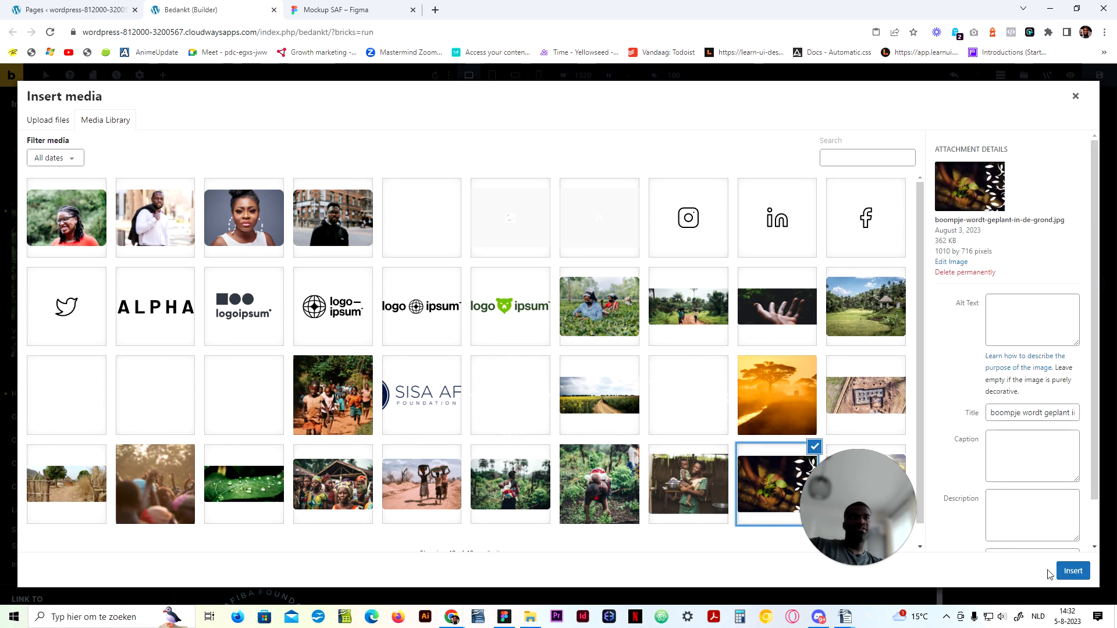
triple_click(1032, 413)
key("ctrl+c")
left_click(1029, 320)
key("ctrl+v")
left_click(1073, 571)
Step: Copy the heading "Bedankt voor uw donatie!" from the Figma mockup and replace the hero heading text with it
left_click(336, 10)
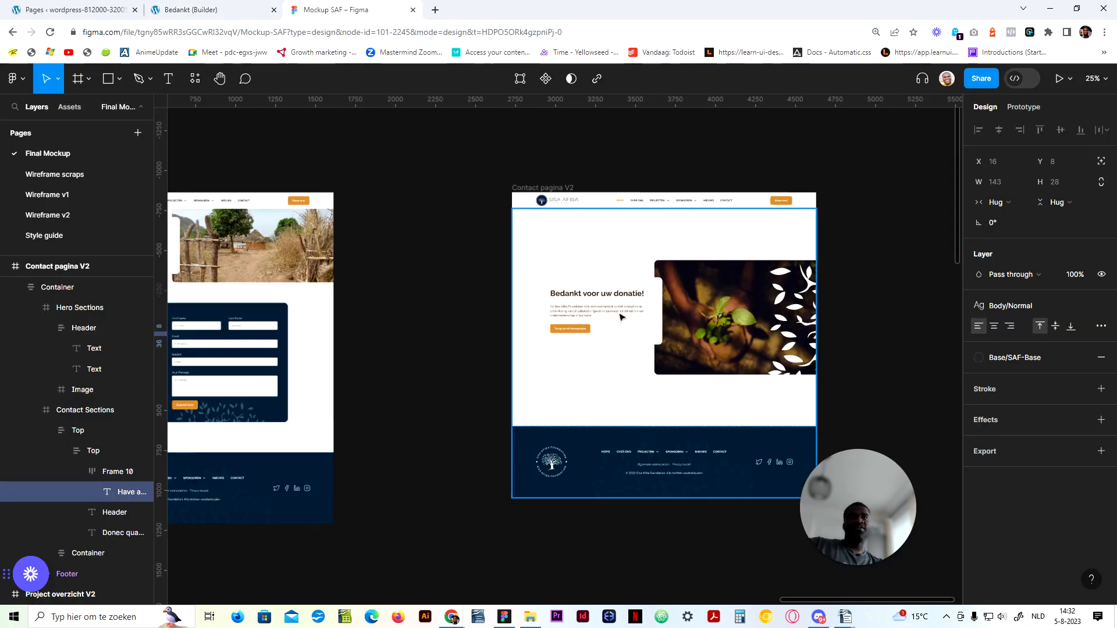
left_click(605, 292)
double_click(604, 292)
double_click(598, 287)
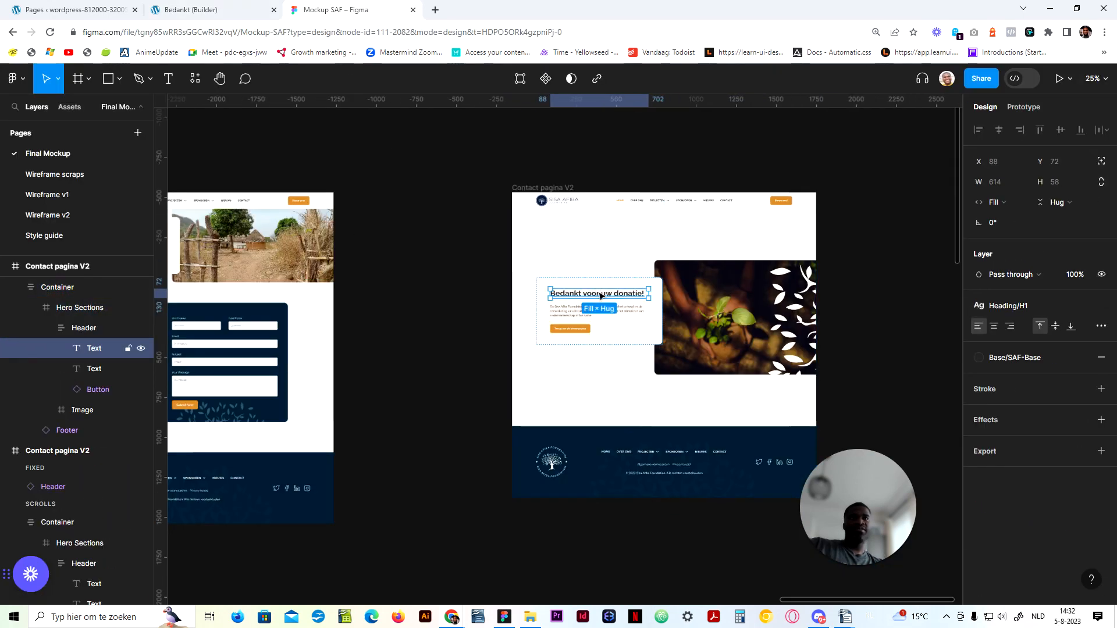
left_click(192, 10)
left_click(320, 220)
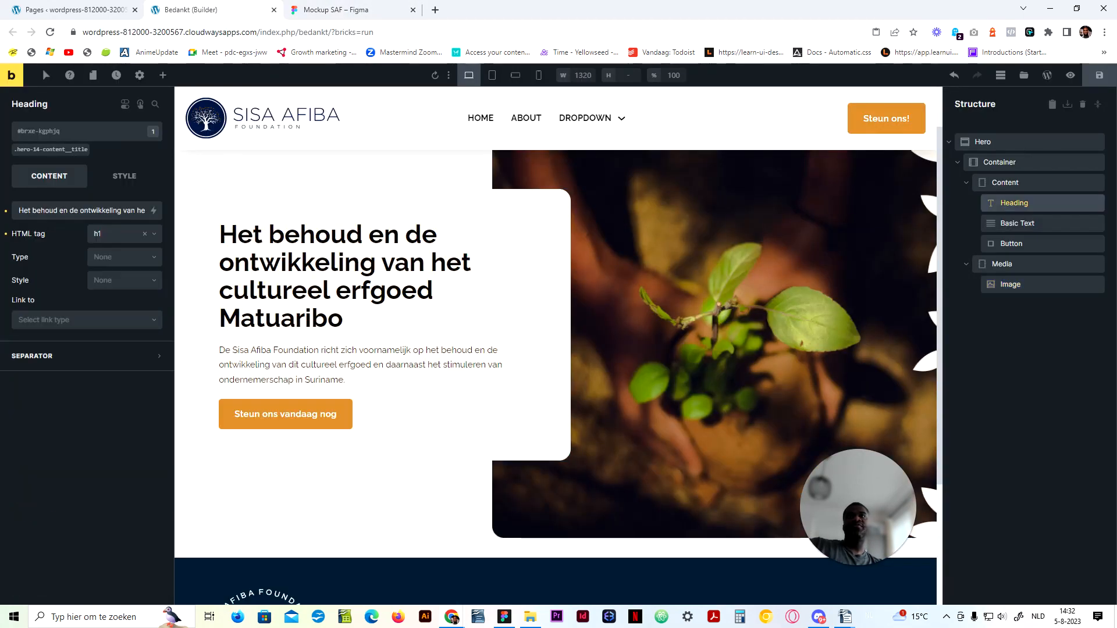
left_click(116, 211)
key("ctrl+a")
key("ctrl+v")
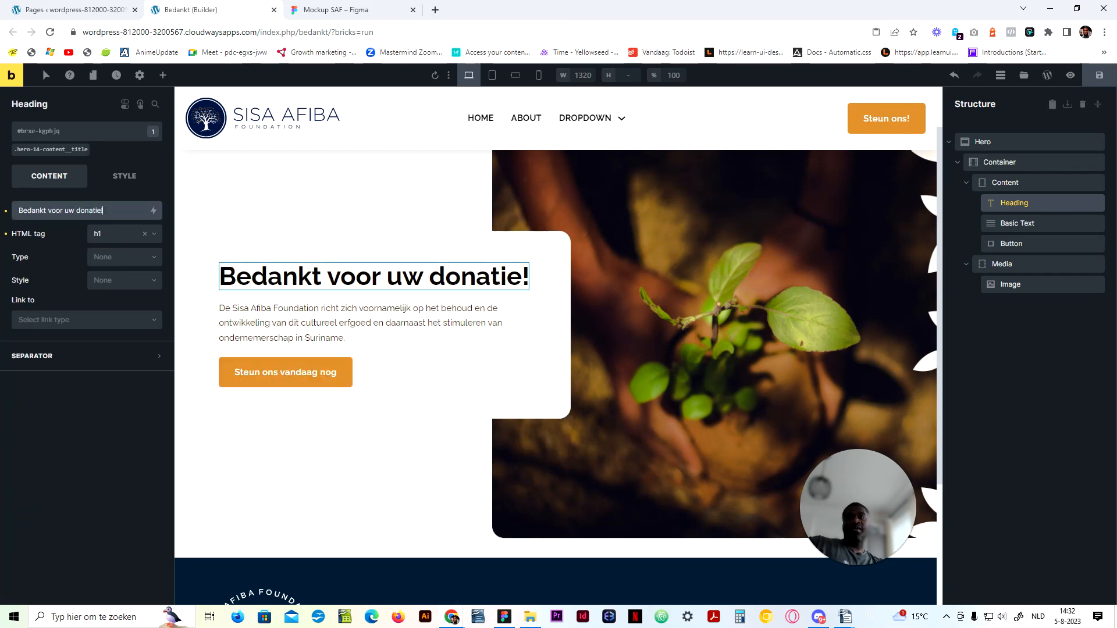
Step: Reword the hero heading to "Bedankt voor uw bericht!"
left_click_drag(116, 211, 60, 211)
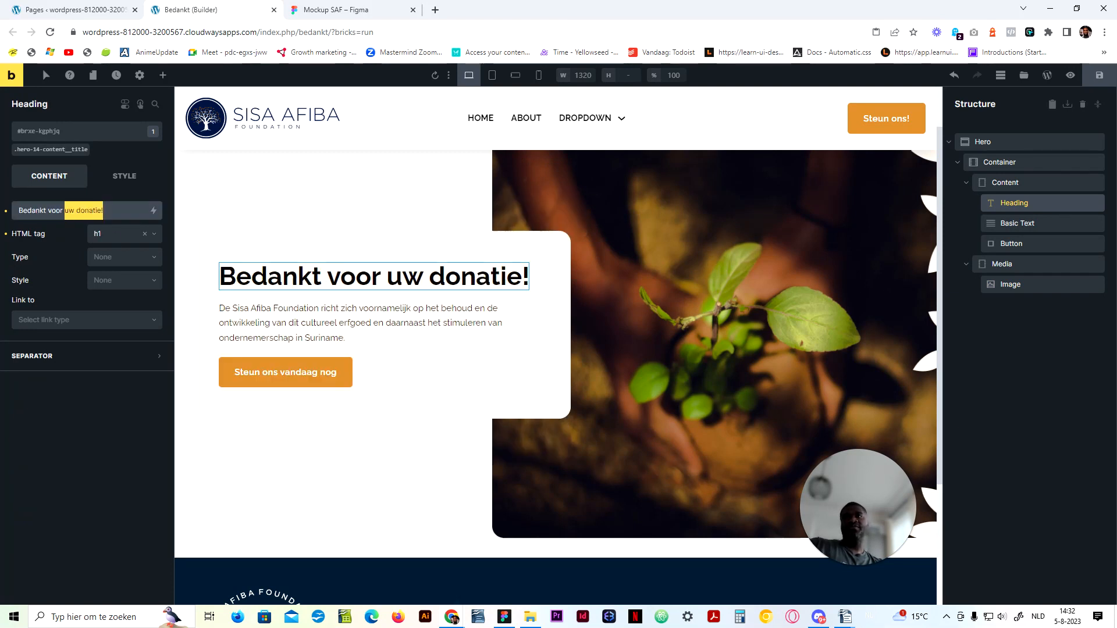
type("he")
key("BackSpace")
key("BackSpace")
key("BackSpace")
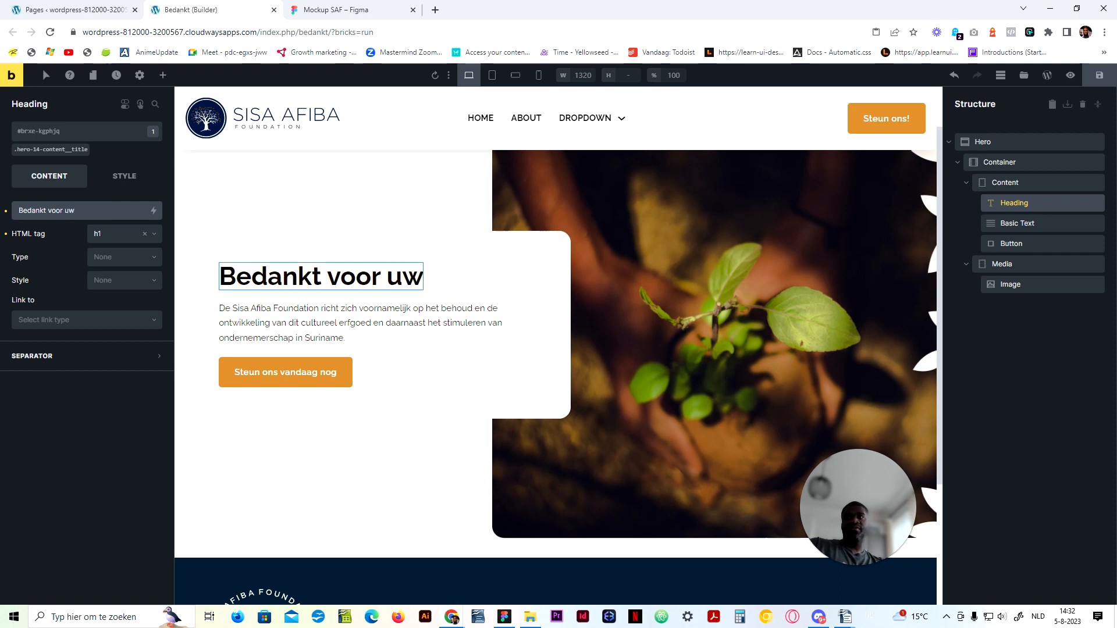
type("uw bericht!")
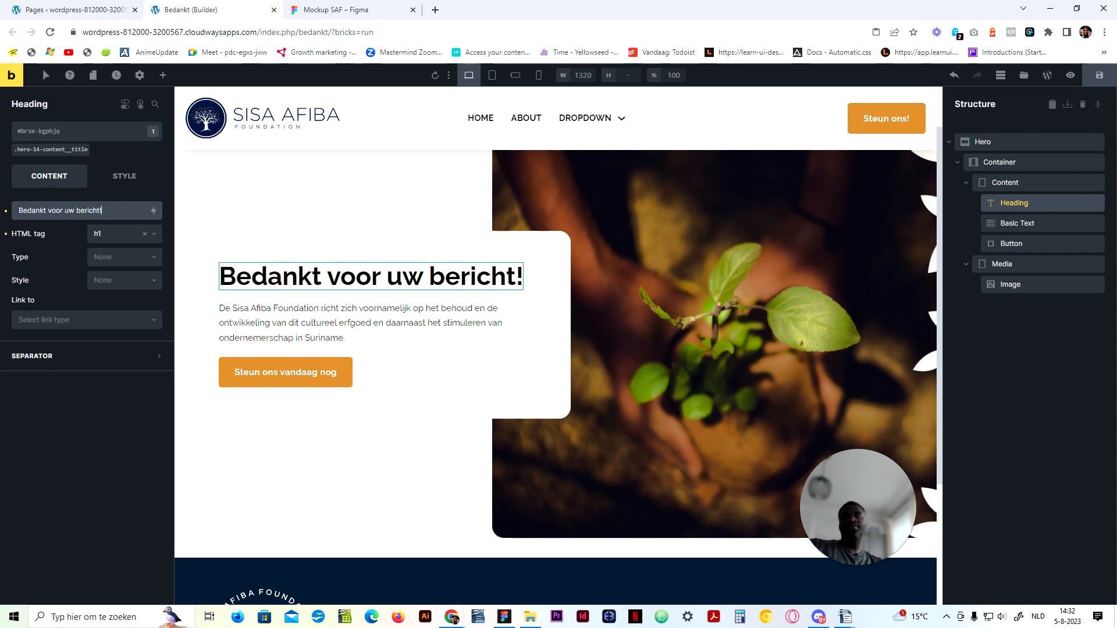
Step: Change the hero button's label to "Back to homepage"
left_click(249, 341)
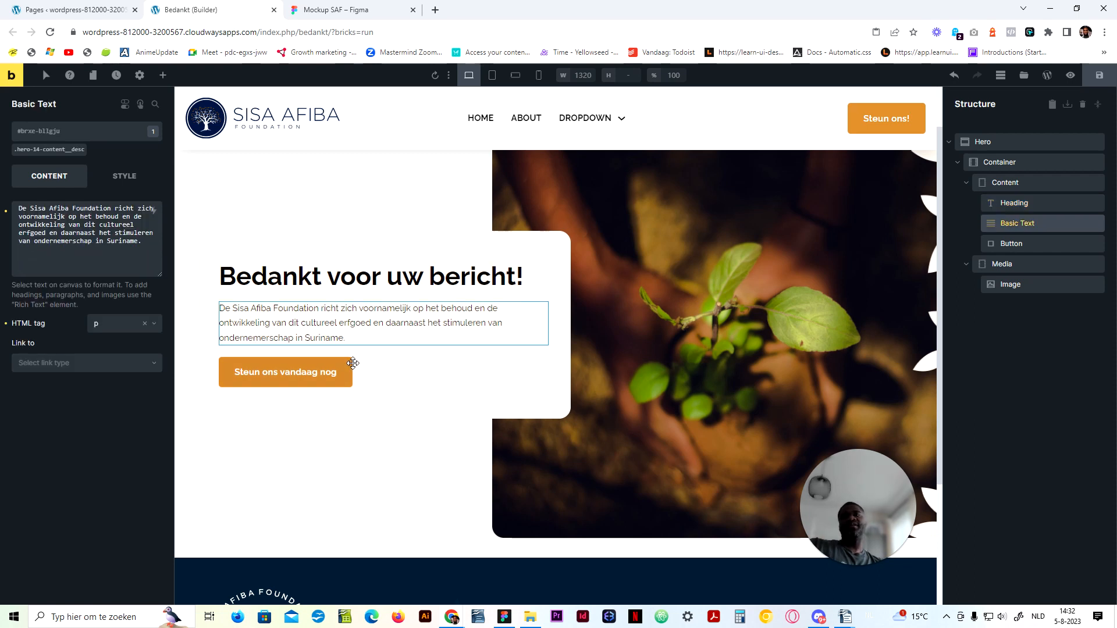
left_click(317, 382)
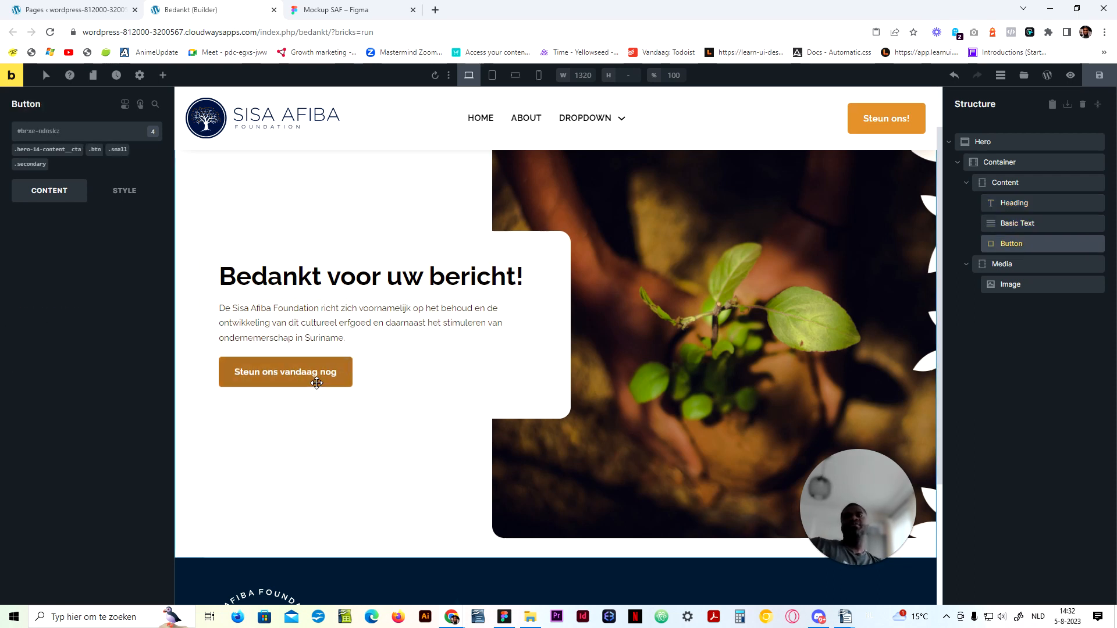
triple_click(87, 225)
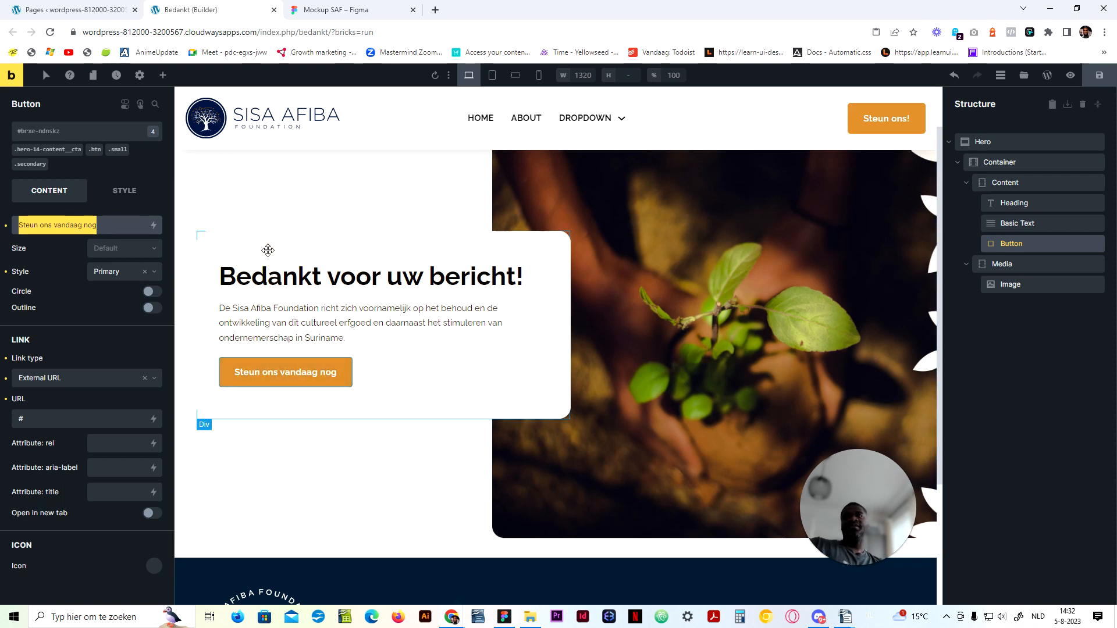
type("Back to ho")
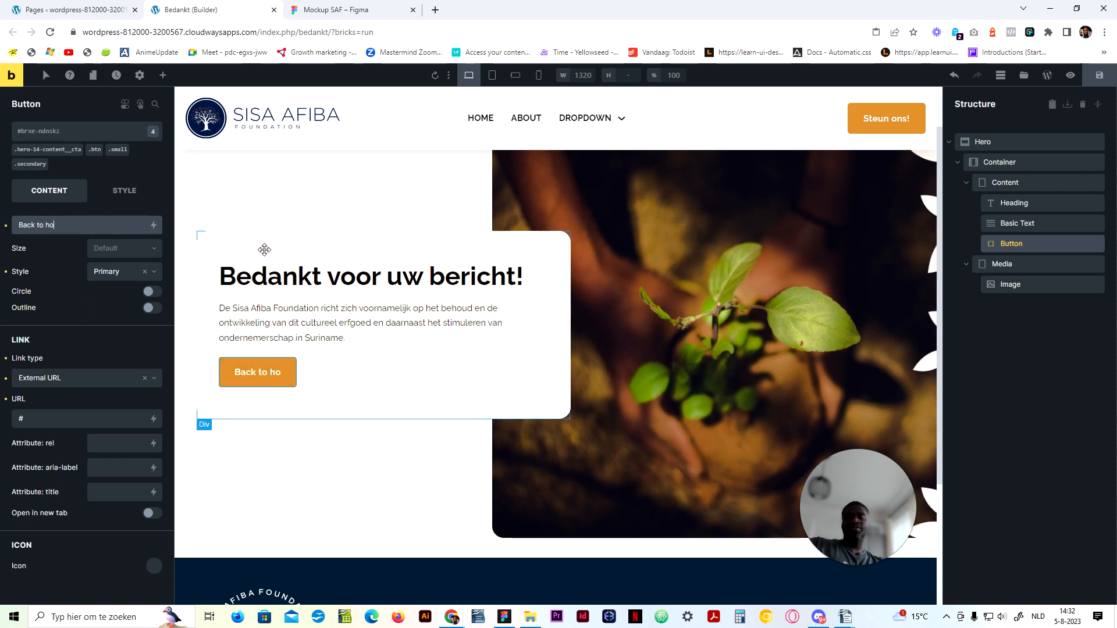
type("mepage")
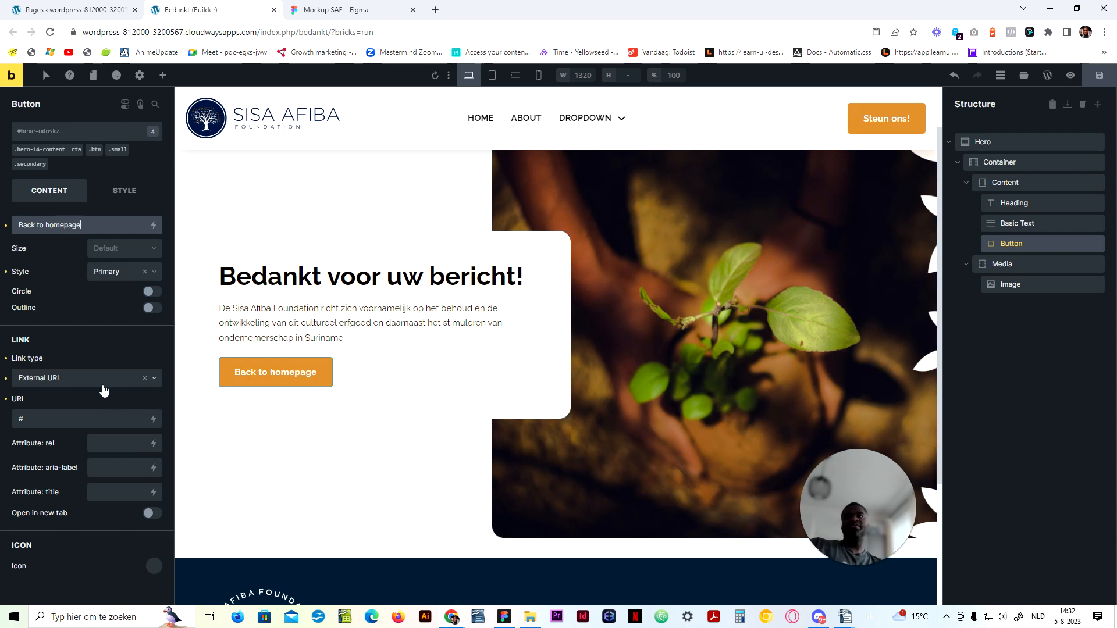
Step: Set the button's link type to Dynamic Data and insert the Site URL tag in its rel attribute
left_click(102, 380)
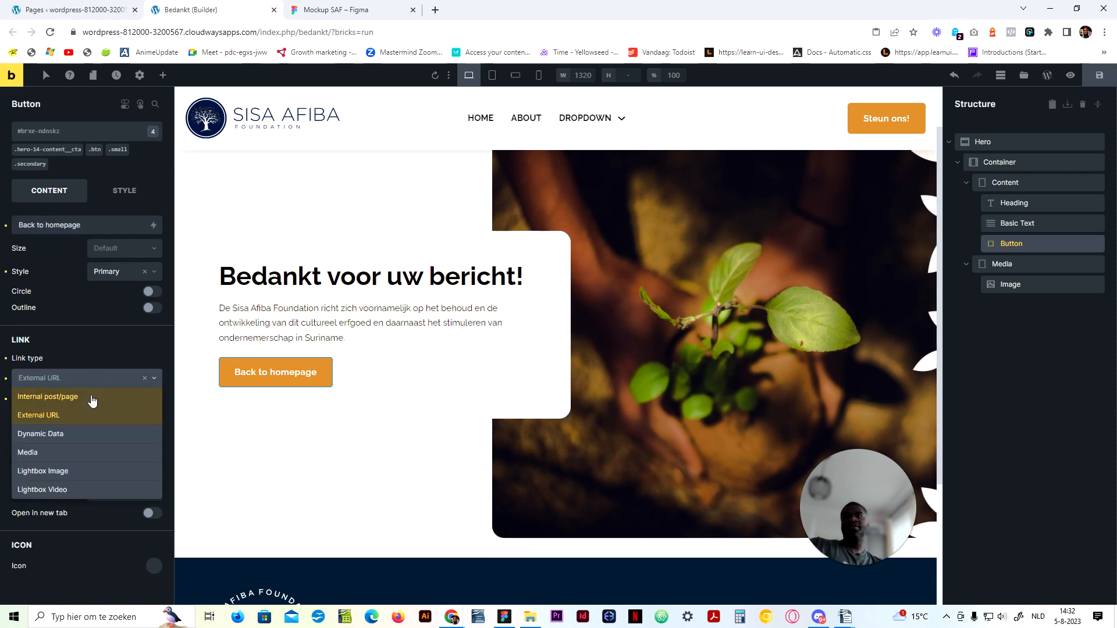
left_click(92, 398)
left_click(98, 383)
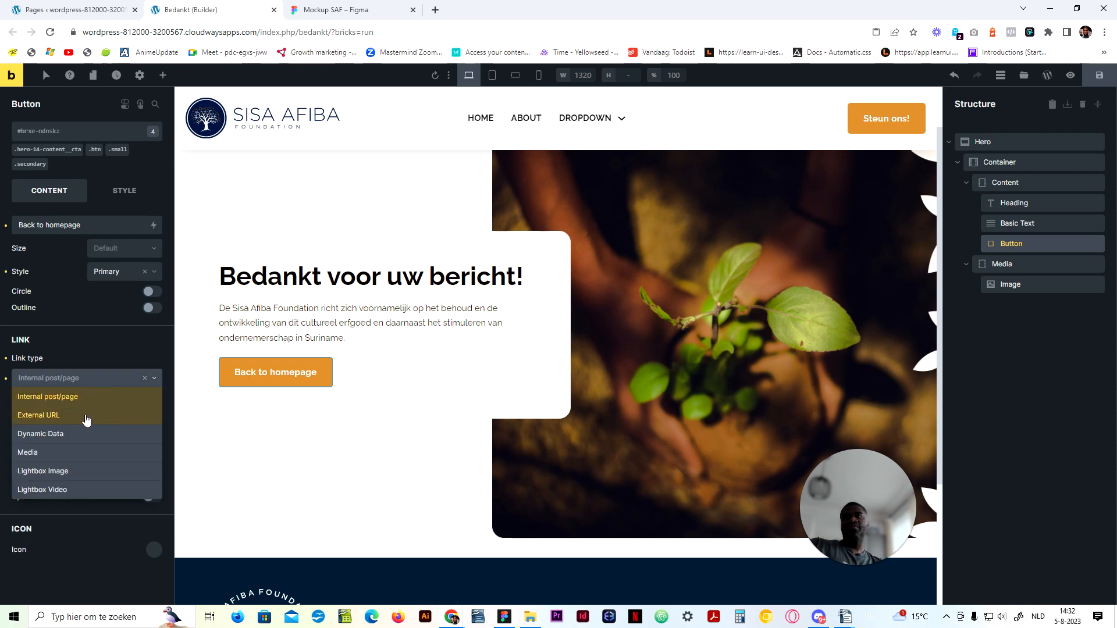
left_click(82, 434)
left_click(155, 406)
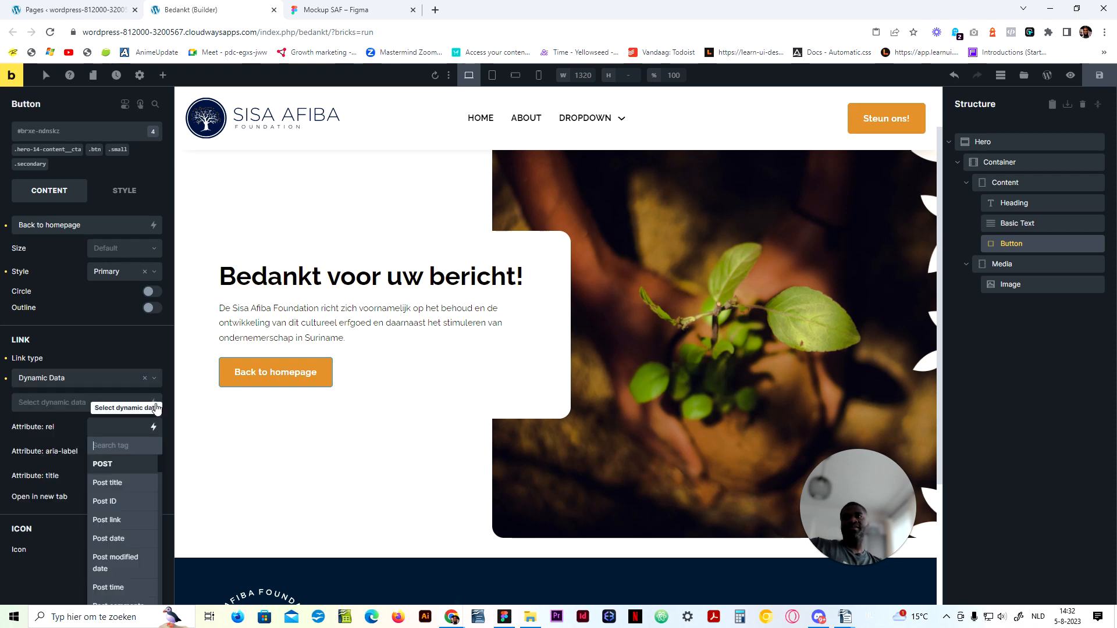
type("site")
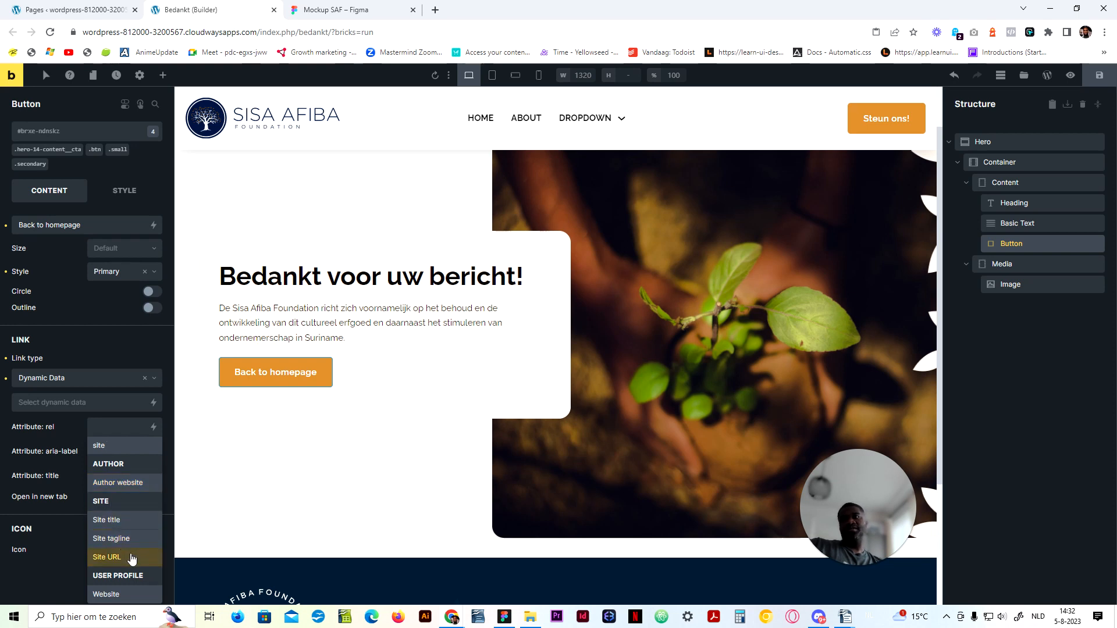
left_click(132, 559)
Step: Save the Bedankt page and review its hero and footer on the front end, then return to editing
left_click(1099, 80)
left_click(1069, 75)
left_click(1048, 79)
scroll(608, 218, "down", 5)
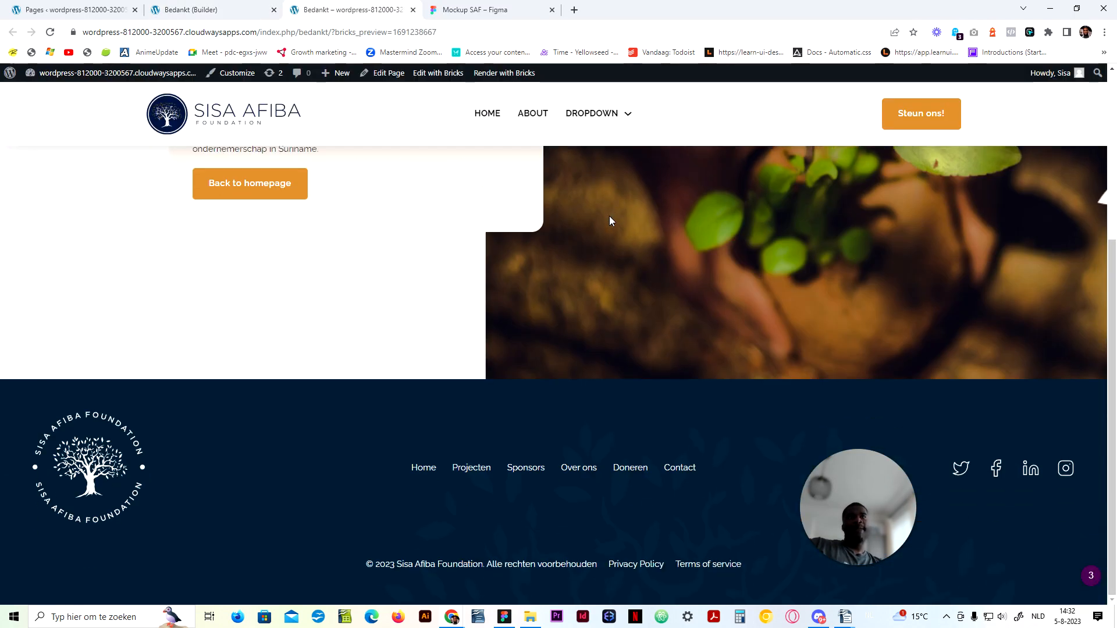
scroll(609, 216, "up", 5)
left_click(209, 5)
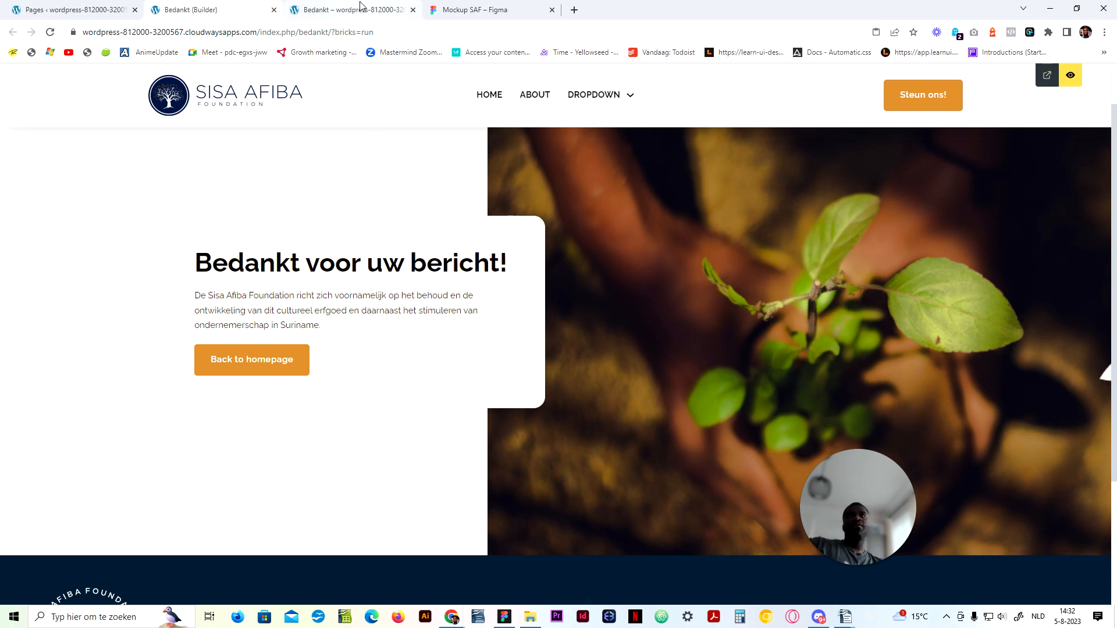
left_click(1065, 83)
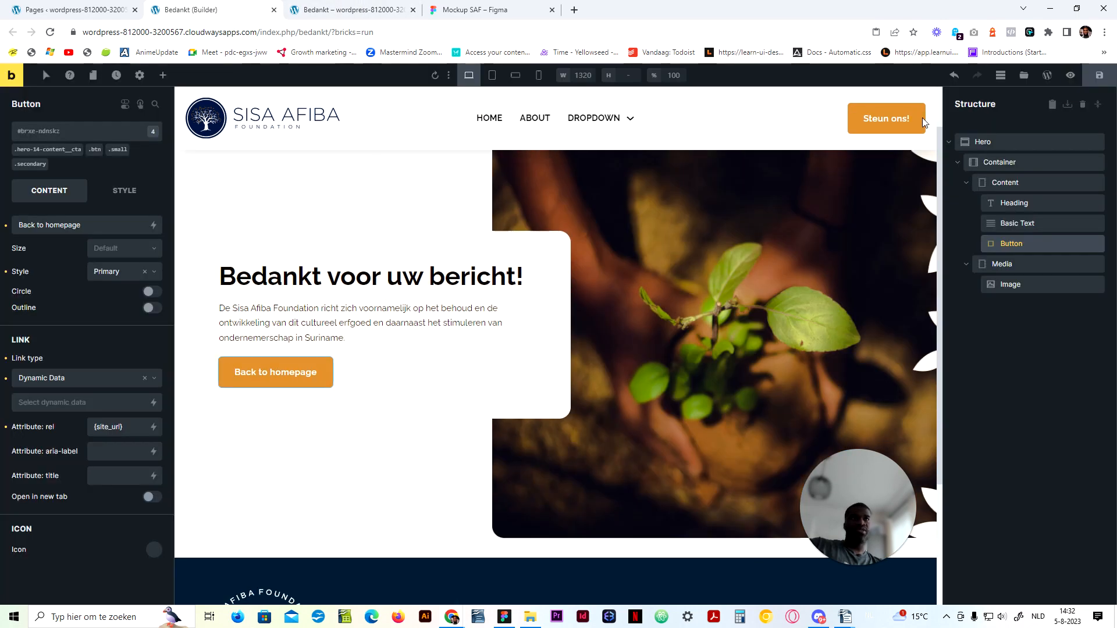
Step: Set the Hero section's top and bottom padding to var(--space-4xl), on the element itself rather than on the hero-14 class
left_click(830, 153)
left_click(29, 150)
left_click(124, 175)
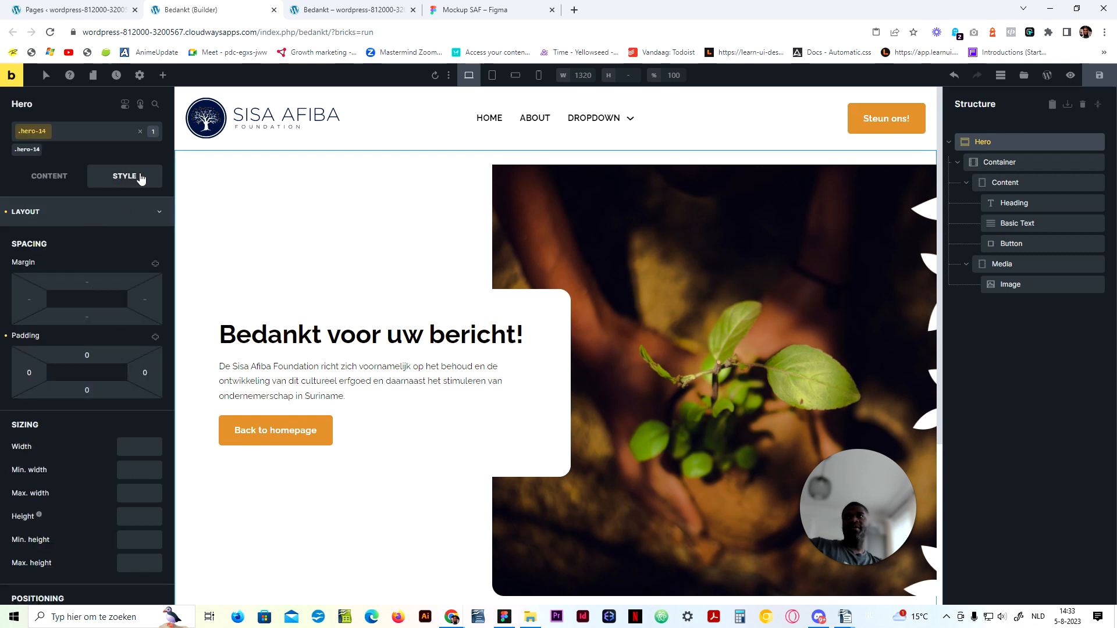
left_click(141, 132)
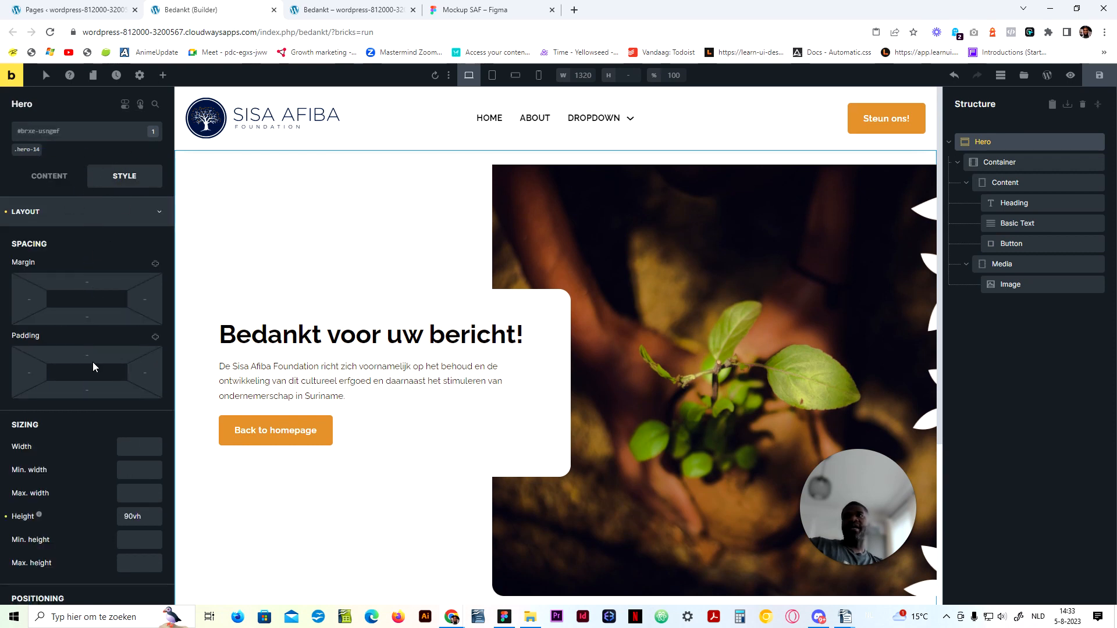
left_click(155, 338)
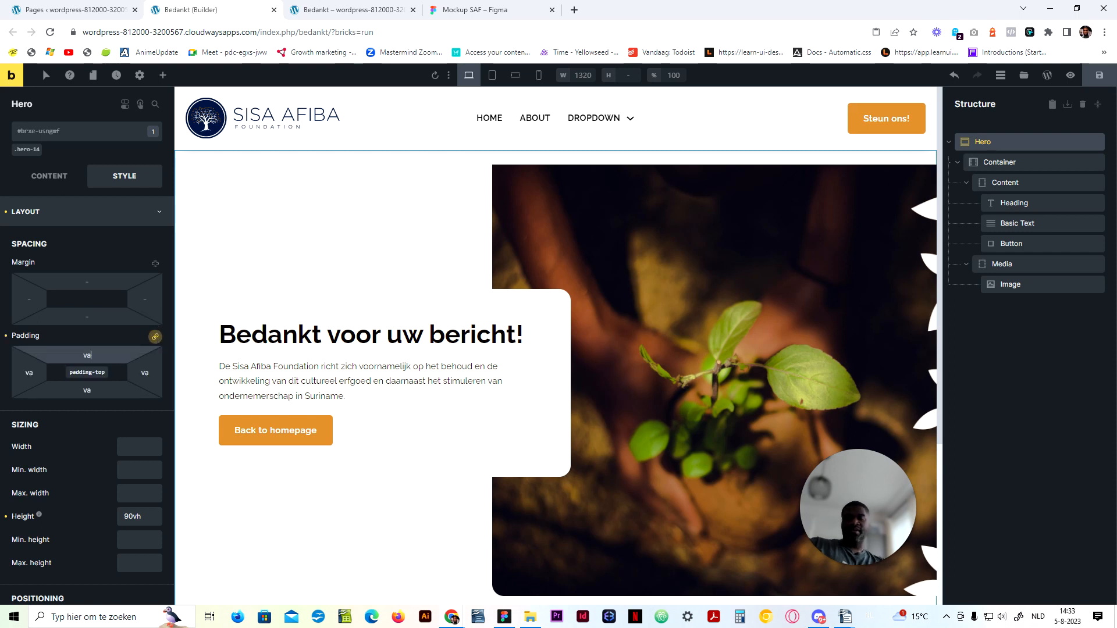
left_click(492, 9)
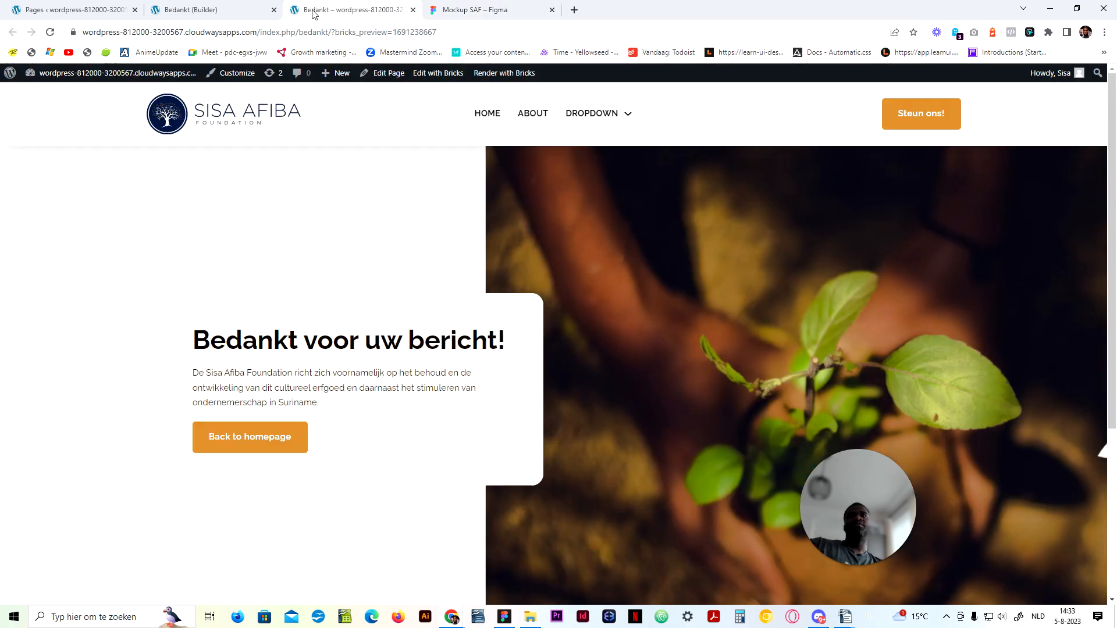
left_click(344, 9)
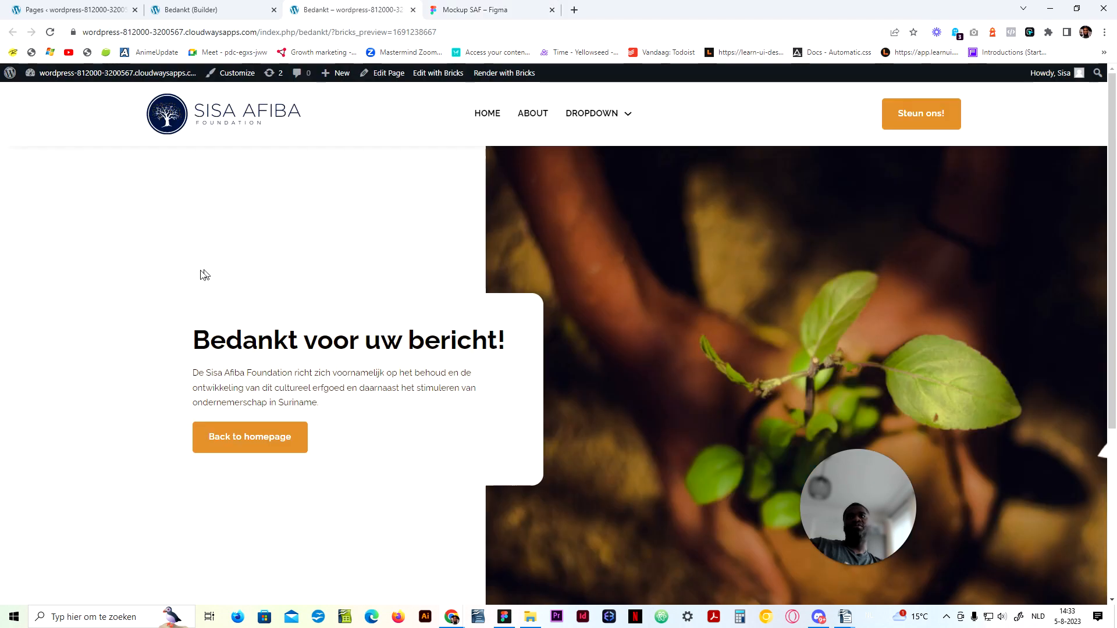
left_click(251, 5)
key("ctrl+s")
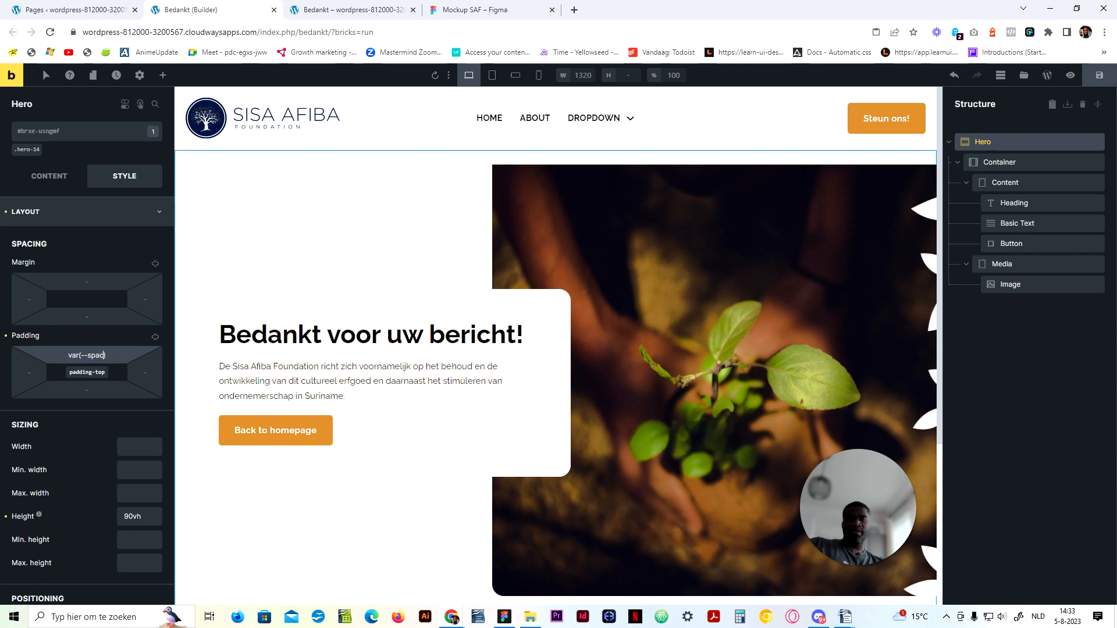
type("l")
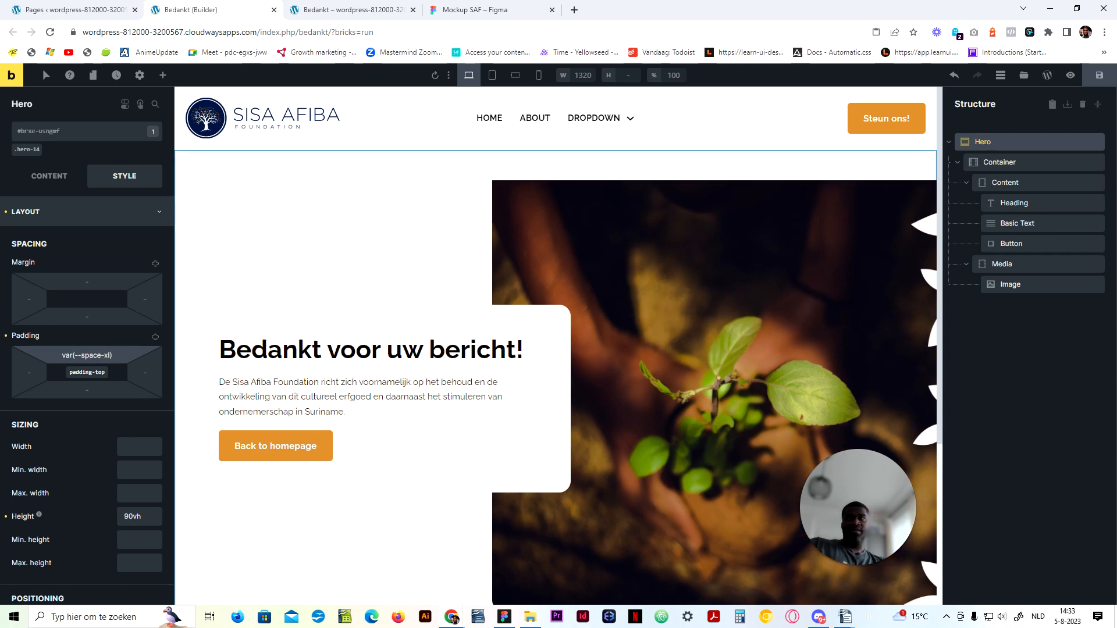
type("4")
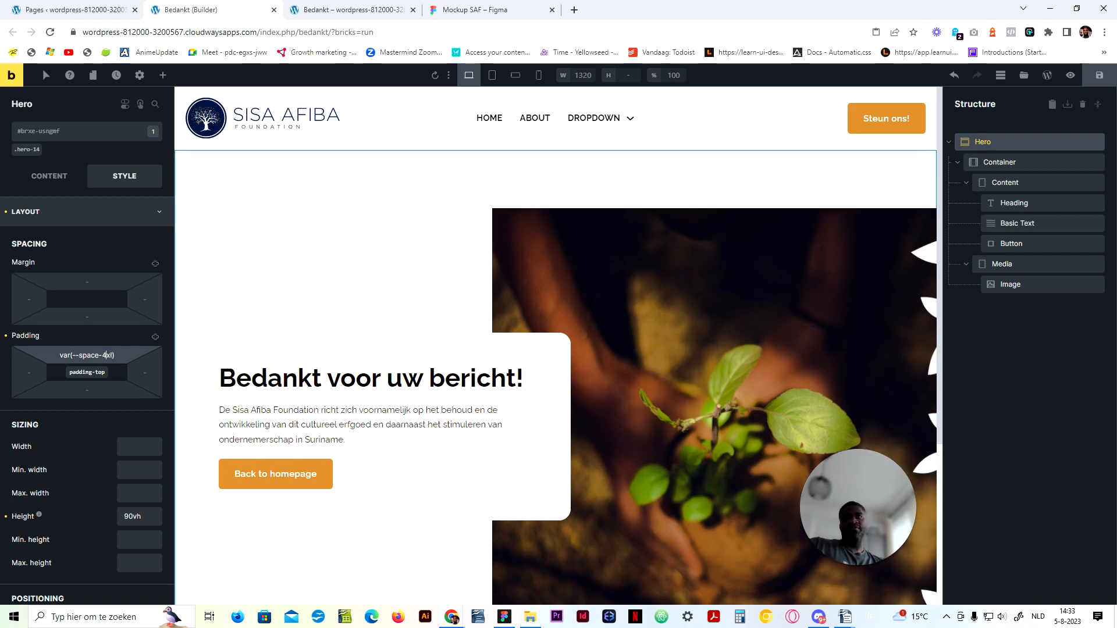
left_click(88, 390)
type("var(--space-4xl)")
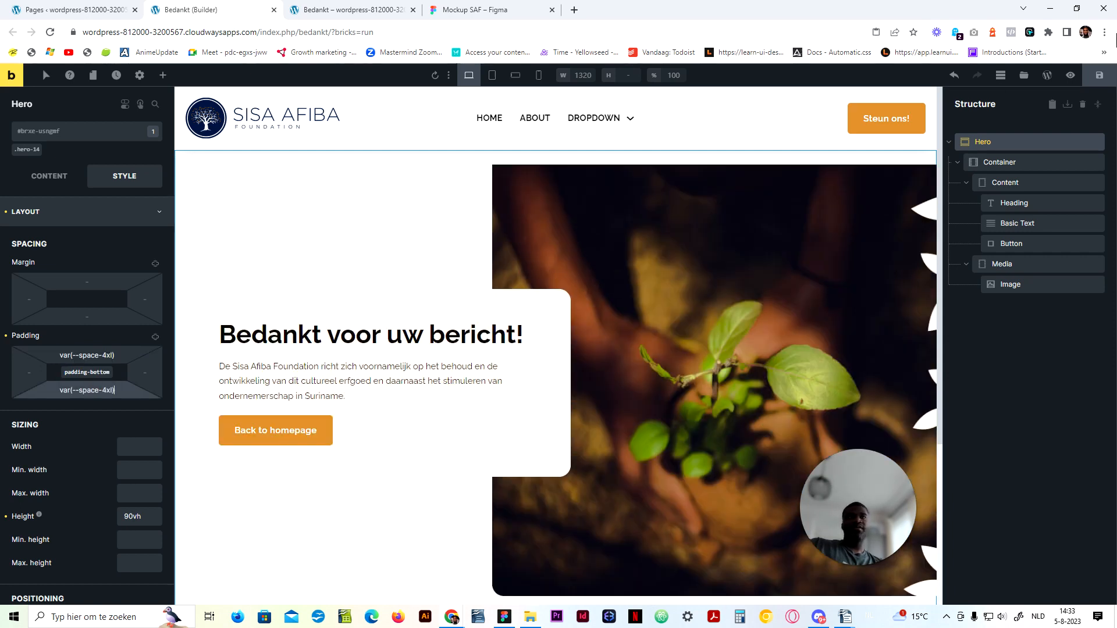
Step: Save the padding change and reload the front-end page to check the hero's spacing
left_click(1098, 76)
left_click(349, 8)
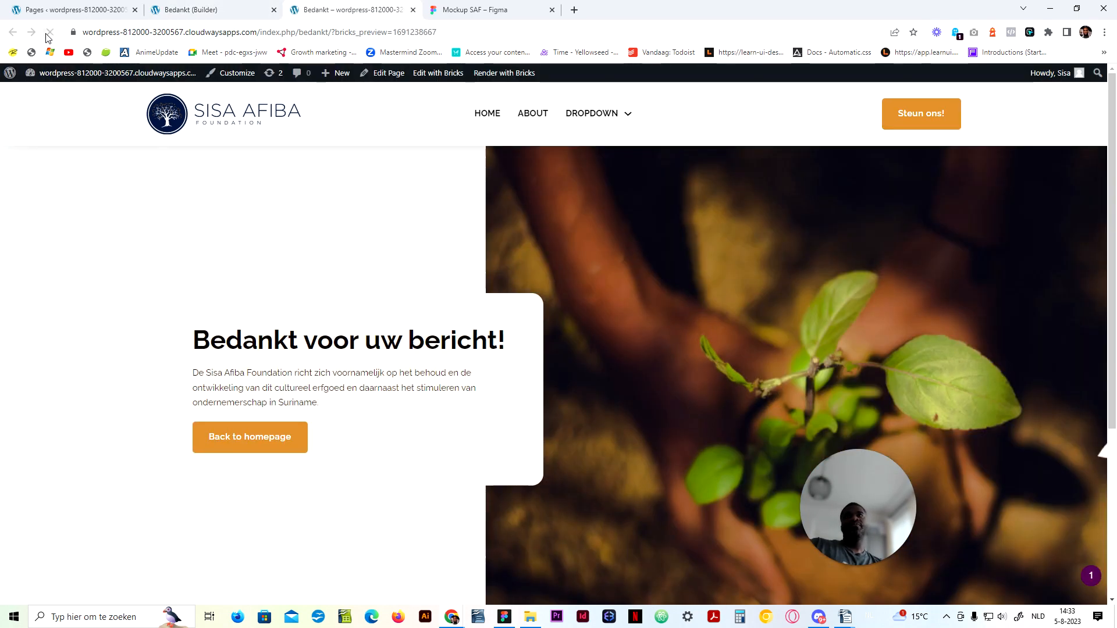
left_click(52, 36)
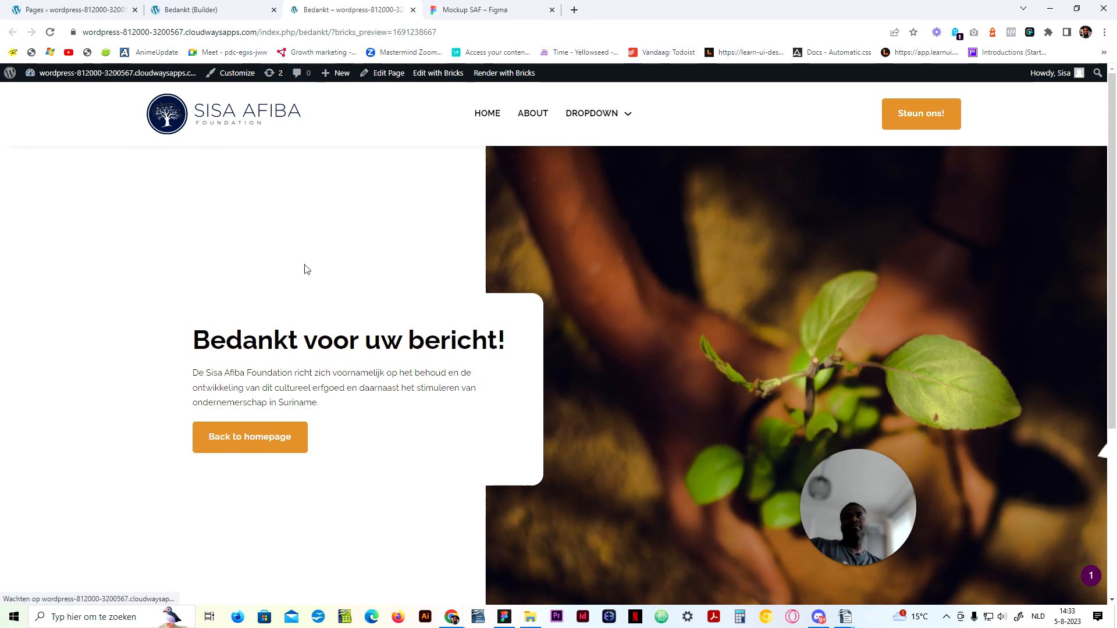
scroll(317, 268, "down", 5)
scroll(319, 271, "up", 5)
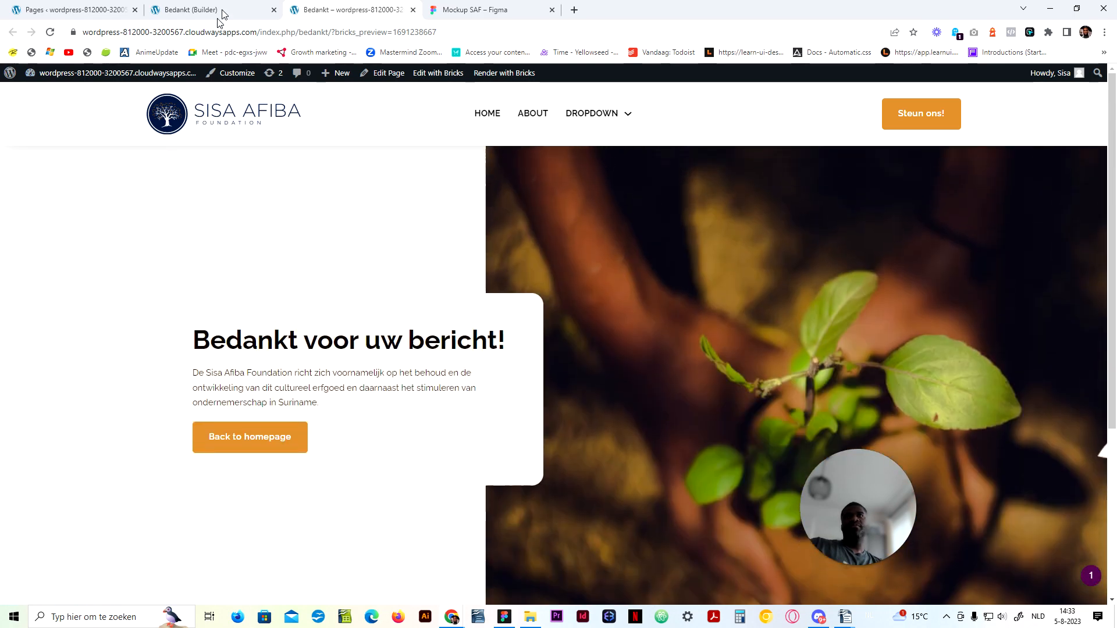
Step: Examine the Container and Hero style settings, and compare the front-end hero with the thank-you page in the Figma mockup
left_click(215, 10)
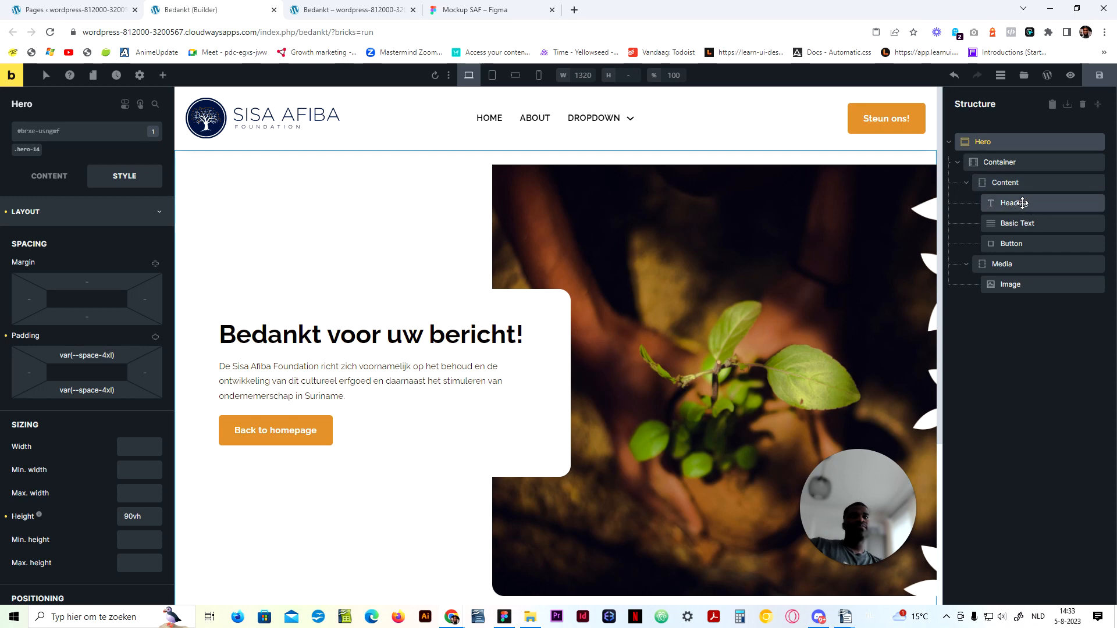
scroll(373, 195, "down", 4)
scroll(374, 196, "up", 4)
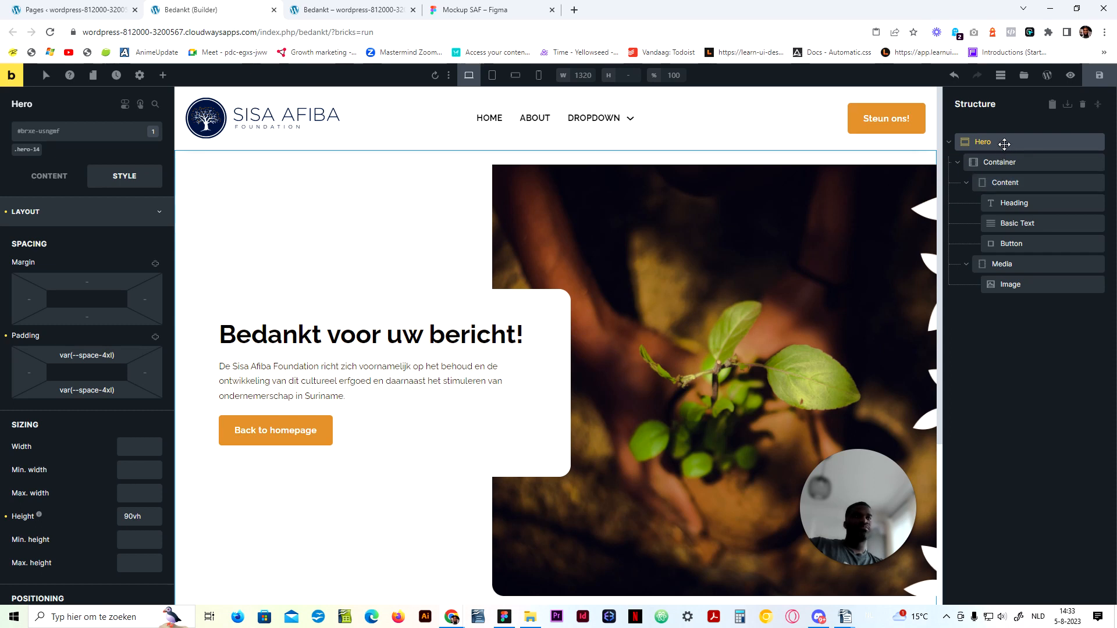
left_click(1001, 162)
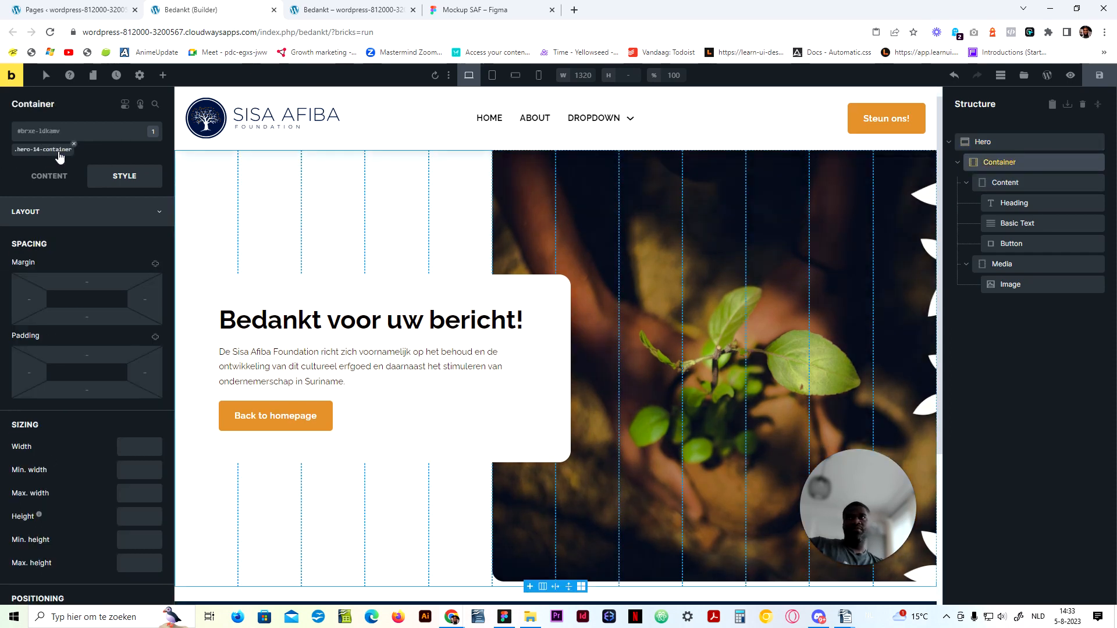
left_click(92, 180)
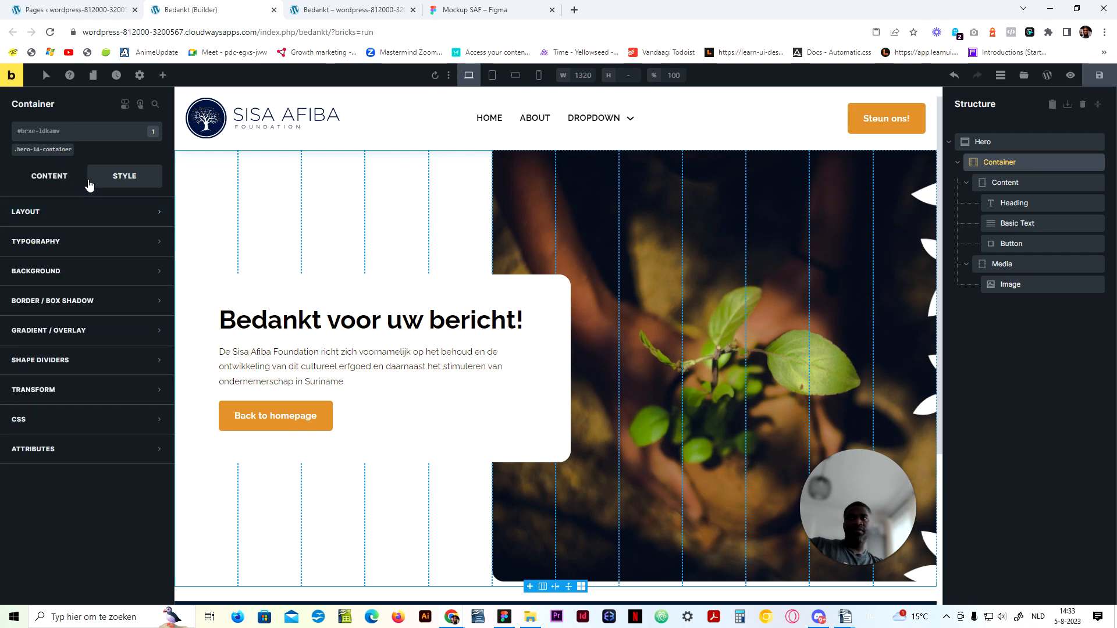
left_click(996, 142)
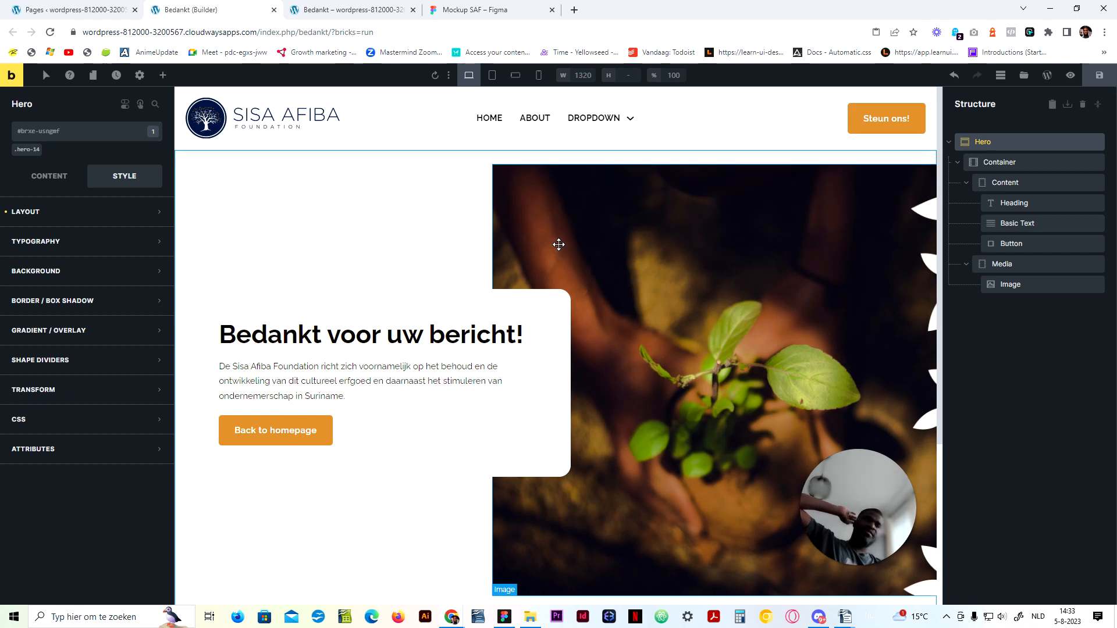
left_click(346, 7)
scroll(589, 212, "down", 4)
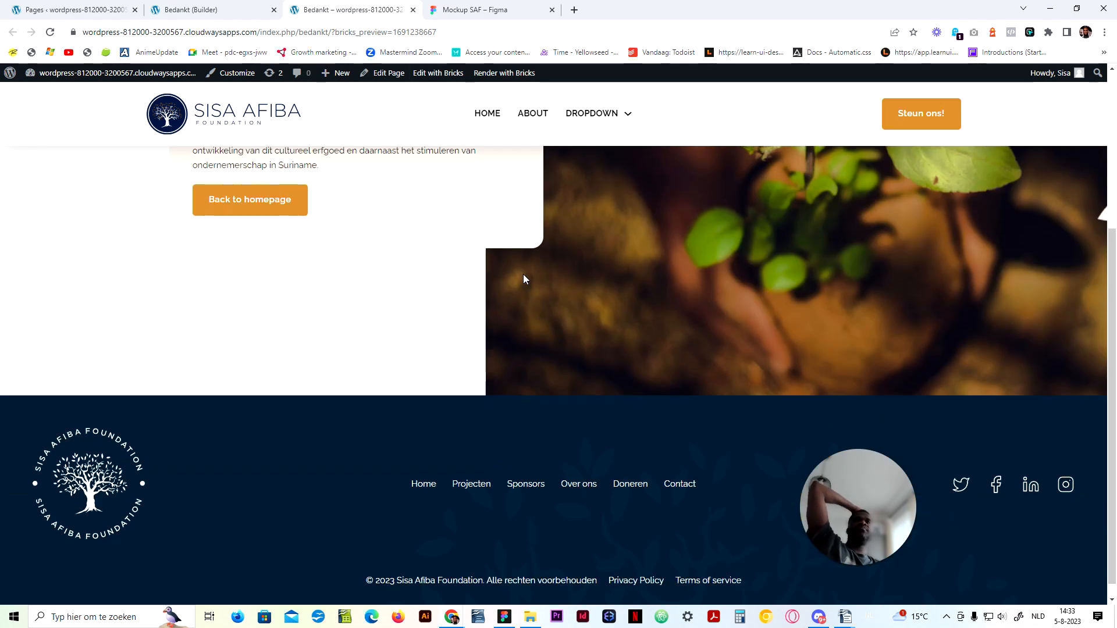
scroll(522, 274, "up", 3)
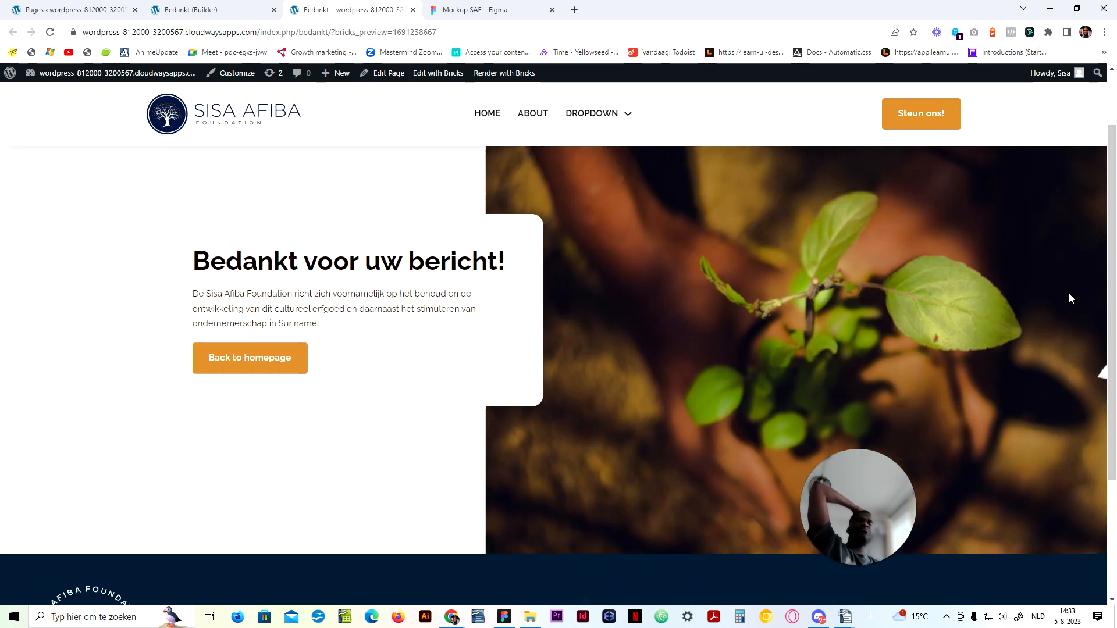
scroll(1062, 282, "up", 1)
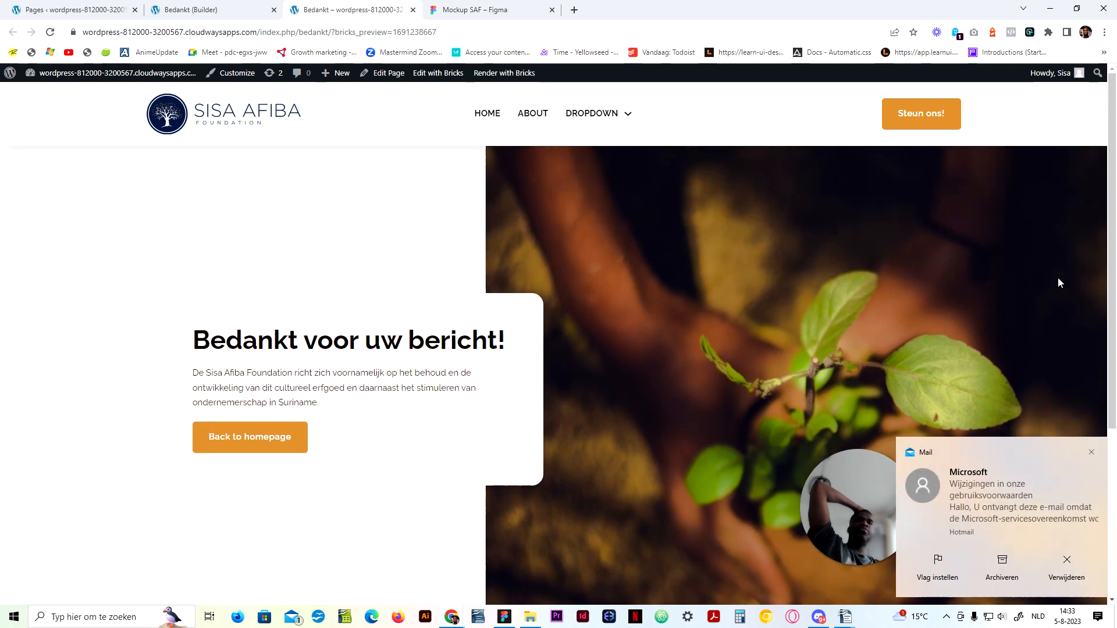
left_click(1091, 451)
left_click(492, 7)
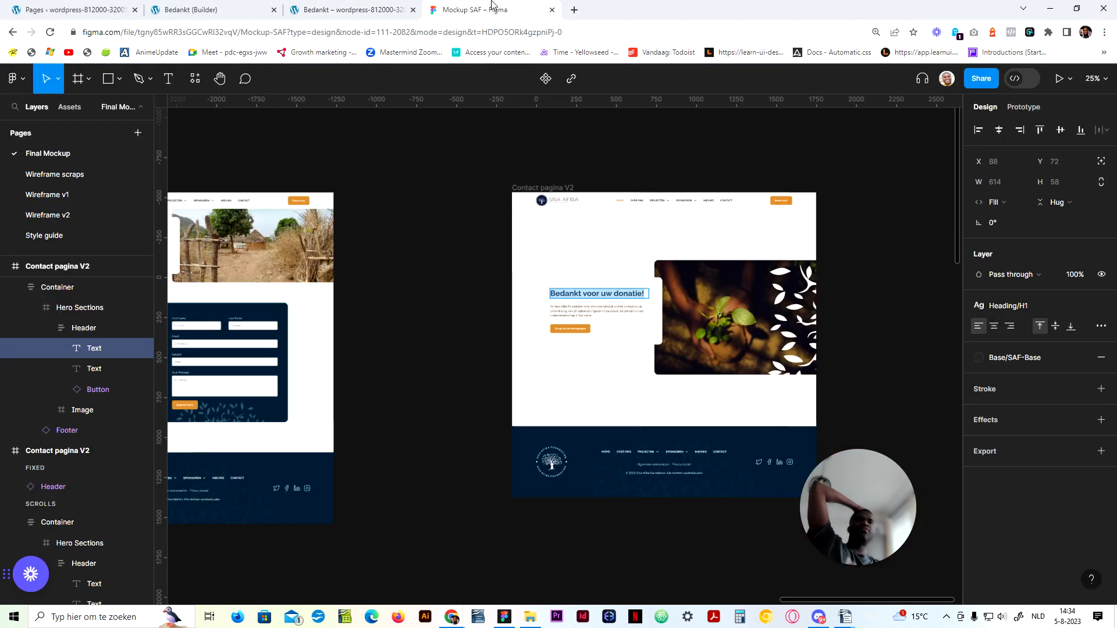
Step: Examine the layout settings of the hero's Media block and Image, including those on the hero-14-media and hero-14-media__img classes
left_click(192, 9)
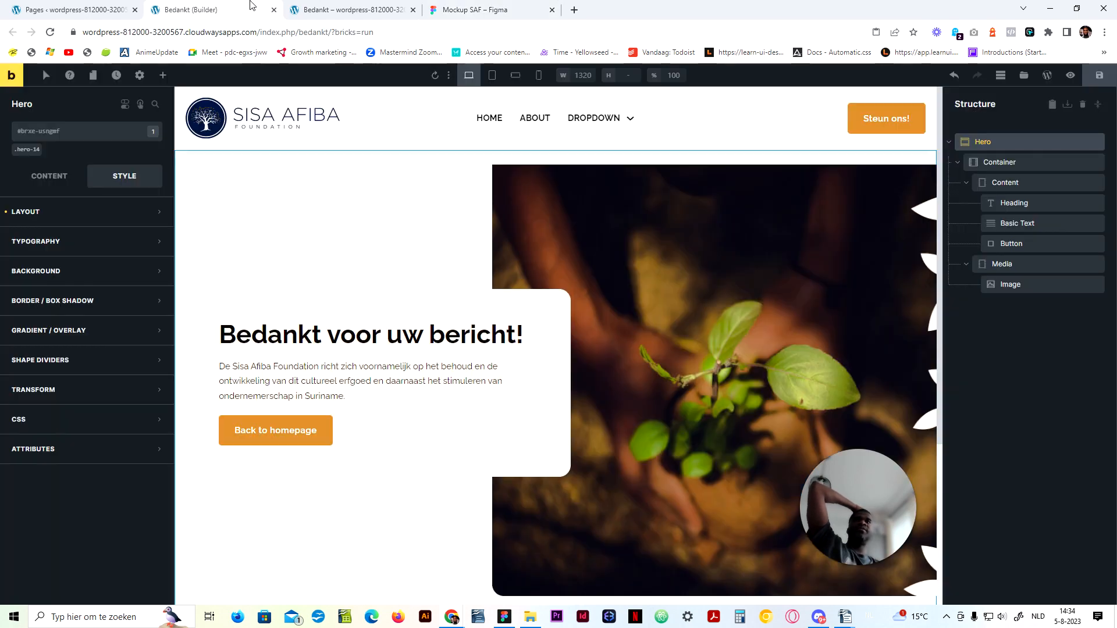
left_click(1017, 266)
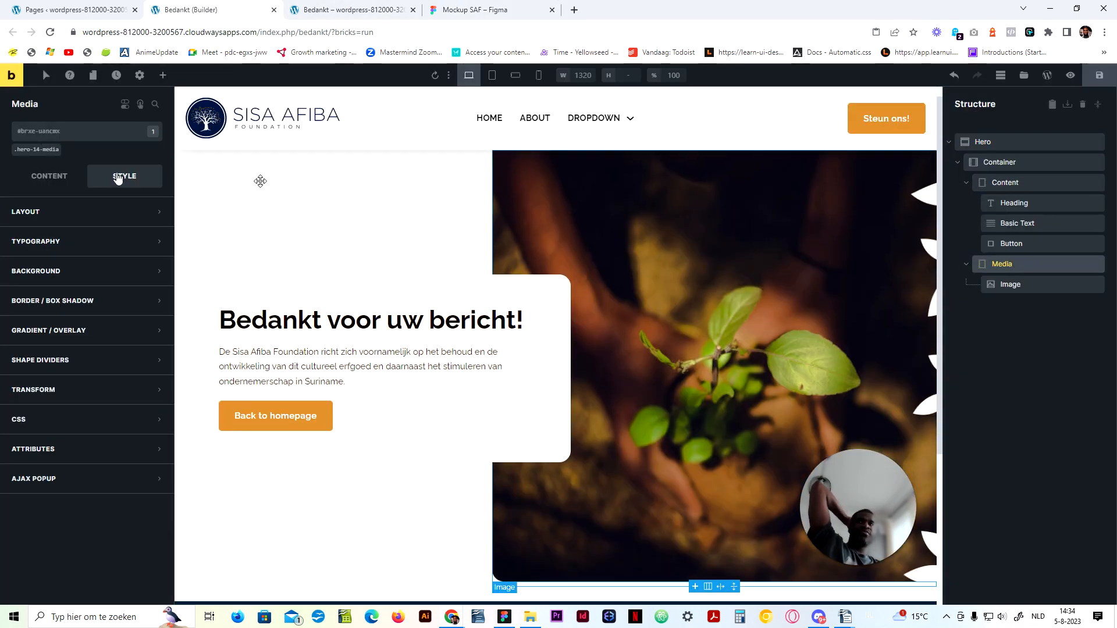
left_click(34, 149)
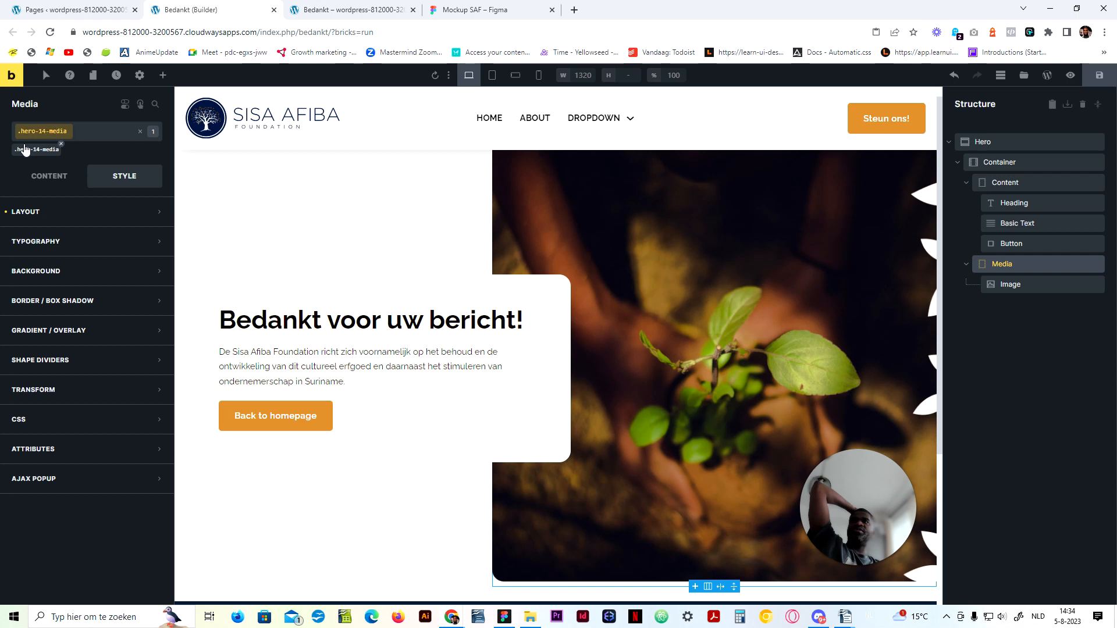
left_click(75, 214)
scroll(87, 466, "down", 3)
left_click(1027, 284)
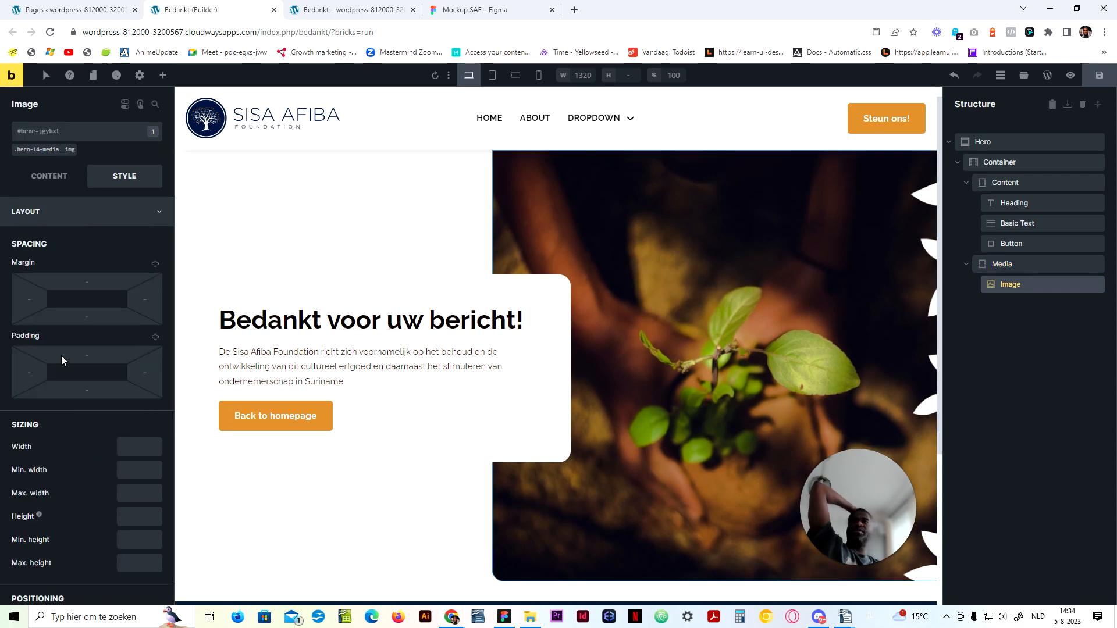
left_click(52, 153)
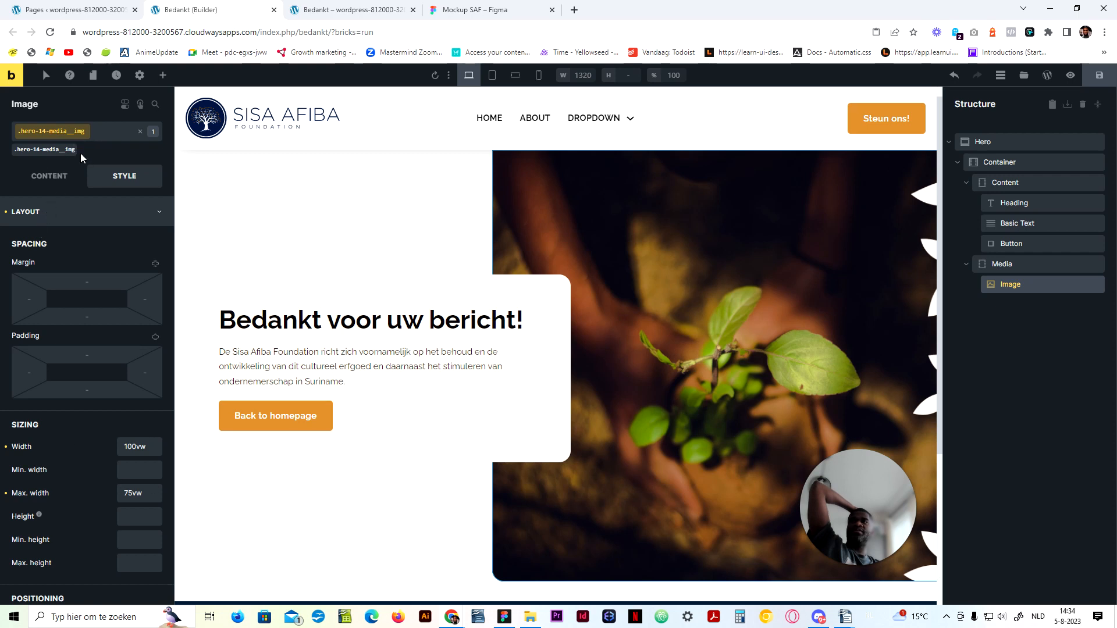
left_click(140, 132)
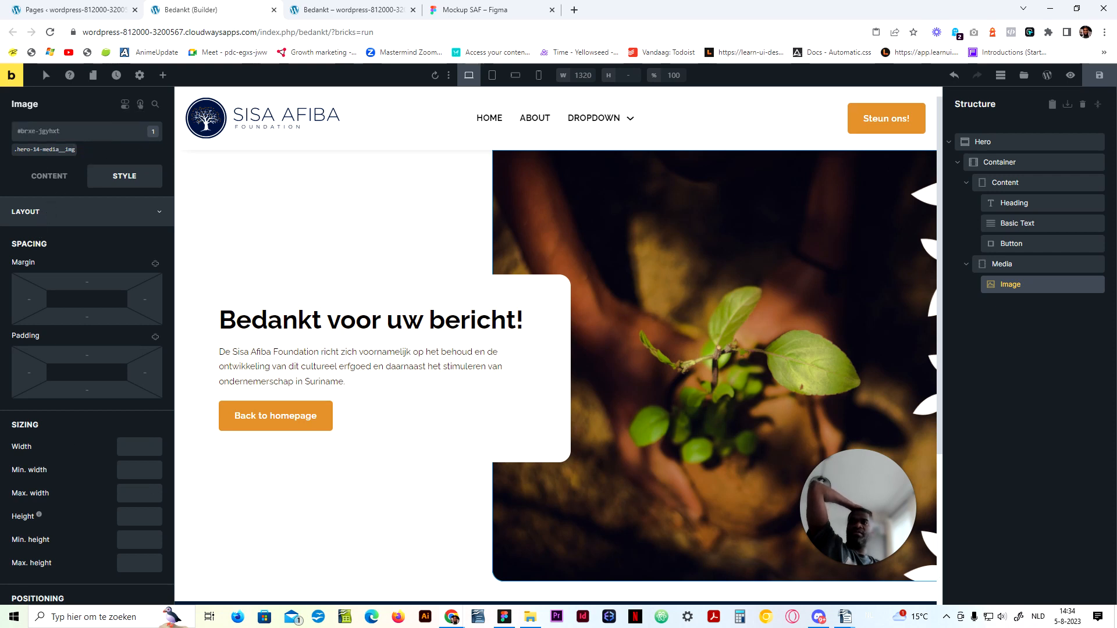
Step: Check the hero image's size in the Figma mockup and set the Image's height to 70rem on the element itself
left_click(139, 517)
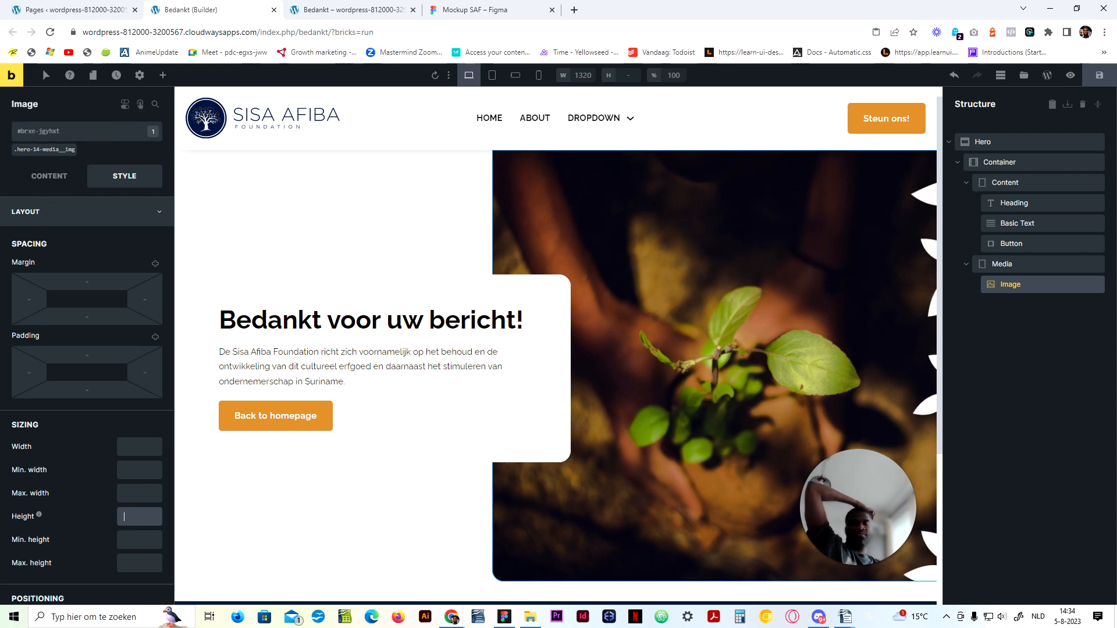
left_click(439, 18)
left_click(756, 316)
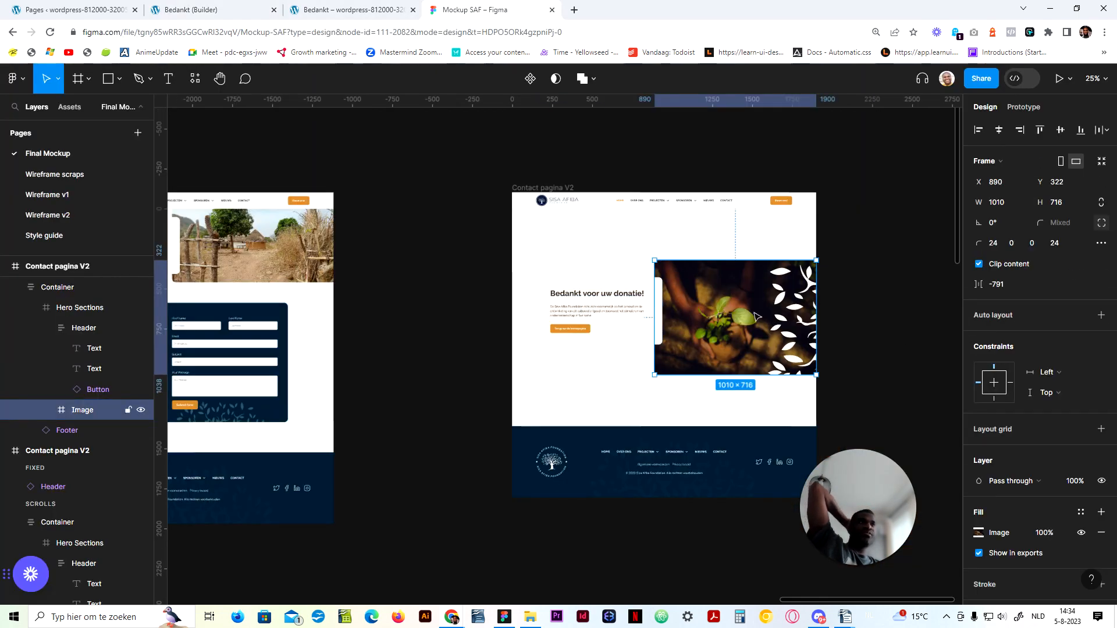
left_click(221, 10)
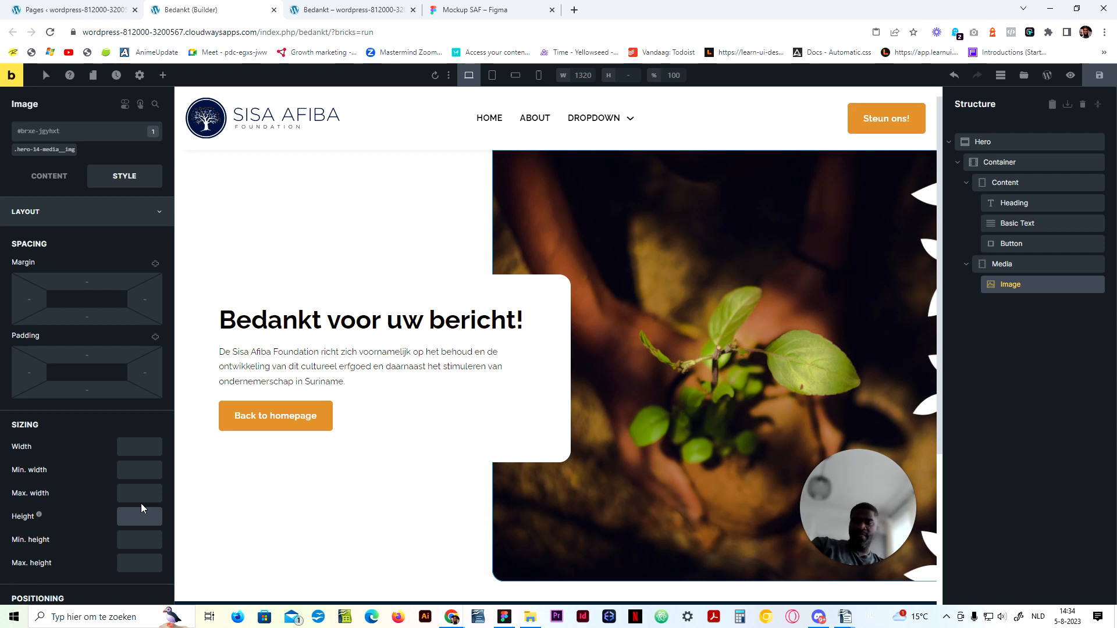
type("70rem")
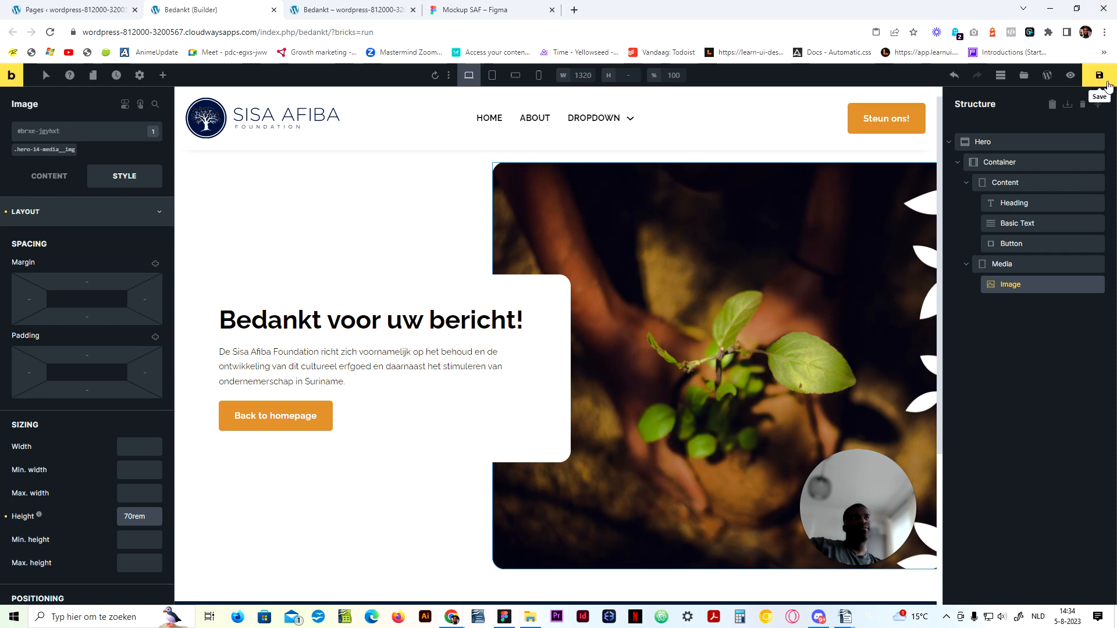
Step: Save the image height change and review the whole Bedankt page on the front end
left_click(1070, 75)
scroll(668, 336, "down", 5)
scroll(668, 337, "up", 5)
Step: Set the hero Image's height to 50rem and save the Bedankt page
left_click(237, 5)
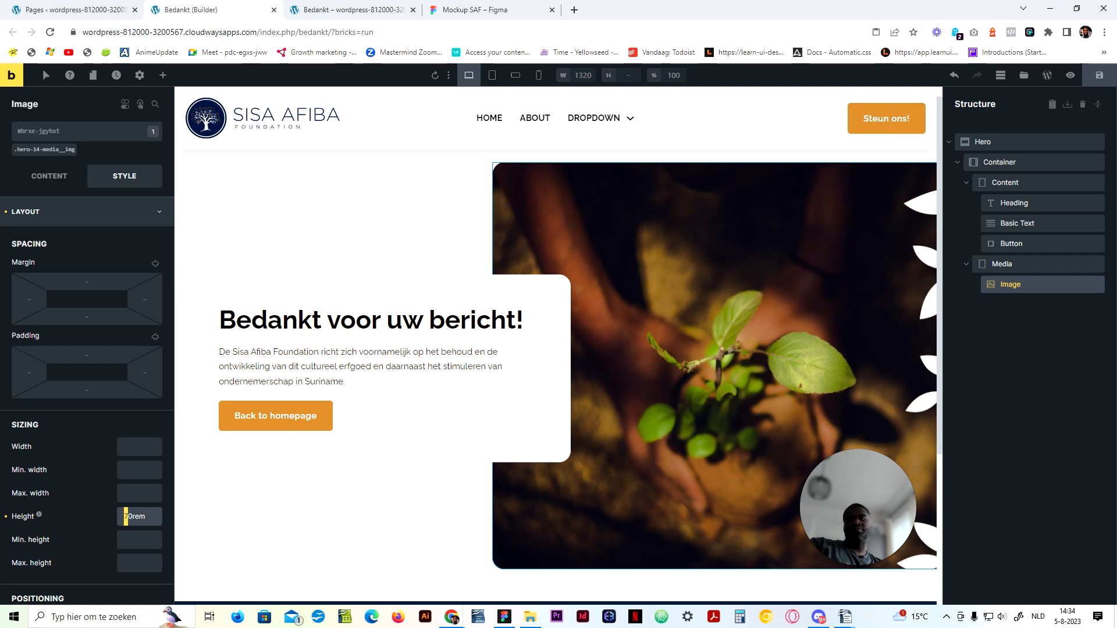
type("5")
left_click(1098, 75)
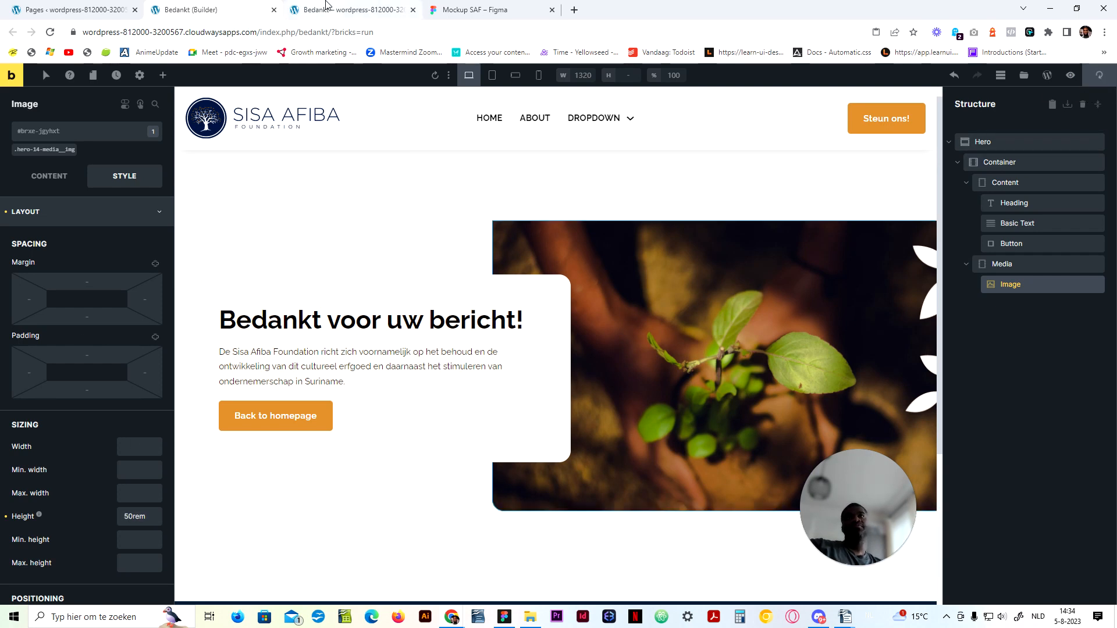
Step: Compare the hero image on the front-end Bedankt page with the thank-you page in the Figma mockup
left_click(326, 5)
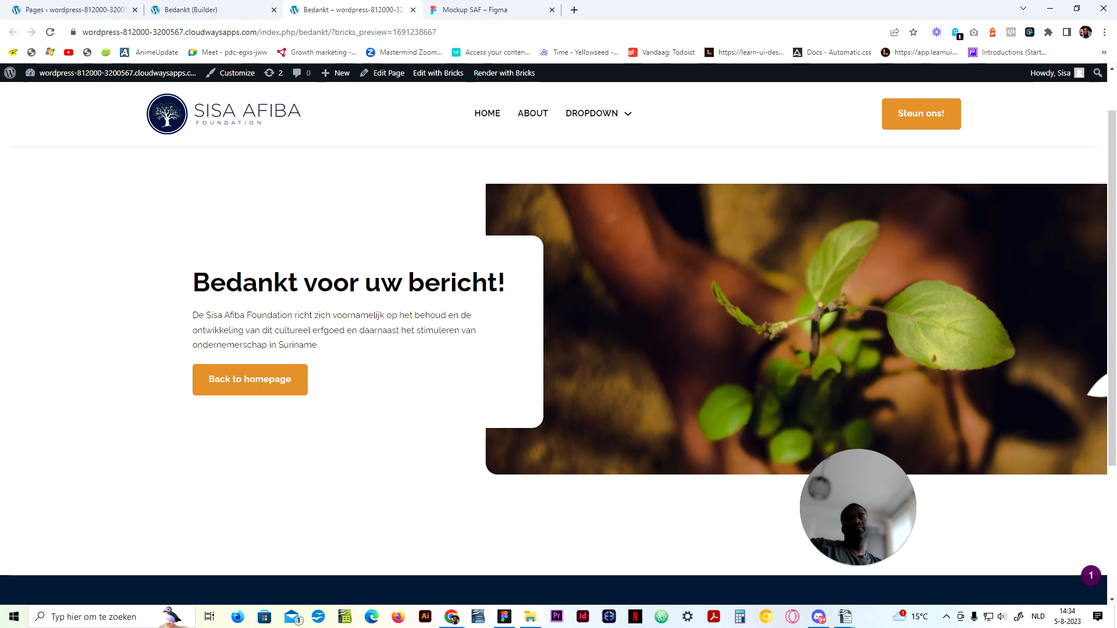
left_click(504, 618)
left_click(504, 619)
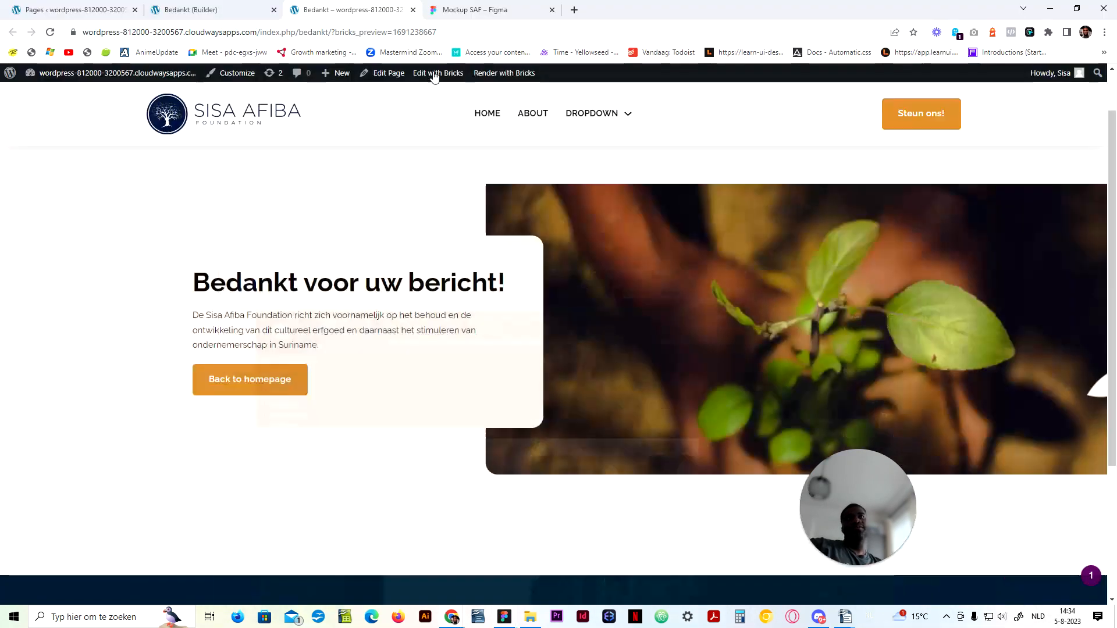
left_click(454, 7)
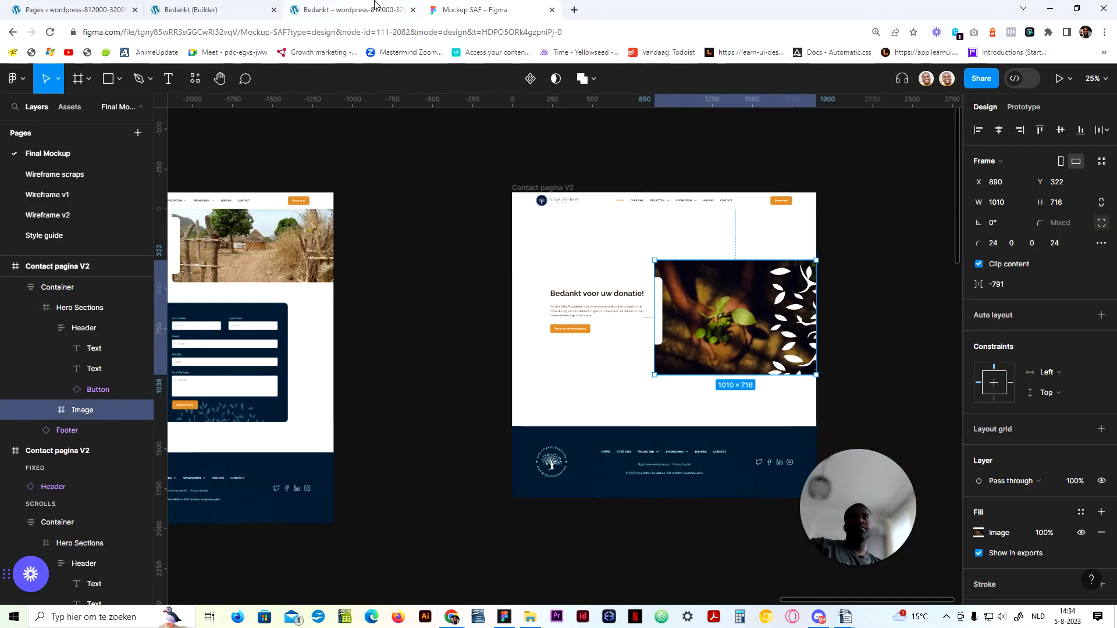
left_click(349, 9)
Step: Copy the bottom-left border radius value var(--radius-l) from the Image's hero-14-media__img class
left_click(233, 9)
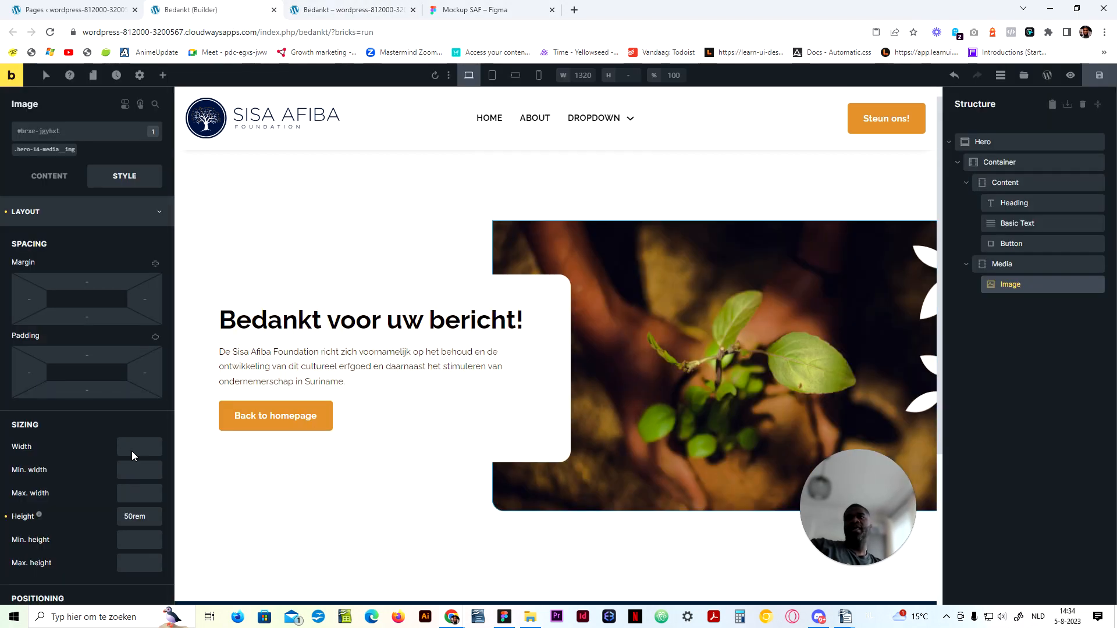
left_click(49, 150)
left_click(65, 190)
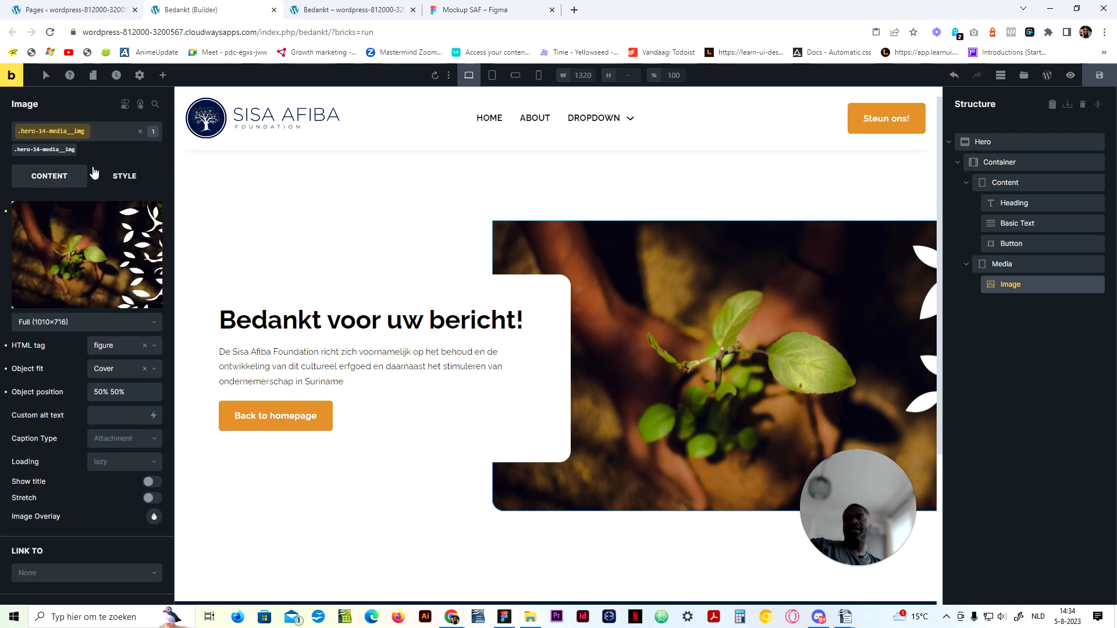
left_click(120, 176)
left_click(111, 211)
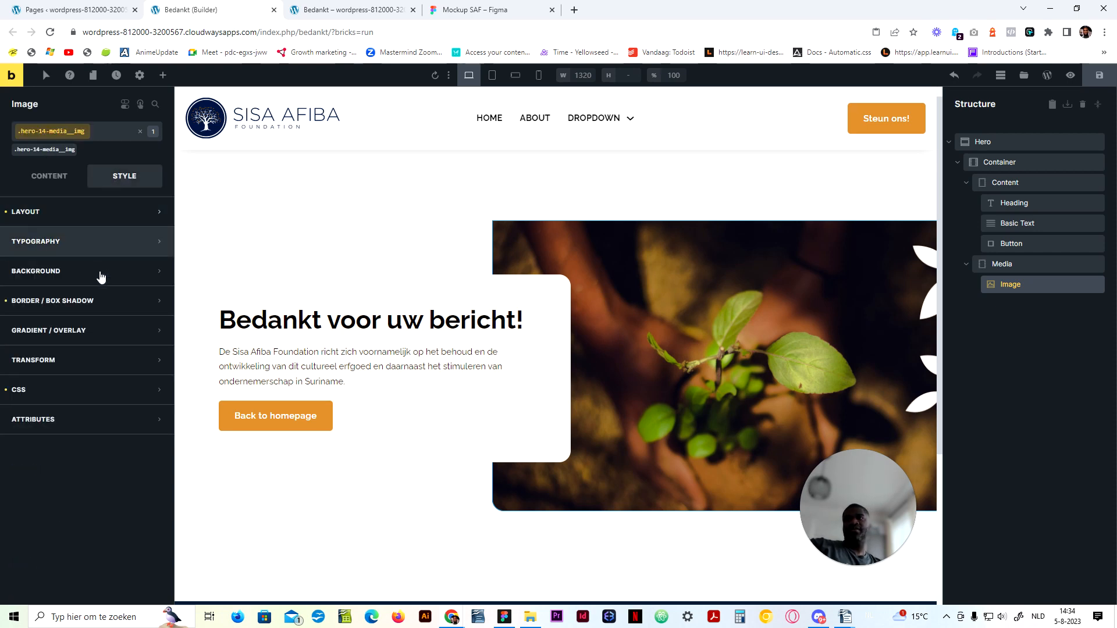
left_click(109, 303)
left_click(154, 329)
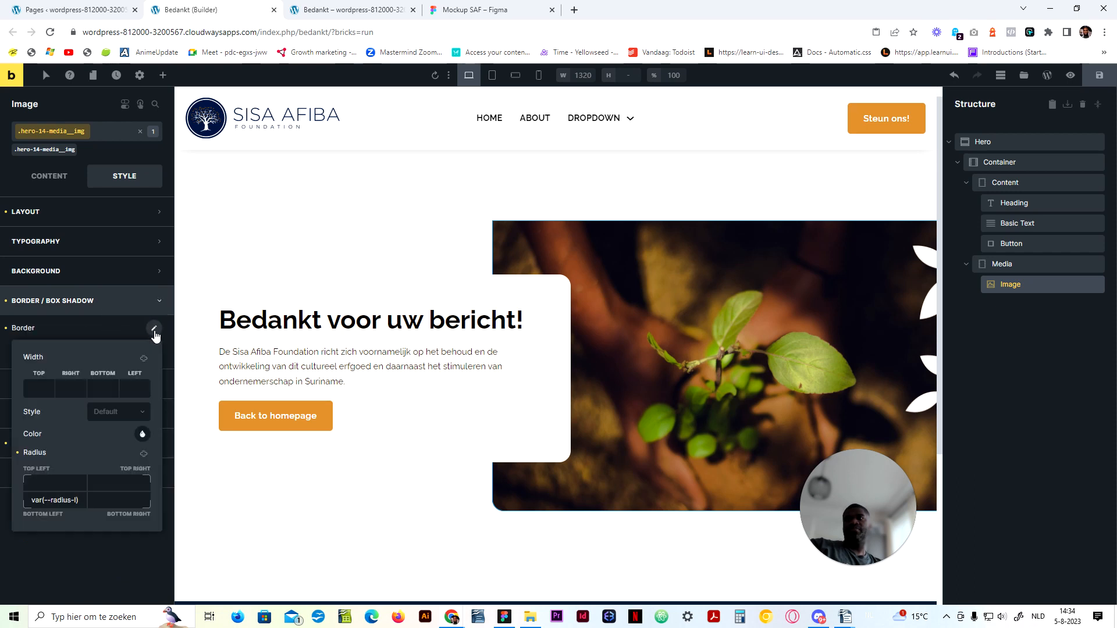
left_click(66, 495)
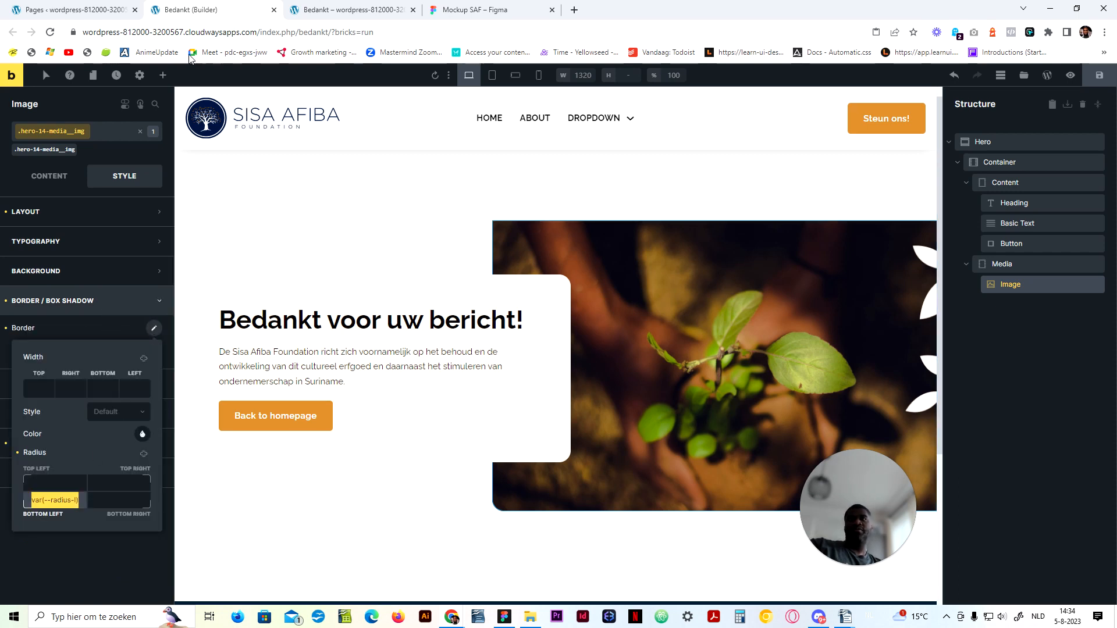
Step: Set the Image's top-left border radius to var(--radius-l) on the element itself instead of the class
left_click(127, 156)
left_click(139, 132)
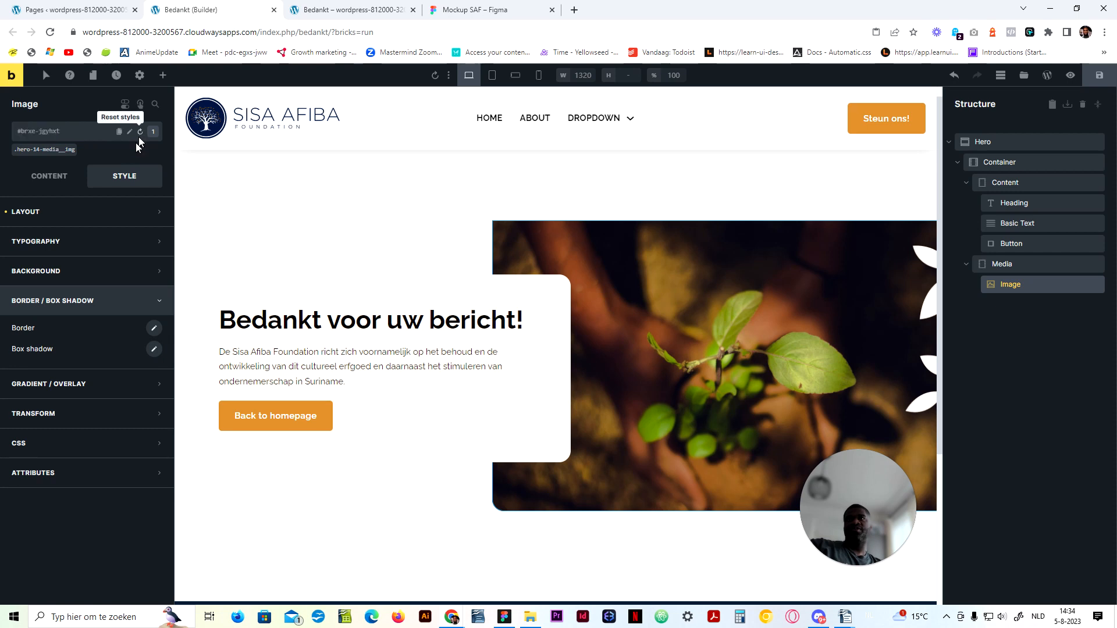
left_click(153, 328)
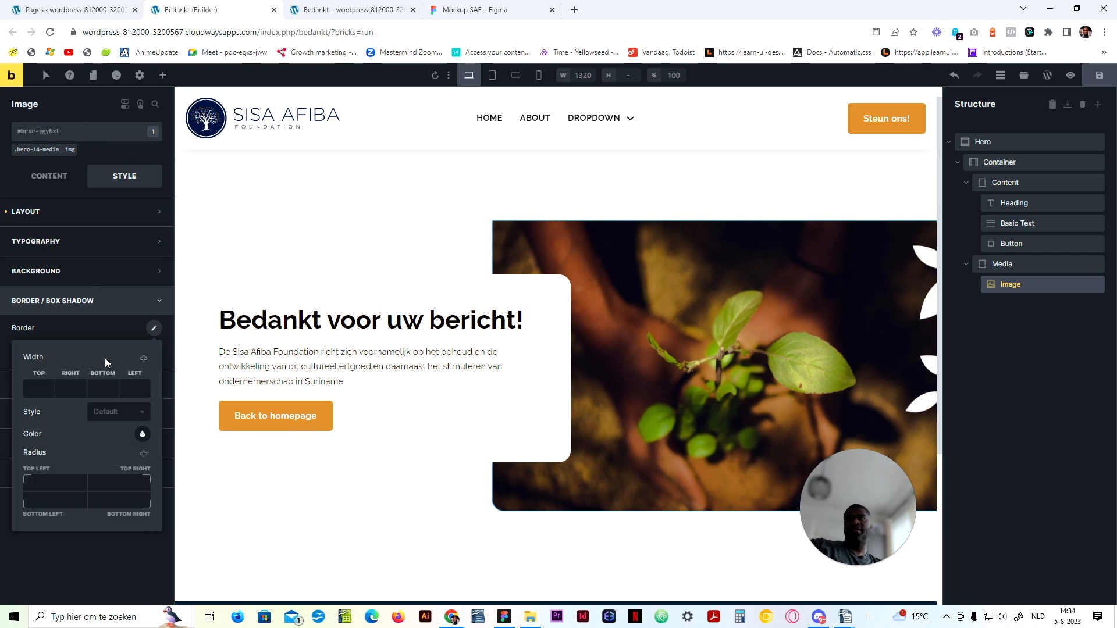
left_click(55, 483)
type("var(--radius-l)")
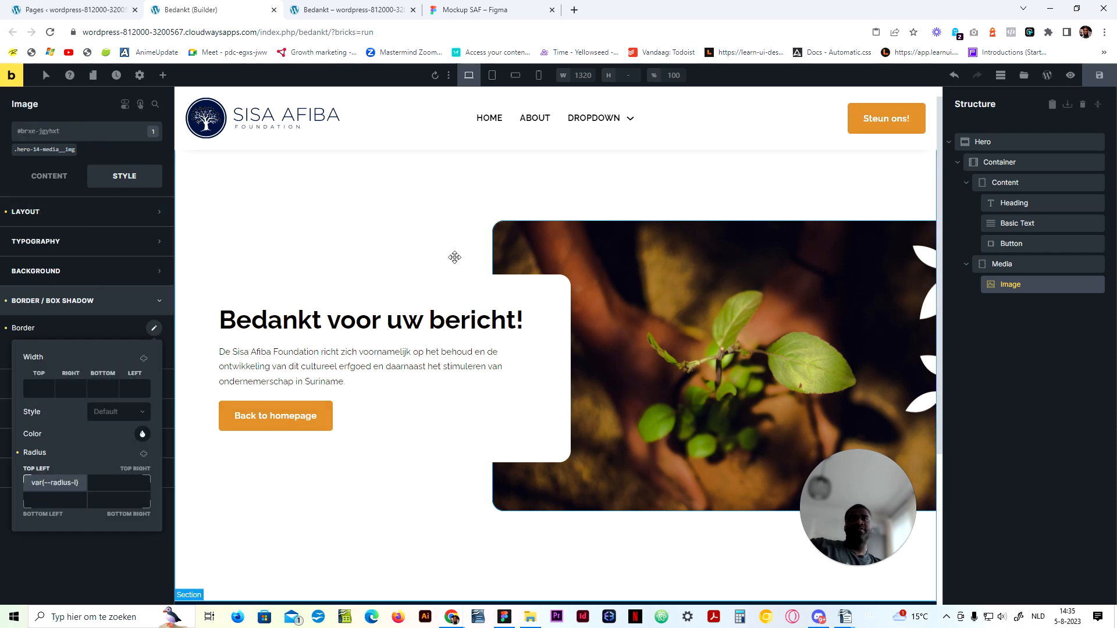
Step: Preview the hero at the tablet portrait, mobile landscape and mobile portrait breakpoints, then return to the desktop view
left_click(1029, 203)
scroll(495, 401, "up", 3)
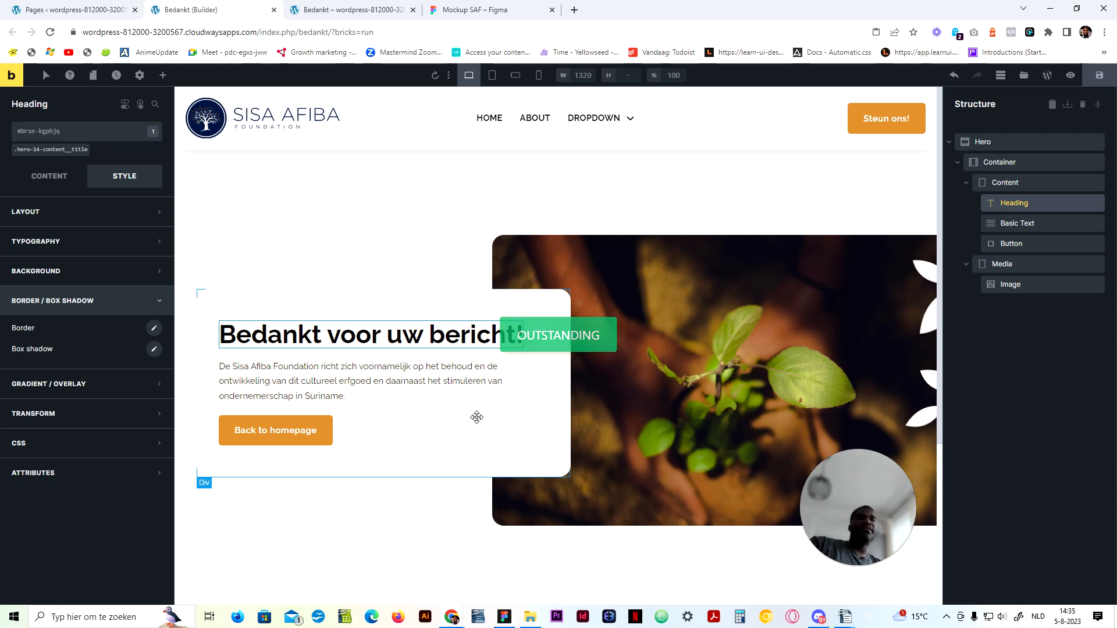
left_click(1004, 144)
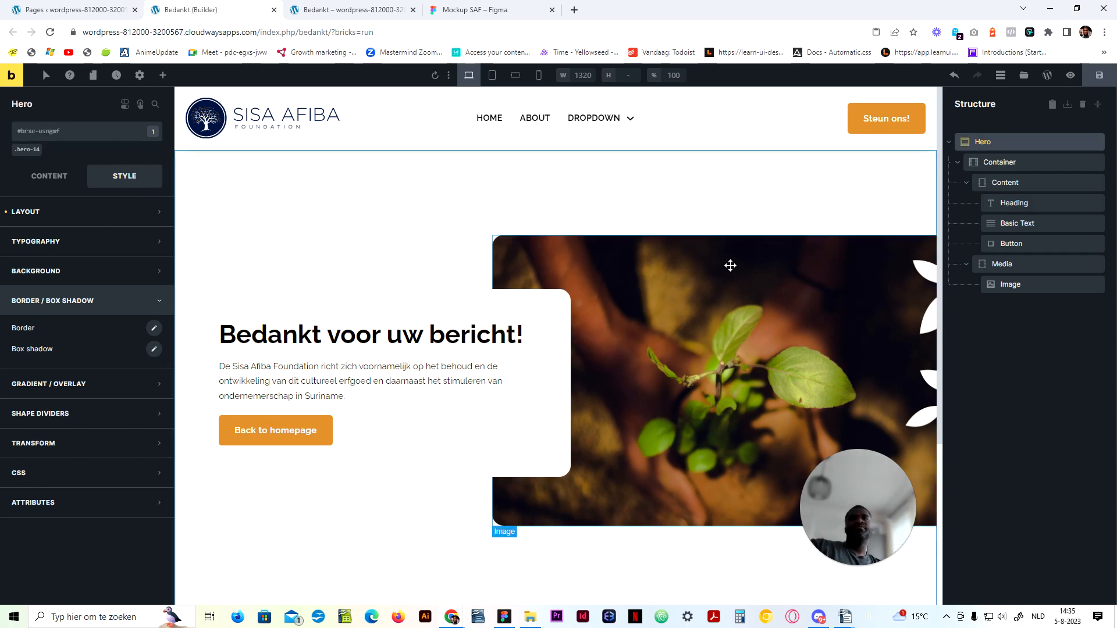
left_click(492, 76)
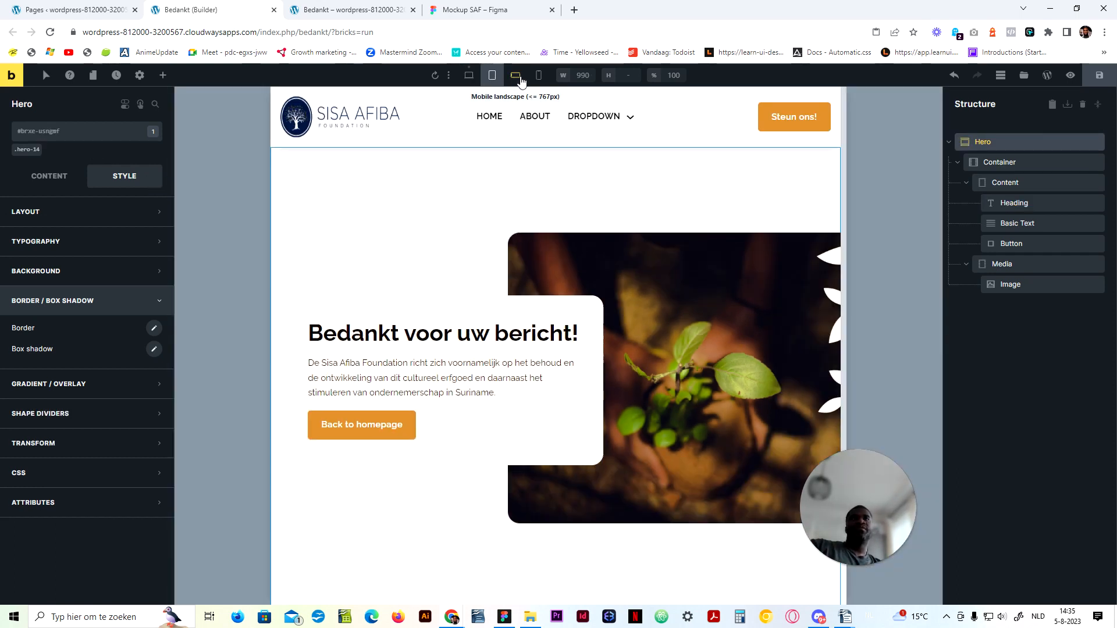
left_click(520, 80)
scroll(634, 424, "down", 4)
scroll(626, 434, "up", 4)
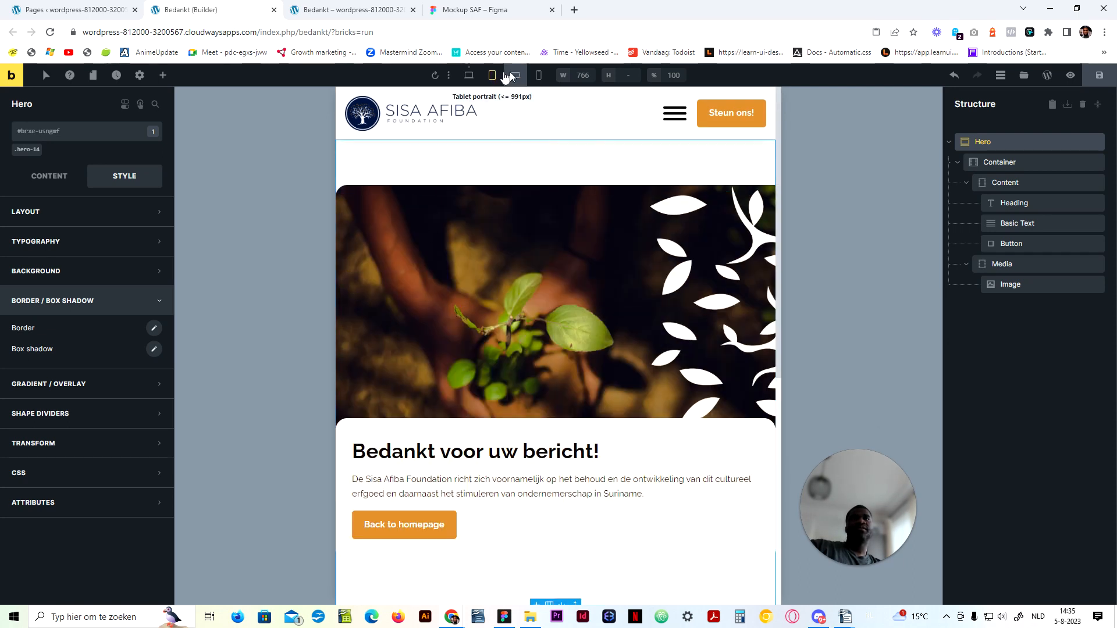
left_click(538, 75)
scroll(573, 385, "down", 4)
scroll(524, 262, "up", 4)
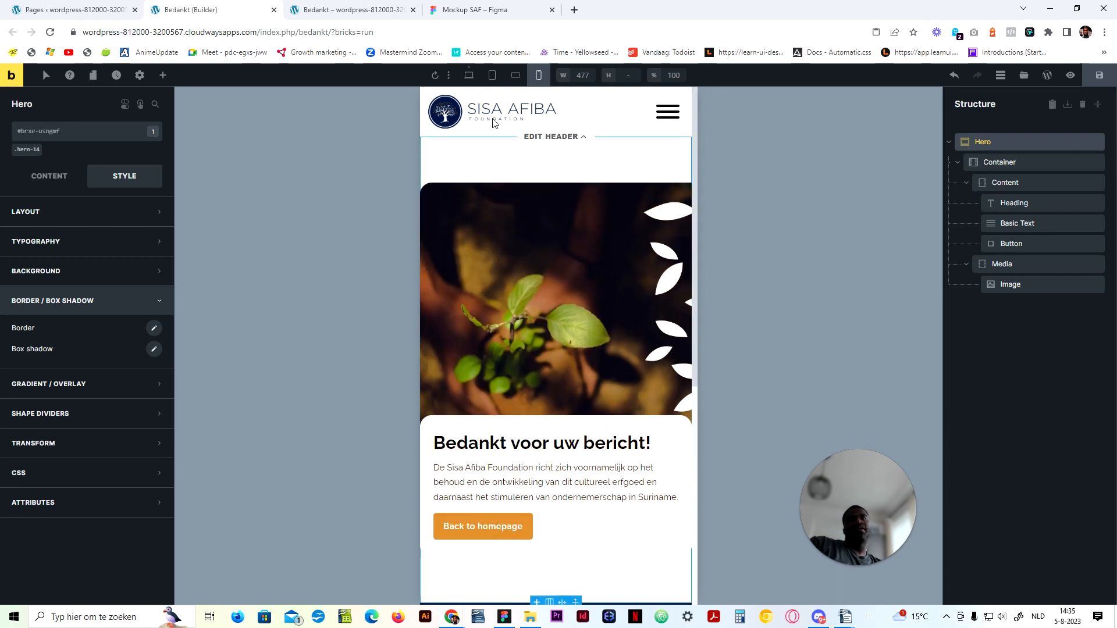
left_click(469, 75)
Step: Save the Bedankt page, check it on the front end, and close its front-end and builder tabs
left_click(1113, 82)
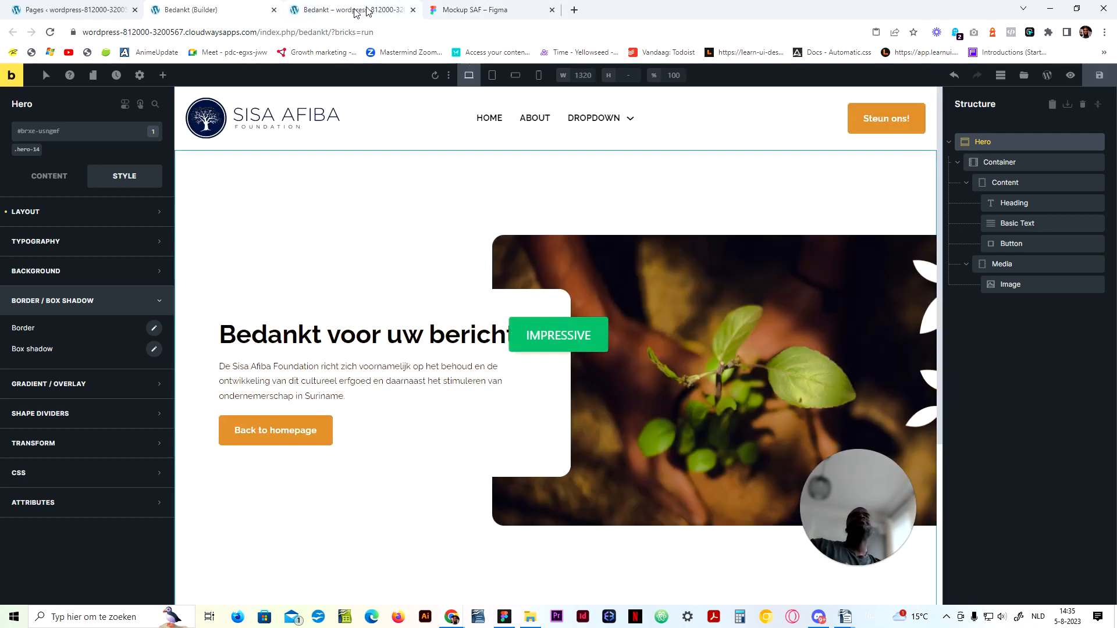
left_click(412, 12)
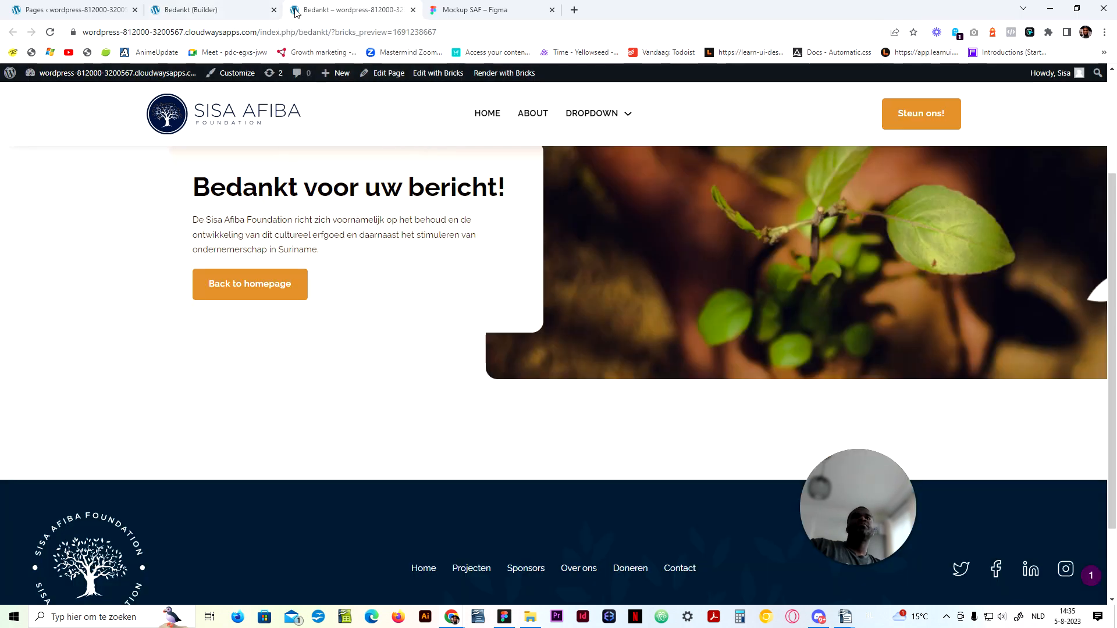
left_click(413, 10)
left_click(273, 10)
Step: Look through the page designs in the Figma mockup and examine the Project overzicht V2 frames
left_click(446, 210)
scroll(374, 180, "right", 20)
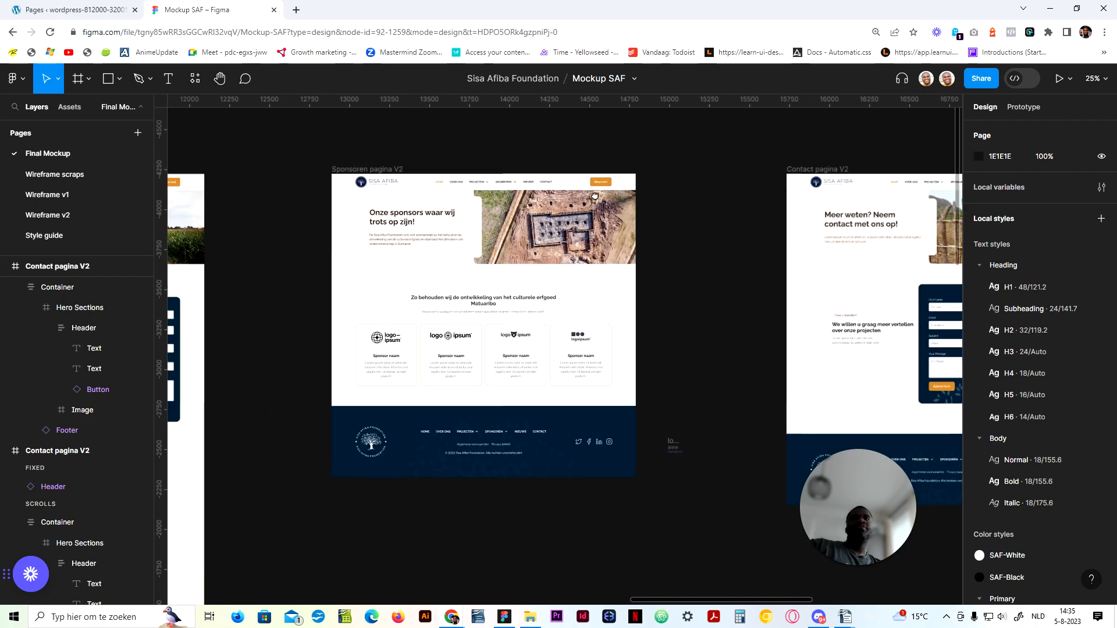
scroll(694, 284, "left", 20)
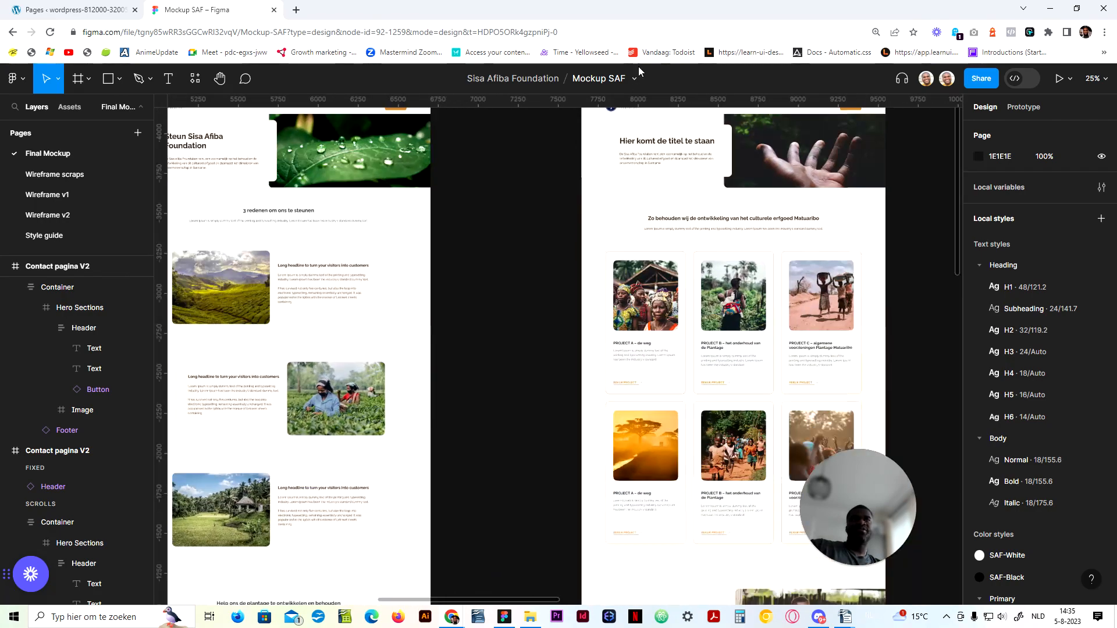
left_click_drag(601, 349, 377, 173)
left_click_drag(795, 312, 369, 490)
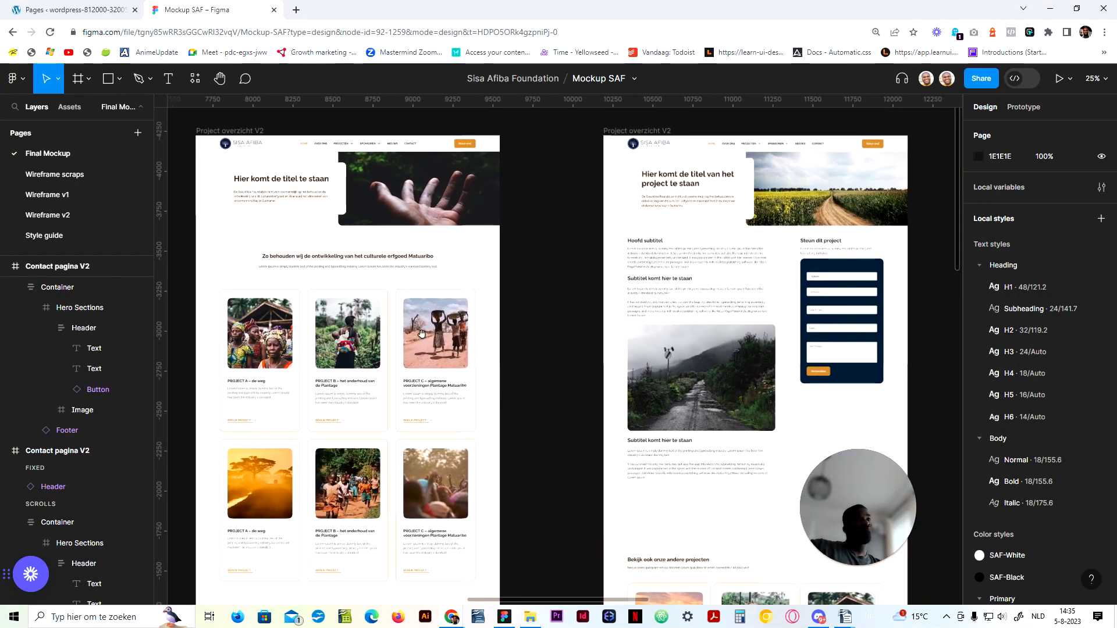
left_click_drag(566, 270, 782, 313)
Step: Open the Projecten and Over ons pages from the WordPress page list in the Bricks builder, each in a new browser tab
left_click(70, 10)
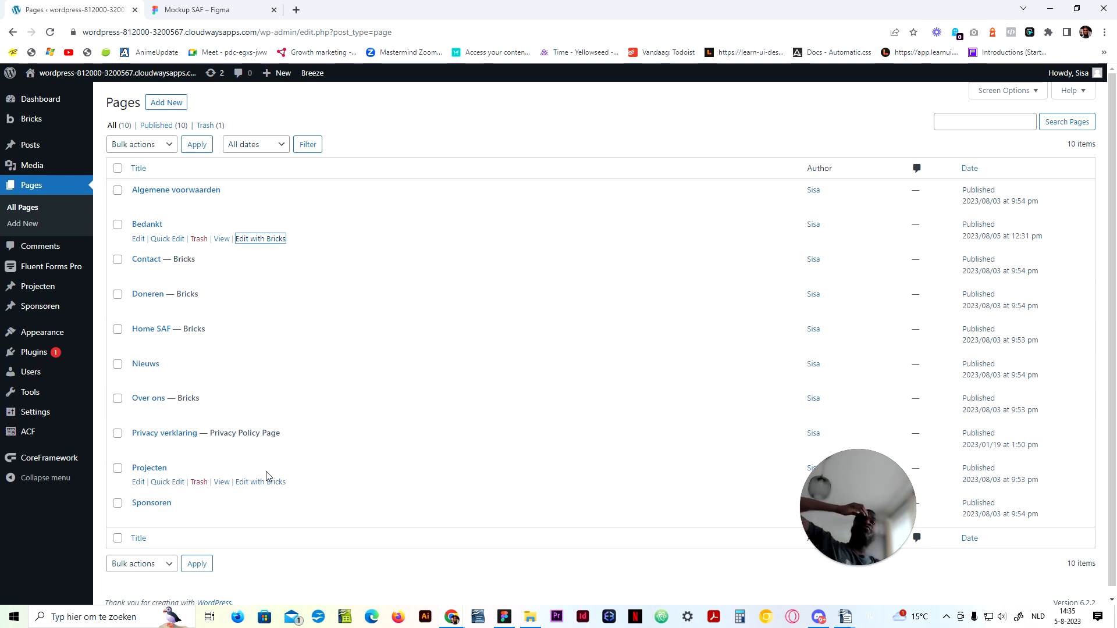
right_click(268, 482)
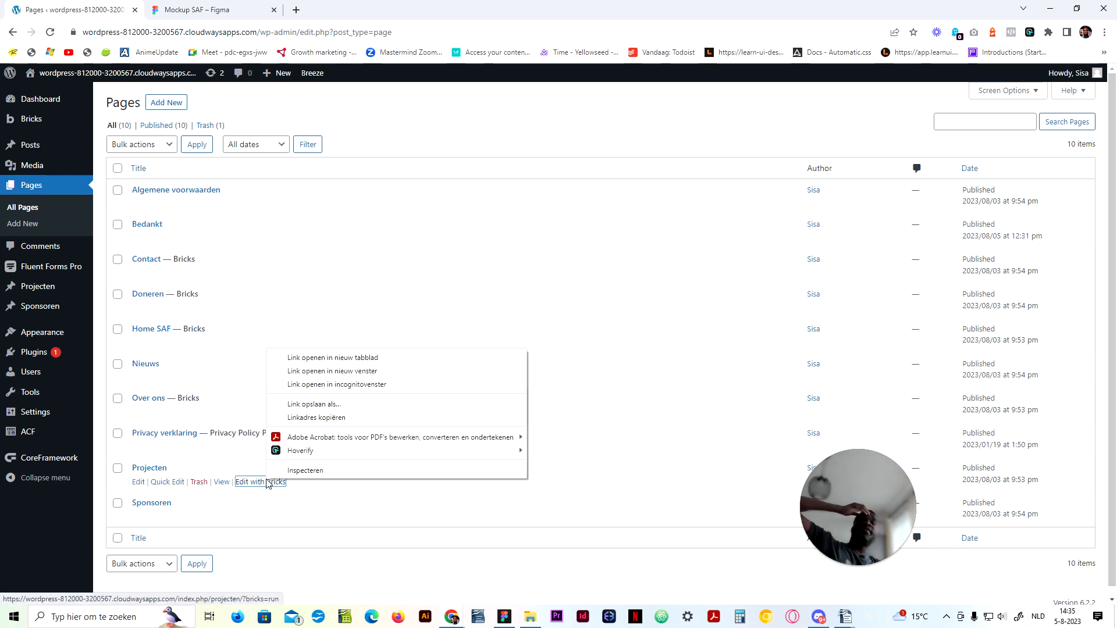
left_click(346, 358)
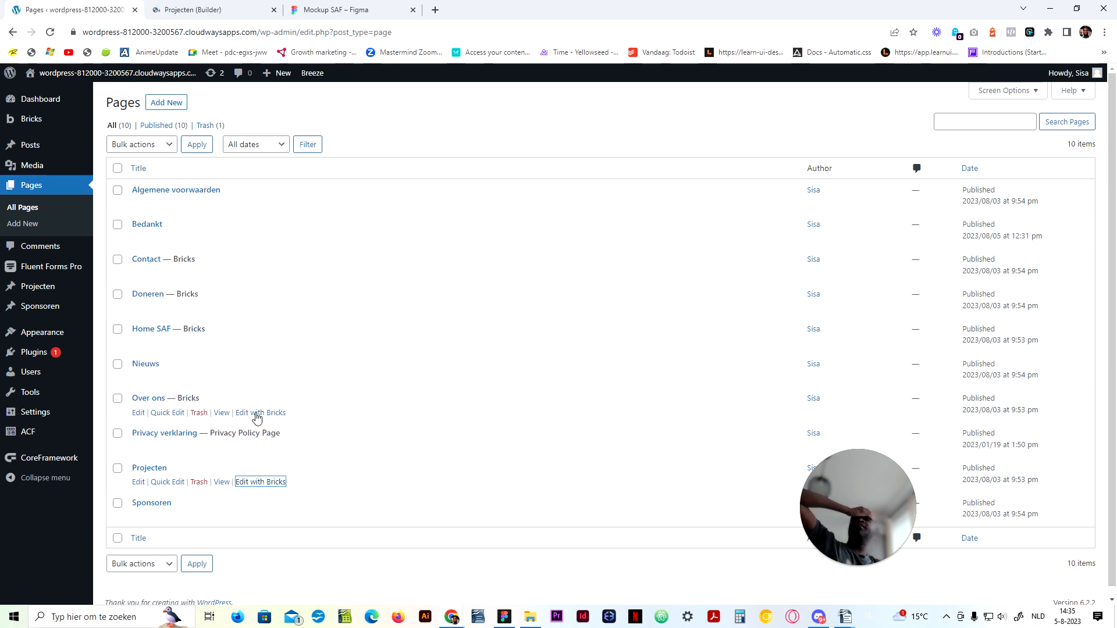
right_click(257, 417)
left_click(323, 426)
left_click(349, 10)
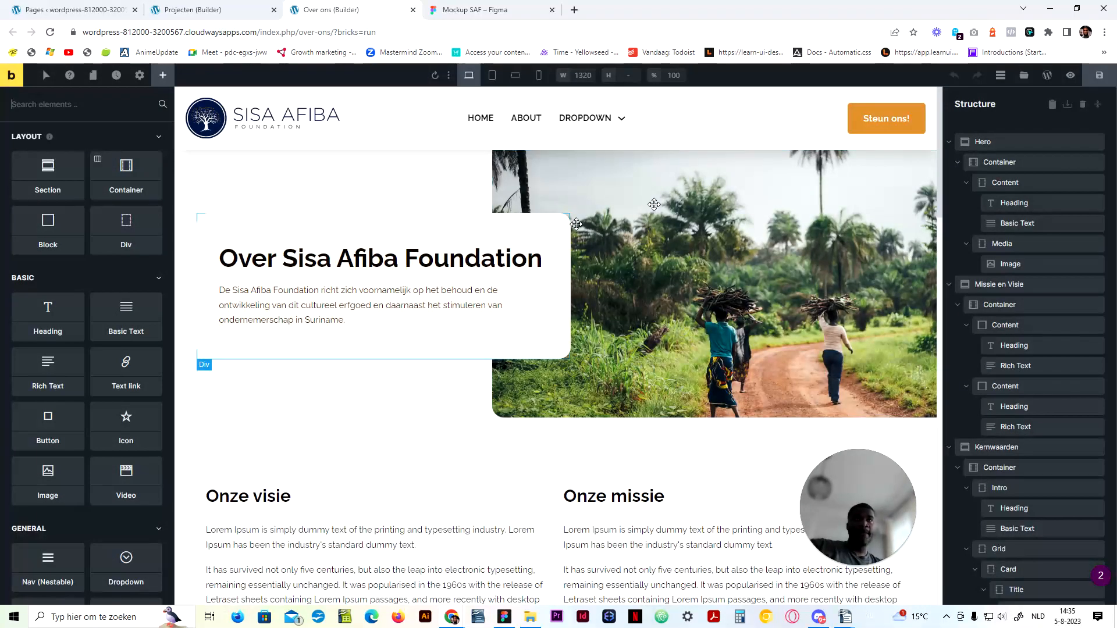
Step: Copy the Hero section from the Over ons page, close that page, and paste the section into the Projecten page
left_click(1005, 146)
key("ctrl+c")
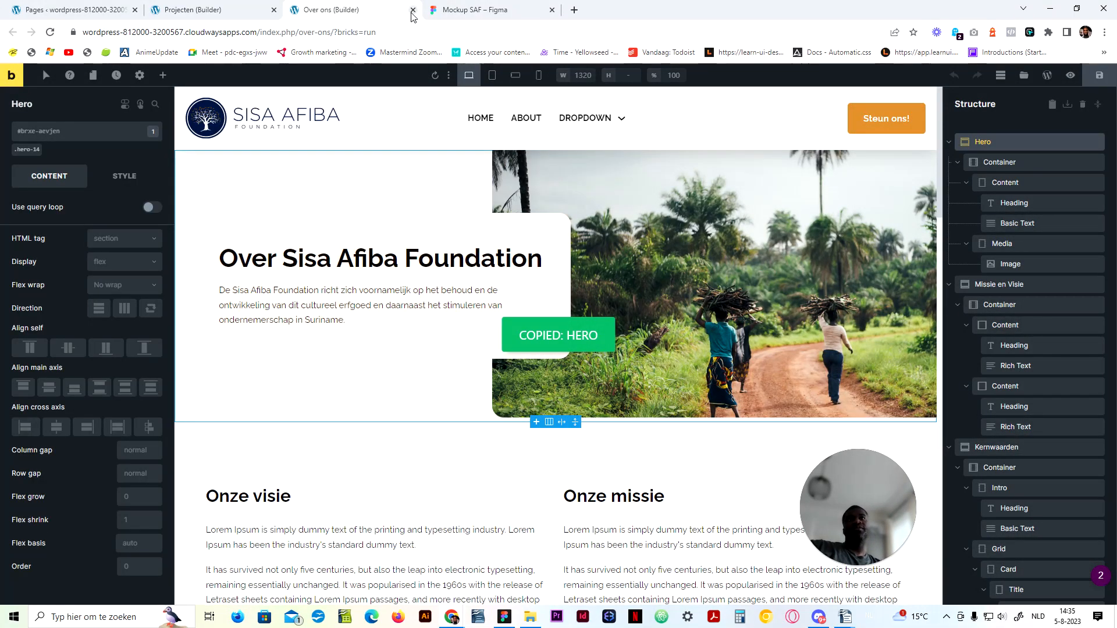
left_click(412, 10)
key("ctrl+v")
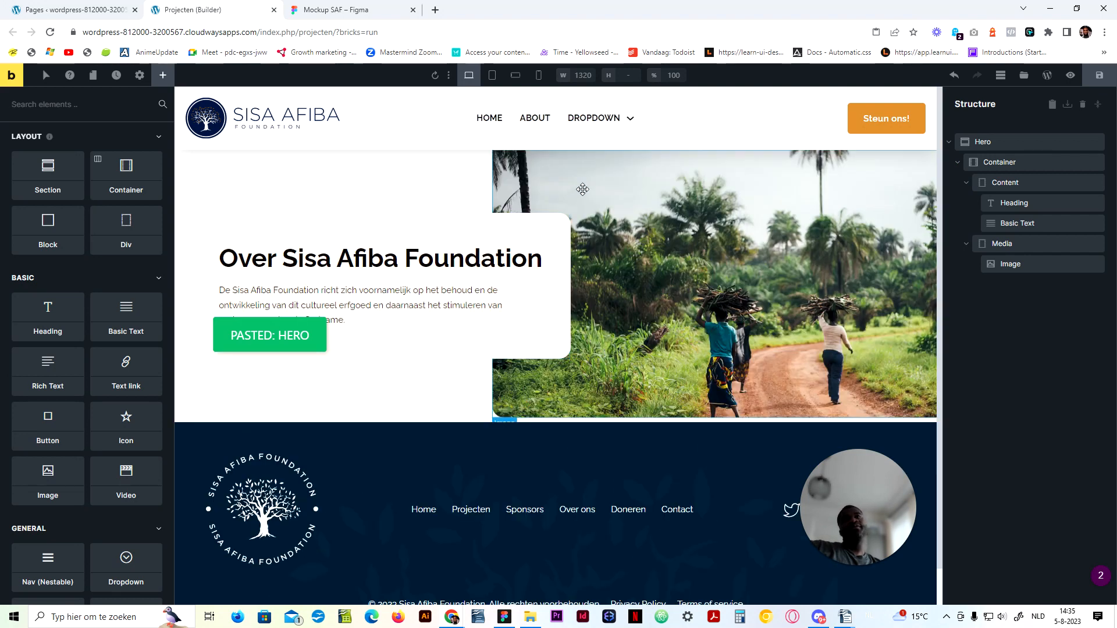
Step: Replace the Projecten hero heading with the mockup title "Hier komt de titel te staan" and save the page
key("ctrl+Tab")
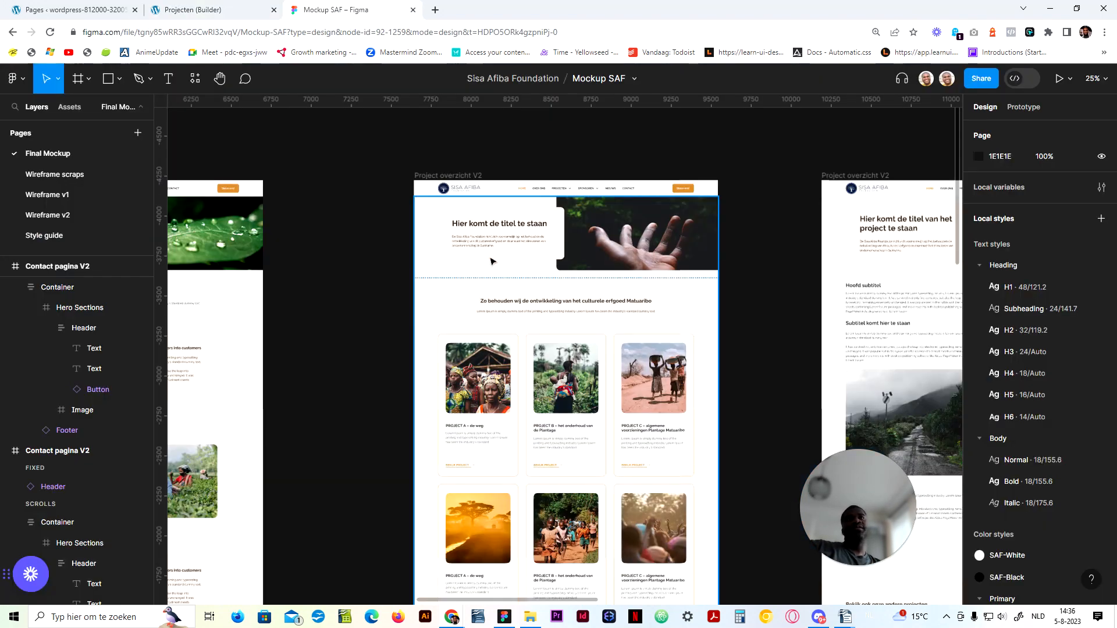
left_click(488, 228)
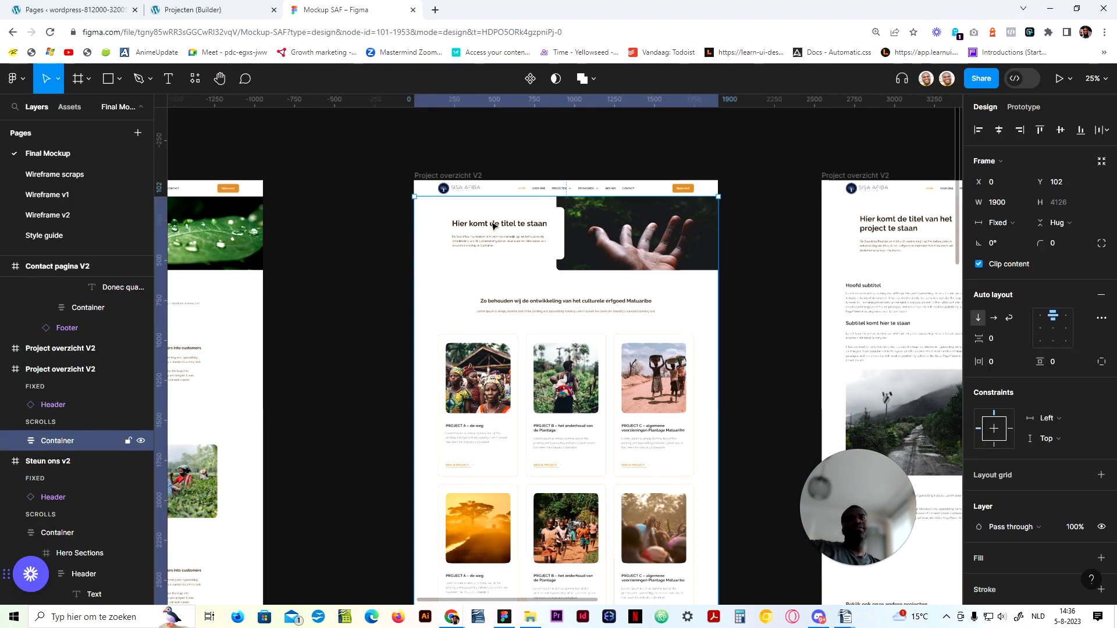
double_click(491, 226)
double_click(493, 225)
double_click(493, 224)
key("ctrl+shift+Tab")
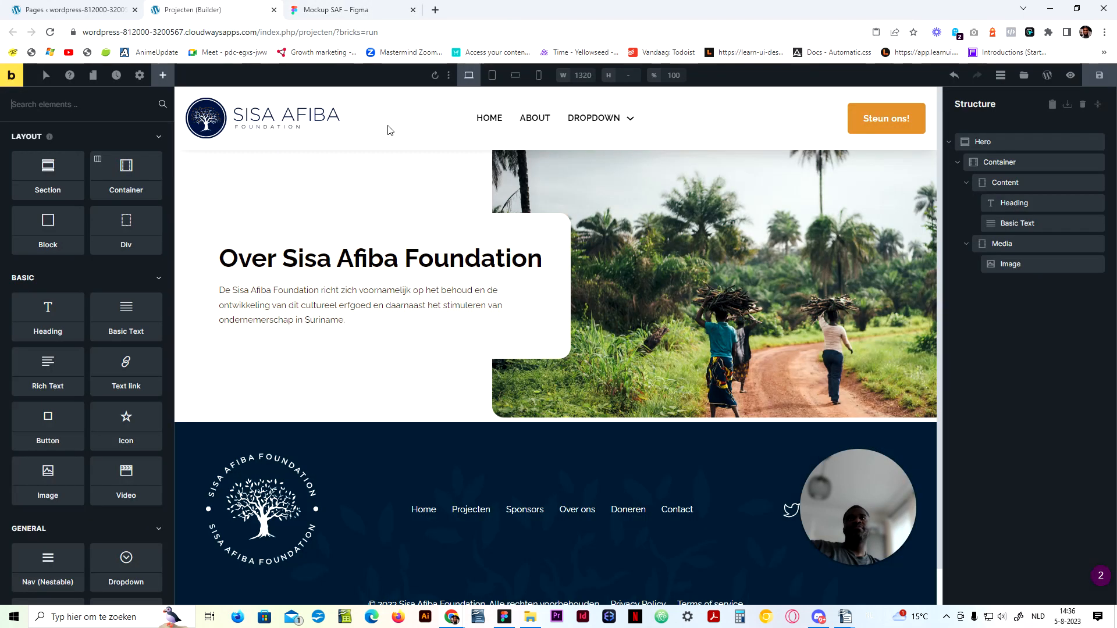
double_click(473, 258)
triple_click(87, 211)
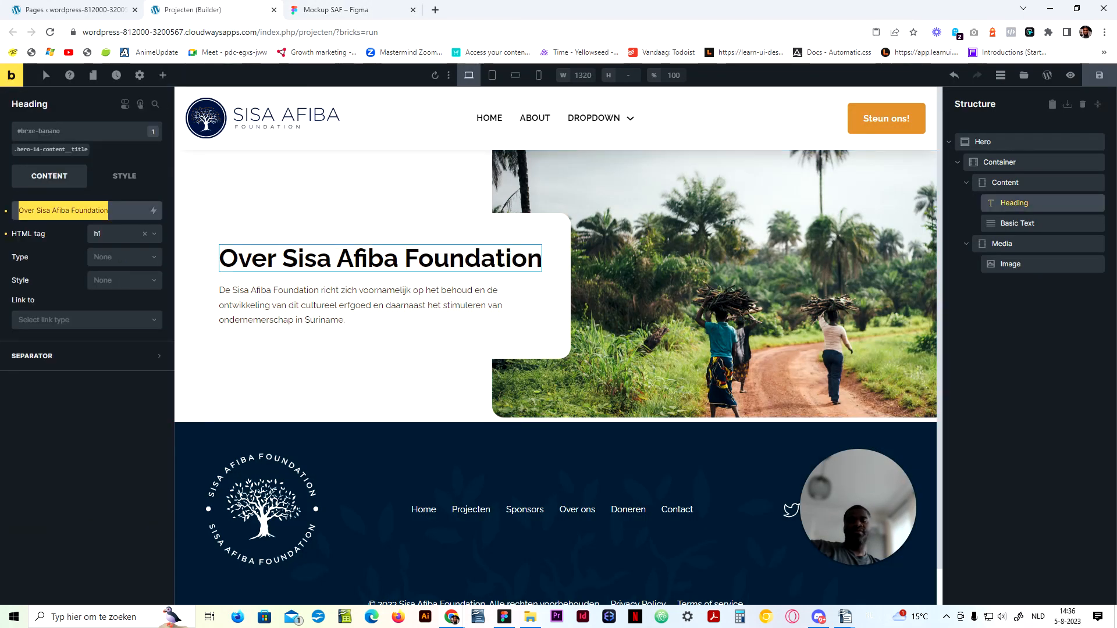
key("ctrl+v")
left_click(1097, 80)
Step: Replace the hero image with Uitgestreke-hand.jpg, give it the alt text "Uitgestreke hand", and save the page
left_click(757, 253)
left_click(332, 9)
left_click(243, 6)
left_click(102, 236)
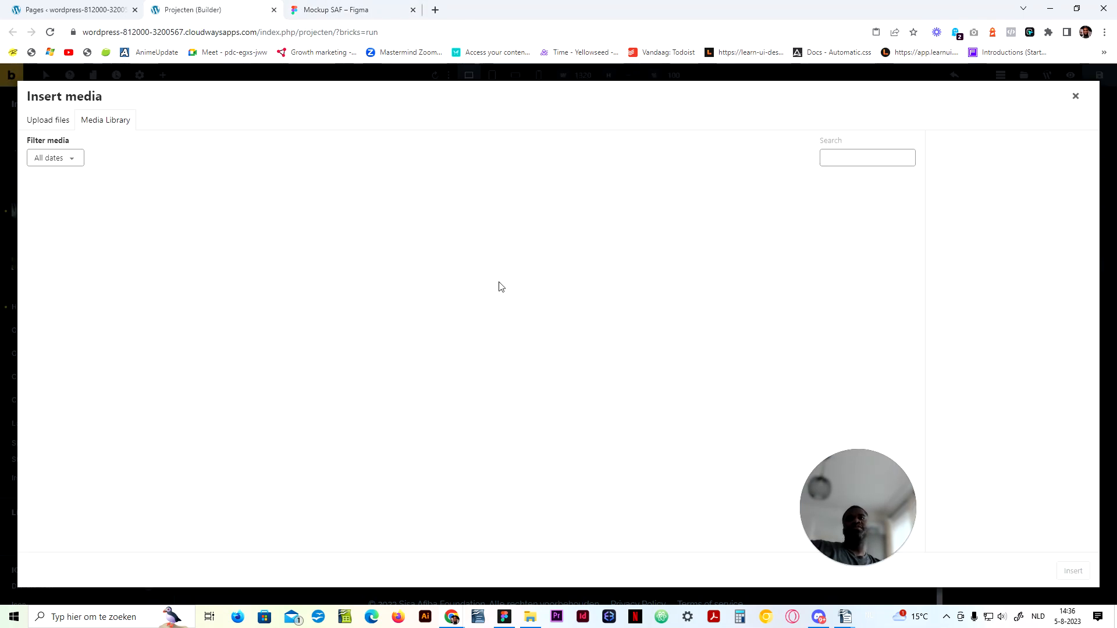
left_click(777, 326)
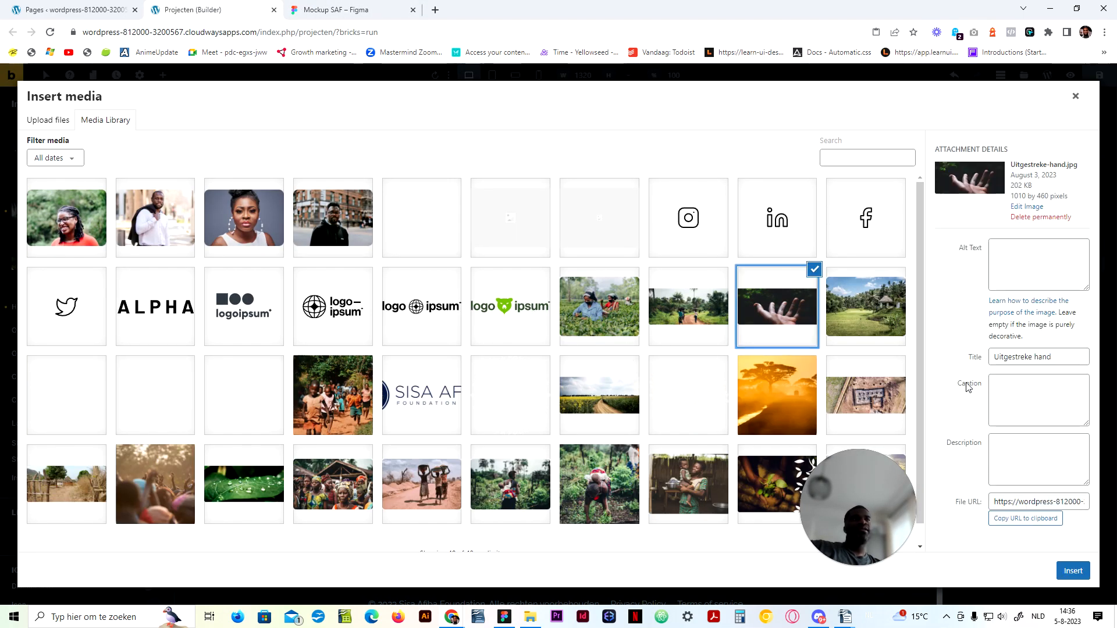
left_click_drag(993, 357, 1050, 356)
key("ctrl+c")
left_click(1038, 261)
key("ctrl+v")
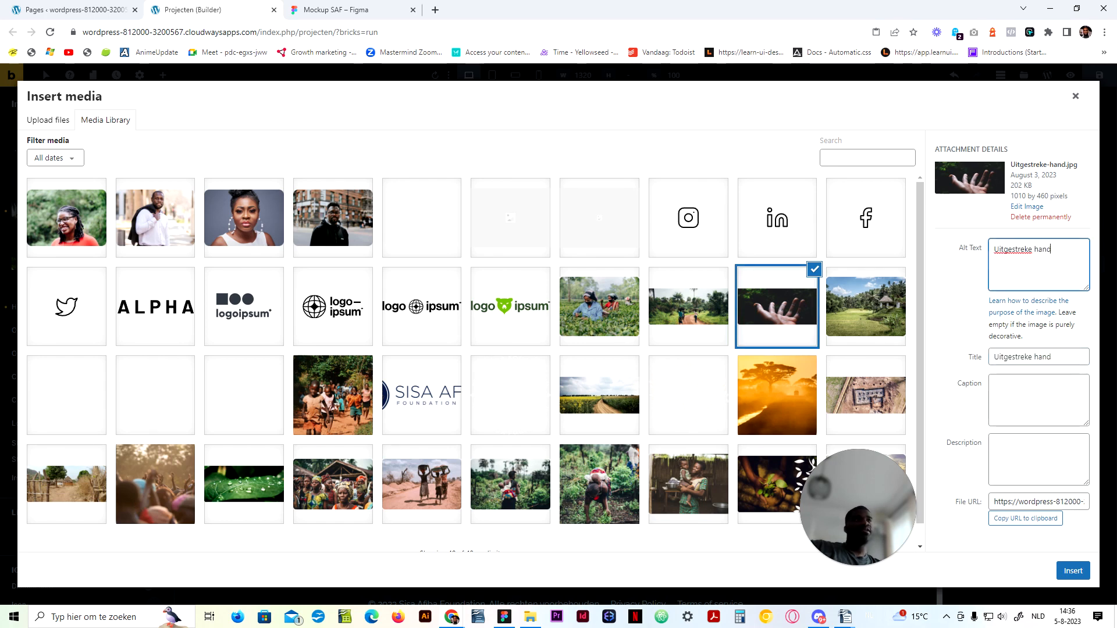
left_click(1073, 571)
left_click(1101, 77)
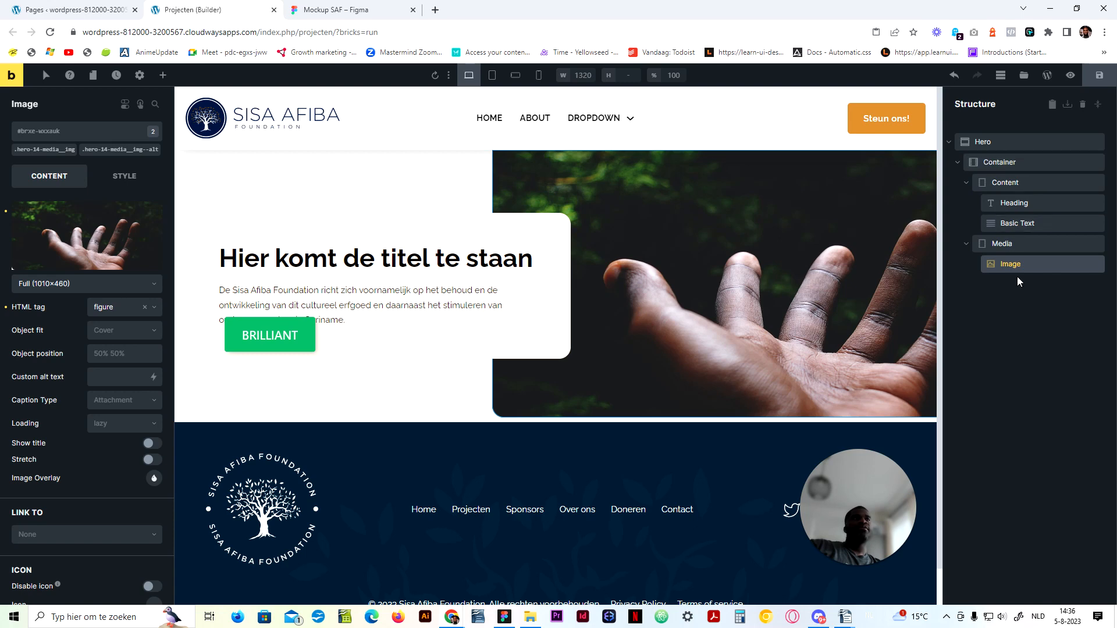
Step: Check the lower sections of the project overview design in the mockup, then reopen the Over ons page in the Bricks builder
left_click(381, 9)
scroll(649, 326, "down", 5)
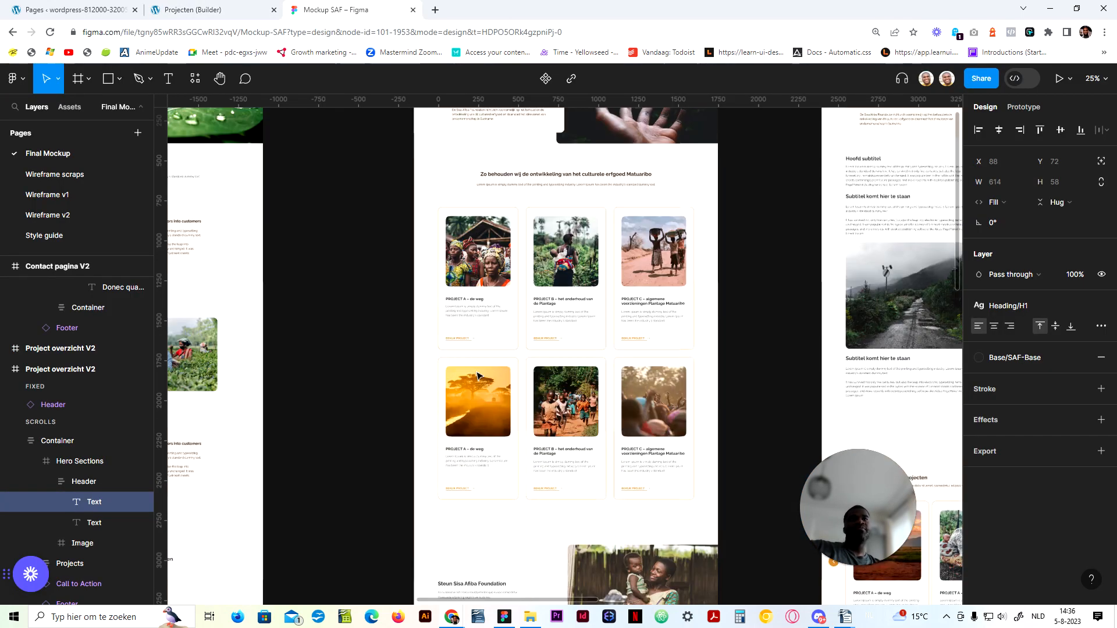
left_click(252, 5)
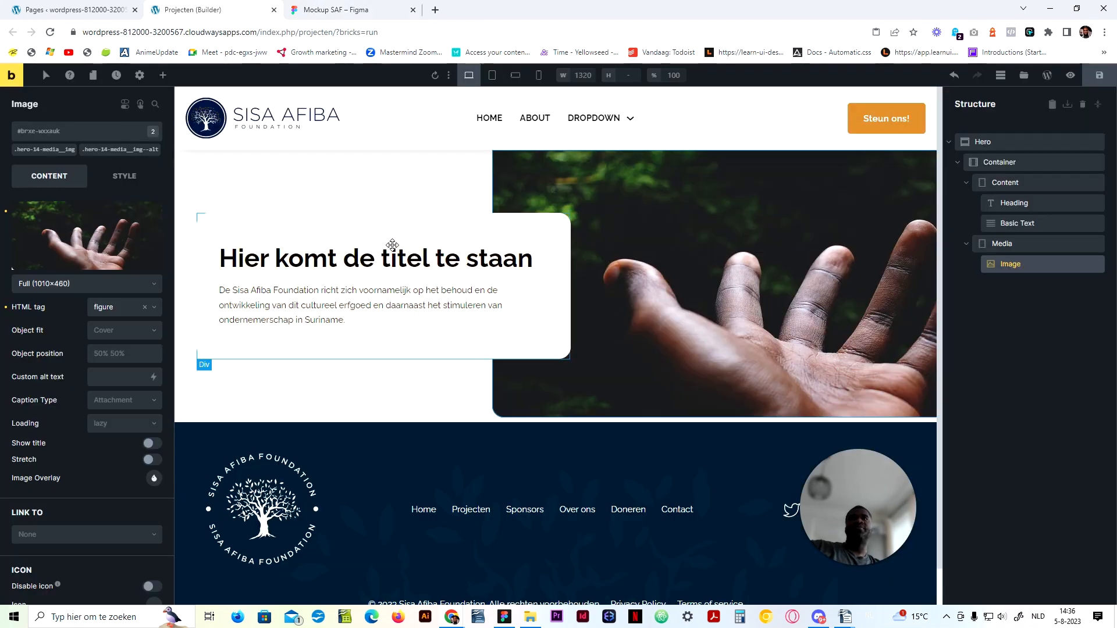
left_click(73, 9)
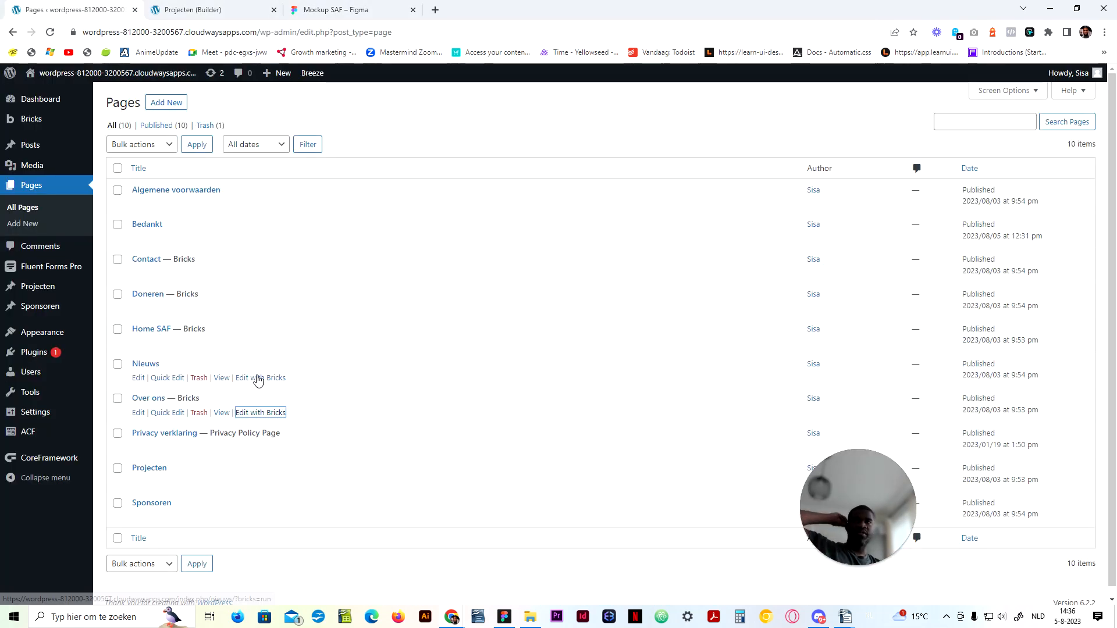
right_click(289, 414)
left_click(341, 420)
left_click(209, 10)
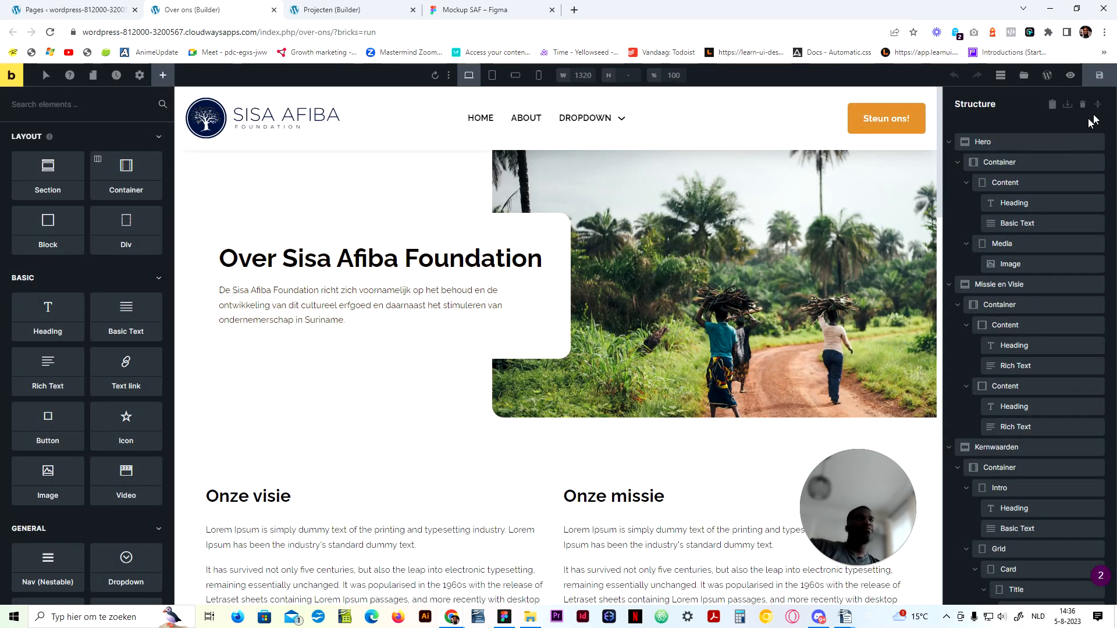
Step: Copy the CTA section from the Over ons page into the Projecten page below the Hero, then close the Over ons page
left_click(1097, 105)
left_click(1000, 224)
key("ctrl+c")
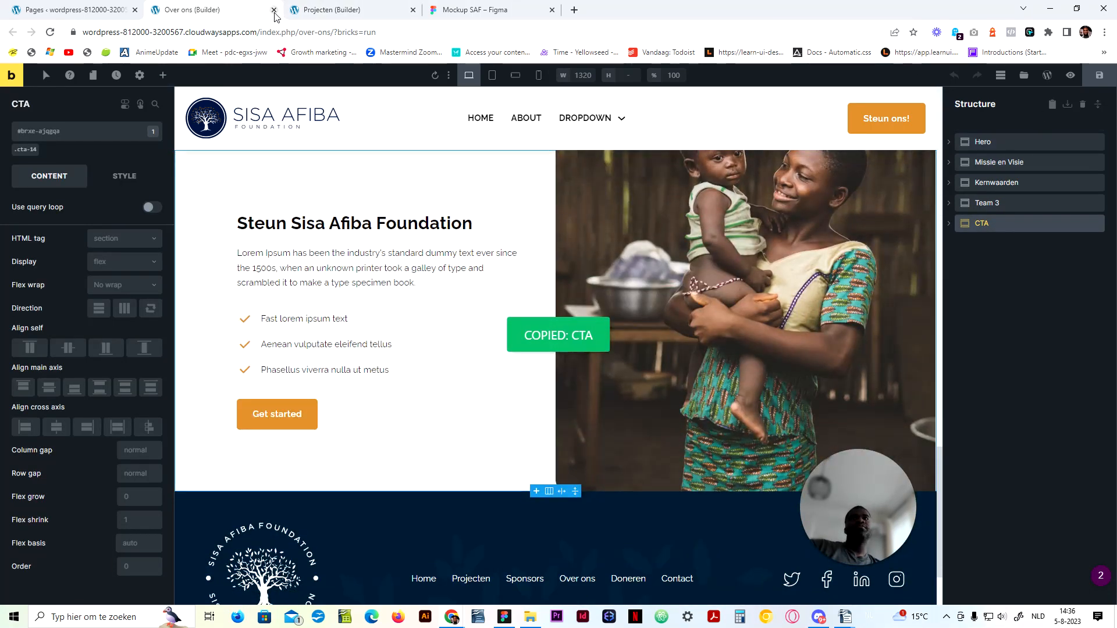
left_click(307, 10)
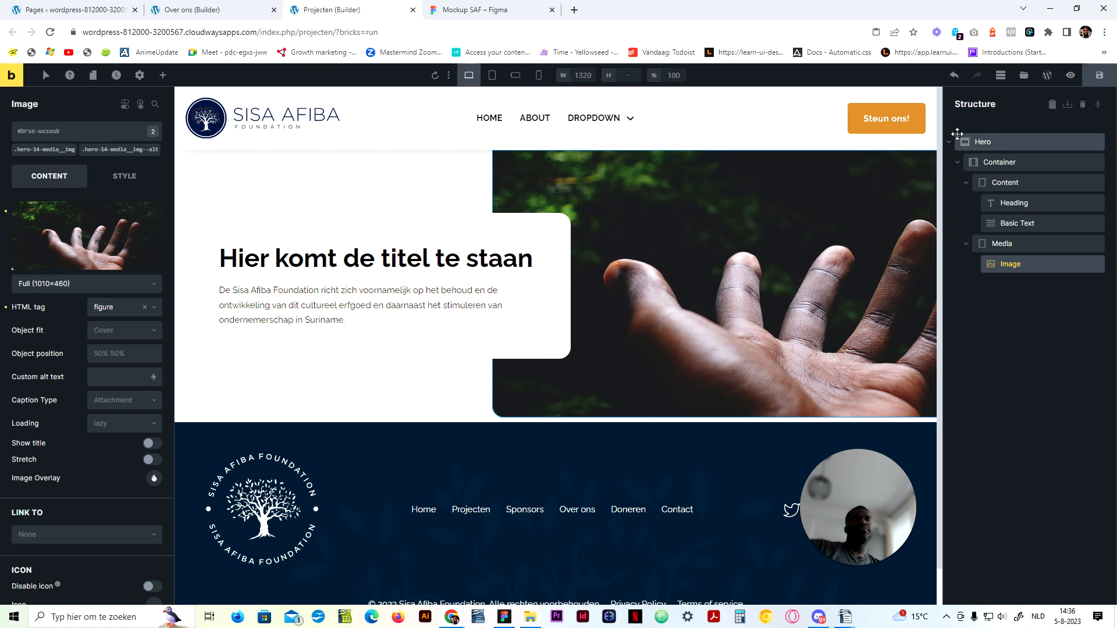
left_click(949, 143)
left_click(994, 211)
key("ctrl+v")
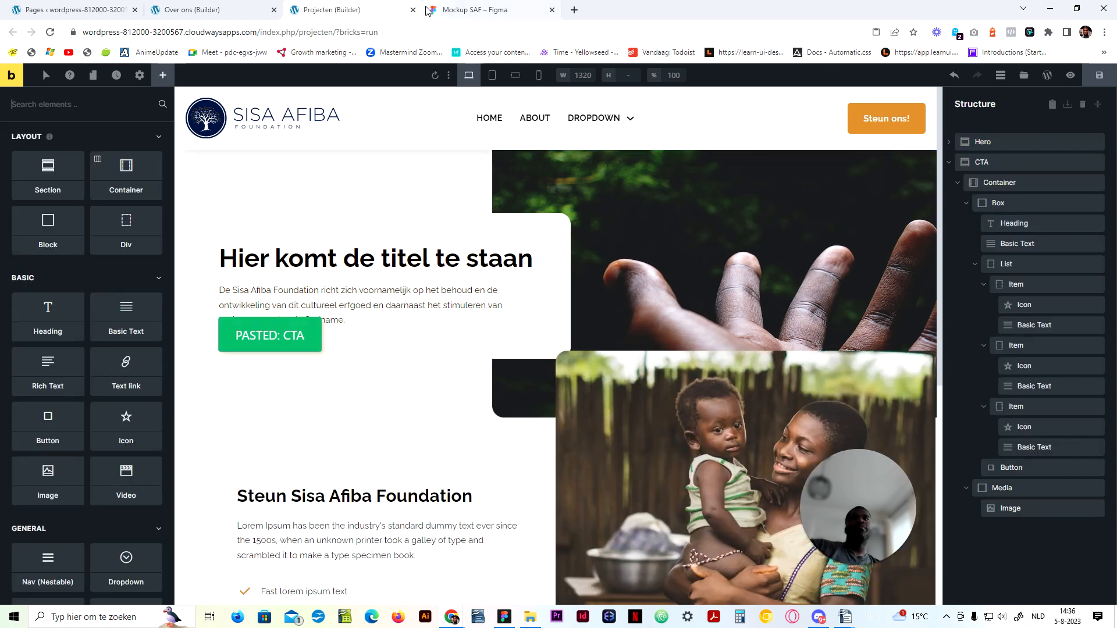
left_click(274, 10)
left_click(949, 163)
Step: Add an empty section directly after the Hero on the Projecten page
left_click(977, 142)
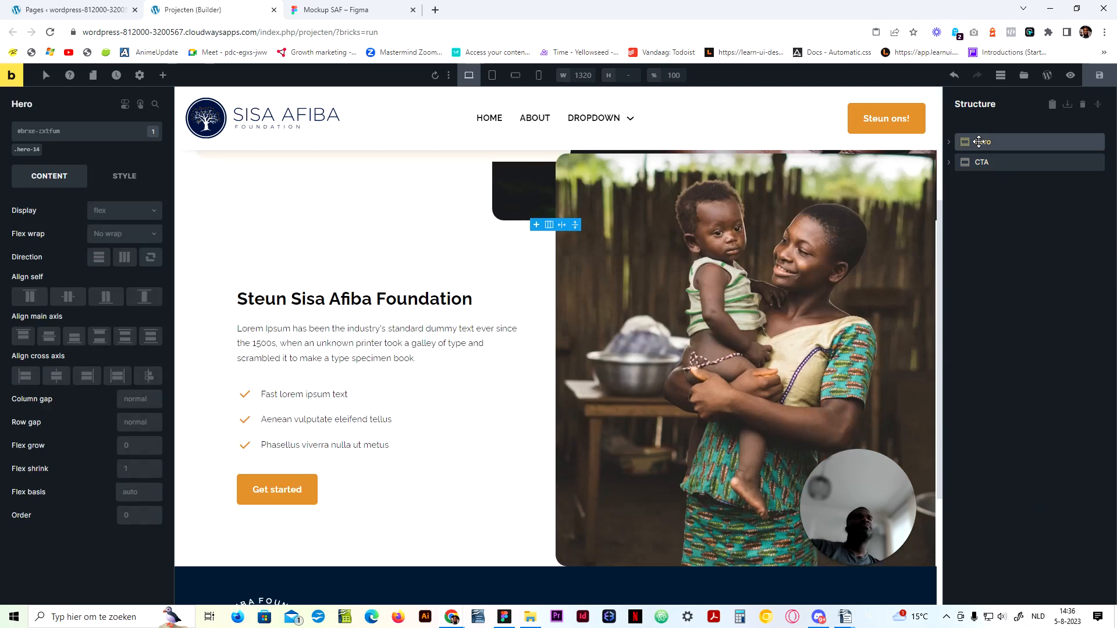
left_click(163, 75)
left_click(63, 175)
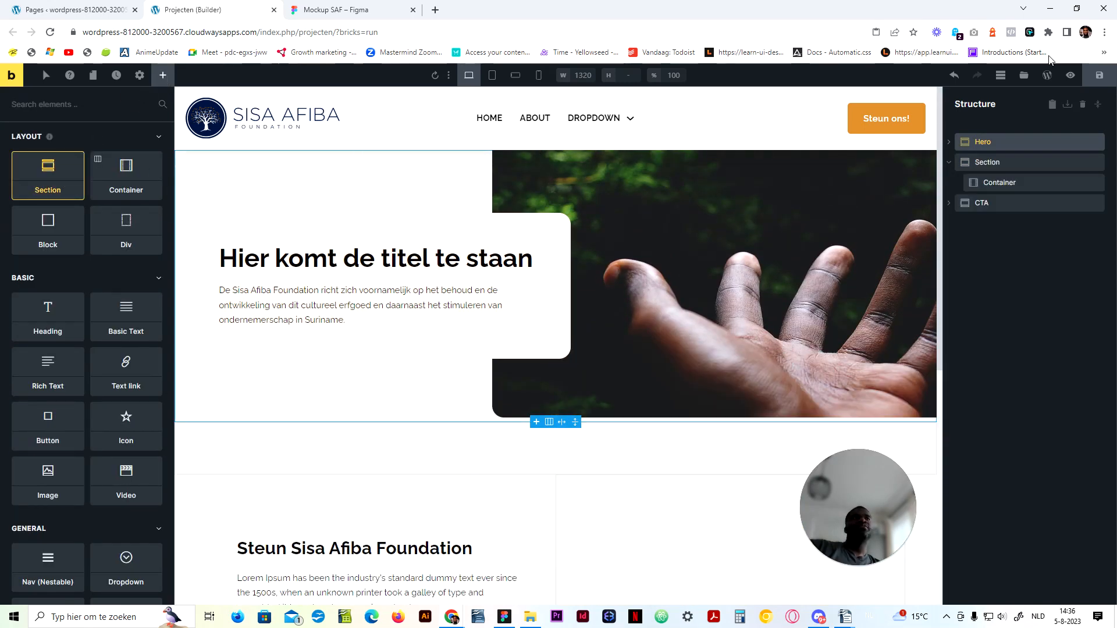
Step: Insert the remote template Section Intro Centered, checking the mockup's project overview for the matching layout
left_click(1025, 76)
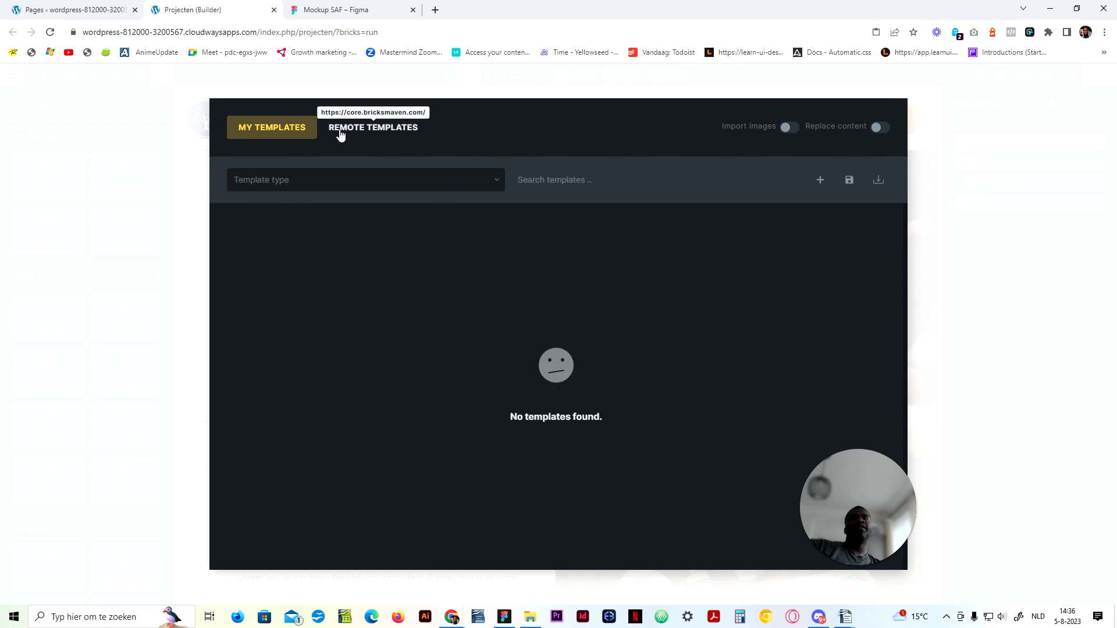
left_click(341, 132)
key("ctrl+Tab")
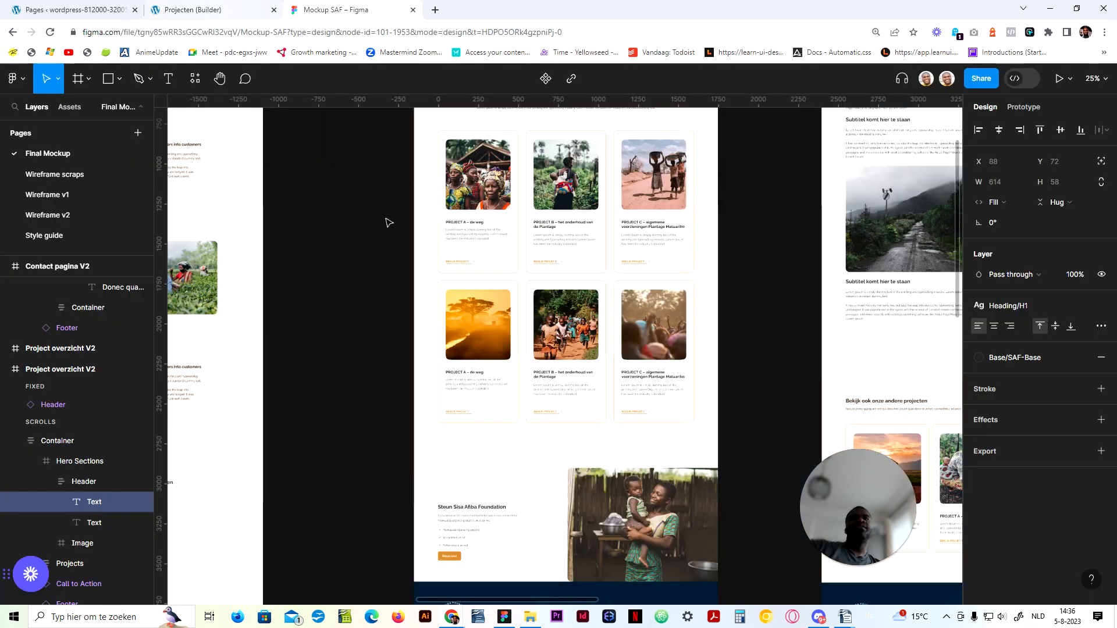
left_click(276, 3)
scroll(578, 388, "down", 10)
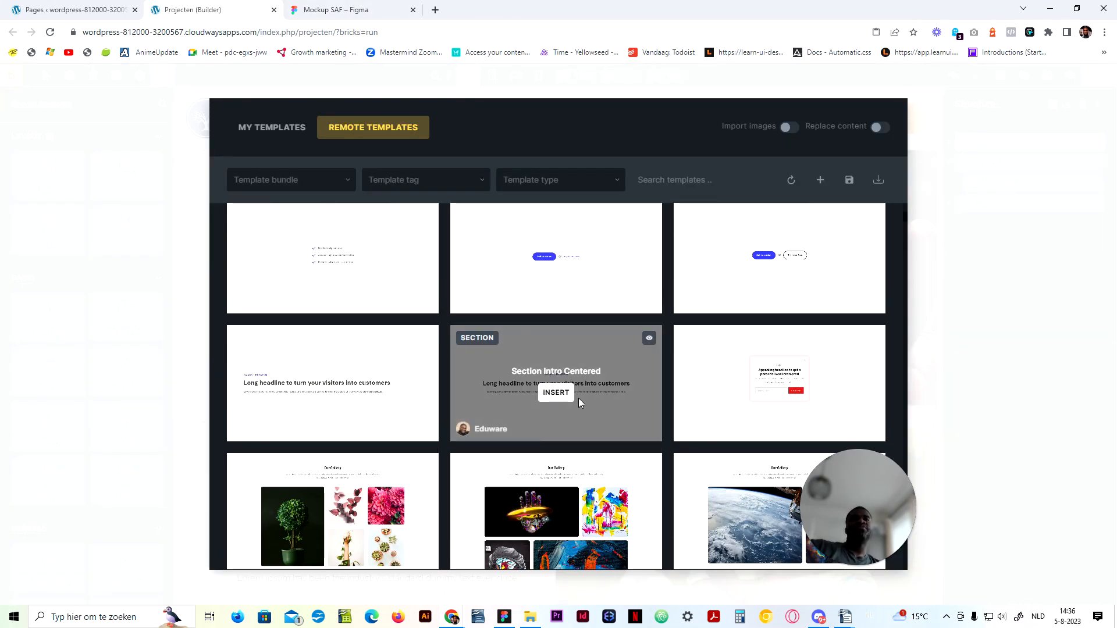
left_click(565, 395)
left_click(600, 259)
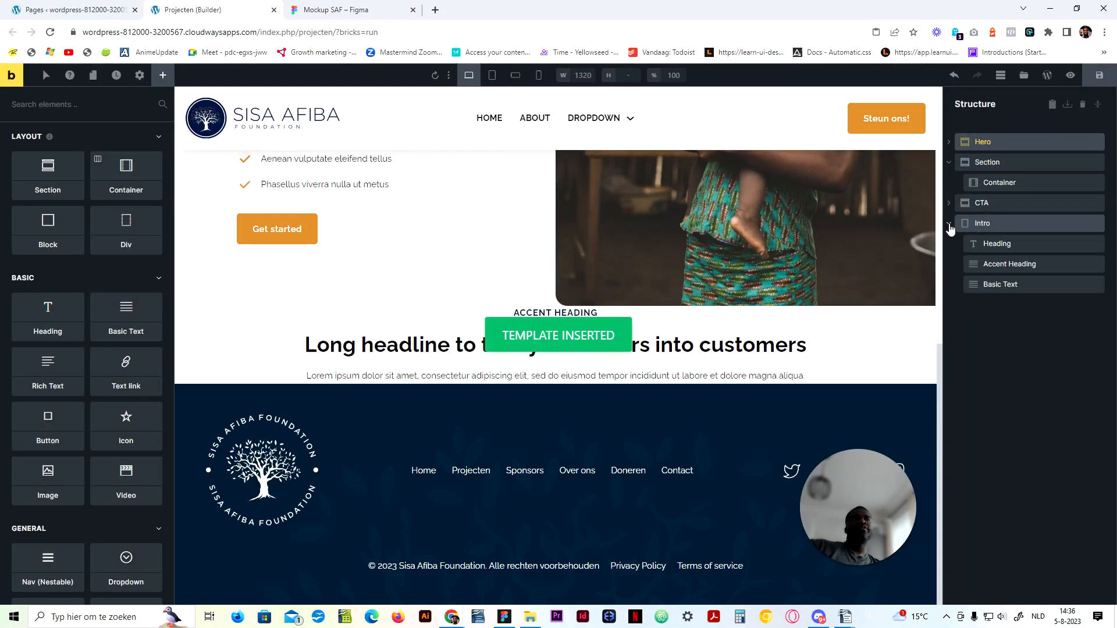
Step: Move the Intro block into the new section's Container and delete its Accent Heading
left_click(950, 225)
left_click_drag(954, 225, 995, 197)
scroll(531, 312, "up", 5)
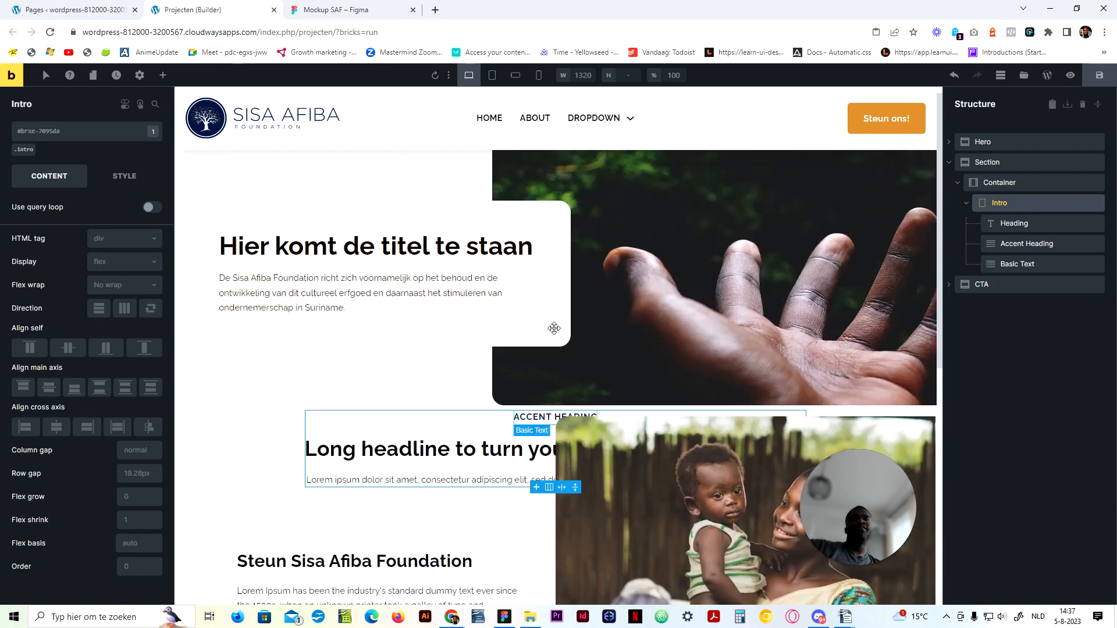
right_click(550, 434)
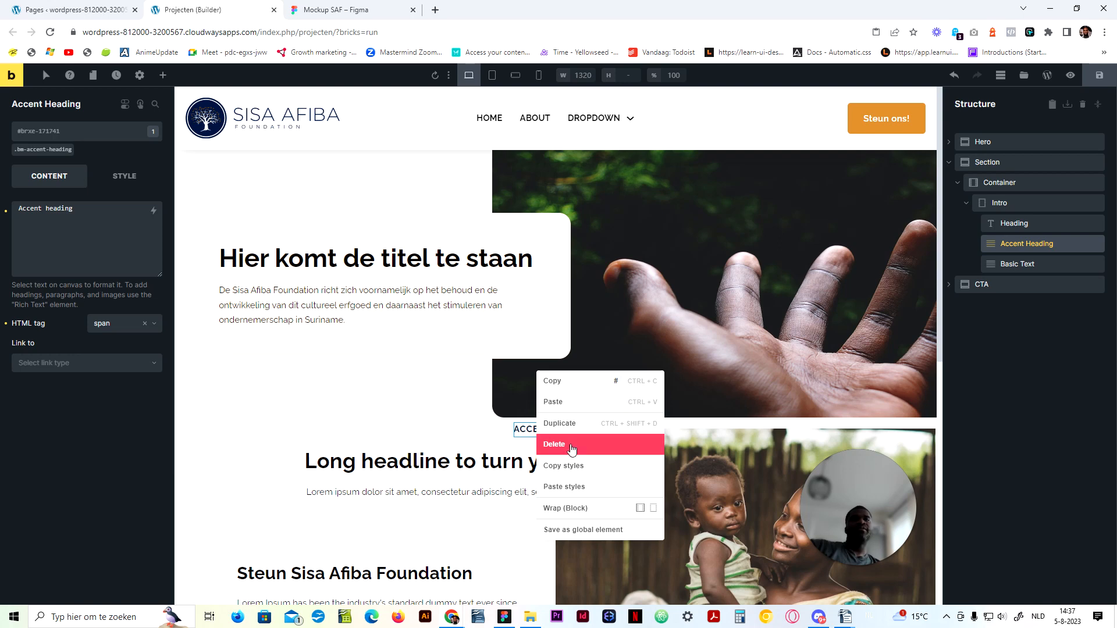
left_click(572, 445)
Step: Rename the new section between Hero and CTA to "Project overzicht"
left_click(1001, 182)
double_click(991, 162)
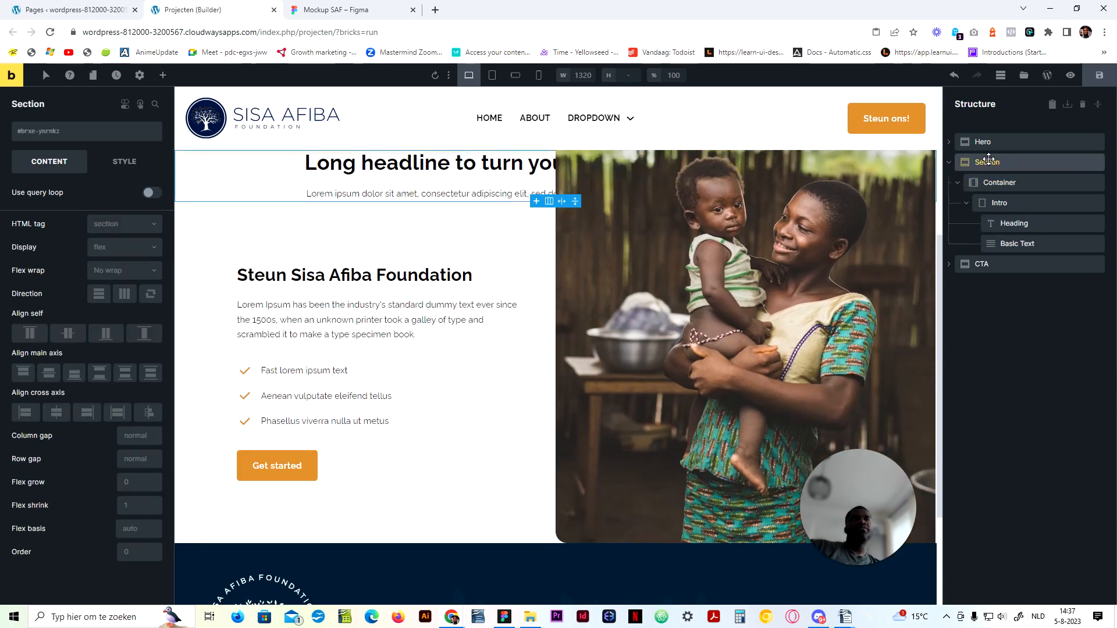
type("Project overzicht")
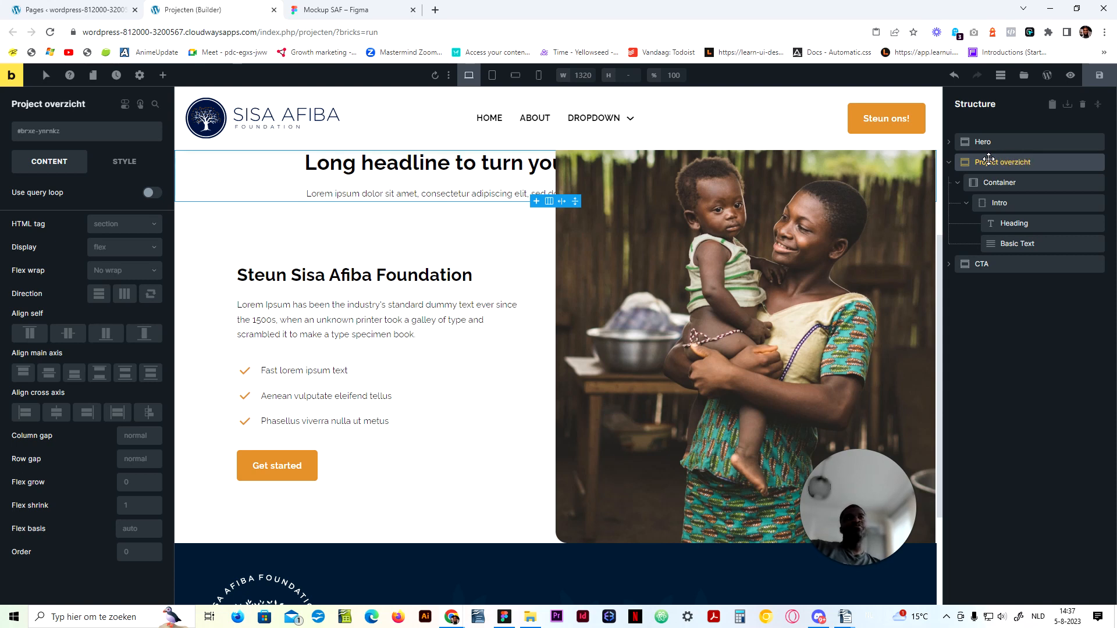
Step: Add a new class saf-project-archive to the Project overzicht section, copying the class name, and open the class's style settings
left_click(84, 138)
type("saf-")
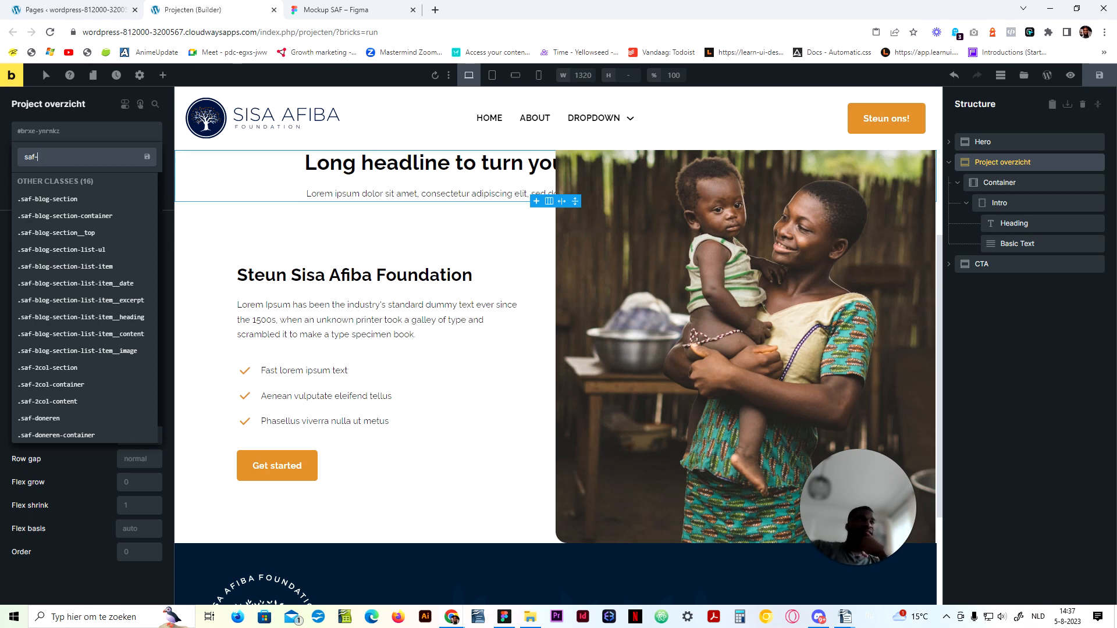
type("project")
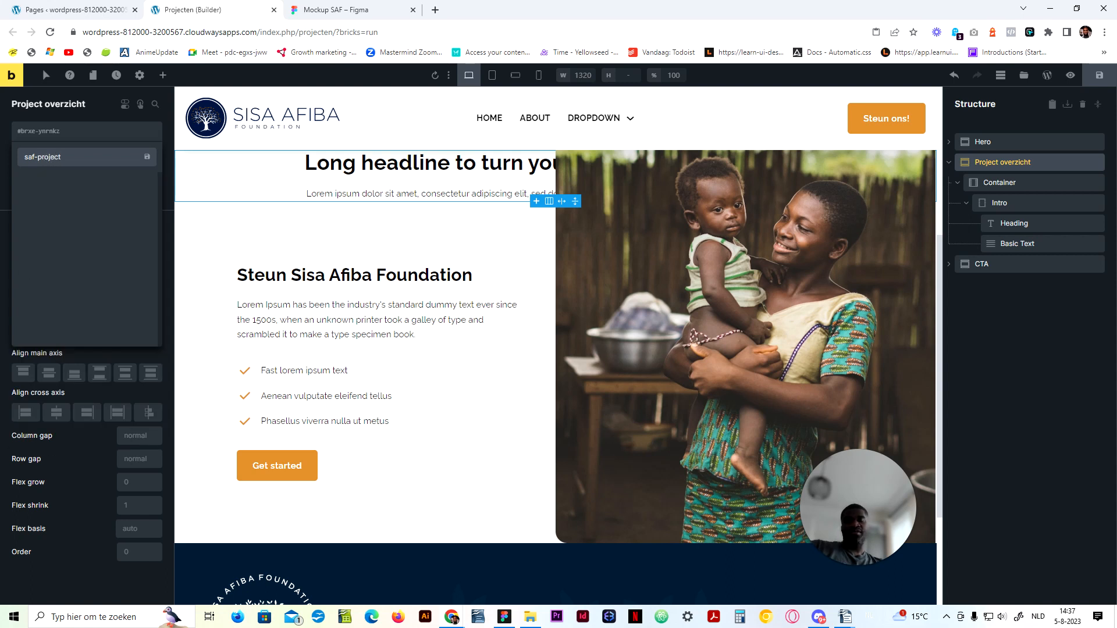
type("-o")
key("BackSpace")
type("archive")
key("ctrl+a")
key("ctrl+c")
key("Return")
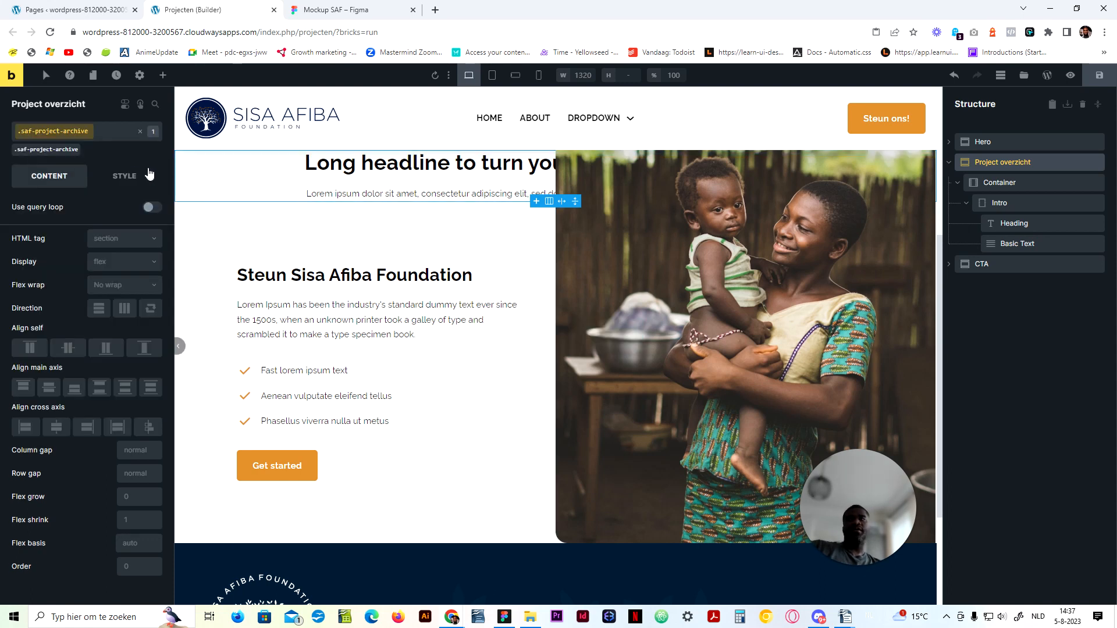
left_click(124, 176)
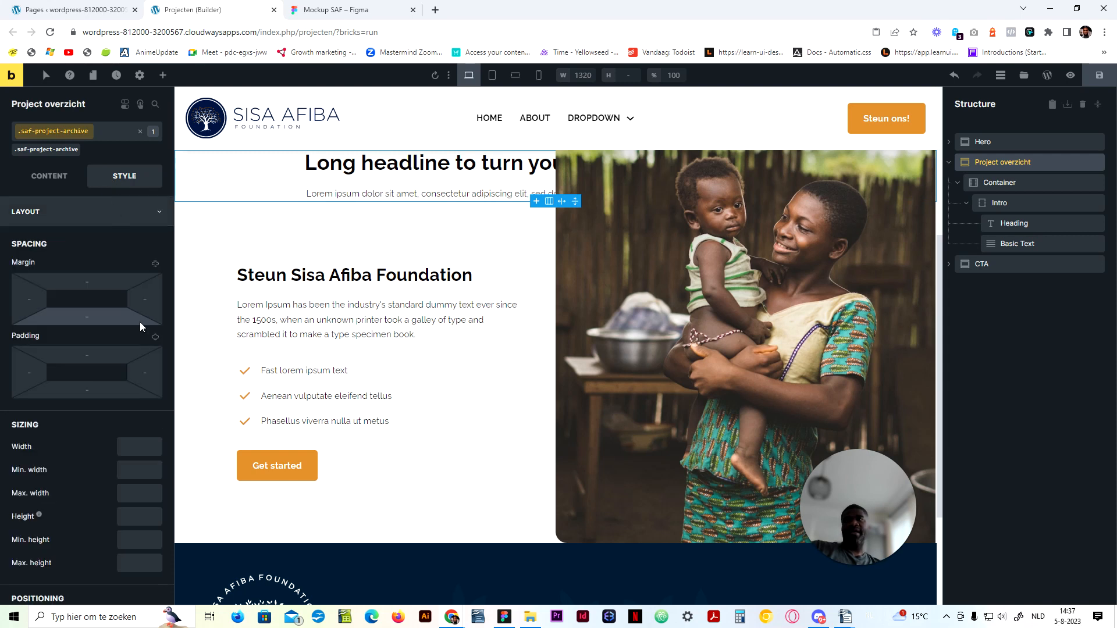
Step: Set the saf-project-archive padding to var(--space-xl) at the sides and var(--space-3xl) at the top and bottom
left_click(156, 337)
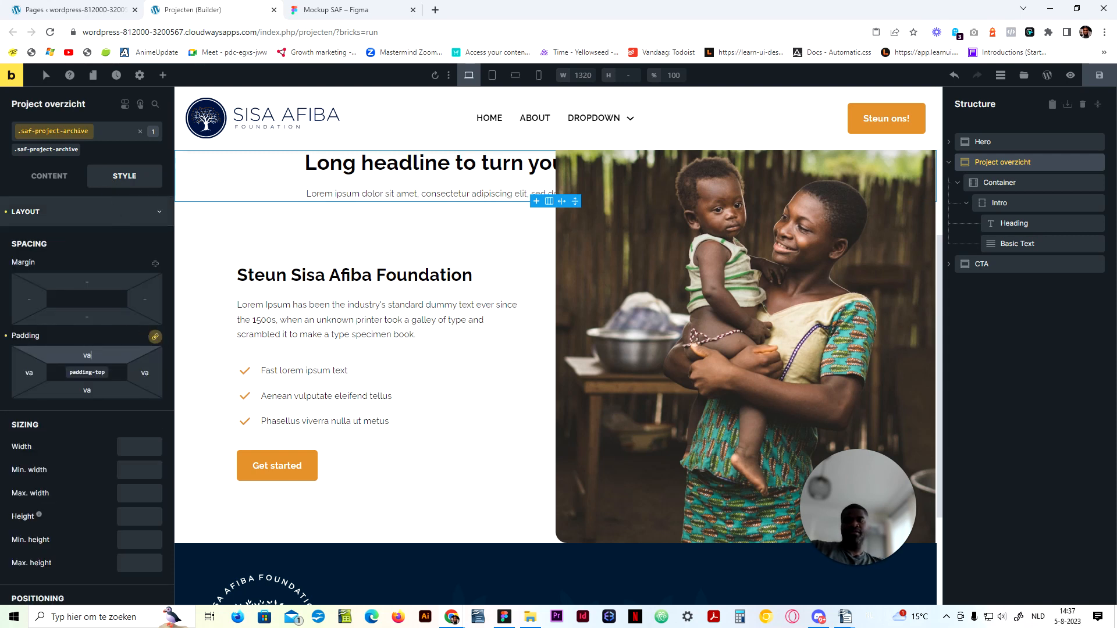
type("var(--space-x")
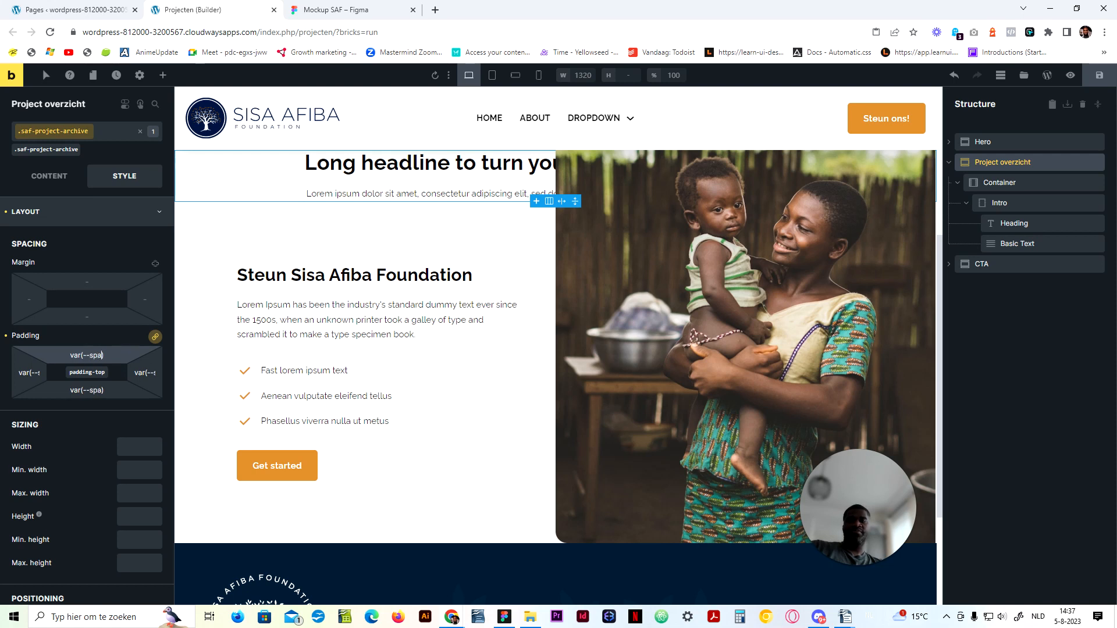
type("l")
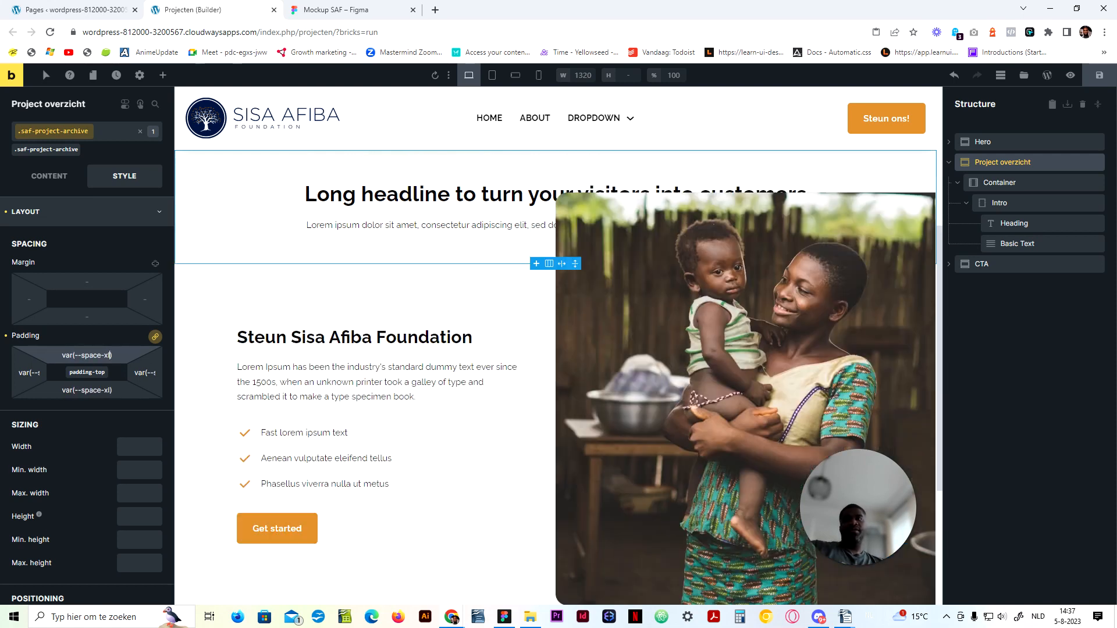
key("ctrl+s")
type("3")
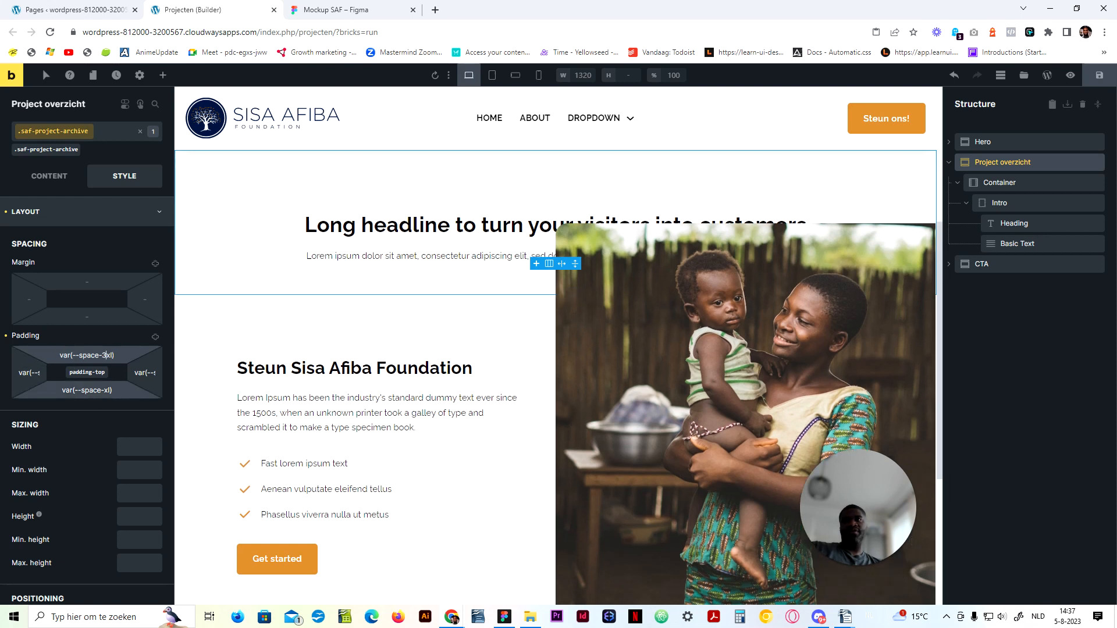
left_click(104, 391)
type("3")
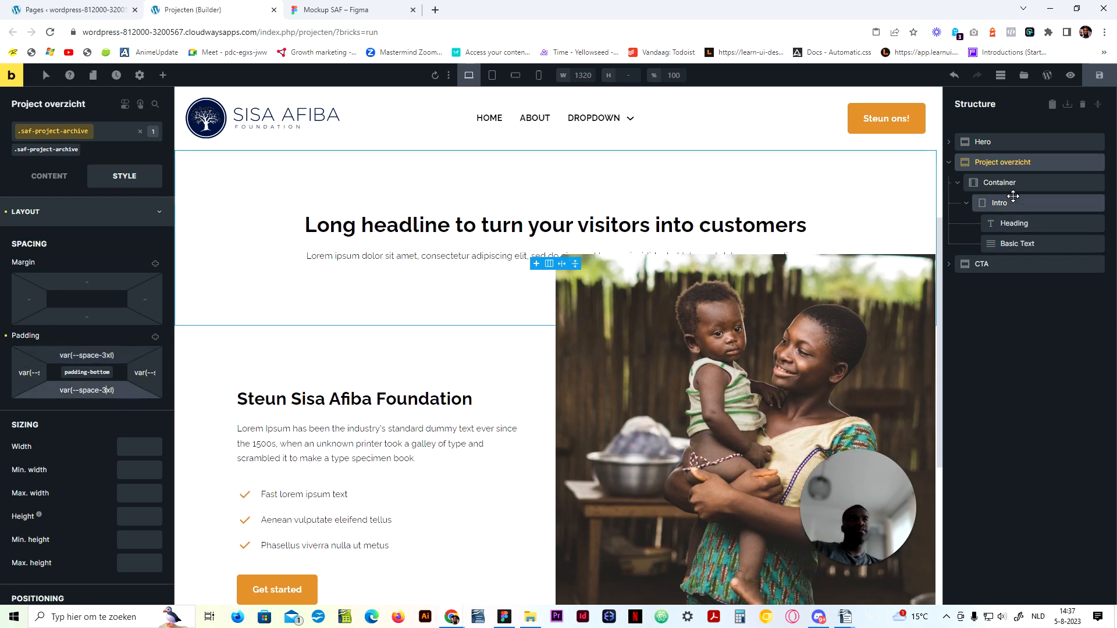
Step: Add a new class saf-project-archive-container to the Container inside the Project overzicht section
left_click(1012, 184)
left_click(105, 141)
key("ctrl+v")
type("-container")
key("Return")
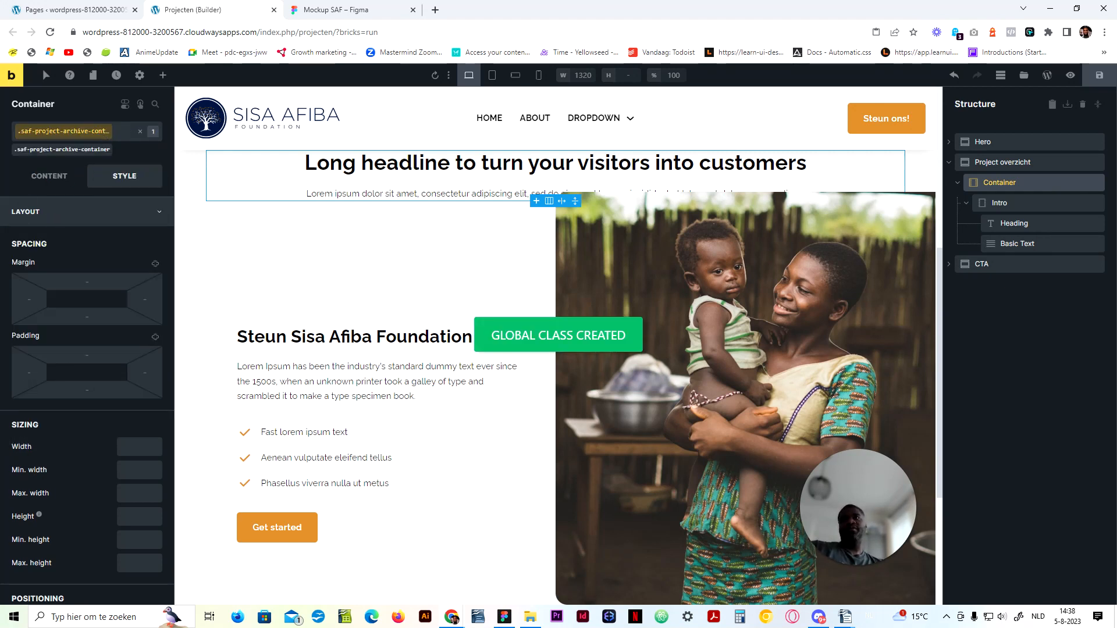
Step: Set the saf-project-archive-container class to display flex with a row gap of var(--space-xl)
left_click(58, 177)
left_click(121, 267)
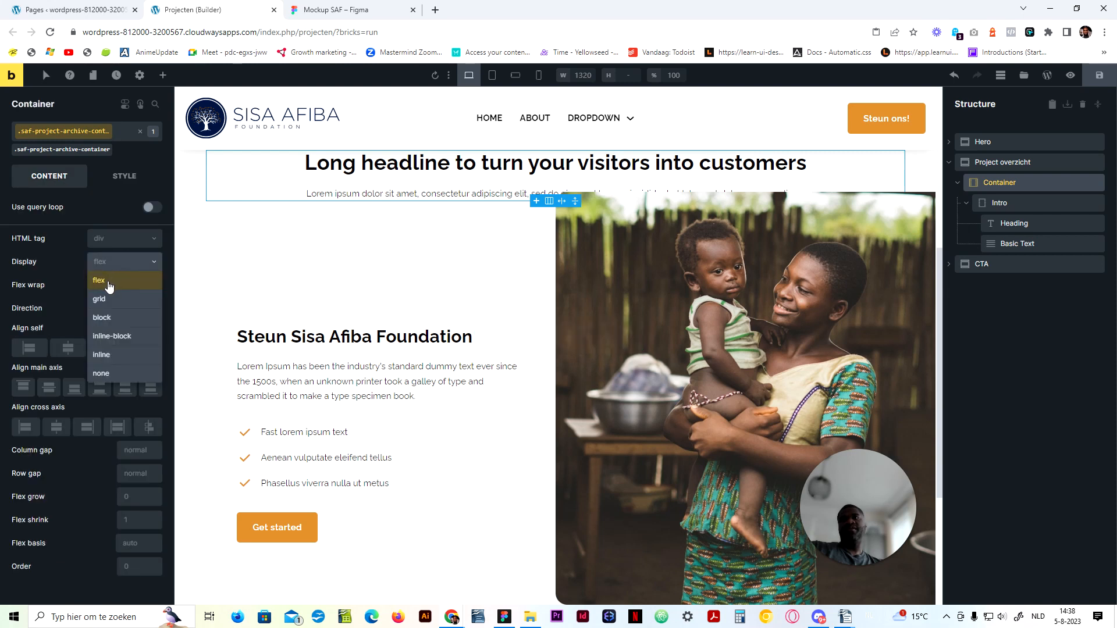
left_click(105, 276)
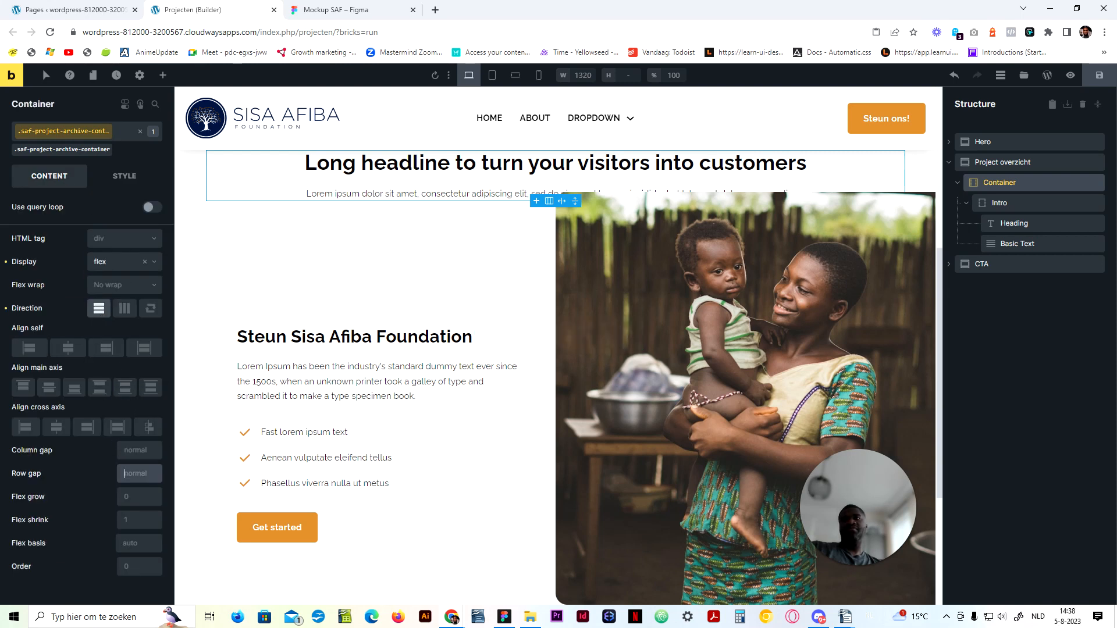
type("var()")
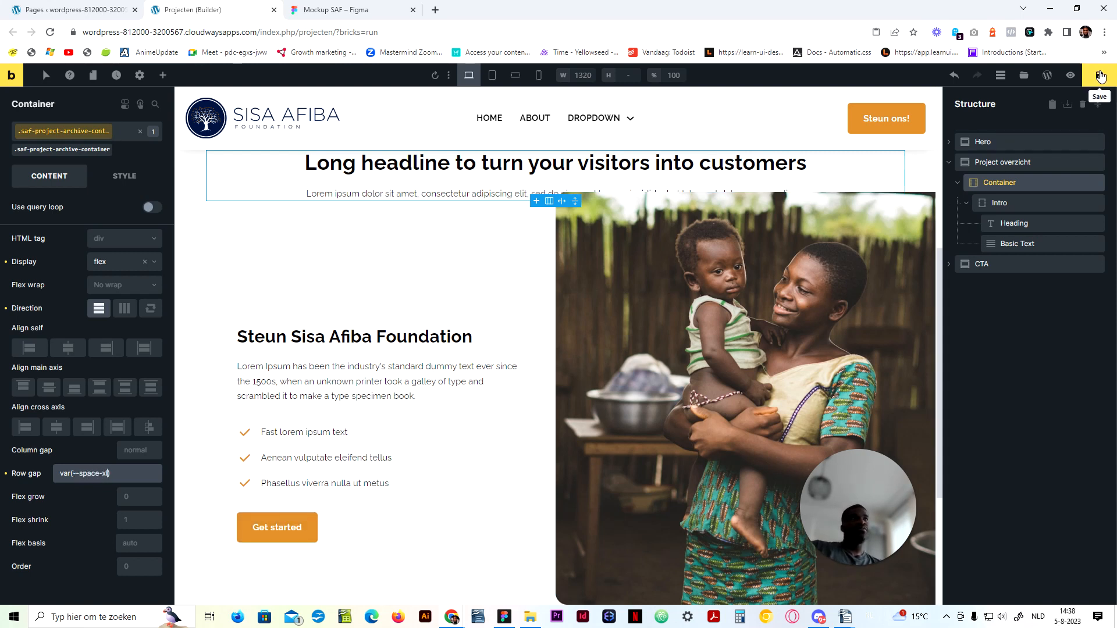
Step: Collapse the Intro block and add an empty Block below it inside the Project overzicht Container
left_click(965, 203)
left_click(988, 181)
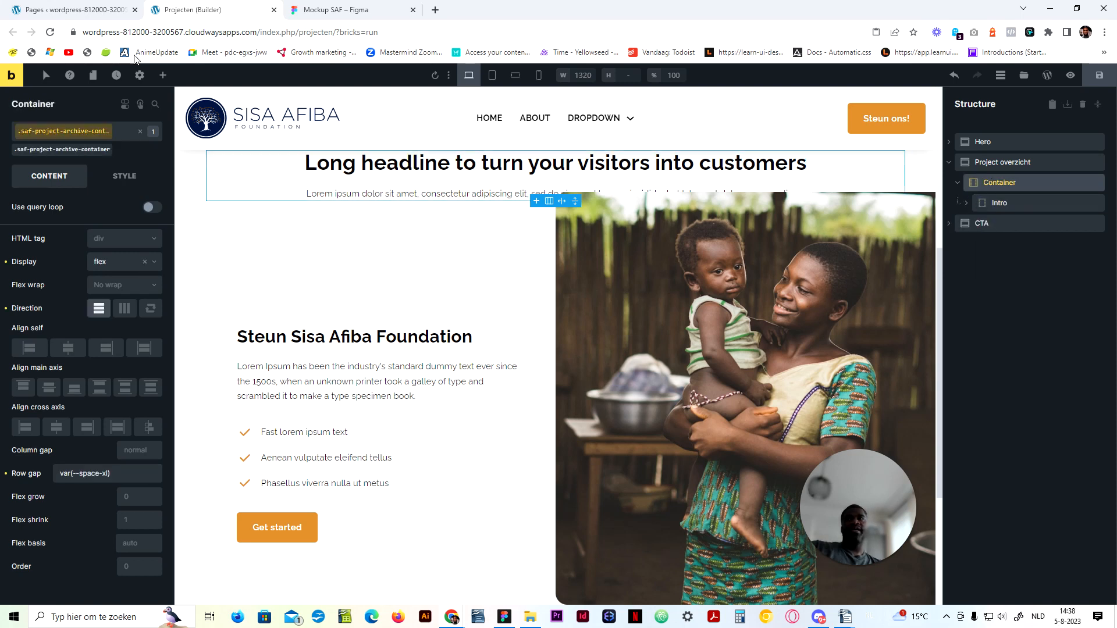
left_click(163, 76)
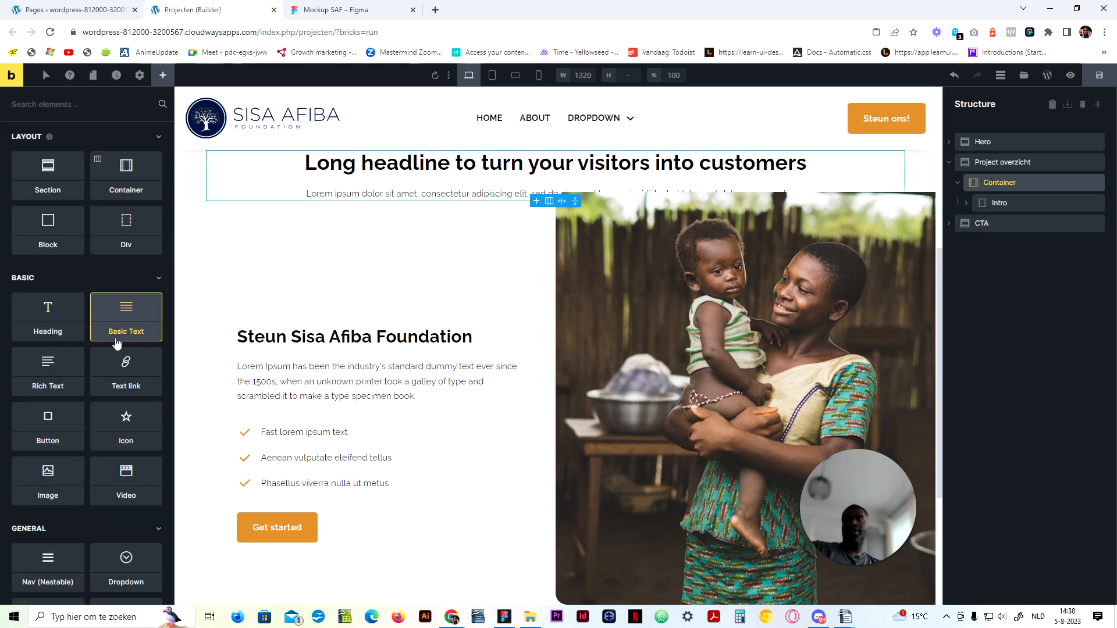
scroll(452, 243, "up", 4)
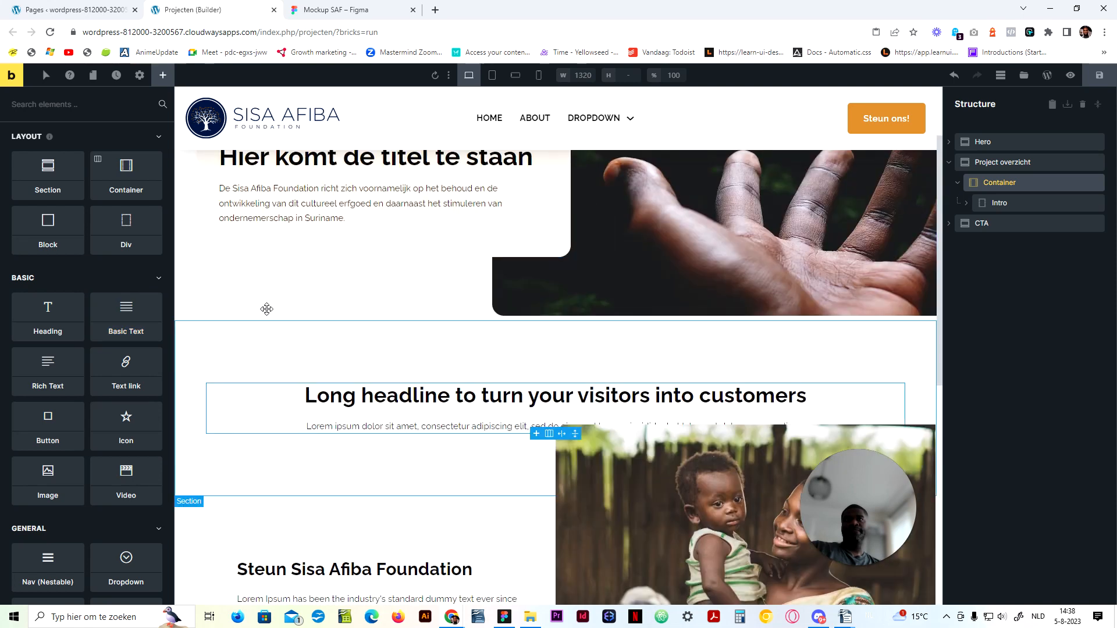
left_click(78, 246)
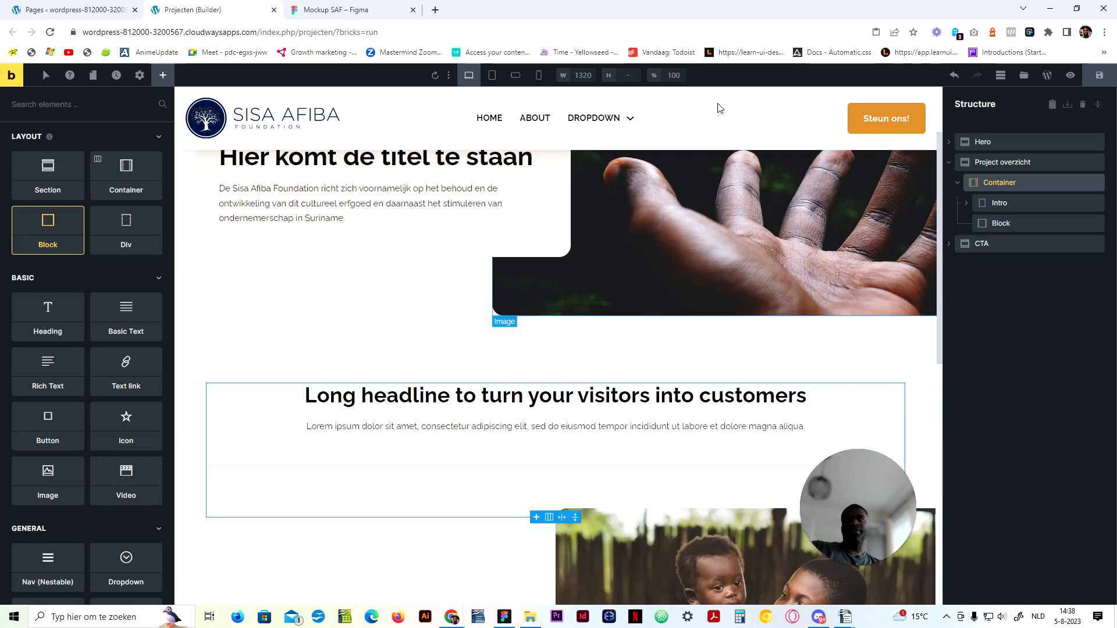
Step: Check the project card grid in the Figma mockup, and delete the empty Block from the Container
left_click(82, 10)
left_click(334, 10)
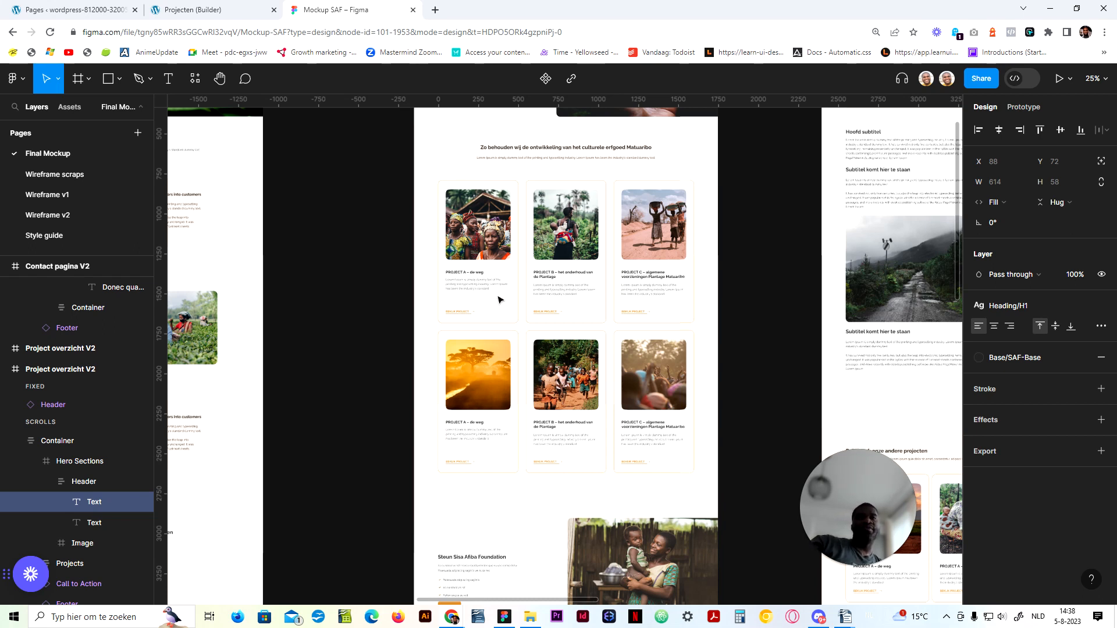
left_click(254, 5)
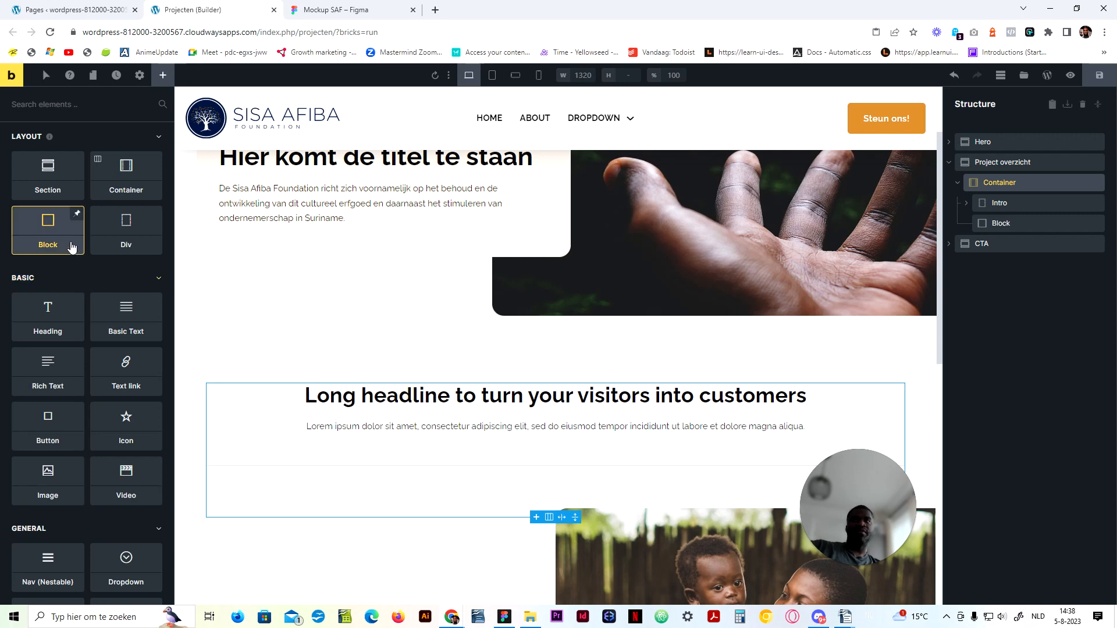
left_click_drag(69, 248, 1001, 219)
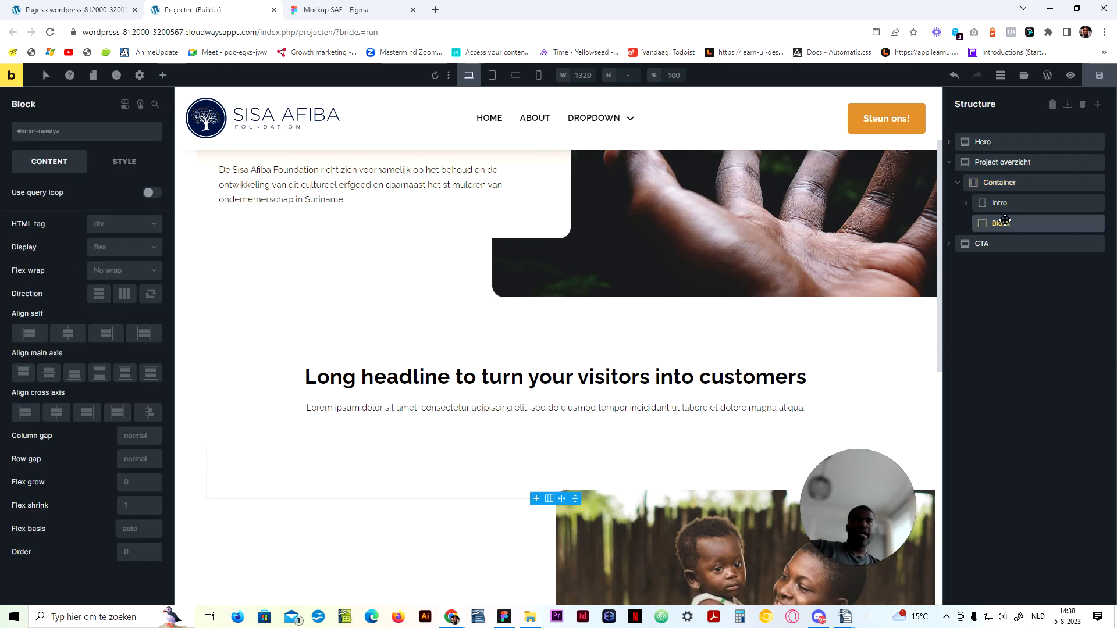
right_click(1002, 218)
left_click(997, 289)
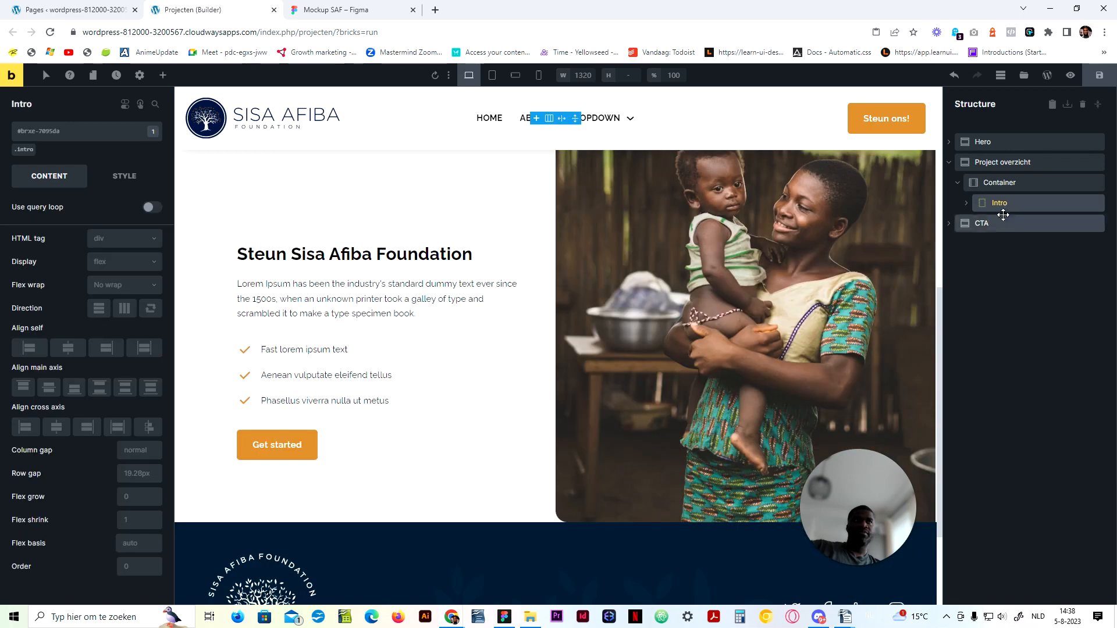
Step: Set the background colour of the Project overzicht section's saf-project-archive class to white
left_click(995, 162)
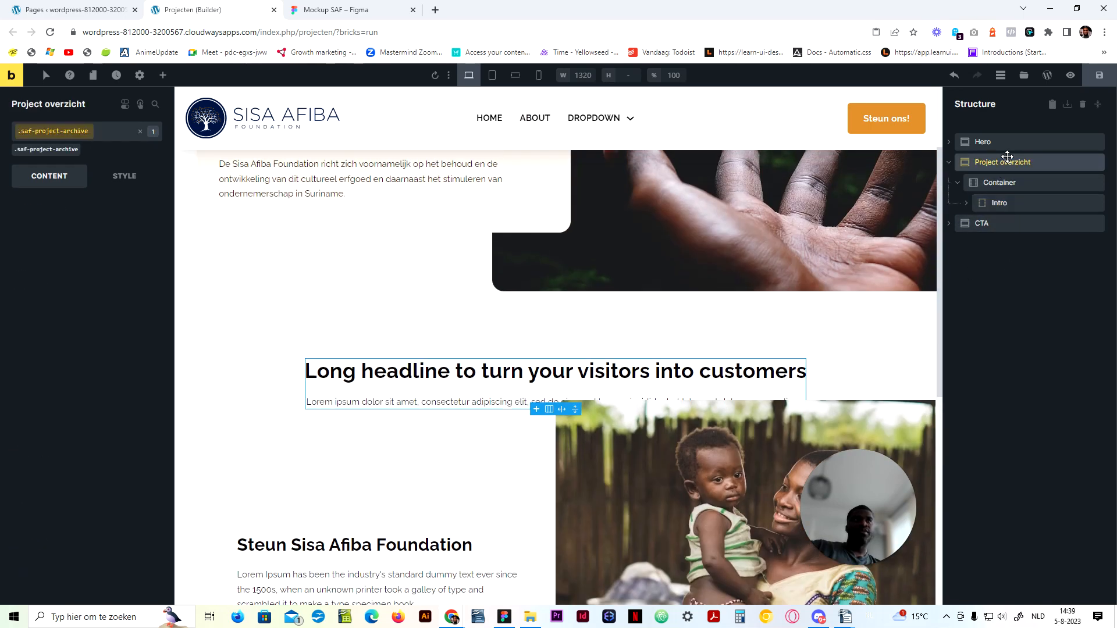
left_click(123, 177)
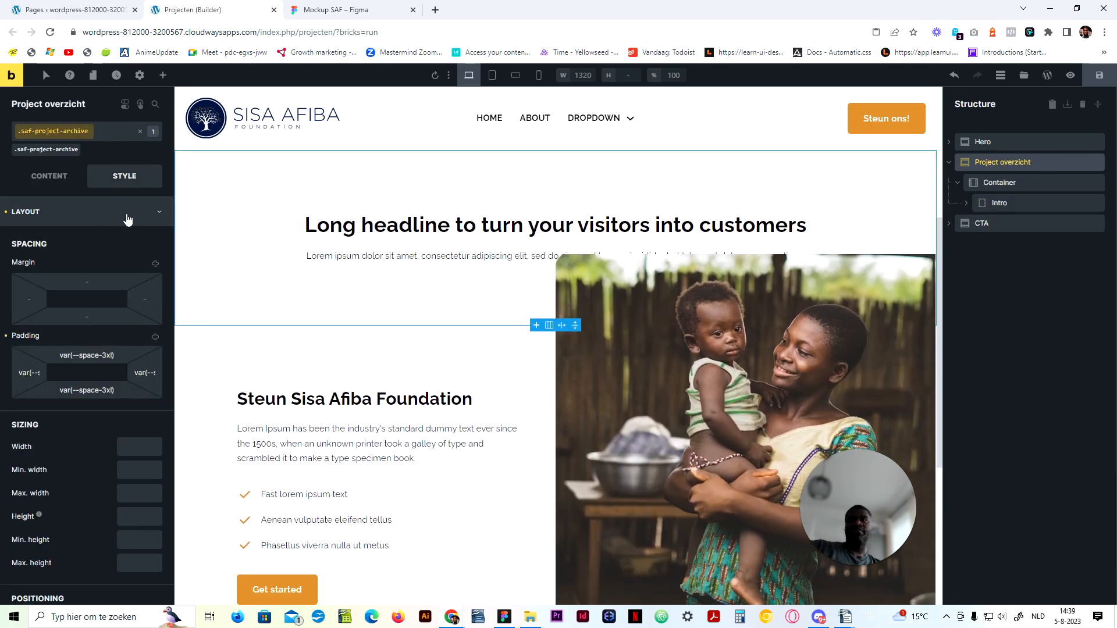
left_click(126, 271)
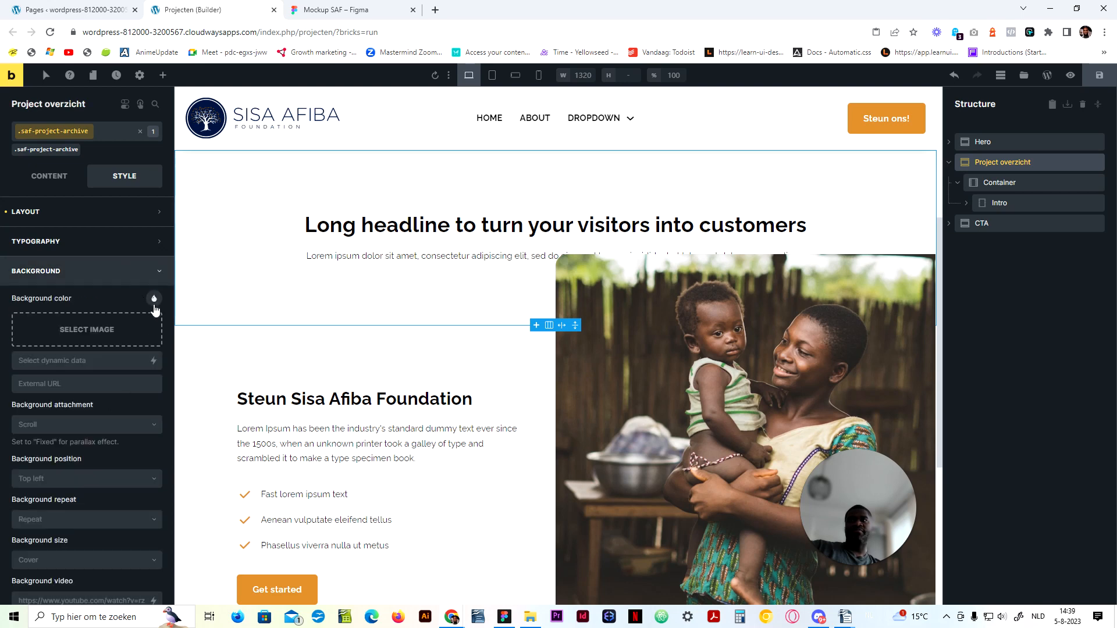
left_click(154, 306)
scroll(79, 411, "down", 1)
left_click(46, 384)
left_click(109, 239)
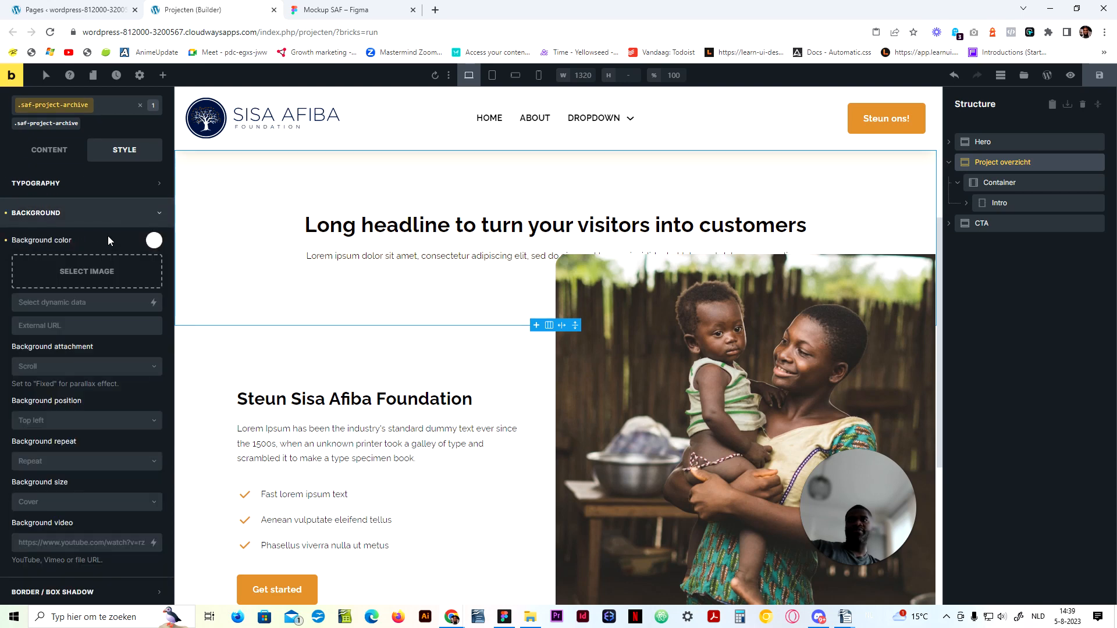
scroll(378, 291, "up", 4)
Step: Open the Home SAF page for editing with Bricks in a new browser tab and refresh the WordPress page list
left_click(379, 10)
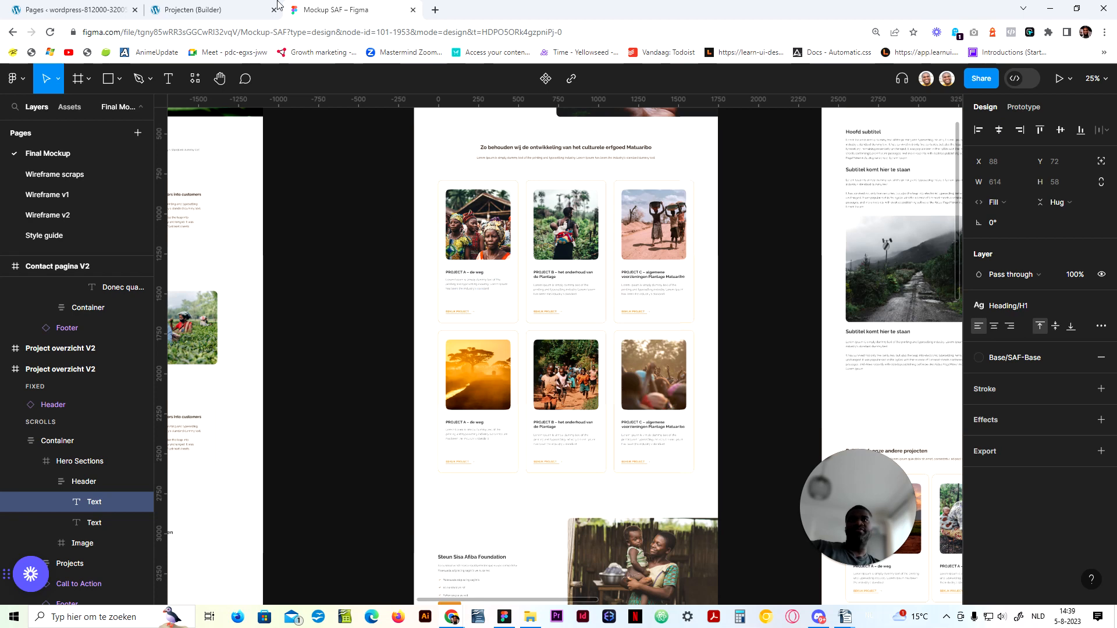
left_click(235, 7)
left_click(98, 7)
left_click(221, 7)
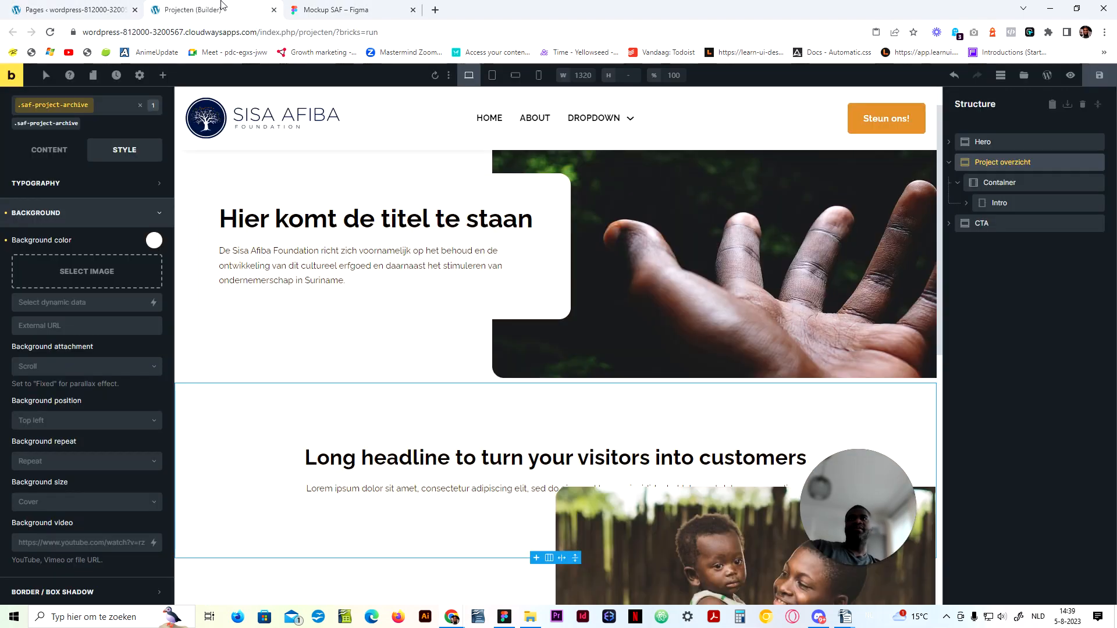
left_click(76, 9)
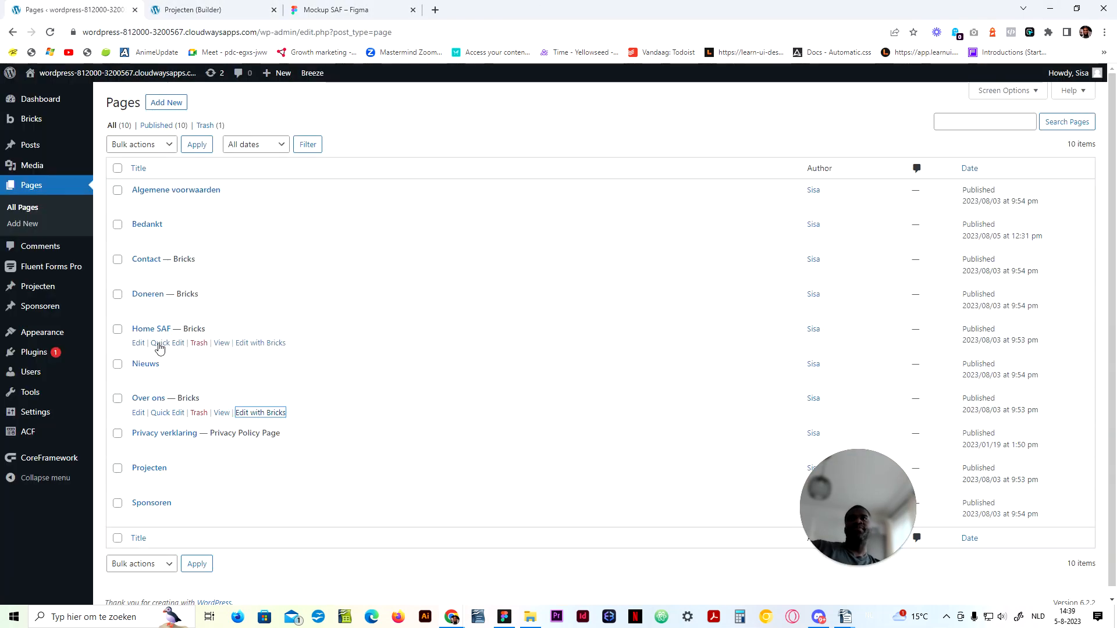
right_click(257, 340)
right_click(256, 343)
left_click(280, 355)
left_click(204, 7)
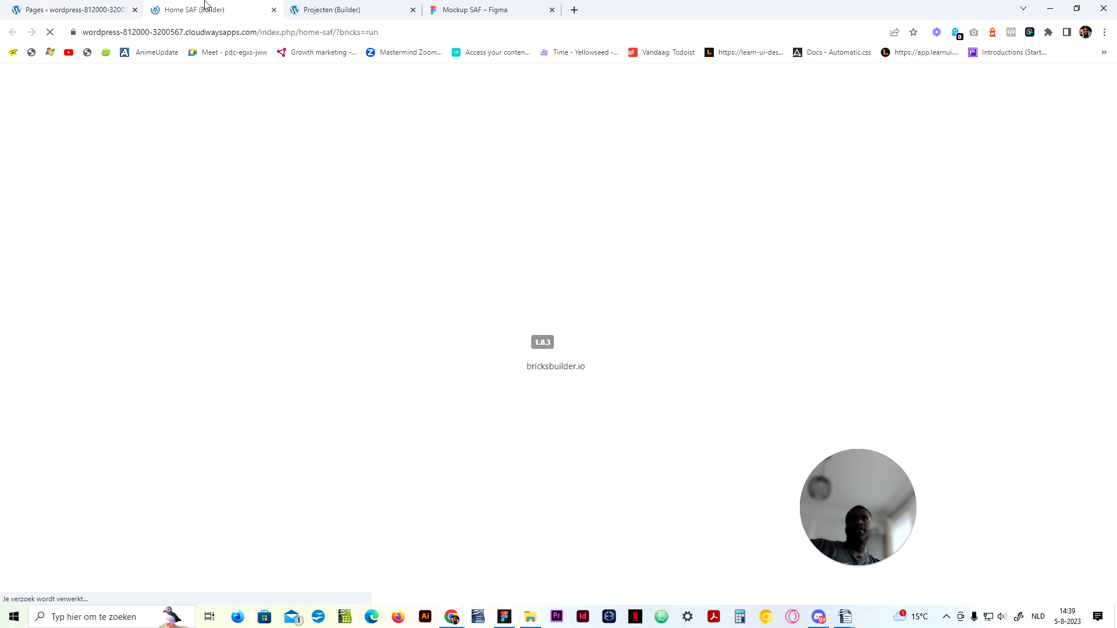
left_click(87, 8)
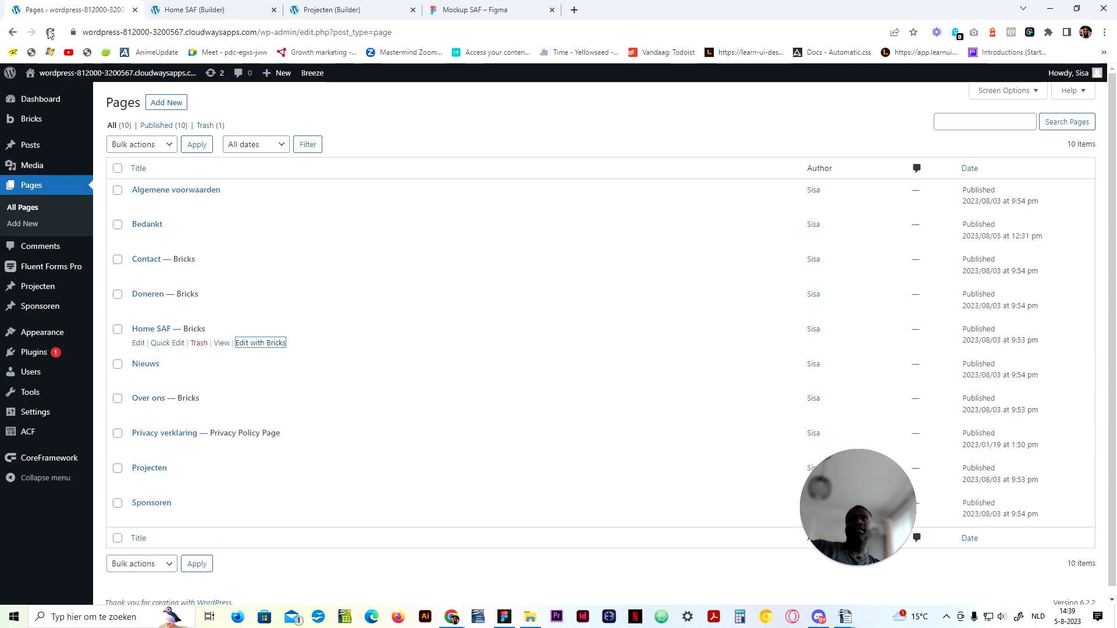
left_click(51, 38)
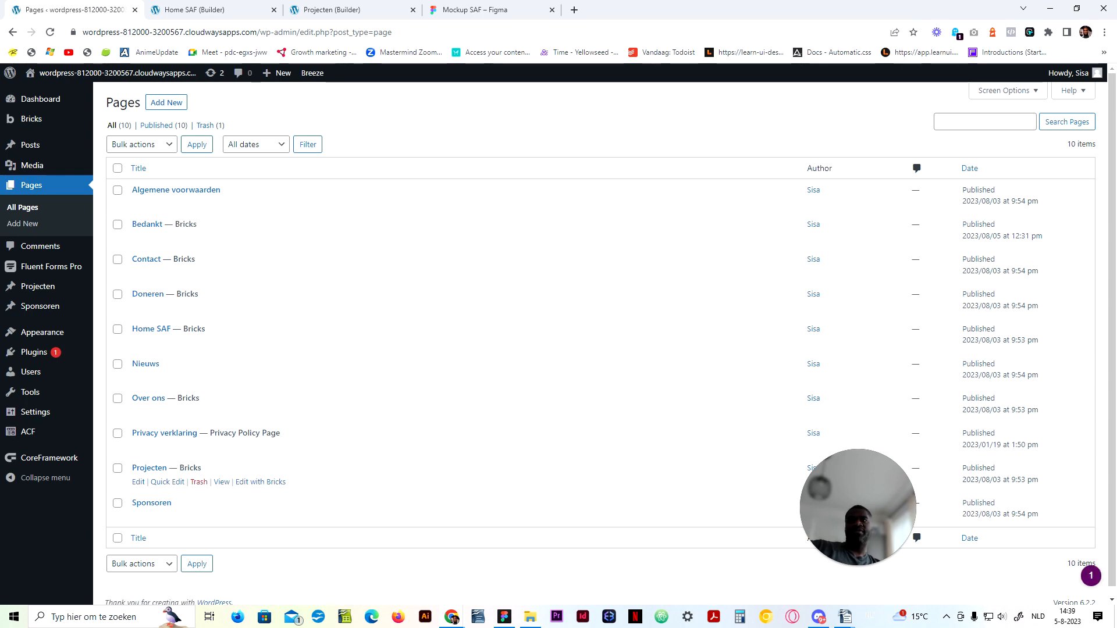
Step: Find the project cards on the Home SAF page and copy the Scroll block from the Project section's Wrapper
left_click(201, 10)
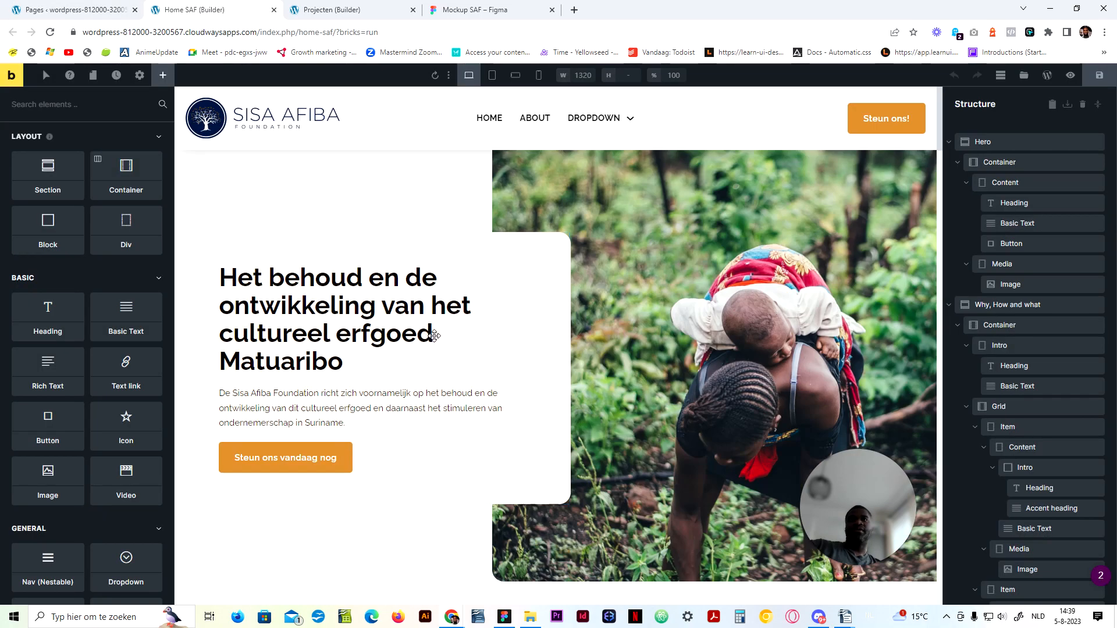
scroll(439, 335, "down", 15)
scroll(444, 338, "down", 5)
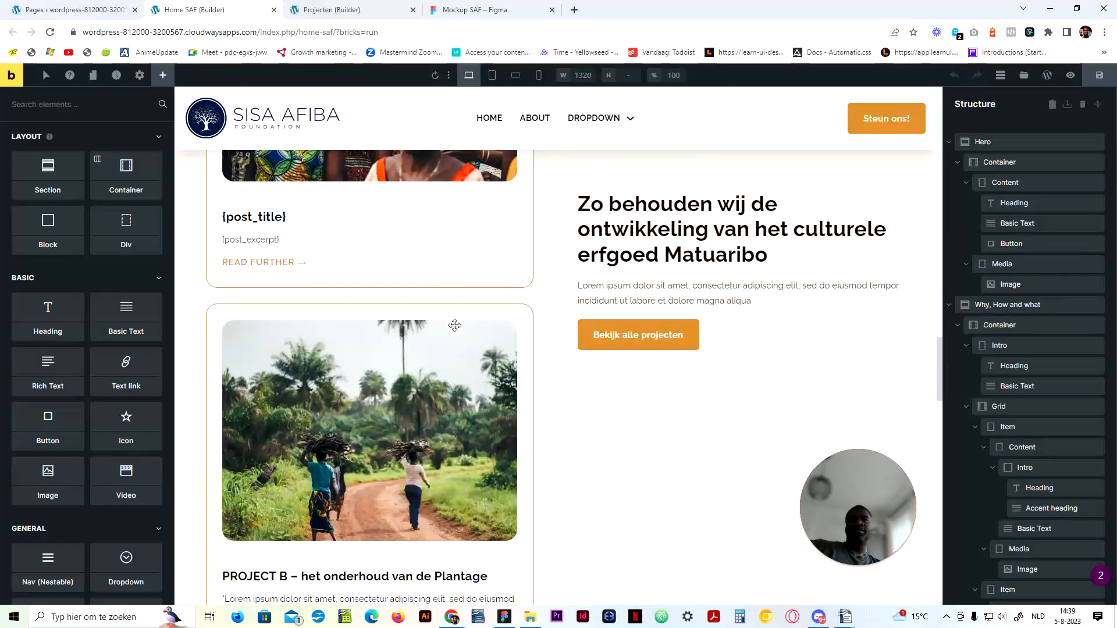
left_click(456, 296)
scroll(1028, 393, "down", 4)
scroll(1035, 374, "up", 4)
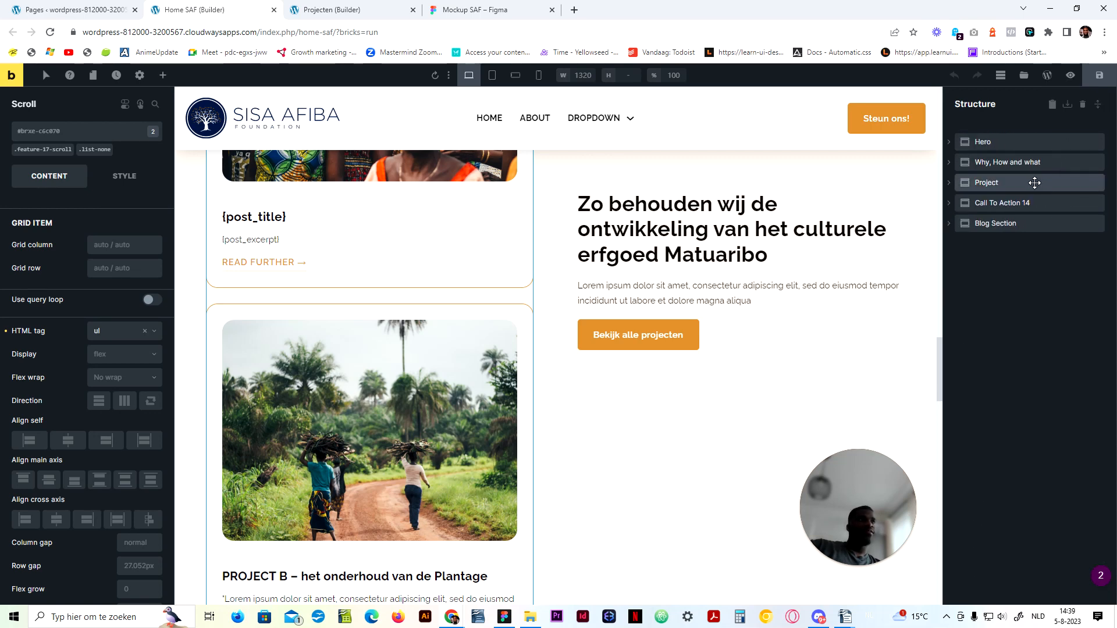
left_click(1042, 181)
left_click(959, 207)
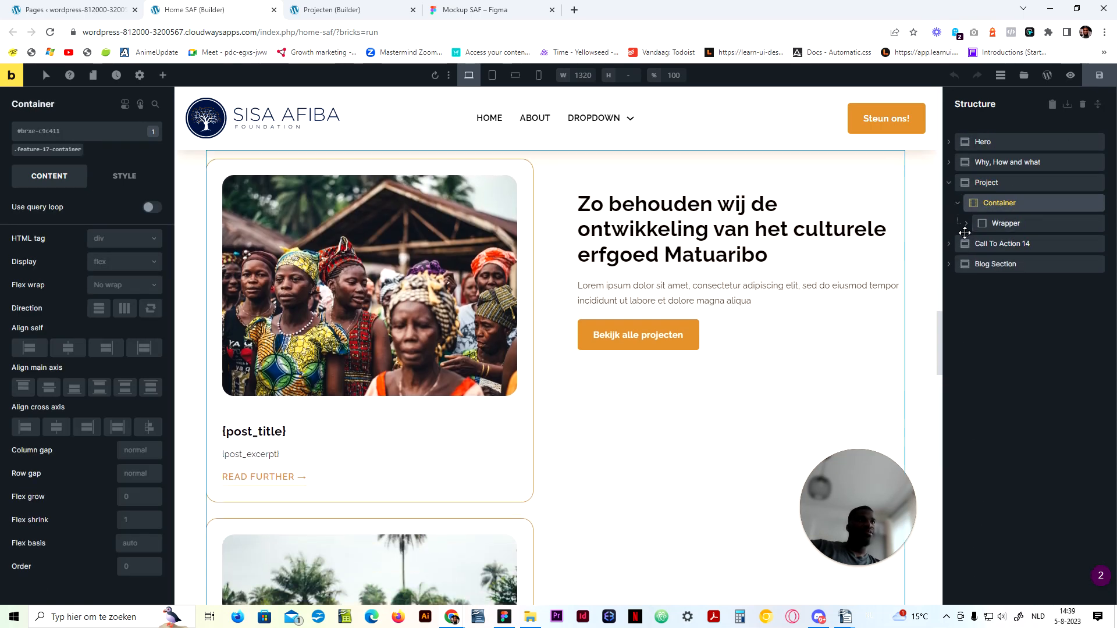
left_click(966, 224)
left_click(979, 266)
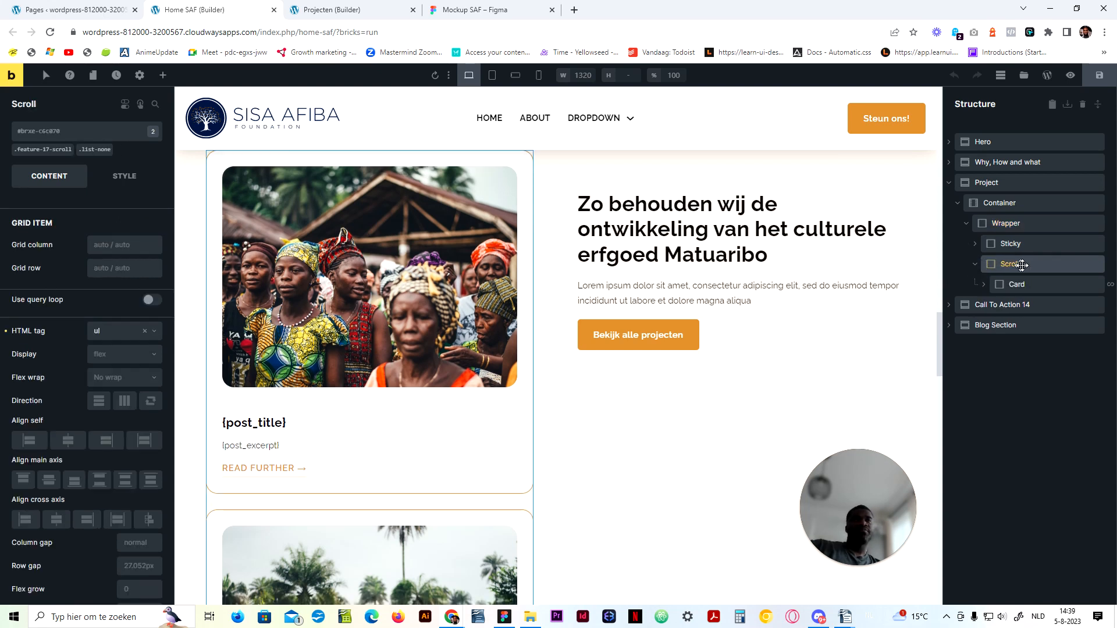
key("ctrl+c")
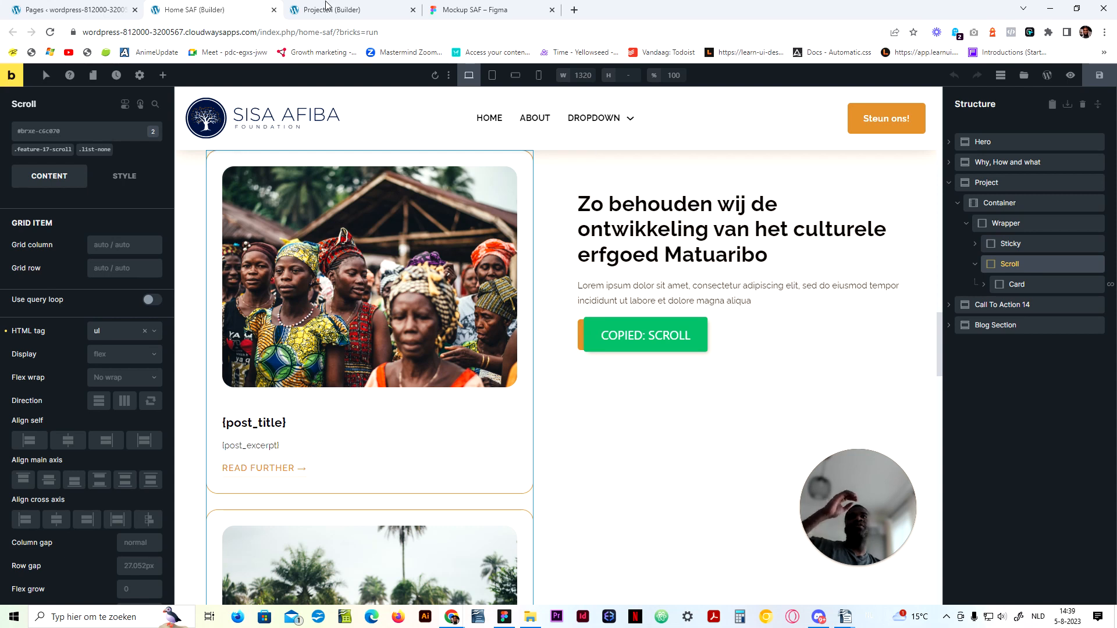
Step: Close the Home SAF builder and paste the Scroll block into the Project overzicht Container on the Projecten page
key("ctrl+w")
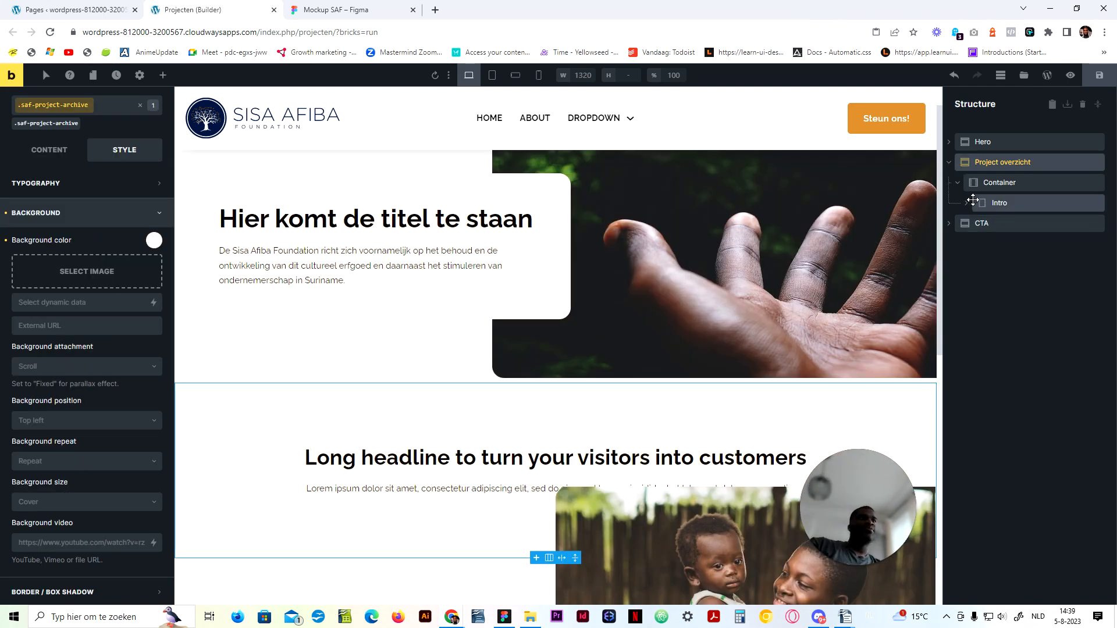
left_click(995, 183)
key("ctrl+v")
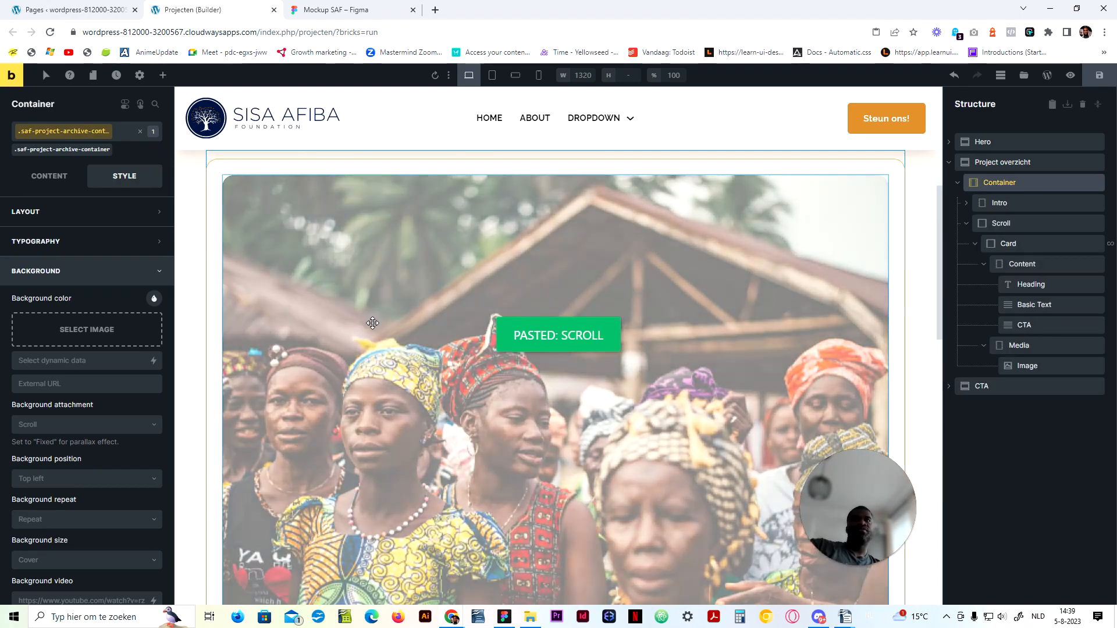
Step: Examine the pasted project cards in the Project overzicht section, then select the Scroll block and collapse its contents
scroll(378, 361, "down", 3)
scroll(378, 363, "up", 9)
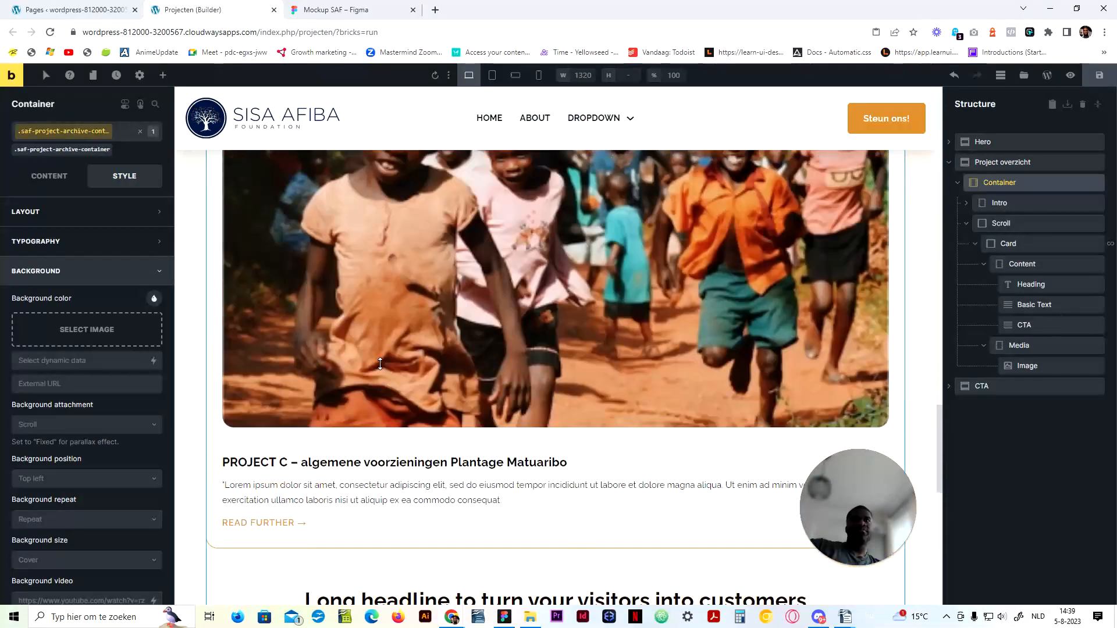
scroll(375, 363, "down", 3)
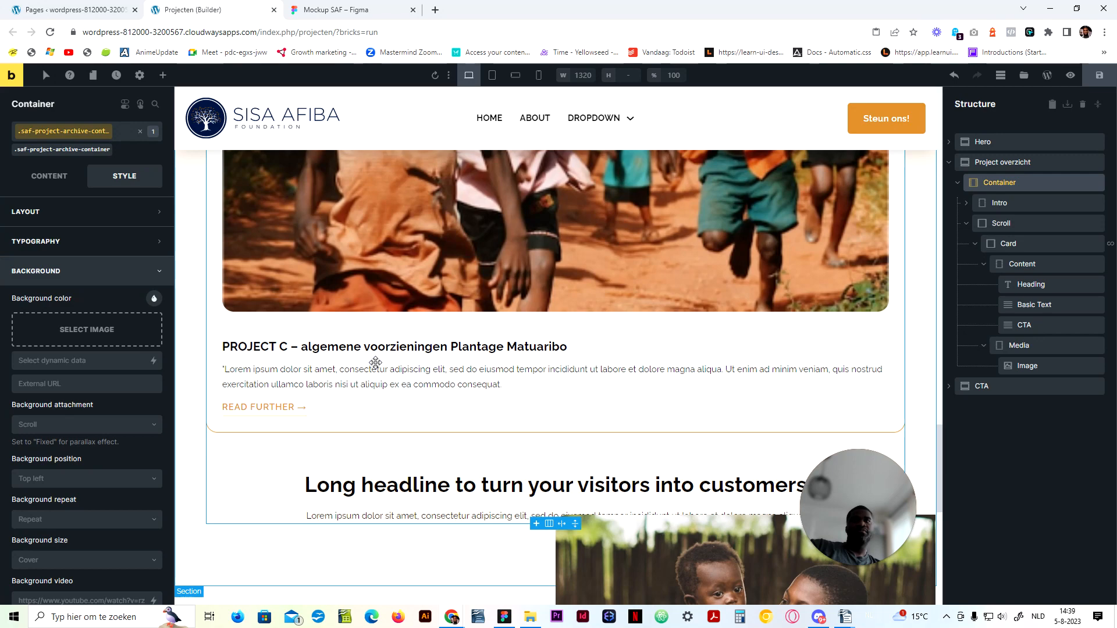
scroll(376, 362, "up", 5)
scroll(375, 363, "down", 4)
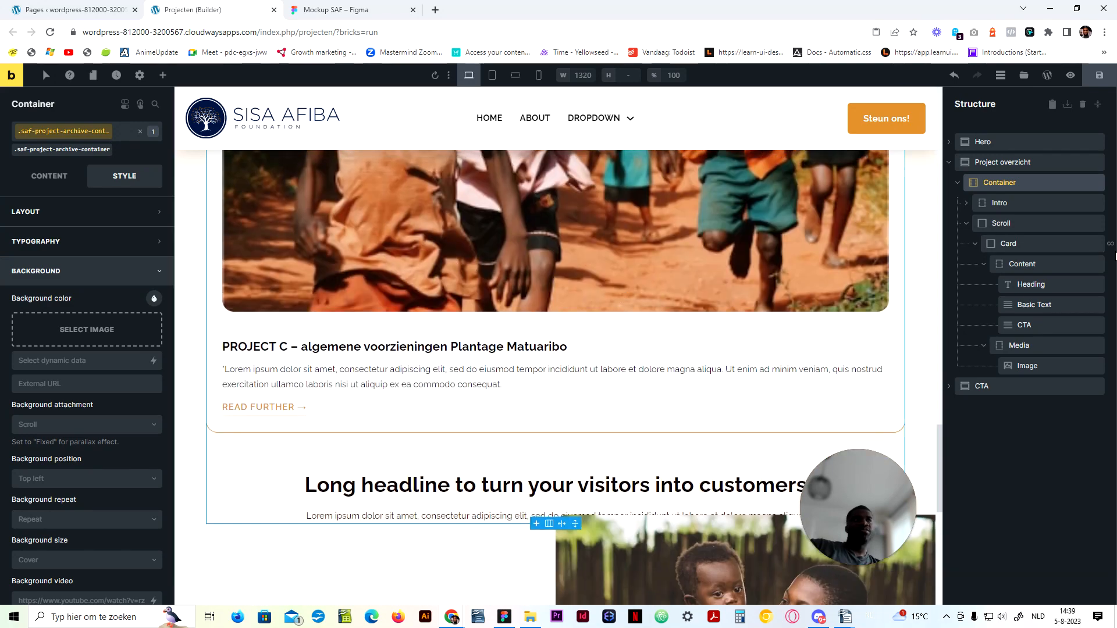
left_click(971, 223)
scroll(616, 289, "up", 5)
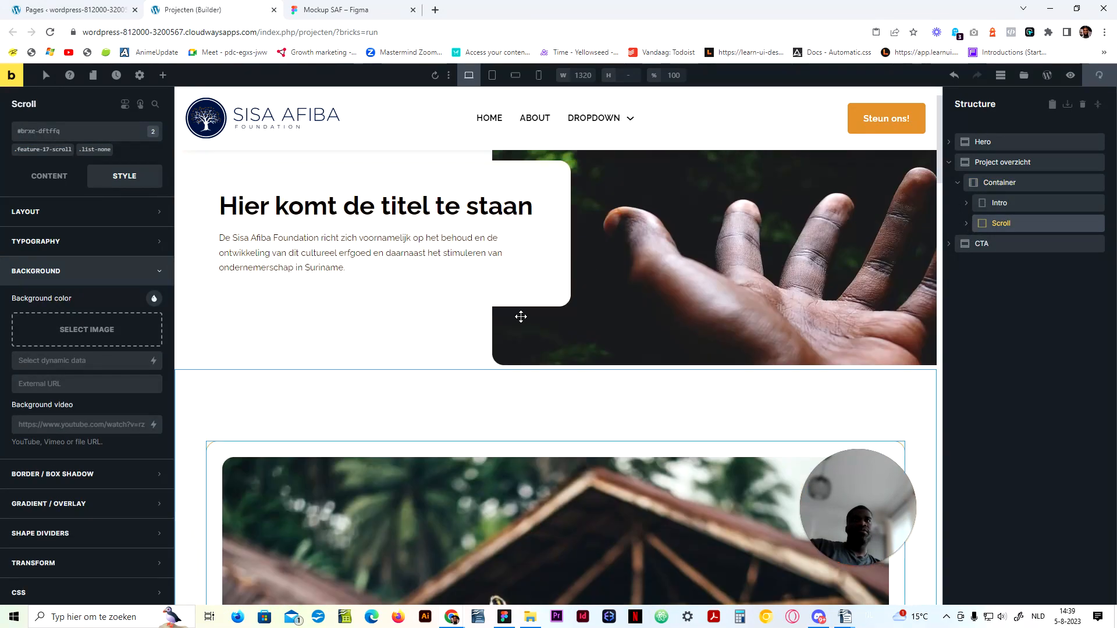
Step: Show the layout settings of the Scroll block's feature-17-scroll class and open the block's CSS class list
scroll(518, 316, "down", 3)
left_click(45, 149)
scroll(114, 380, "down", 4)
scroll(86, 288, "up", 4)
left_click(38, 179)
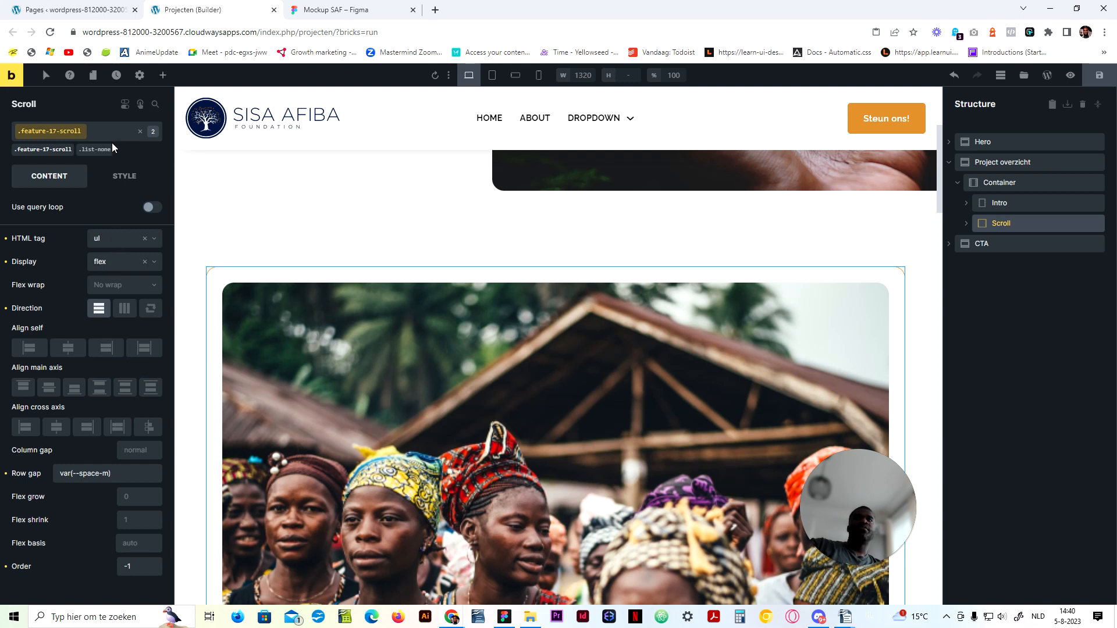
left_click(96, 129)
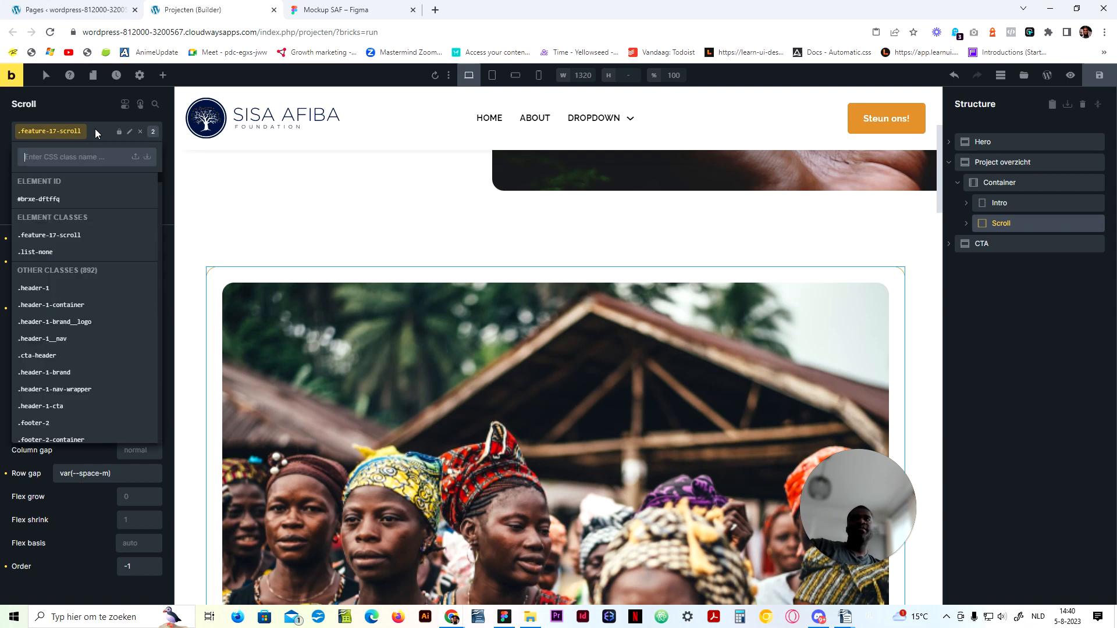
type("feature")
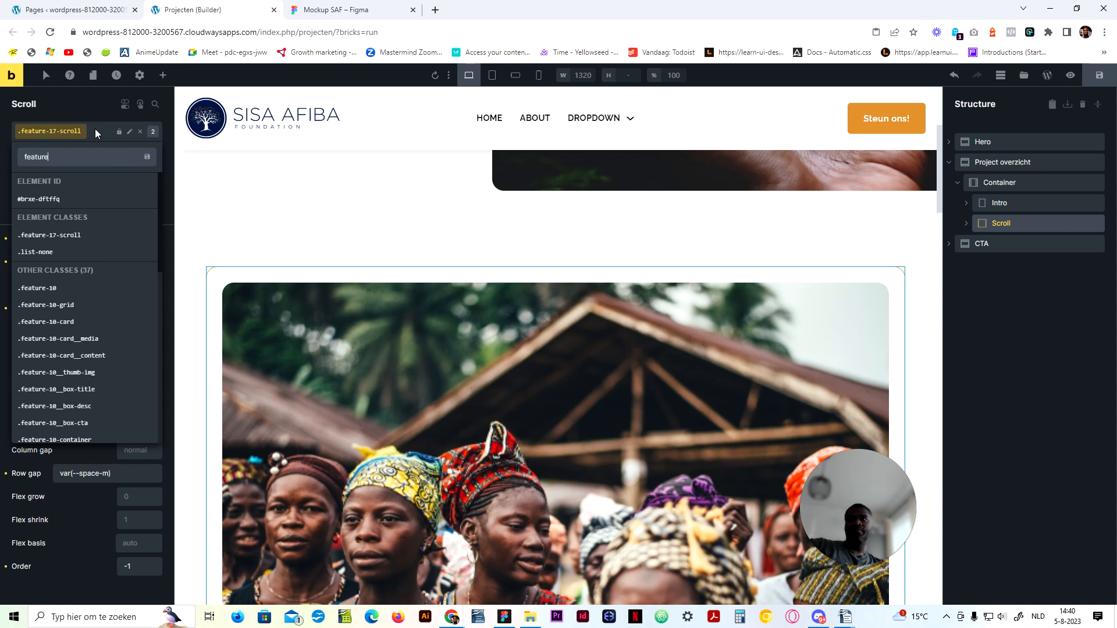
key("ctrl+a")
type("saf-")
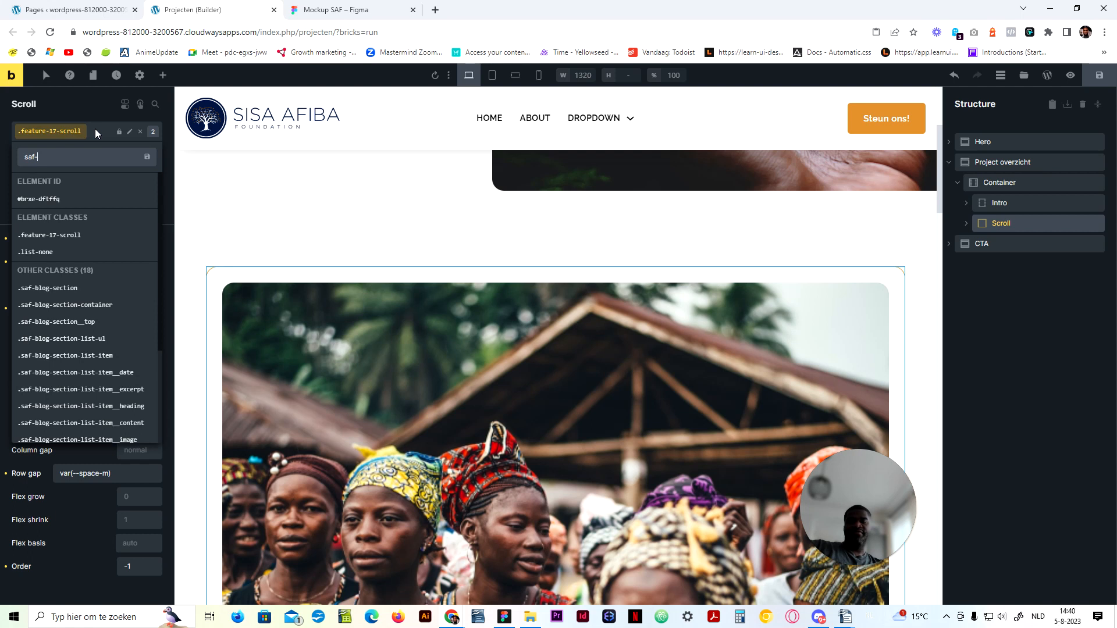
type("p")
key("ctrl+a")
key("ctrl+v")
key("ctrl+a")
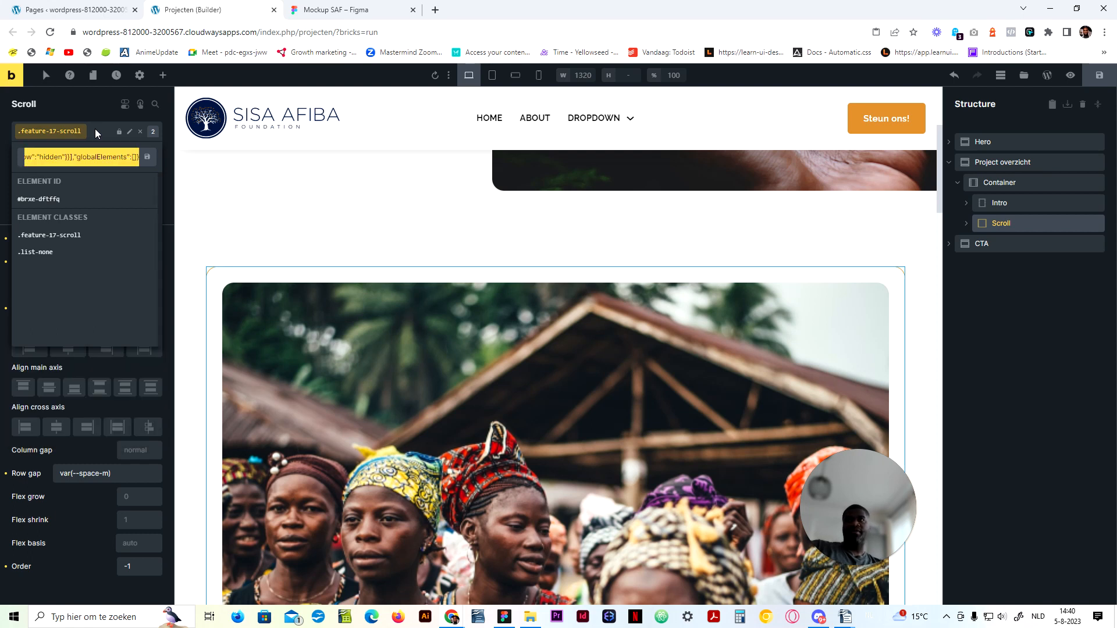
key("BackSpace")
Step: Copy the Container's class name and rename the Scroll element in the structure as "Project list"
left_click(999, 203)
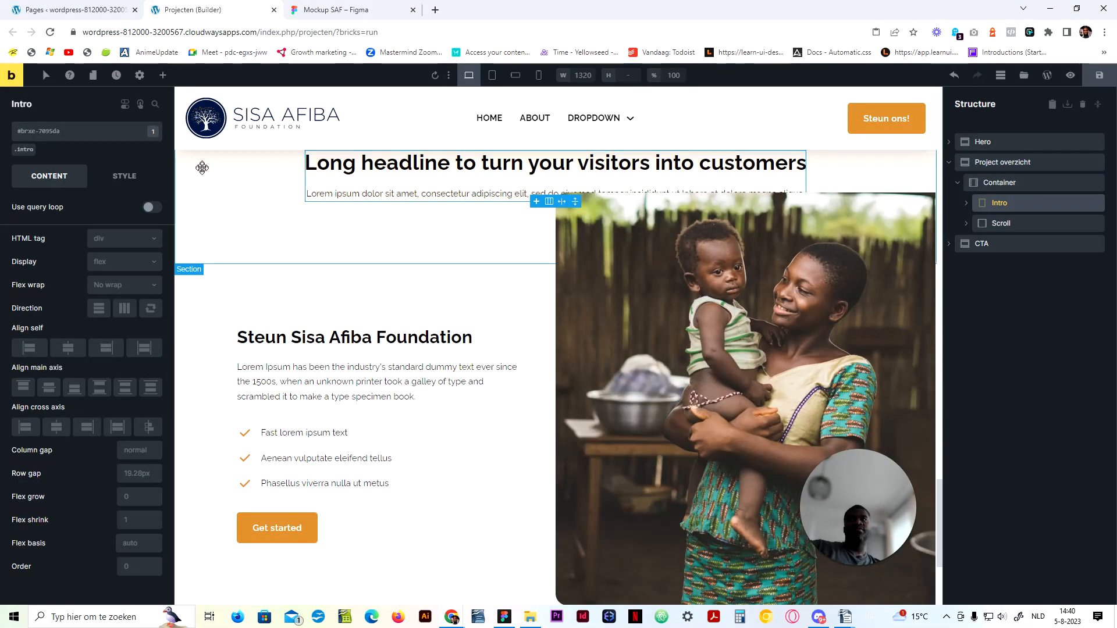
left_click(994, 182)
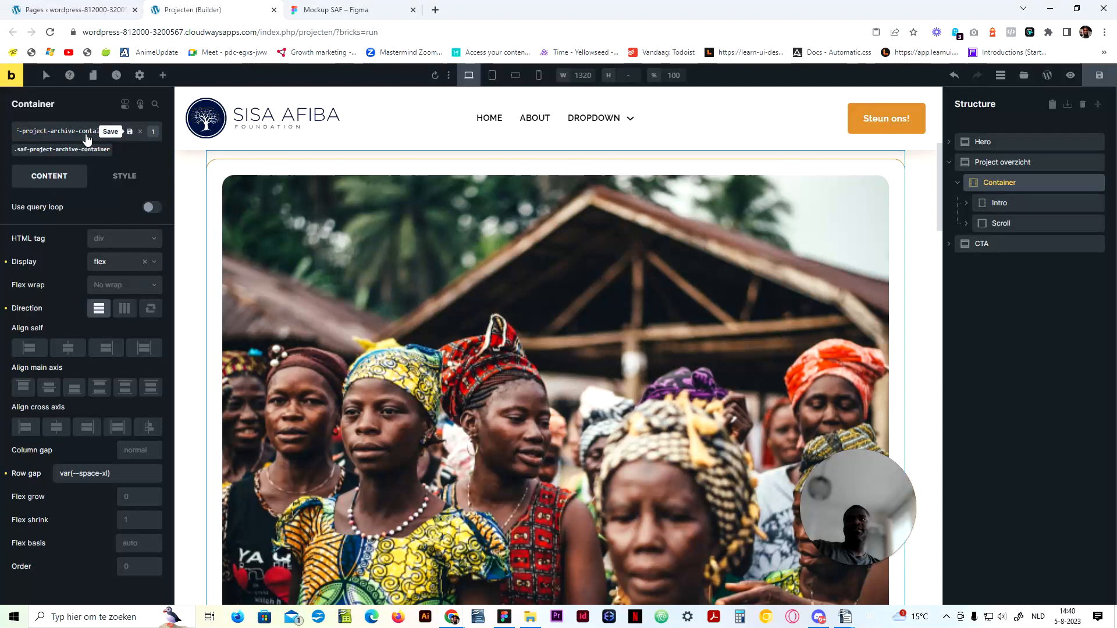
left_click(1000, 223)
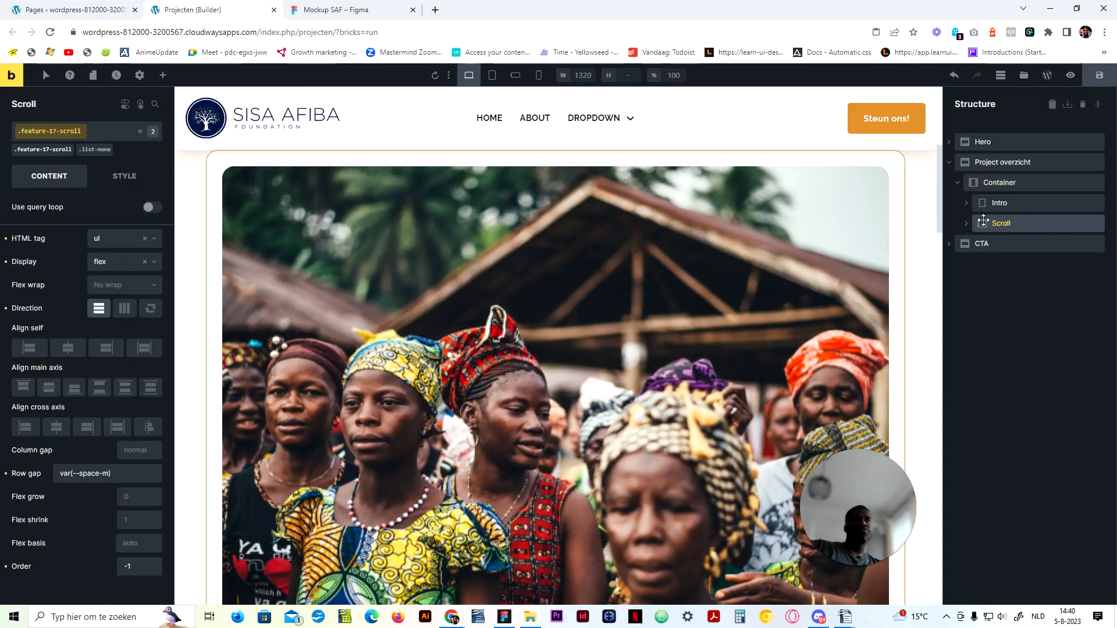
double_click(1001, 224)
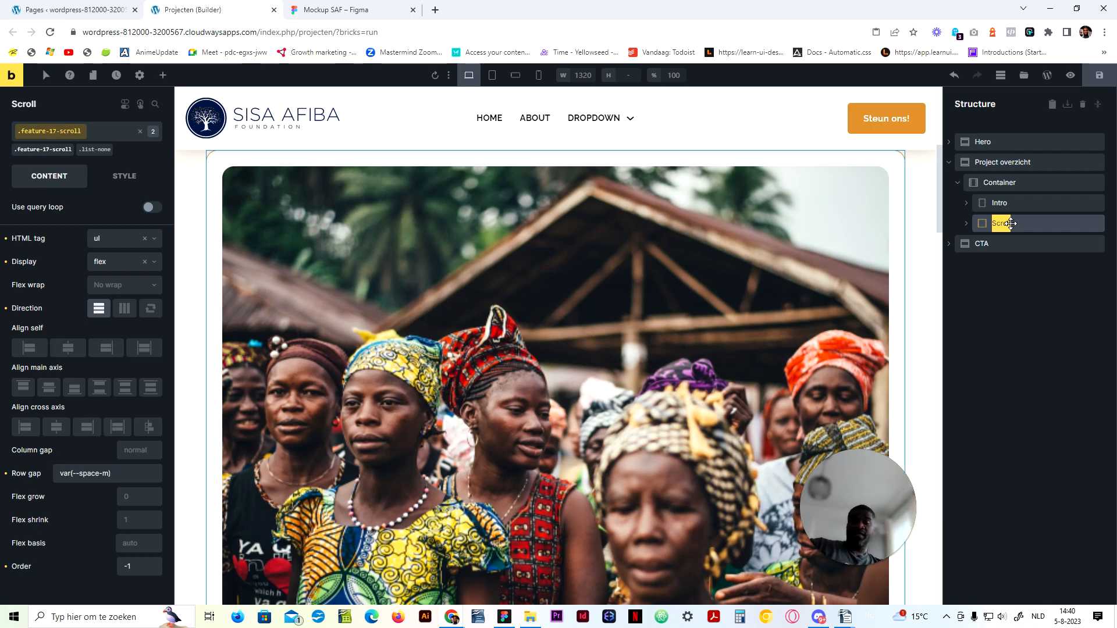
type("Lis")
double_click(993, 224)
type("Project list")
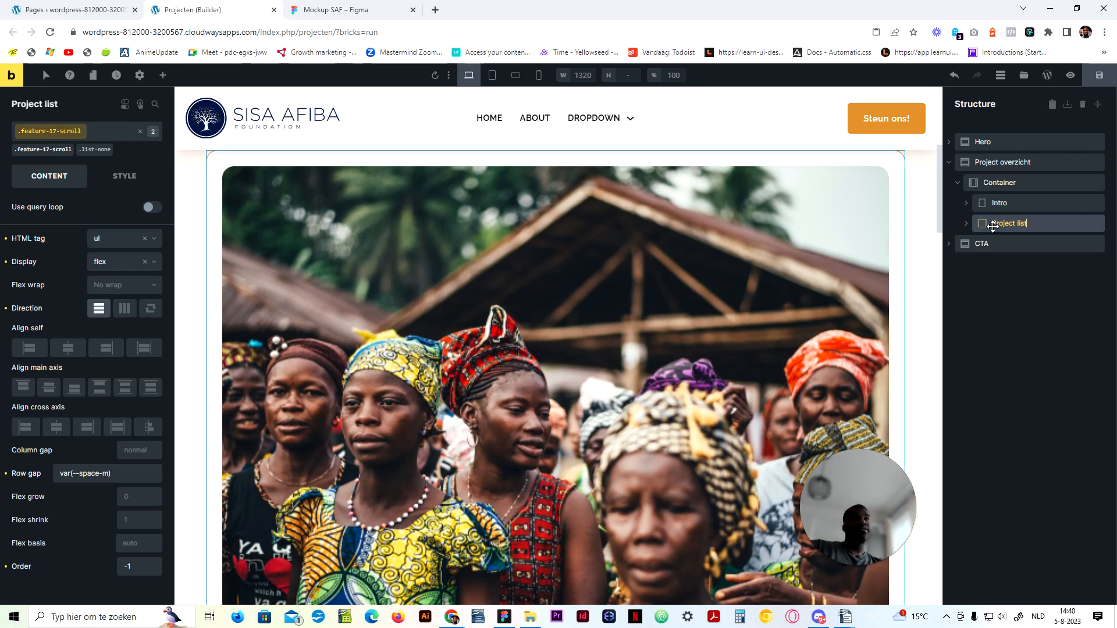
Step: Add the class saf-project-archive-list to the Project list element, adapting the copied container class name
left_click(92, 131)
type("saf-project-archive-container")
key("BackSpace")
key("BackSpace")
key("BackSpace")
key("BackSpace")
key("BackSpace")
key("BackSpace")
key("BackSpace")
key("BackSpace")
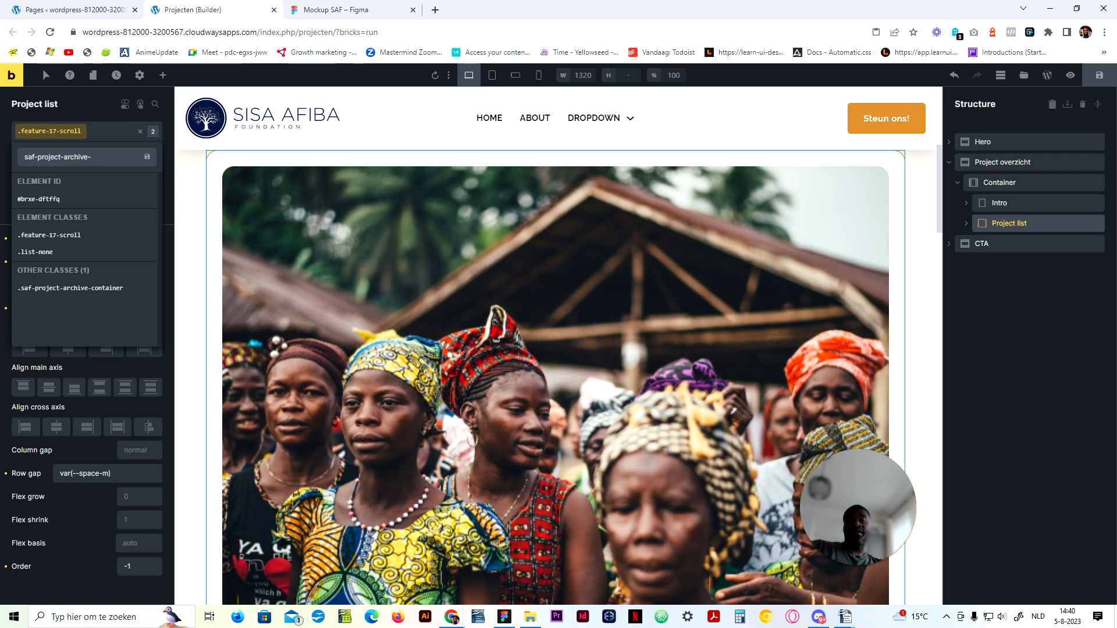
type("list")
key("Return")
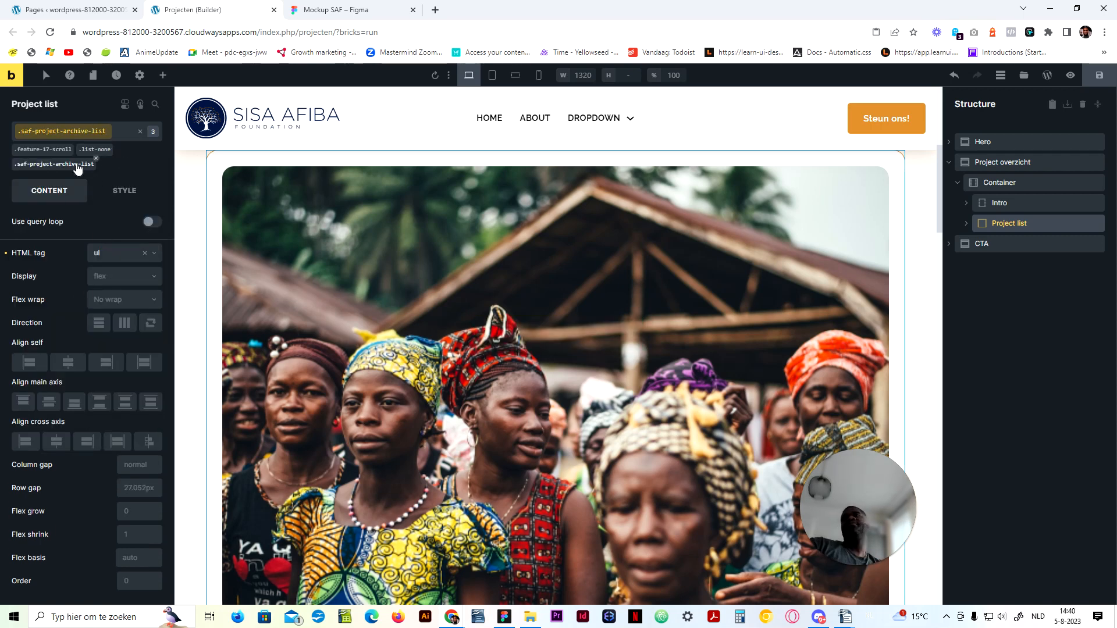
Step: Compare with the feature-17-scroll class settings and set the saf-project-archive-list class's order to 0
left_click(46, 149)
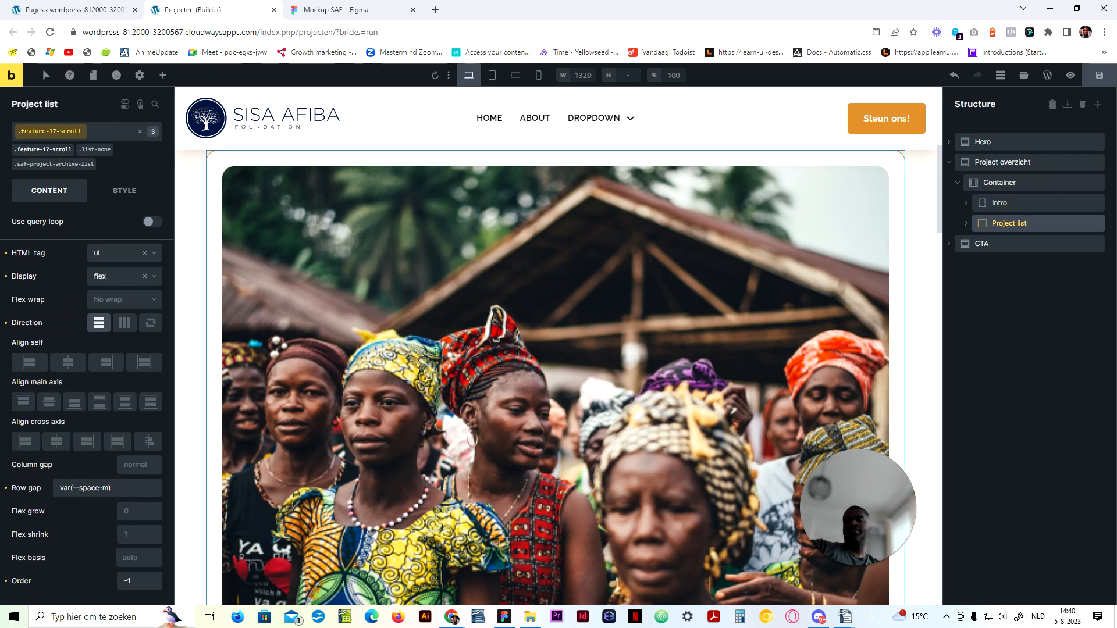
double_click(106, 487)
left_click(54, 163)
left_click(139, 581)
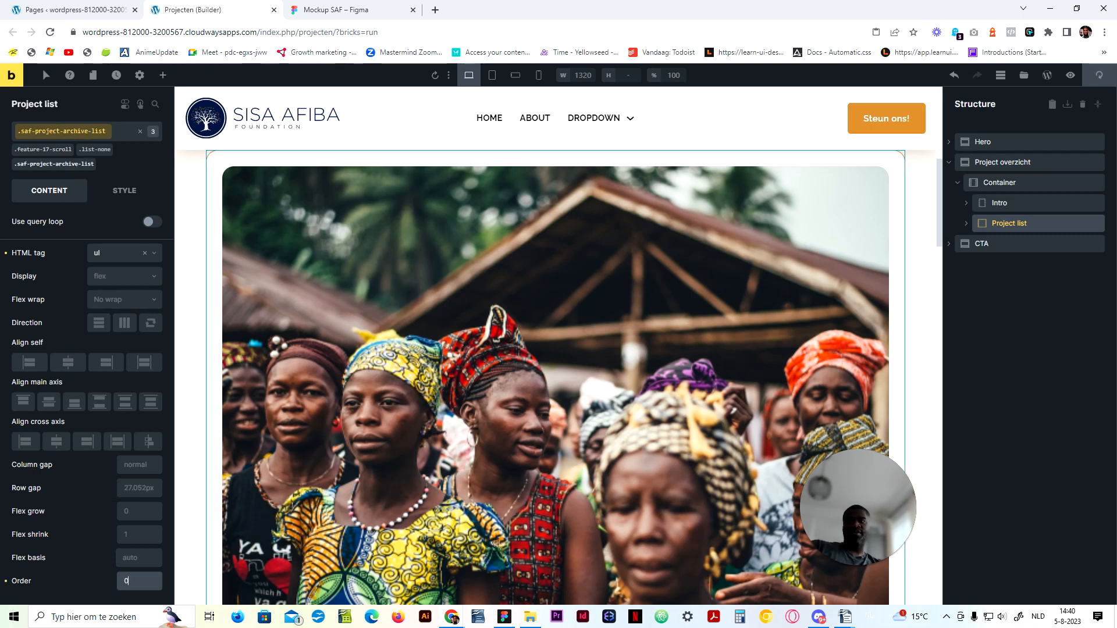
scroll(474, 441, "up", 5)
scroll(473, 440, "down", 4)
scroll(271, 205, "up", 2)
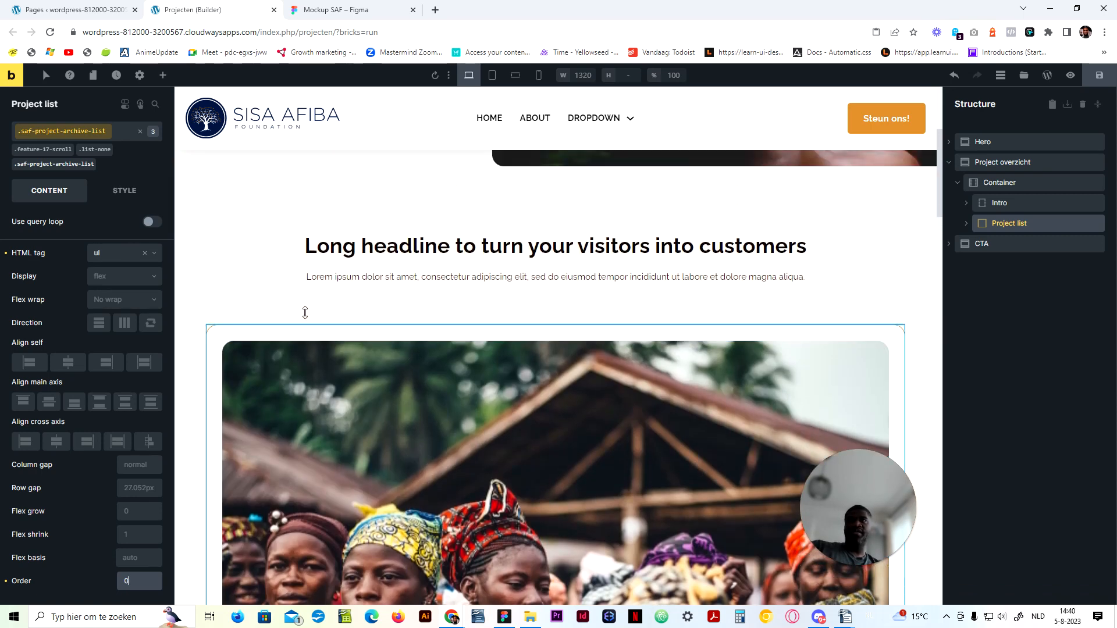
Step: Expand the Project list and examine the layout settings of the Card's feature-17-card-list class
left_click(50, 152)
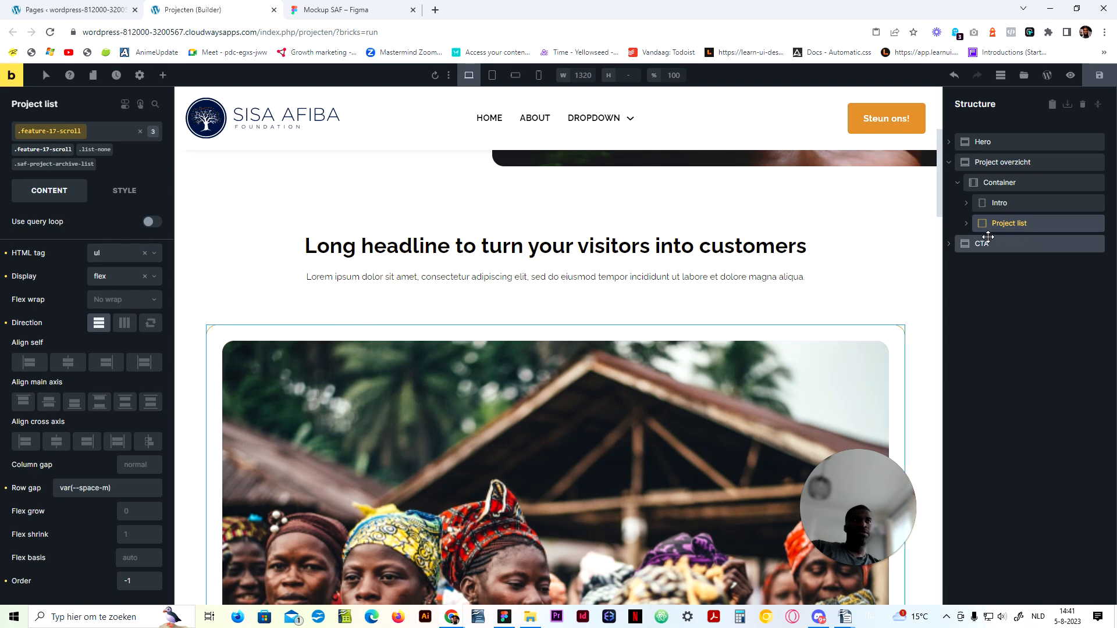
left_click(966, 223)
left_click(983, 244)
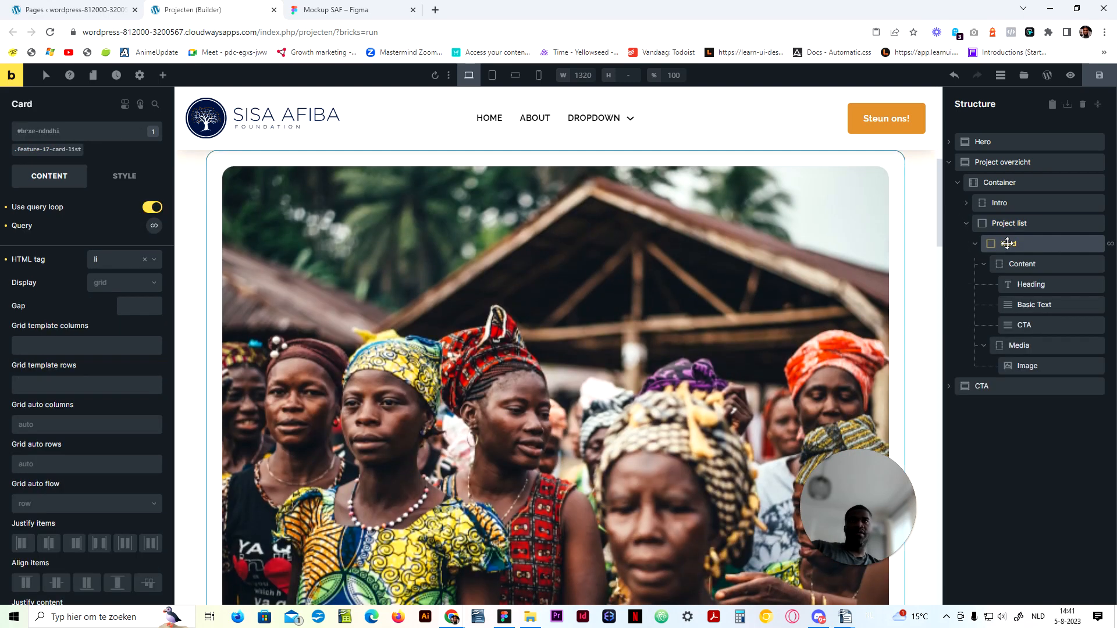
left_click(39, 150)
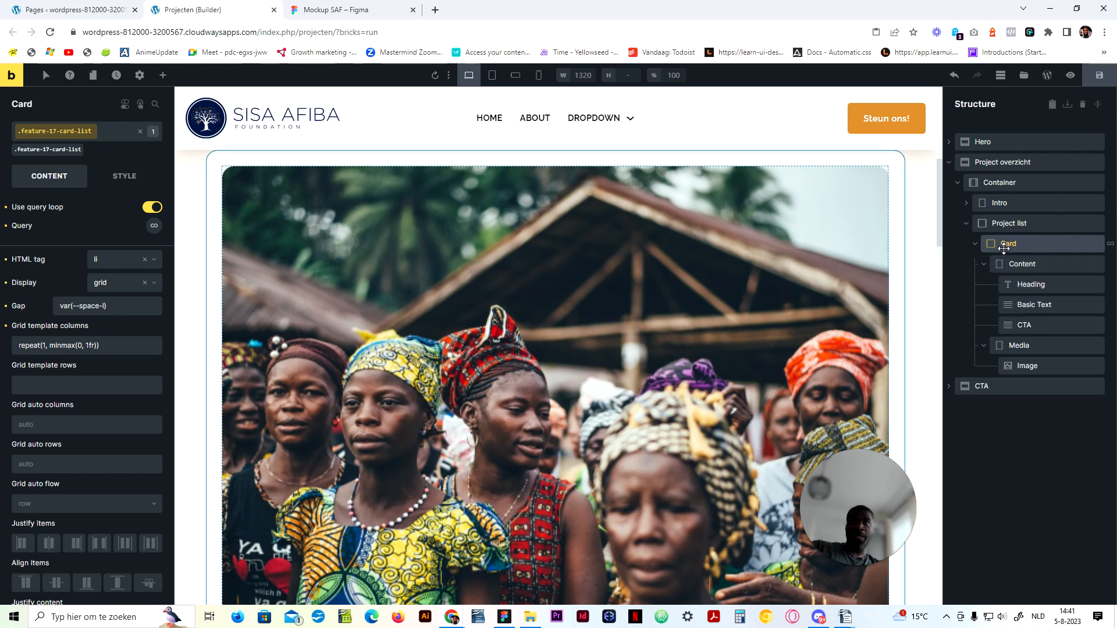
Step: Set the Project list's saf-project-archive-list class to grid display with a gap of var(--space-m)
left_click(1012, 223)
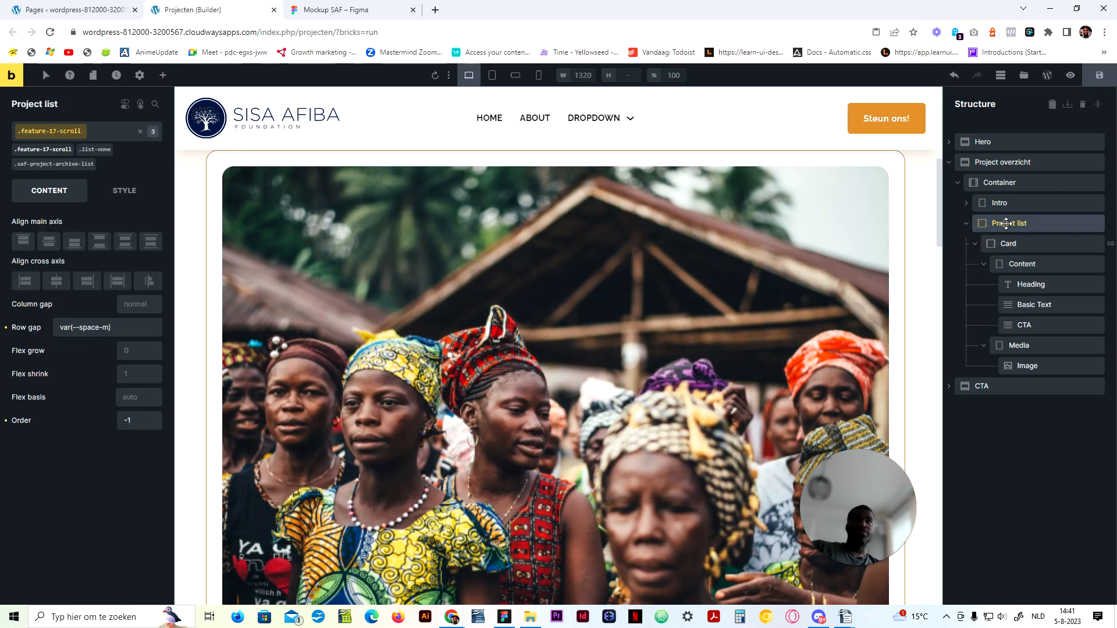
left_click(70, 165)
left_click(43, 149)
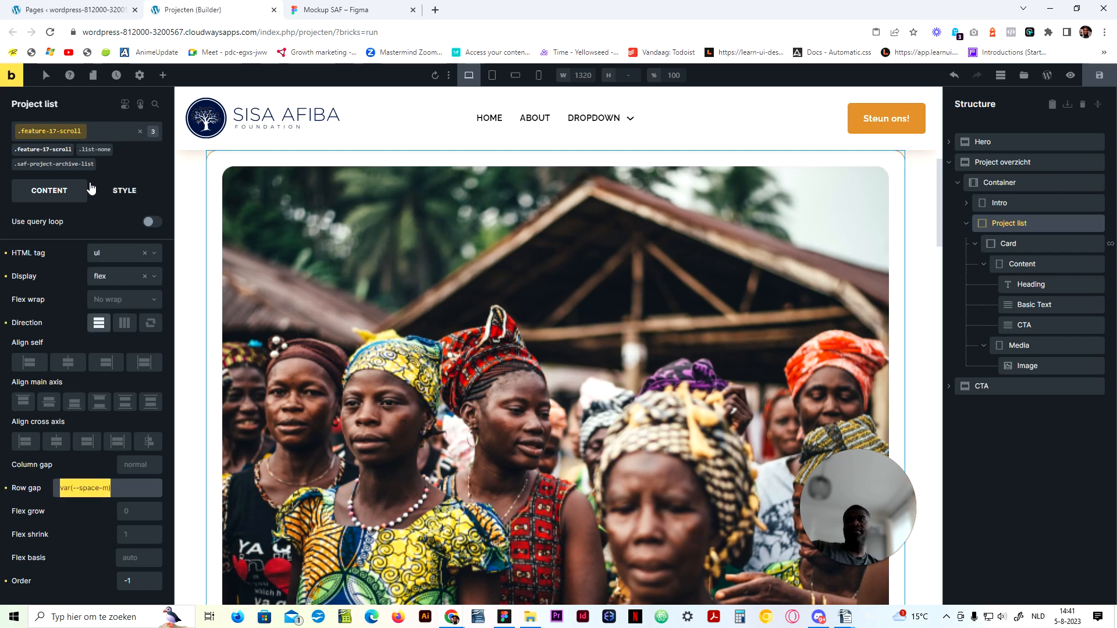
left_click(56, 164)
left_click(118, 277)
left_click(108, 319)
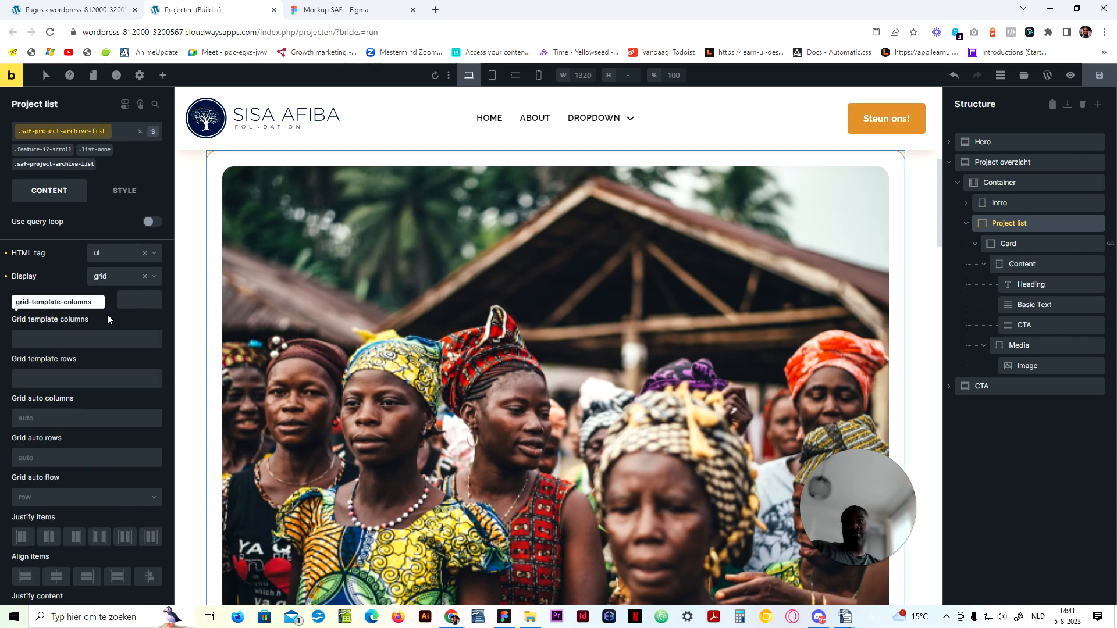
left_click(18, 339)
left_click(139, 300)
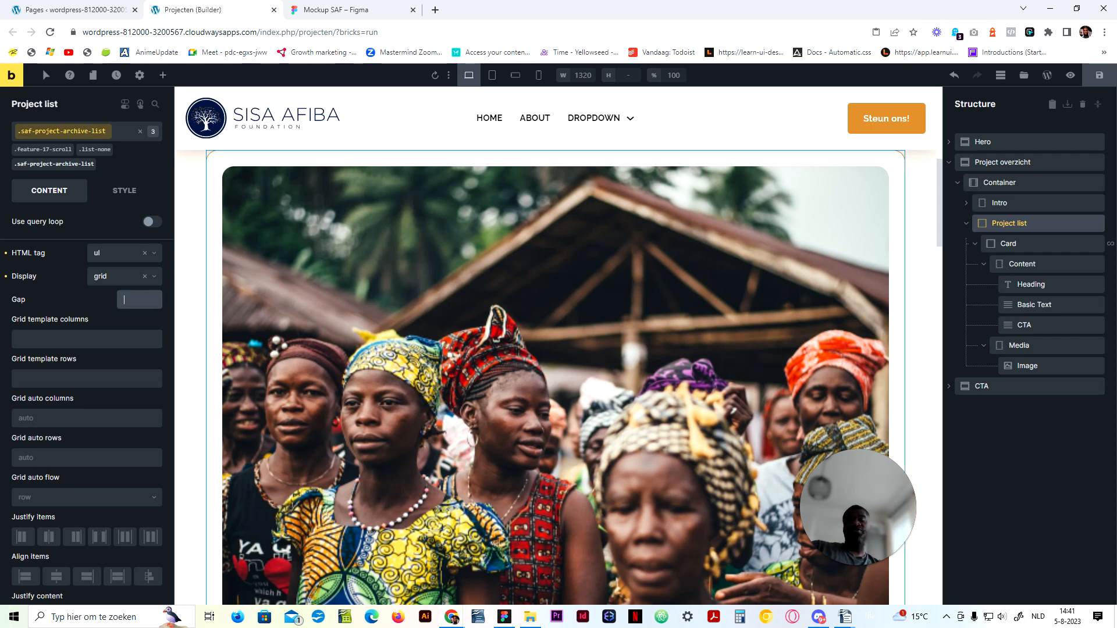
type("var(--space-m)")
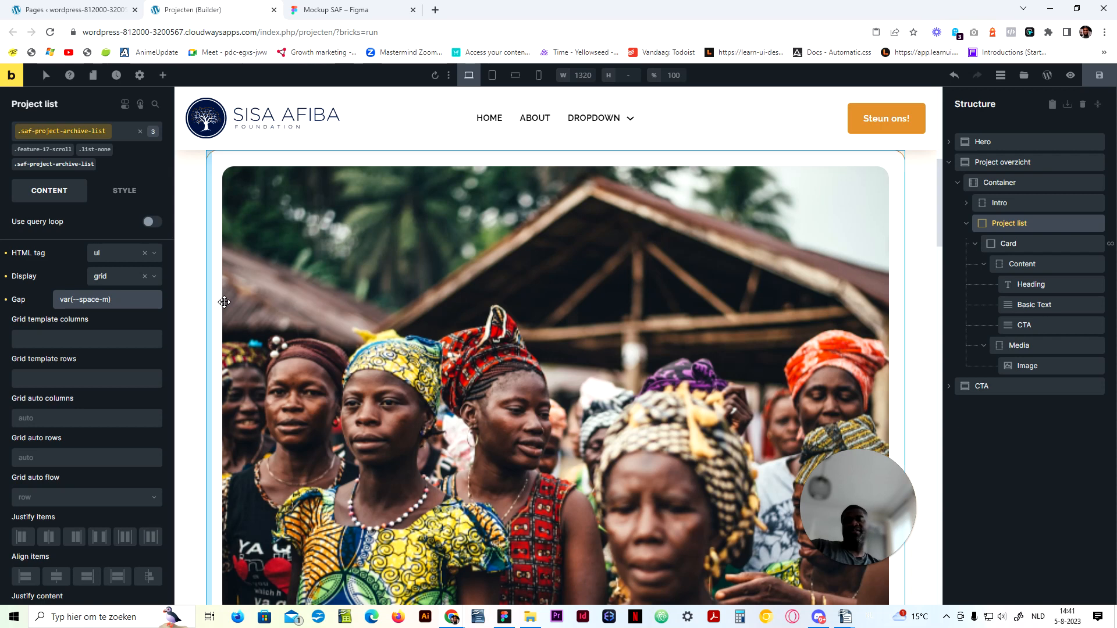
Step: Set the Project list's grid template columns to repeat(3, minmax(0, 1fr)) and check the resulting card layout
scroll(316, 383, "down", 10)
scroll(316, 383, "up", 9)
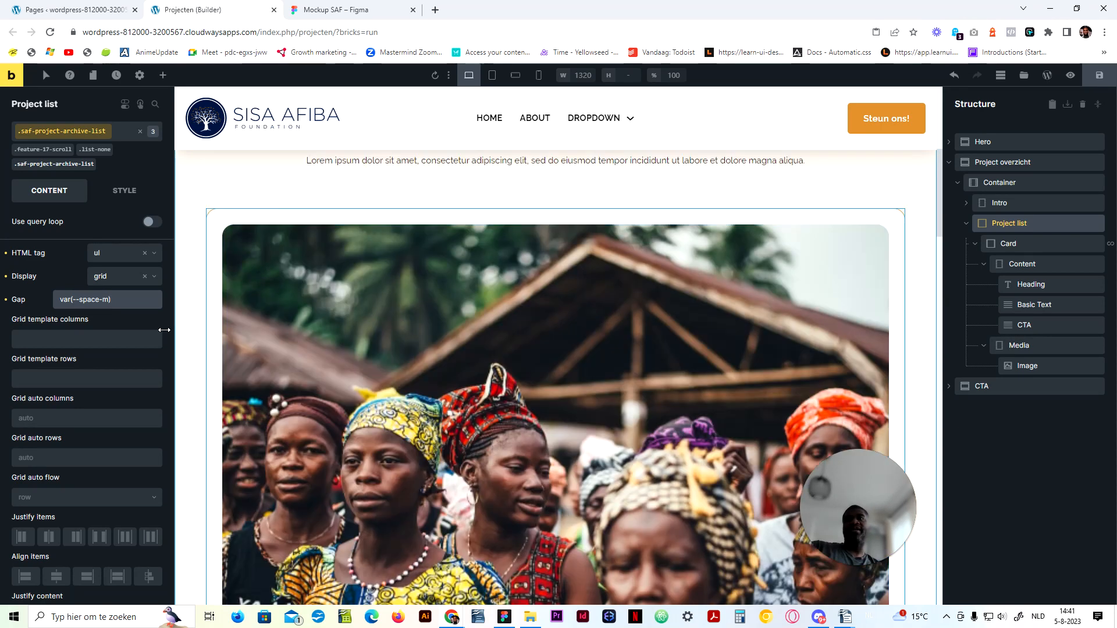
left_click(115, 339)
type("repeat()")
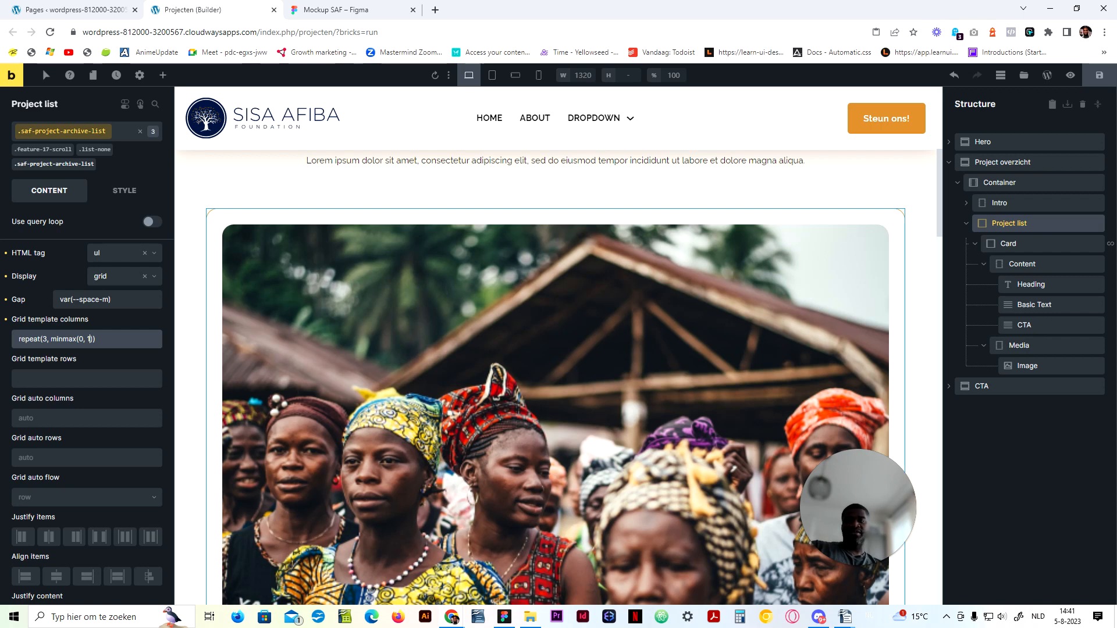
type("fr")
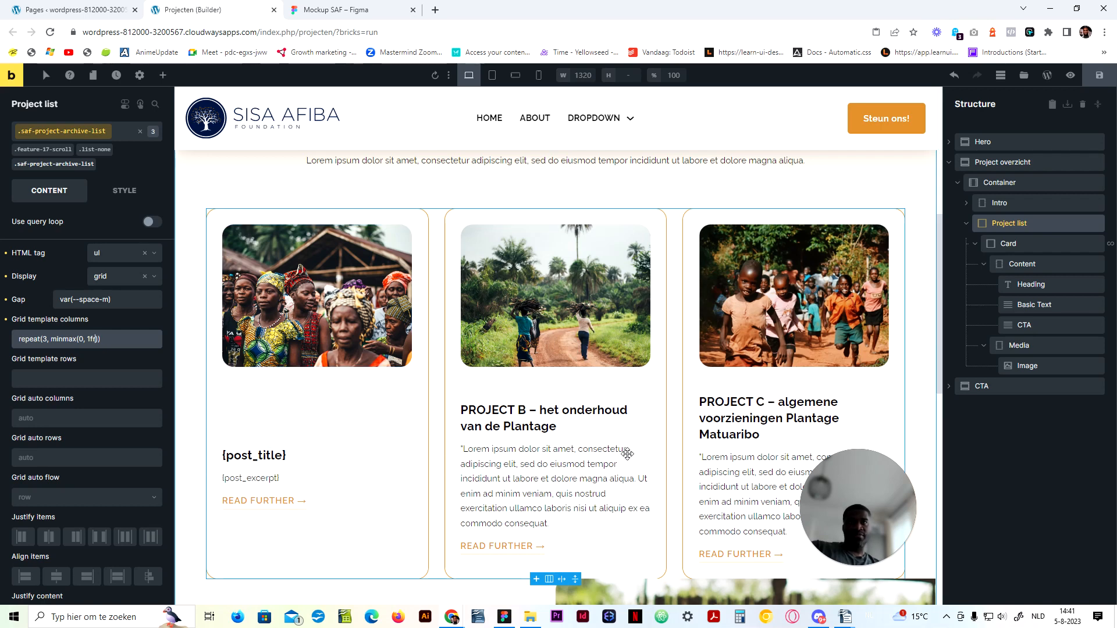
scroll(622, 442, "down", 5)
scroll(482, 352, "up", 6)
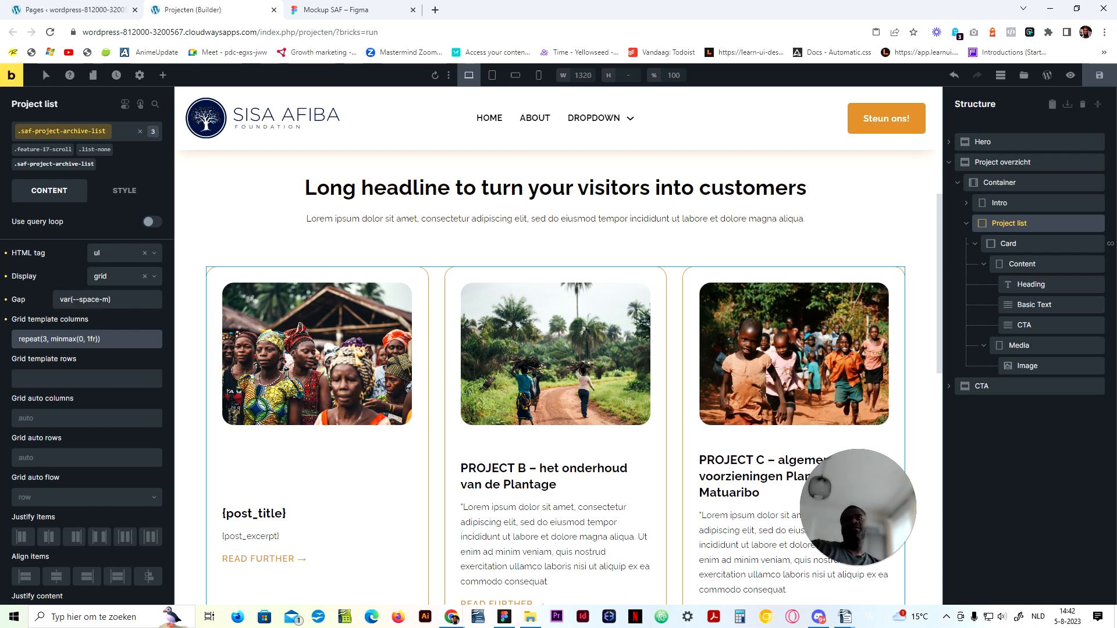
Step: Copy the grid template columns value to the mobile landscape breakpoint and change it to repeat(2, minmax(0, 1fr))
key("ctrl+a")
key("ctrl+c")
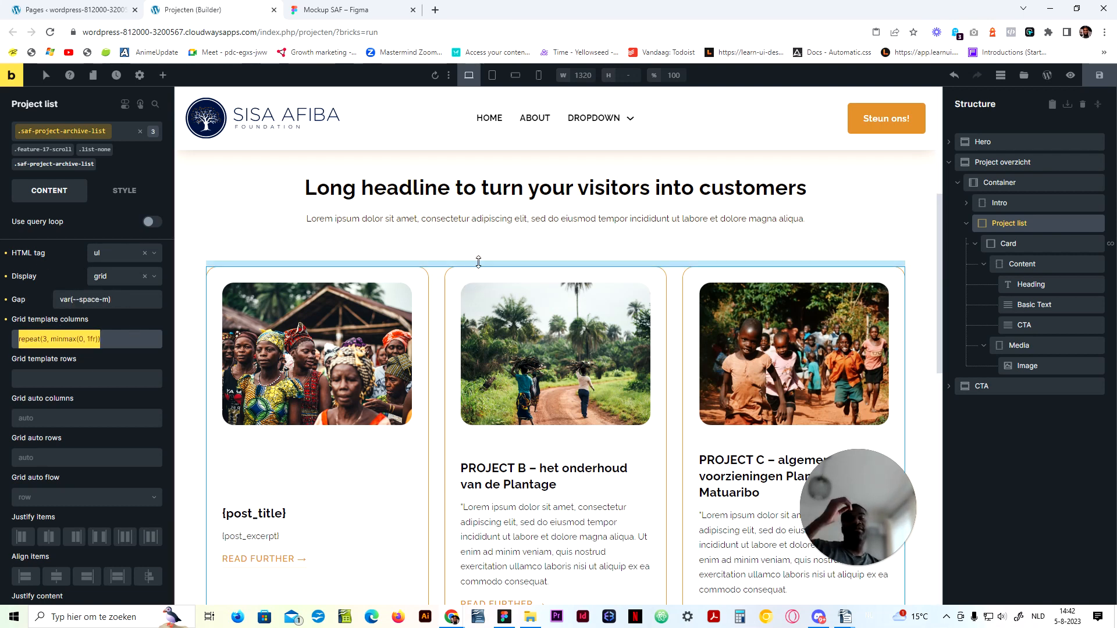
left_click(492, 75)
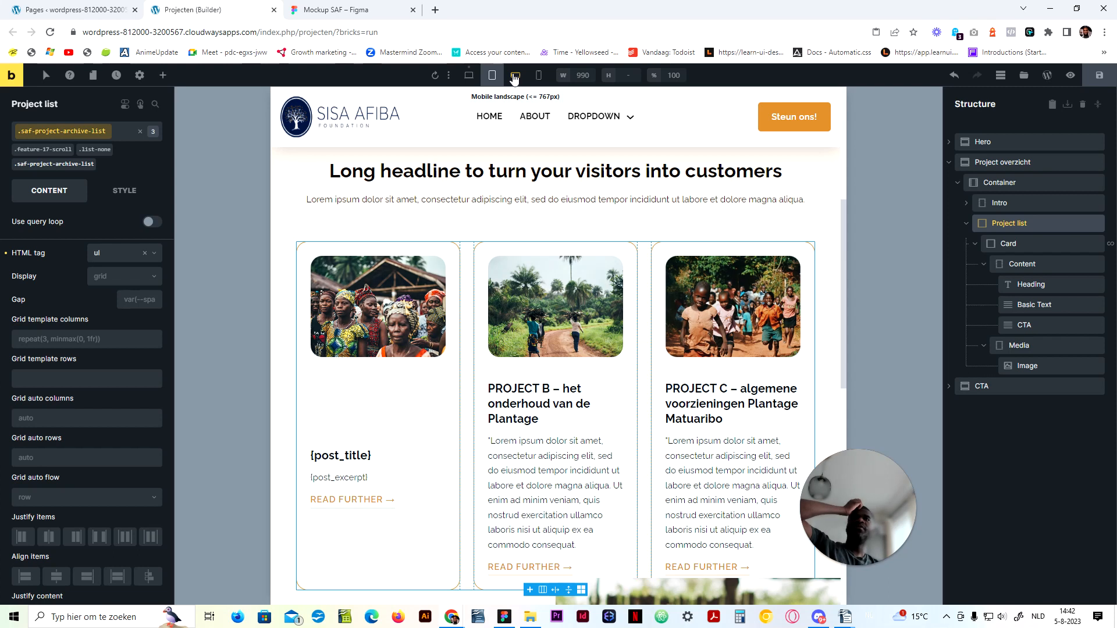
left_click(516, 77)
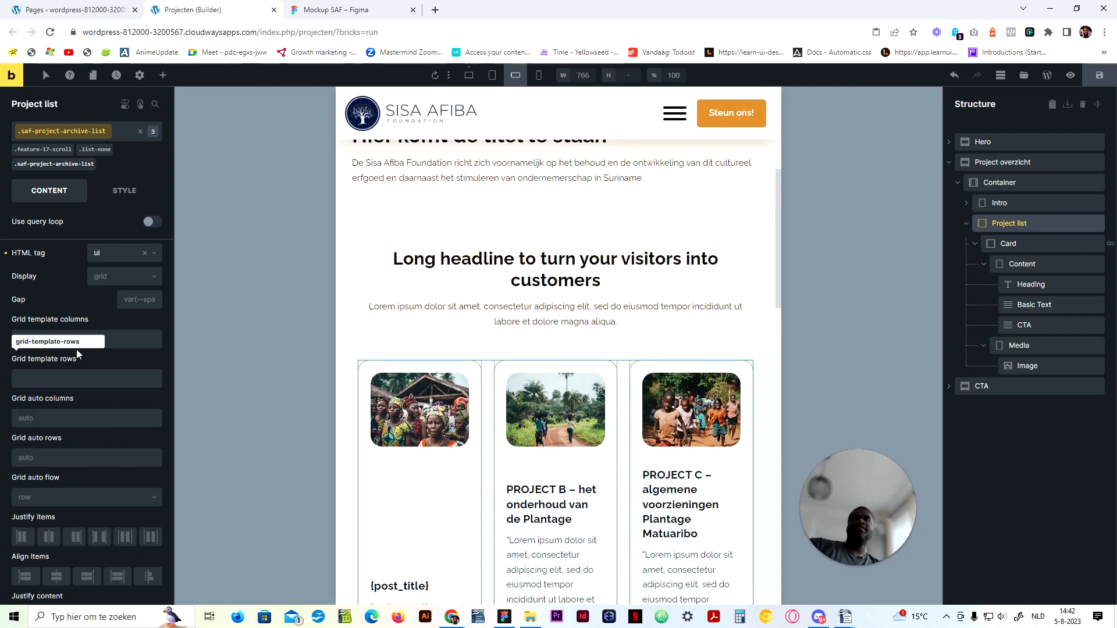
left_click(18, 339)
key("ctrl+v")
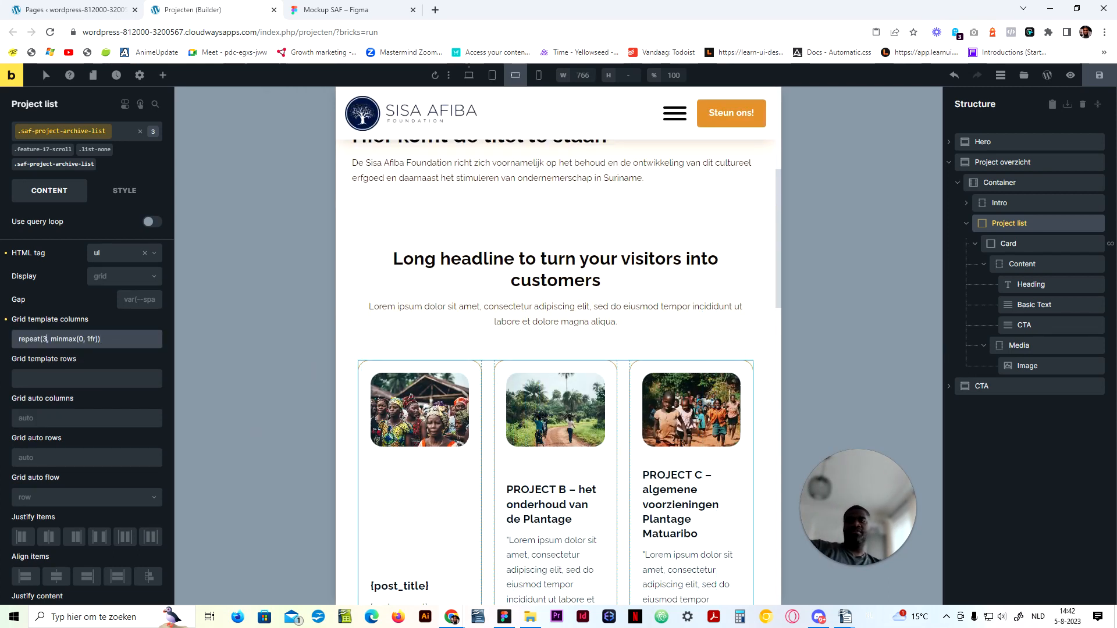
key("BackSpace")
type("2")
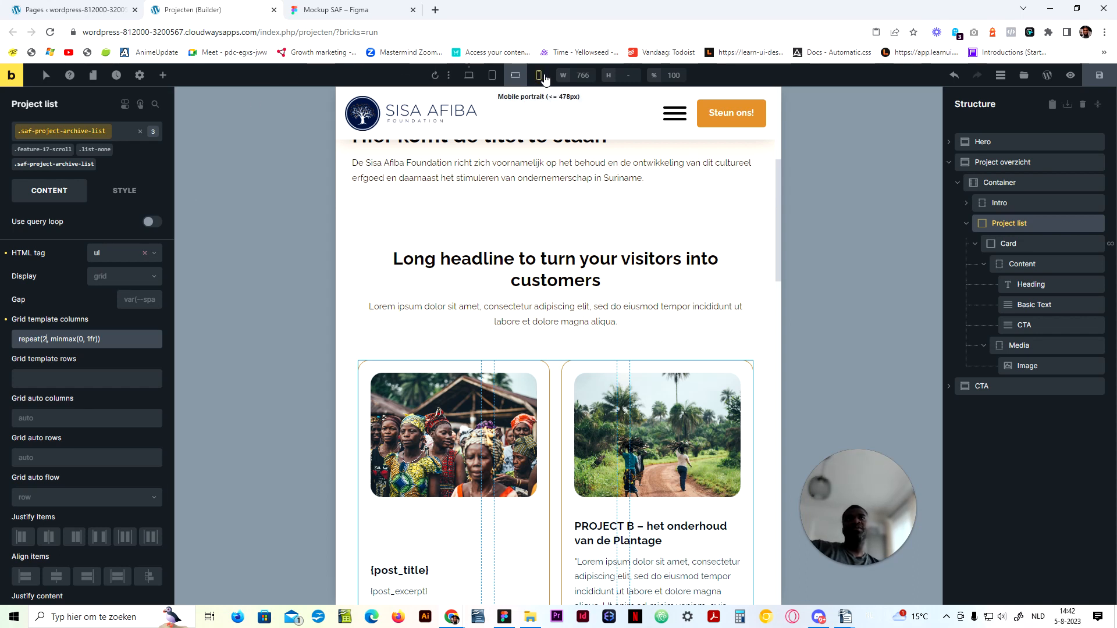
Step: Set the Project list's grid template columns to repeat(1, minmax(0, 1fr)) for the mobile portrait breakpoint
left_click(538, 75)
key("ctrl+v")
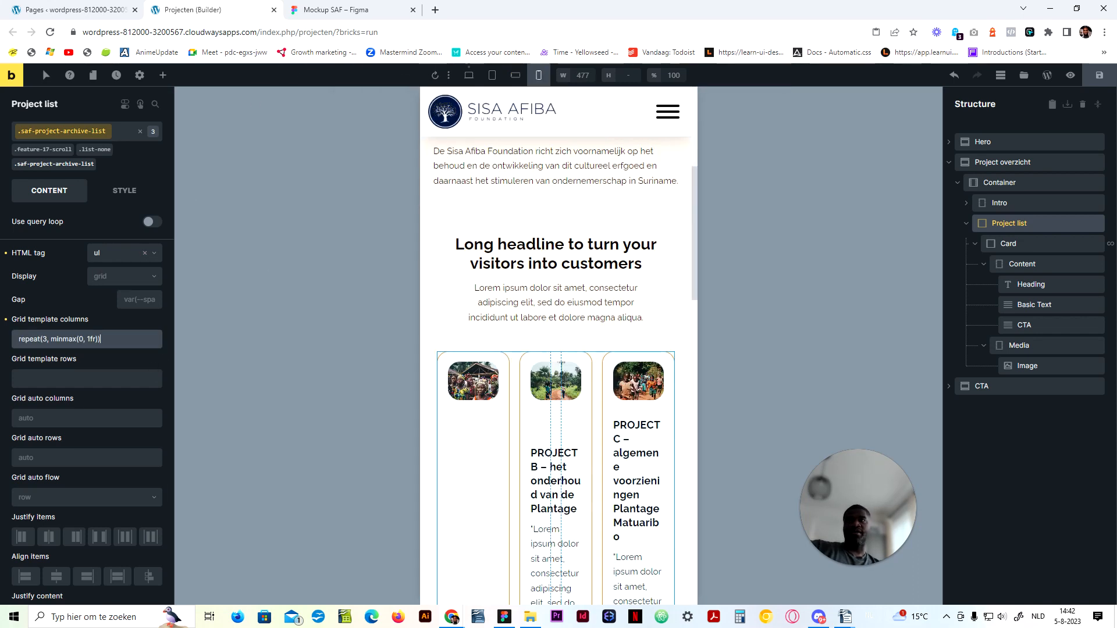
key("BackSpace")
type("1")
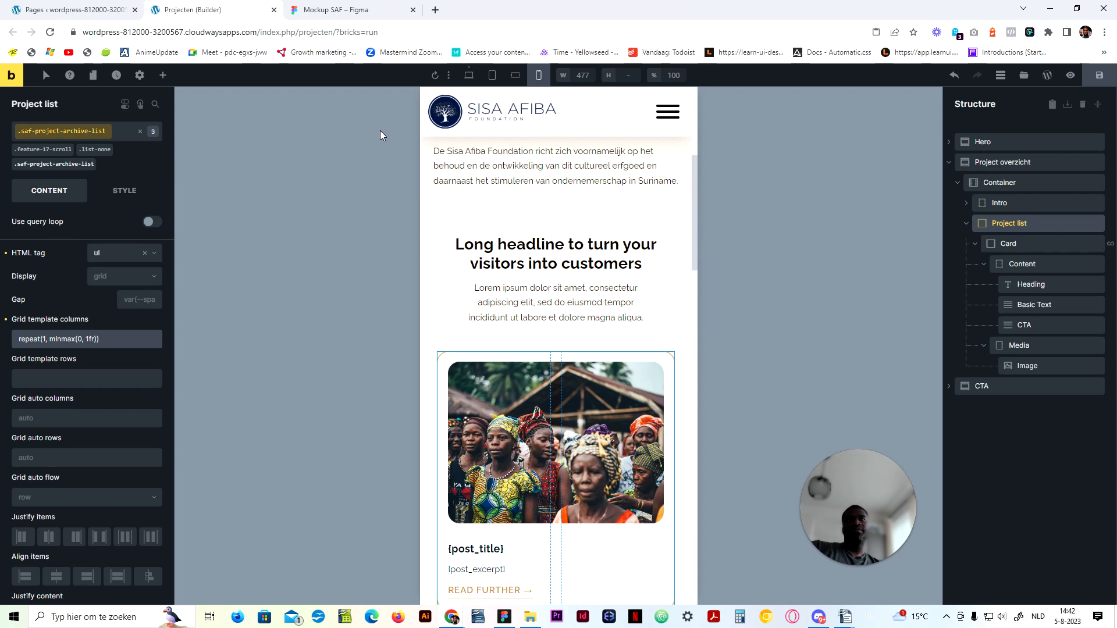
Step: Return to the desktop breakpoint to review the project grid and open the Card element's settings
left_click(469, 75)
scroll(401, 260, "up", 5)
scroll(419, 268, "down", 10)
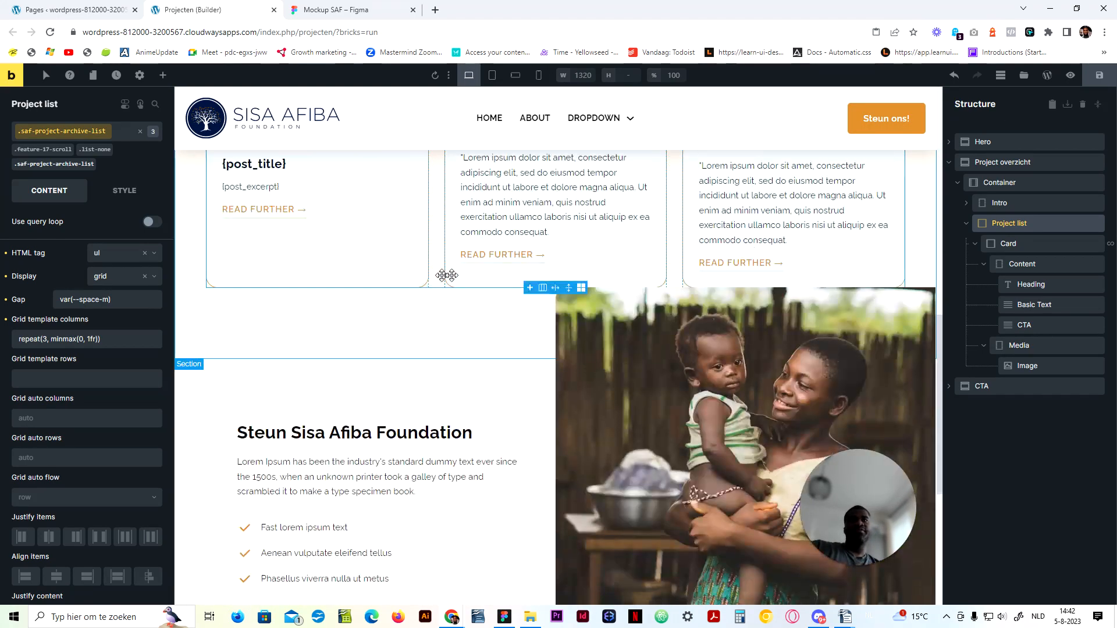
scroll(439, 275, "up", 5)
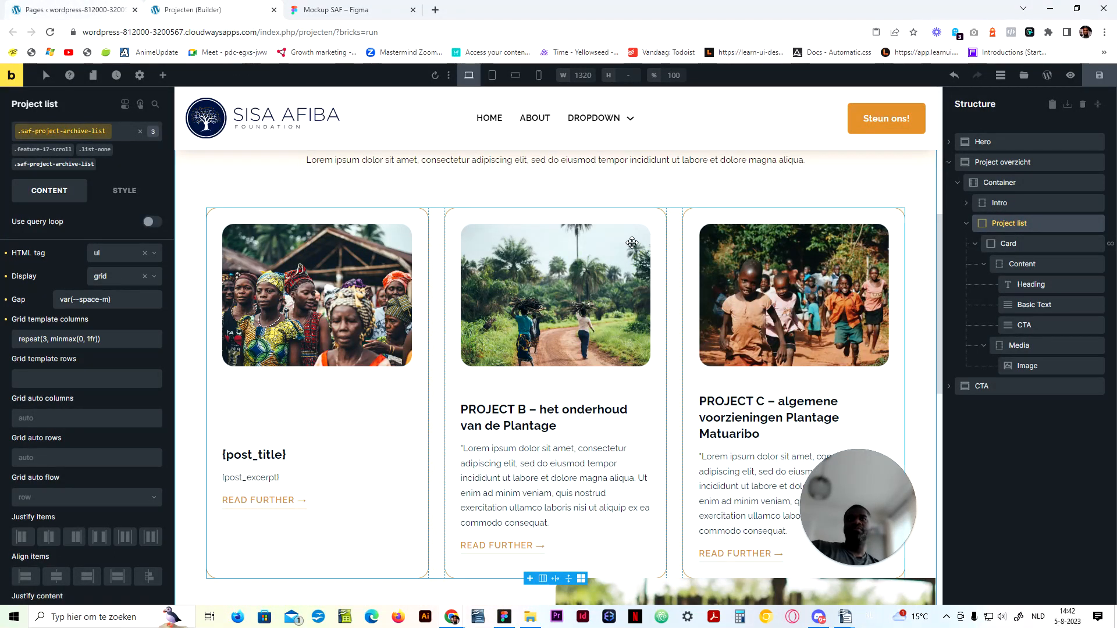
left_click(1008, 244)
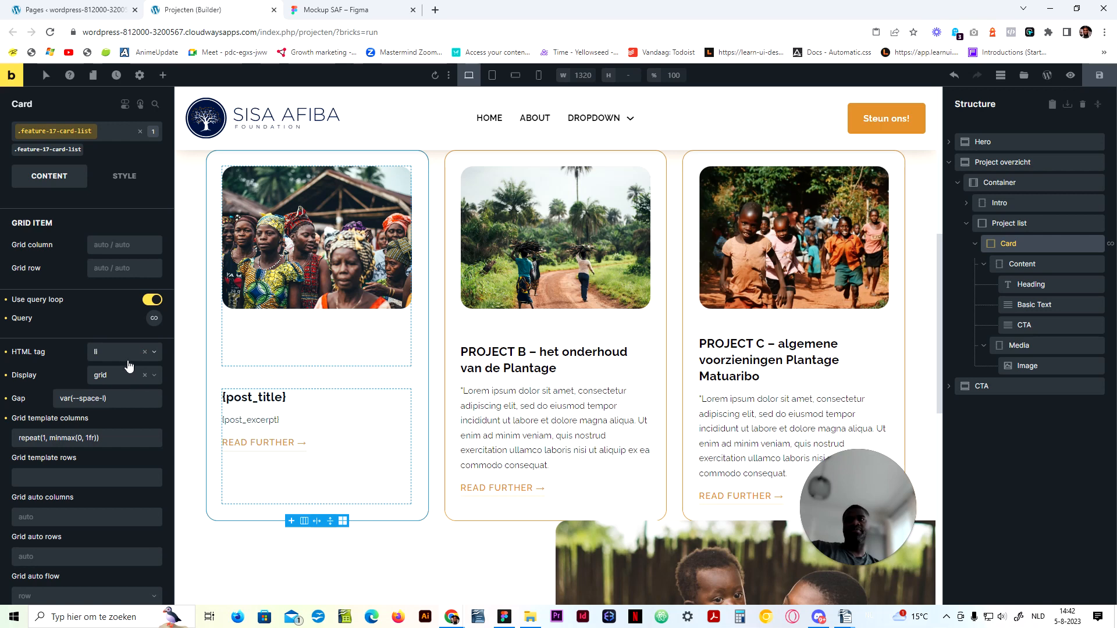
Step: Review the query loop settings of the Card element in the Project list
left_click(154, 318)
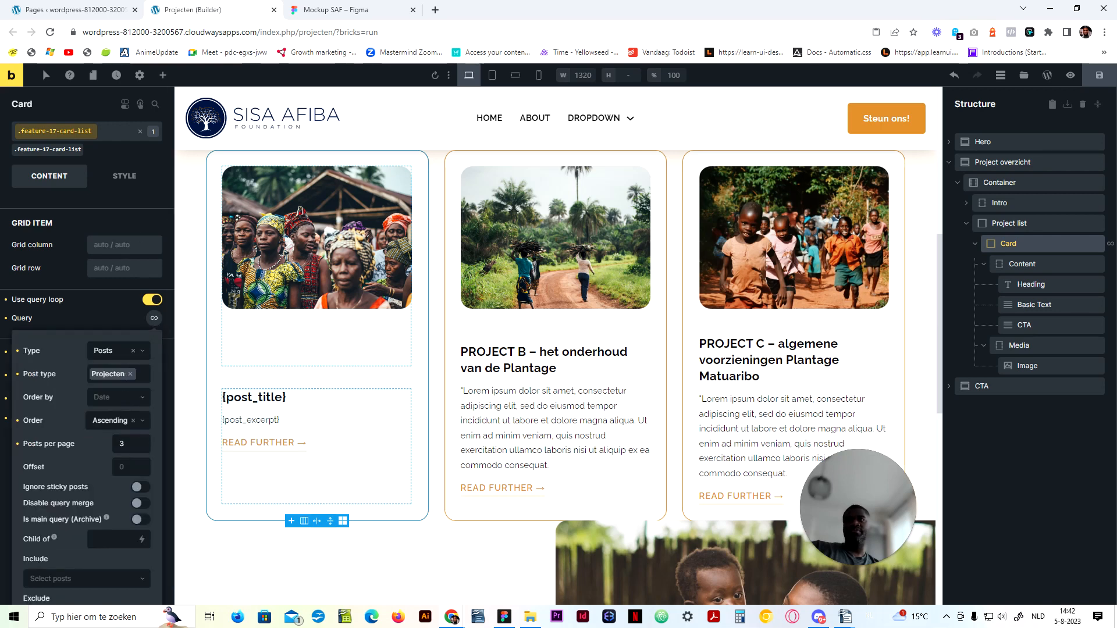
left_click(110, 307)
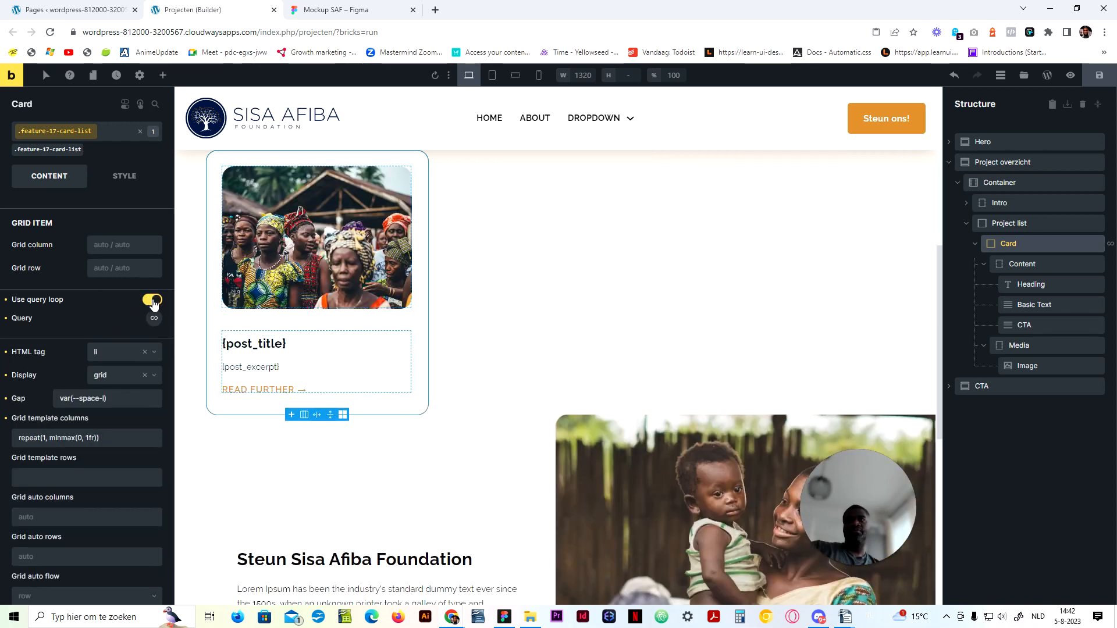
scroll(415, 376, "down", 3)
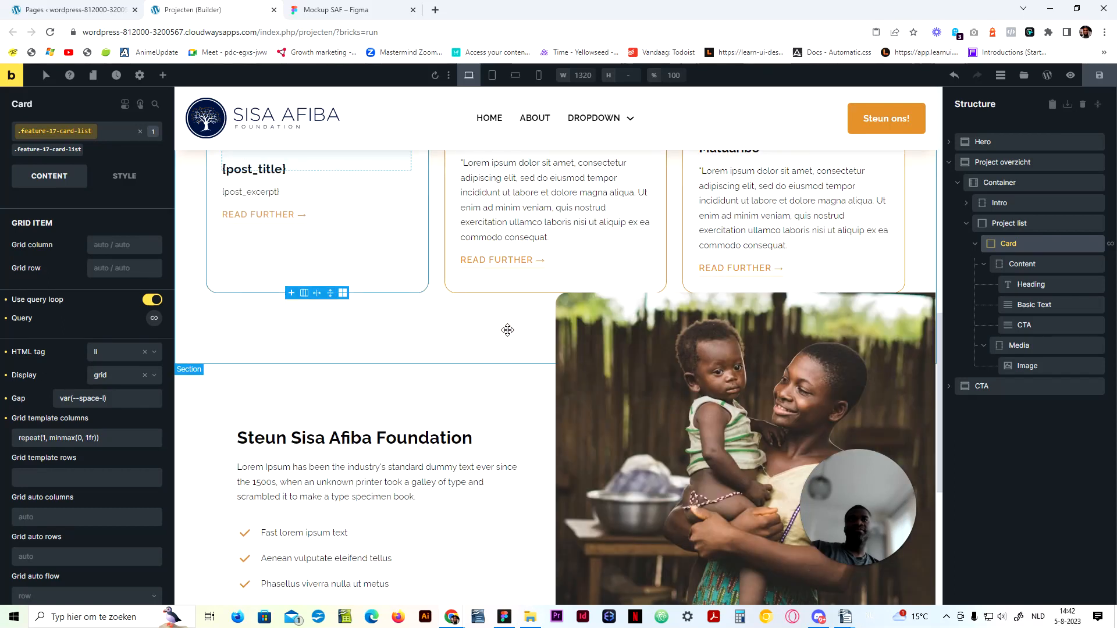
Step: Set the Project overzicht section's bottom padding to calc(var(--space-3xl) + 15rem) for the desktop breakpoint
left_click(508, 332)
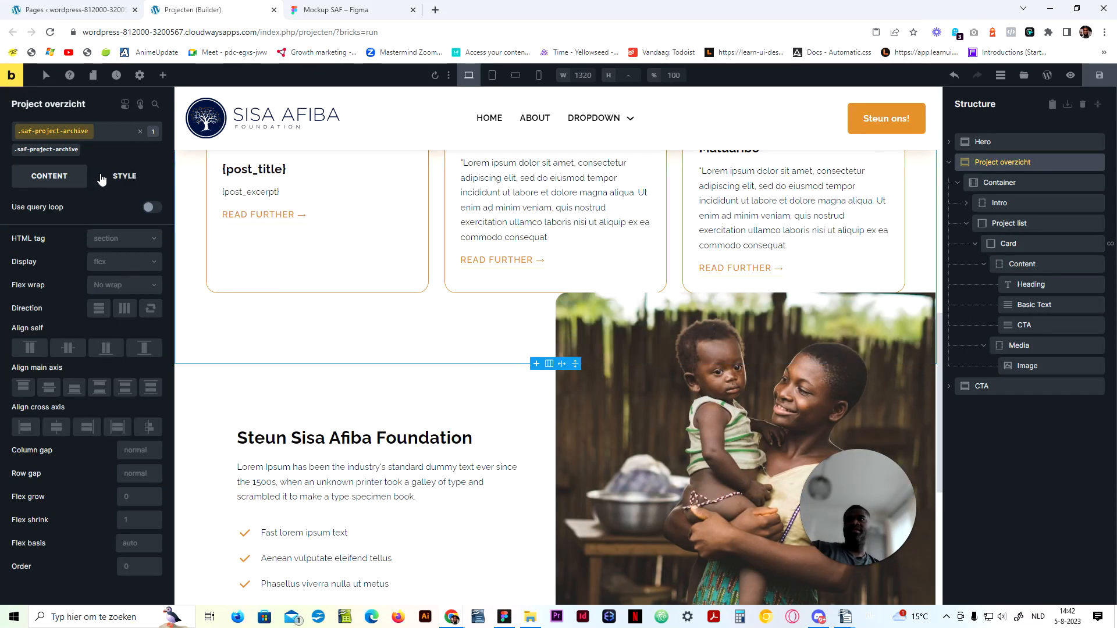
left_click(99, 176)
left_click(103, 214)
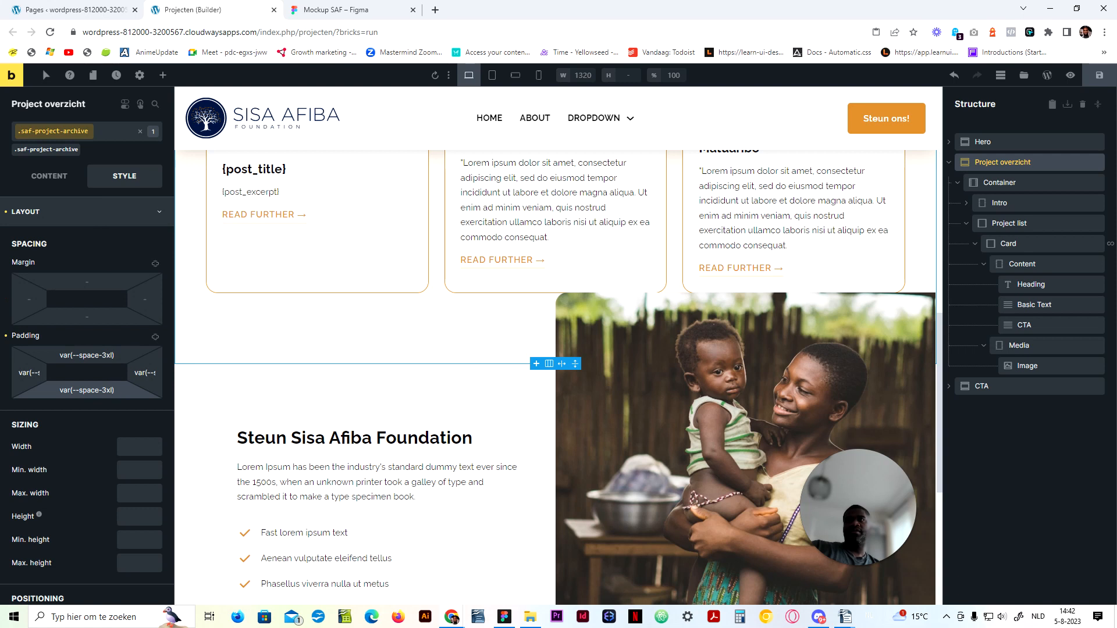
type("calc")
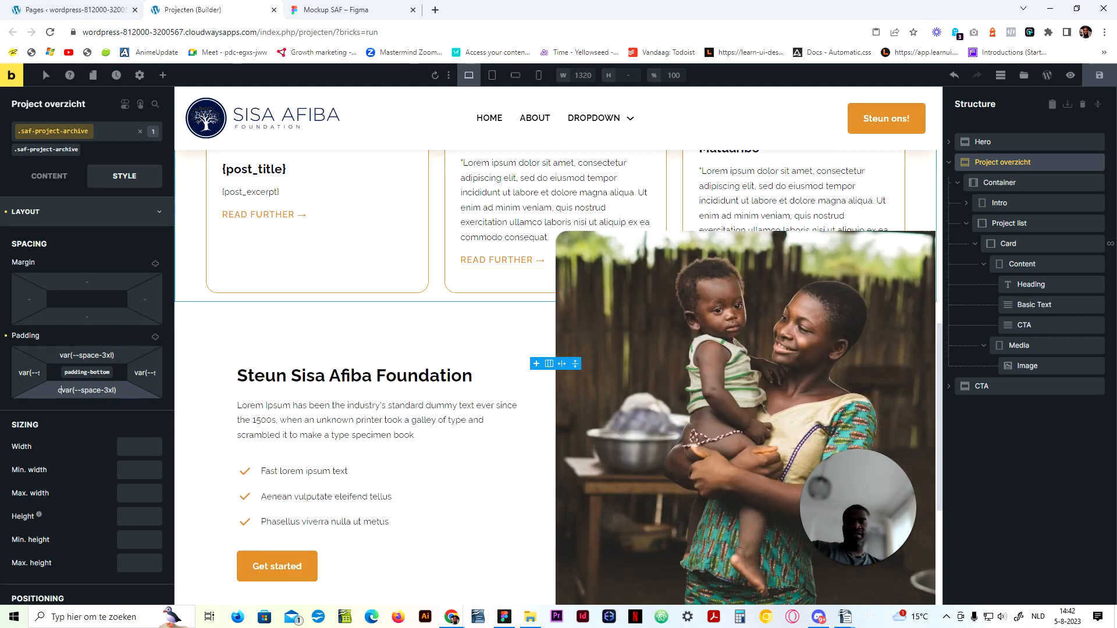
type("(")
key("End")
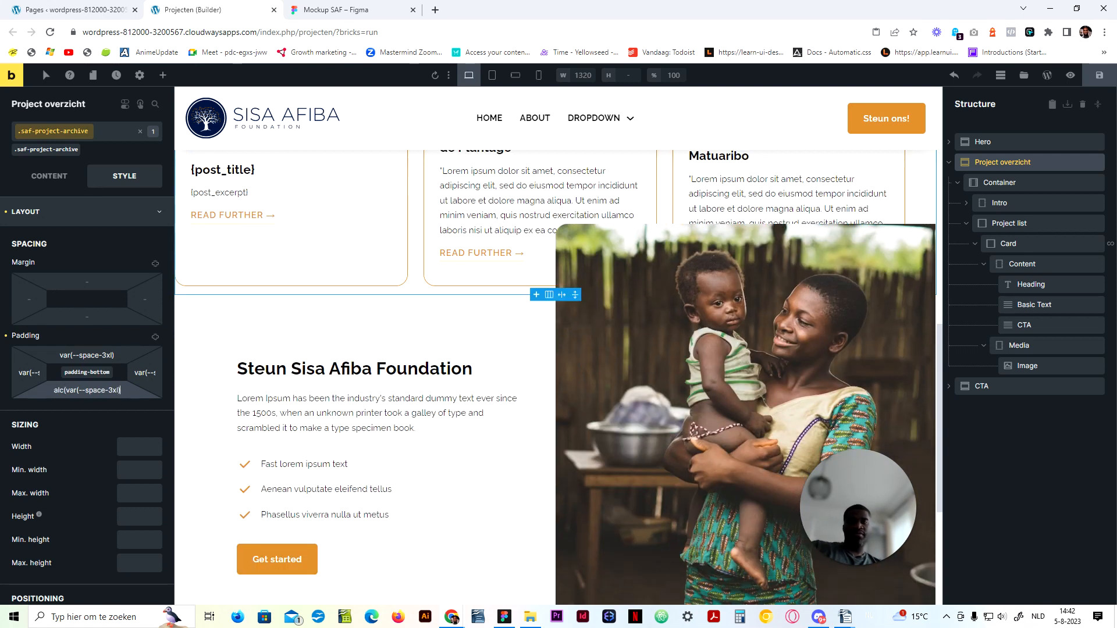
type(") +")
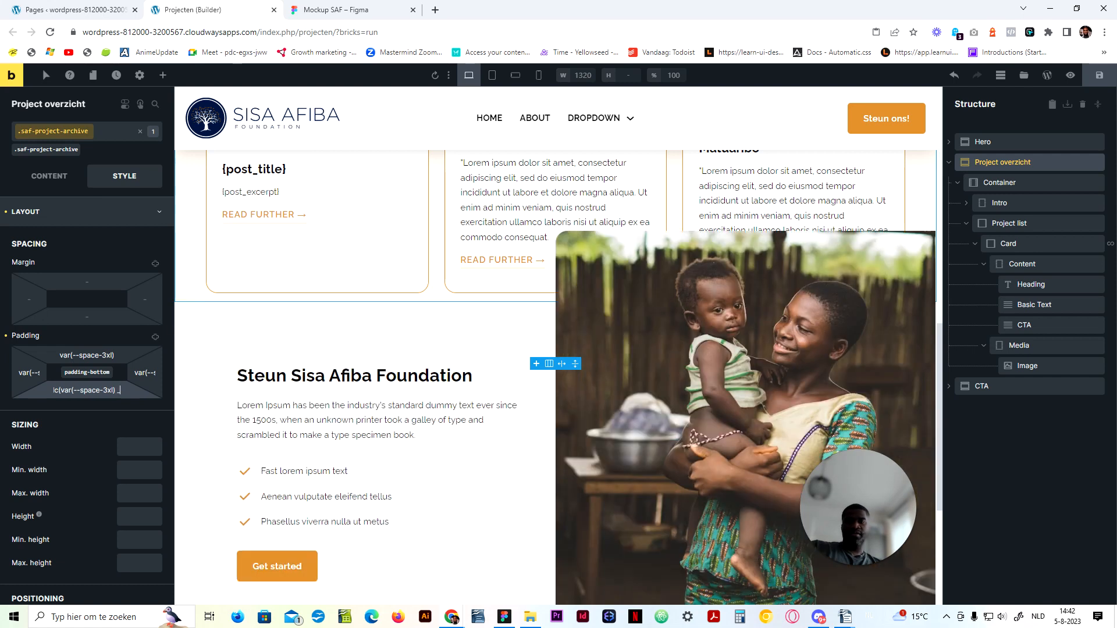
type(" 10rem")
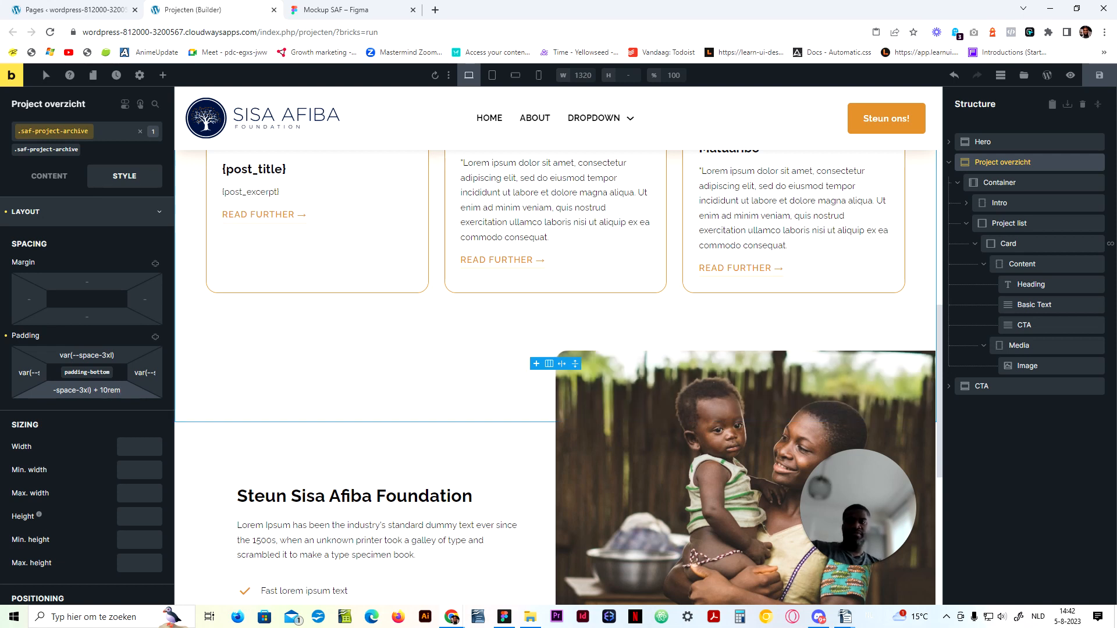
key("BackSpace")
type("5")
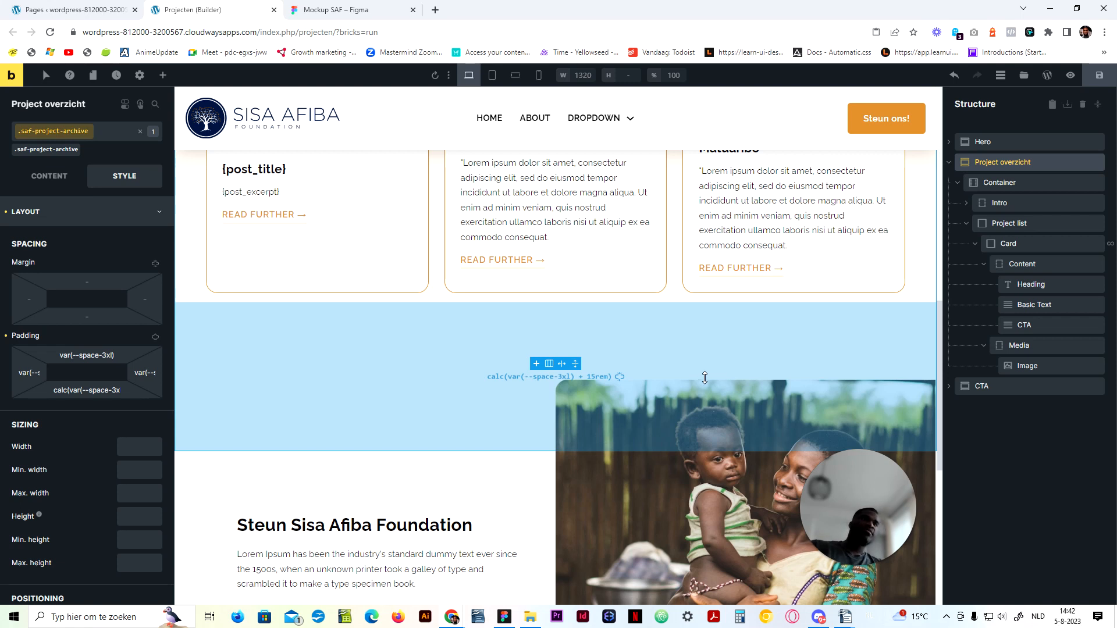
Step: Enter calc(var(--space-3xl) + 15rem) as the Project overzicht section's bottom padding for the mobile landscape breakpoint
left_click(109, 389)
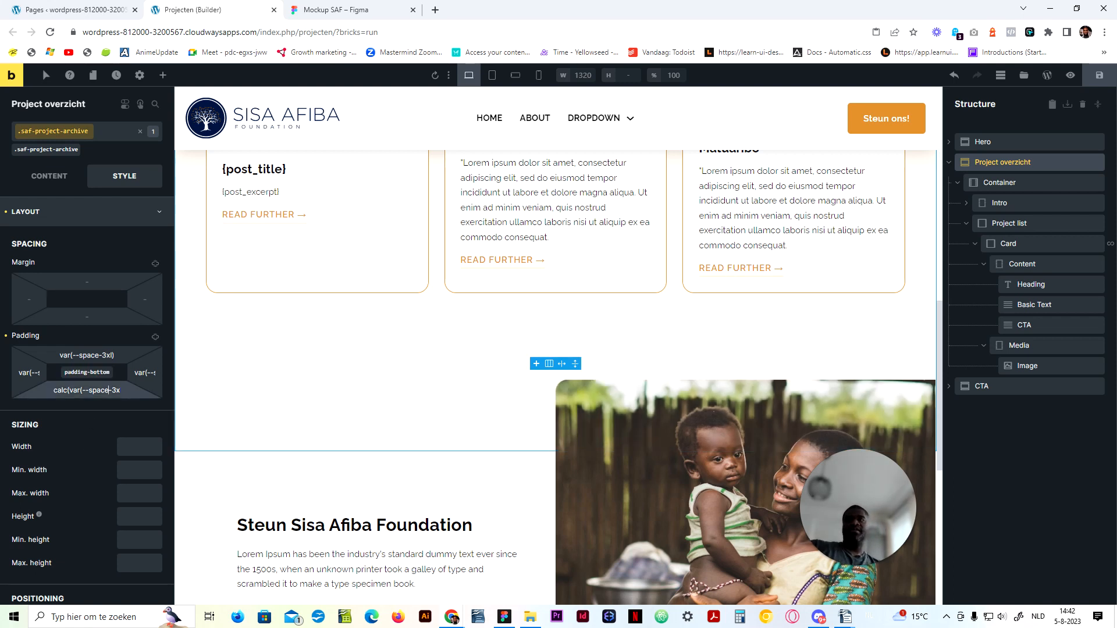
left_click(493, 75)
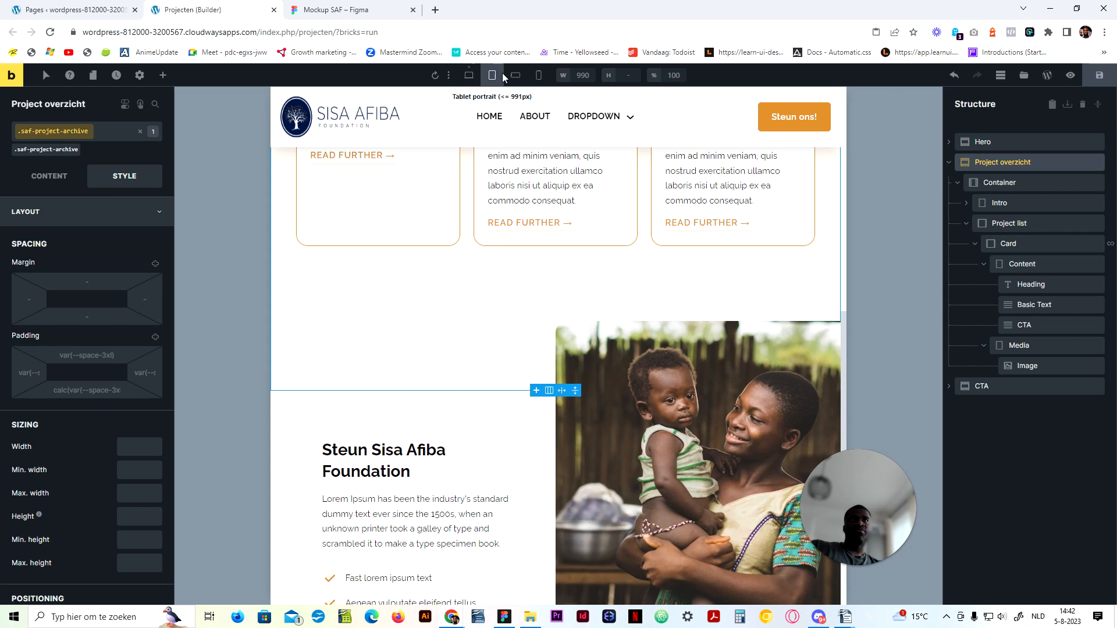
left_click(510, 77)
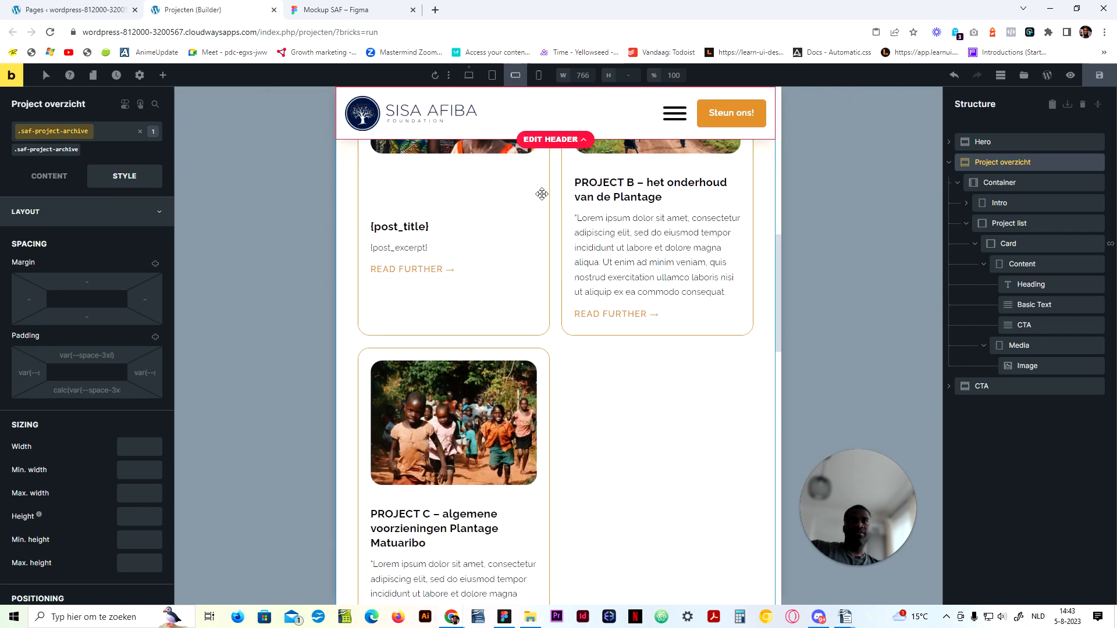
scroll(468, 374, "down", 4)
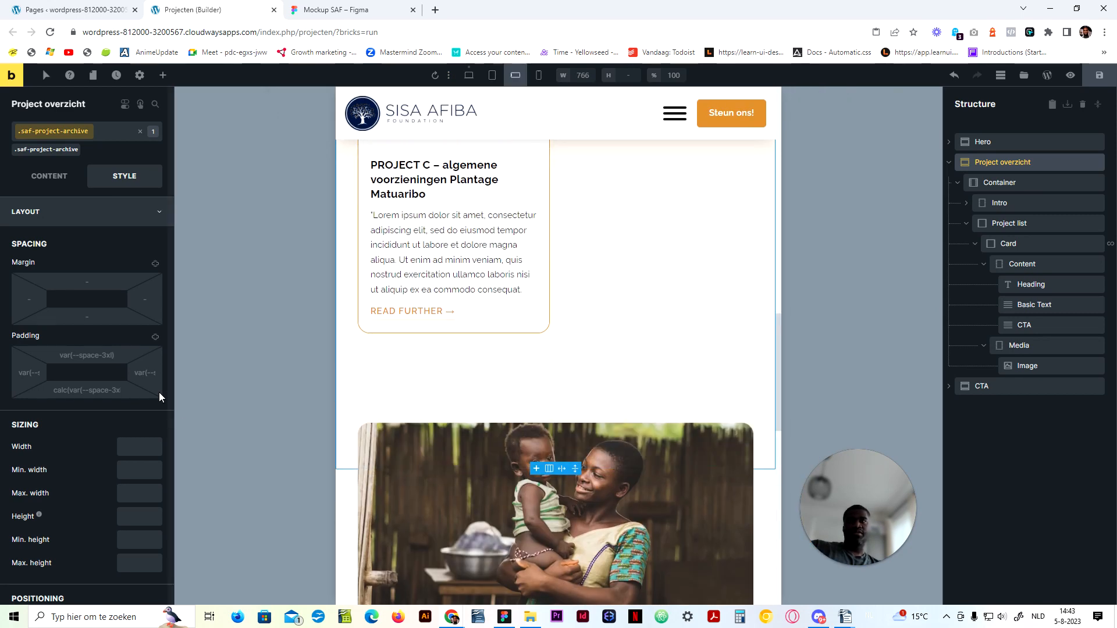
left_click(108, 392)
type("calc(var(--space-3xl) + 15rem)")
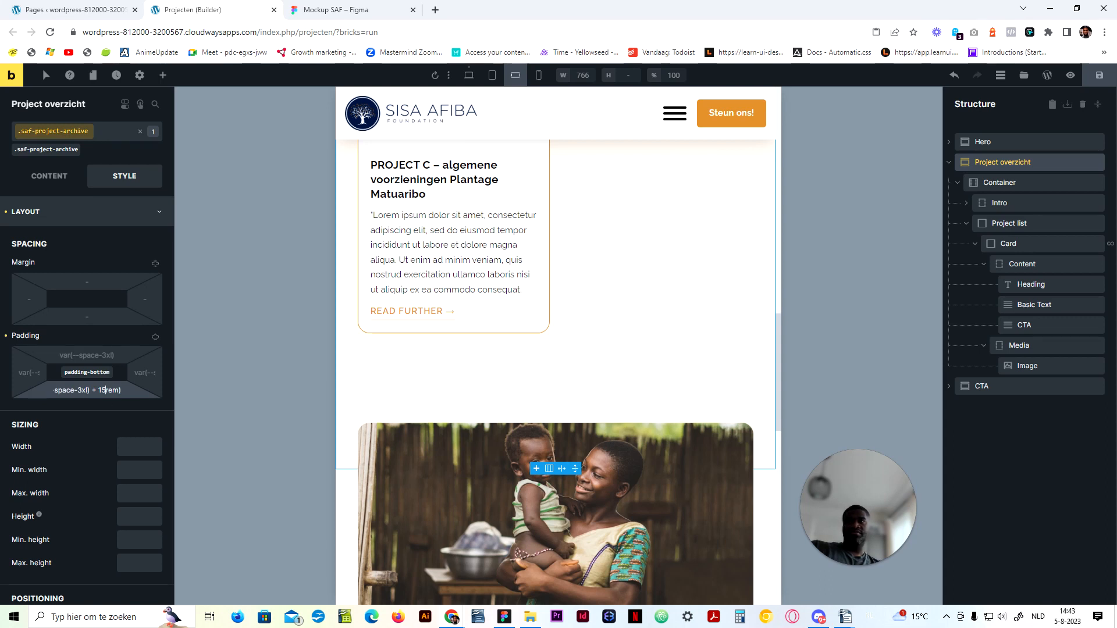
Step: Check the page at the mobile portrait breakpoint, then return to desktop and save it
left_click(539, 75)
scroll(541, 334, "down", 12)
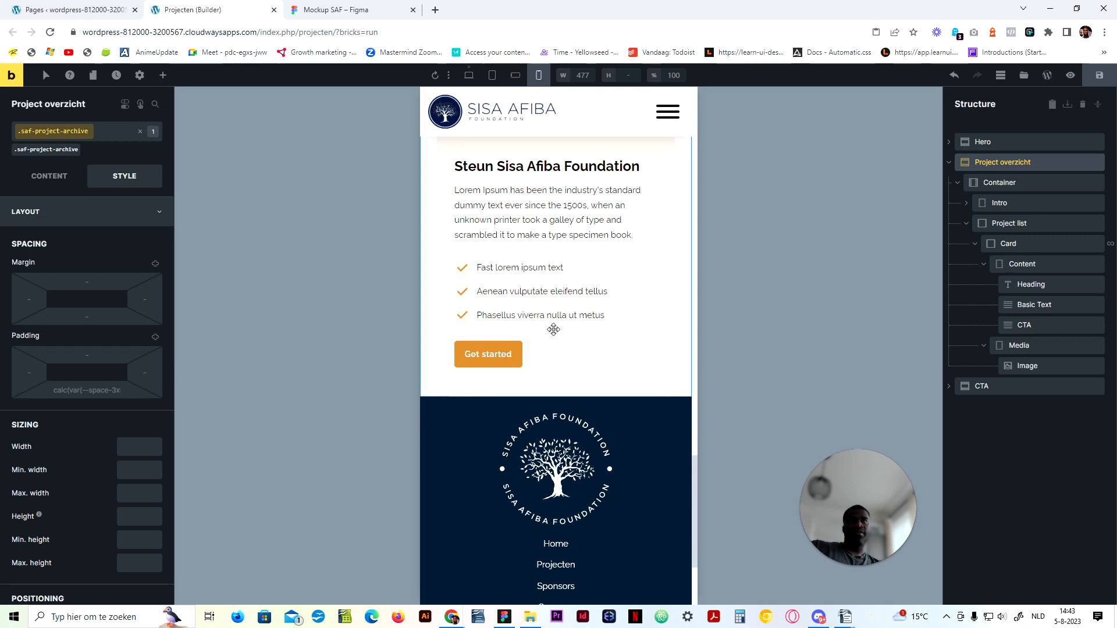
scroll(548, 329, "up", 6)
left_click(468, 75)
left_click(1099, 75)
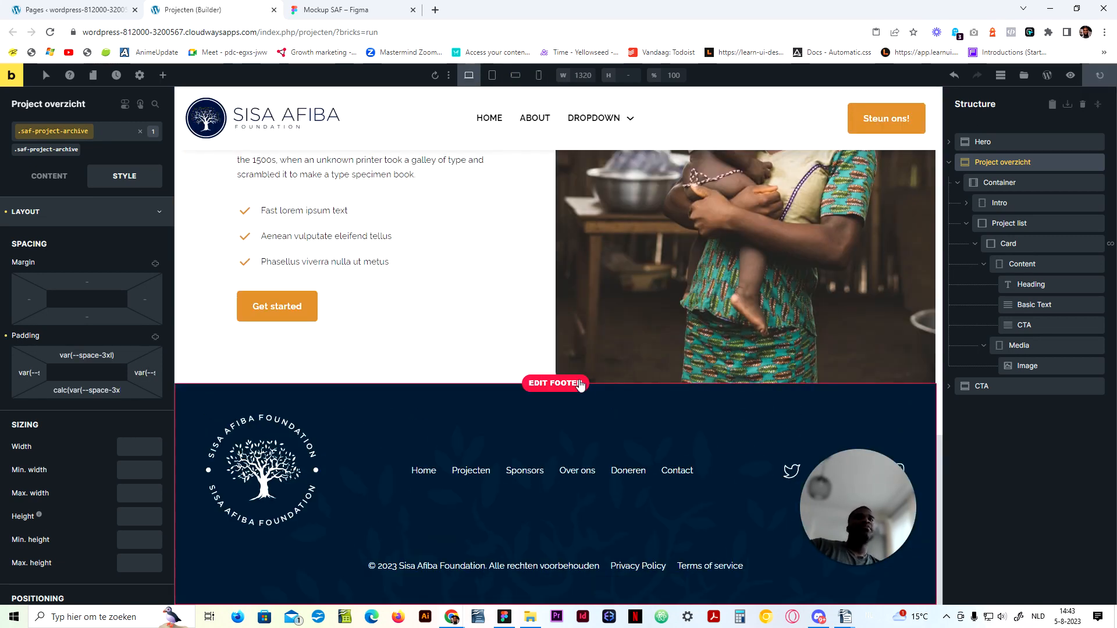
Step: Review the Projecten page and examine the single project page design in the Figma mockup
scroll(582, 373, "up", 3)
scroll(579, 379, "up", 12)
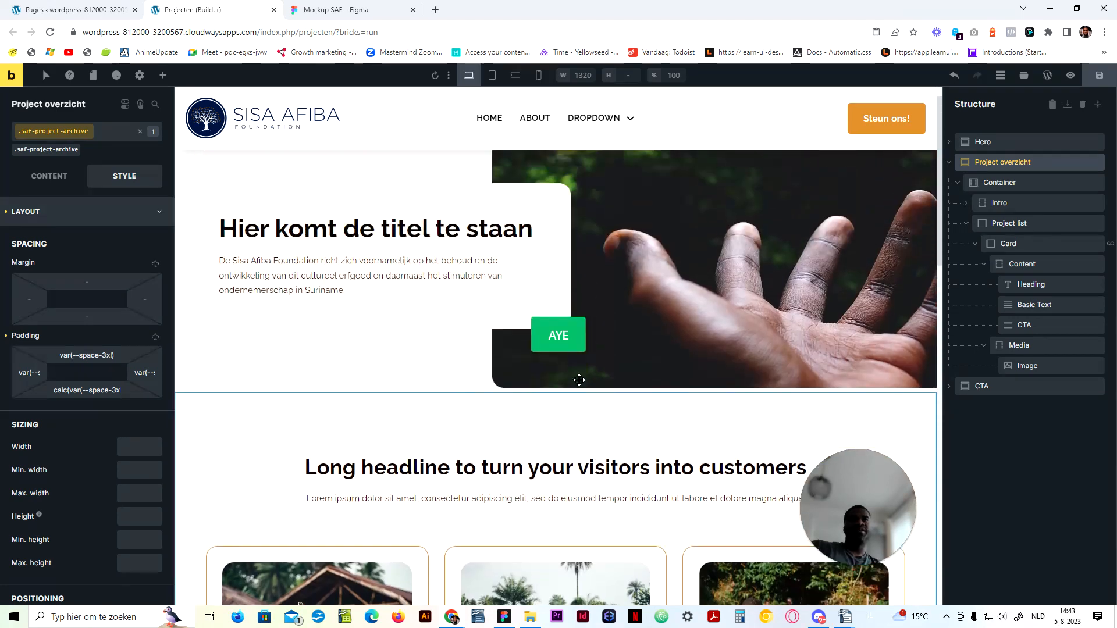
scroll(579, 380, "down", 8)
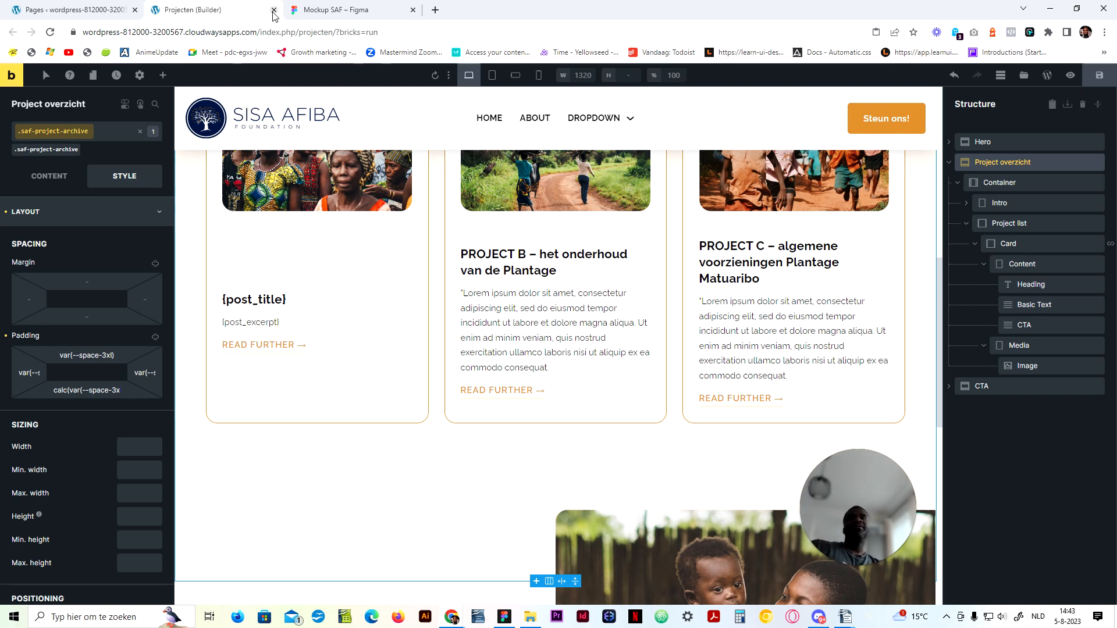
left_click(335, 10)
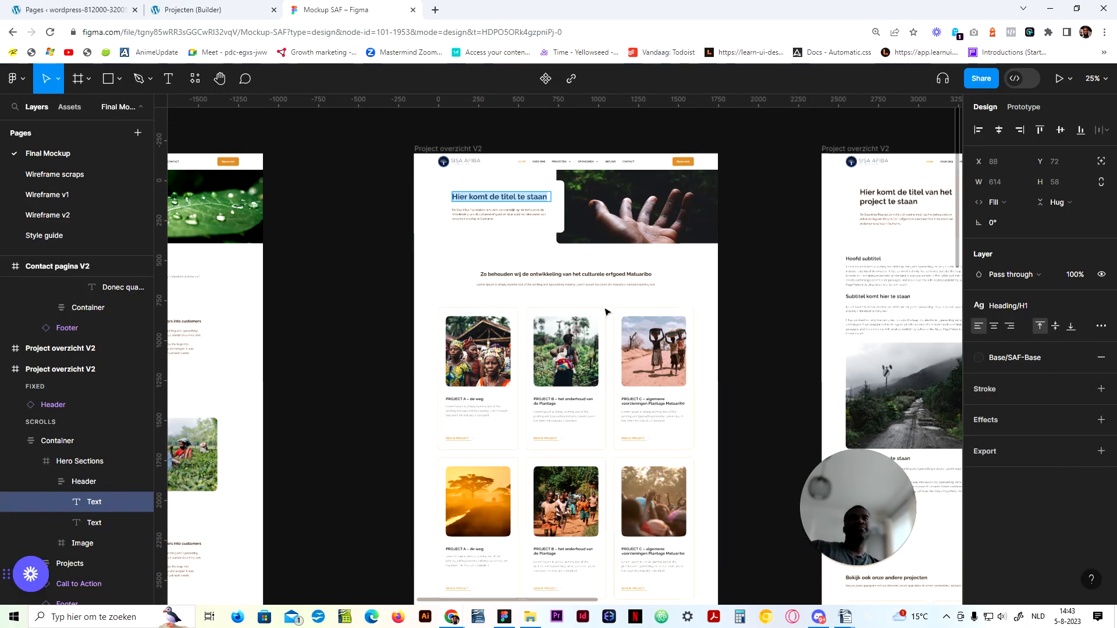
scroll(448, 220, "right", 8)
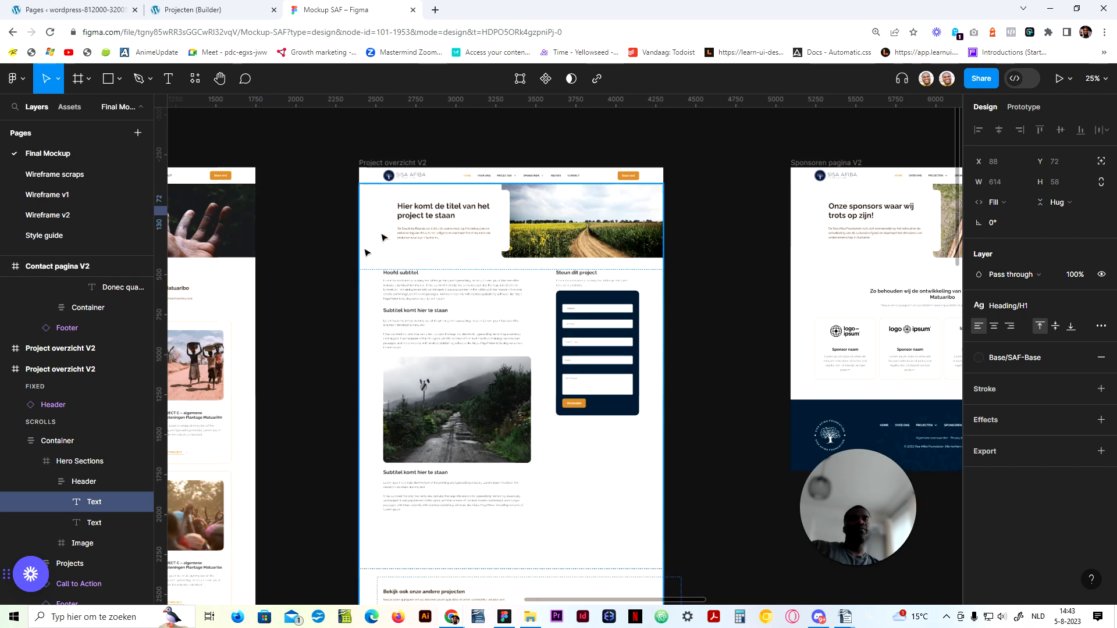
left_click(352, 265)
Step: Copy the Hero section from the Projecten page in the Bricks builder and close that page's builder
left_click(192, 10)
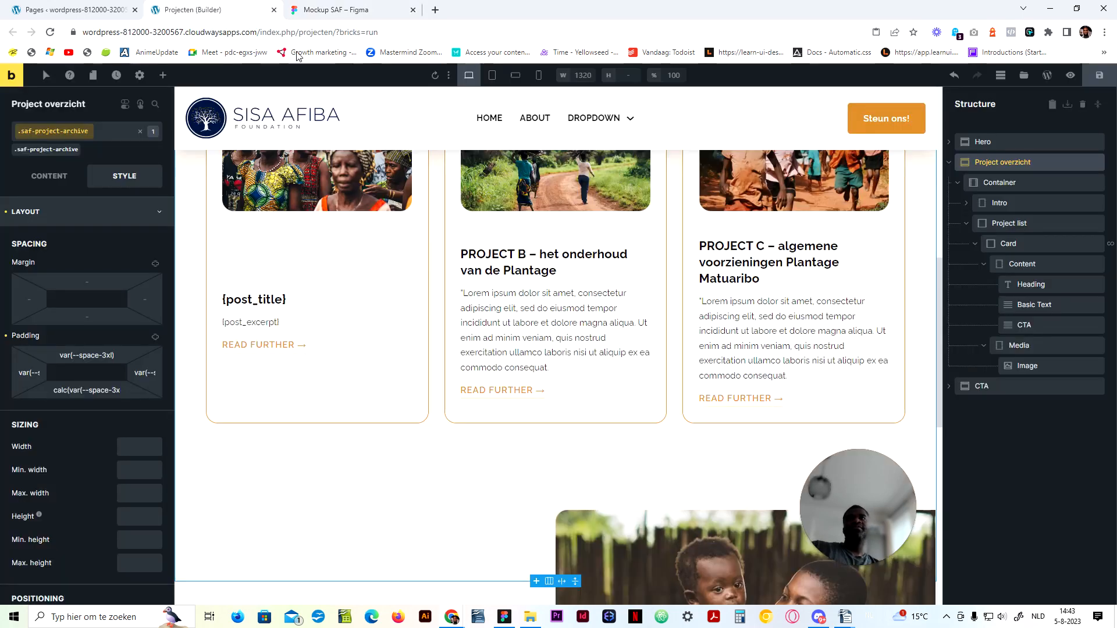
scroll(324, 287, "up", 5)
scroll(324, 287, "up", 3)
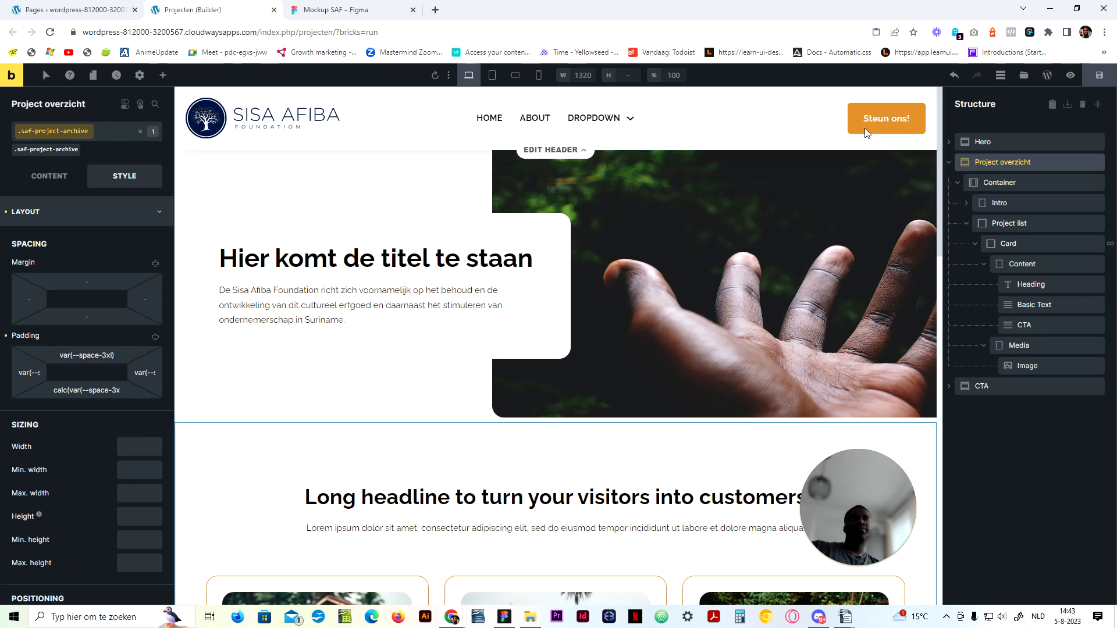
left_click(989, 142)
key("ctrl+c")
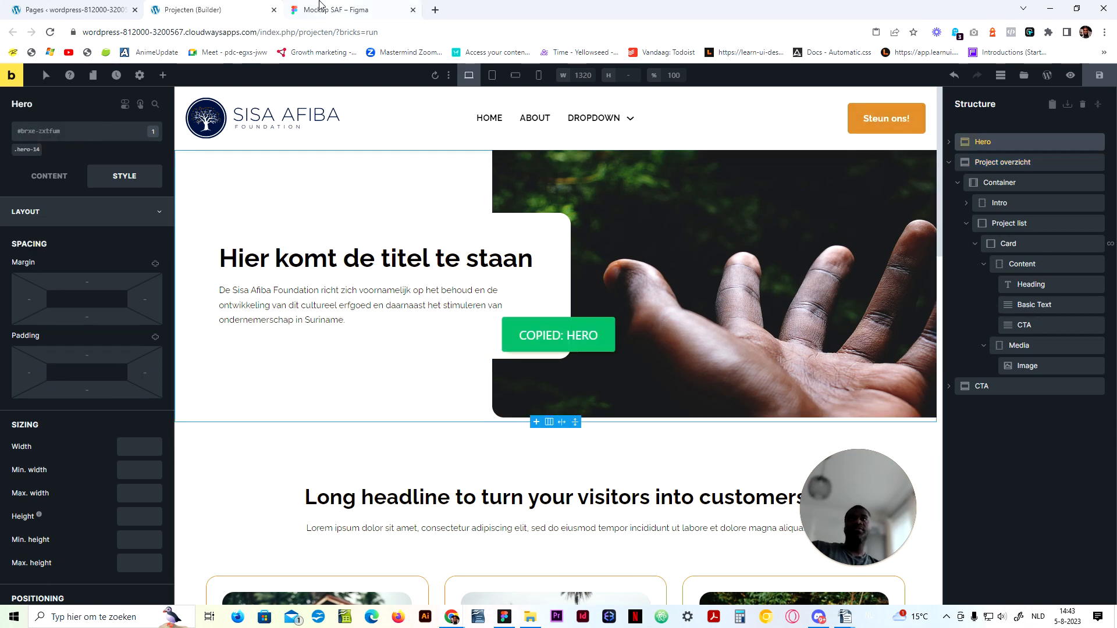
left_click(274, 10)
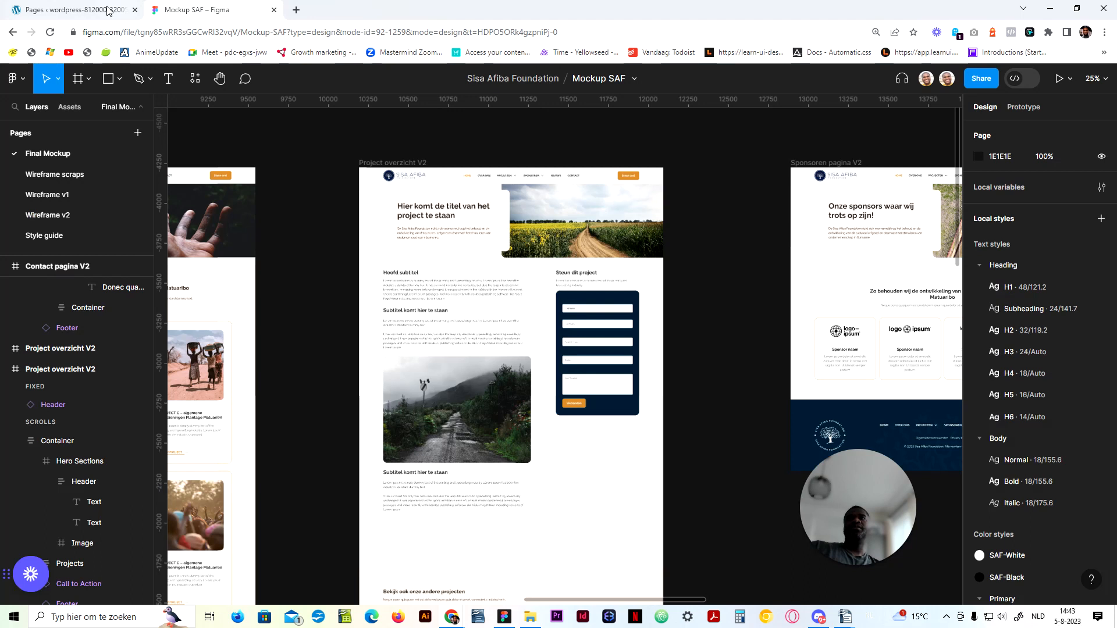
Step: Add a new Bricks template in the WordPress admin and title it Project Single Template
left_click(83, 8)
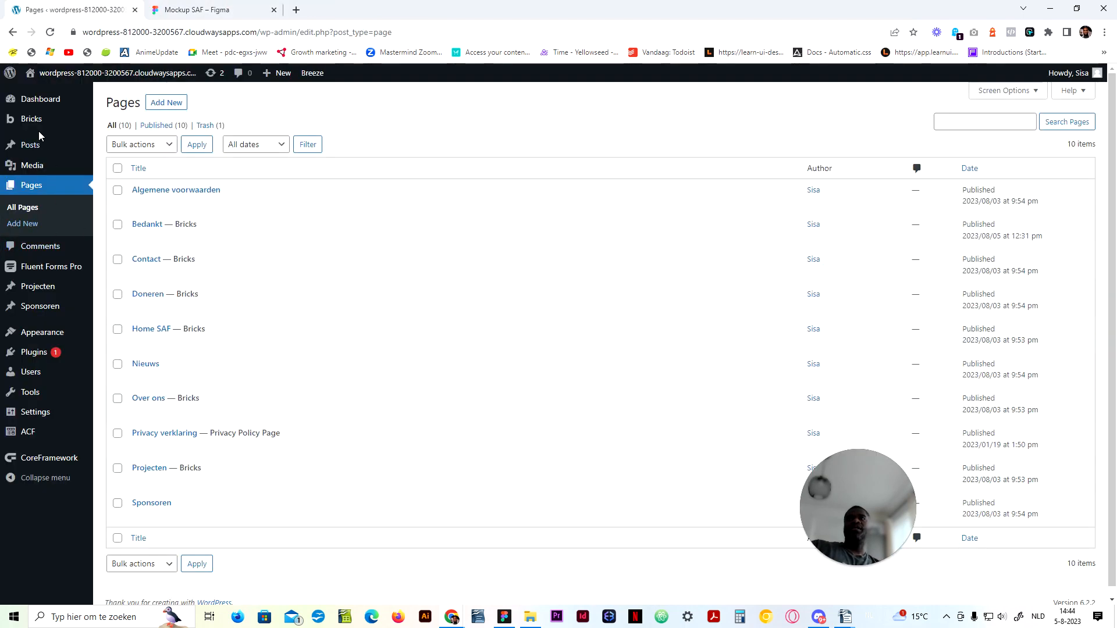
mouse_move(35, 122)
left_click(120, 140)
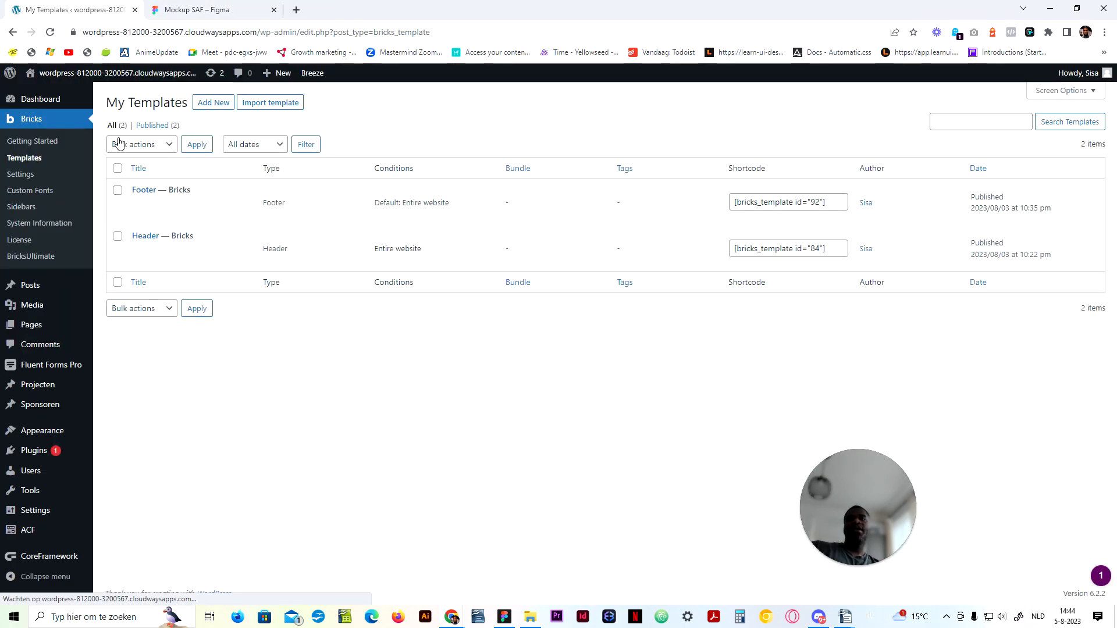
left_click(226, 103)
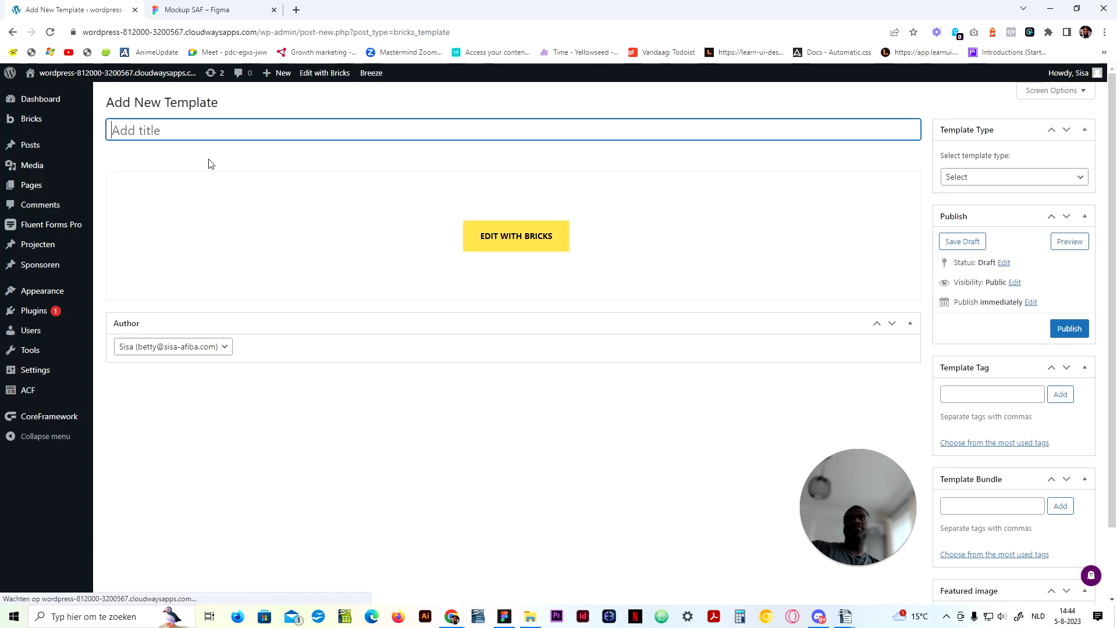
type("Project Single")
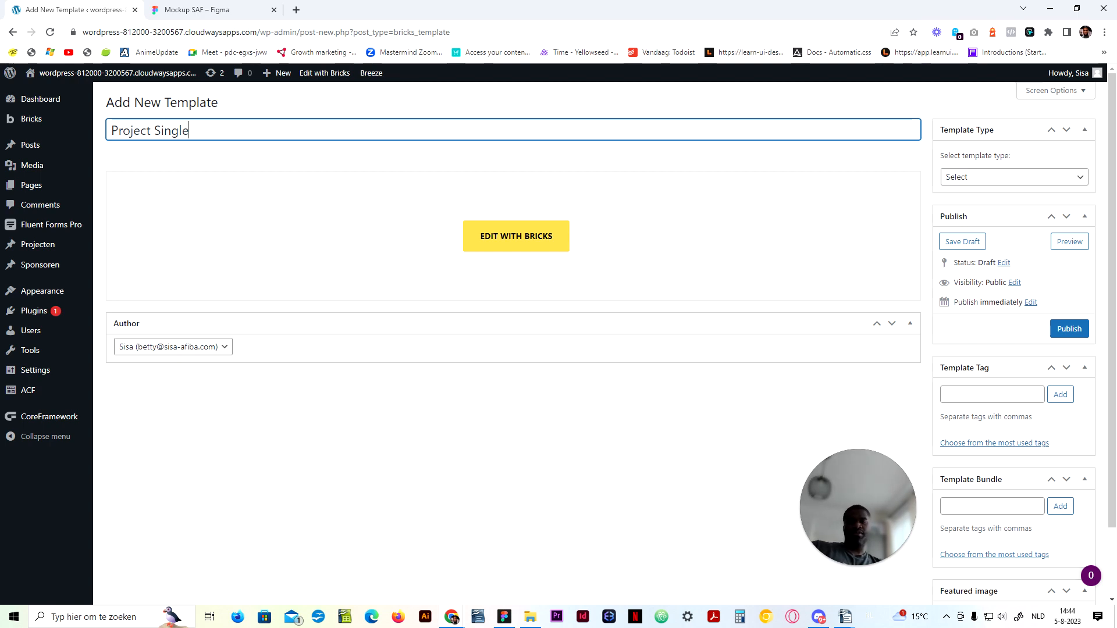
type("Template")
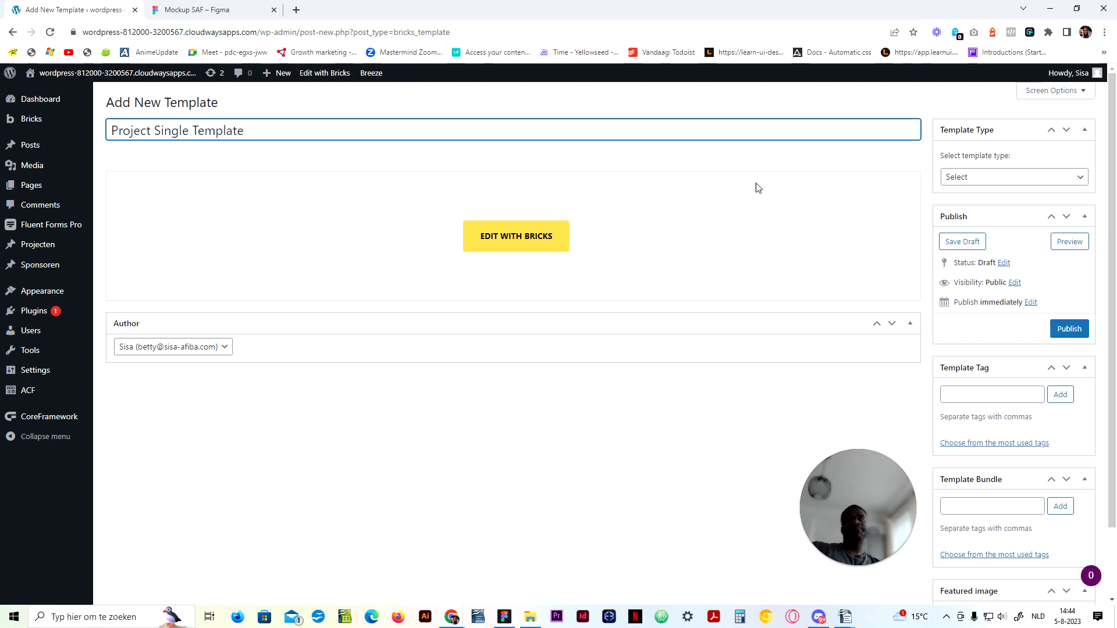
Step: Set the template type to Single and publish the template
left_click(964, 186)
left_click(971, 227)
scroll(993, 352, "down", 1)
scroll(992, 352, "up", 1)
left_click(1064, 330)
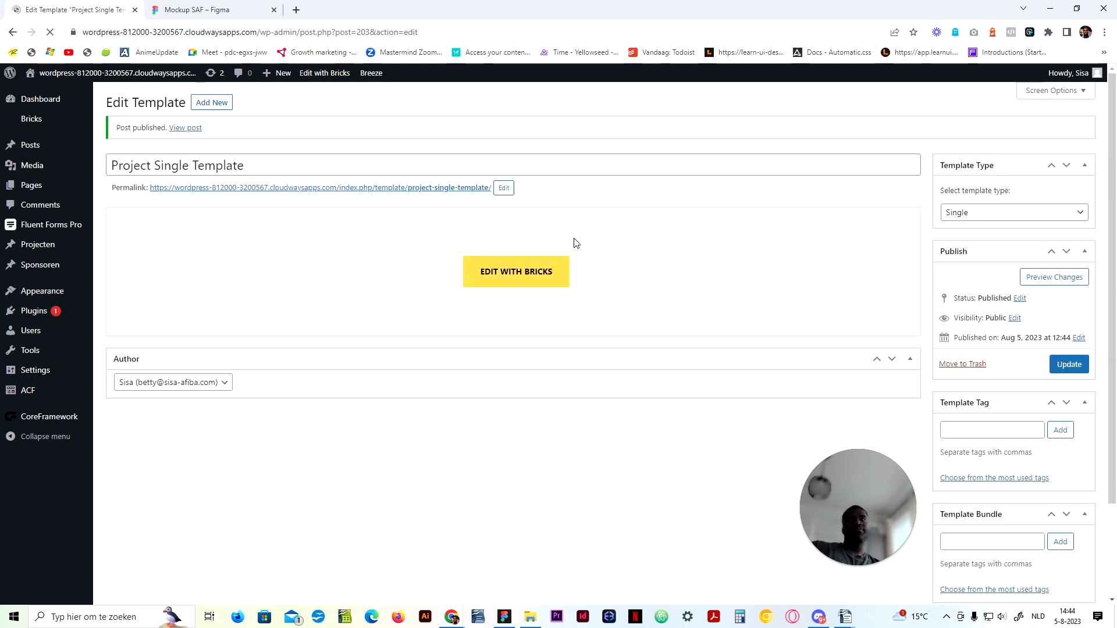
Step: Open Project Single Template in the Bricks builder in a new browser tab and paste the copied Hero section
right_click(493, 271)
left_click(521, 279)
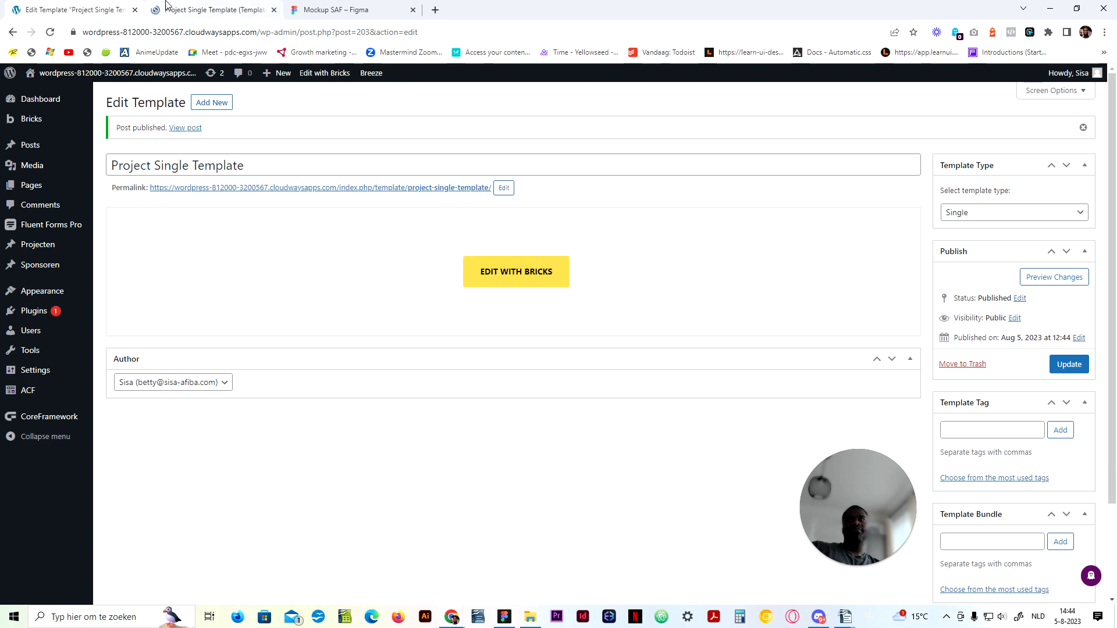
left_click(207, 7)
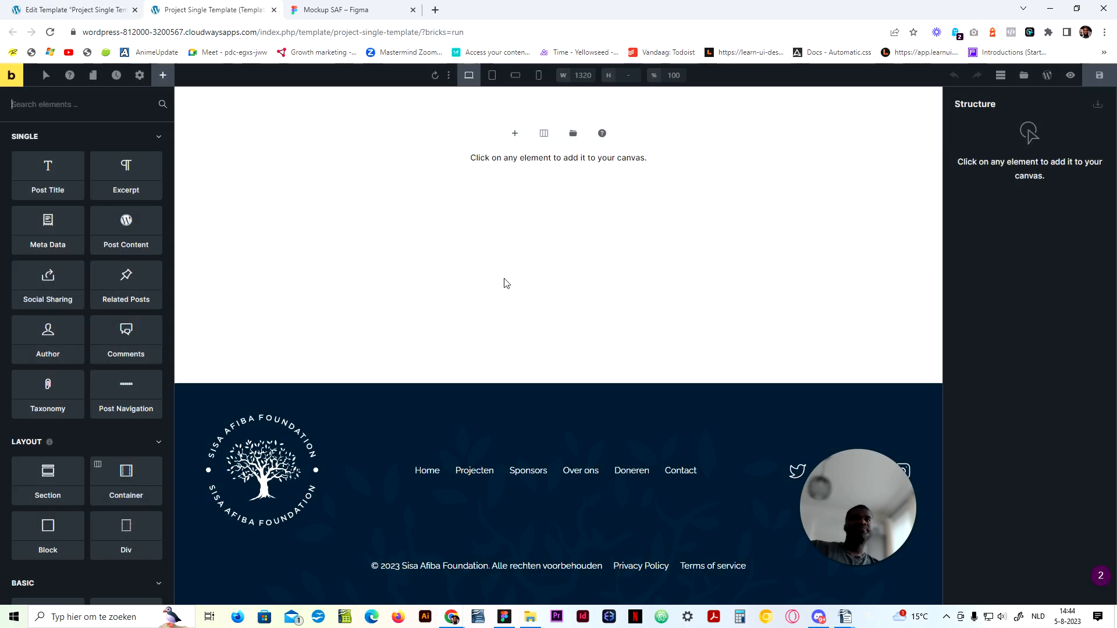
key("ctrl+v")
Step: Replace the hero heading's placeholder text with the Post title dynamic tag
left_click(500, 259)
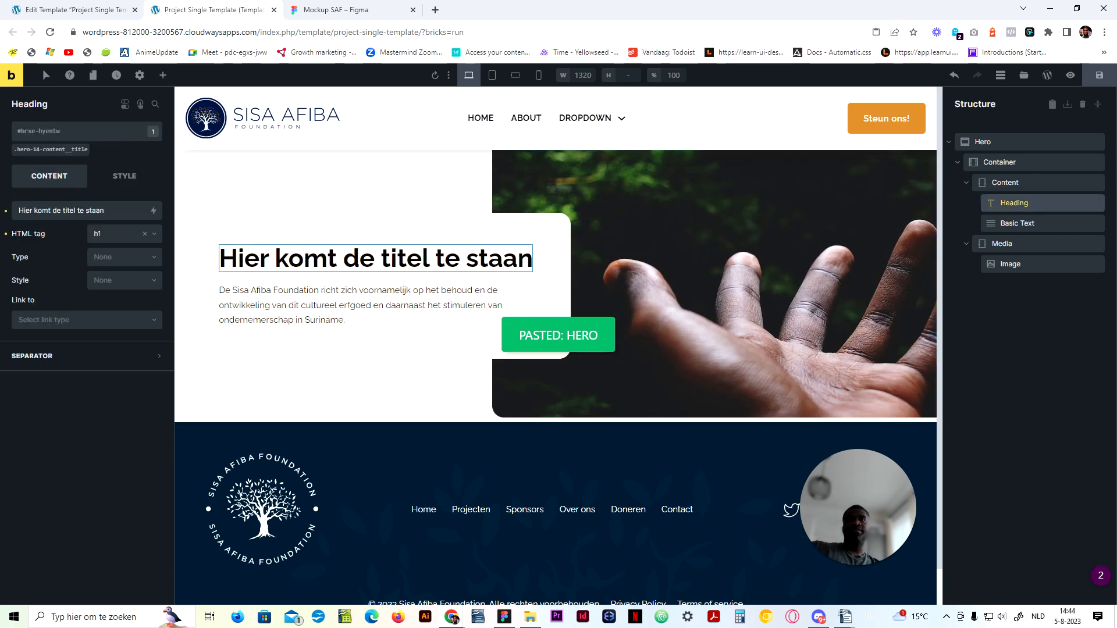
left_click_drag(108, 211, 14, 211)
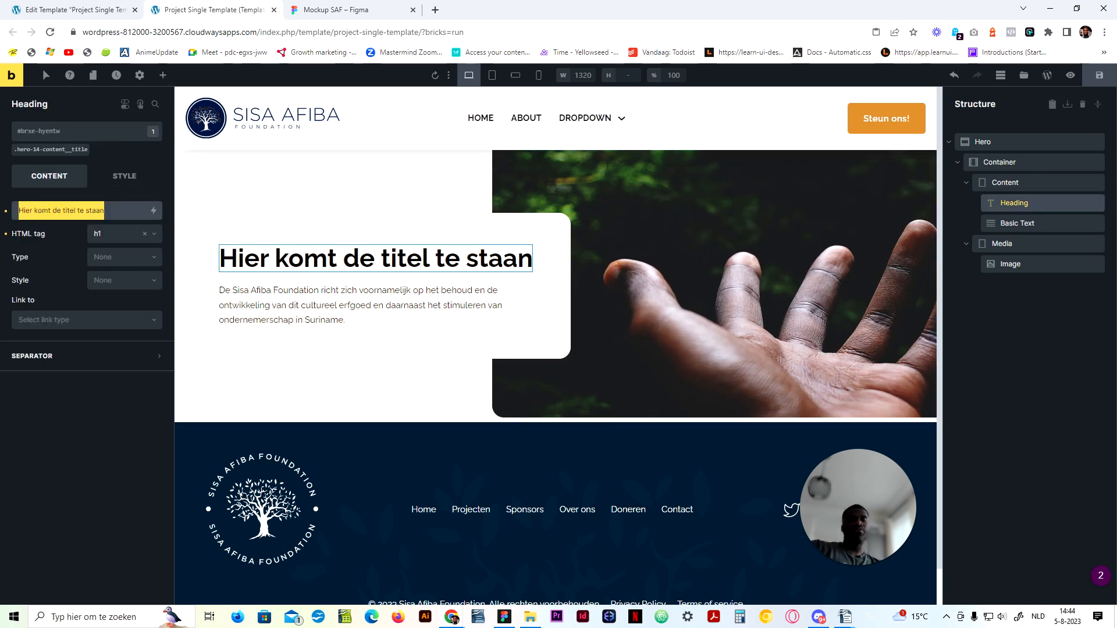
key("BackSpace")
left_click(154, 214)
left_click(97, 271)
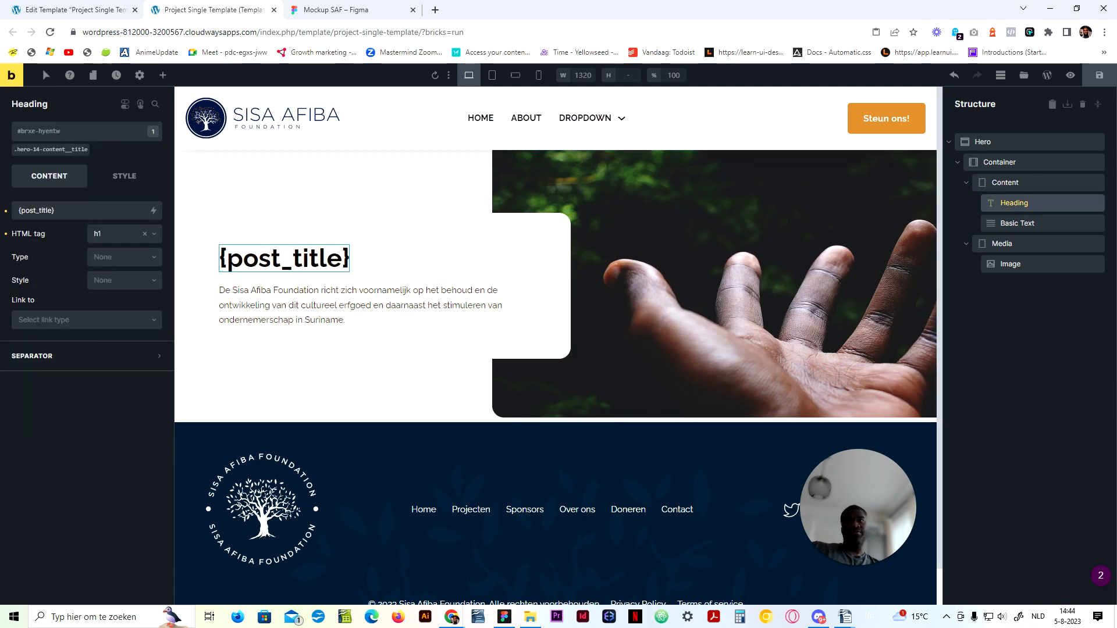
Step: Replace the hero description with the Post excerpt dynamic tag and save the template
left_click(271, 290)
left_click(99, 241)
key("ctrl+a")
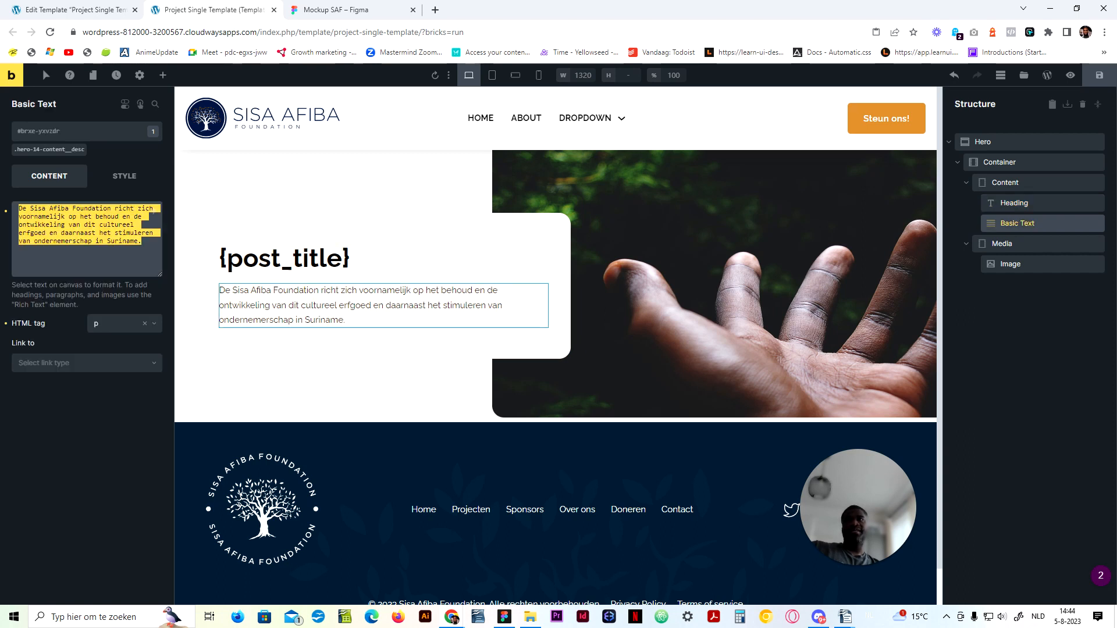
key("BackSpace")
left_click(154, 211)
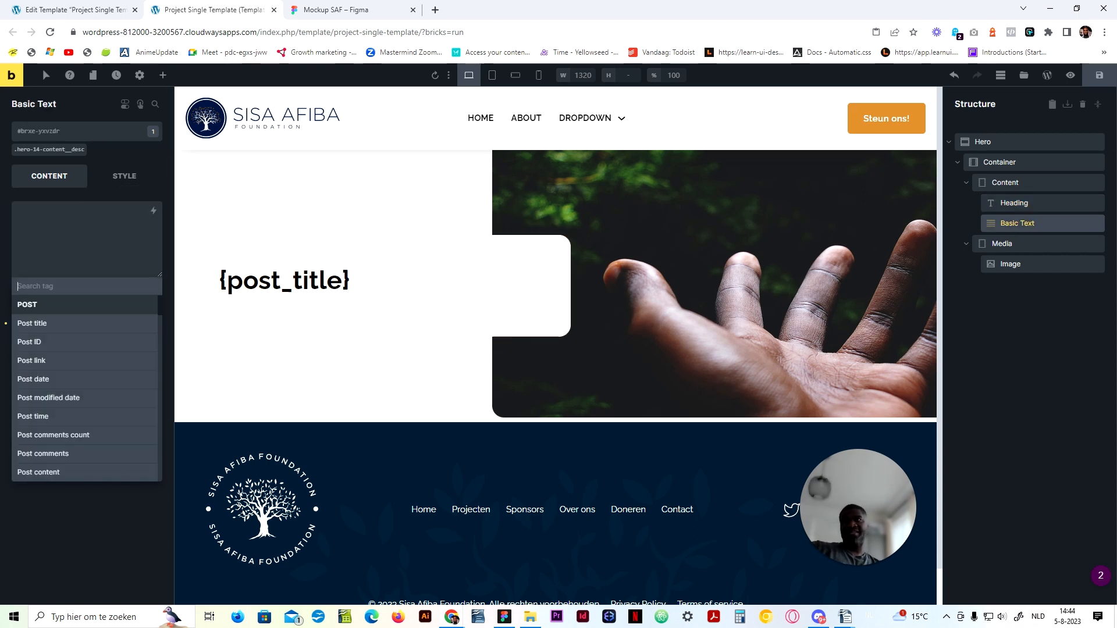
type("exc")
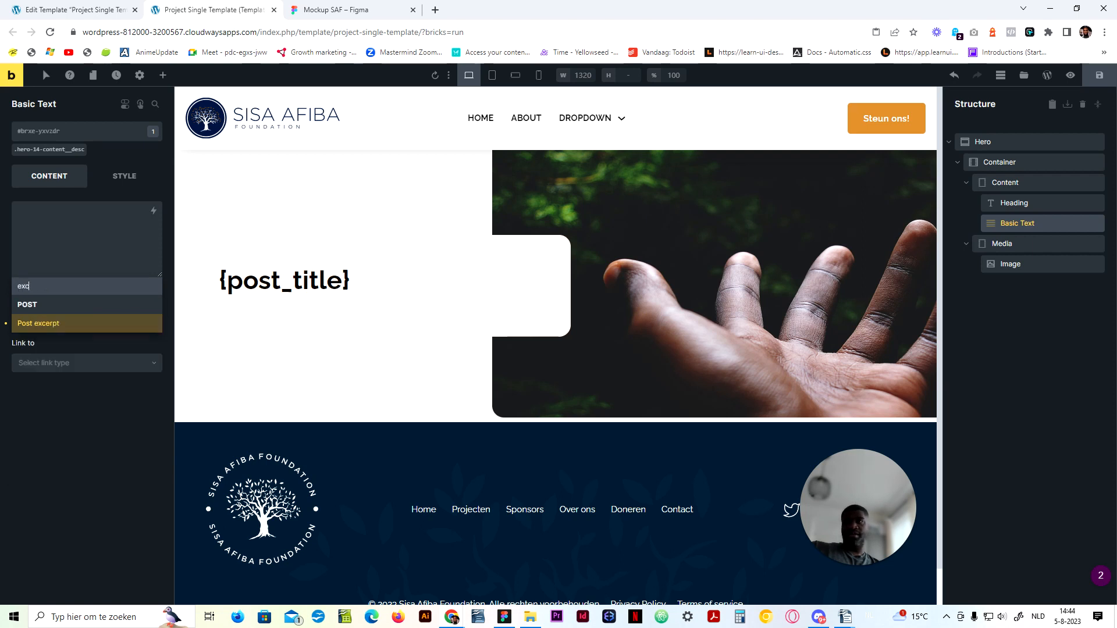
left_click(91, 325)
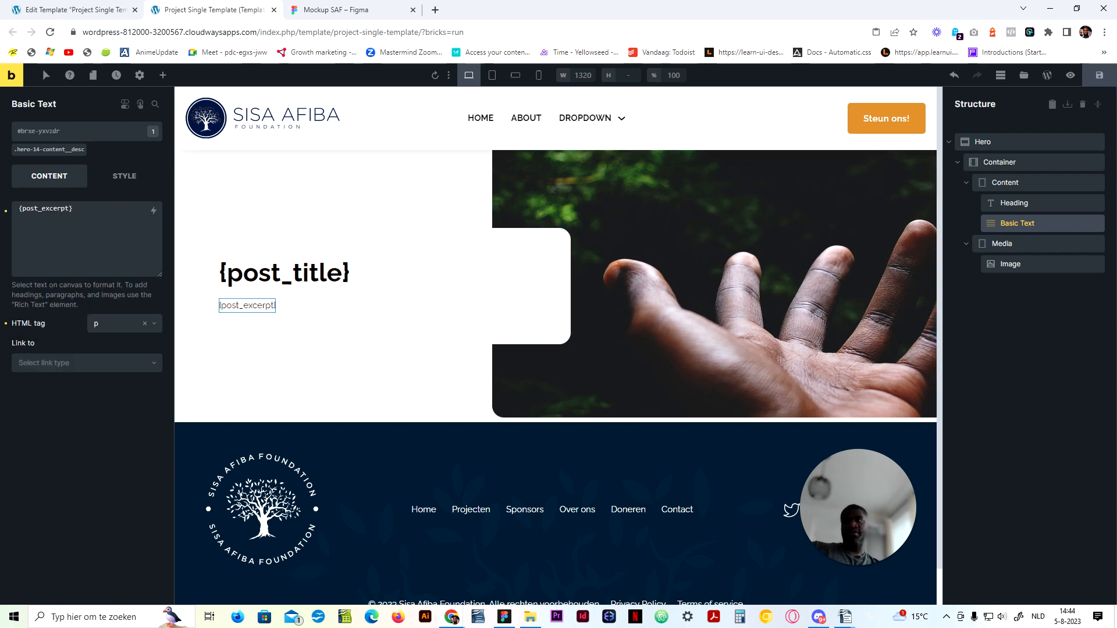
left_click(140, 75)
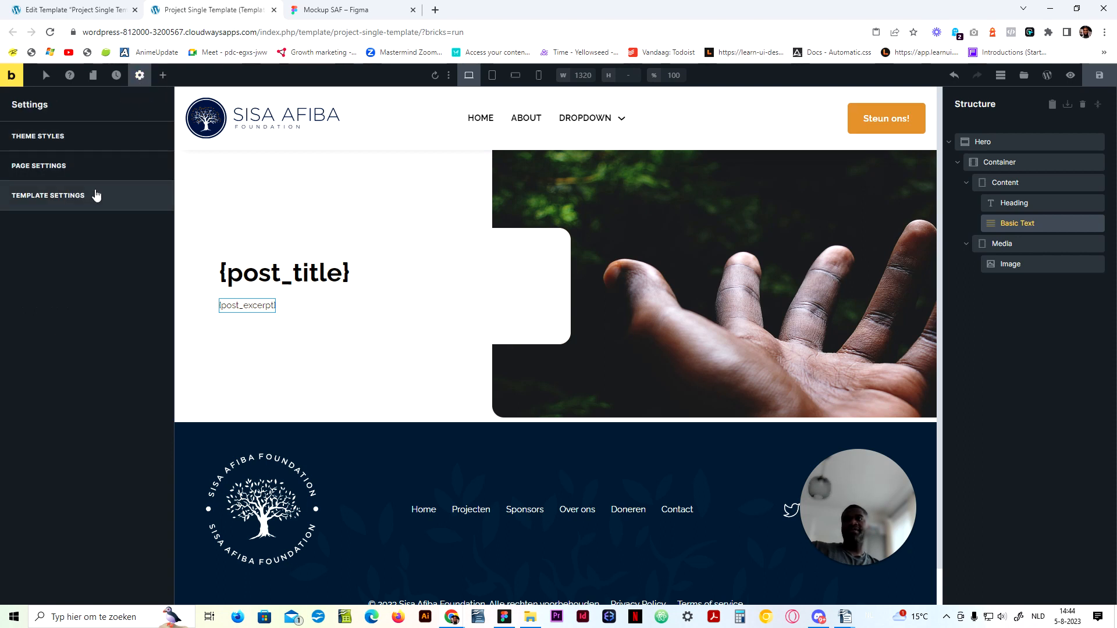
left_click(1099, 75)
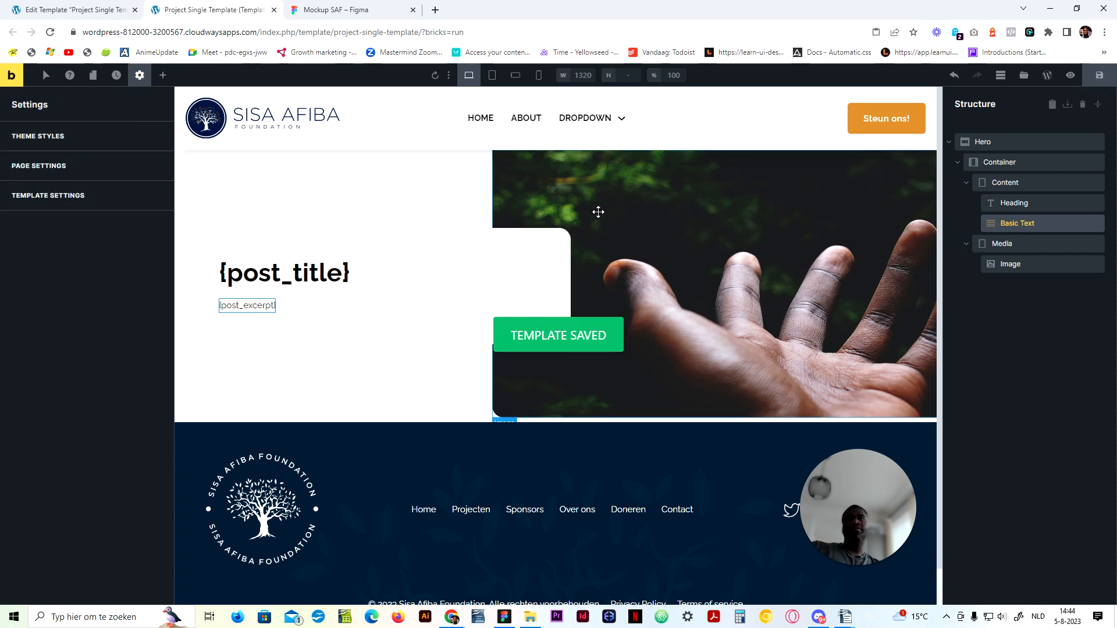
Step: Remove the hero's outstretched-hand picture and set the image source to the {featured_image} dynamic tag
left_click(598, 212)
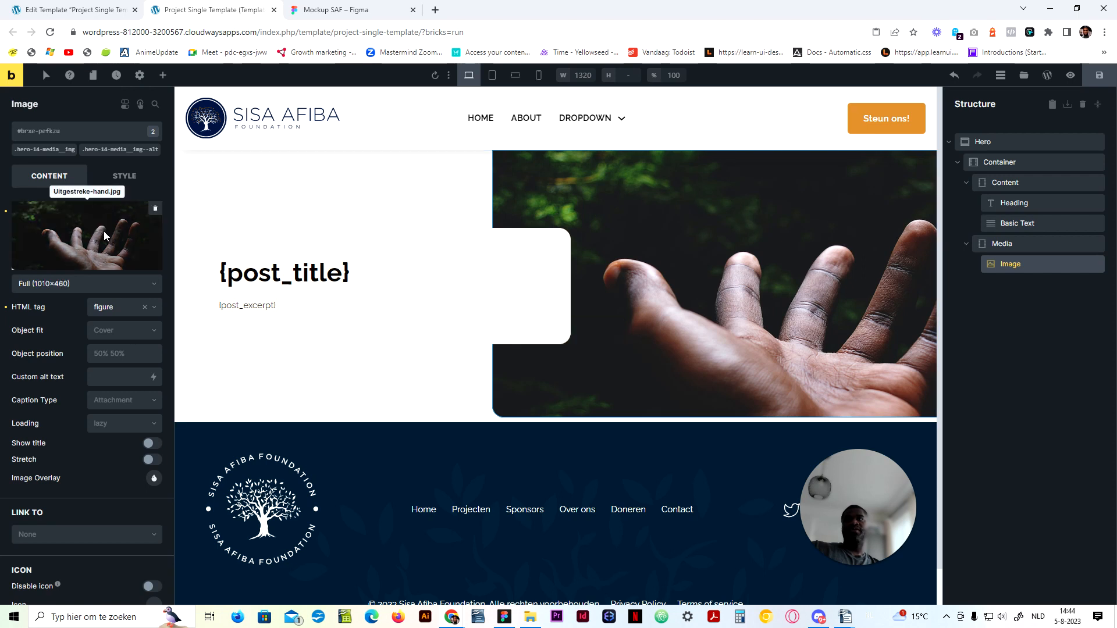
left_click(155, 208)
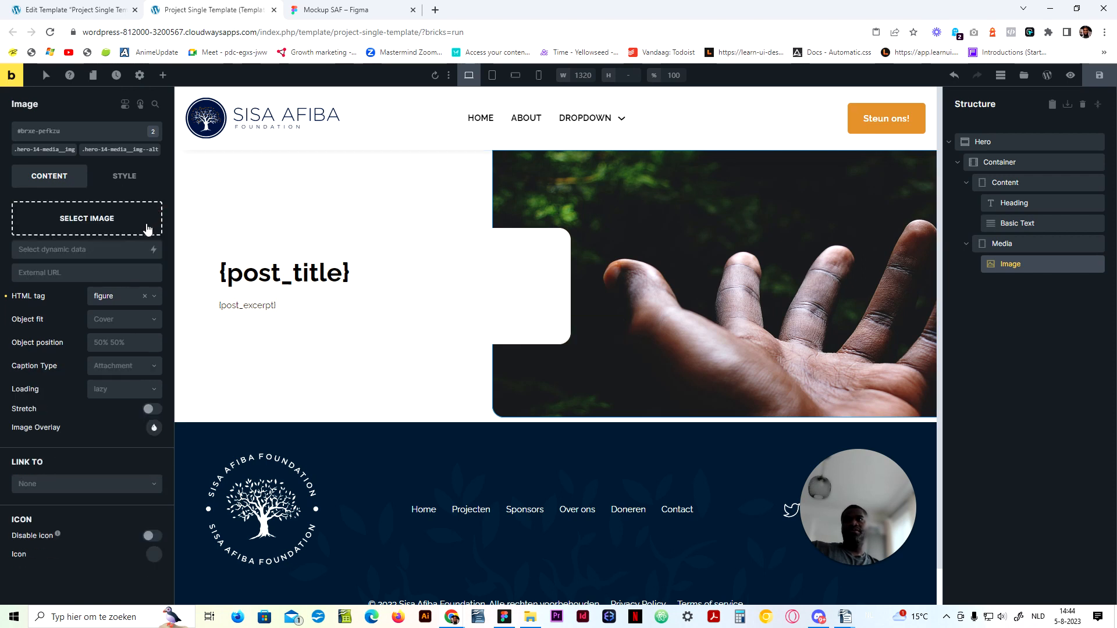
left_click(139, 229)
left_click(1075, 96)
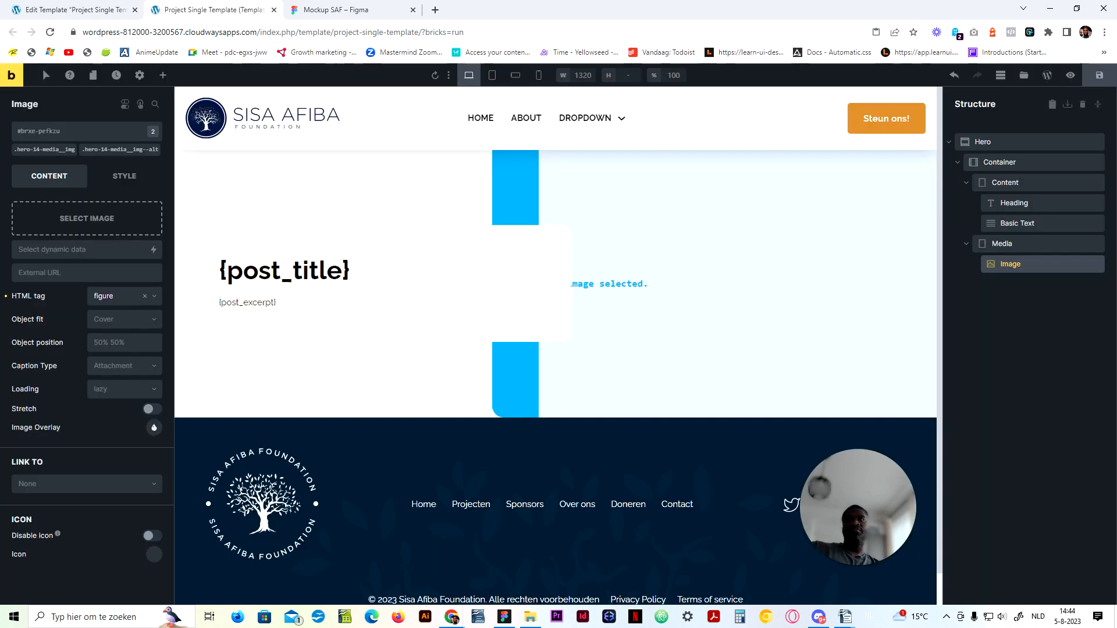
left_click(154, 249)
scroll(112, 317, "down", 3)
scroll(119, 312, "up", 3)
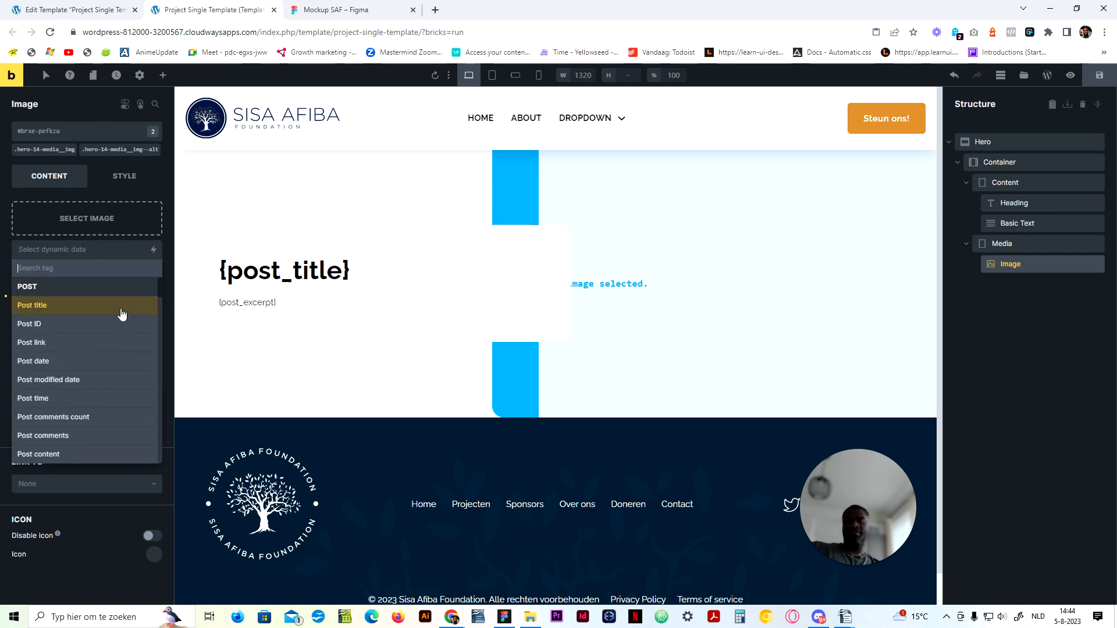
type("fe")
left_click(79, 302)
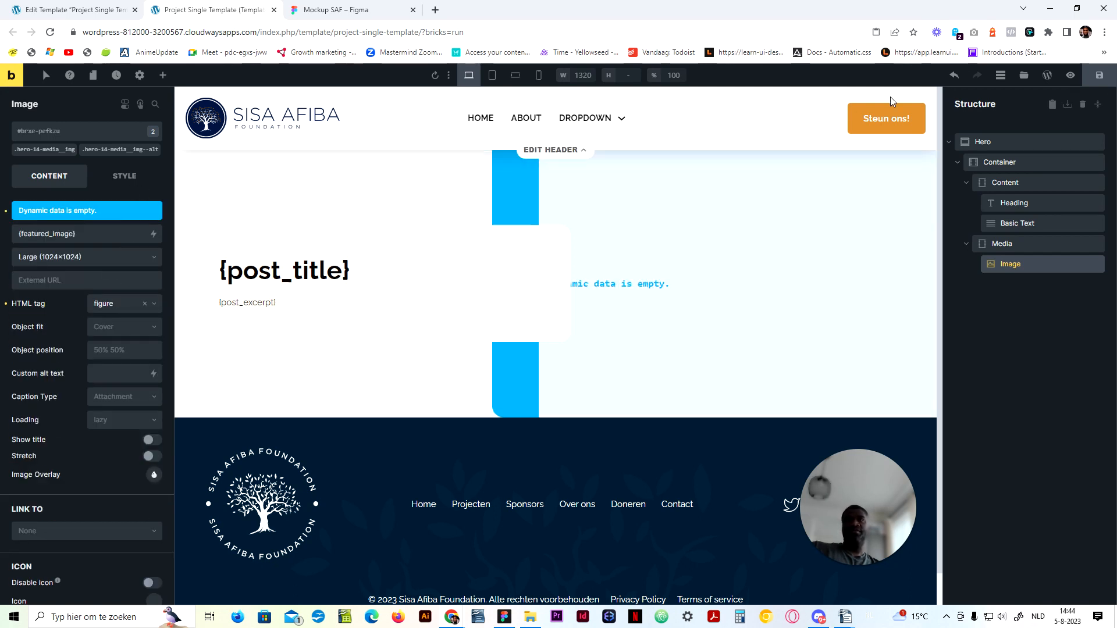
Step: Add a template condition that applies the template to the Projecten post type
left_click(139, 75)
left_click(102, 191)
left_click(114, 151)
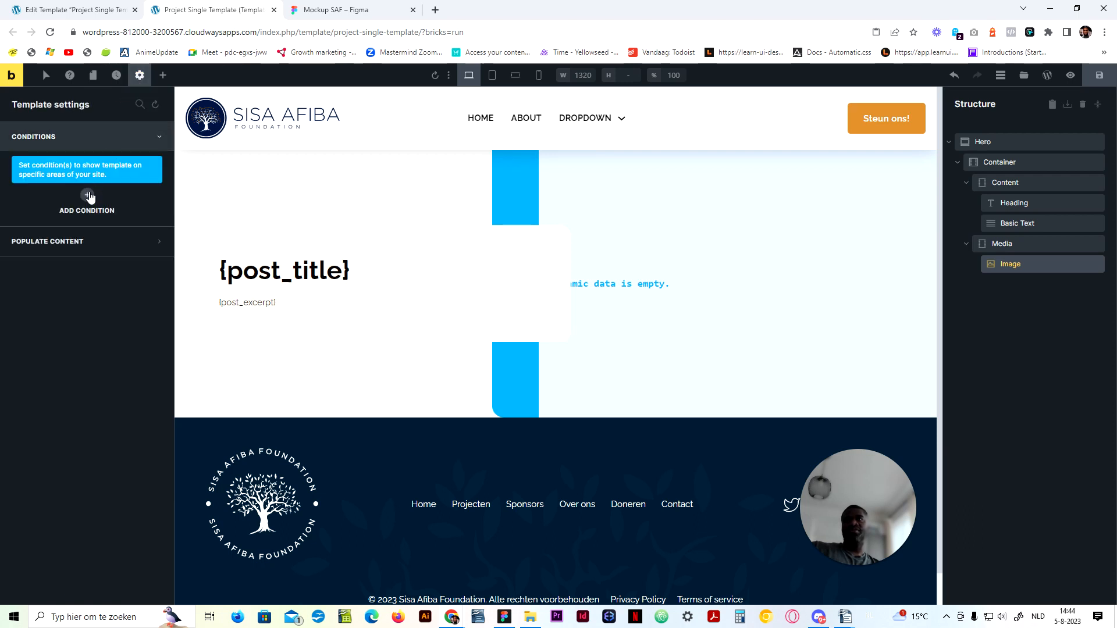
left_click(88, 194)
left_click(110, 231)
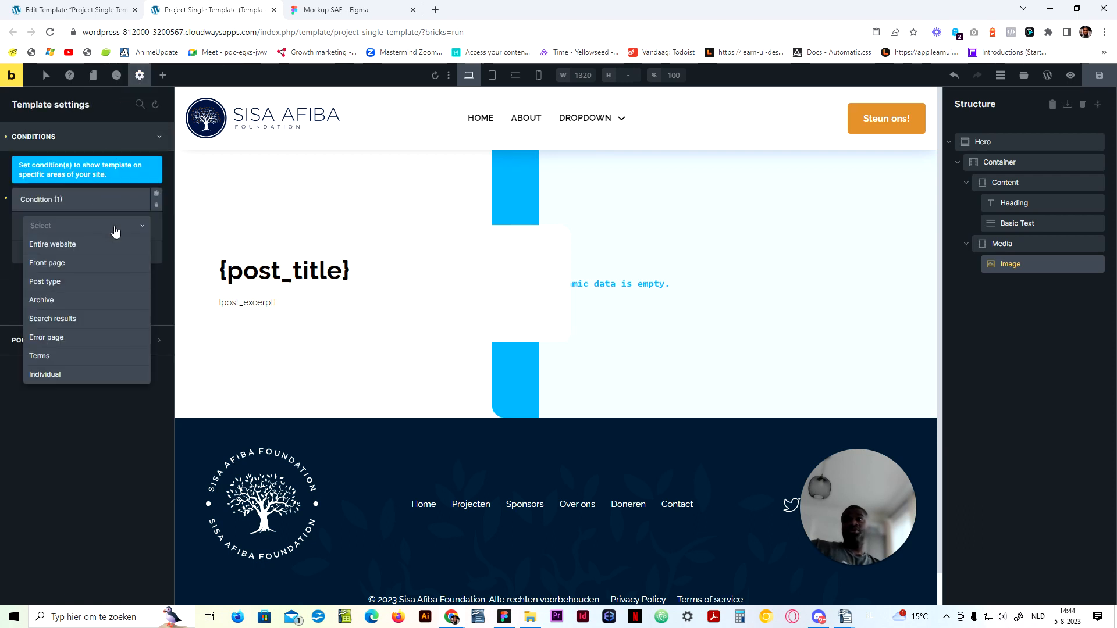
left_click(104, 283)
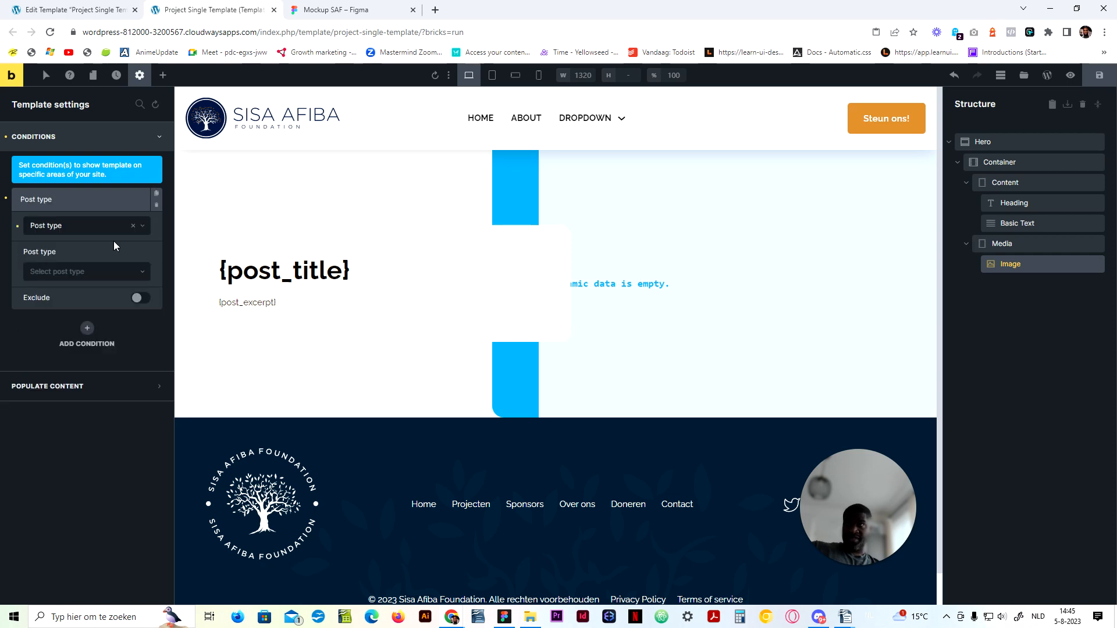
left_click(121, 278)
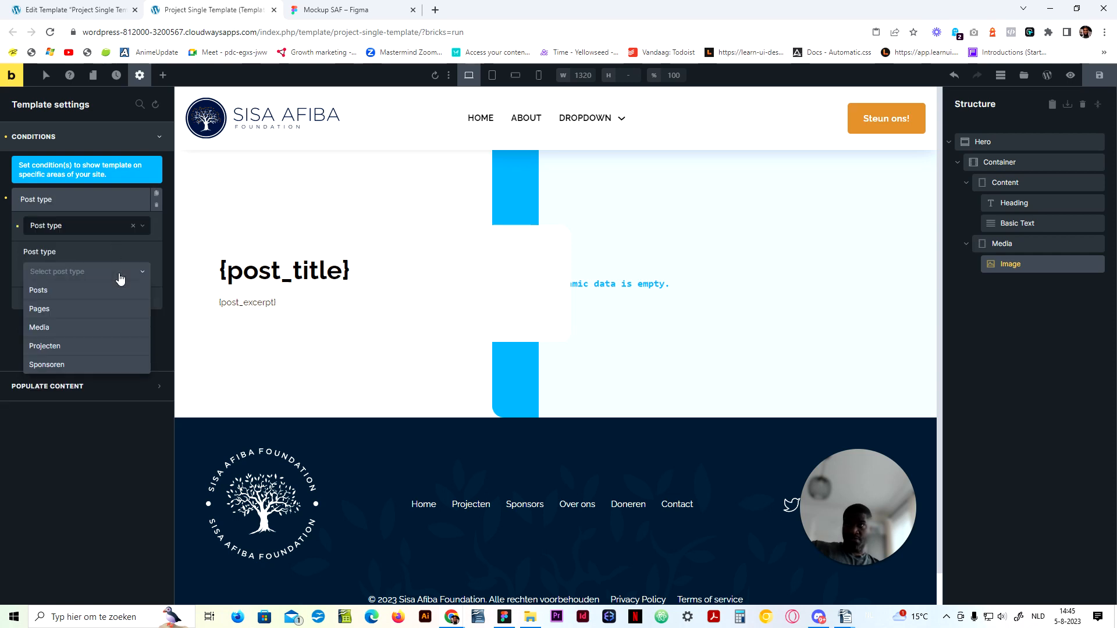
left_click(104, 348)
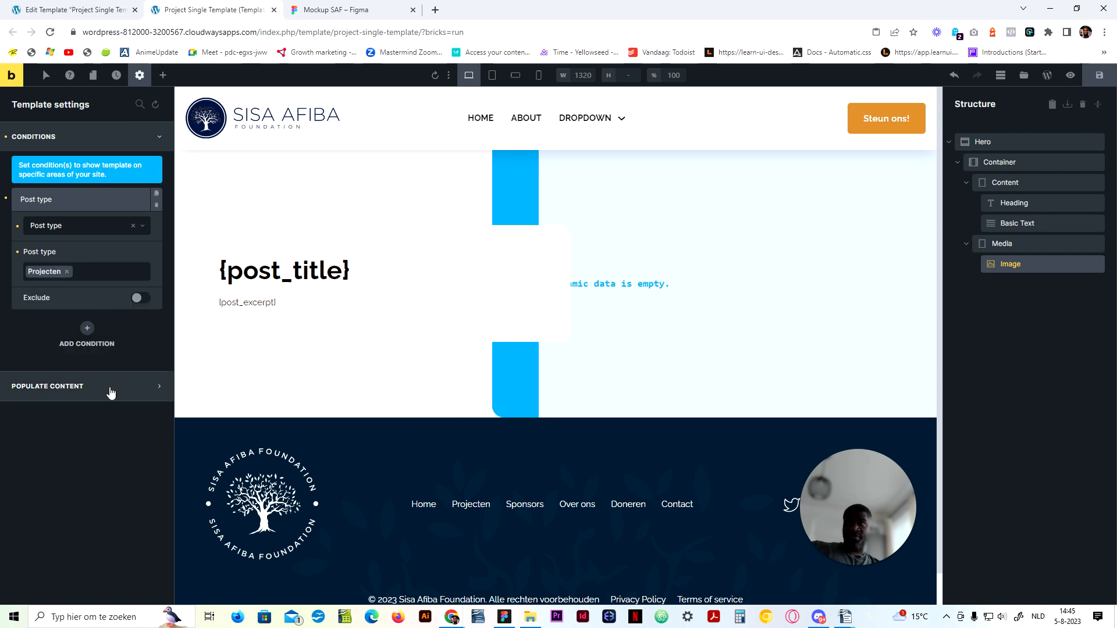
left_click(108, 228)
left_click(58, 375)
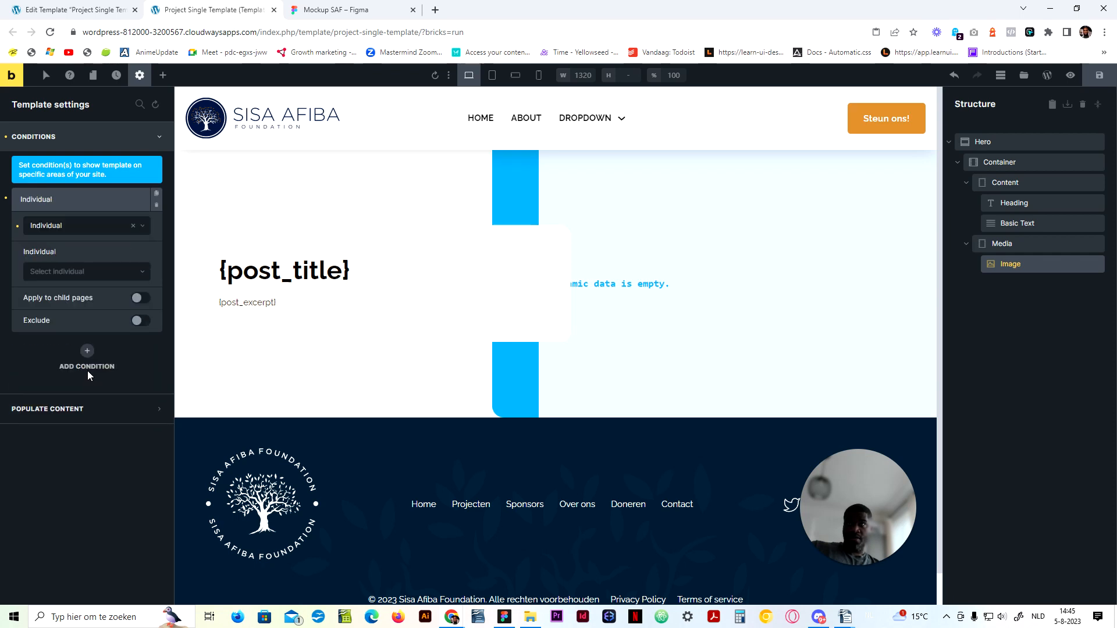
left_click(117, 274)
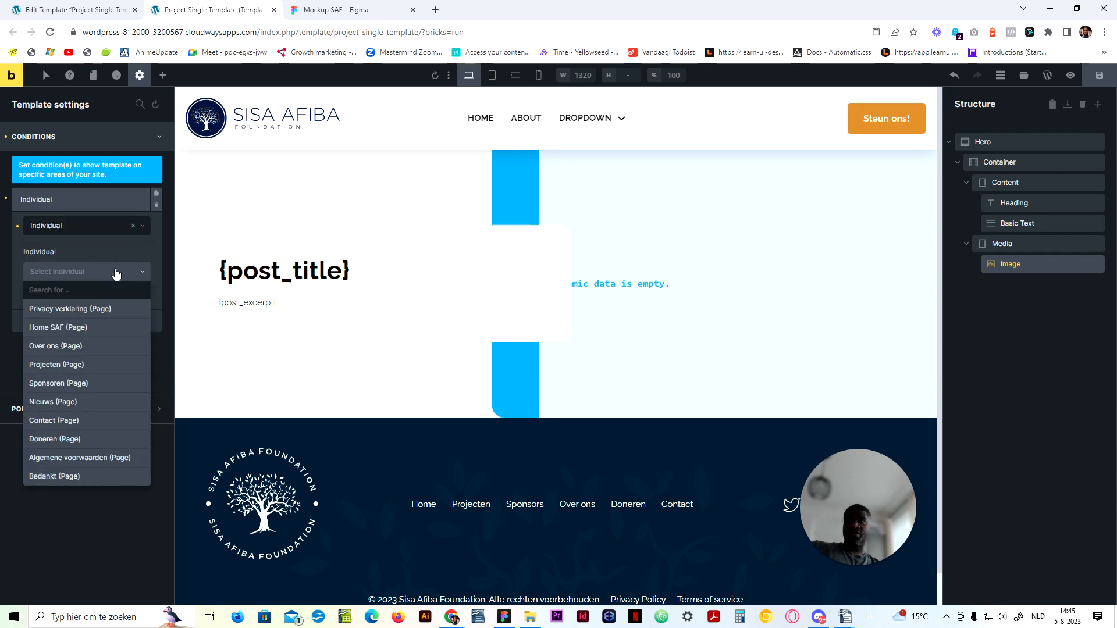
left_click(117, 274)
left_click(93, 230)
left_click(86, 283)
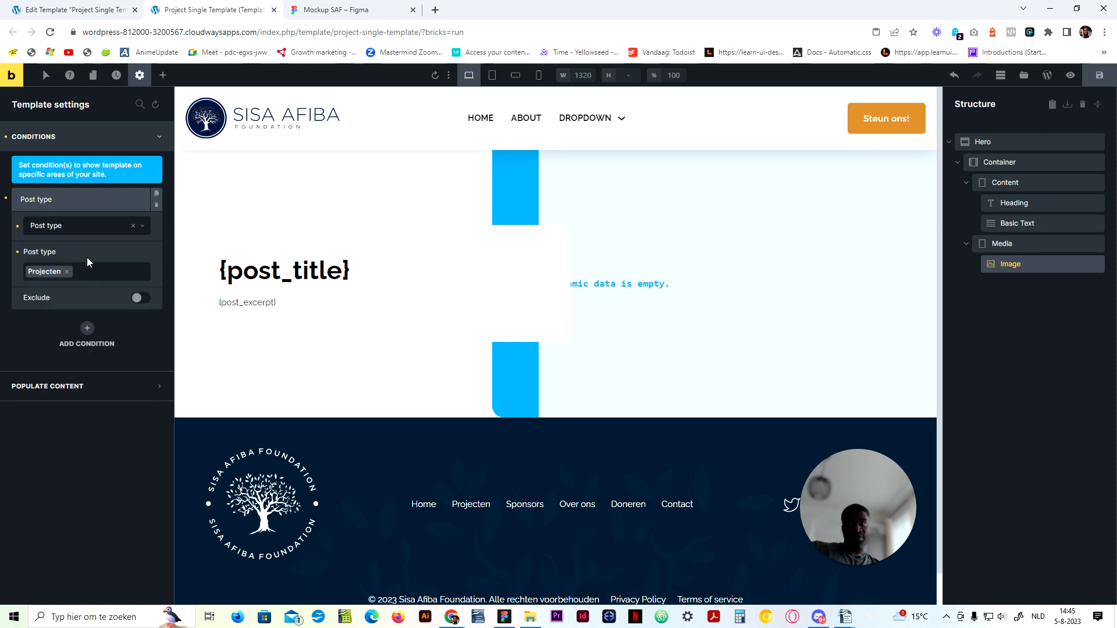
Step: Populate the template preview with the single post "PROJECT A – de weg (Project)" and apply the preview
left_click(104, 387)
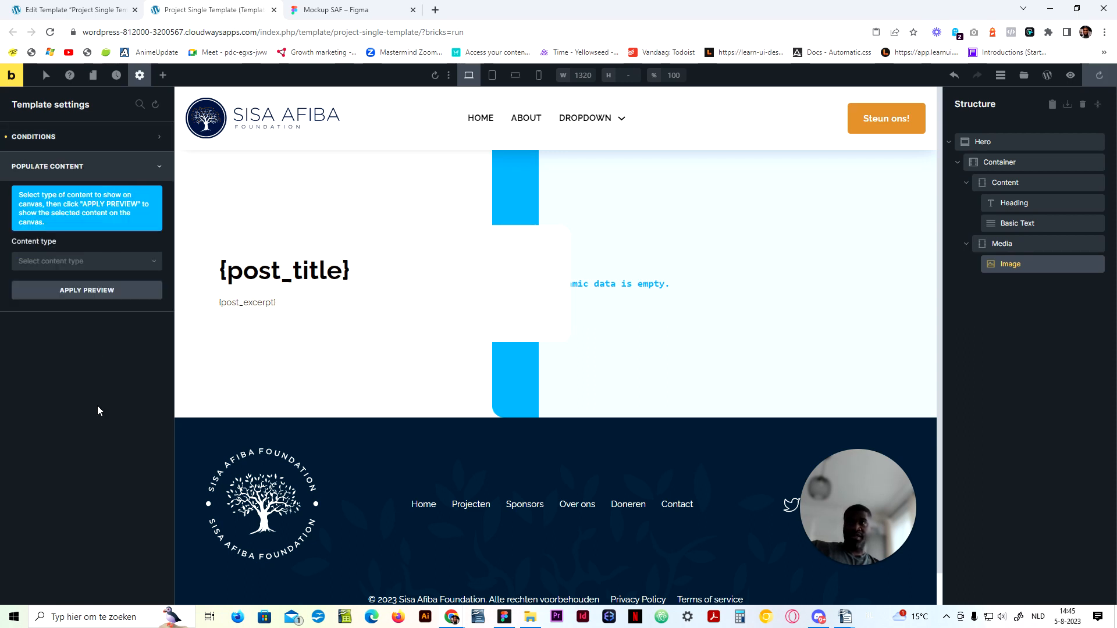
left_click(103, 268)
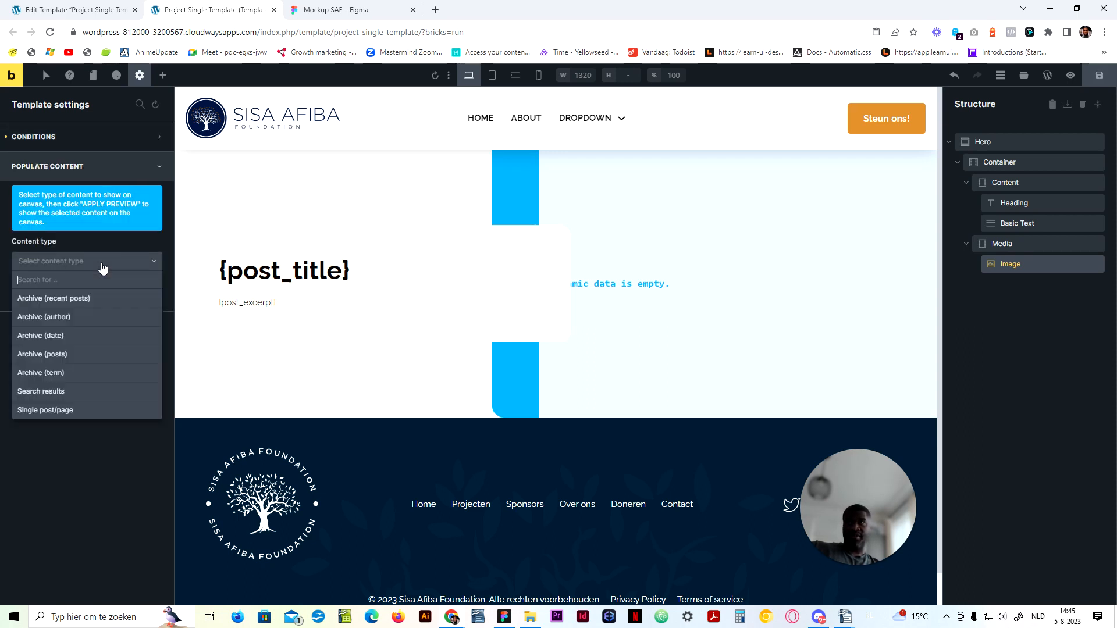
left_click(94, 410)
left_click(101, 302)
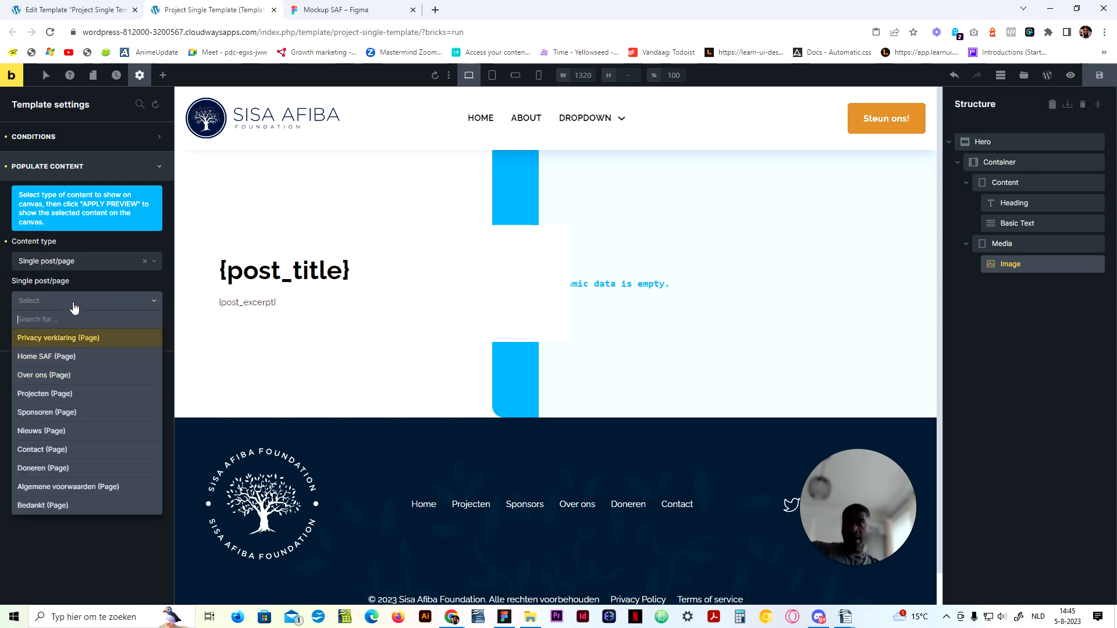
left_click(95, 268)
left_click(96, 267)
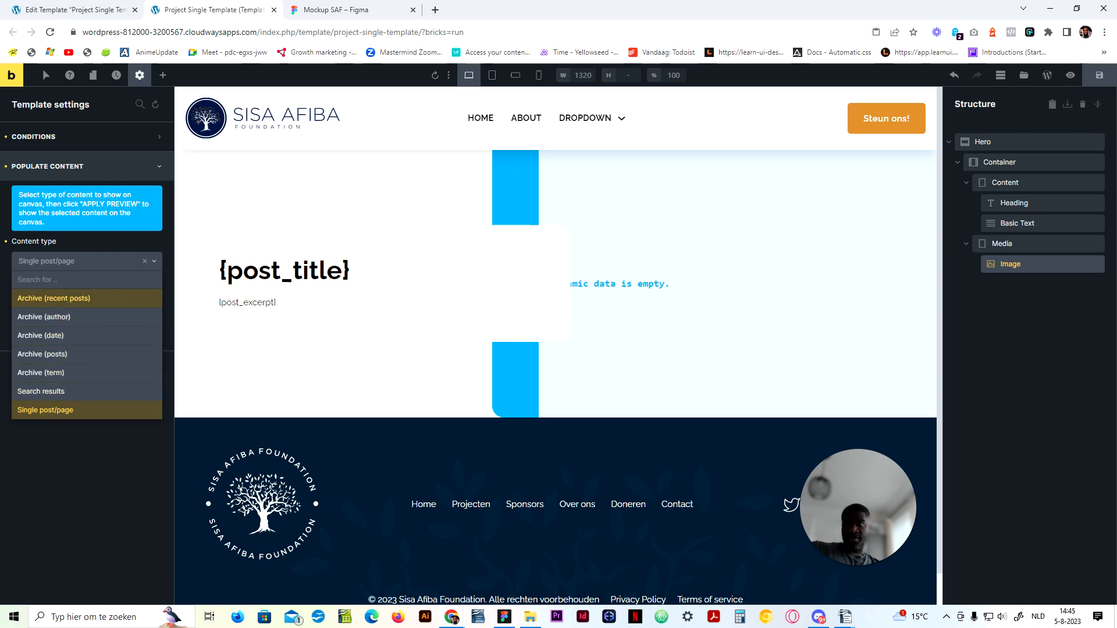
left_click(96, 245)
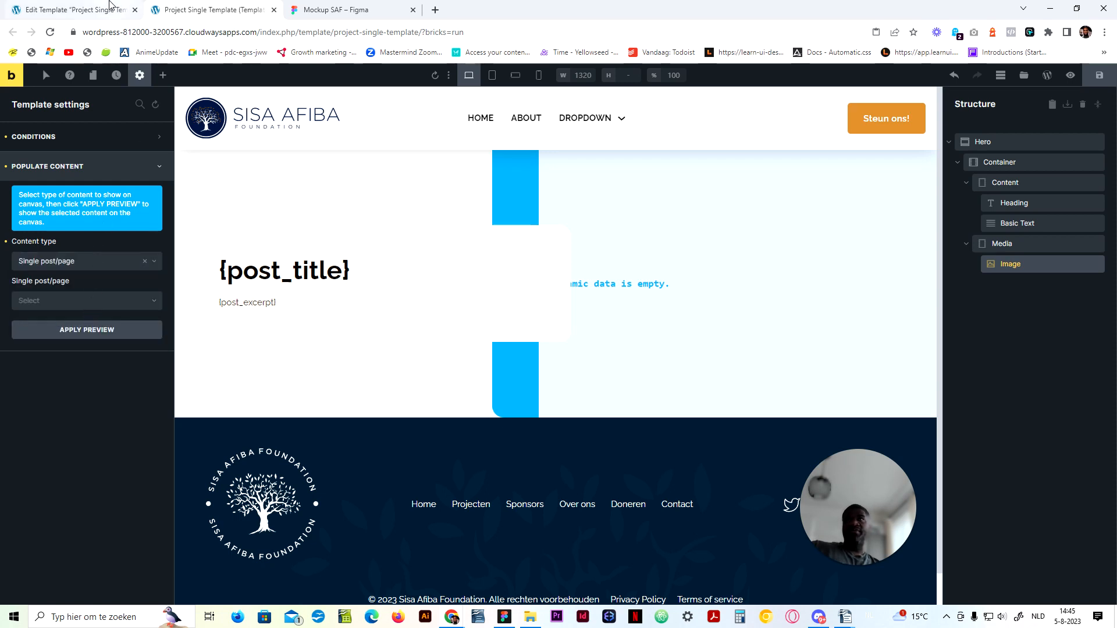
left_click(77, 300)
type("projec")
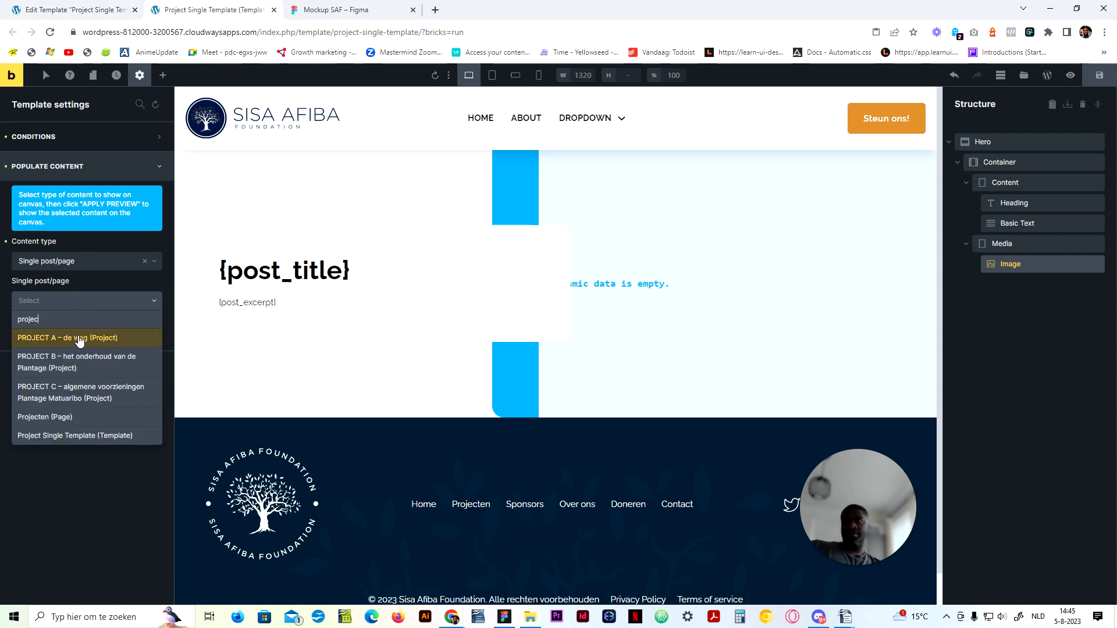
left_click(80, 339)
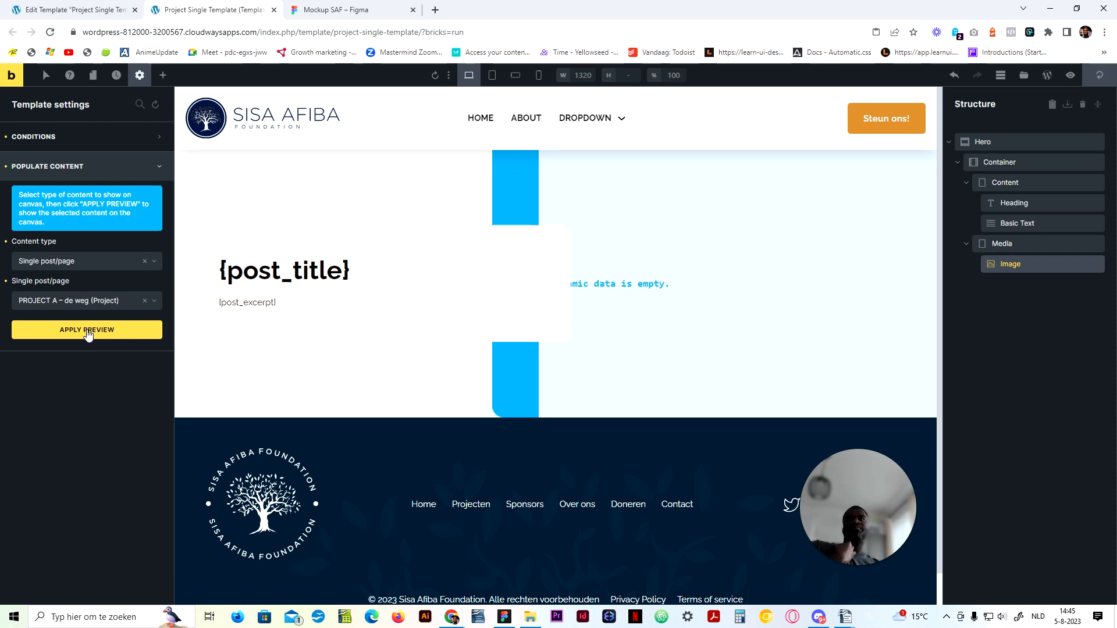
left_click(87, 330)
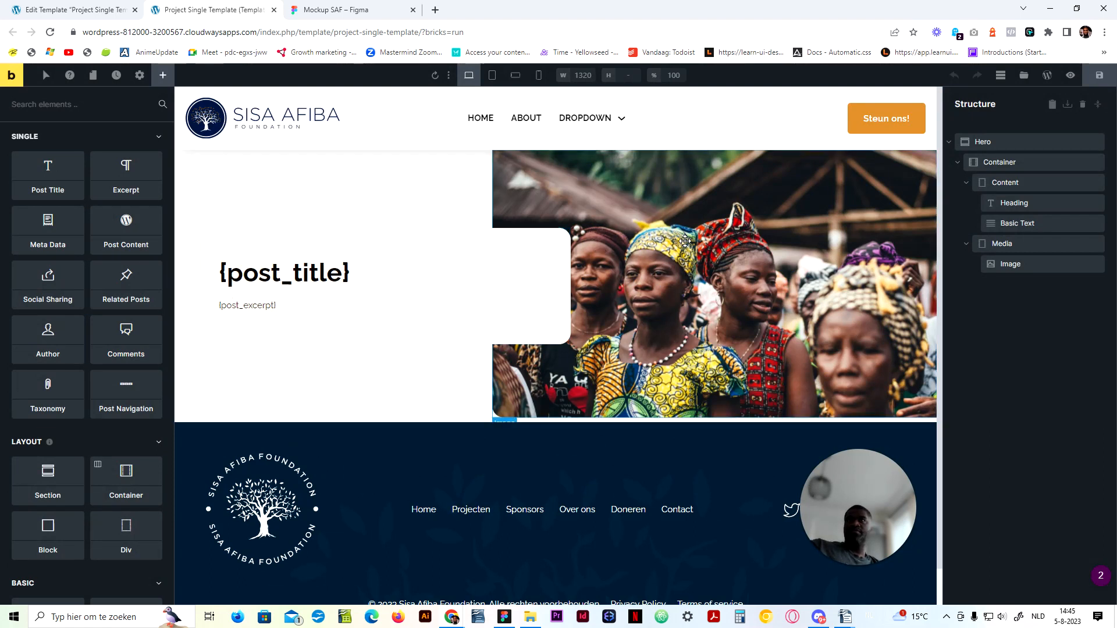
Step: Collapse the Hero section in the structure tree and save the template
left_click(286, 275)
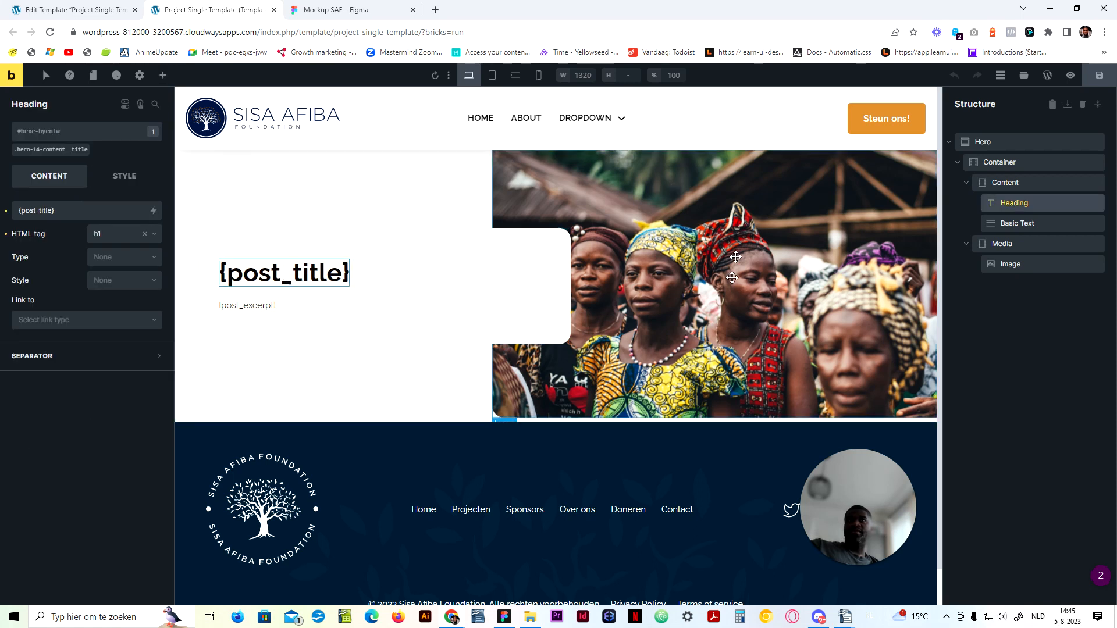
left_click(953, 143)
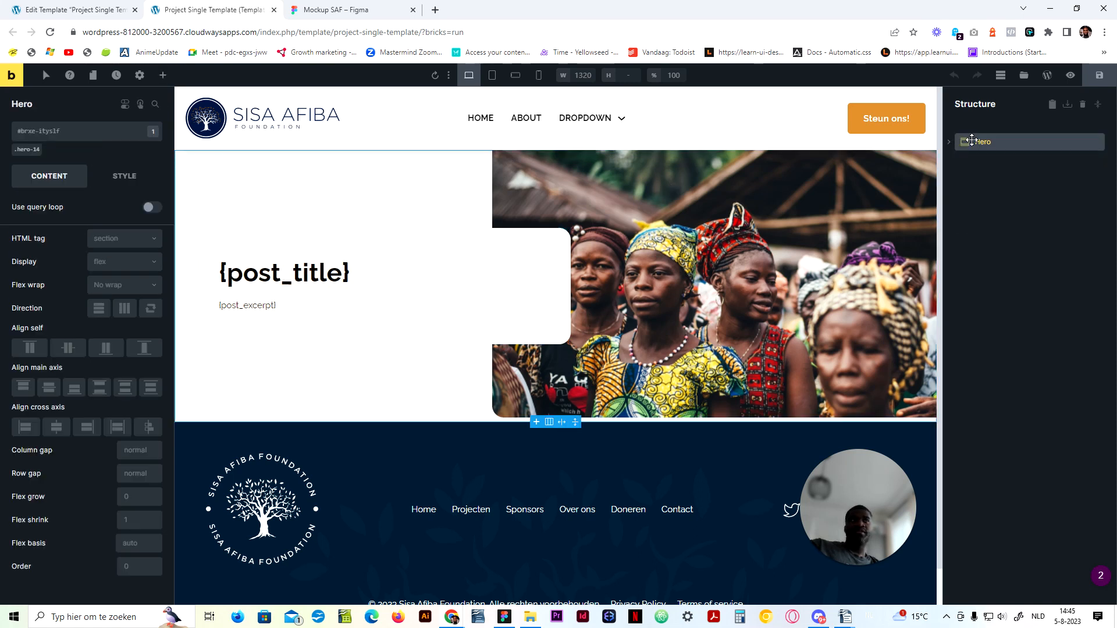
left_click(1099, 82)
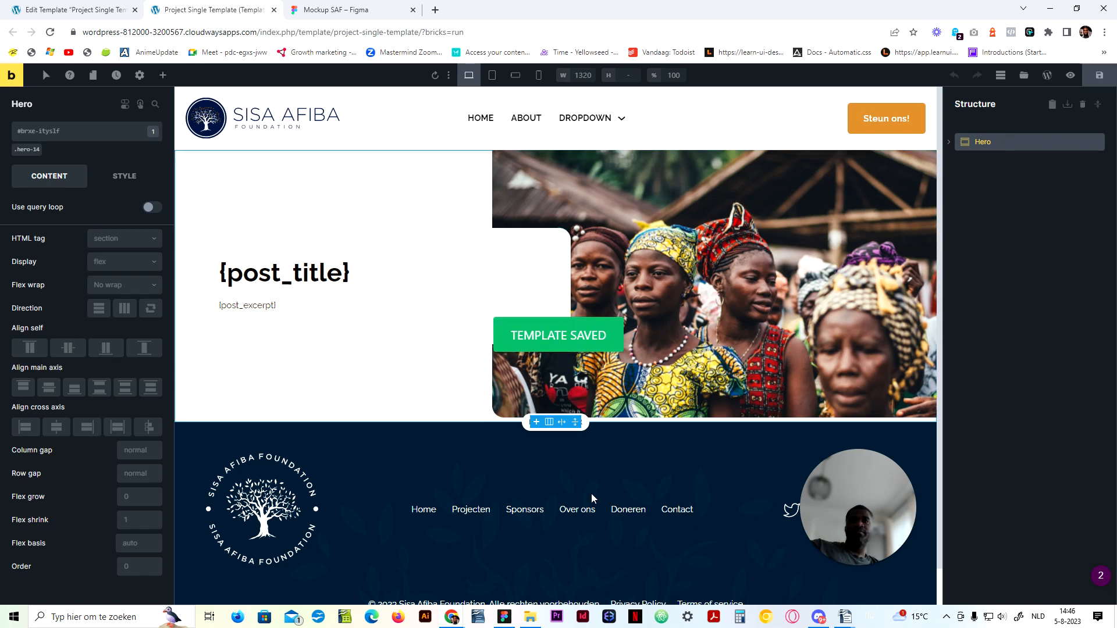
left_click(372, 9)
left_click(270, 6)
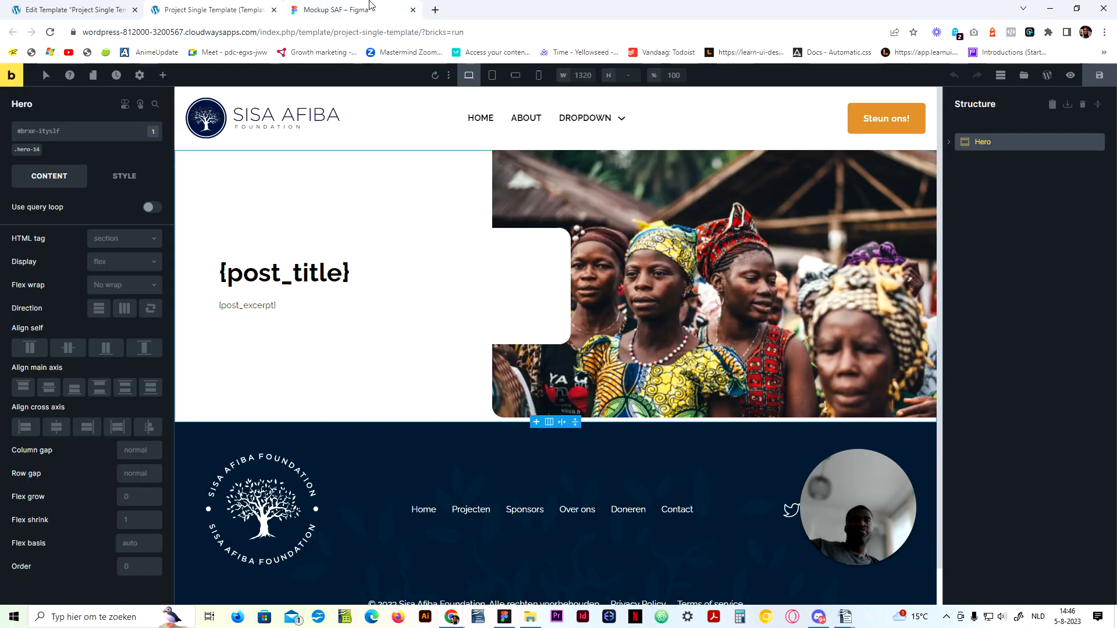
left_click(337, 9)
left_click(251, 7)
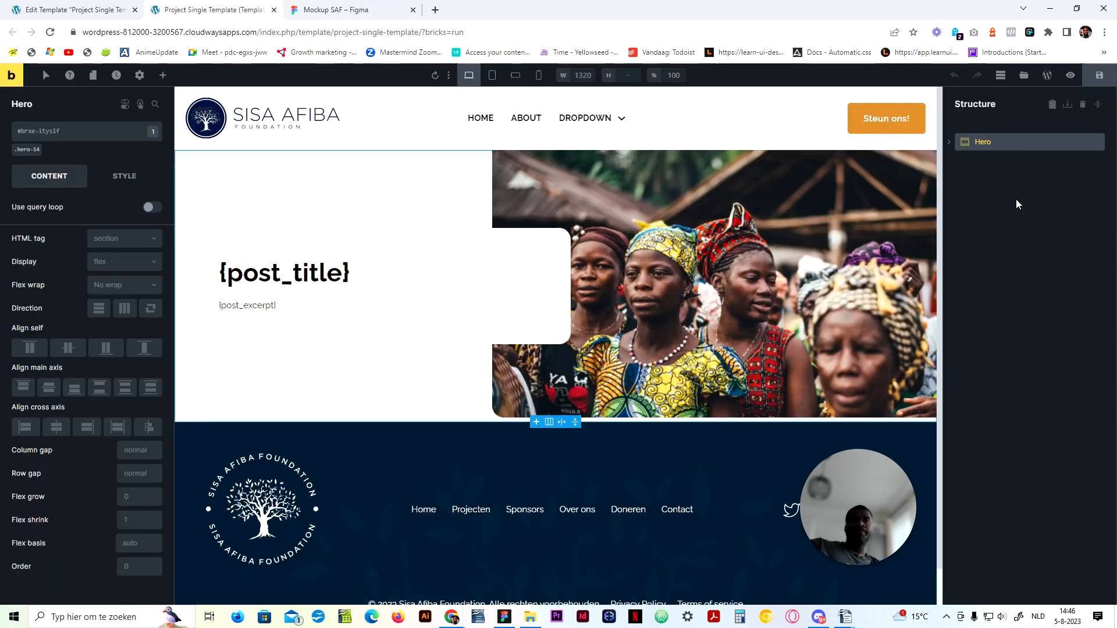
Step: Add two new sections below the Hero section of the template
left_click(163, 75)
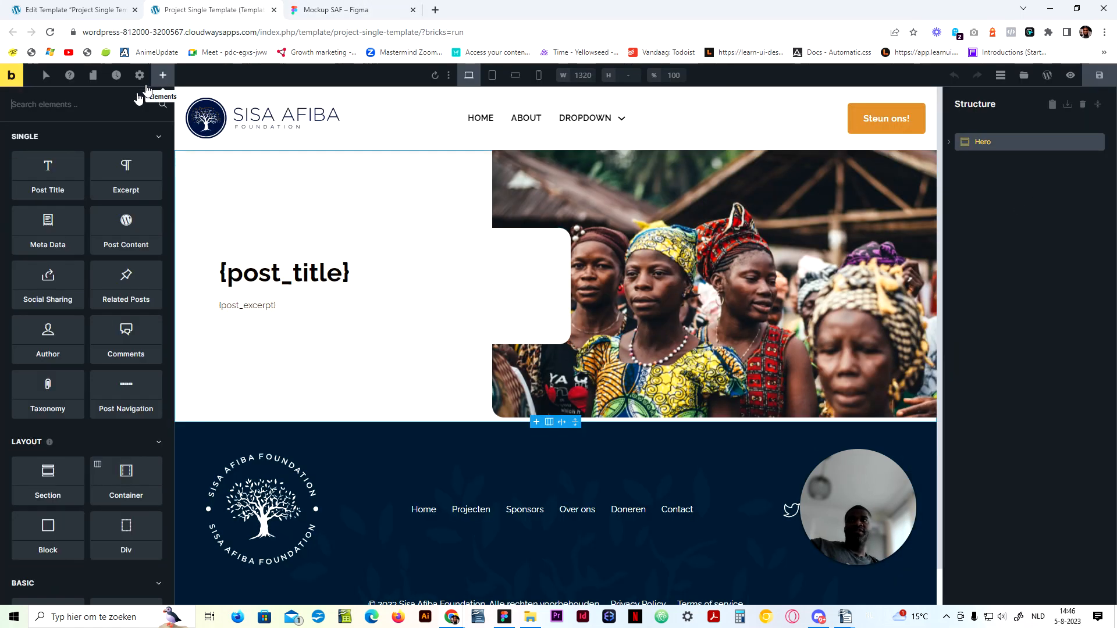
left_click(61, 474)
left_click(987, 162)
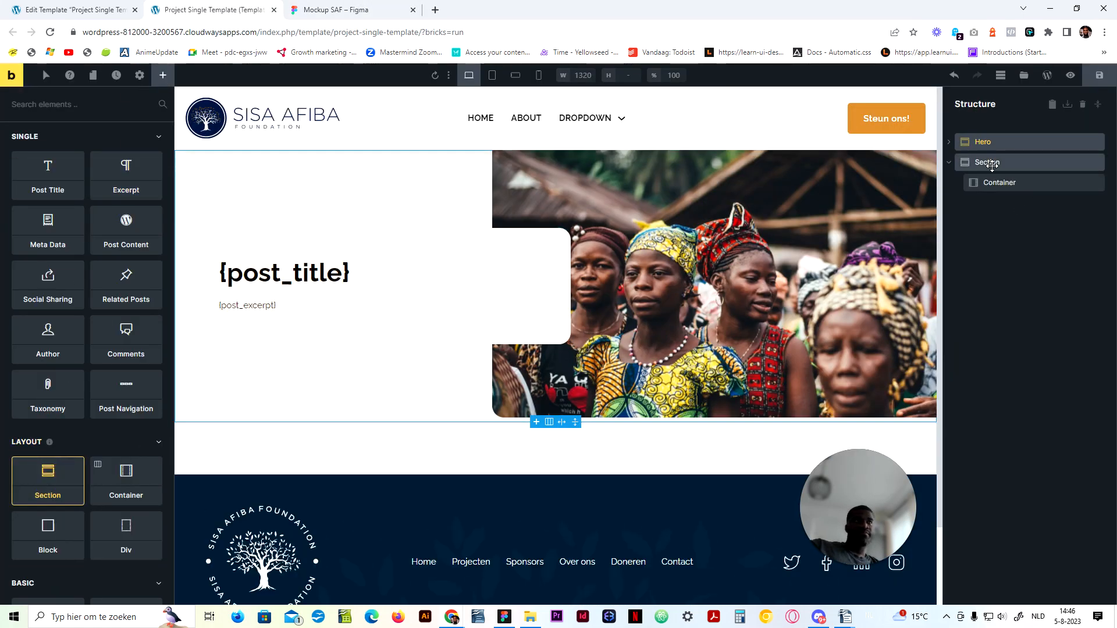
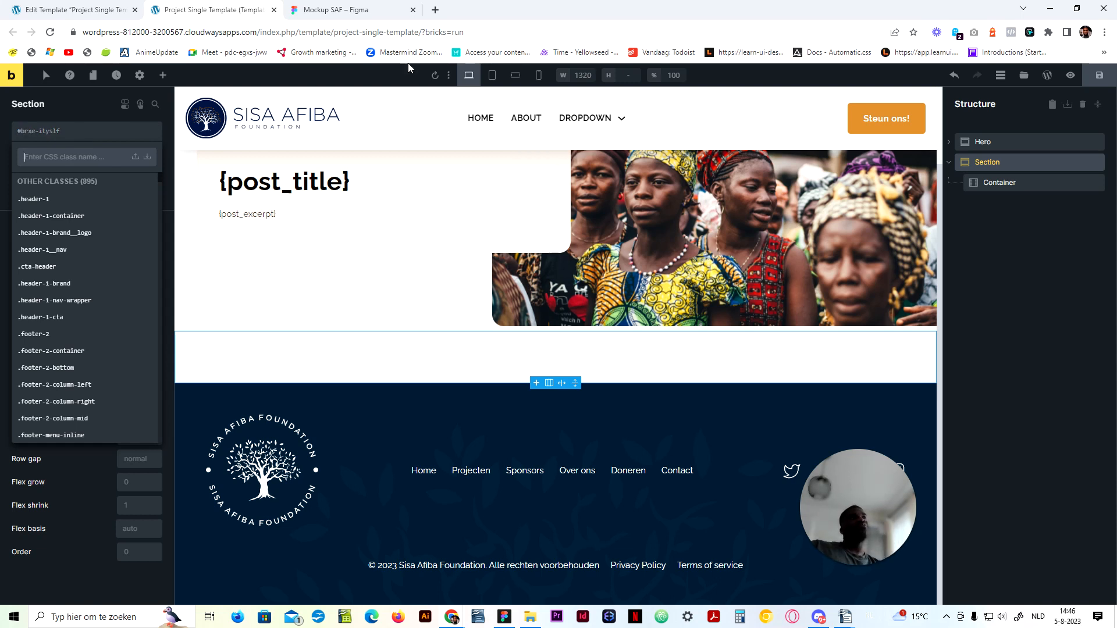
left_click(1029, 141)
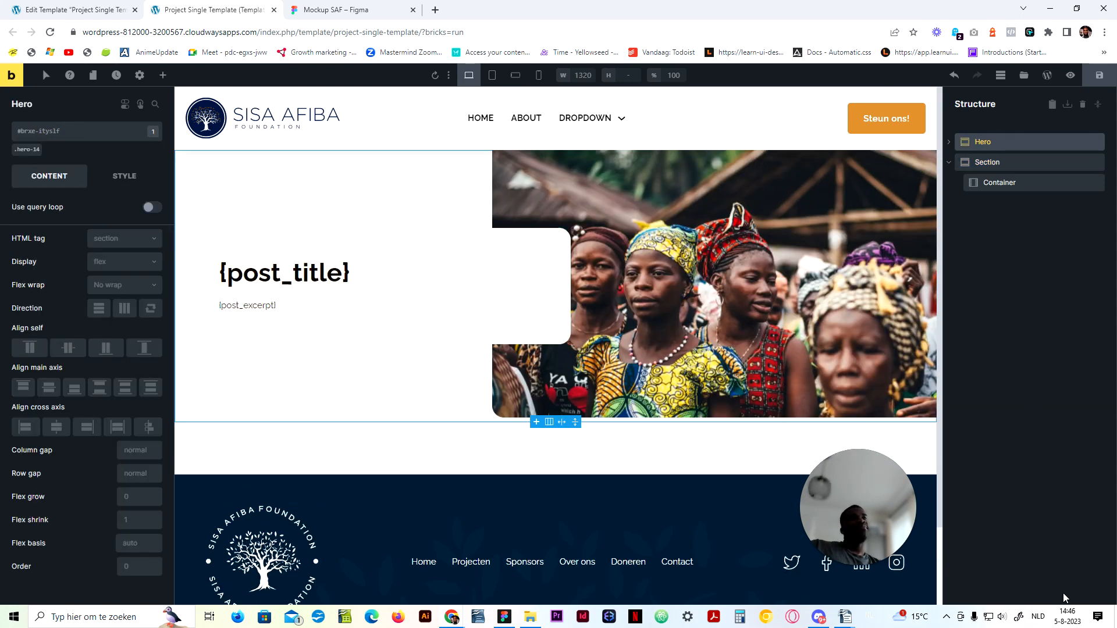
left_click(158, 77)
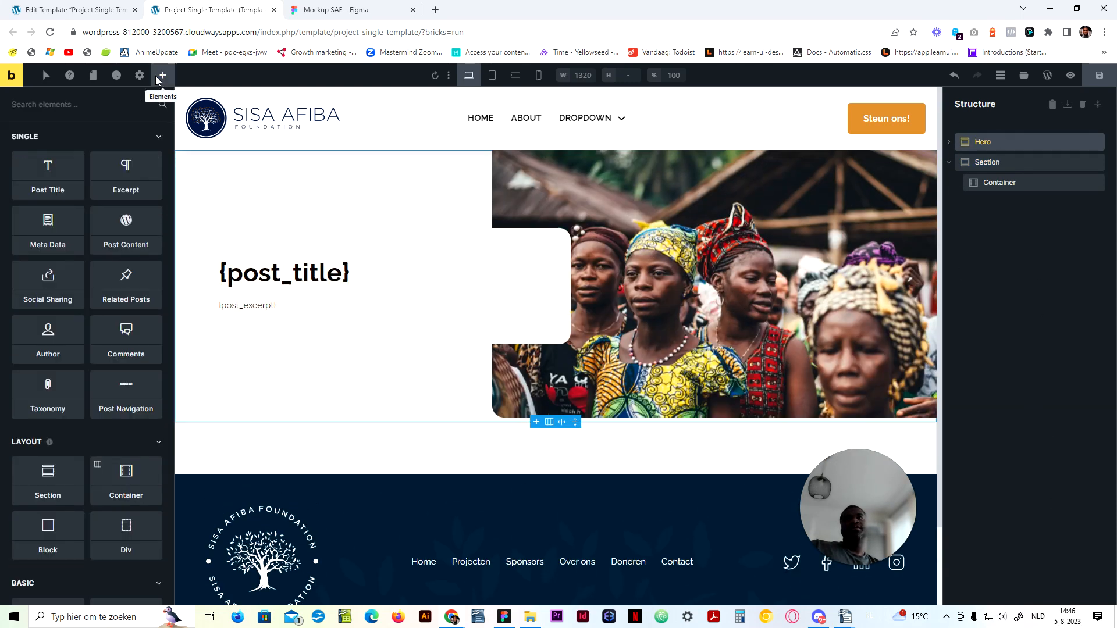
left_click(65, 494)
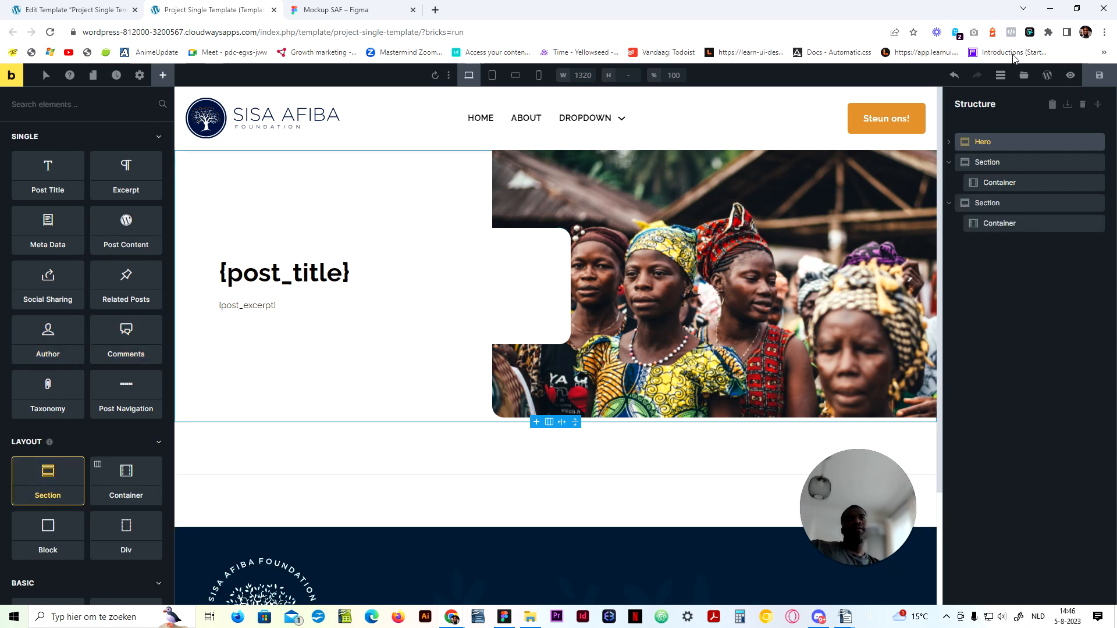
Step: Make one new section the wrapper around the Hero and the other new section, deleting the wrapper's own container
left_click_drag(992, 213, 988, 139)
right_click(989, 163)
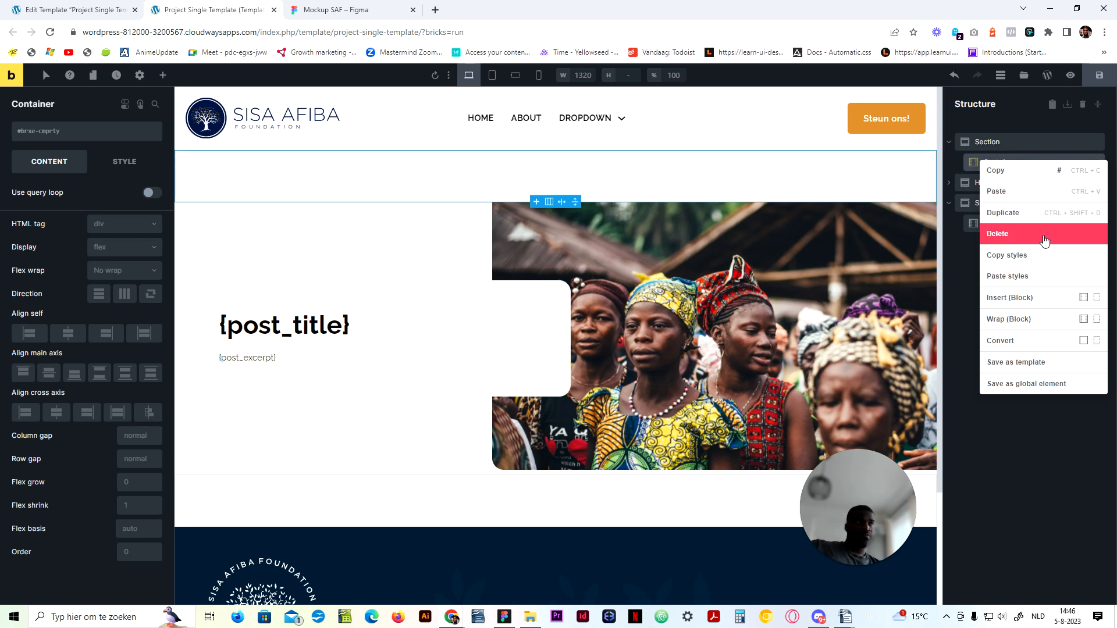
left_click(1011, 234)
mouse_move(980, 155)
left_mouse_down()
mouse_move(973, 141)
mouse_move(985, 179)
mouse_move(979, 160)
left_mouse_up()
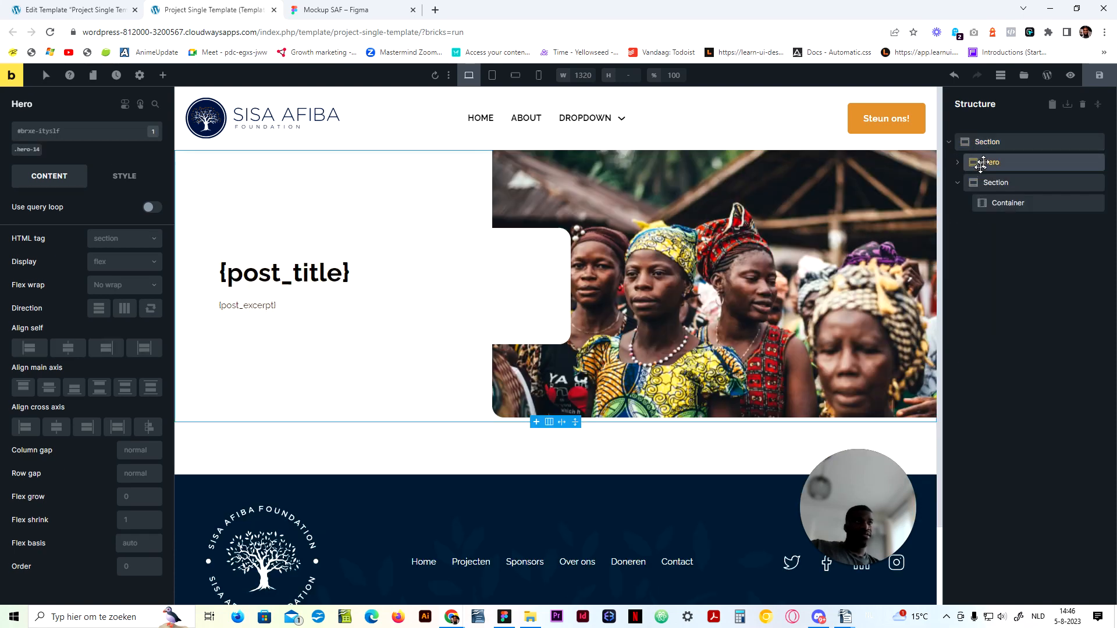
Step: Set the outer wrapper section's HTML tag to article and rename it "Article"
left_click(984, 142)
left_click(129, 233)
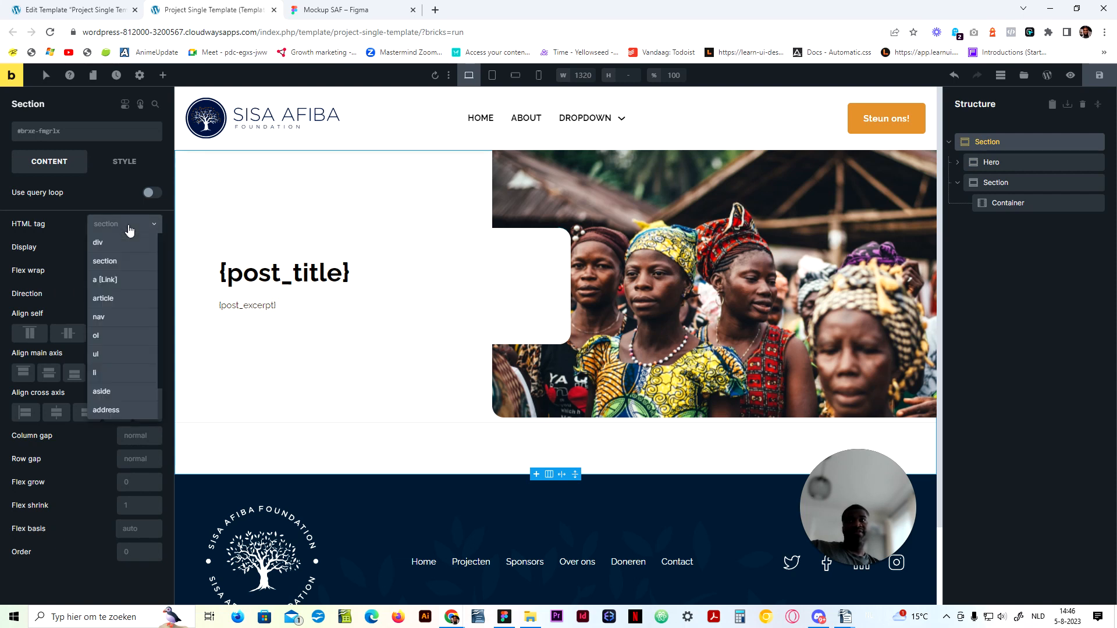
left_click(137, 299)
double_click(996, 143)
type("Article")
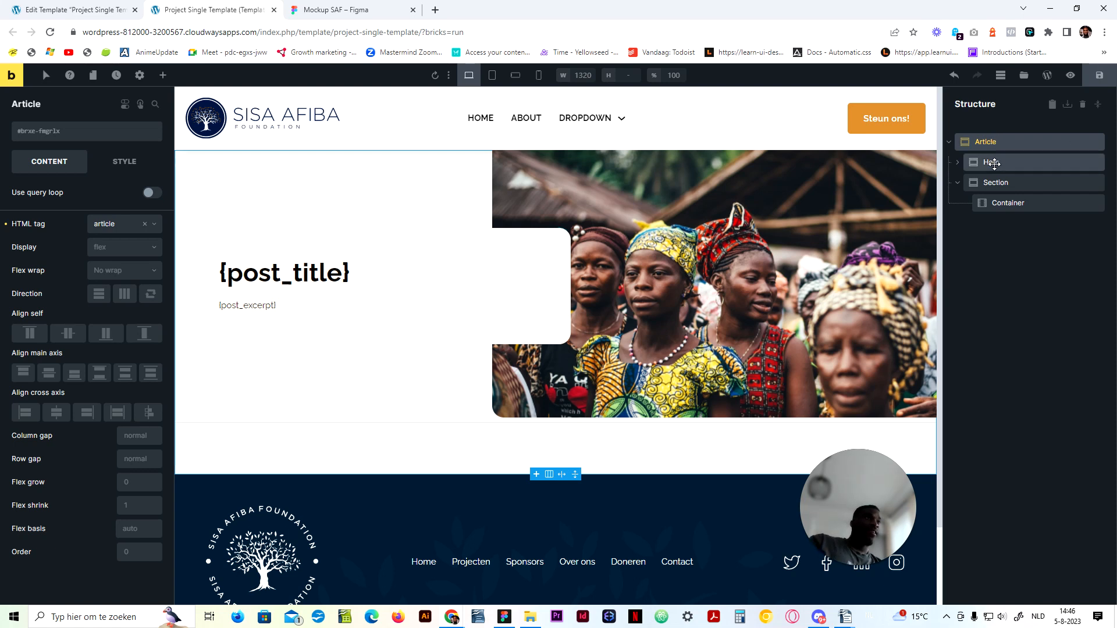
Step: Rename the section below the Hero, inside the Article, as "Project content"
left_click(992, 162)
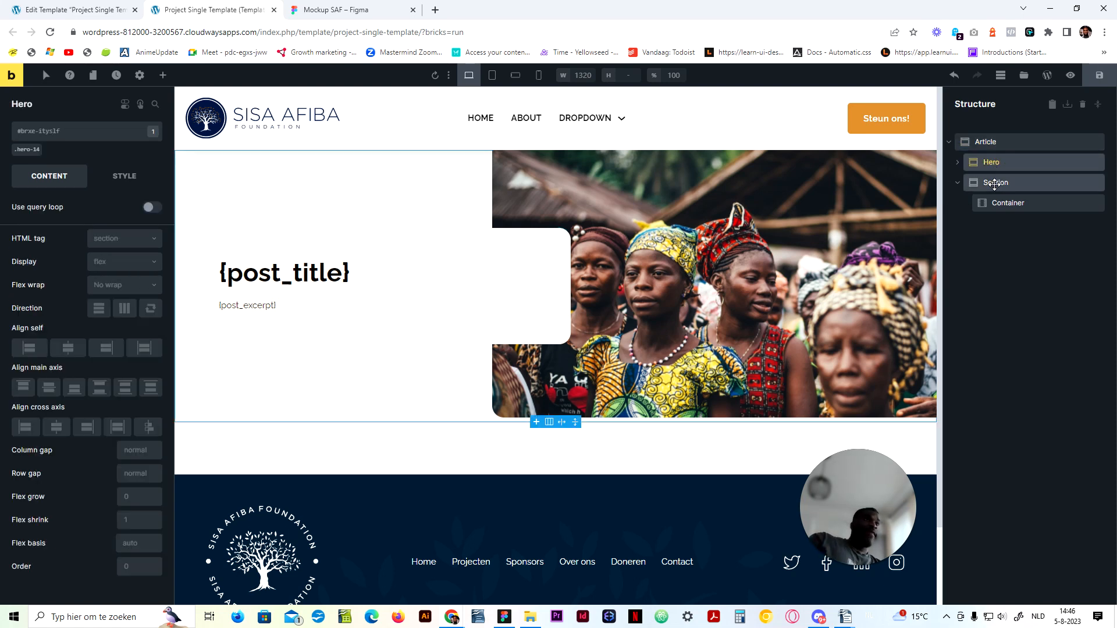
left_click(995, 183)
double_click(994, 184)
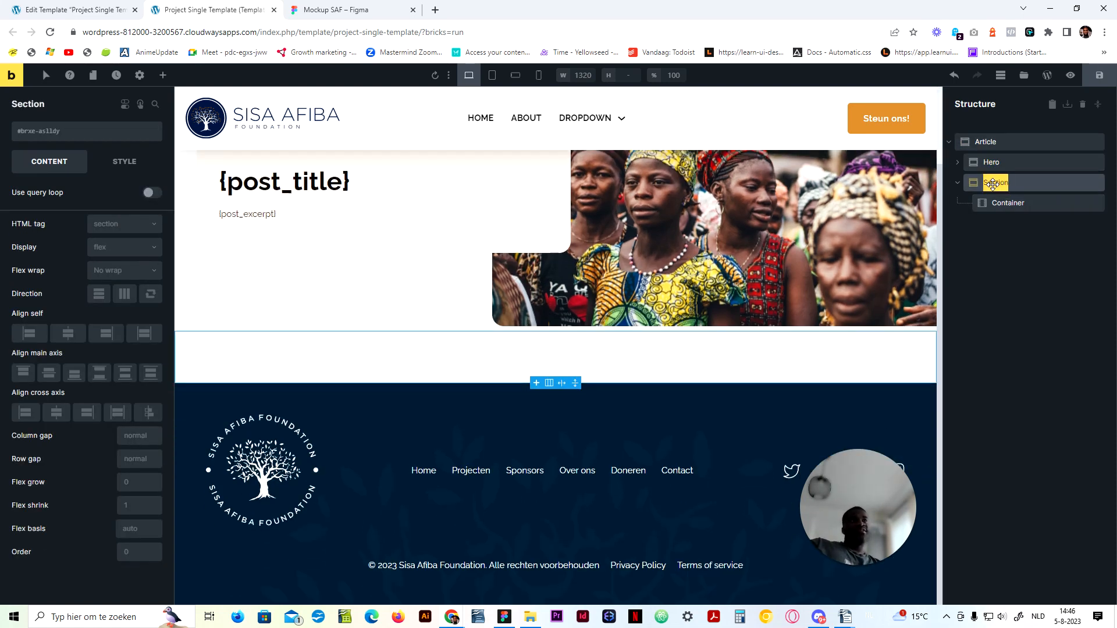
type("Project")
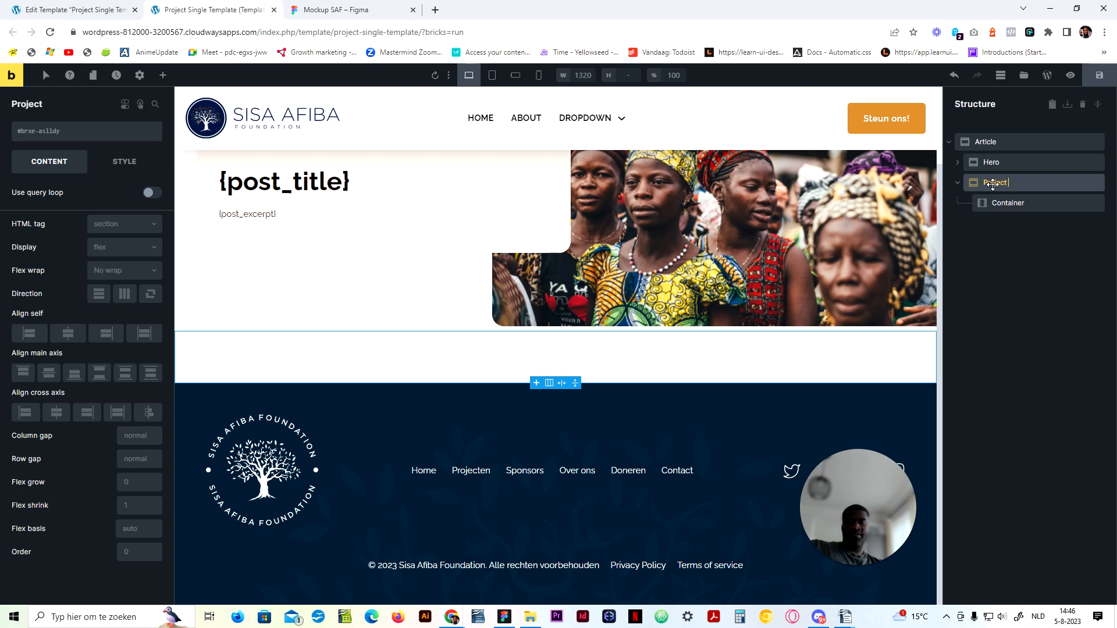
type(" content")
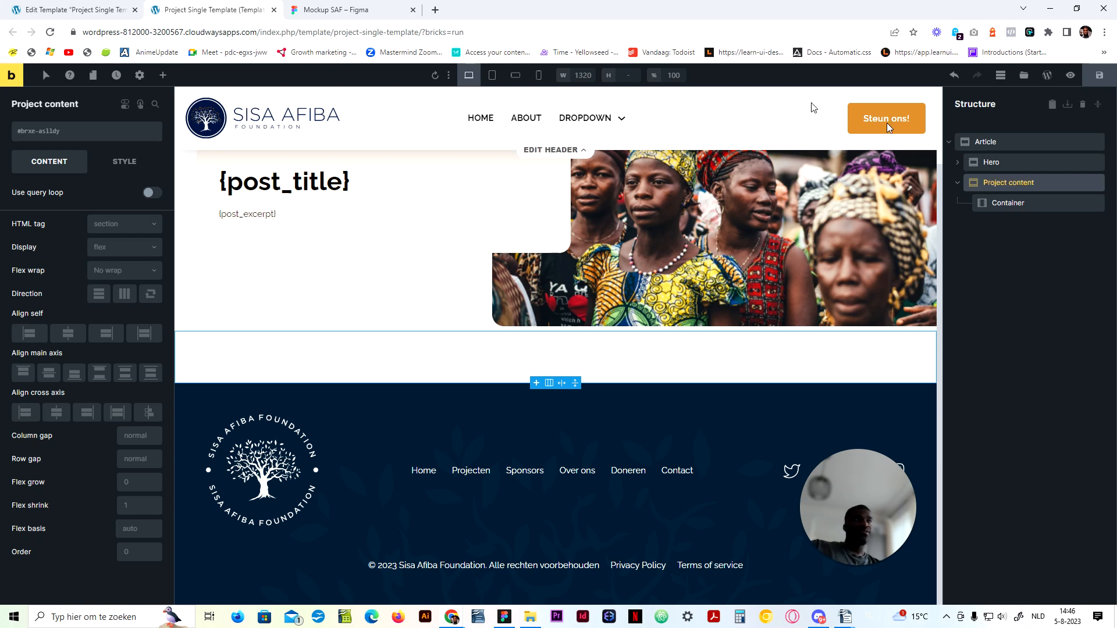
Step: Add two blocks inside the container of the Project content section
left_click(1007, 203)
left_click(1047, 187)
left_click(1023, 202)
left_click(164, 75)
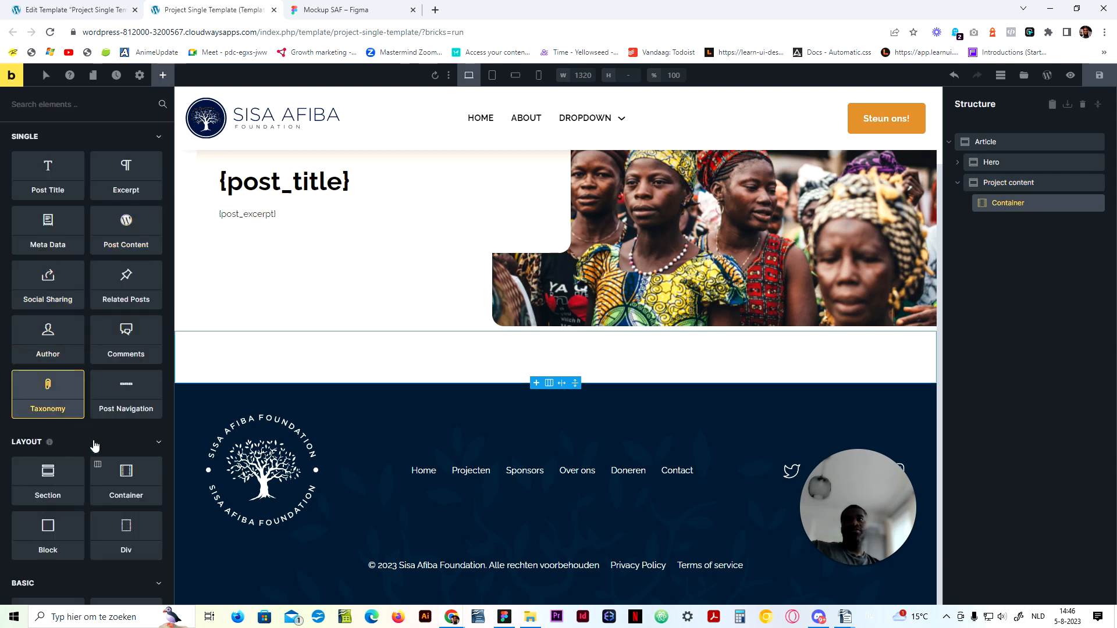
double_click(36, 546)
Step: Rename the two blocks "Content" and "Aside", and set the Aside block's HTML tag to aside
double_click(1009, 223)
type("Content")
key("Return")
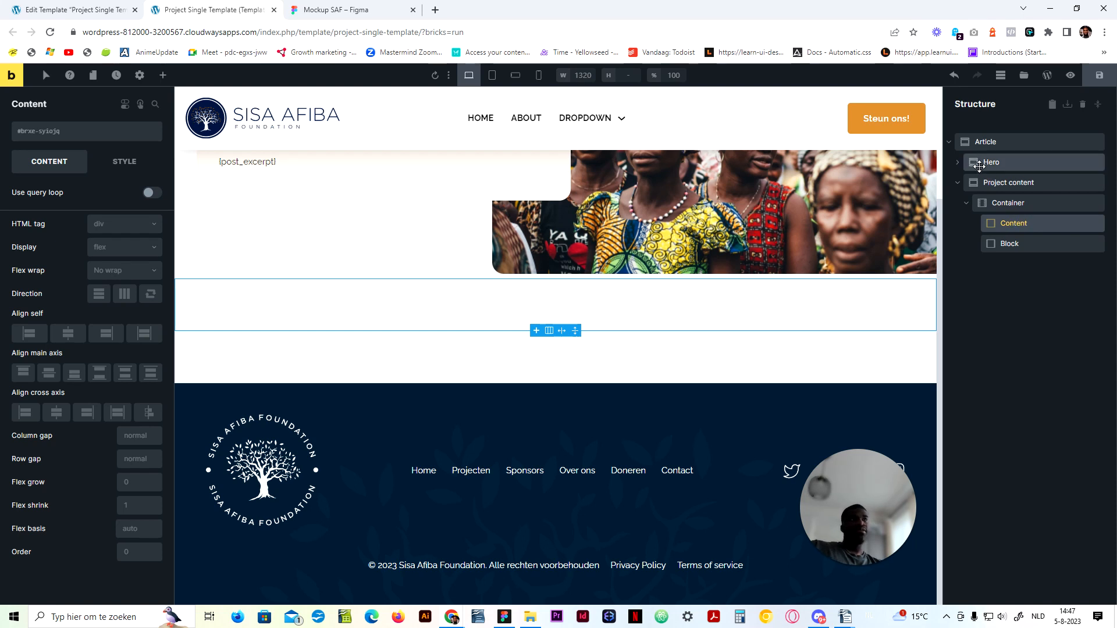
double_click(1003, 243)
type("Aside")
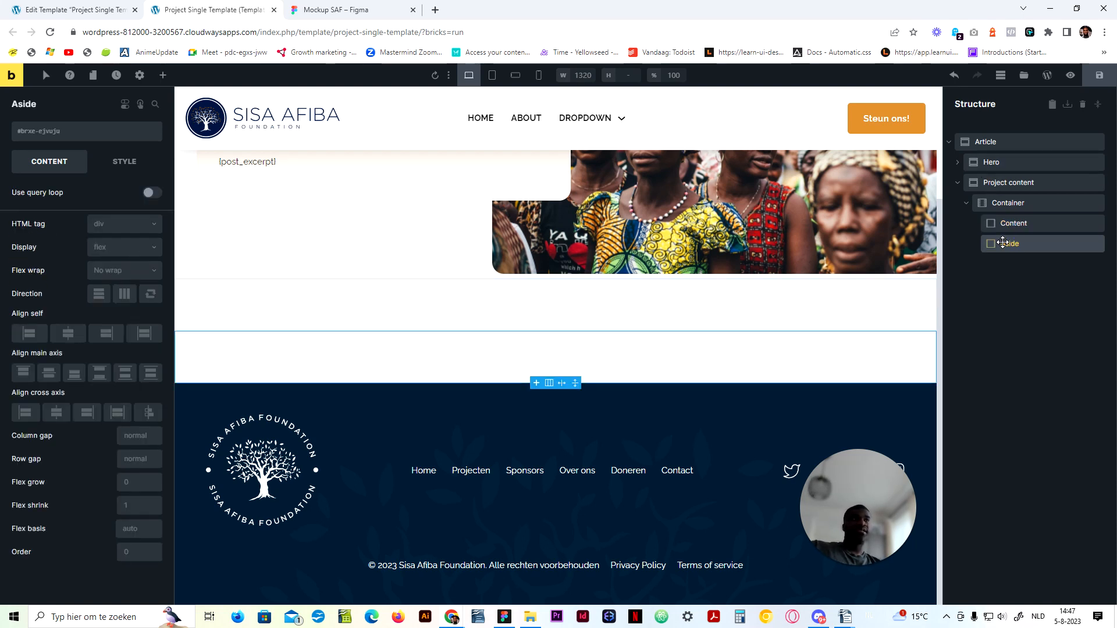
left_click(124, 224)
left_click(125, 392)
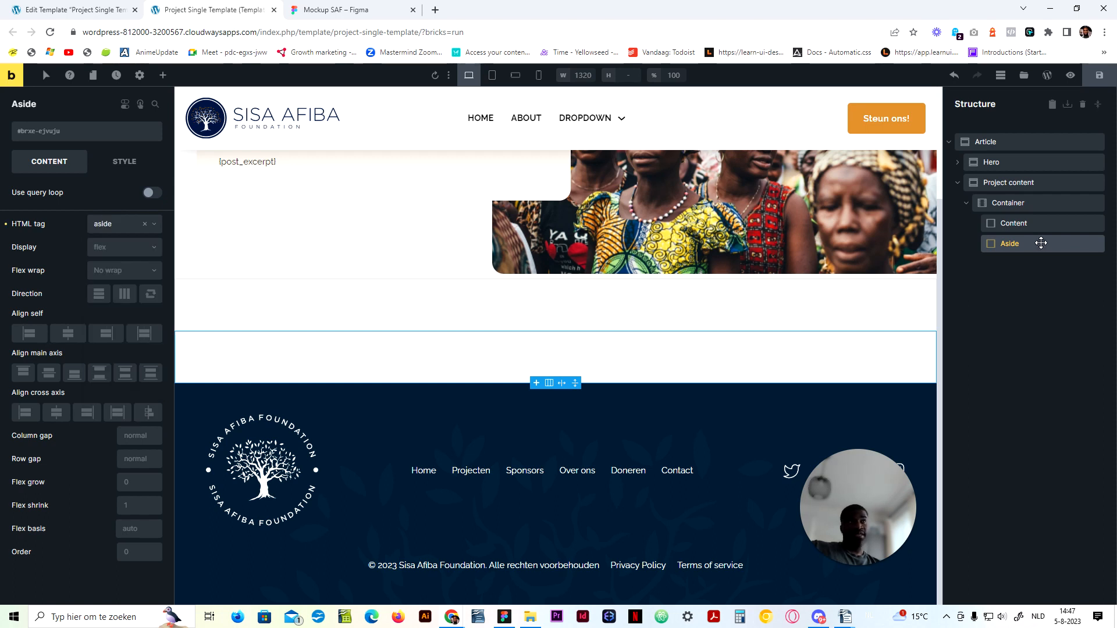
Step: Add a Heading and a Basic Text element inside the Aside block
left_click(1032, 223)
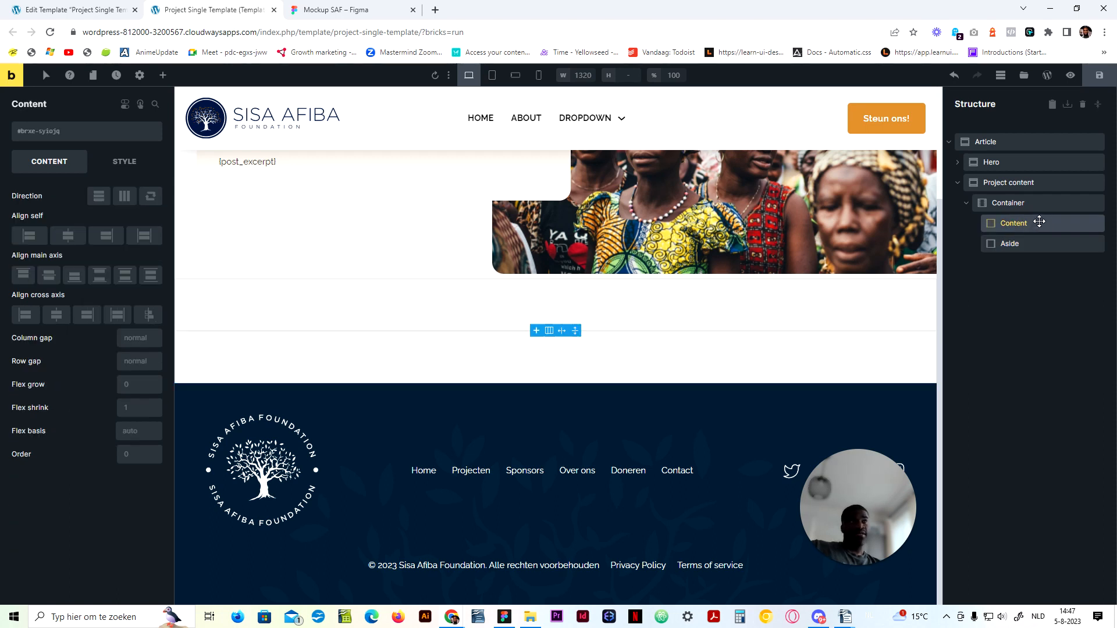
left_click(1011, 245)
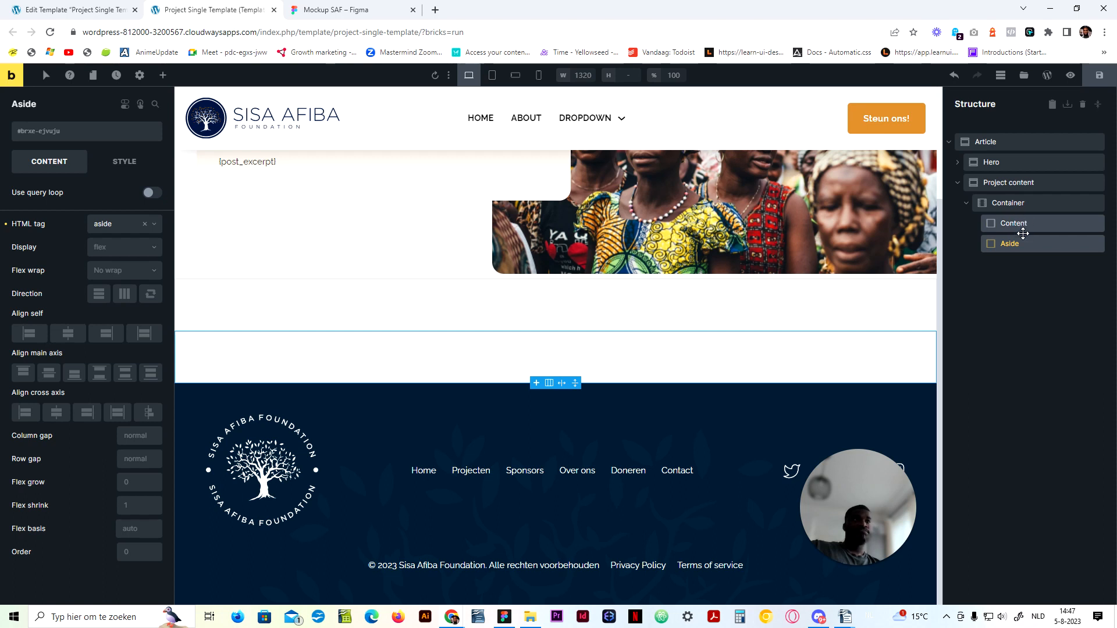
left_click(163, 75)
scroll(87, 490, "down", 3)
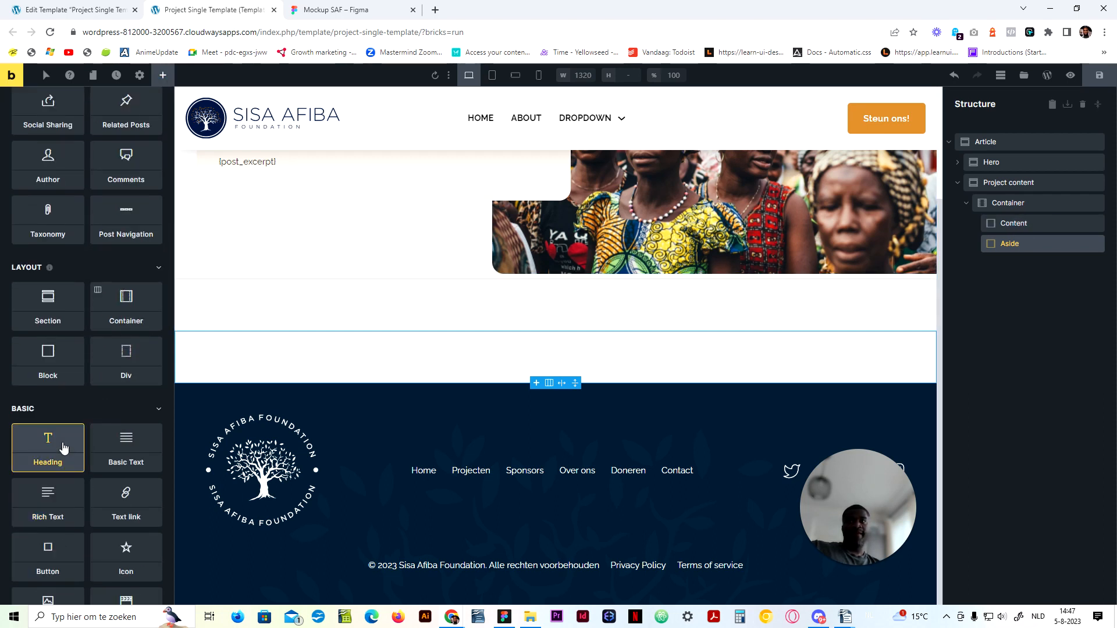
left_click(49, 444)
left_click(119, 454)
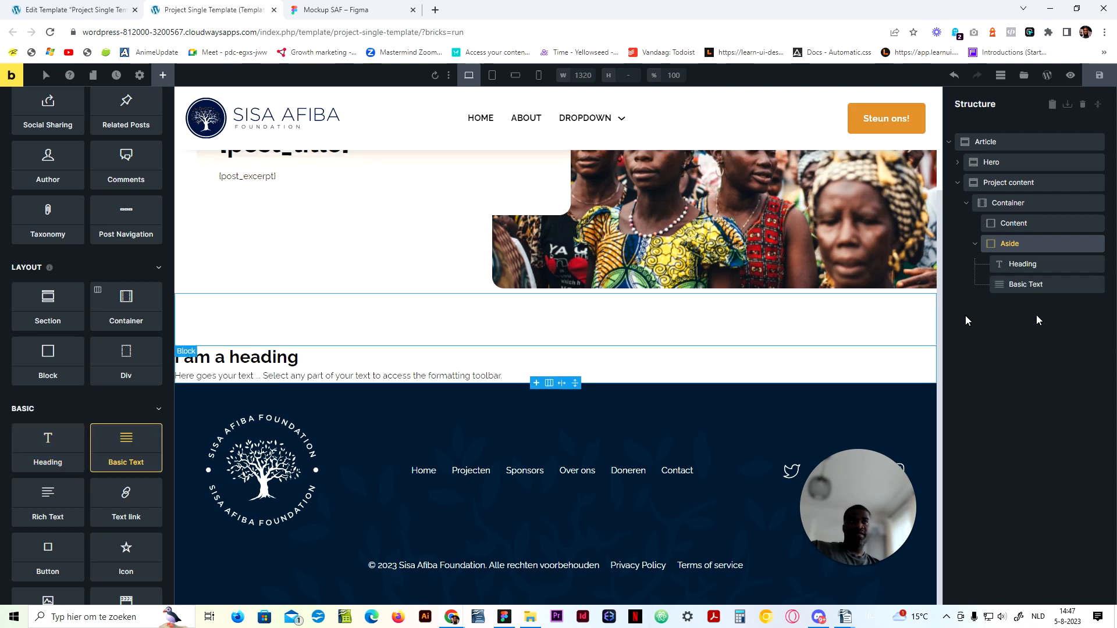
Step: Add a block below the Basic Text in the Aside and name it "Donate form"
left_click(1017, 285)
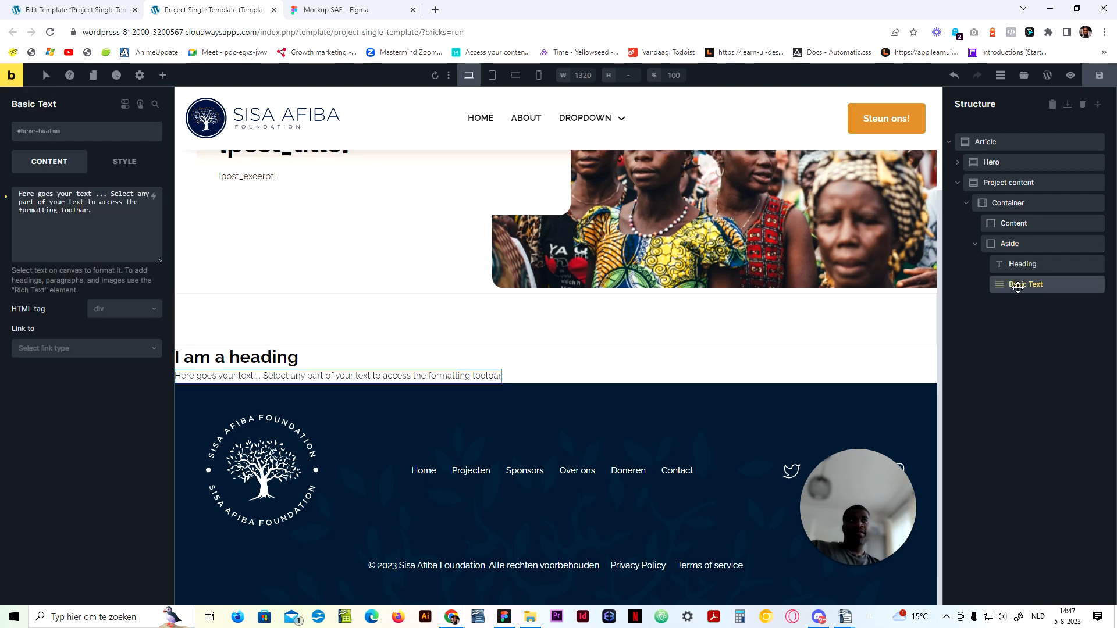
left_click(163, 75)
left_click_drag(71, 542, 1019, 300)
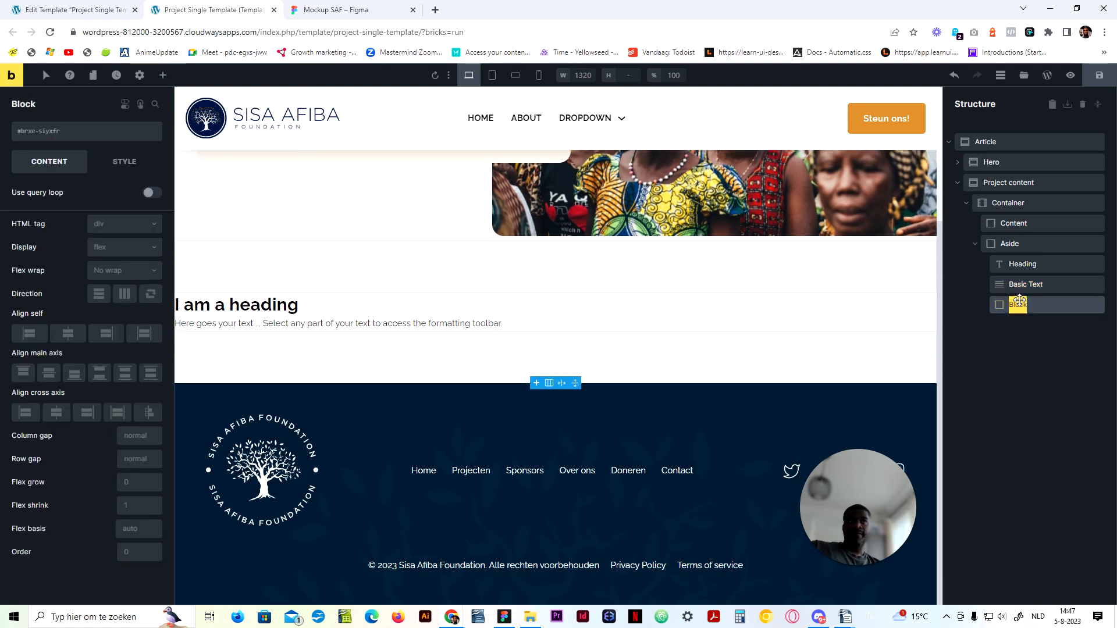
type("Donate form")
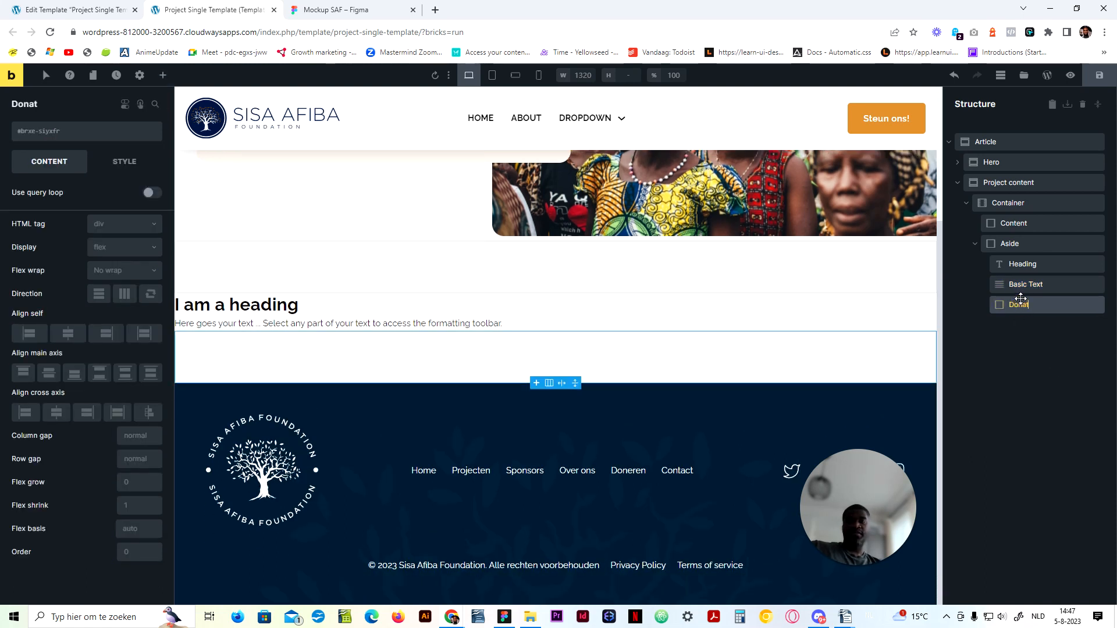
key("Return")
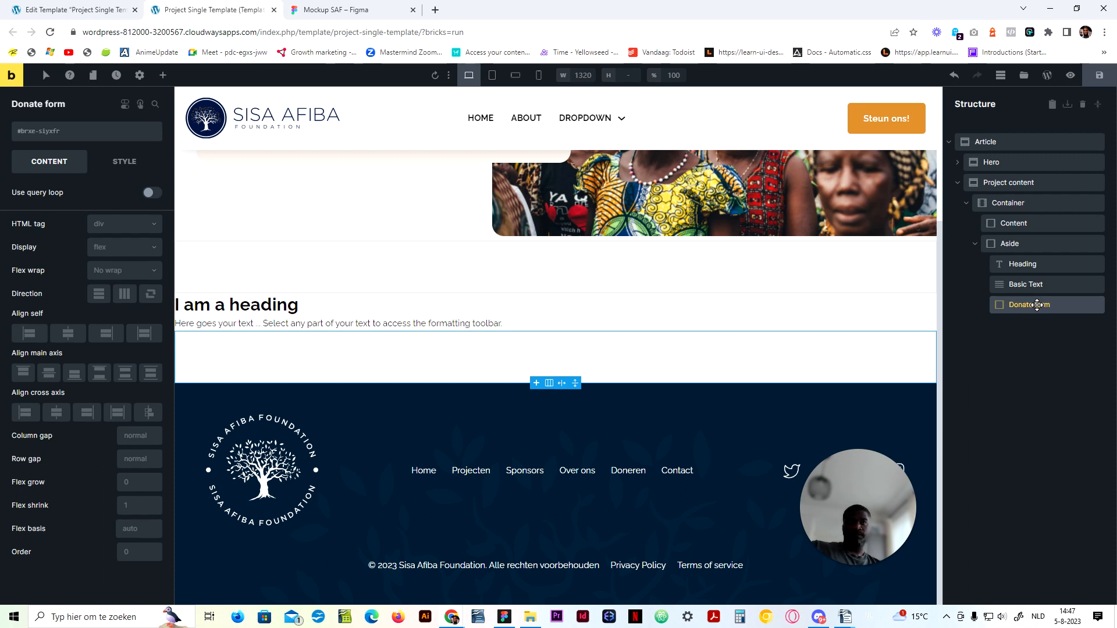
Step: Find the Fluent Forms Styler element and add it inside the Donate form block
left_click(163, 75)
type("fle")
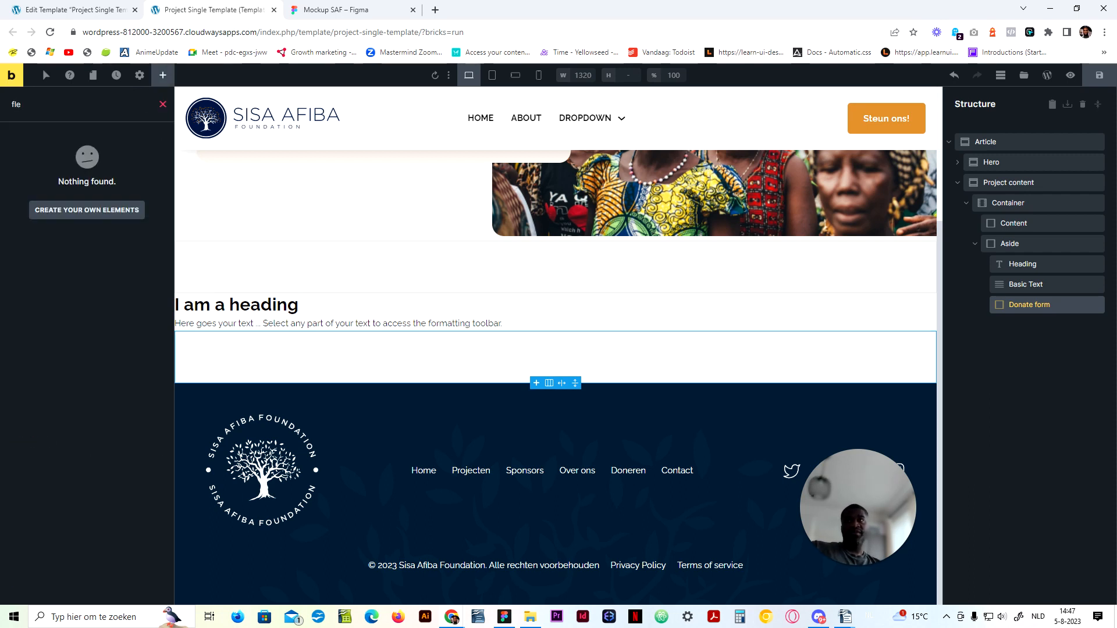
key("BackSpace")
key("BackSpace")
key("BackSpace")
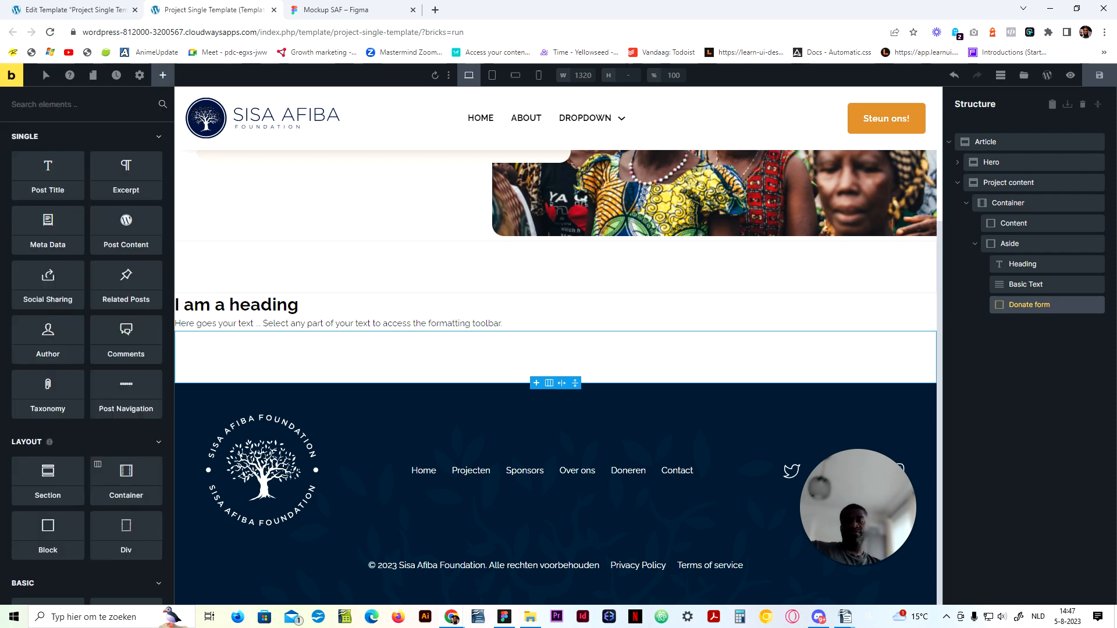
type("f")
left_click(137, 225)
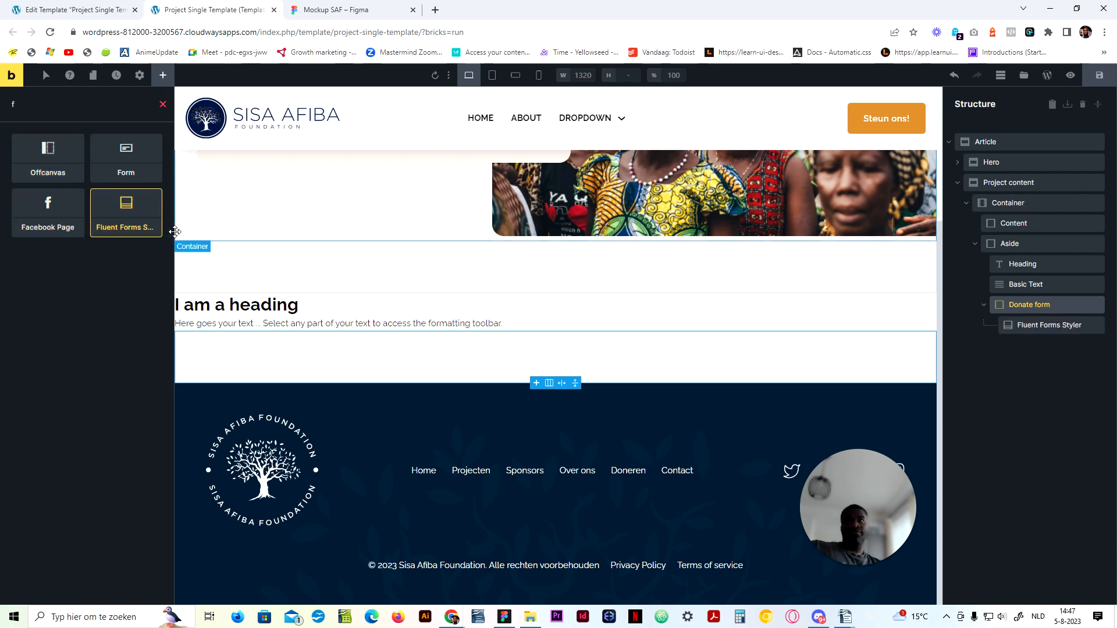
Step: Set the Fluent Forms Styler's form to Donatie formulier (3)
left_click(1046, 325)
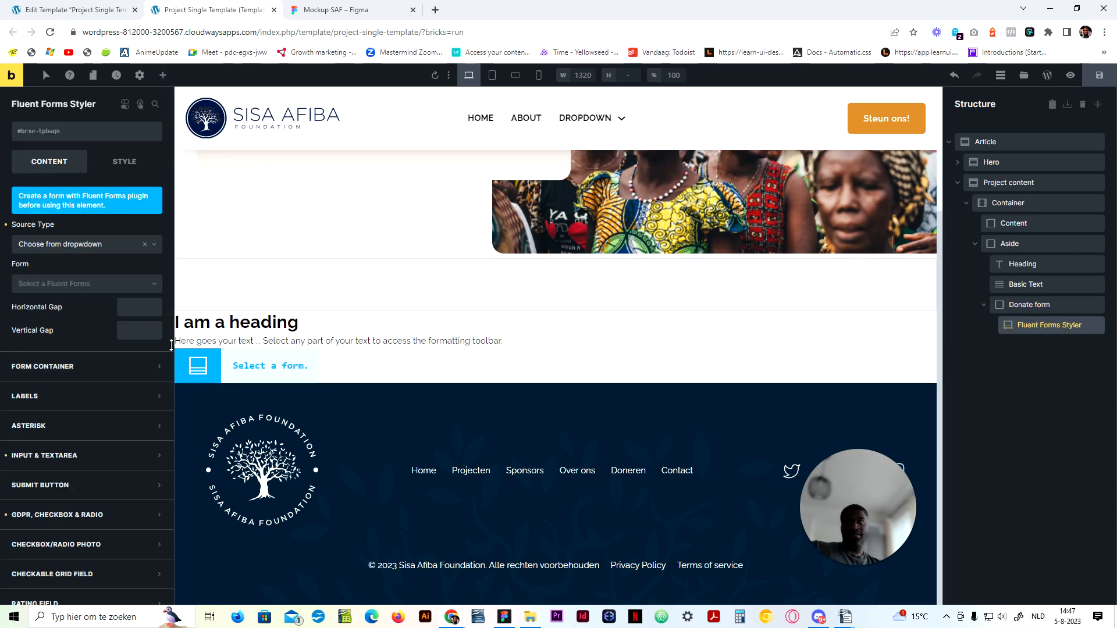
left_click(116, 285)
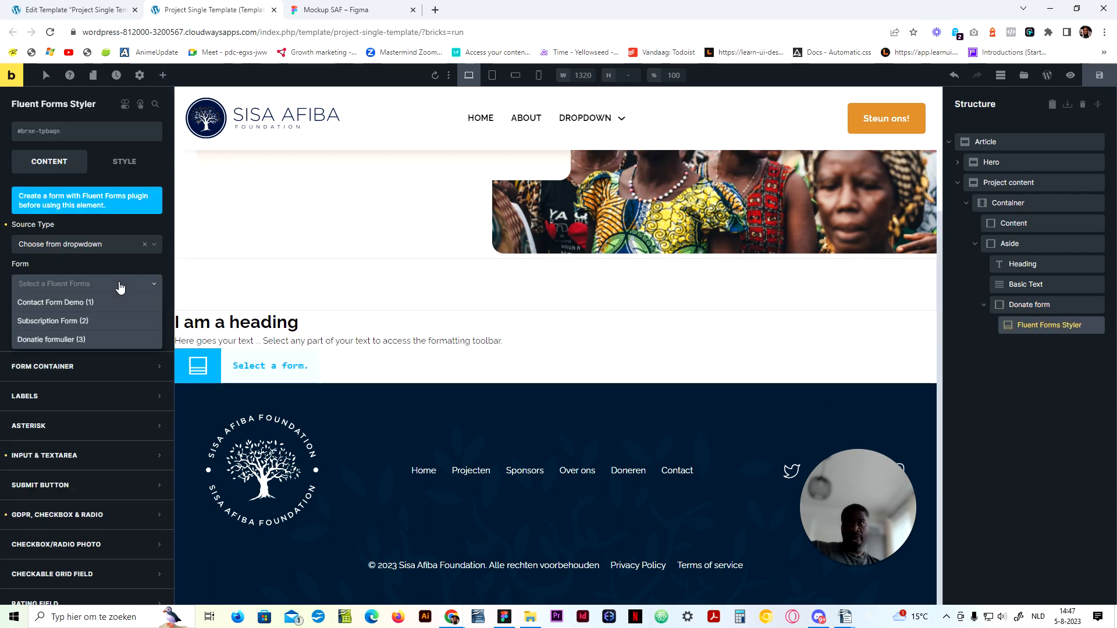
left_click(100, 339)
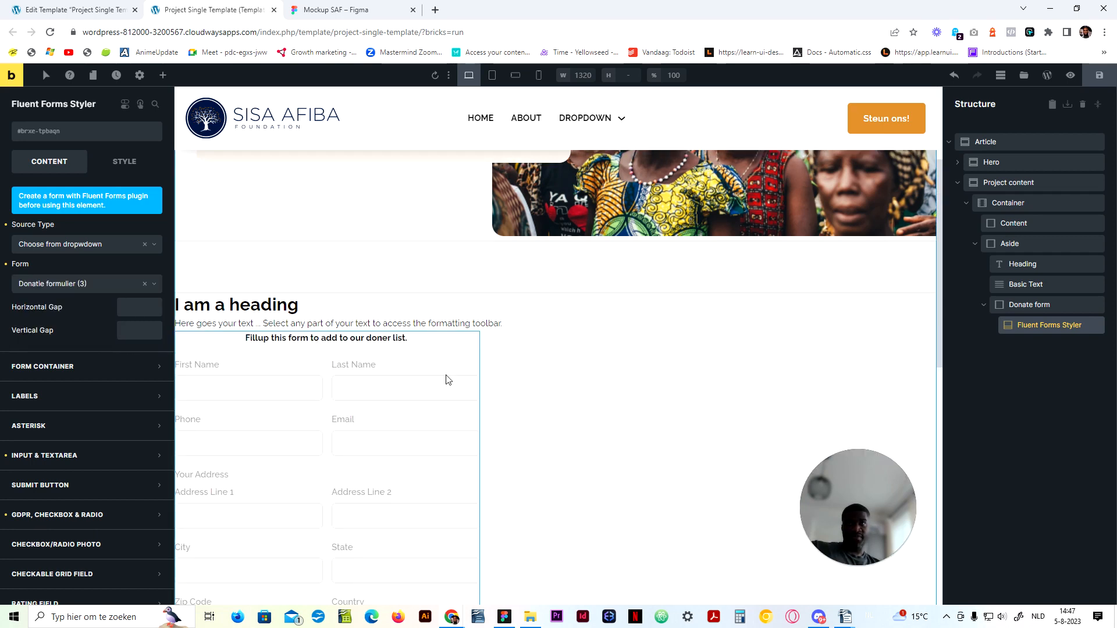
left_click(1043, 313)
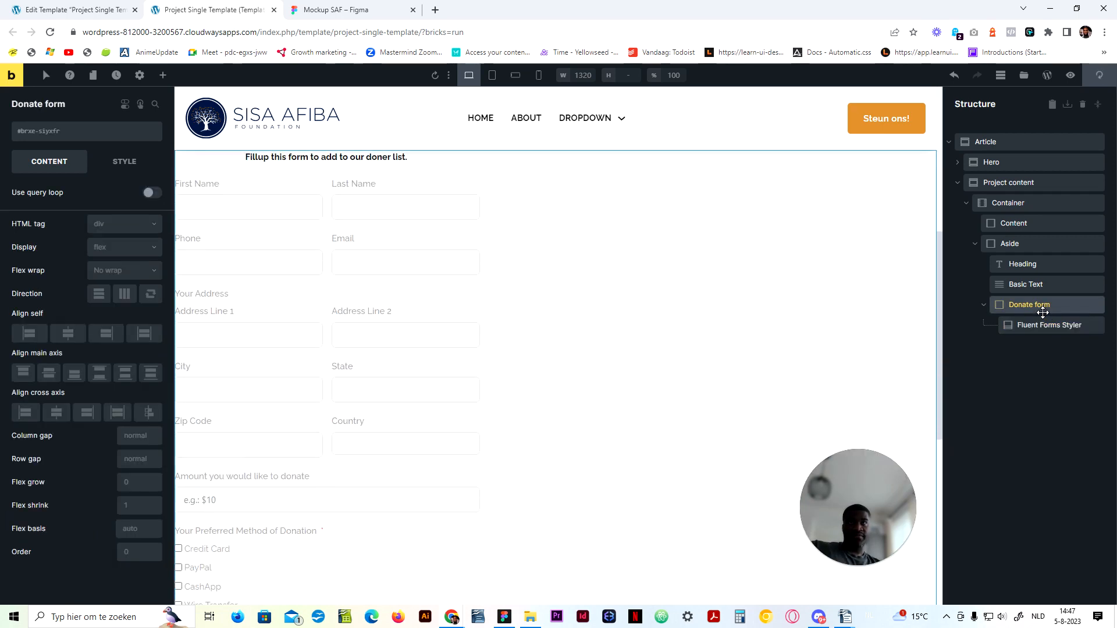
Step: Find the Post Content element and add it inside the Content block
left_click(1021, 224)
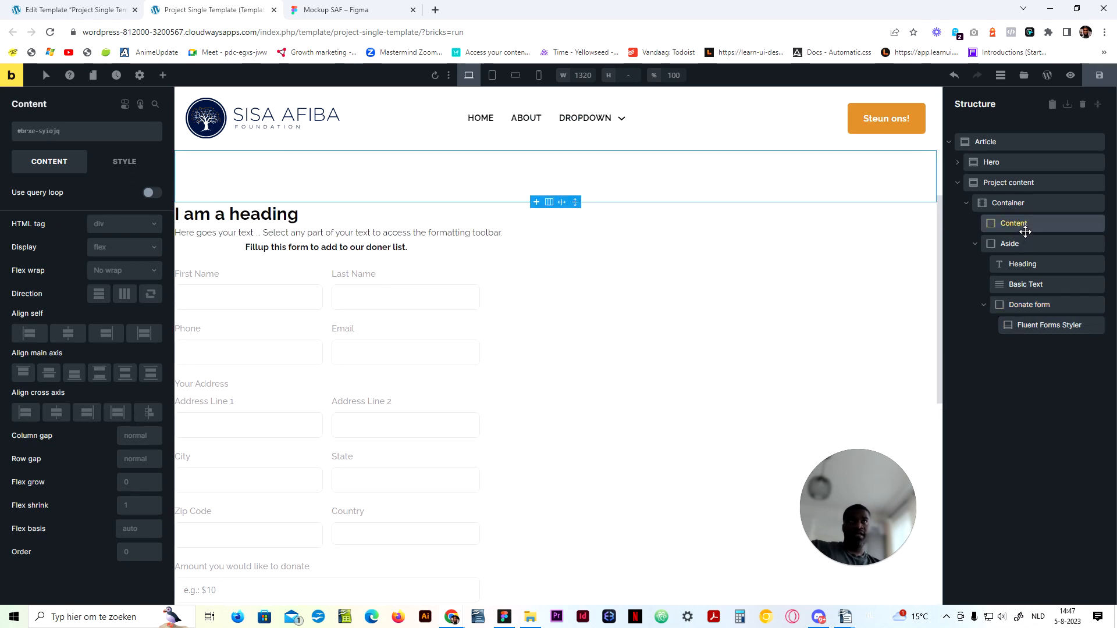
left_click(161, 76)
type("cont")
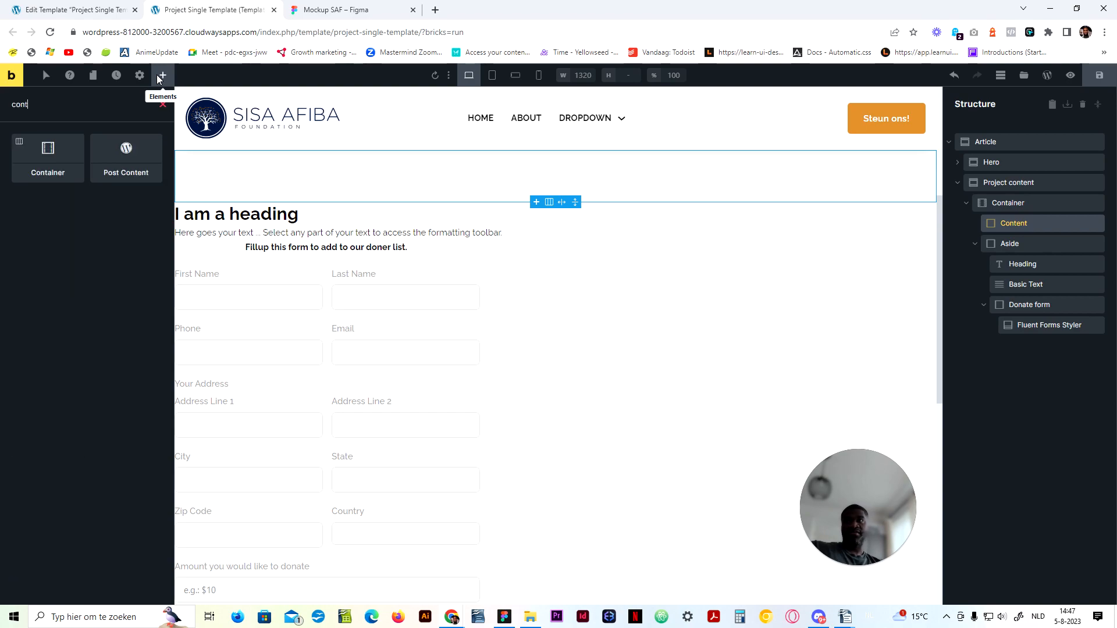
left_click(126, 157)
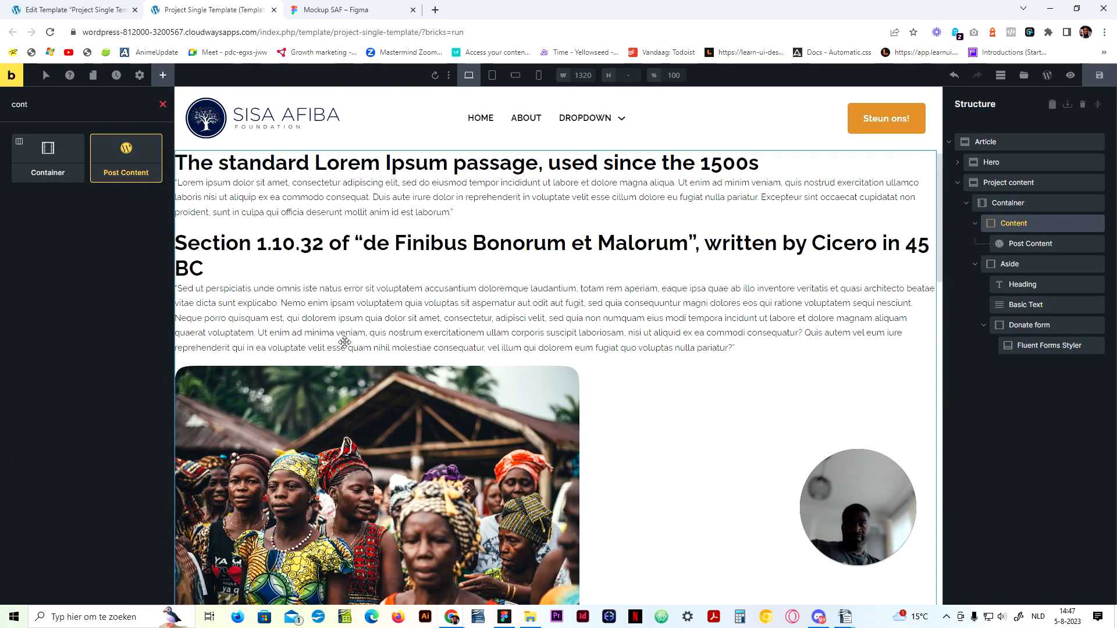
Step: Review the post content on the canvas and compare the layout with the project page mockup in Figma
scroll(374, 299, "up", 4)
scroll(442, 417, "down", 8)
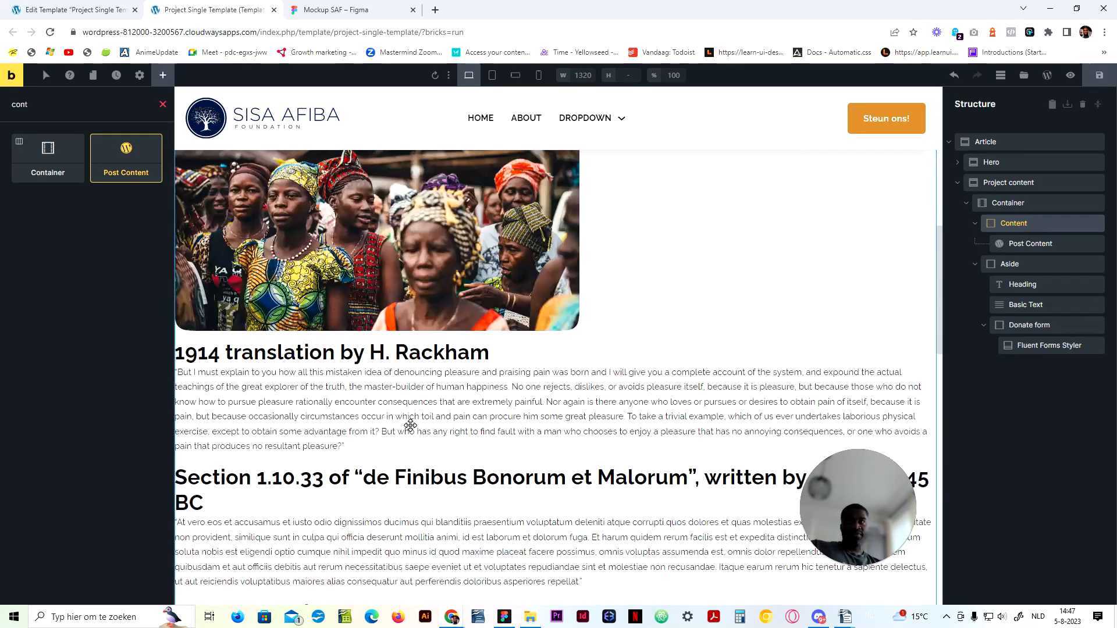
scroll(407, 425, "up", 8)
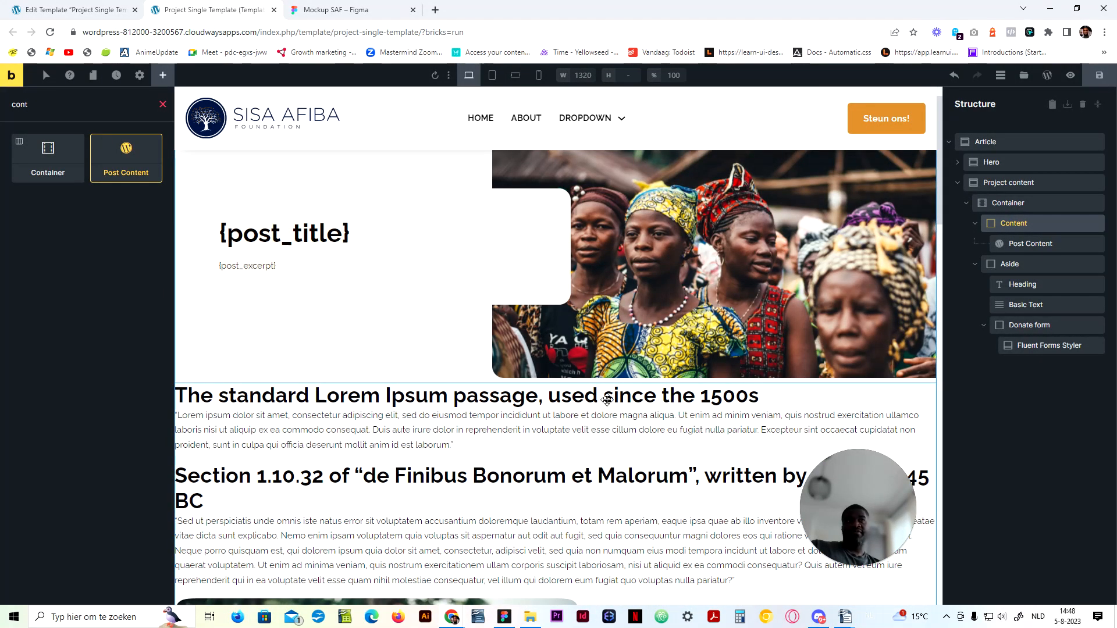
scroll(507, 418, "down", 4)
scroll(507, 417, "up", 5)
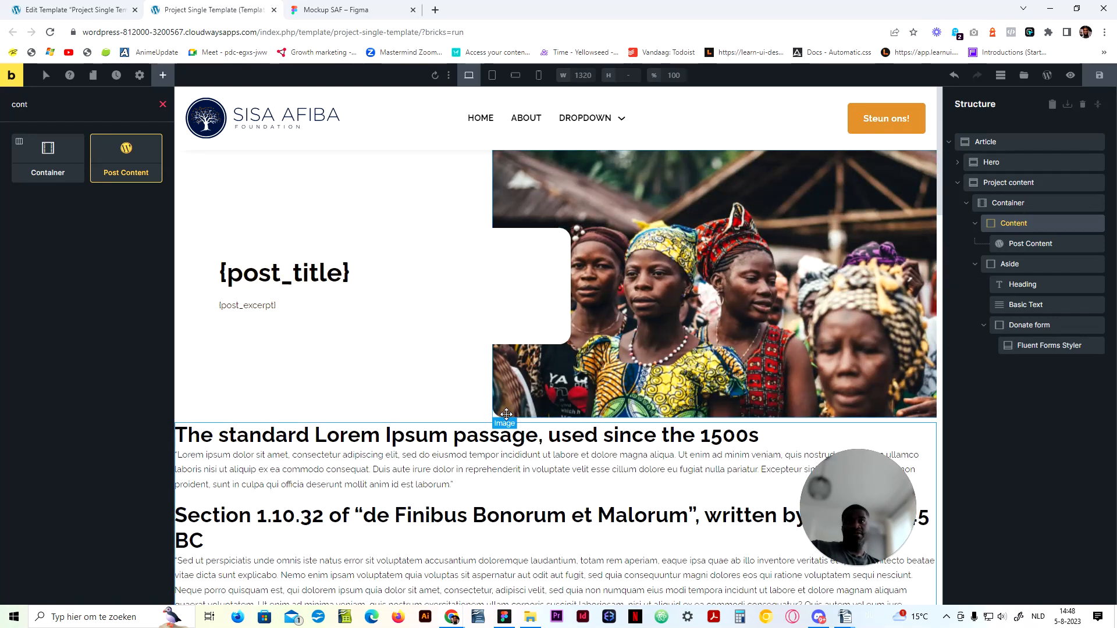
left_click(361, 7)
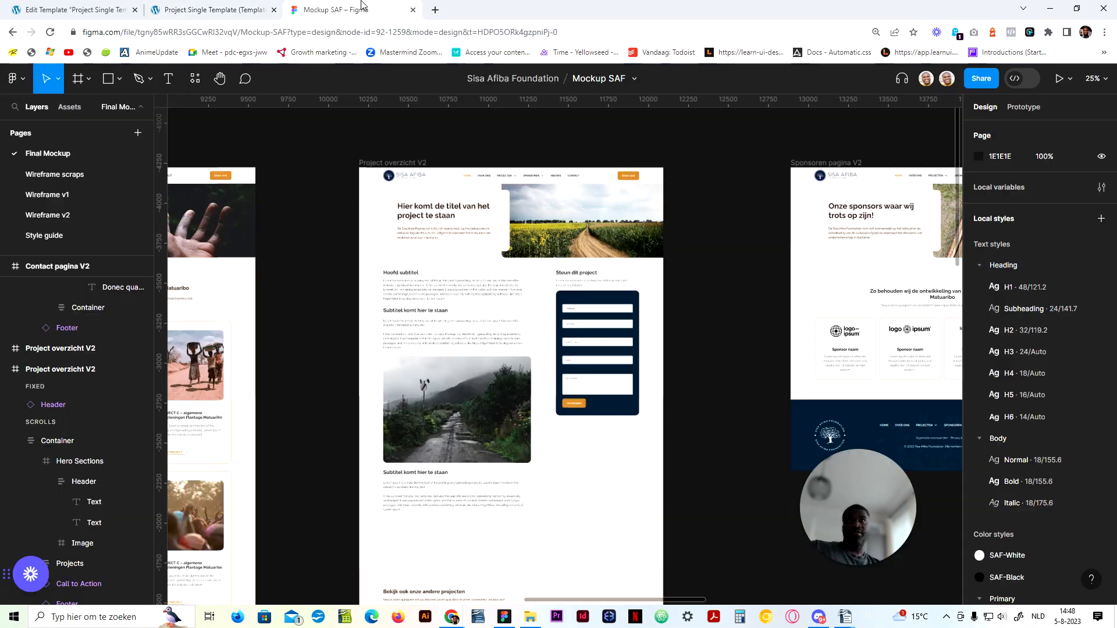
scroll(565, 384, "down", 5)
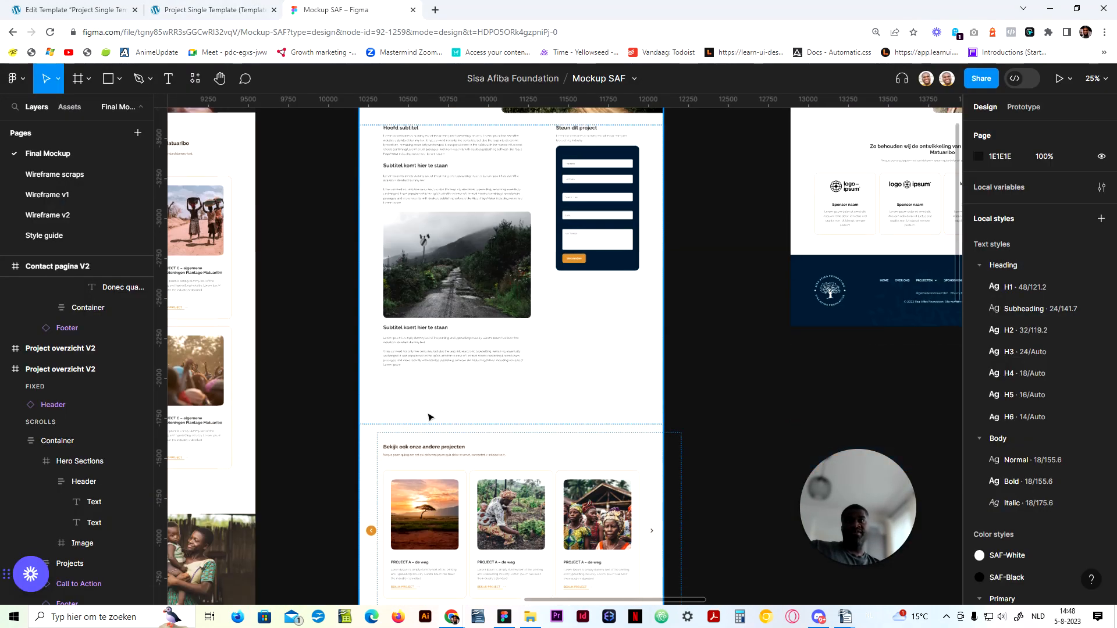
scroll(652, 541, "up", 3)
left_click(209, 9)
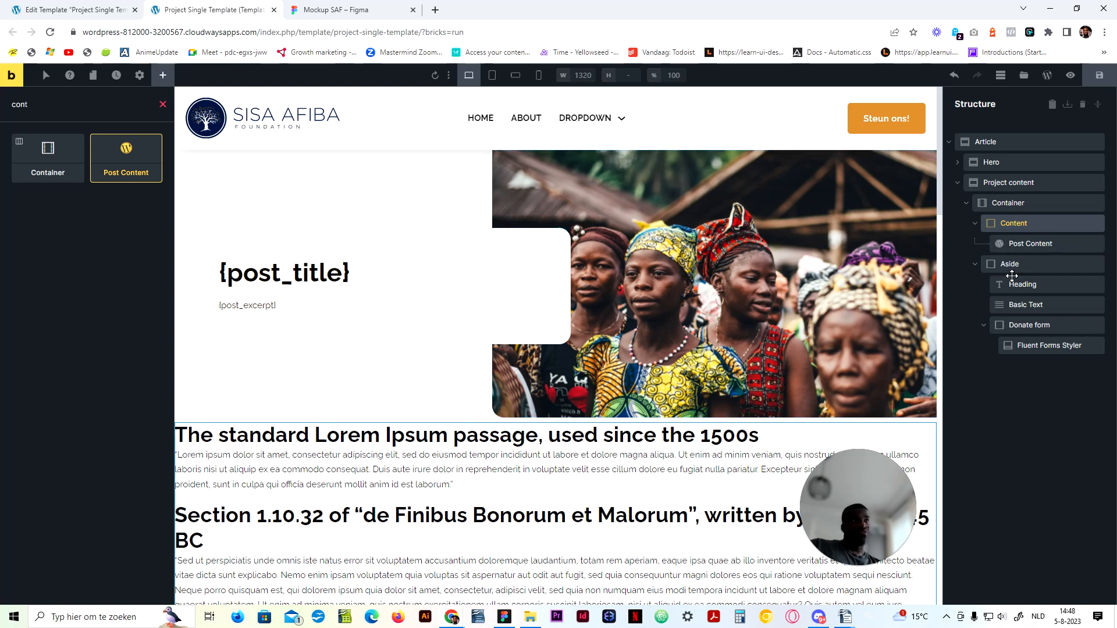
Step: Create the global class "saf-project-body" on the Project content section and copy its name for reuse
left_click(1008, 202)
left_click(1008, 182)
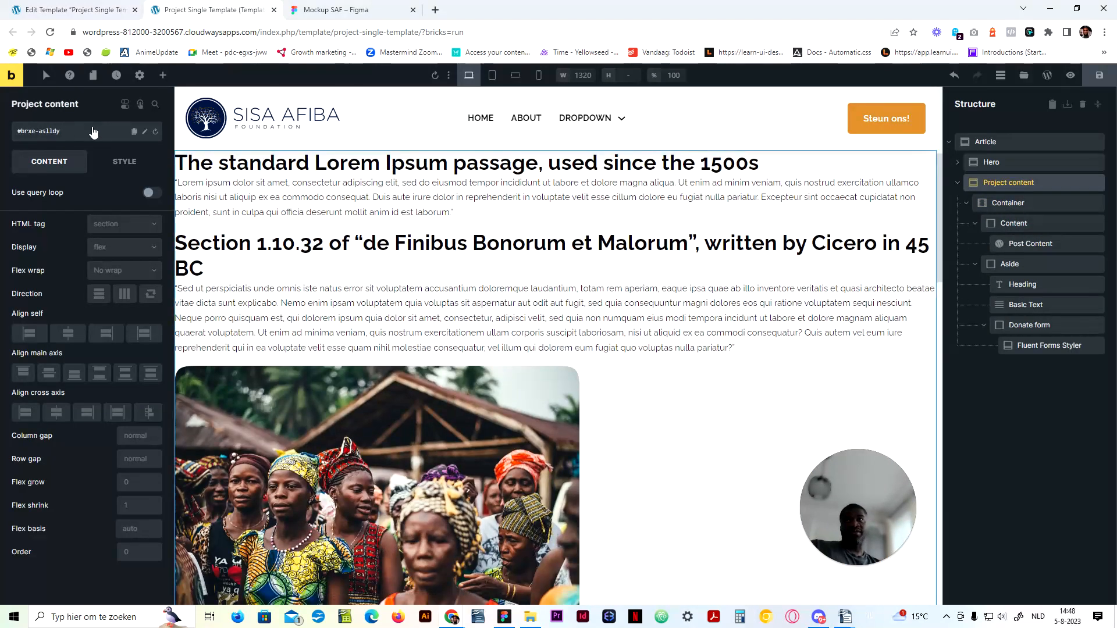
left_click(93, 132)
type("saf-")
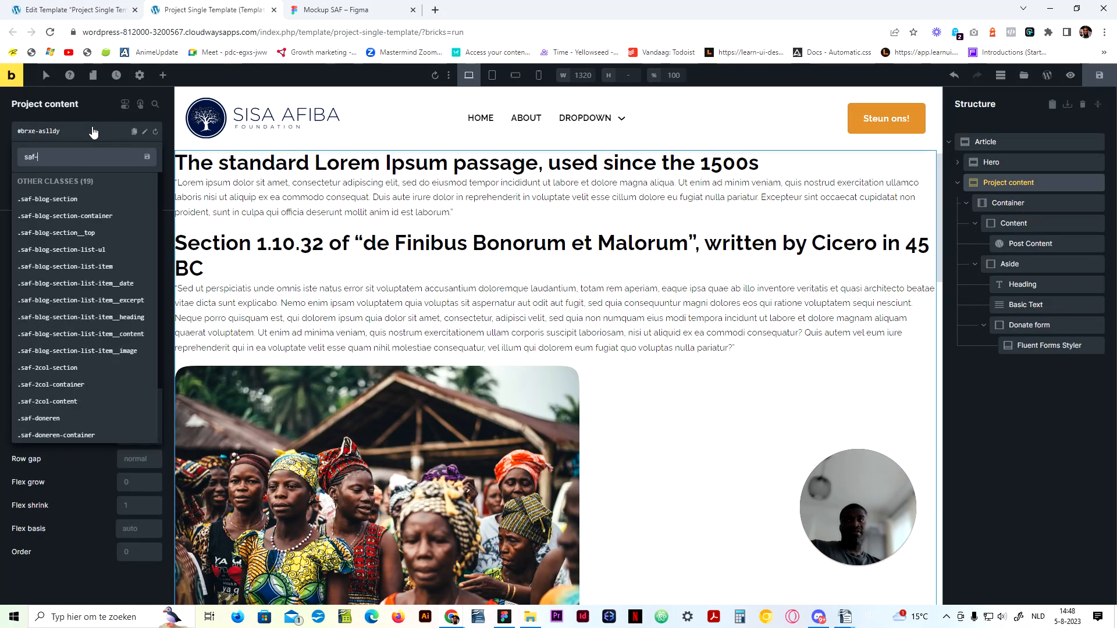
type("project-archive")
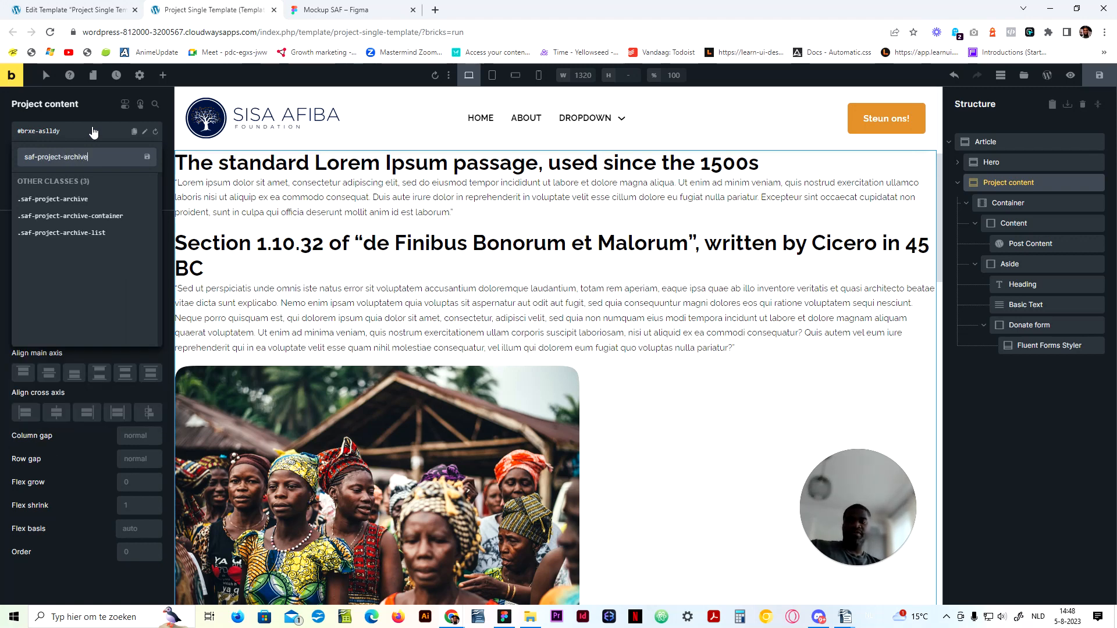
key("ctrl+a")
key("BackSpace")
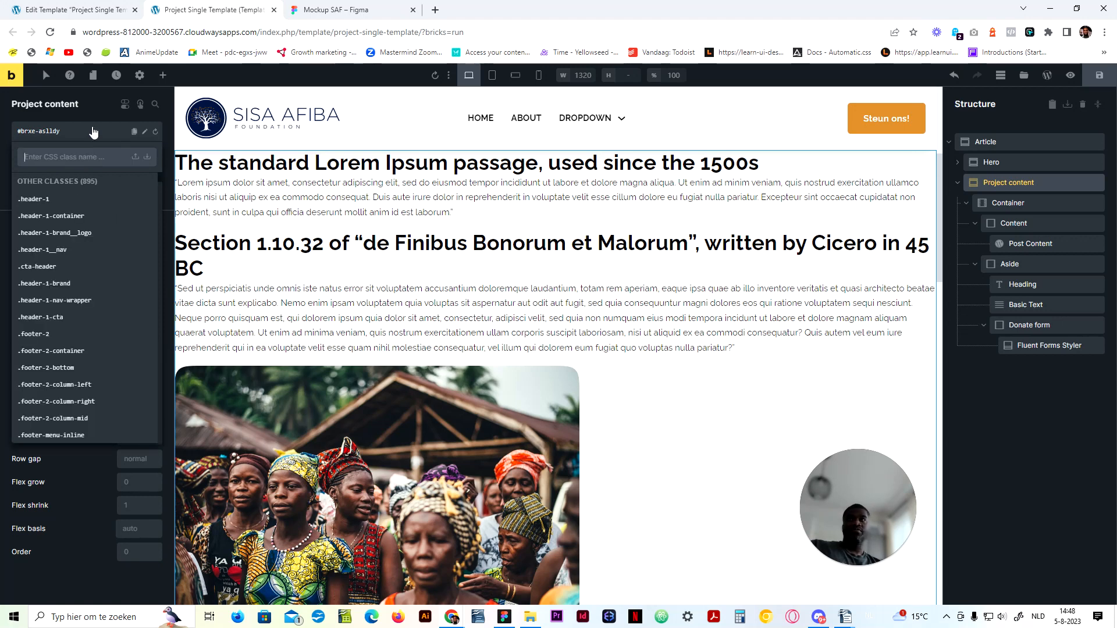
type("saf-project")
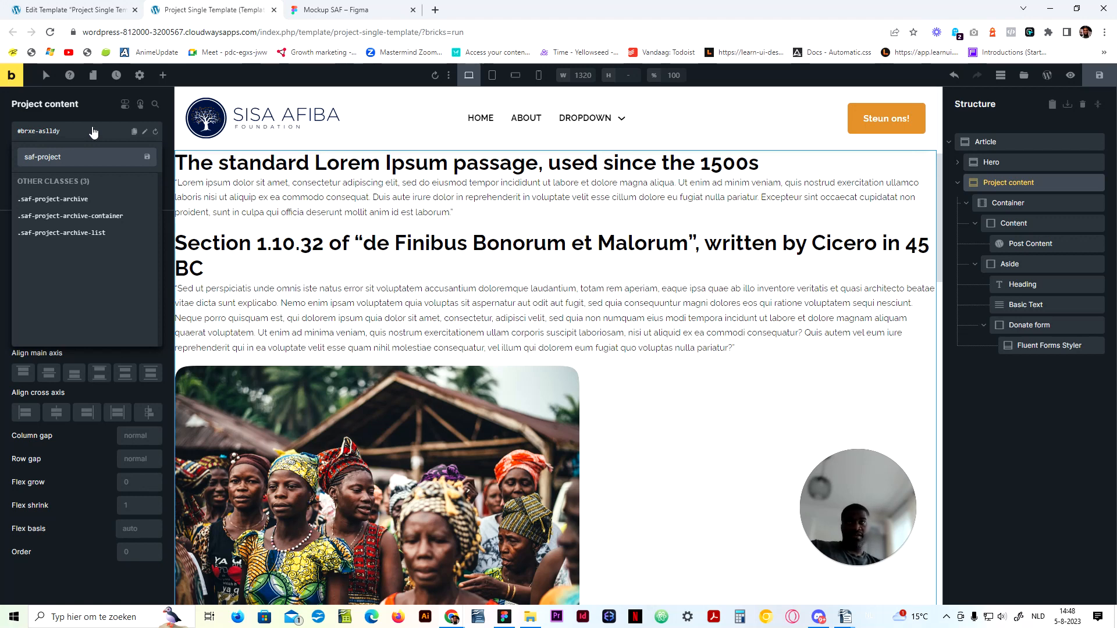
type("-body")
key("ctrl+a")
key("ctrl+c")
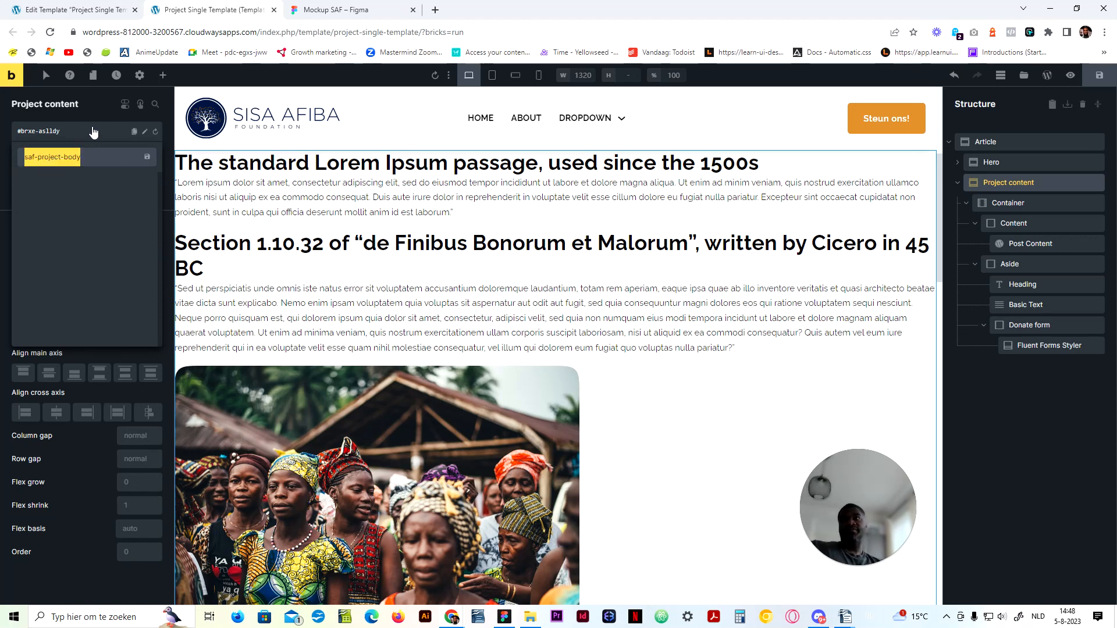
key("Return")
Step: Create the global class "saf-project-body-container" on the Container inside Project content
left_click(1032, 201)
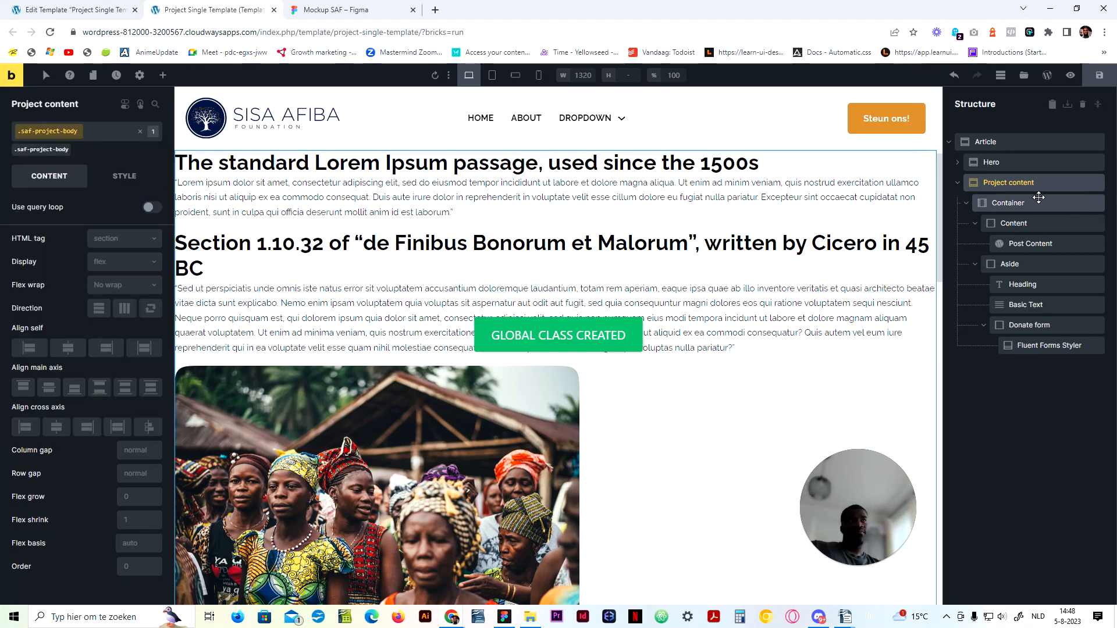
left_click(112, 135)
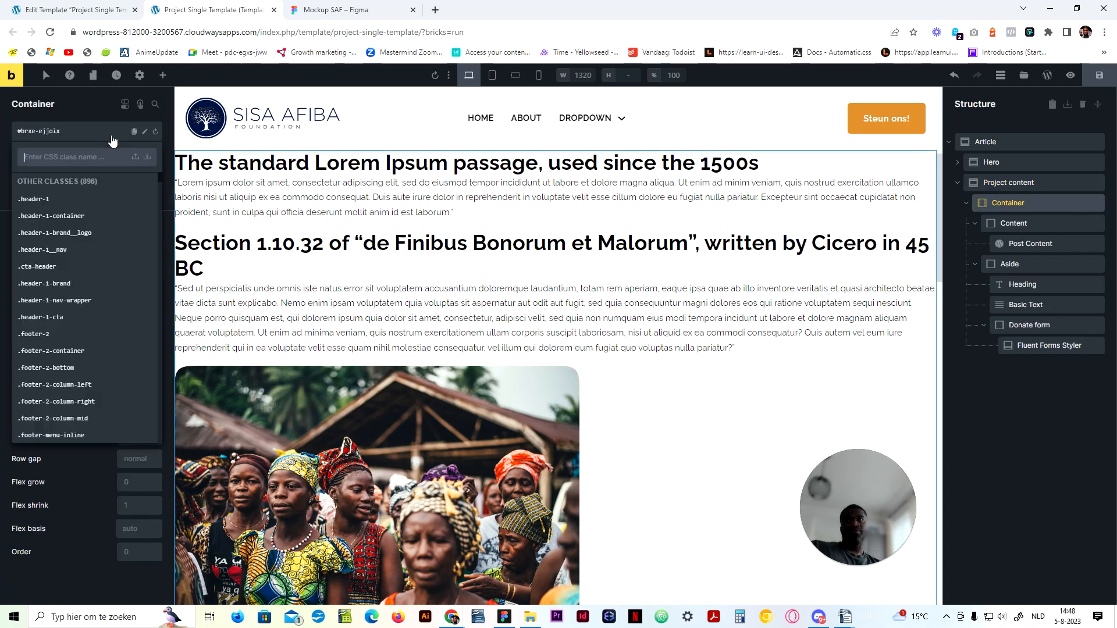
key("ctrl+v")
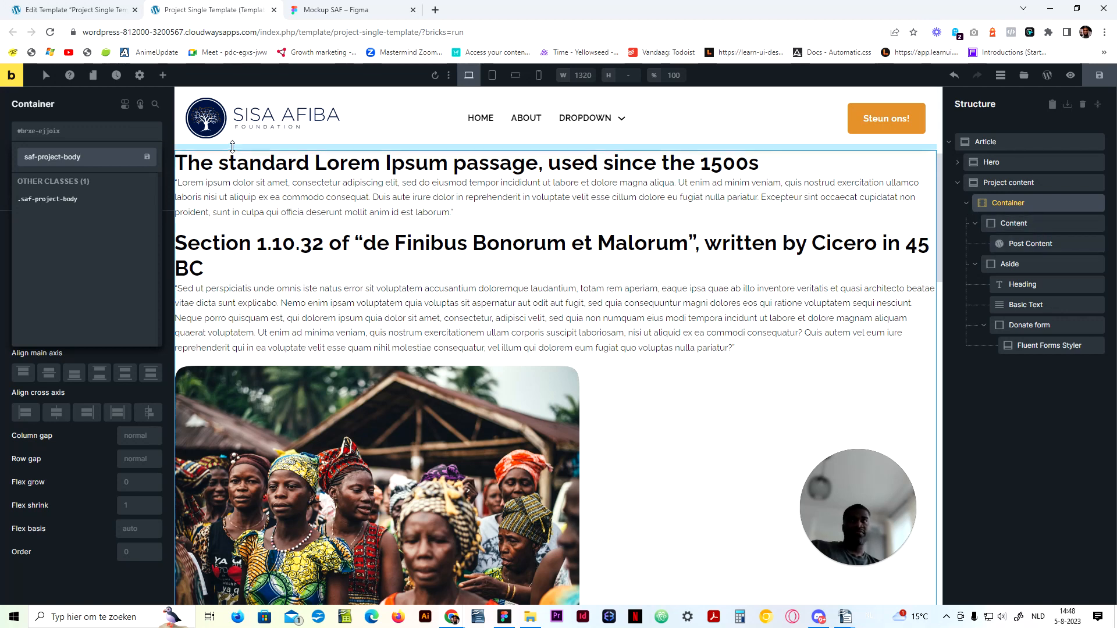
type("-container")
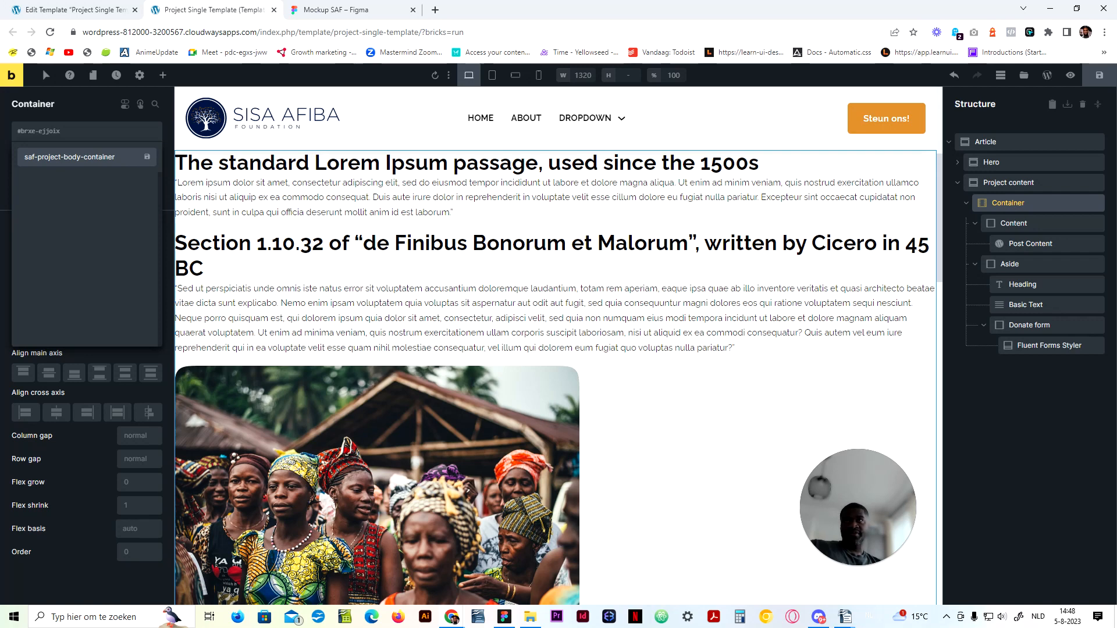
key("Return")
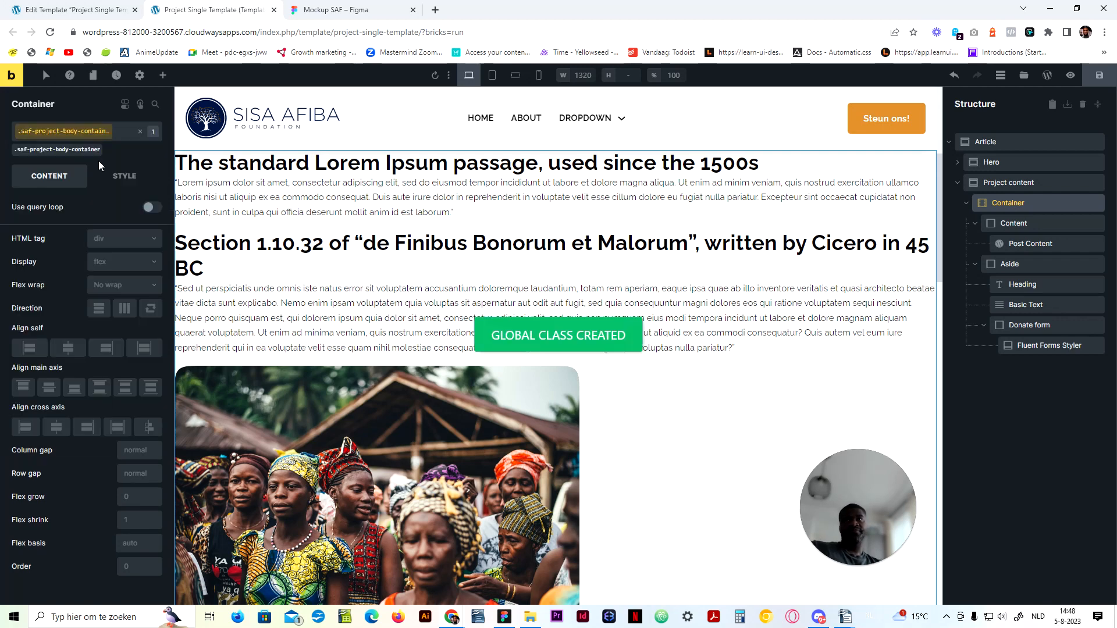
Step: Create the global class "saf-project-body__content" on the Content block
left_click(1044, 223)
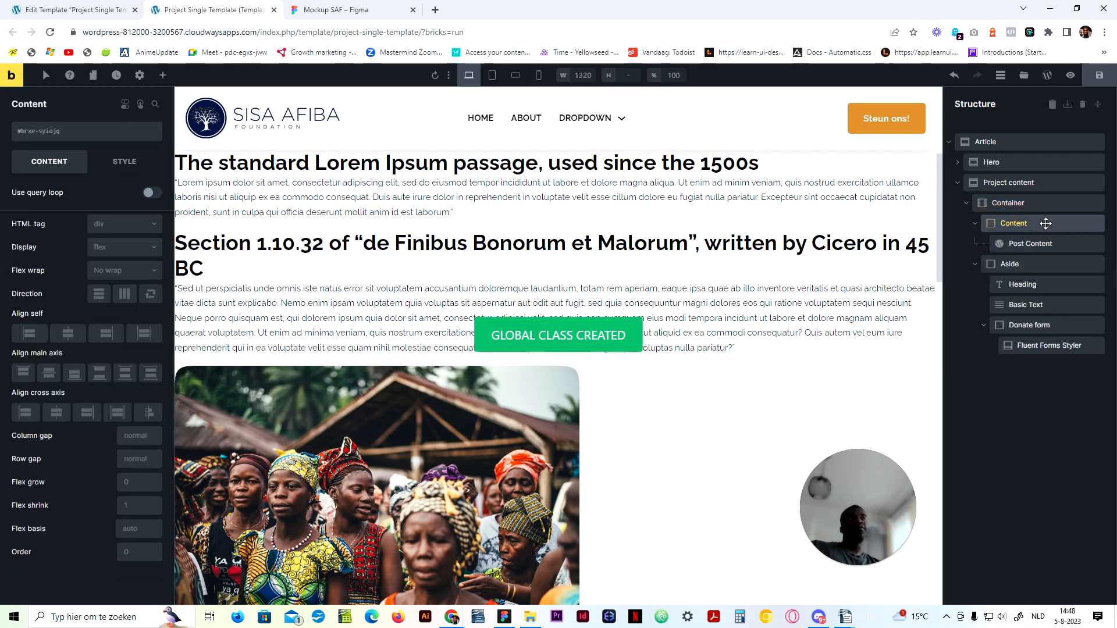
left_click(65, 133)
key("ctrl+v")
type("_")
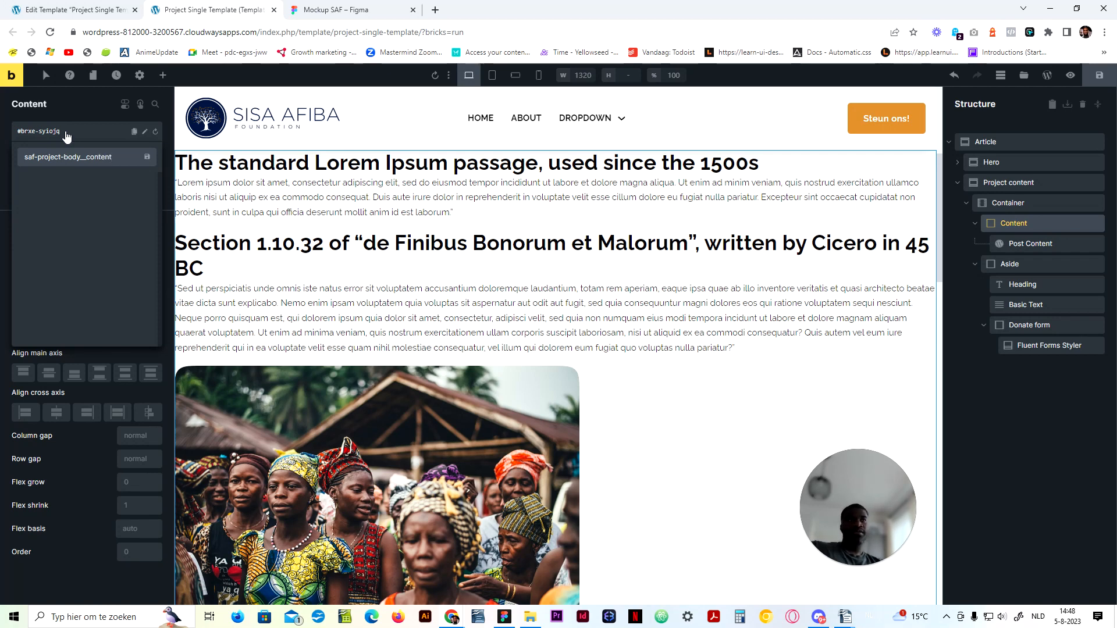
Step: Create the global class "saf-project-body__post" on the Post Content element
left_click(1021, 243)
left_click(87, 136)
key("ctrl+v")
type("__po")
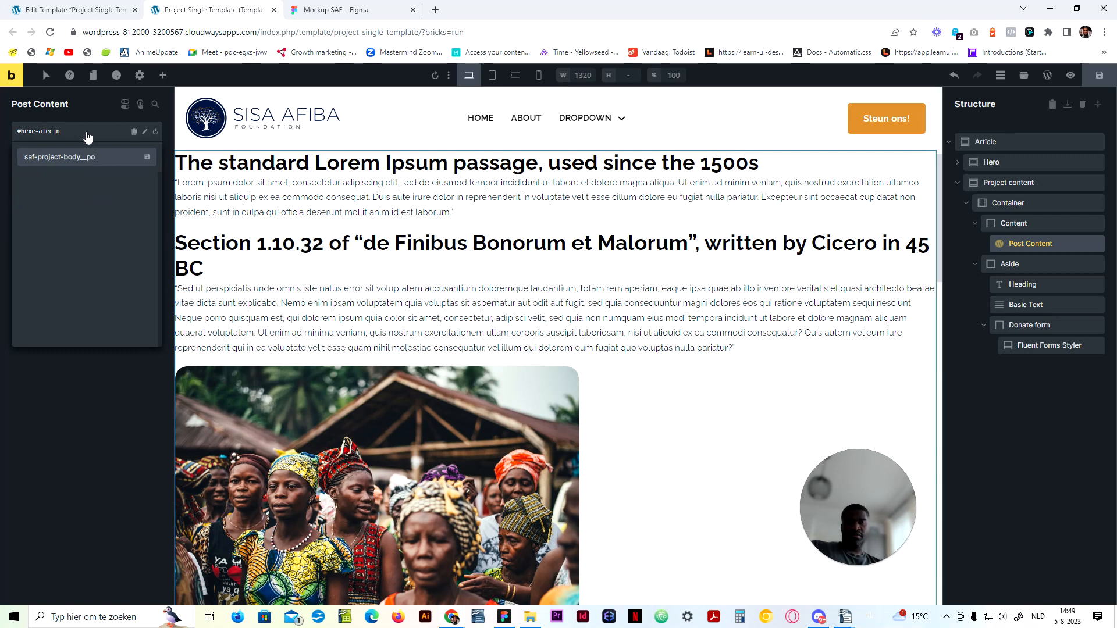
key("Return")
Step: Create the global class "saf-project-body__aside" on the Aside block
left_click(1047, 263)
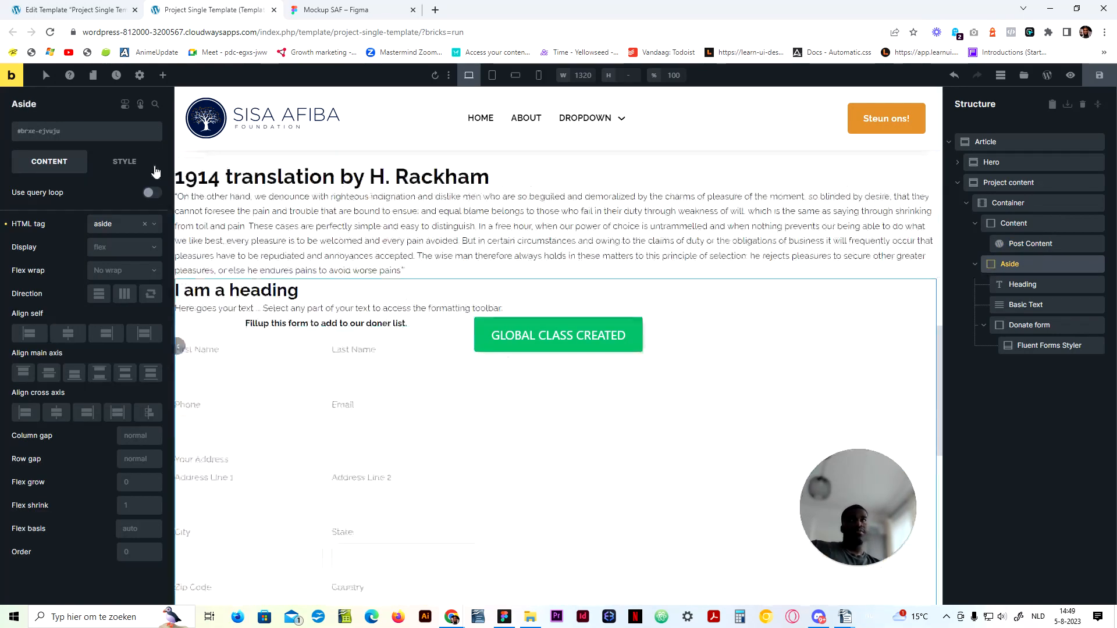
left_click(118, 140)
type("saf-project-body")
type("__aside")
key("Return")
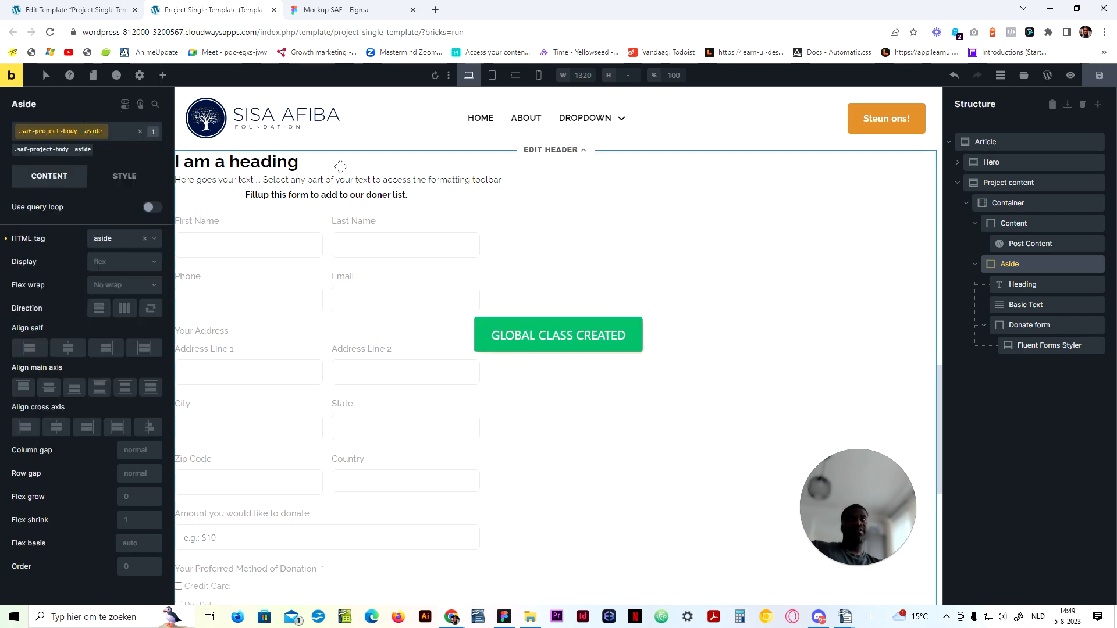
Step: Create the global class "saf-project-body__form-wrapper" on the Donate form block
left_click(1029, 286)
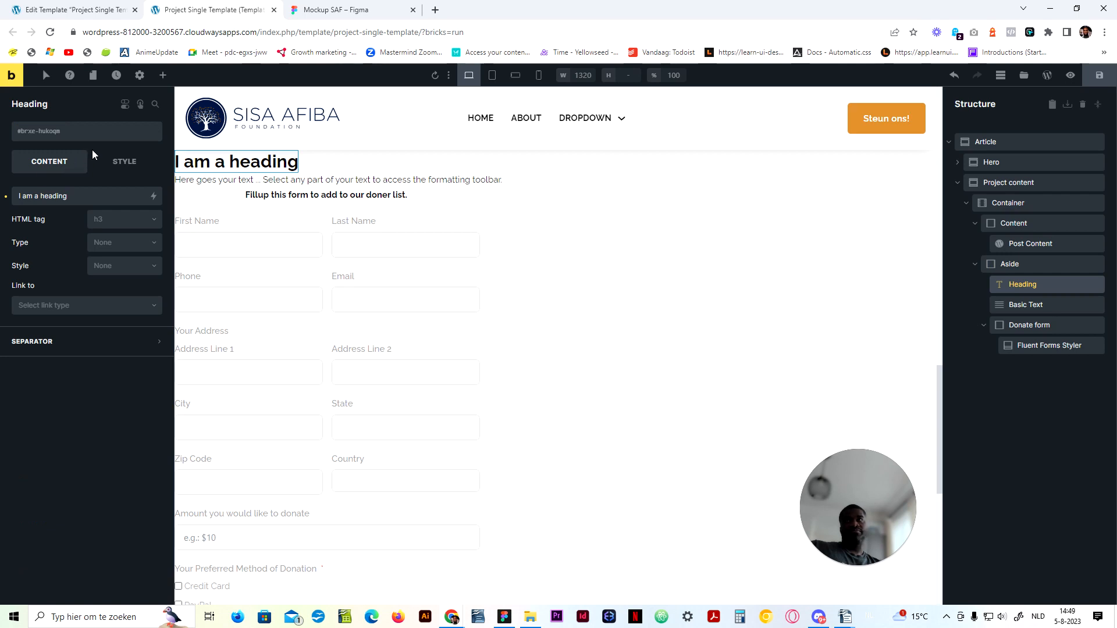
left_click(1027, 305)
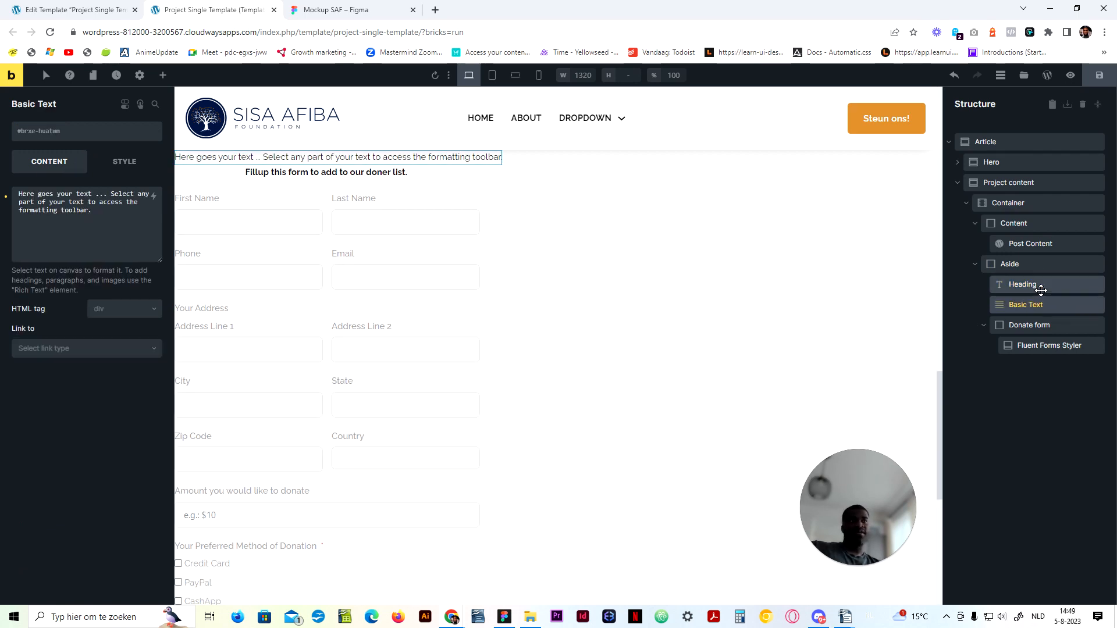
left_click(1037, 323)
left_click(89, 140)
type("saf-project-body__")
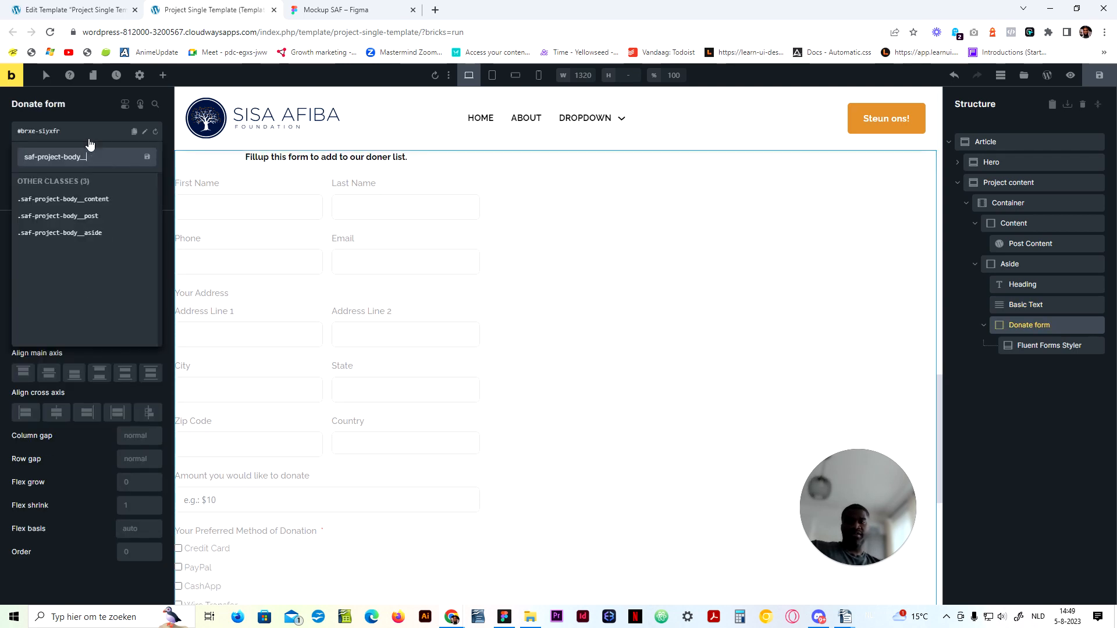
type("form")
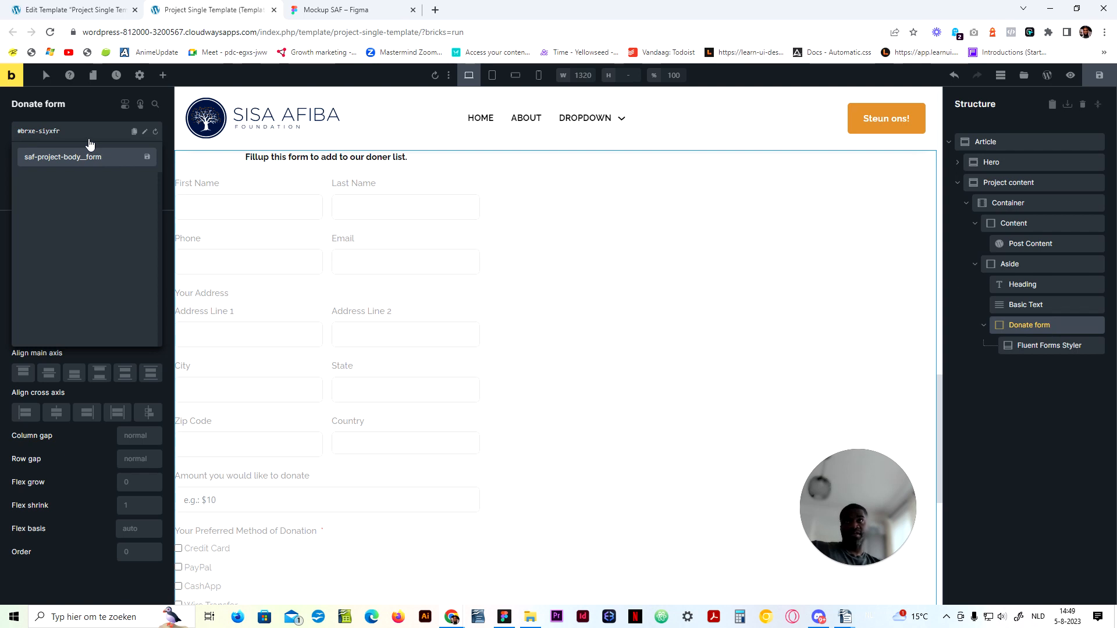
key("BackSpace")
key("BackSpace")
key("BackSpace")
key("BackSpace")
type("donate-")
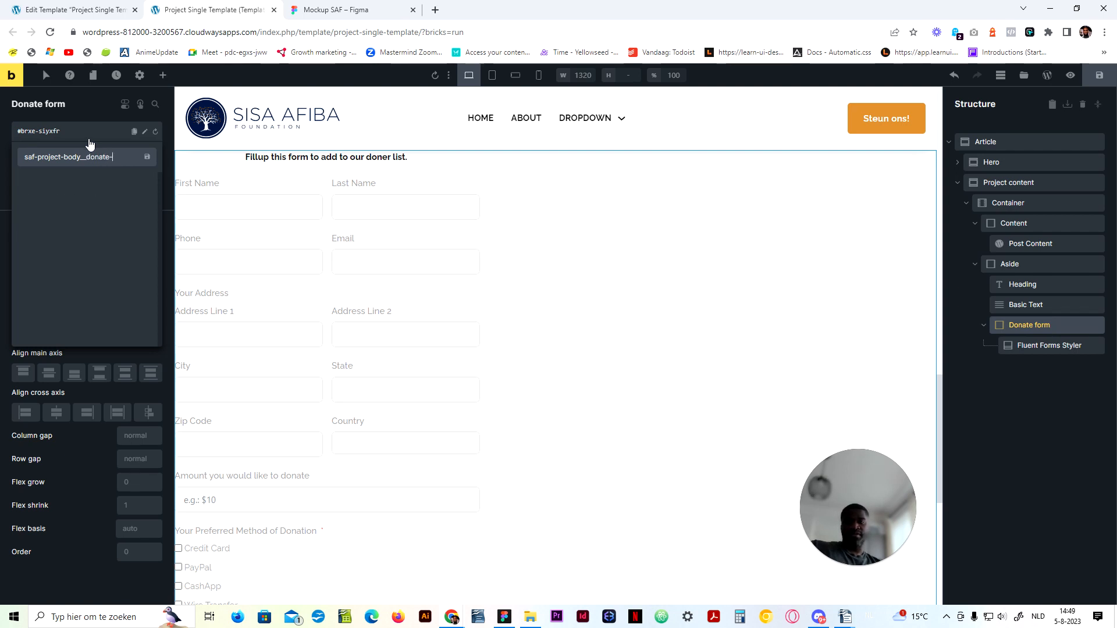
key("BackSpace")
key("BackSpace")
key("BackSpace")
type("f")
key("Return")
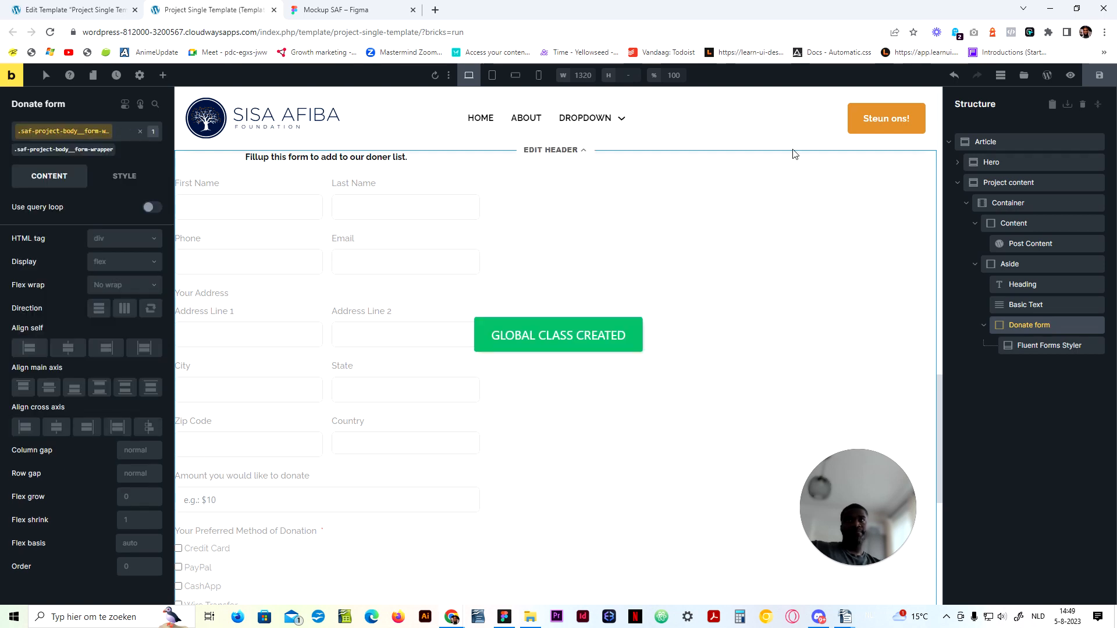
Step: Check the classes on the form, Aside and Project content elements, and save the template
left_click(1035, 346)
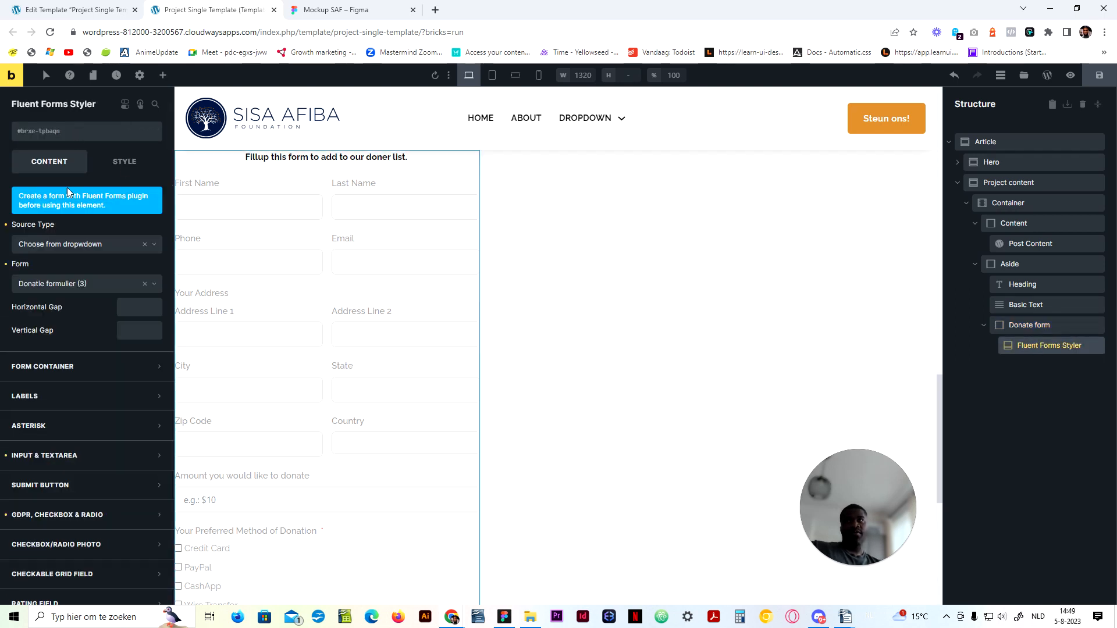
scroll(304, 299, "up", 4)
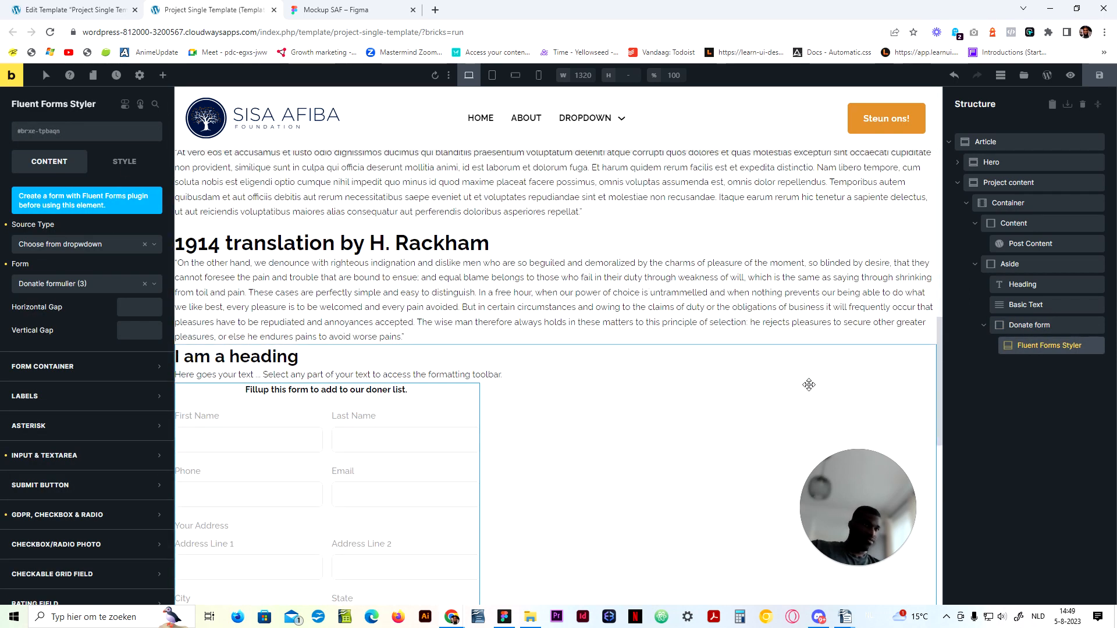
left_click(1029, 324)
left_click(1011, 261)
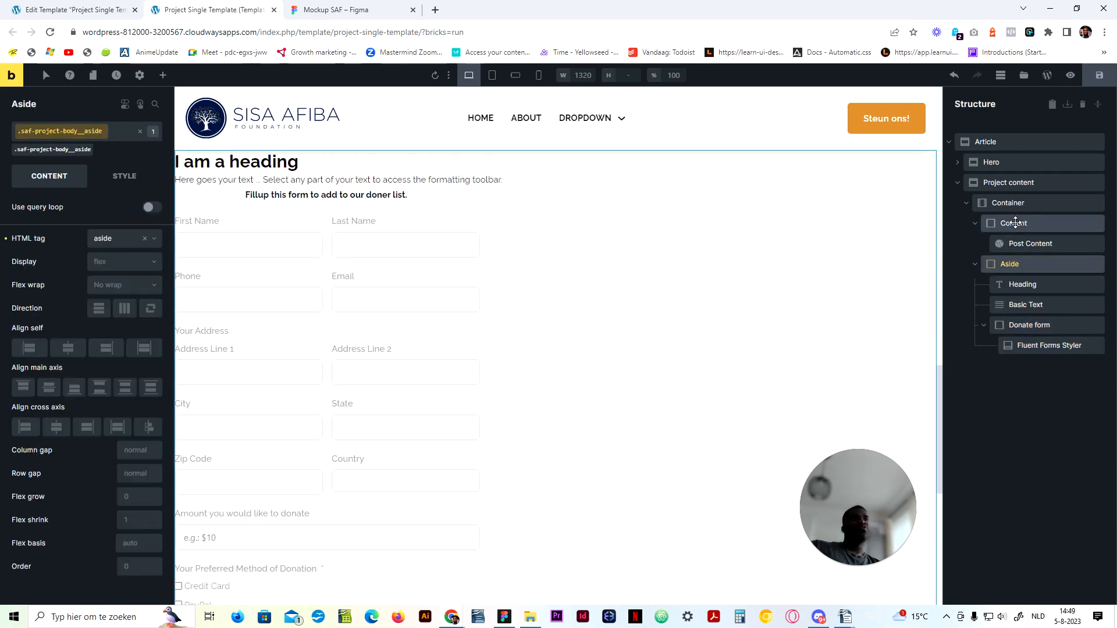
left_click(1016, 182)
scroll(386, 373, "up", 5)
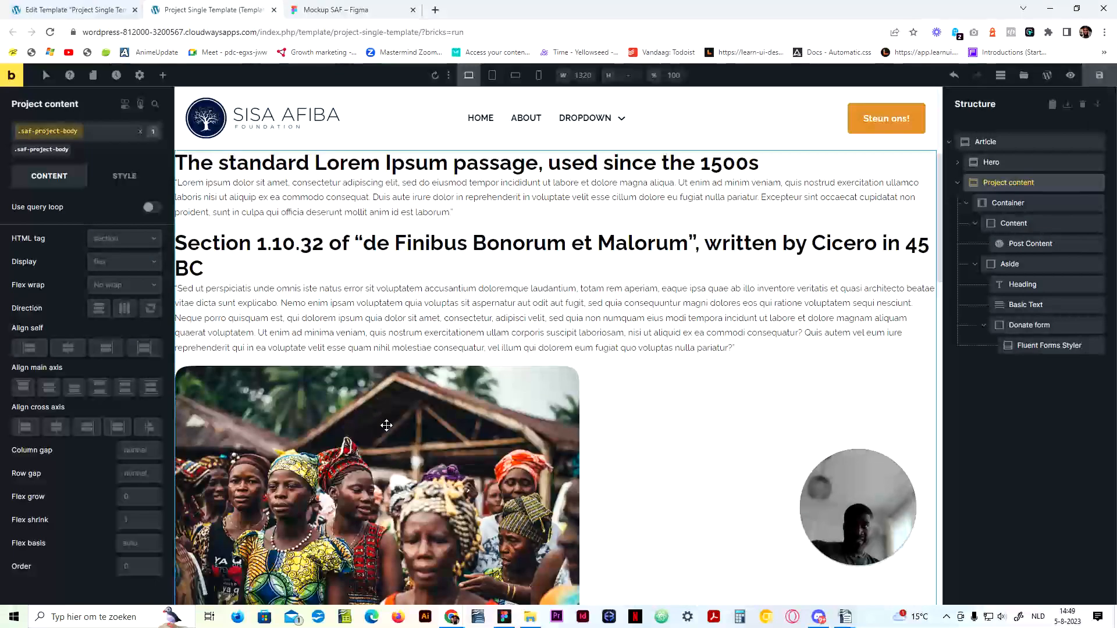
scroll(386, 424, "down", 3)
scroll(661, 274, "up", 7)
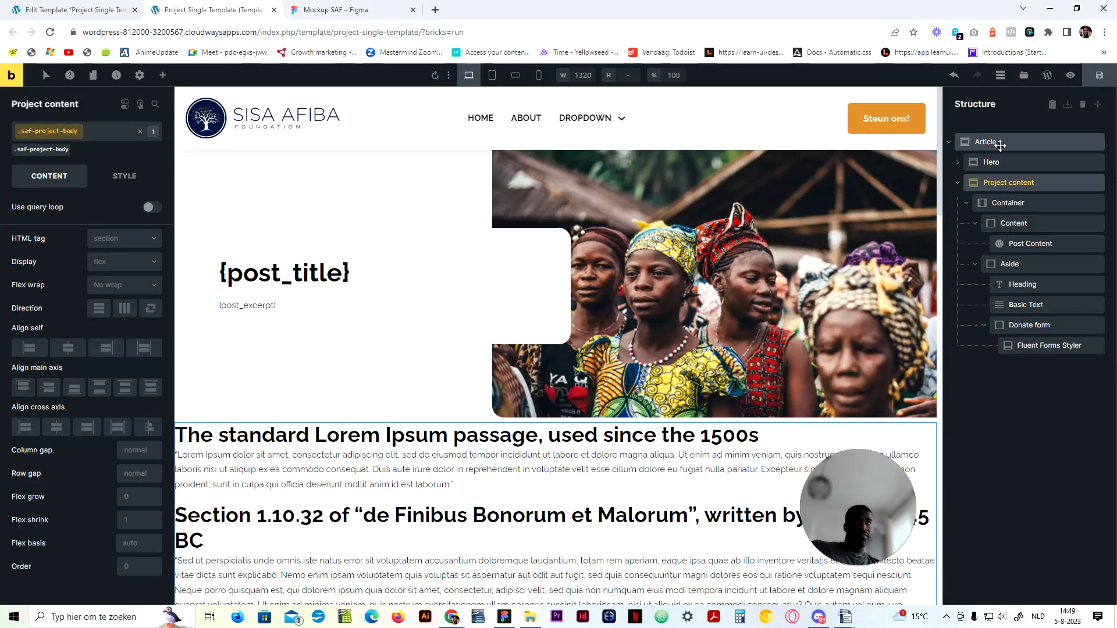
left_click(1002, 164)
key("ctrl+s")
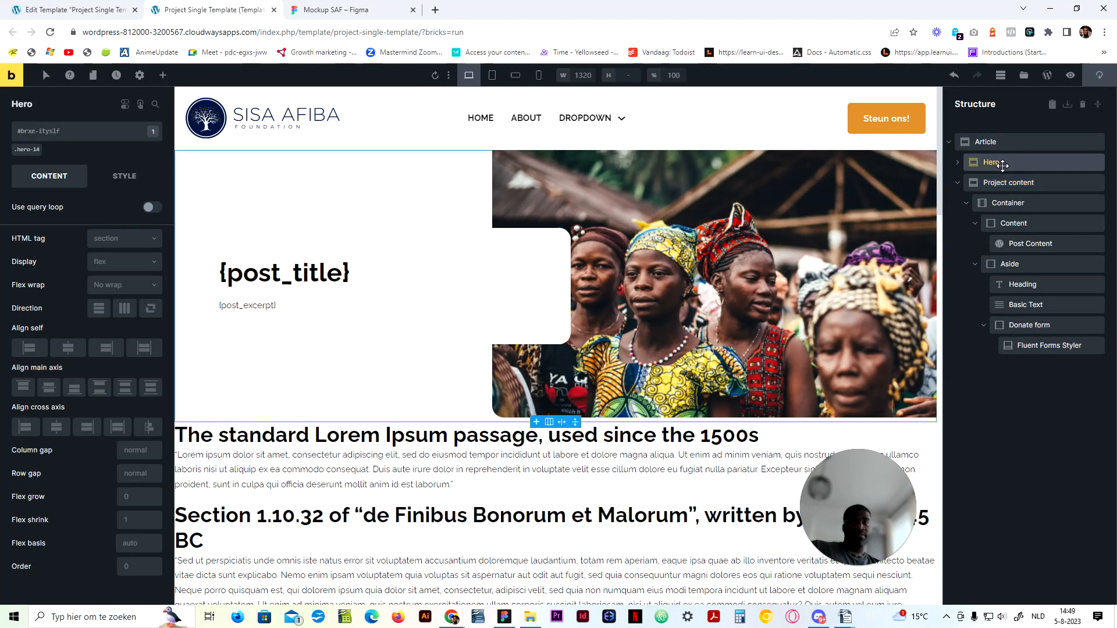
Step: Create the global class "saf-project-single" on the Article element and open its style settings
left_click(1009, 185)
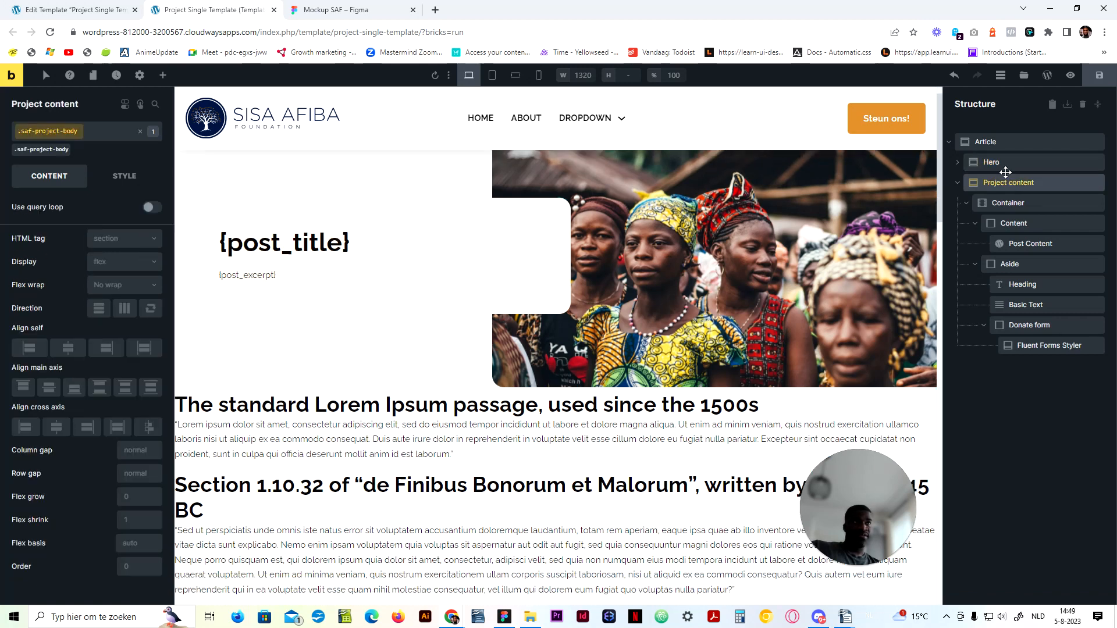
left_click(1001, 143)
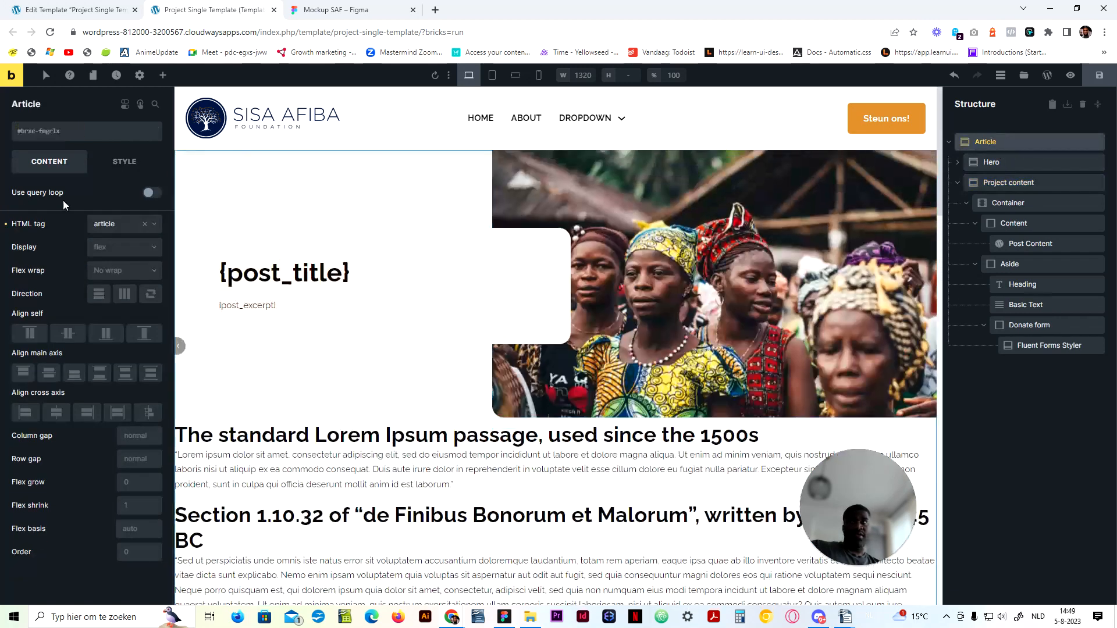
left_click(73, 135)
type("saf-project-body")
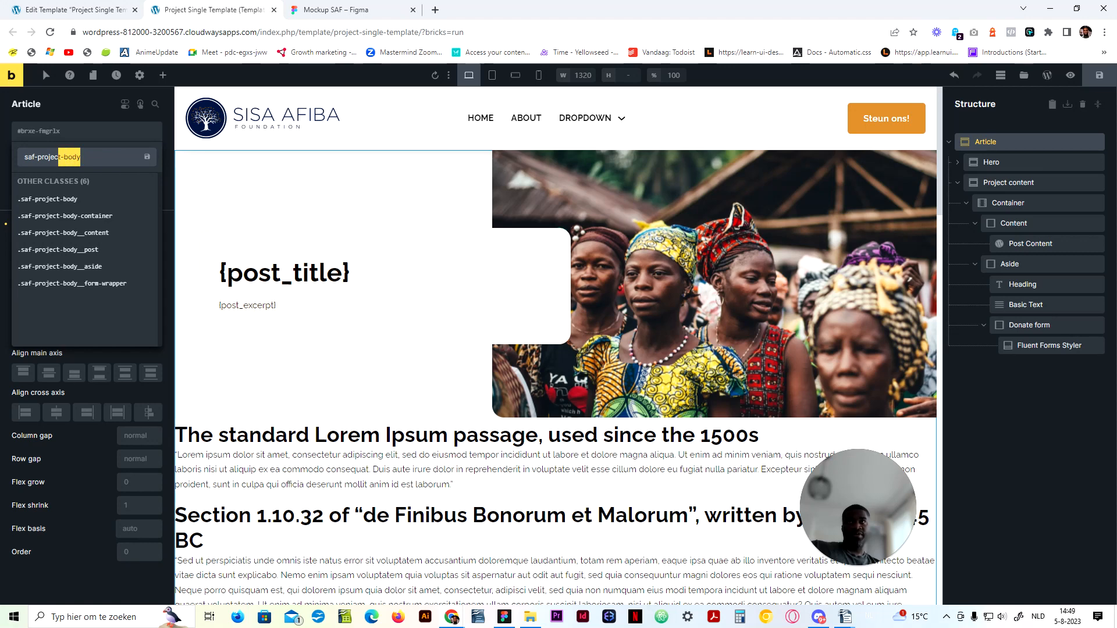
type("single")
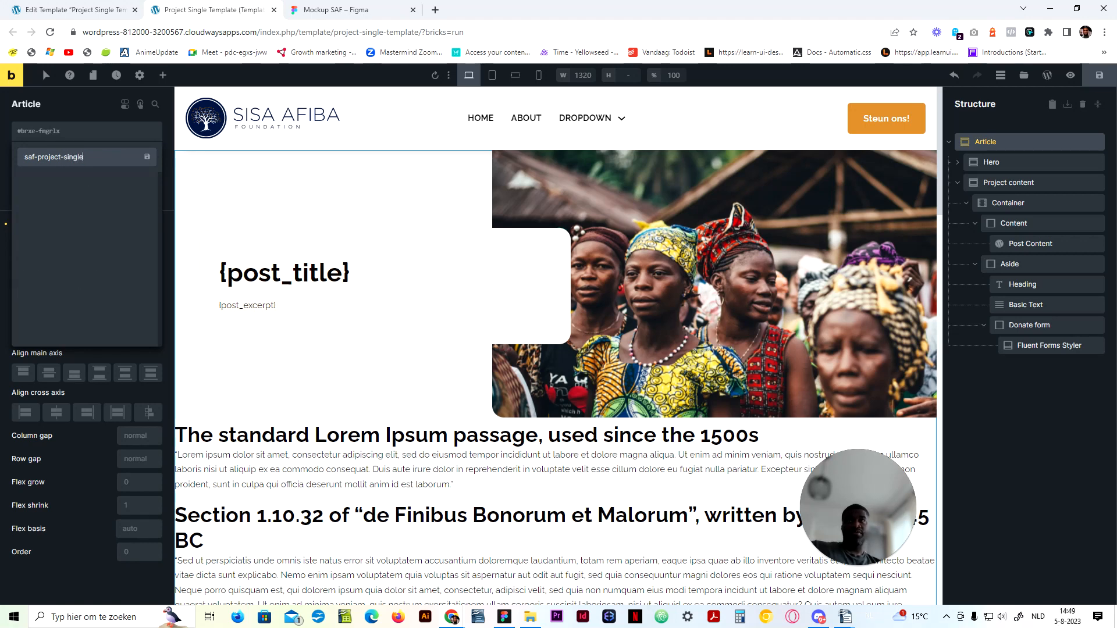
key("Return")
left_click(124, 176)
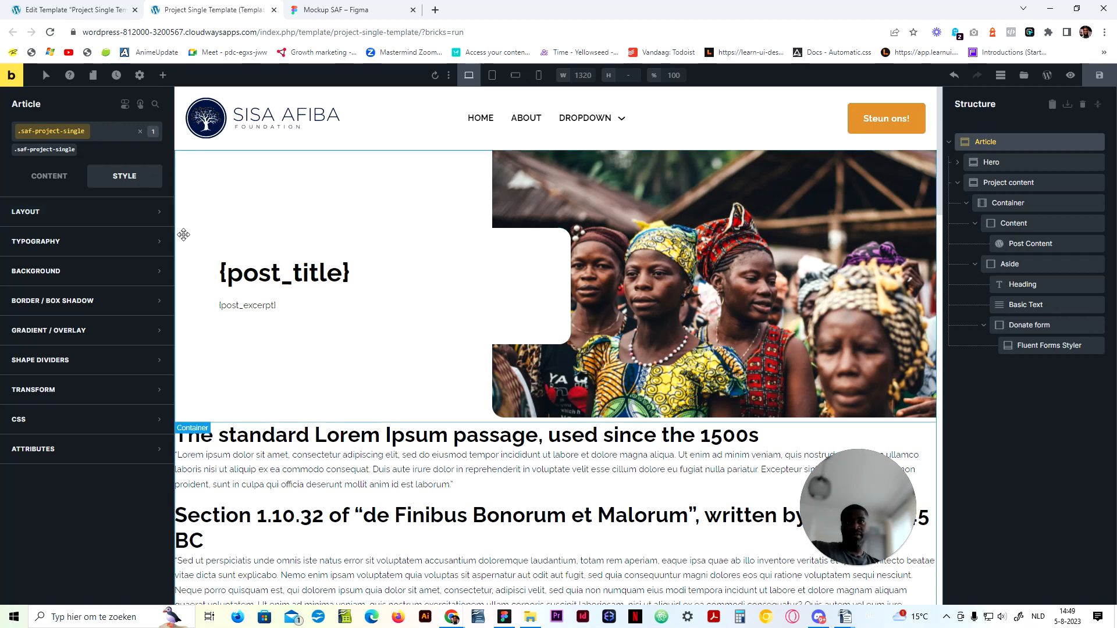
left_click(328, 186)
left_click(21, 153)
left_click(101, 213)
left_click(101, 213)
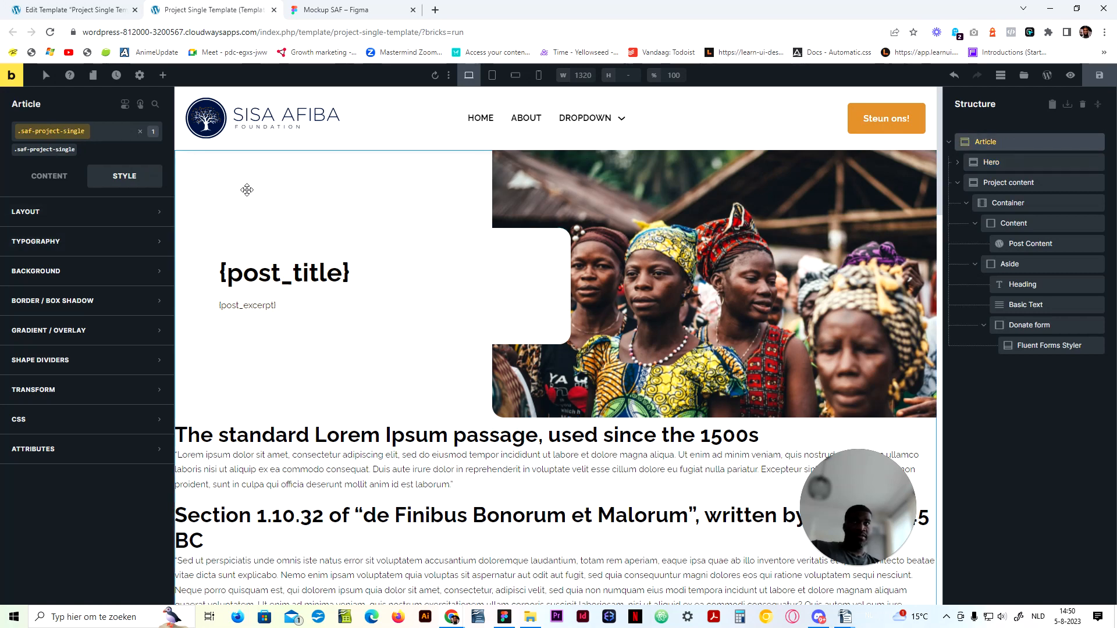
Step: Set the padding of the Project content section to var(--space-xl) on all sides
left_click(1009, 182)
left_click(80, 211)
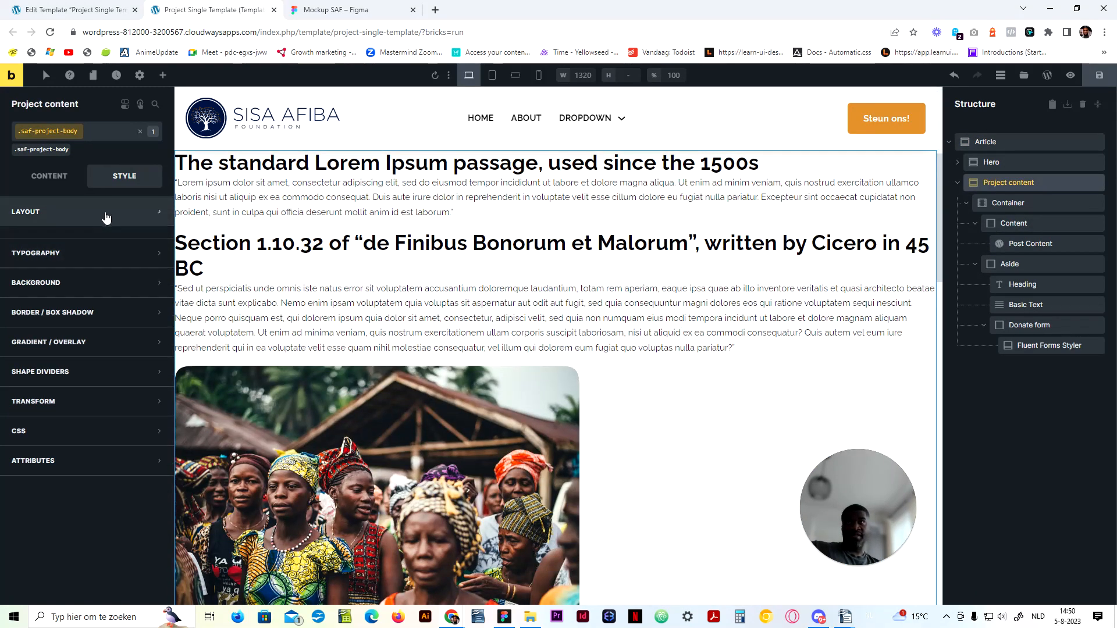
left_click(87, 355)
type("var(--space-xl")
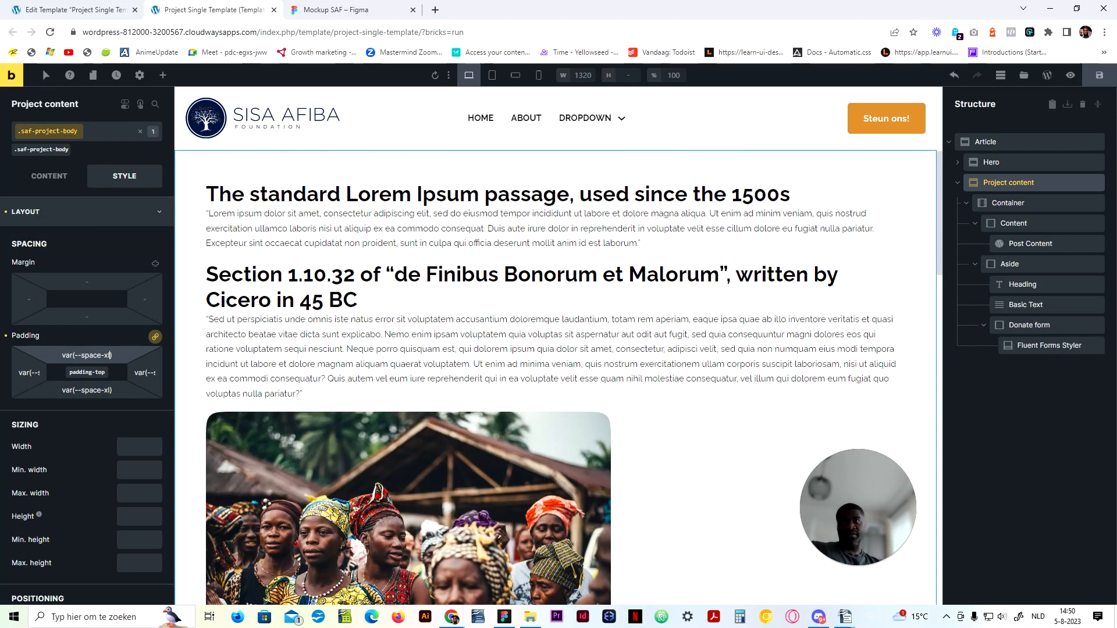
Step: Unlink the Project content section's padding sides and set the top and bottom padding to var(--space-3xl)
left_click(155, 337)
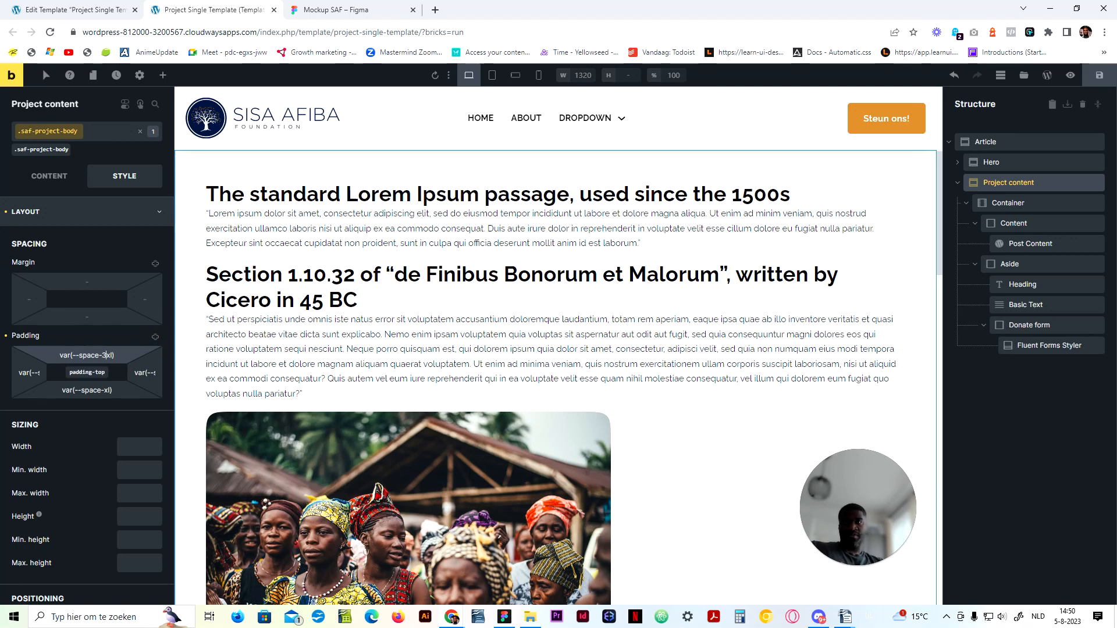
left_click(104, 355)
type("3")
left_click(102, 390)
type("3")
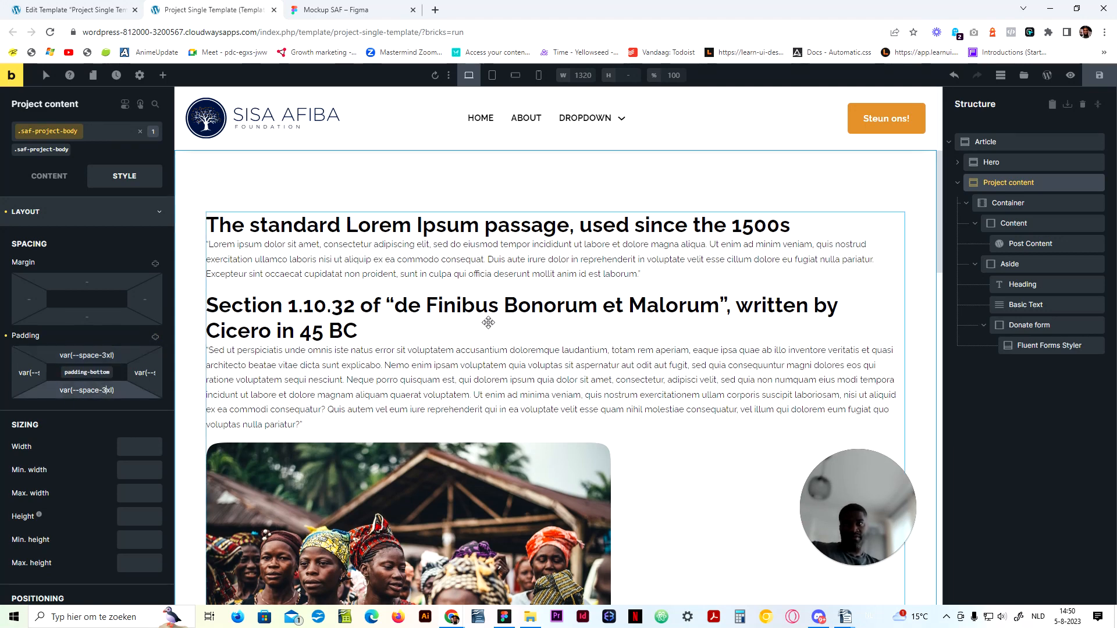
Step: Compare the spacing with the Figma mockup and set the Project content section's top and bottom padding back to var(--space-xl)
scroll(494, 320, "up", 4)
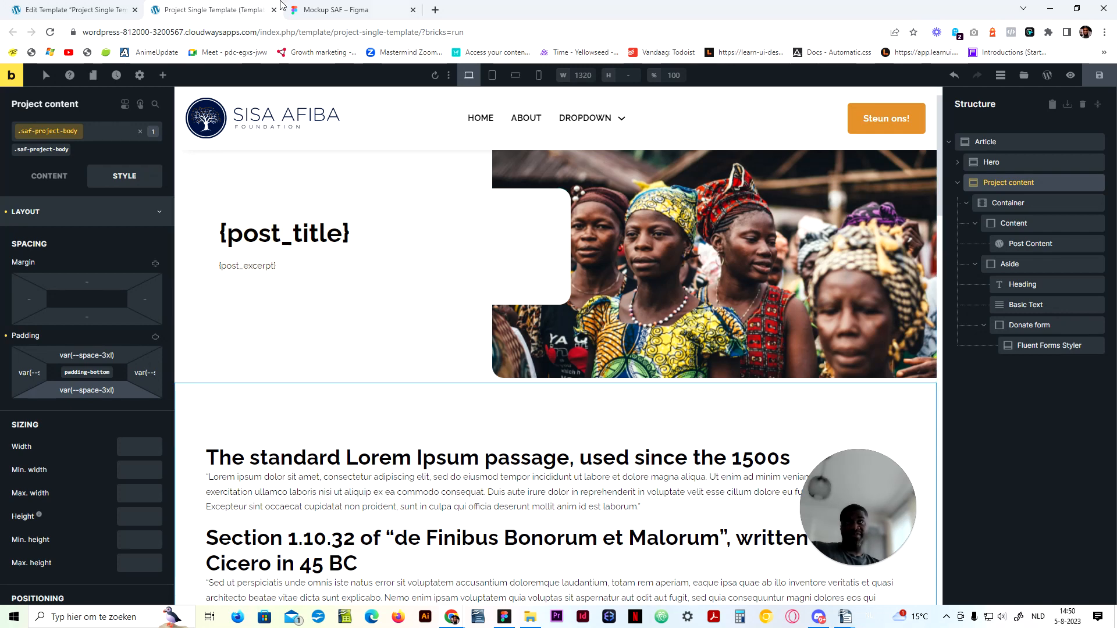
left_click(328, 10)
scroll(419, 213, "up", 2)
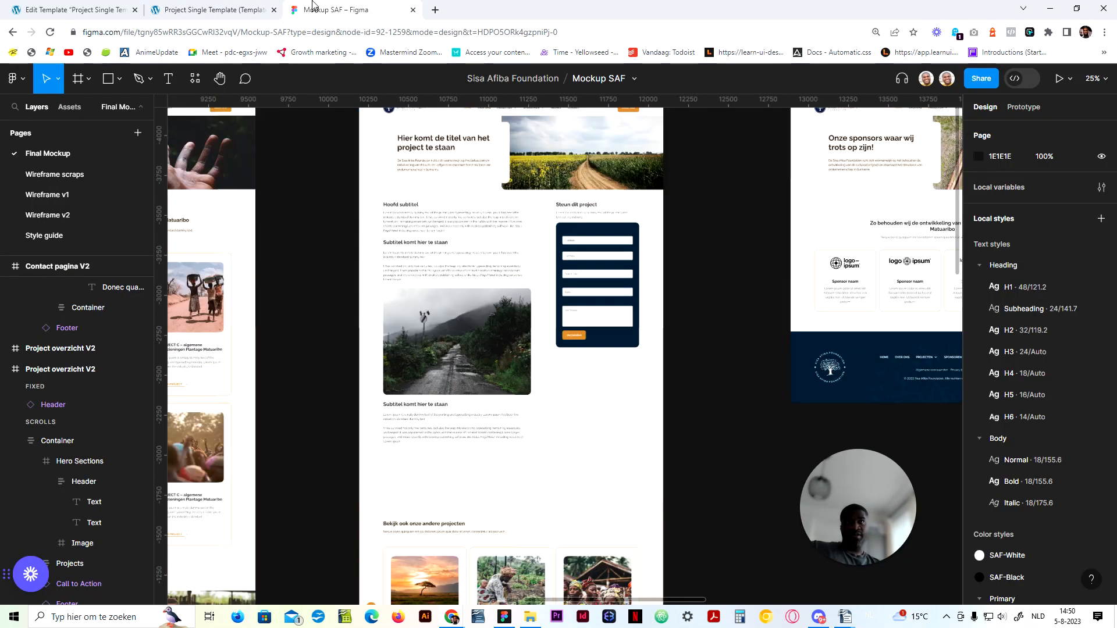
left_click(226, 6)
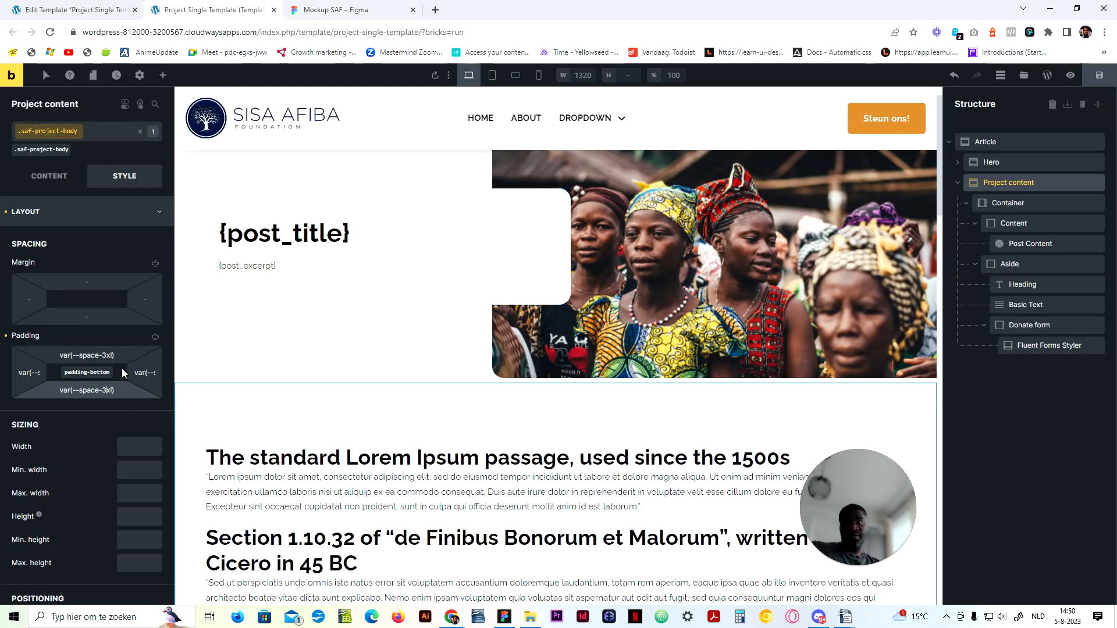
left_click(106, 355)
key("BackSpace")
left_click(106, 391)
key("BackSpace")
scroll(582, 349, "down", 3)
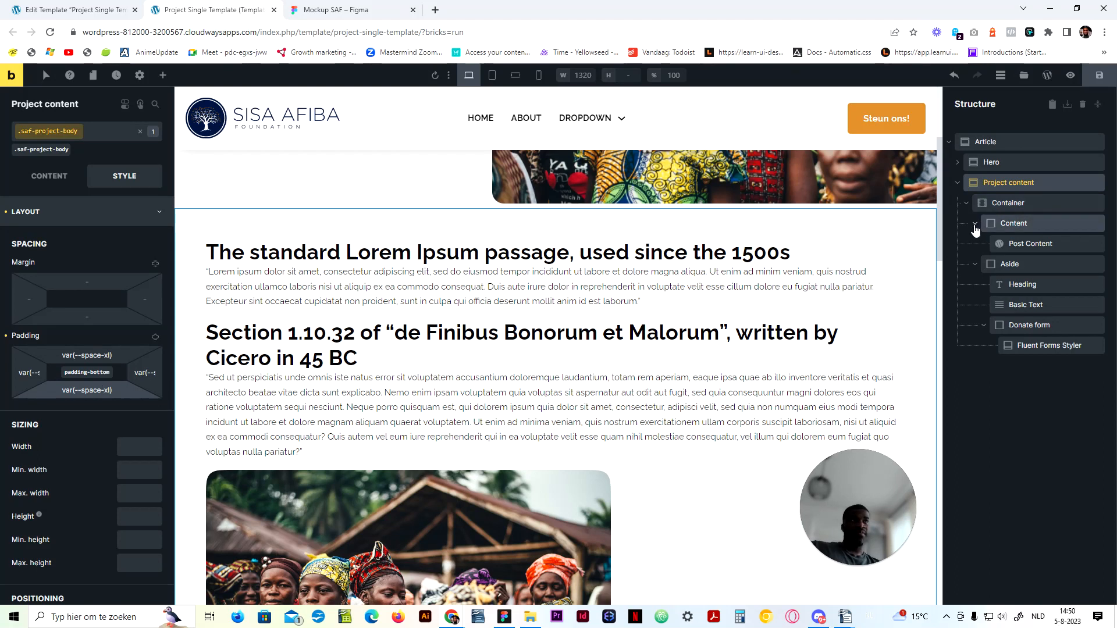
Step: Set the Container inside Project content to grid display with a gap of var(--space-xl)
left_click(975, 226)
left_click(998, 203)
left_click(51, 177)
left_click(134, 262)
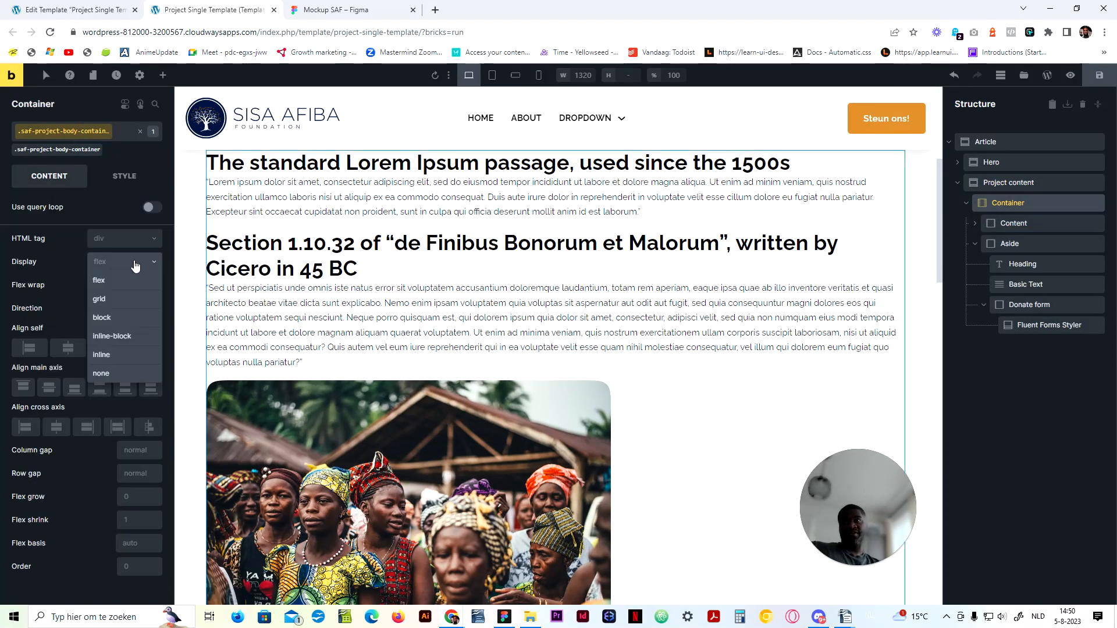
left_click(114, 299)
type("var()")
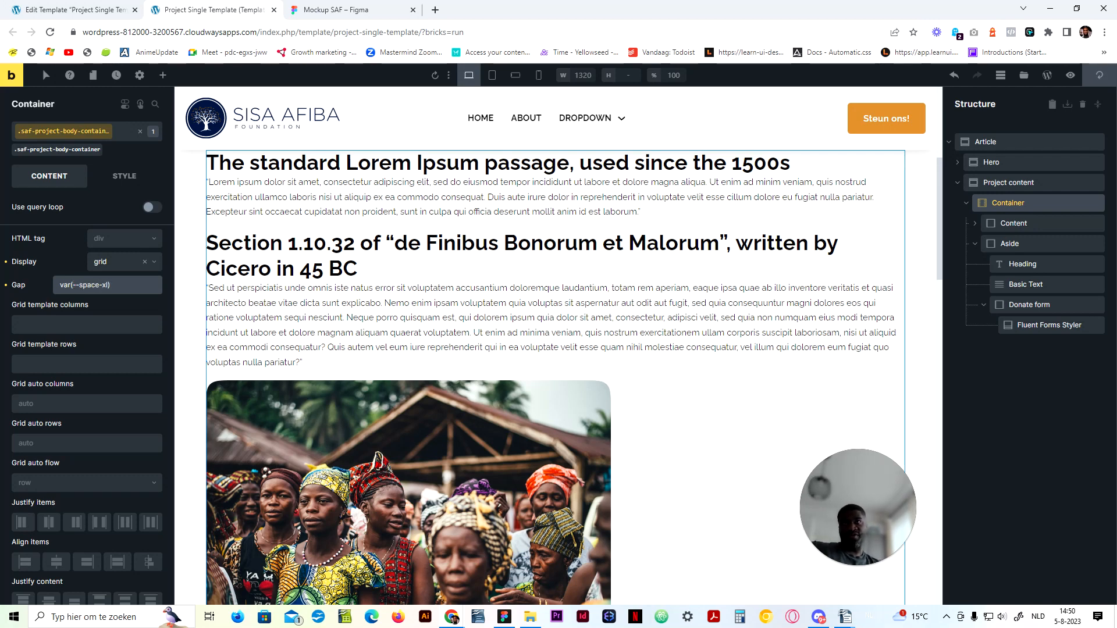
Step: Set the Container's grid template columns to repeat(12, minmax(0, 1fr))
left_click(87, 324)
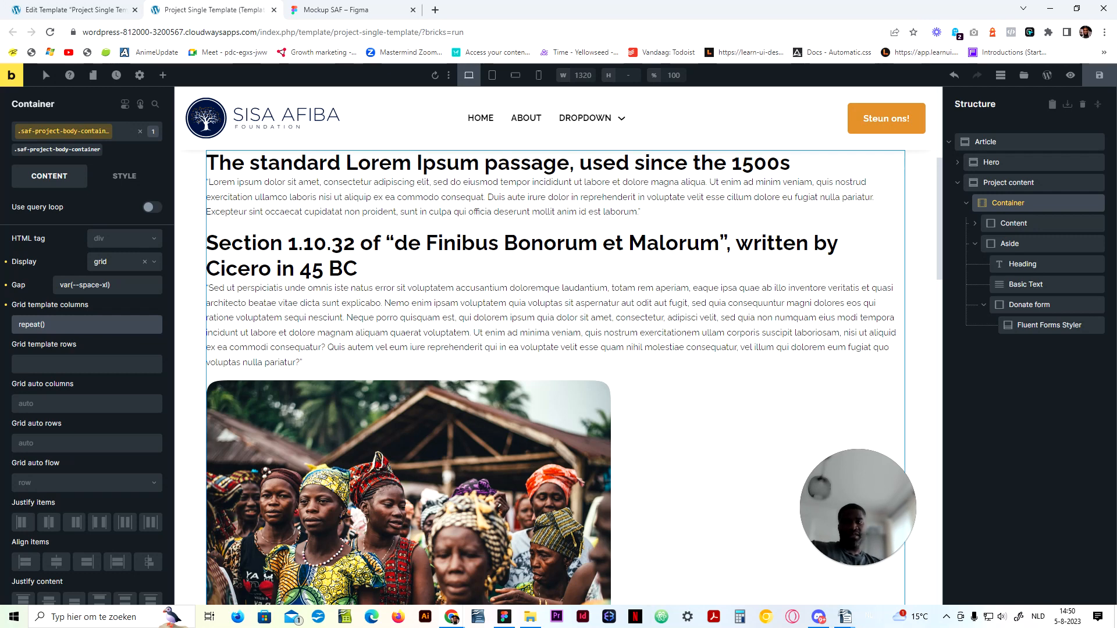
type("repeat(12, minmax())")
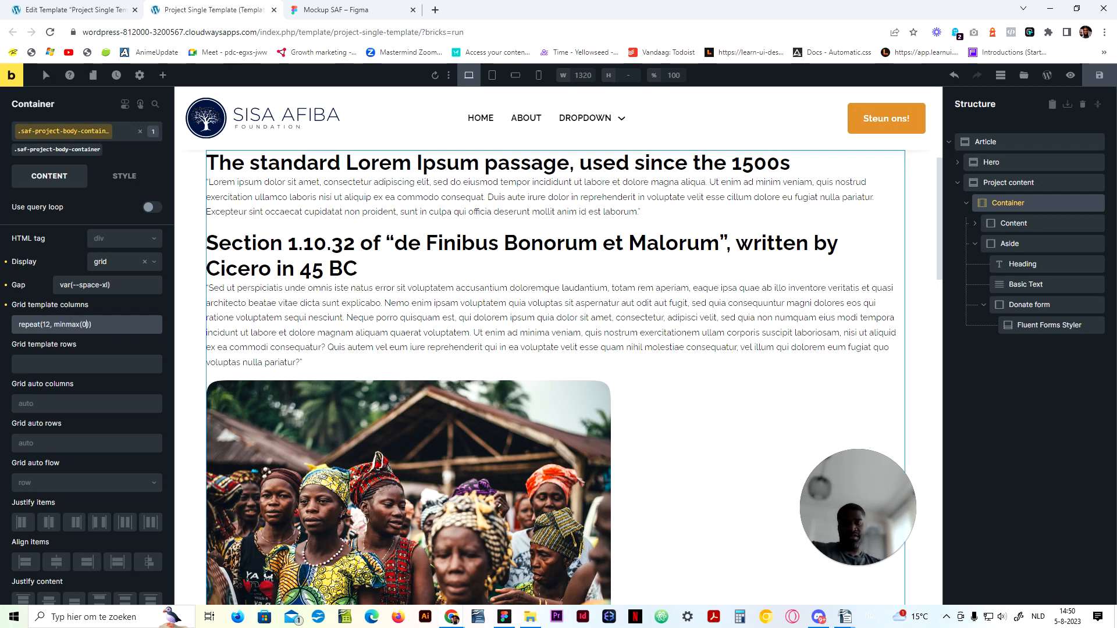
type("0, 1fr")
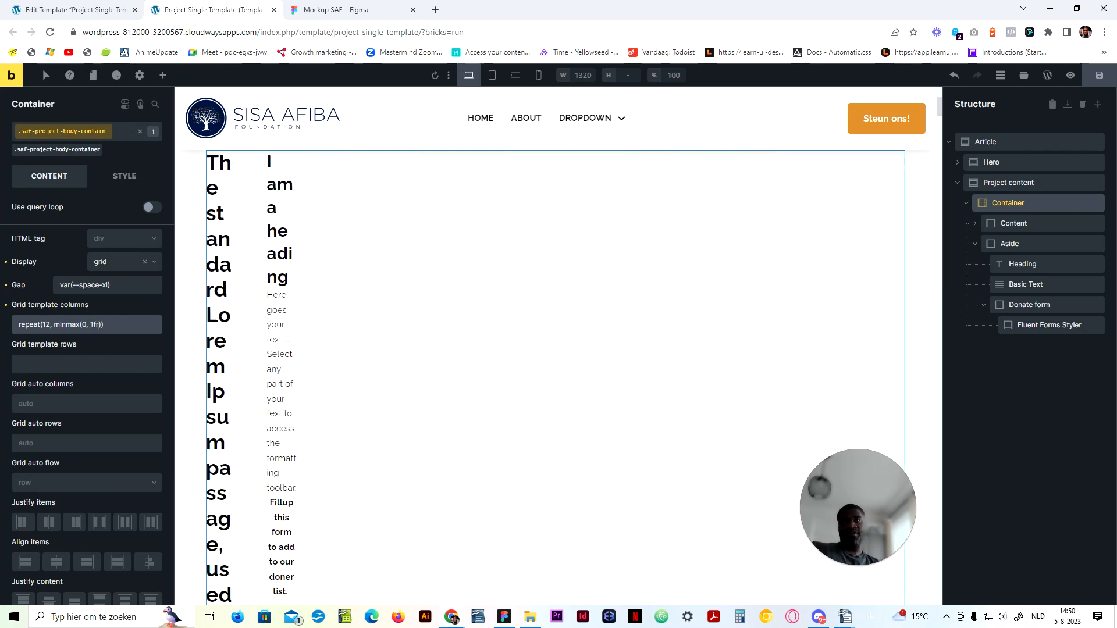
scroll(96, 383, "down", 2)
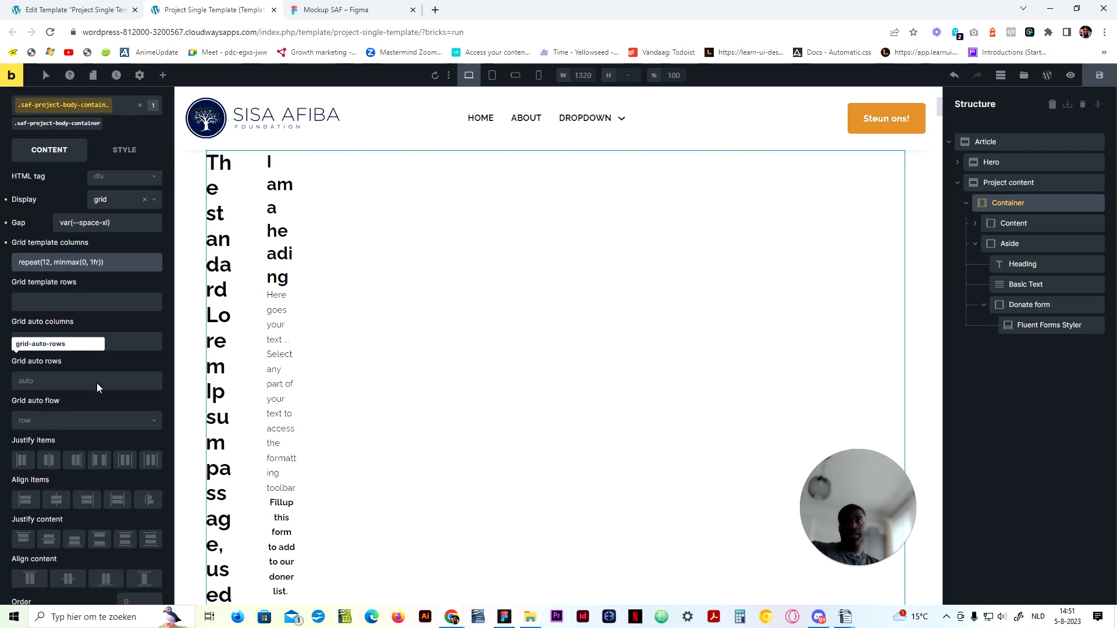
scroll(89, 460, "up", 2)
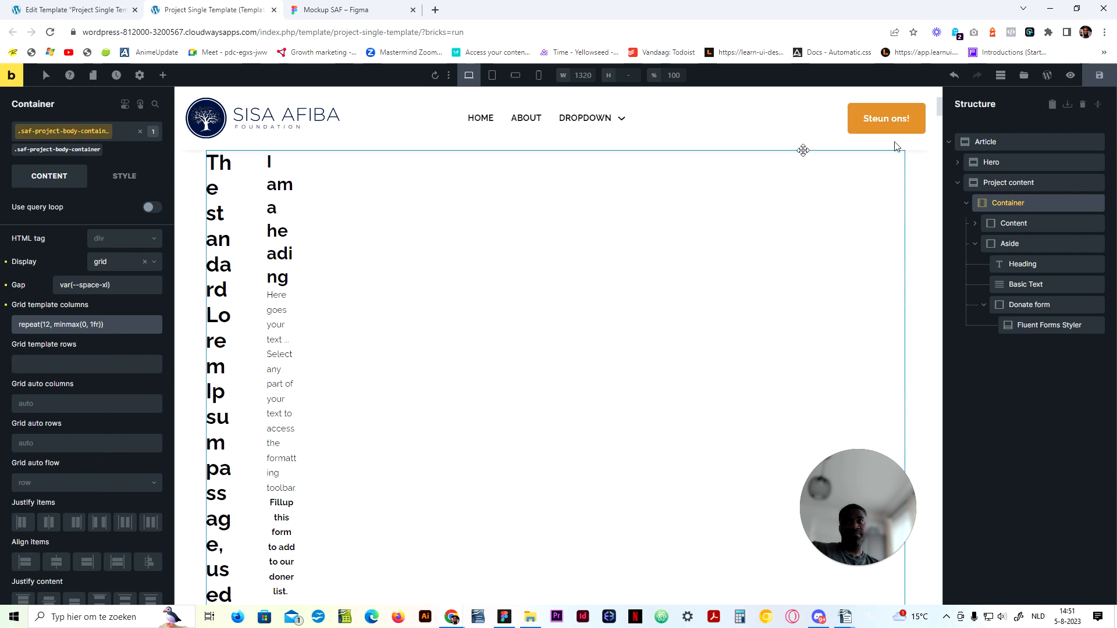
Step: Set the Content block's grid column to span 8
left_click(1015, 224)
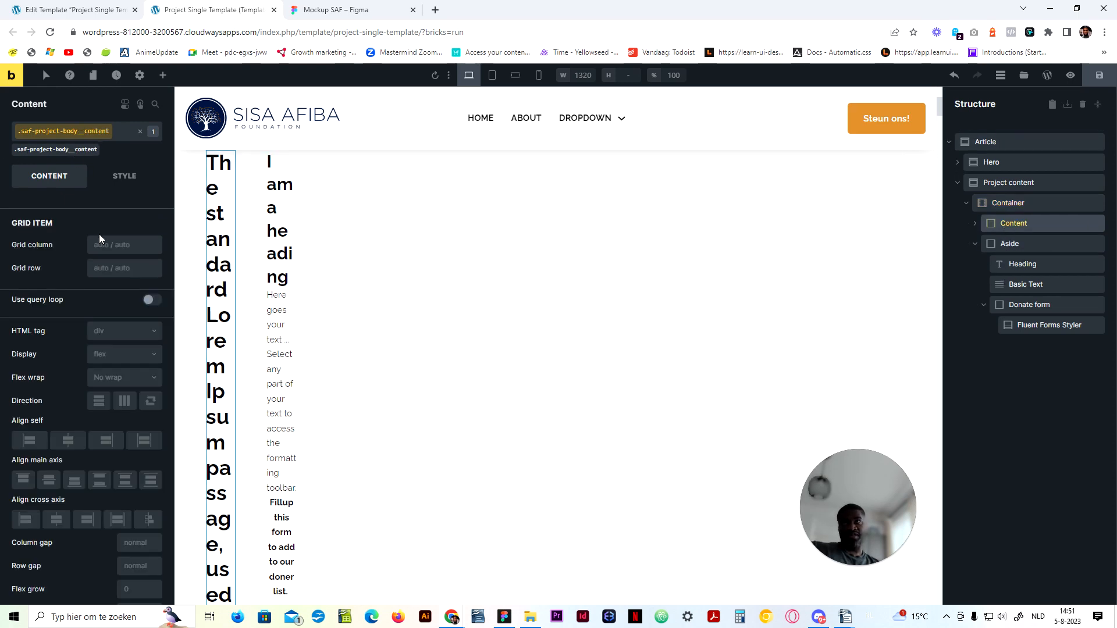
left_click(124, 245)
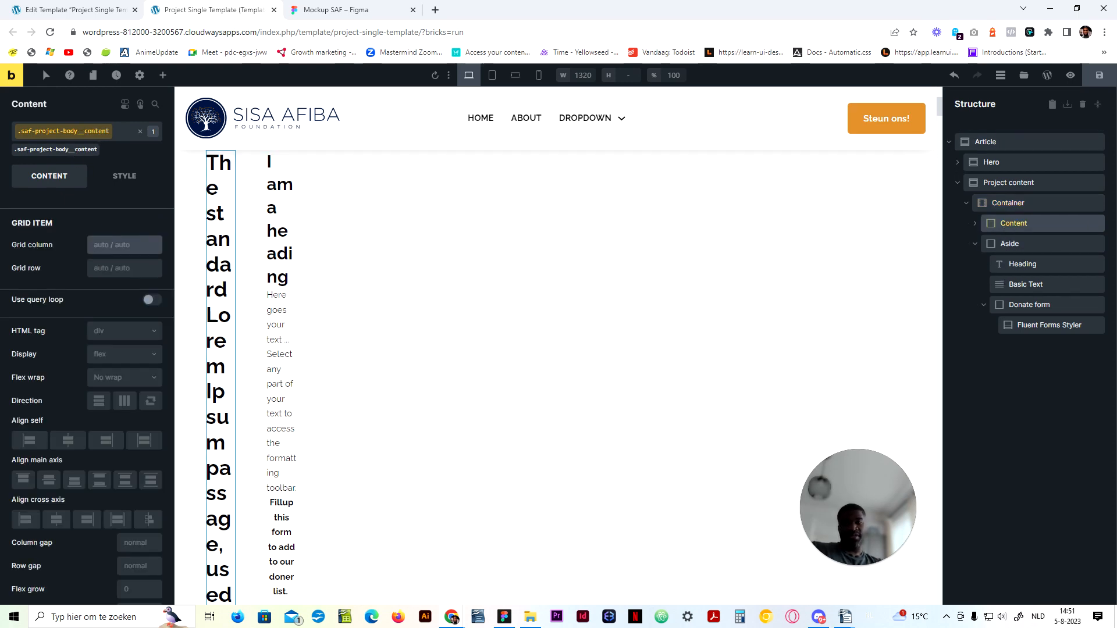
type("span 8")
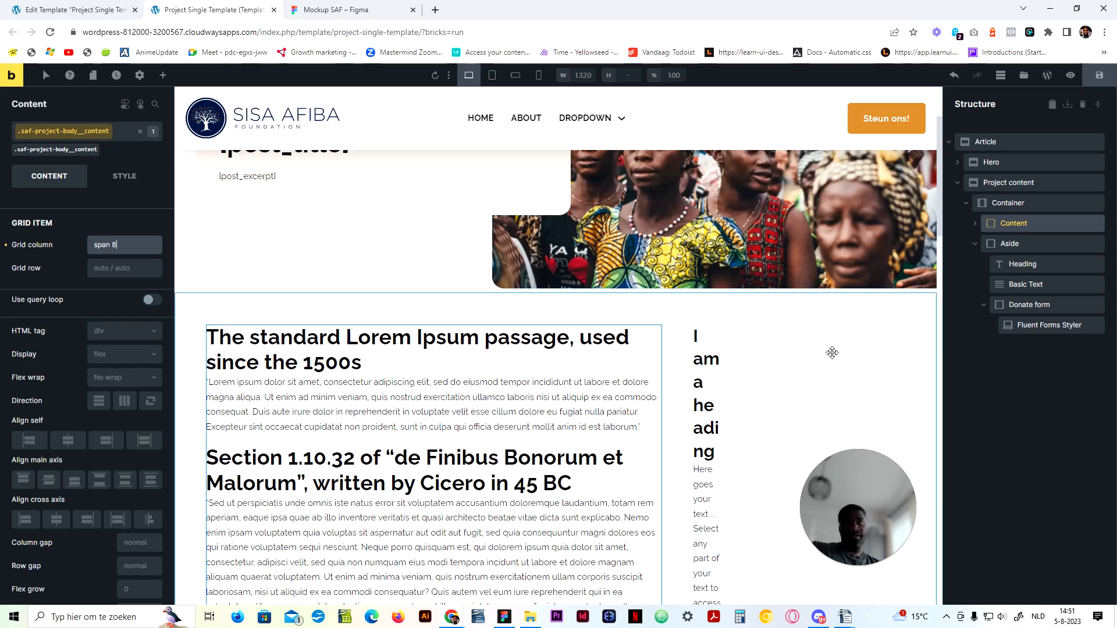
Step: Set the Aside block's grid column to span 4 and check the two-column layout on the page
left_click(1010, 243)
left_click(124, 244)
type("spa")
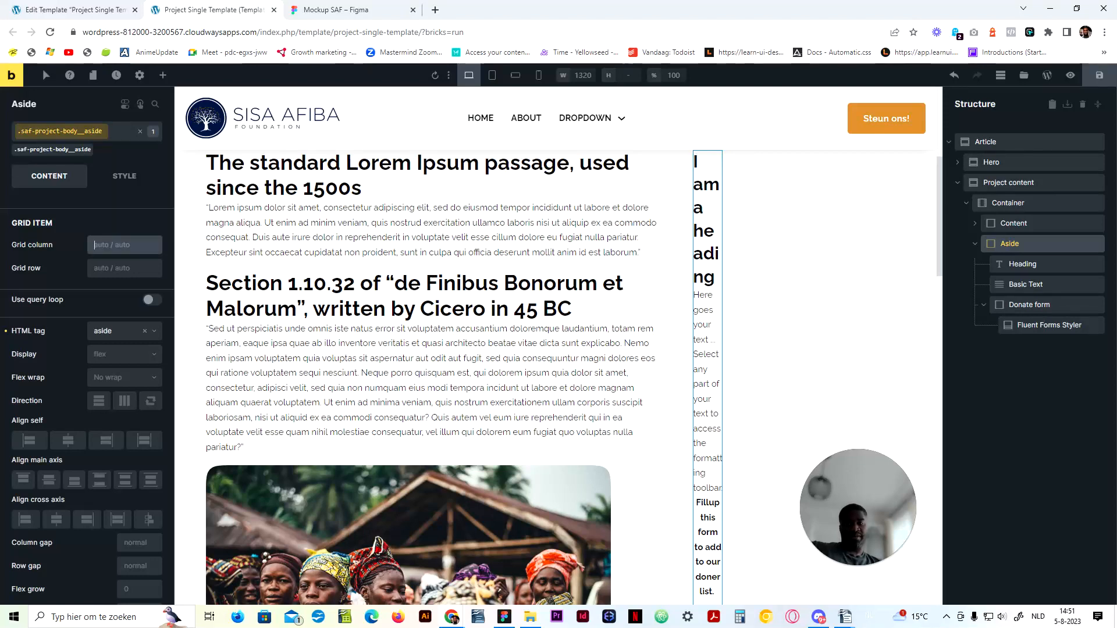
type("n 4")
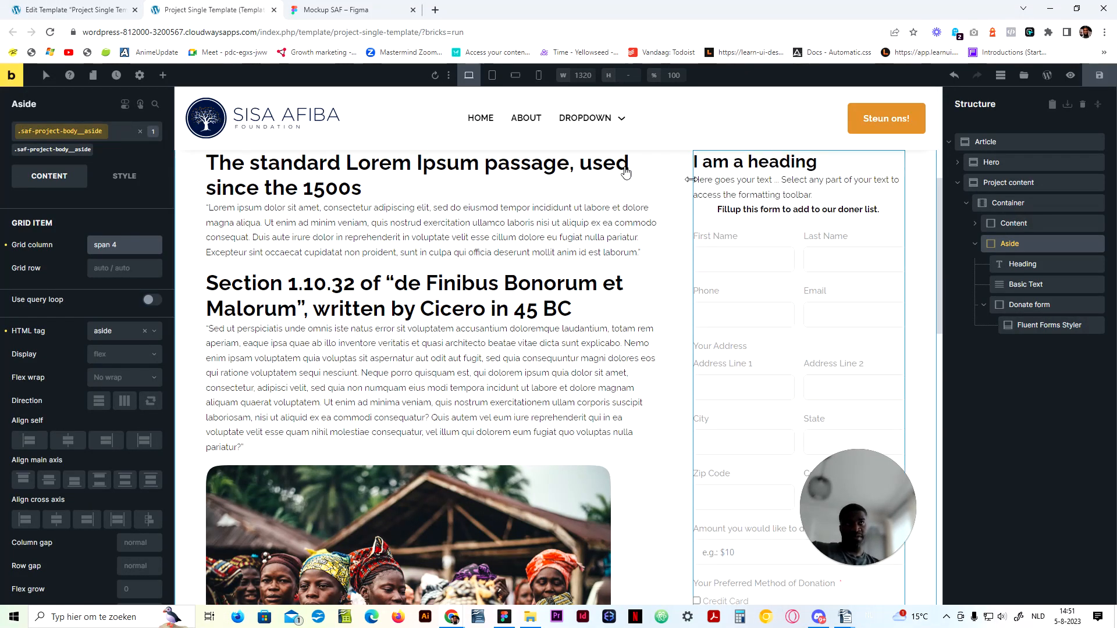
scroll(599, 302, "down", 10)
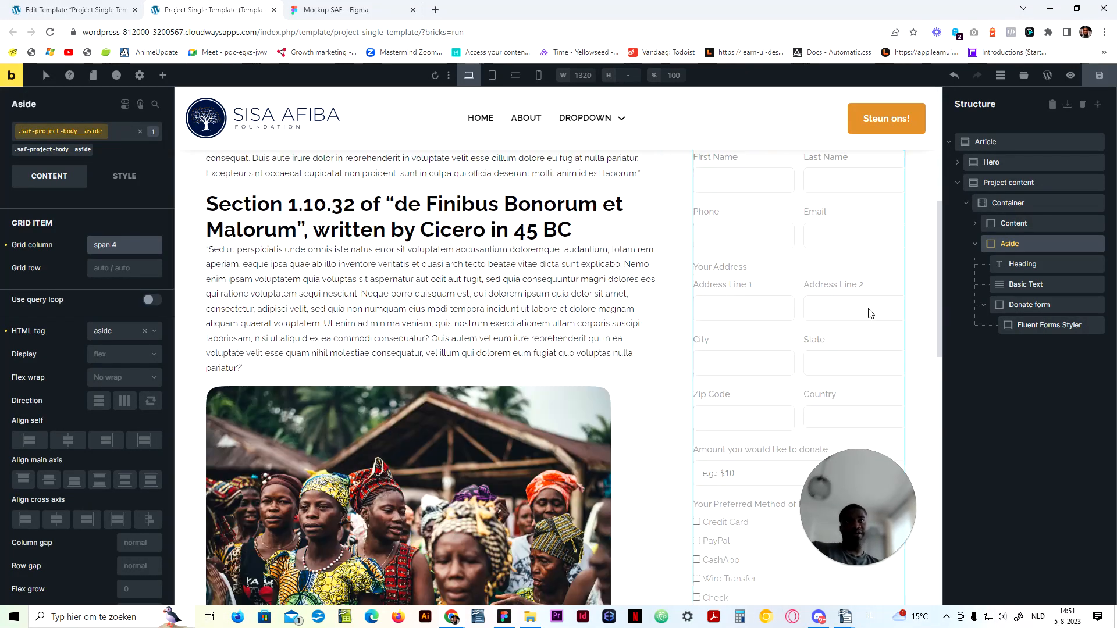
scroll(431, 347, "down", 3)
scroll(349, 360, "up", 15)
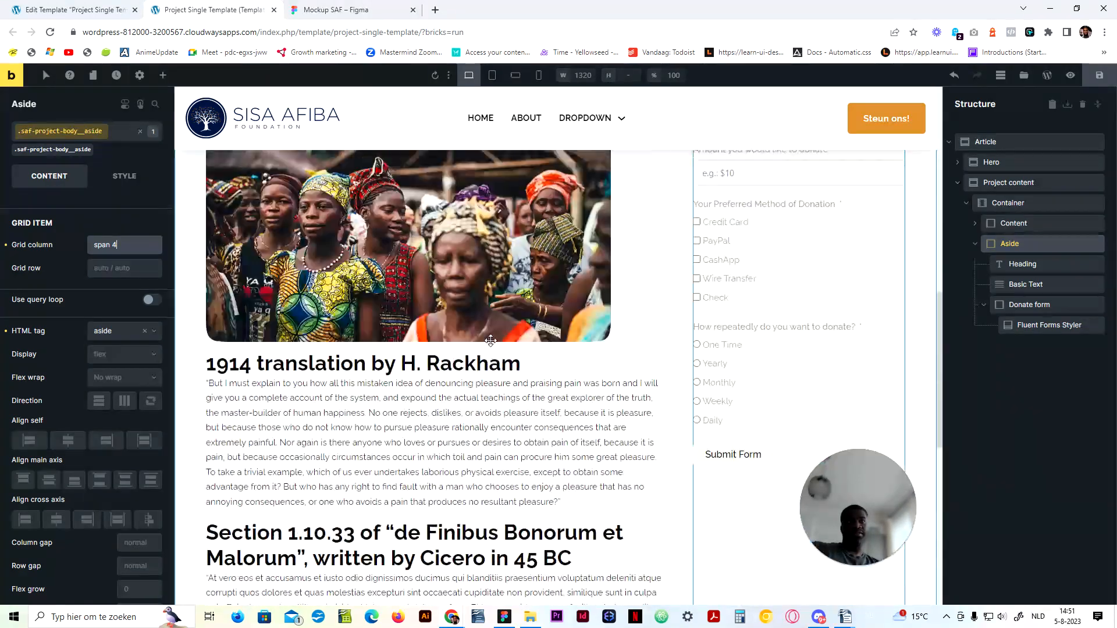
scroll(308, 369, "down", 4)
scroll(407, 384, "up", 4)
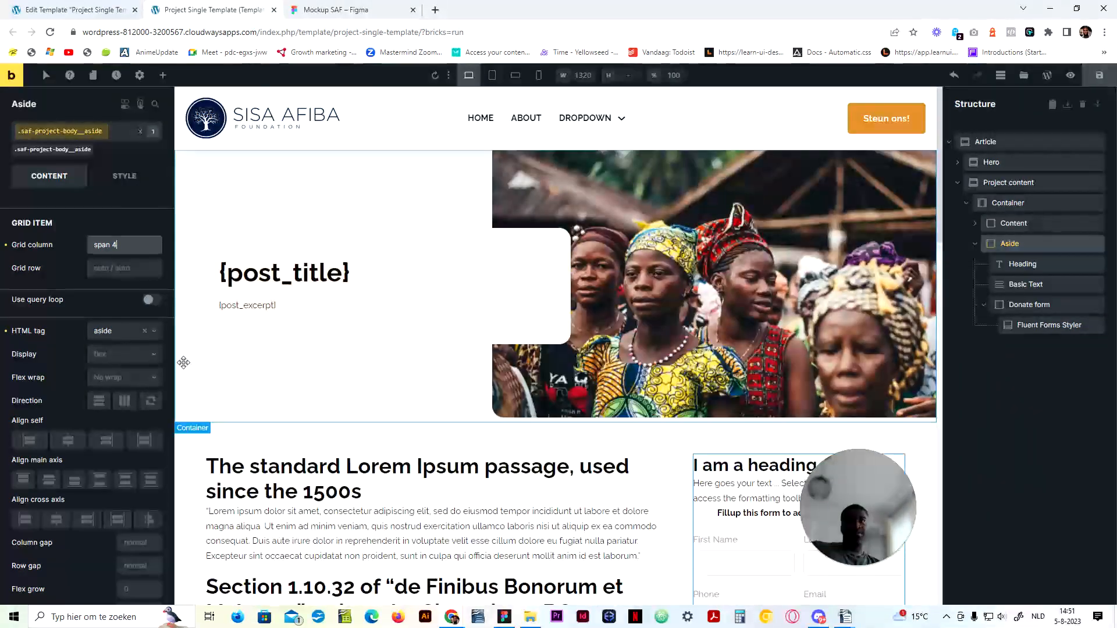
Step: Check the Container's grid on the page and set the Aside block's row gap to var(--space-m)
scroll(529, 419, "down", 3)
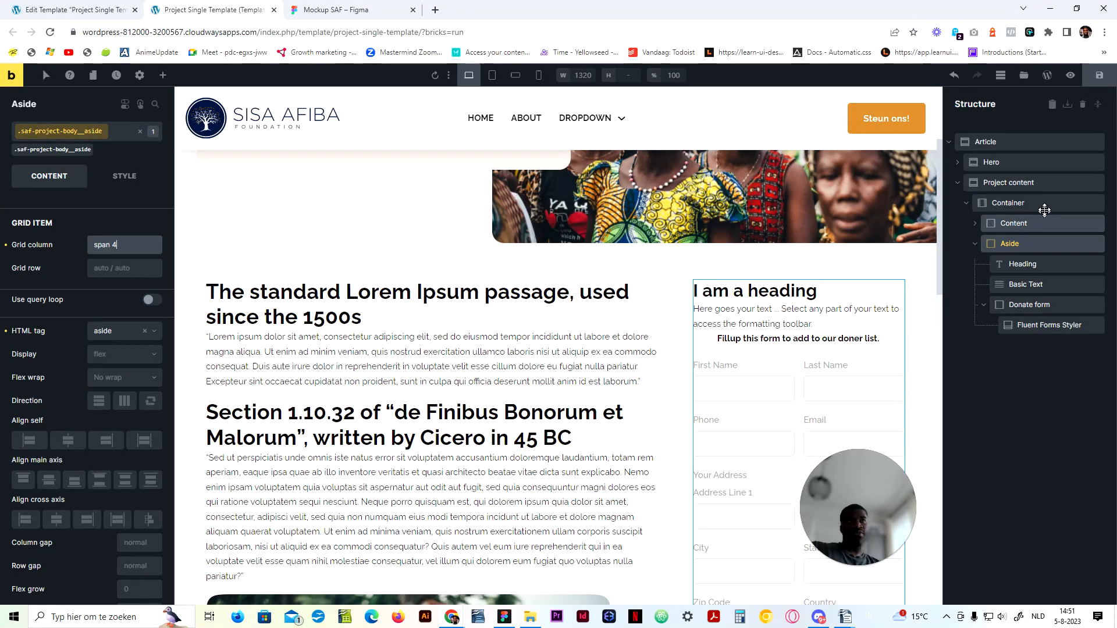
left_click(1007, 204)
scroll(692, 354, "up", 4)
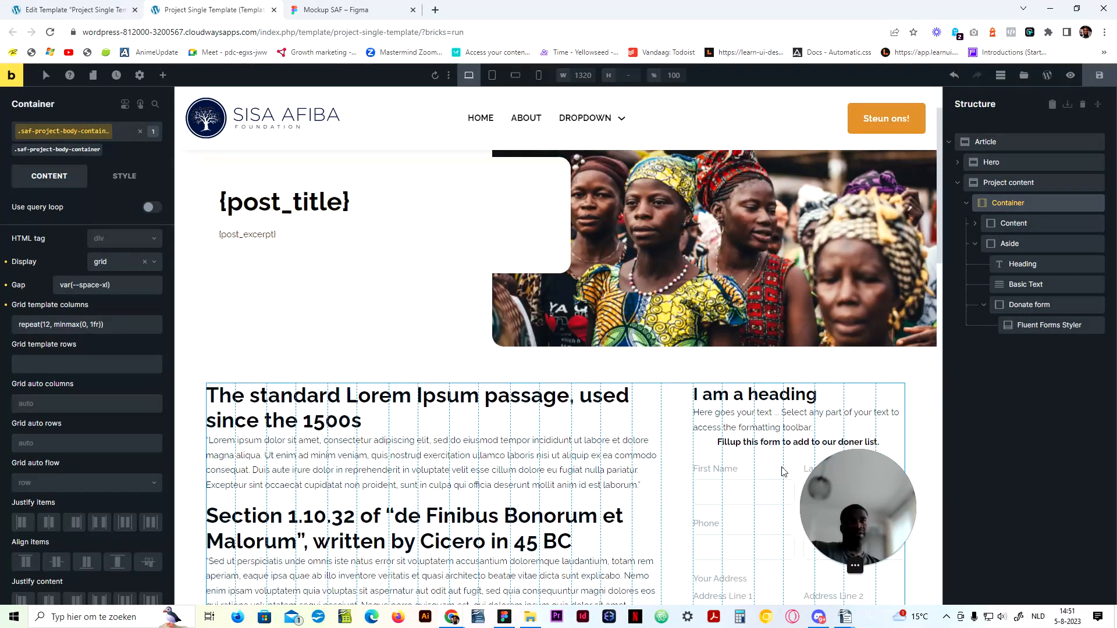
scroll(691, 429, "down", 2)
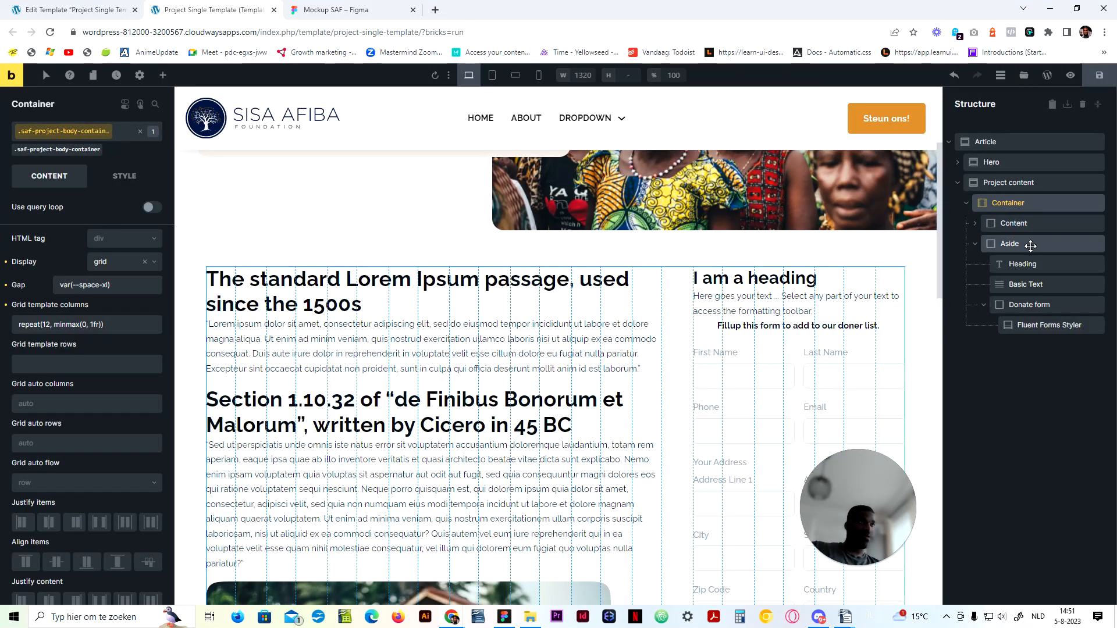
left_click(1011, 243)
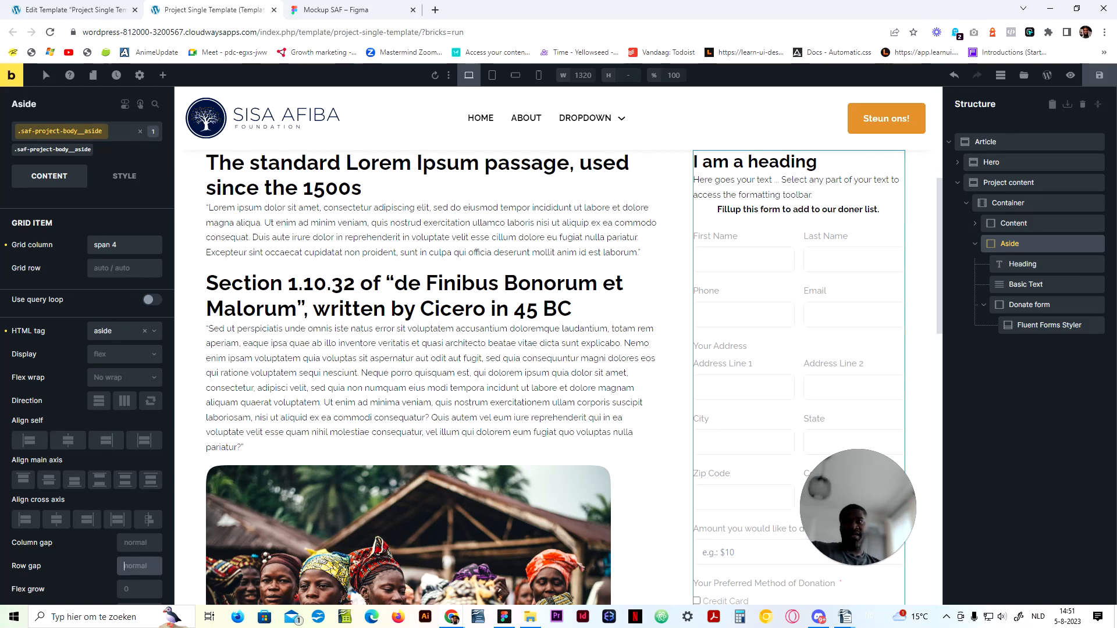
type("var(-")
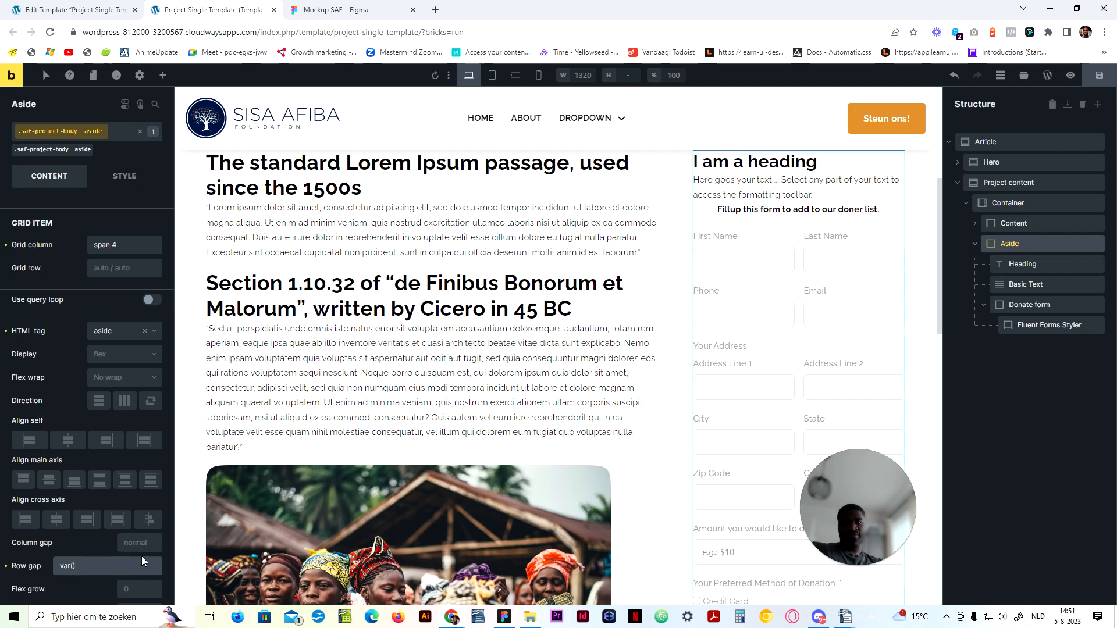
type("-space-m")
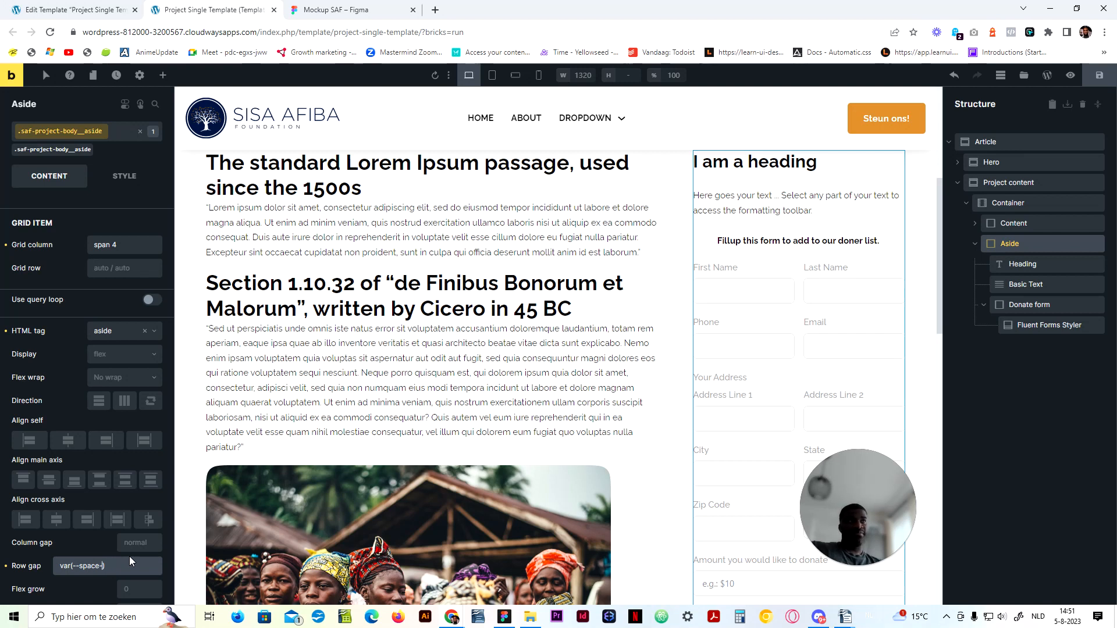
type("s")
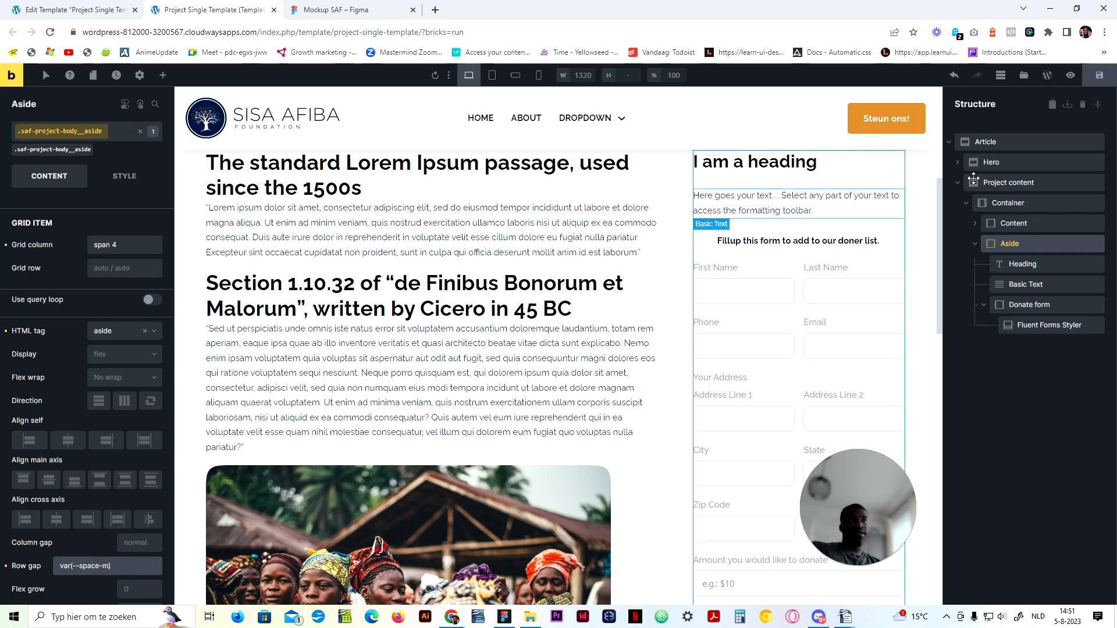
Step: Wrap the Aside's Heading in a new block, move the Basic Text into it, and name the block Top
left_click(1016, 265)
right_click(1016, 268)
left_click(1014, 406)
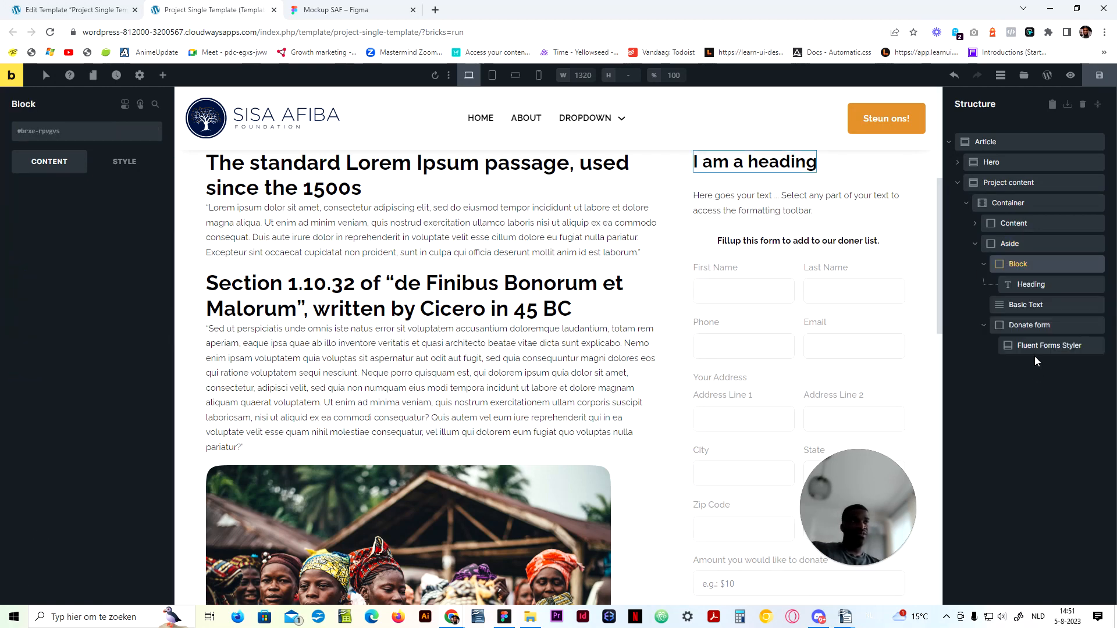
left_click_drag(1022, 305, 1020, 264)
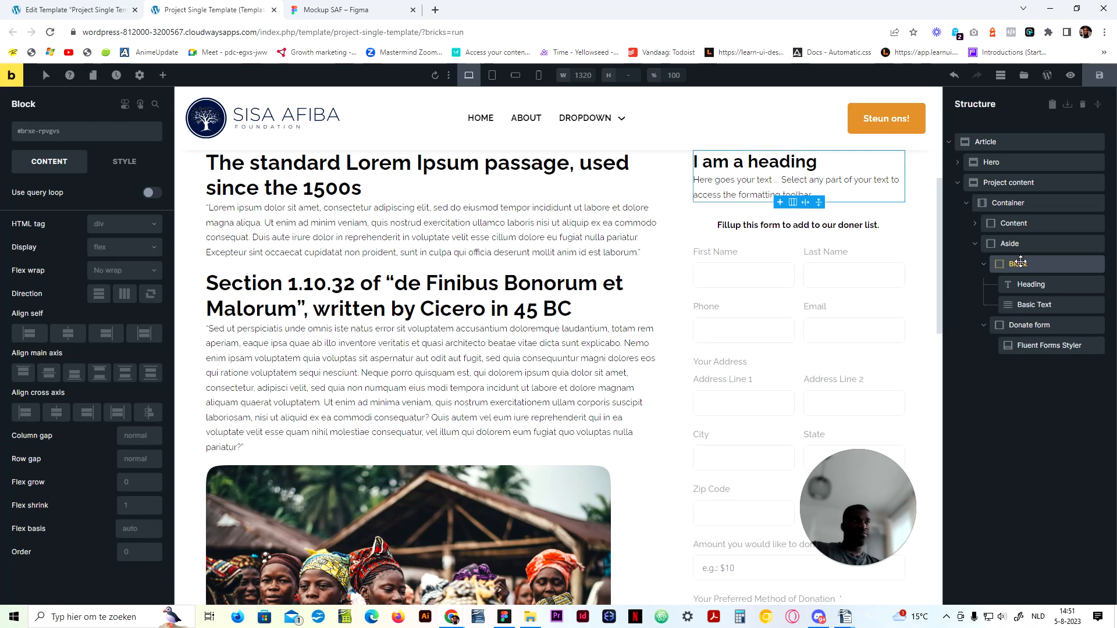
type("Top")
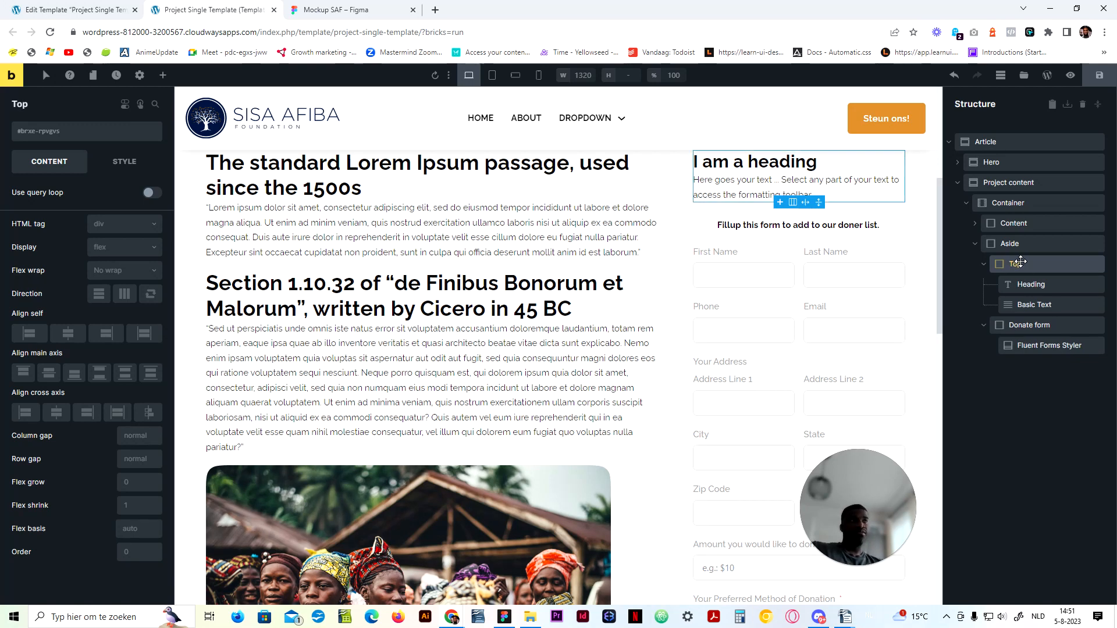
Step: Add the class saf-project-body__aside-intro to the Top block, reusing the Aside's class name as its base
left_click(1050, 243)
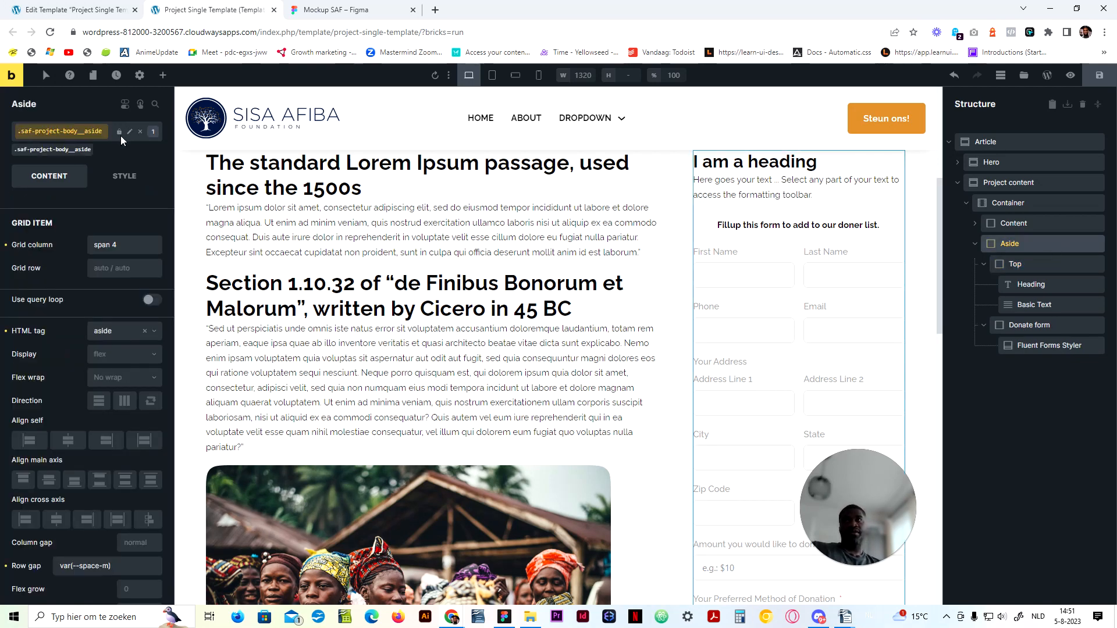
left_click(129, 134)
key("ctrl+c")
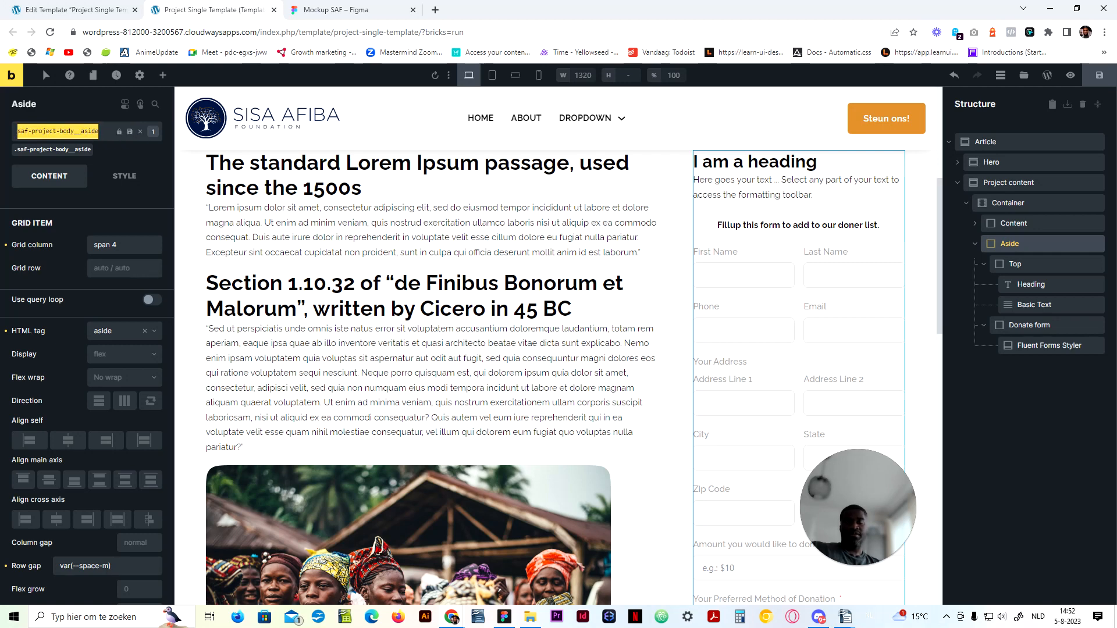
left_click(1044, 264)
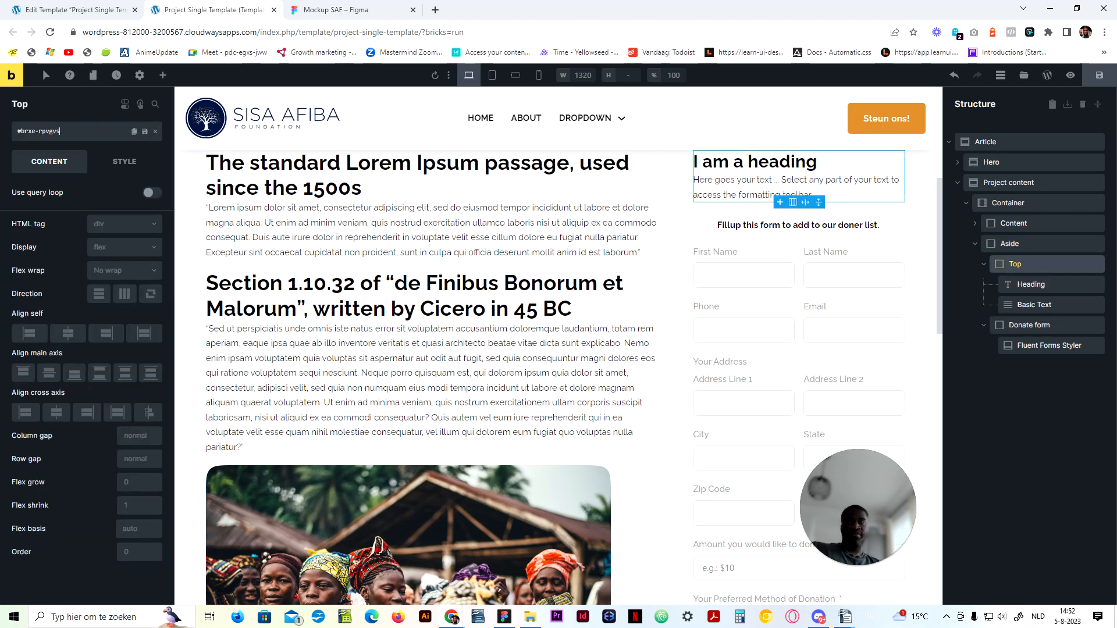
left_click(86, 134)
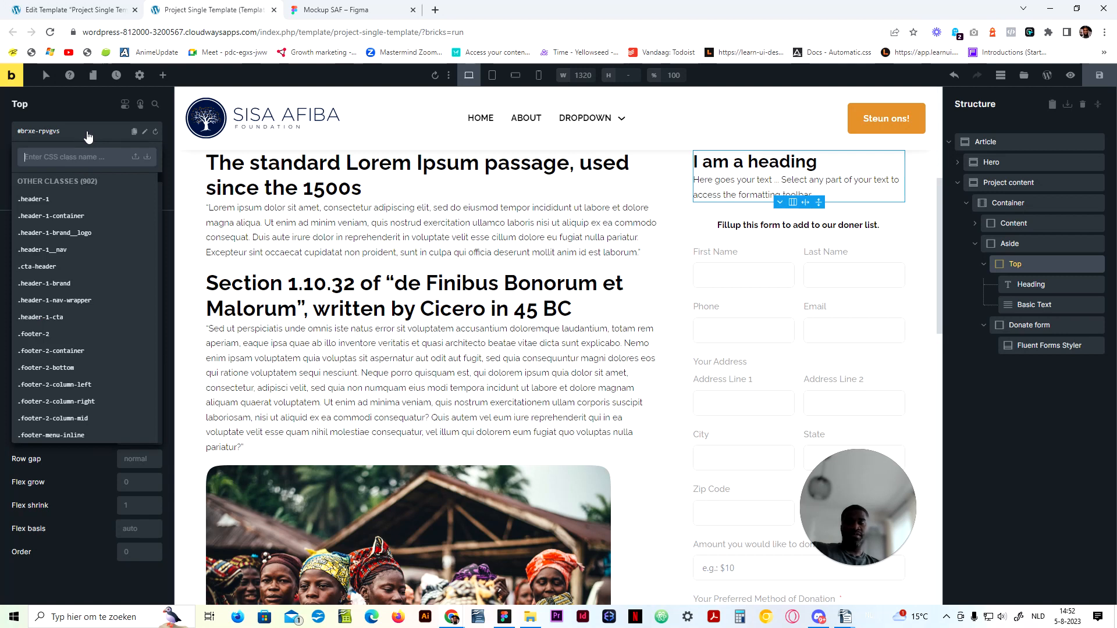
key("ctrl+v")
key("BackSpace")
key("BackSpace")
type("top")
key("BackSpace")
type("aid")
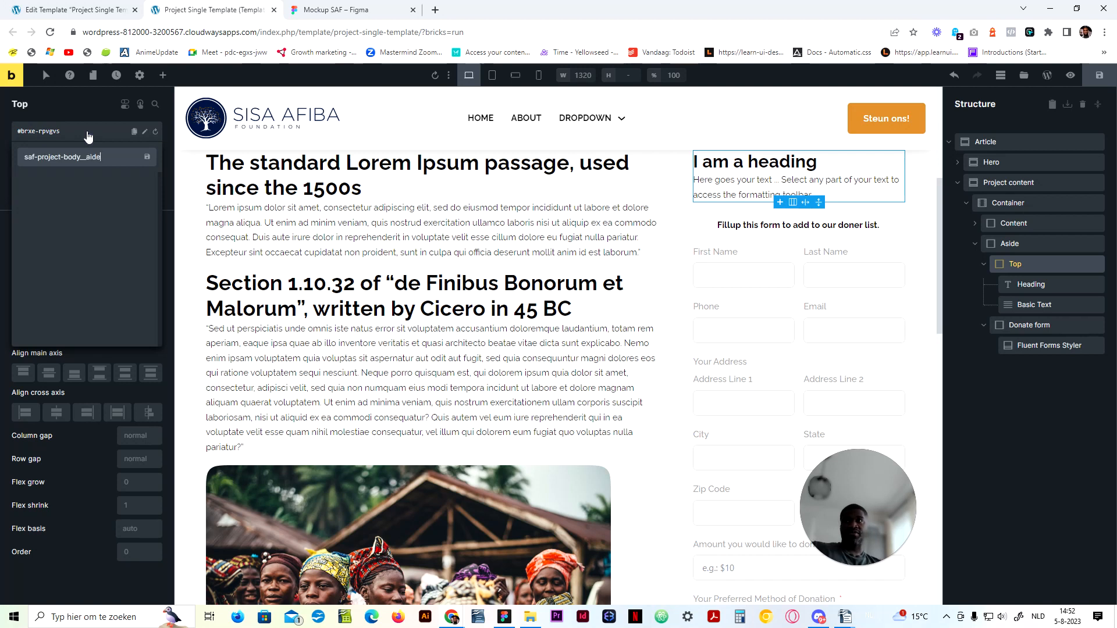
key("BackSpace")
key("BackSpace")
type("side-intro")
key("Return")
Step: Rename the block holding the Aside's Heading and Basic Text to Intro
double_click(1018, 262)
type("I")
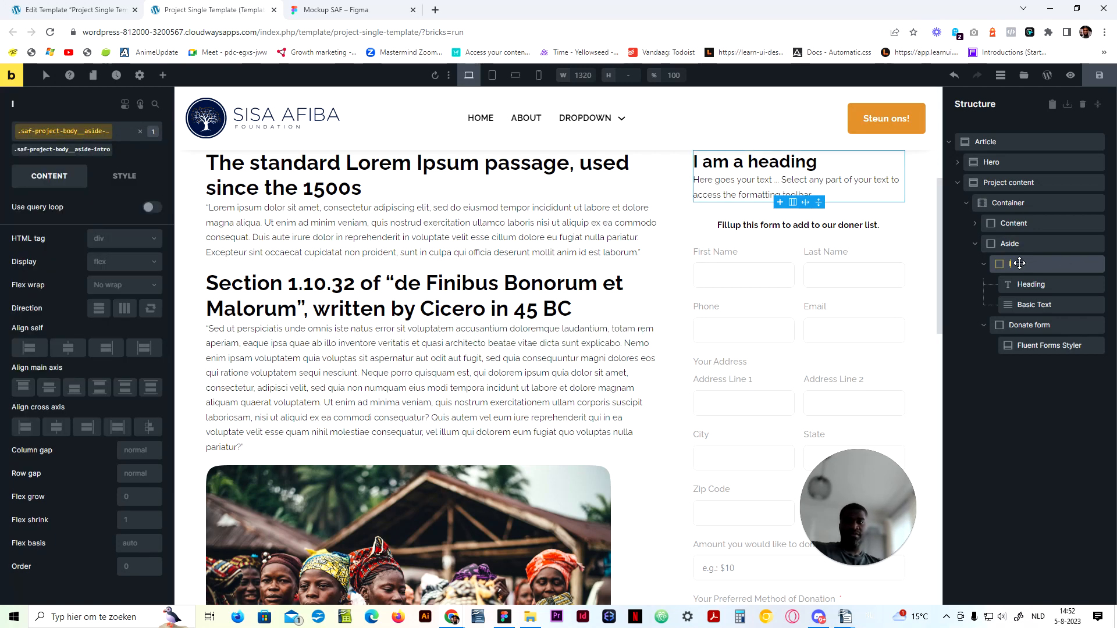
type("ntro")
key("Return")
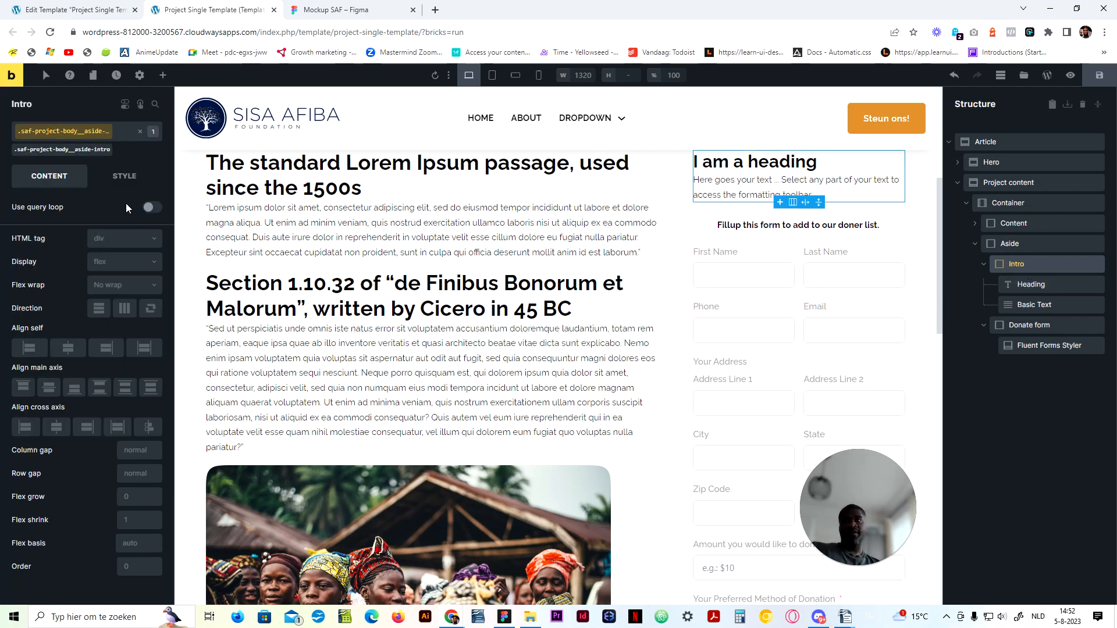
Step: Set the Intro block's row gap to var(--space-xs)
left_click(124, 473)
type("var")
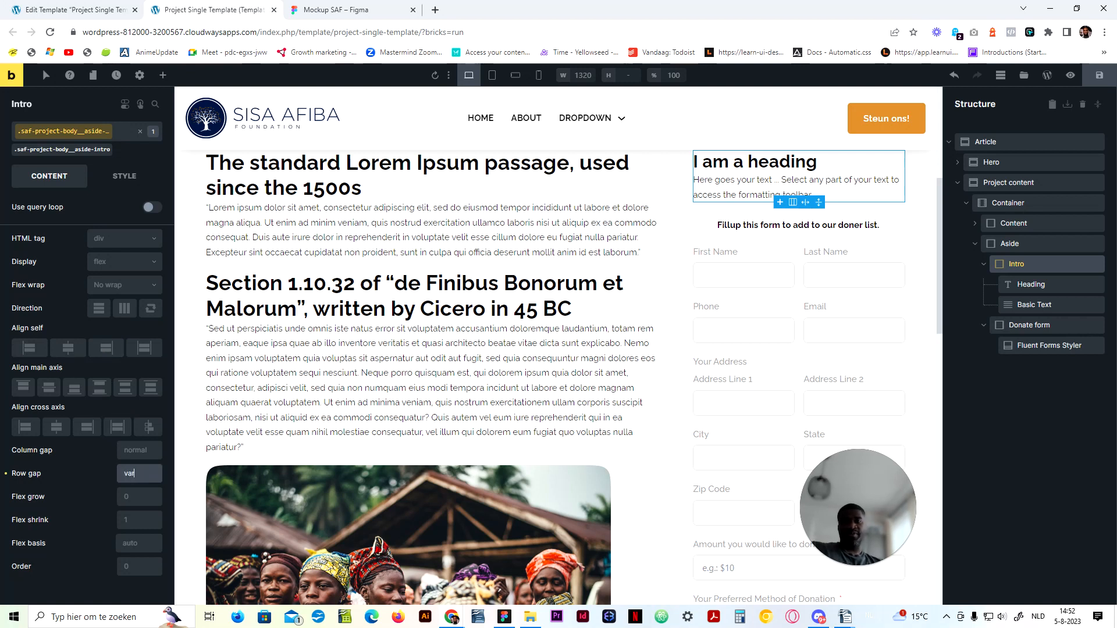
type("()")
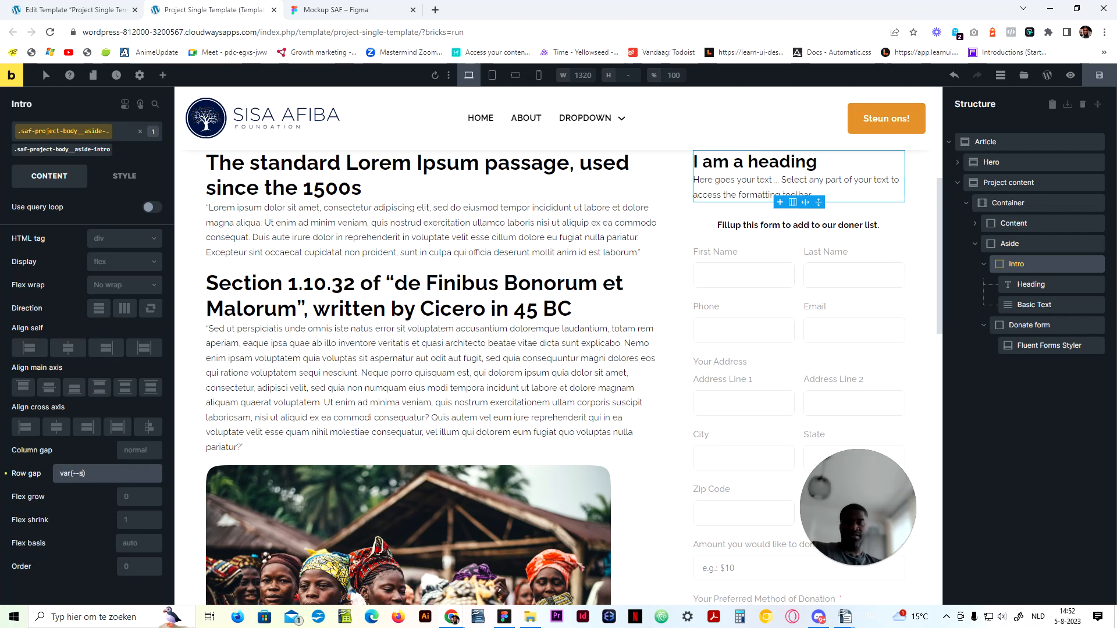
type("--space-s")
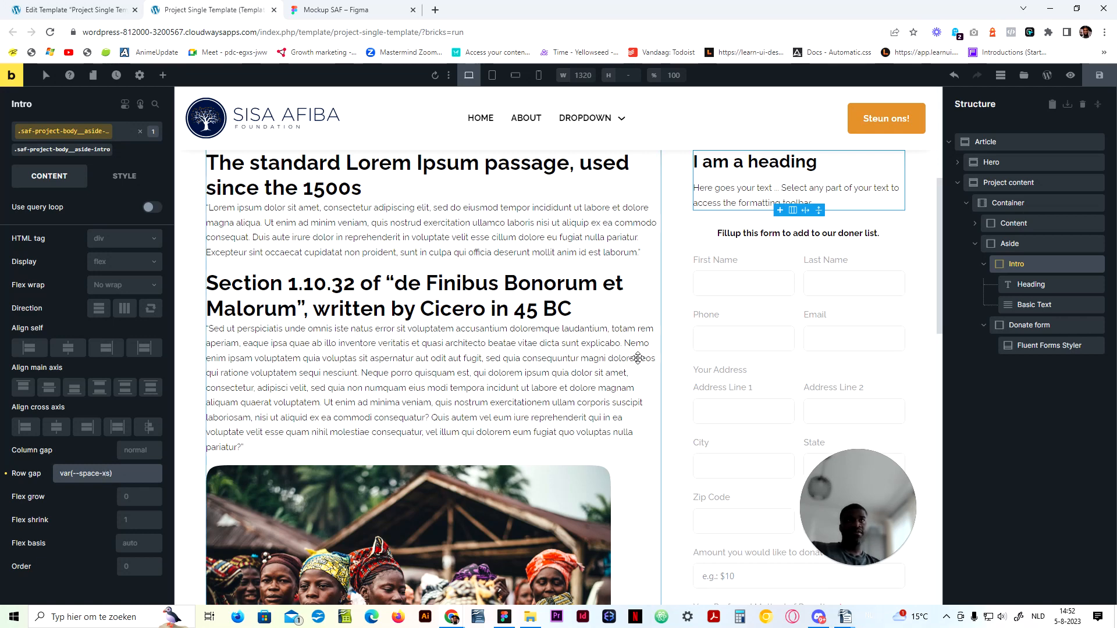
Step: Replace the Aside's Basic Text with the Figma mockup's intro copy, "Lorem Ipsum is simply dummy text of the printing and typesetting industry."
left_click(346, 10)
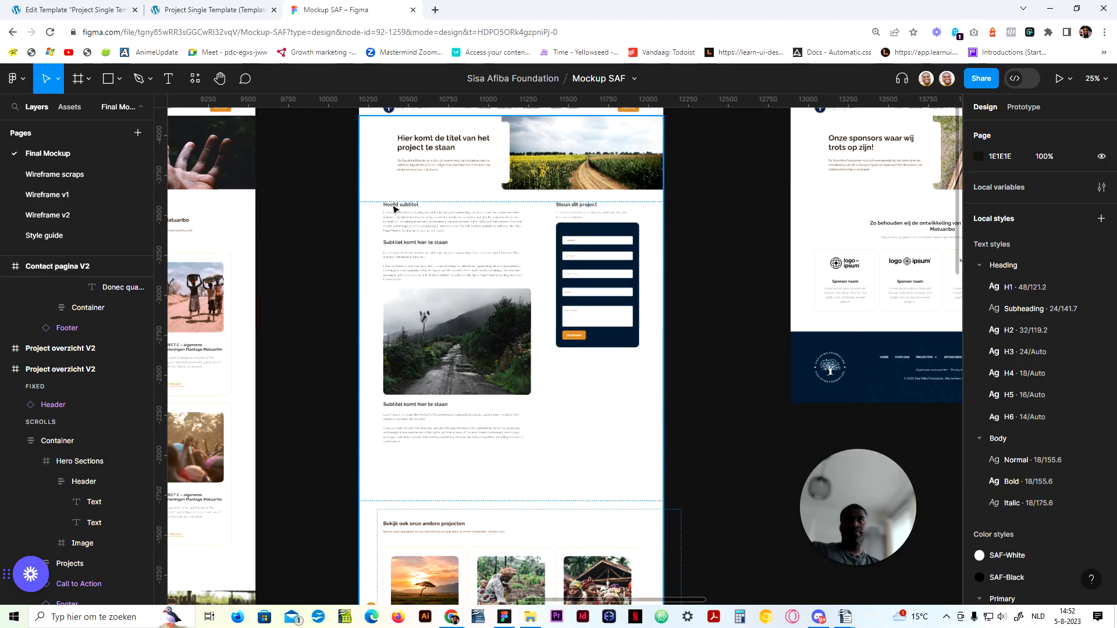
left_click(216, 10)
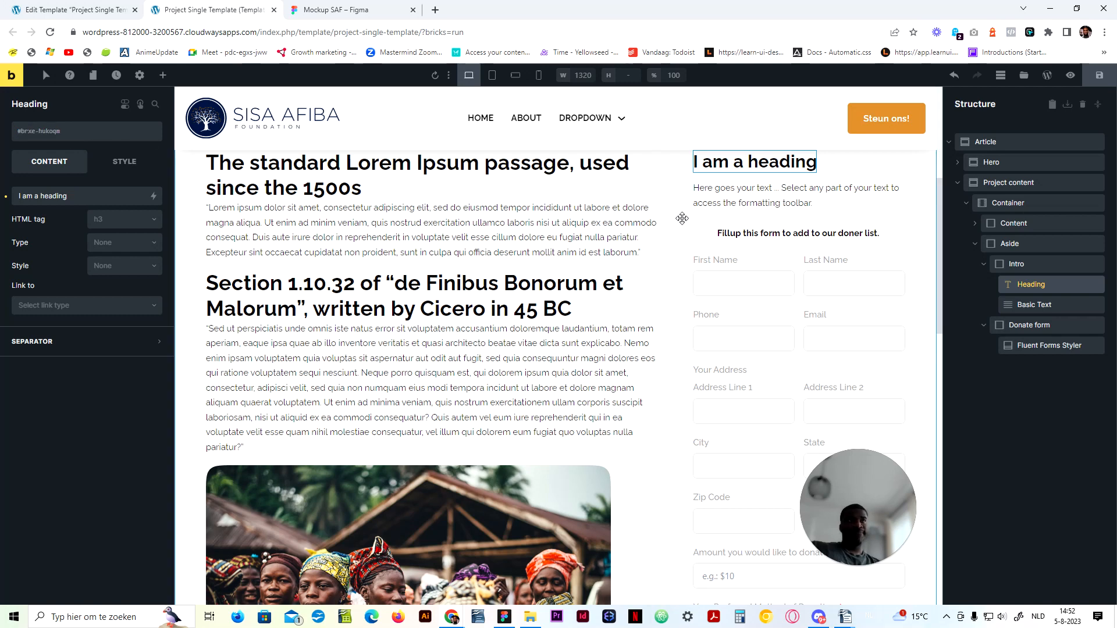
left_click(742, 201)
key("ctrl+Tab")
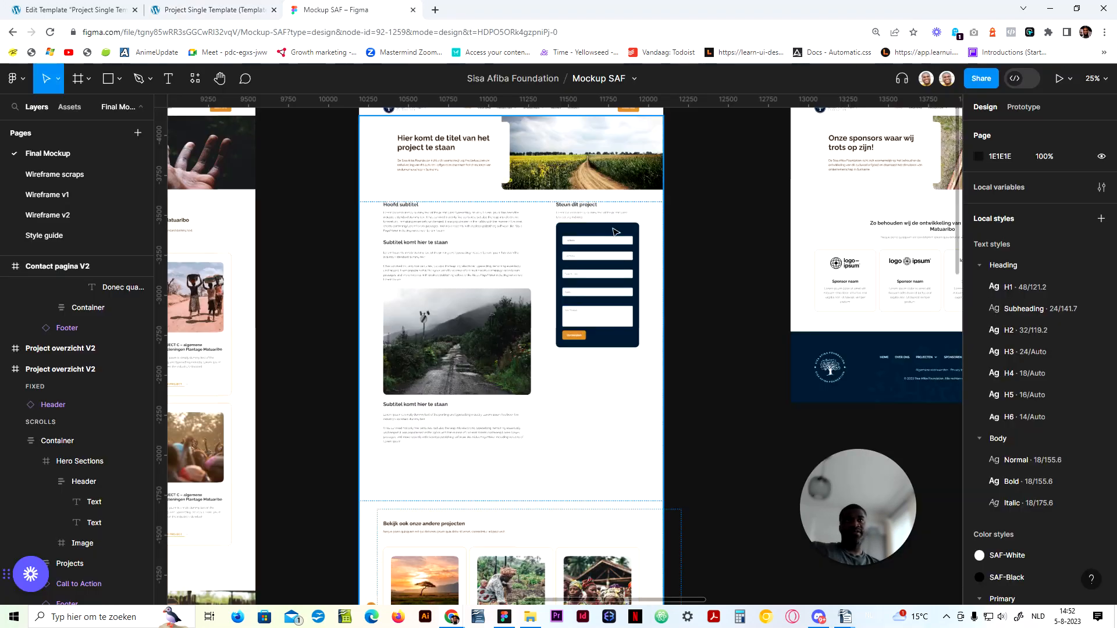
left_click(578, 216)
double_click(579, 216)
double_click(578, 215)
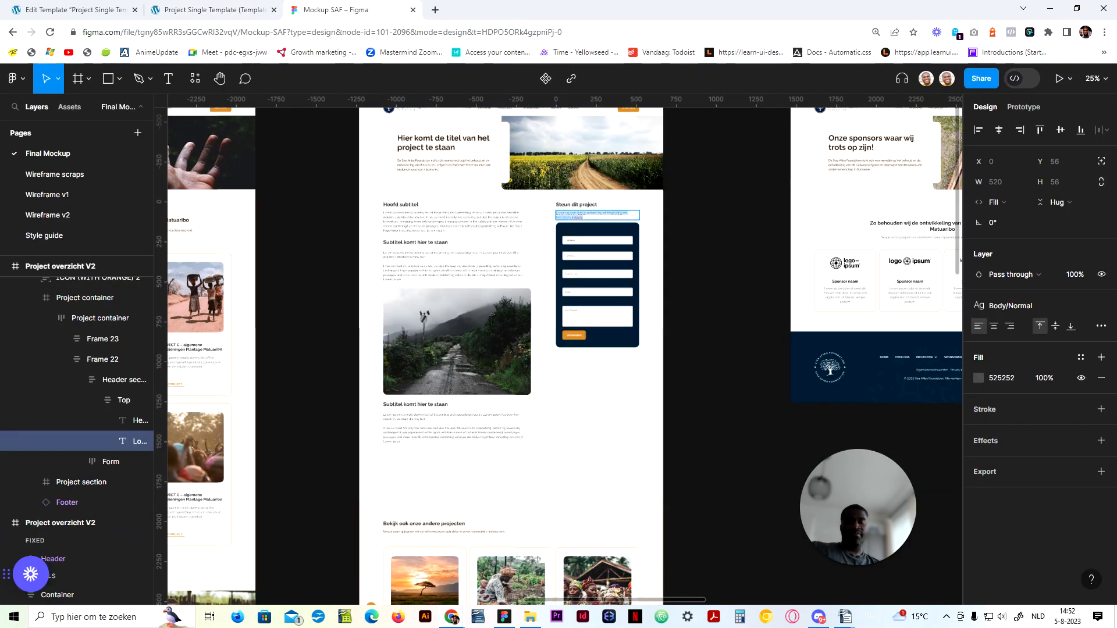
key("ctrl+shift+Tab")
key("ctrl+a")
type("Lorem Ipsum is simply dummy text of the printing and typesetting industry.")
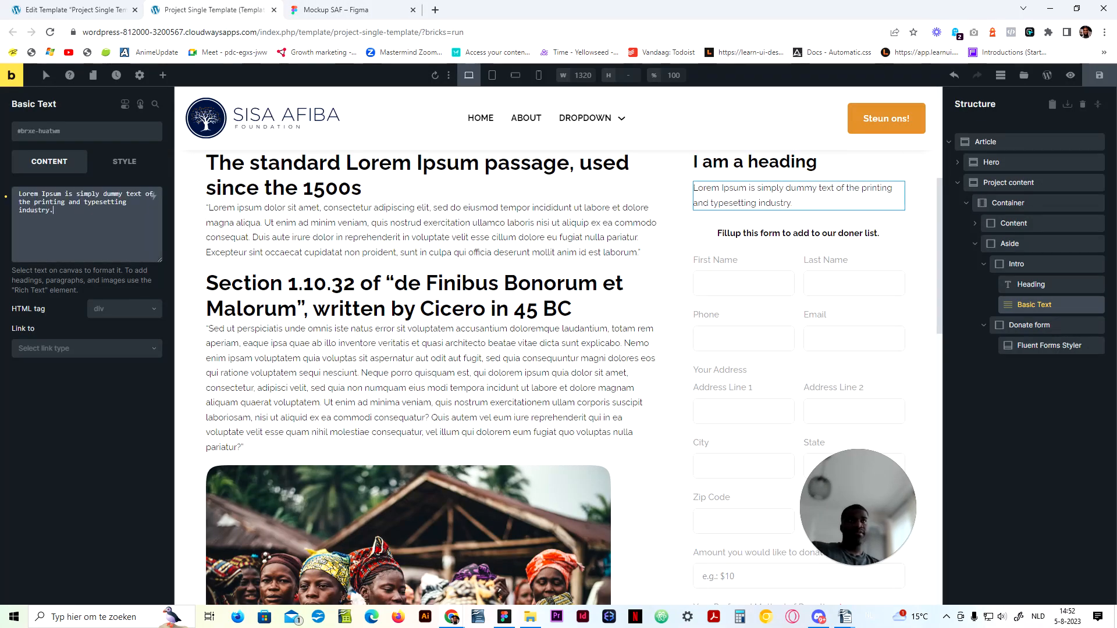
Step: Change the Aside's Heading text to "Steun dit project" as in the Figma mockup and save the template
left_click(750, 277)
left_click(297, 4)
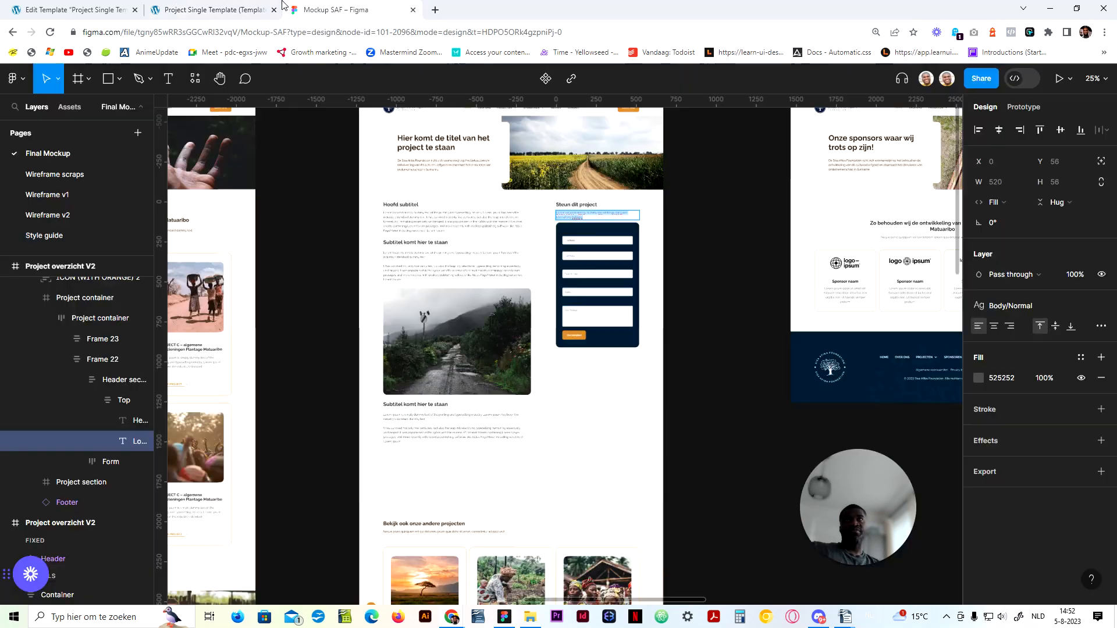
left_click(260, 2)
left_click_drag(74, 196, 10, 209)
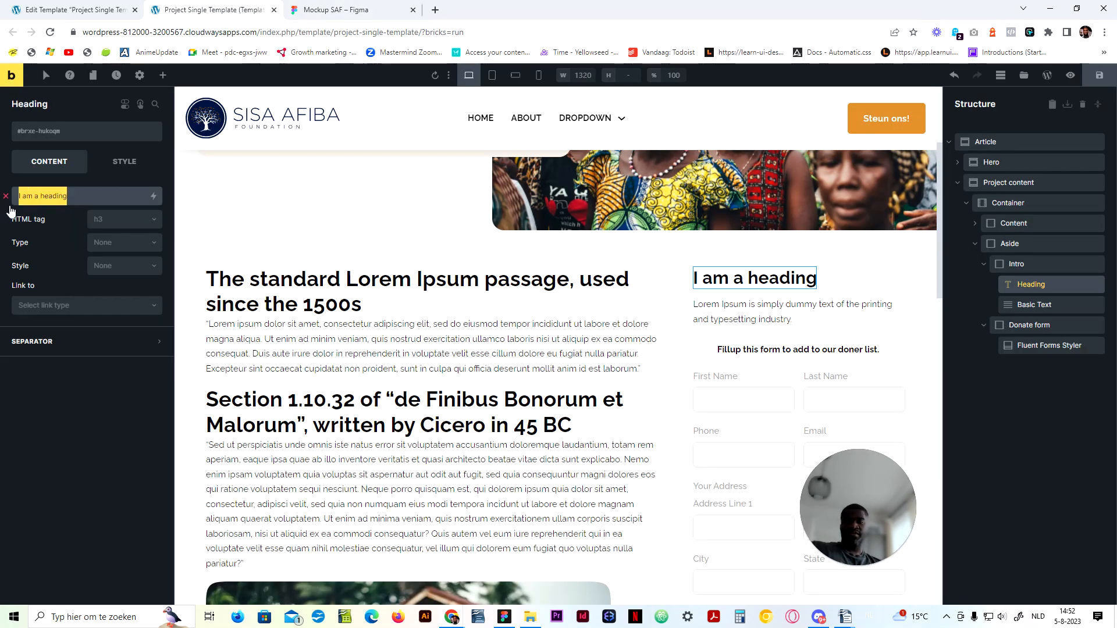
type("Steun dit ")
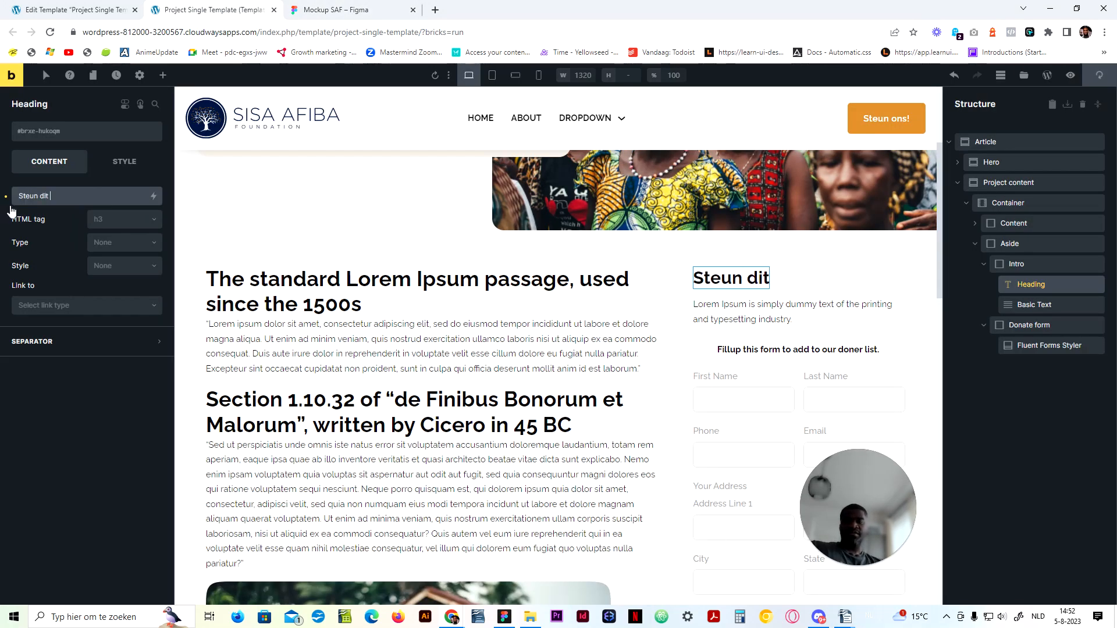
type("project")
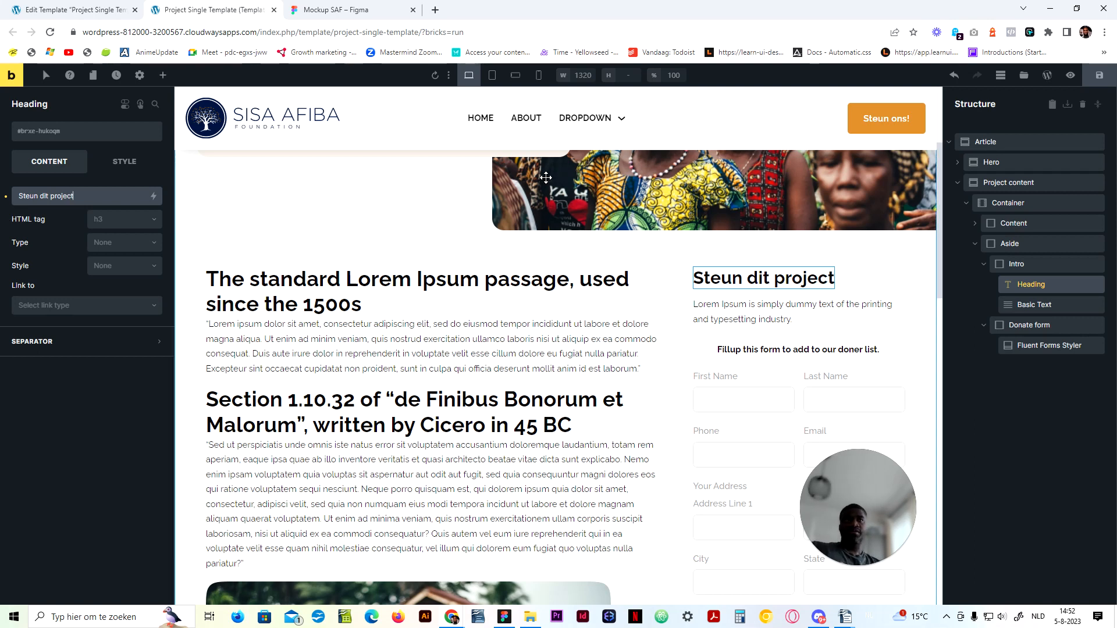
key("ctrl+s")
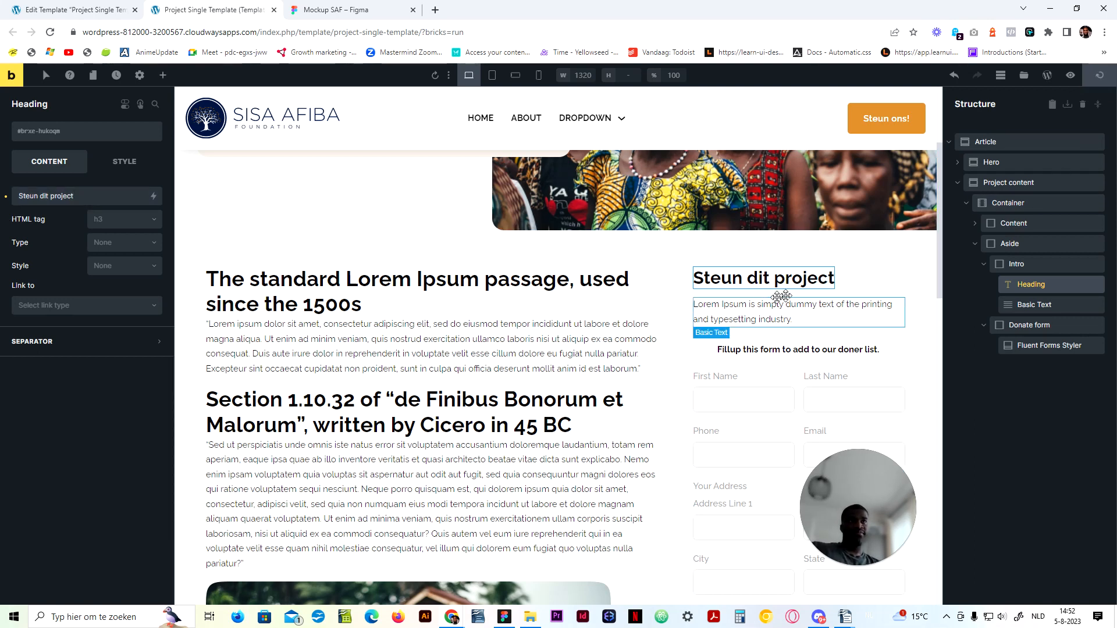
Step: Set the Donate form block's padding to var(--space-m) on all four linked sides
left_click(334, 9)
left_click(205, 6)
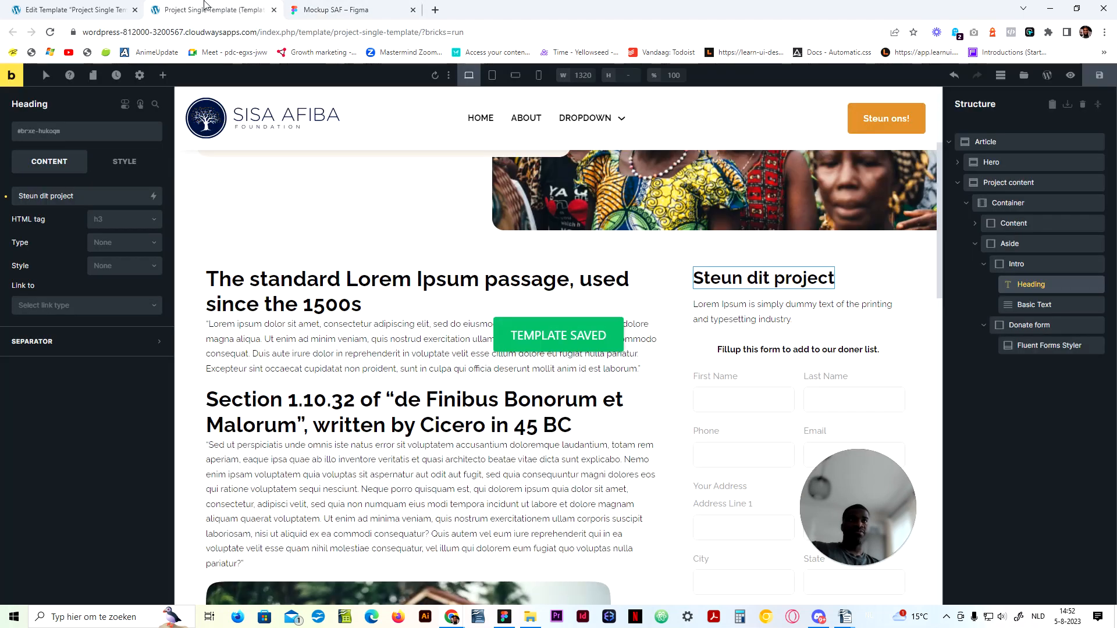
left_click(1037, 325)
left_click(112, 181)
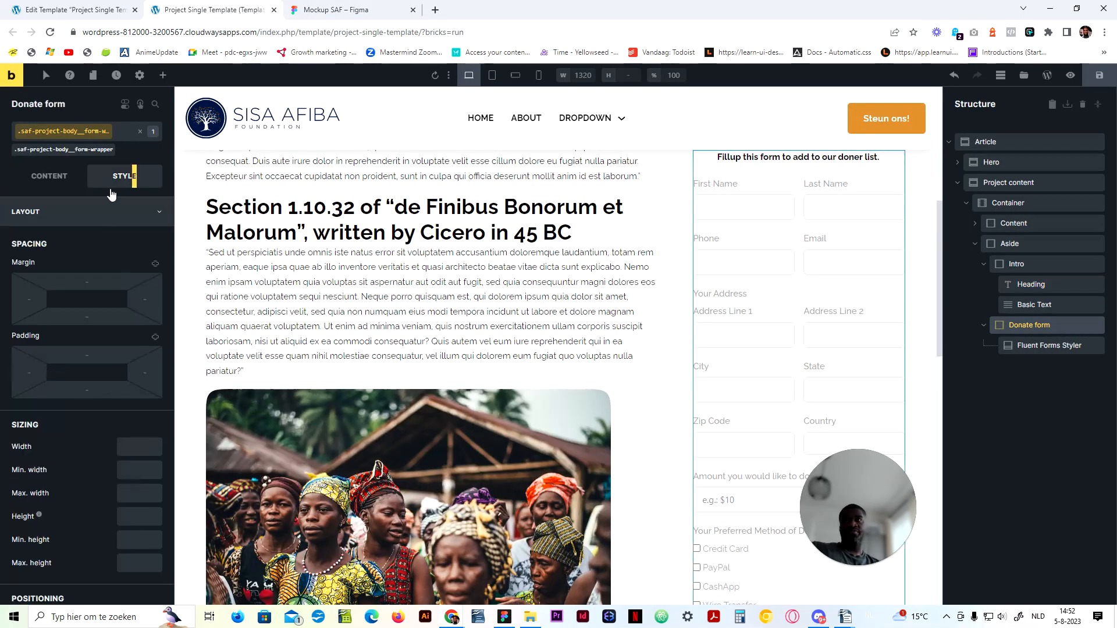
left_click(154, 337)
left_click(96, 360)
type("var()--space-")
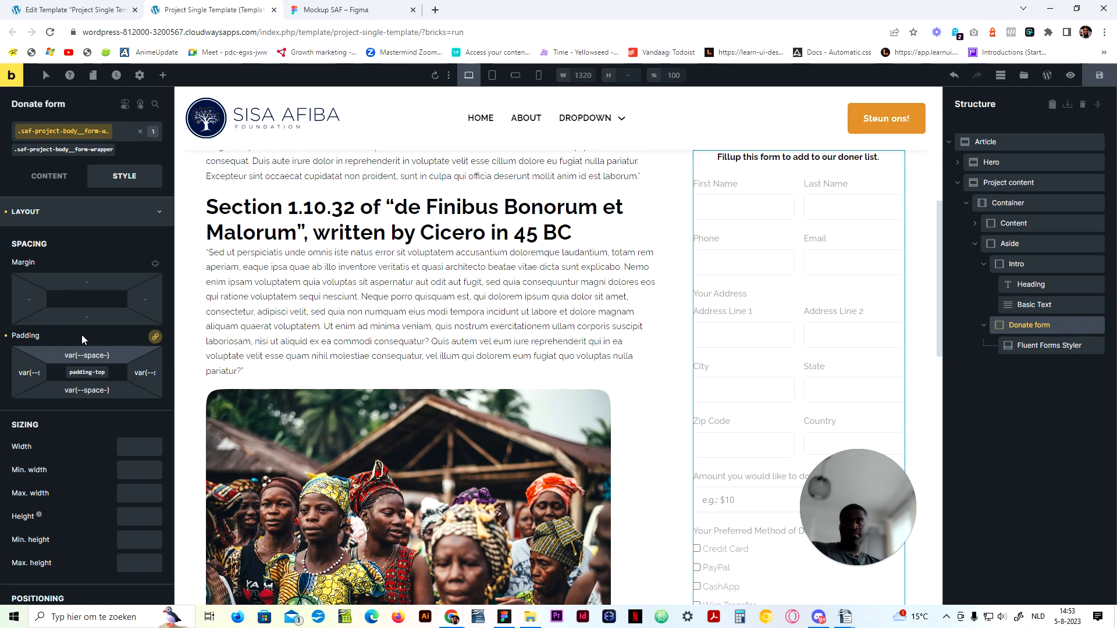
type("xl")
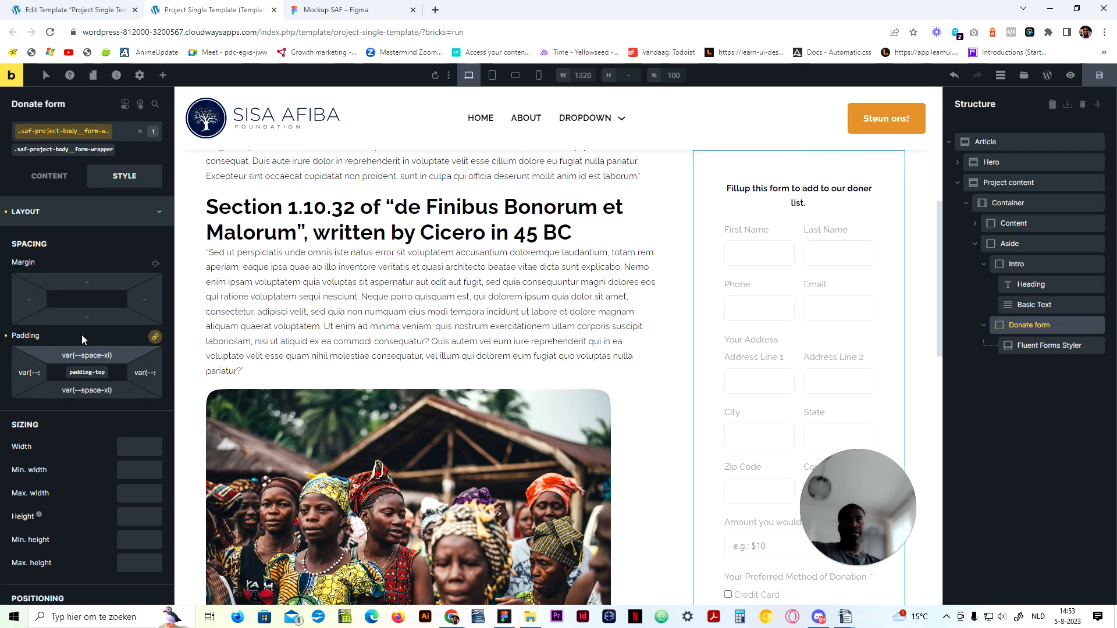
key("BackSpace")
key("BackSpace")
type("m")
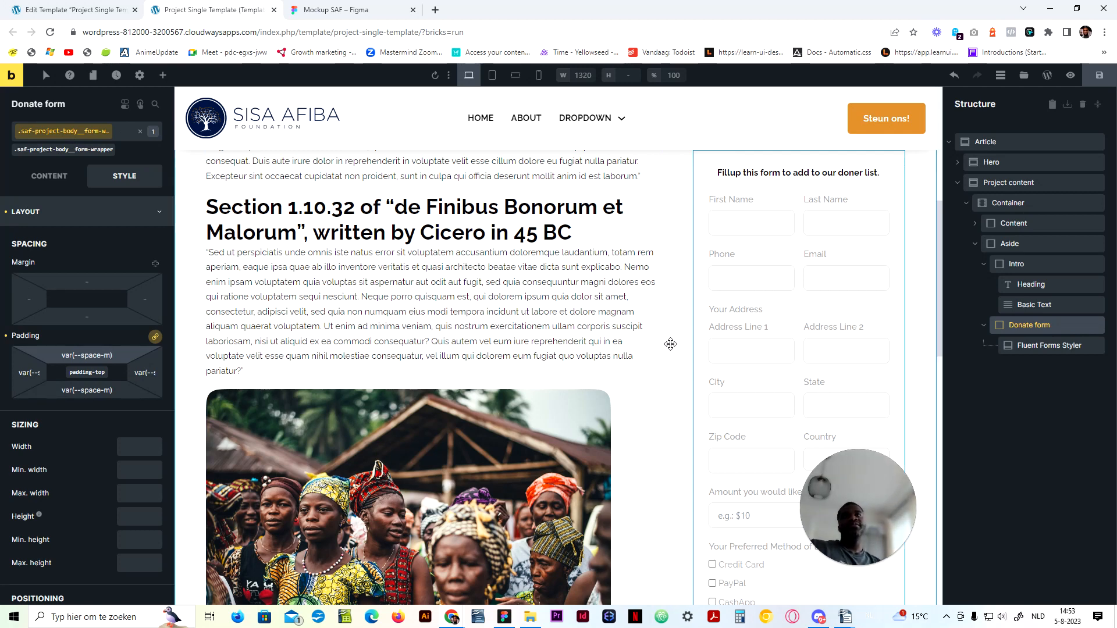
Step: Give the Donate form block the dark navy background colour from the palette, following the Figma mockup
left_click(100, 216)
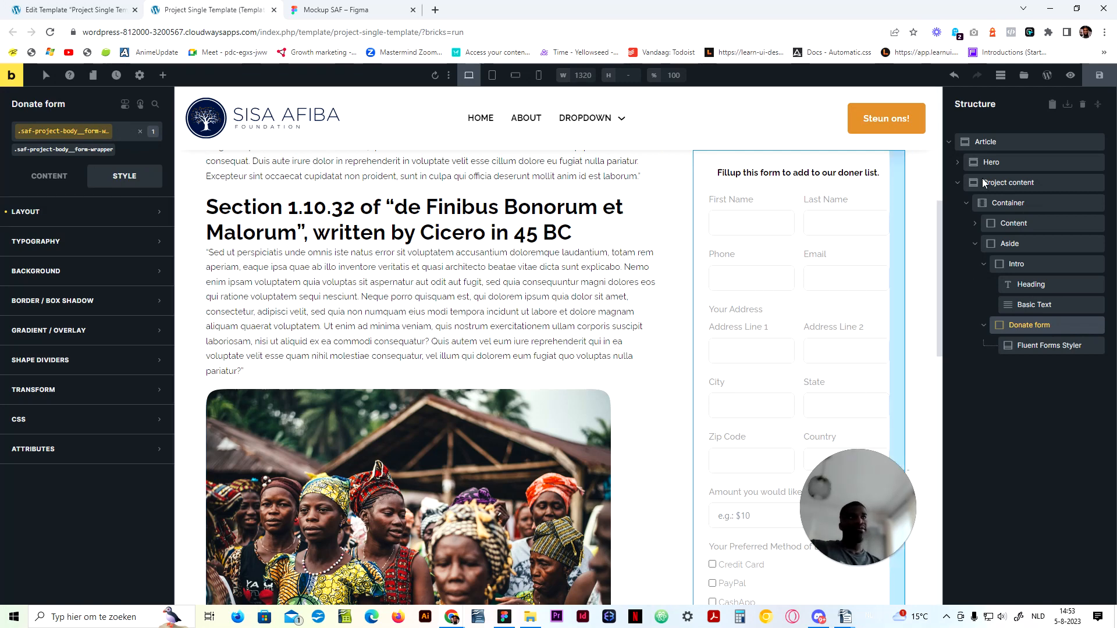
left_click(343, 10)
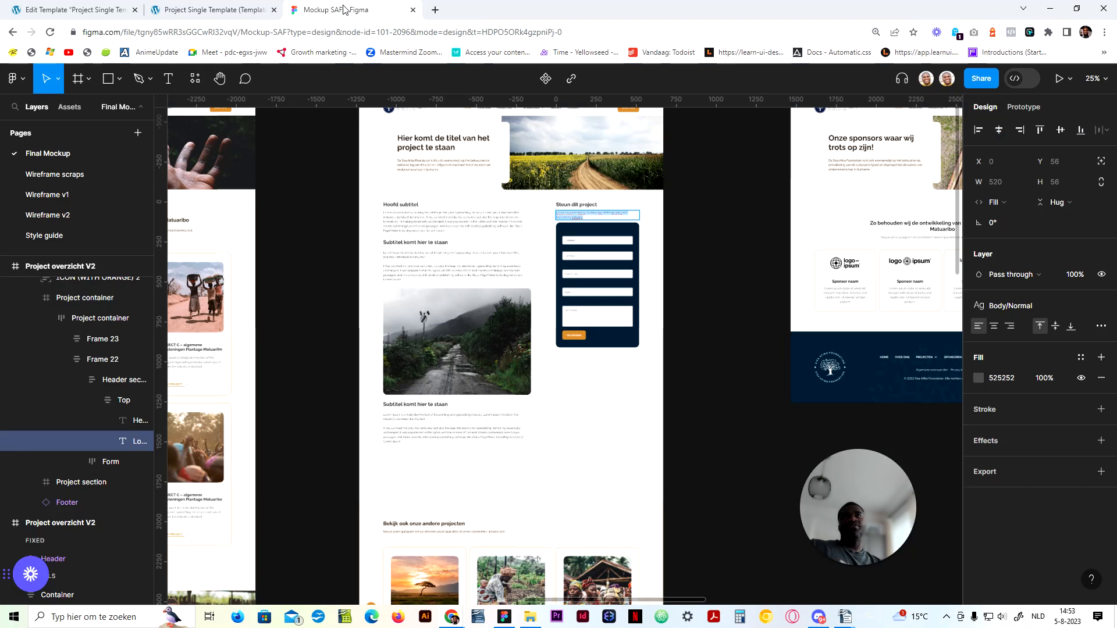
left_click(211, 10)
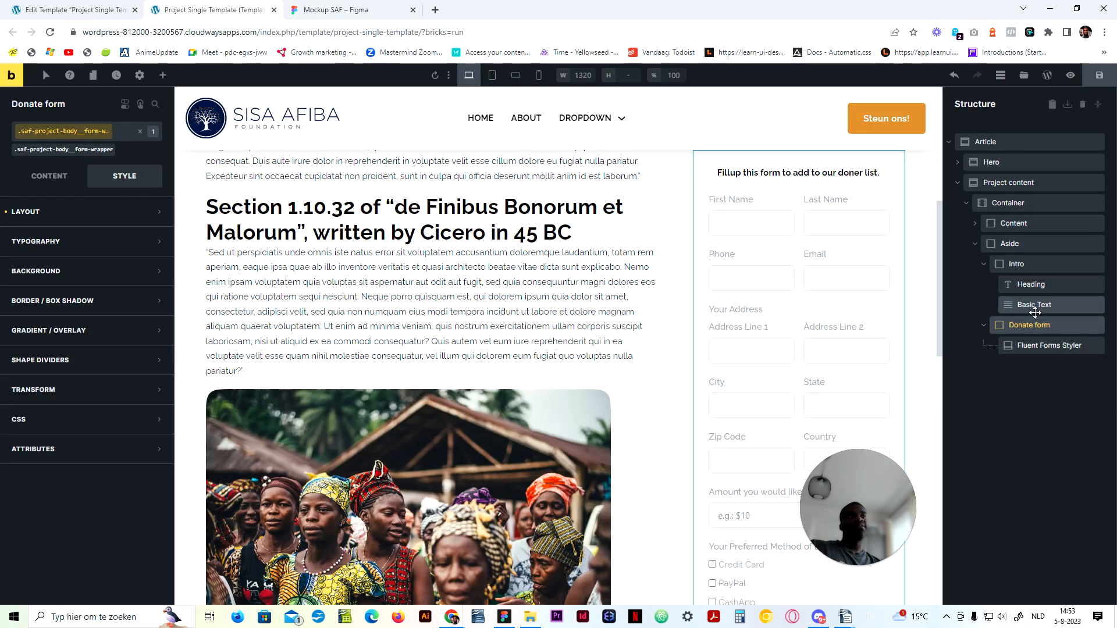
left_click(121, 272)
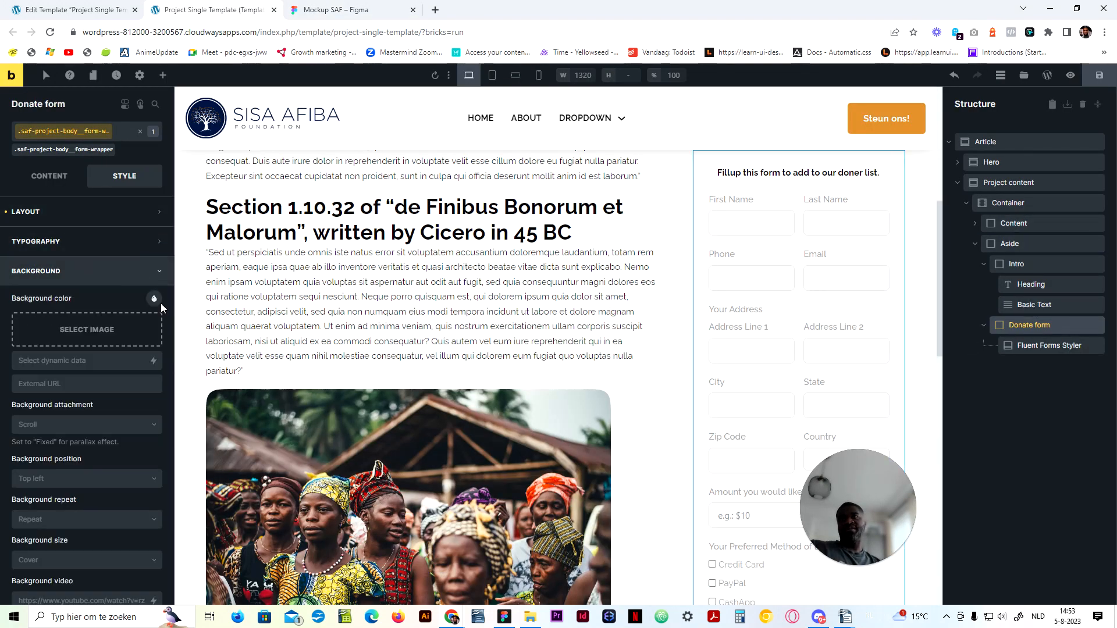
left_click(154, 298)
left_click(129, 396)
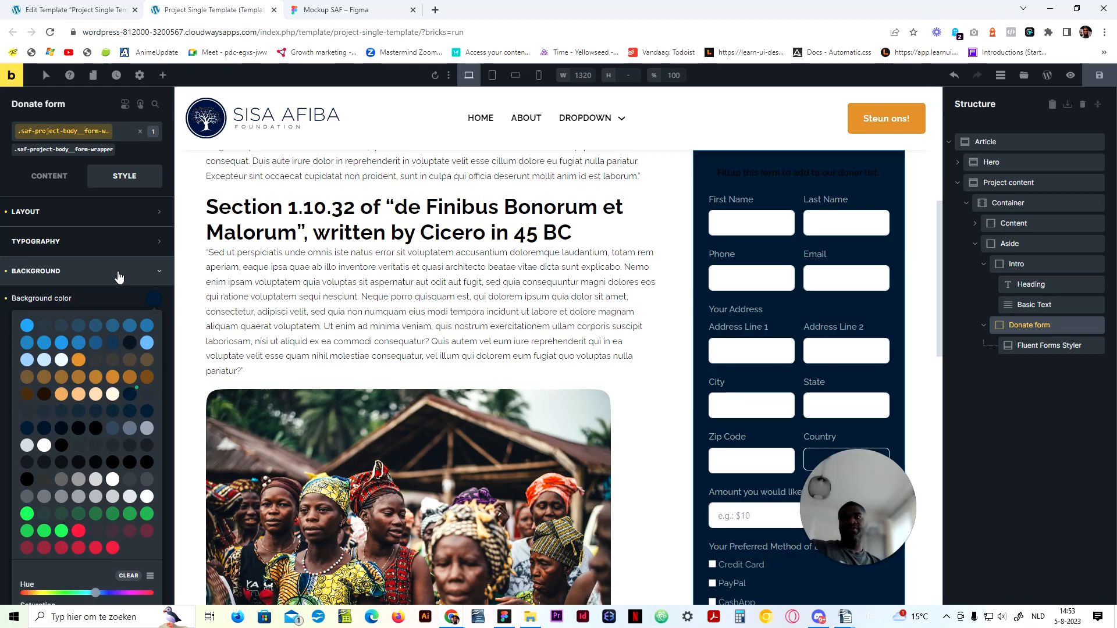
scroll(615, 384, "up", 4)
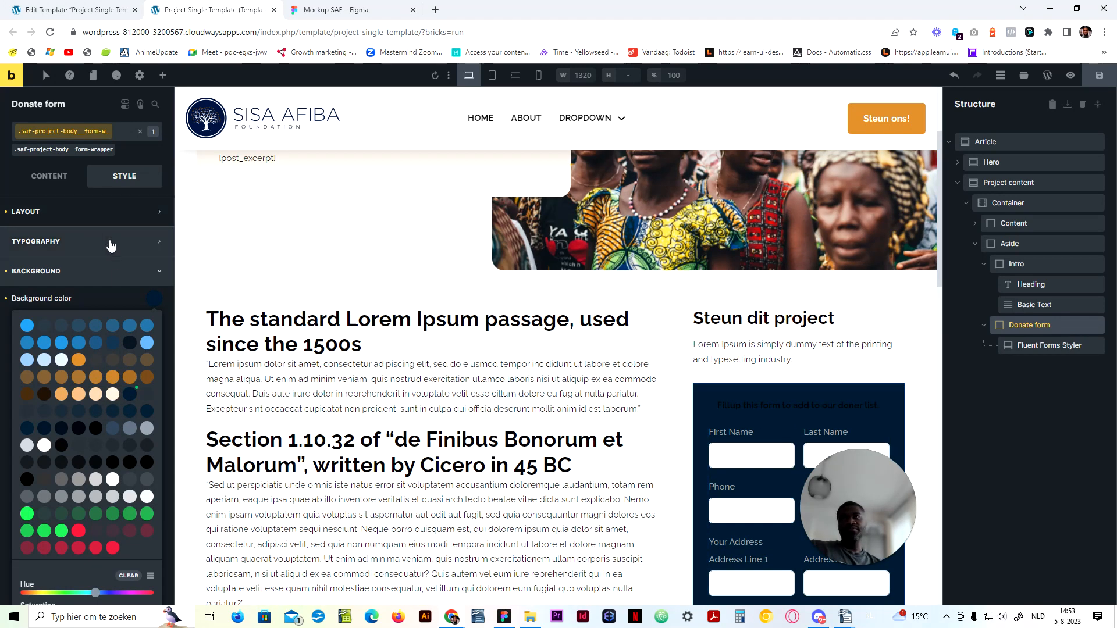
left_click(112, 271)
Step: Set the Donate form block's border radius to var(--radius-l) on all four linked corners
scroll(533, 331, "down", 3)
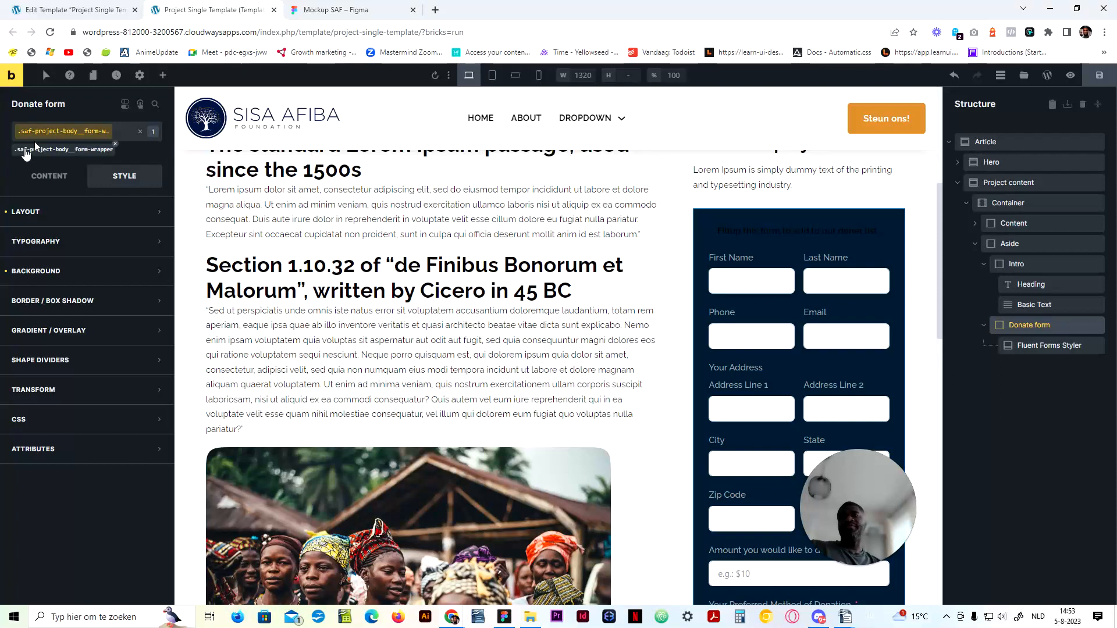
left_click(81, 300)
left_click(155, 329)
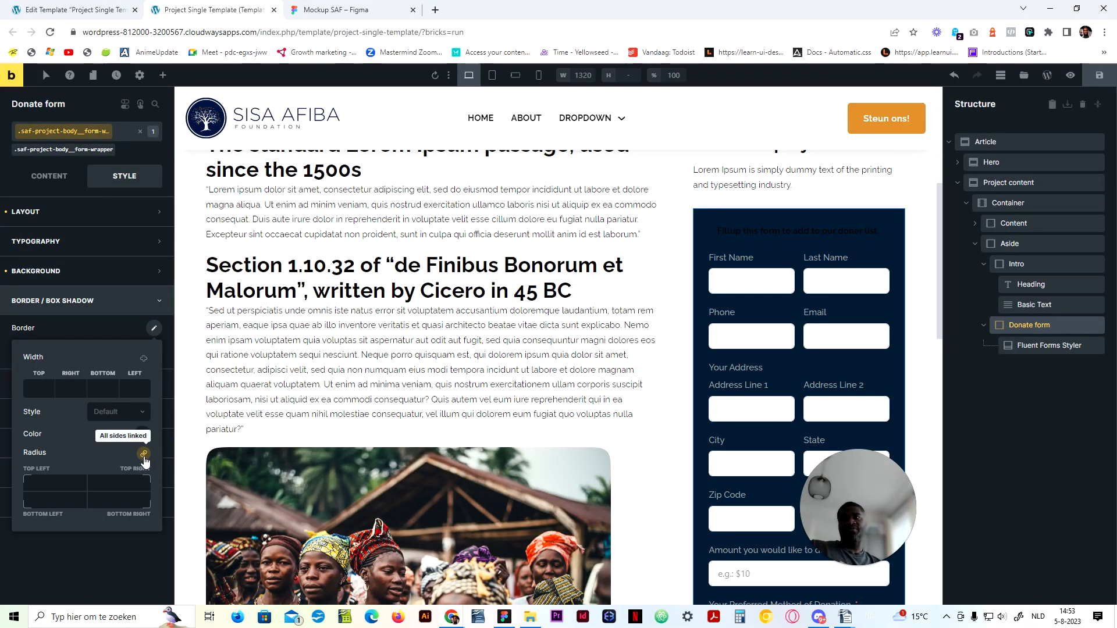
left_click(51, 483)
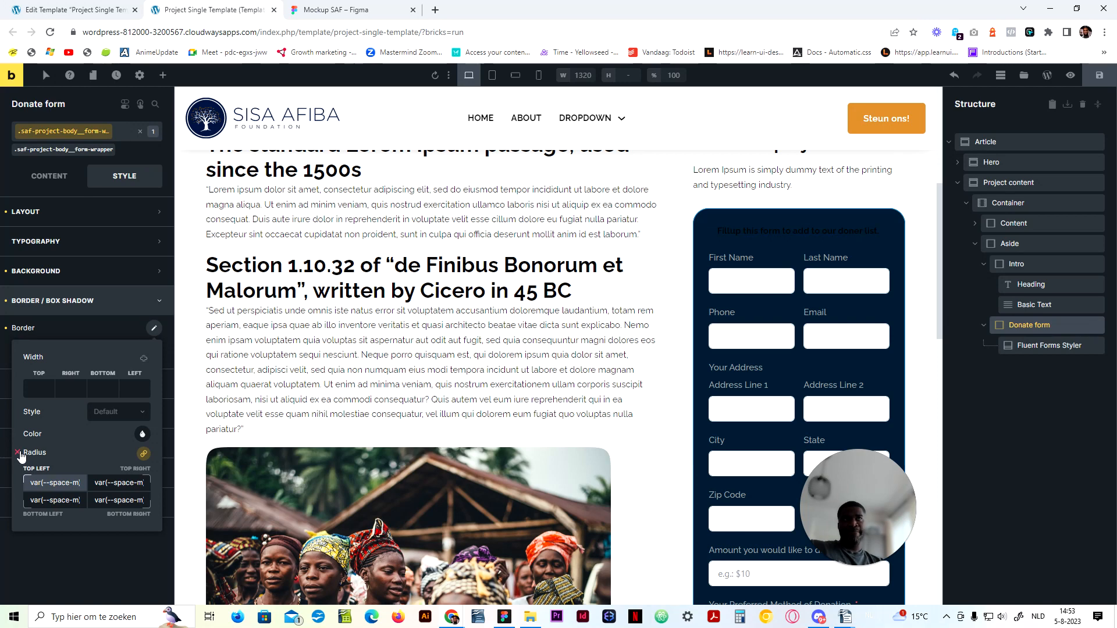
key("BackSpace")
type("l")
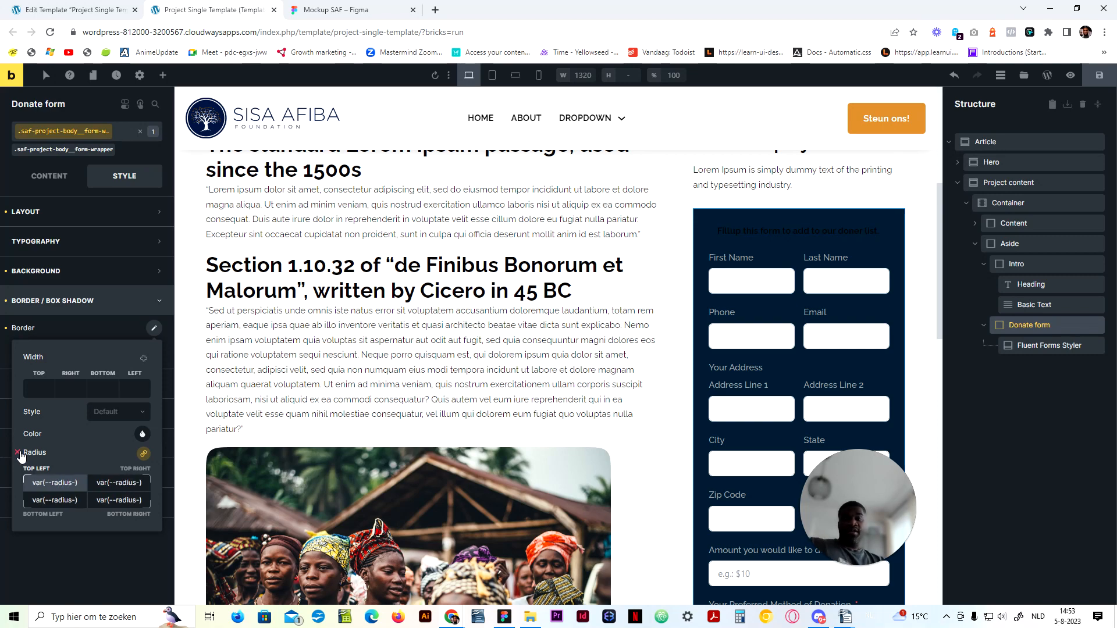
scroll(748, 262, "down", 10)
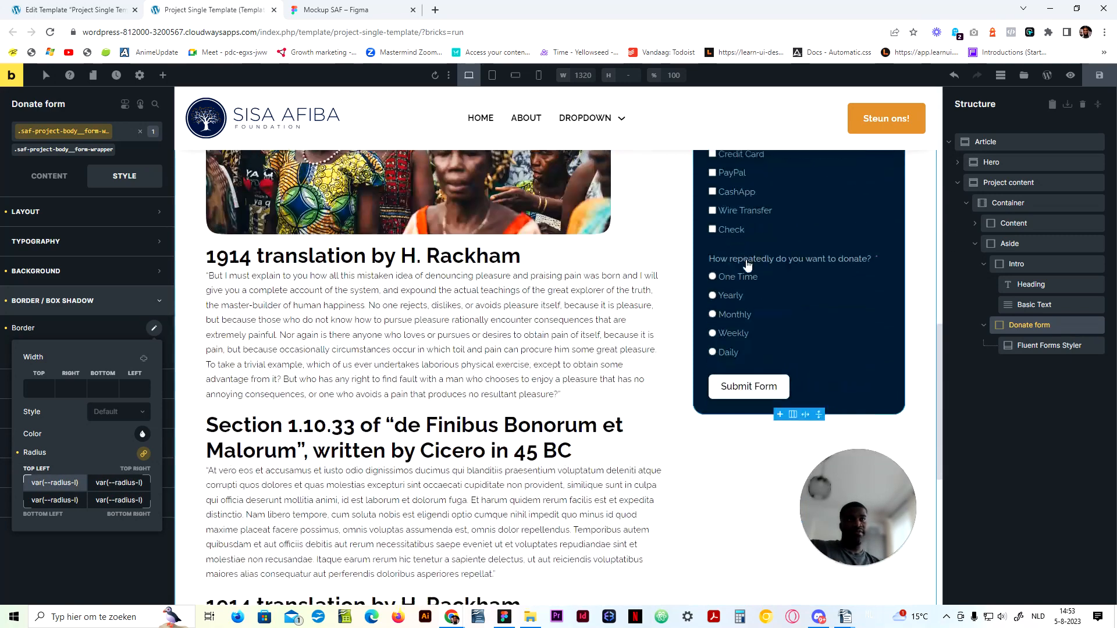
scroll(747, 262, "up", 8)
scroll(747, 262, "up", 5)
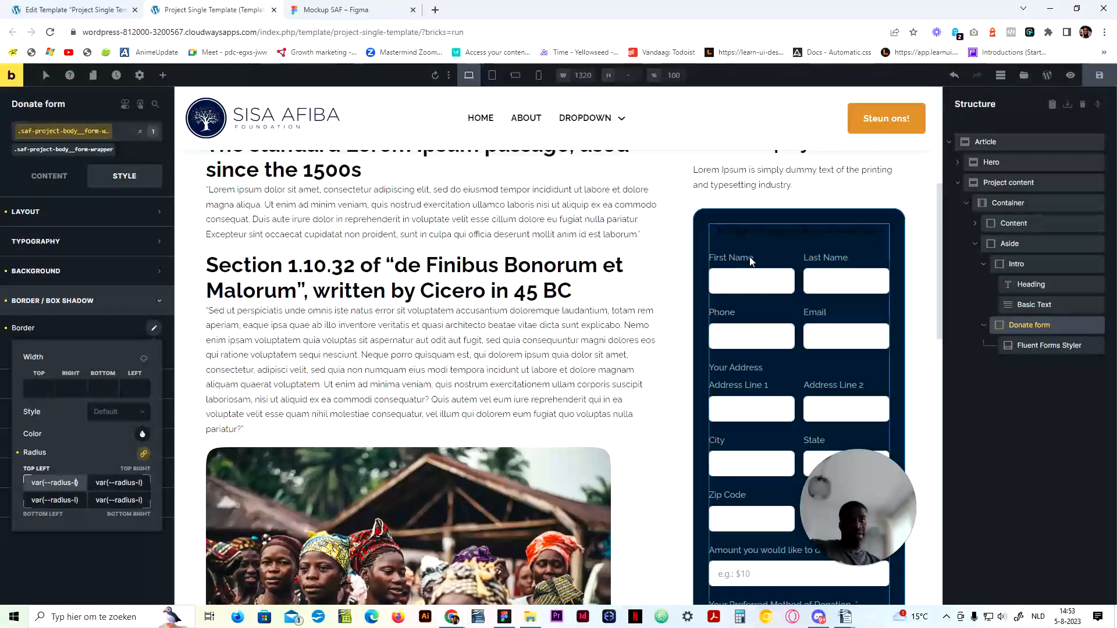
Step: Compare the Donate form with the Figma mockup and save the template
left_click(329, 9)
left_click(228, 5)
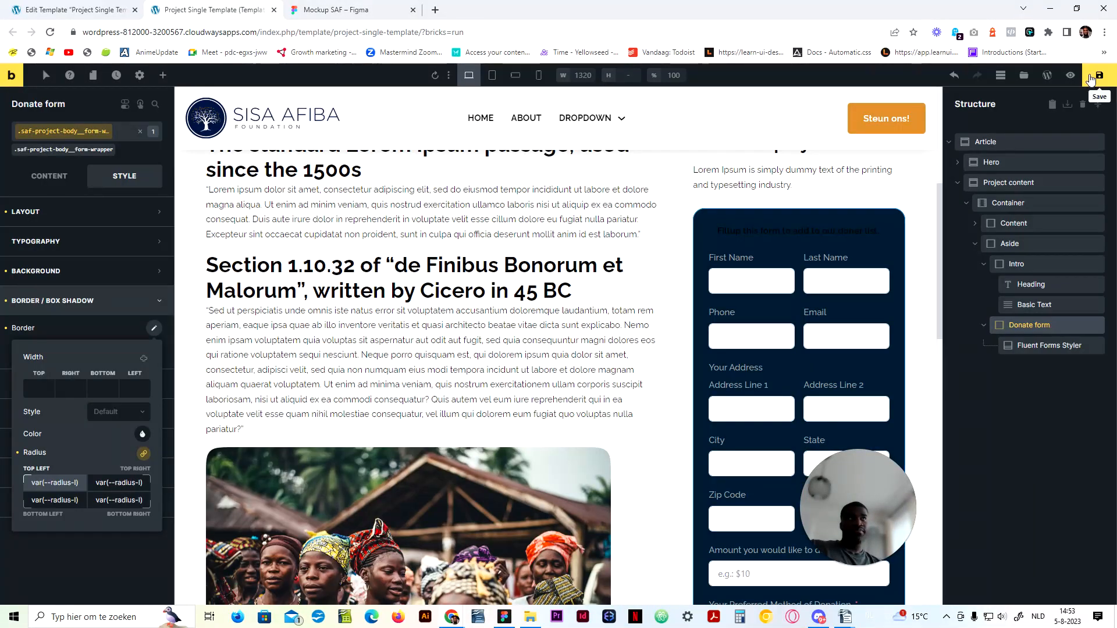
scroll(447, 380, "down", 3)
scroll(447, 379, "down", 4)
key("ctrl+s")
scroll(447, 379, "up", 8)
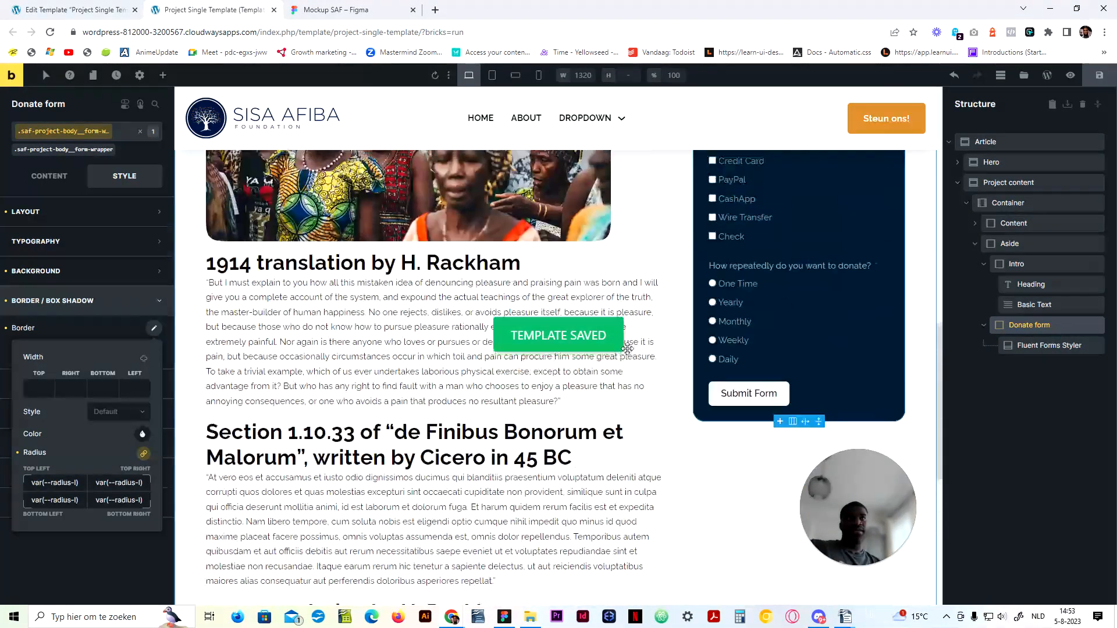
Step: Inspect the project content Container's grid template columns and its layout at the tablet portrait breakpoint
left_click(1015, 202)
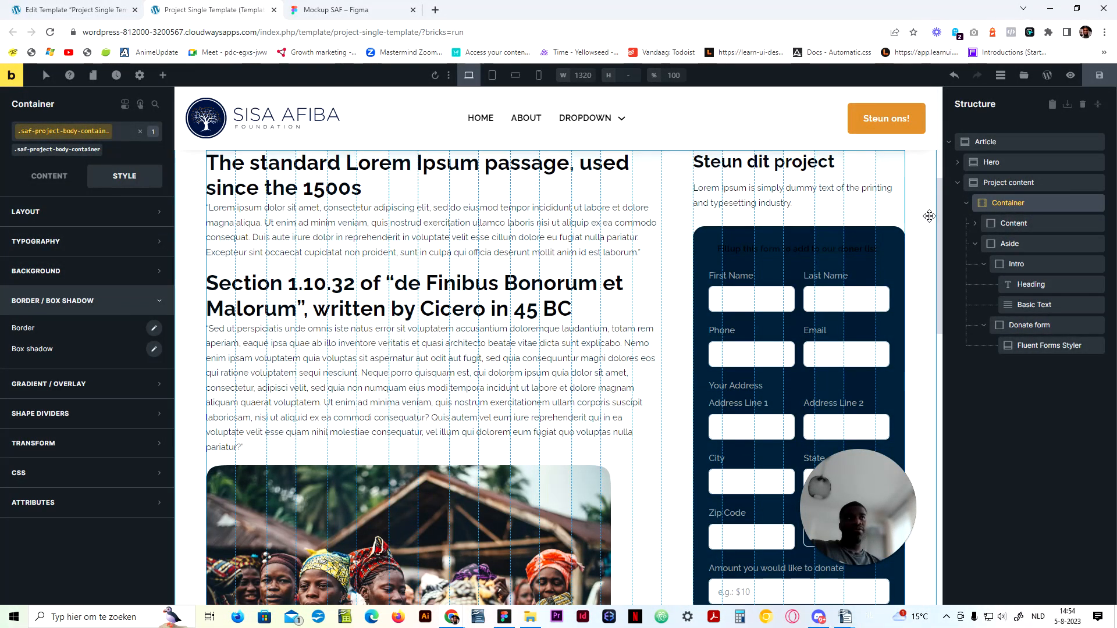
left_click(62, 185)
left_click(119, 326)
key("ctrl+a")
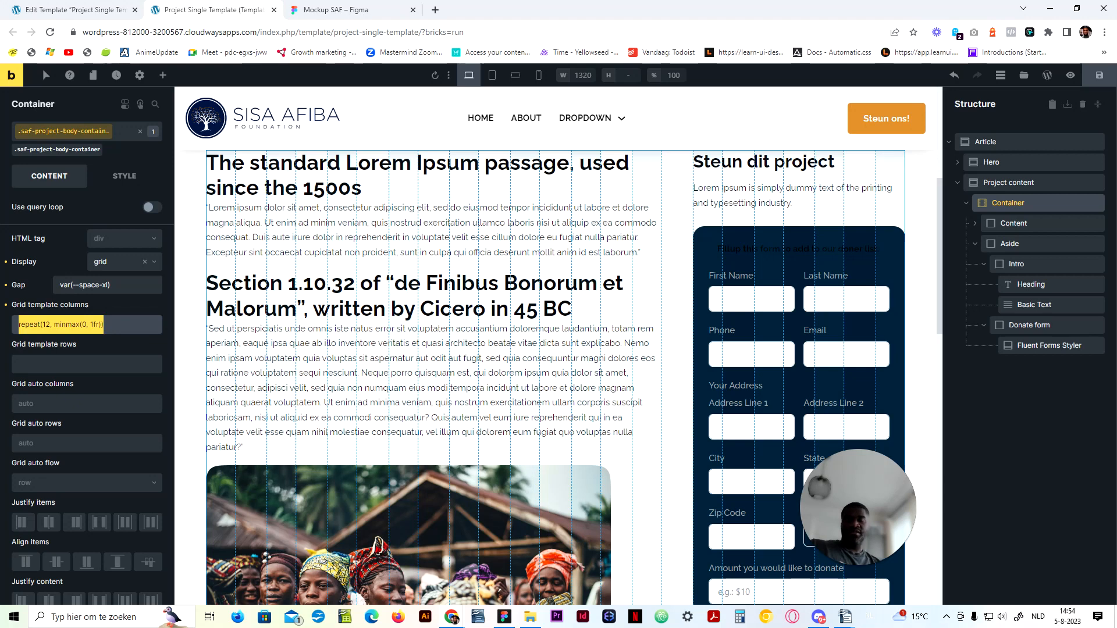
scroll(332, 319, "up", 3)
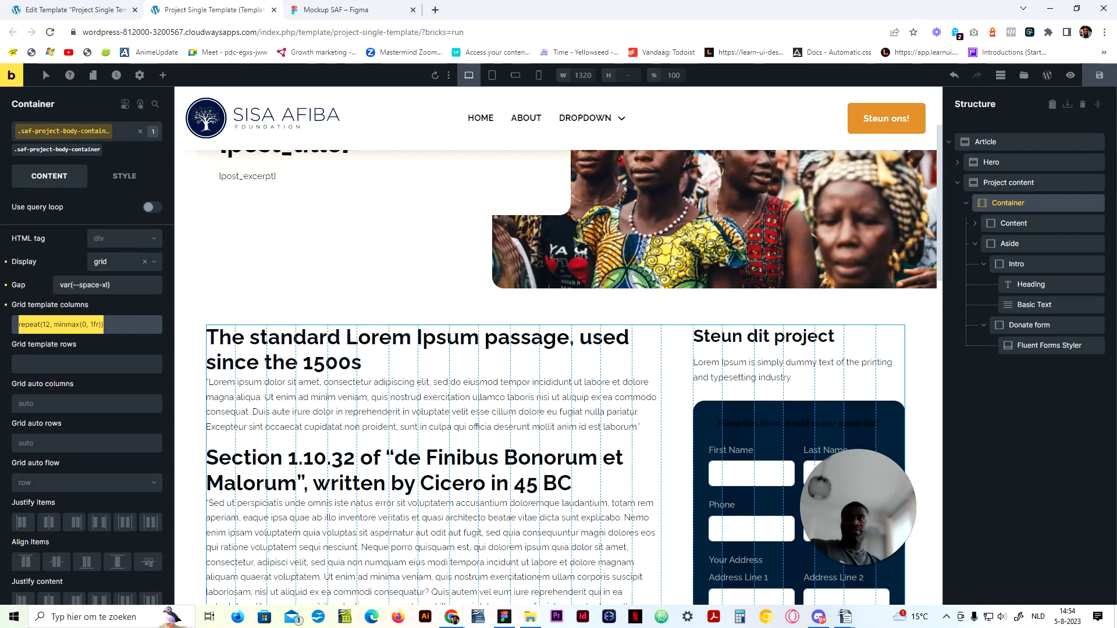
left_click(492, 75)
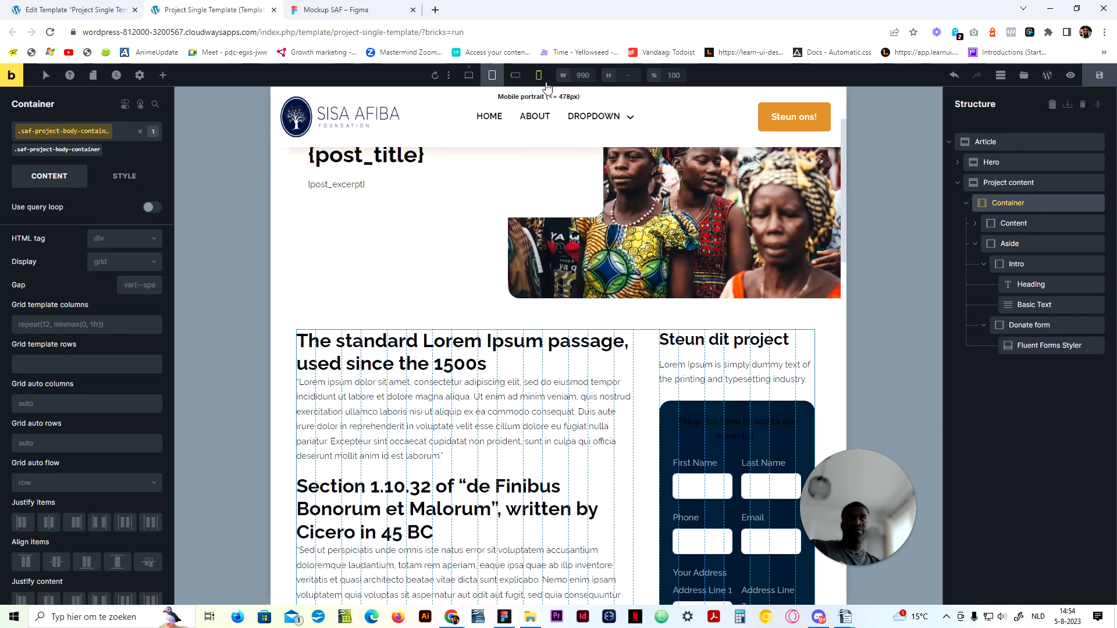
Step: At the mobile landscape breakpoint, set the grid column of both the Content and Aside blocks to span 12
left_click(515, 75)
scroll(516, 242, "down", 2)
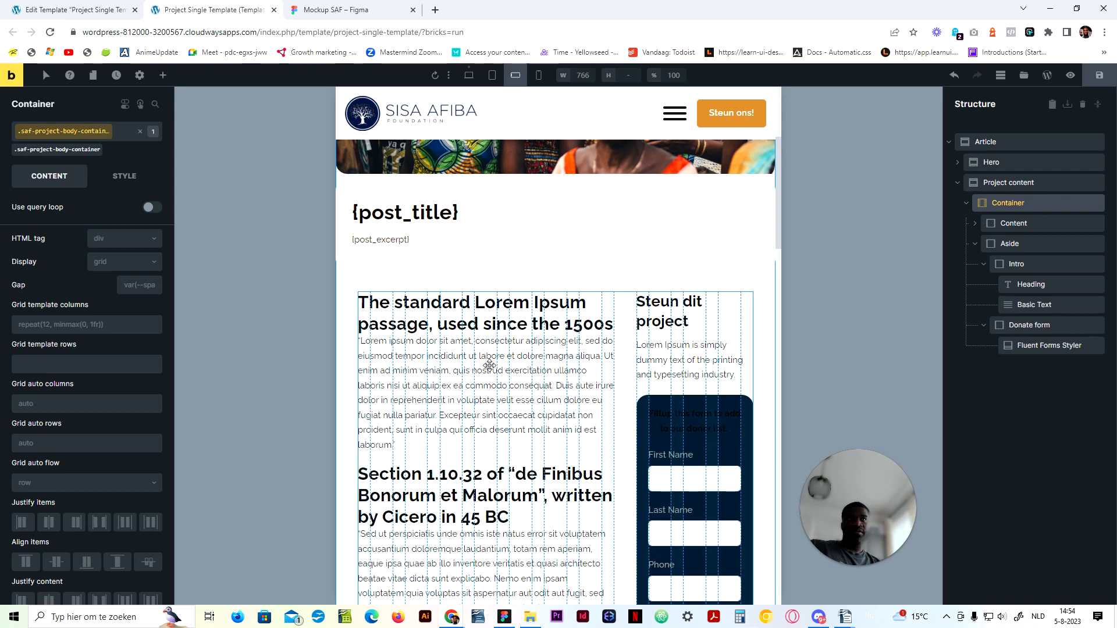
scroll(488, 364, "down", 4)
scroll(492, 334, "up", 3)
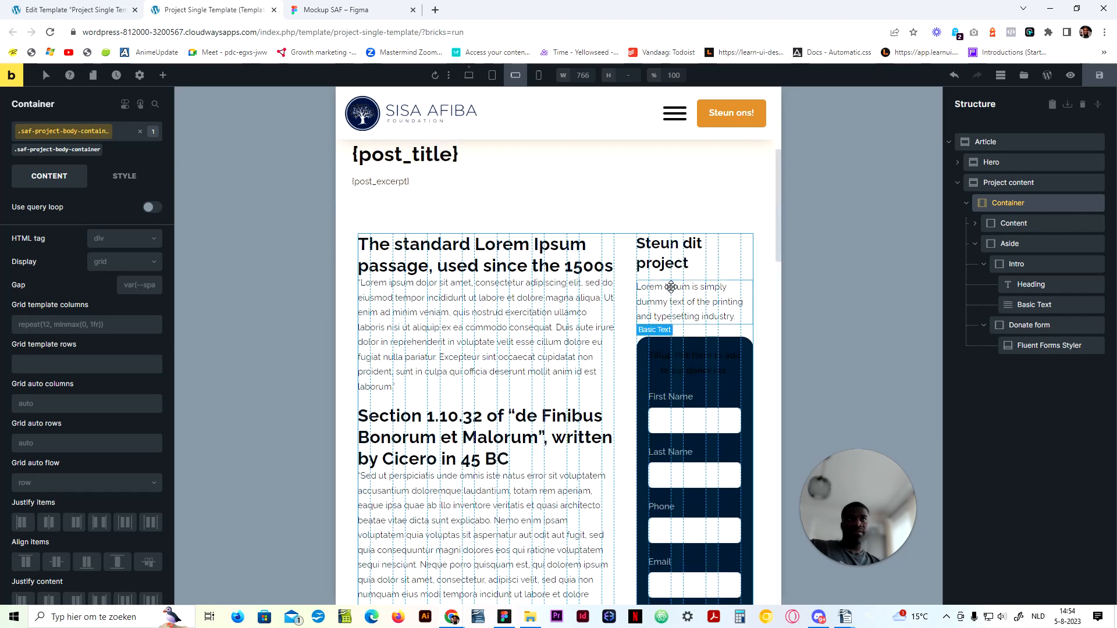
left_click(1032, 227)
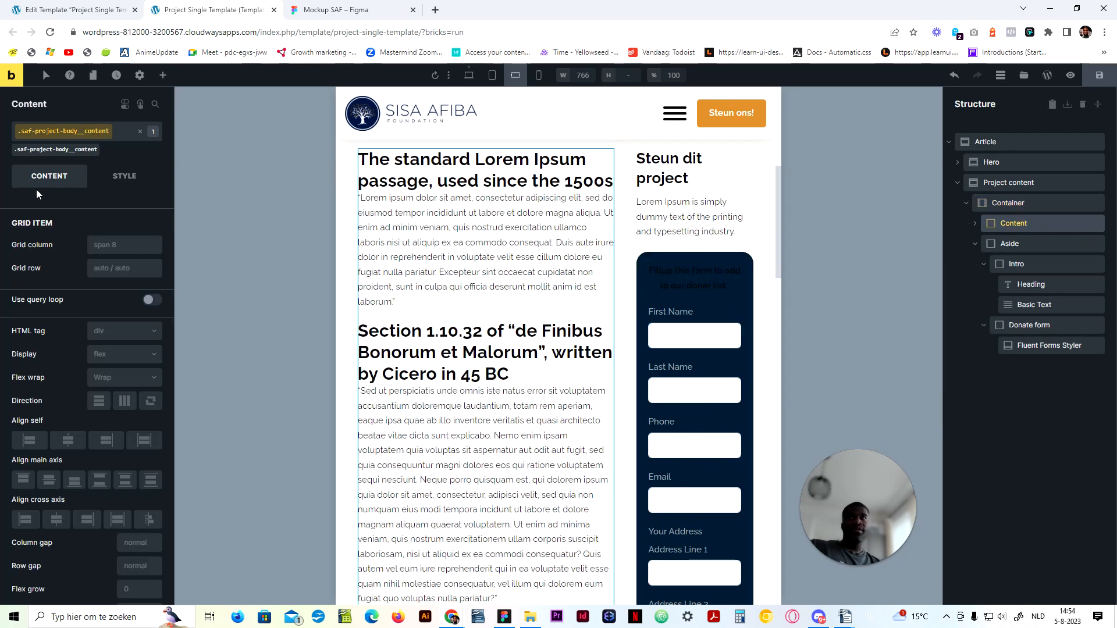
left_click(124, 245)
type("span 12")
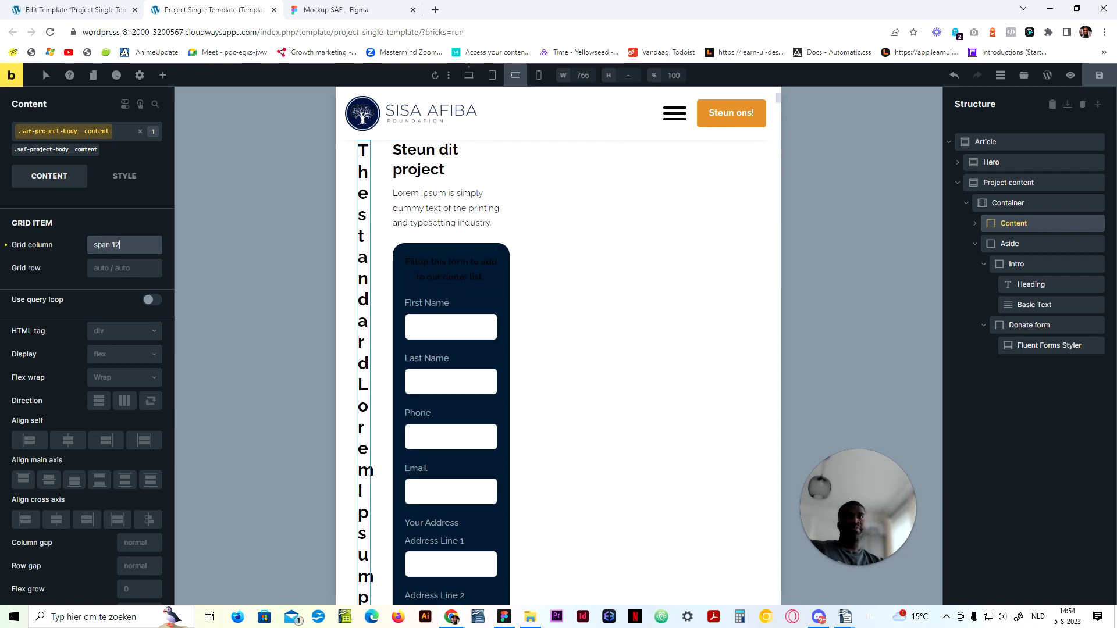
left_click(1016, 237)
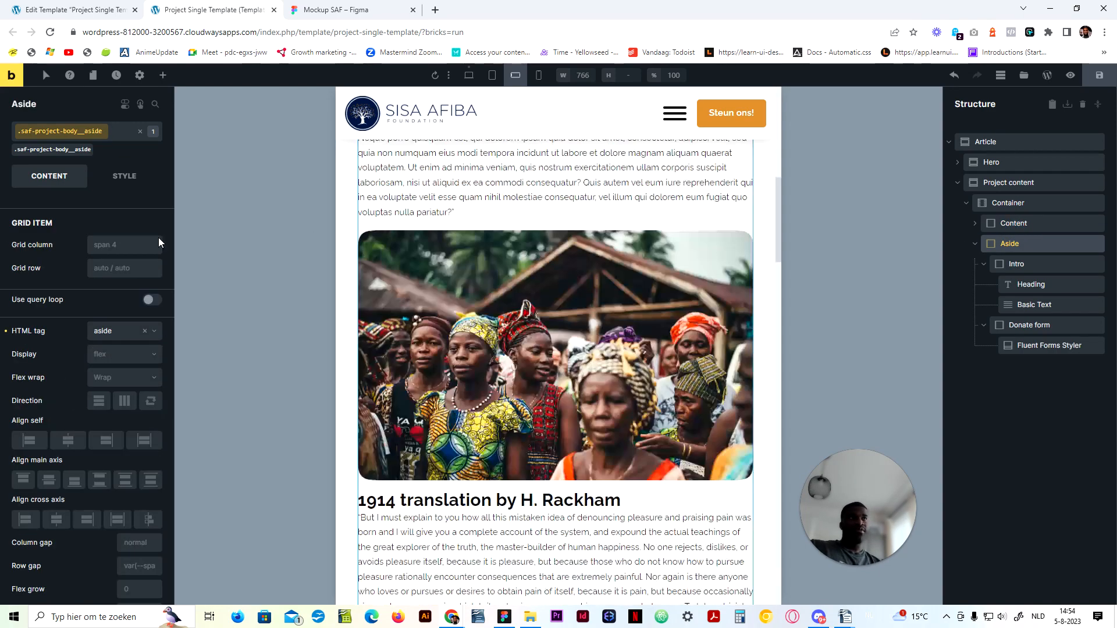
left_click(95, 245)
type("span 12")
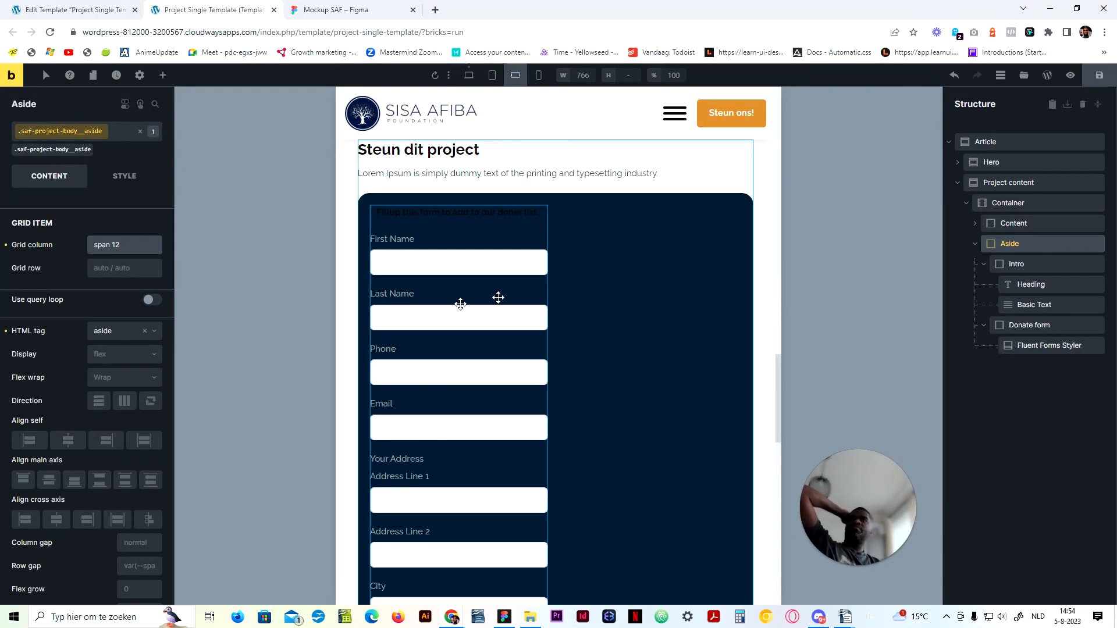
Step: Set the Fluent Forms Styler's form container width to 100% at the desktop breakpoint and check the form at both mobile breakpoints
left_click(1029, 346)
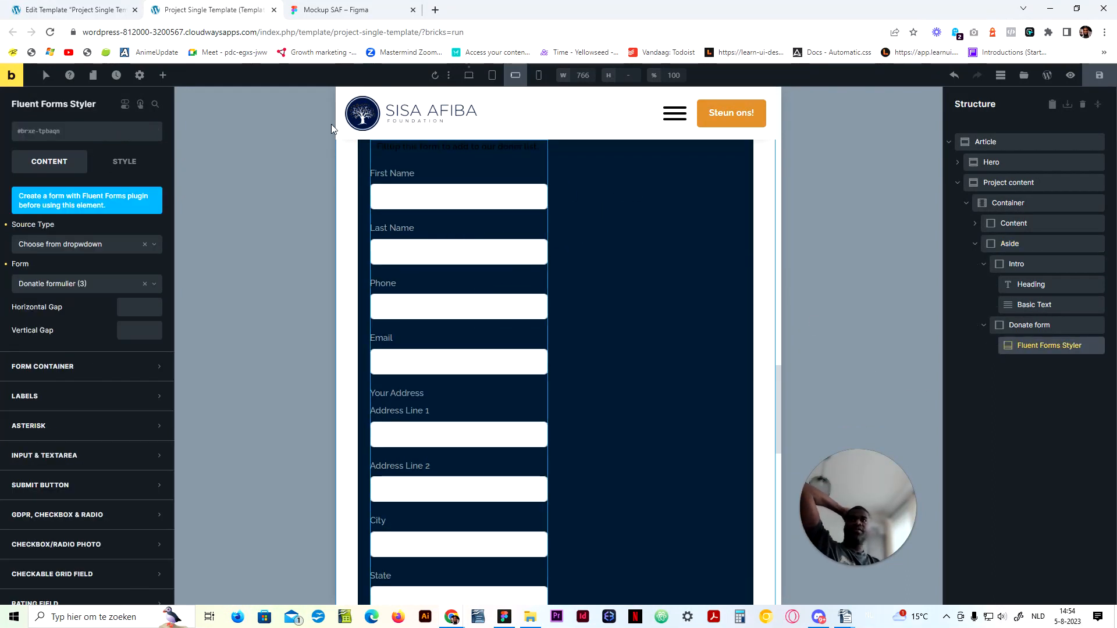
left_click(469, 75)
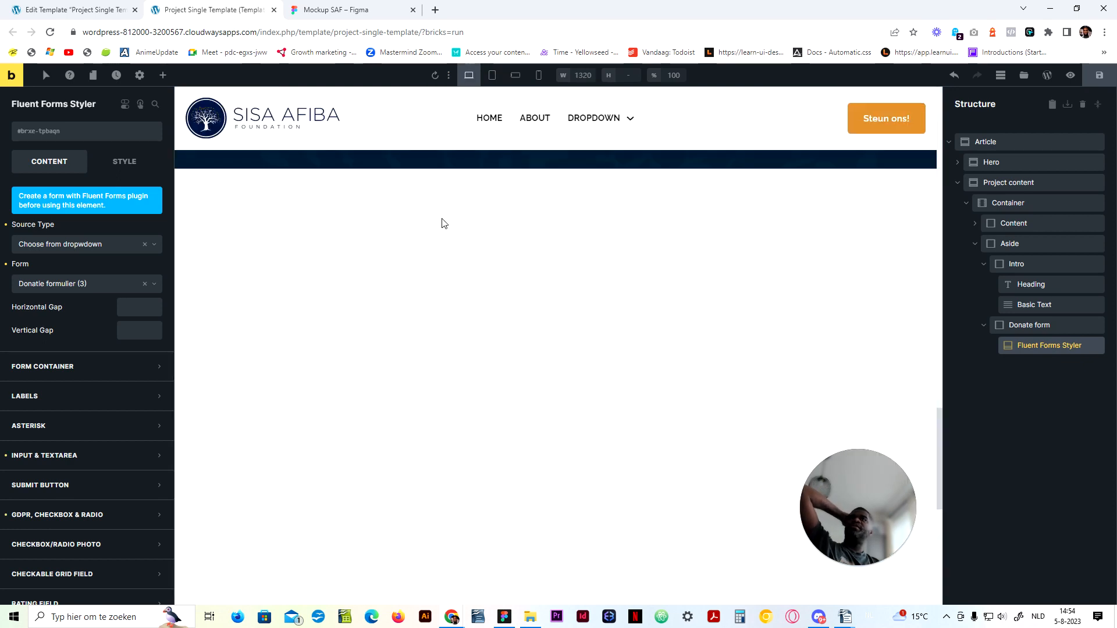
left_click(100, 375)
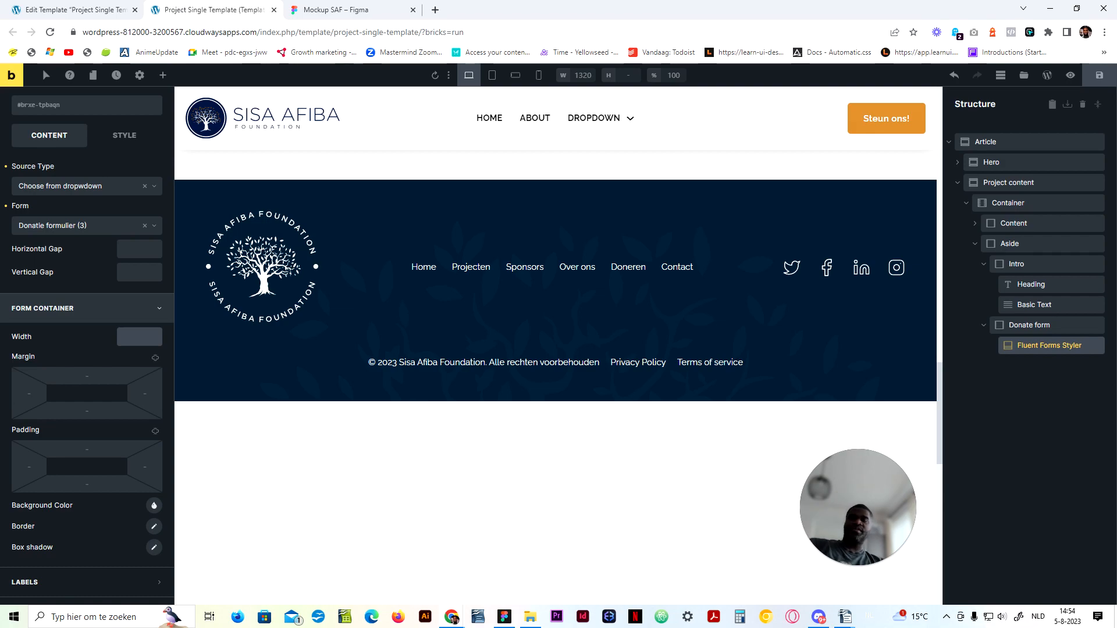
scroll(500, 415, "up", 18)
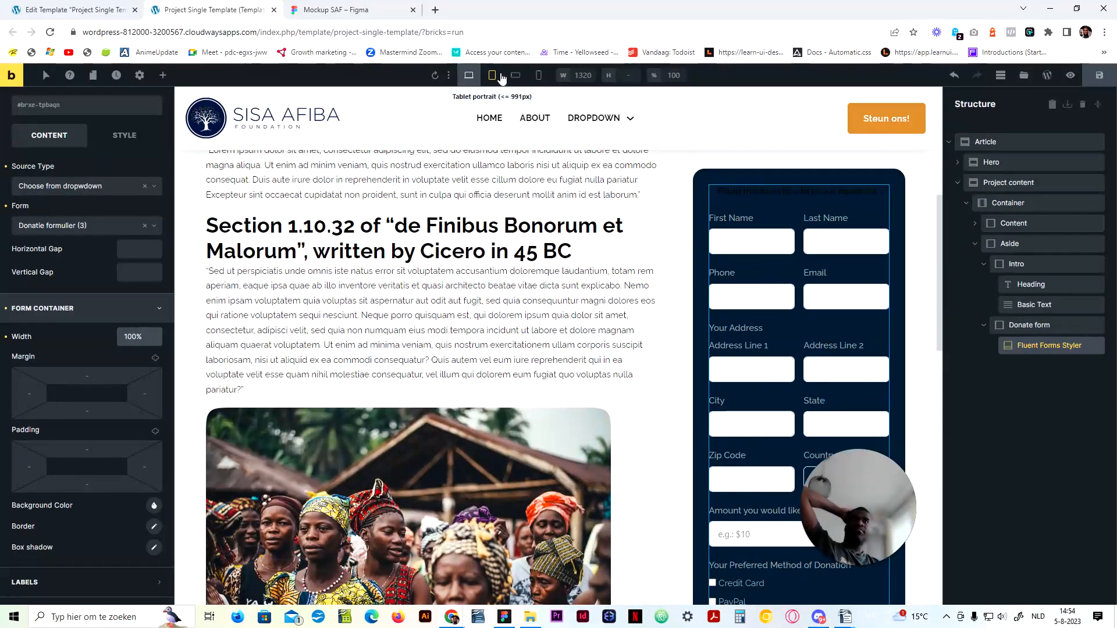
left_click(515, 75)
scroll(534, 388, "down", 10)
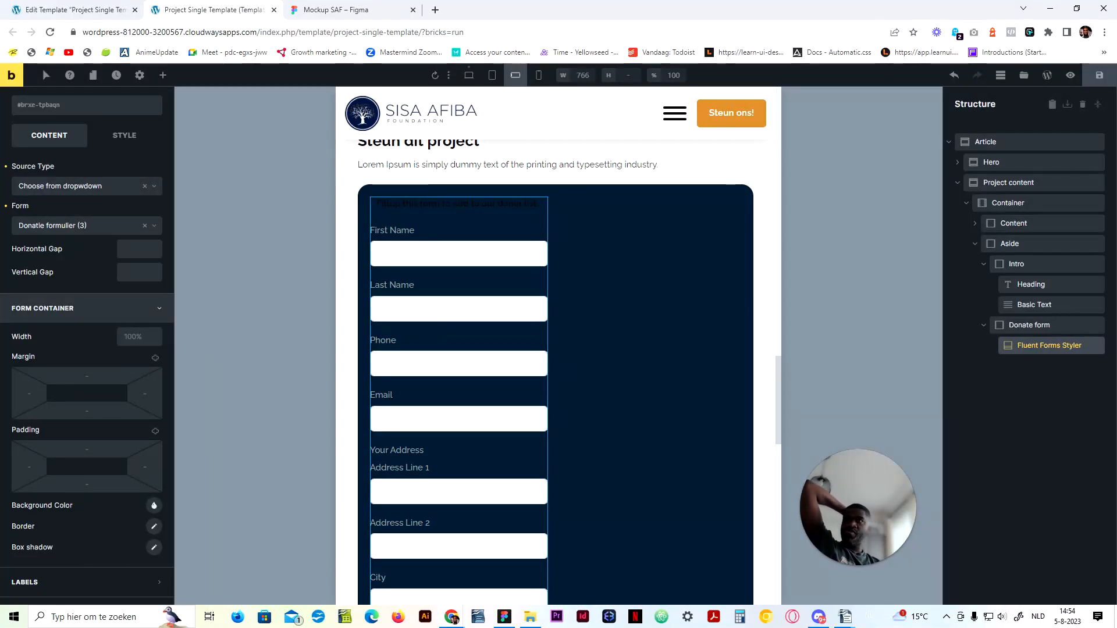
scroll(528, 232, "down", 4)
scroll(528, 155, "up", 3)
left_click(540, 73)
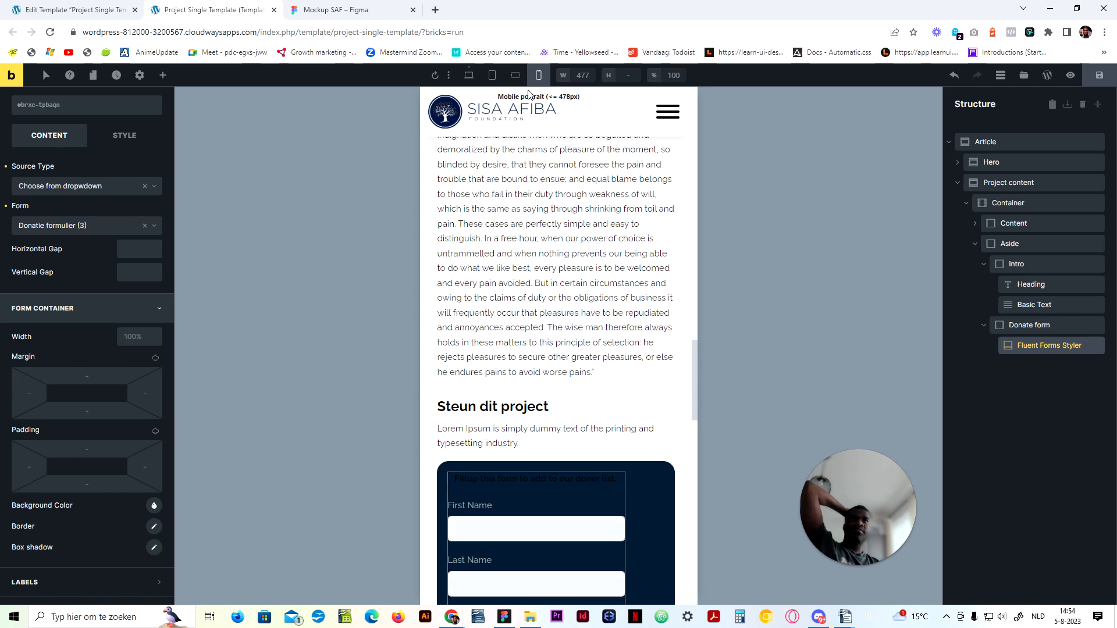
Step: Look through the Fluent Forms Styler's form container and input and textarea settings at the desktop breakpoint
left_click(469, 76)
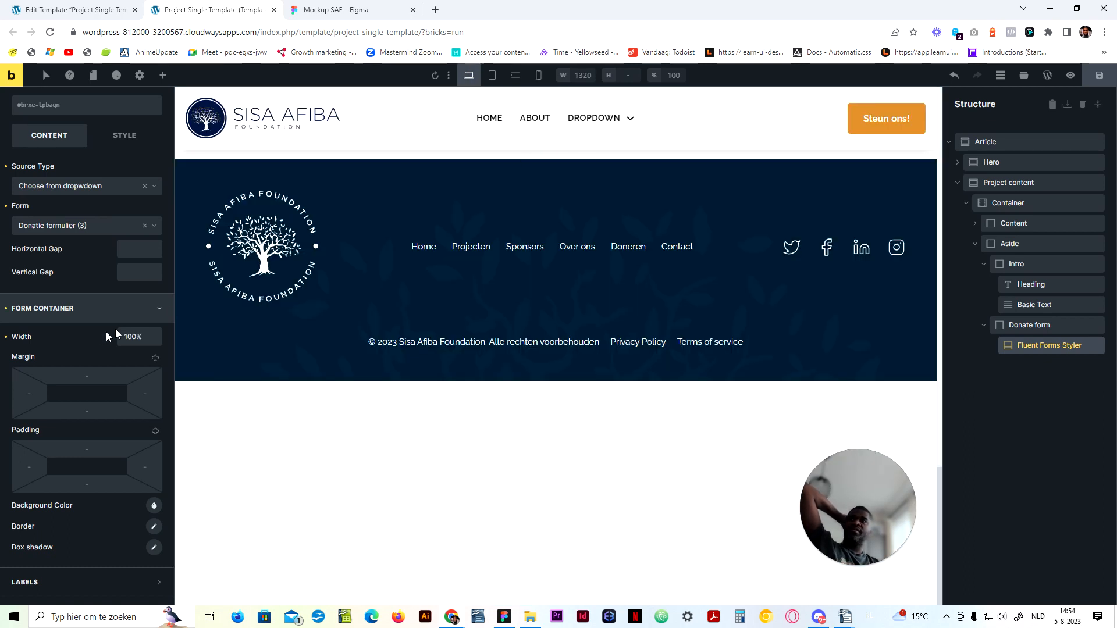
scroll(135, 378, "down", 7)
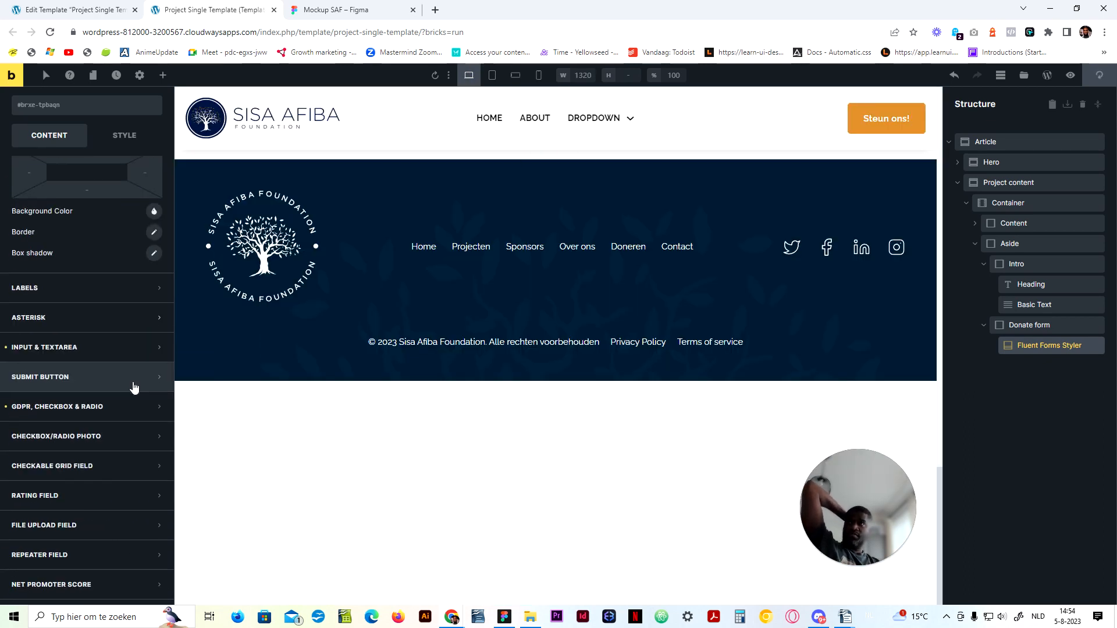
scroll(134, 384, "up", 2)
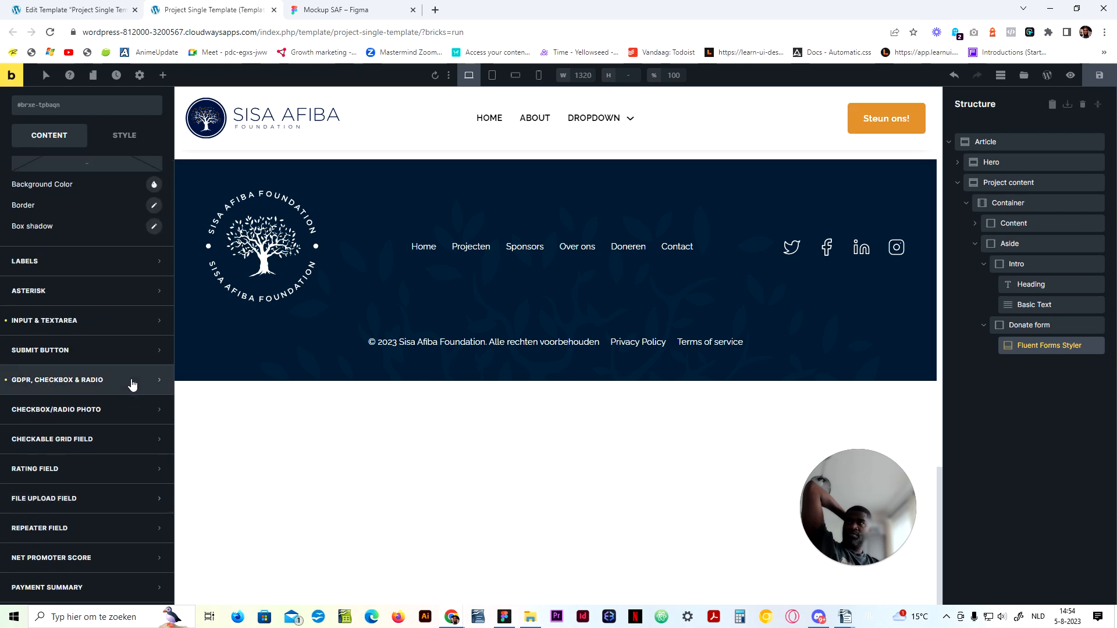
left_click(116, 330)
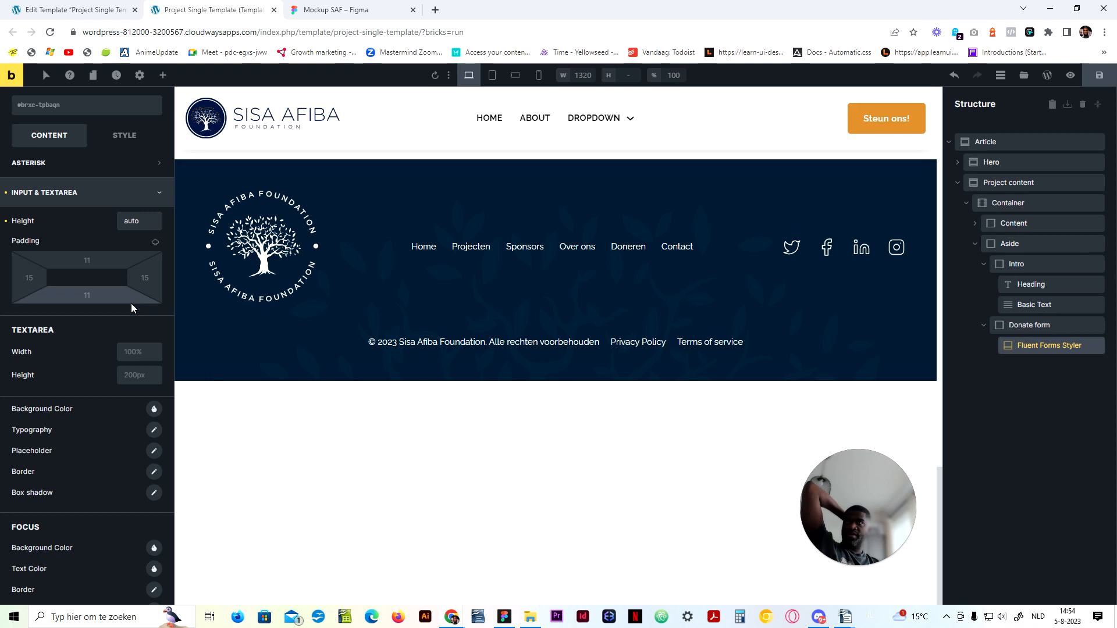
scroll(120, 328, "up", 2)
left_click(92, 309)
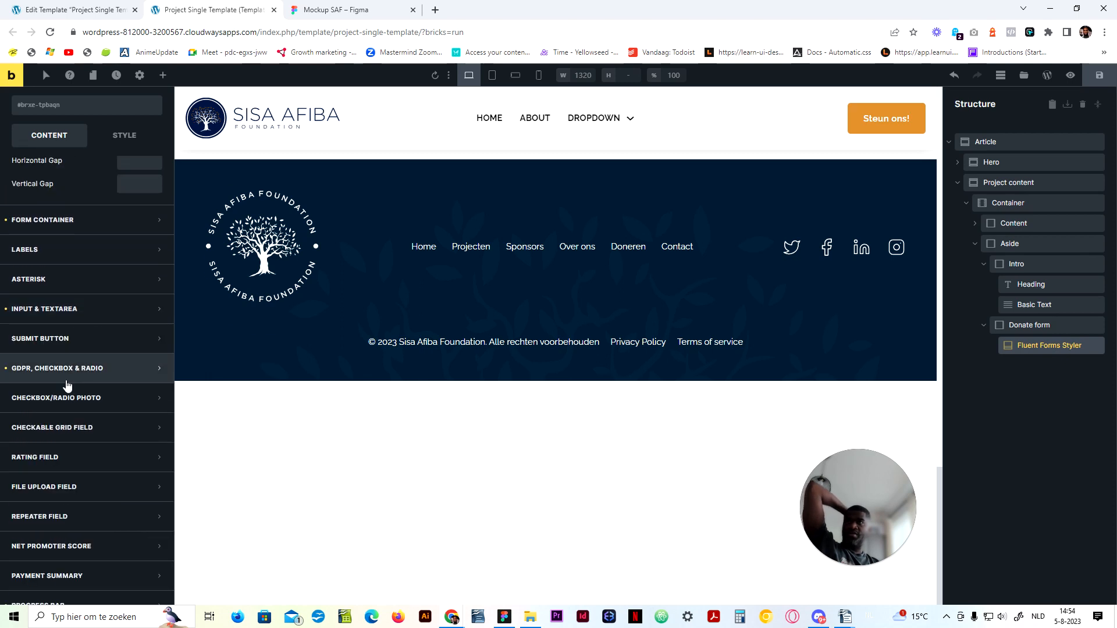
scroll(67, 373, "up", 3)
Step: Save the template and preview the project page on the front end, reviewing it from the hero to the footer
left_click(1109, 86)
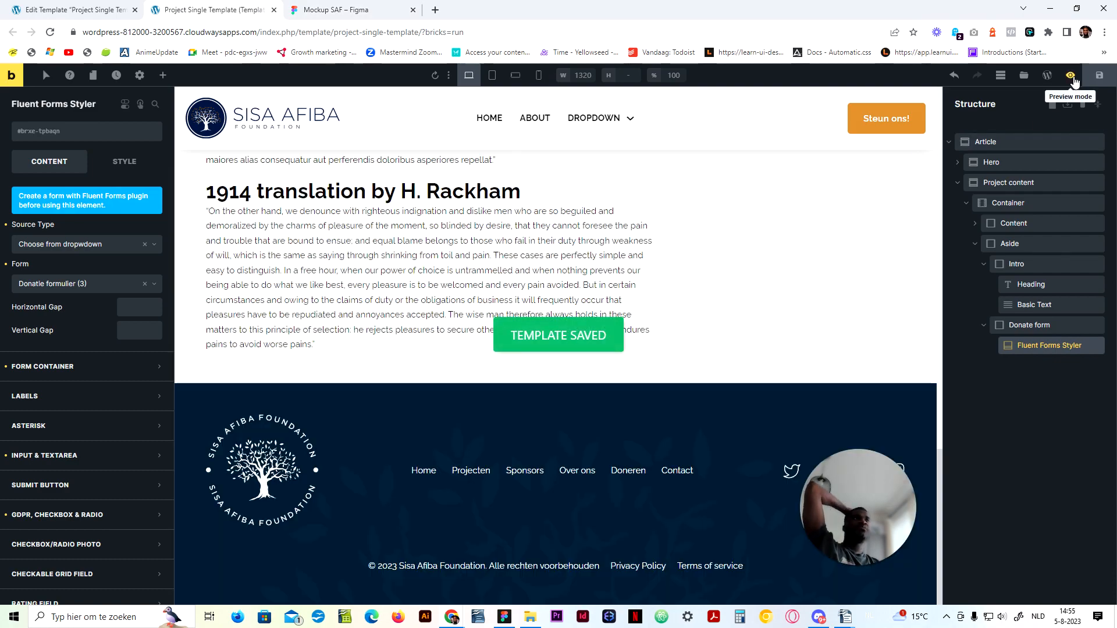
left_click(1072, 76)
left_click(1047, 77)
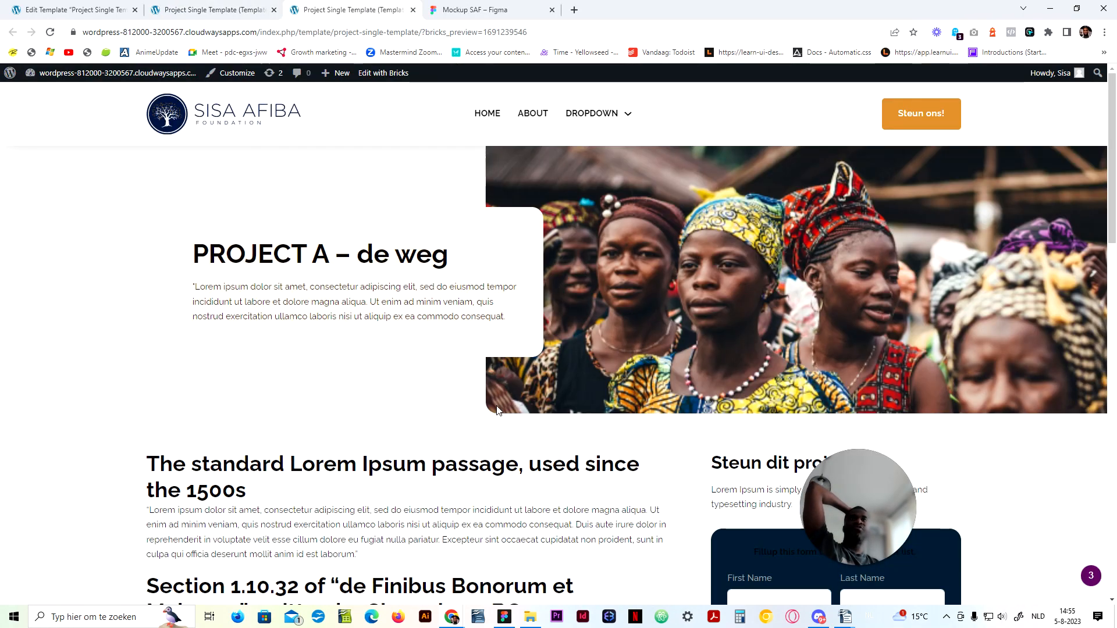
scroll(523, 402, "down", 10)
scroll(569, 416, "down", 8)
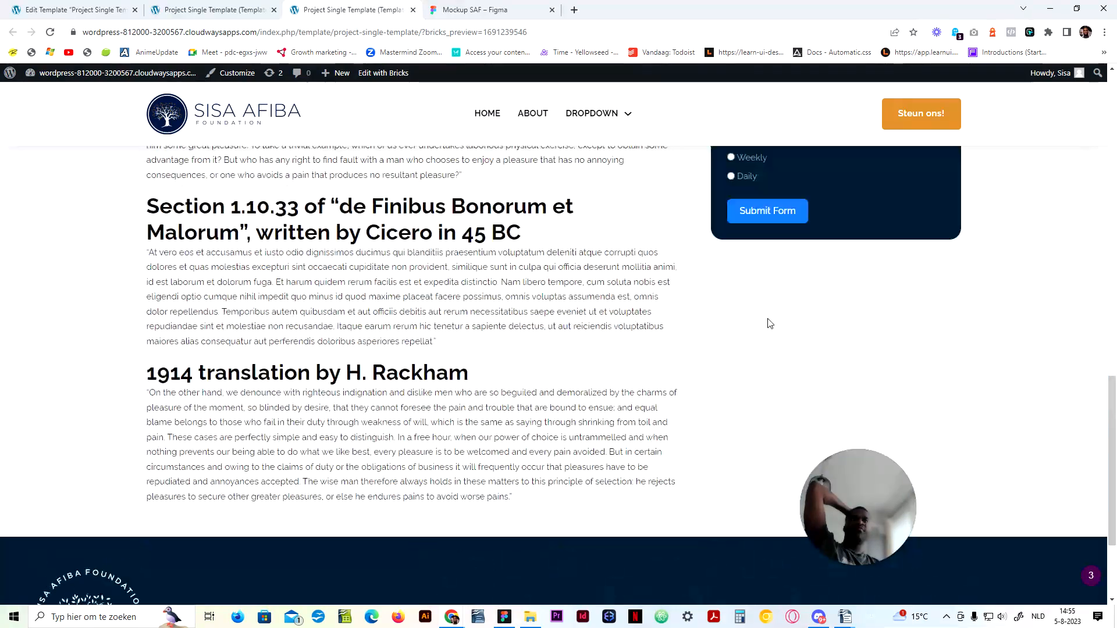
scroll(766, 324, "up", 8)
Step: Emulate a responsive viewport 650 px wide in the browser's developer tools and check the donation form at that width
left_click(1077, 9)
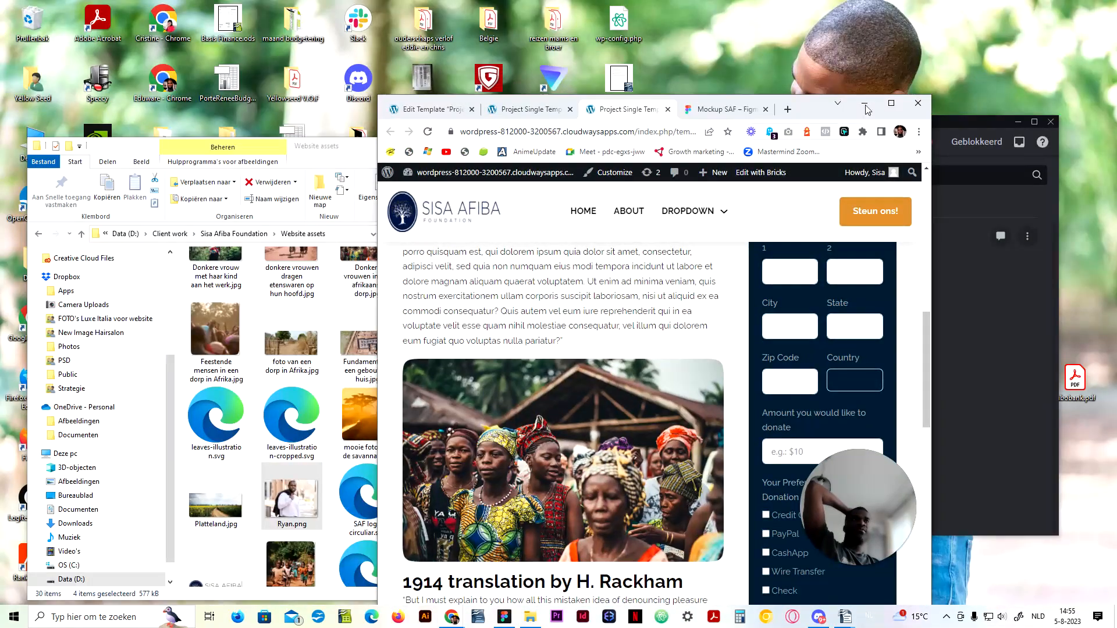
left_click(890, 103)
key("ctrl+shift+j")
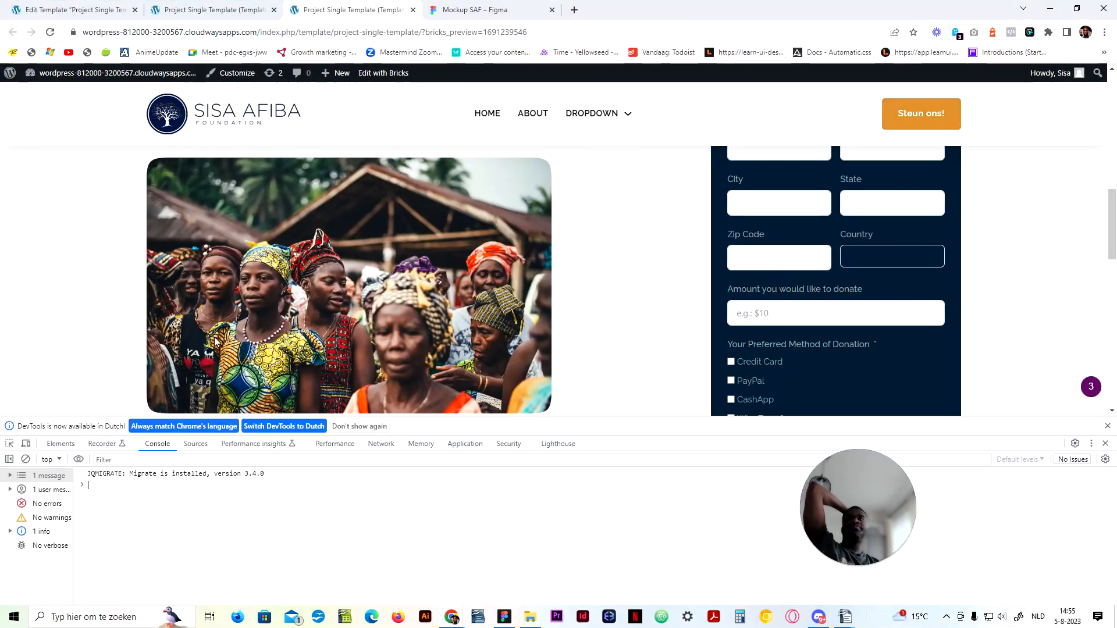
left_click(26, 443)
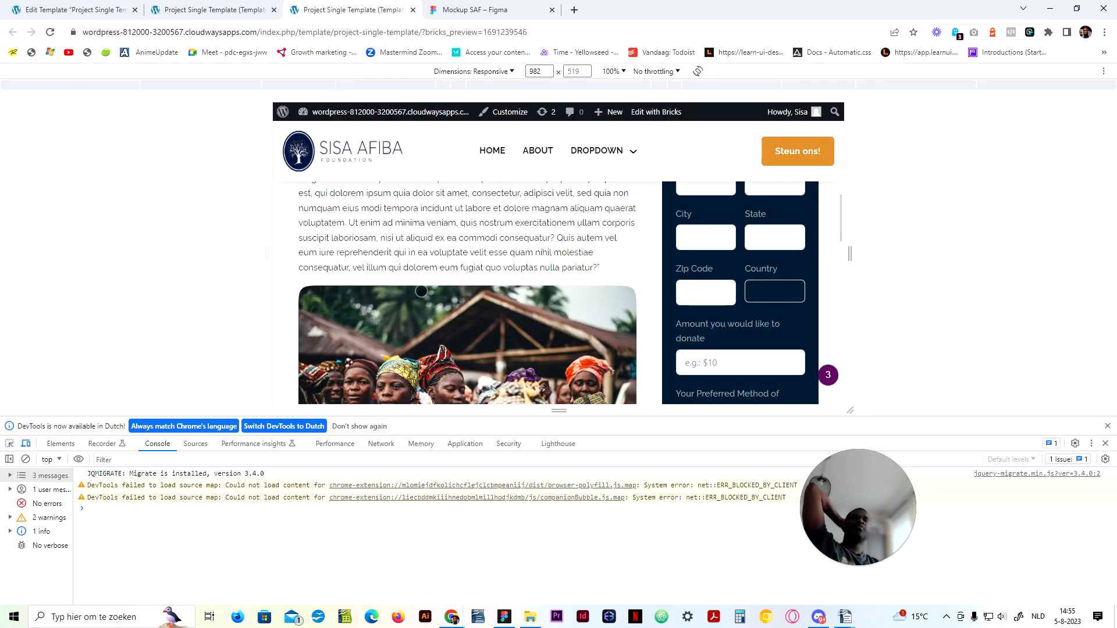
left_click_drag(853, 264, 753, 258)
scroll(572, 330, "down", 10)
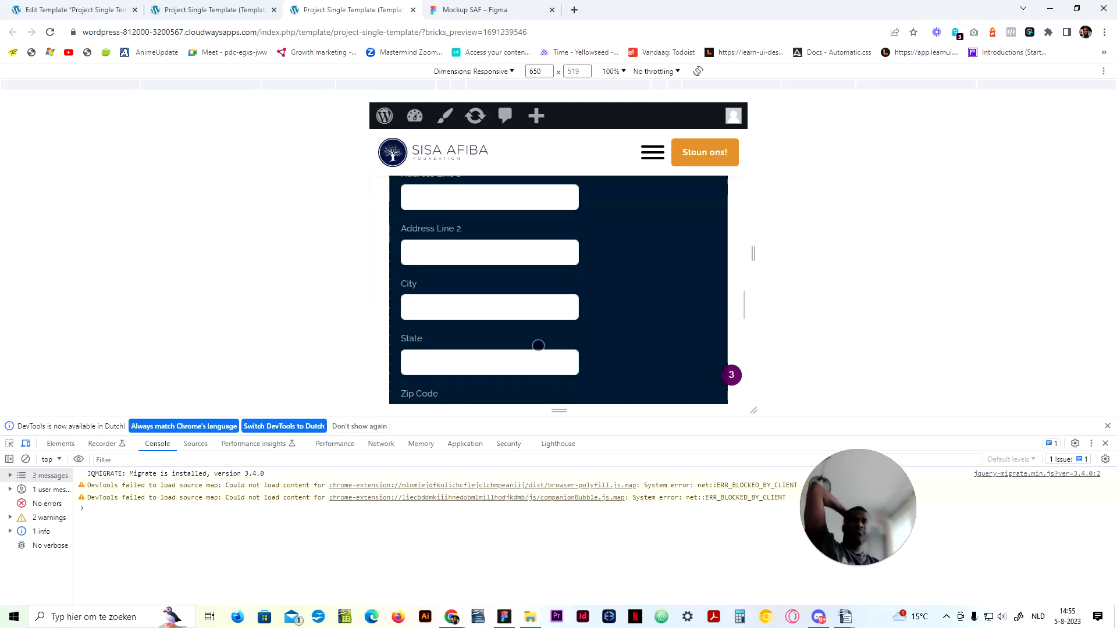
scroll(536, 346, "up", 5)
scroll(485, 320, "down", 2)
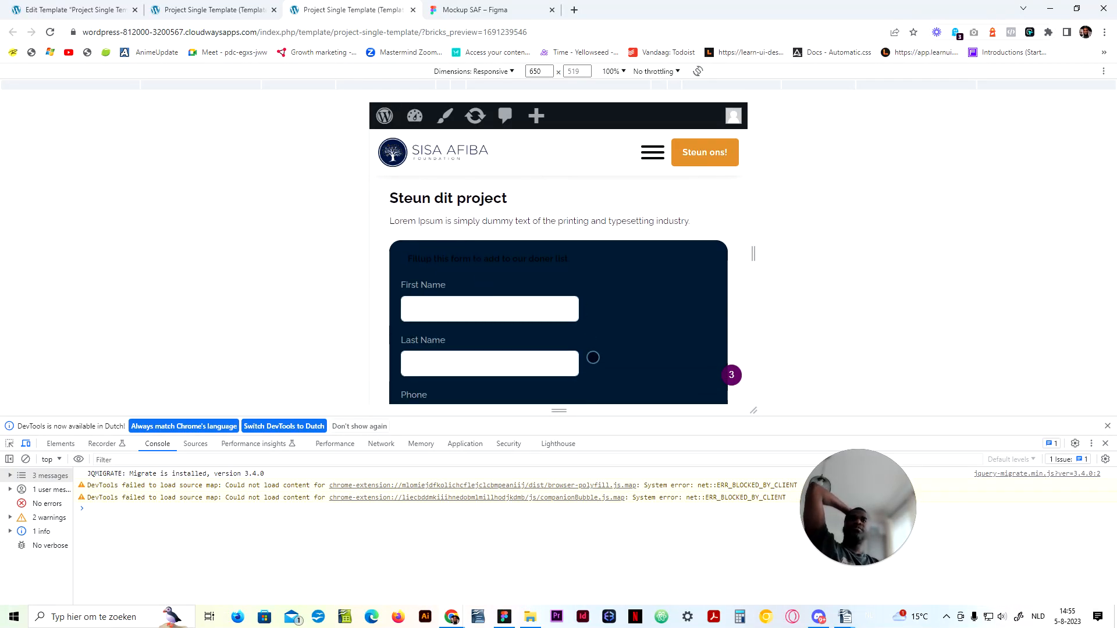
Step: Inspect the markup of the donation form's name field container, custom HTML group and fieldset for their widths
left_click(10, 444)
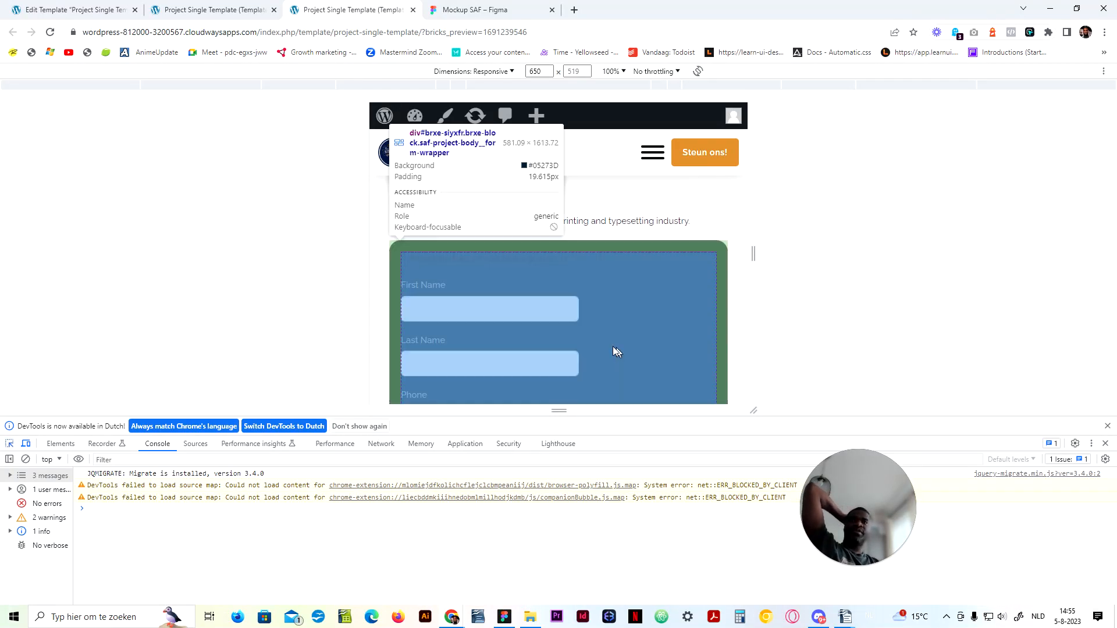
left_click(579, 331)
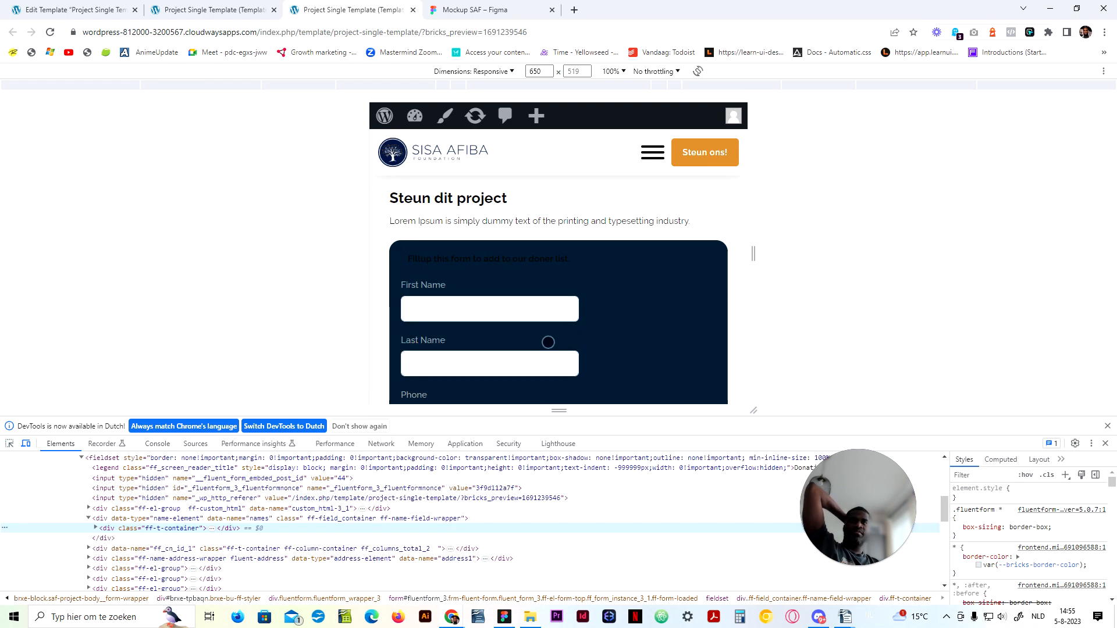
left_click(324, 519)
left_click(325, 508)
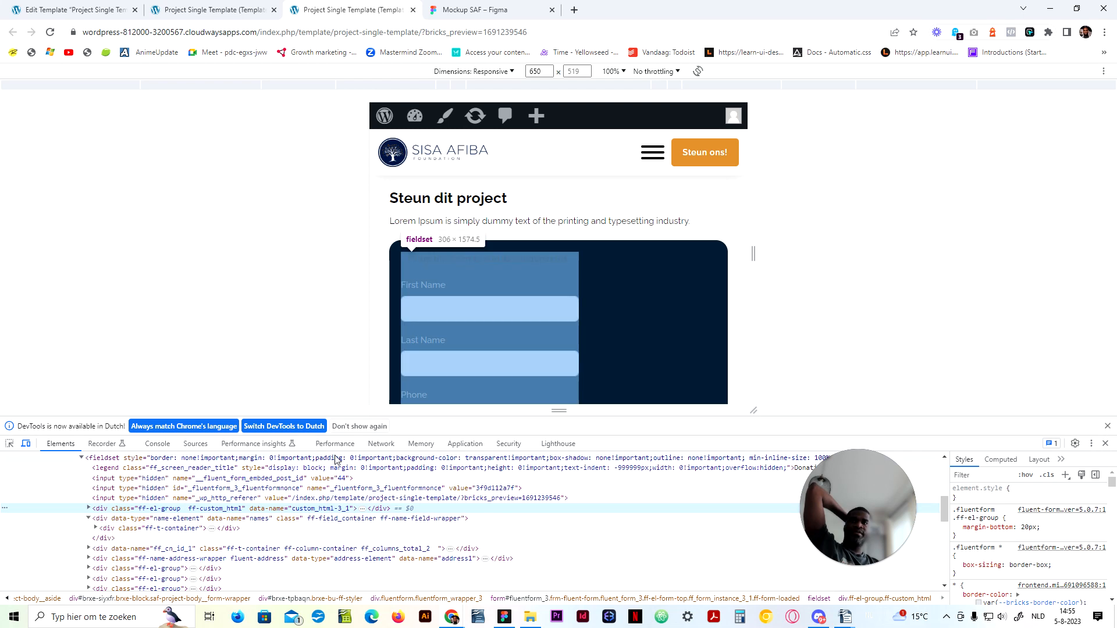
left_click(335, 461)
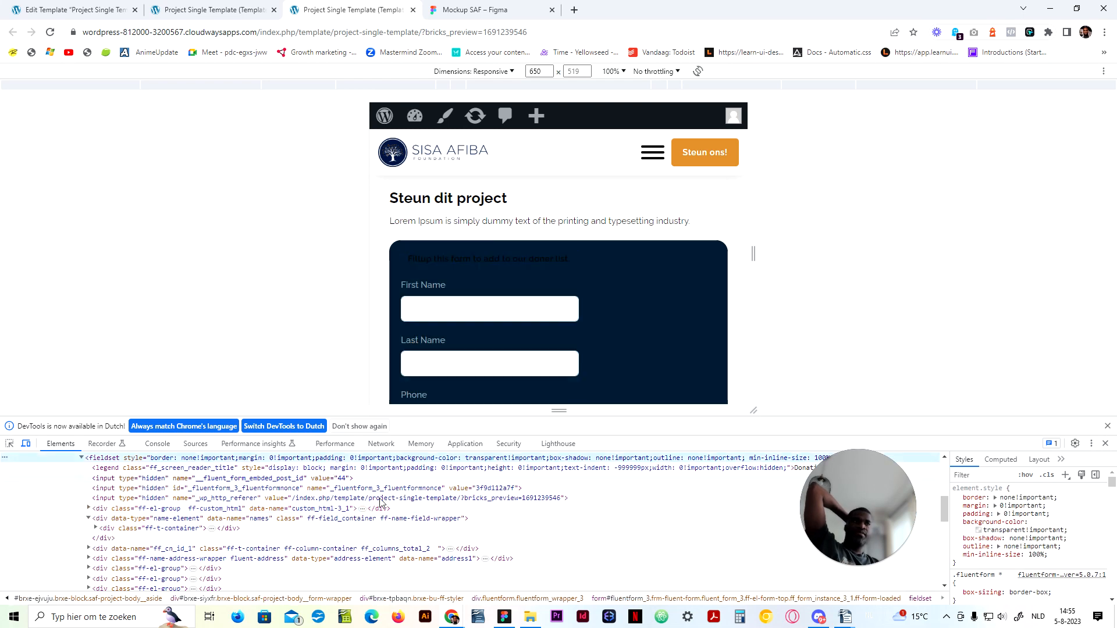
scroll(208, 510, "up", 2)
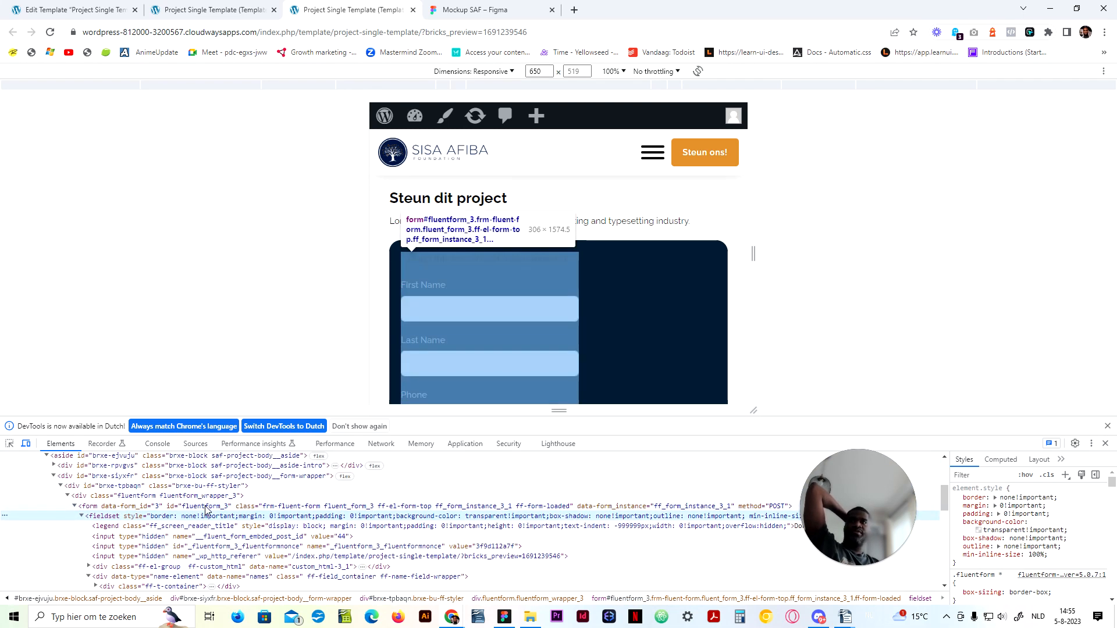
Step: Inspect the styles of the form element and its parent wrappers up to saf-project-body__form-wrapper, and close the developer tools
left_click(206, 507)
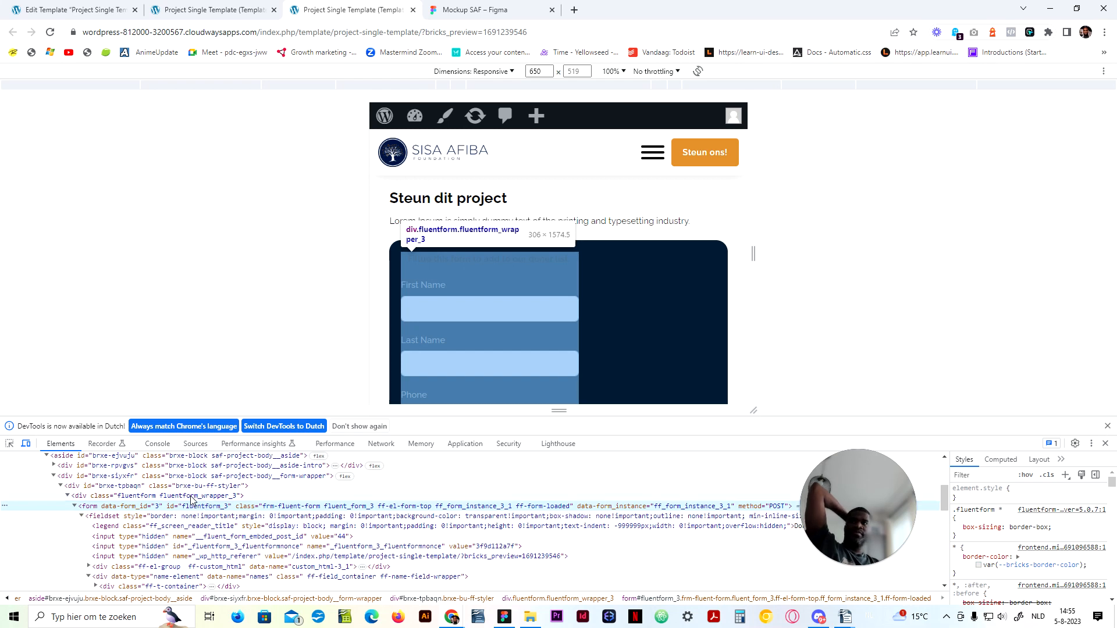
left_click(192, 497)
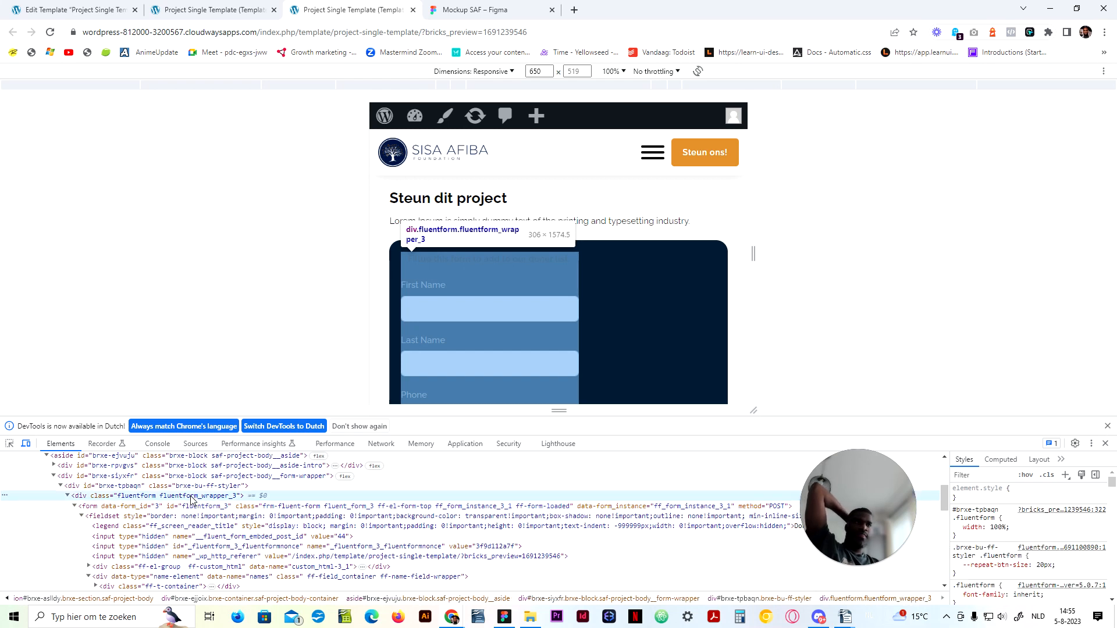
scroll(1038, 567, "down", 2)
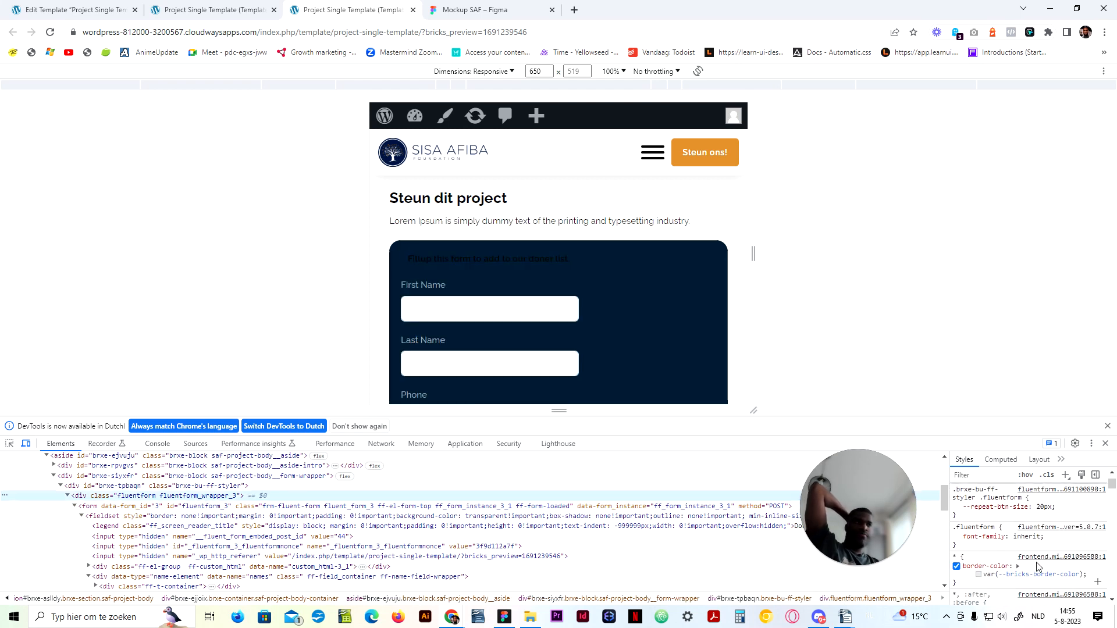
left_click(192, 489)
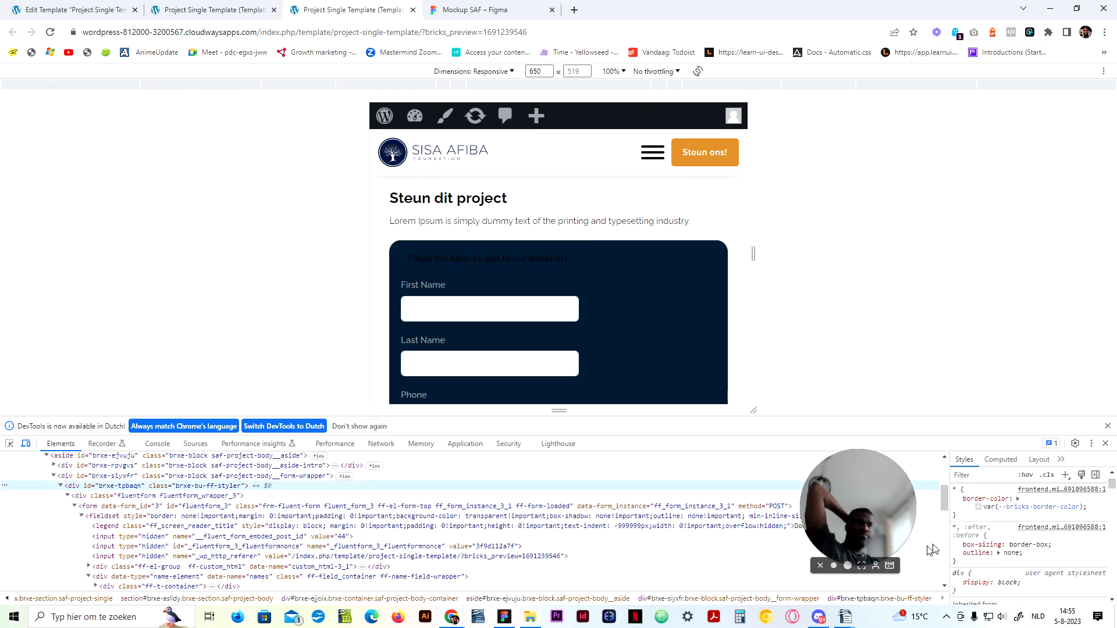
left_click(221, 476)
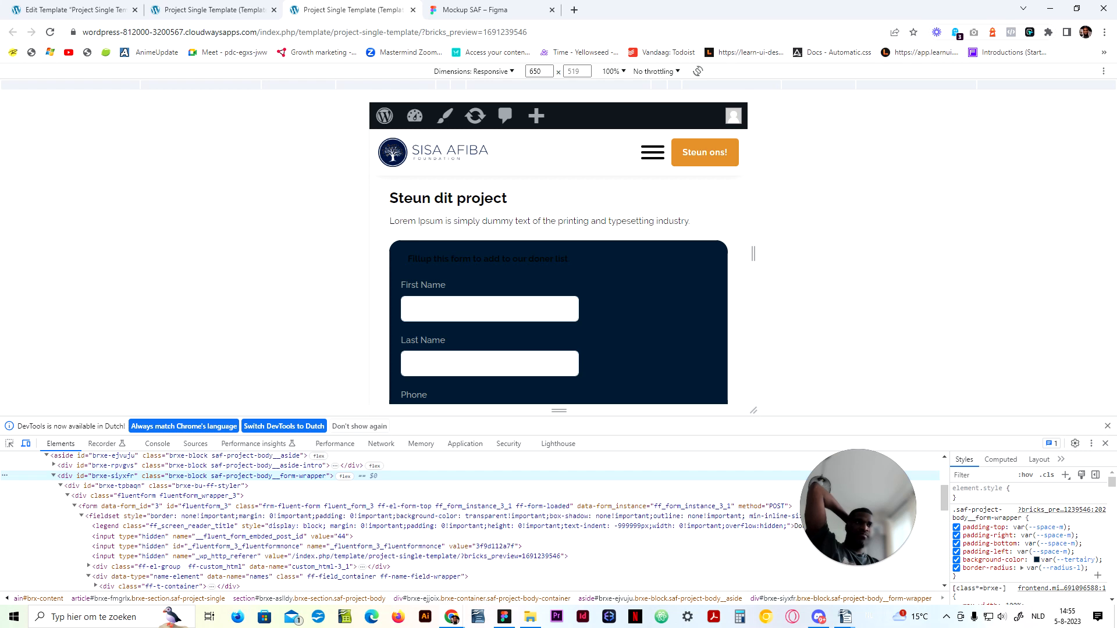
scroll(1016, 568, "down", 2)
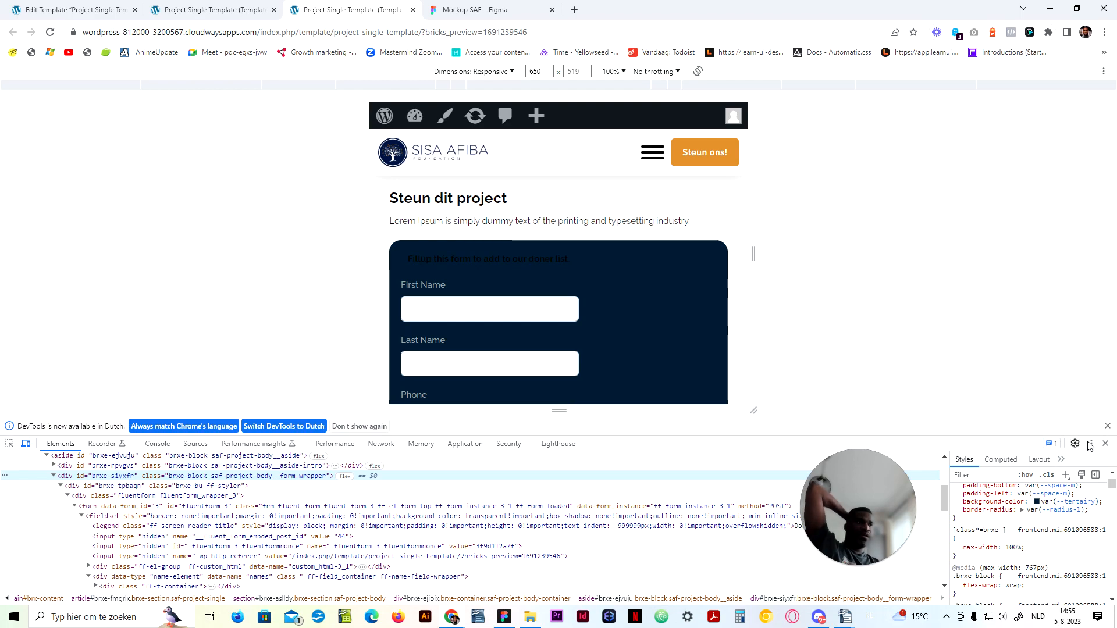
left_click(1106, 444)
Step: Review the previewed project page at full desktop width, checking the content headings, text, image and donation form down to the footer
scroll(558, 348, "up", 10)
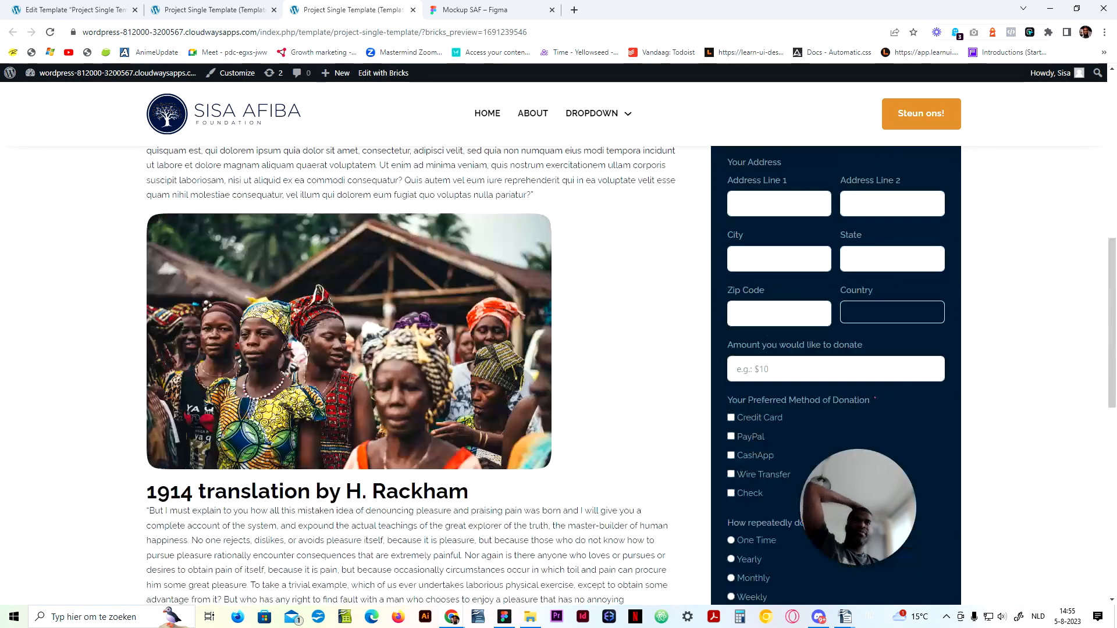
scroll(377, 521, "up", 3)
scroll(377, 520, "down", 7)
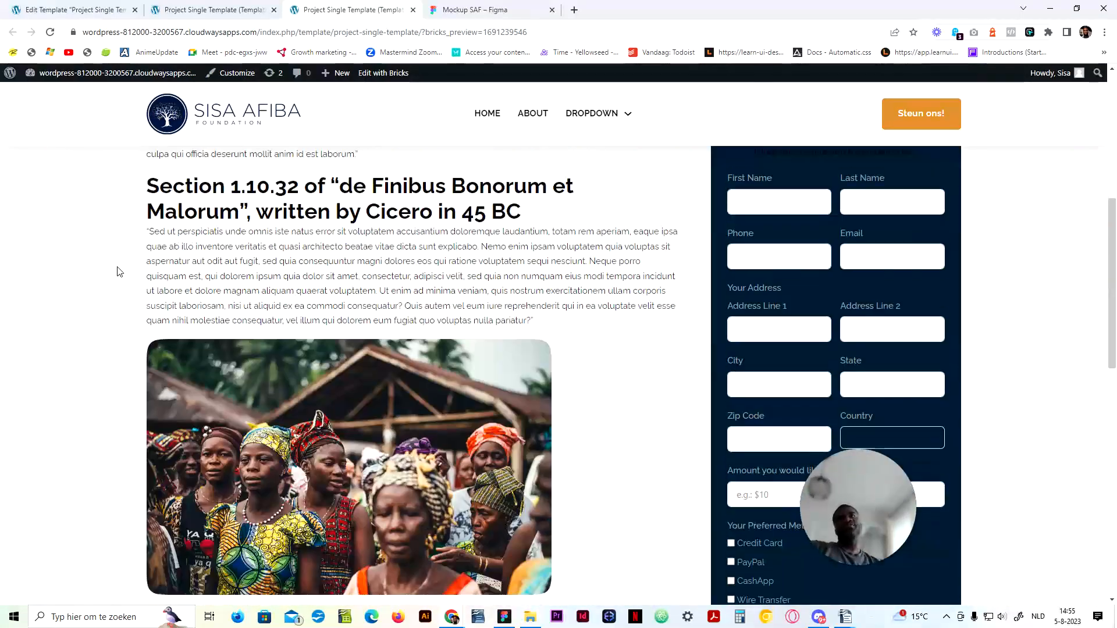
scroll(377, 521, "up", 6)
scroll(376, 521, "up", 1)
scroll(237, 428, "down", 10)
scroll(244, 419, "up", 10)
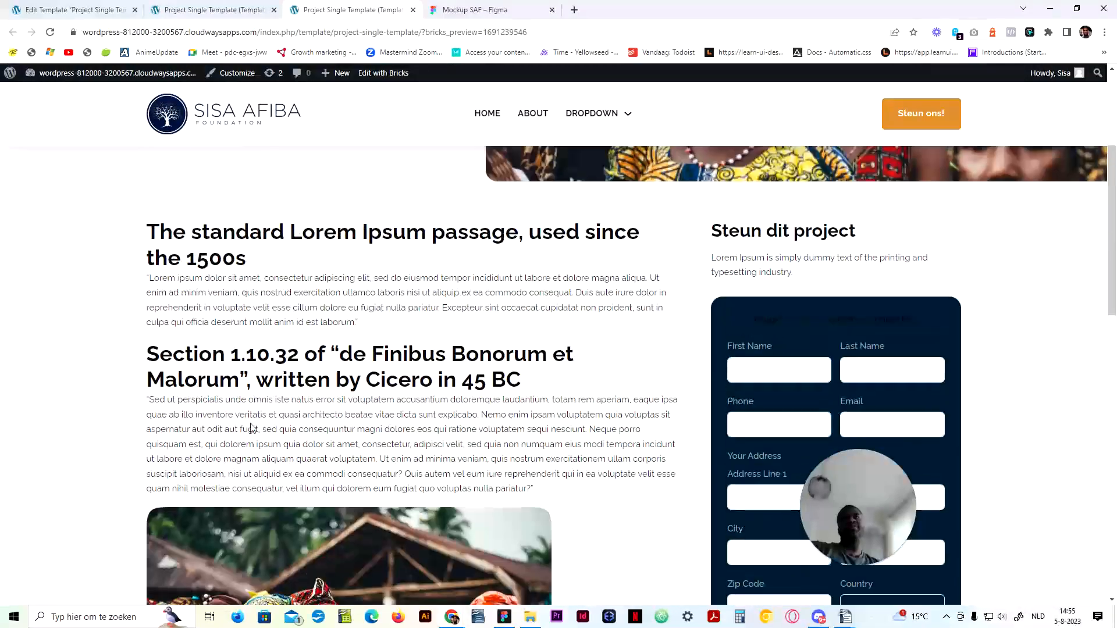
left_click_drag(210, 256, 319, 302)
left_click(514, 305)
scroll(511, 461, "down", 11)
scroll(399, 474, "down", 5)
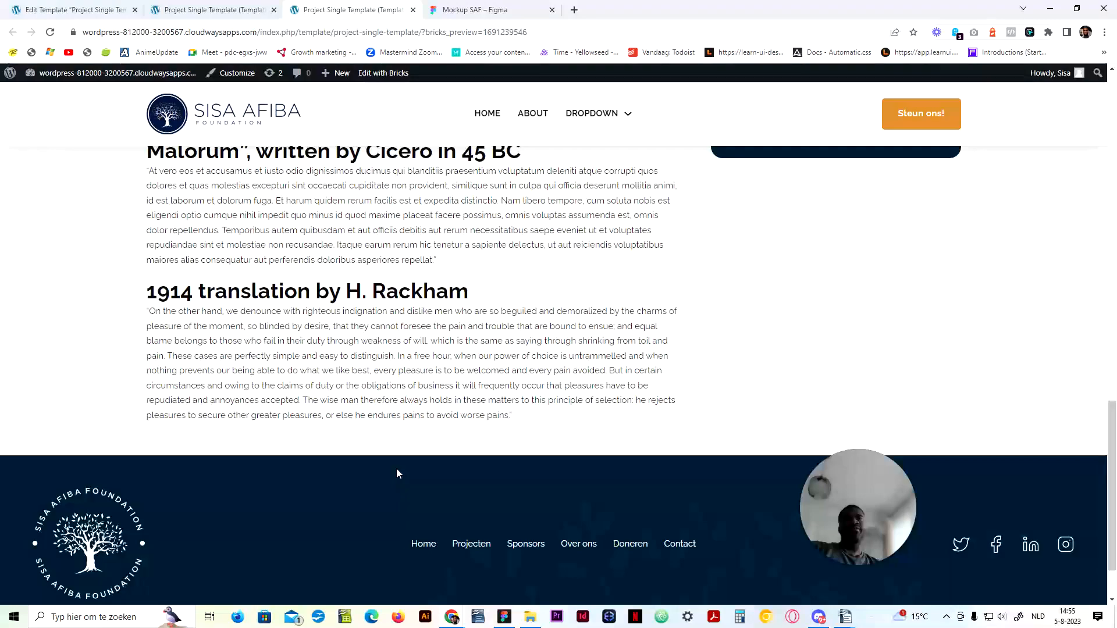
scroll(396, 469, "up", 10)
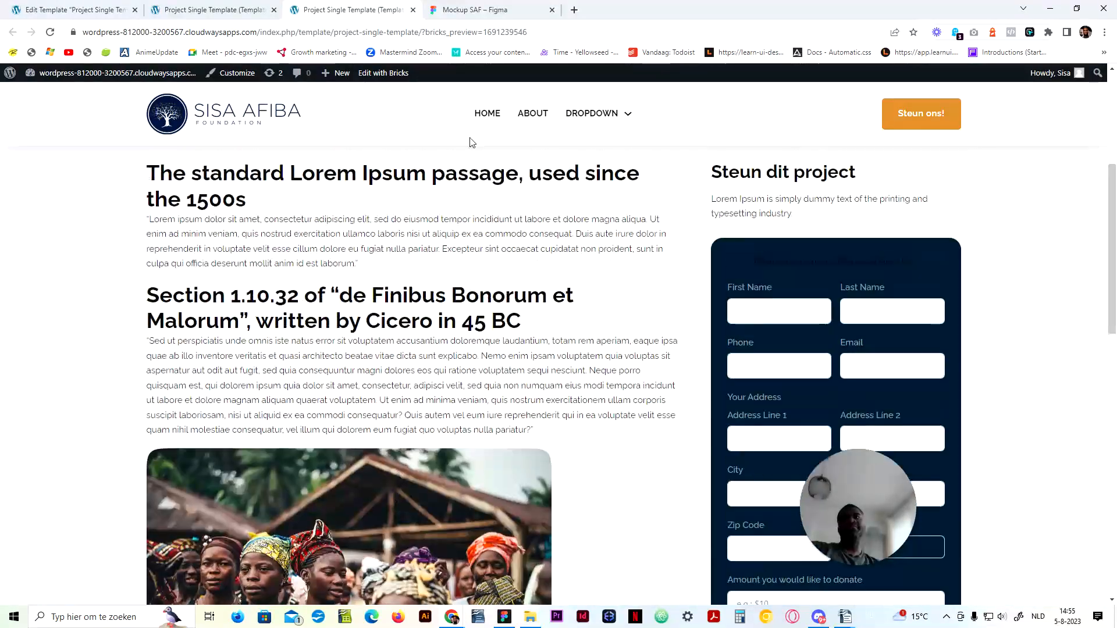
Step: Switch back to the builder and on to the Figma mockup to examine the "Bekijk ook onze andere projecten" section below the project content
left_click(247, 5)
left_click(1070, 75)
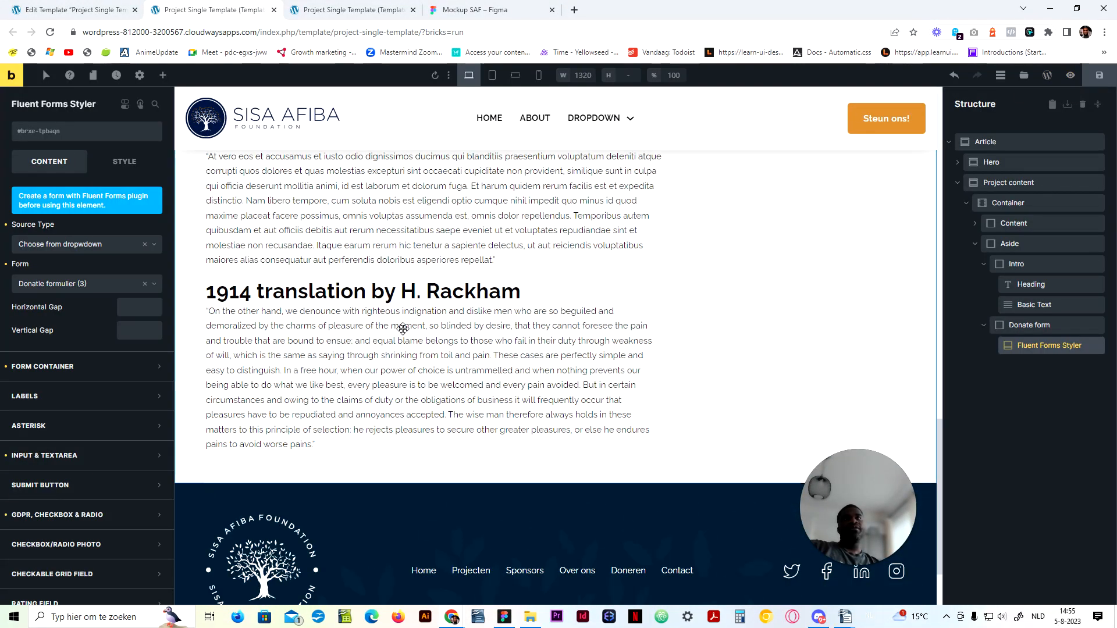
left_click(468, 9)
scroll(407, 465, "down", 1)
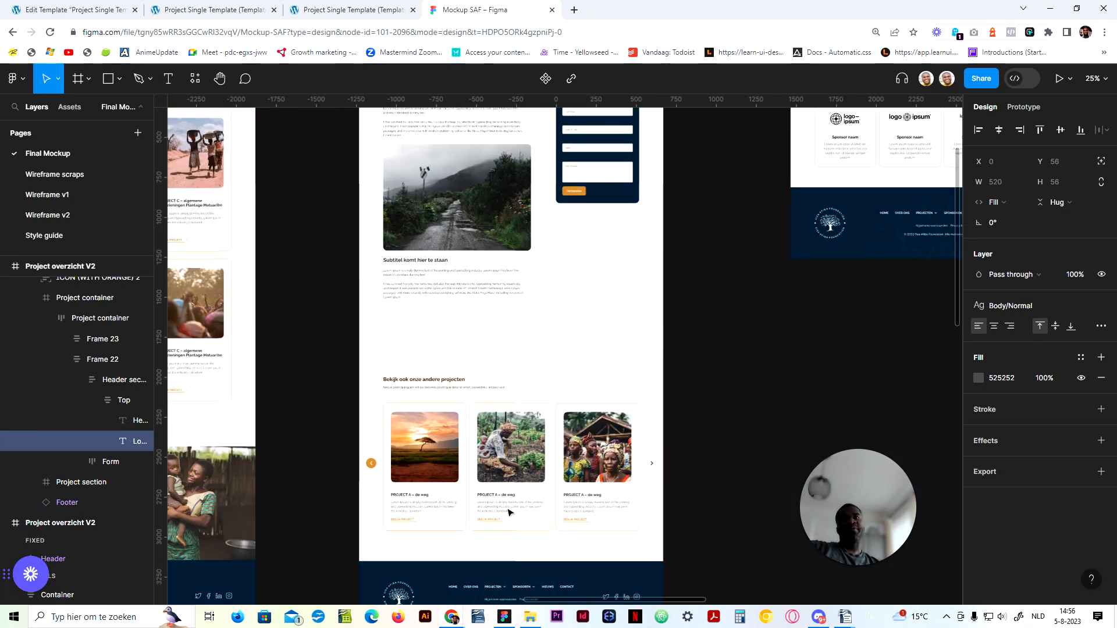
left_click_drag(756, 275, 492, 482)
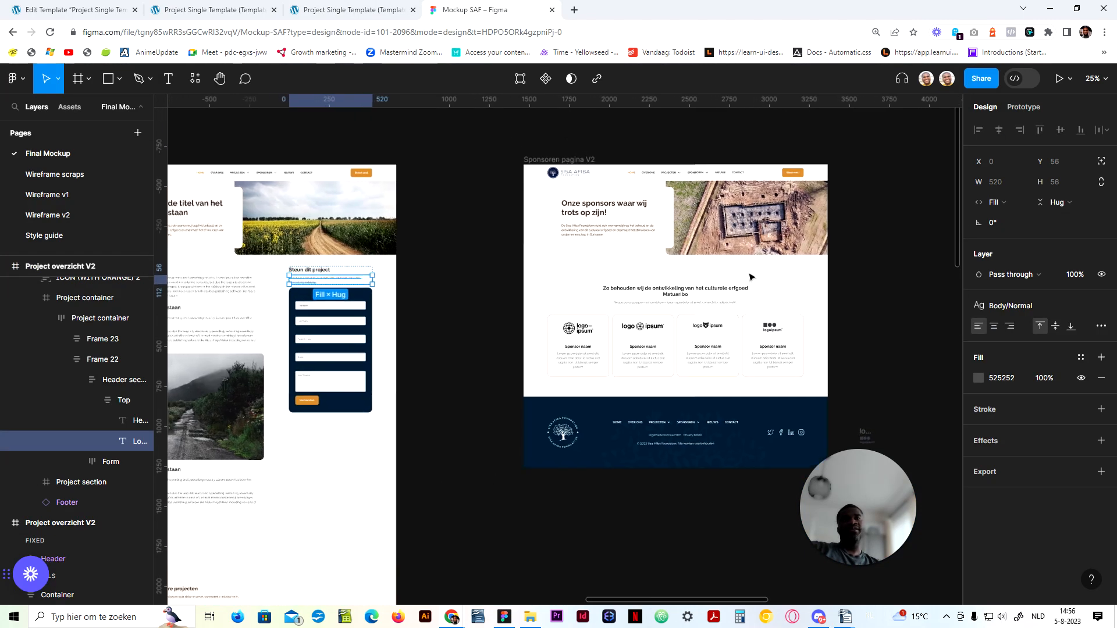
left_click_drag(553, 348, 587, 203)
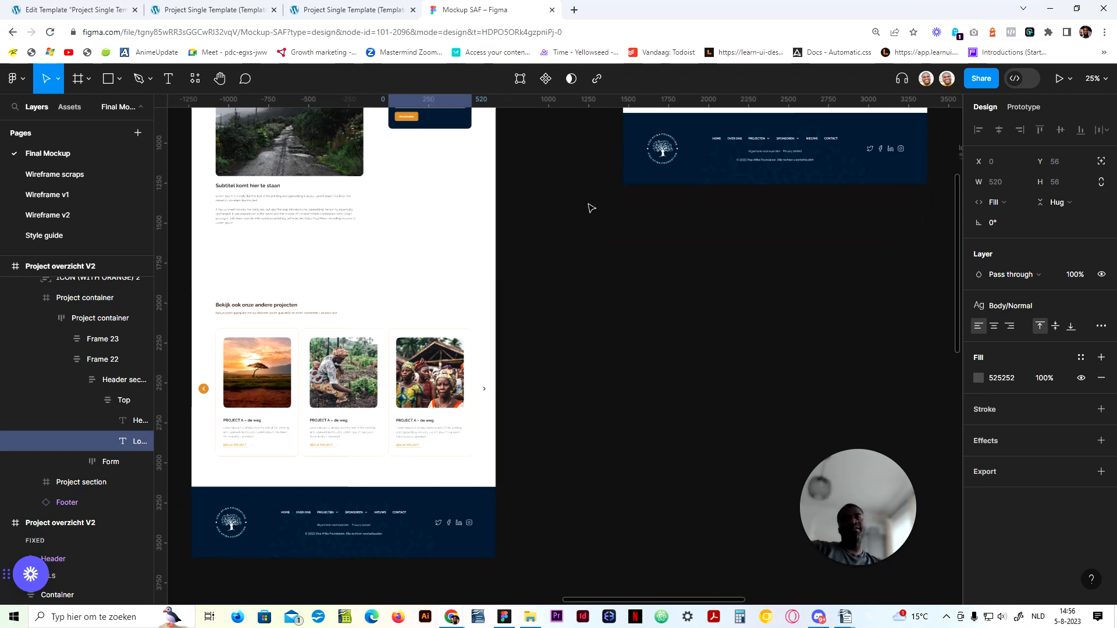
left_click_drag(517, 277, 746, 336)
left_click_drag(258, 139, 458, 292)
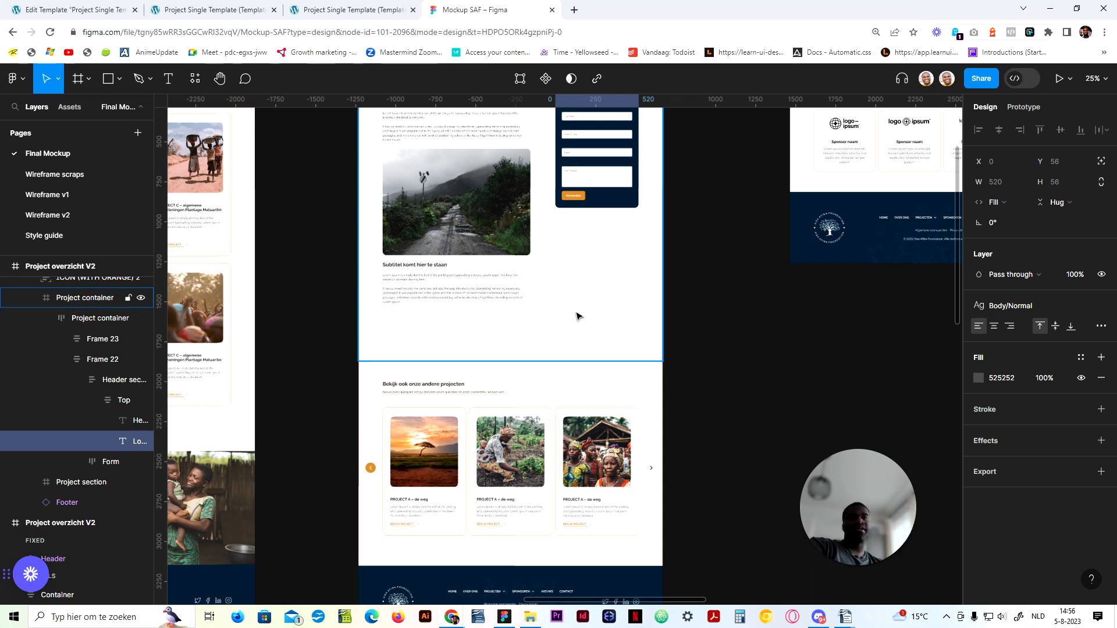
Step: Review the whole project page mockup from its hero to the other-projects cards, clearing the text layer selection
scroll(535, 286, "down", 1)
scroll(535, 286, "down", 3)
scroll(563, 406, "up", 6)
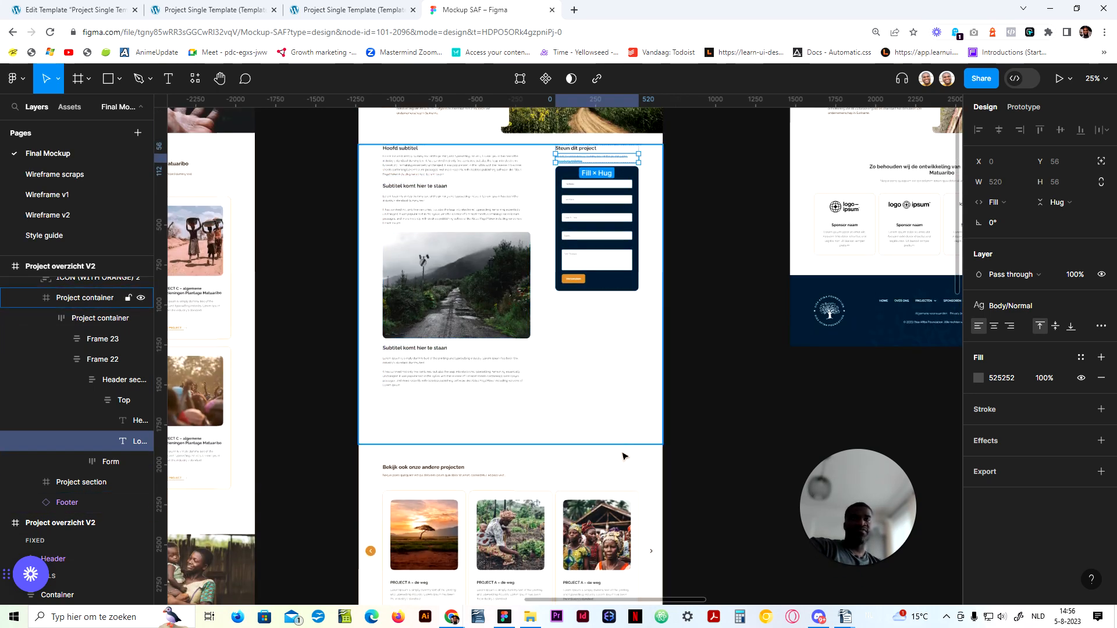
scroll(527, 431, "up", 3)
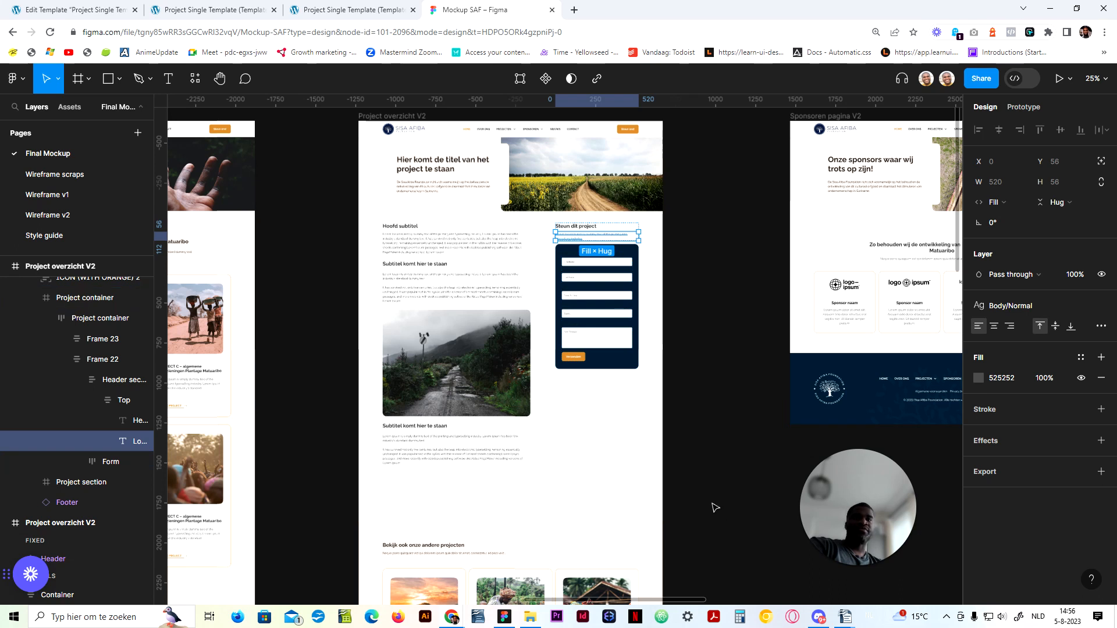
scroll(702, 508, "down", 4)
scroll(698, 500, "up", 3)
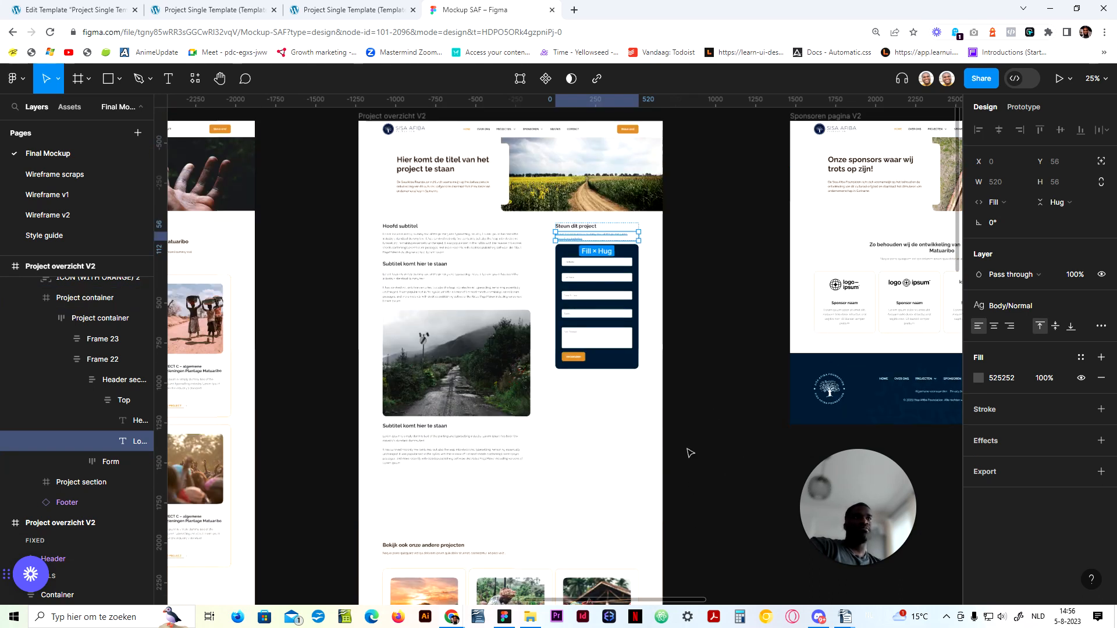
scroll(688, 451, "down", 1)
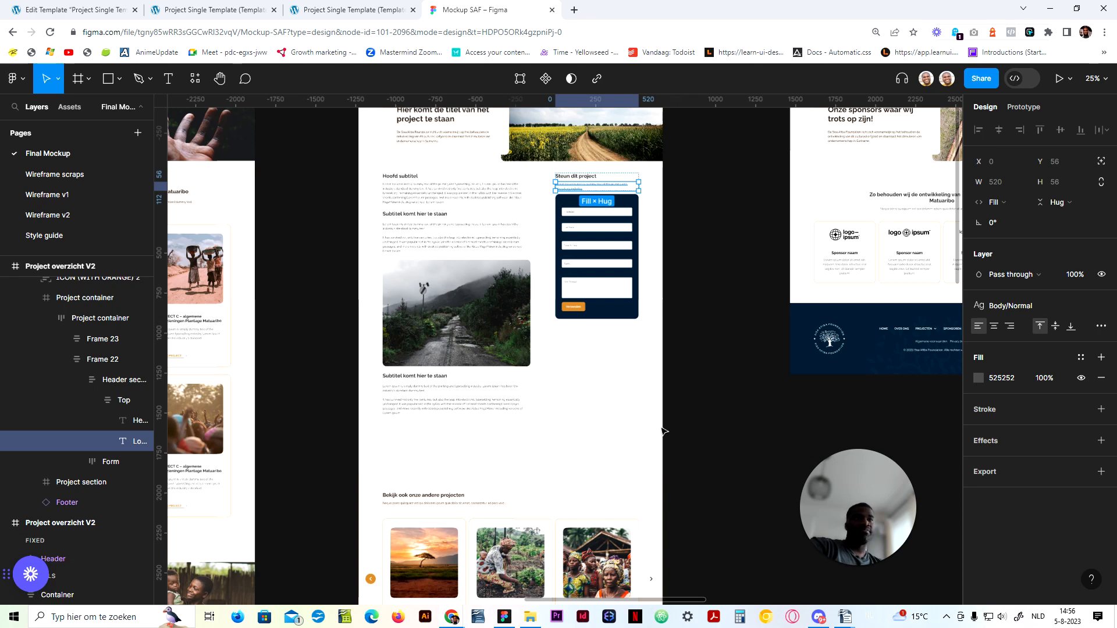
scroll(661, 430, "down", 2)
left_click(804, 320)
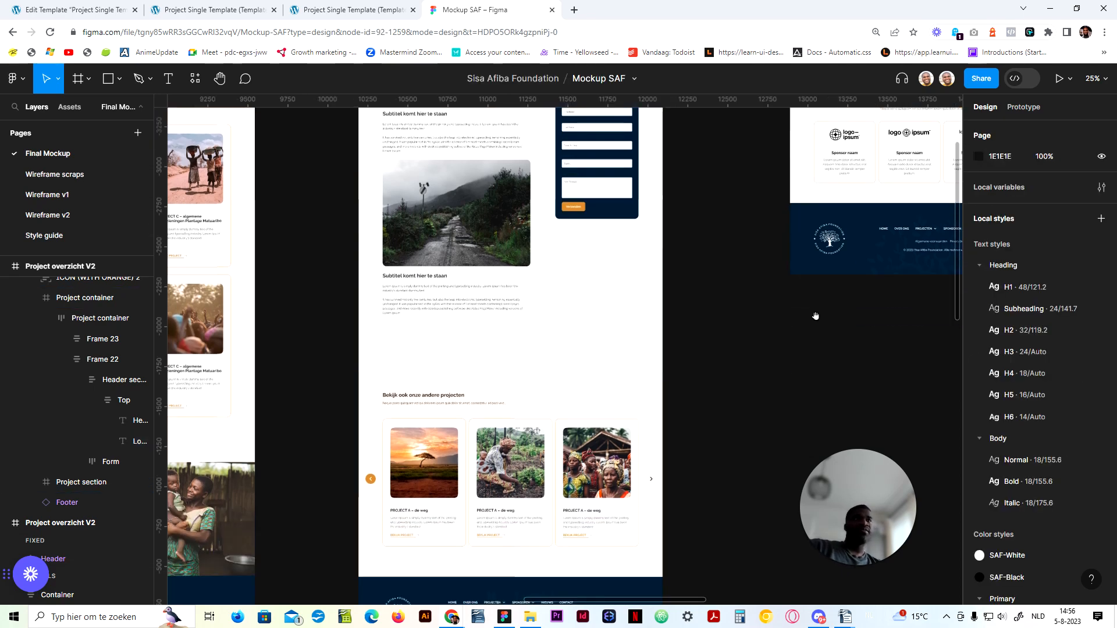
left_click_drag(799, 327, 527, 536)
left_click_drag(445, 447, 767, 216)
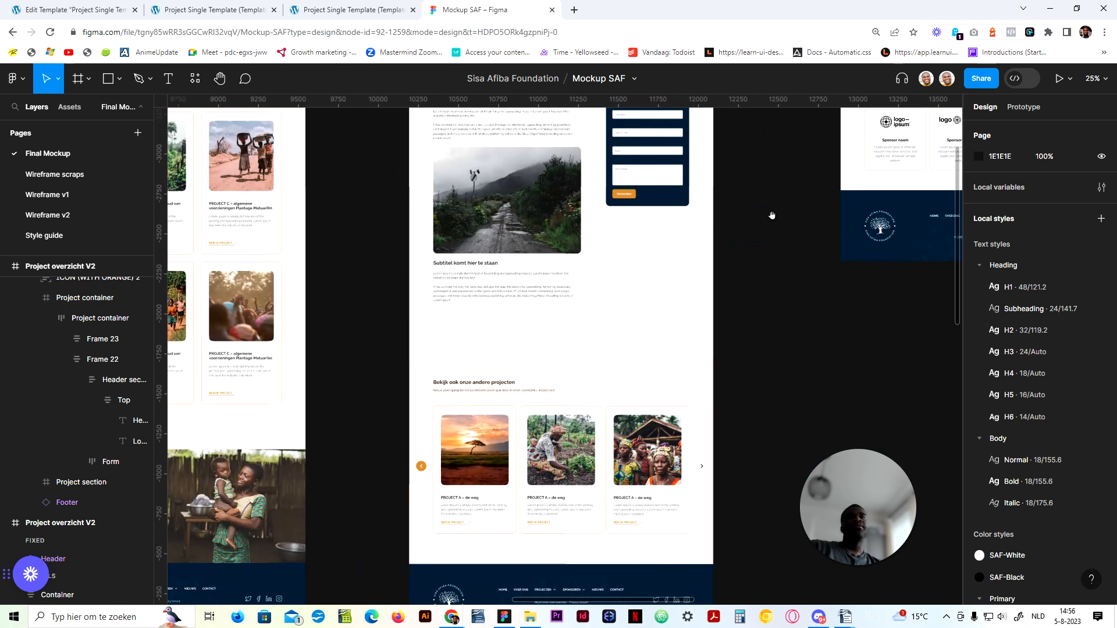